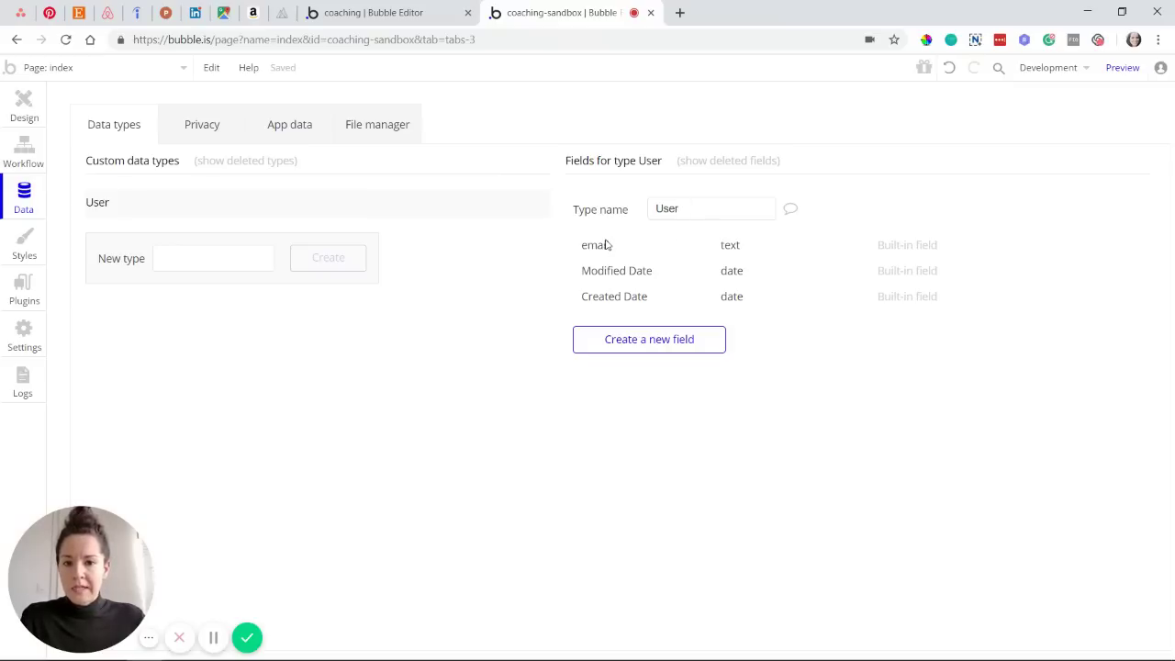
Step: Create a new User field named 'First Name' with field type text
mouse_move(615, 255)
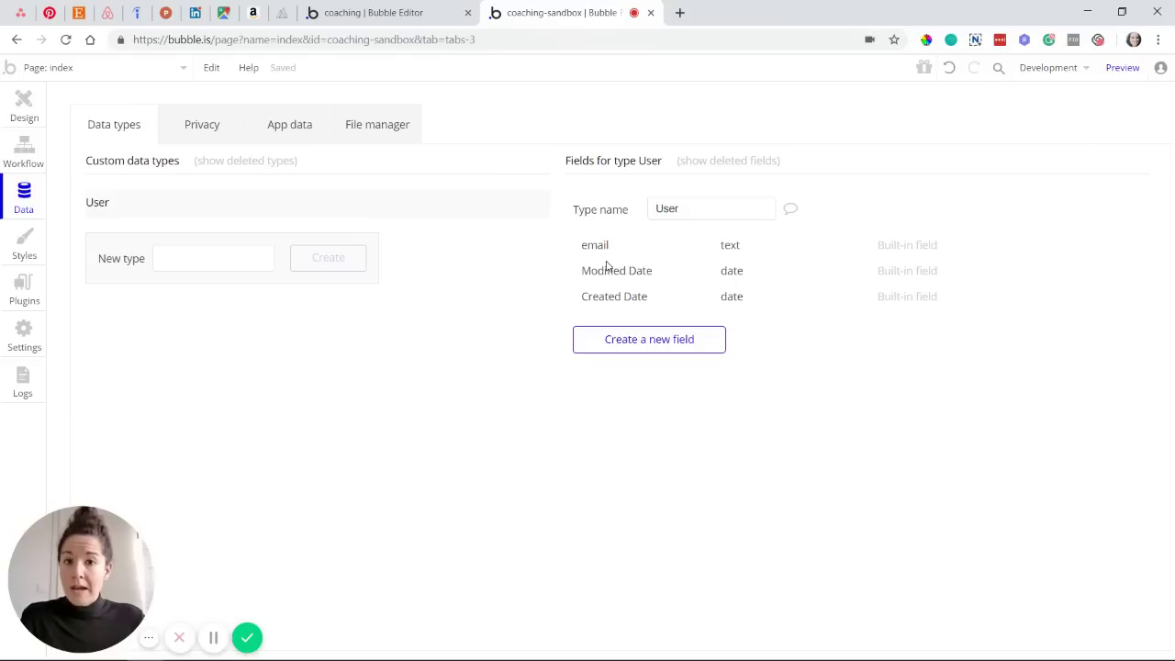
left_click(633, 345)
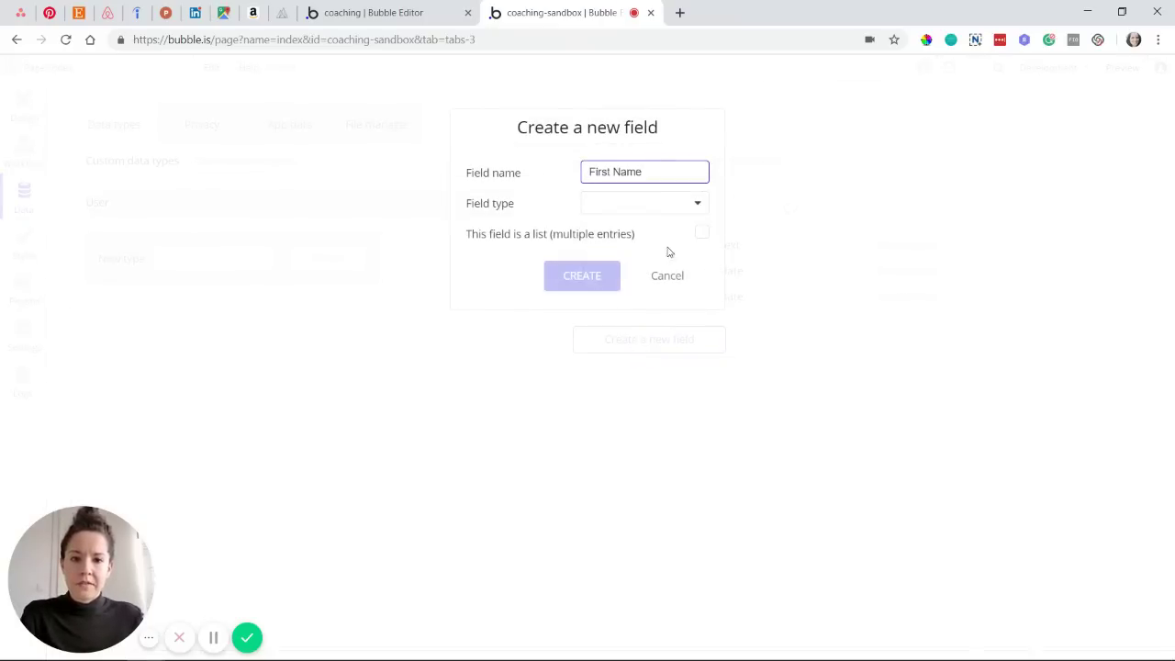
left_click(652, 203)
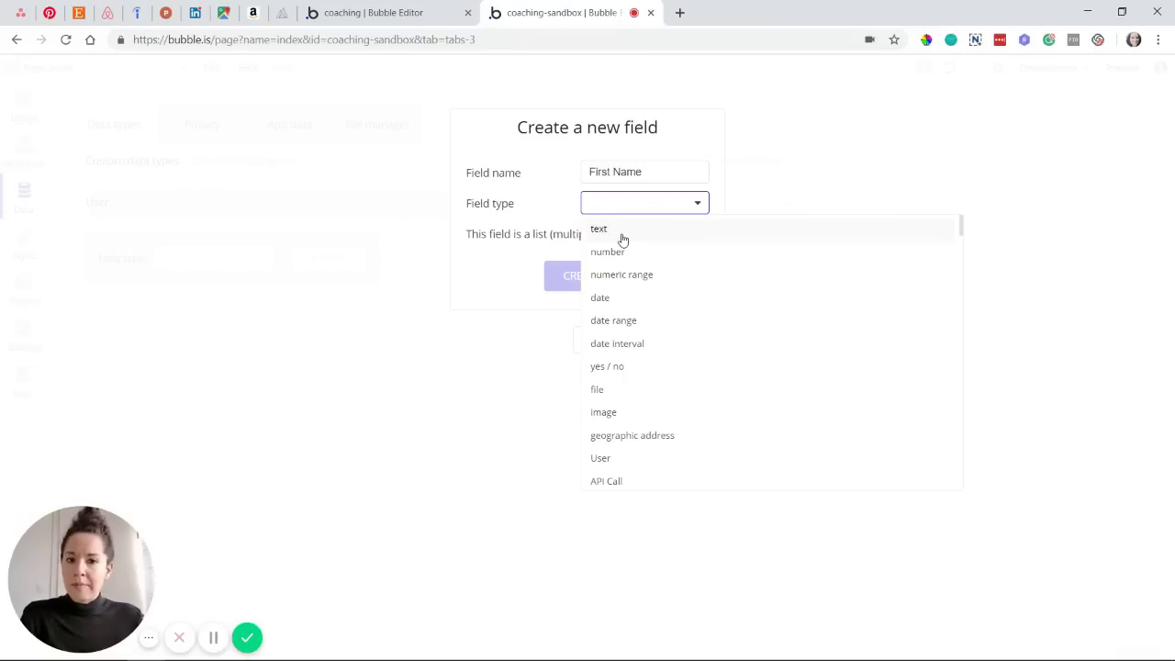
left_click_drag(588, 177, 650, 177)
left_click(651, 201)
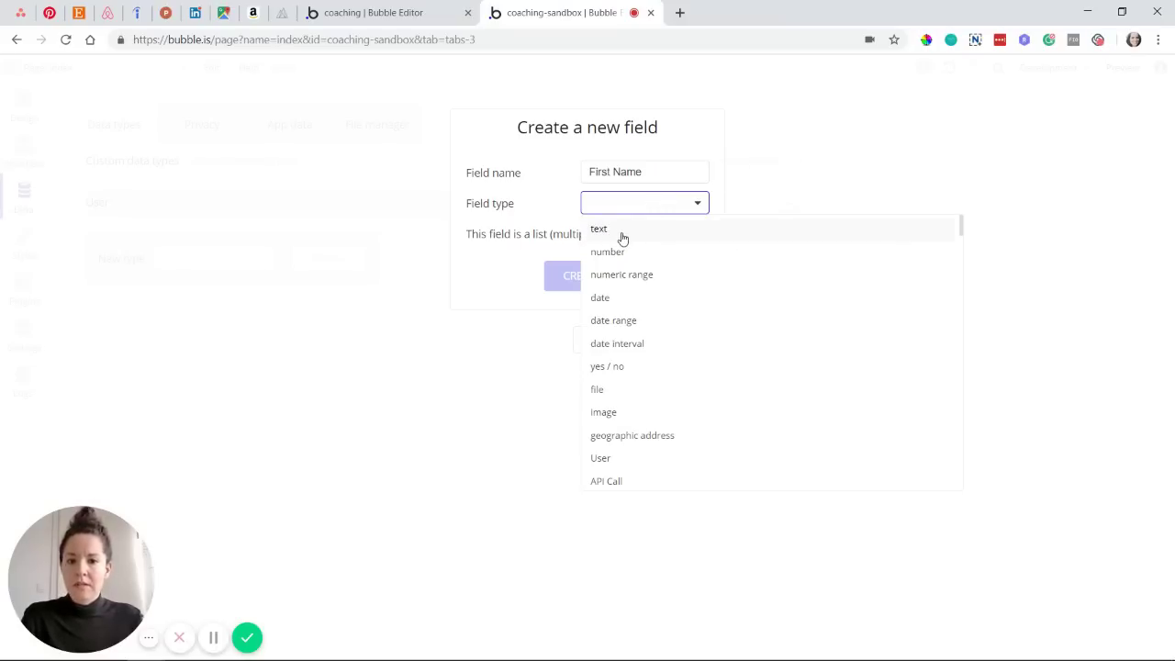
left_click(622, 231)
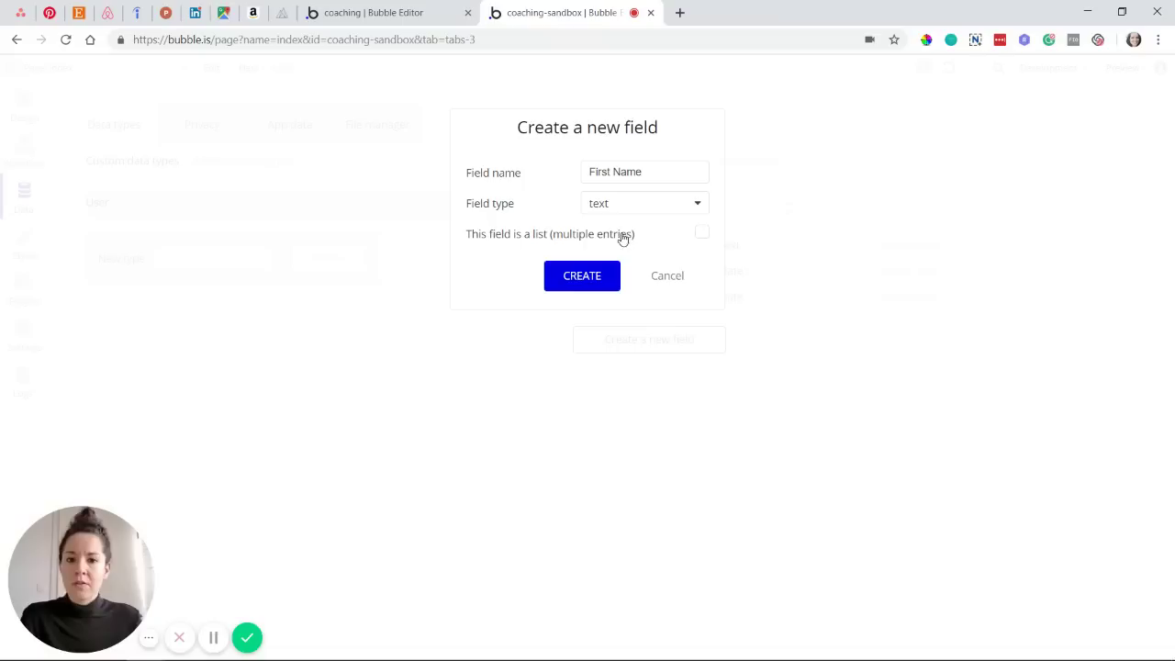
left_click(594, 277)
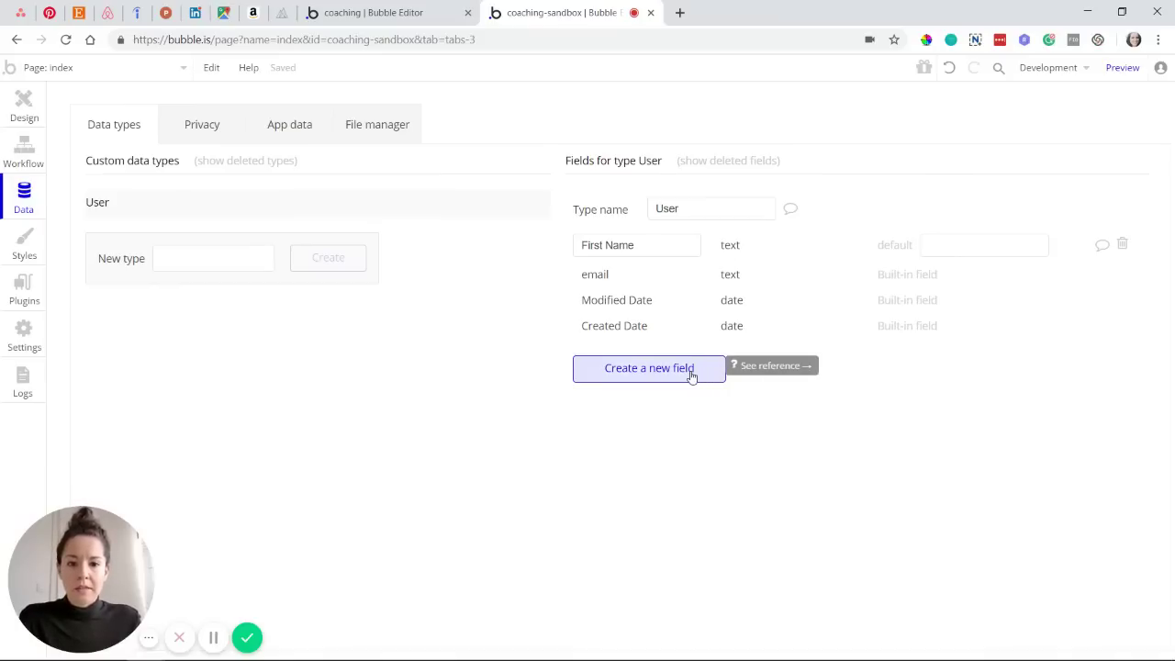
Step: Add a 'Last Name' field of type text to the User data type
left_click(690, 373)
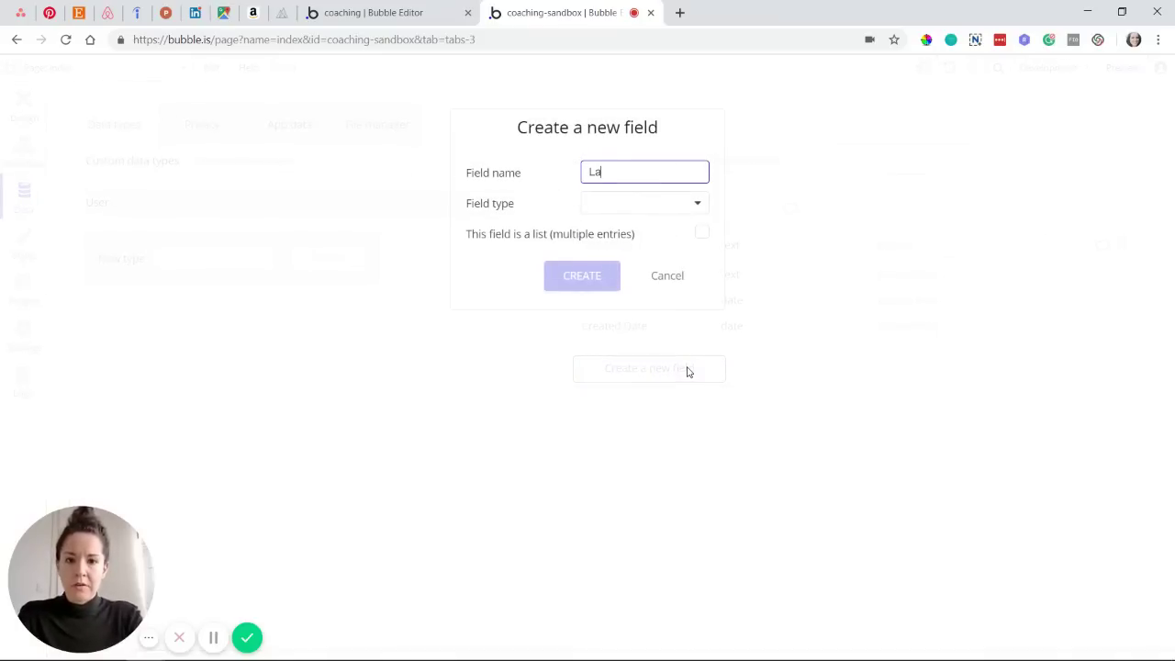
type("Last Name")
left_click(666, 212)
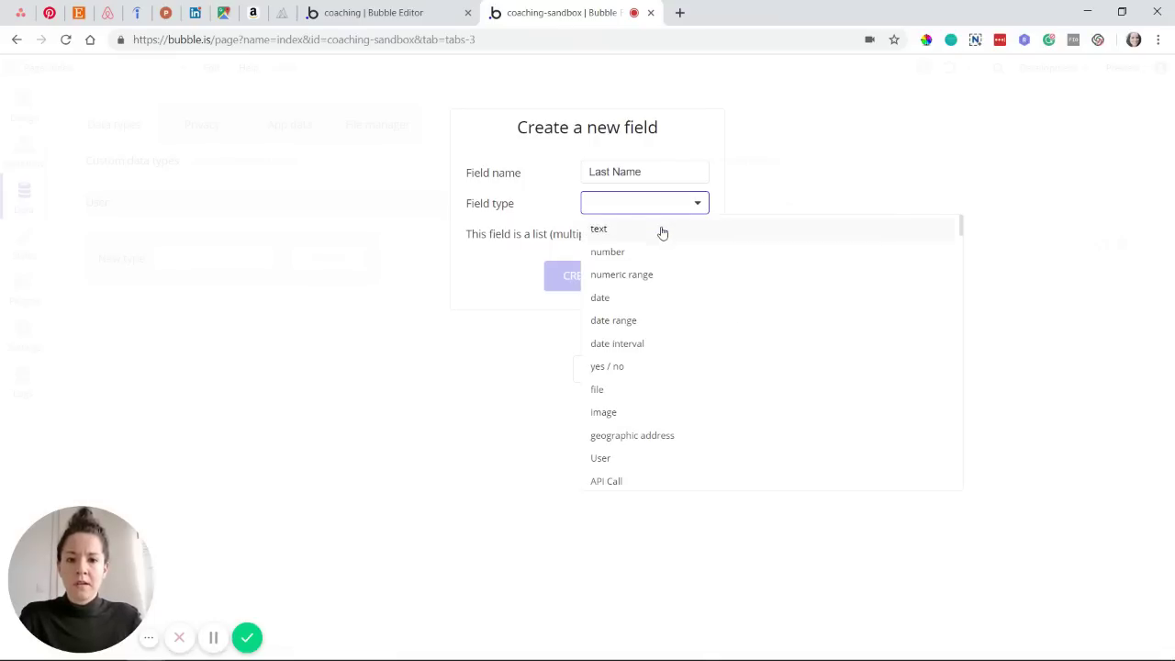
left_click(660, 229)
left_click(618, 280)
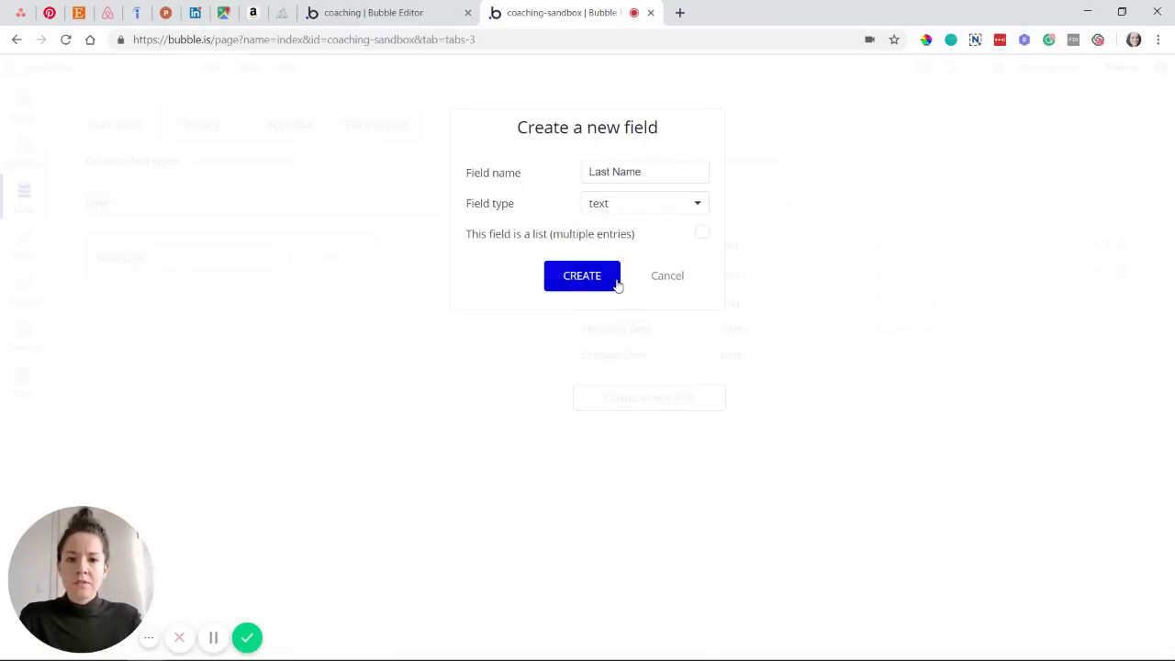
Step: Add a 'Date of Birth' field of type date to the User data type
left_click(676, 404)
type("D")
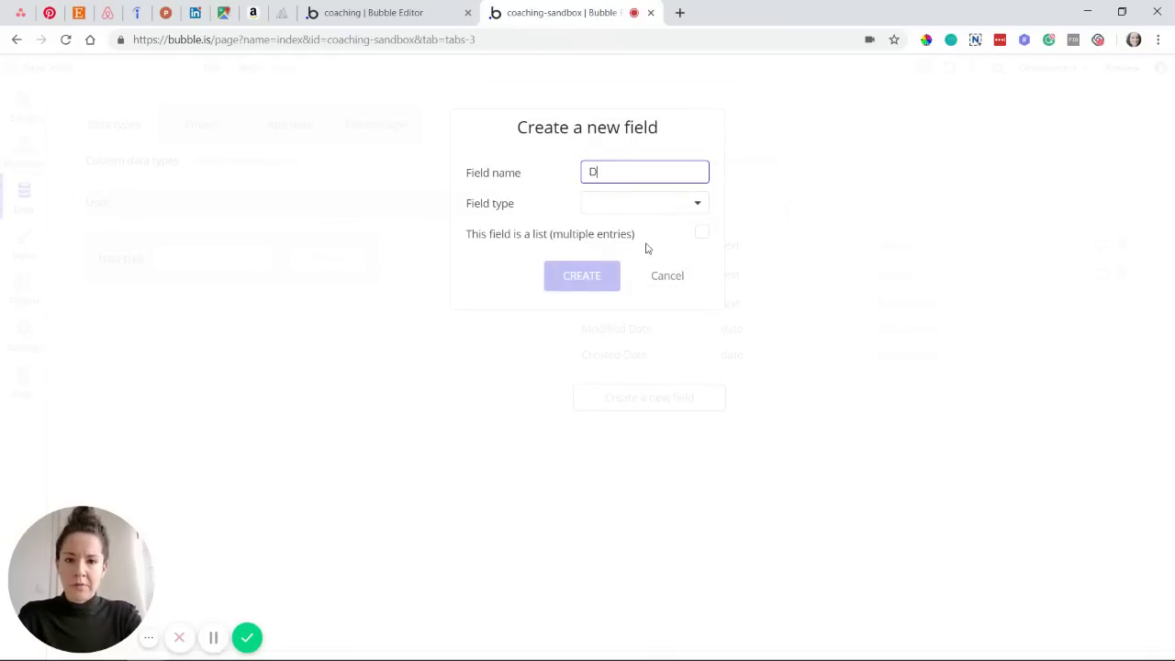
type("ate of Birth")
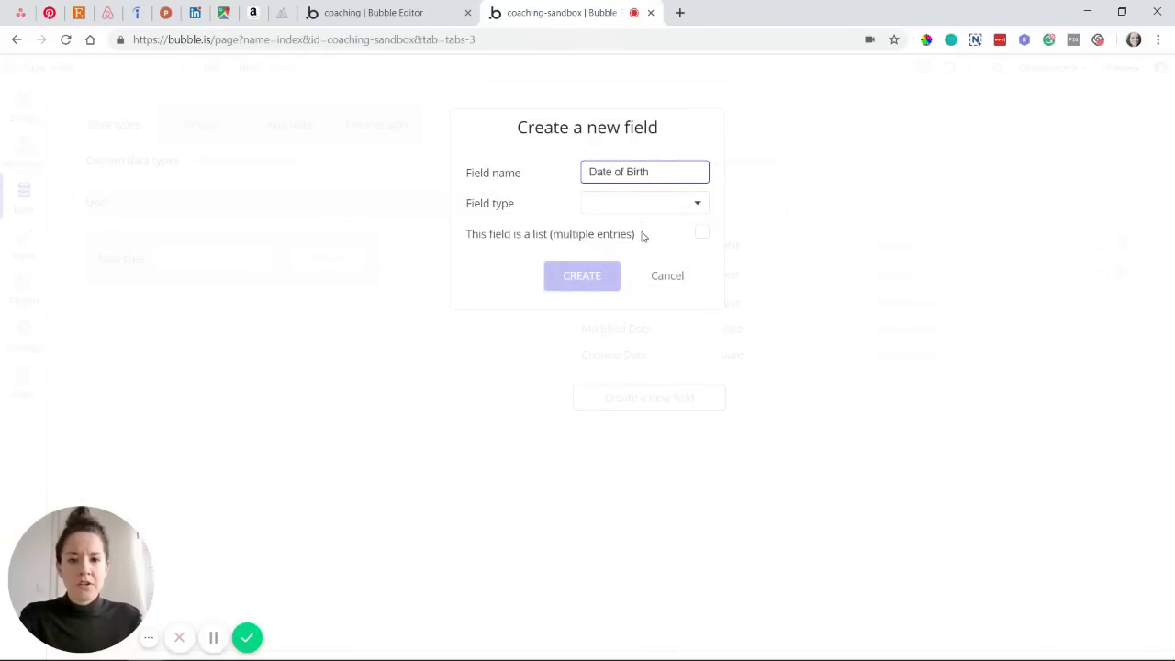
left_click(642, 210)
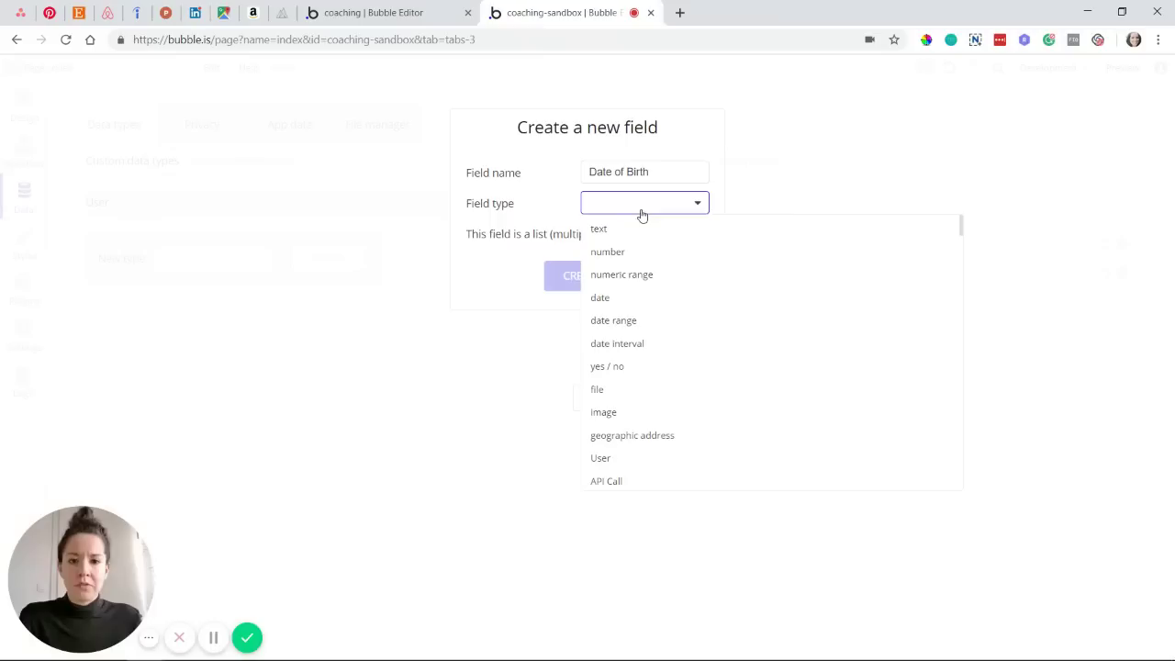
left_click(610, 302)
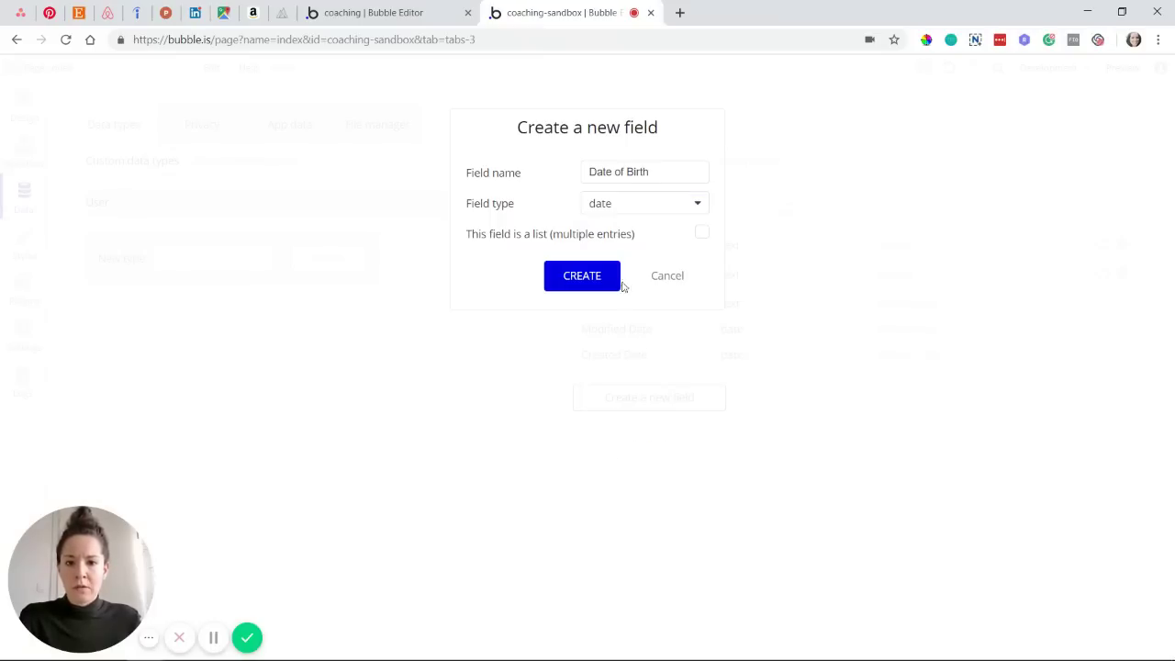
left_click(621, 211)
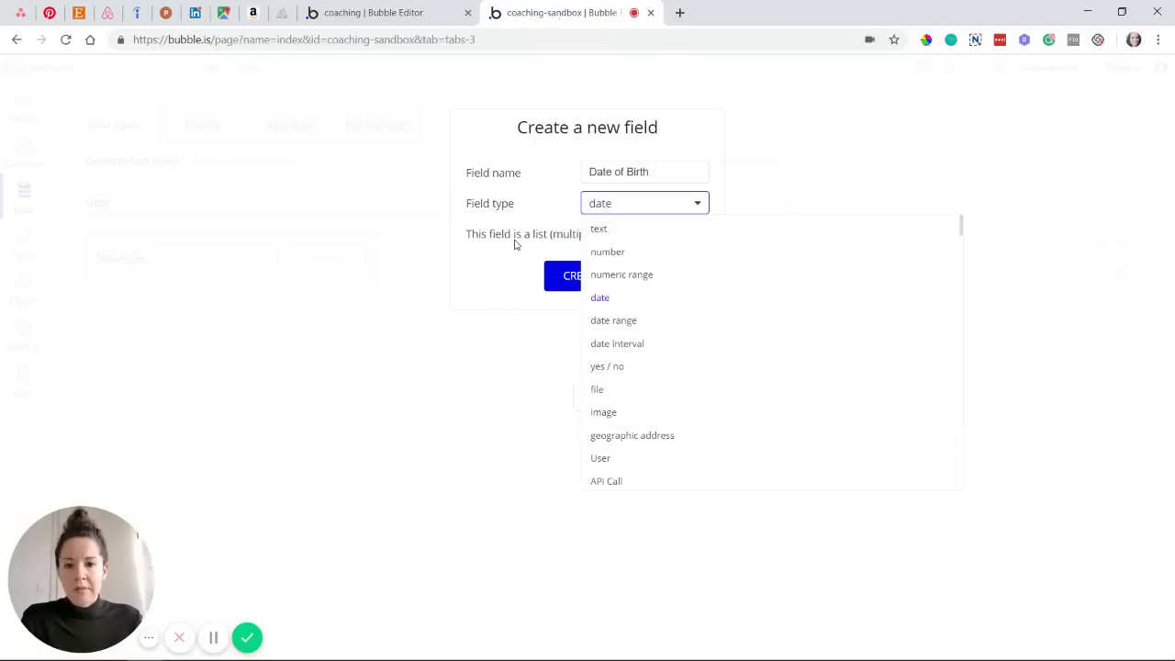
left_click(546, 259)
left_click(583, 275)
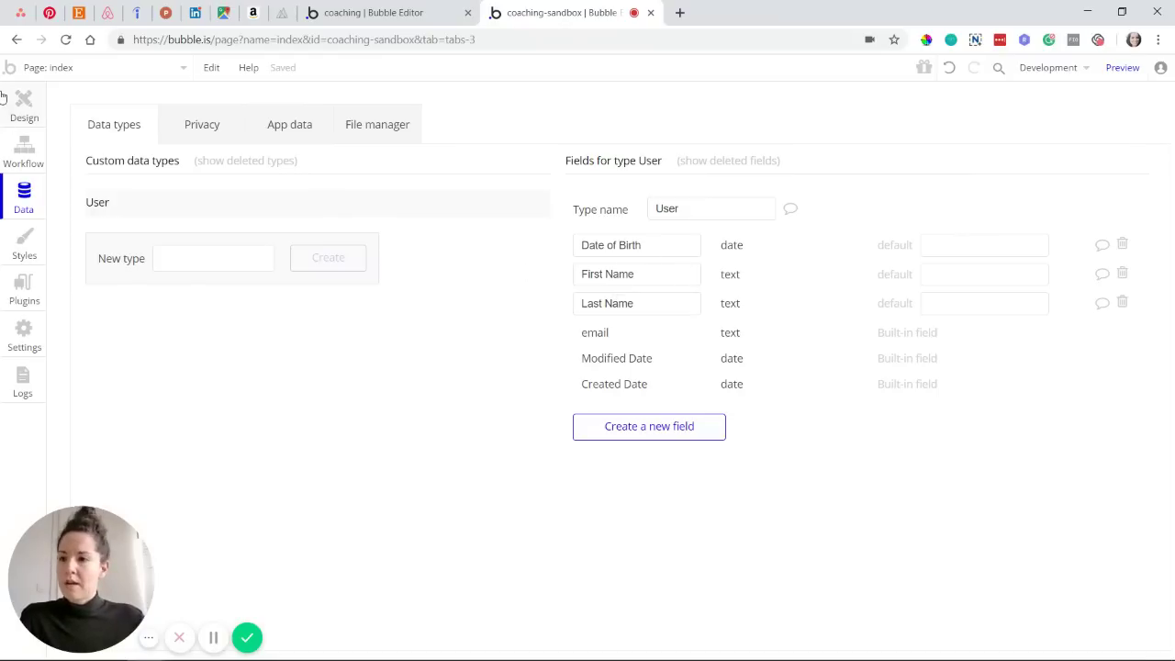
left_click(20, 103)
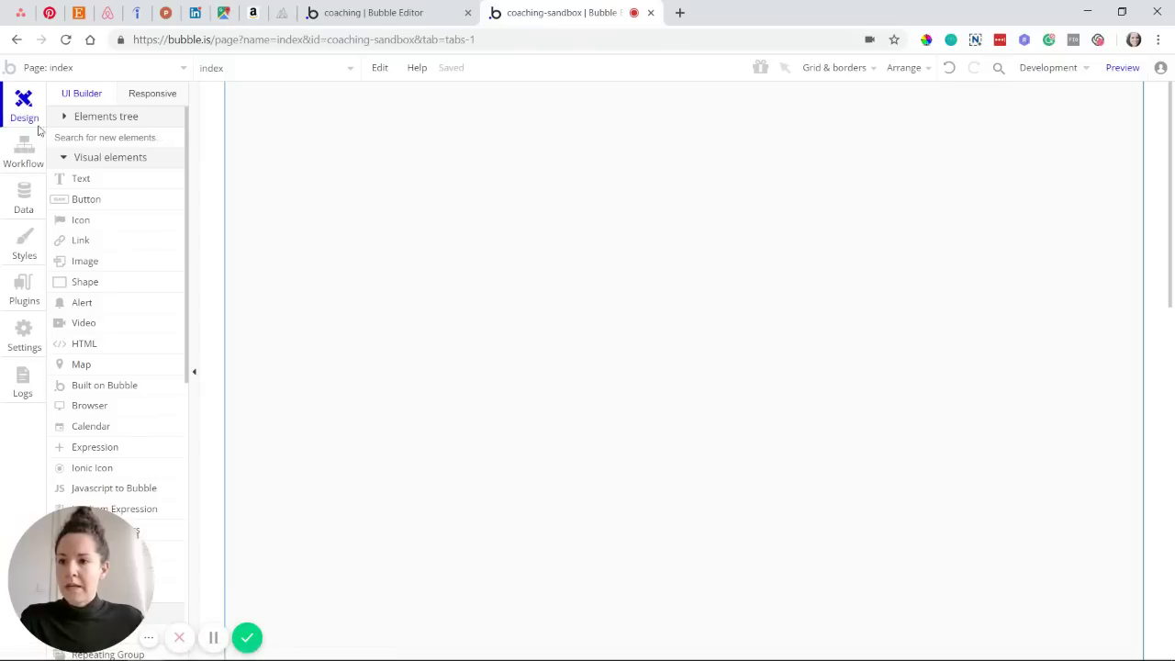
Step: Draw a Text element near the top of the index page
scroll(108, 233, "down", 4)
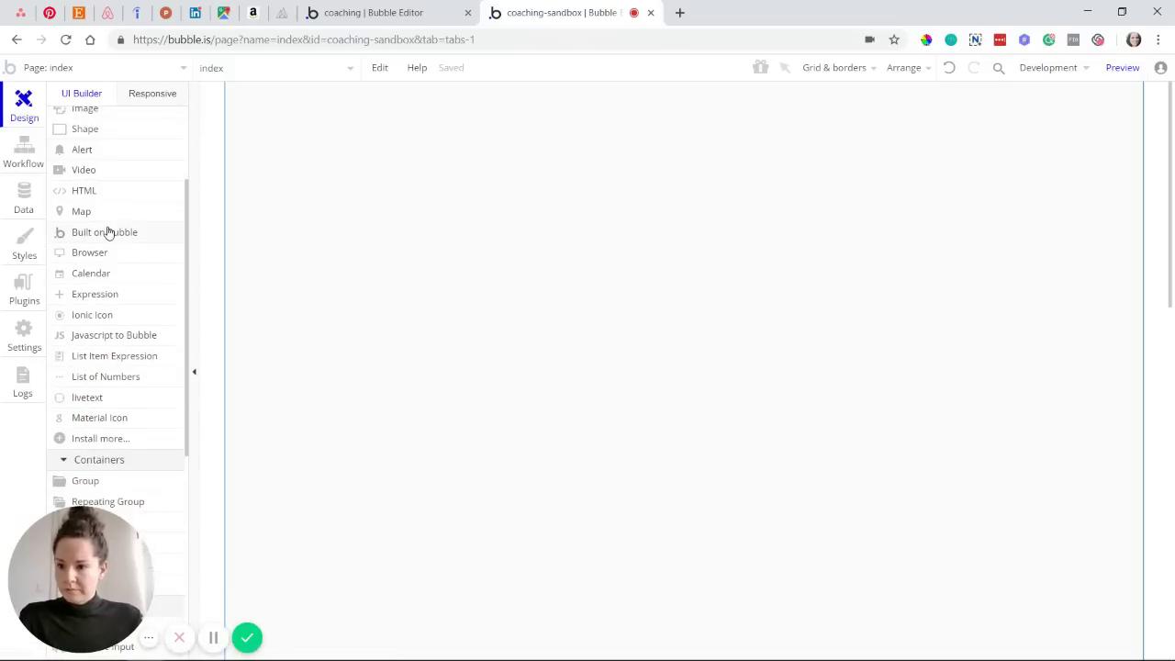
scroll(108, 232, "down", 2)
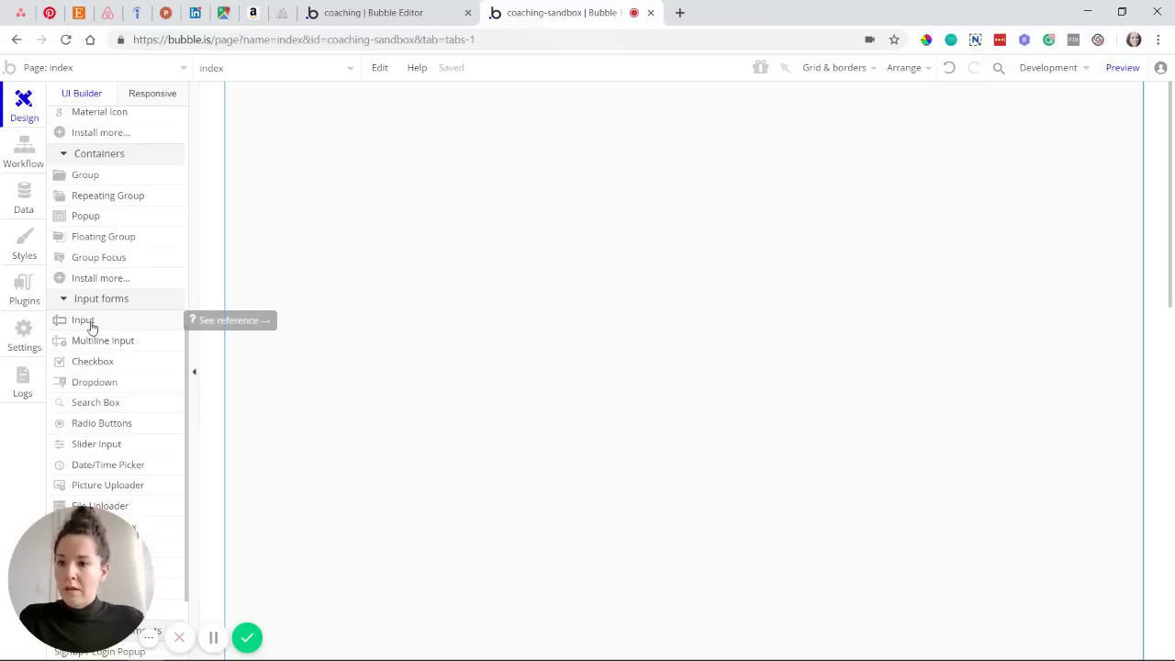
scroll(98, 255, "up", 6)
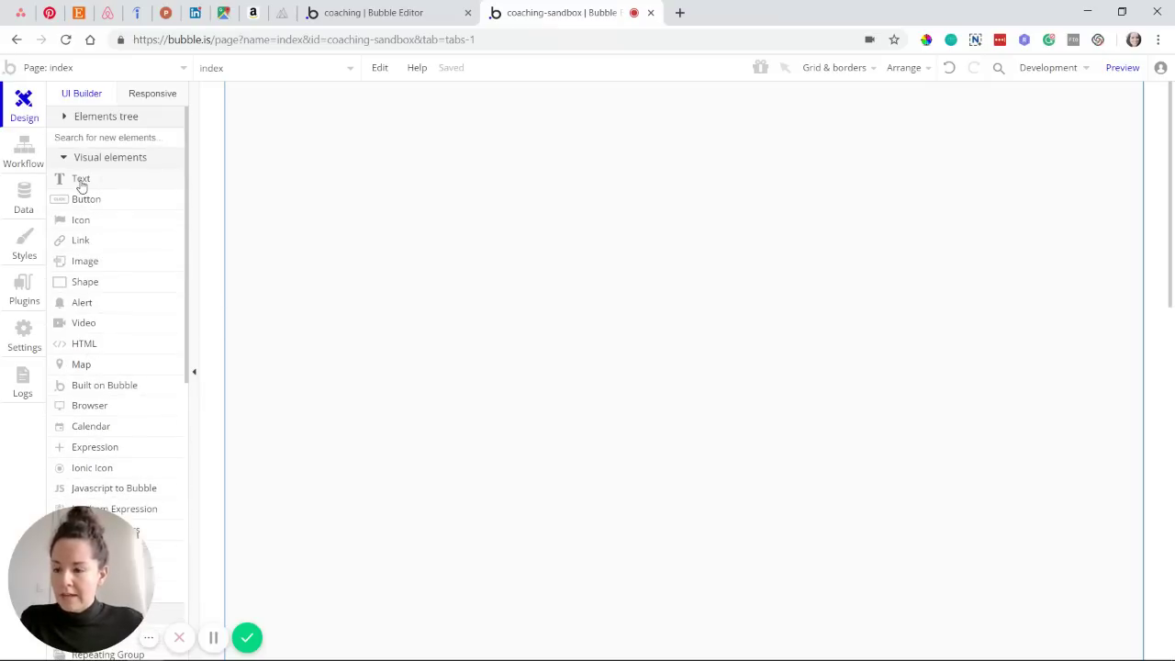
left_click(91, 187)
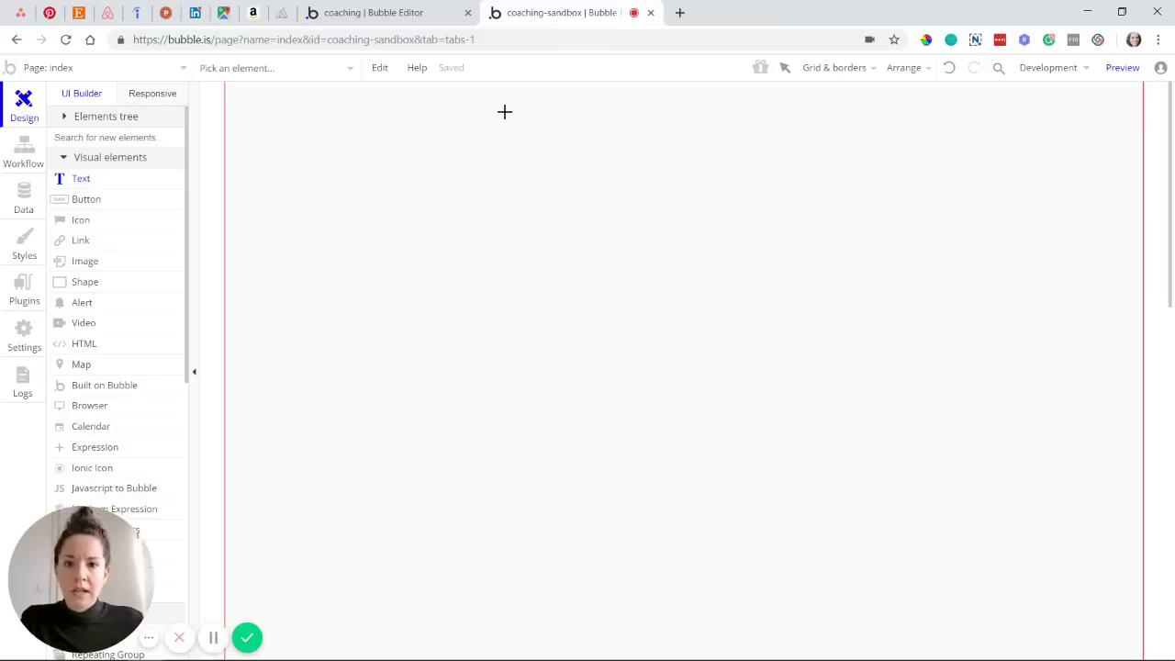
left_click_drag(505, 112, 663, 149)
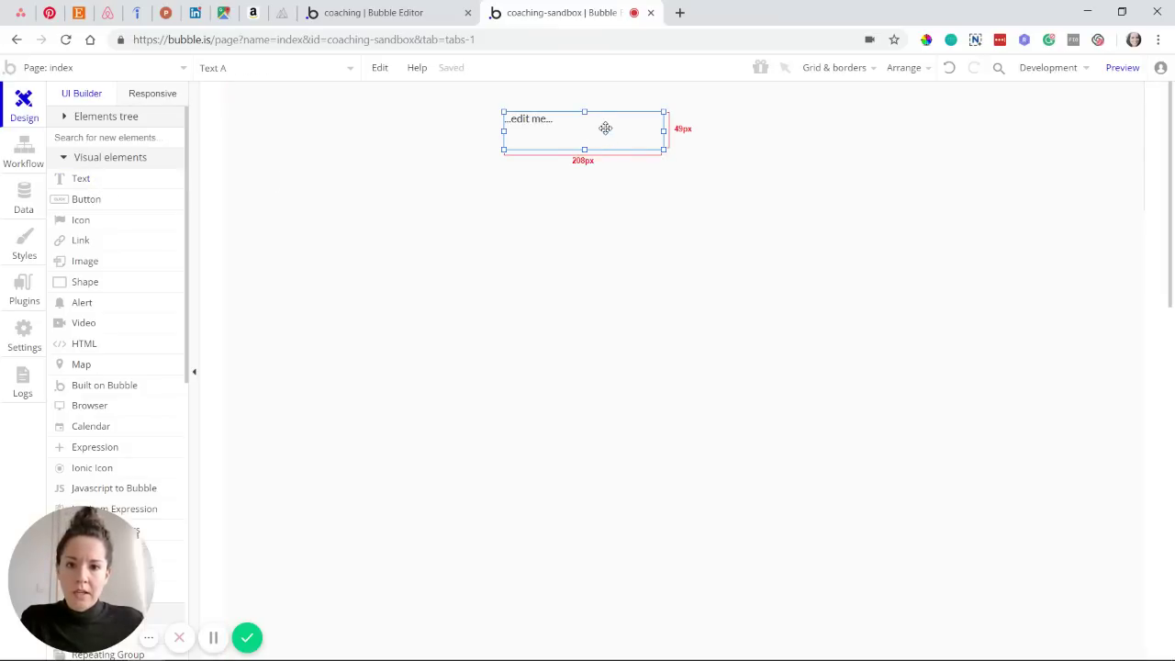
Step: Replace the text element's placeholder content with 'Sign up to my app'
double_click(559, 127)
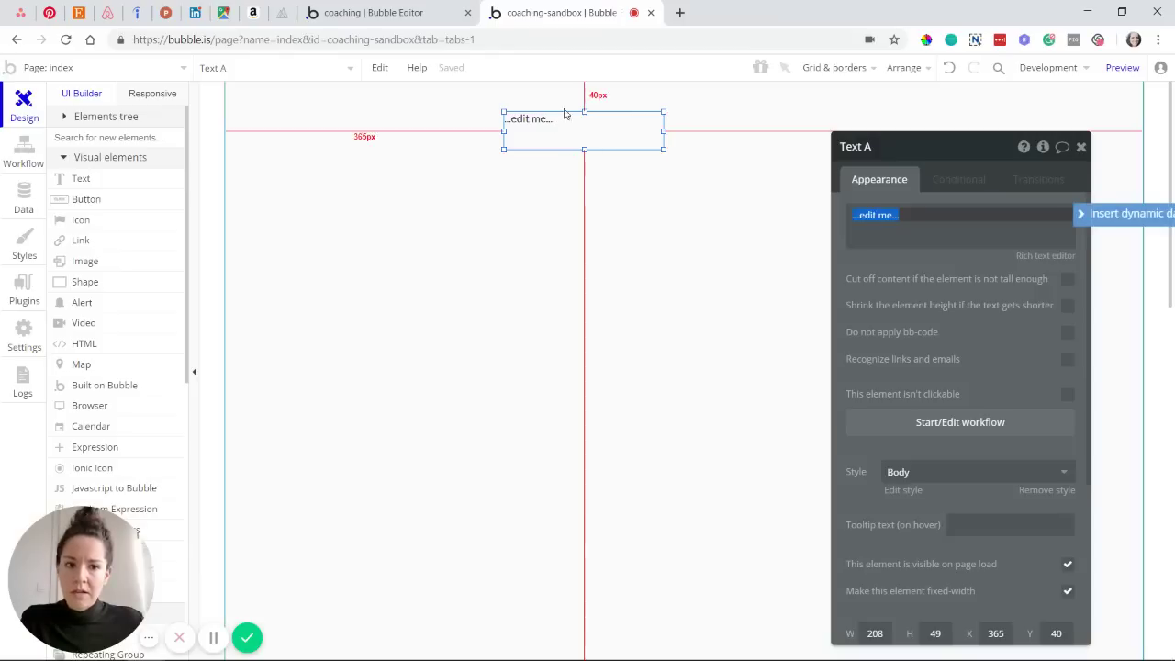
left_click_drag(921, 315, 770, 286)
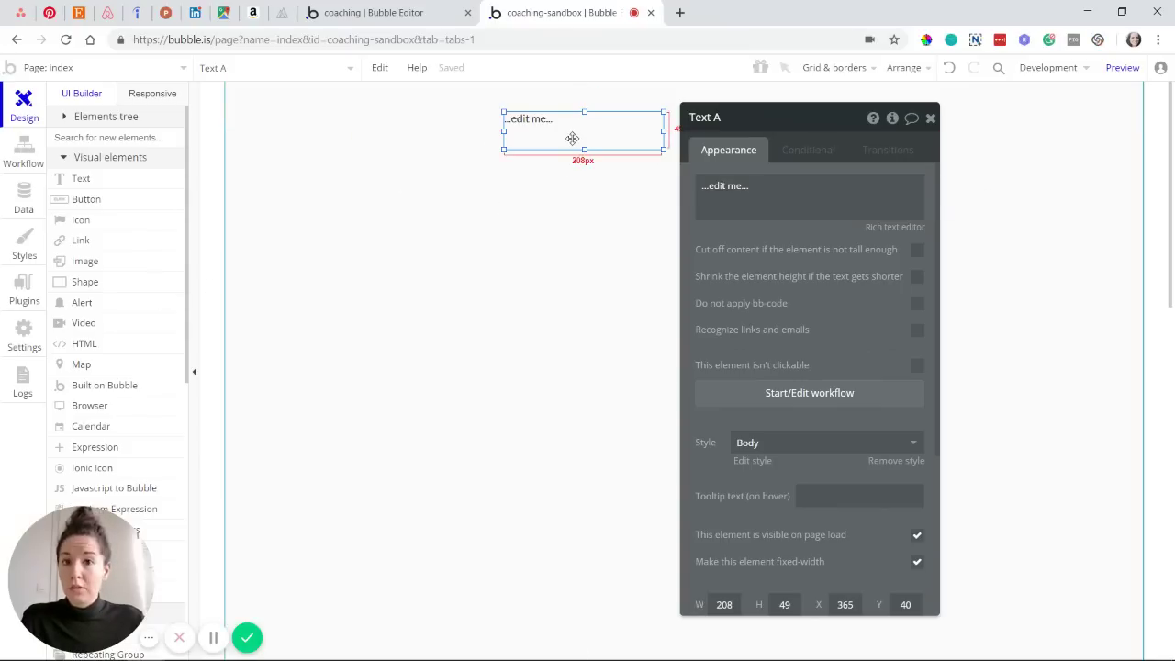
left_click(781, 221)
key("ctrl+a")
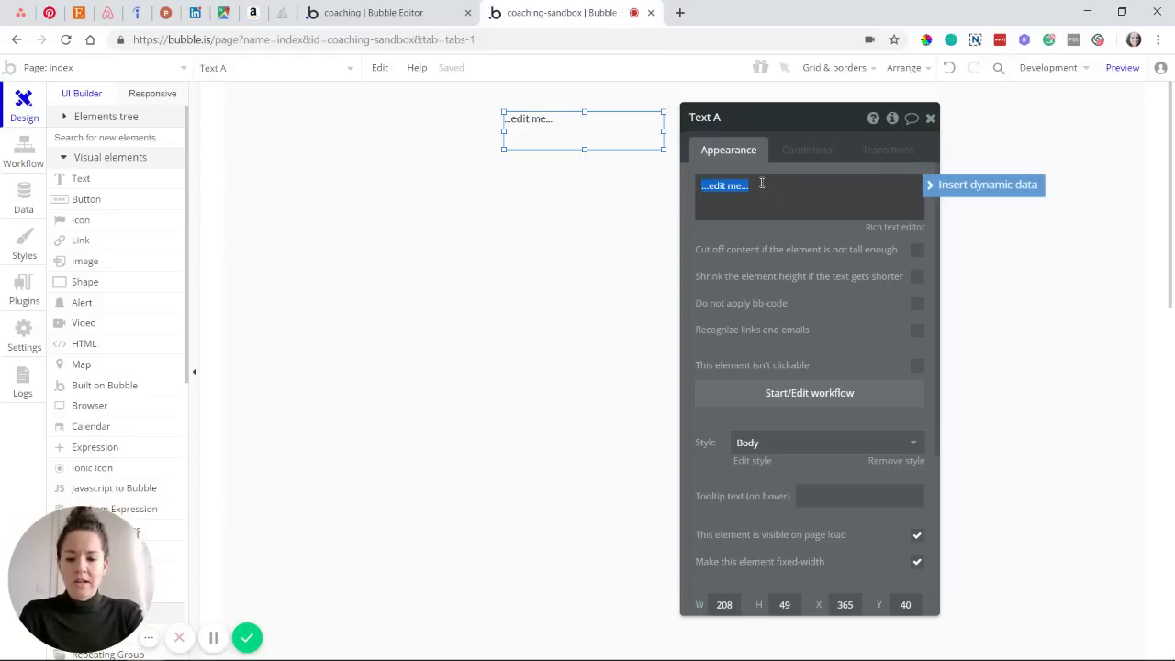
type("Sign up to my app")
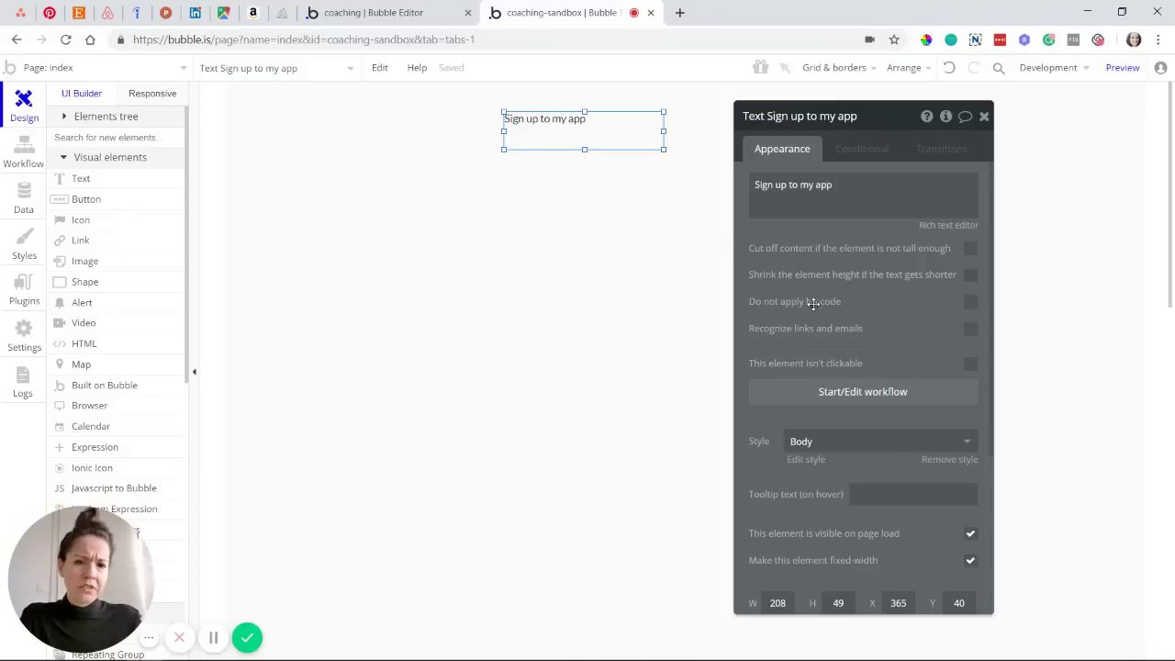
scroll(815, 304, "down", 1)
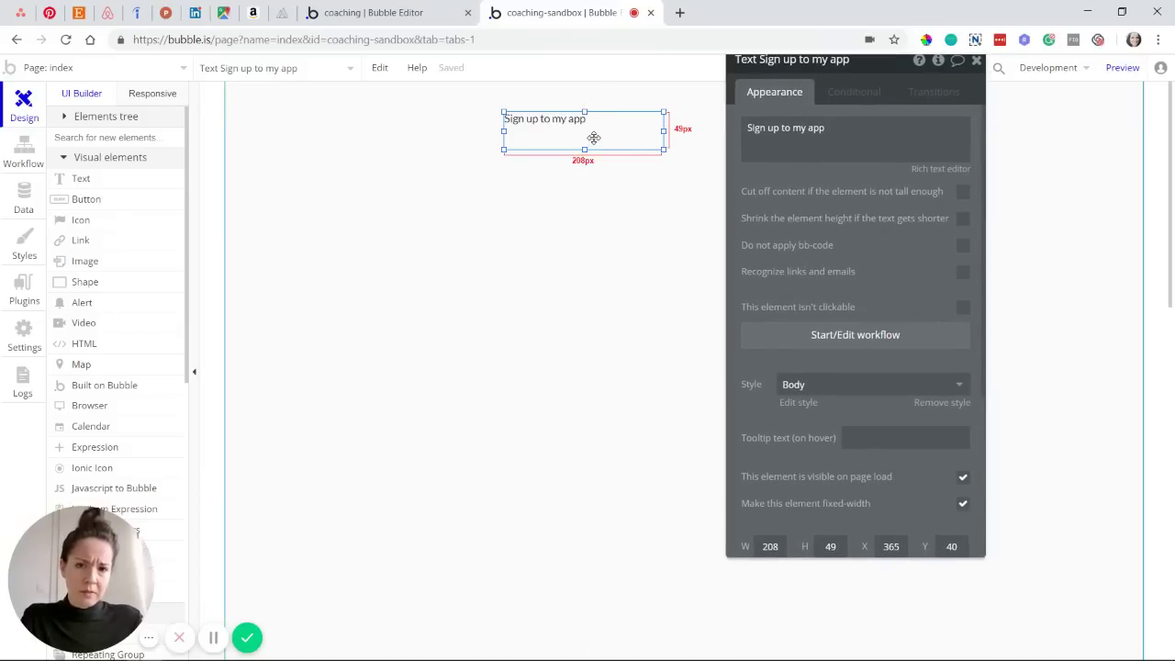
scroll(861, 393, "down", 1)
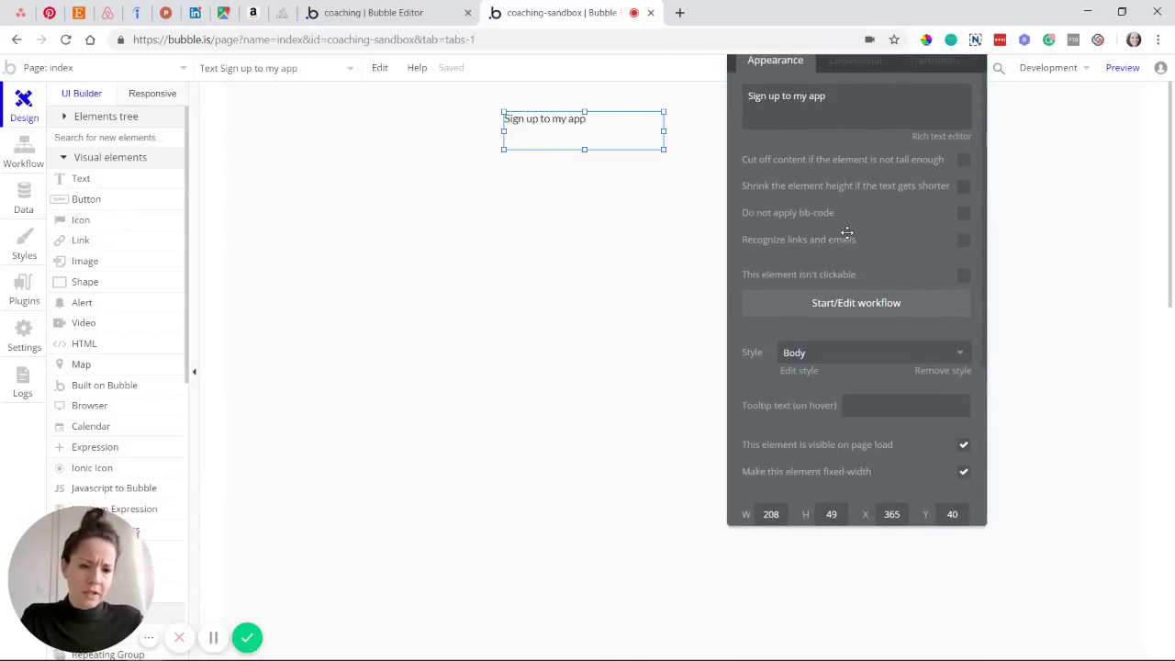
Step: Drop the preset style and make the heading bold, size 24, centre-aligned
left_click(944, 370)
scroll(922, 351, "down", 5)
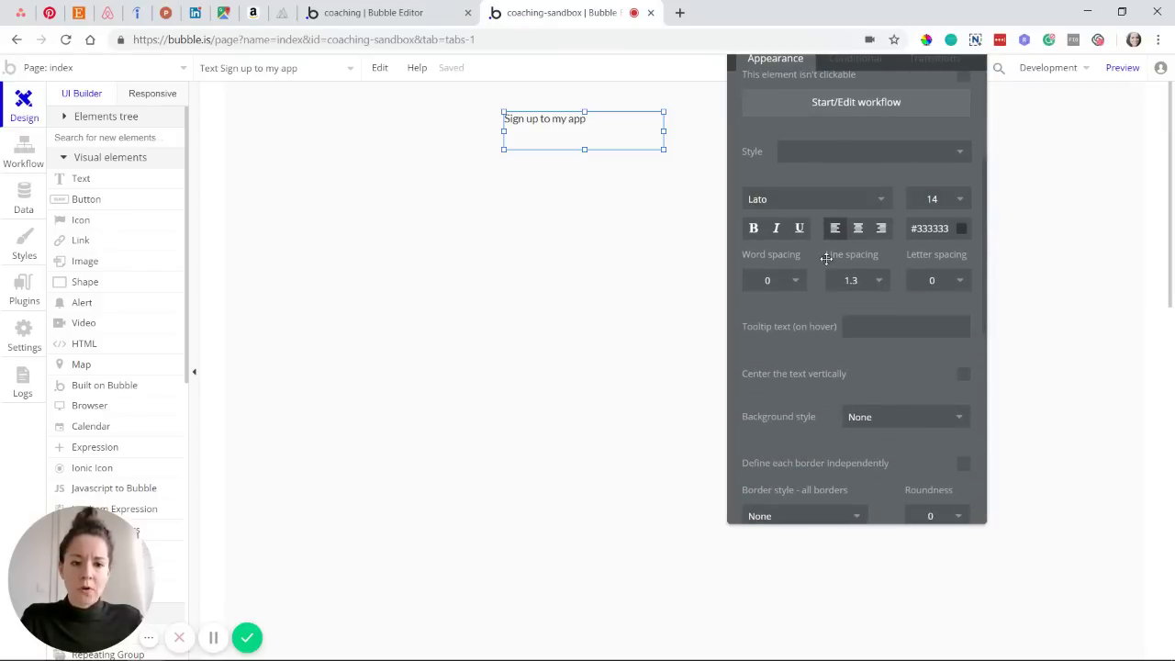
left_click(864, 238)
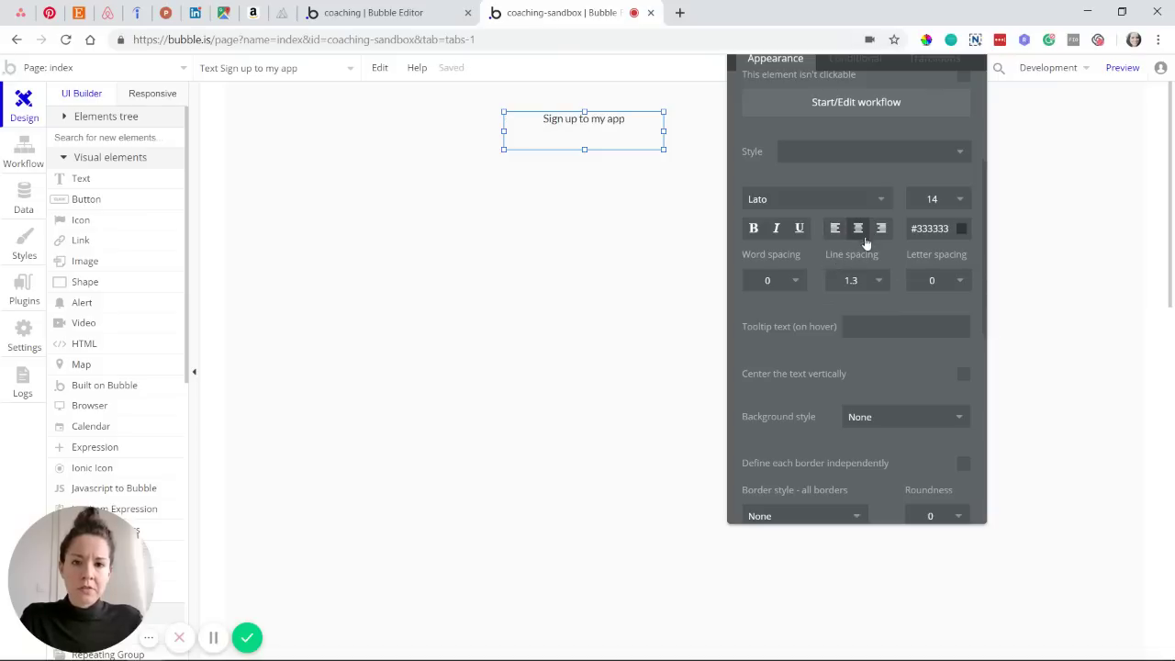
left_click(957, 209)
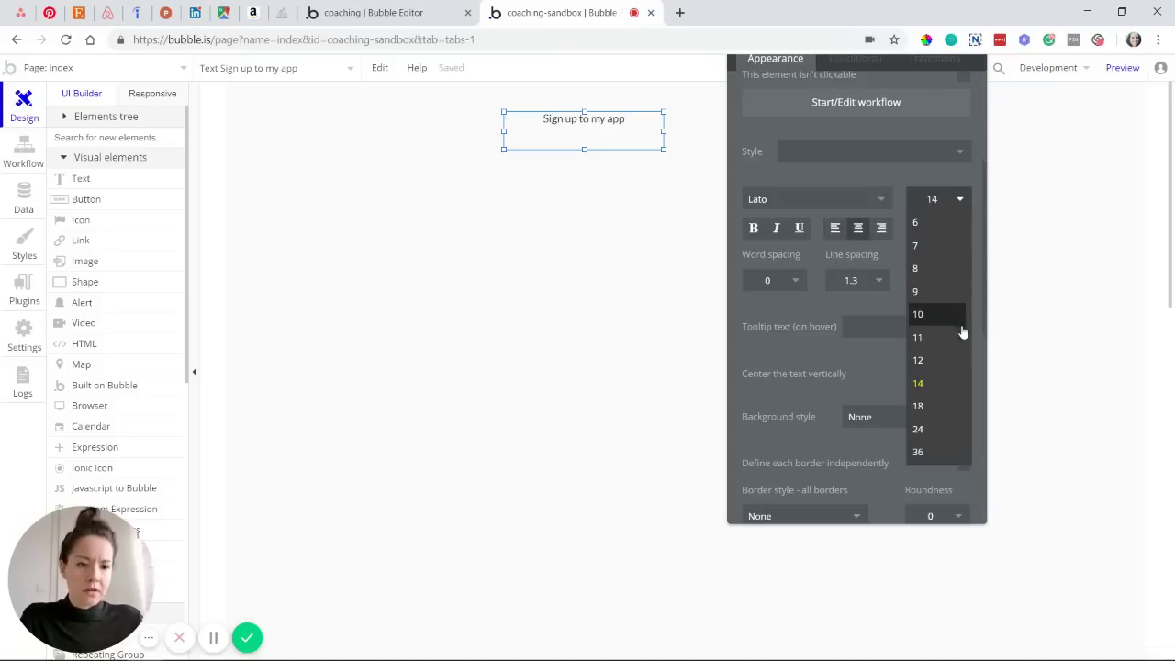
left_click(941, 429)
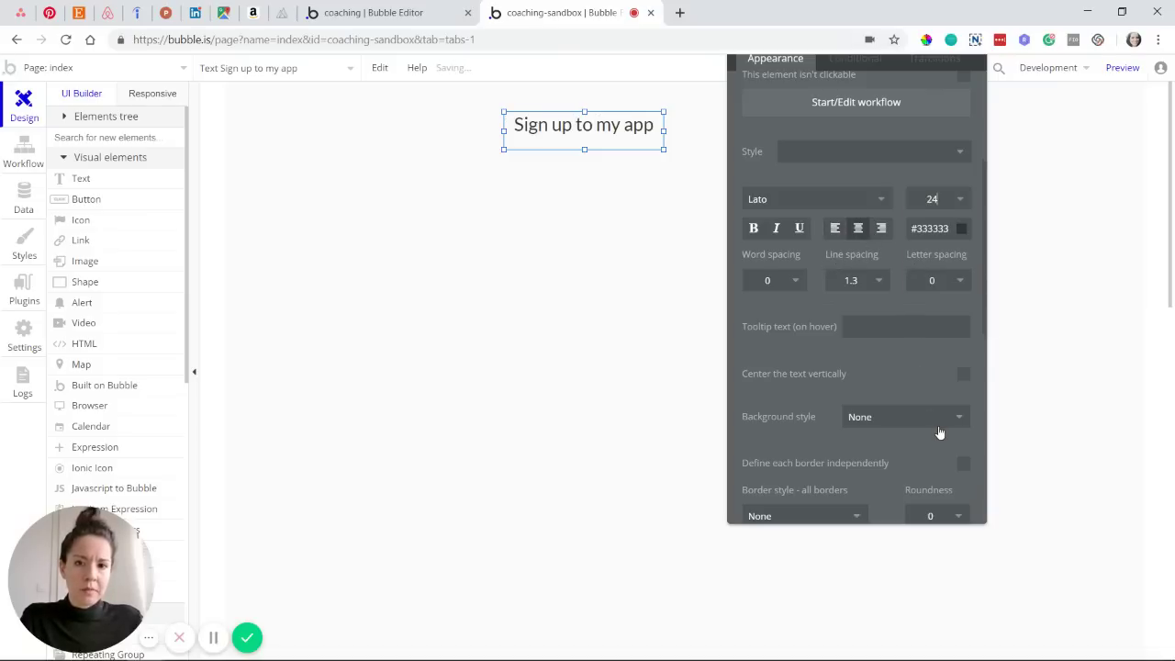
left_click(753, 229)
left_click_drag(837, 180, 878, 364)
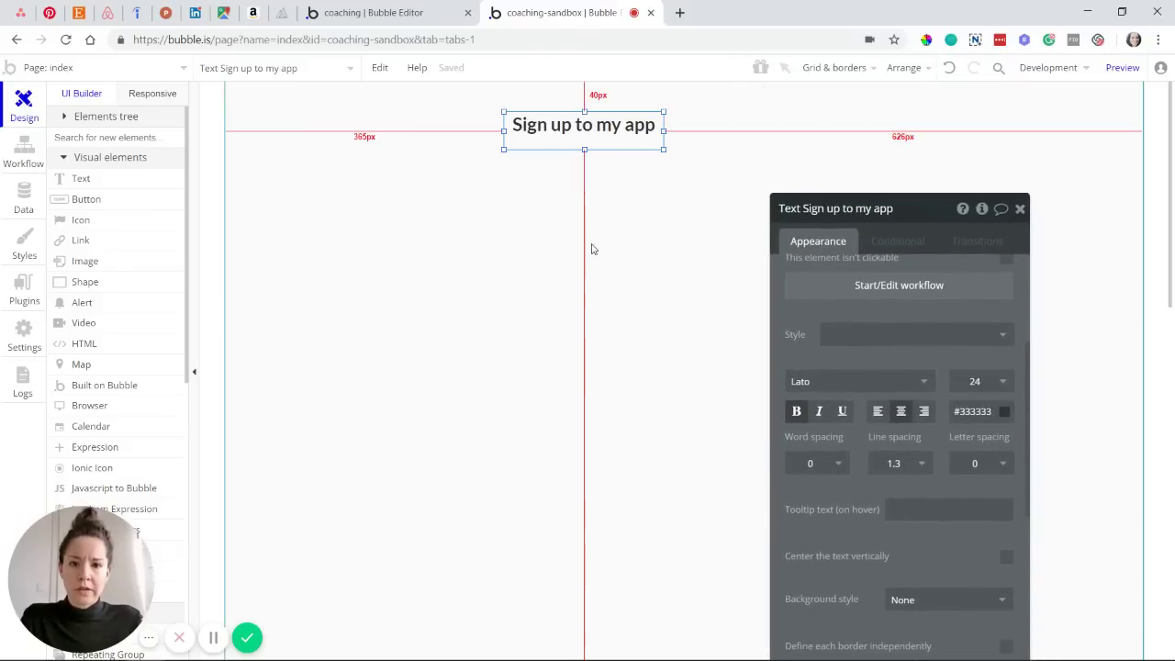
Step: Centre the heading horizontally on the page and deselect it
right_click(615, 141)
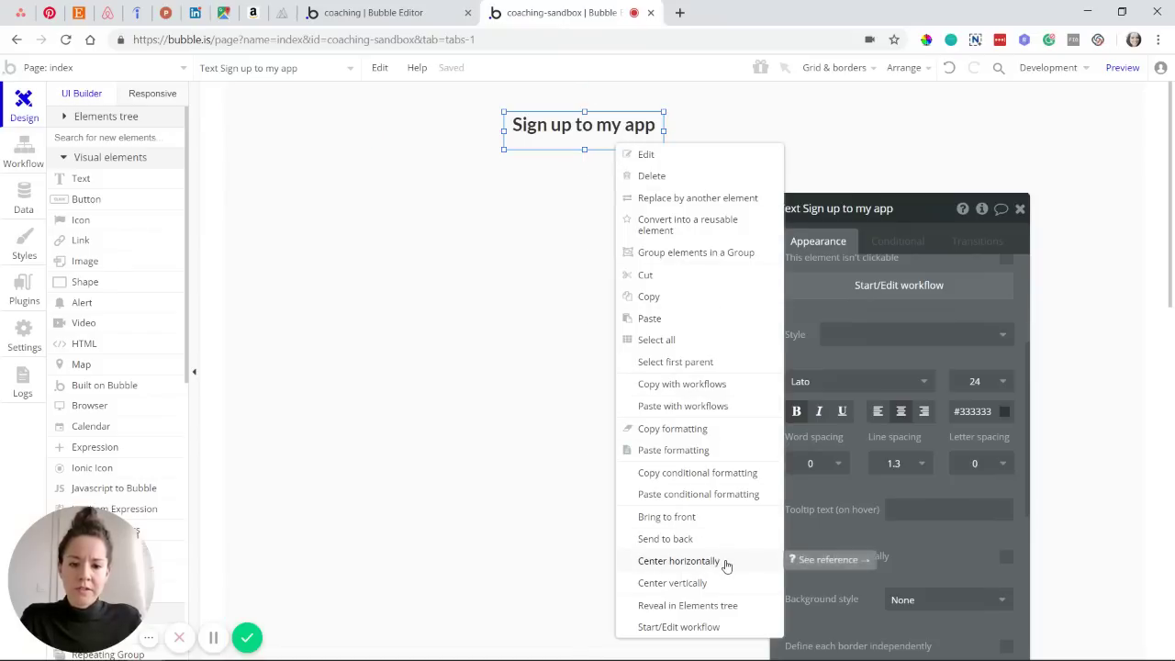
left_click(678, 560)
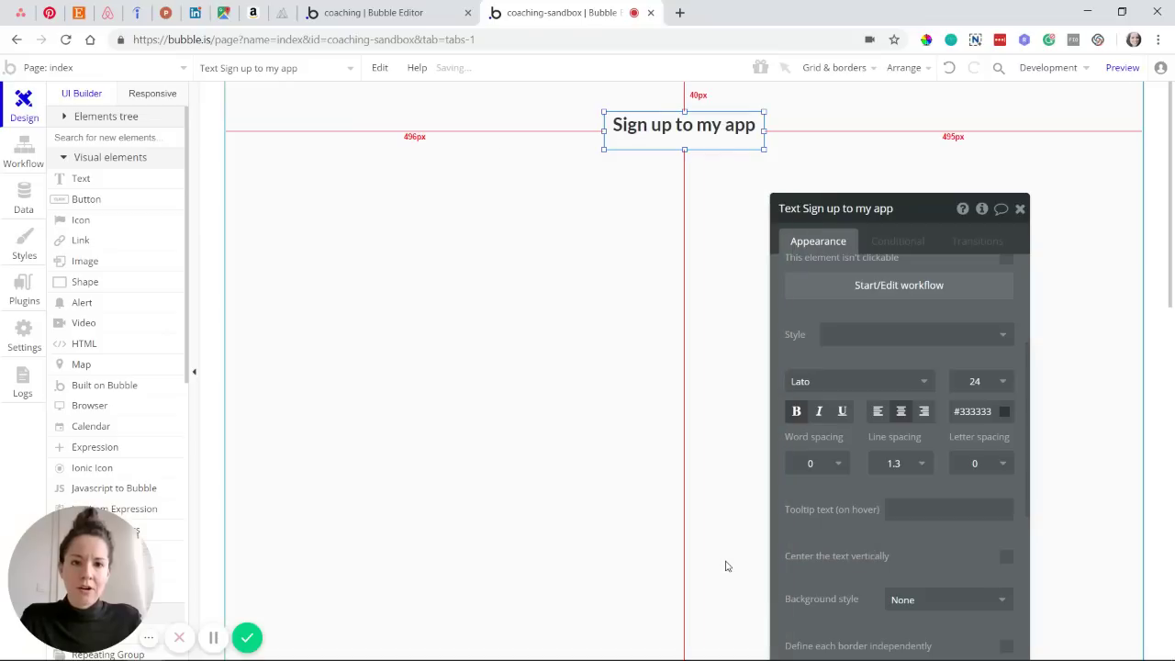
left_click(1020, 209)
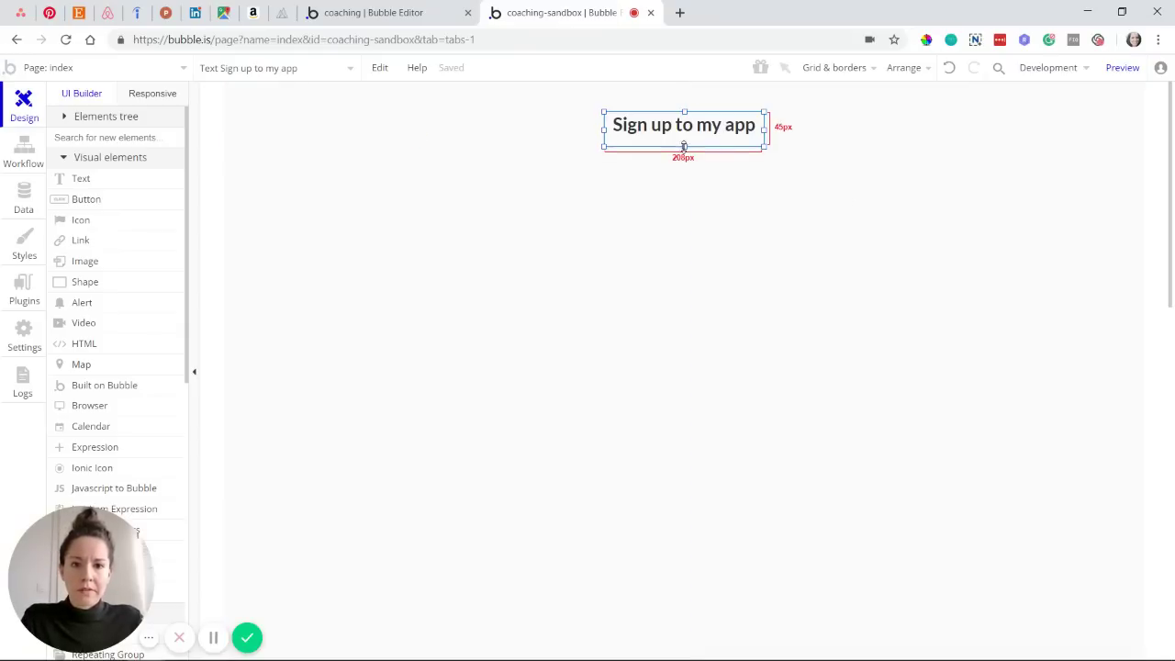
left_click(671, 171)
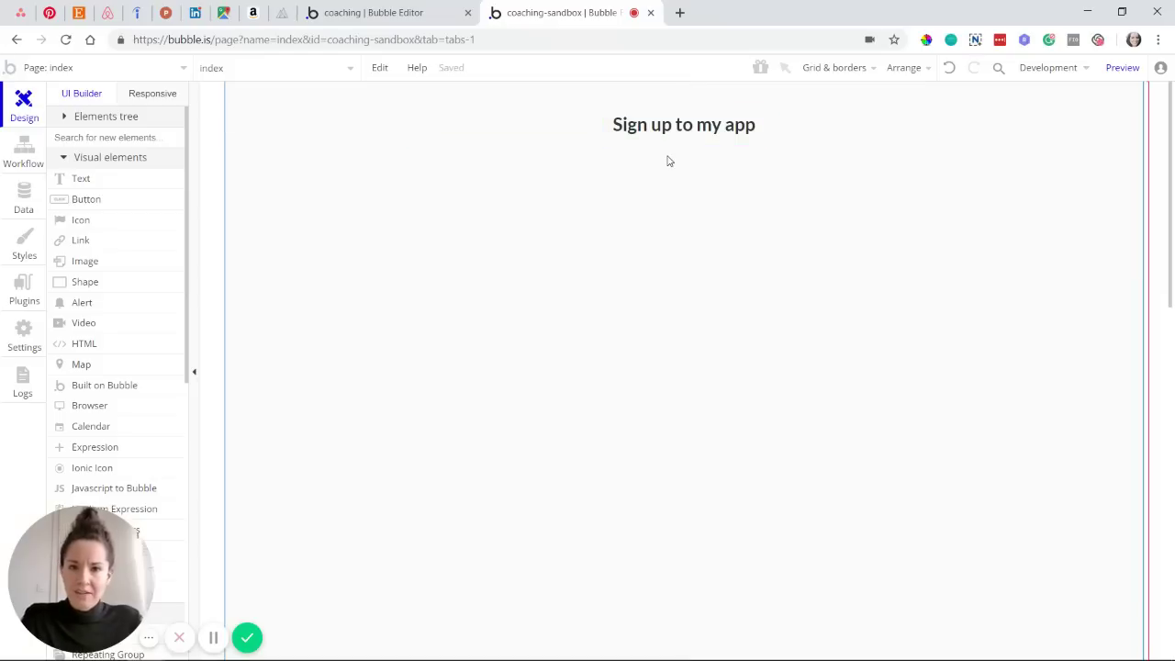
Step: Draw an Input element just below the heading
scroll(120, 398, "down", 5)
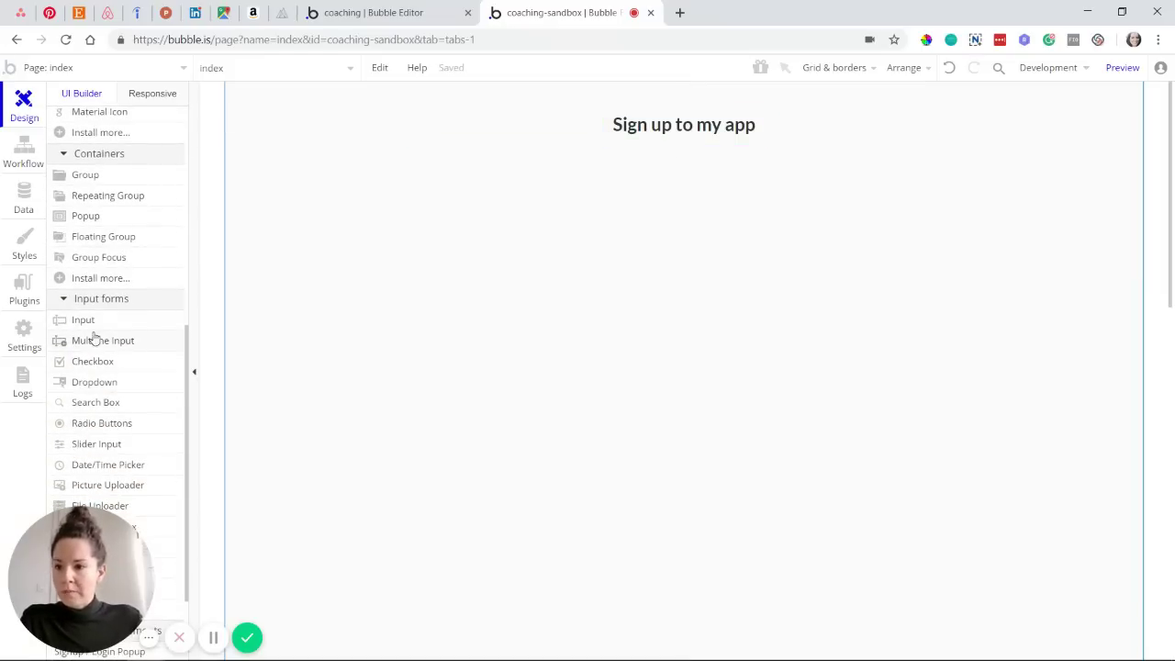
scroll(91, 335, "down", 1)
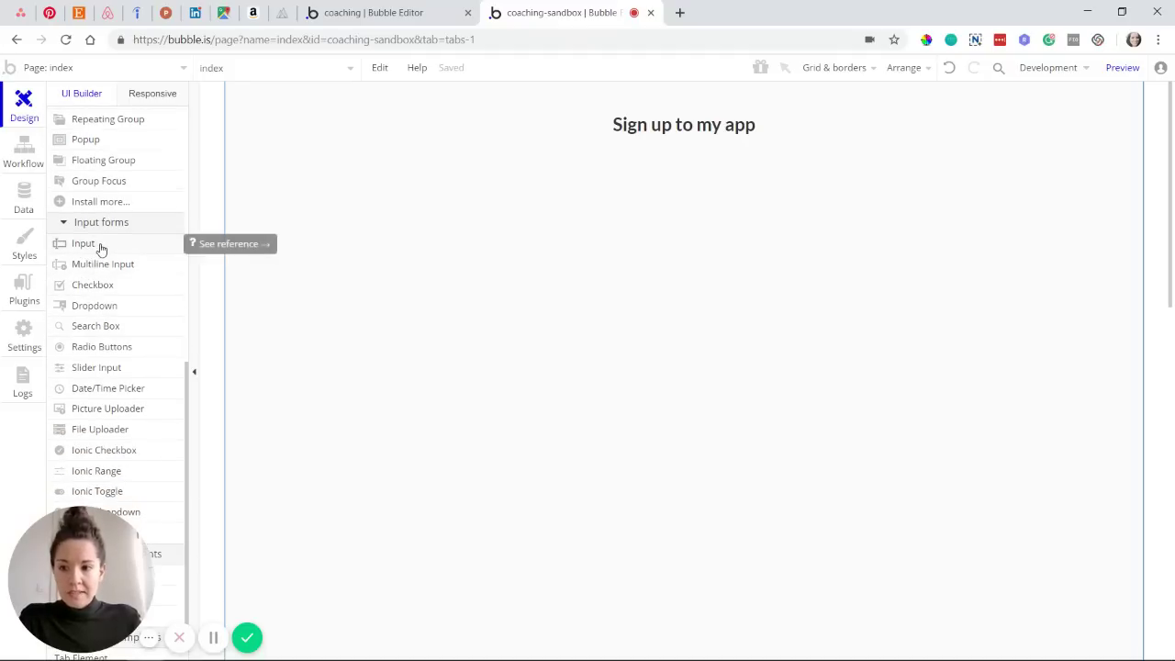
left_click(99, 246)
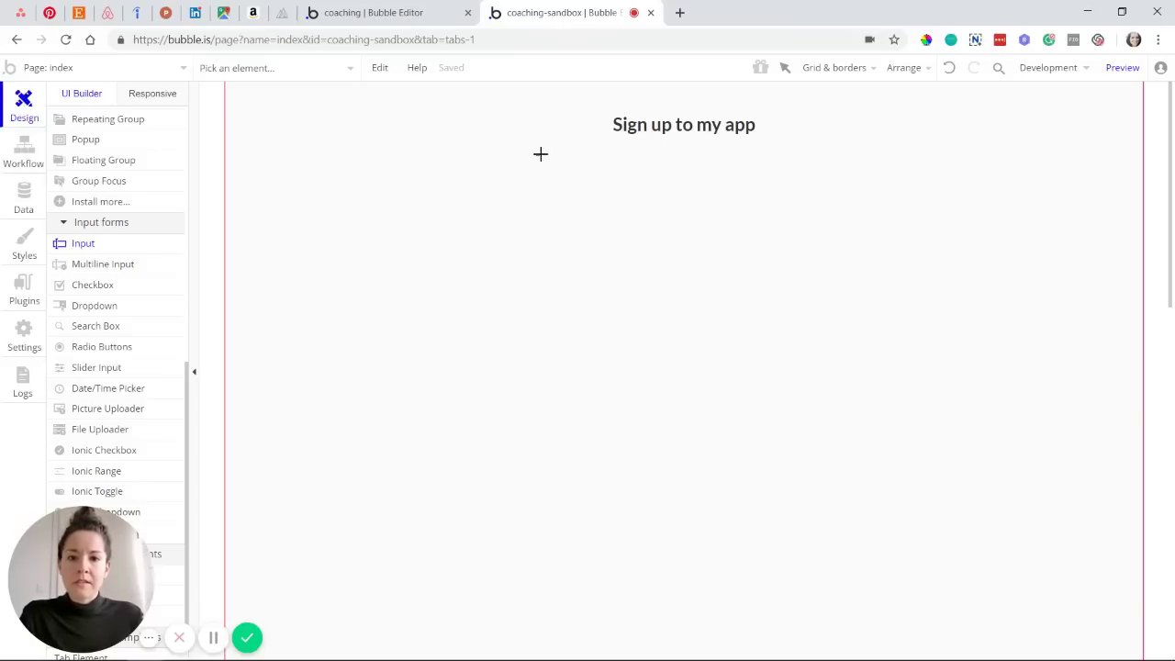
mouse_move(540, 155)
left_mouse_down()
mouse_move(771, 173)
mouse_move(807, 190)
mouse_move(791, 176)
mouse_move(657, 176)
mouse_move(823, 175)
left_mouse_up()
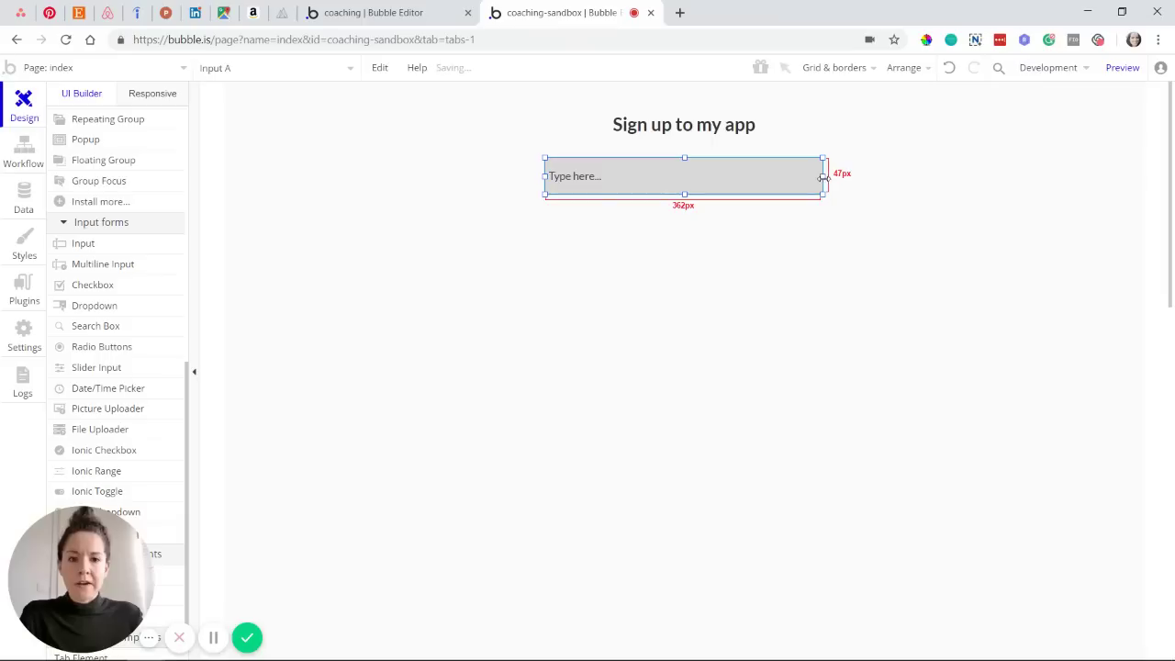
double_click(750, 172)
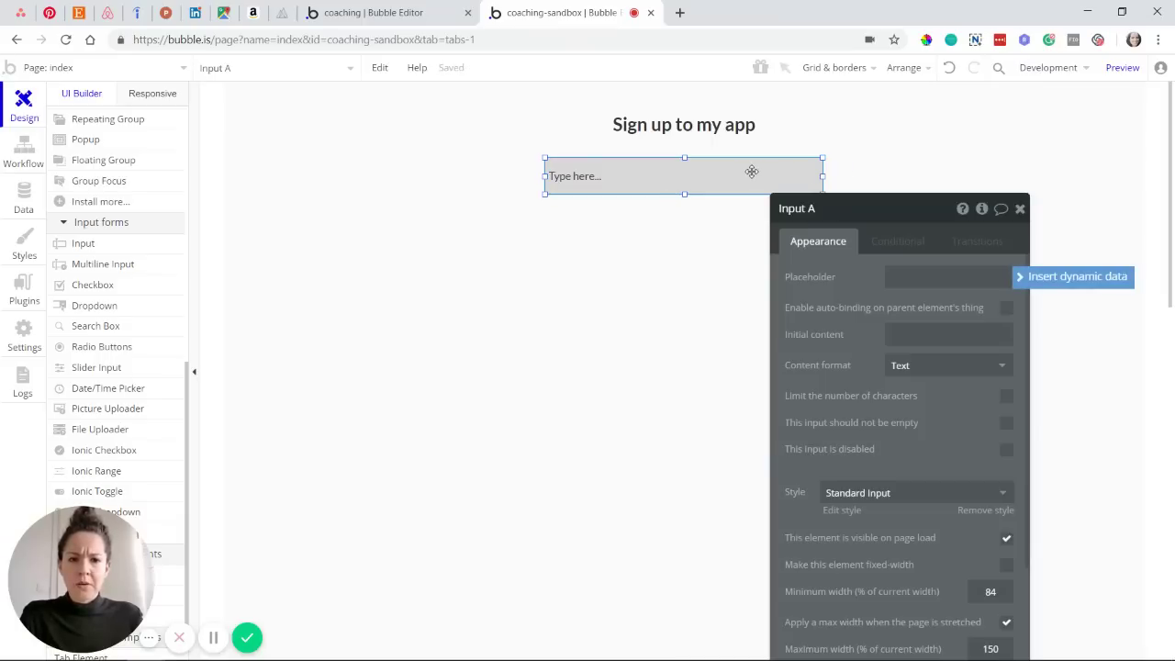
Step: Set the input's placeholder to 'Email Address' and its content format to Email
left_click_drag(856, 256, 326, 184)
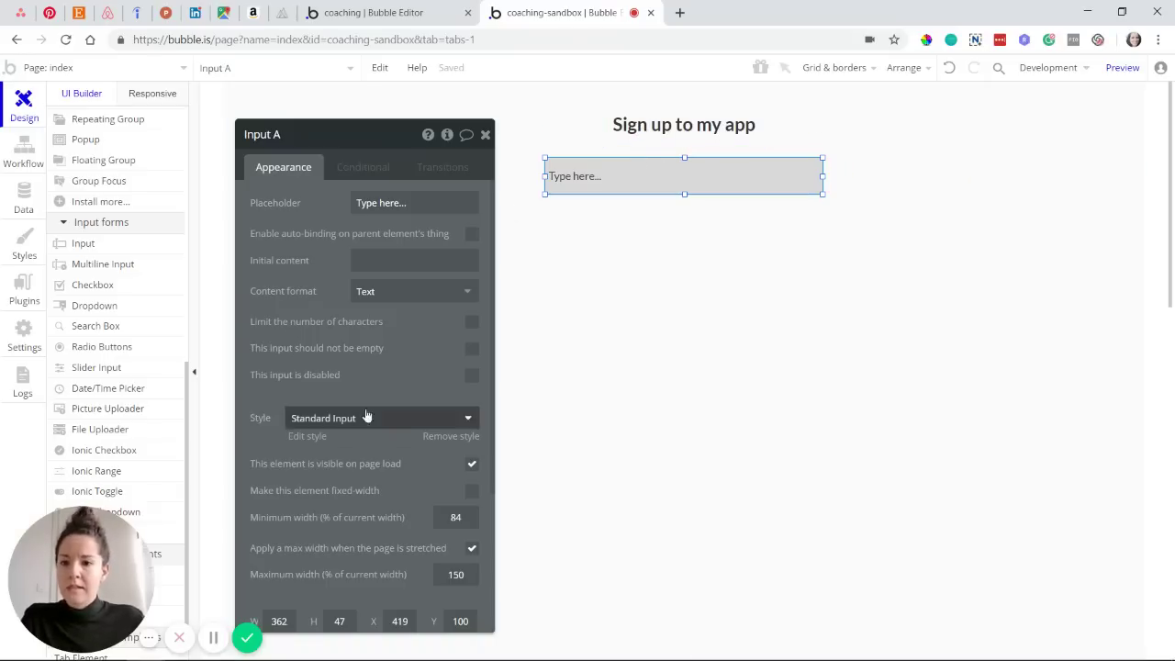
left_click_drag(333, 375, 326, 332)
left_click(400, 160)
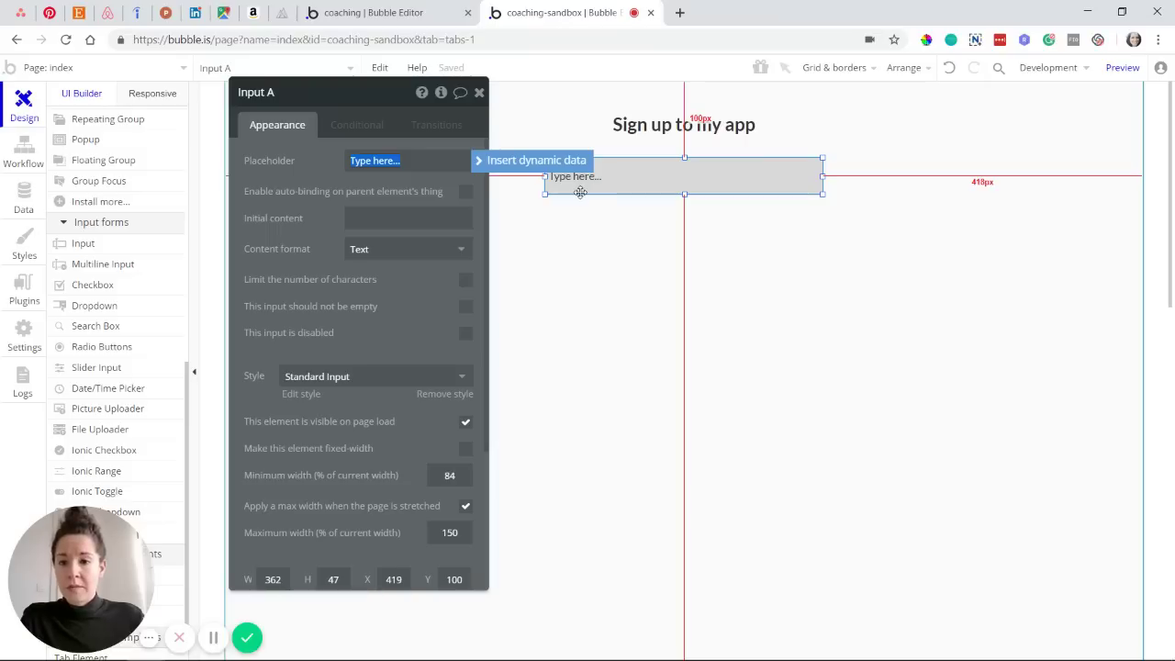
type("M")
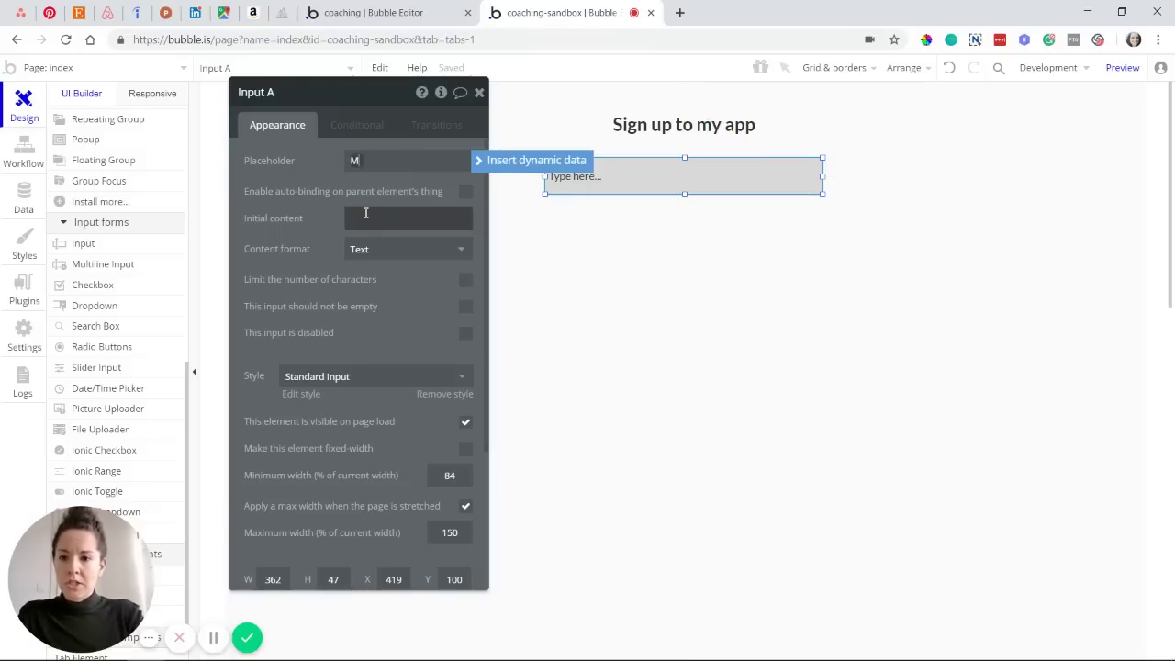
type("mail Address")
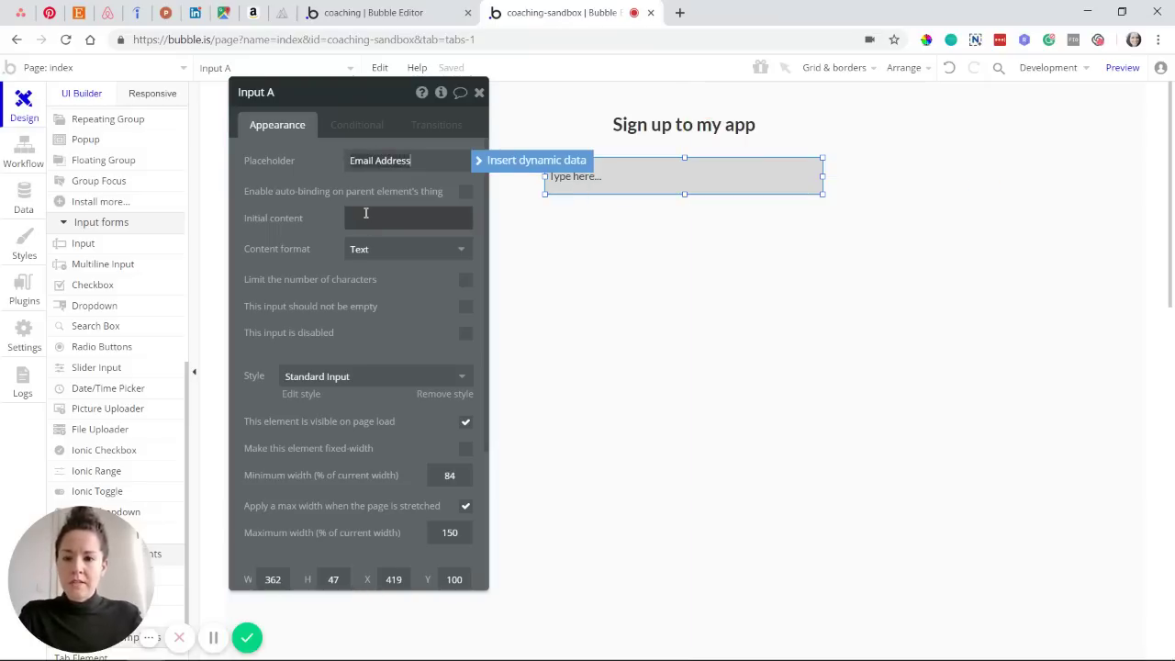
left_click(415, 262)
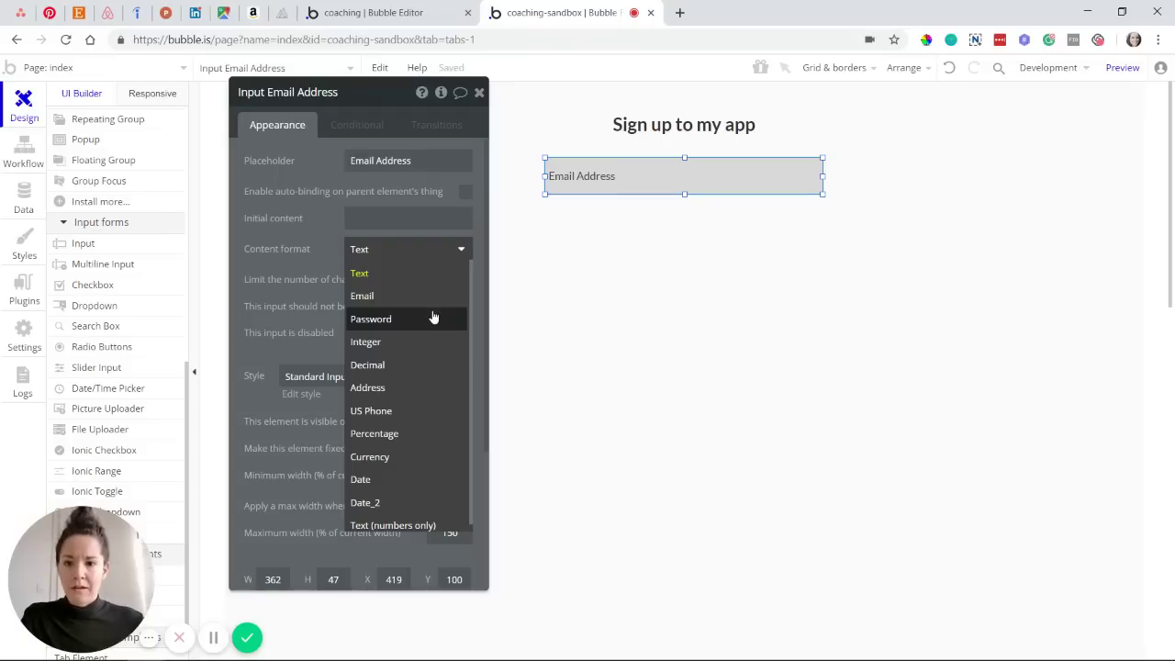
left_click(371, 298)
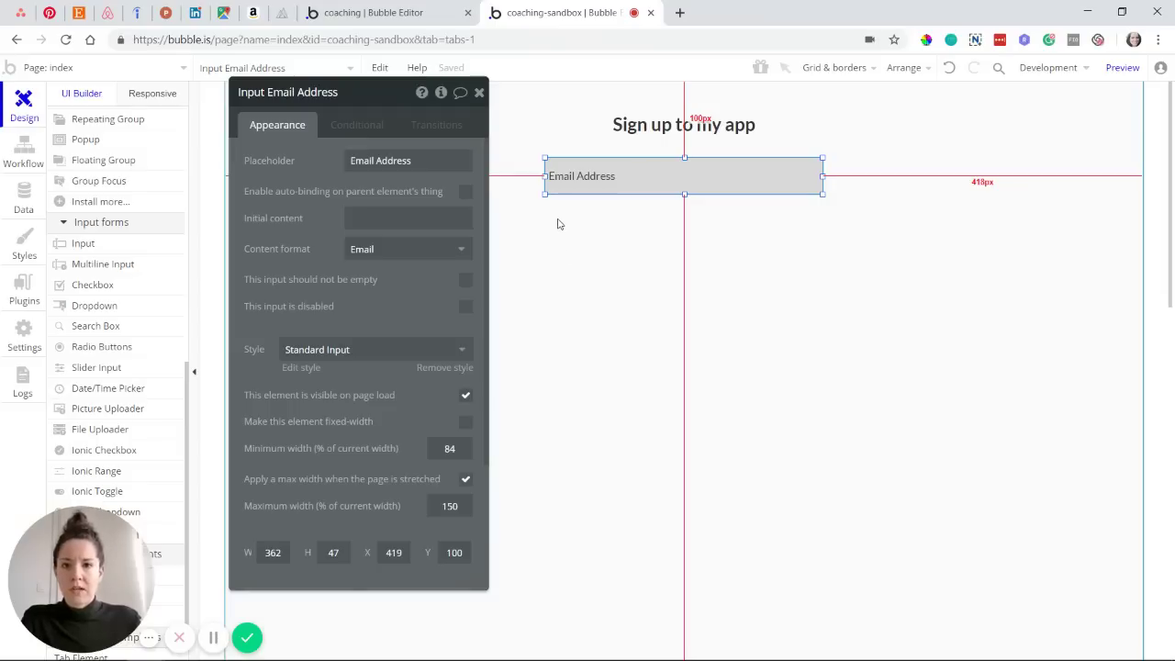
right_click(596, 183)
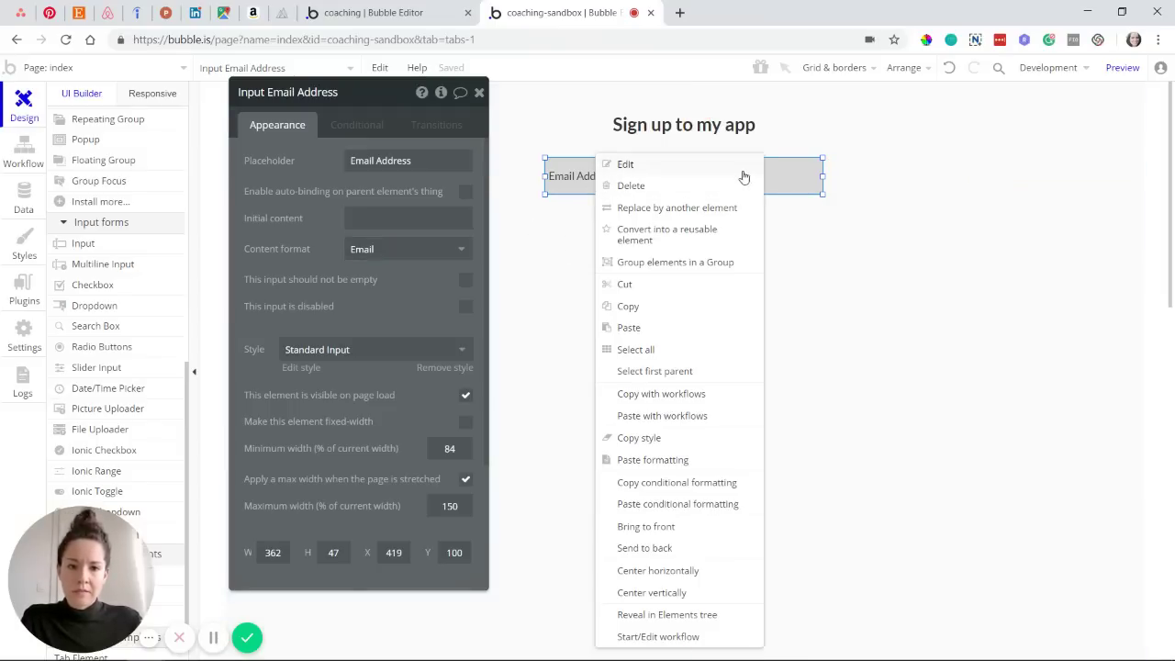
Step: Copy the Email Address input and paste two copies stacked beneath the original
right_click(787, 182)
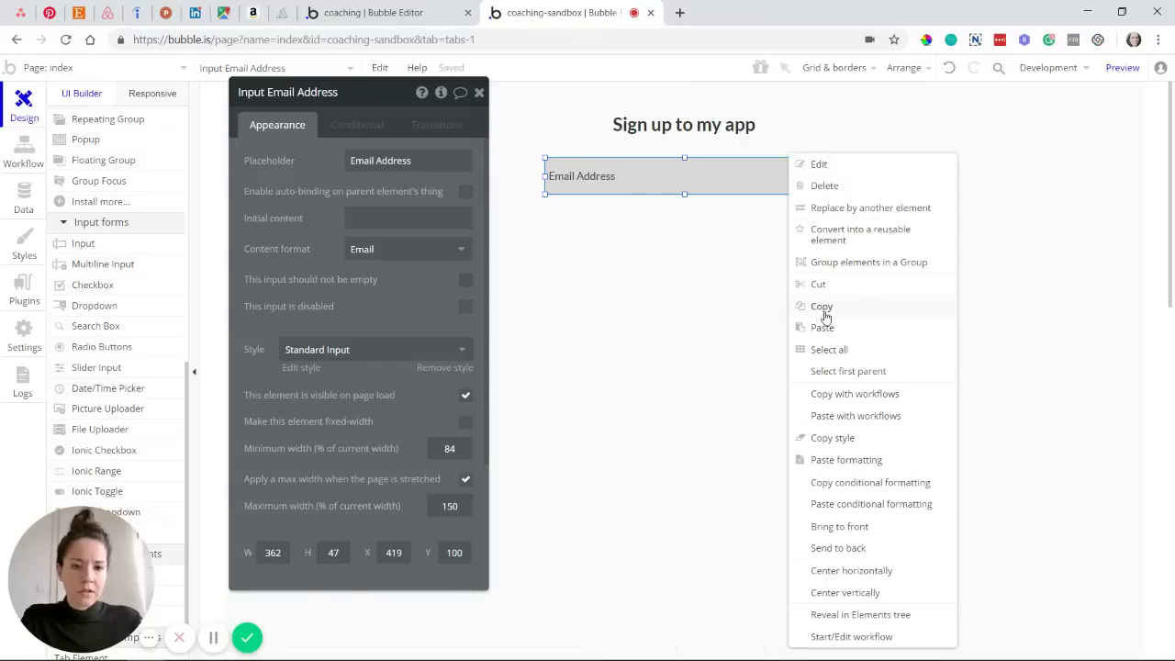
left_click(822, 306)
right_click(713, 222)
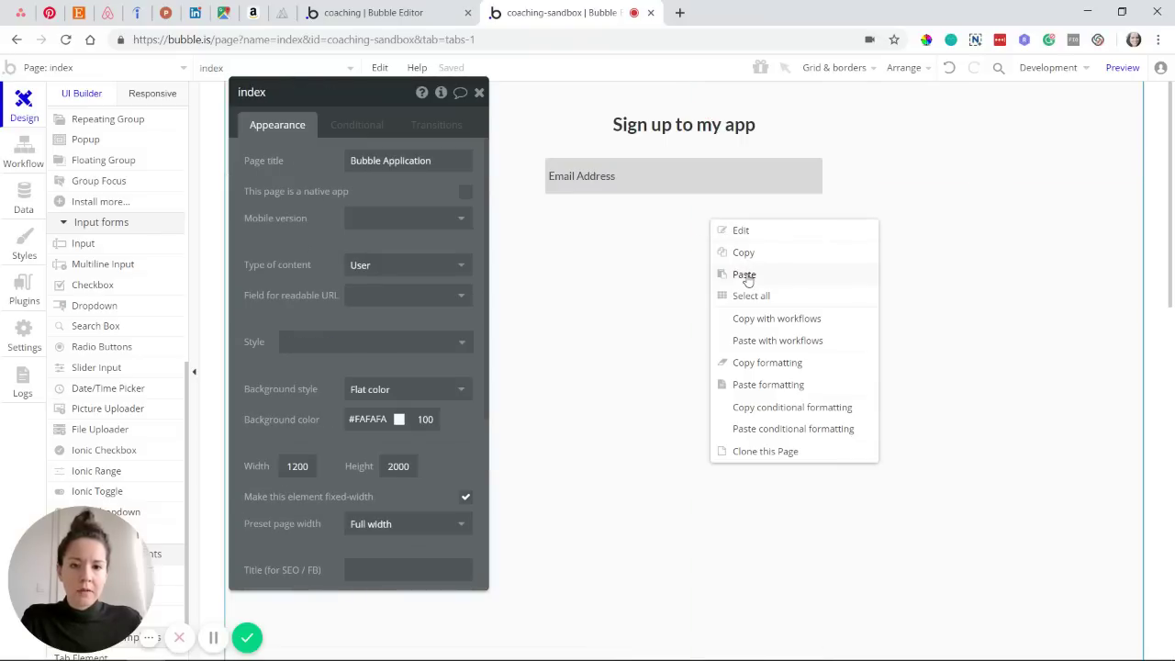
left_click(745, 274)
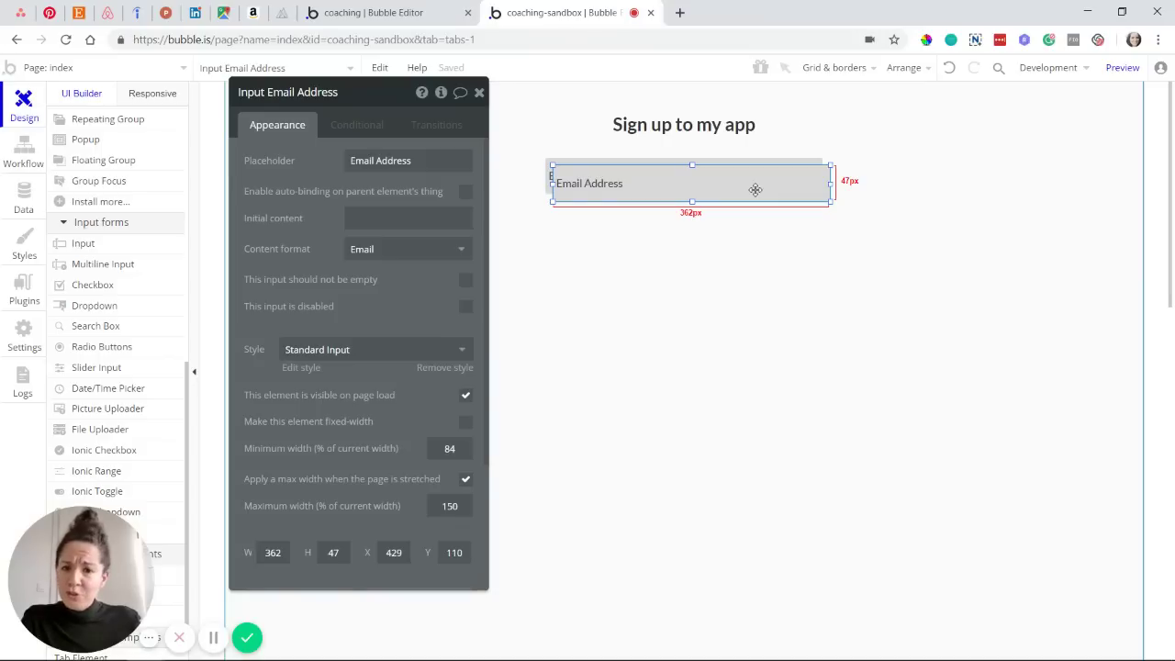
left_click_drag(754, 189, 764, 226)
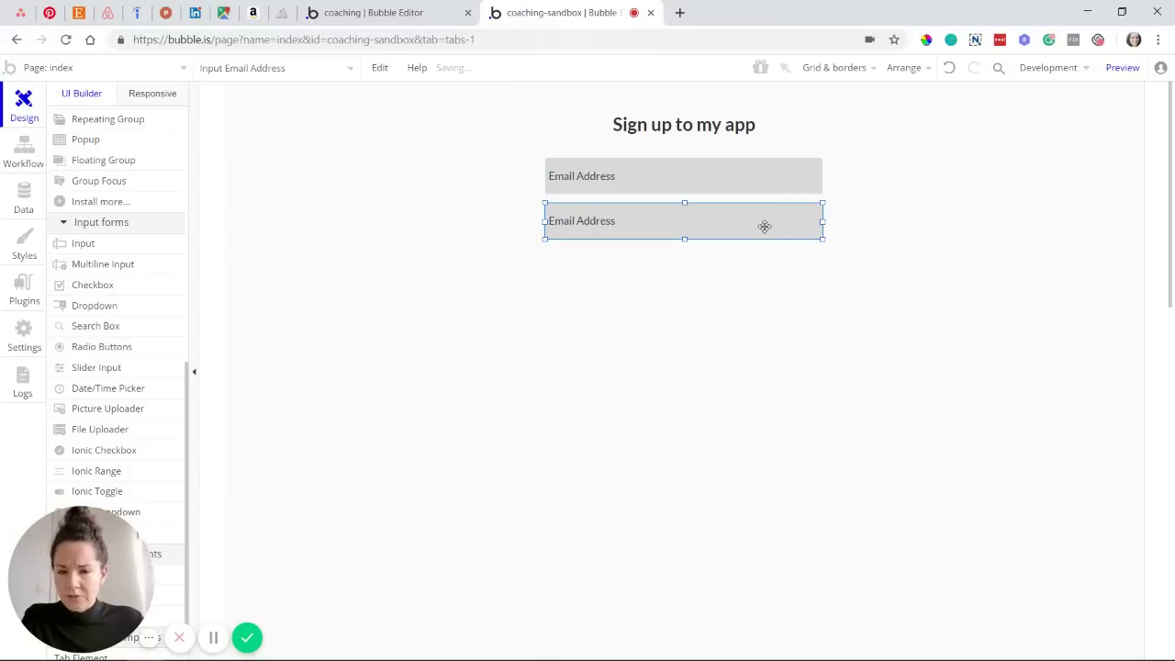
key("ctrl+v")
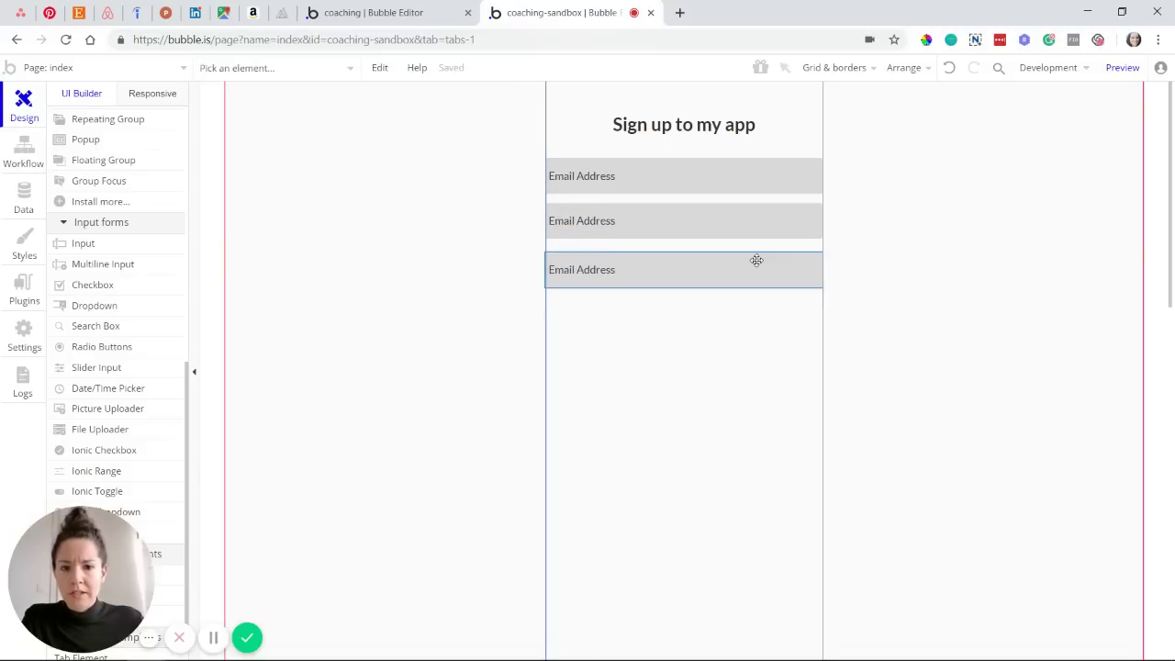
left_click(756, 261)
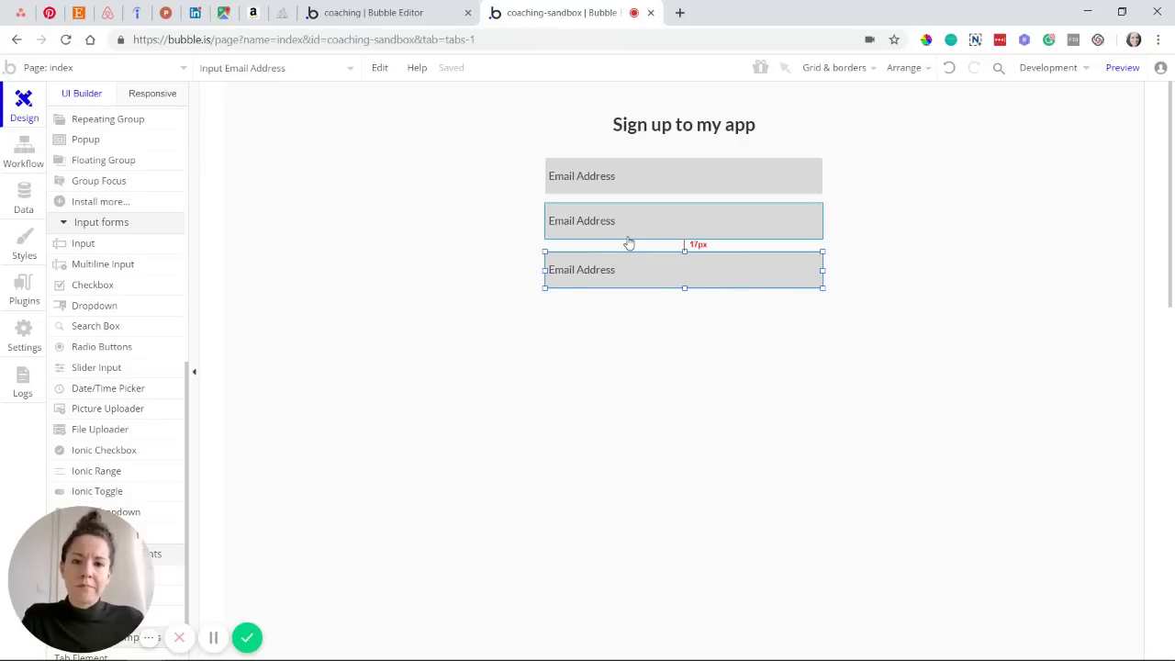
left_click(627, 257)
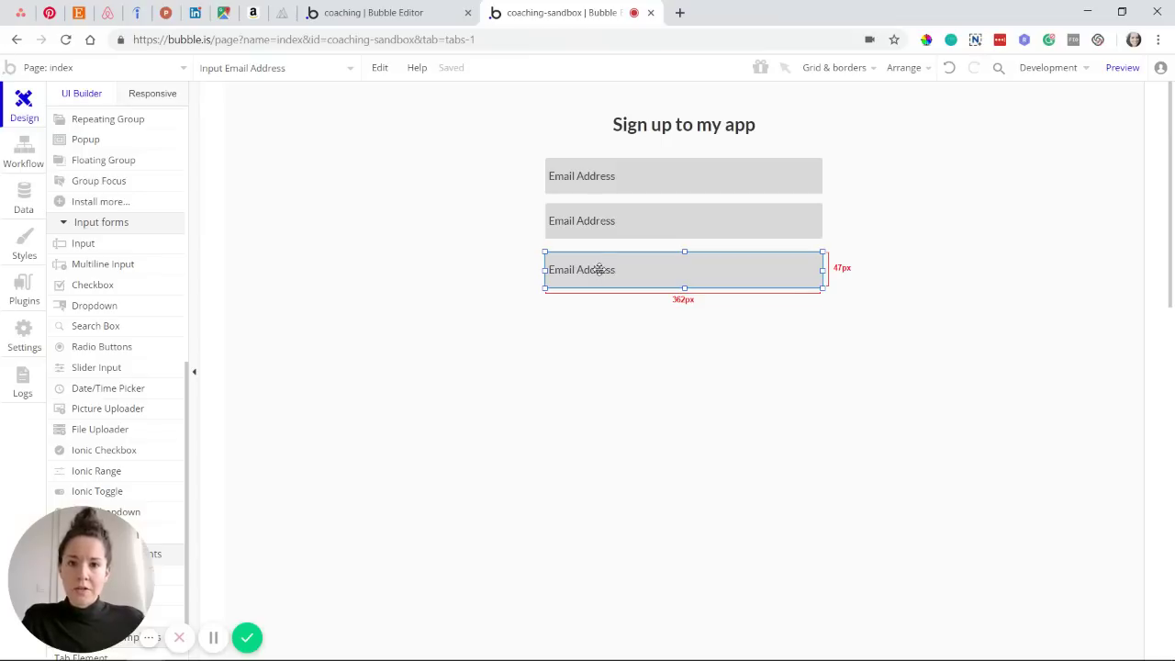
left_click(582, 263)
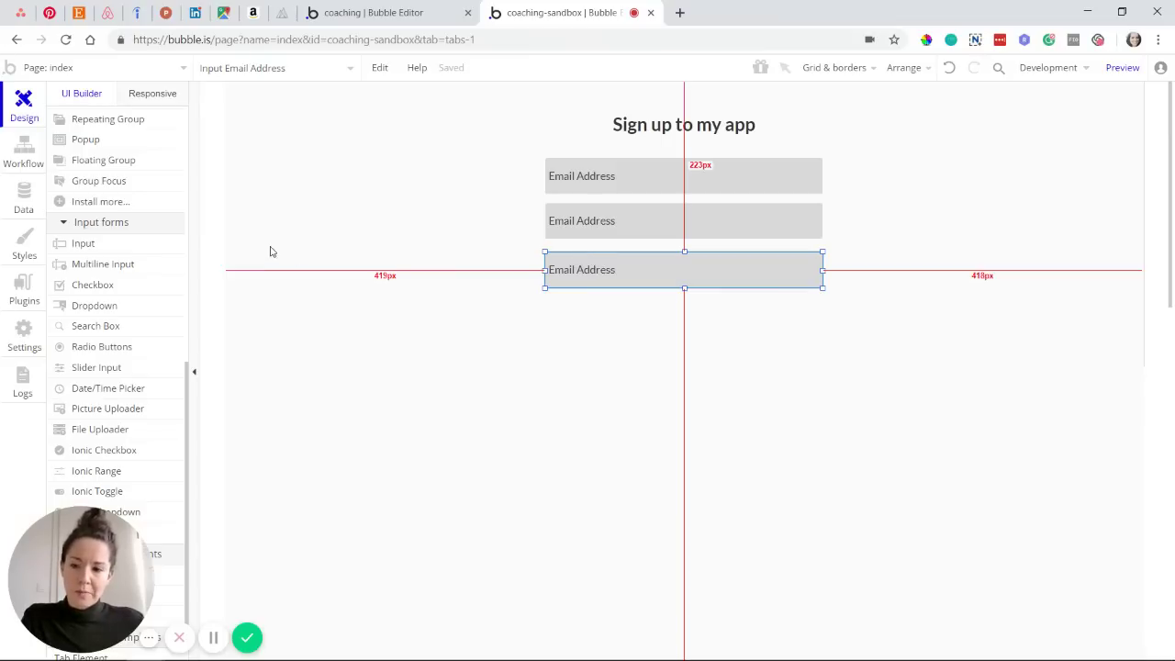
Step: Change the second input's placeholder to 'Password' with Password content format
double_click(711, 222)
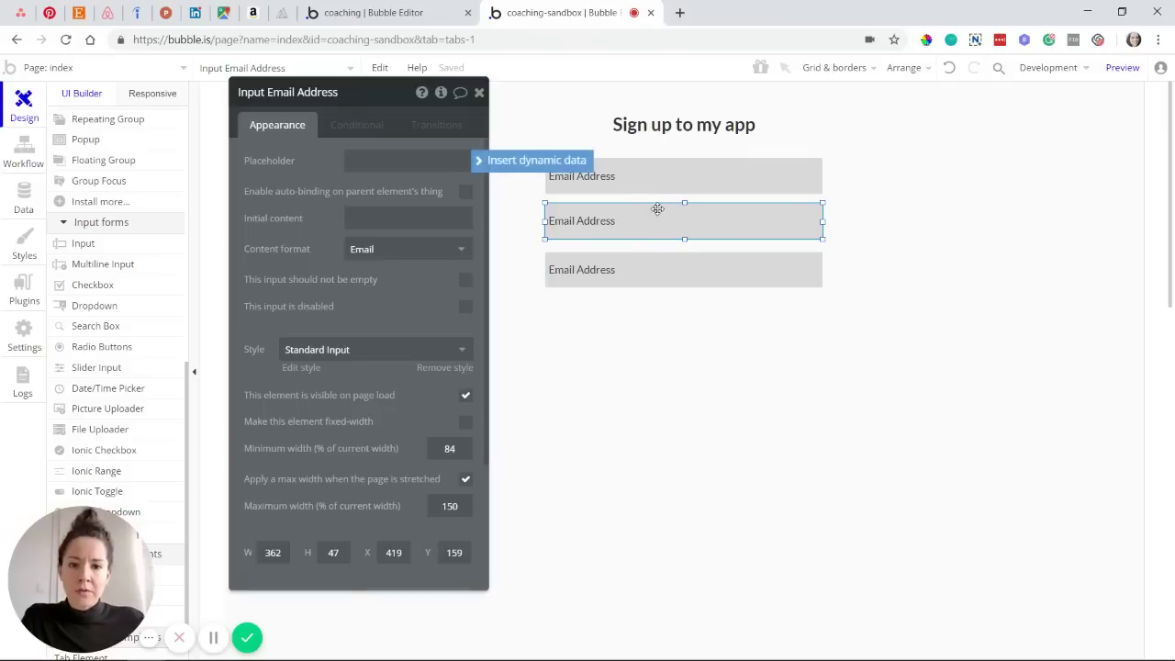
left_click(384, 162)
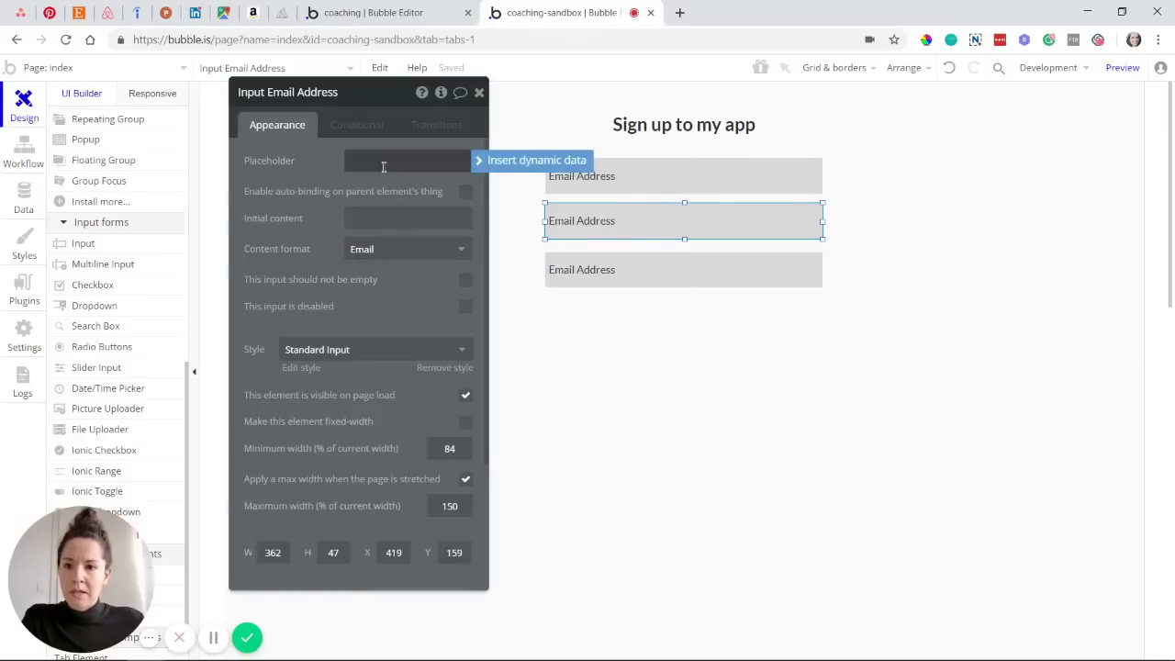
key("ctrl+v")
triple_click(384, 163)
type("Password")
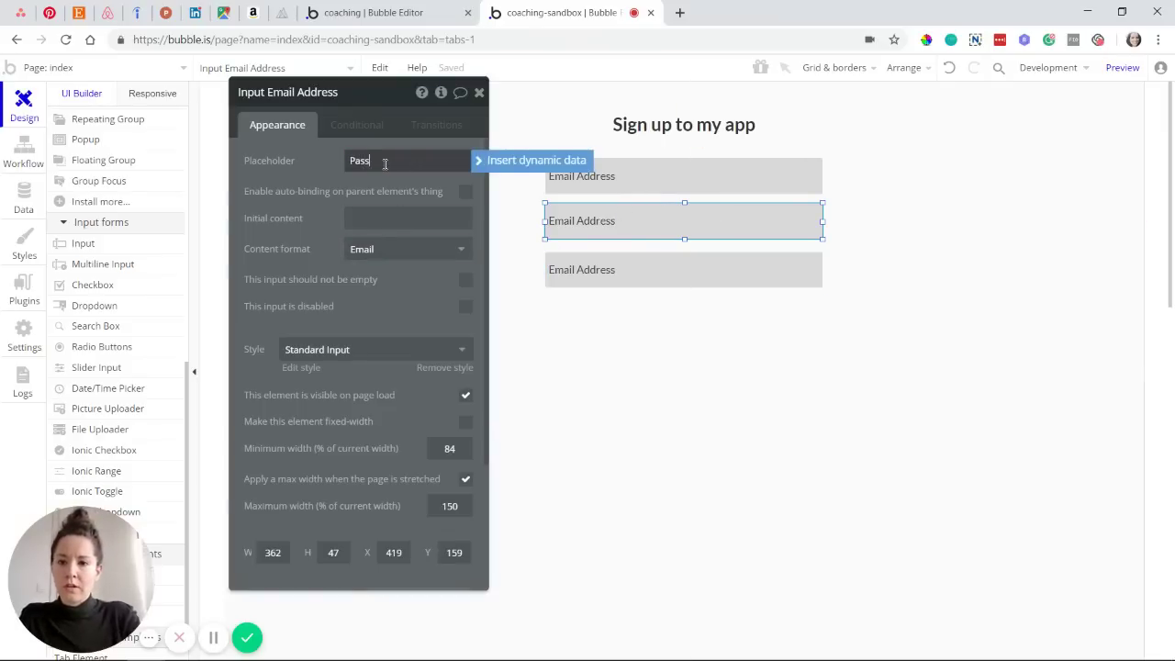
left_click(414, 250)
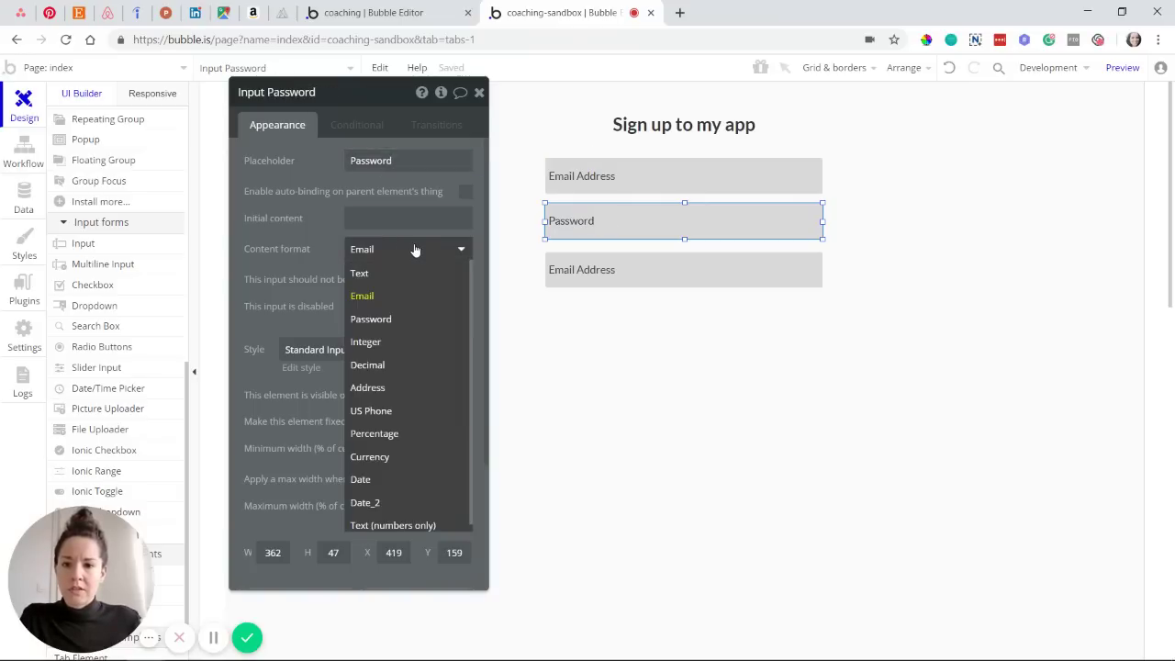
left_click(390, 318)
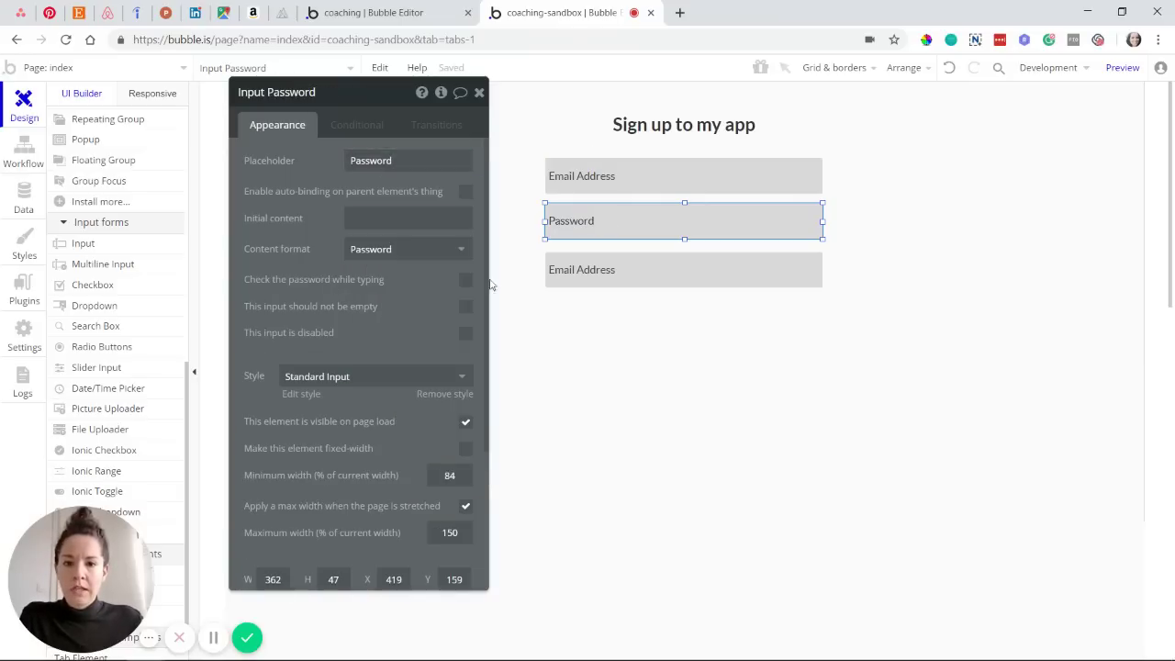
Step: Make the third input a 'Confirm Password' Password-format field and duplicate it below
left_click(597, 278)
triple_click(376, 162)
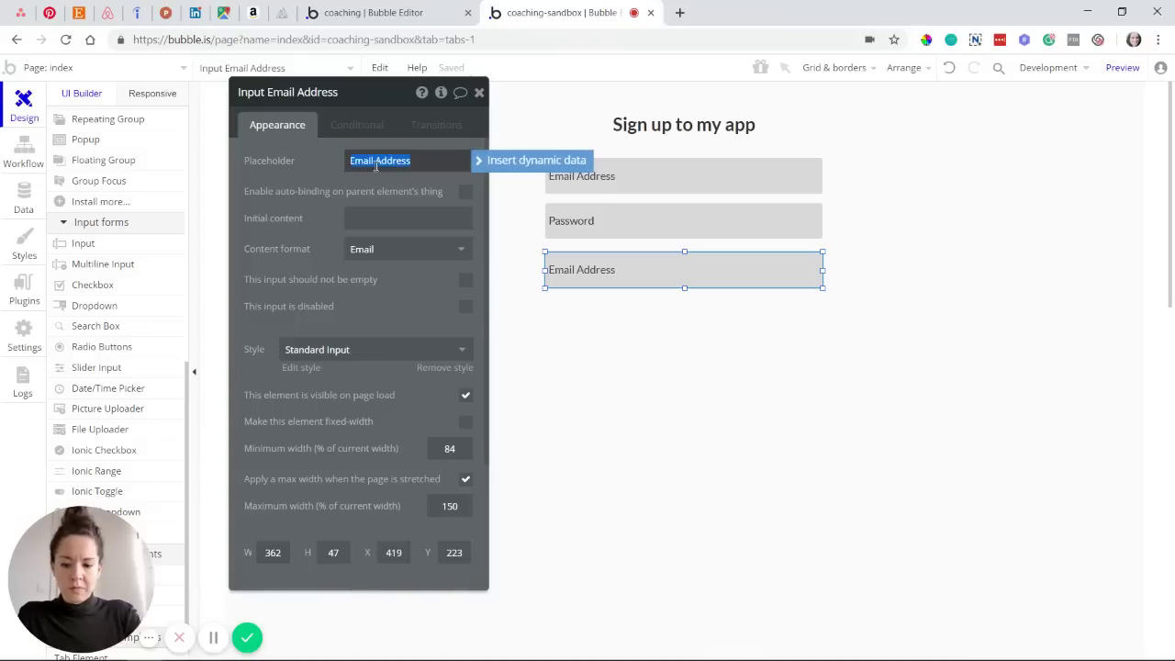
type("Confirm Password")
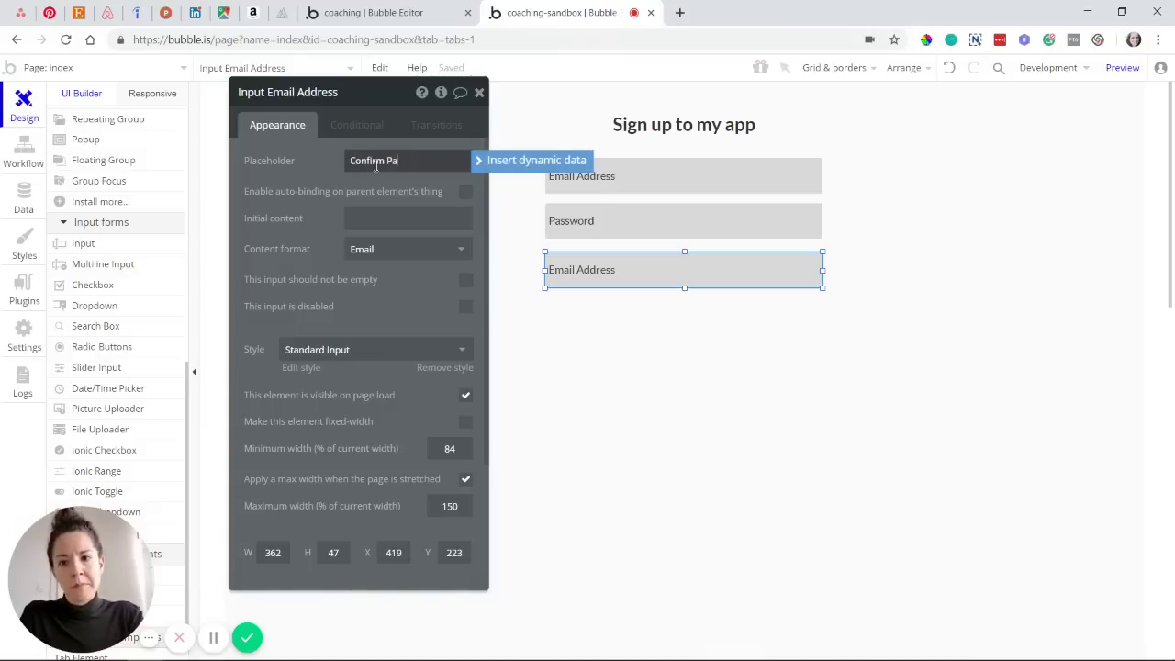
left_click(317, 213)
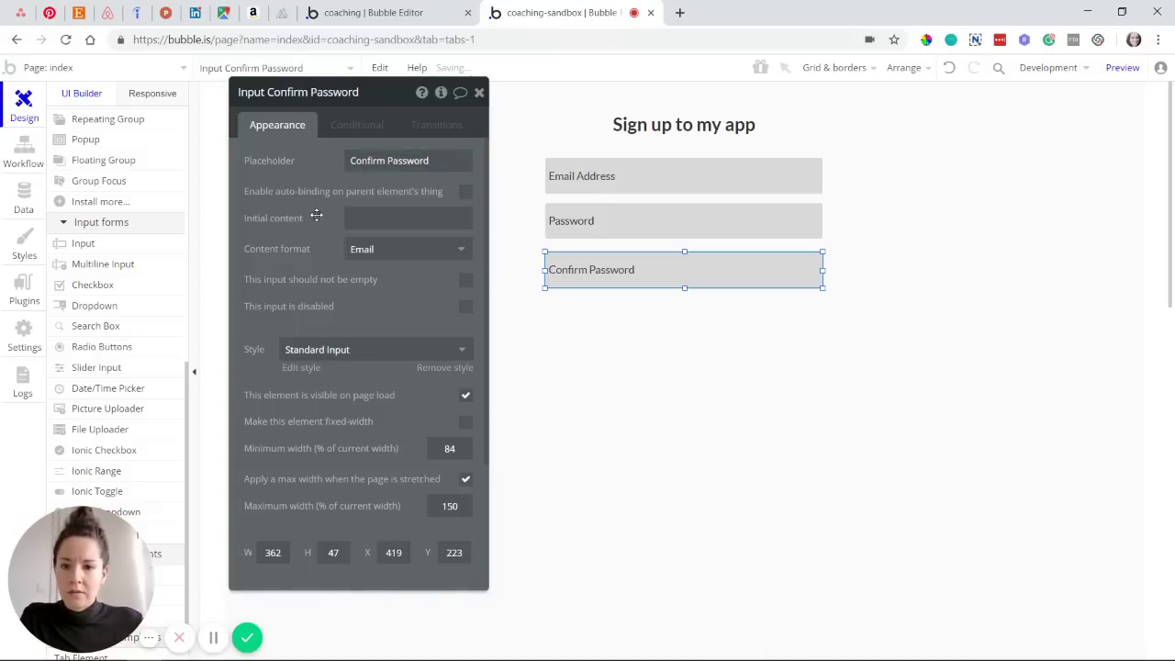
left_click(381, 254)
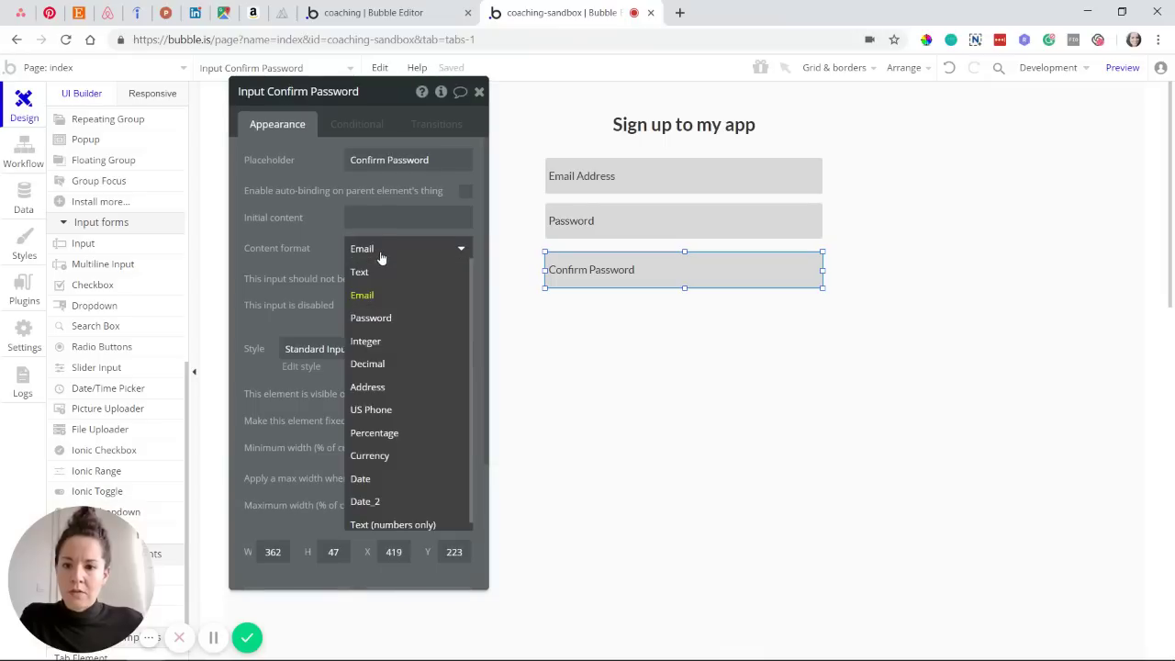
left_click(372, 317)
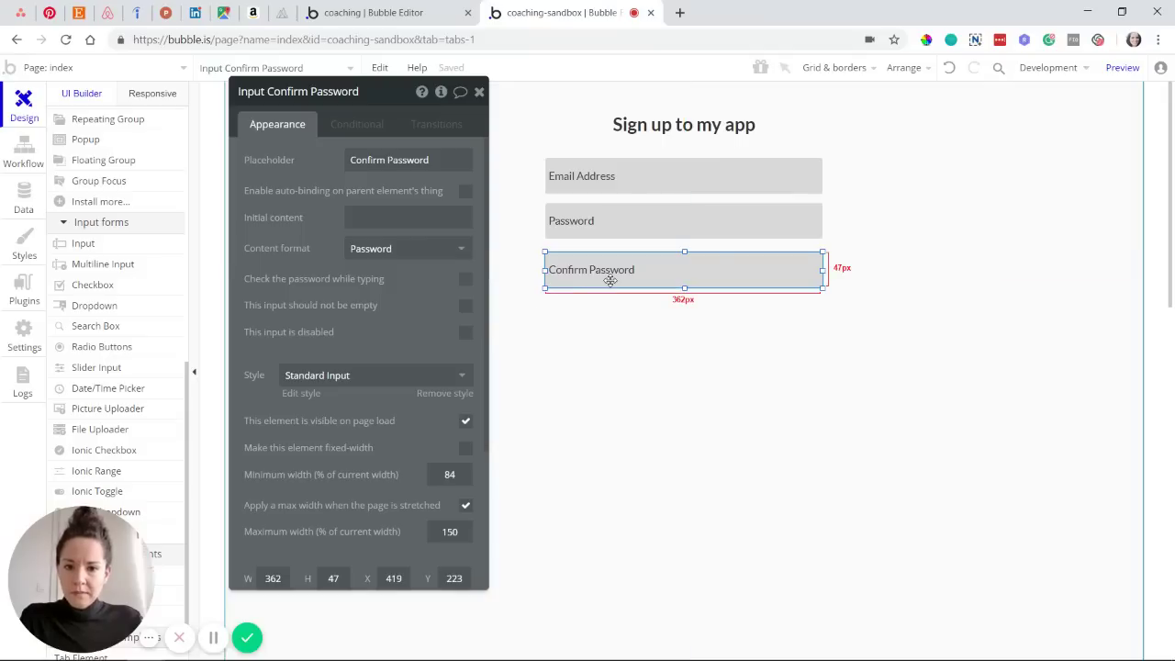
left_click_drag(609, 280, 585, 332)
Step: Set the duplicated input's placeholder to 'First Name' with Text content format
double_click(586, 332)
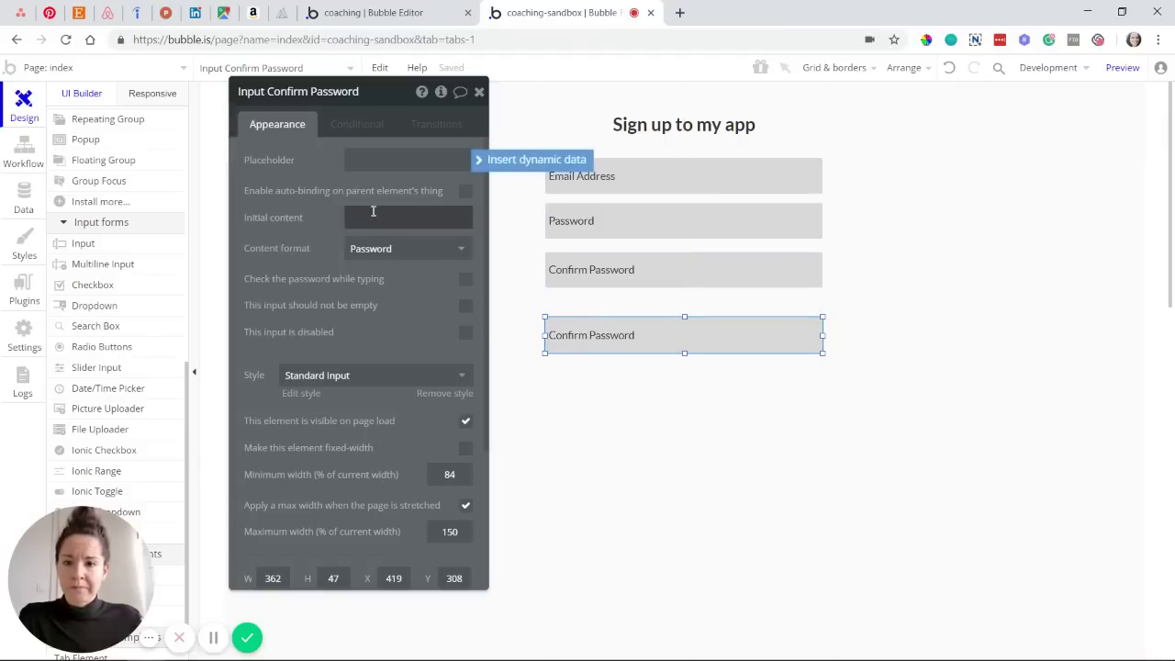
triple_click(390, 169)
type("F")
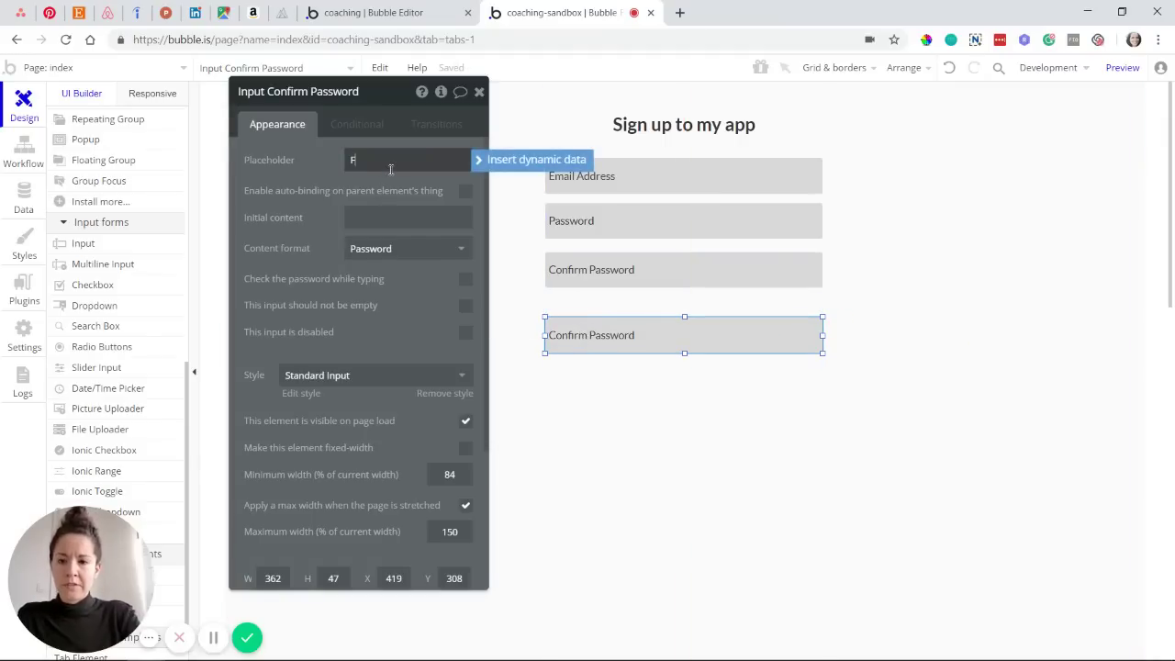
type("irst Name")
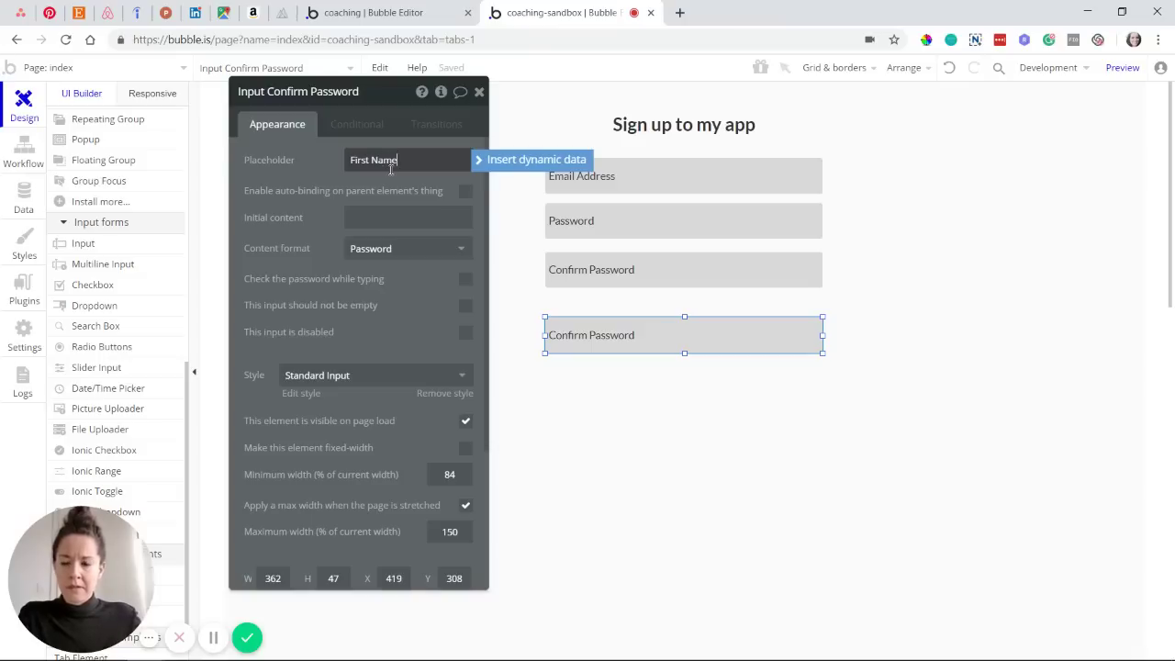
left_click(408, 251)
left_click(408, 267)
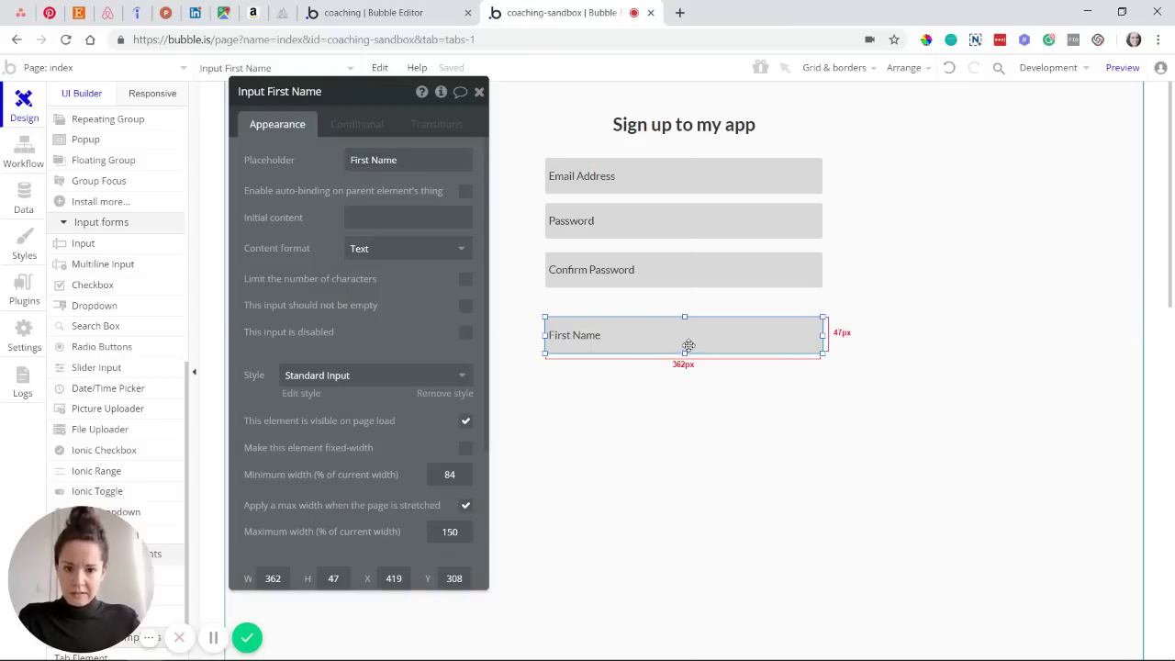
Step: Paste a copy of First Name below it and rename its placeholder 'Last Name'
key("ctrl+c")
key("ctrl+v")
left_click(680, 379)
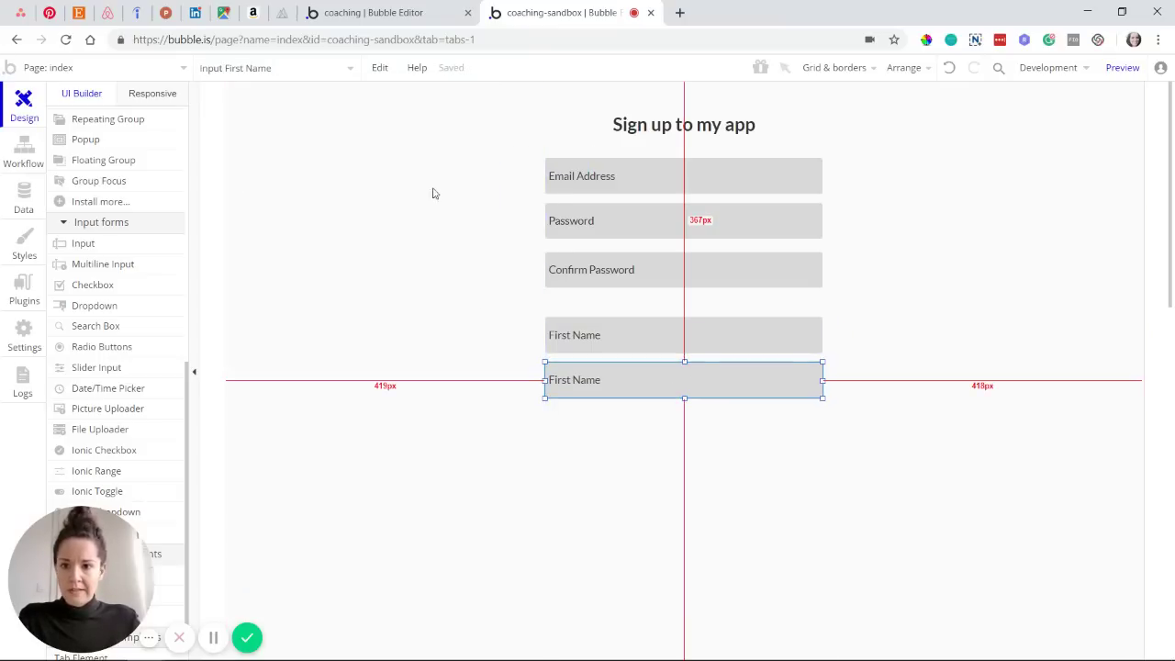
double_click(590, 380)
triple_click(428, 164)
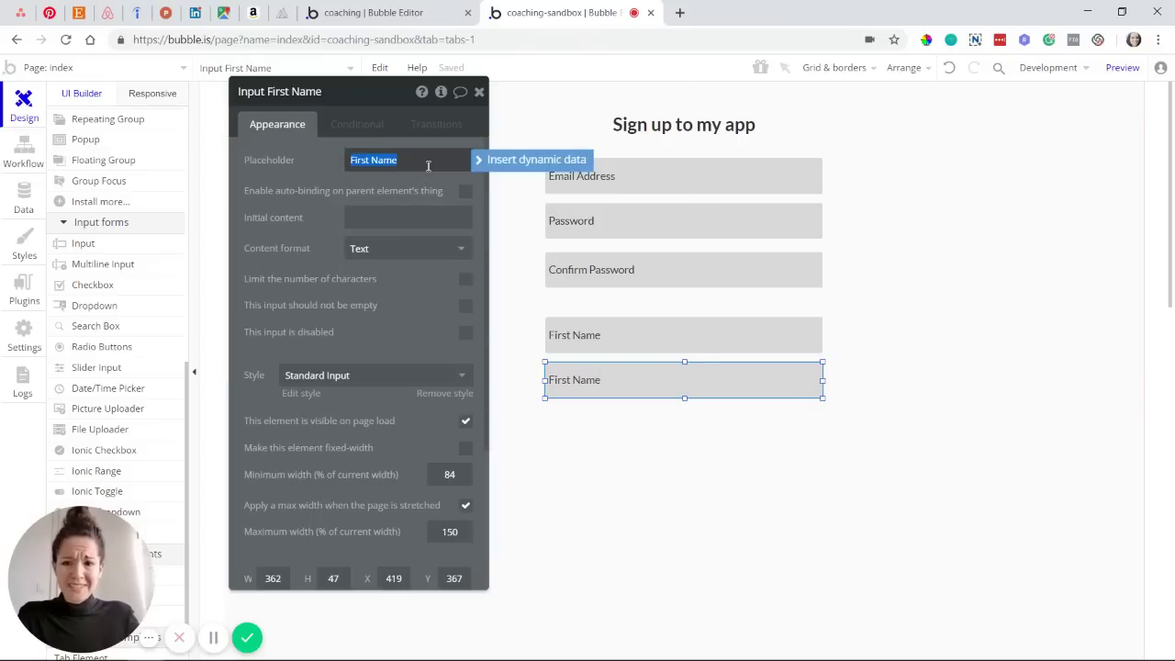
type("Last Name")
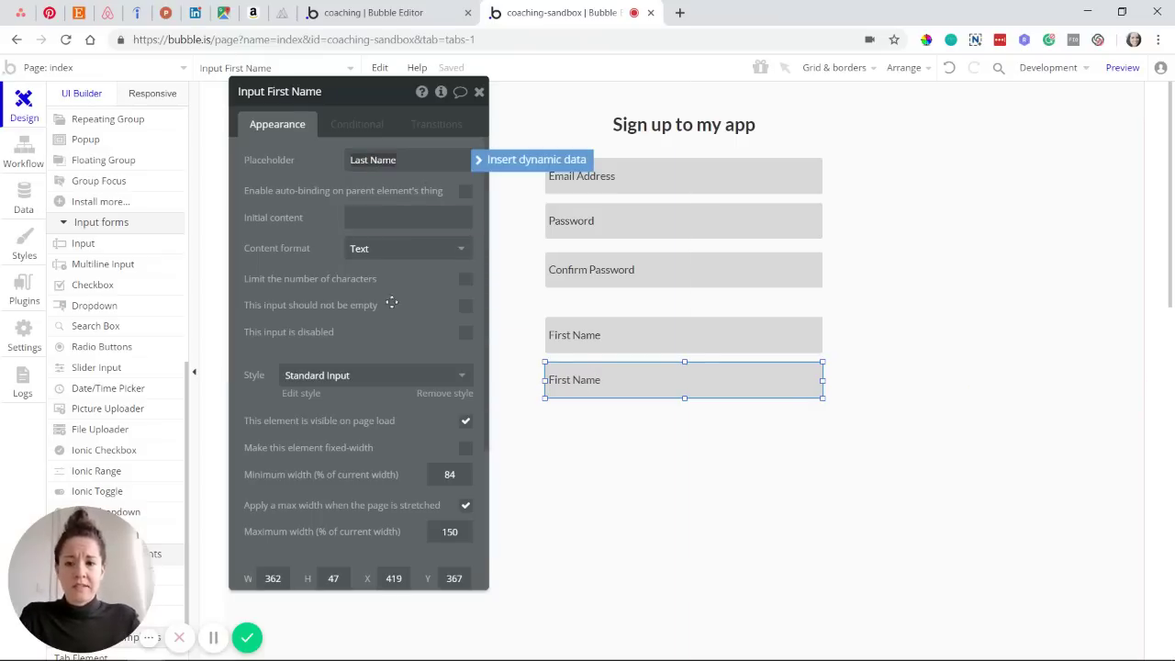
Step: Paste a copy of Last Name below it with placeholder 'Date of Birth'
key("ctrl+c")
key("ctrl+v")
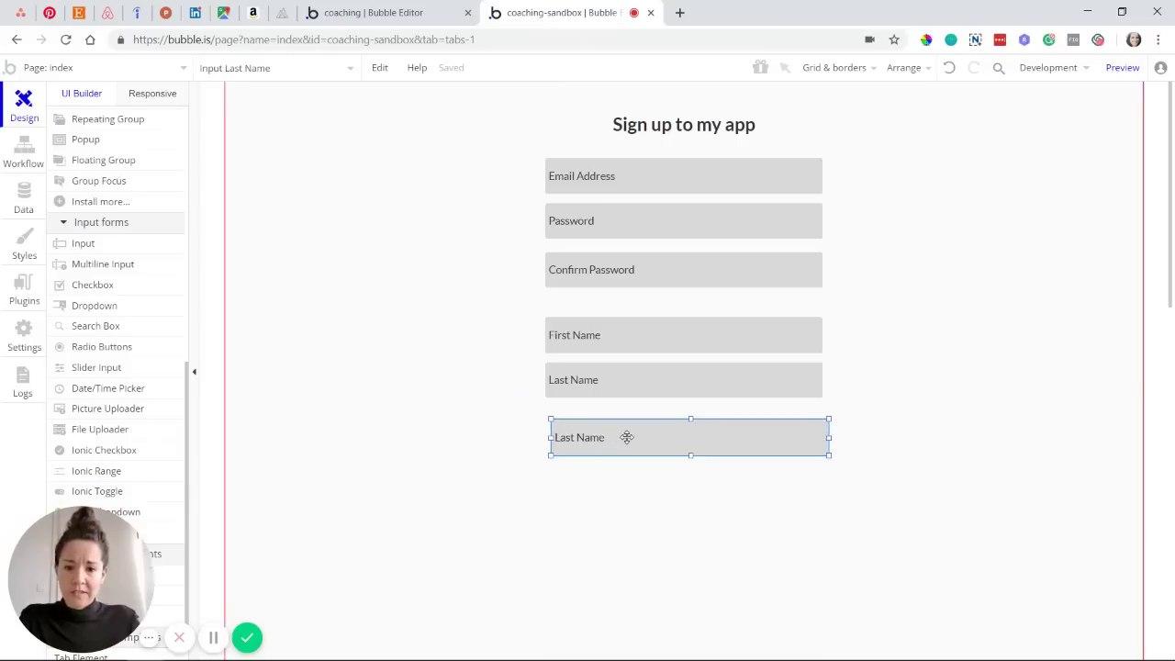
left_click(576, 427)
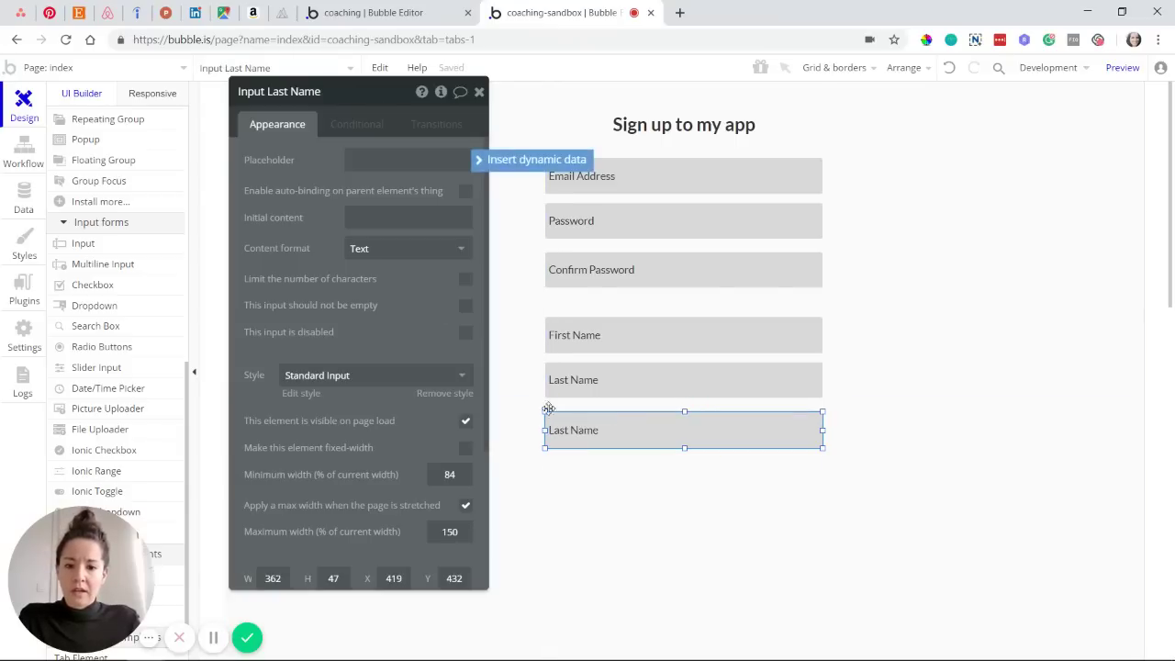
left_click(373, 156)
key("ctrl+a")
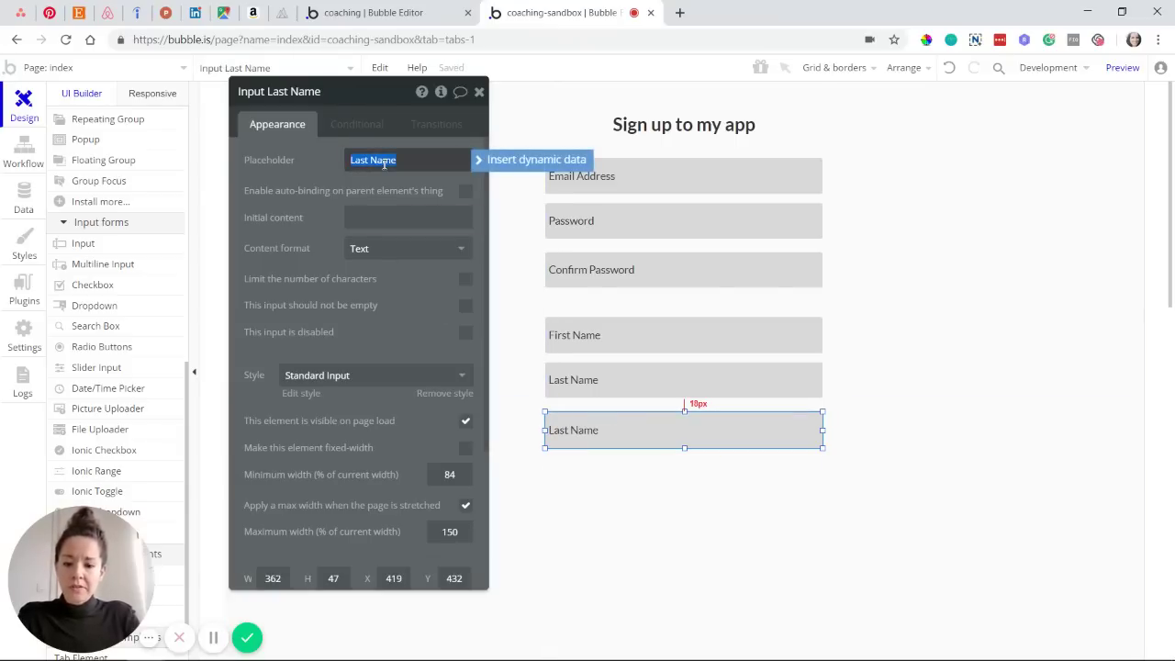
type("Date of Birth")
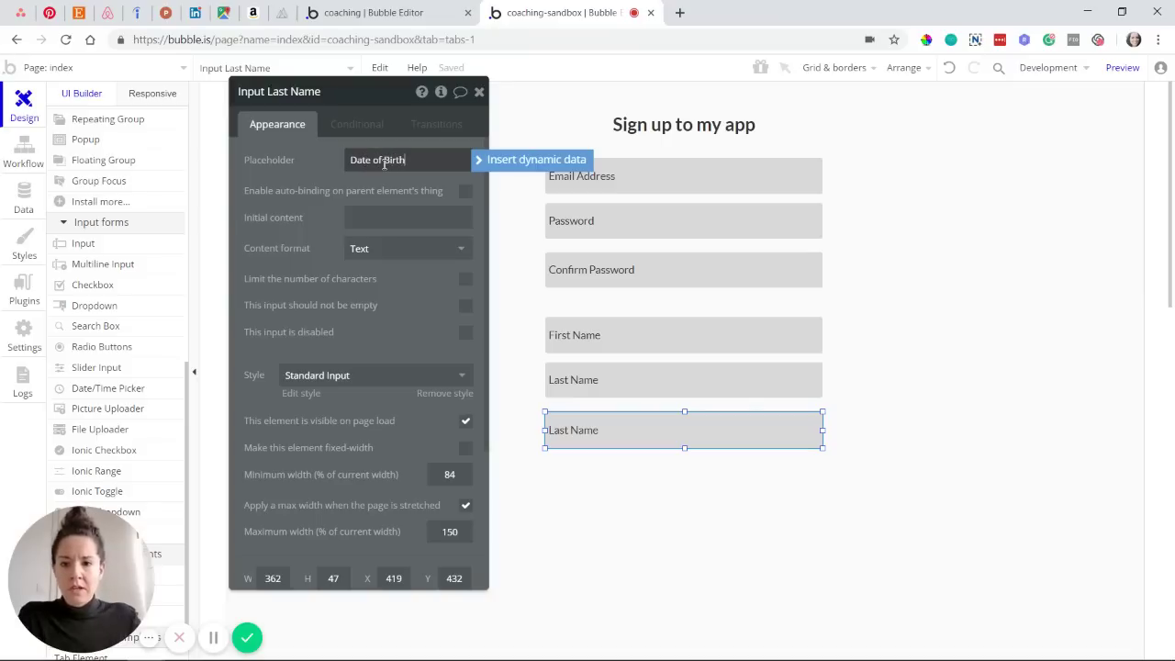
left_click(409, 285)
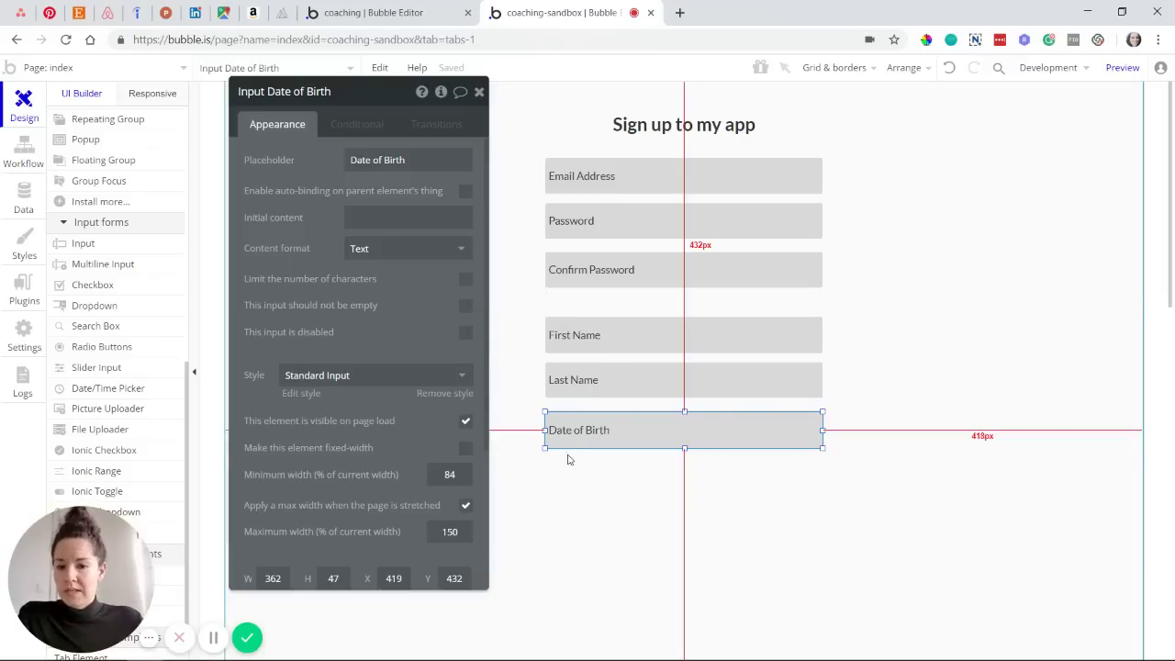
Step: Set the Date of Birth input's content format to Date
left_click(391, 248)
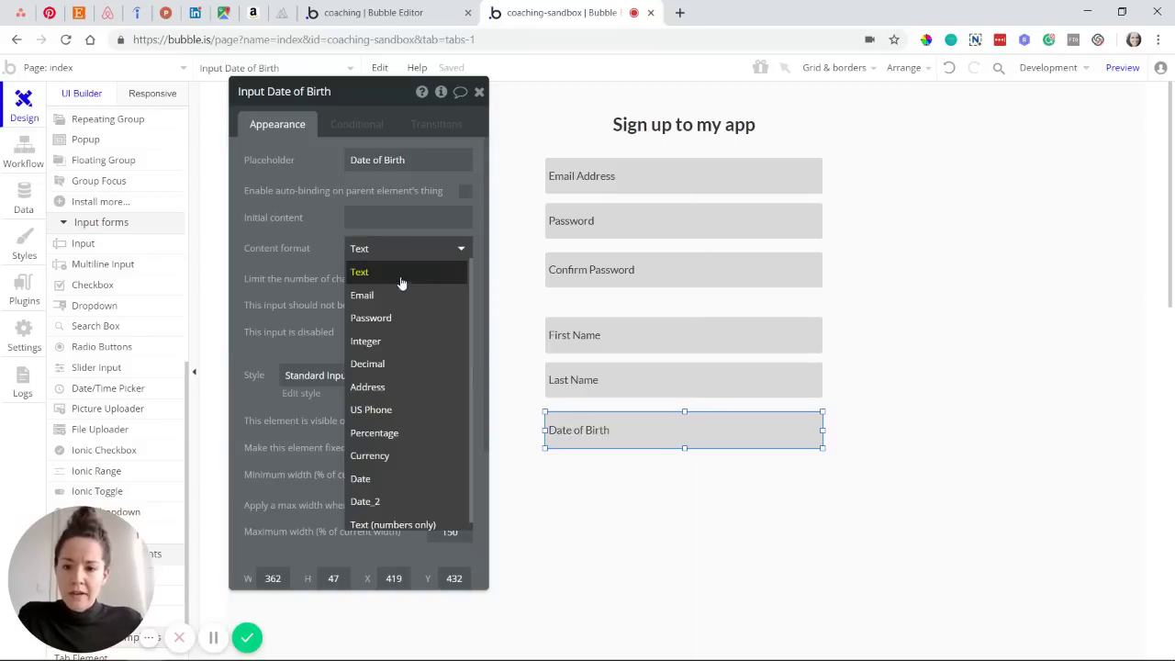
scroll(398, 363, "down", 1)
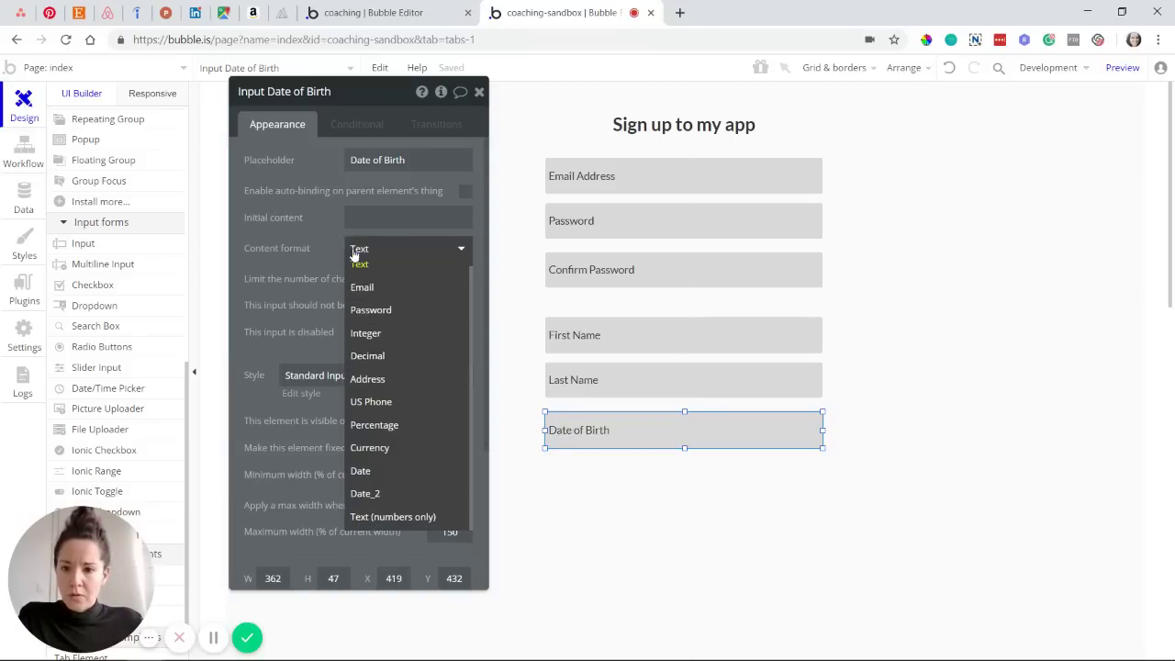
left_click(397, 474)
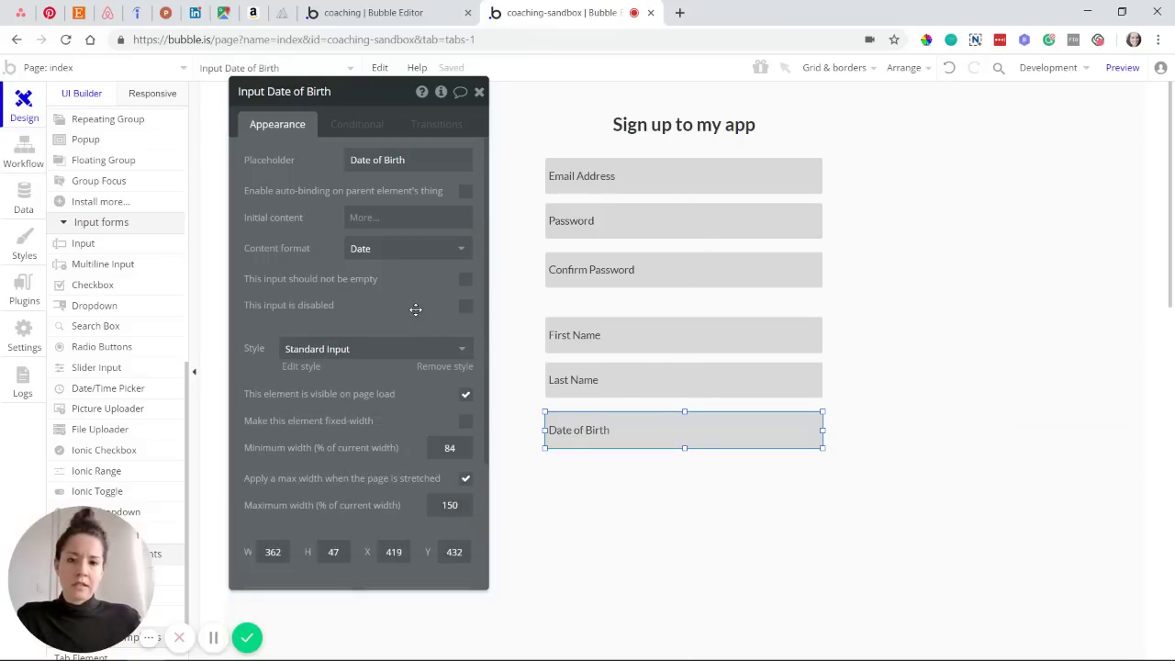
scroll(119, 237, "up", 5)
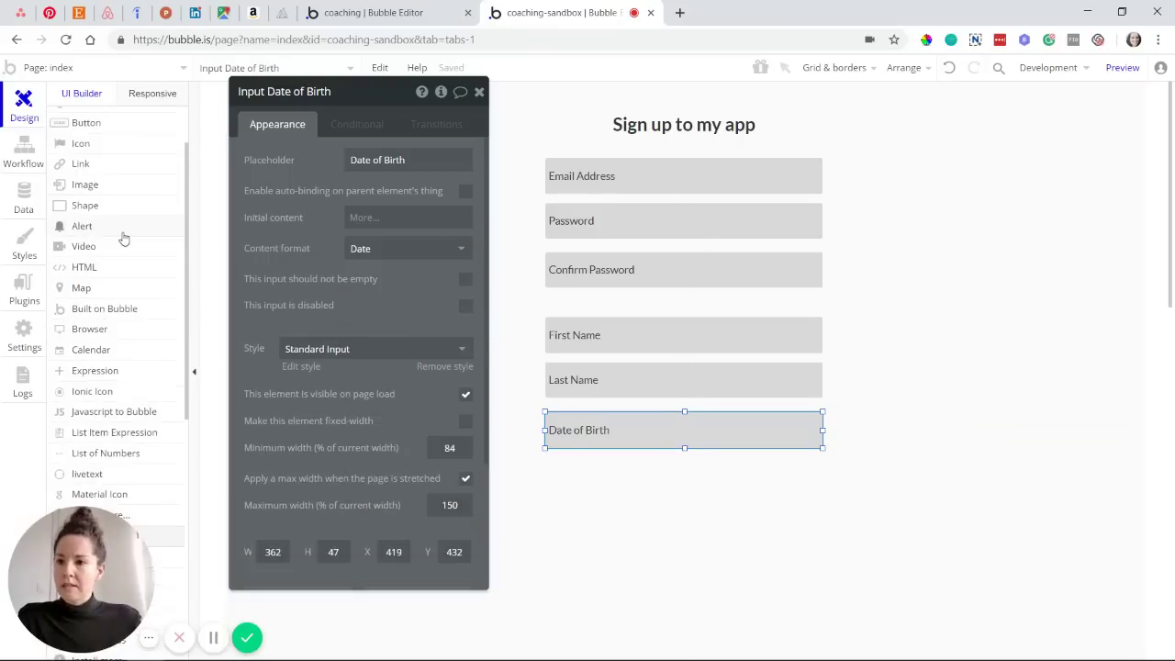
left_click(106, 129)
scroll(106, 135, "up", 2)
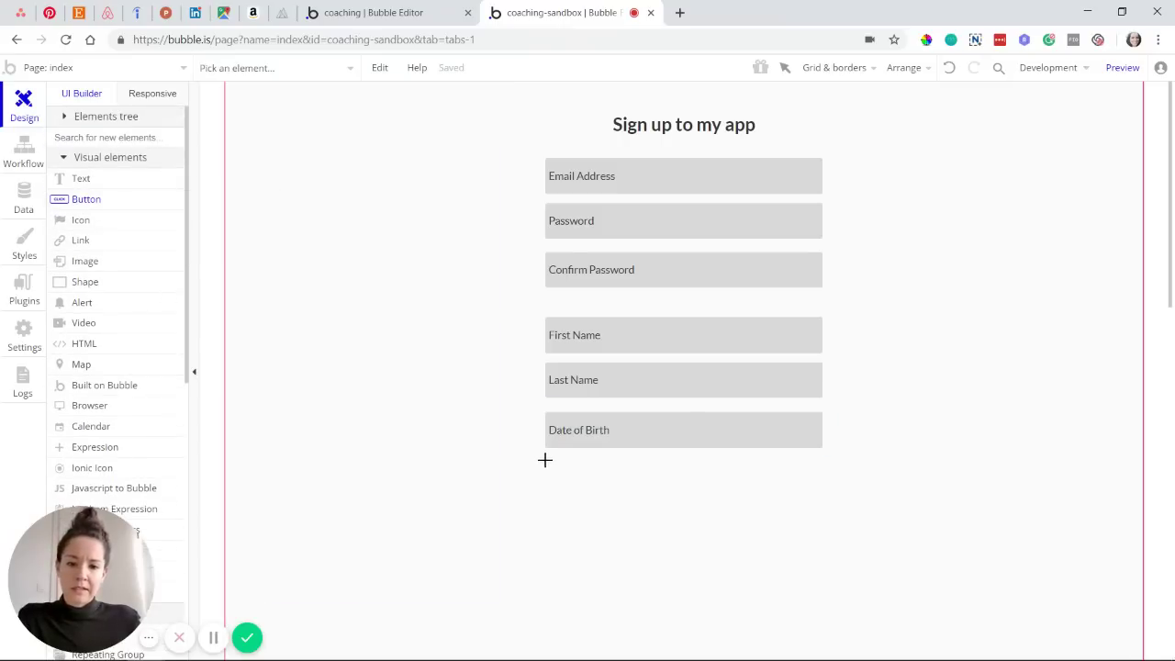
Step: Draw a 'Sign Up' button below Date of Birth, styled as Danger Button
mouse_move(544, 460)
left_mouse_down()
mouse_move(793, 486)
mouse_move(824, 503)
left_mouse_up()
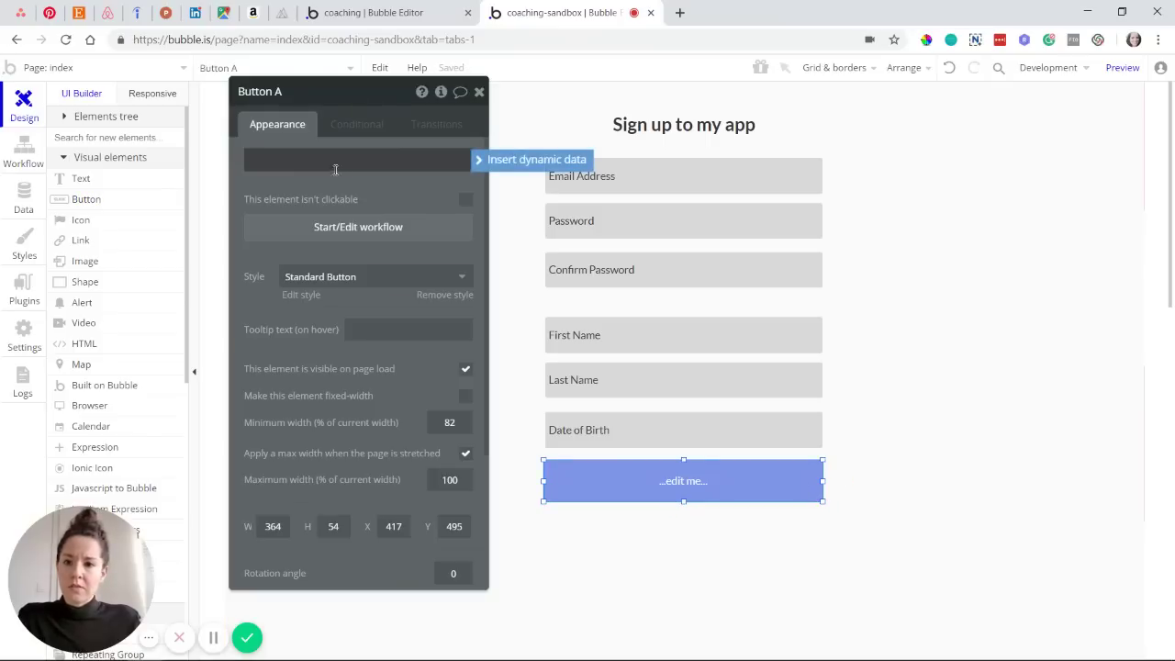
type("Sign Up")
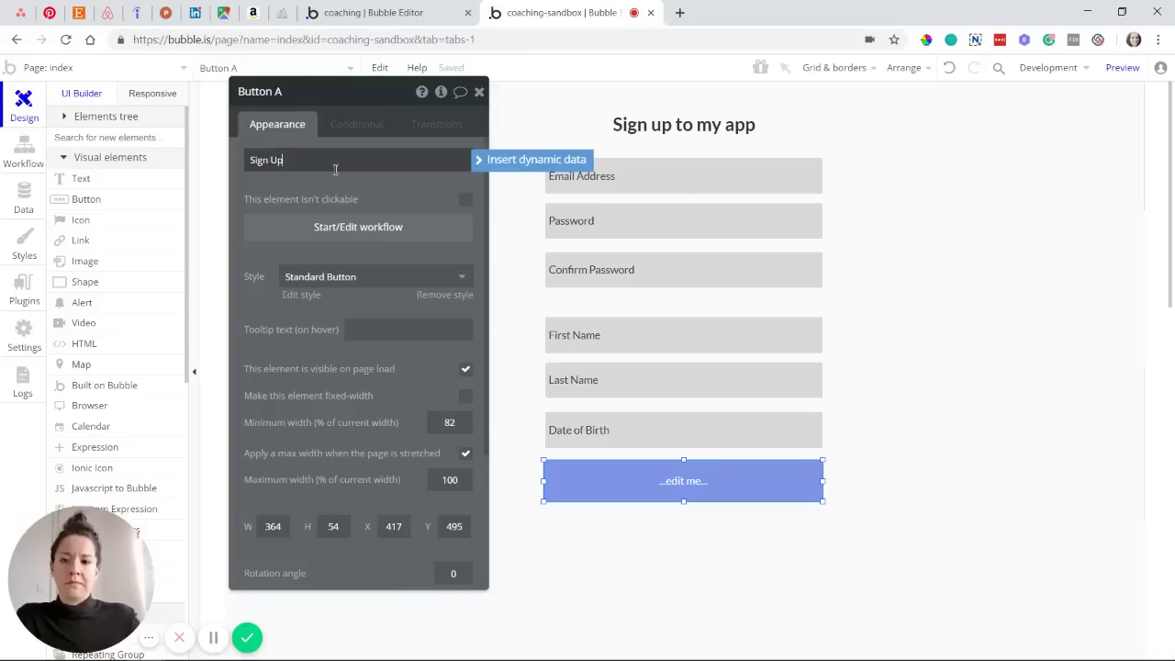
left_click(385, 189)
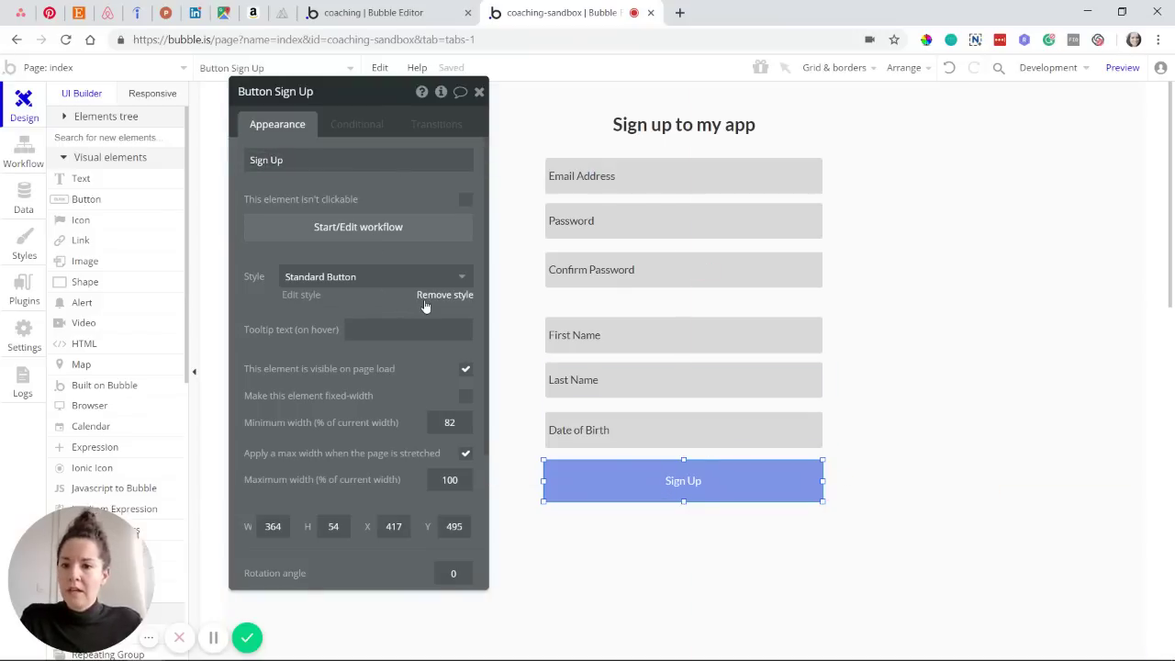
left_click(395, 276)
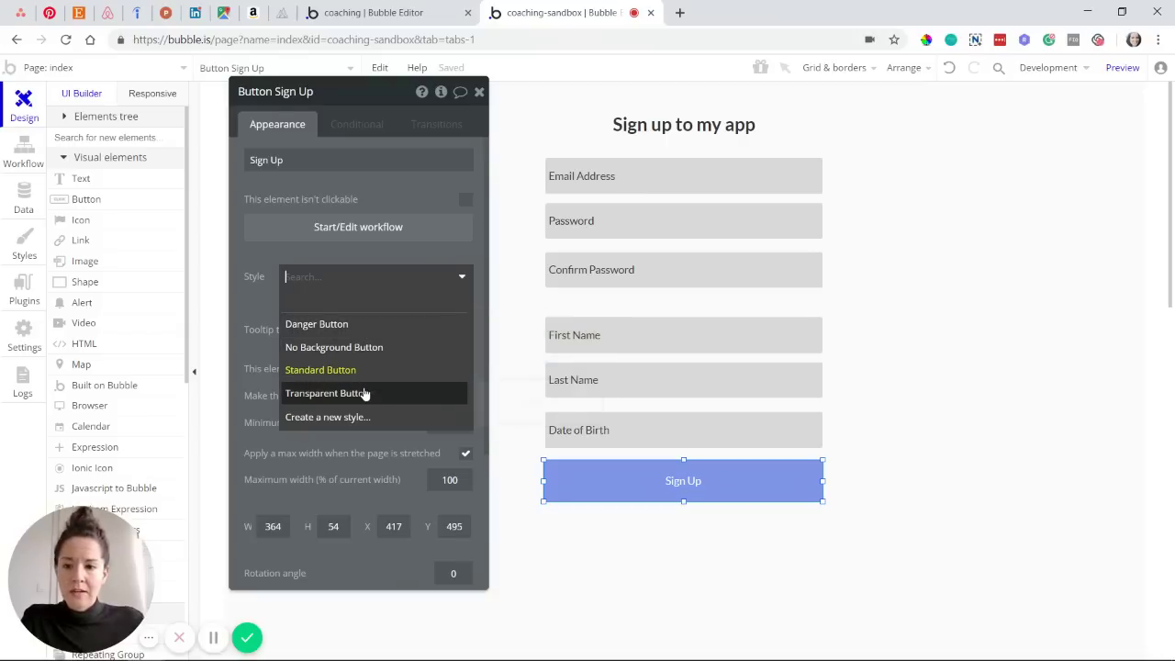
left_click(386, 329)
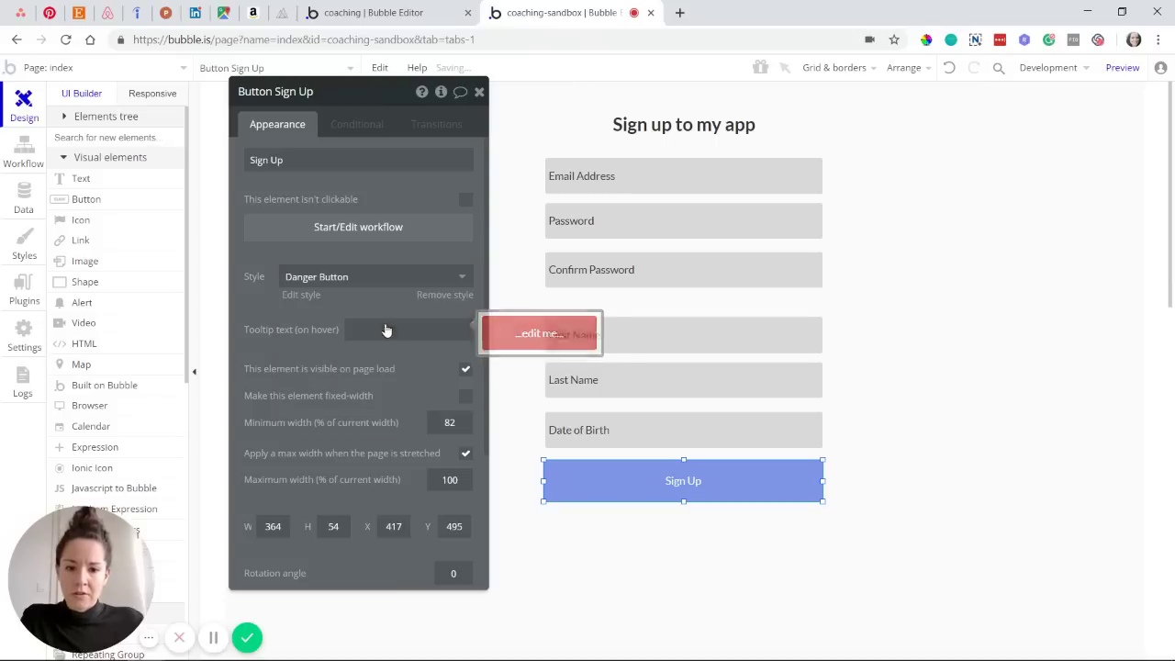
left_click(370, 284)
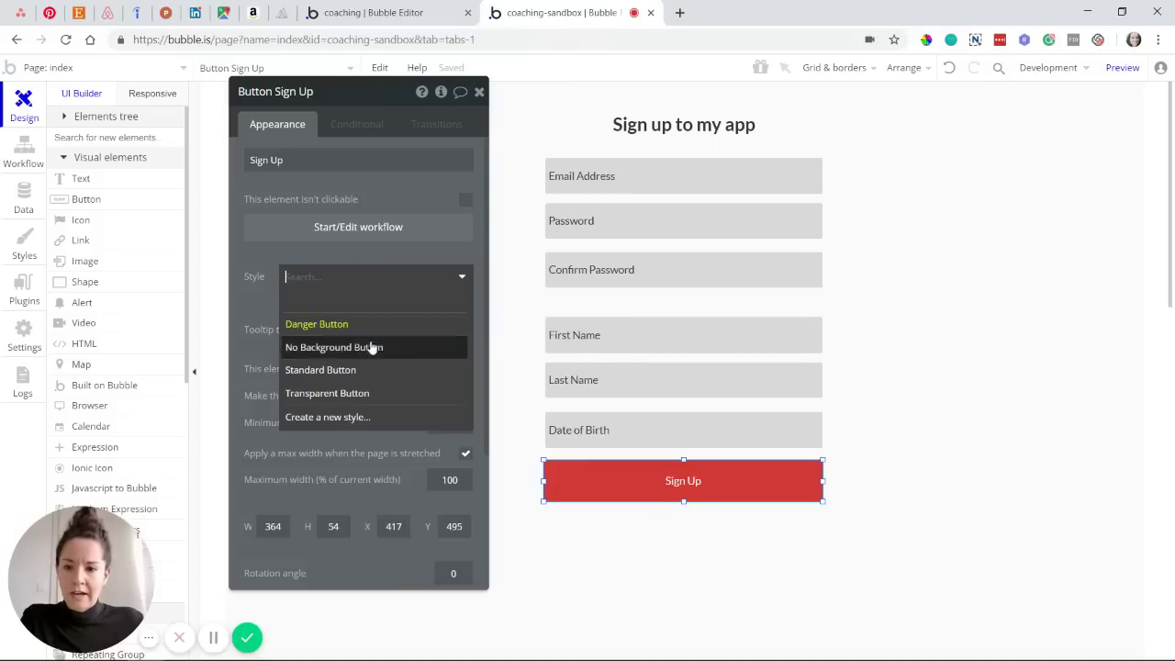
left_click(358, 256)
left_click(410, 293)
Step: Make the Sign Up button's background green #088A08, then show the User data type's fields
scroll(409, 347, "down", 2)
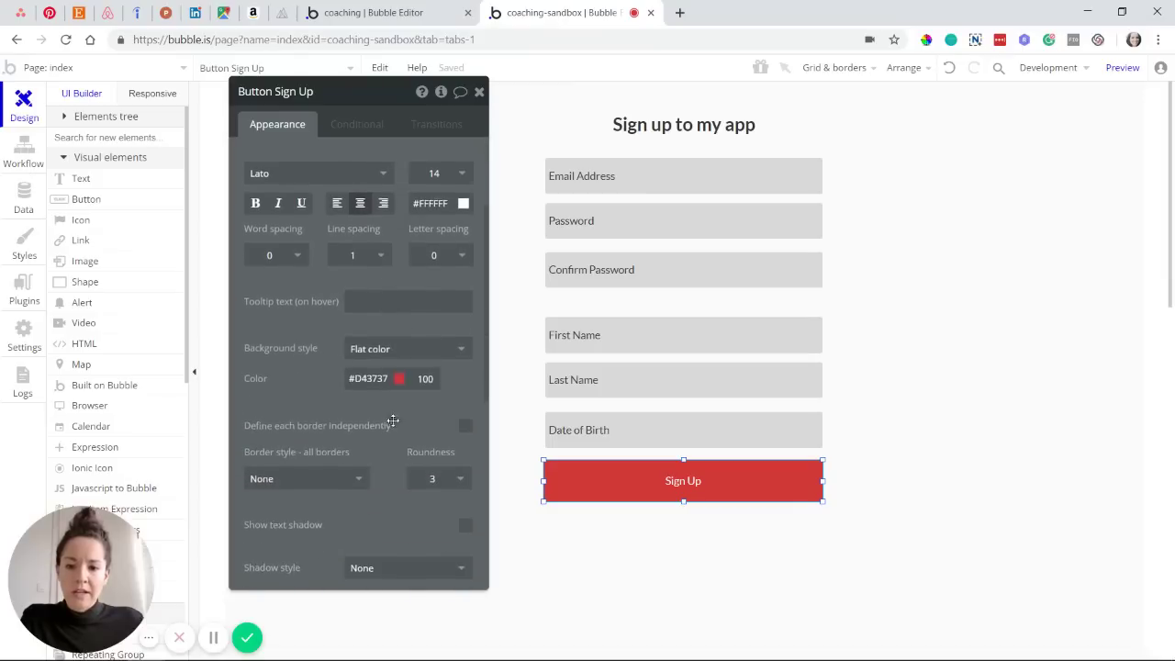
left_click(366, 375)
left_click(452, 514)
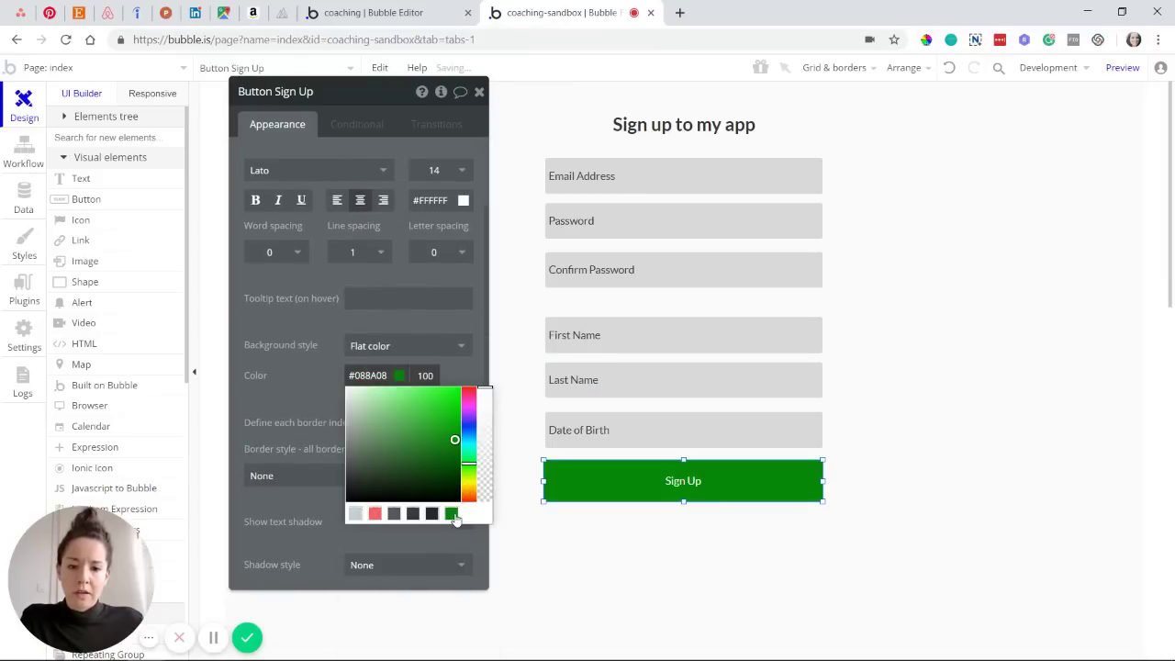
left_click(312, 324)
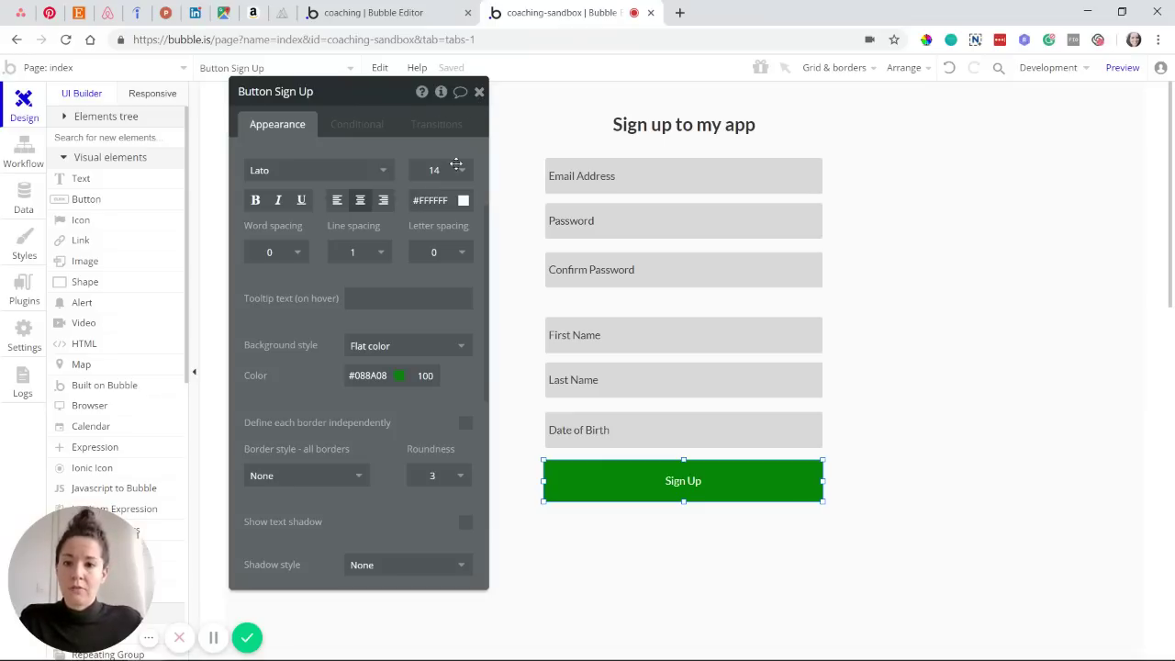
left_click(364, 305)
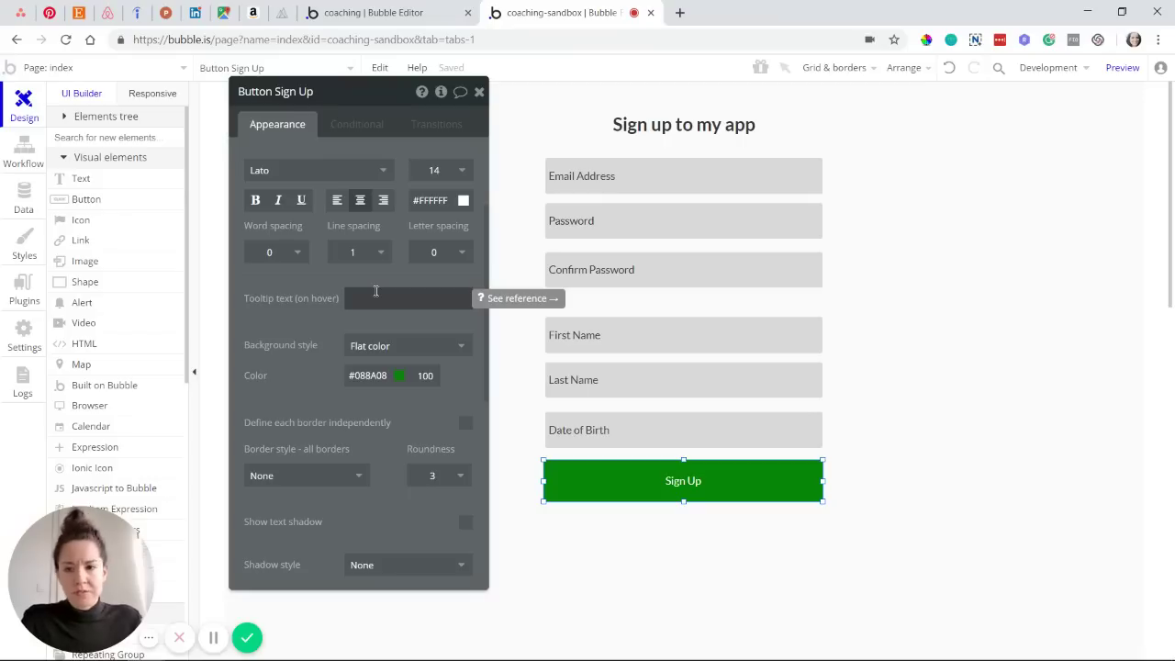
left_click(477, 95)
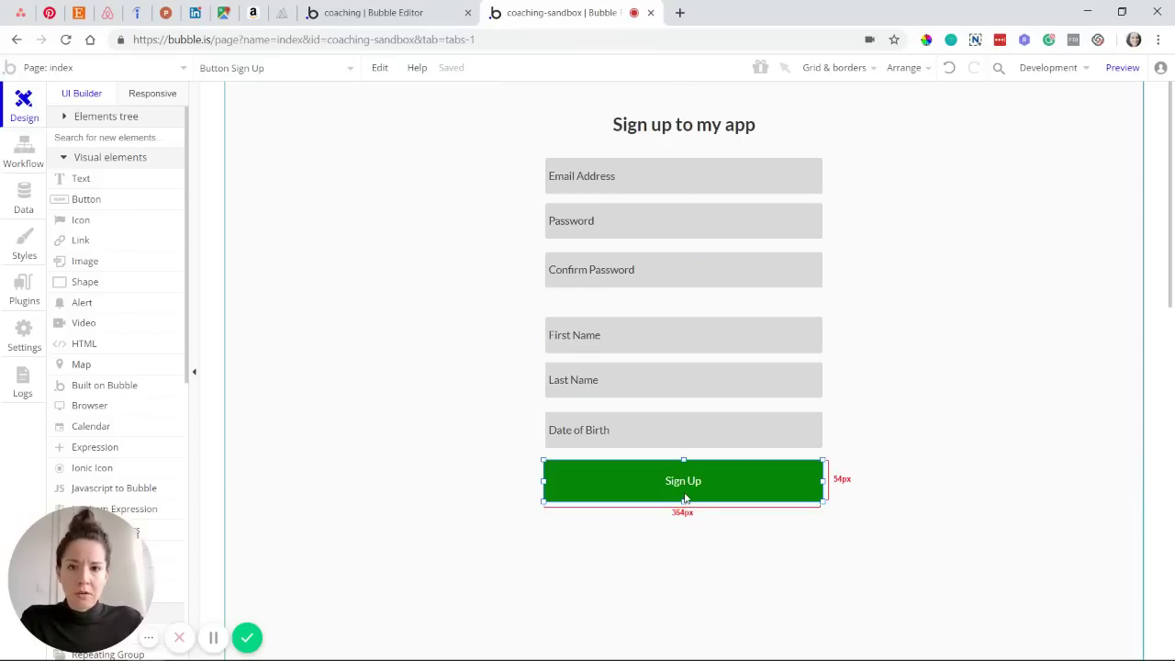
left_click(596, 550)
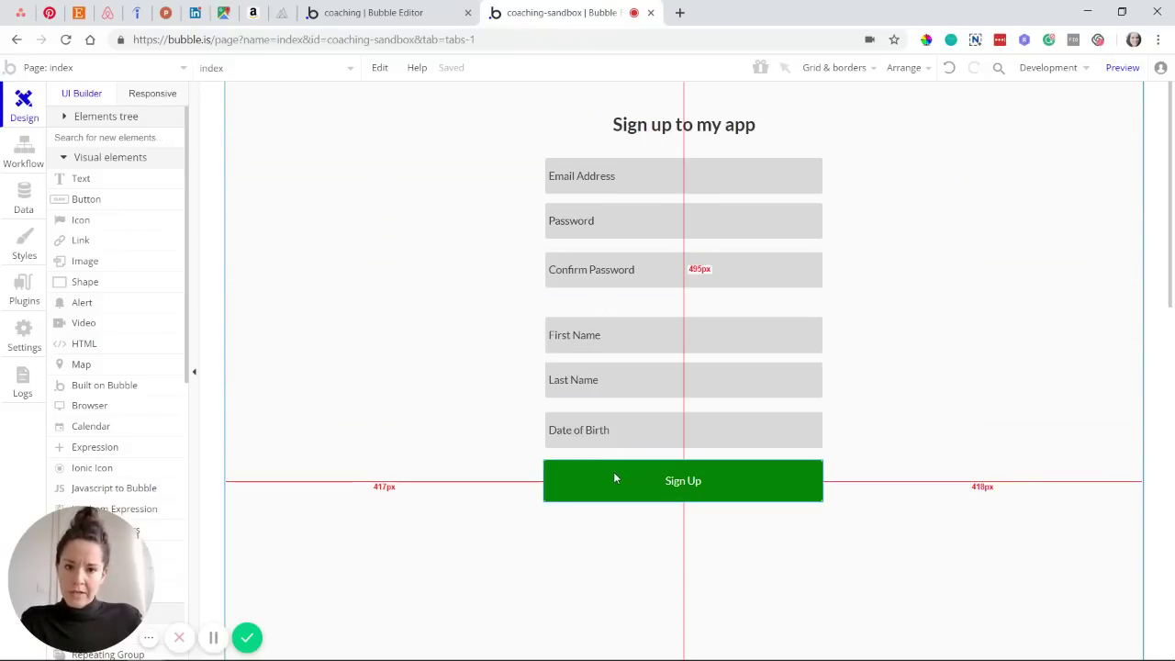
left_click(21, 197)
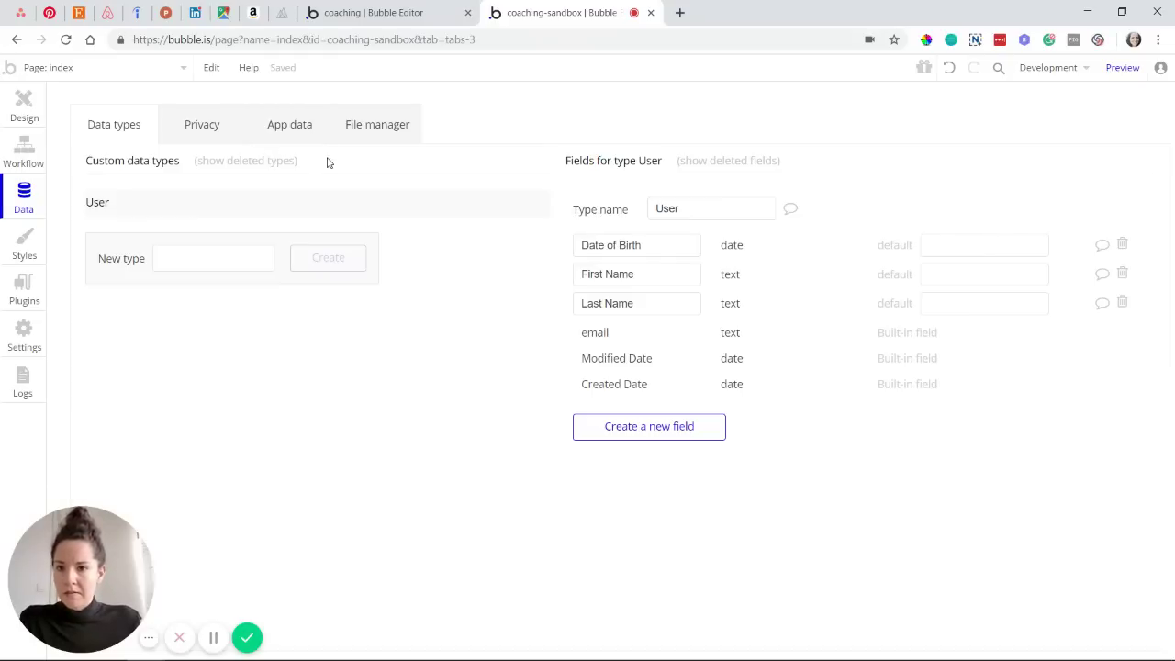
Step: Browse the six stored User records in App data, then return via Workflow to Design
left_click(318, 125)
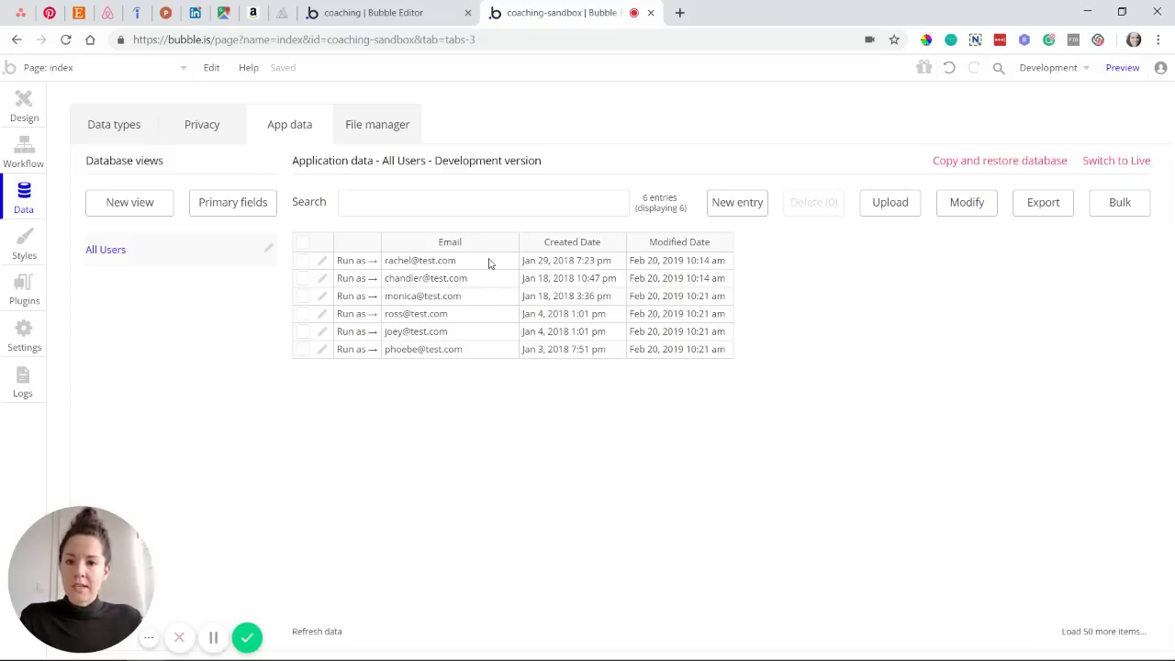
left_click_drag(461, 353, 447, 265)
left_click(446, 373)
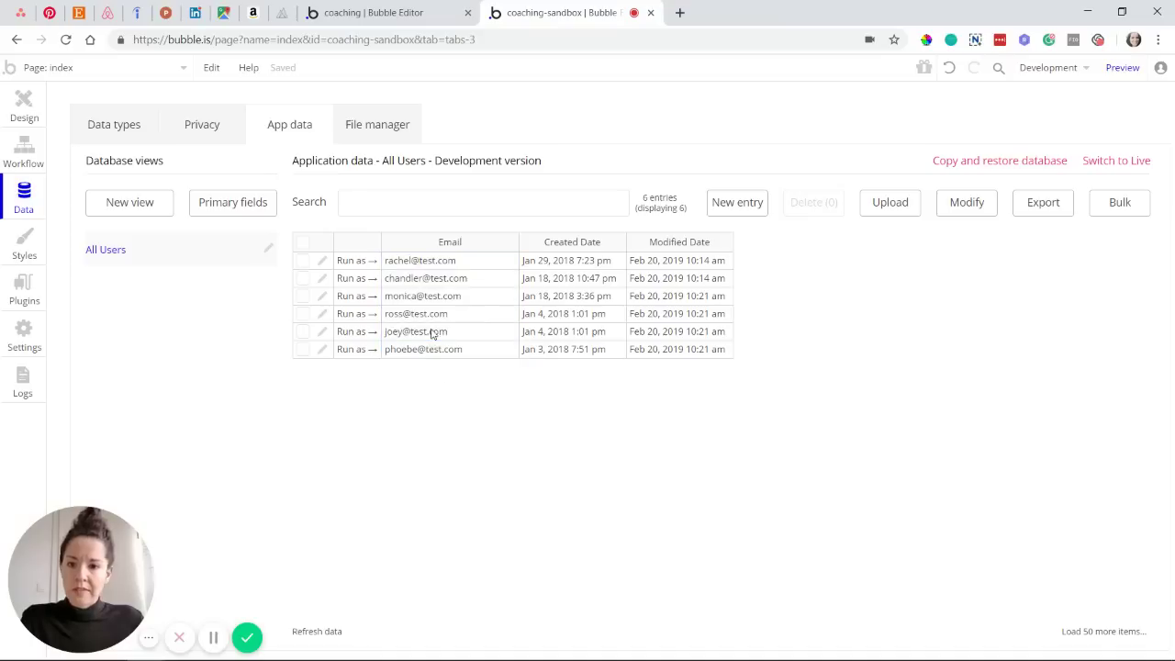
left_click(121, 138)
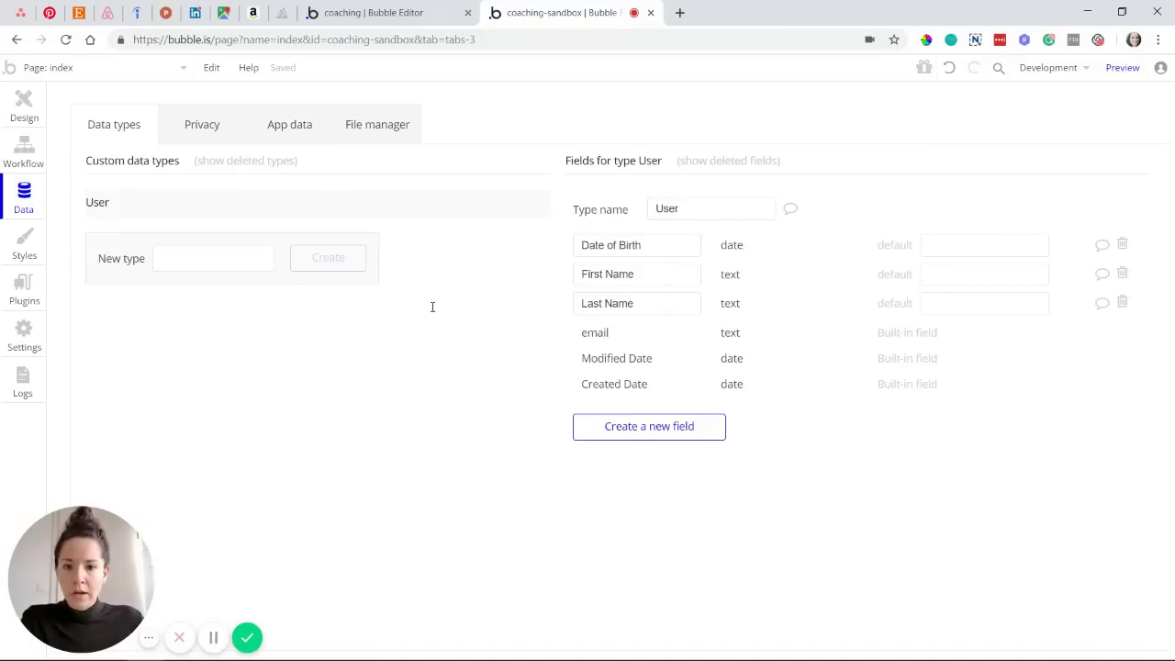
left_click(278, 139)
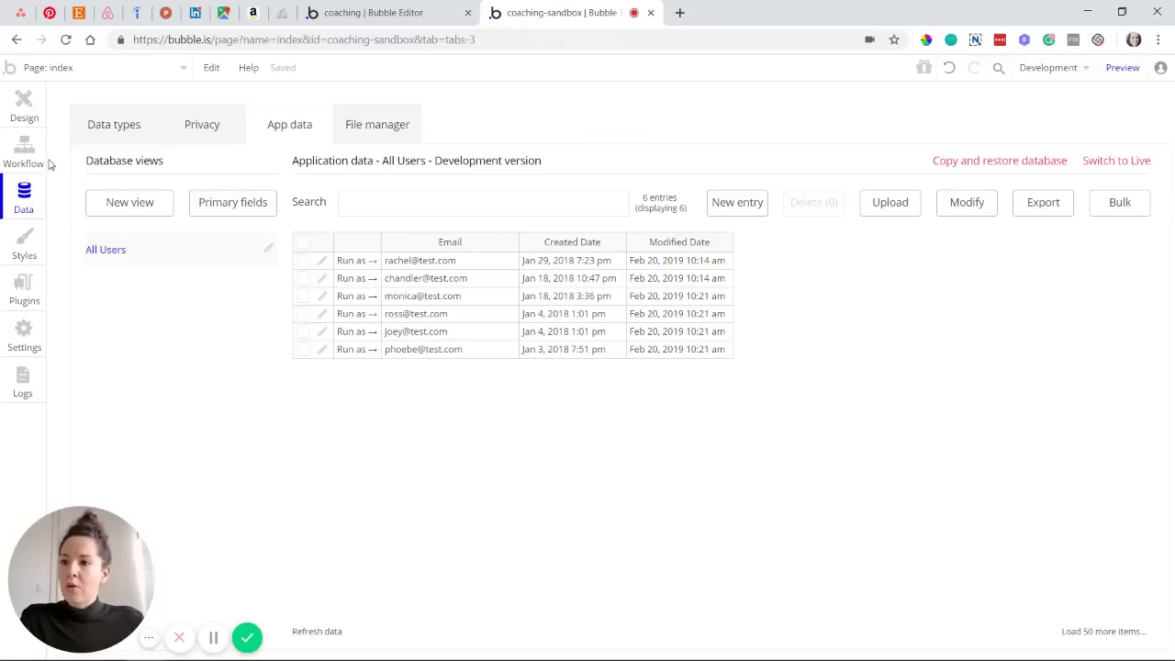
left_click(25, 154)
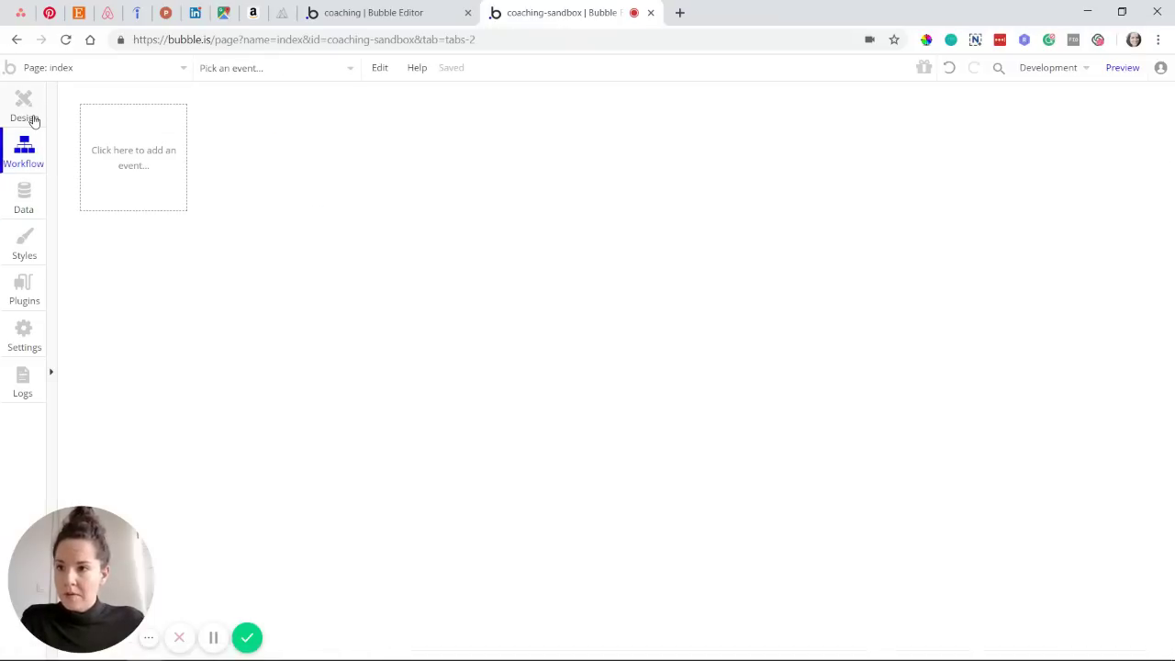
left_click(34, 117)
Step: Create a 'When Button Sign Up is clicked' workflow and browse the Account actions
double_click(641, 495)
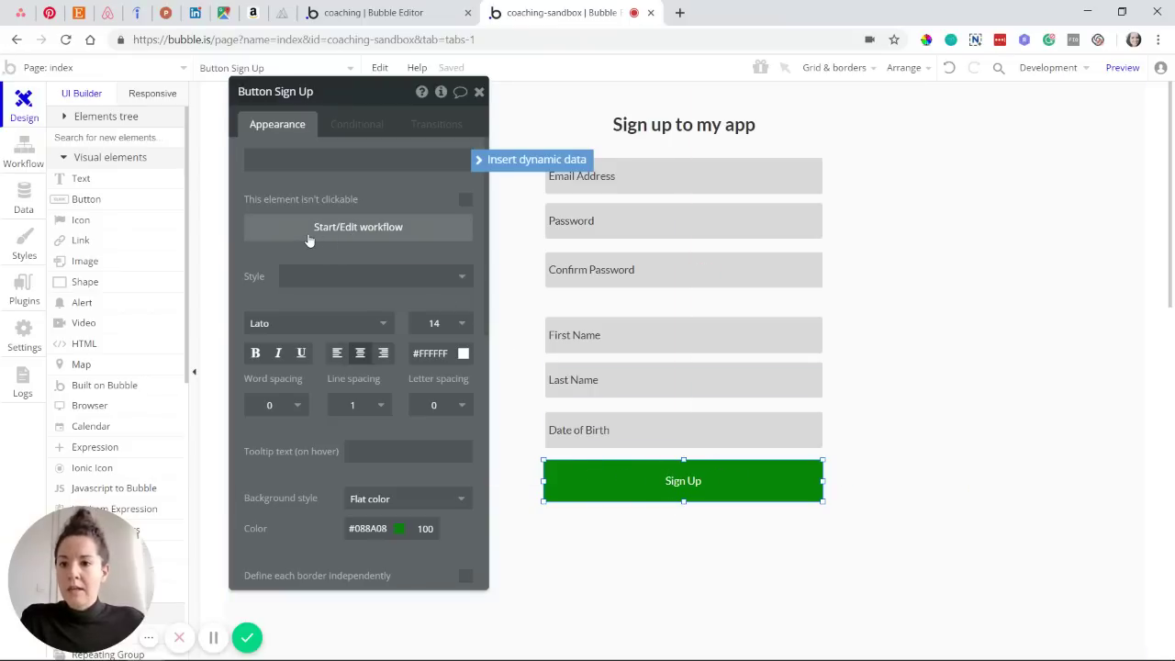
left_click(414, 242)
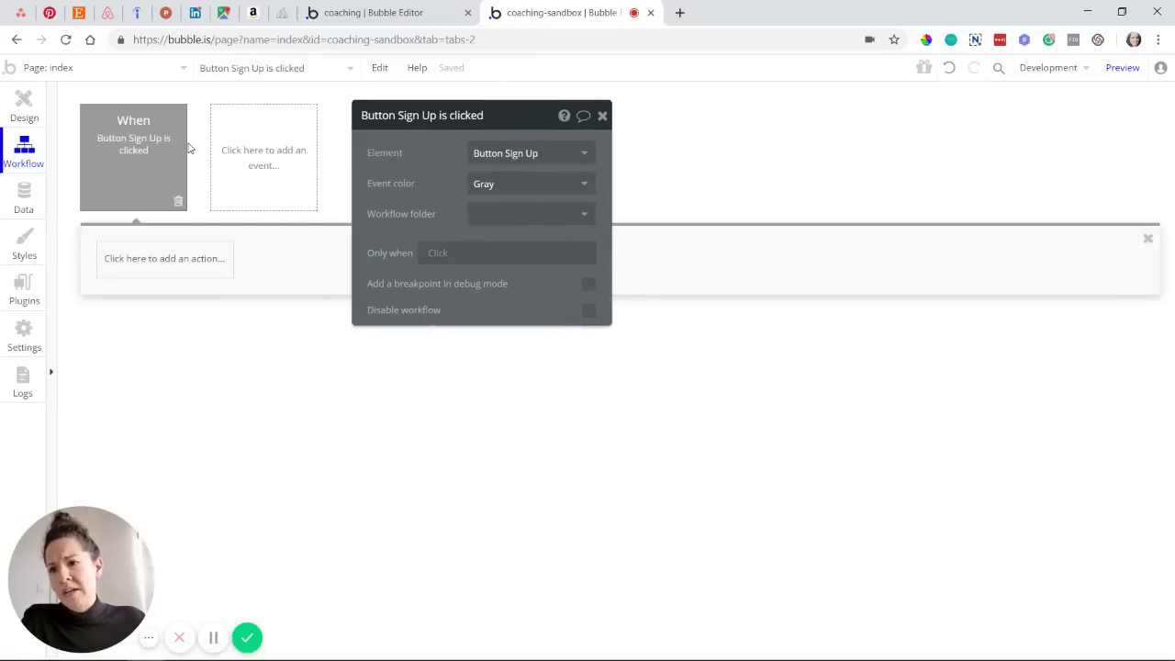
left_click(186, 275)
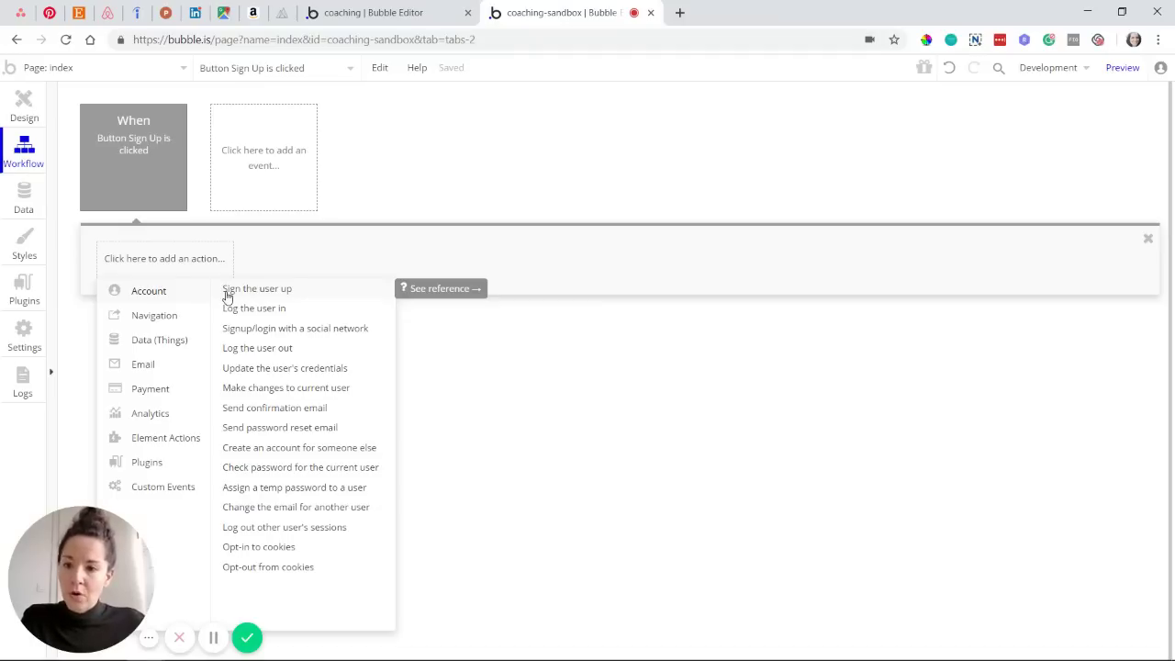
mouse_move(189, 321)
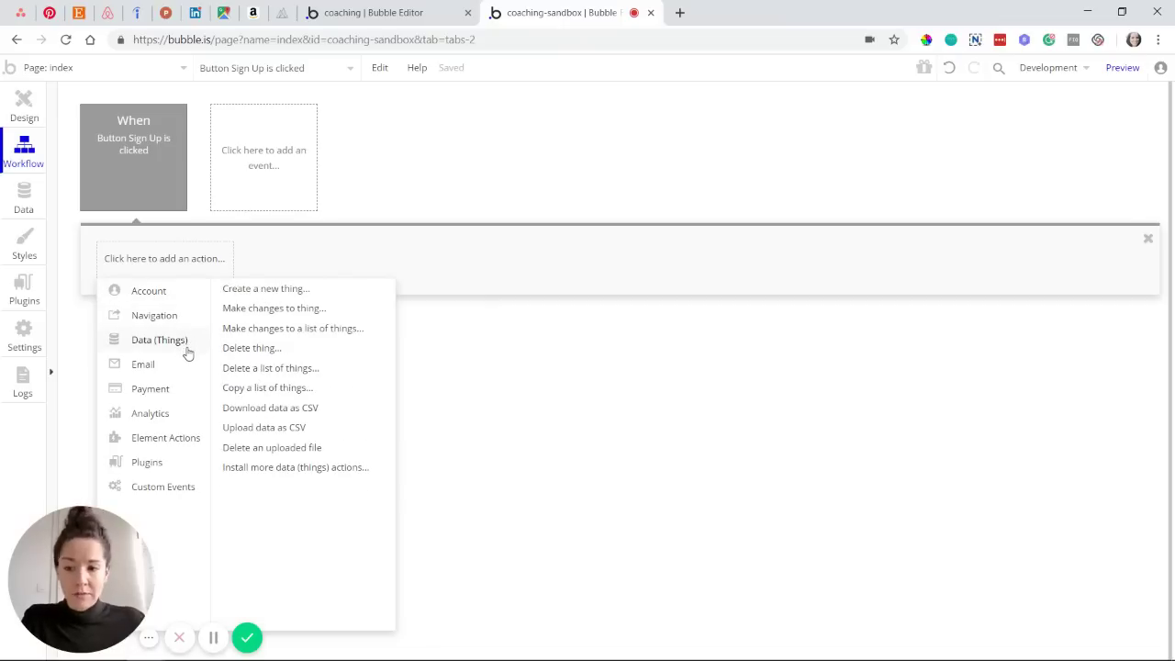
mouse_move(186, 368)
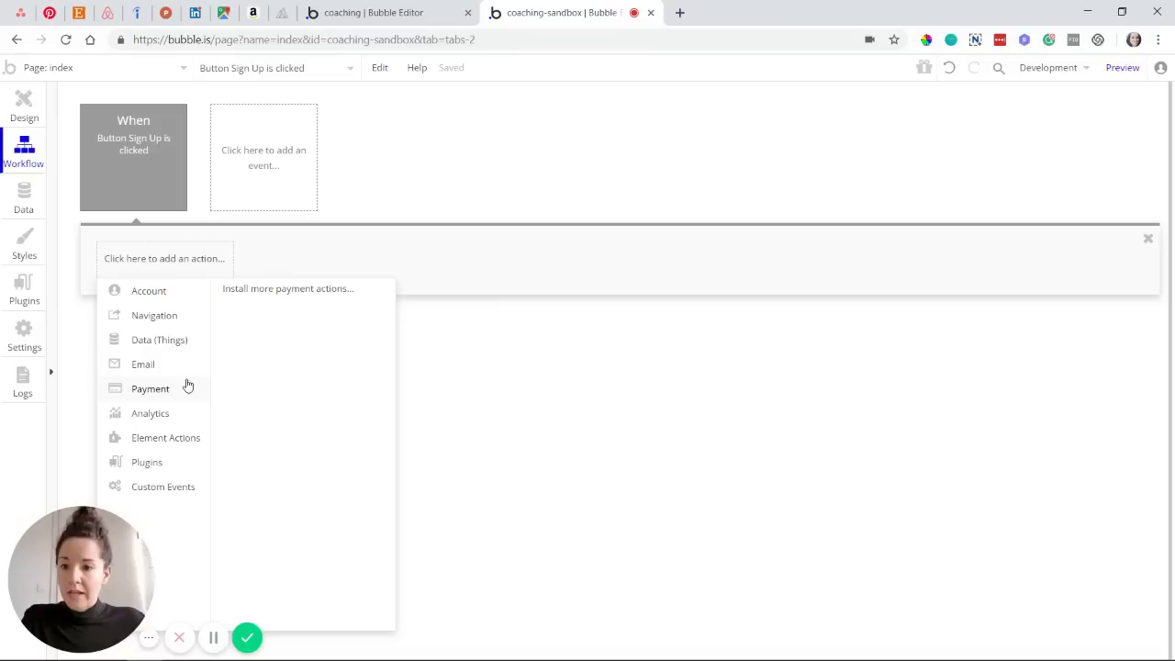
mouse_move(189, 409)
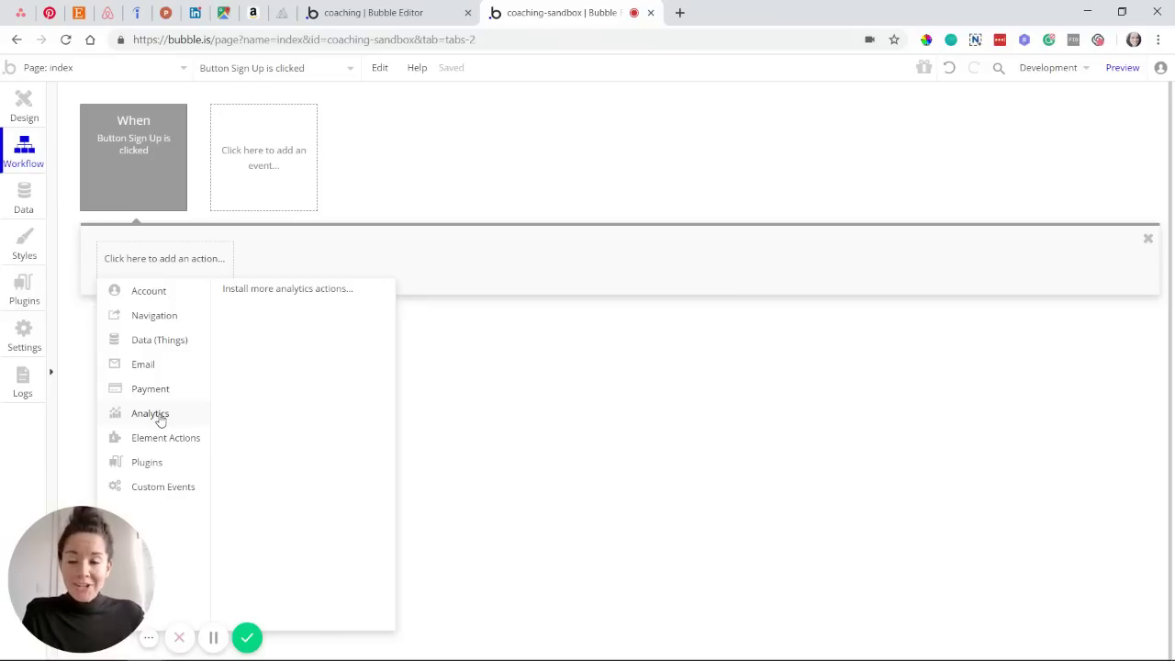
mouse_move(162, 429)
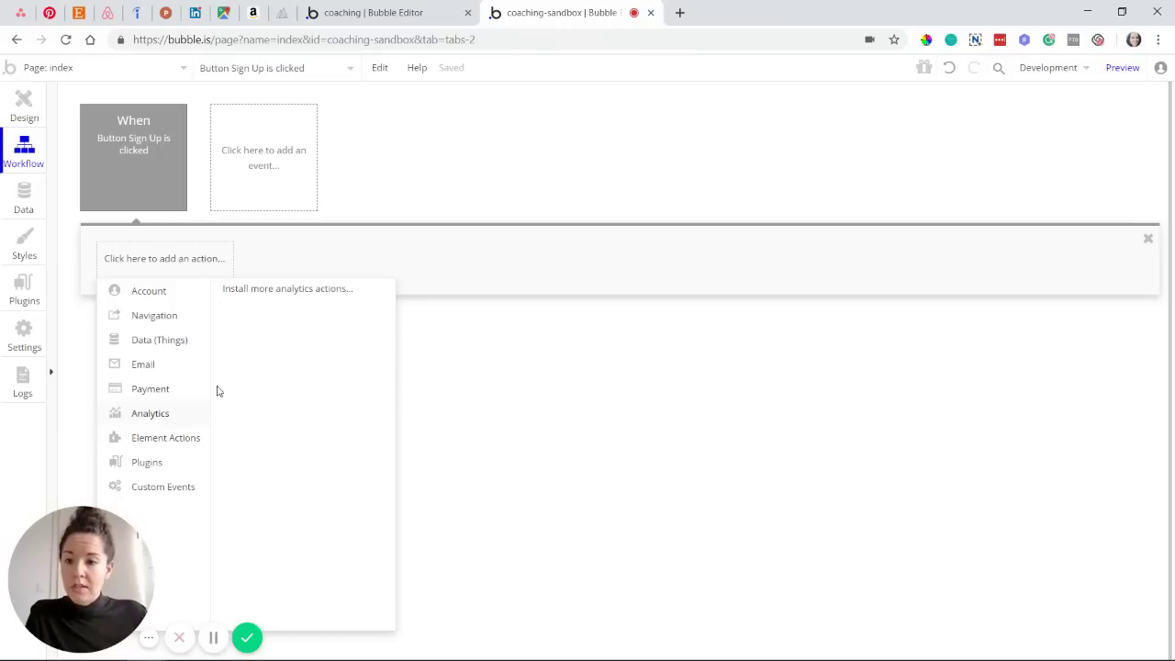
mouse_move(152, 291)
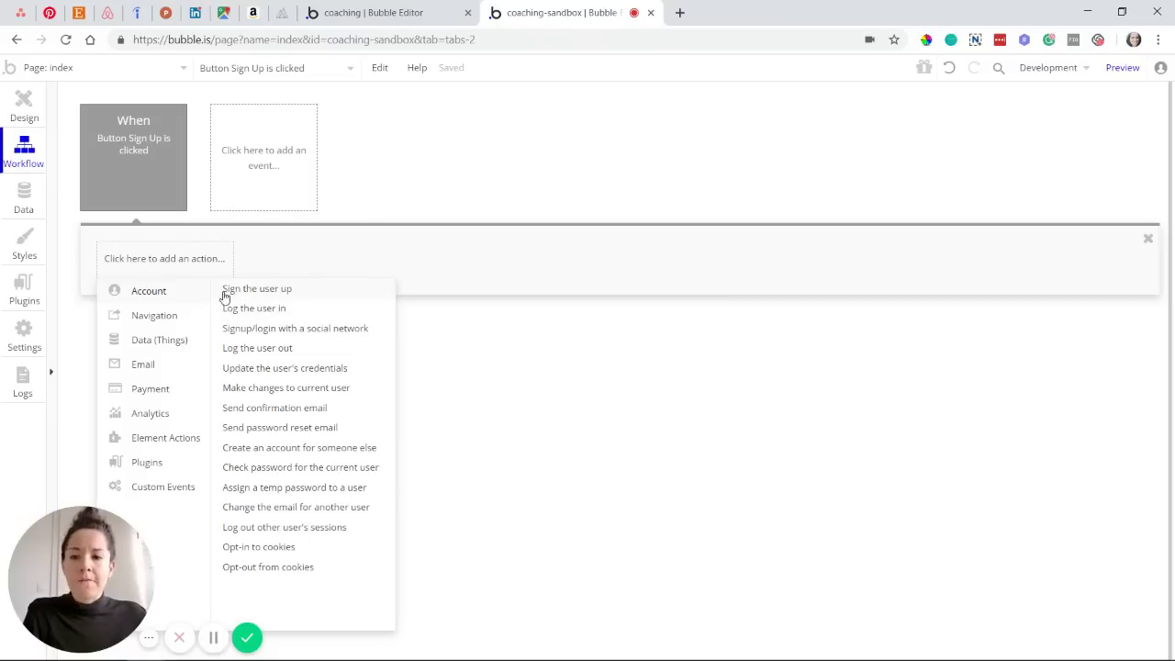
Step: Add 'Sign the user up' as Step 1 and review its two reported issues
left_click(306, 295)
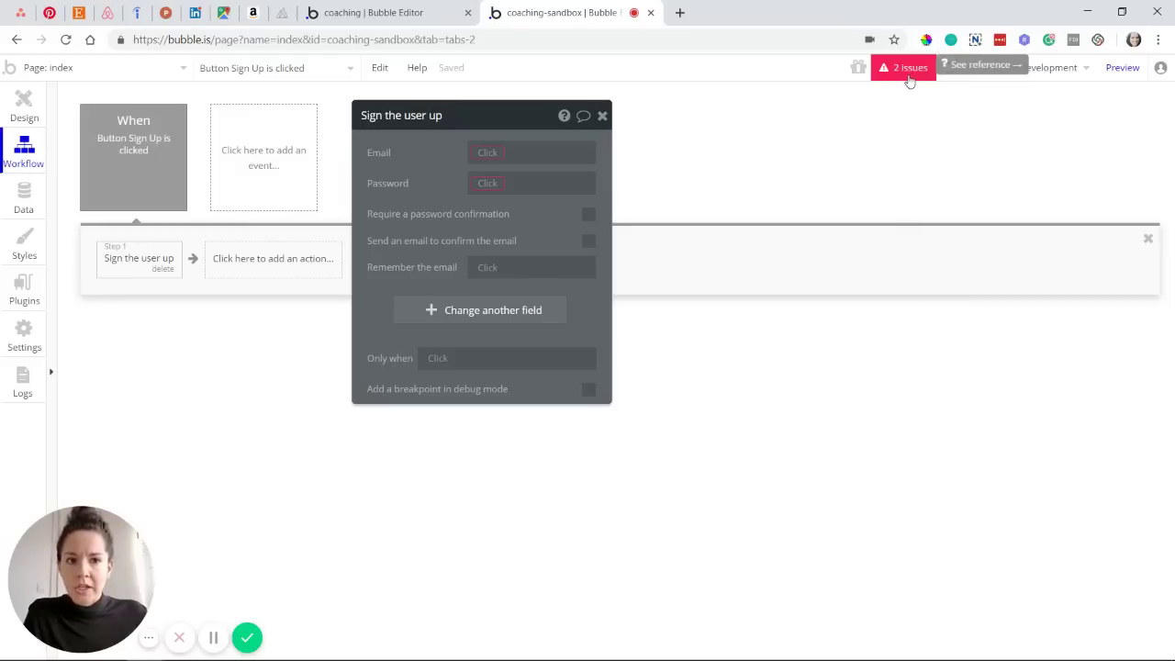
left_click_drag(477, 189, 393, 201)
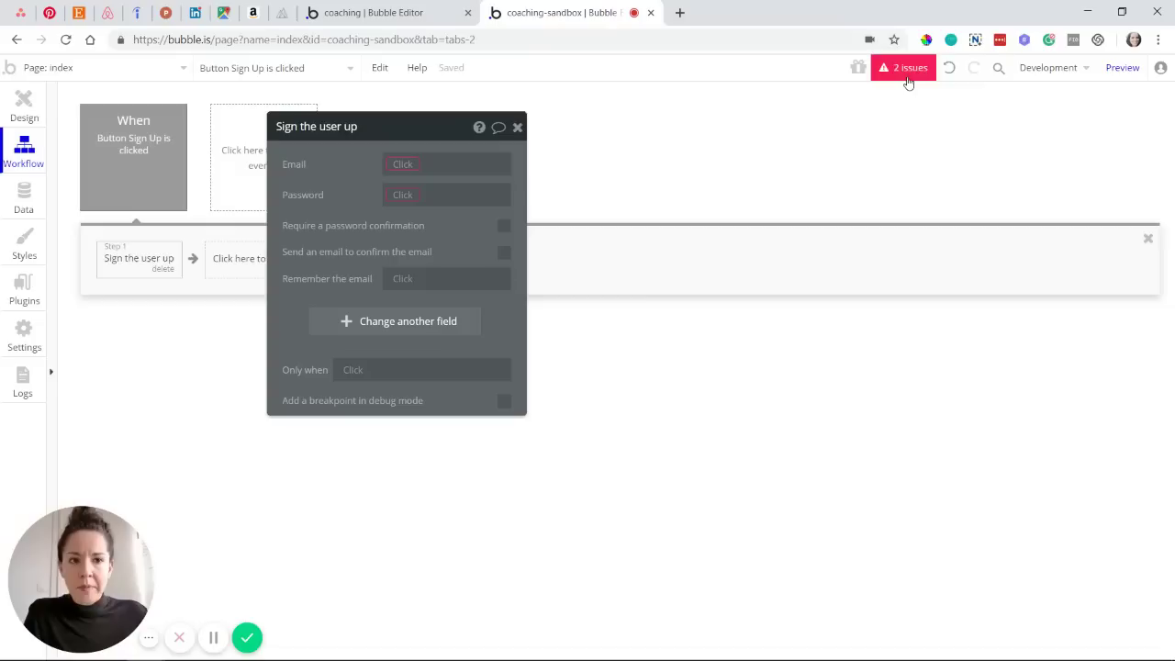
left_click(907, 83)
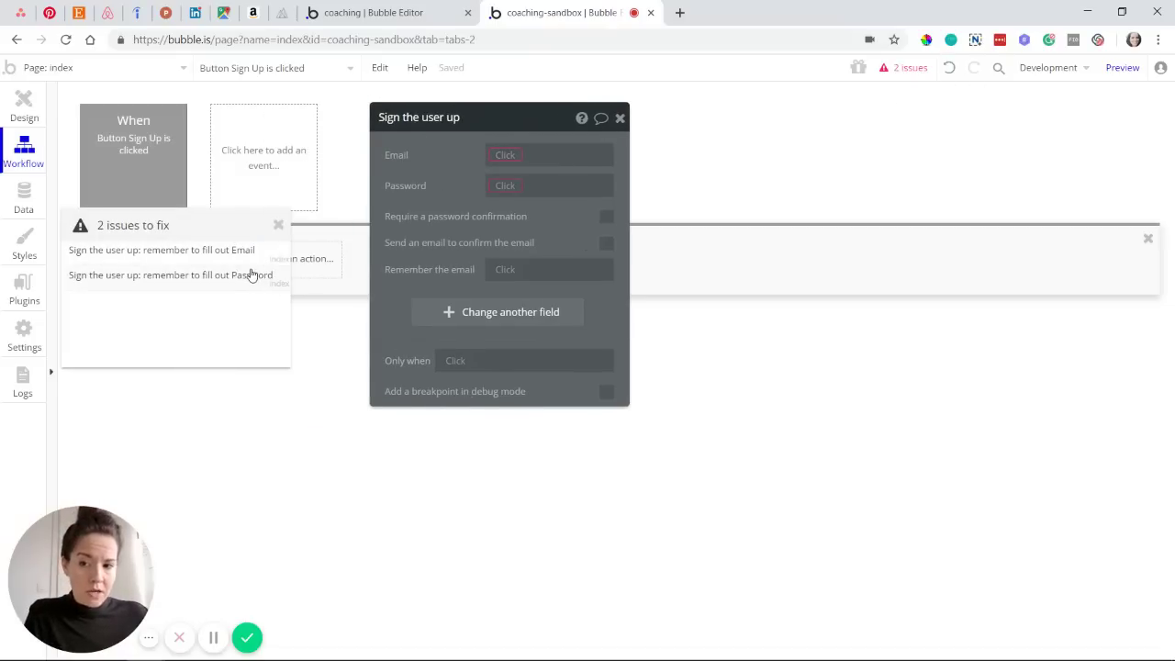
left_click(279, 227)
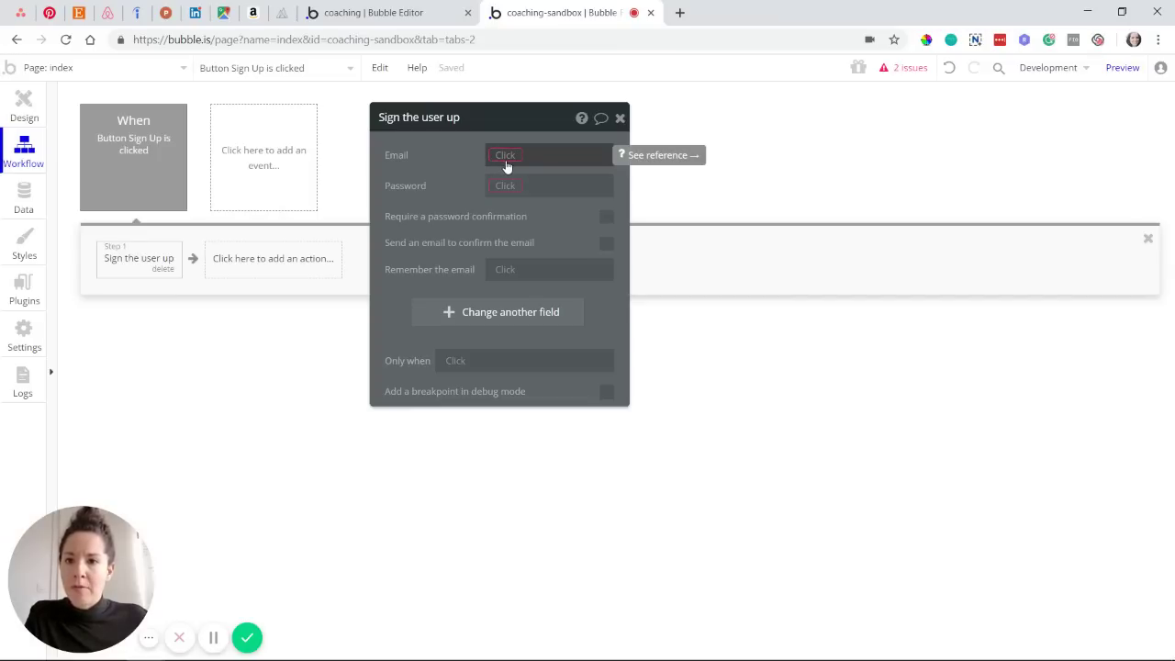
left_click(33, 115)
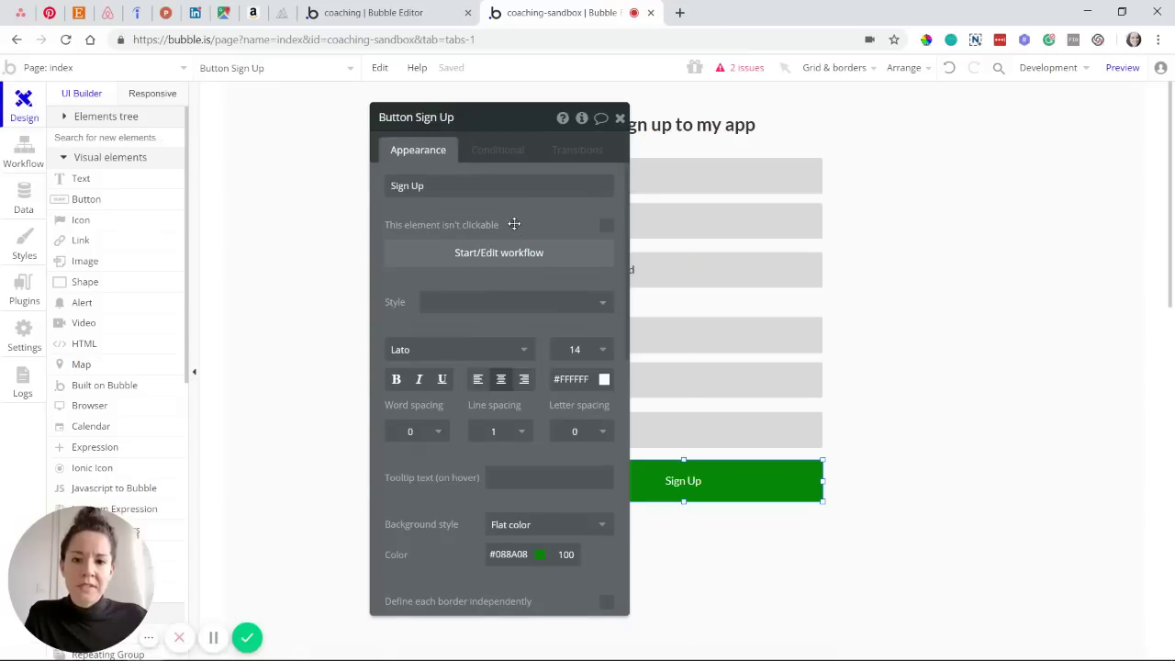
left_click_drag(514, 224, 357, 204)
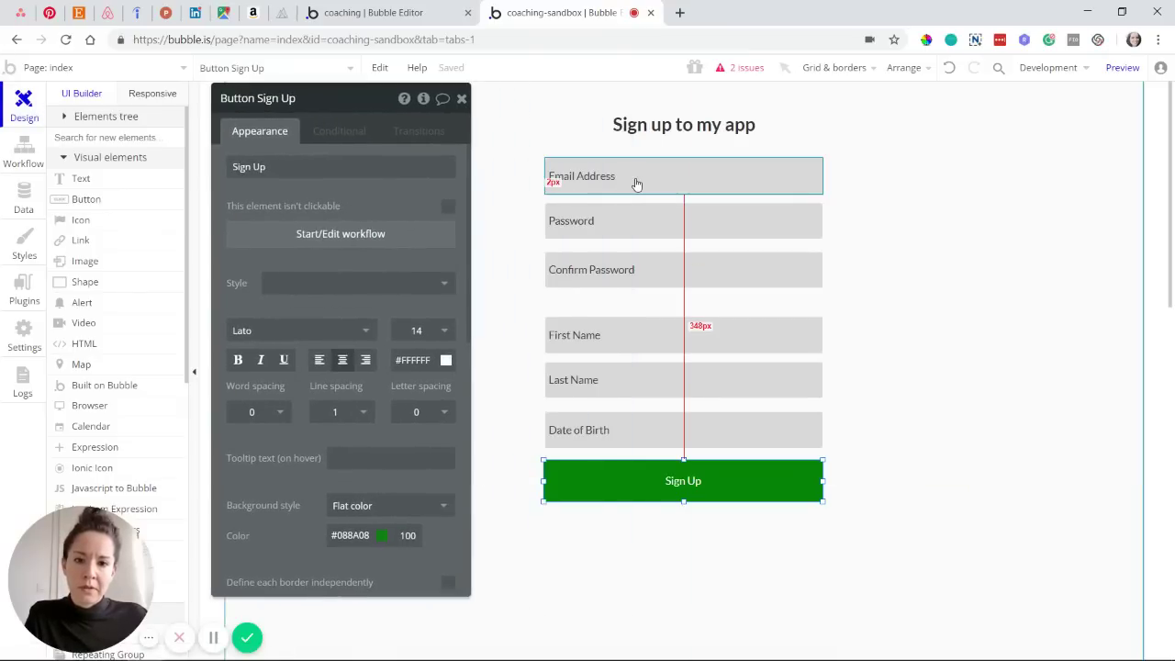
left_click(27, 158)
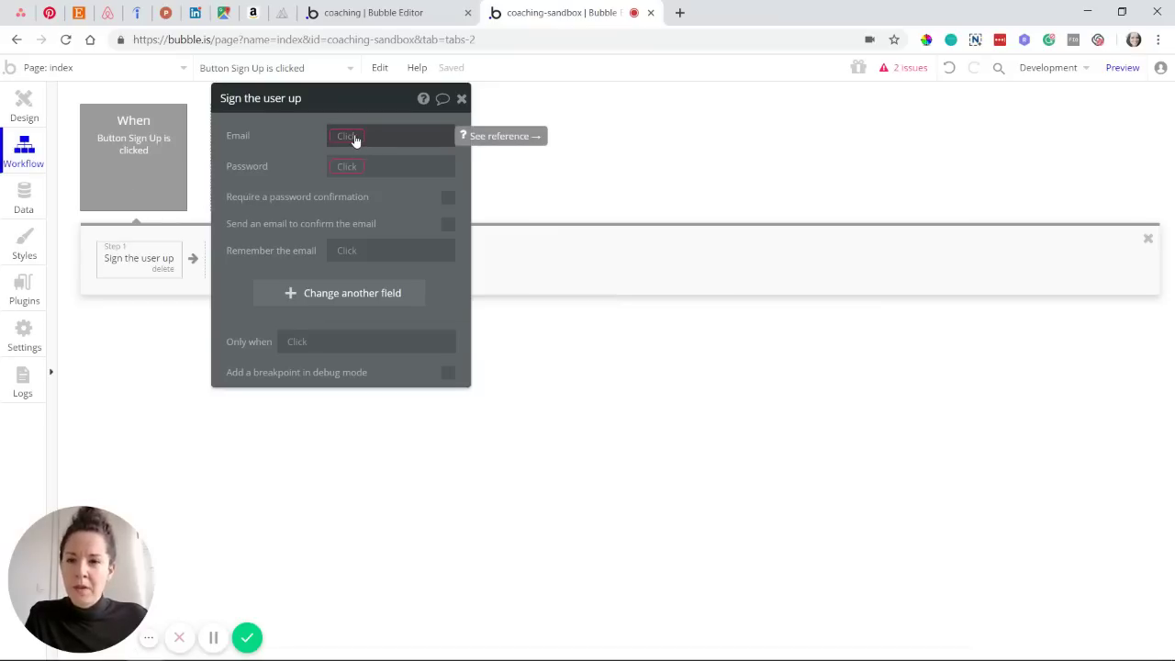
Step: Set the sign-up Email to Input Email Address's value
left_click(354, 136)
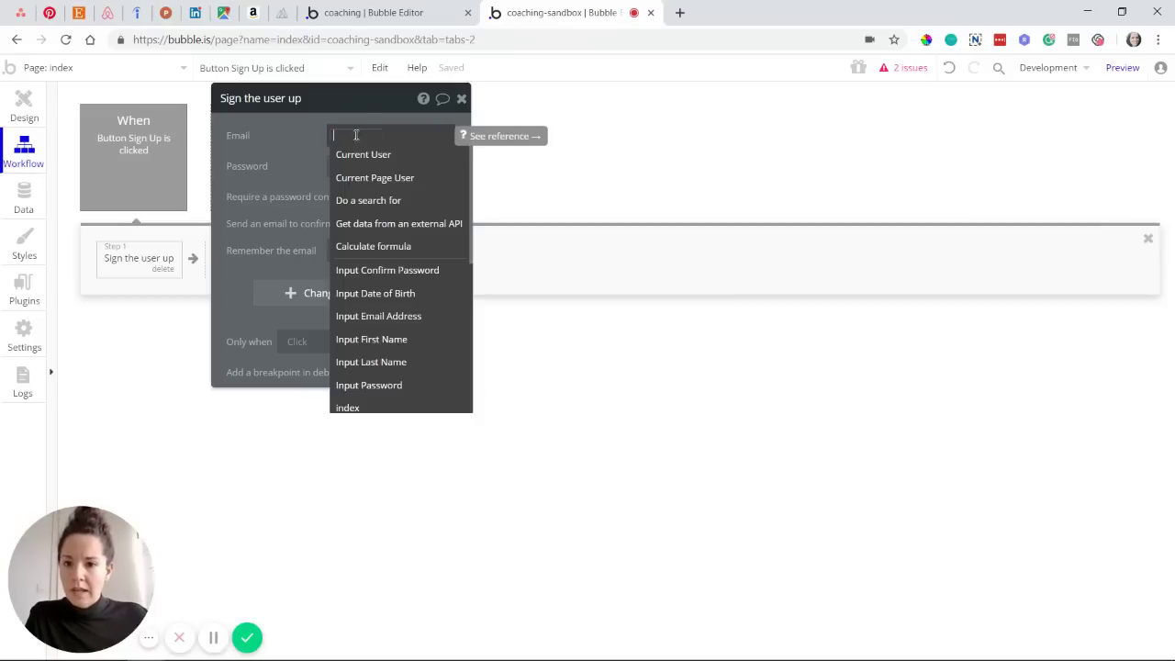
scroll(378, 179, "down", 3)
scroll(431, 309, "down", 3)
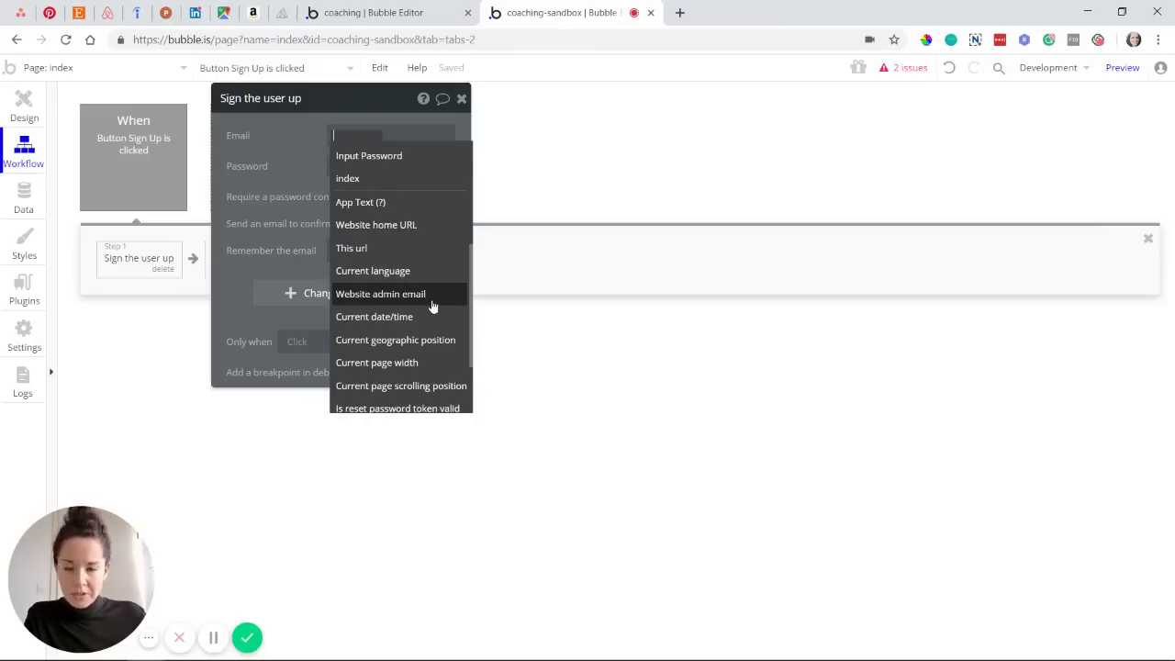
mouse_move(432, 311)
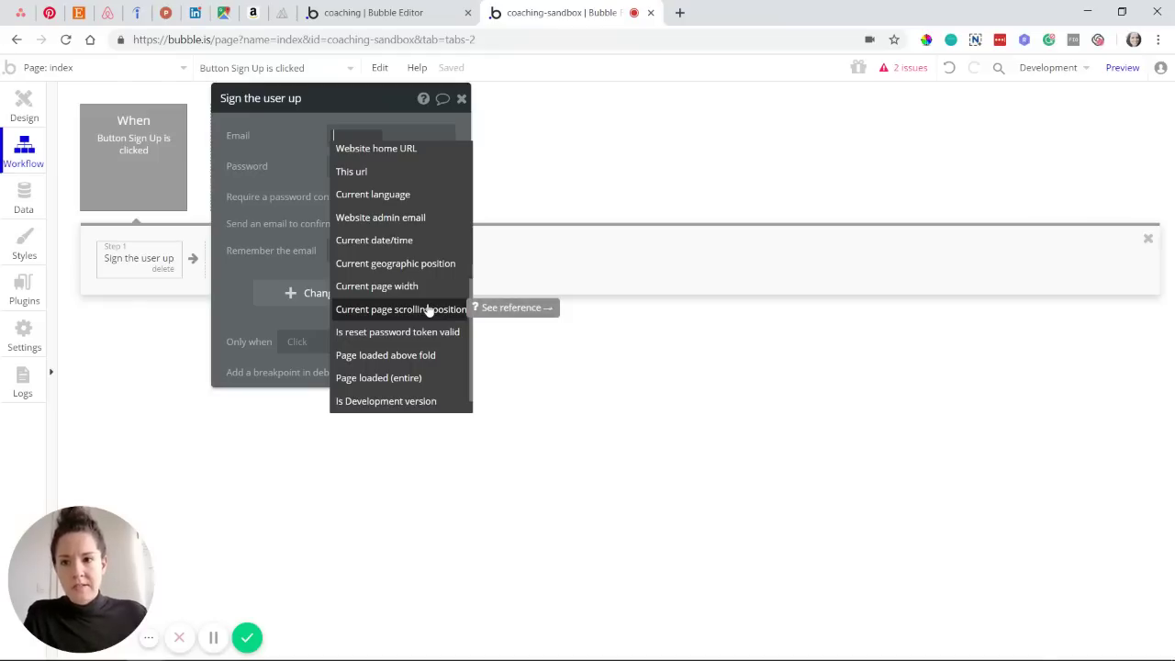
scroll(422, 302, "up", 6)
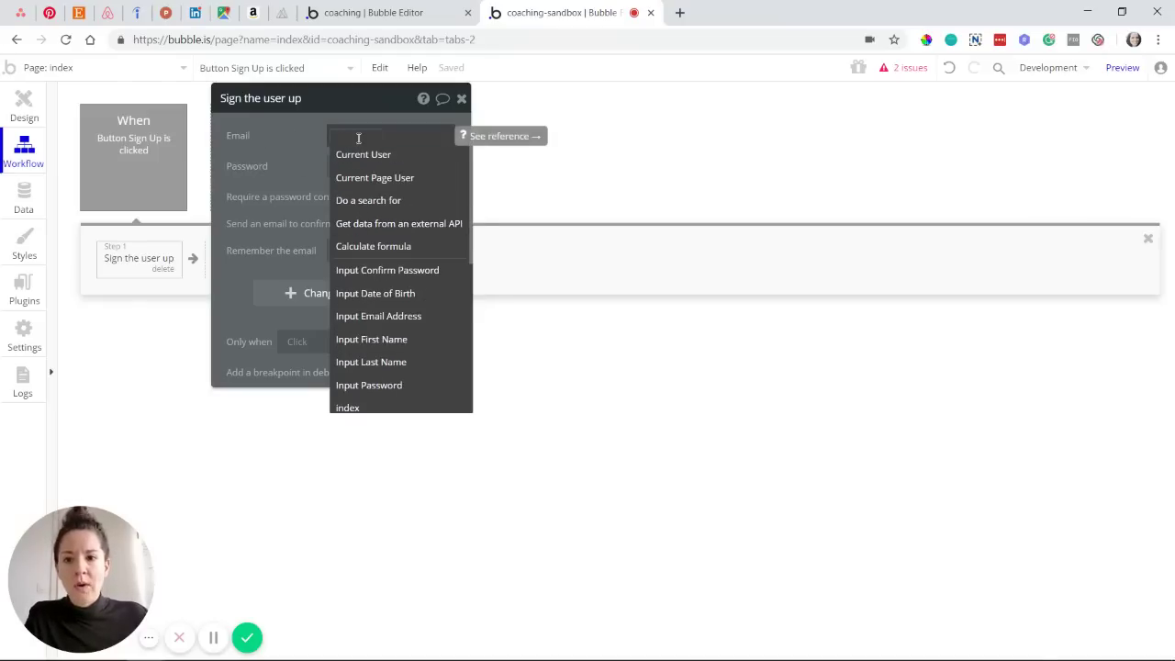
scroll(381, 228, "down", 1)
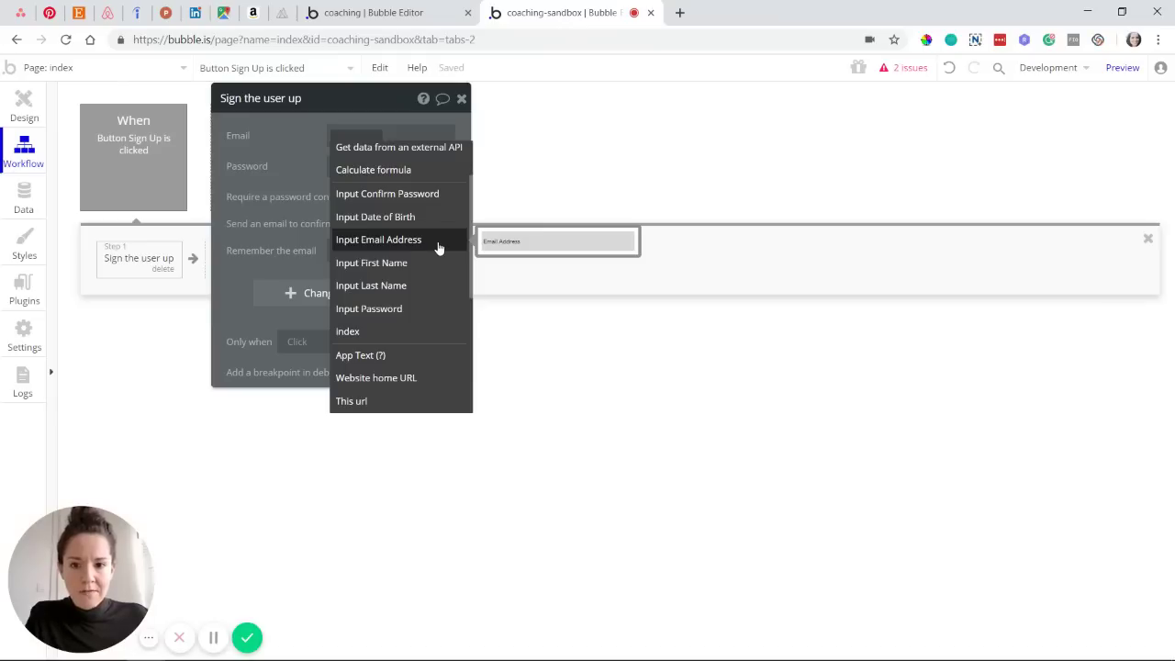
left_click(398, 243)
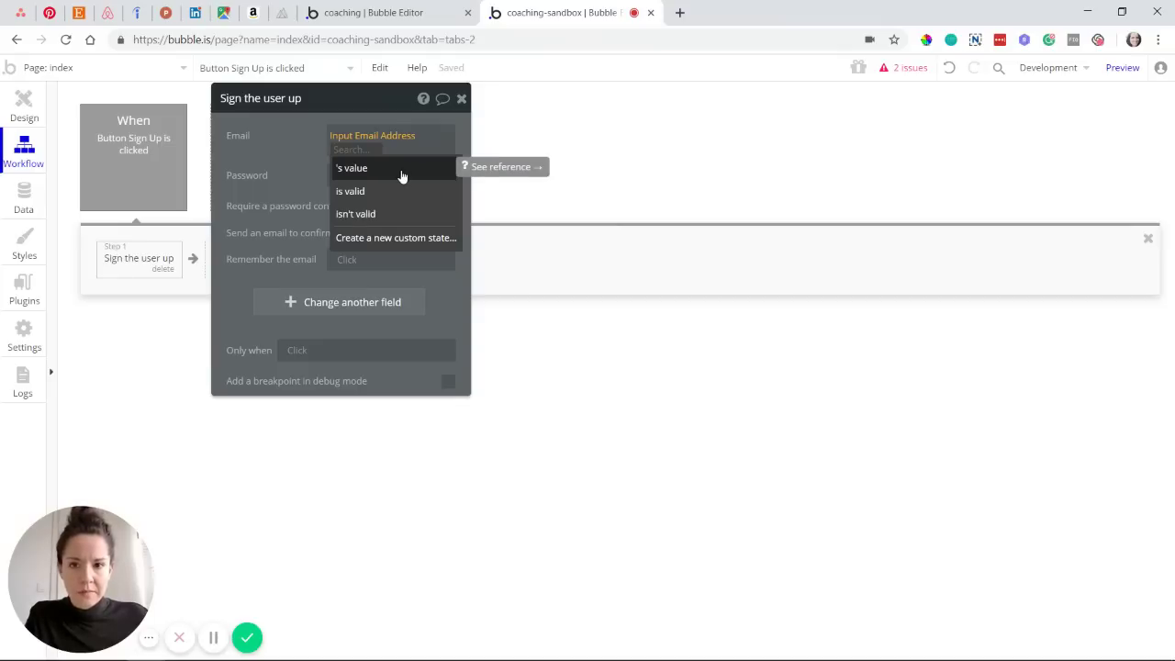
left_click(401, 168)
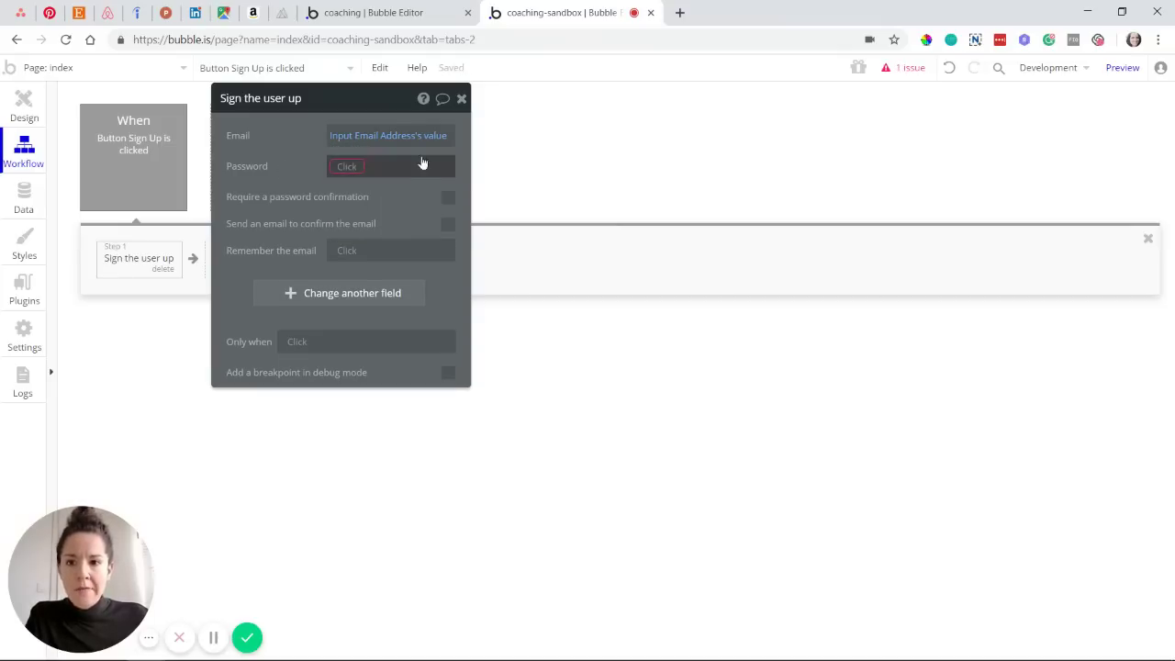
left_click(362, 140)
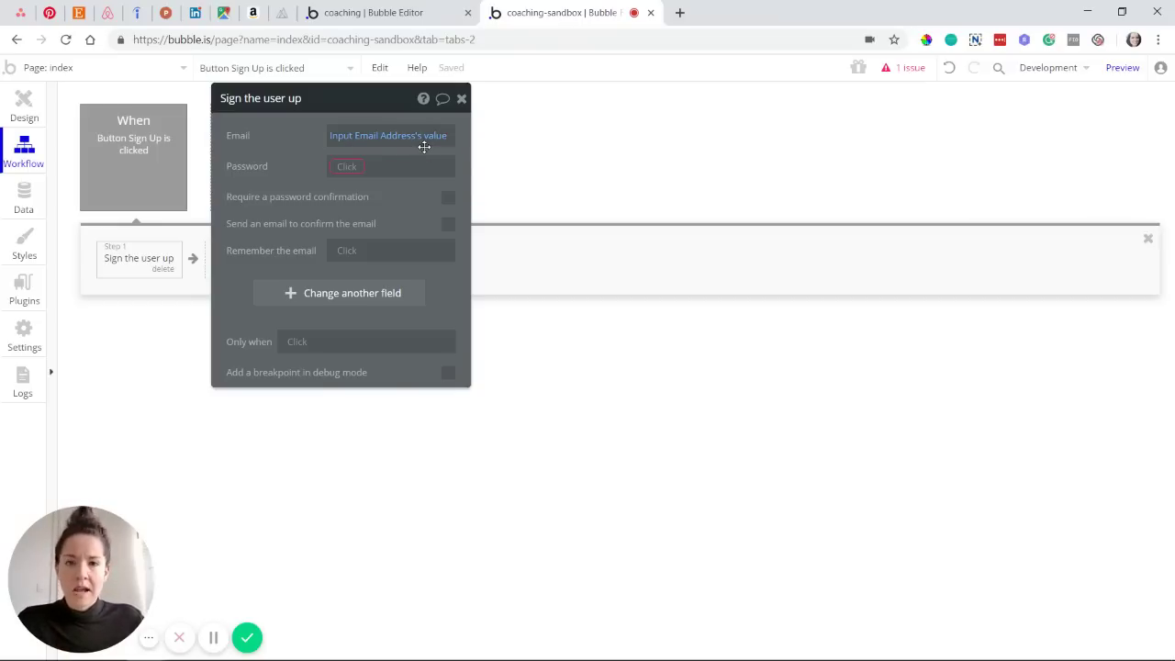
left_click(358, 136)
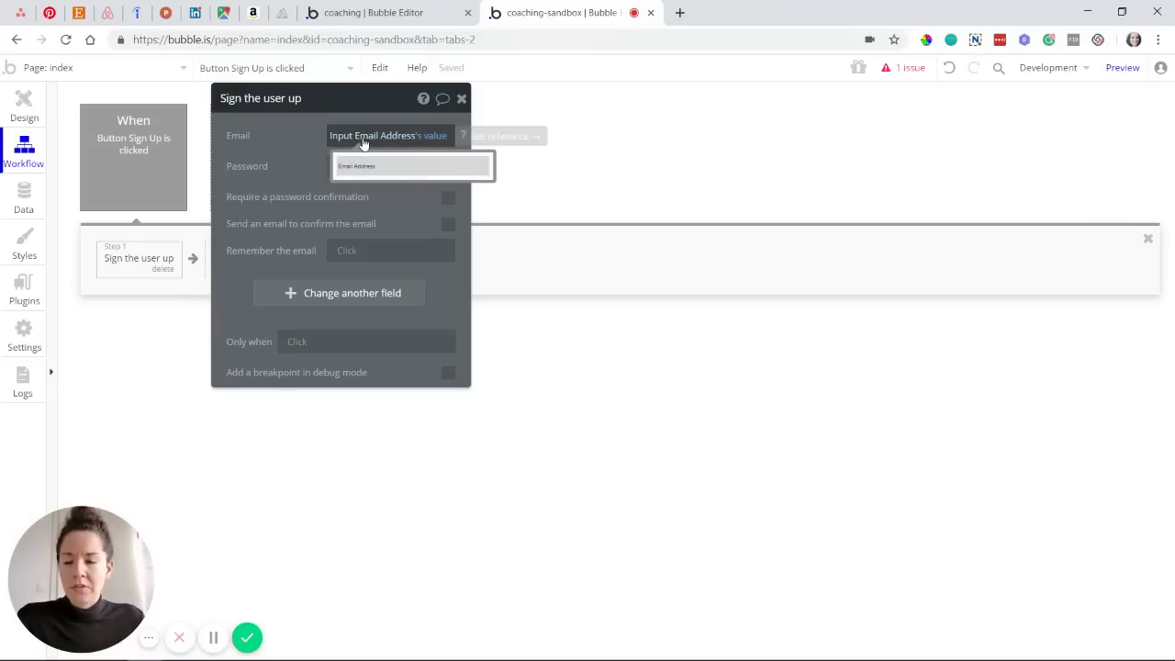
left_click(356, 149)
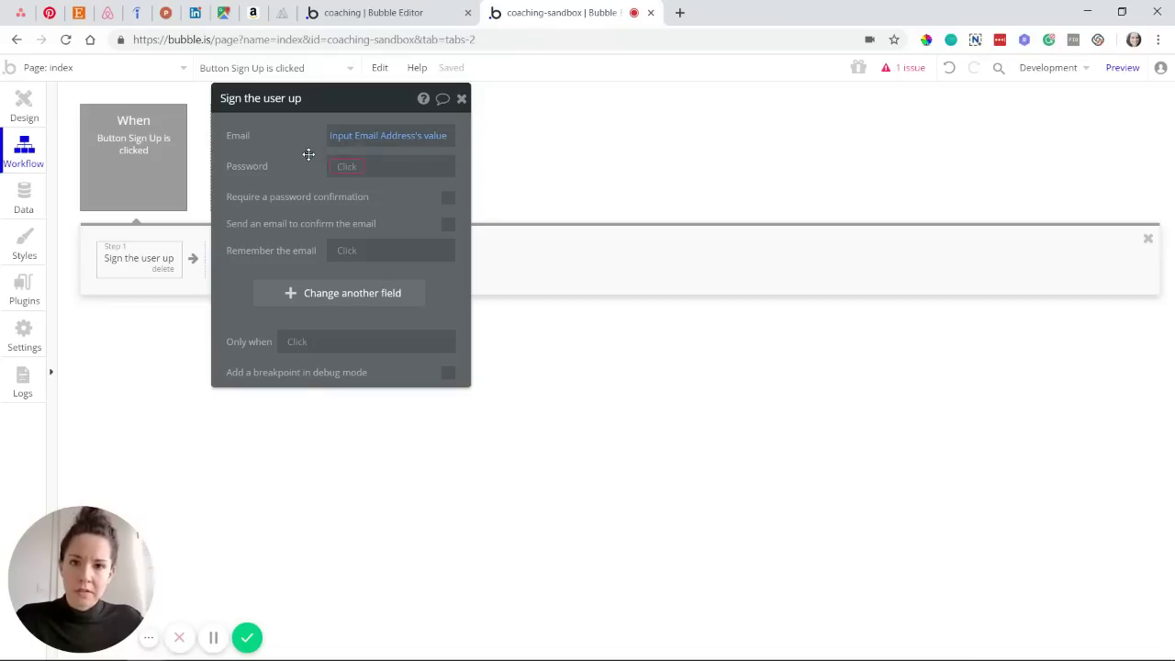
left_click(364, 136)
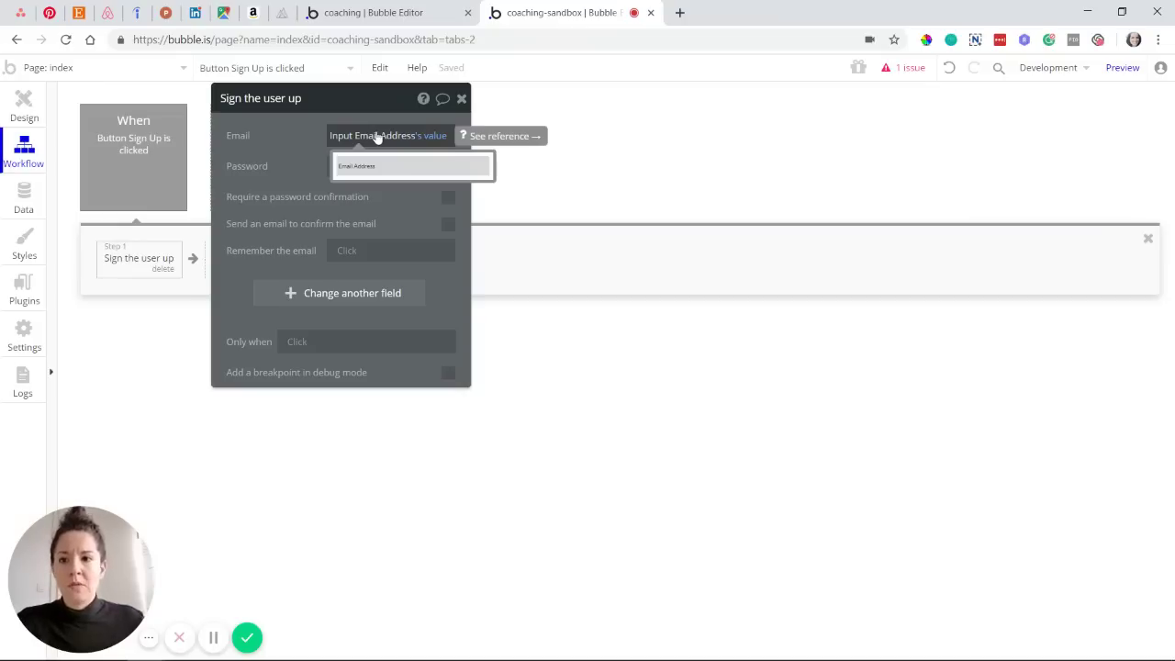
left_click(423, 138)
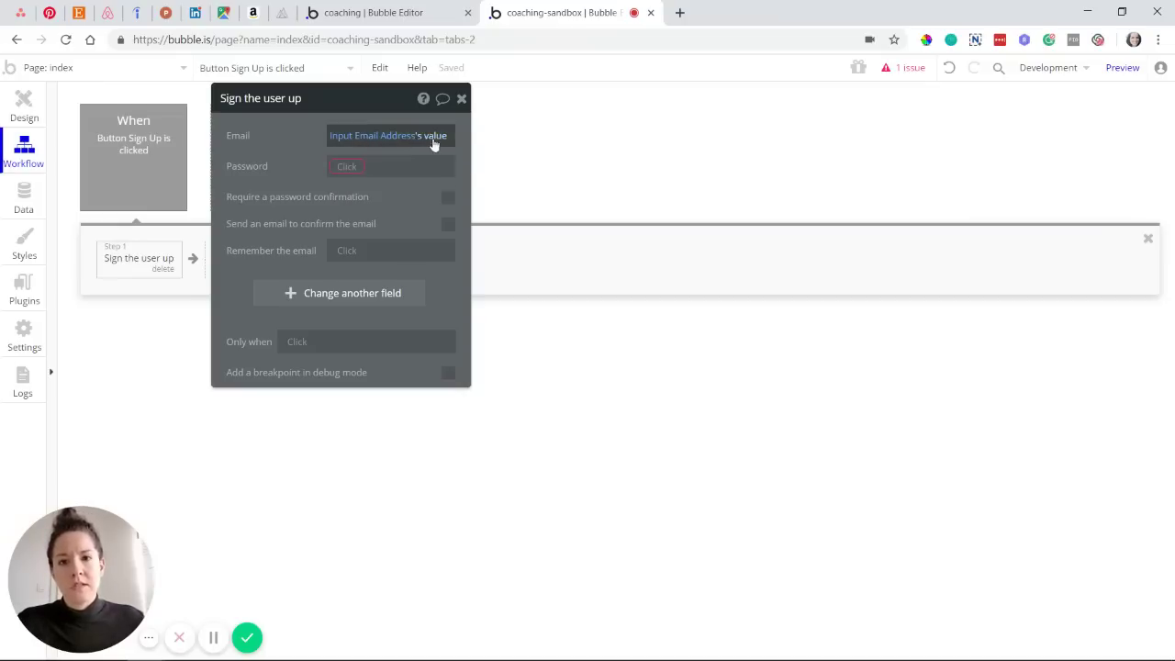
Step: Set Password to Input Password's value, require confirmation from Input Confirm Password's value
left_click(339, 168)
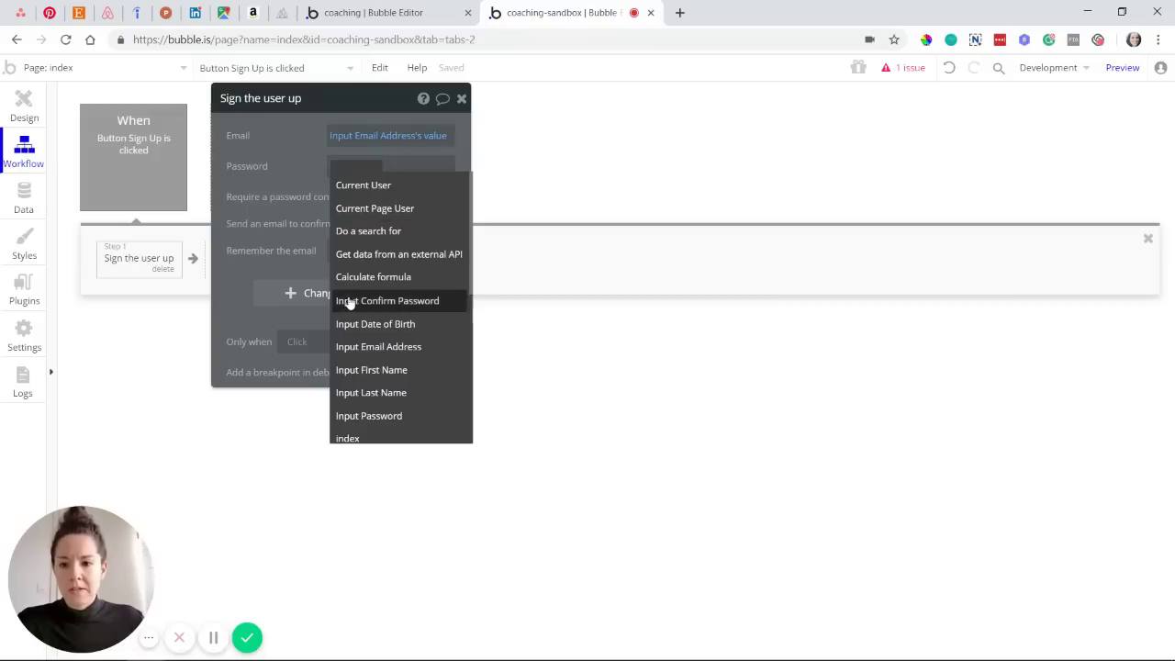
scroll(367, 367, "down", 1)
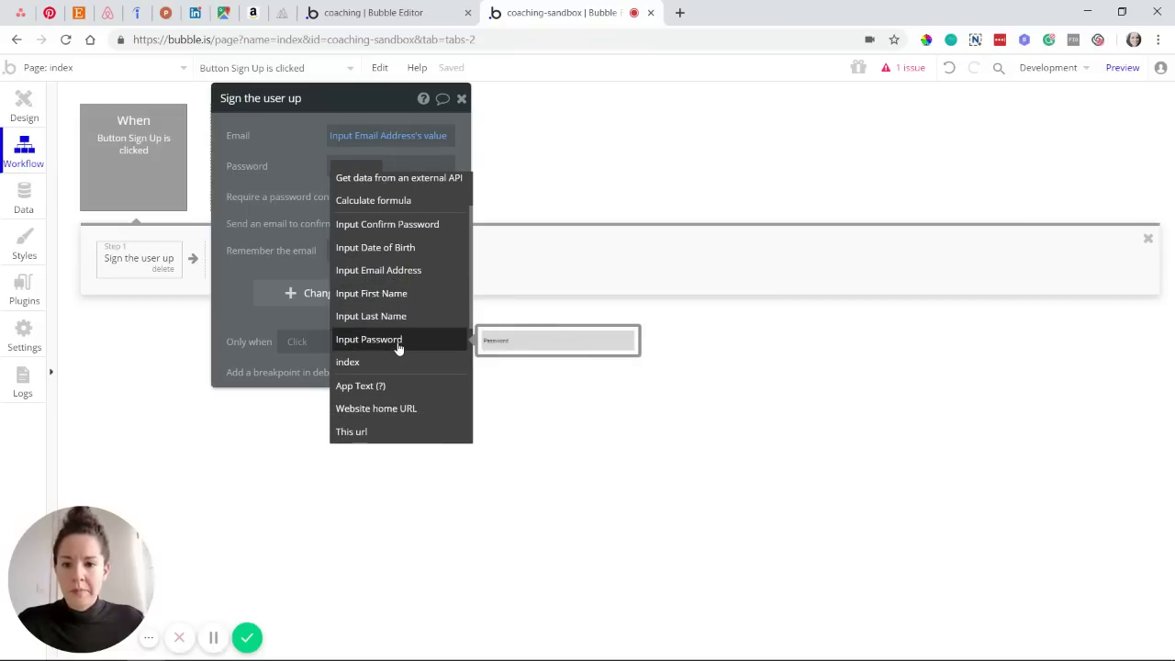
left_click(398, 342)
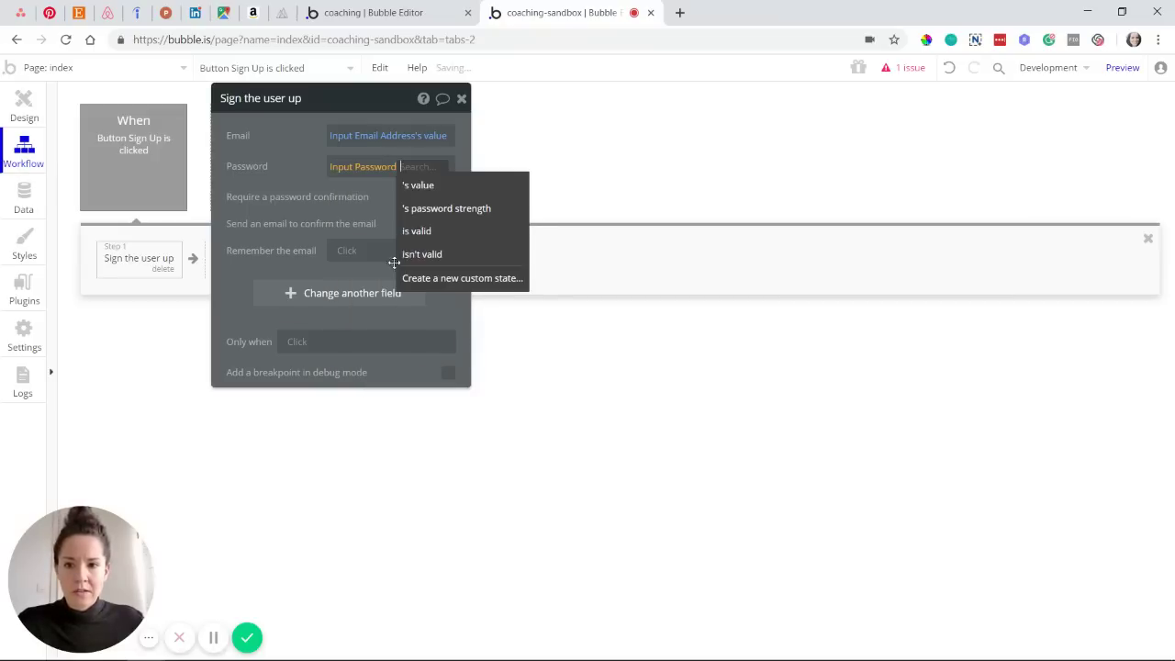
left_click(428, 189)
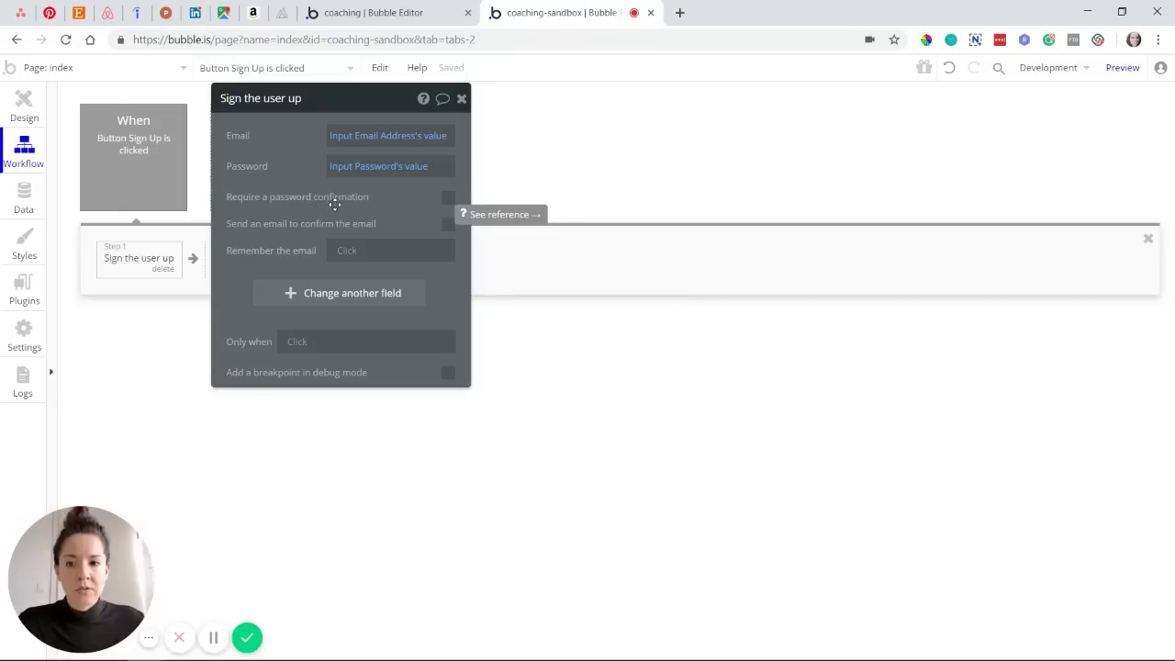
left_click(448, 199)
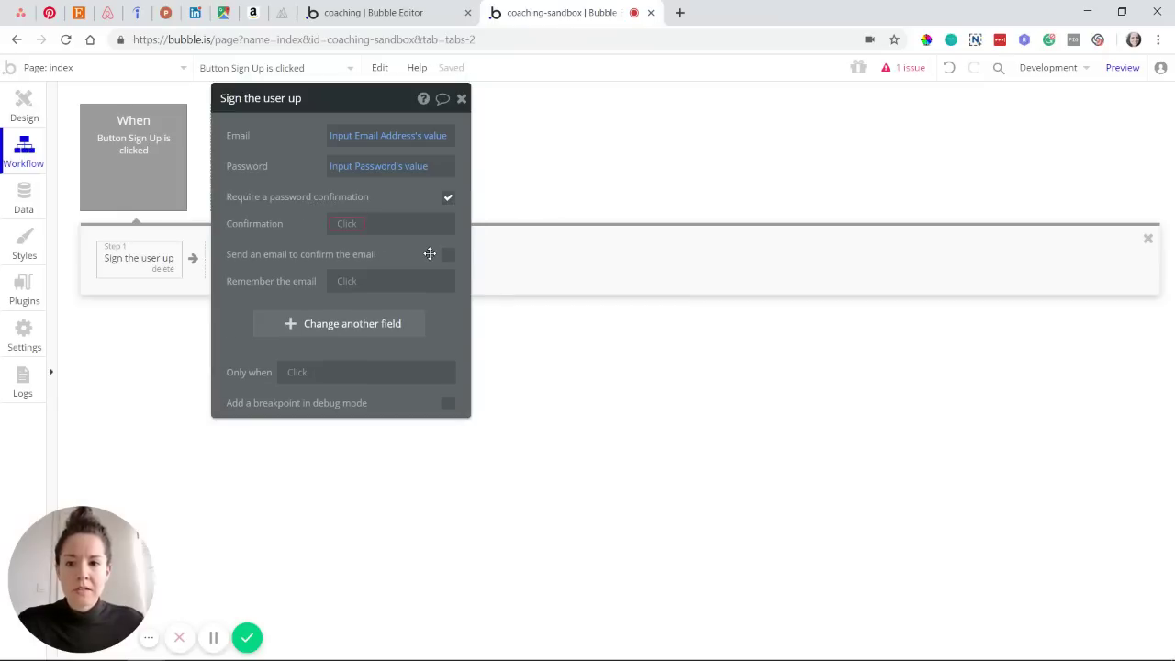
left_click(358, 228)
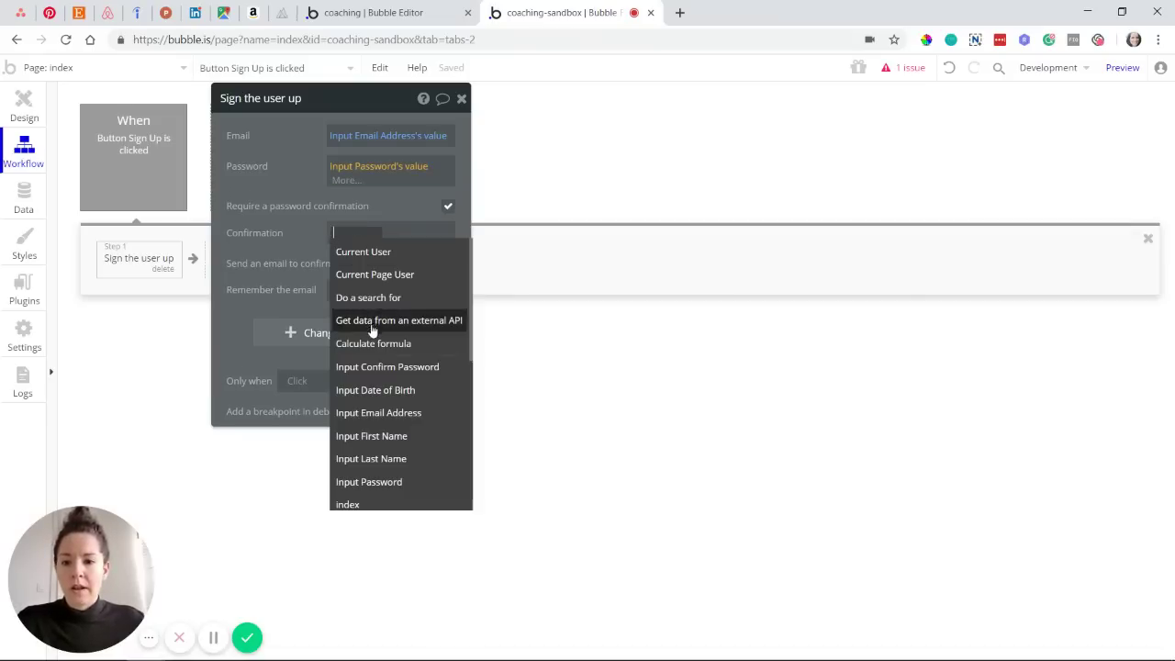
left_click(353, 368)
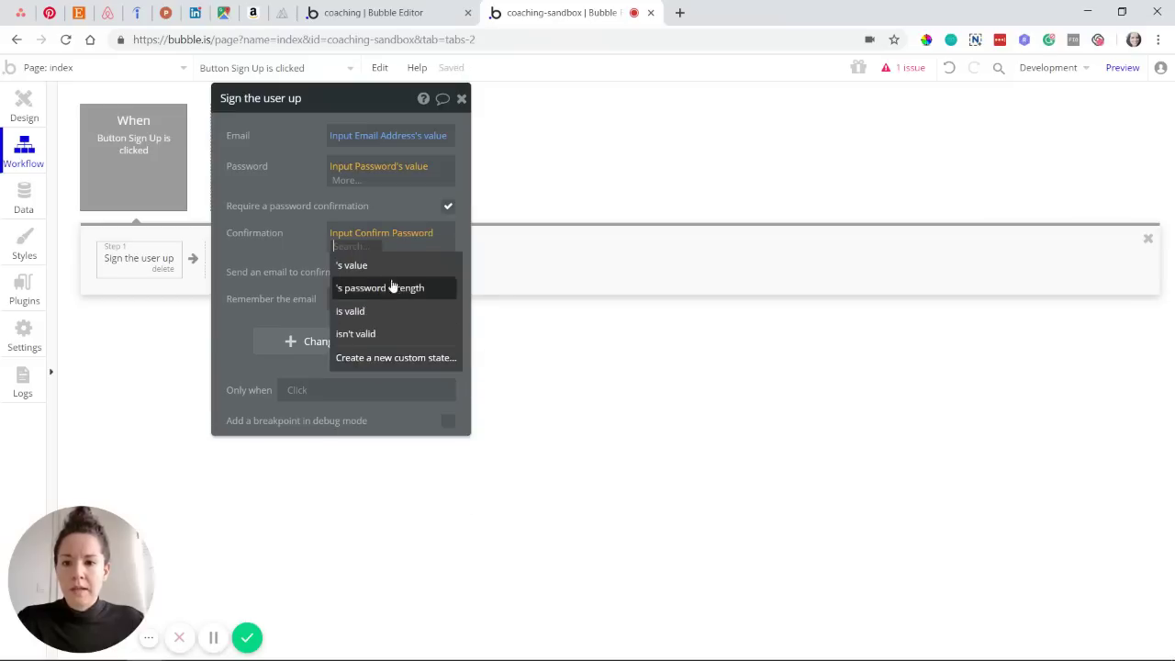
left_click(385, 265)
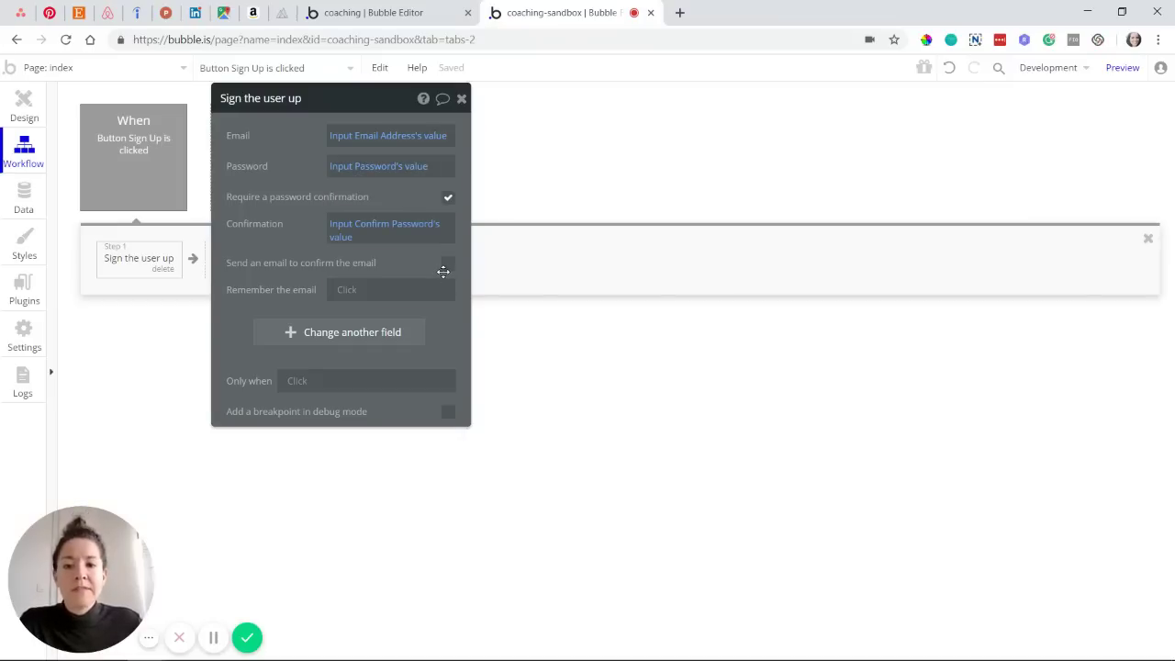
Step: Glance at the sign-up form's design, then return to the button's workflow
left_click_drag(364, 262, 467, 263)
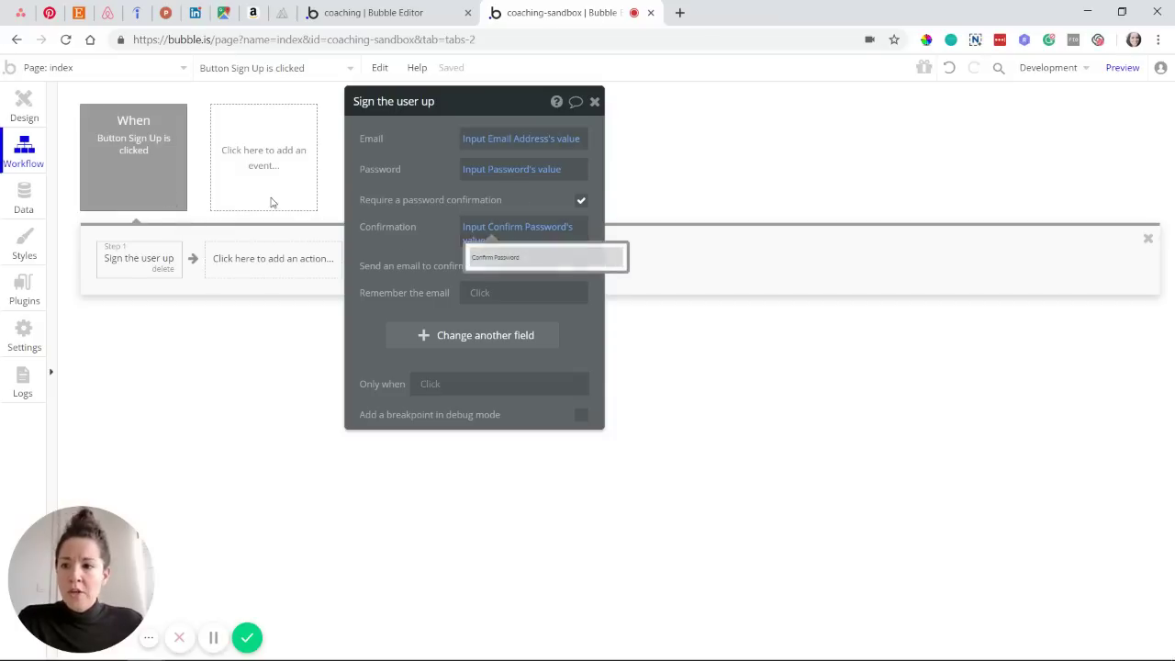
left_click(25, 106)
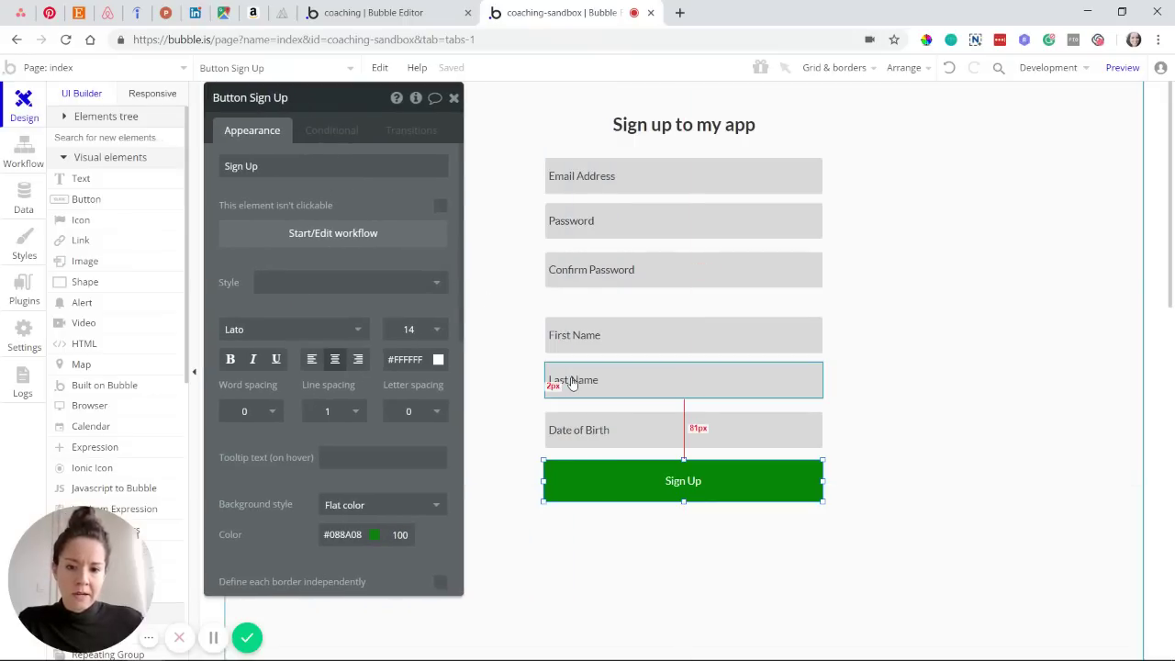
left_click(11, 163)
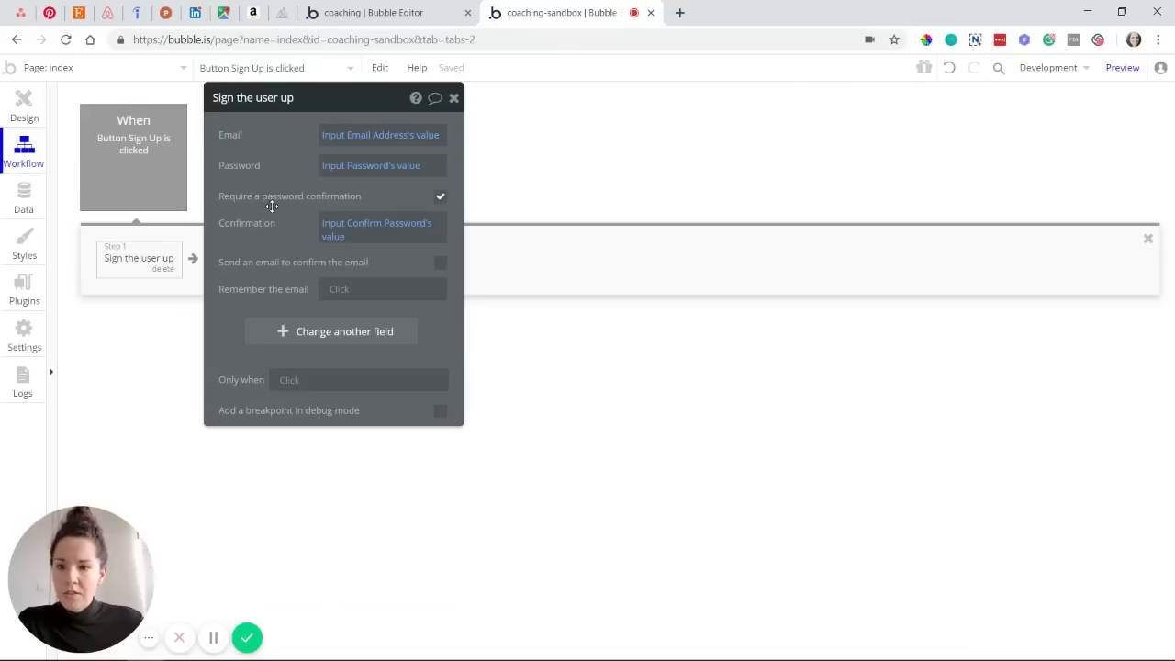
left_click_drag(272, 205, 417, 205)
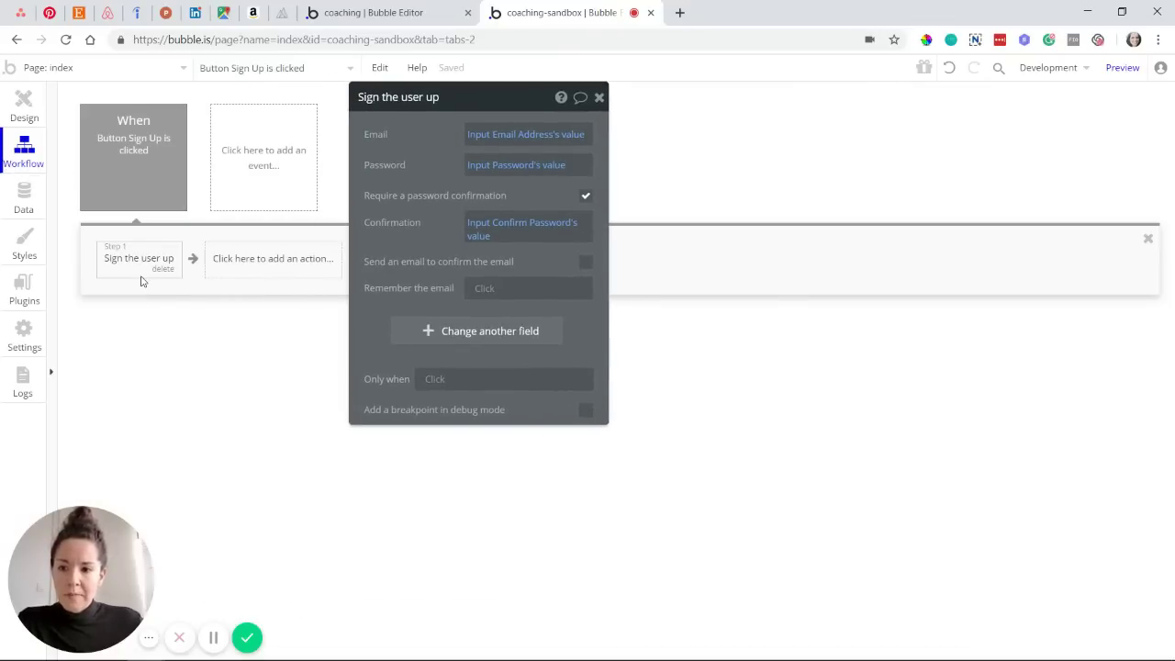
Step: Add Date of Birth, First Name and Last Name to the sign-up action's fields
left_click(495, 335)
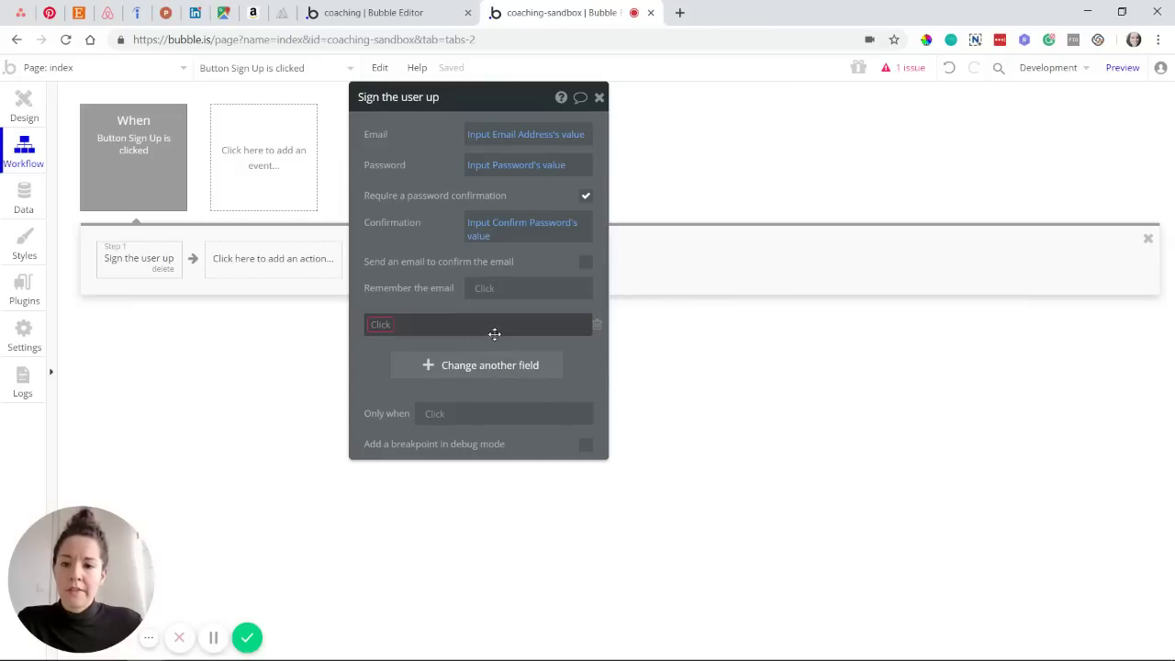
left_click(384, 326)
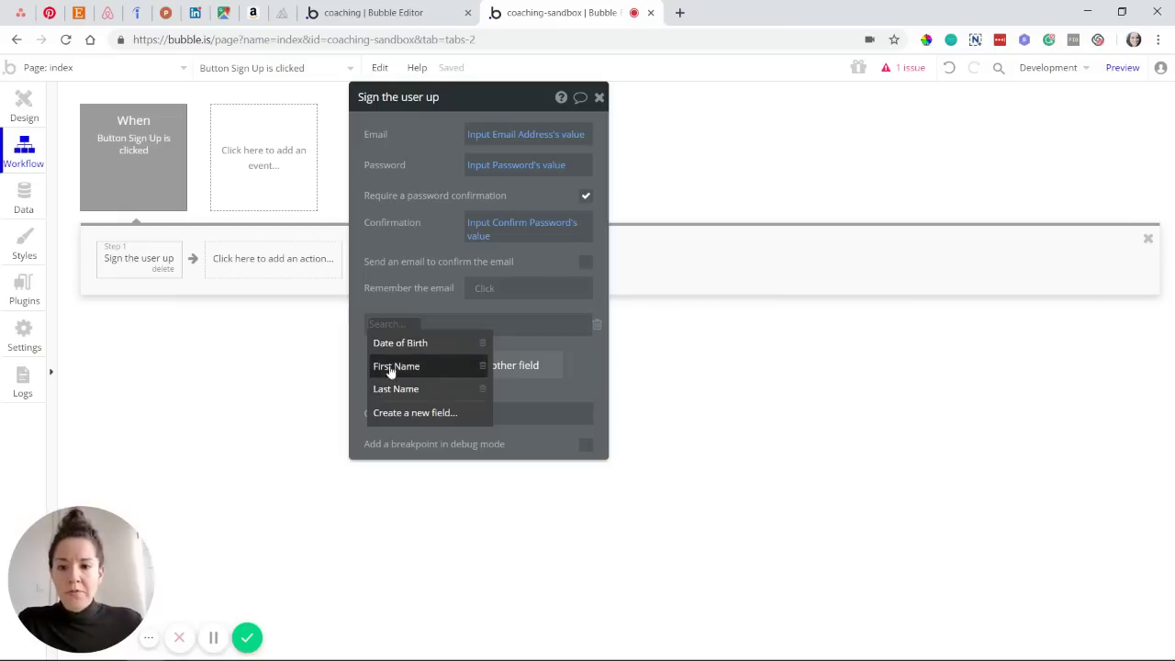
left_click(396, 353)
left_click(408, 363)
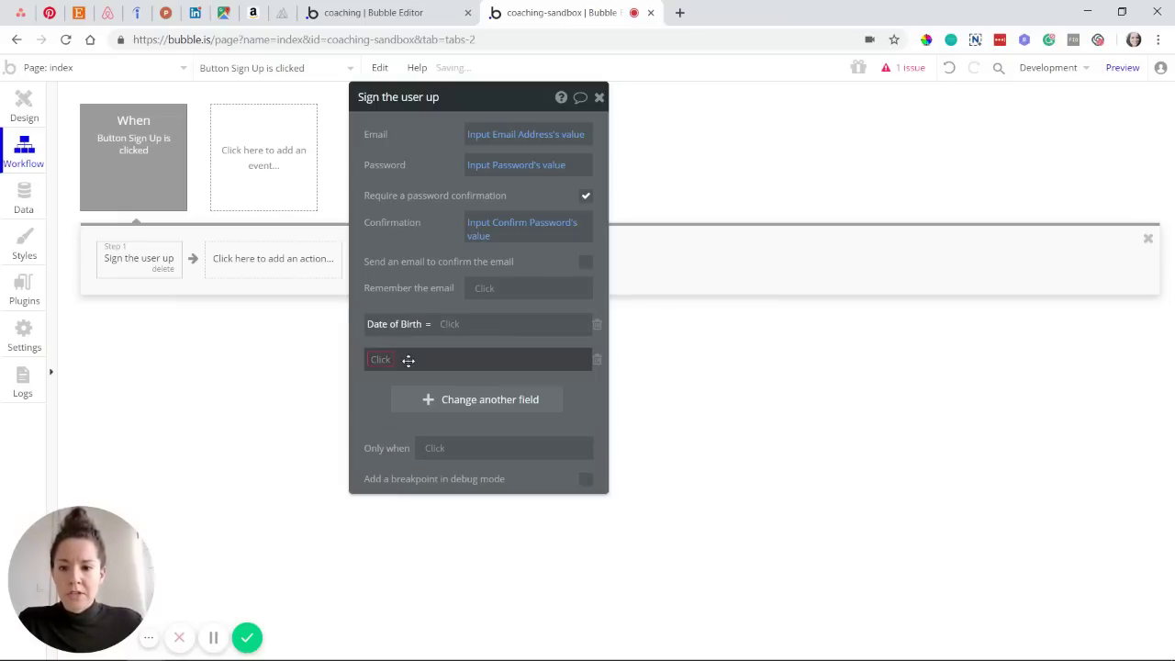
left_click(381, 362)
left_click(384, 401)
left_click(394, 409)
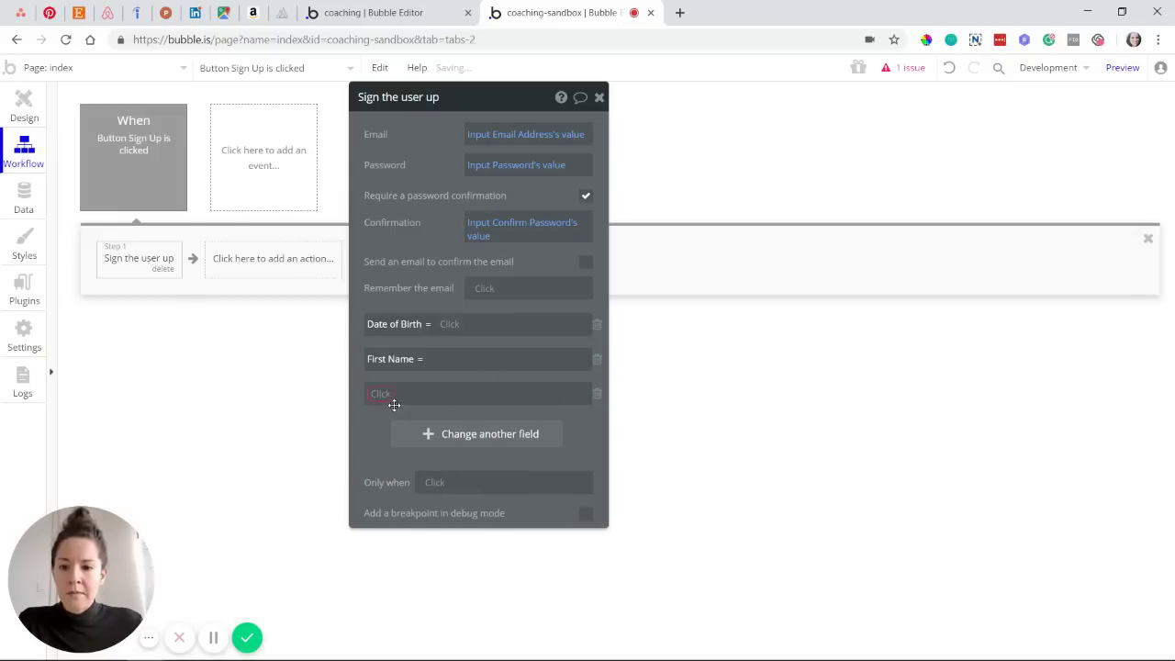
left_click(391, 394)
left_click(390, 457)
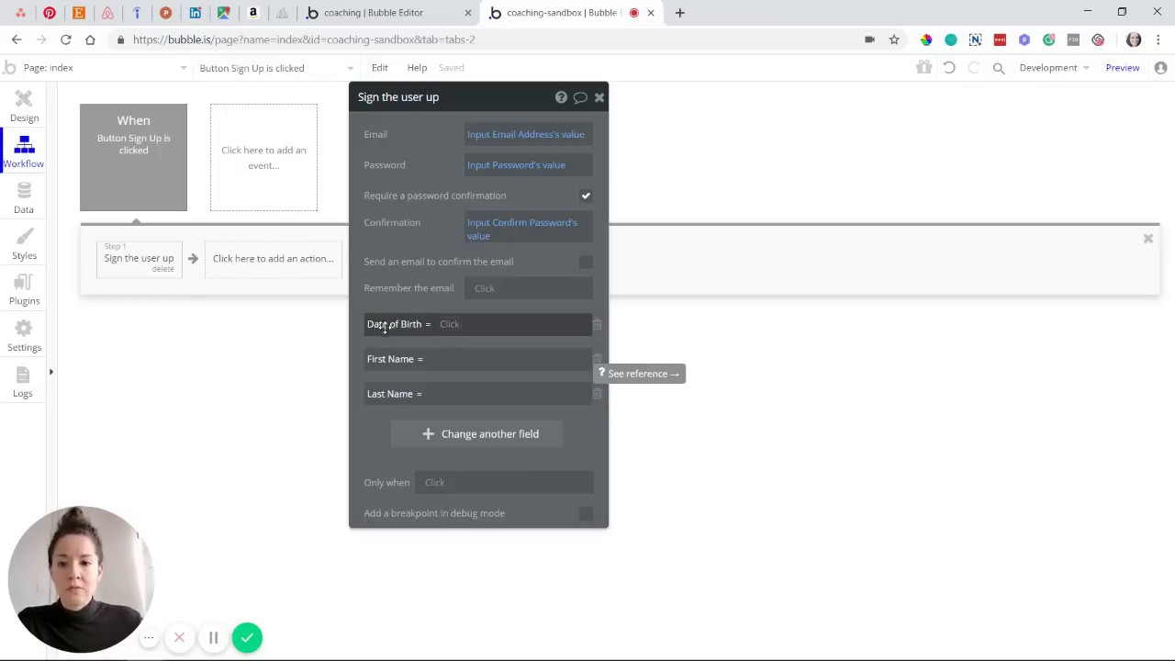
Step: Set Date of Birth and First Name to their matching inputs' values
left_click(451, 327)
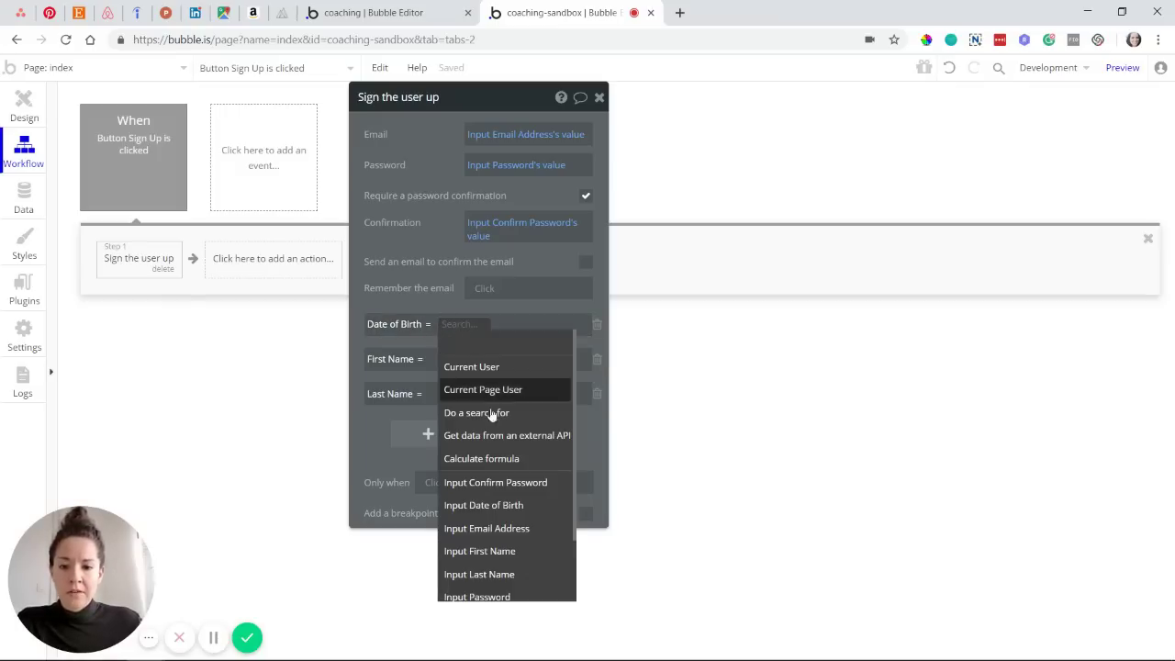
left_click(484, 506)
left_click(545, 340)
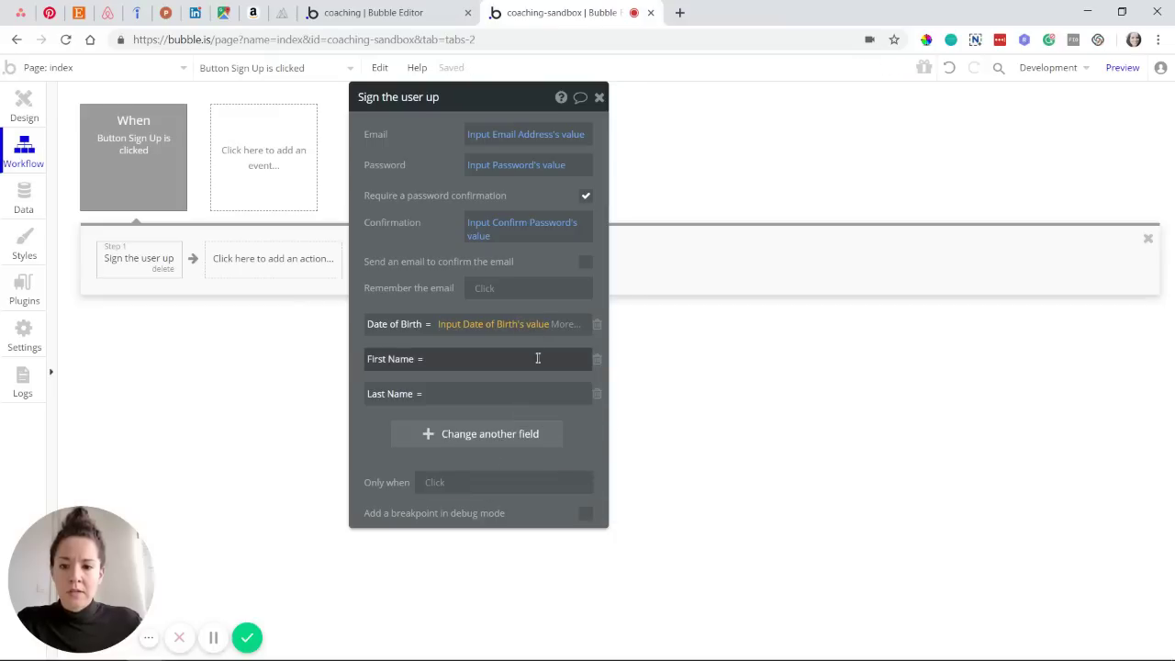
left_click(542, 359)
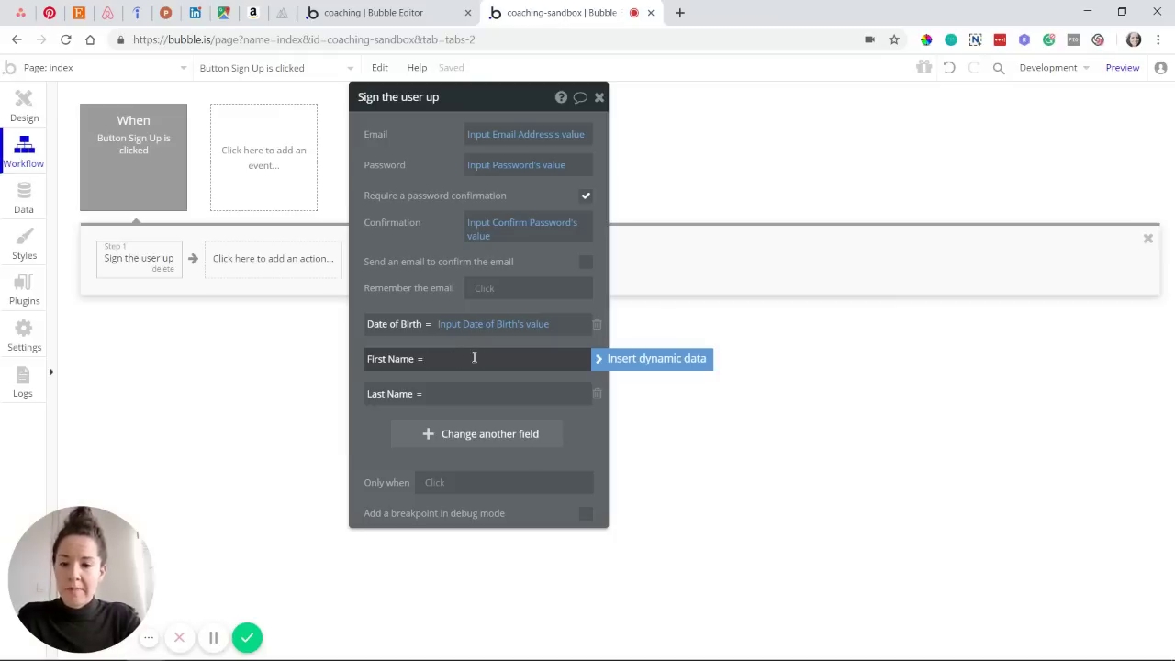
type("Maria")
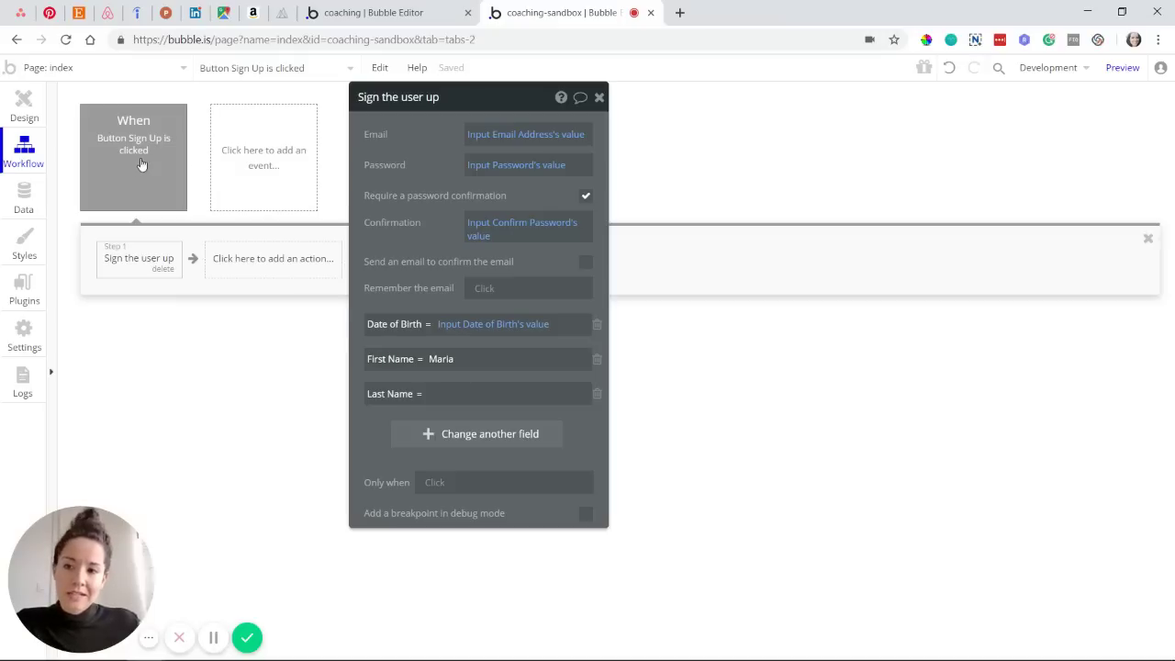
double_click(451, 362)
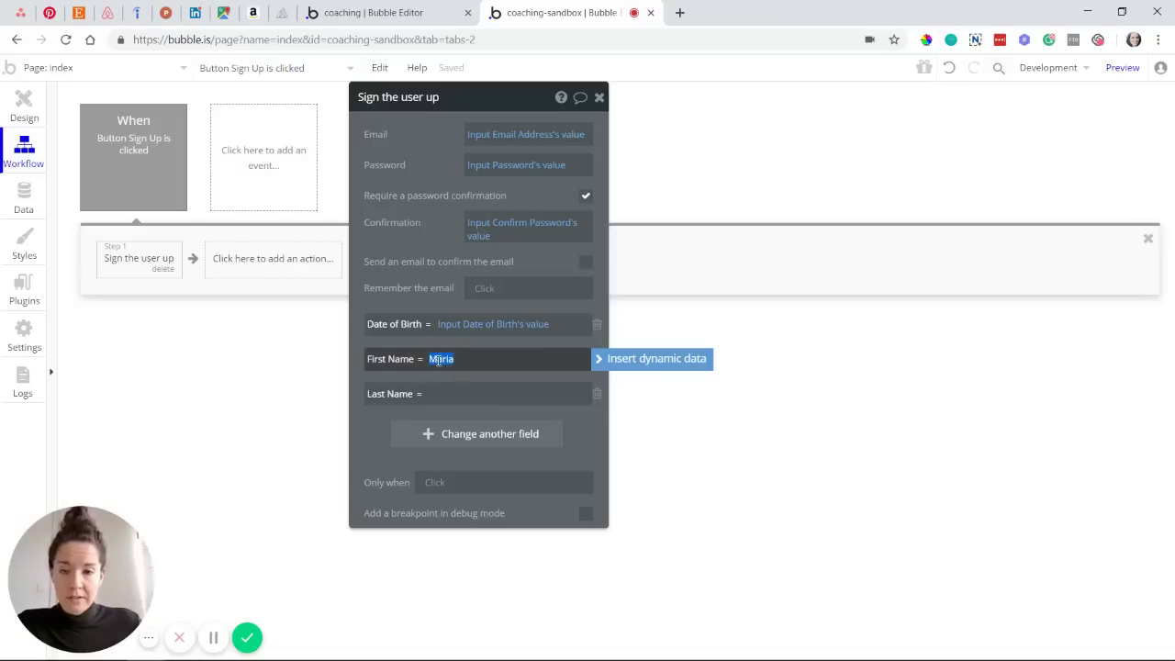
left_click(619, 368)
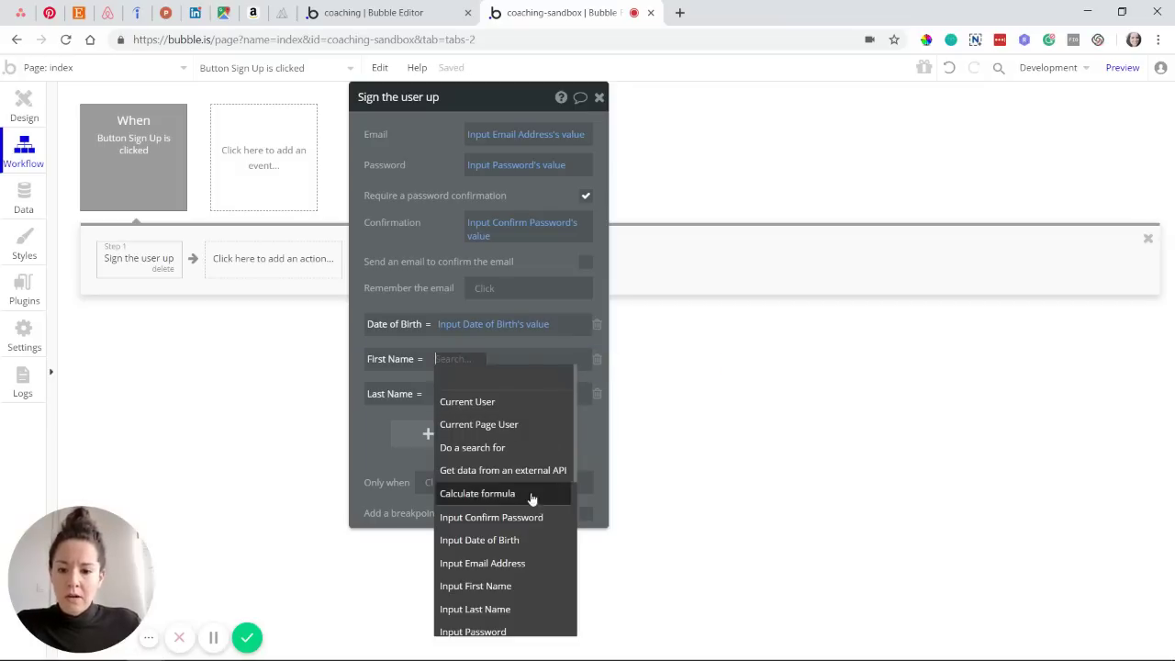
left_click(514, 588)
left_click(558, 398)
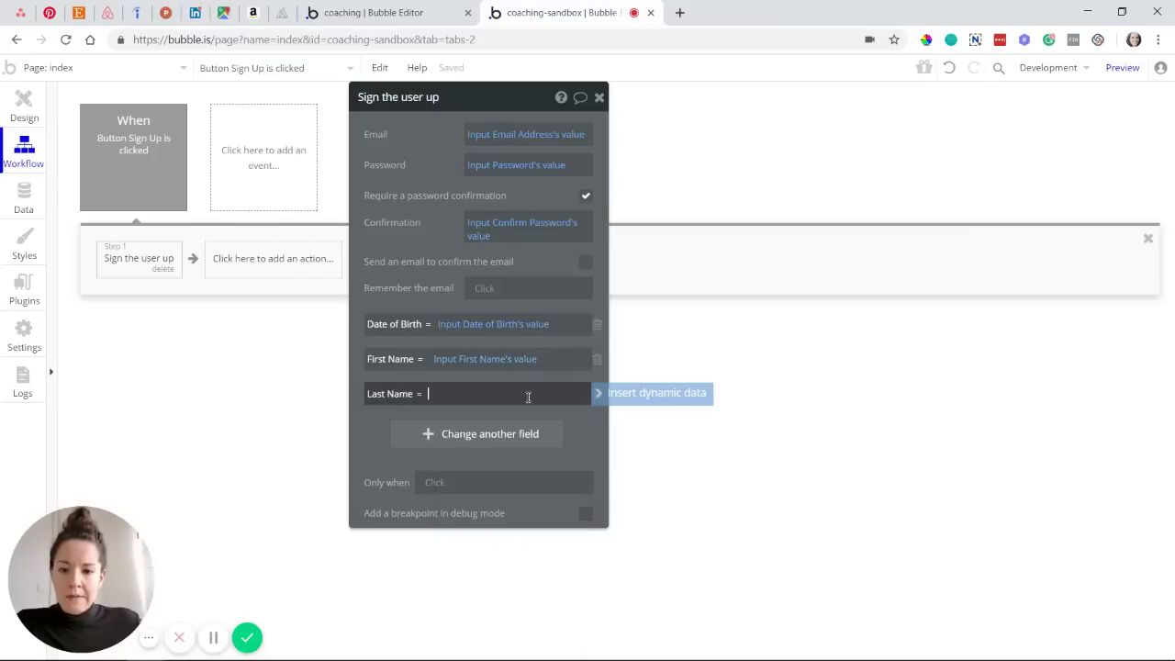
Step: Set Last Name to Input Last Name's value
left_click(633, 396)
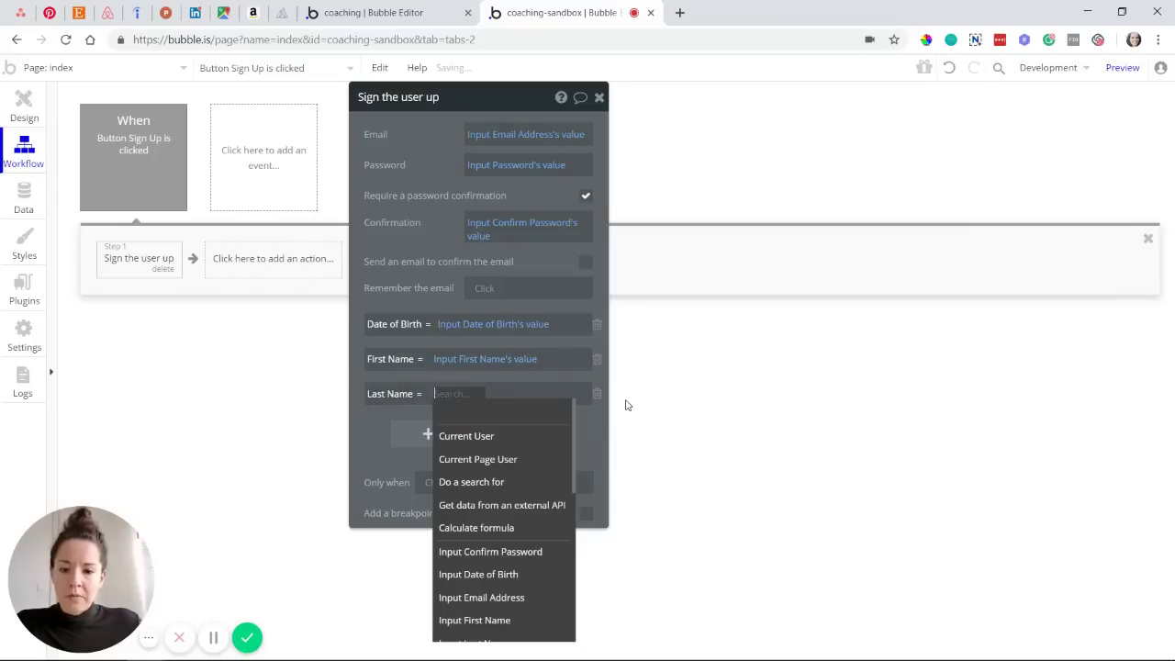
scroll(517, 606, "down", 1)
left_click(525, 569)
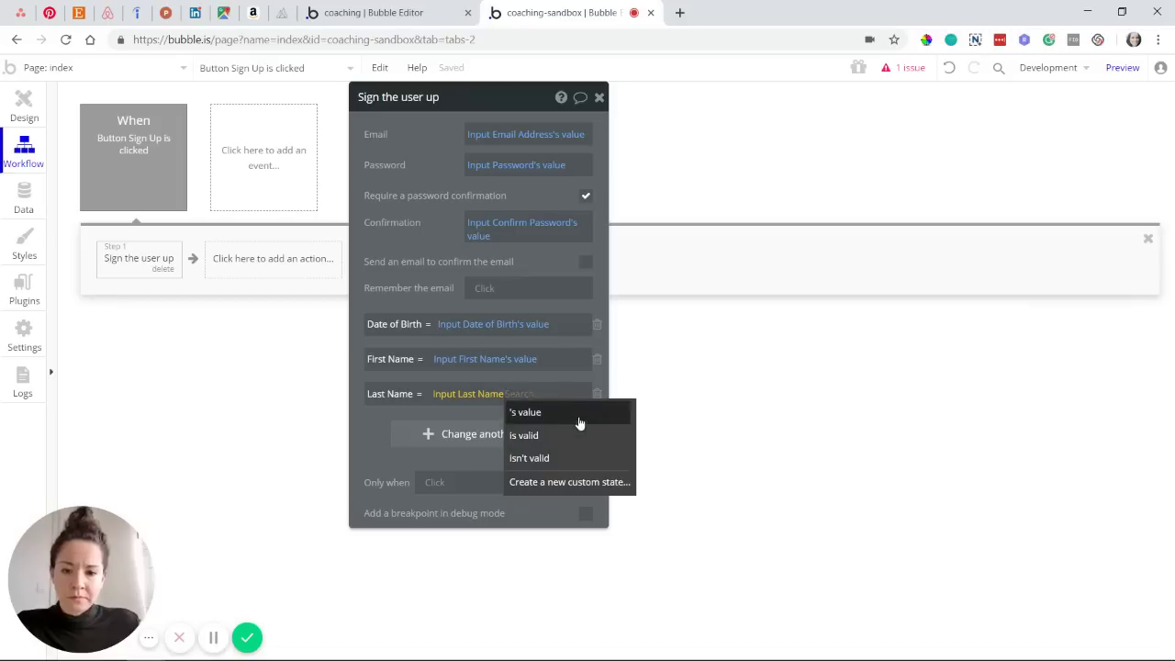
left_click(574, 413)
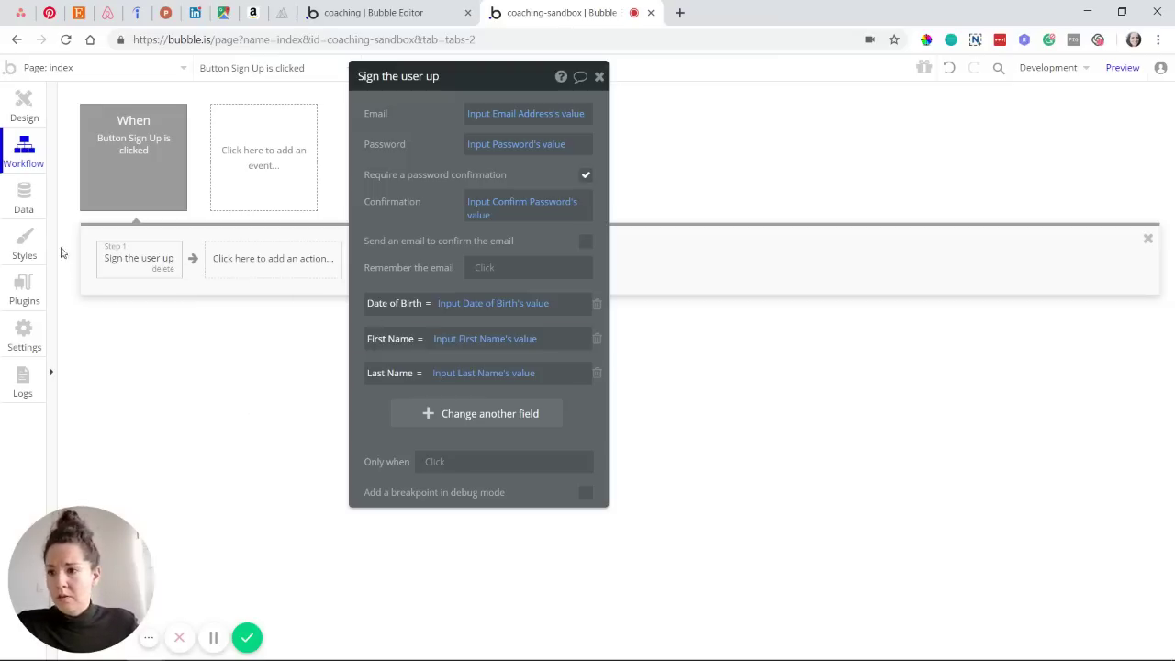
Step: Create a new text field 'Type' on User and add it to the sign-up fields
left_click(404, 418)
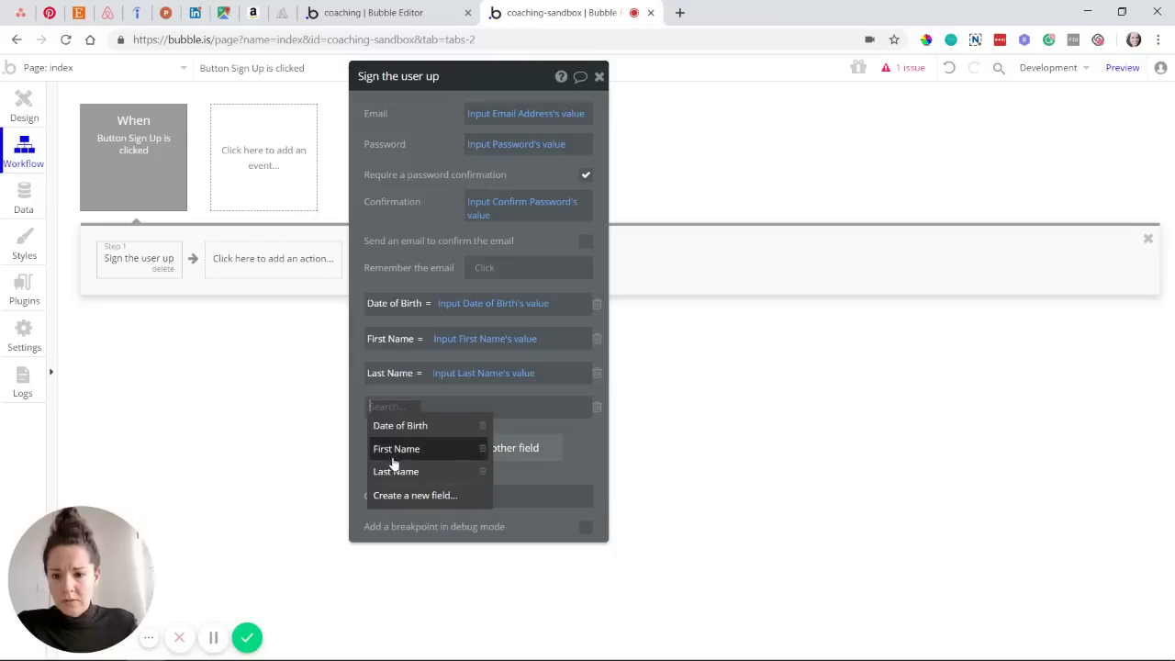
left_click(428, 501)
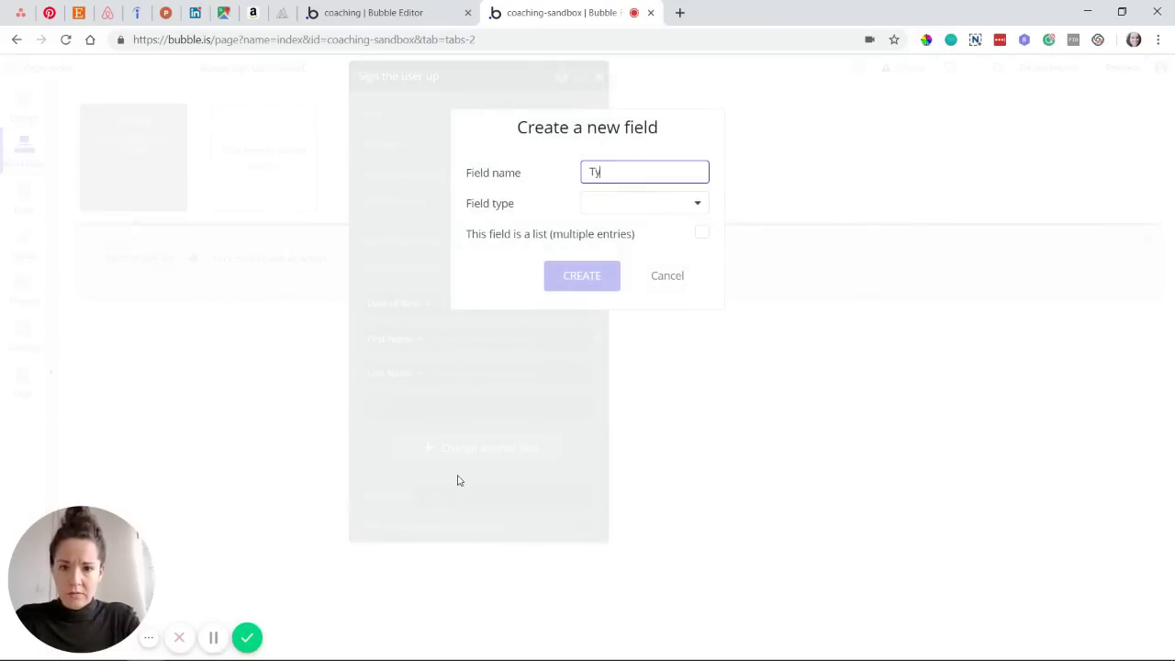
left_click(657, 209)
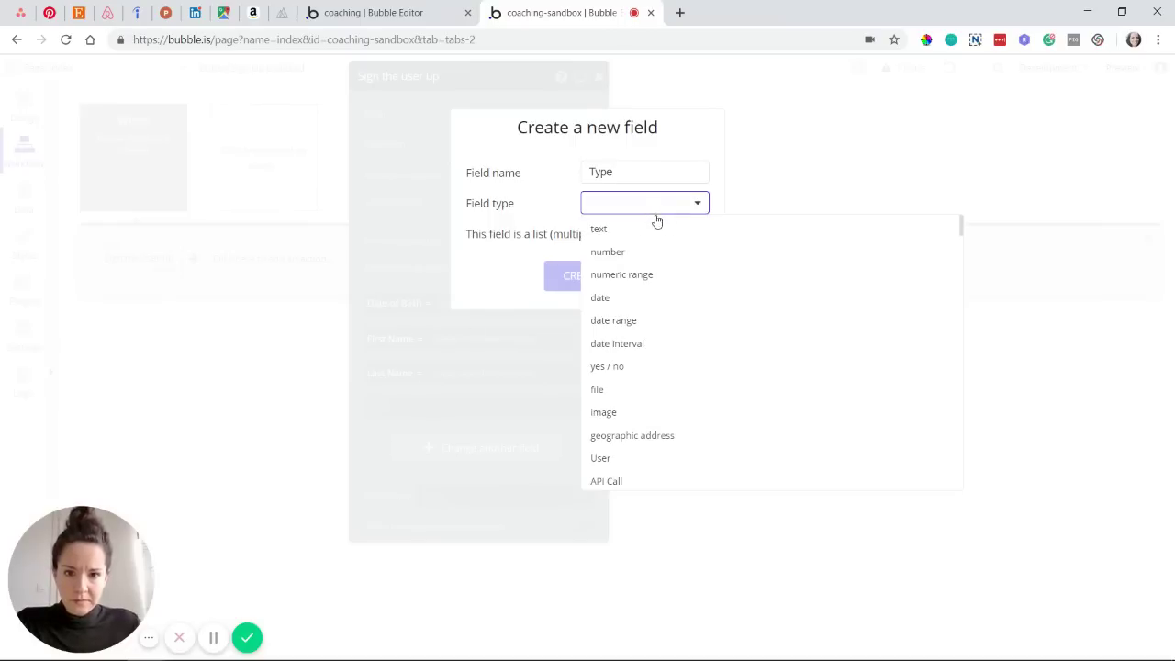
left_click(617, 229)
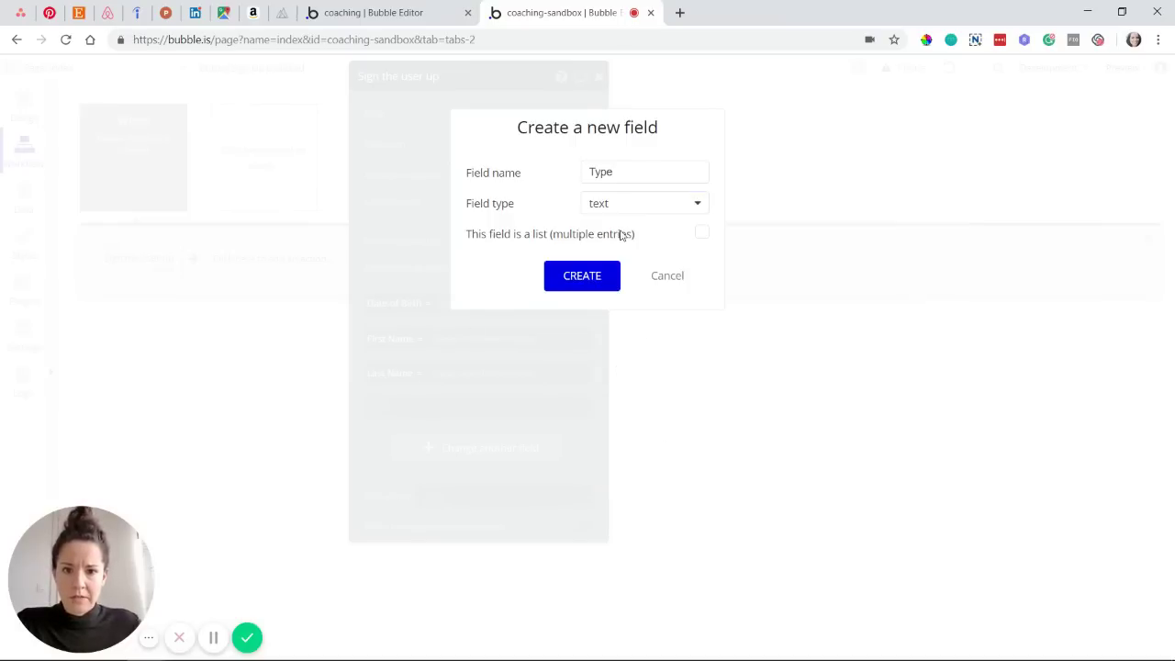
left_click(602, 281)
left_click(466, 406)
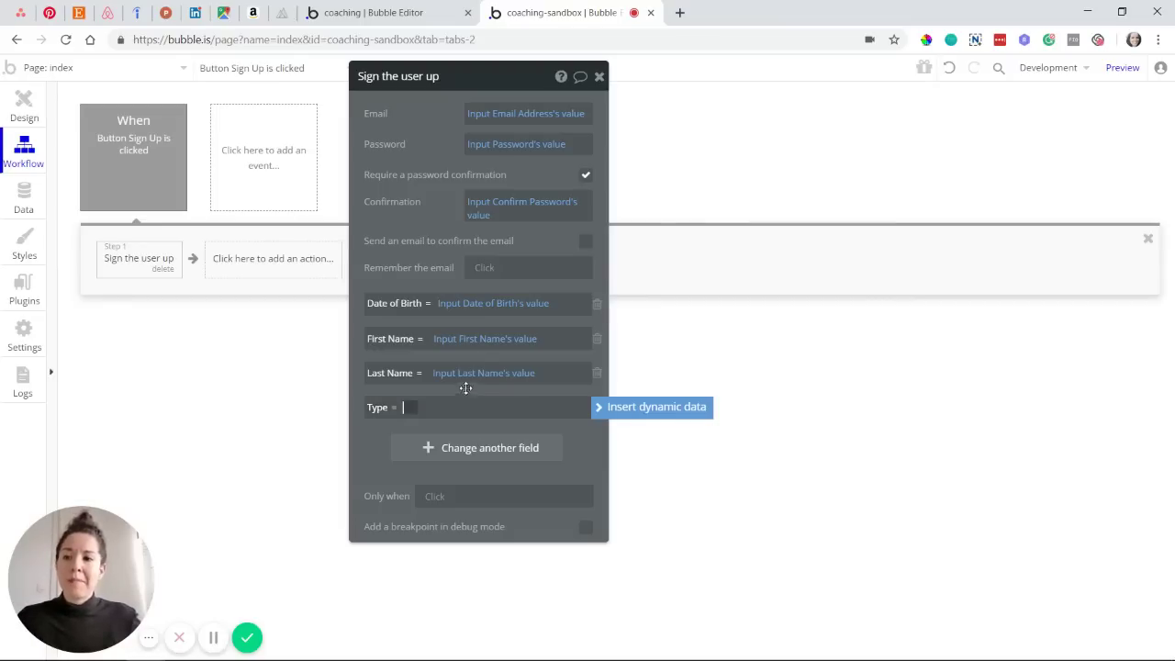
left_click(23, 204)
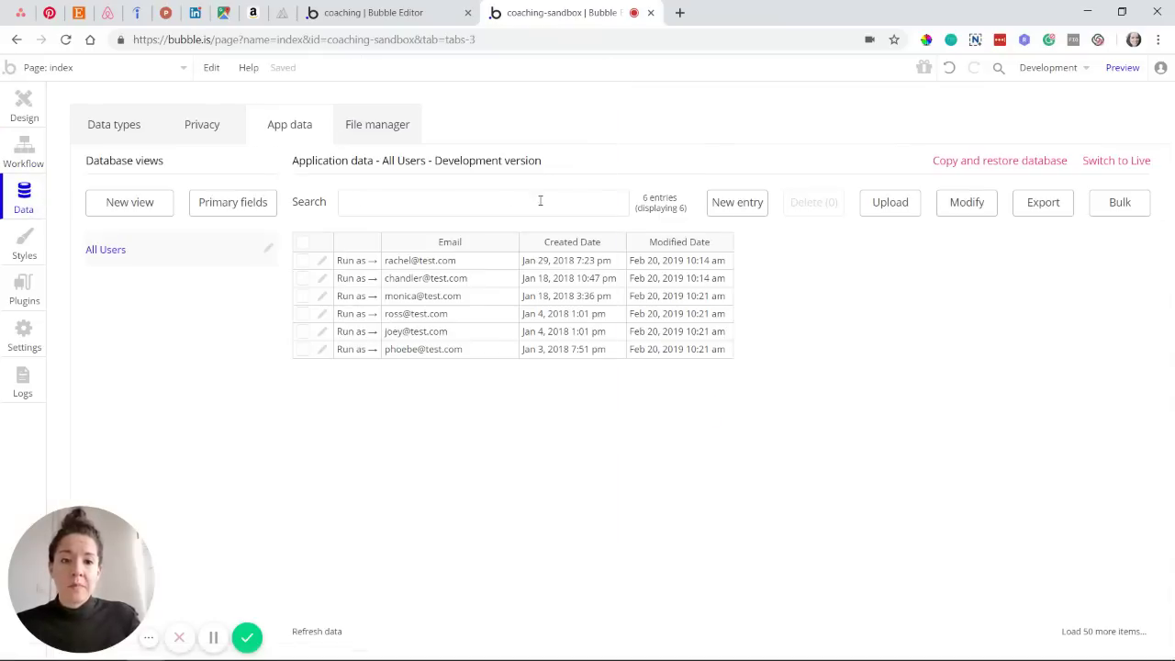
left_click(719, 207)
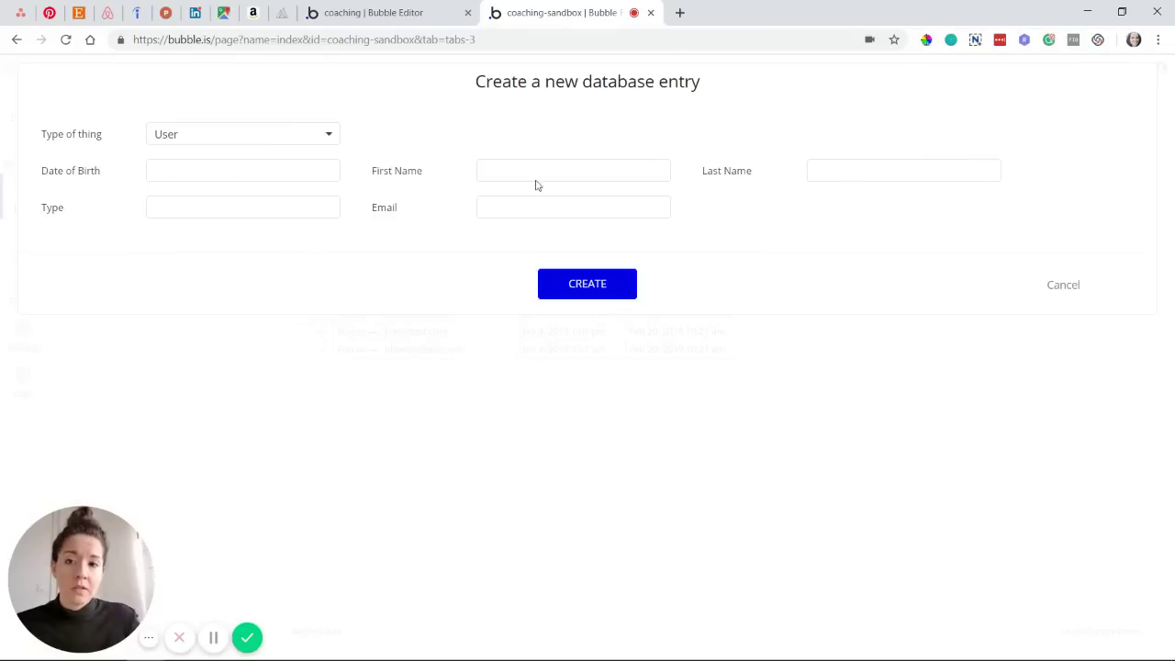
left_click(1042, 290)
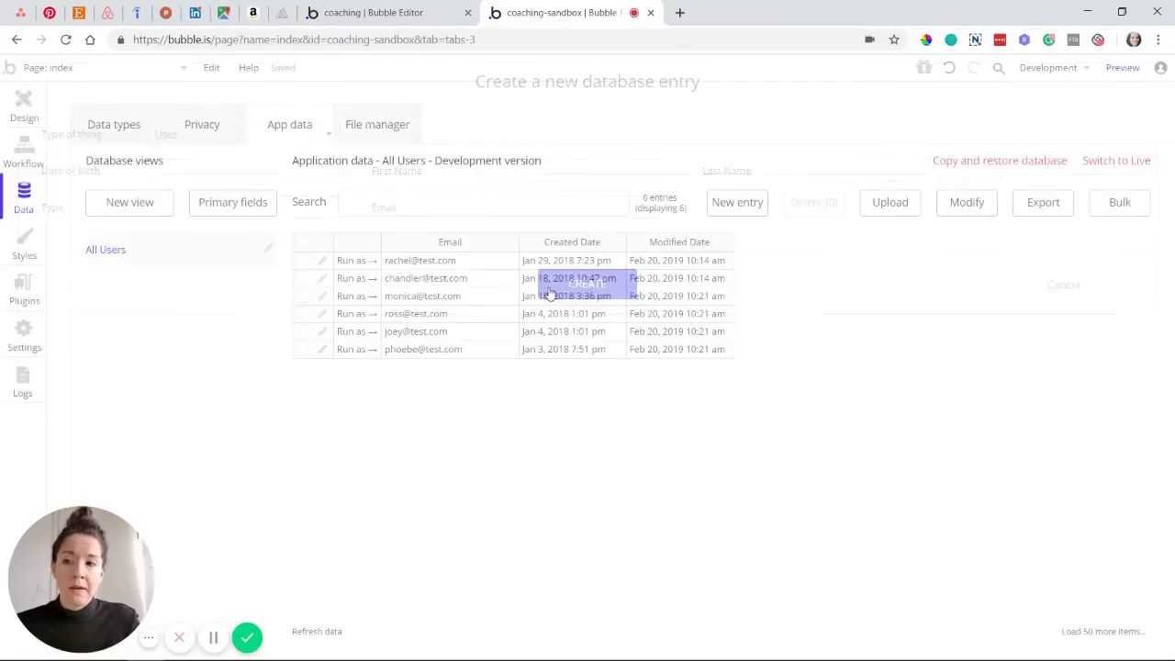
left_click(33, 156)
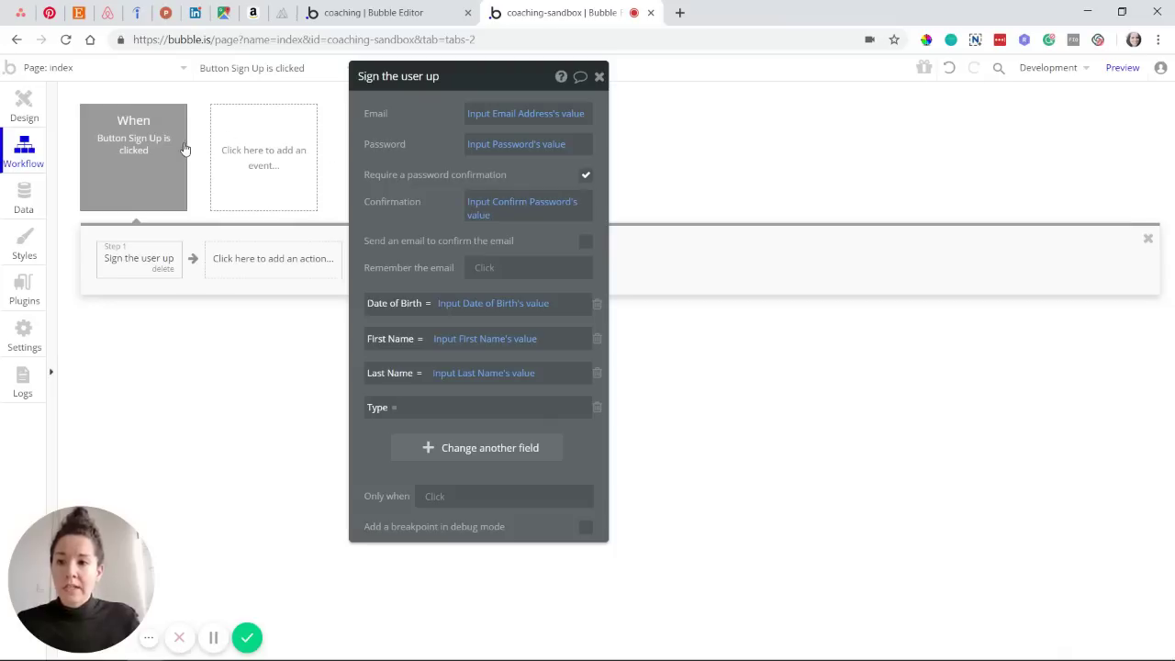
Step: Set the sign-up action's Type field to 'Customer'
mouse_move(182, 147)
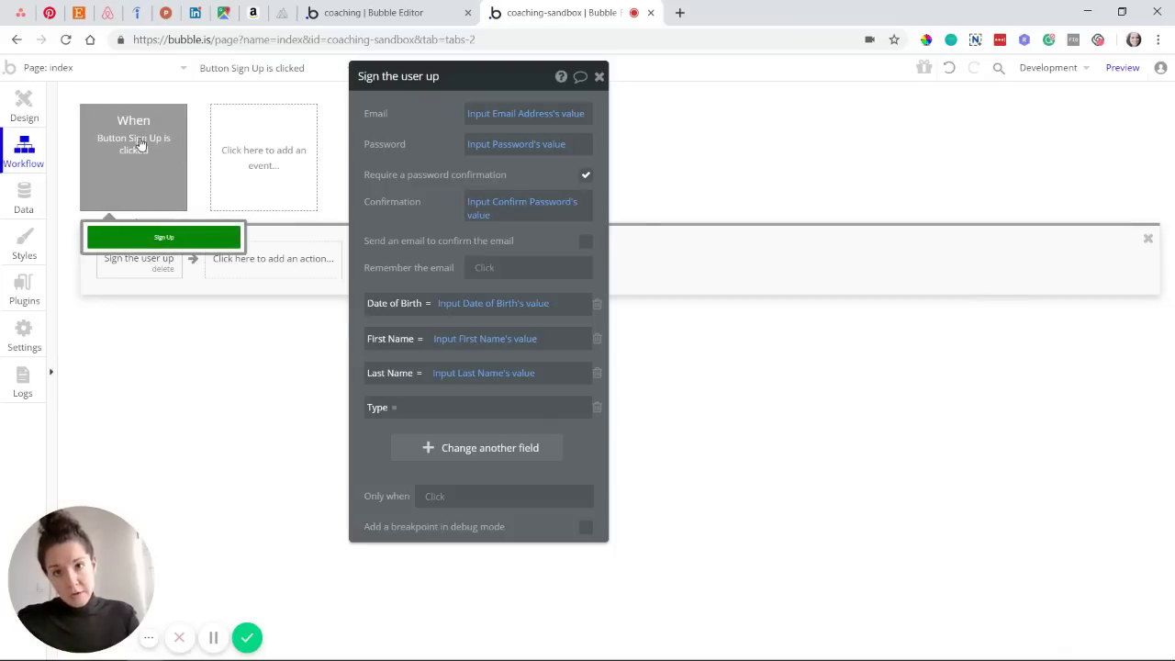
left_click(438, 408)
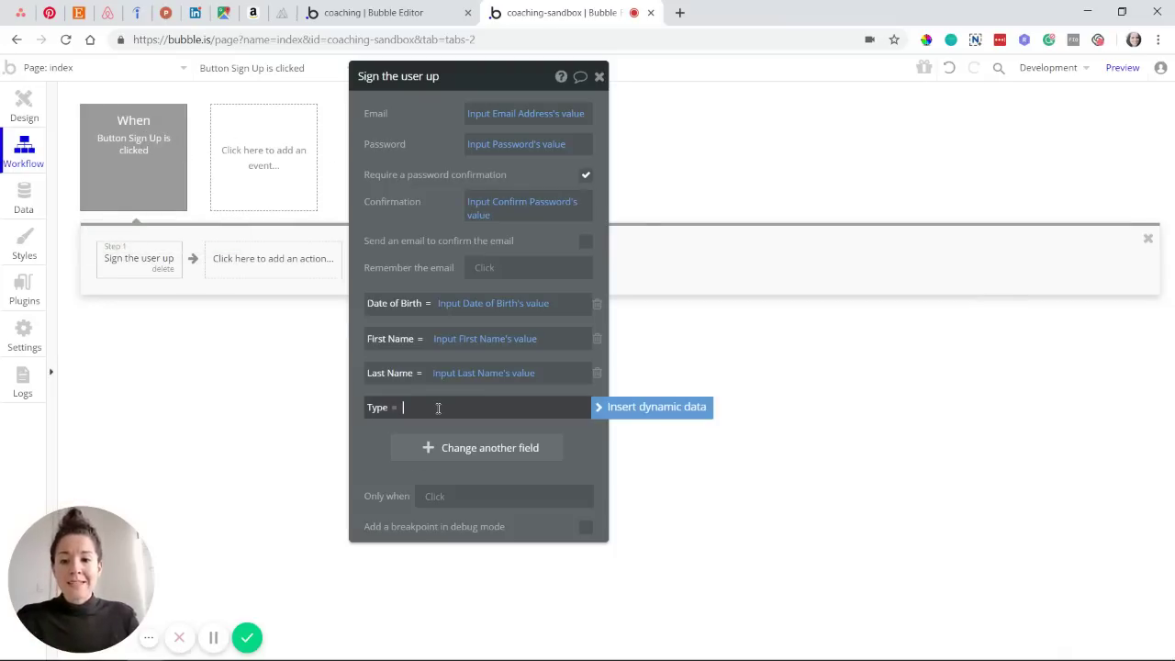
type("Customer")
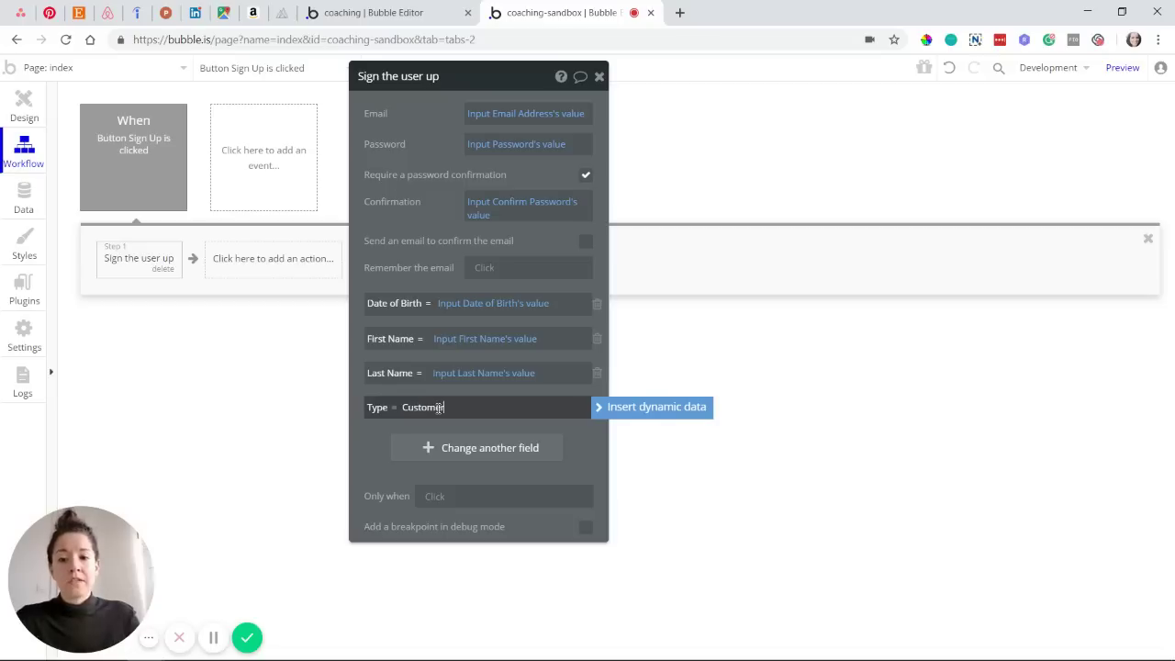
key("Return")
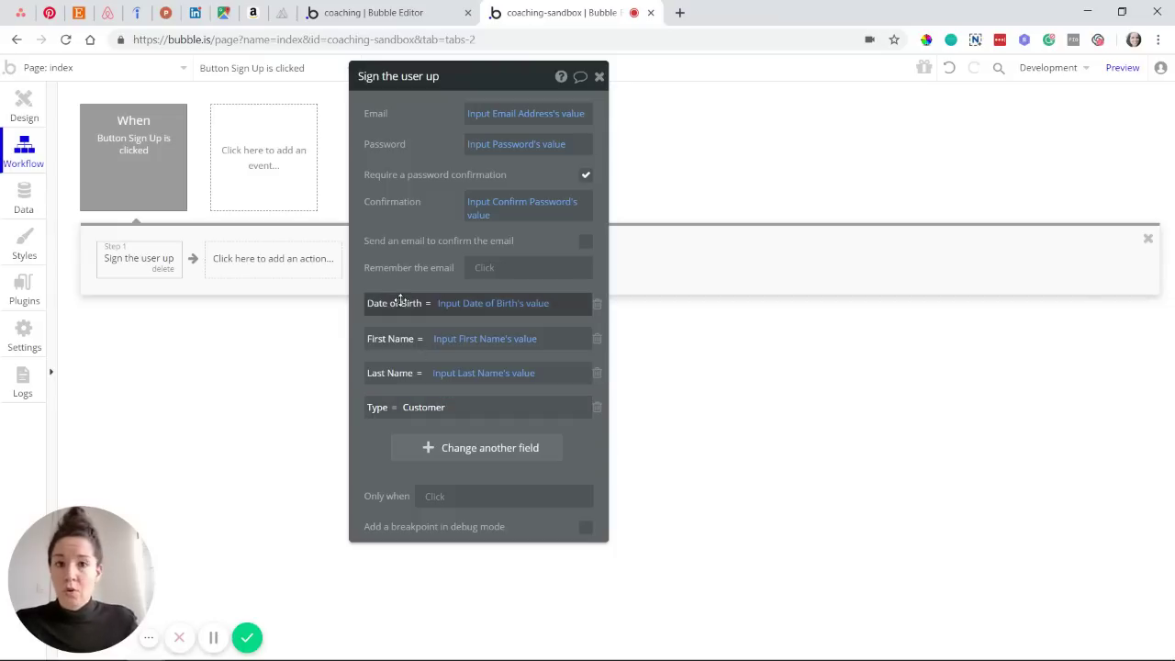
Step: Check the Last Name expression, then launch the app preview
left_click(475, 378)
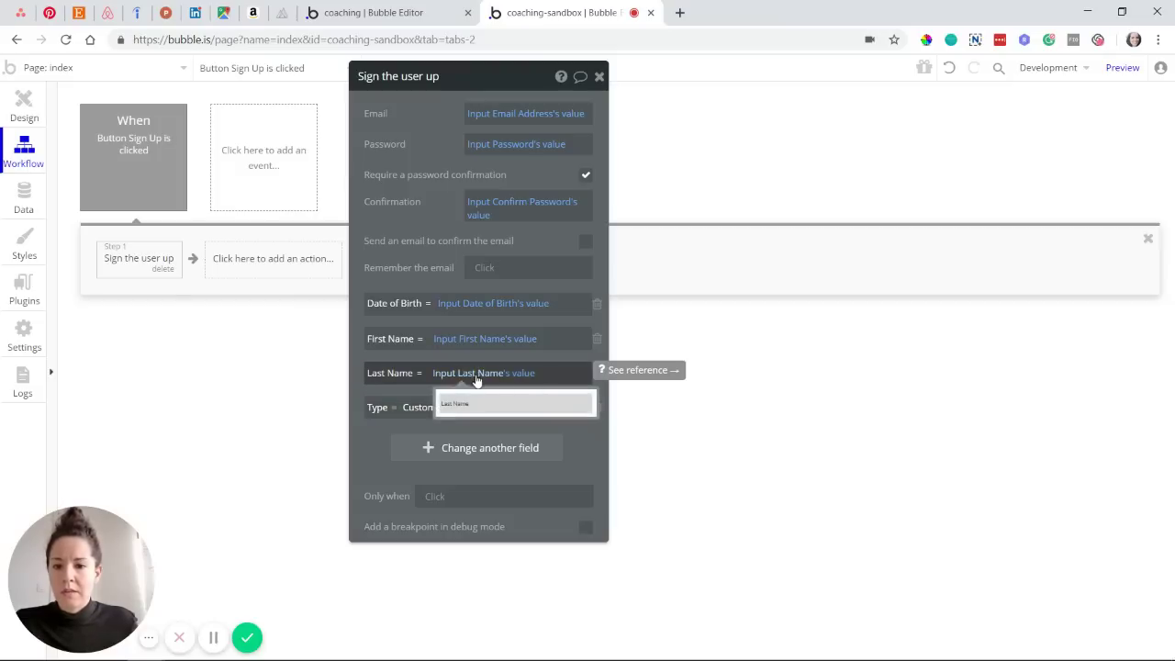
left_click(478, 403)
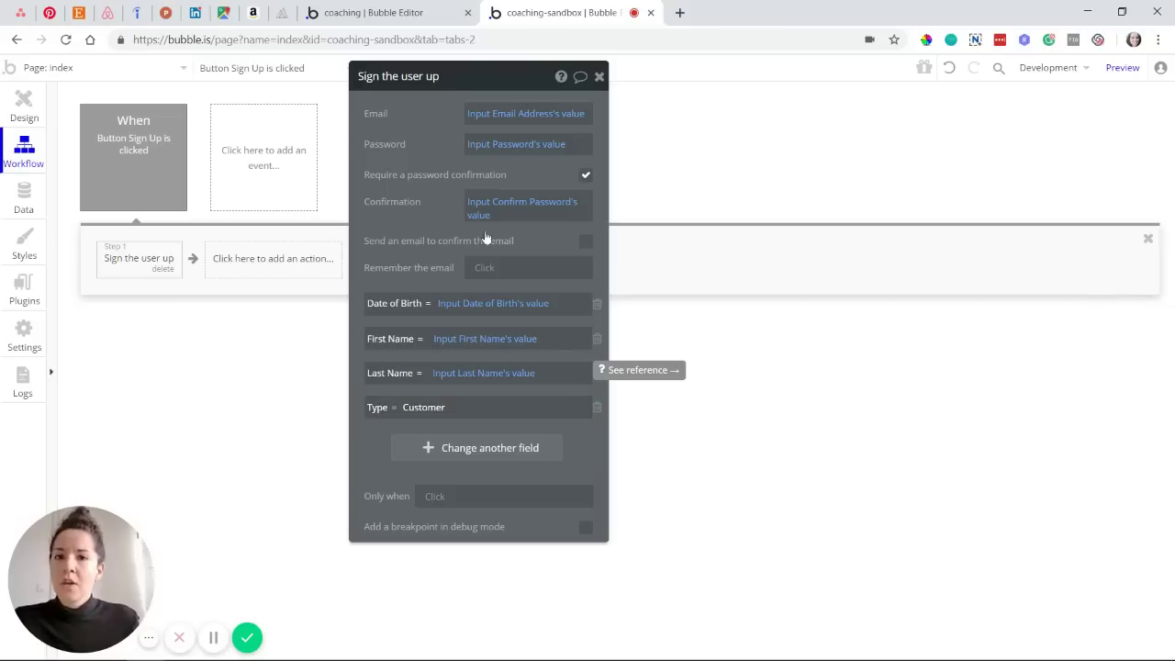
left_click(1123, 69)
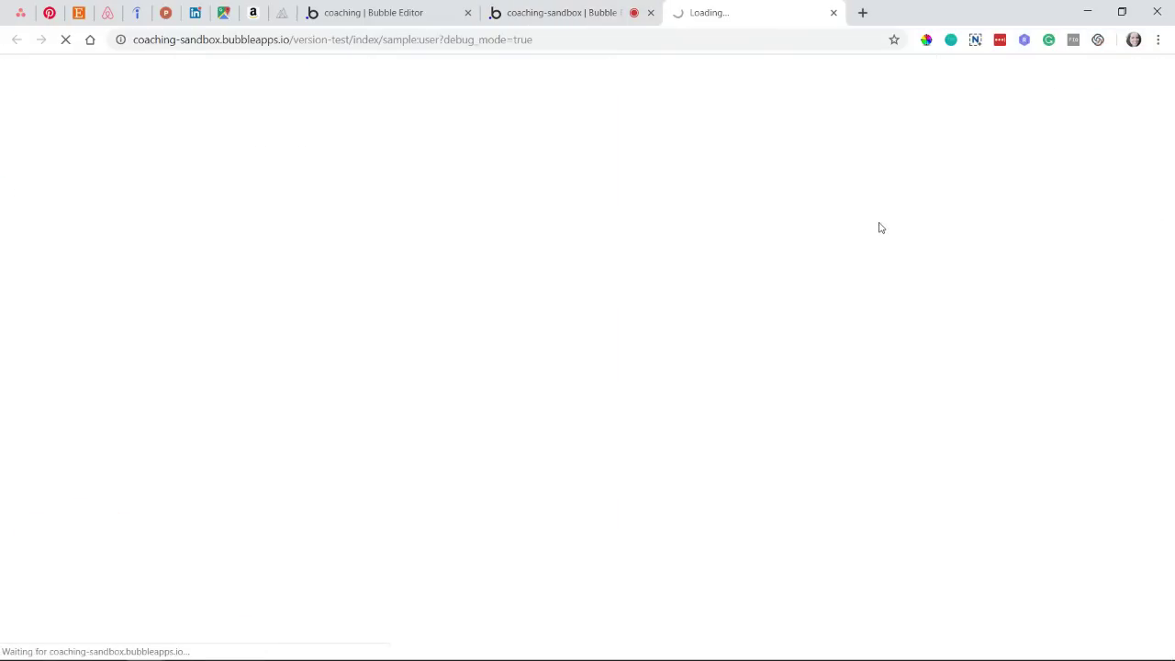
Step: Review the sign-up page layout in Design, then return to the preview tab
left_click(613, 12)
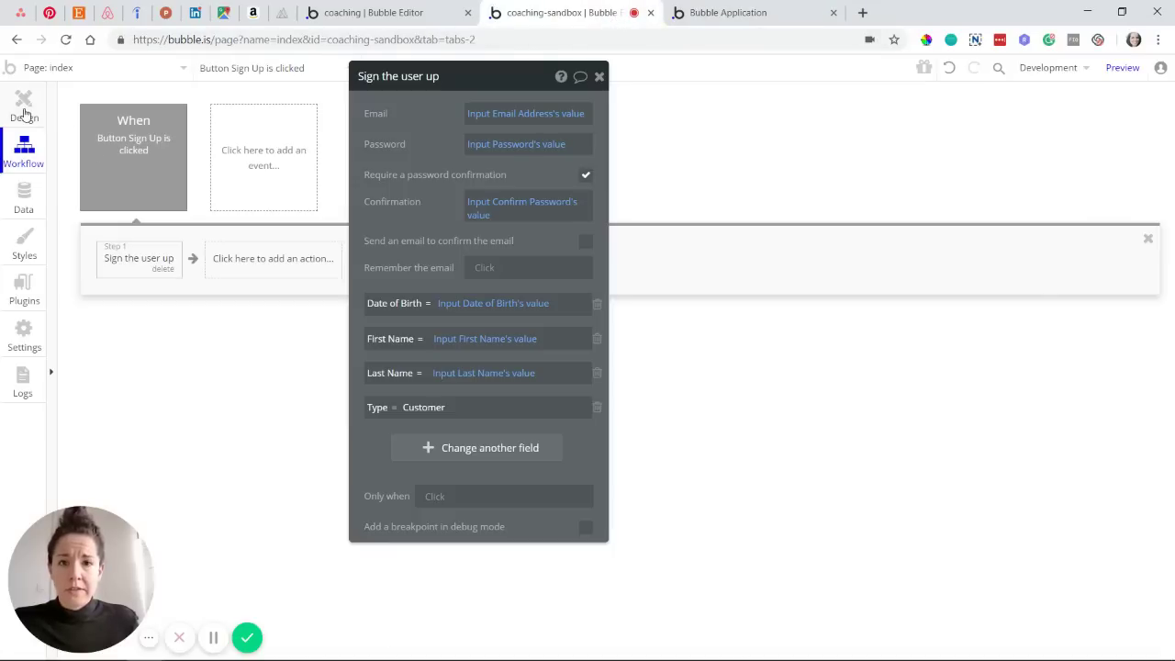
left_click(24, 109)
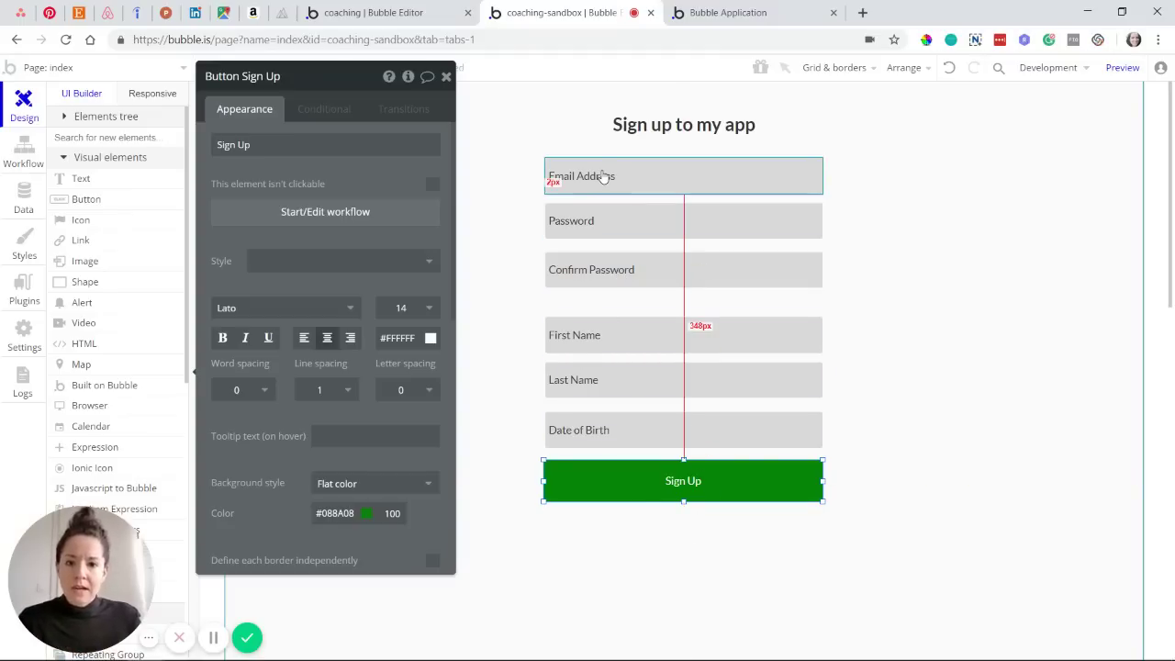
left_click(725, 12)
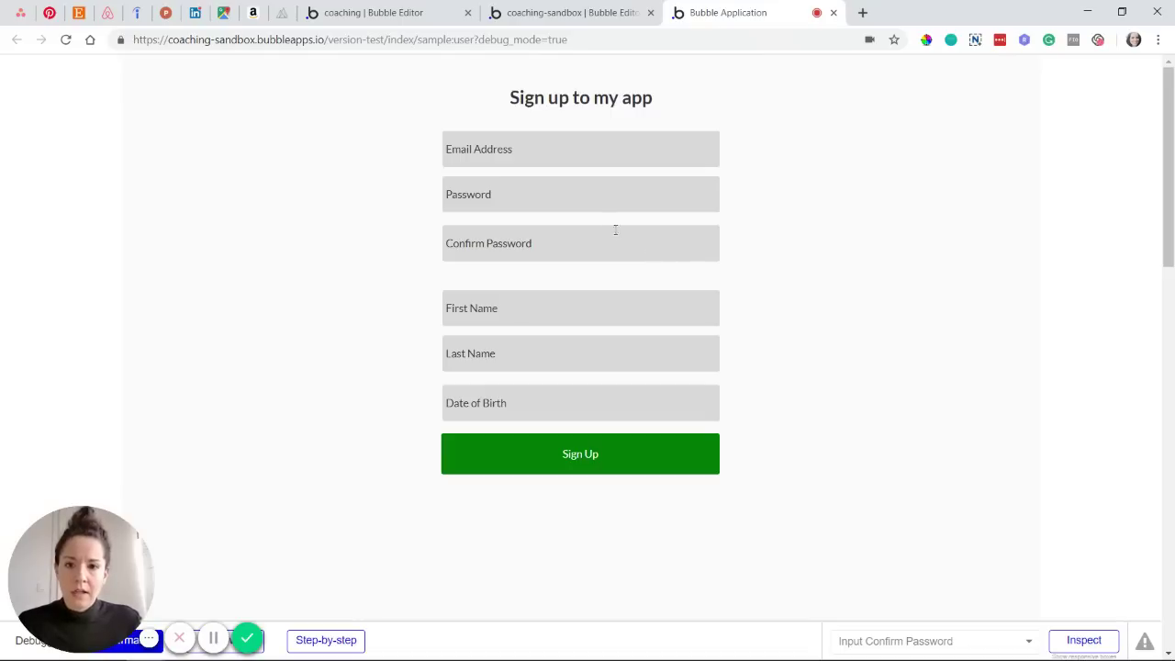
Step: Fill the sign-up form with a test email, passwords, last name and date of birth
left_click(557, 143)
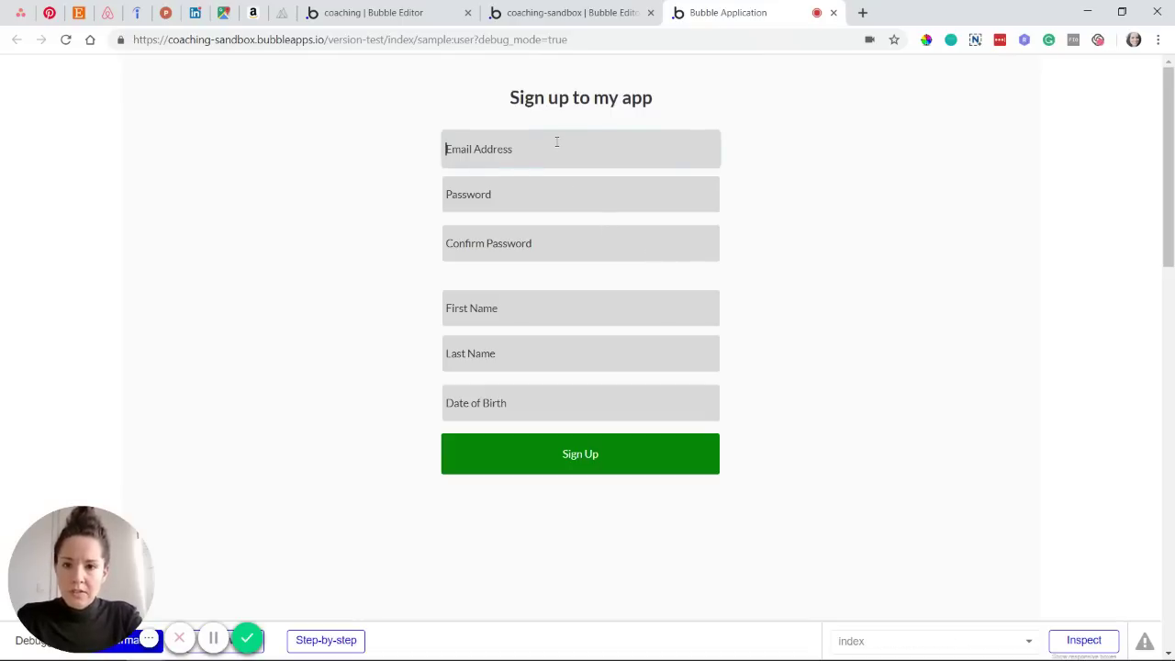
type("gaby@tes")
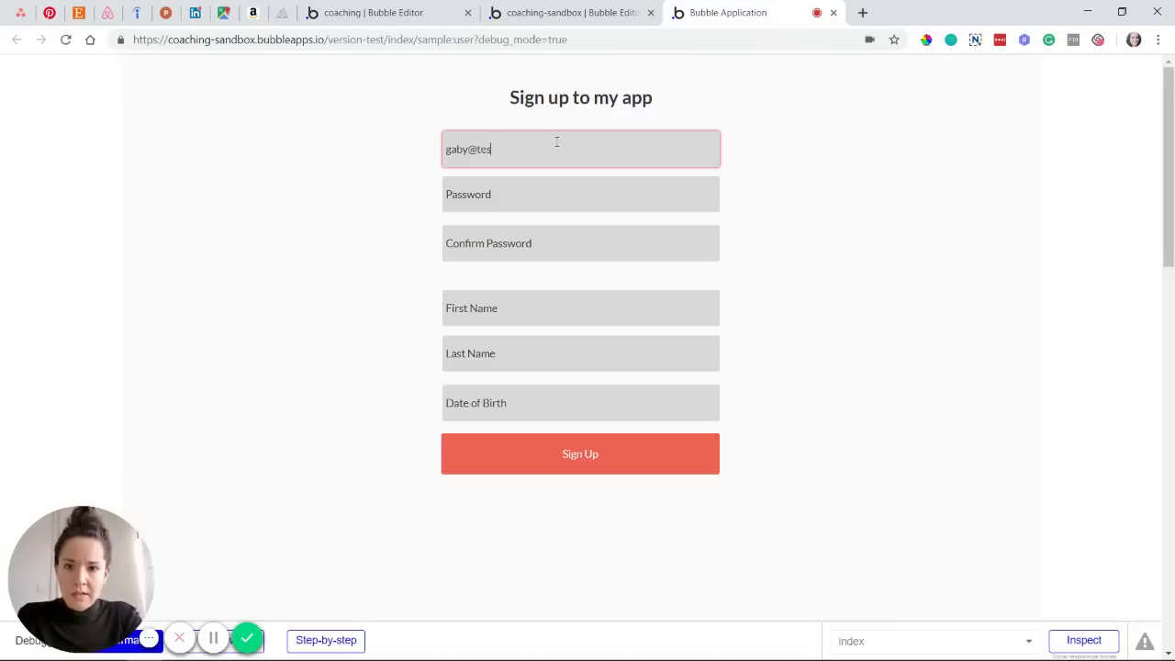
type("t.com")
key("Tab")
type("1")
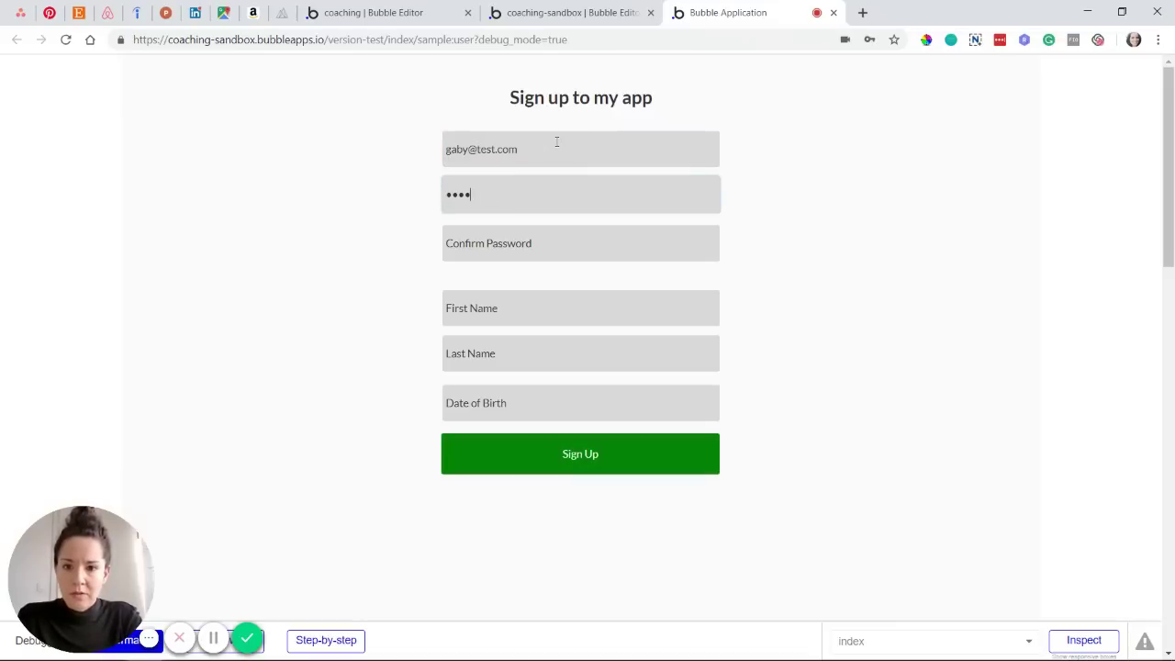
key("Tab")
type("1234")
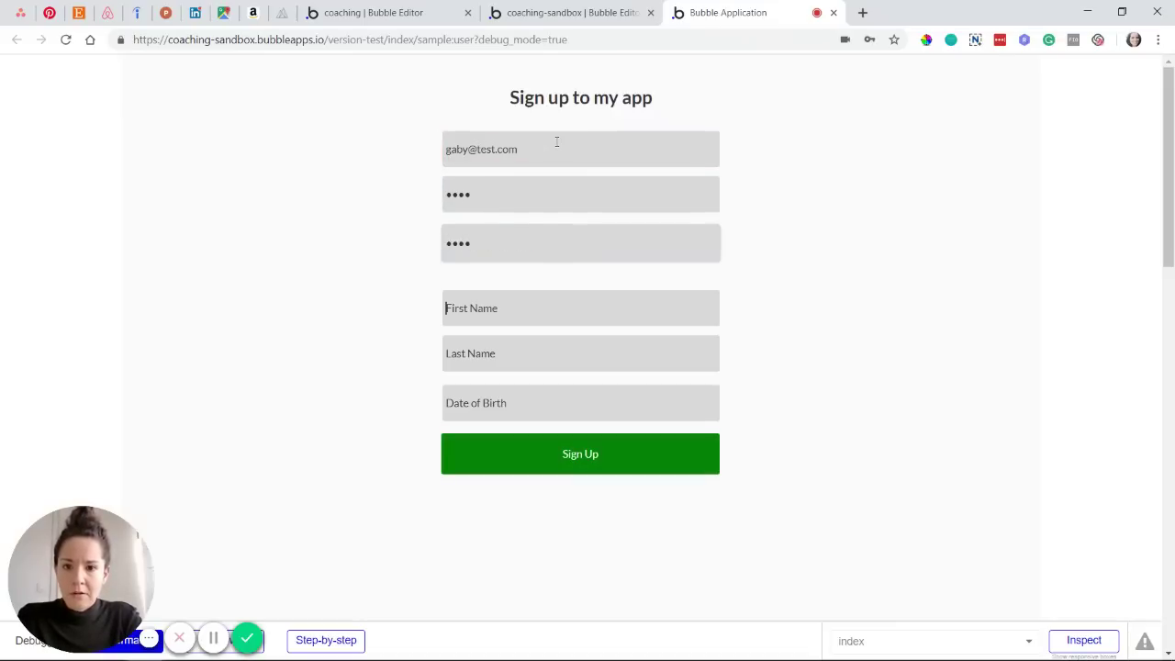
key("Tab")
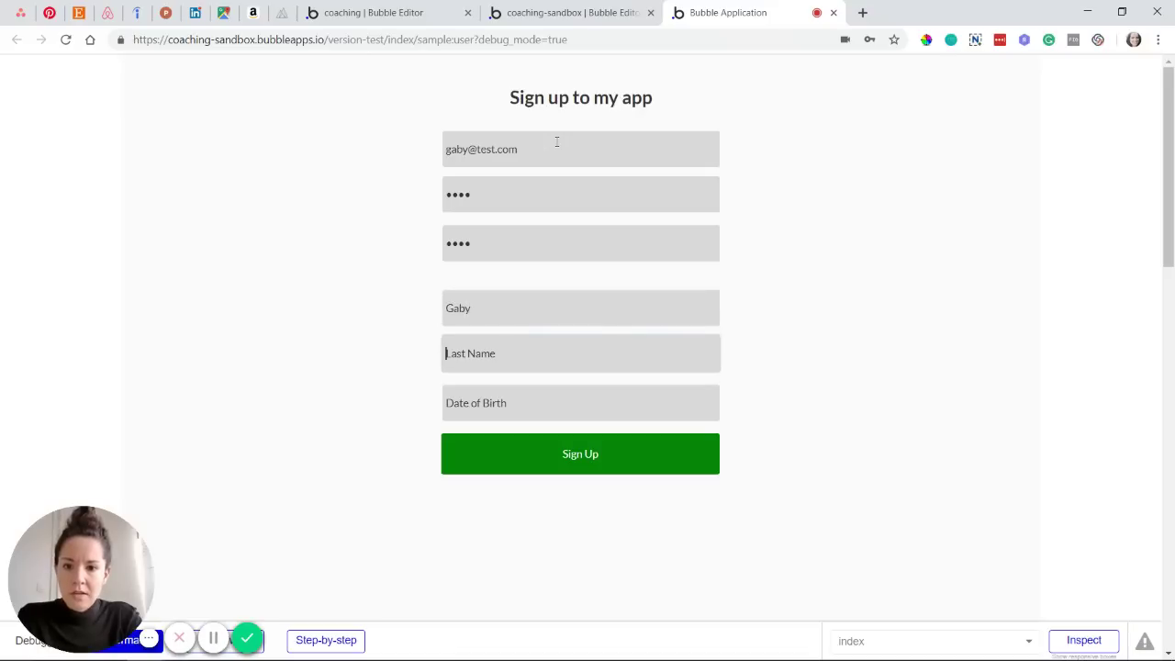
key("Tab")
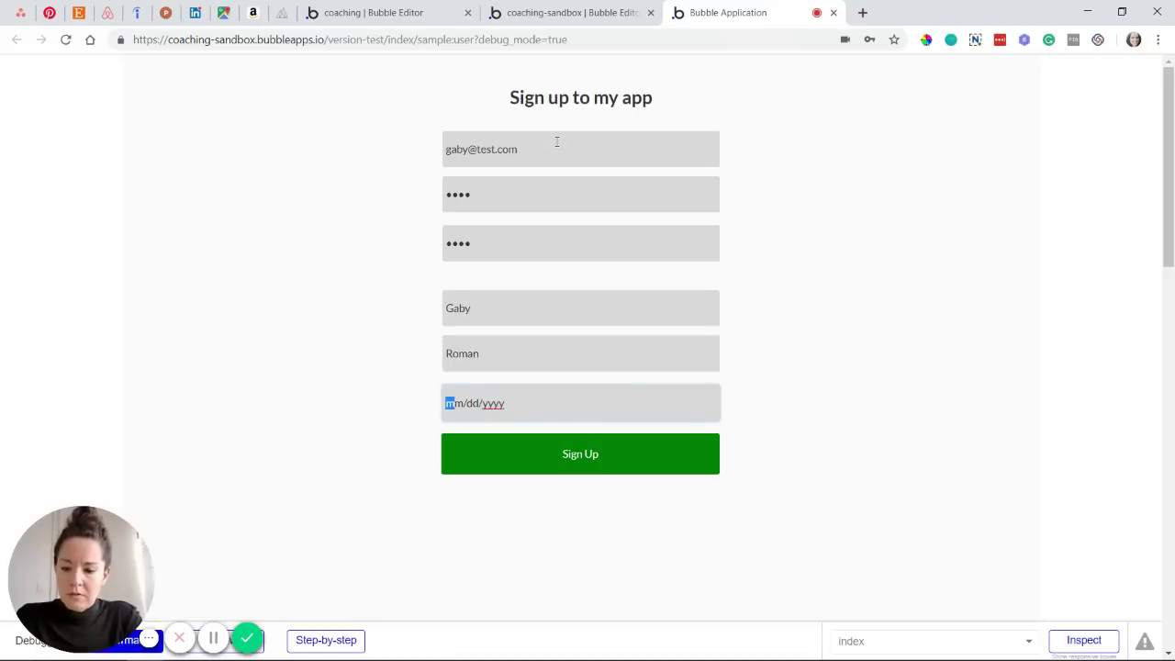
type("01/01/")
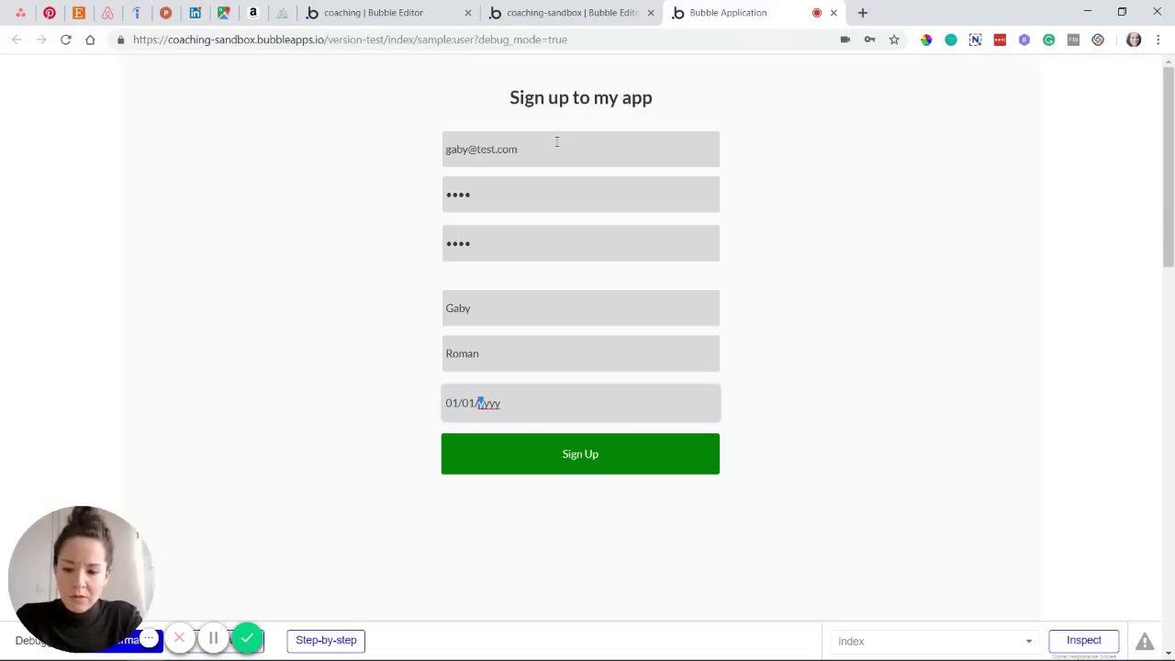
type("2000")
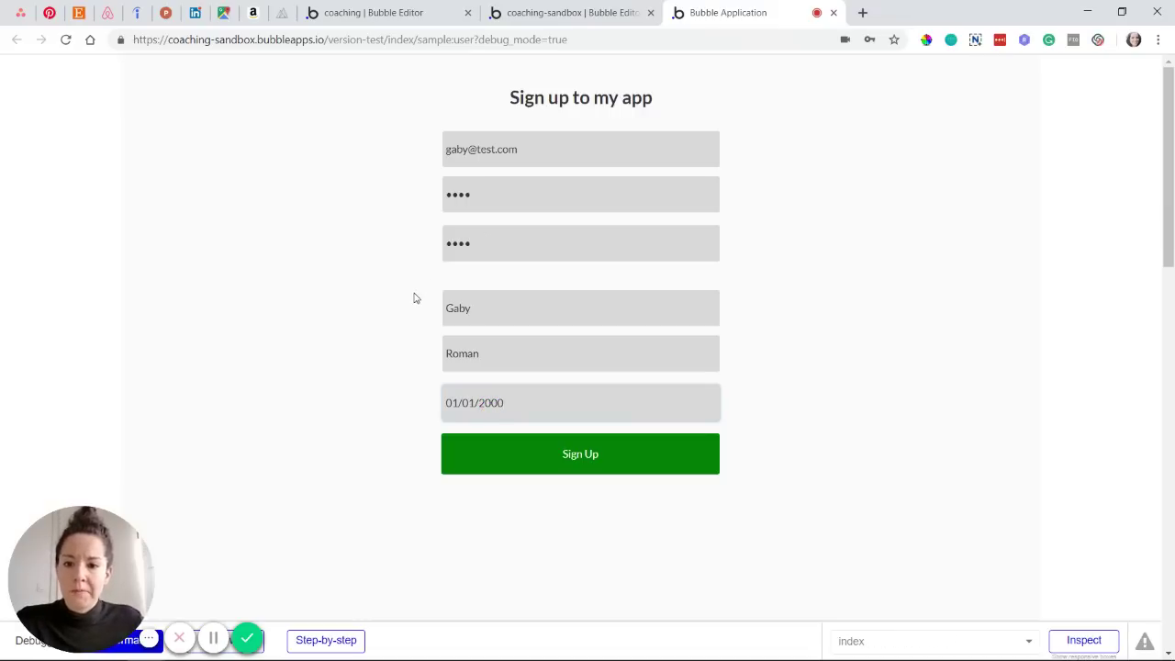
left_click(413, 298)
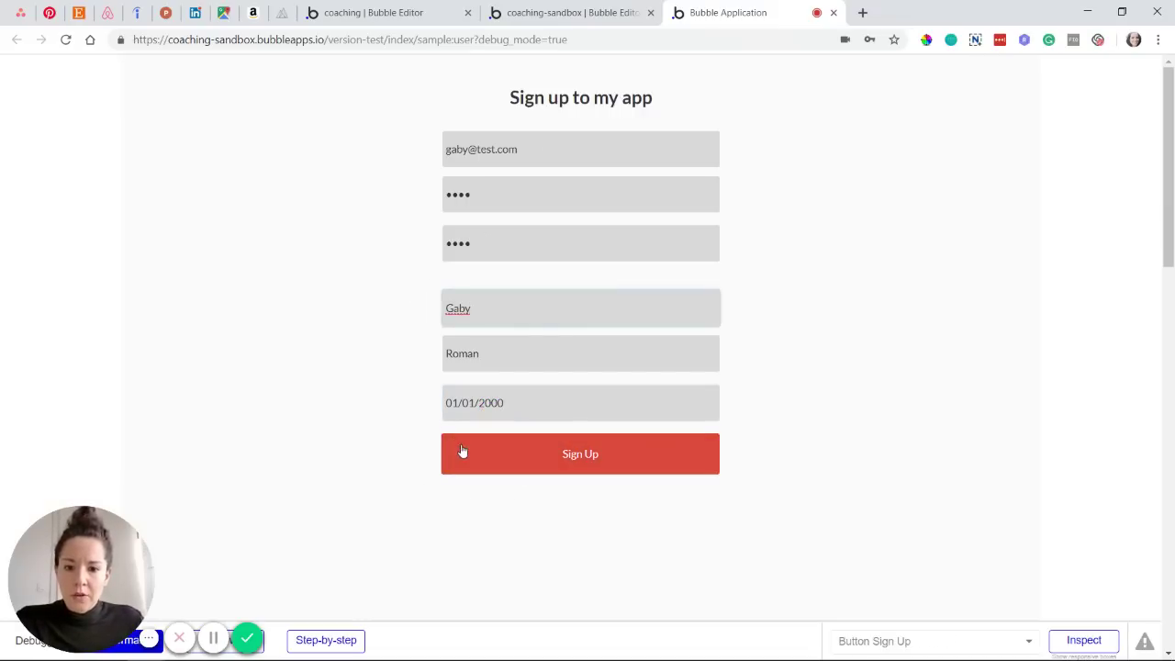
Step: Submit the form and dismiss the 'This password is not valid' alert
left_click(543, 464)
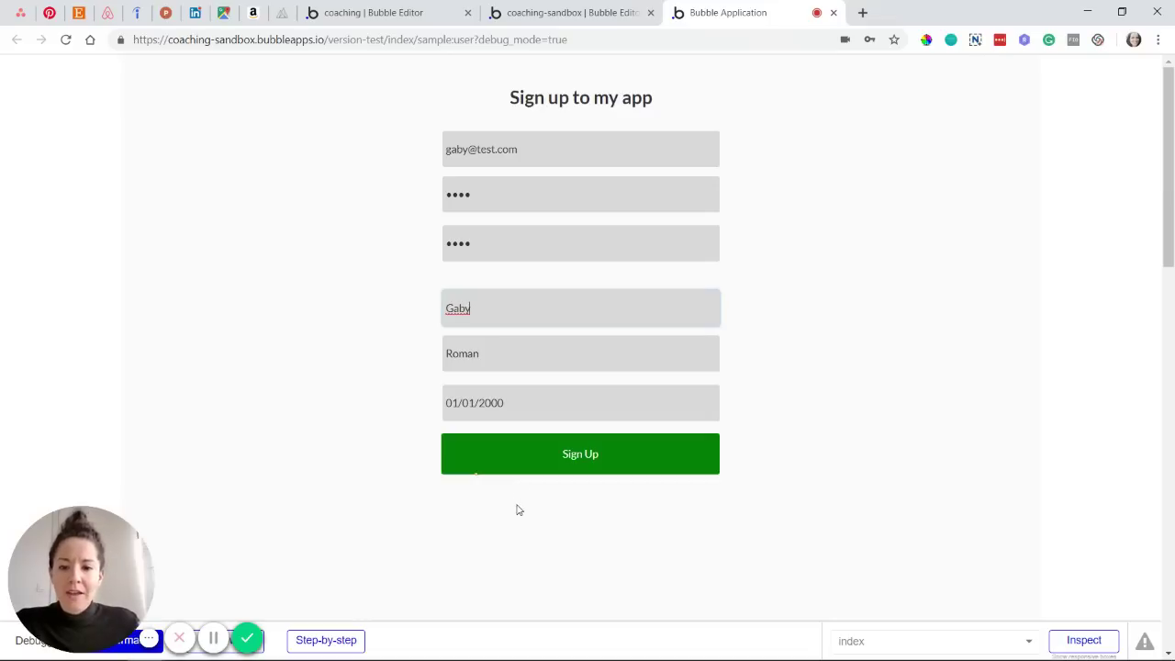
left_click(517, 469)
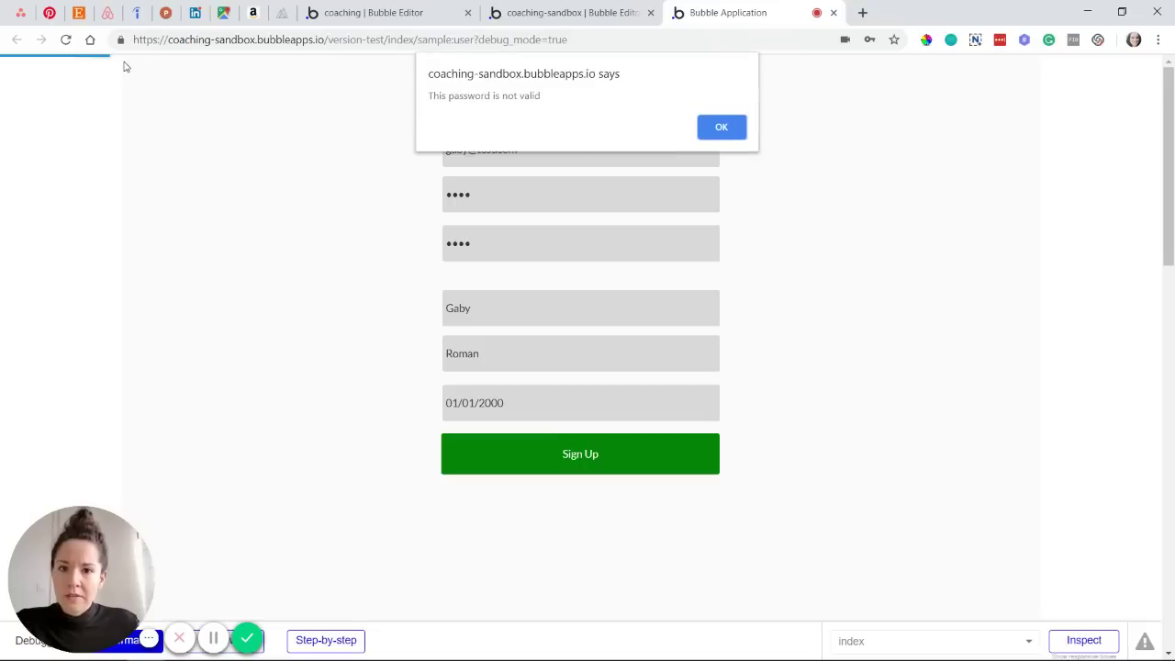
left_click(720, 127)
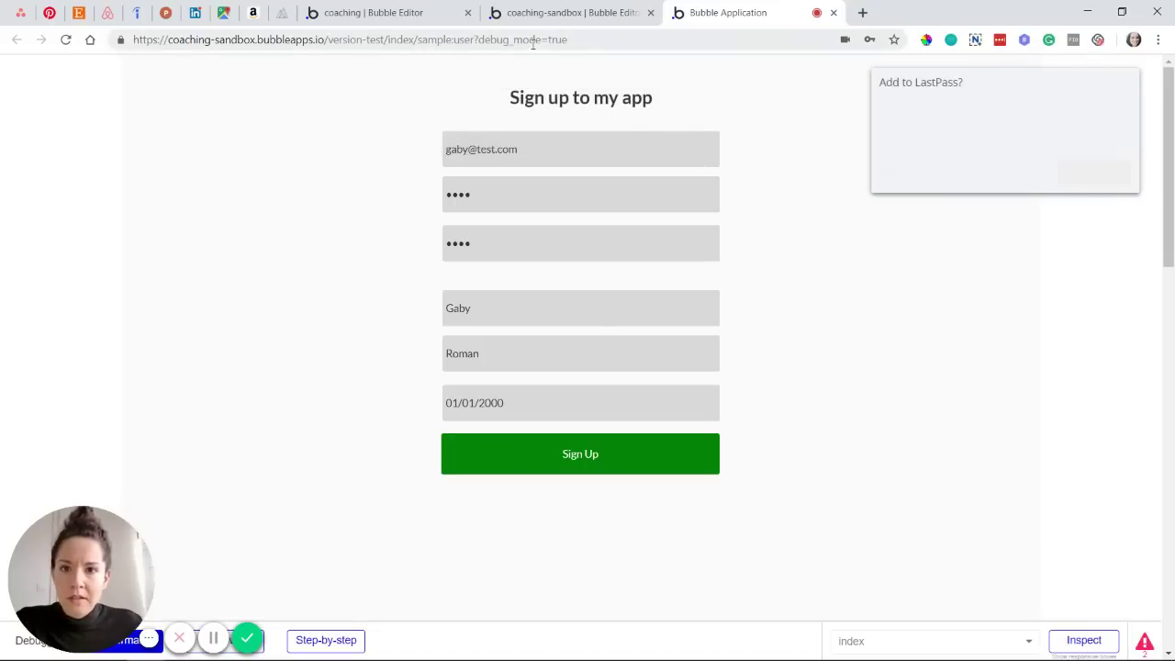
Step: Re-enter both passwords, resubmit the form, and switch back to the editor
left_click(538, 200)
left_click_drag(538, 199, 412, 193)
type("test")
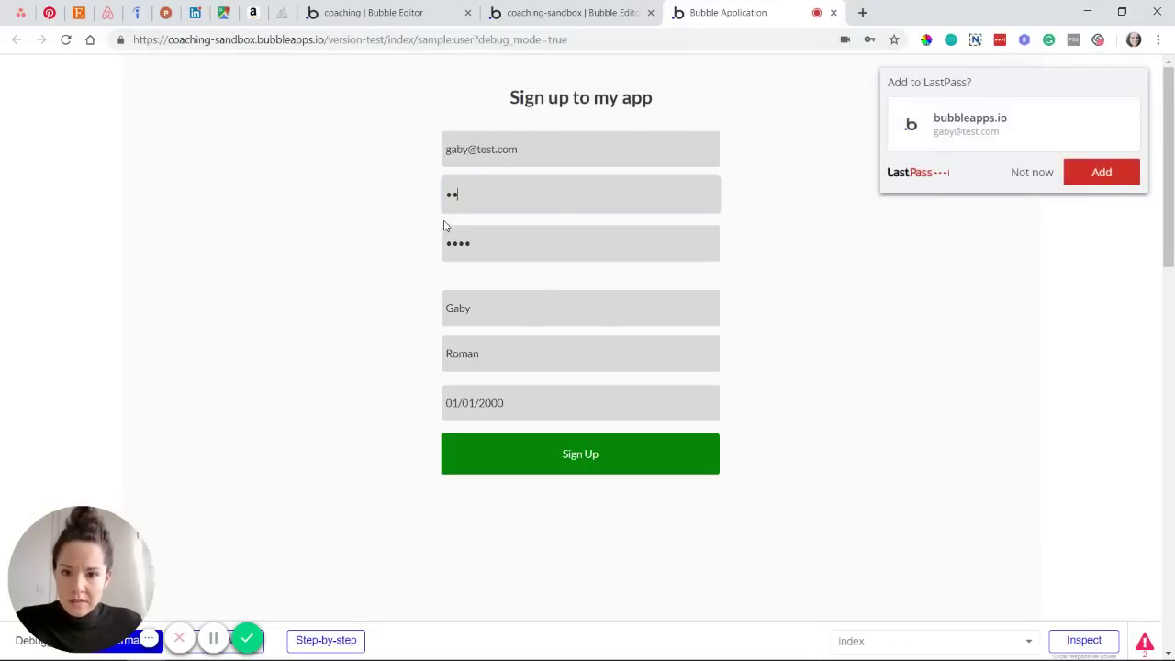
left_click_drag(498, 249, 412, 245)
type("test")
key("Tab")
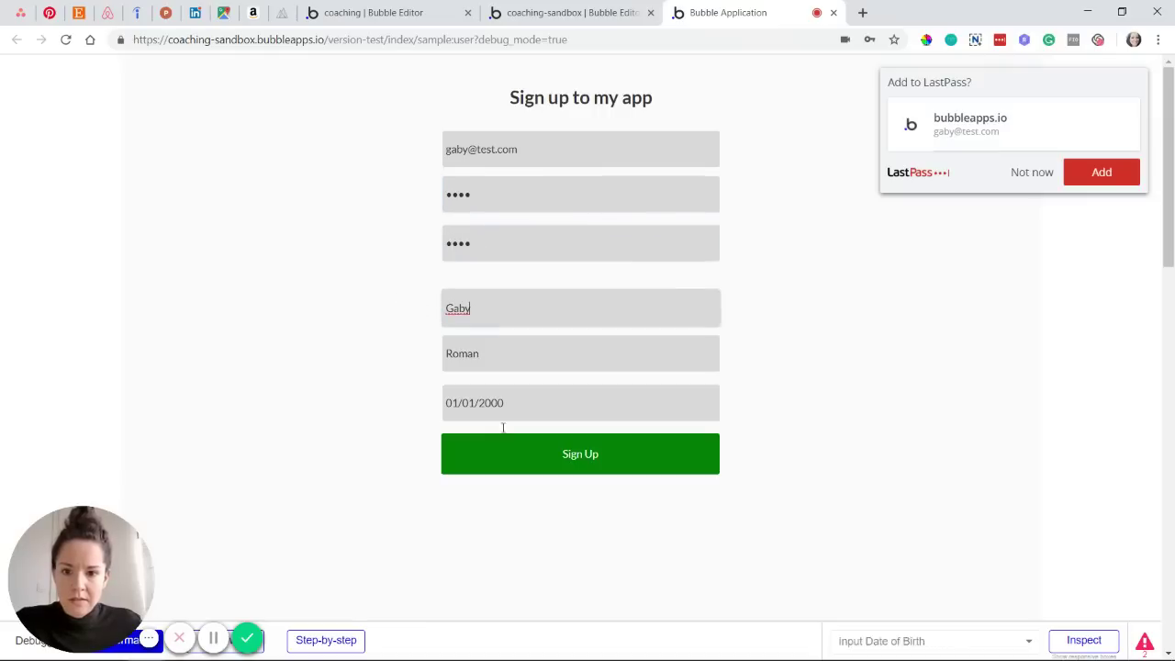
left_click(516, 470)
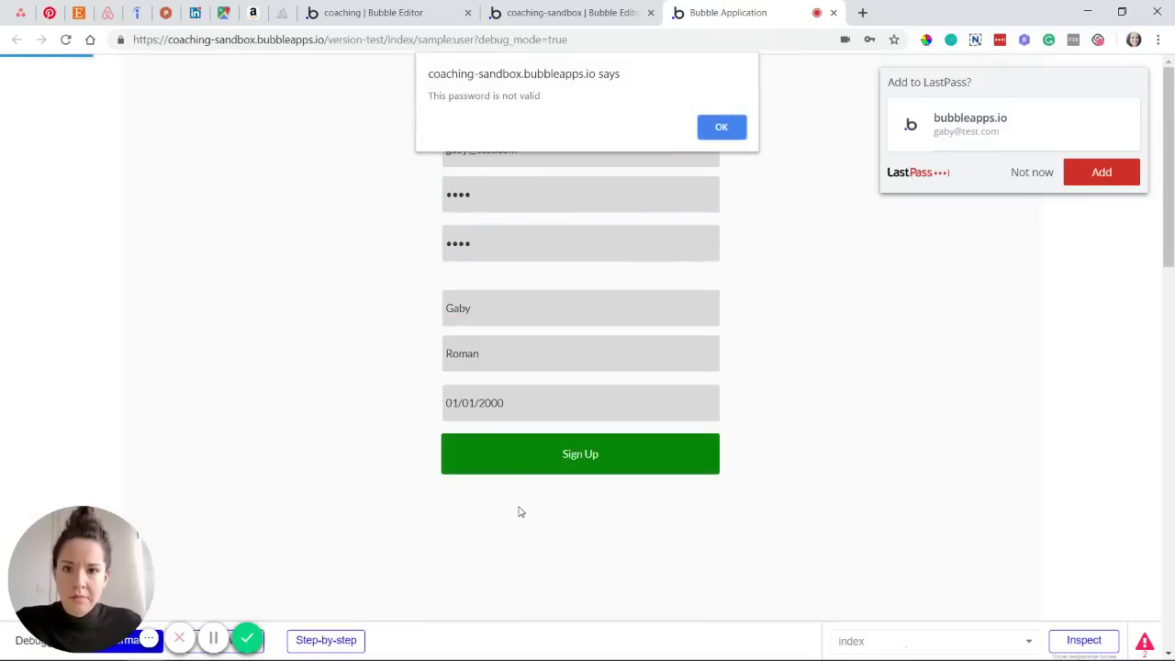
left_click(569, 13)
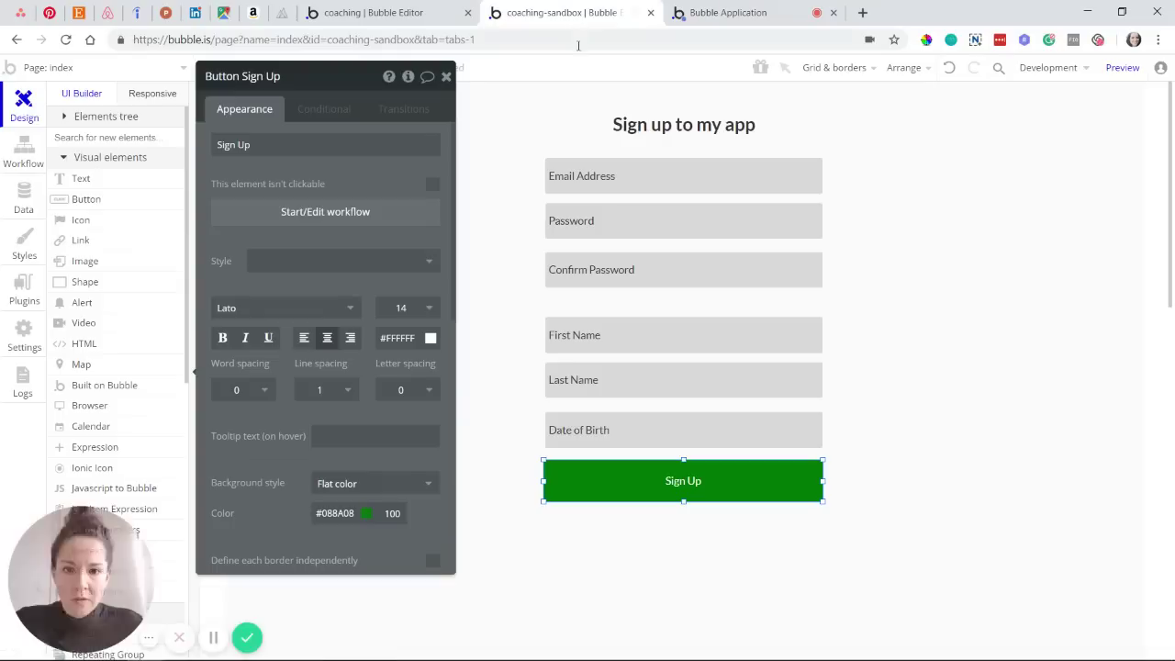
Step: Review the Password and Confirm Password inputs and the 'Sign the user up' workflow
left_click(594, 222)
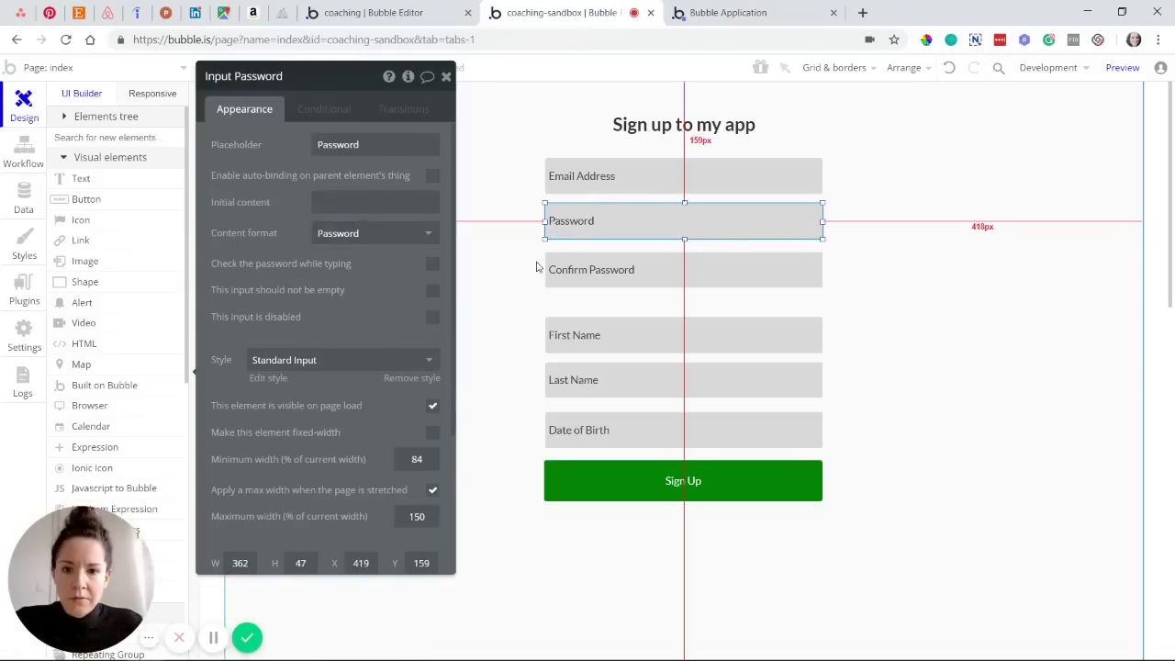
left_click(546, 270)
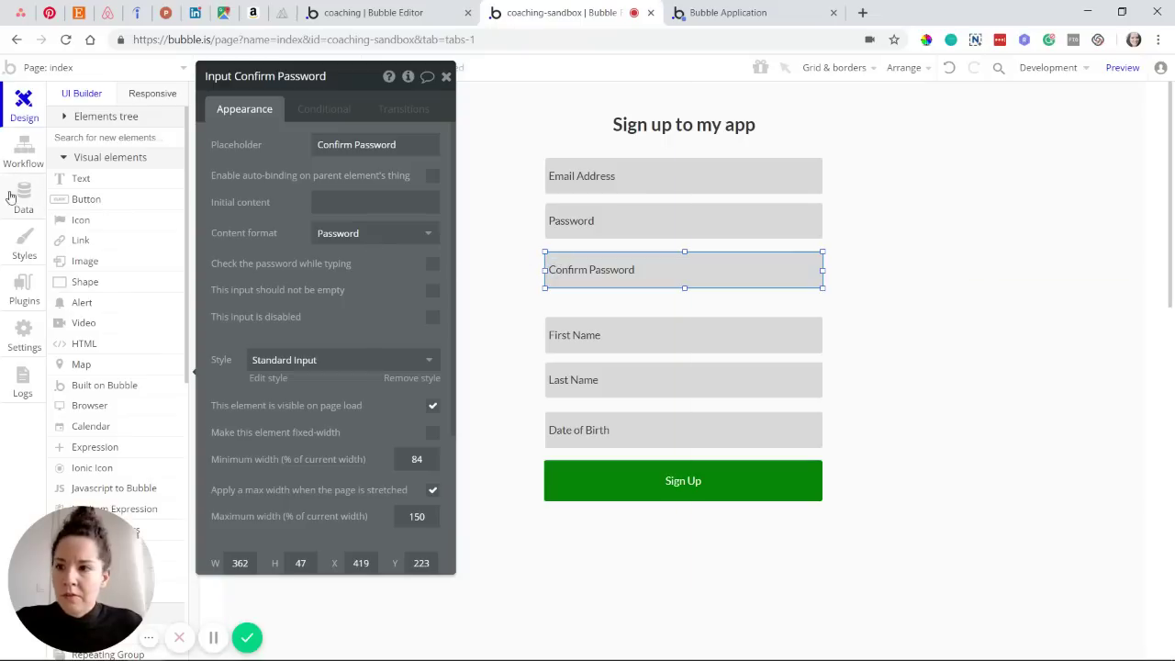
left_click(23, 156)
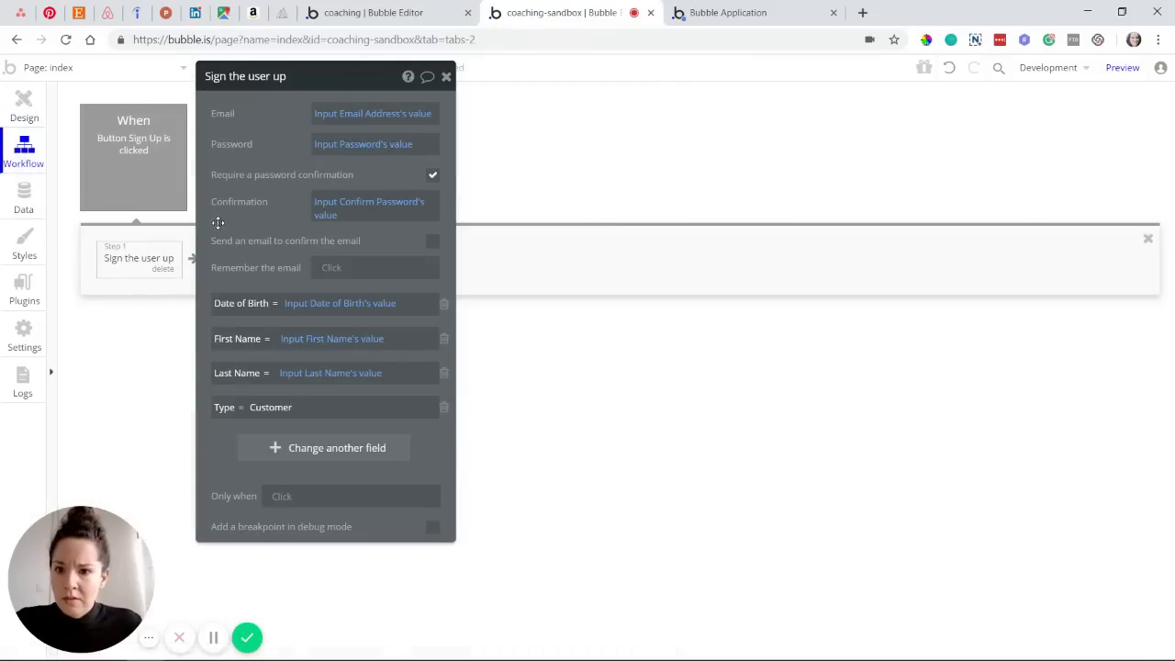
left_click_drag(233, 219, 356, 234)
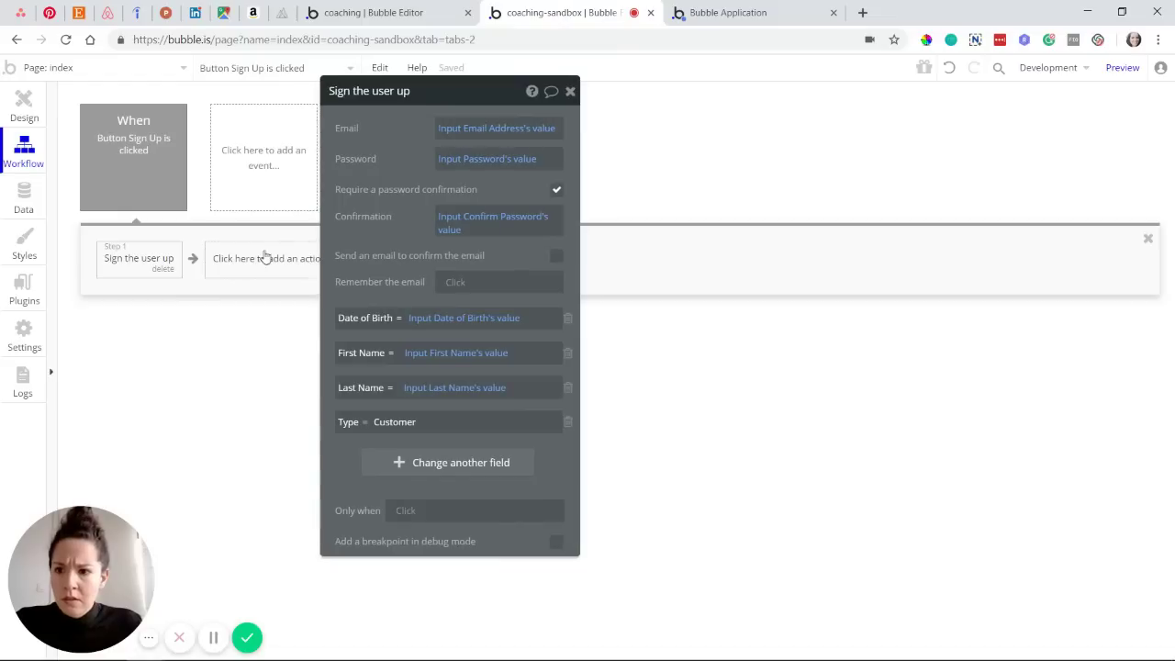
Step: In Settings > General, uncheck 'Define a password policy' (6-character minimum, number, capital, symbol)
left_click(31, 352)
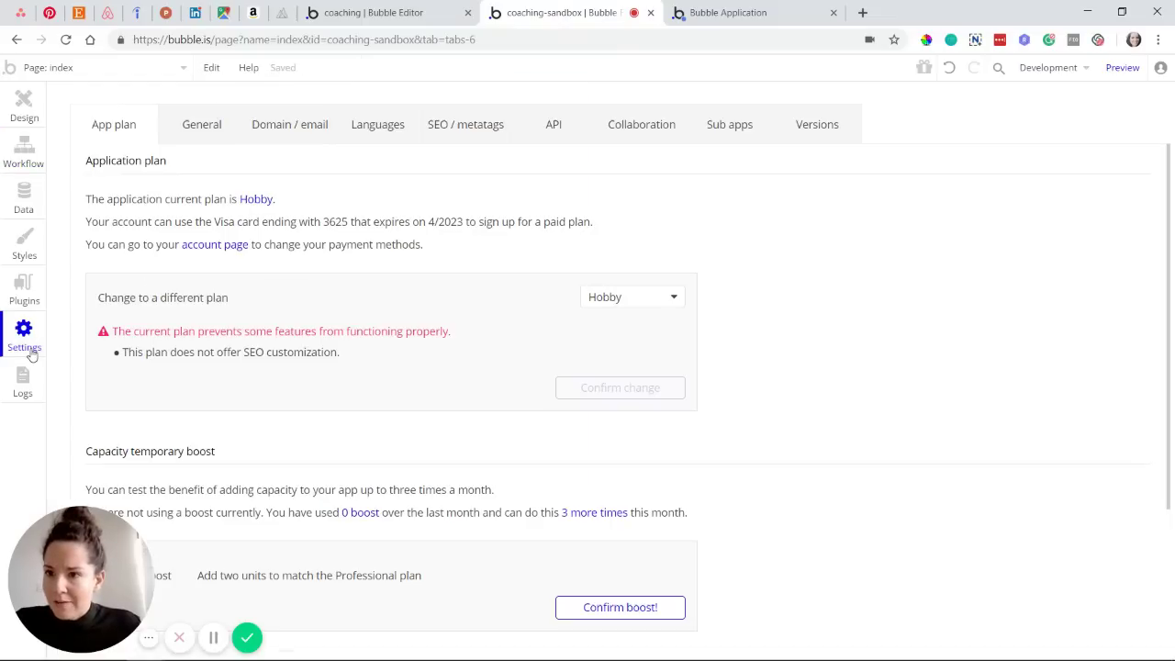
left_click(196, 138)
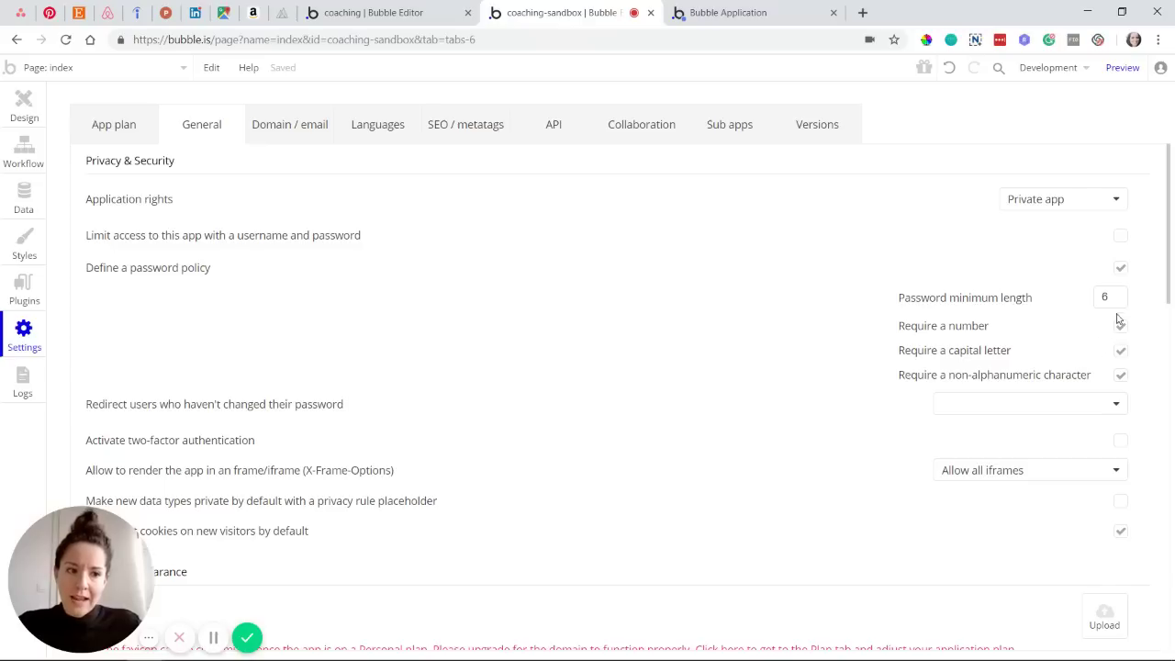
left_click_drag(1118, 302, 1095, 295)
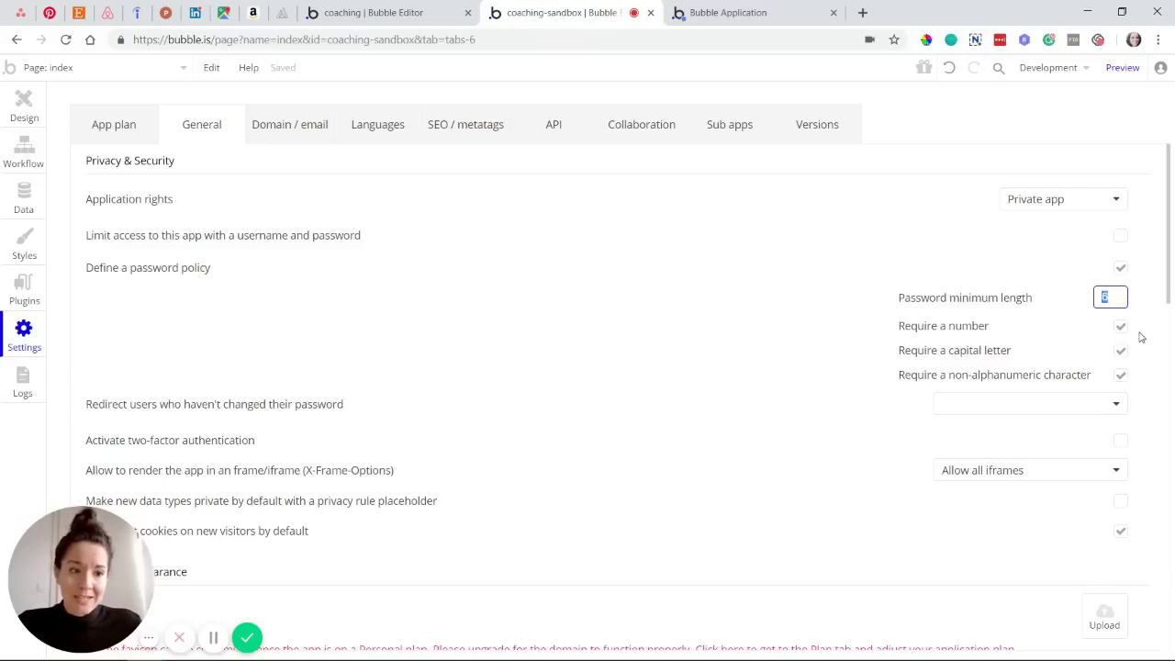
left_click(1115, 298)
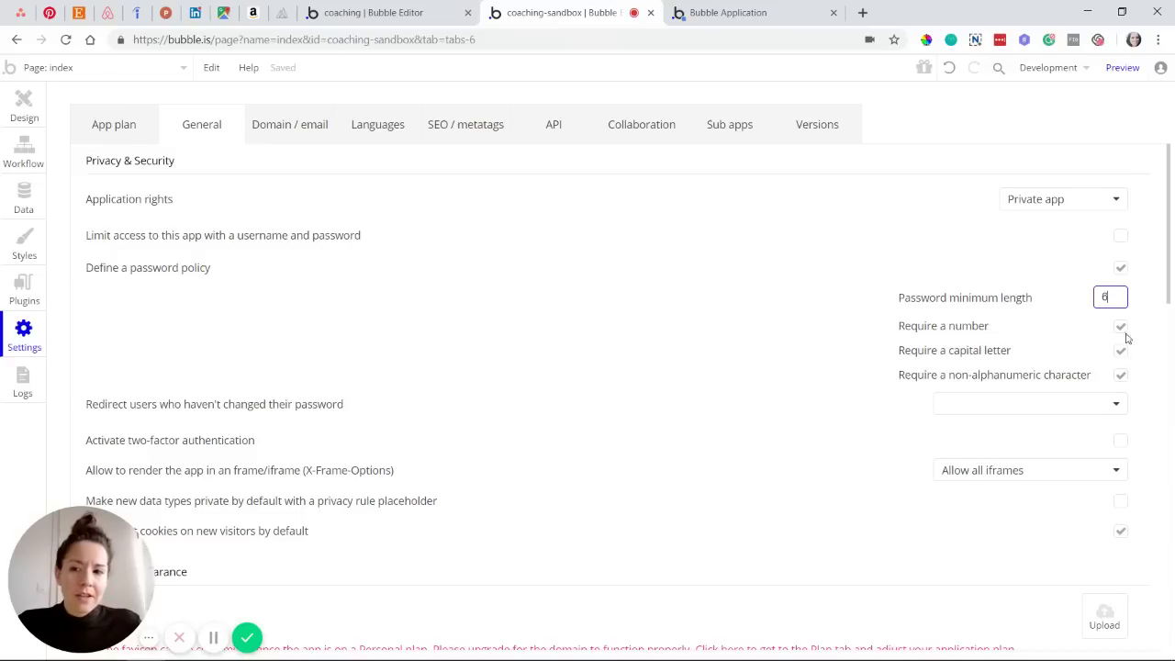
left_click(1119, 268)
Step: Dismiss the password-manager prompt and reload the preview to get the updated sign-up page
left_click(776, 9)
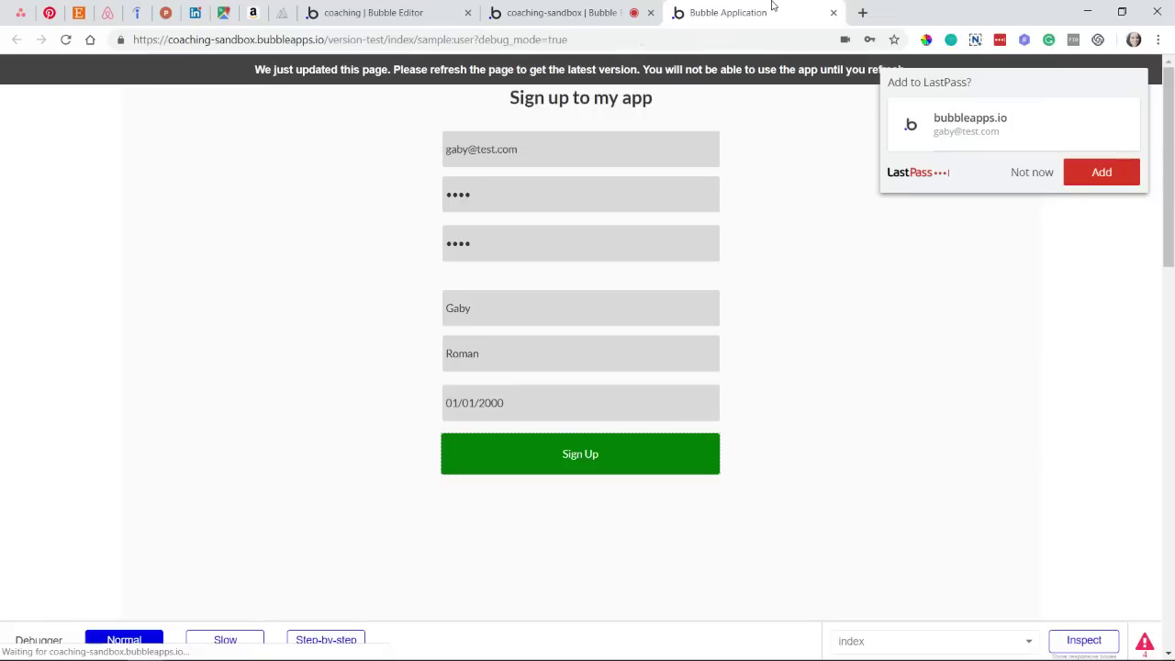
left_click(1046, 174)
left_click(846, 73)
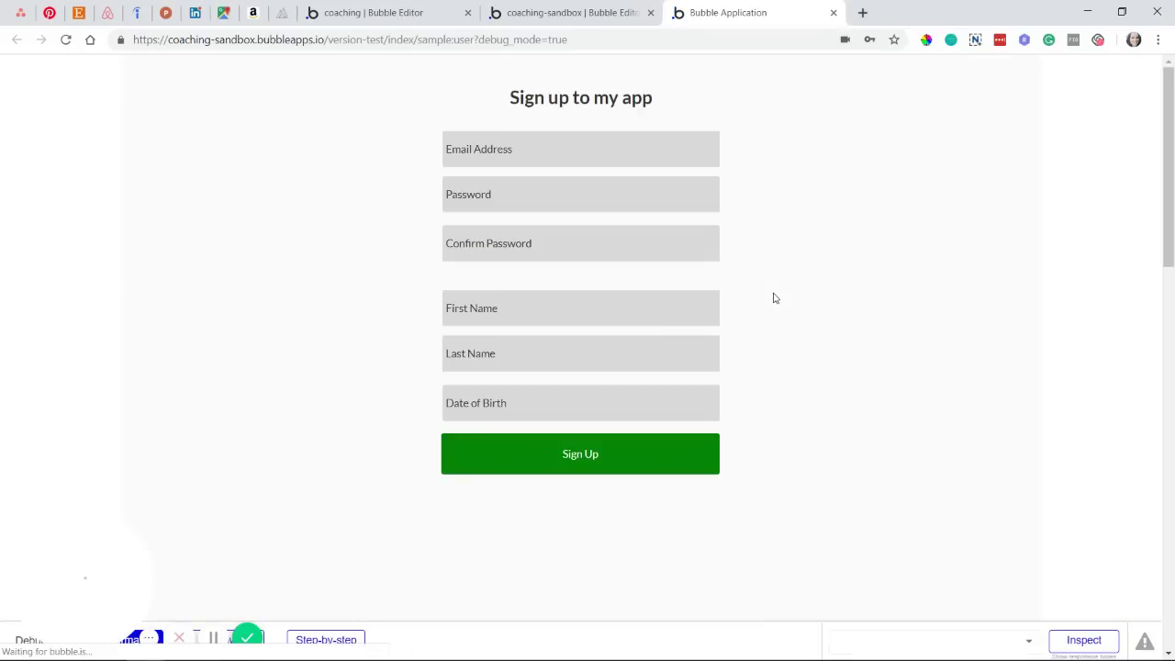
Step: Enter a test email address and a short matching password and confirmation
left_click(564, 138)
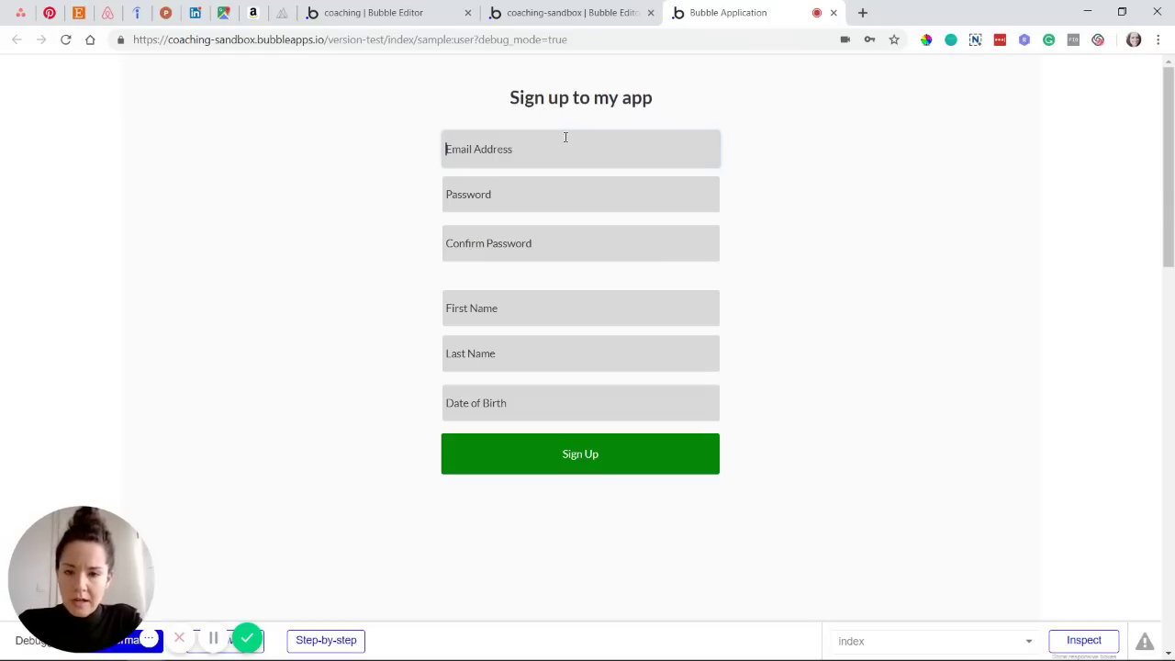
type("gaby@test.com")
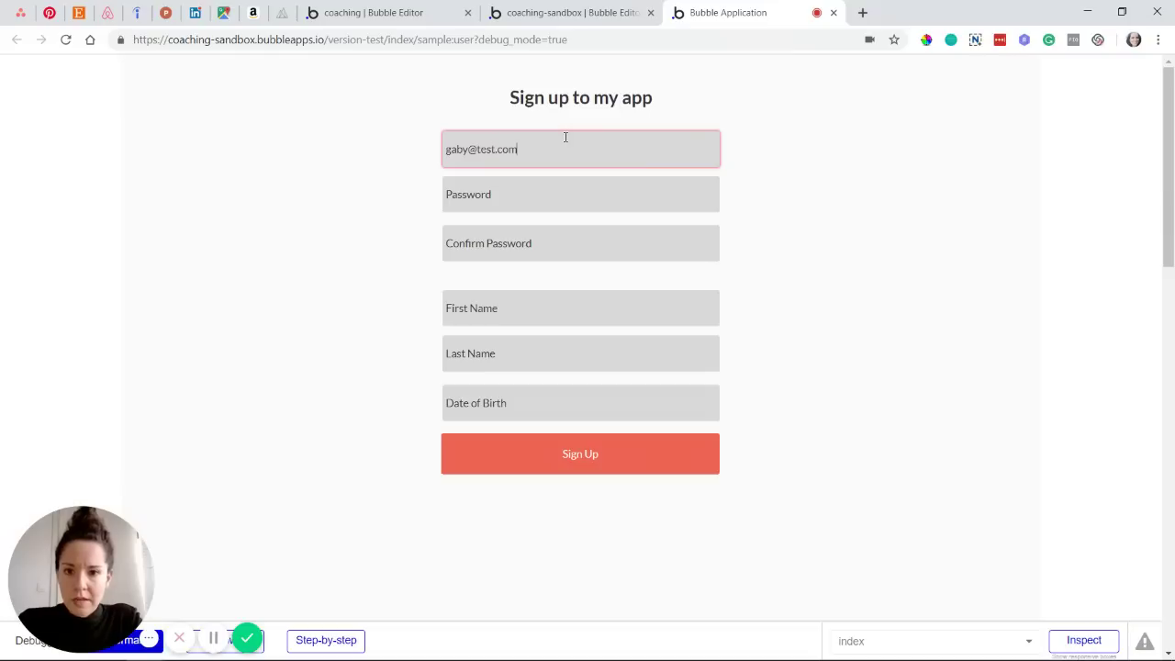
key("Tab")
type("test")
key("Tab")
type("test")
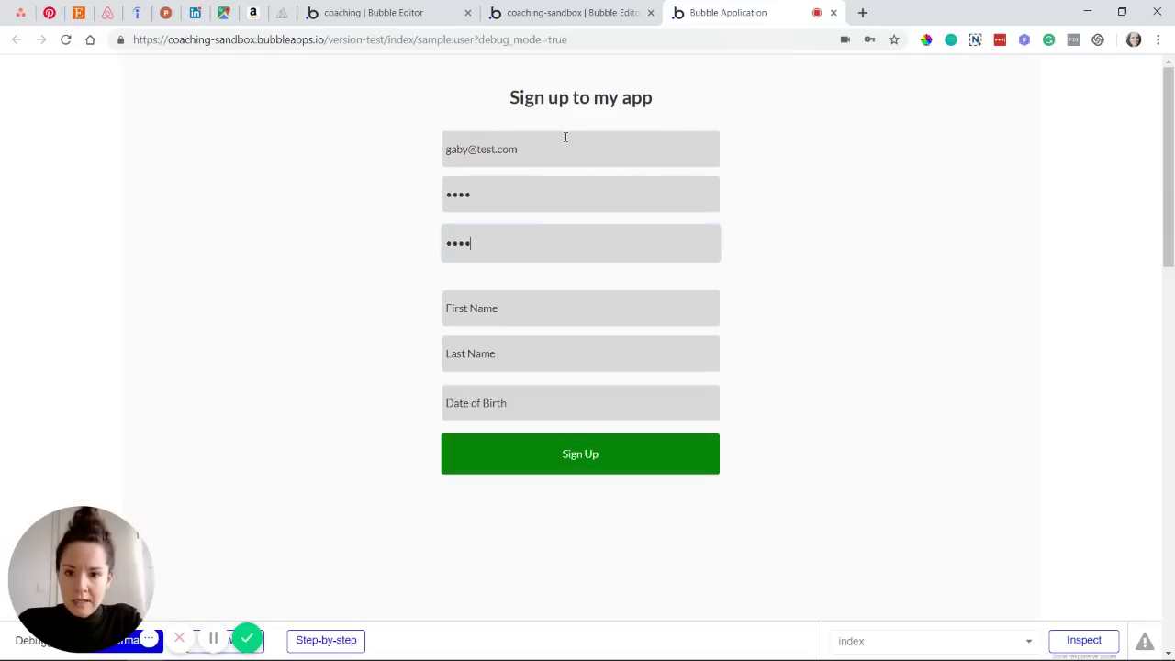
Step: Fill in test first and last names and birth date 01/01/200, then submit Sign Up
key("Tab")
type("Gaby")
key("Tab")
type("Test")
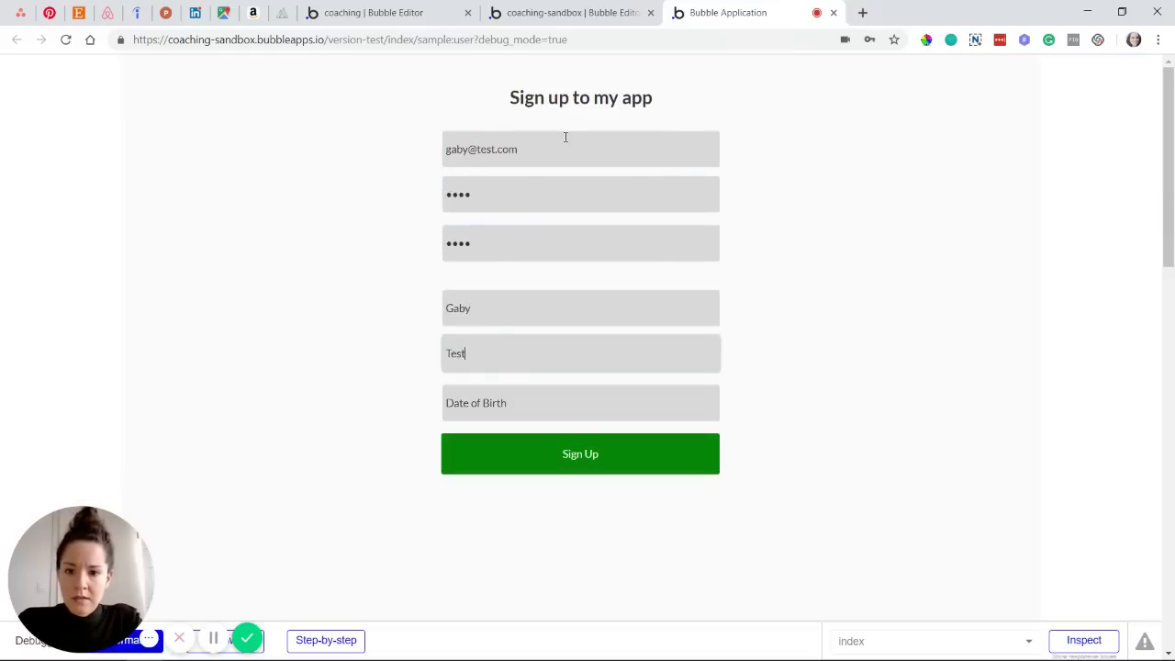
key("Tab")
type("01/01/200")
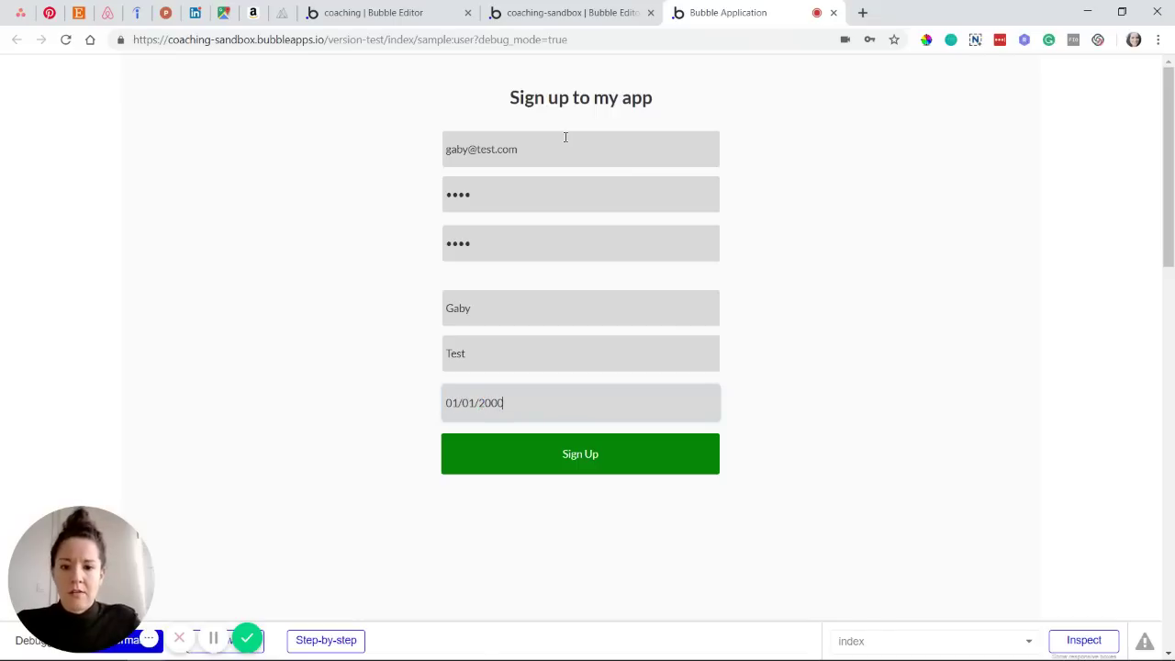
left_click(551, 455)
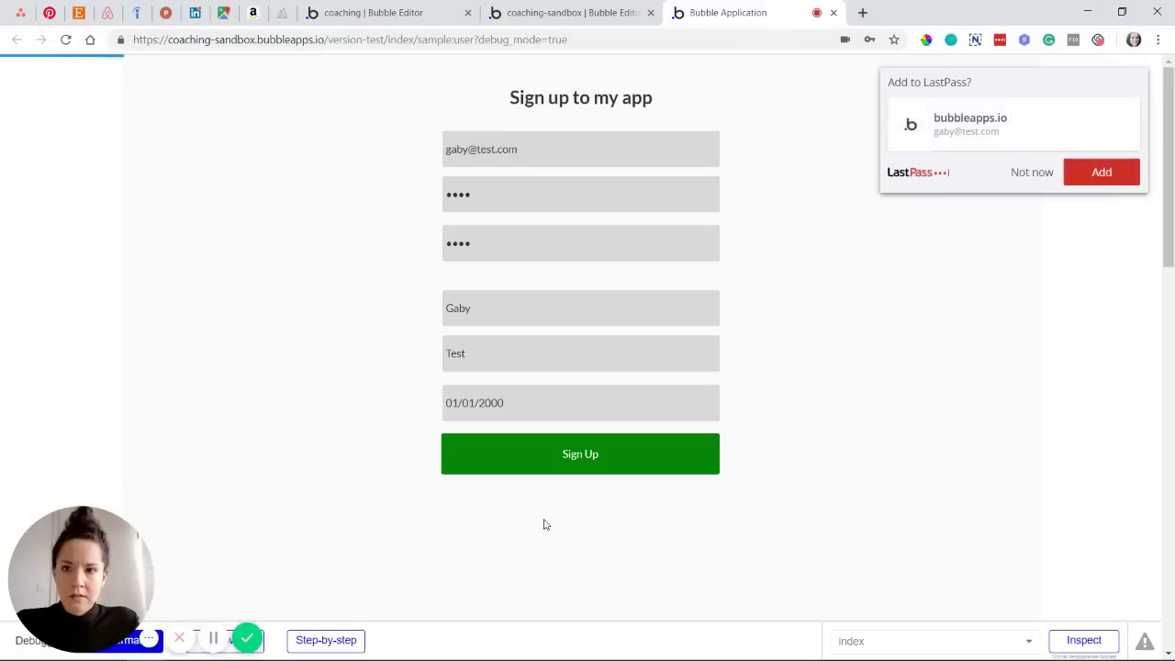
left_click(1035, 172)
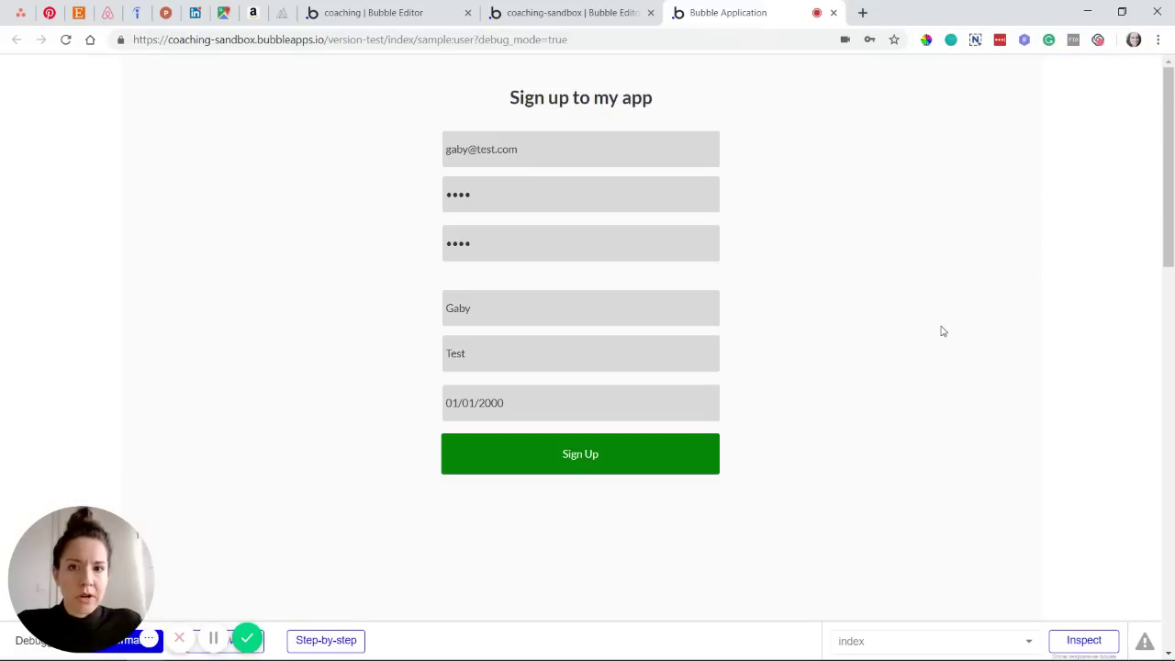
Step: Refresh the All Users list in App data, show all User fields as columns, and narrow Email
left_click(573, 16)
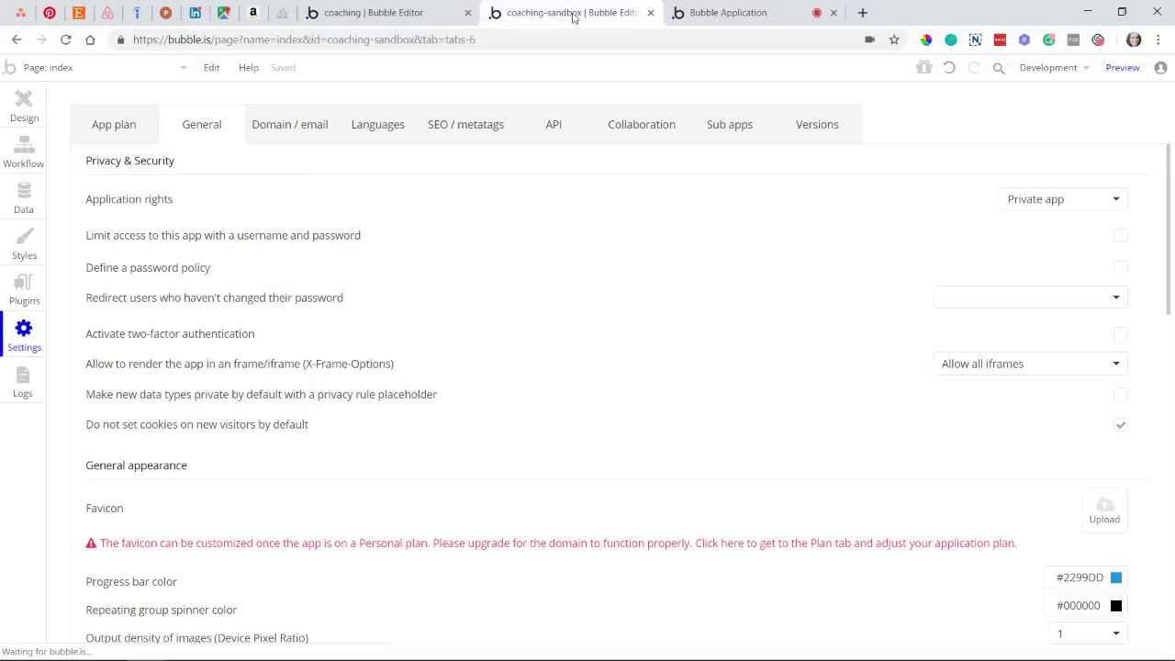
left_click(26, 204)
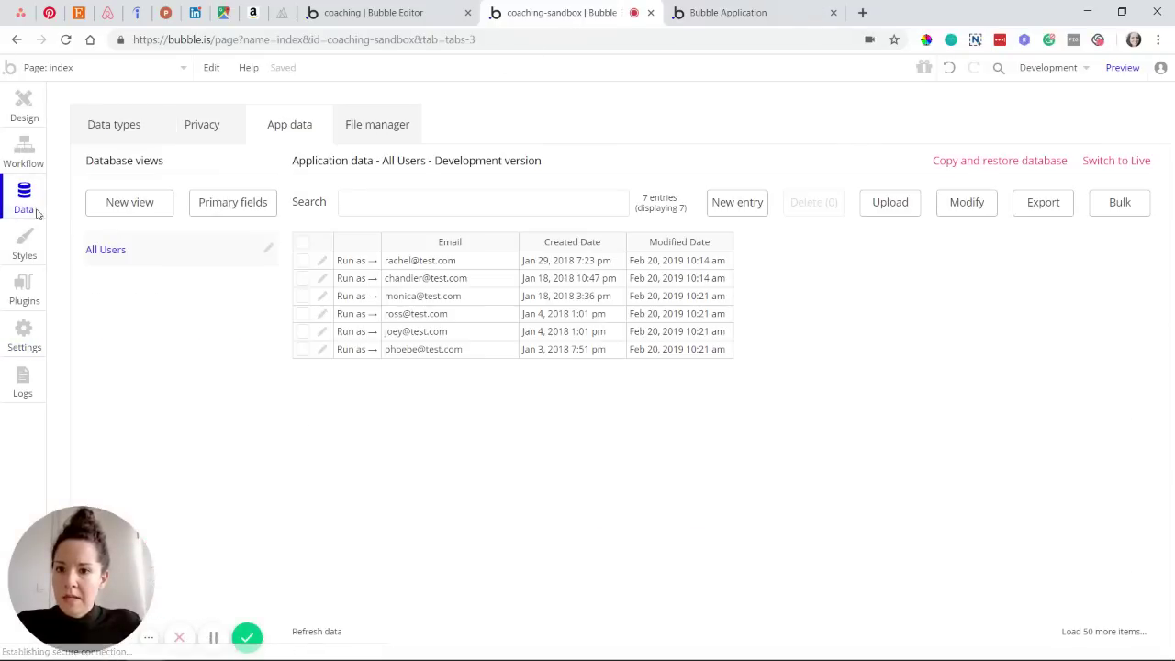
left_click(338, 633)
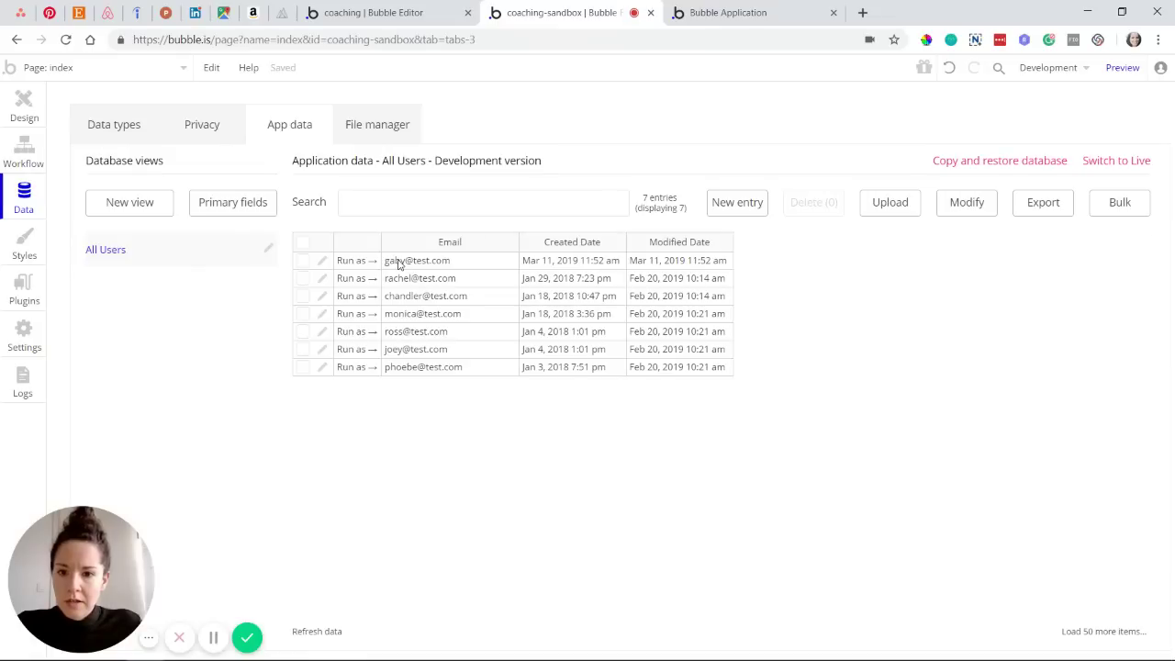
left_click(402, 264)
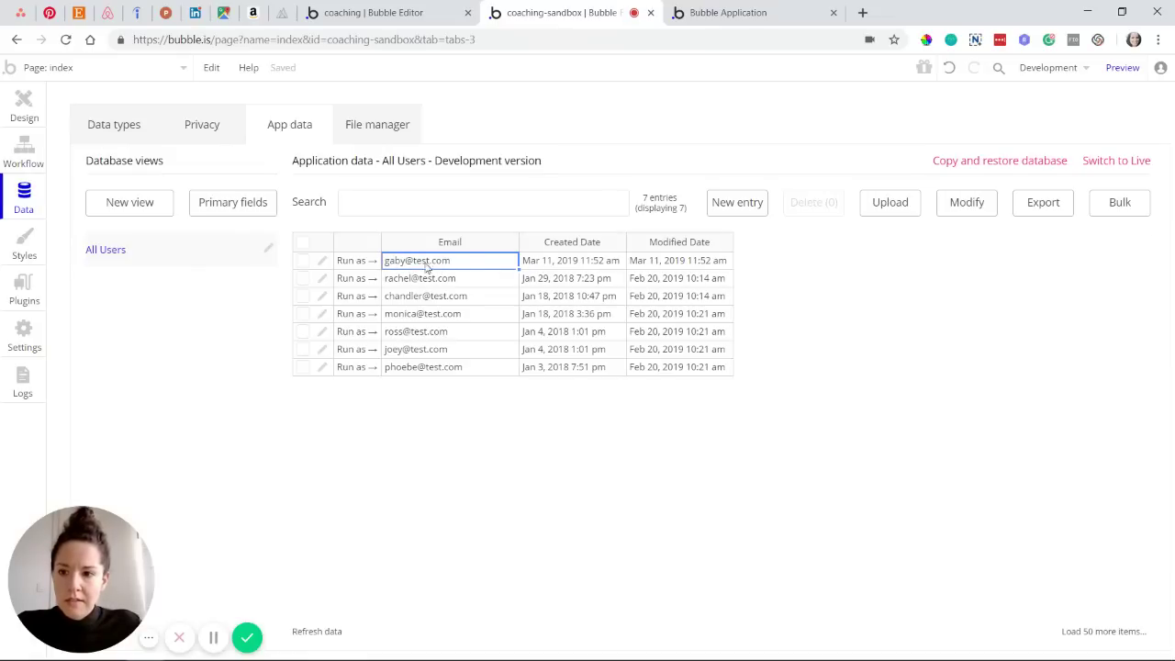
left_click(231, 263)
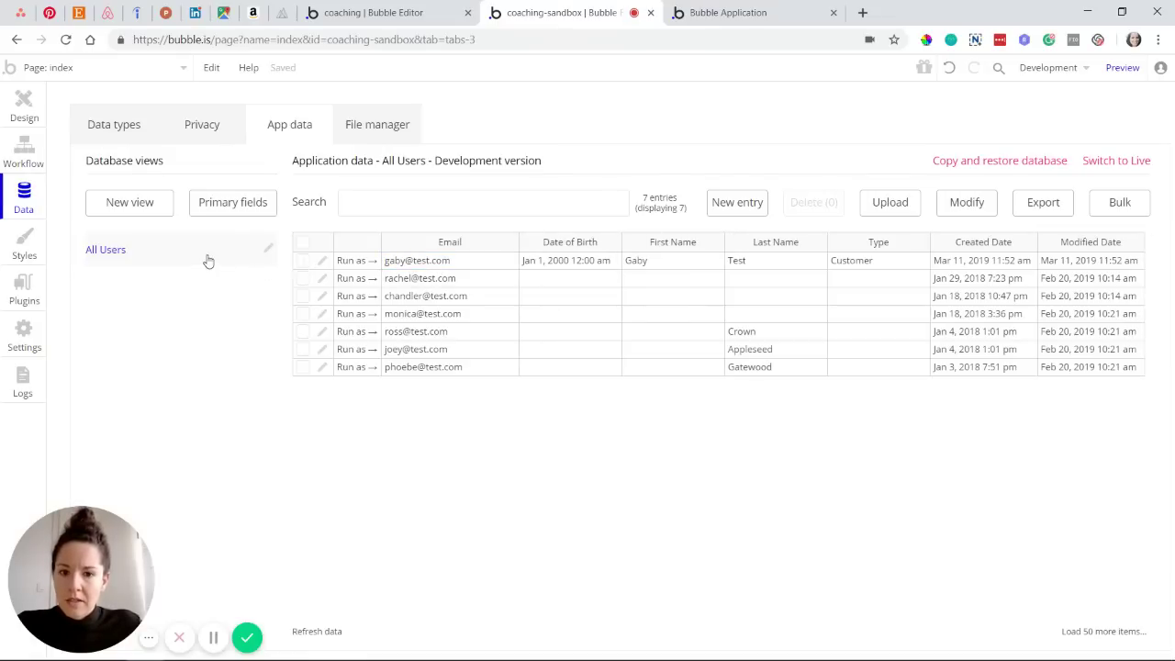
left_click_drag(515, 246, 502, 246)
Step: Check the new user's email, date of birth, first name, last name and Type Customer cells
left_click(488, 265)
left_click(541, 264)
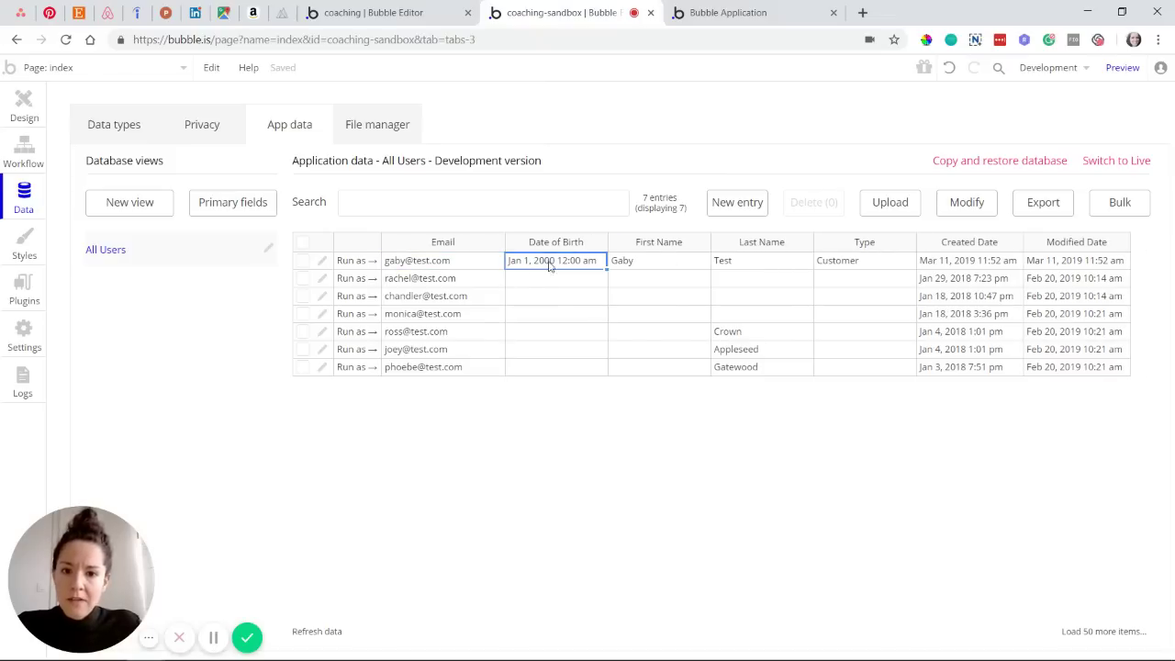
left_click(629, 265)
left_click(750, 263)
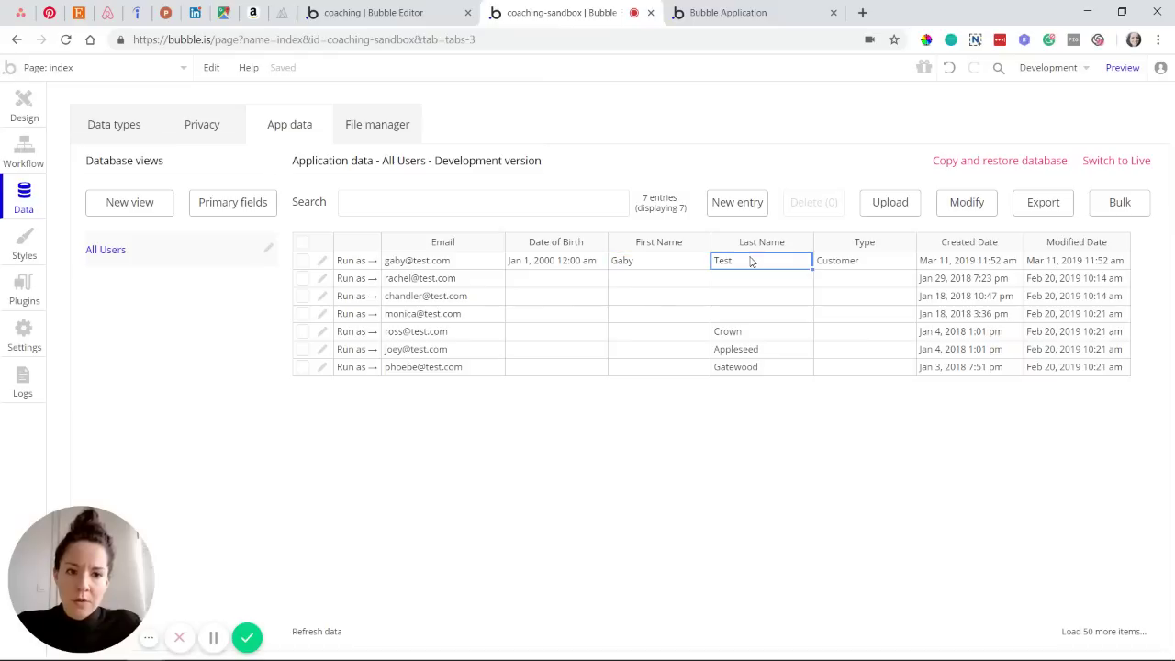
left_click(839, 261)
left_click(678, 267)
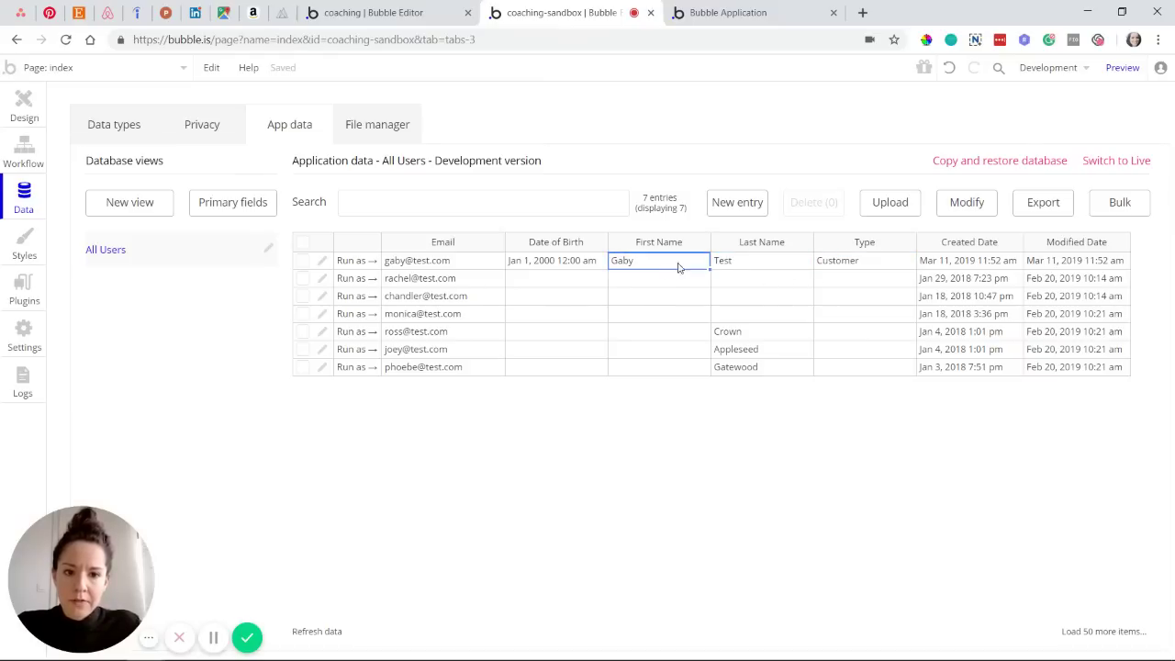
left_click(724, 264)
left_click(534, 274)
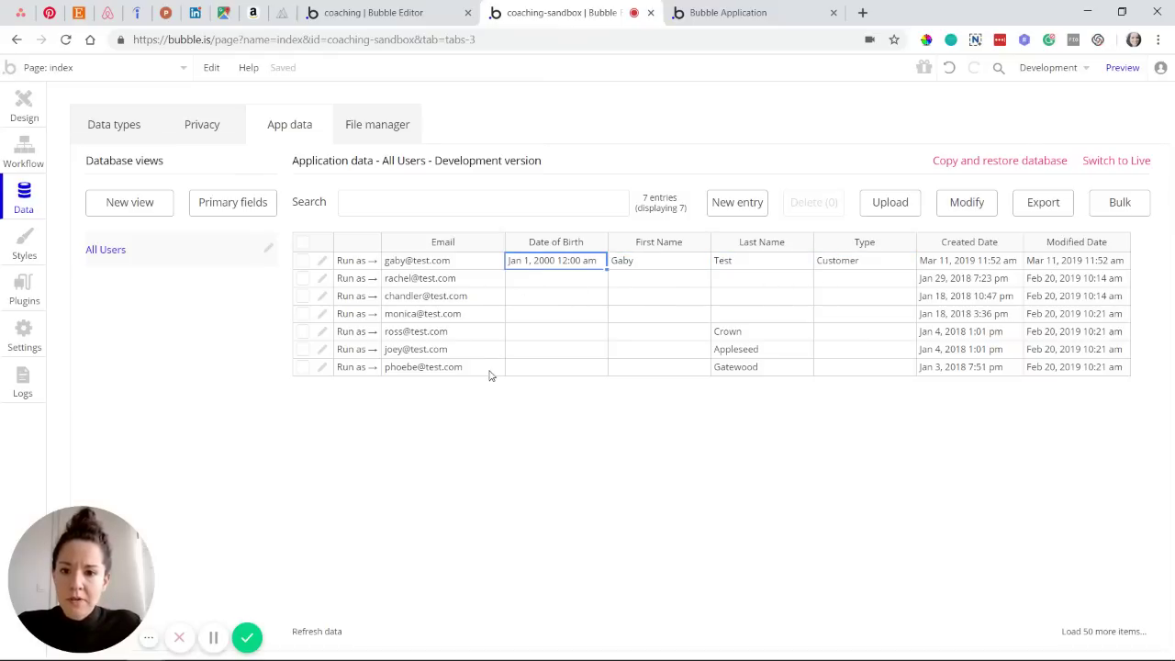
left_click(467, 266)
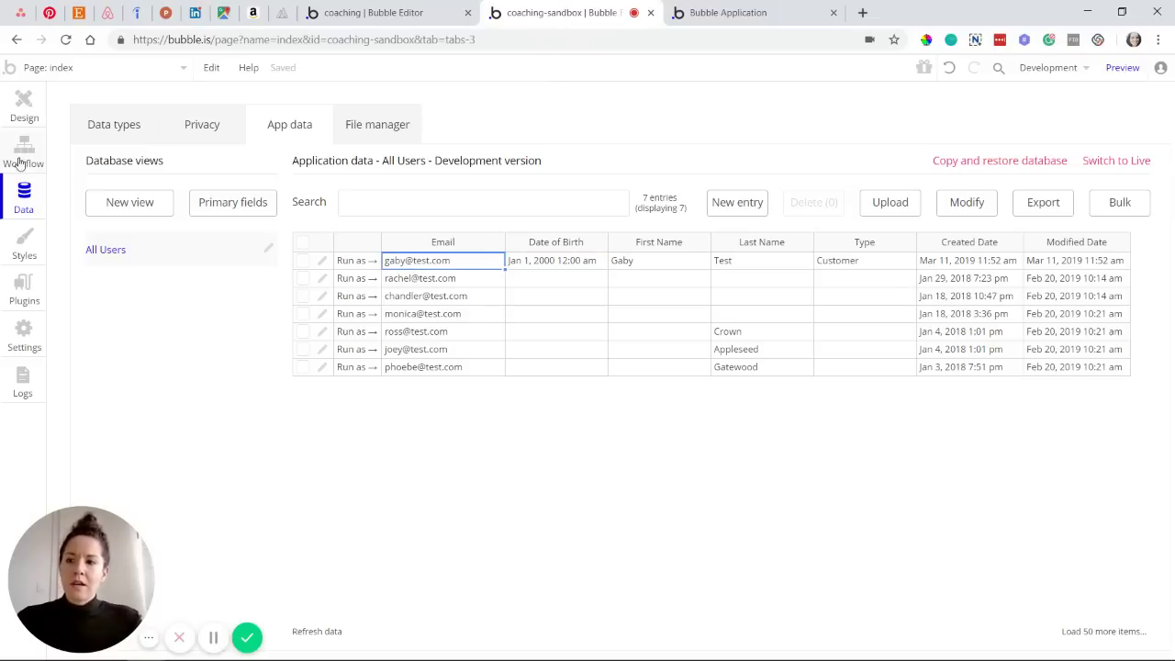
Step: Compare the 'Sign the user up' action with User's Date of Birth, First Name, Last Name, Type fields
left_click(22, 110)
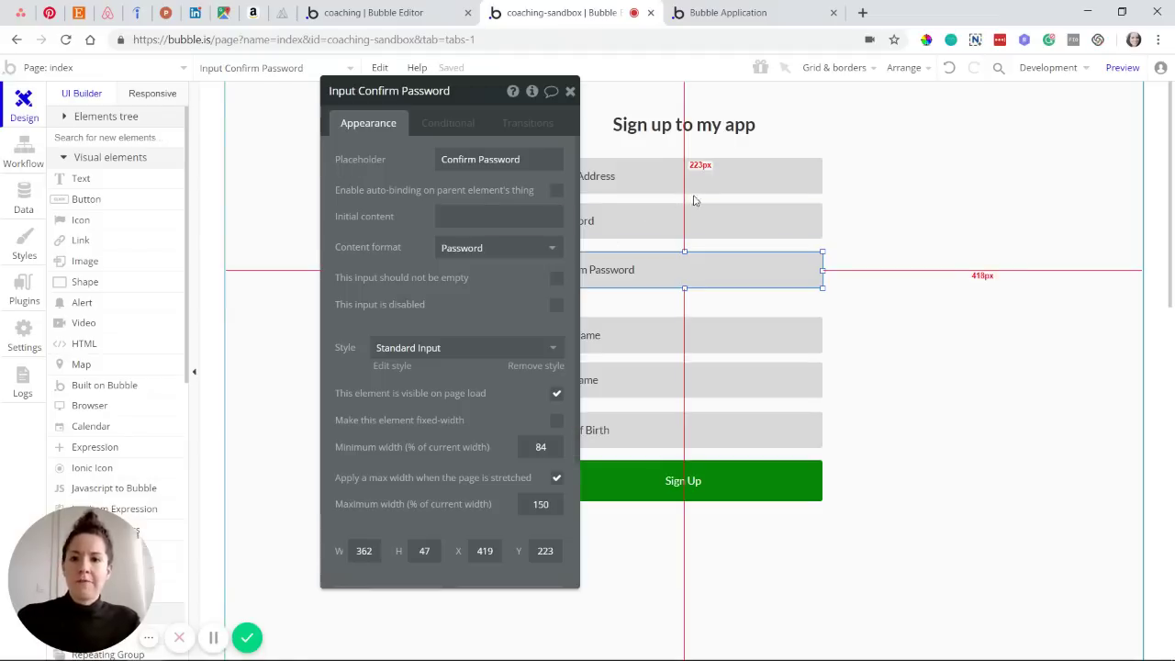
left_click(24, 197)
left_click(129, 124)
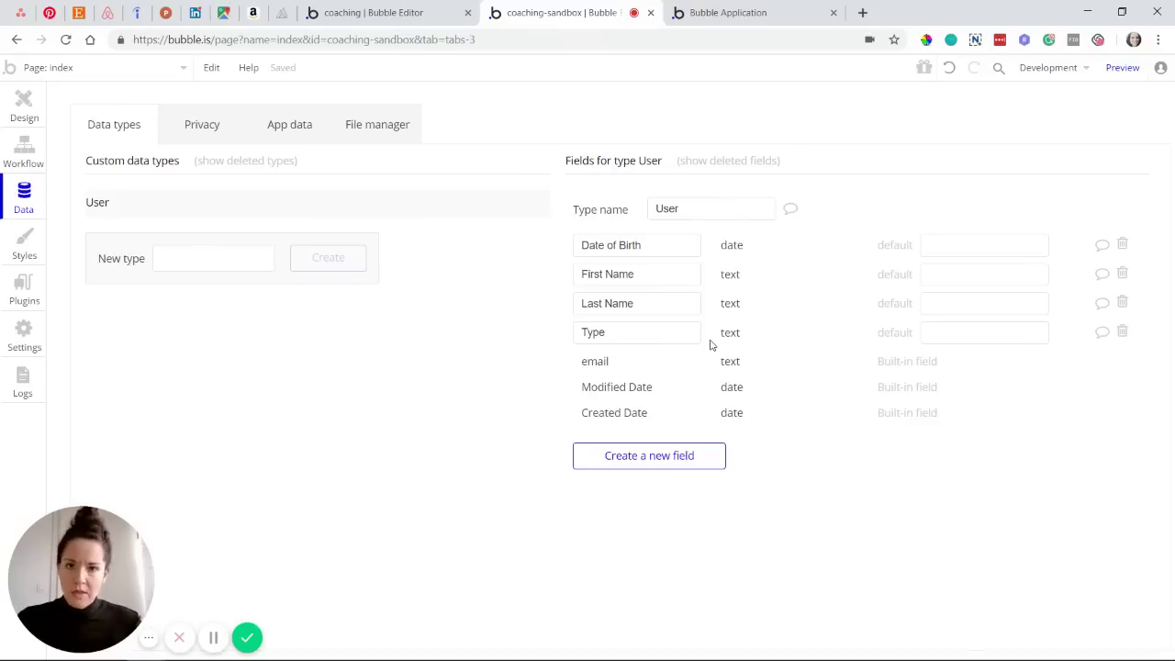
left_click(25, 156)
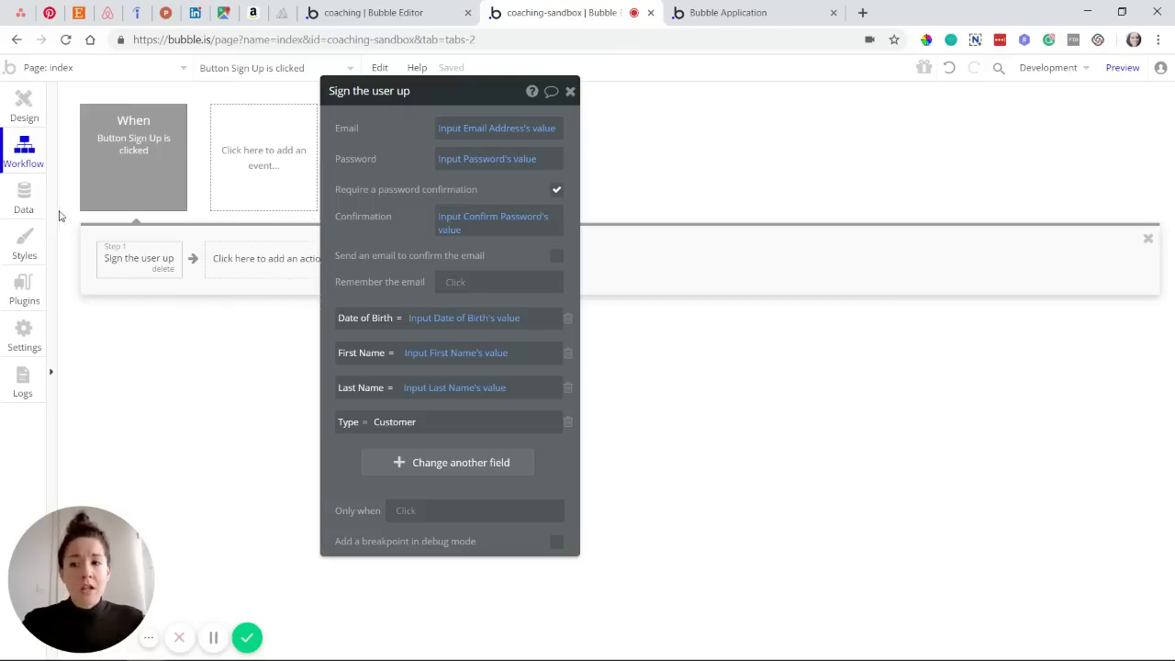
left_click(37, 210)
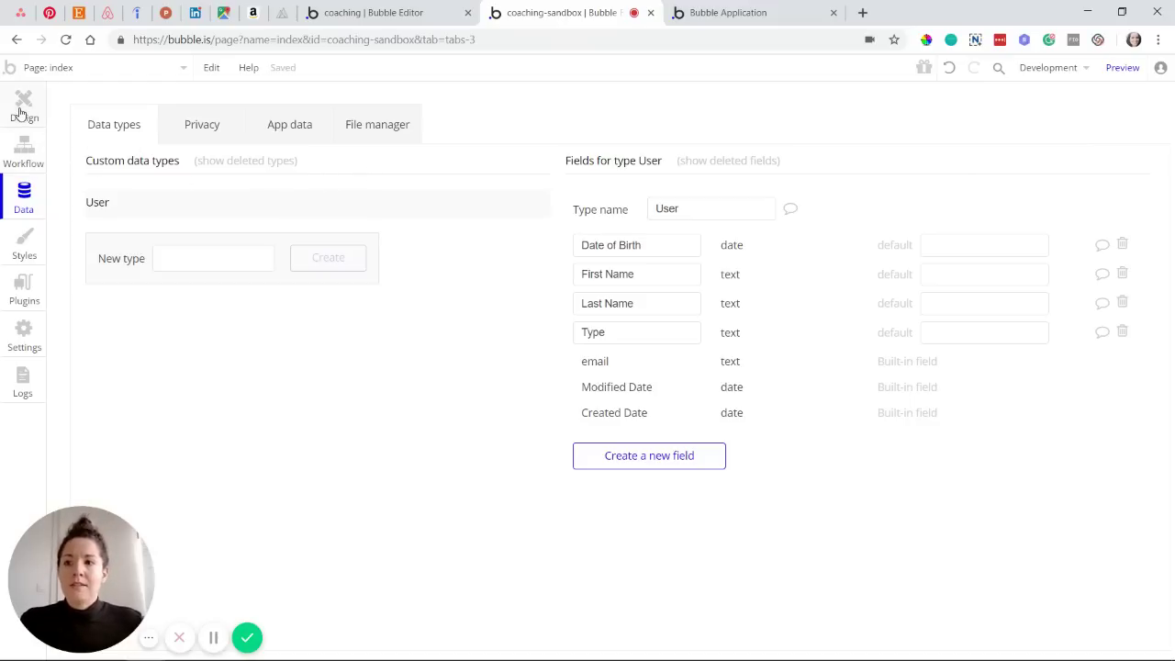
Step: Reopen the sign-up page in Design, shift the property editor aside, and advance the slides to Dynamic Pages
left_click(22, 108)
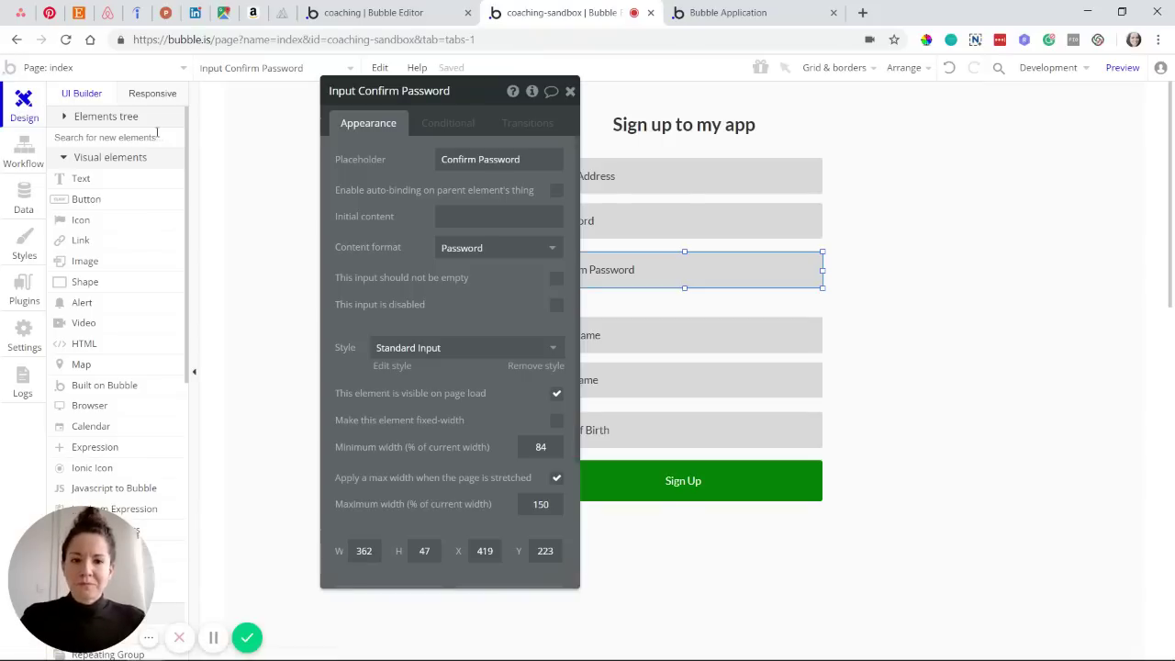
left_click_drag(406, 187, 306, 189)
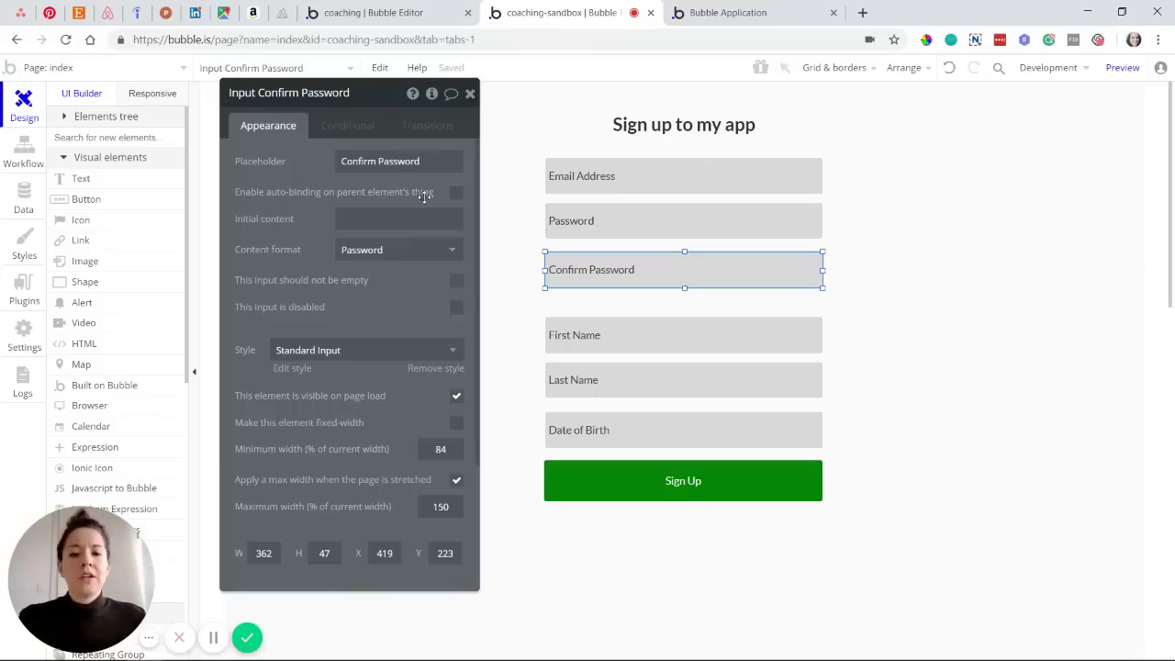
key("alt+Tab")
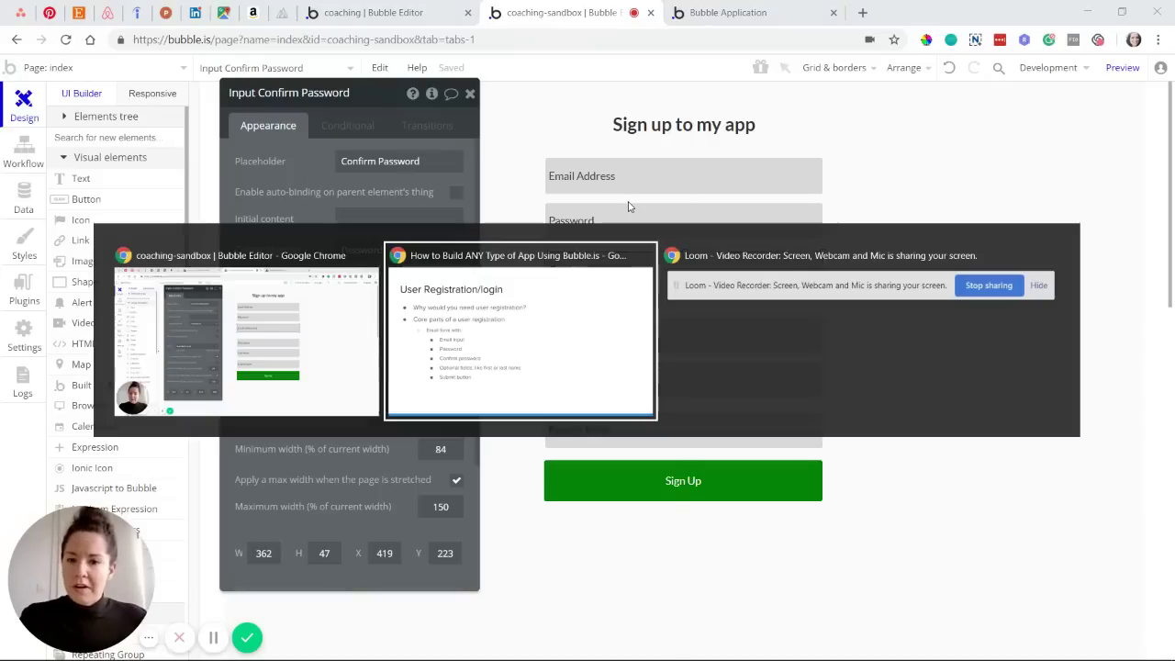
left_click(604, 253)
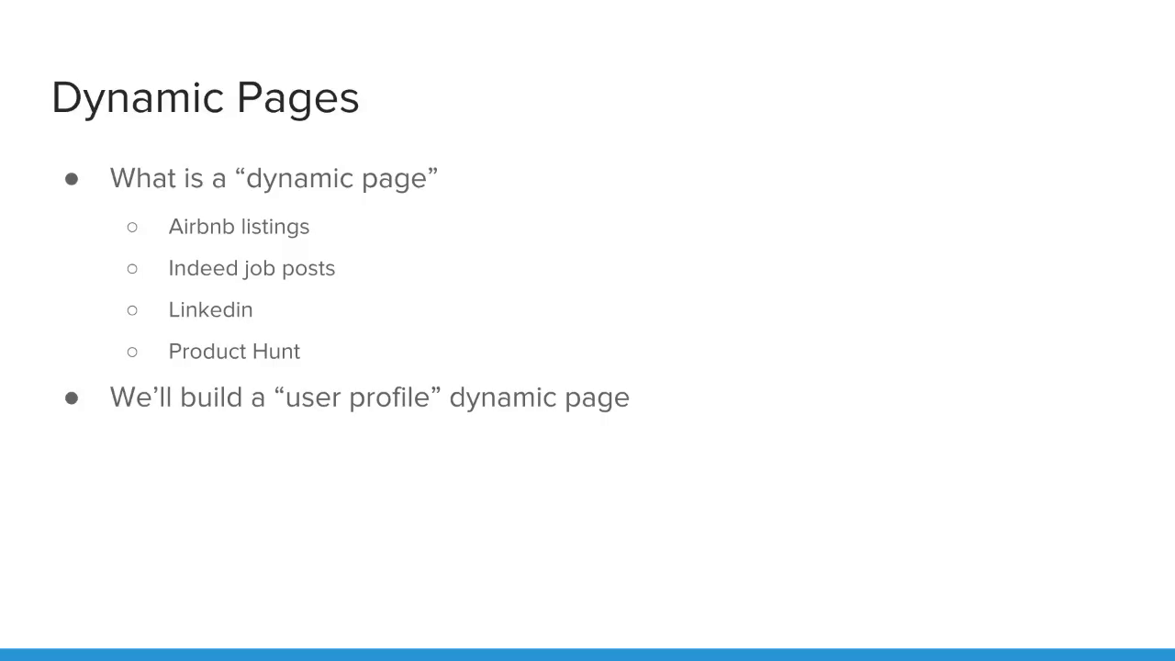
Step: Alt+Tab back to the browser and bring up the Airbnb New York homes results
key("alt+Tab")
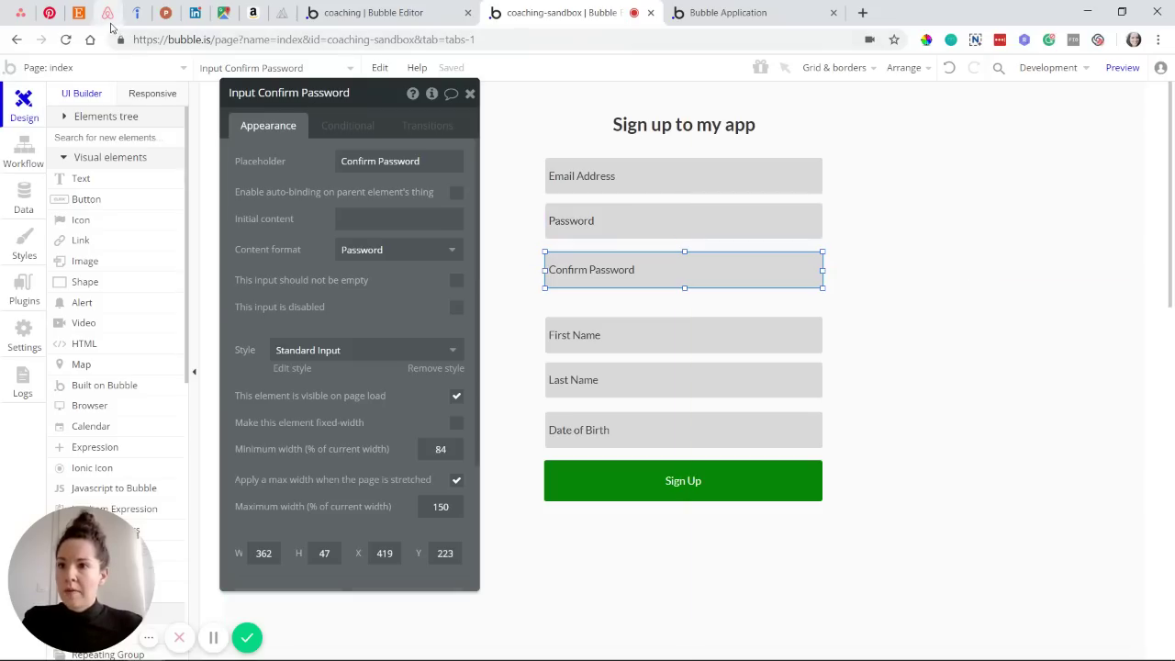
left_click(107, 13)
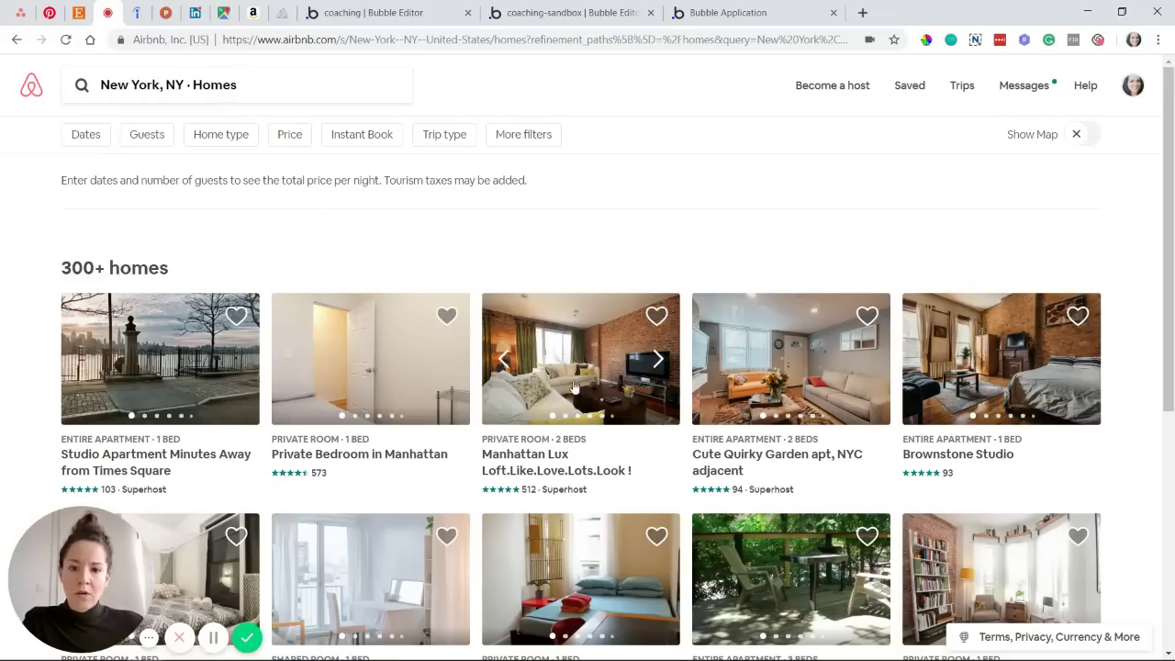
Step: Browse the Manhattan loft listing and highlight its room ID in the web address
left_click(548, 471)
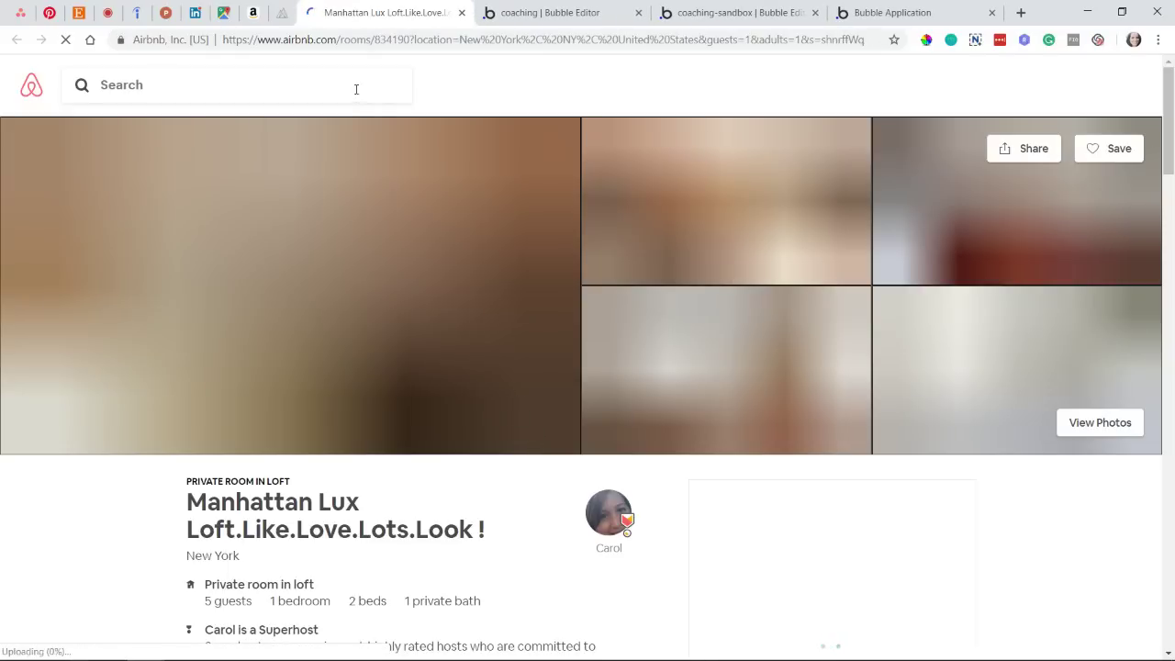
scroll(287, 460, "down", 3)
scroll(287, 461, "down", 6)
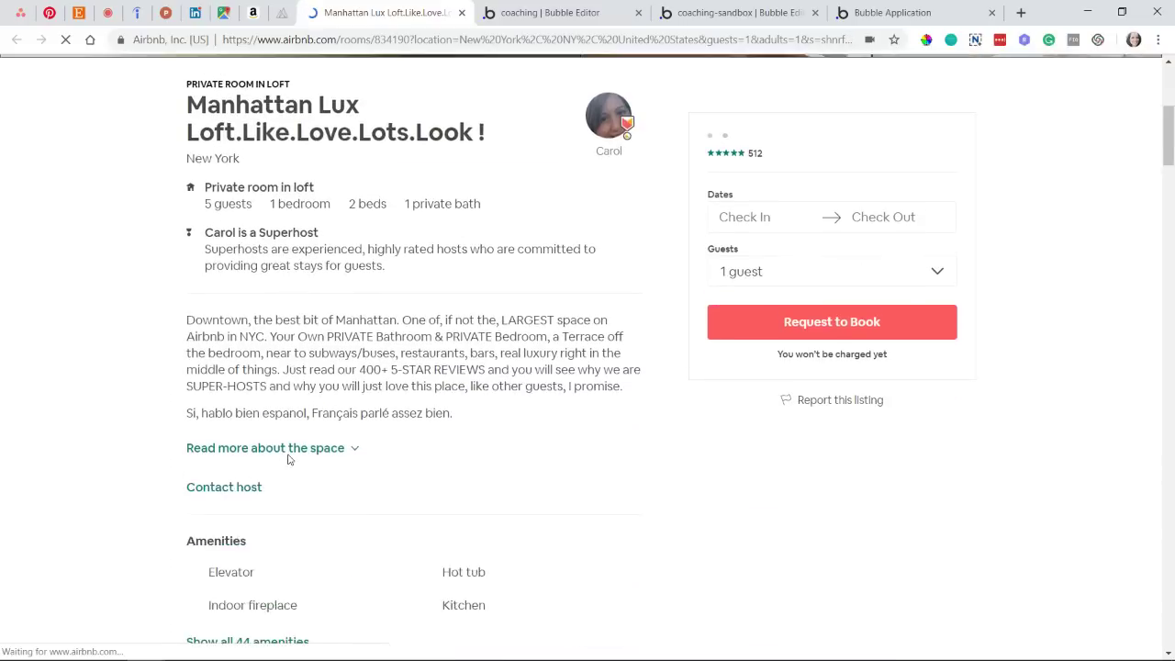
scroll(290, 453, "down", 2)
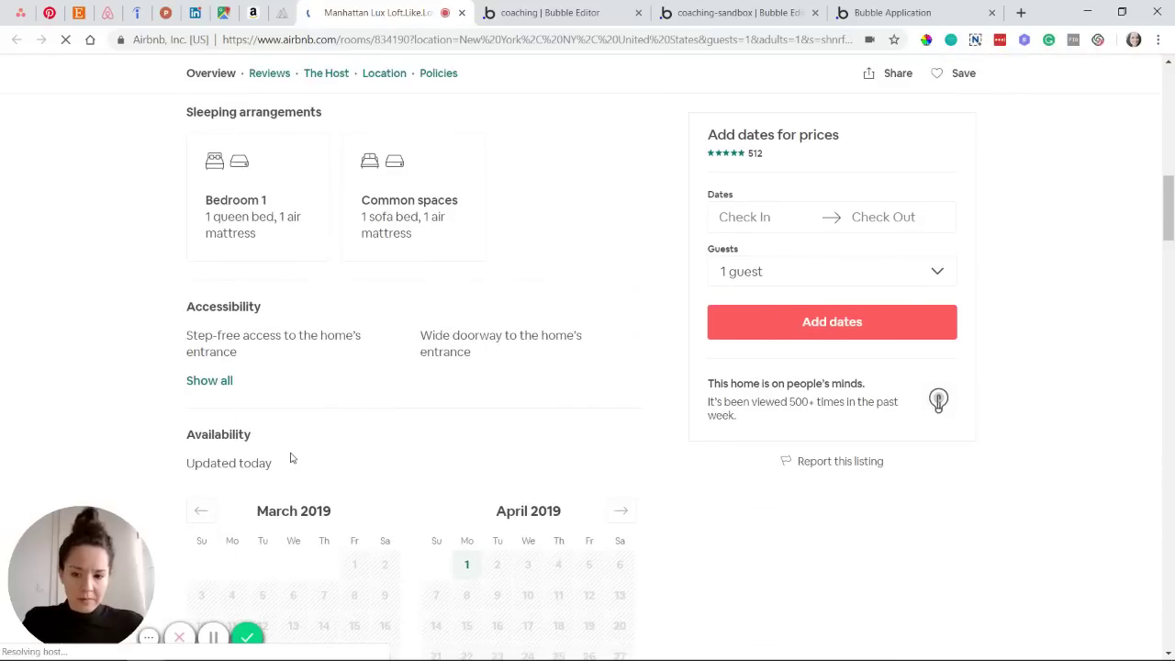
scroll(290, 452, "up", 4)
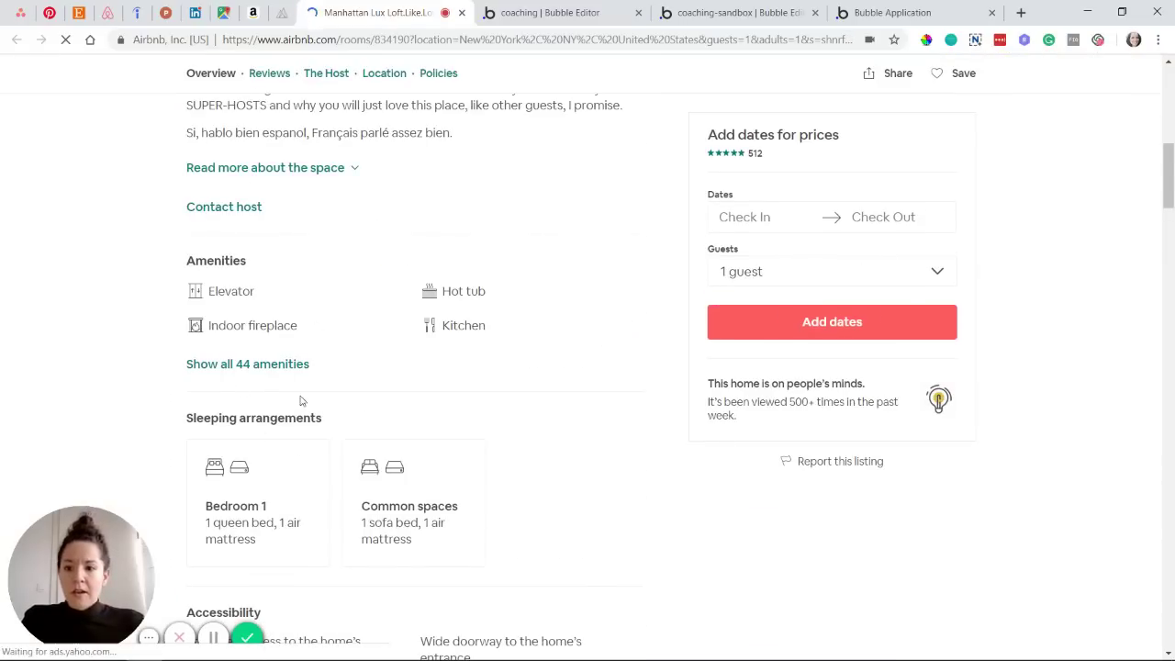
scroll(617, 320, "up", 2)
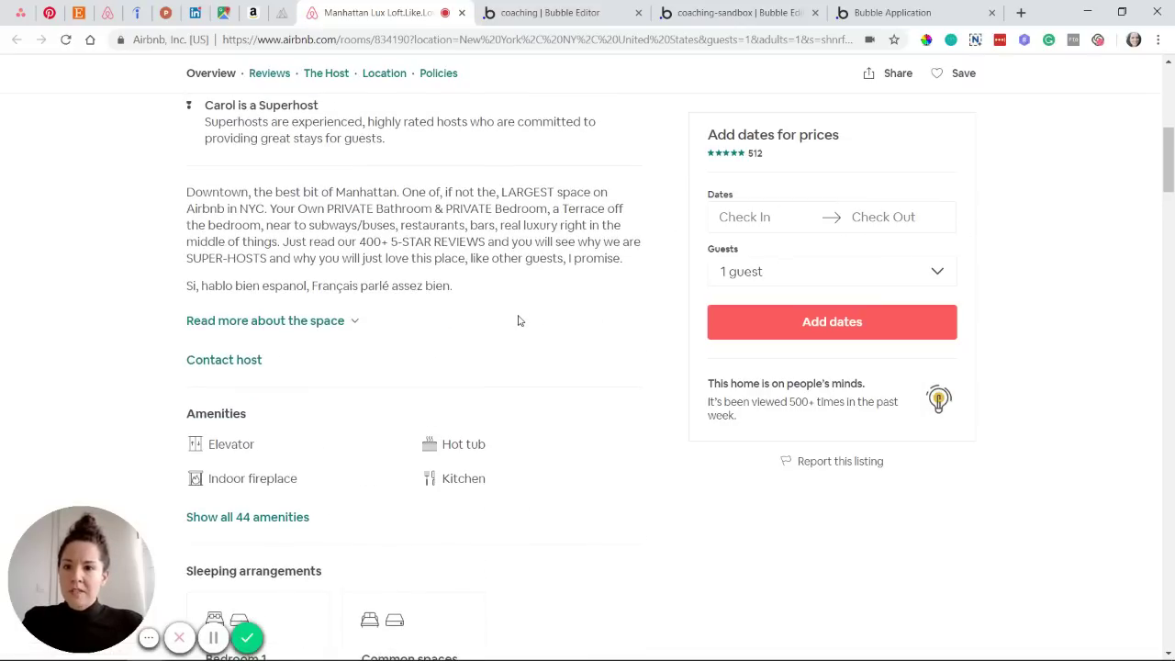
scroll(558, 422, "up", 2)
scroll(551, 428, "down", 14)
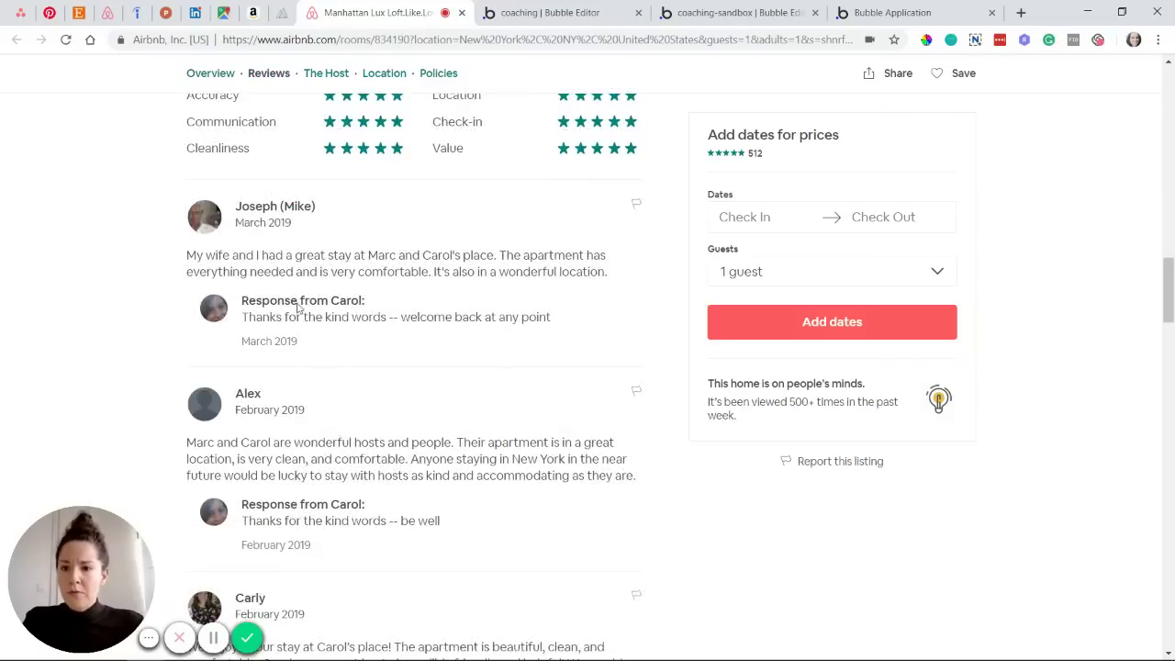
scroll(457, 470, "up", 15)
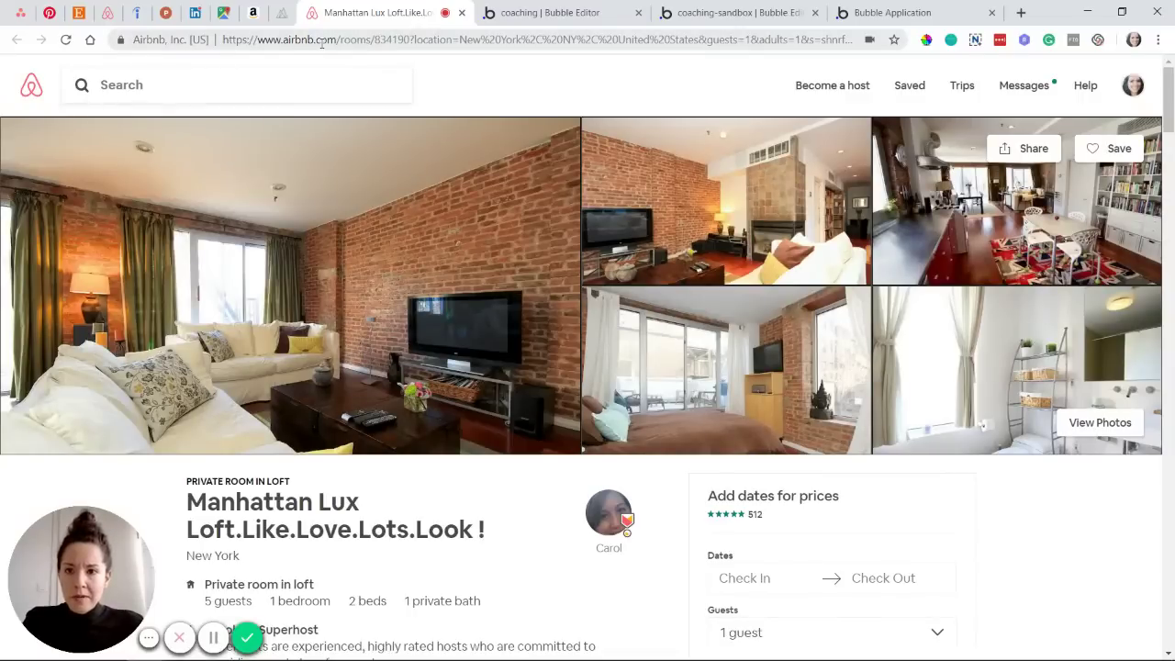
left_click_drag(336, 44, 409, 41)
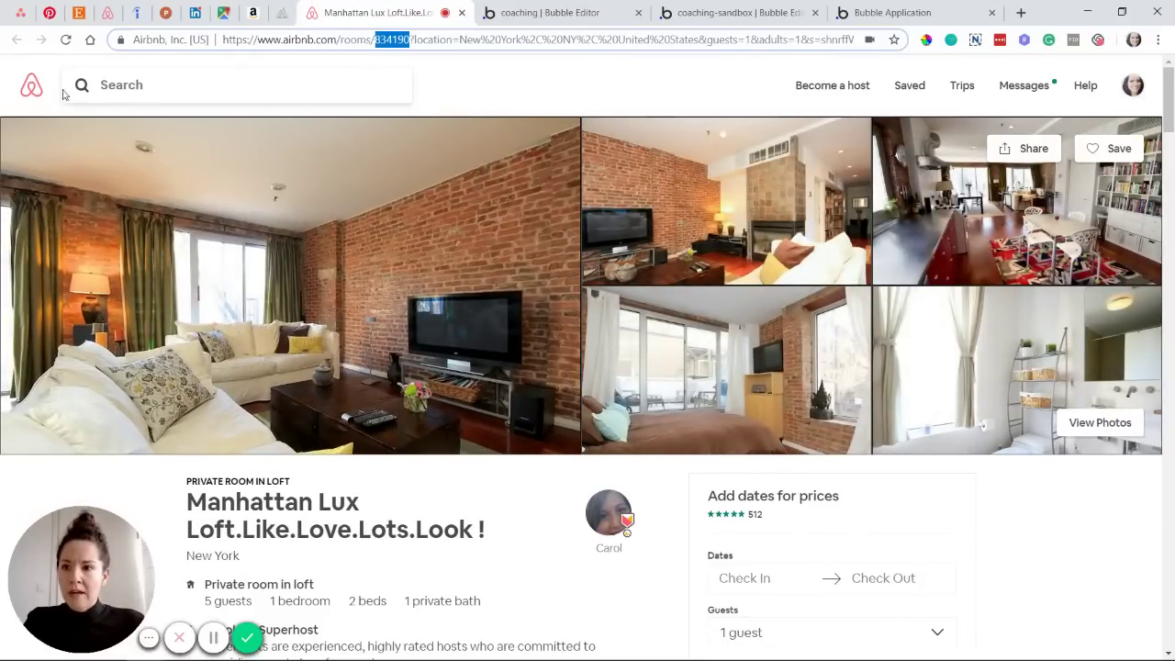
Step: Return to the New York results and open Cute Quirky Garden in a new tab
left_click(31, 86)
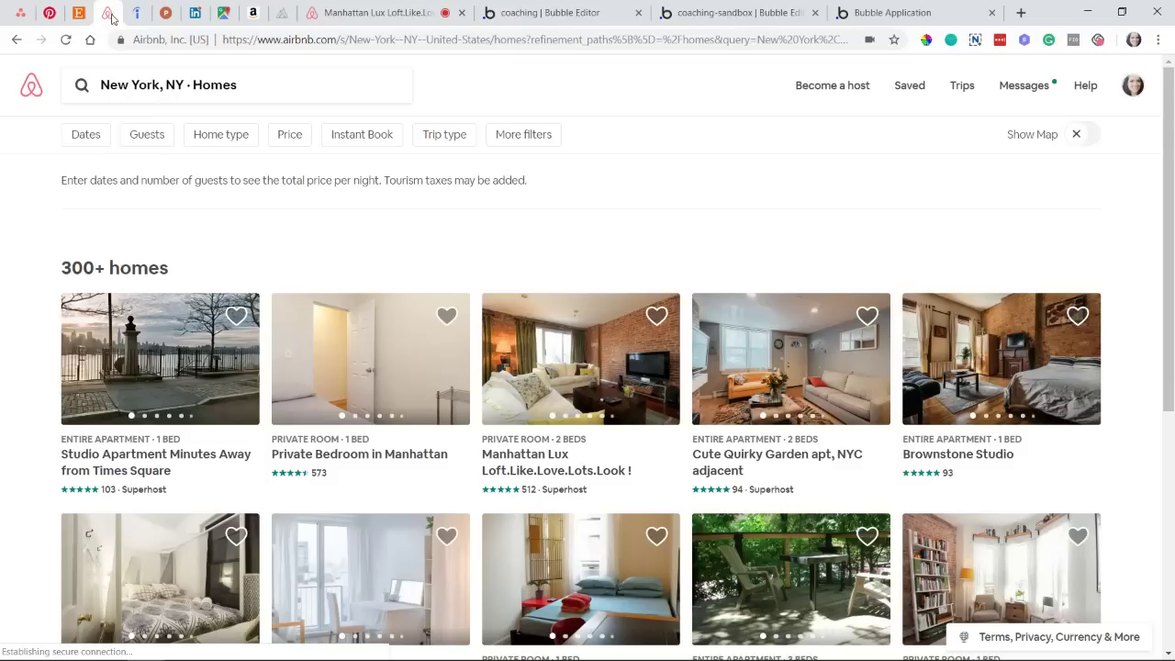
right_click(707, 458)
left_click(735, 467)
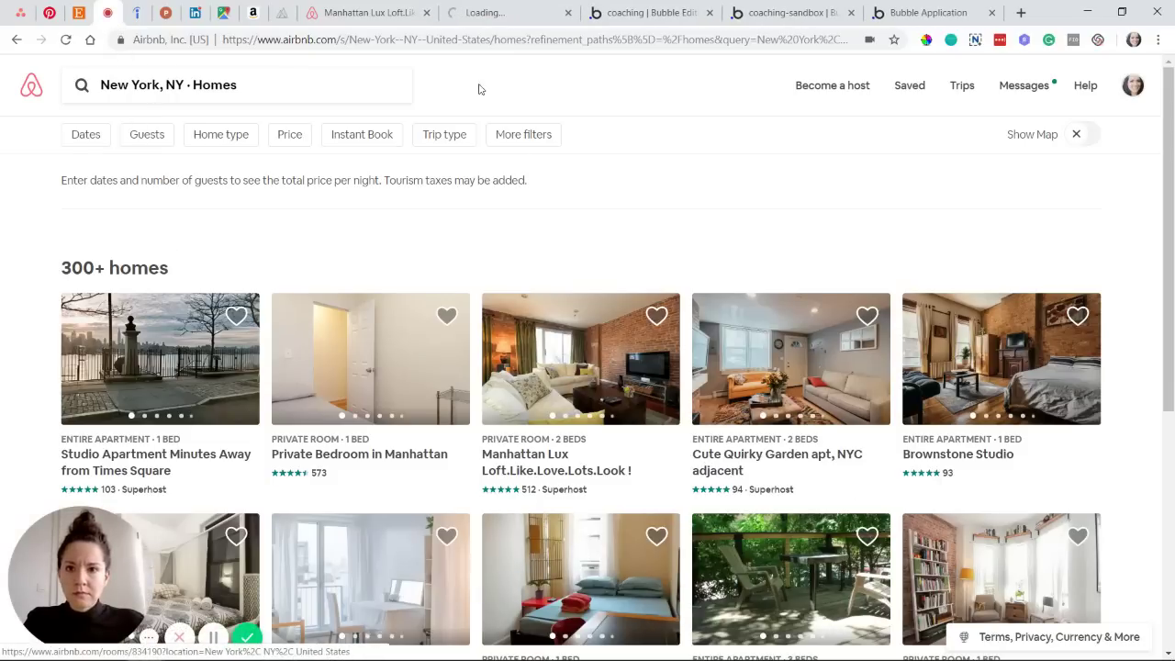
Step: Compare the listings' addresses, highlighting 'rooms' and the room ID in the Cute Quirky Garden URL
left_click(354, 9)
left_click(479, 12)
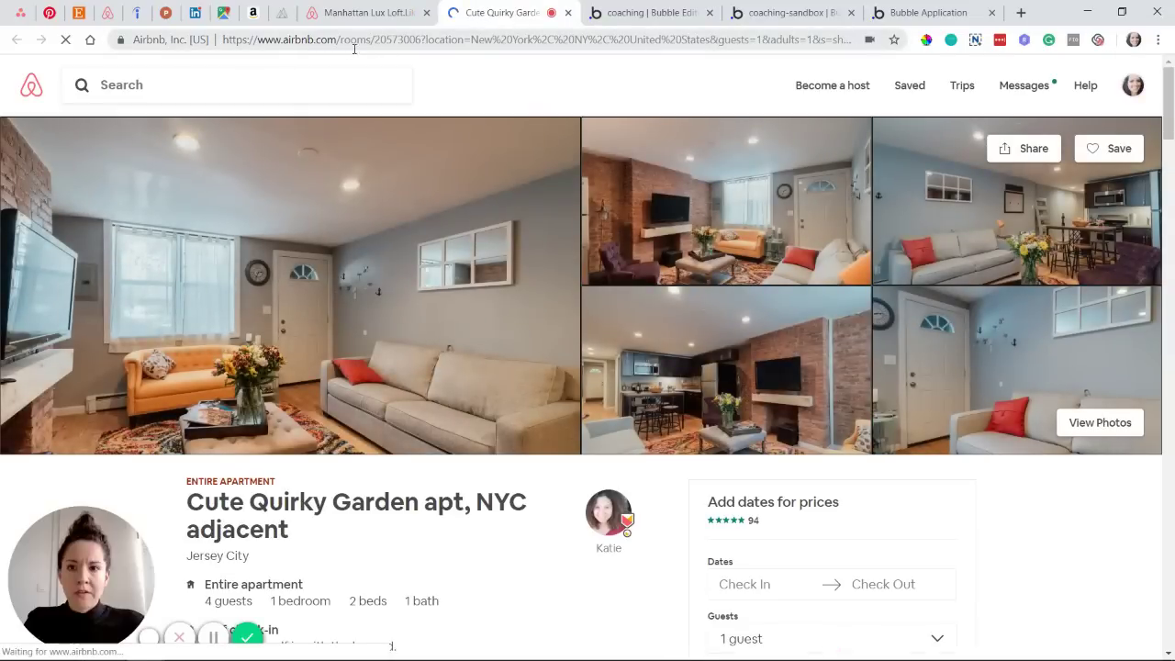
double_click(386, 39)
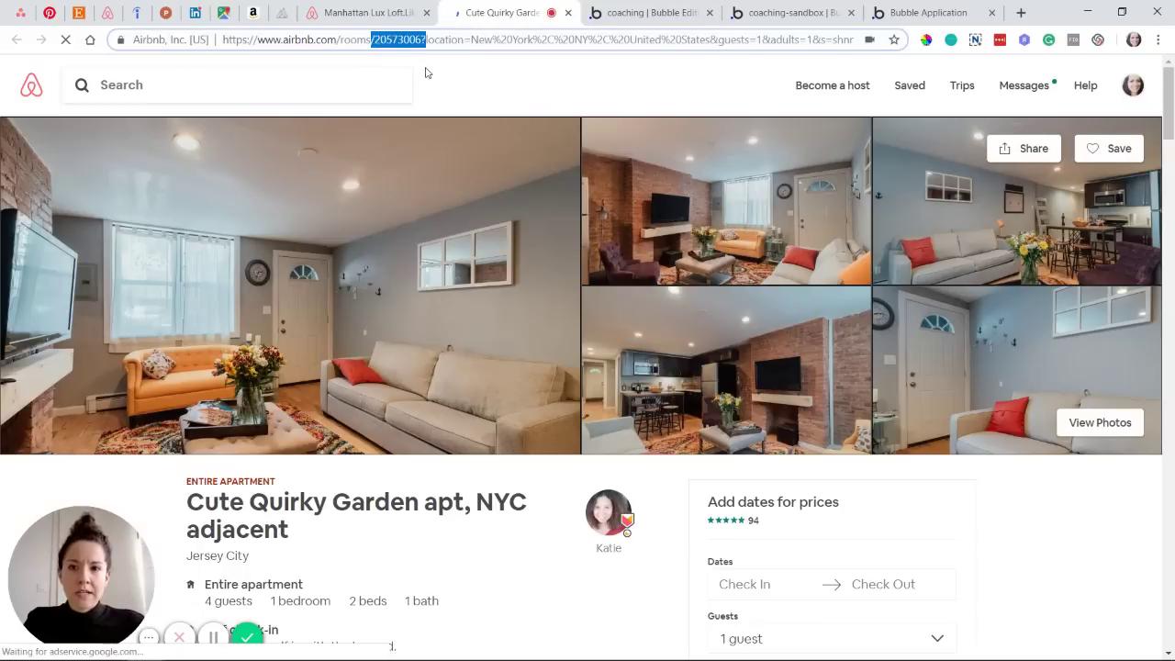
left_click(384, 14)
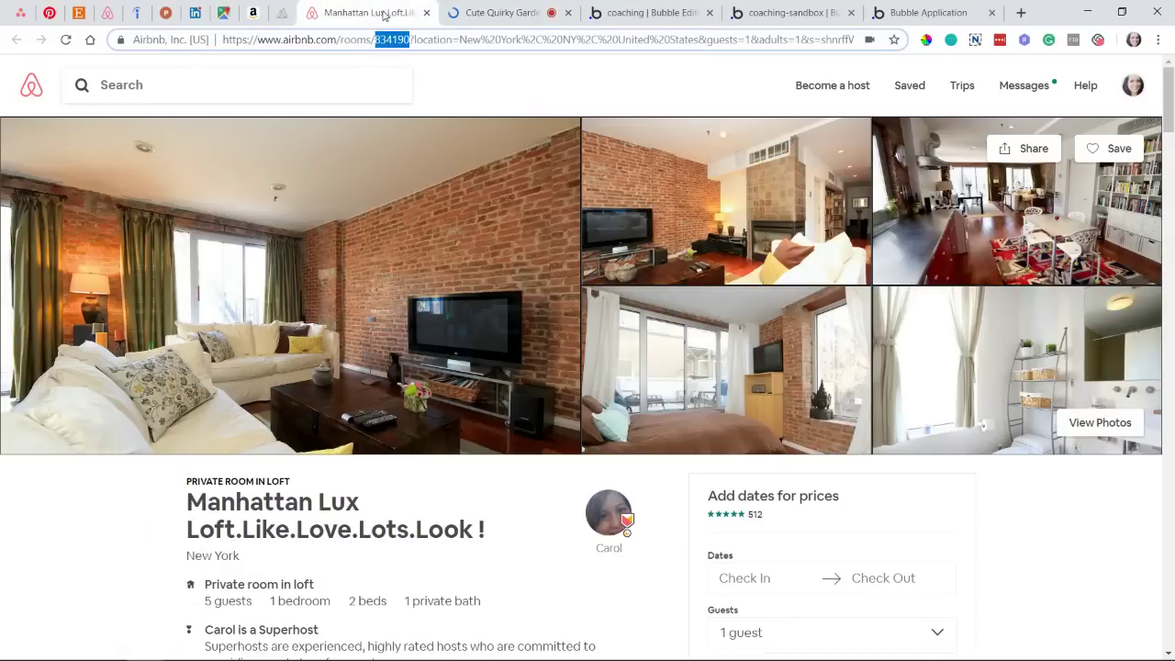
left_click(461, 15)
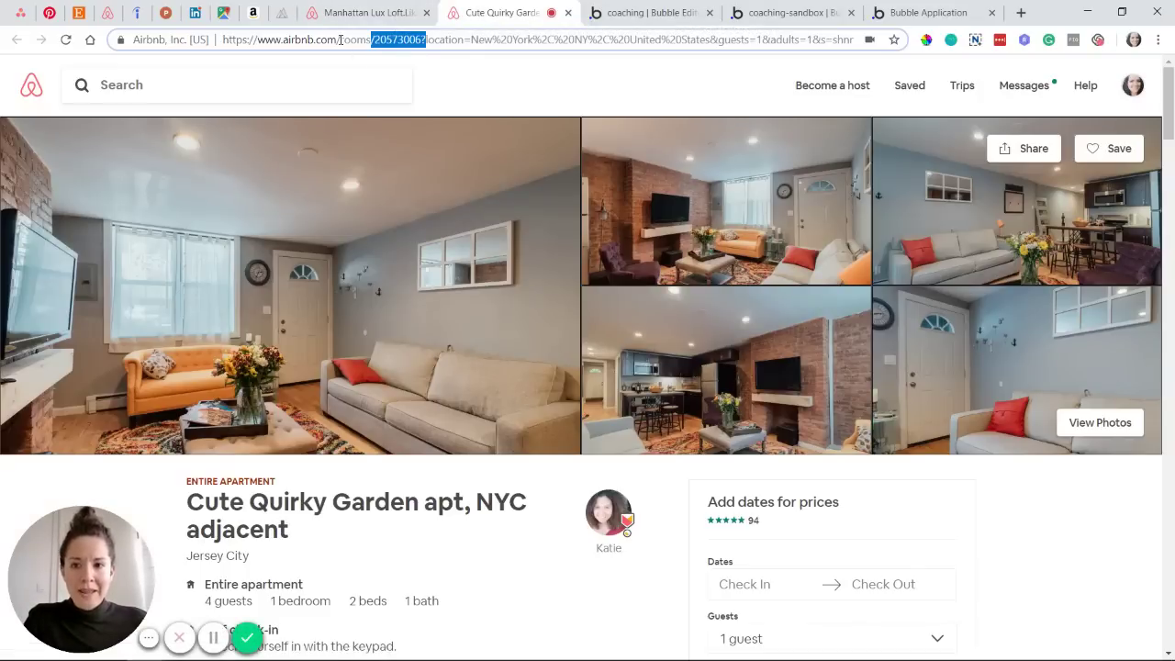
left_click_drag(340, 39, 367, 39)
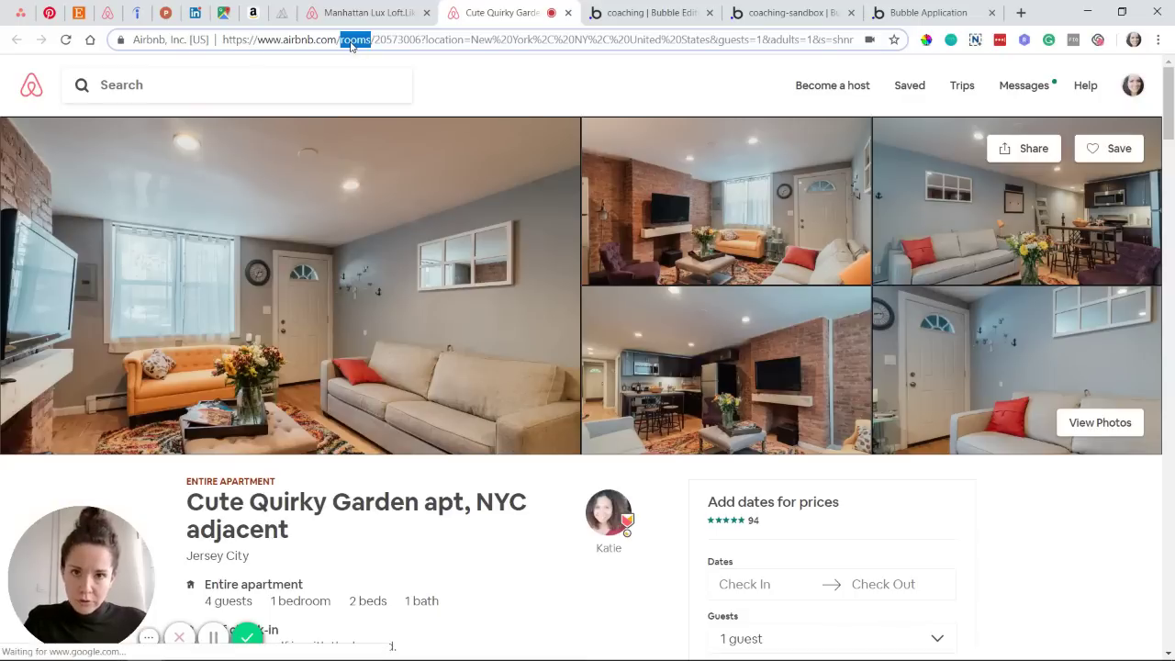
left_click_drag(375, 40, 400, 45)
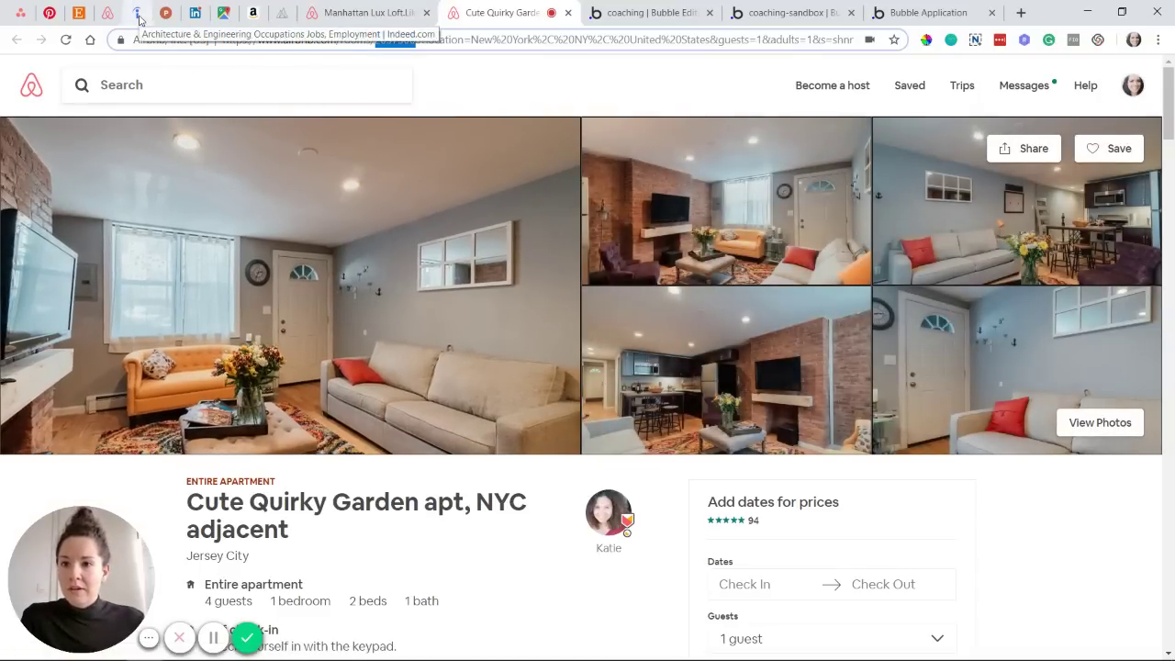
left_click(138, 16)
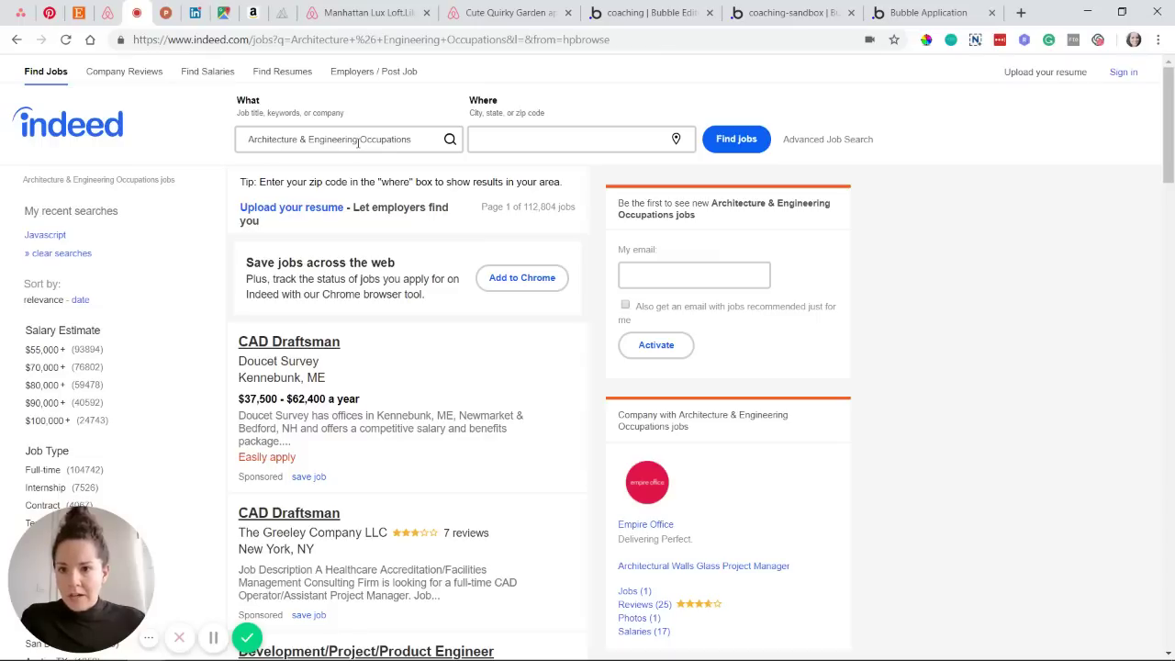
Step: Open the CAD Draftsman job in a new tab and view its details
right_click(336, 354)
left_click(339, 356)
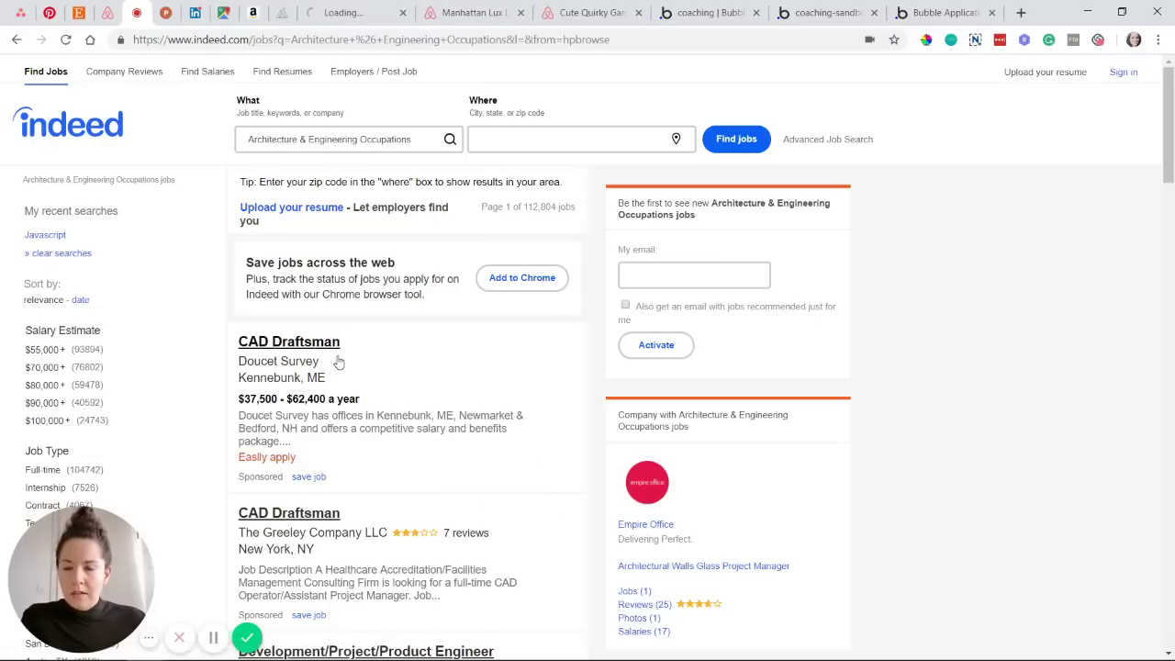
left_click(350, 13)
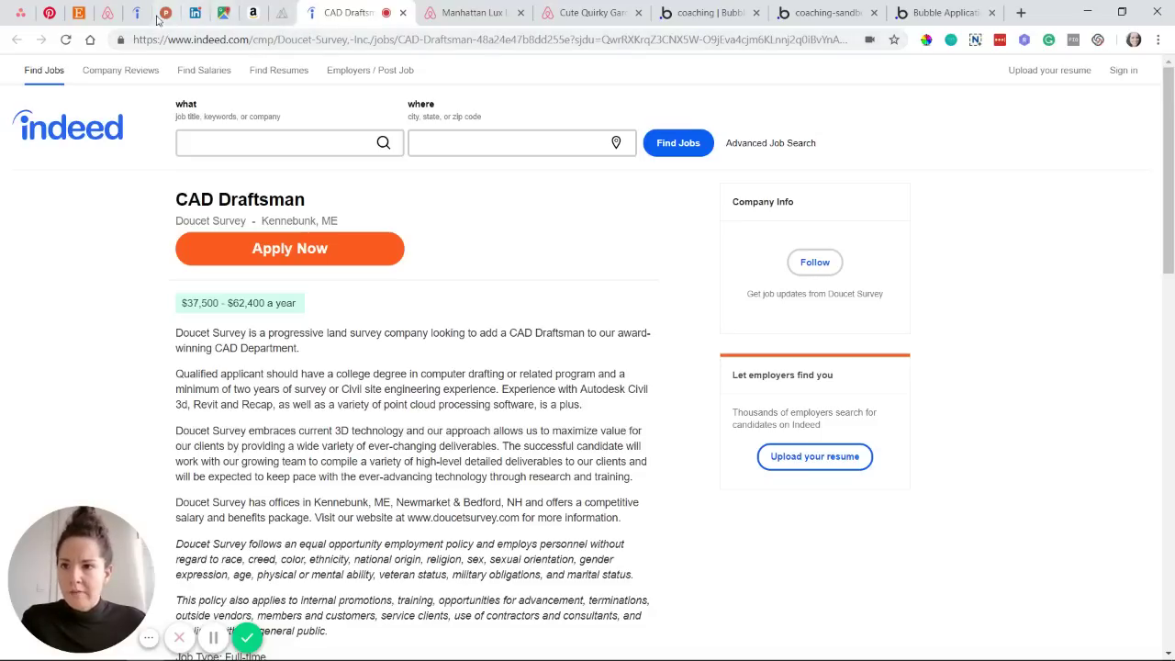
left_click(139, 14)
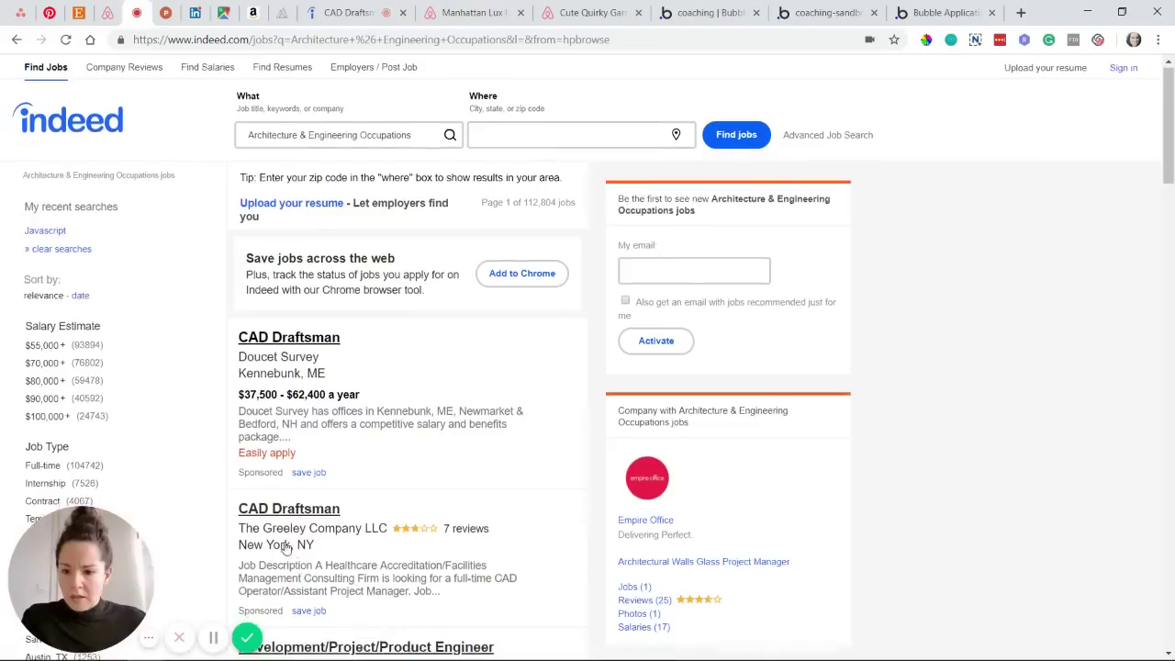
Step: Open the Development/Project/Product Engineer job in a new tab and highlight 'cmp' in its address
scroll(340, 422, "down", 3)
right_click(341, 421)
left_click(345, 427)
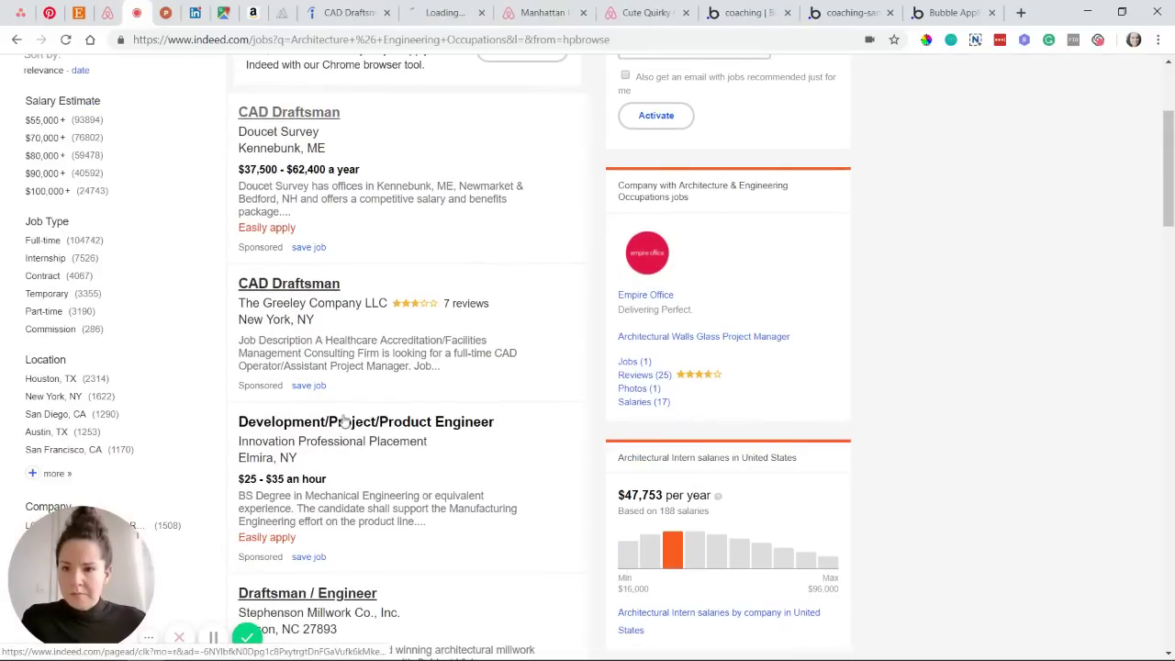
left_click(441, 11)
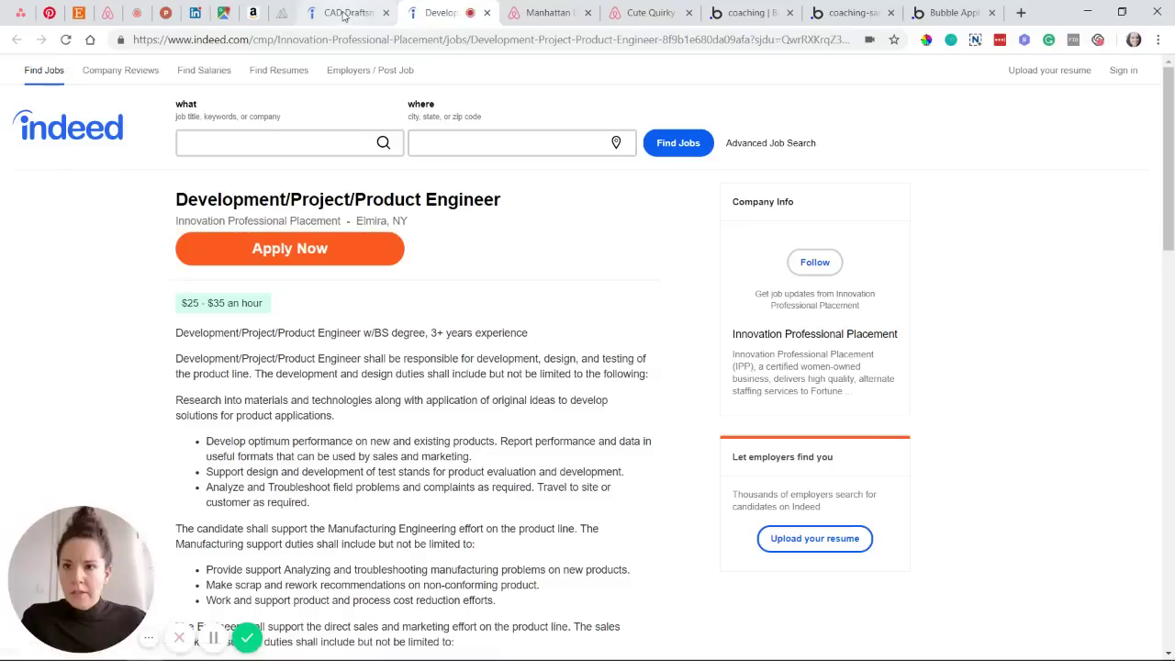
left_click(346, 12)
left_click(439, 11)
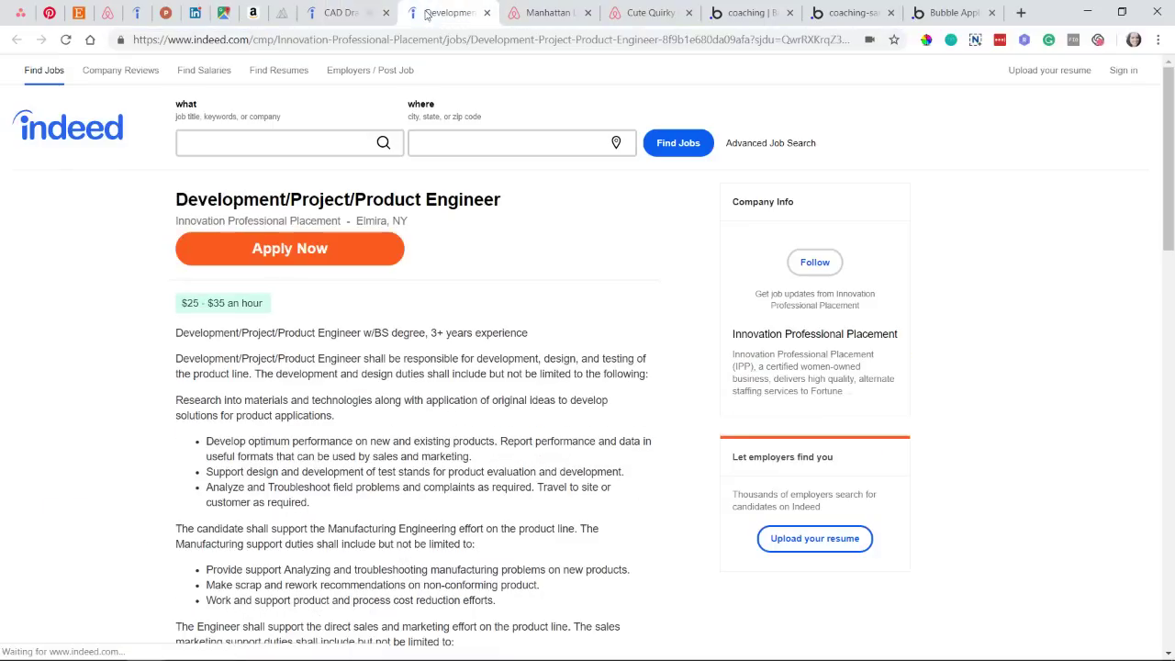
left_click_drag(250, 40, 269, 50)
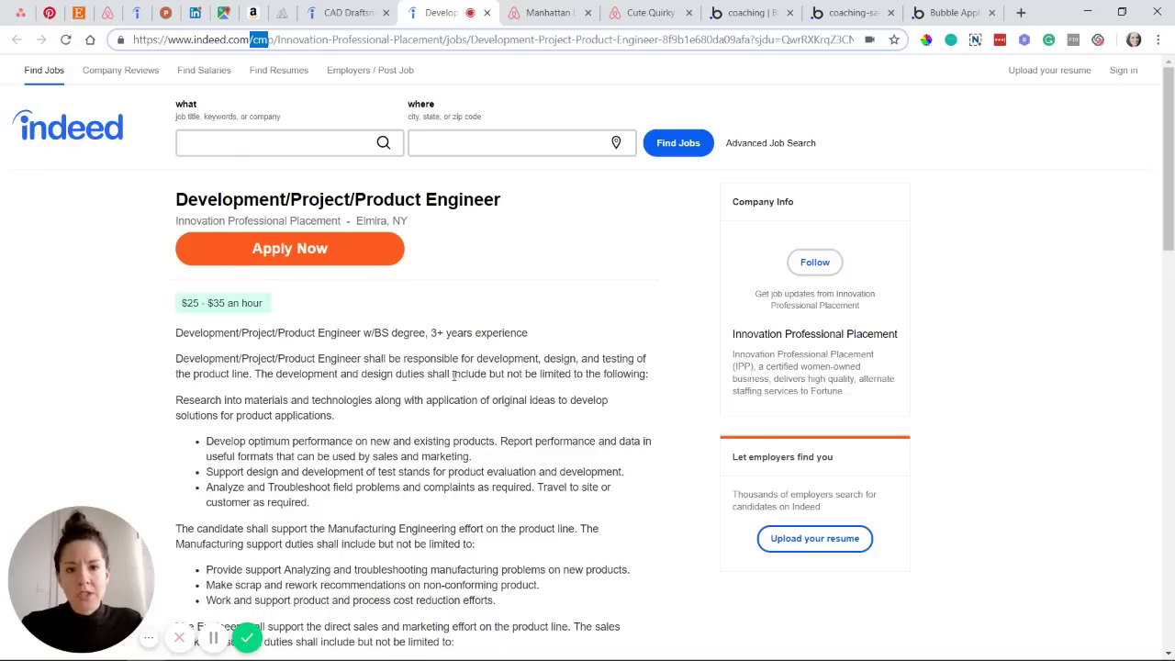
left_click(136, 12)
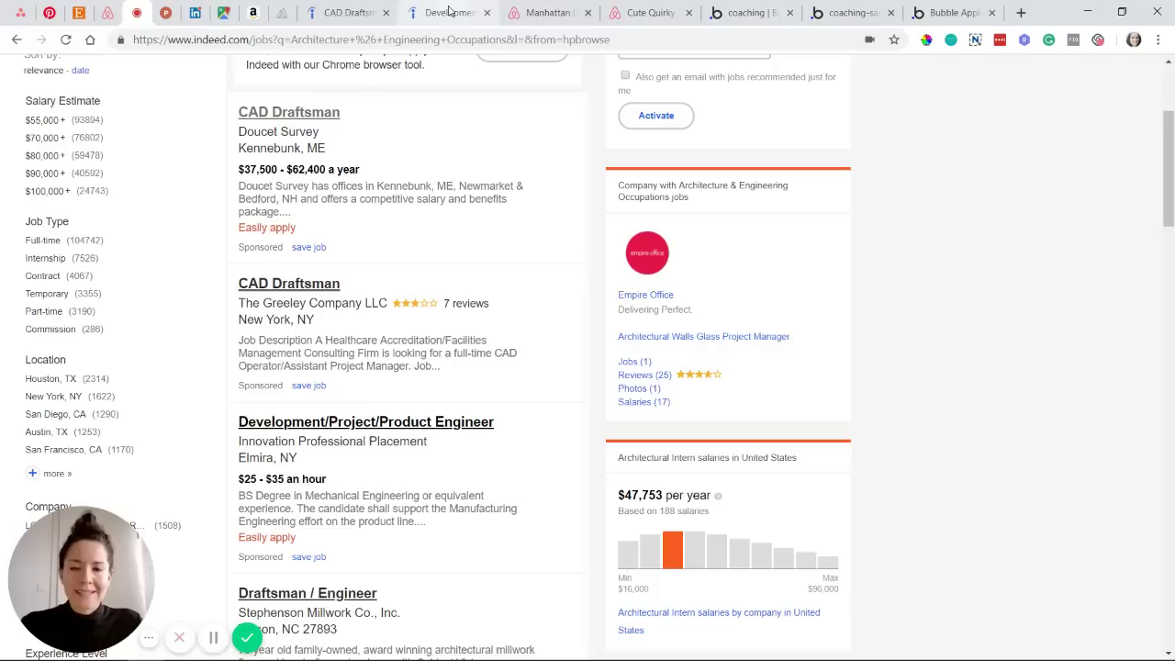
left_click(165, 12)
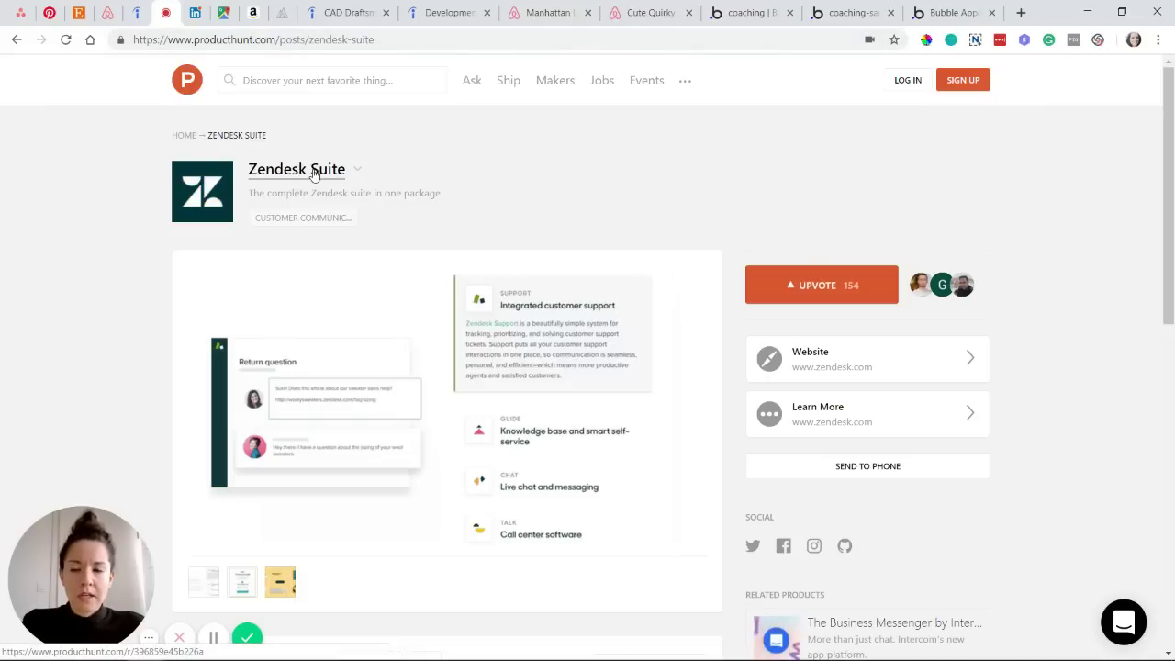
Step: Highlight the 'posts' and 'zendesk-suite' parts of the Zendesk Suite post address
left_click(279, 39)
left_click_drag(280, 40, 301, 40)
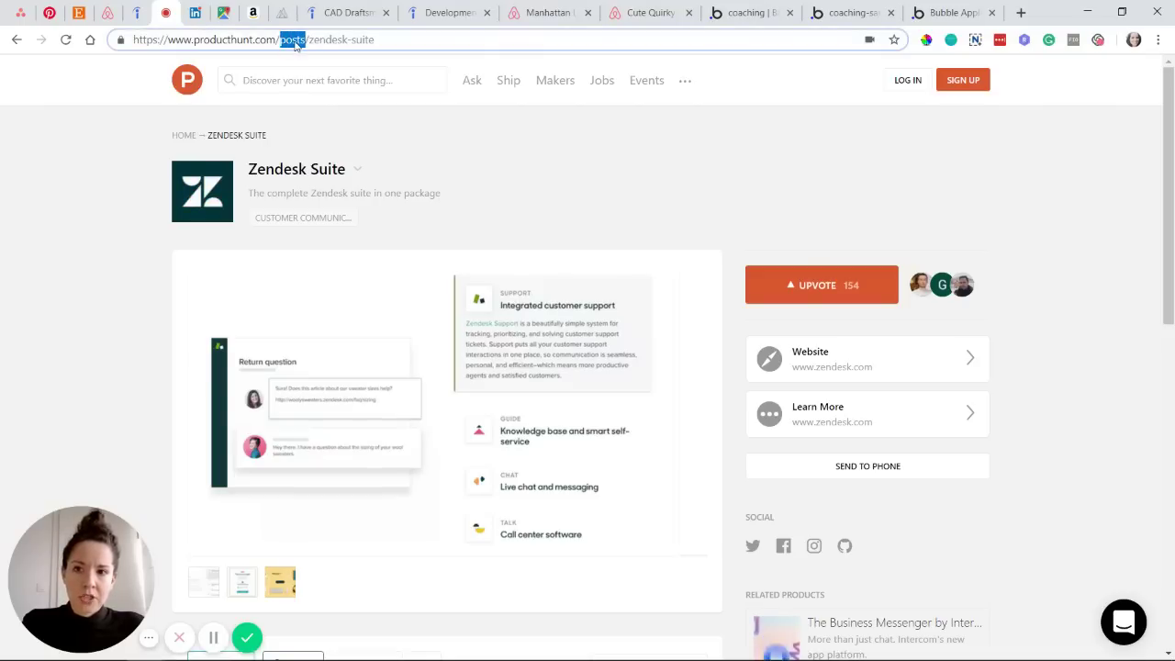
left_click_drag(307, 43, 388, 58)
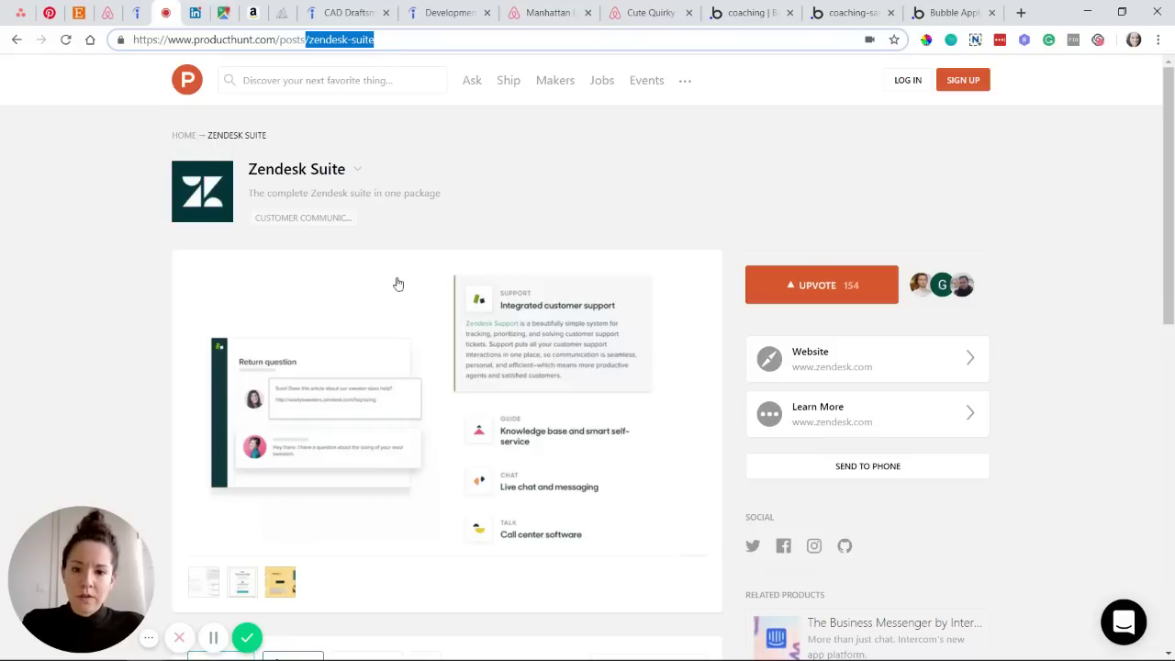
Step: Open Maze 2.0 from the Product Hunt home page, highlight its address slug, and pause its video
left_click(188, 138)
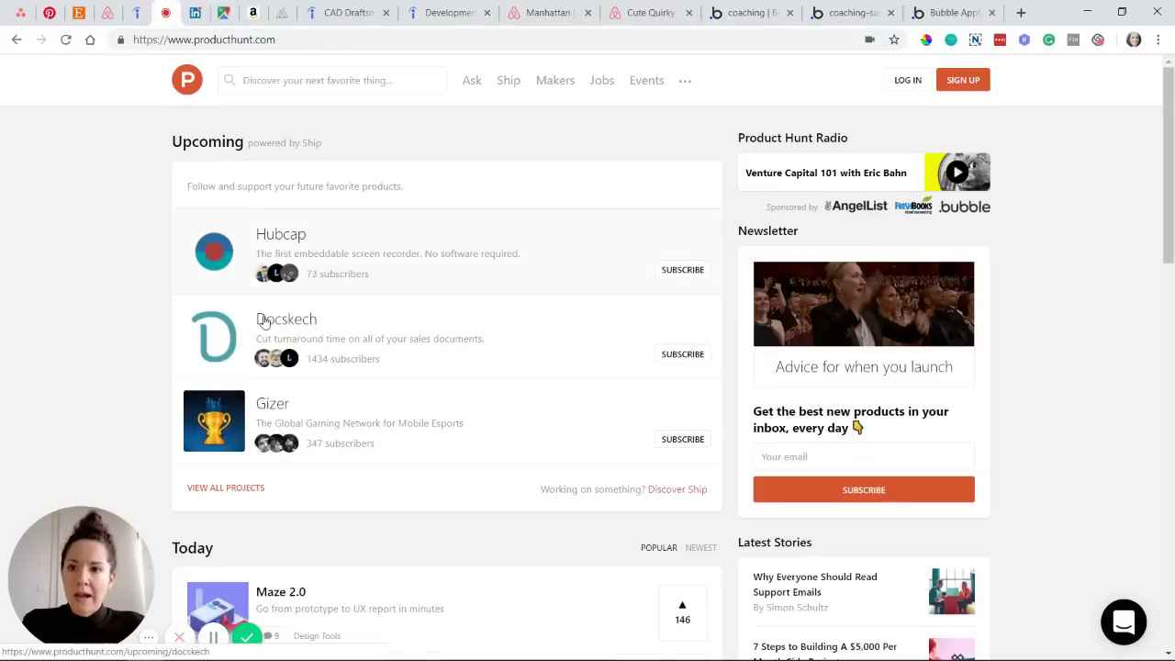
scroll(412, 597, "down", 3)
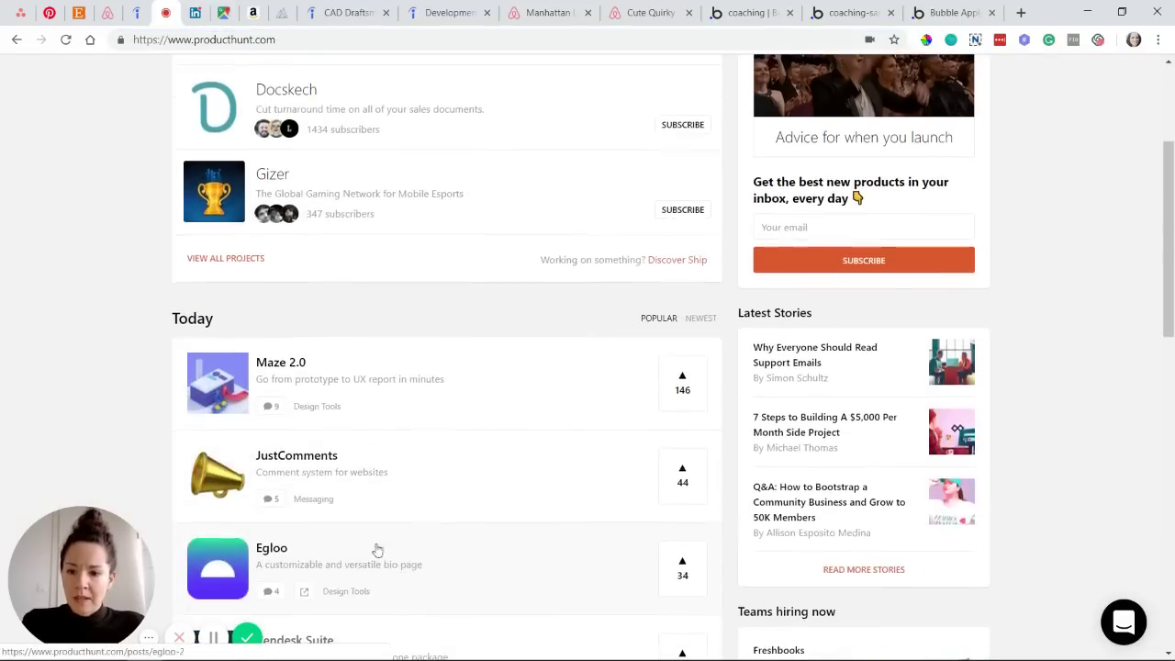
left_click(275, 406)
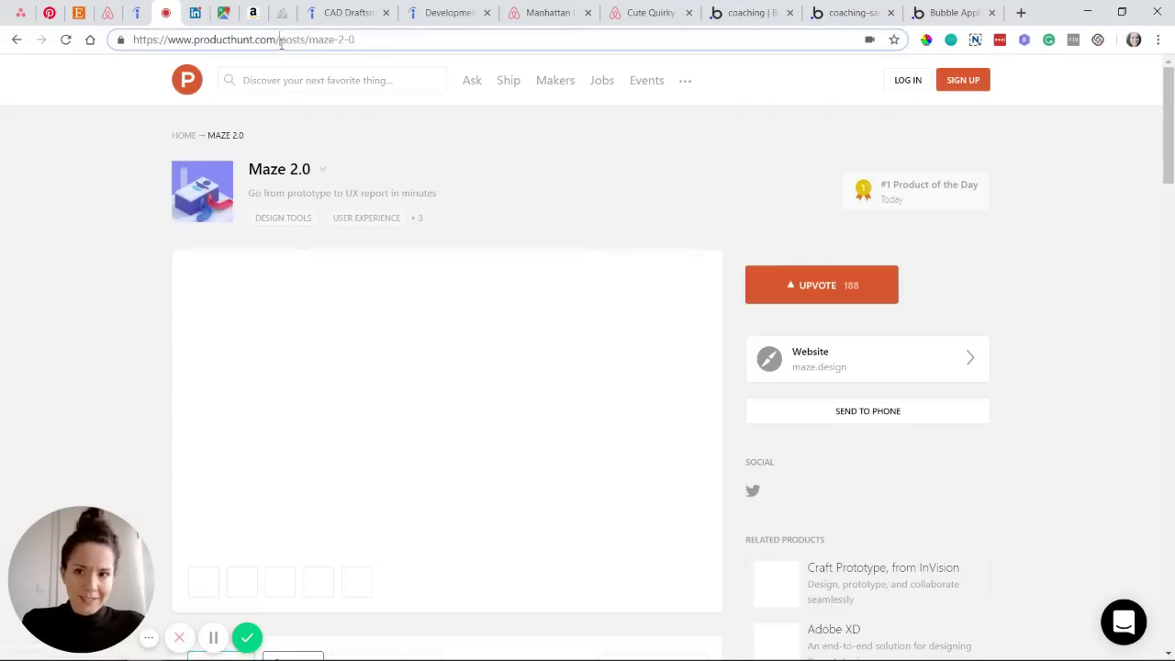
double_click(293, 39)
left_click_drag(328, 40, 349, 40)
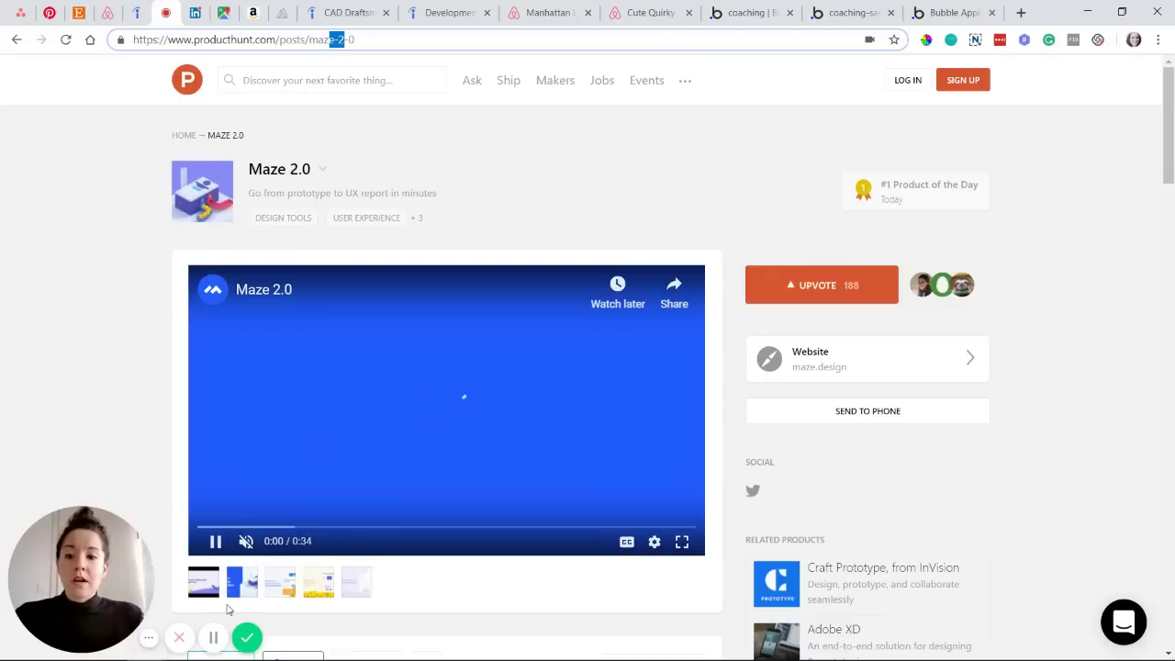
left_click(215, 541)
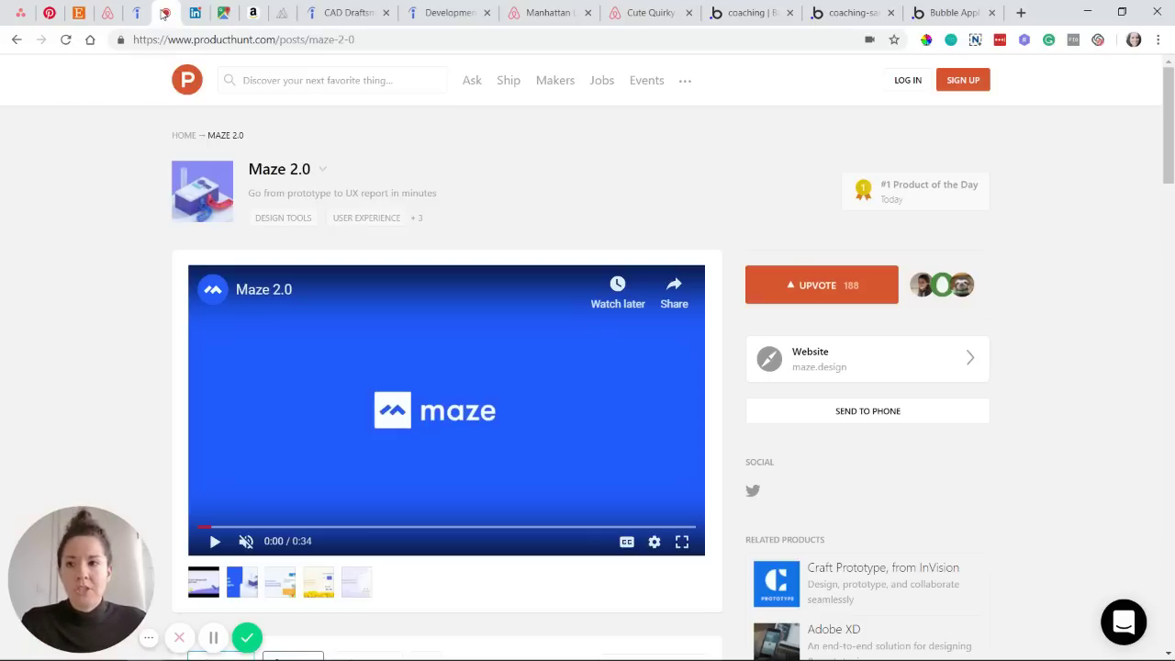
key("alt+Tab")
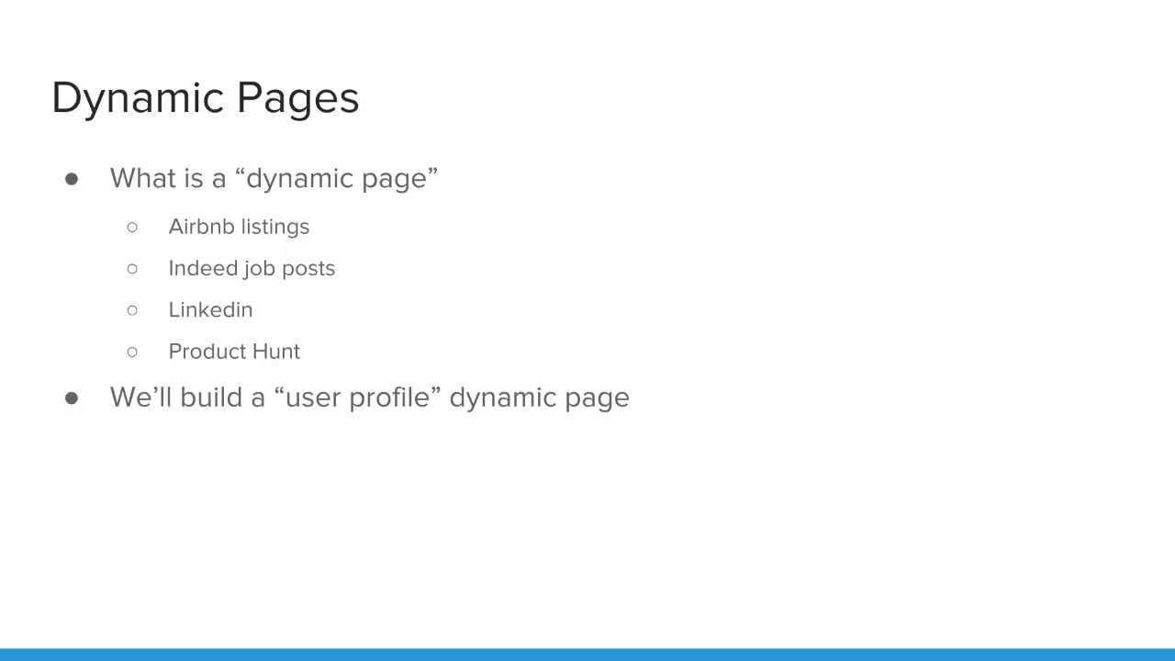
Step: Close the two Indeed job tabs and the two Airbnb listing tabs in the browser
key("alt+Tab")
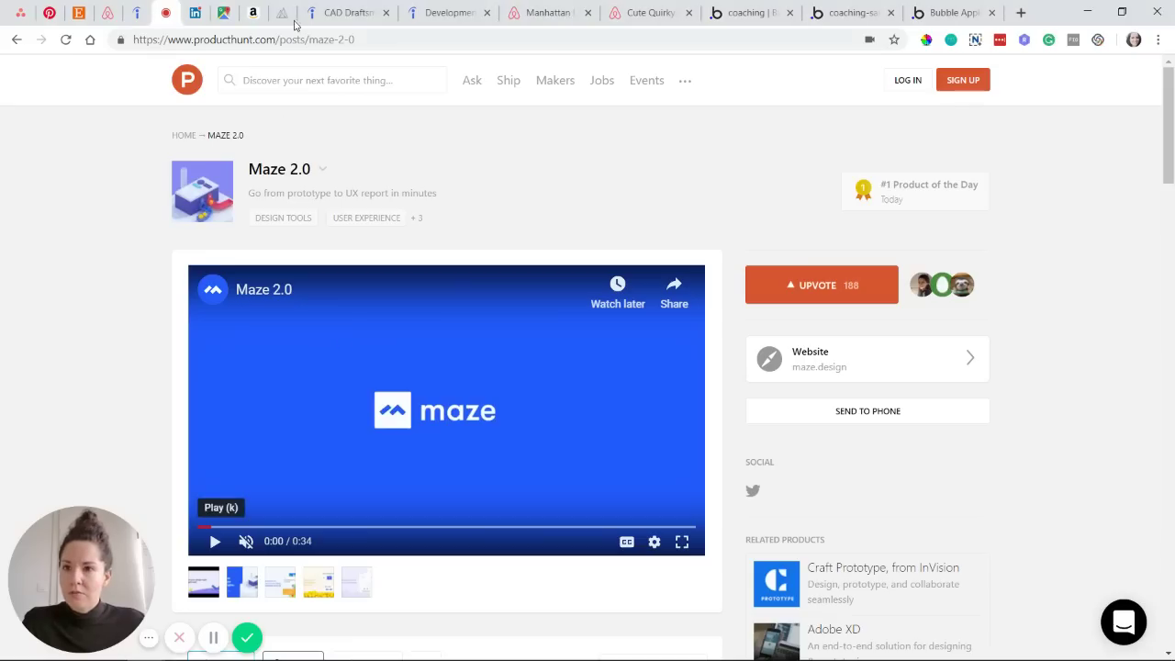
left_click(386, 13)
left_click(386, 12)
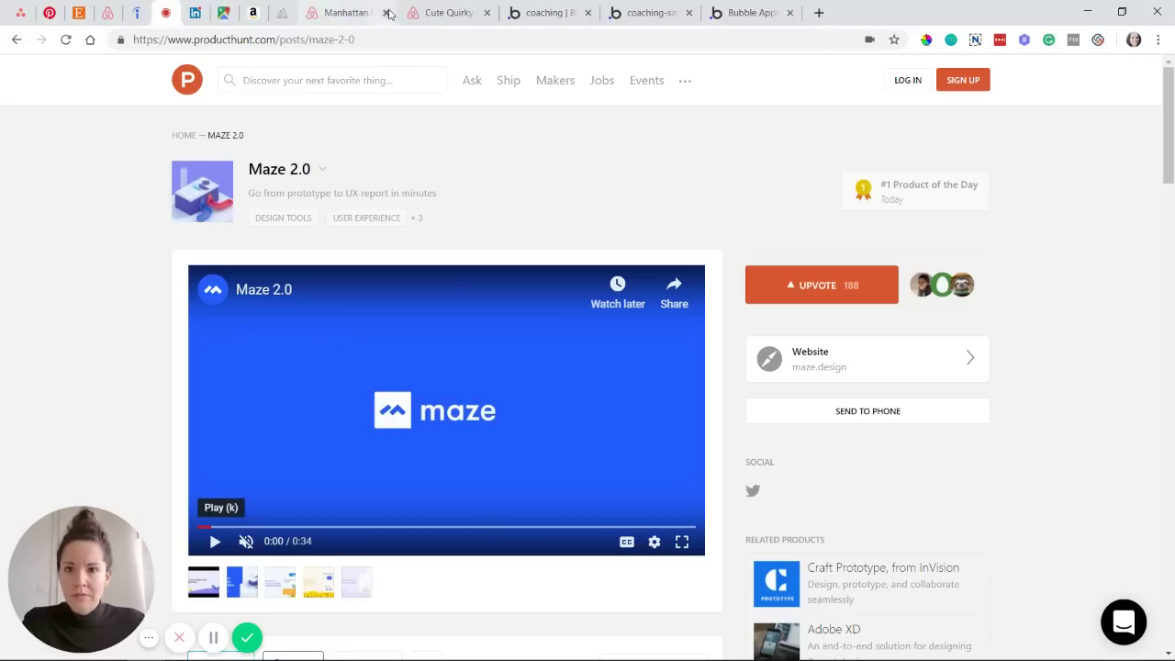
left_click(387, 12)
left_click(389, 13)
Step: Return to the Bubble editor's sign-up index page and show the app's page list
left_click(442, 13)
left_click(547, 13)
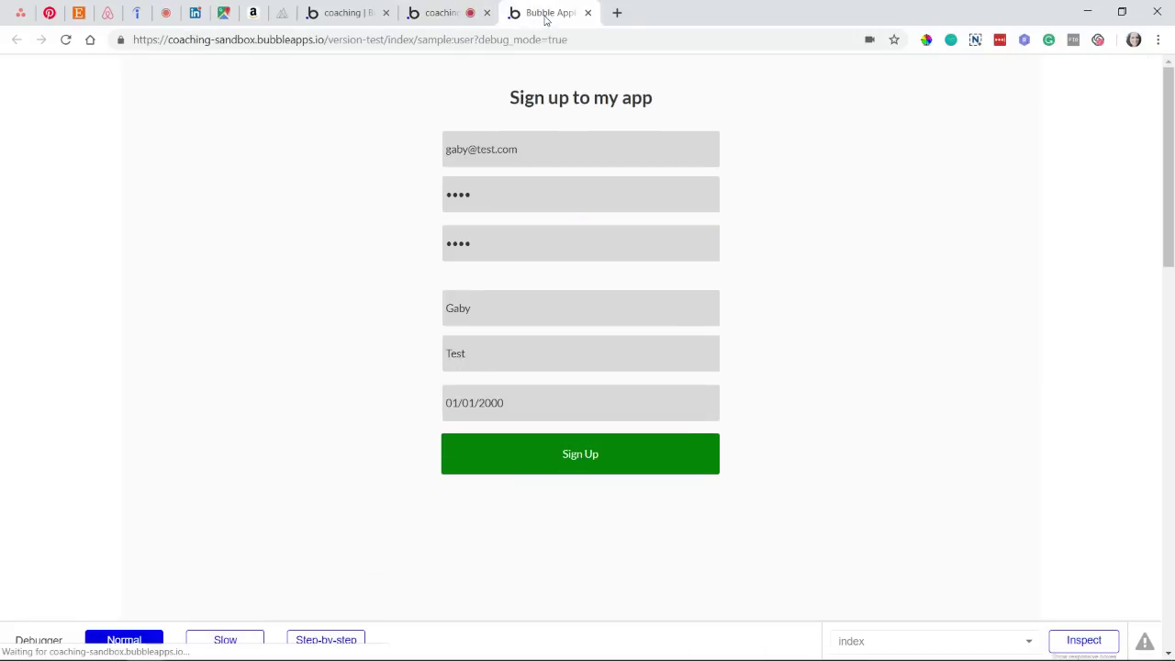
left_click(459, 11)
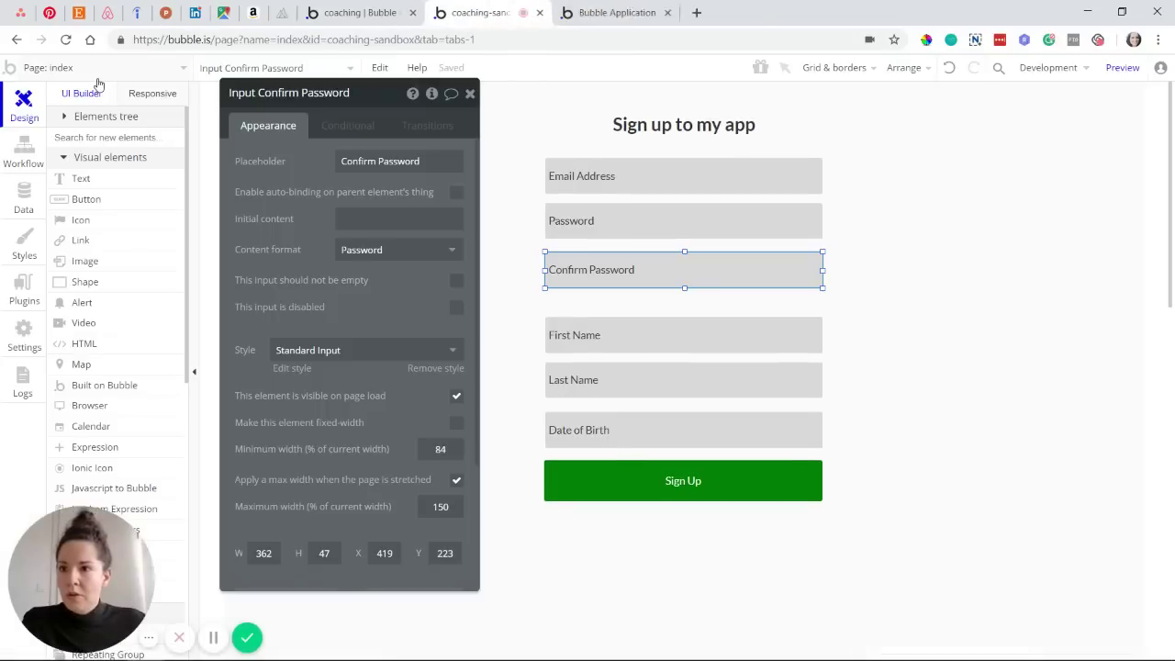
left_click(98, 74)
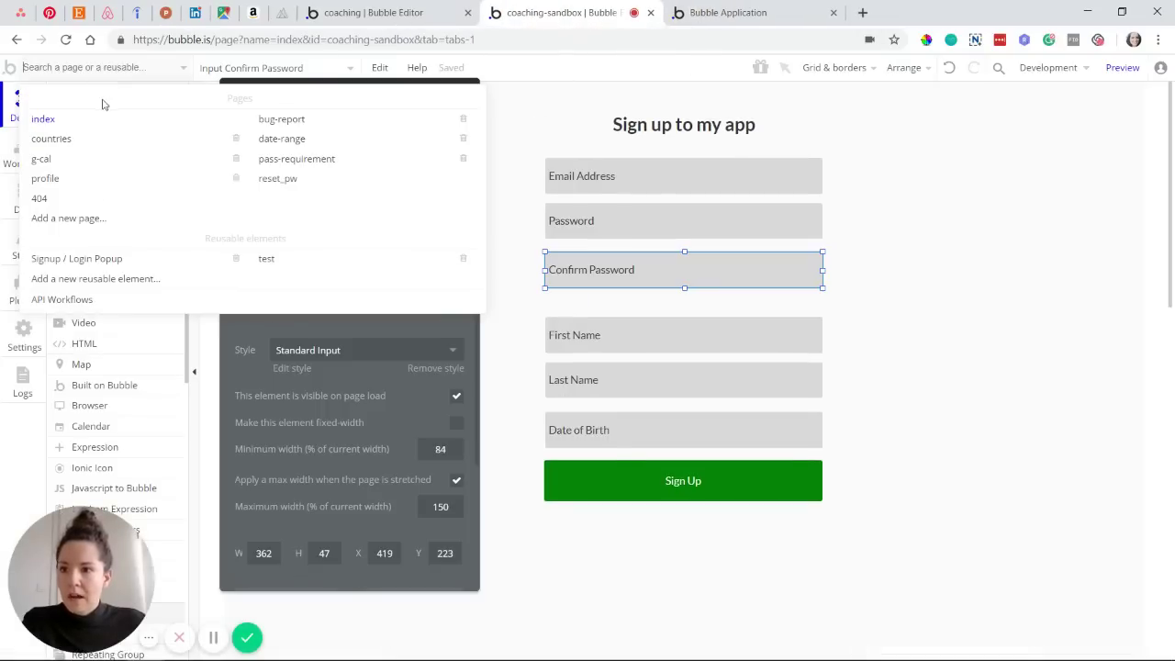
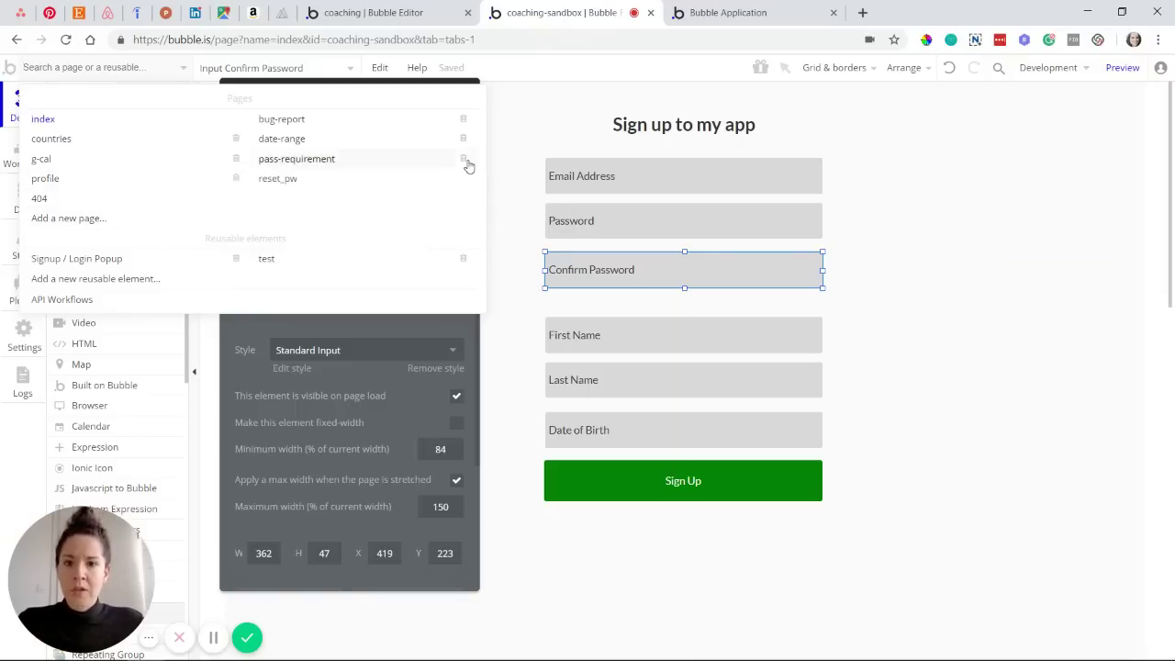
Step: Create a new page named 'search'
left_click(152, 226)
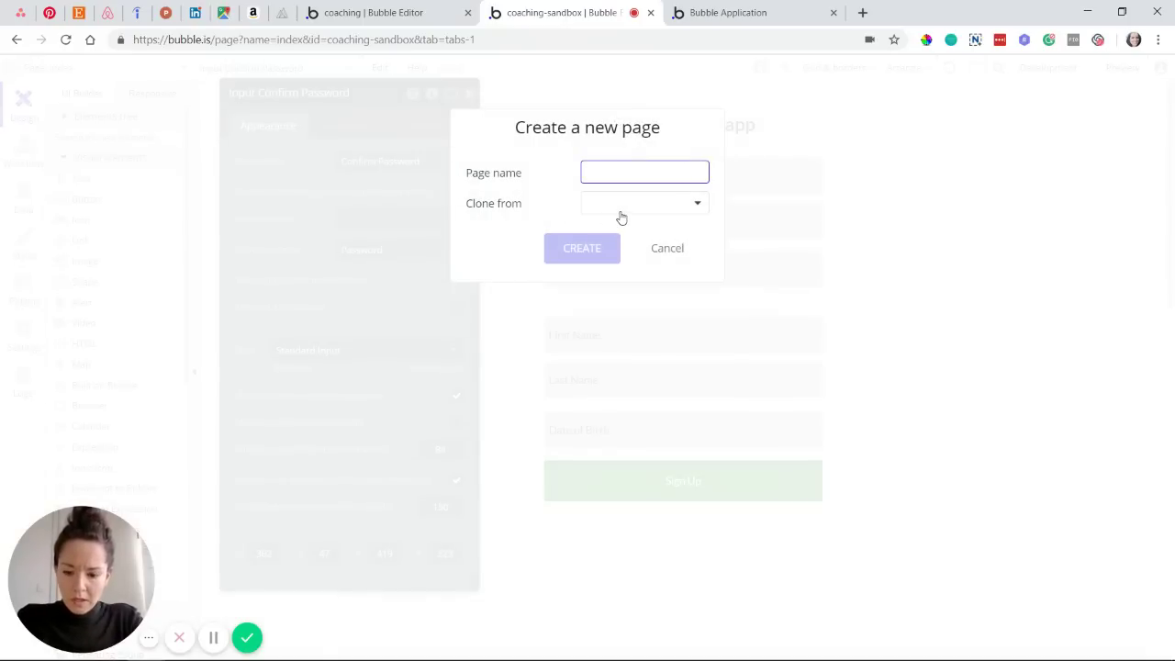
type("search")
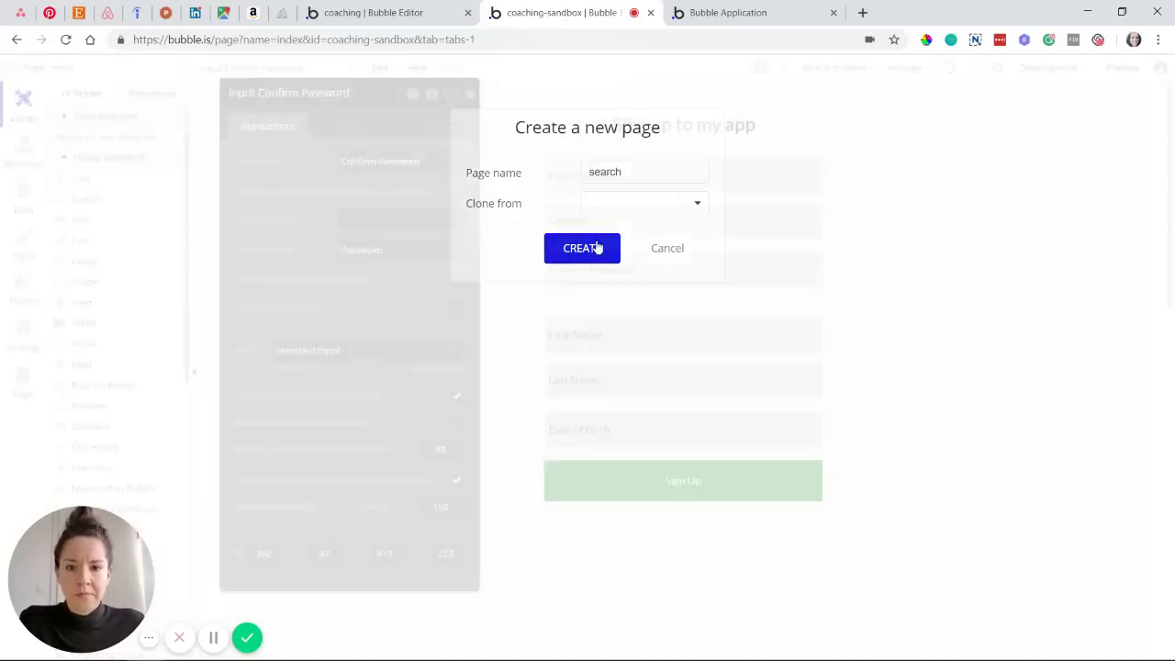
left_click(596, 247)
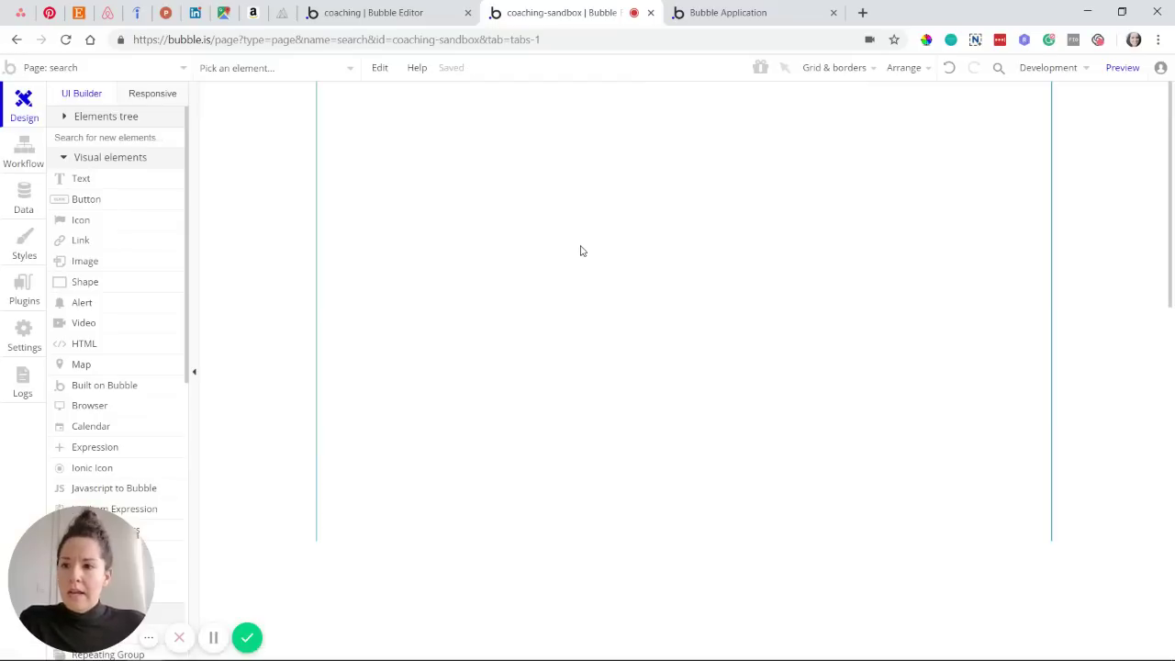
Step: Draw a Repeating Group from the Containers section onto the search page
scroll(59, 338, "down", 5)
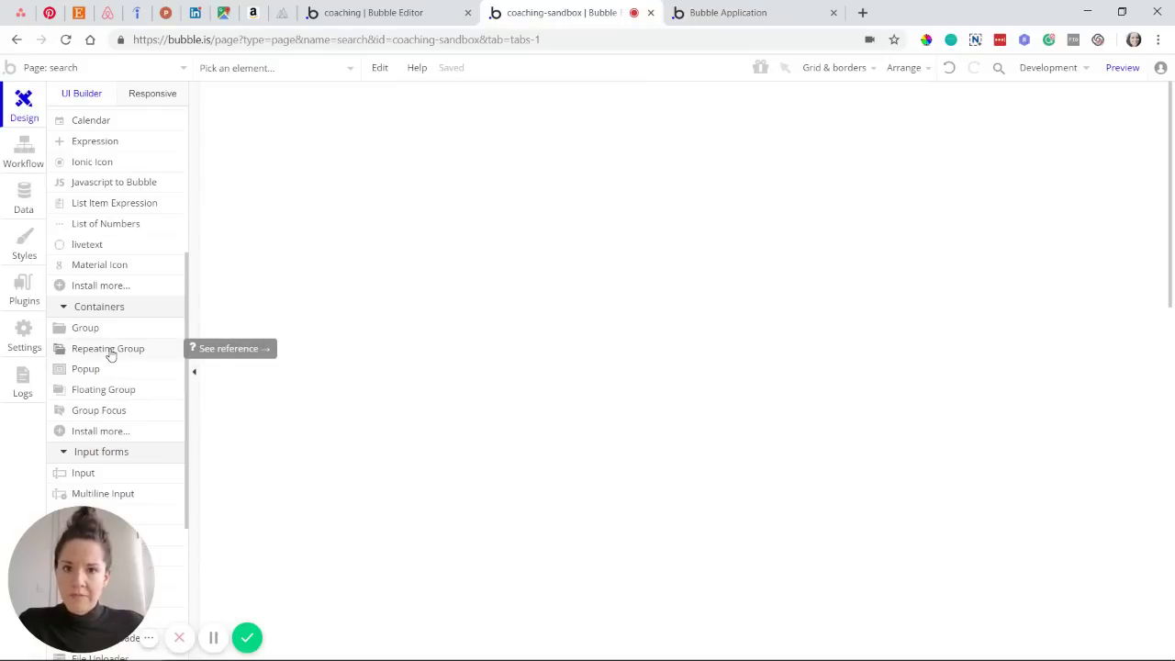
left_click(108, 355)
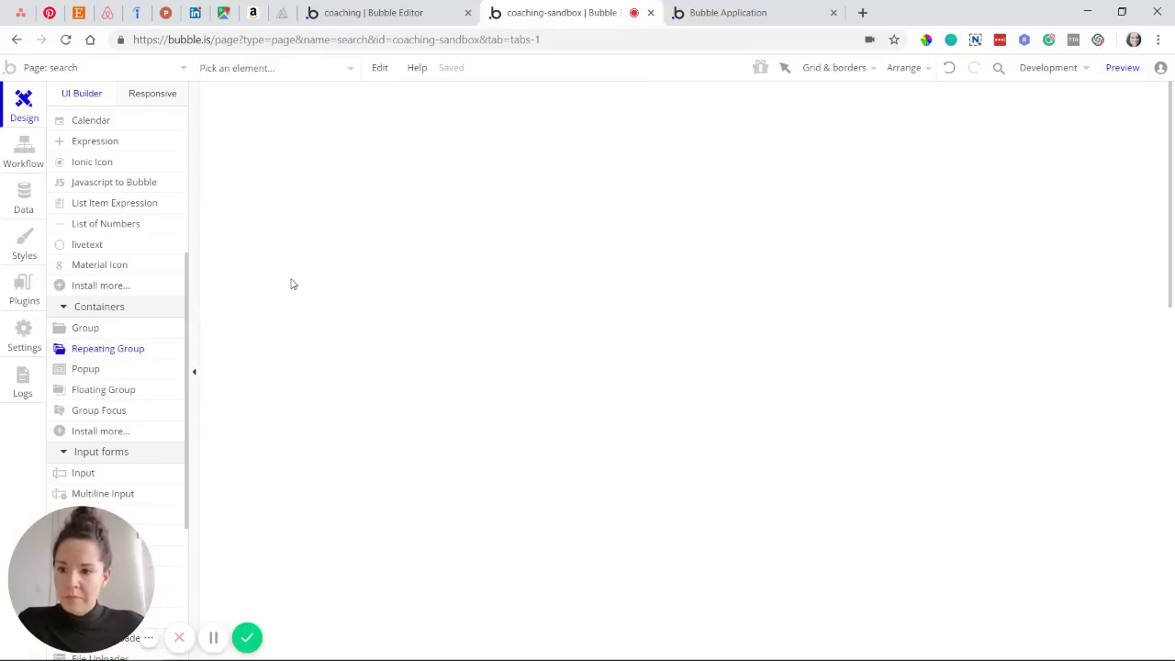
left_click_drag(520, 133, 810, 386)
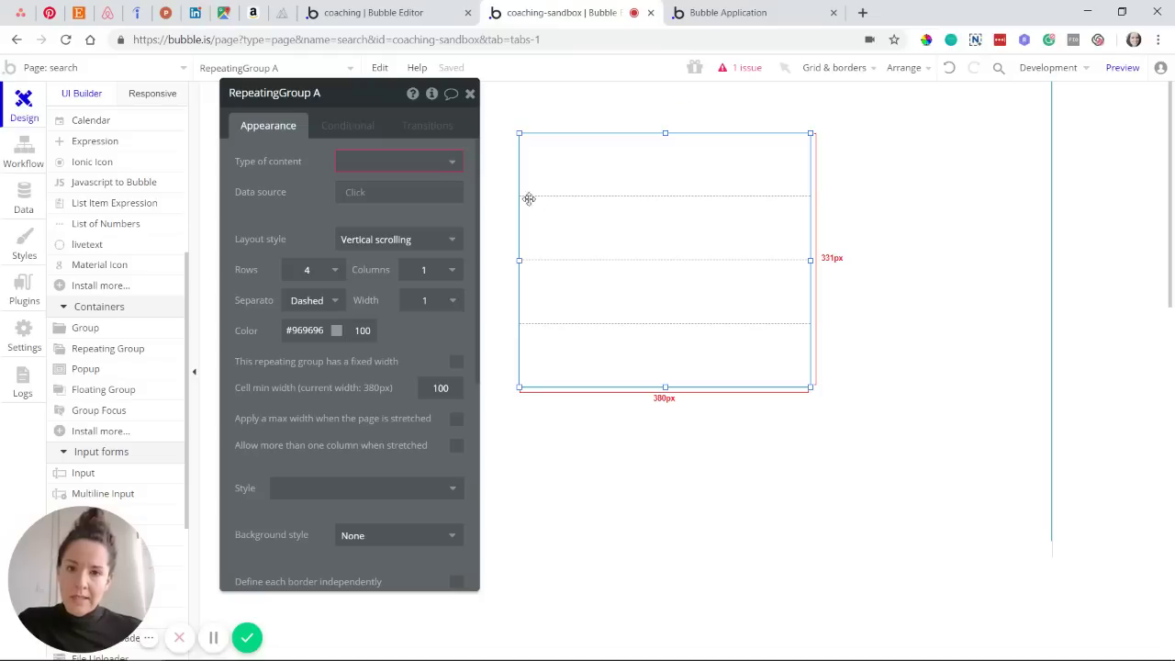
Step: Set the repeating group's content type to User and data source to Do a search for Users
left_click(376, 170)
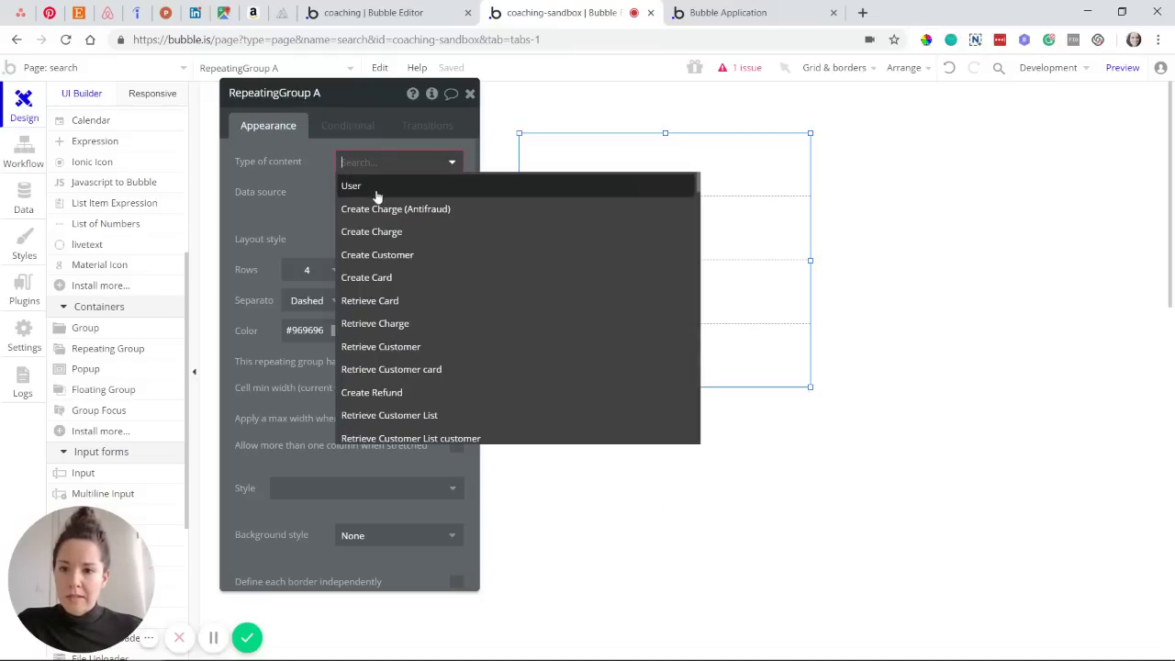
left_click(380, 192)
left_click(367, 193)
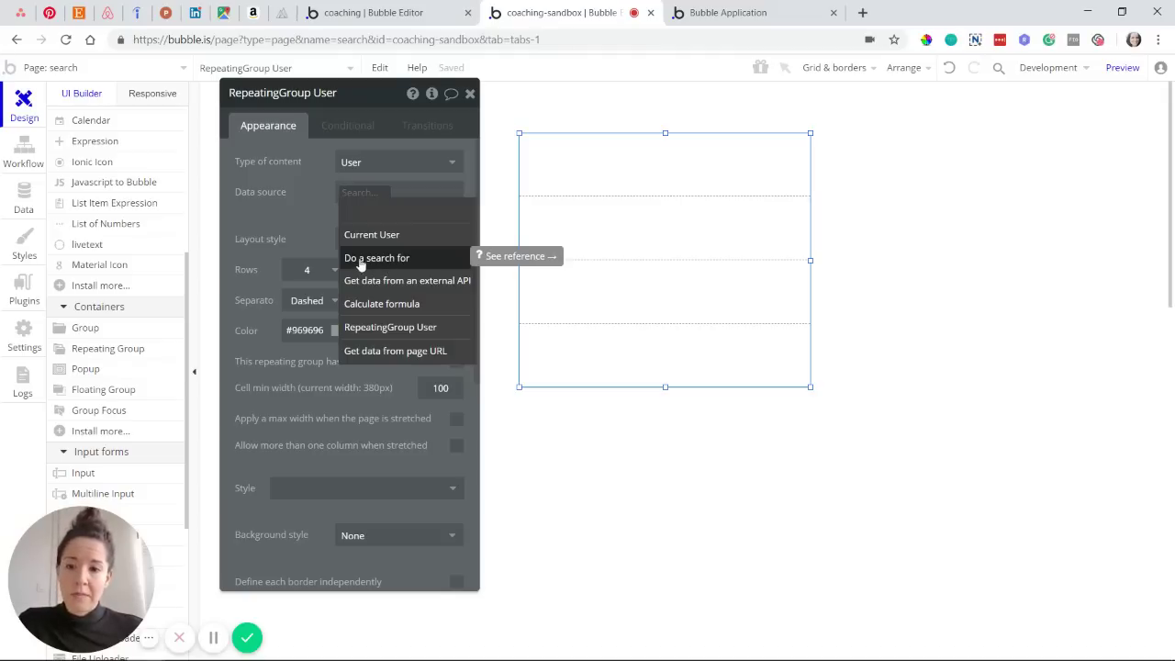
left_click(372, 267)
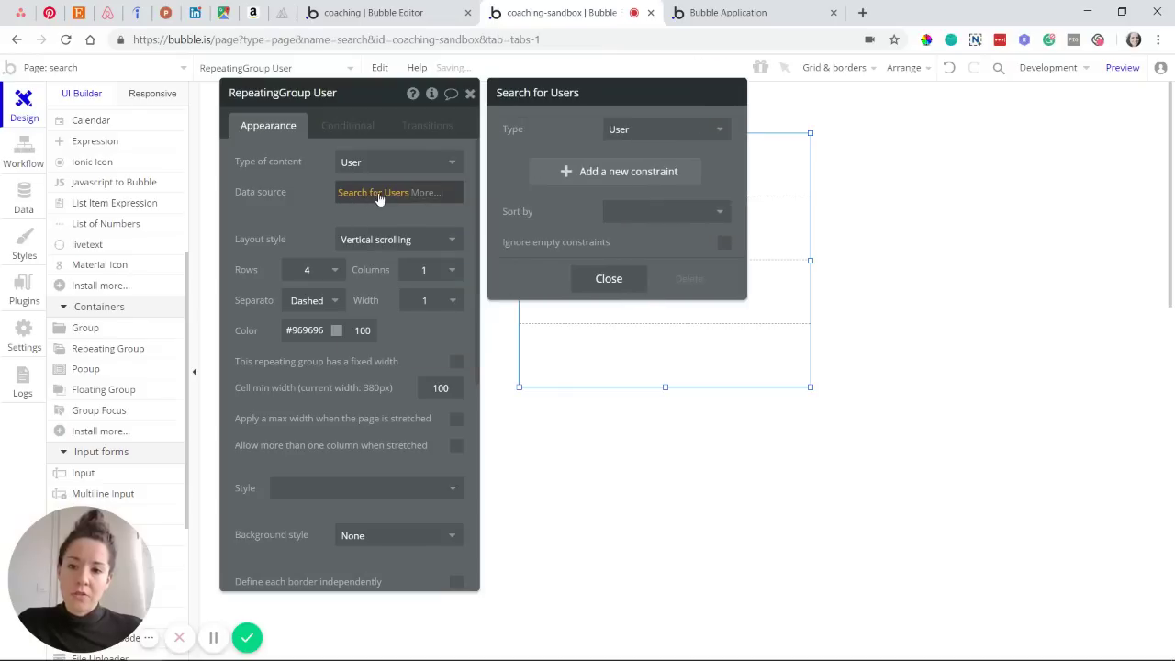
left_click(625, 132)
left_click(639, 155)
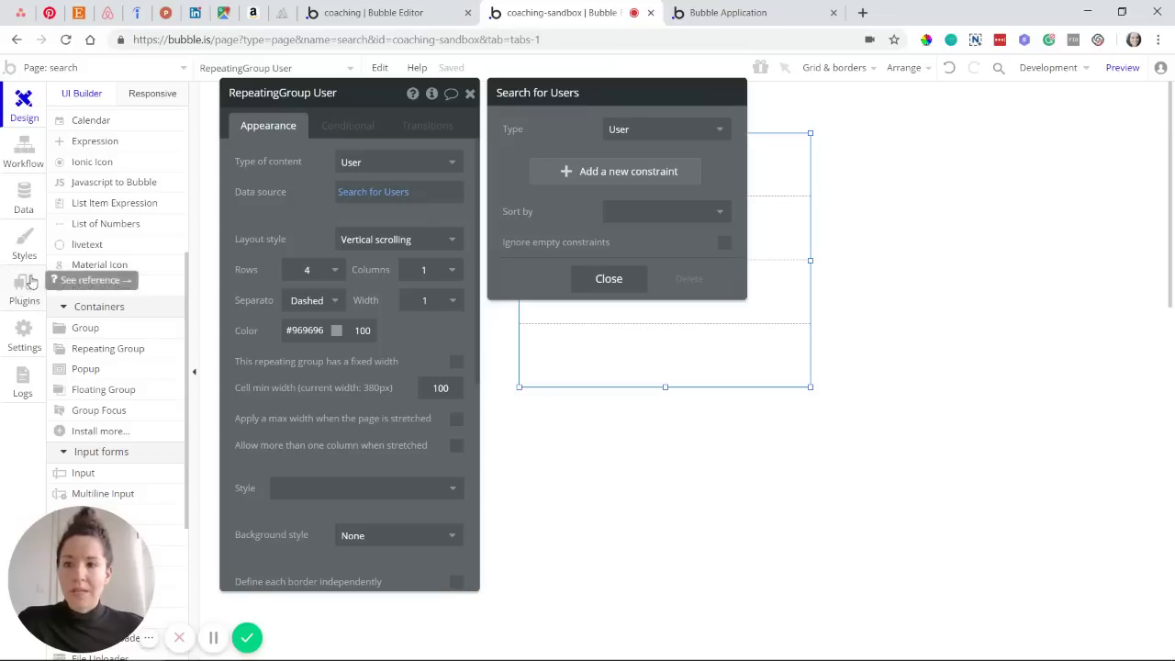
Step: Review the User data type's fields, then reconfirm User as the searched type and close the search panel
left_click(30, 212)
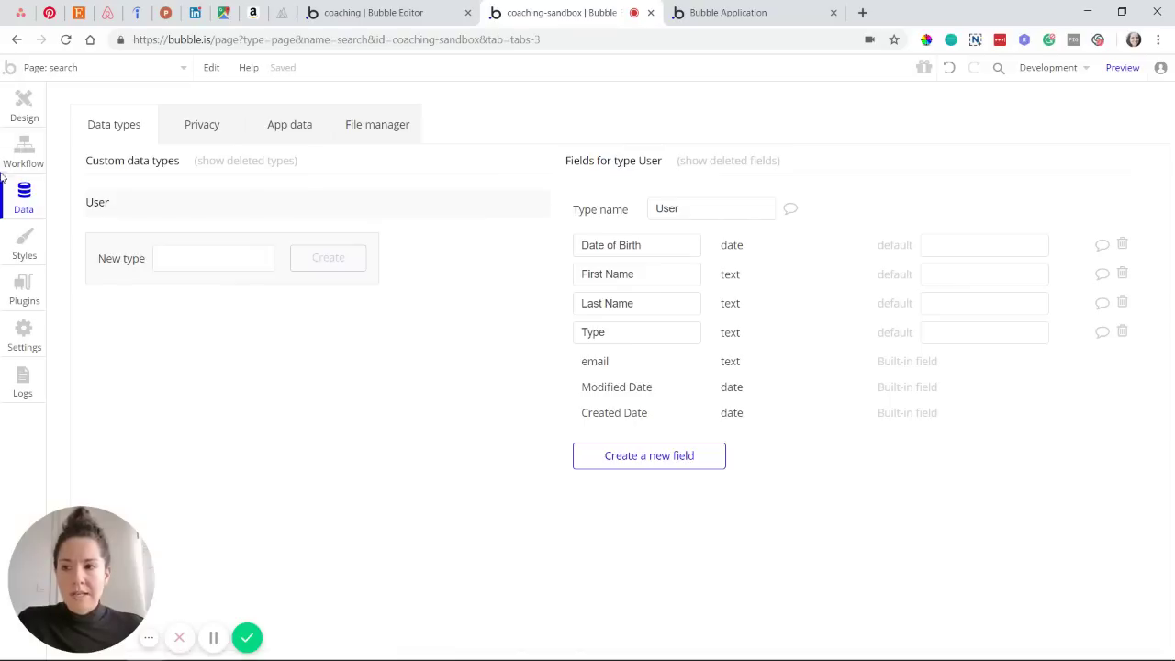
left_click(13, 152)
left_click(21, 117)
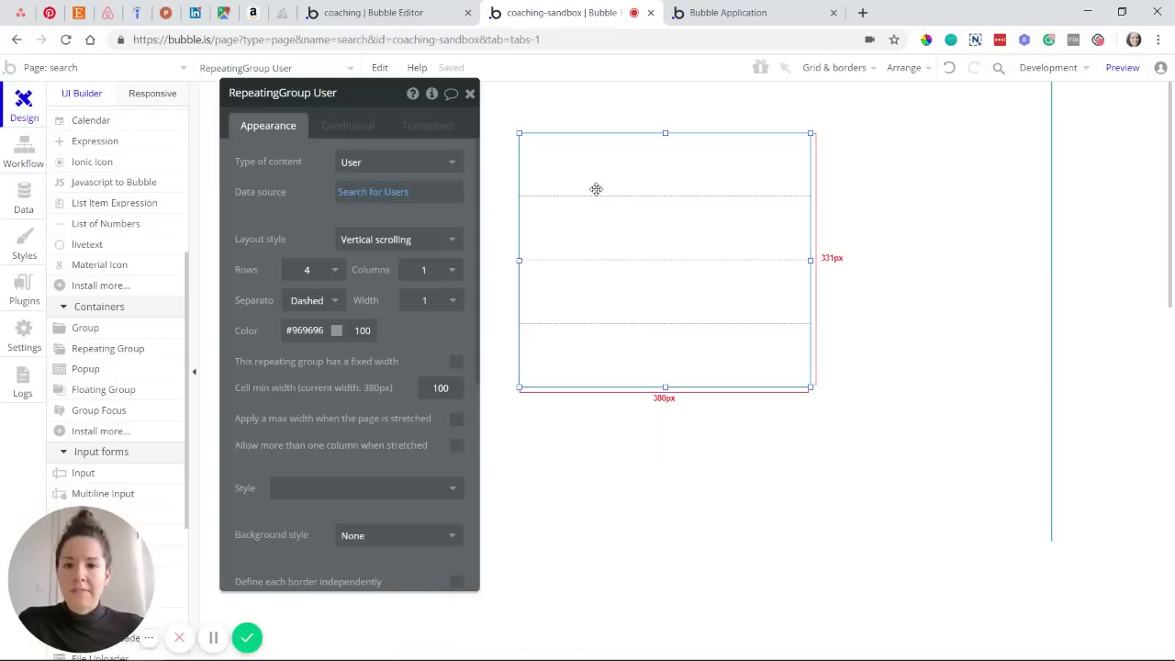
left_click(389, 193)
left_click(631, 134)
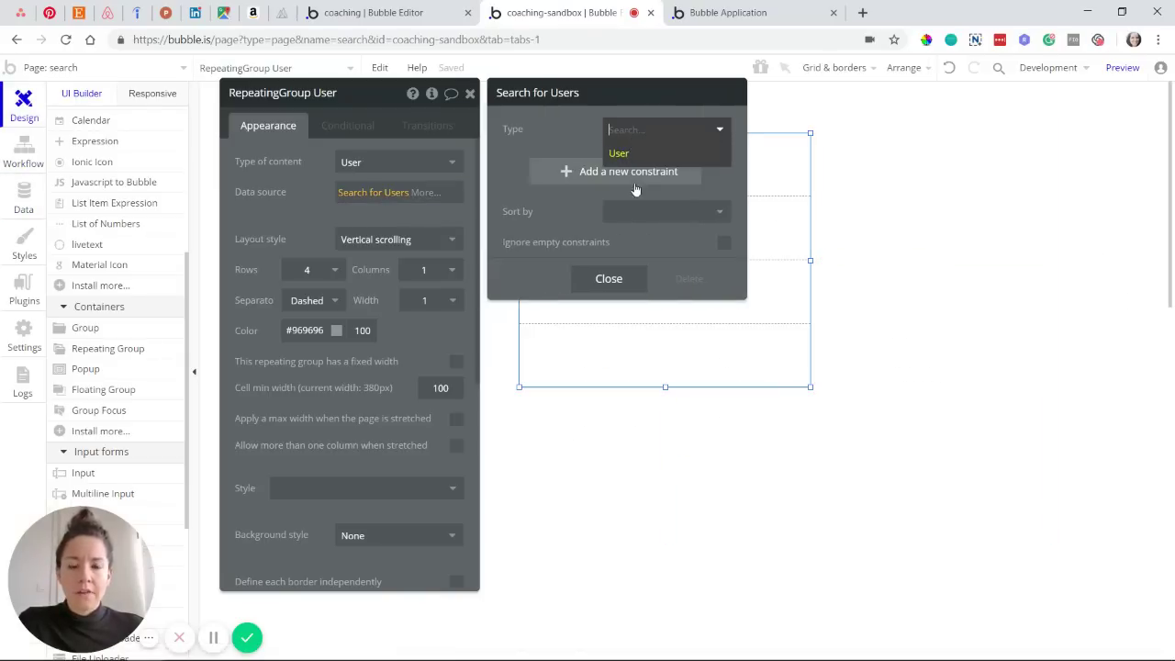
key("Return")
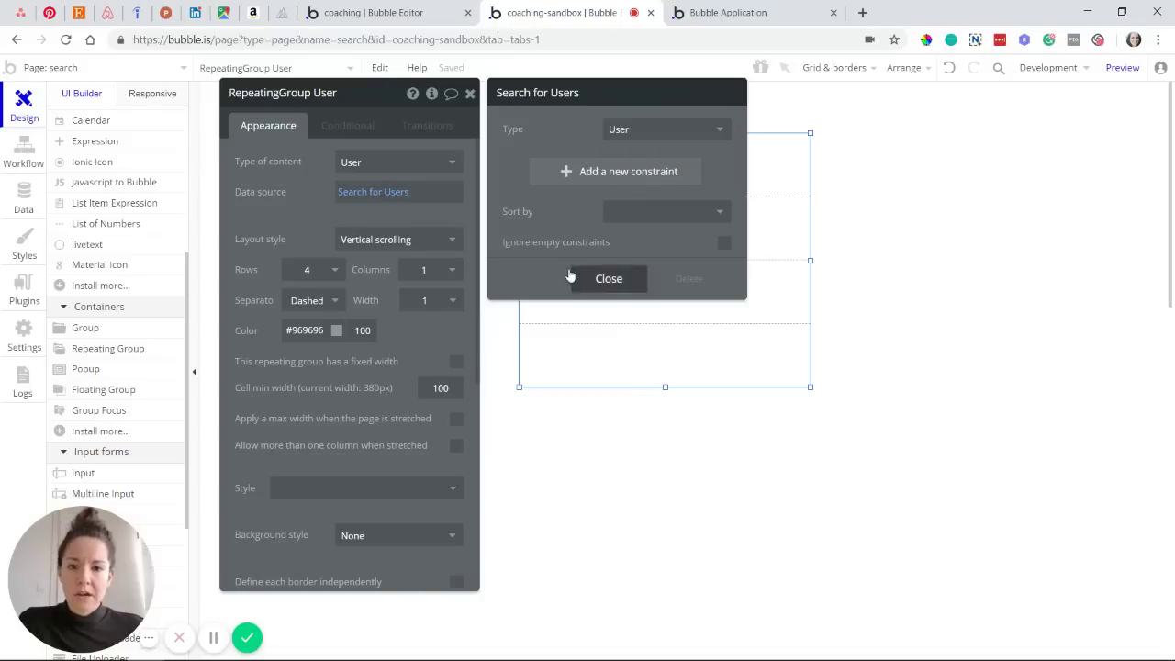
left_click(606, 285)
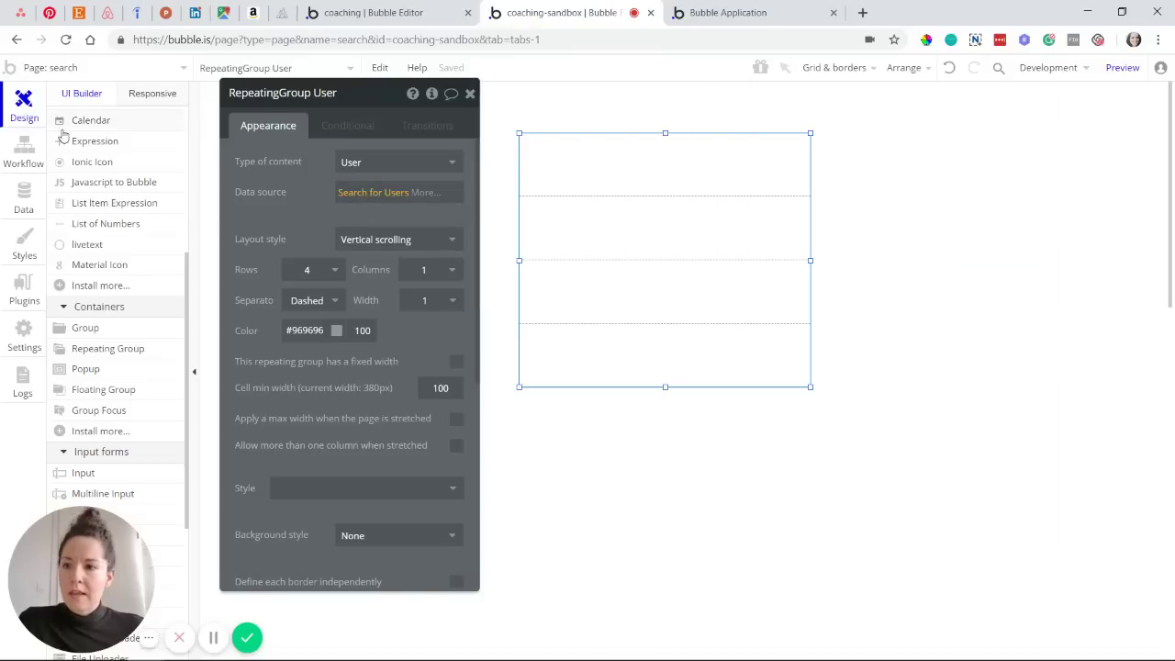
scroll(74, 146, "up", 4)
left_click(90, 181)
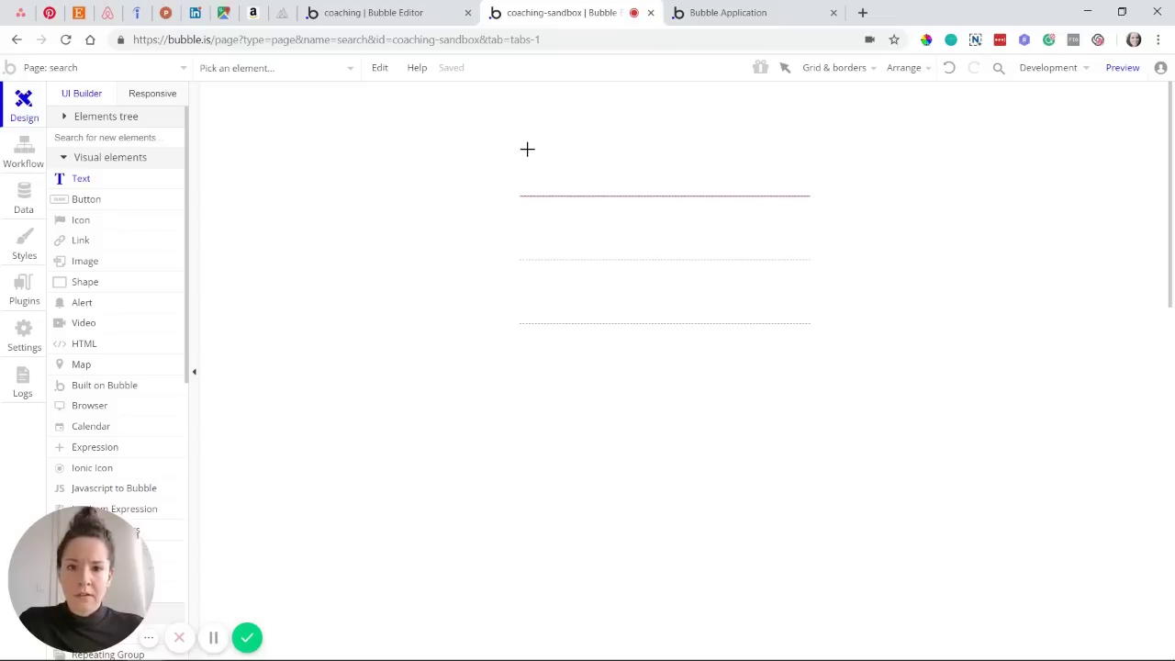
mouse_move(526, 148)
left_mouse_down()
mouse_move(661, 153)
mouse_move(658, 173)
left_mouse_up()
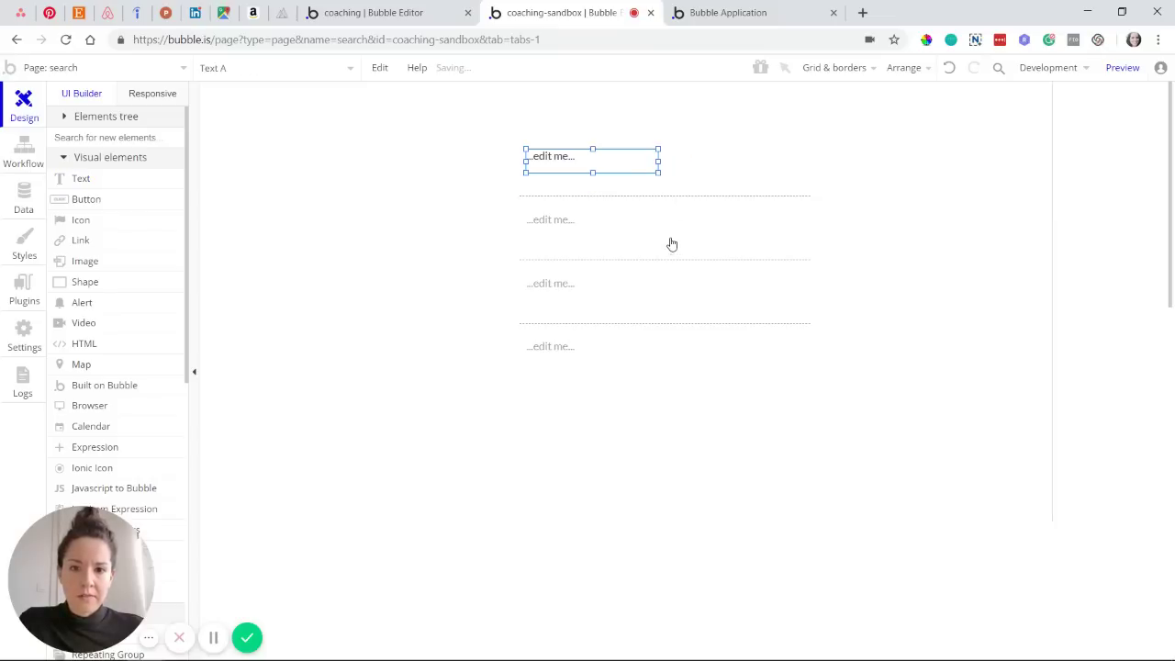
left_click(667, 240)
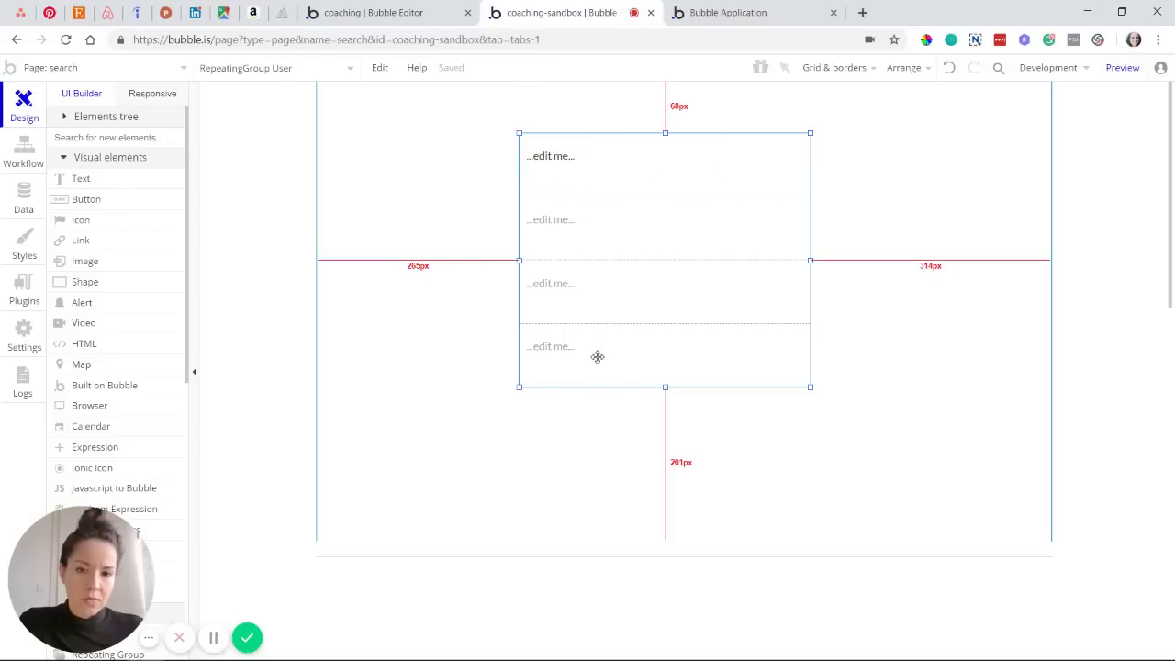
double_click(614, 168)
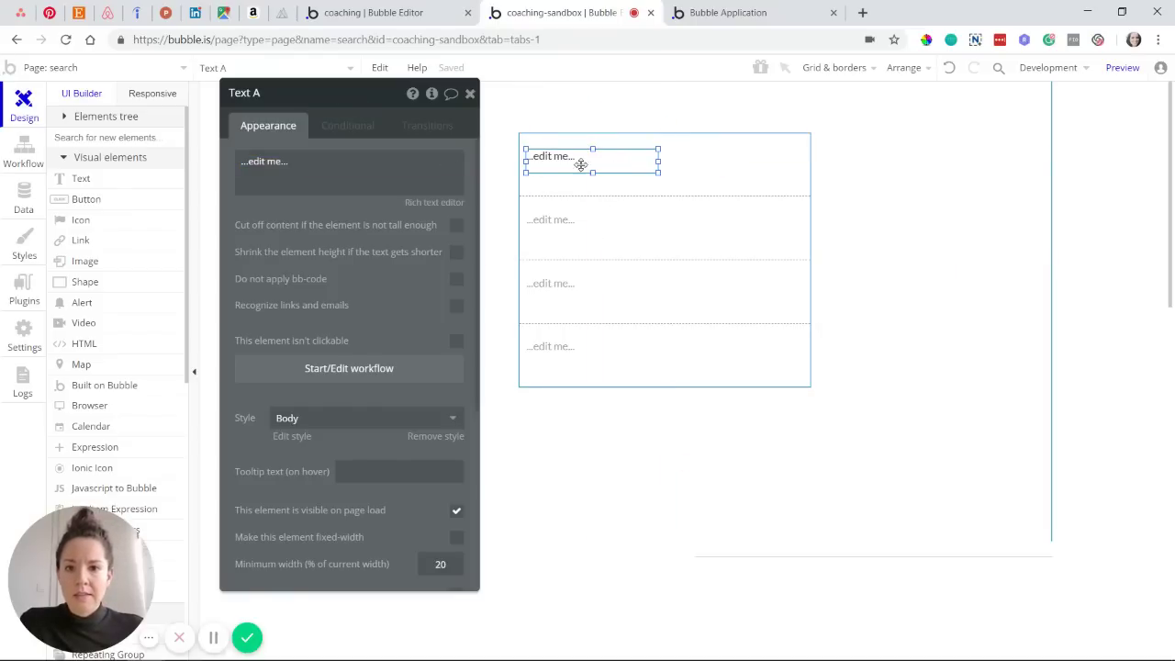
left_click(412, 166)
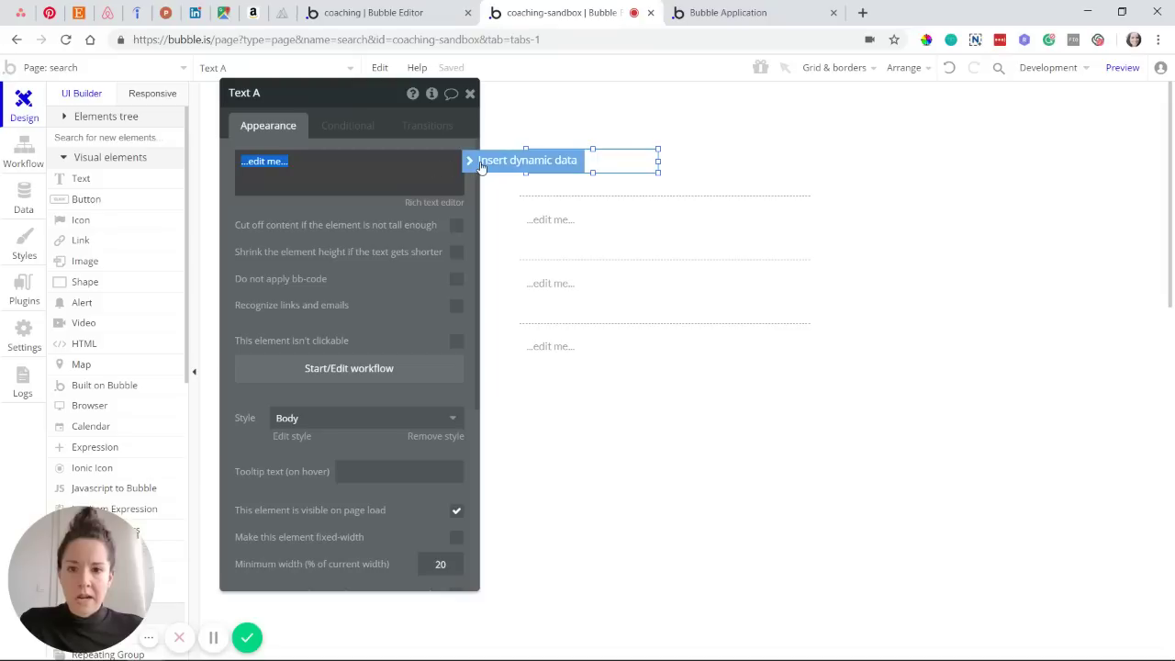
left_click(486, 162)
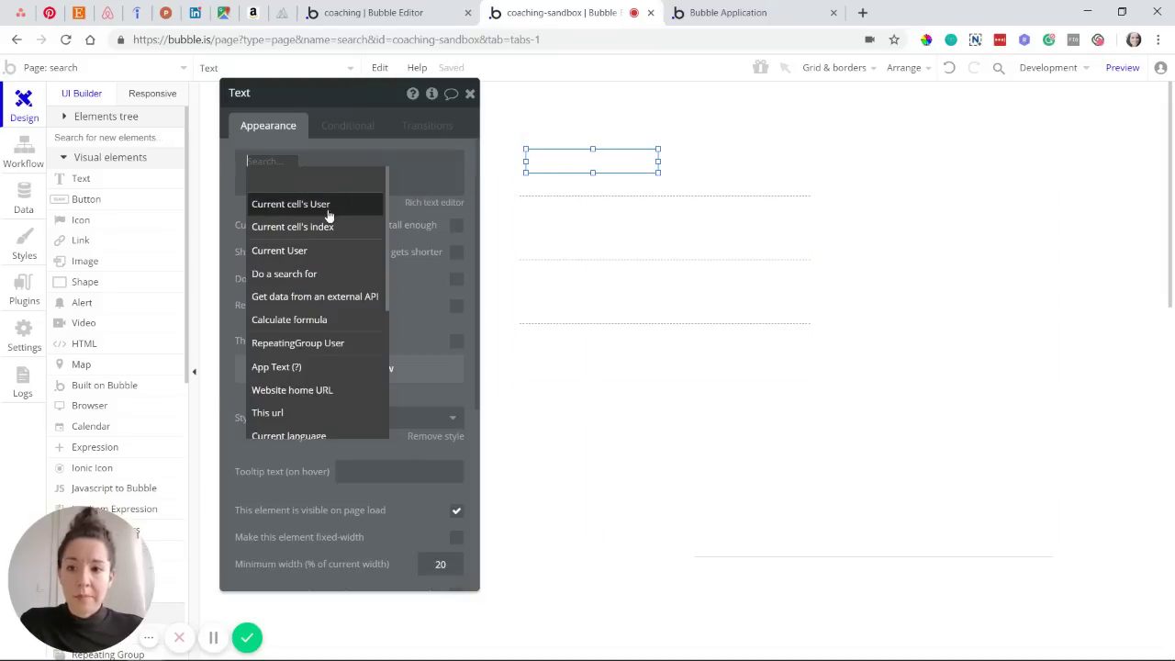
mouse_move(284, 214)
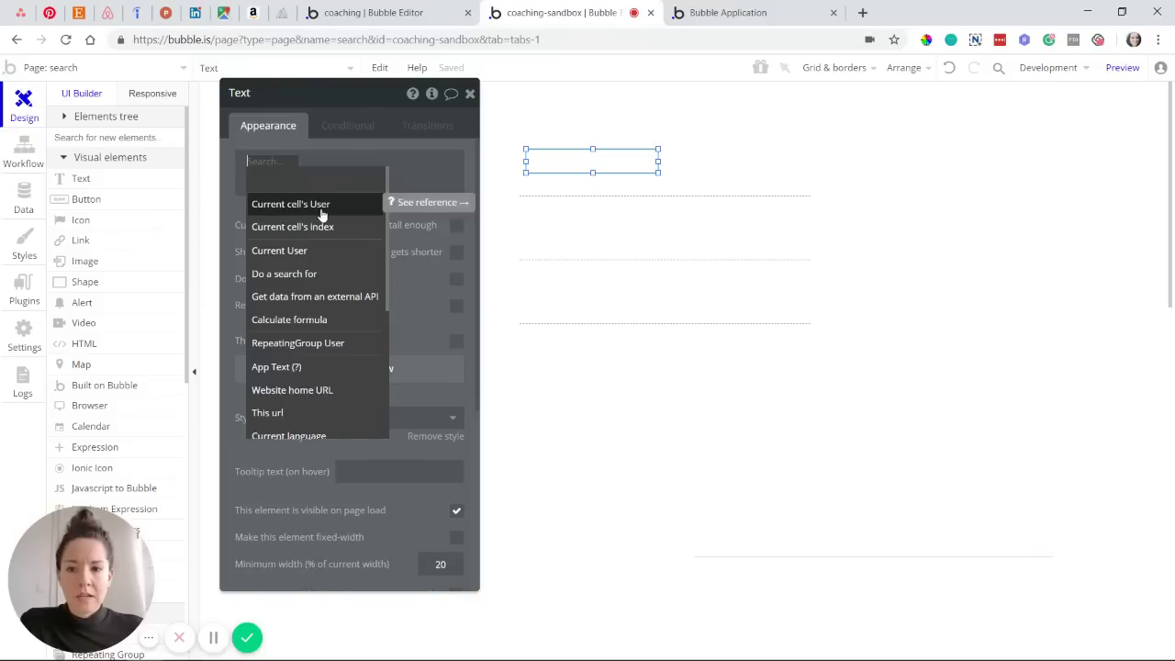
left_click(321, 207)
type("em")
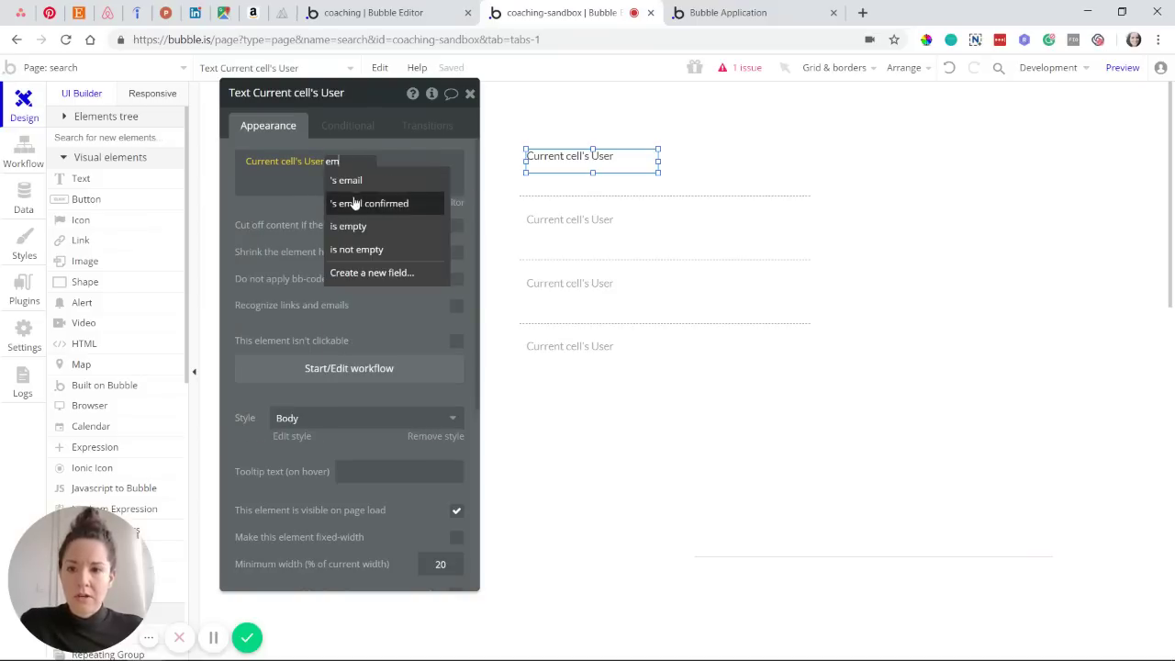
left_click(360, 181)
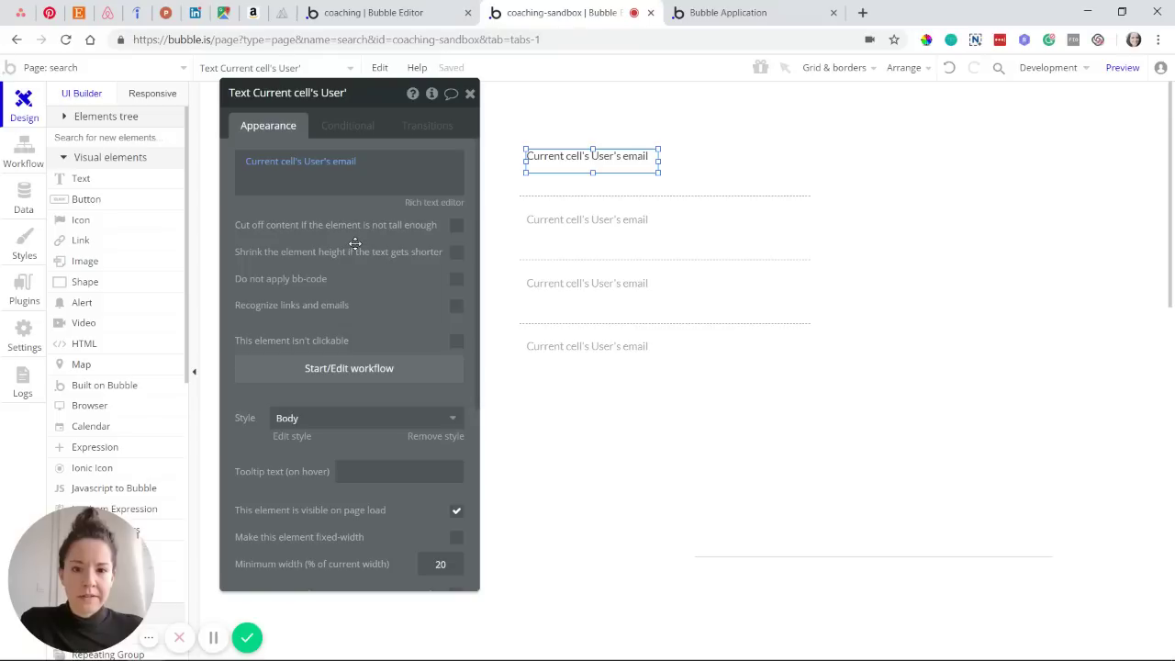
Step: Add a 'View Profile' button beside the email and preview the search page
left_click(110, 204)
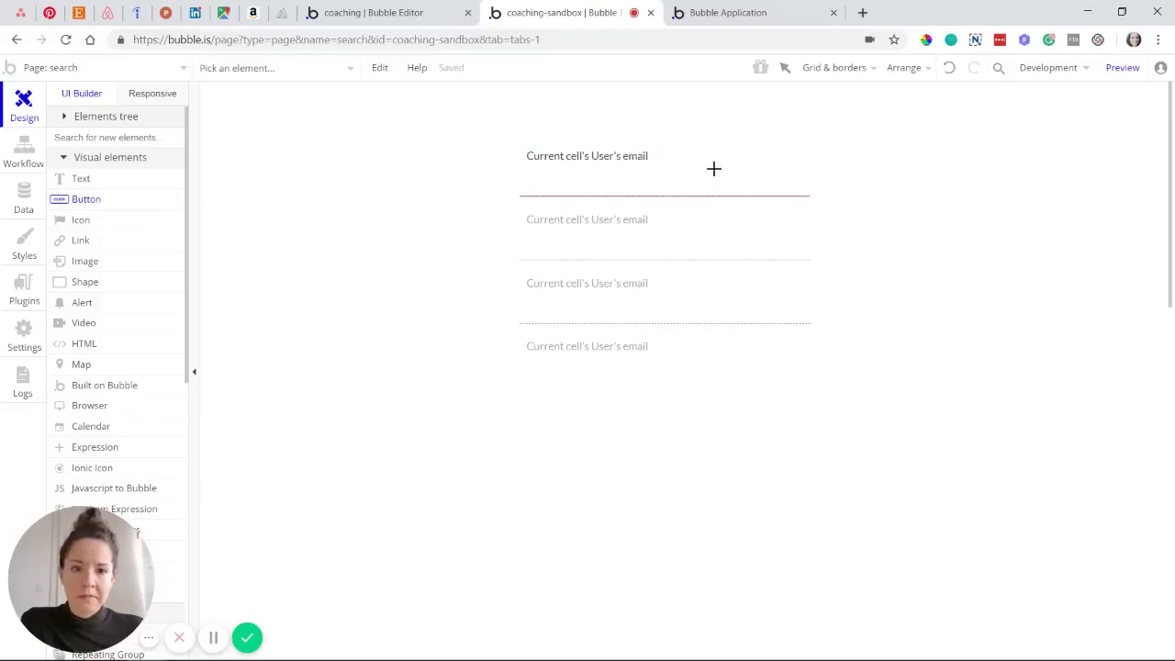
mouse_move(690, 146)
left_mouse_down()
mouse_move(752, 152)
mouse_move(776, 180)
left_mouse_up()
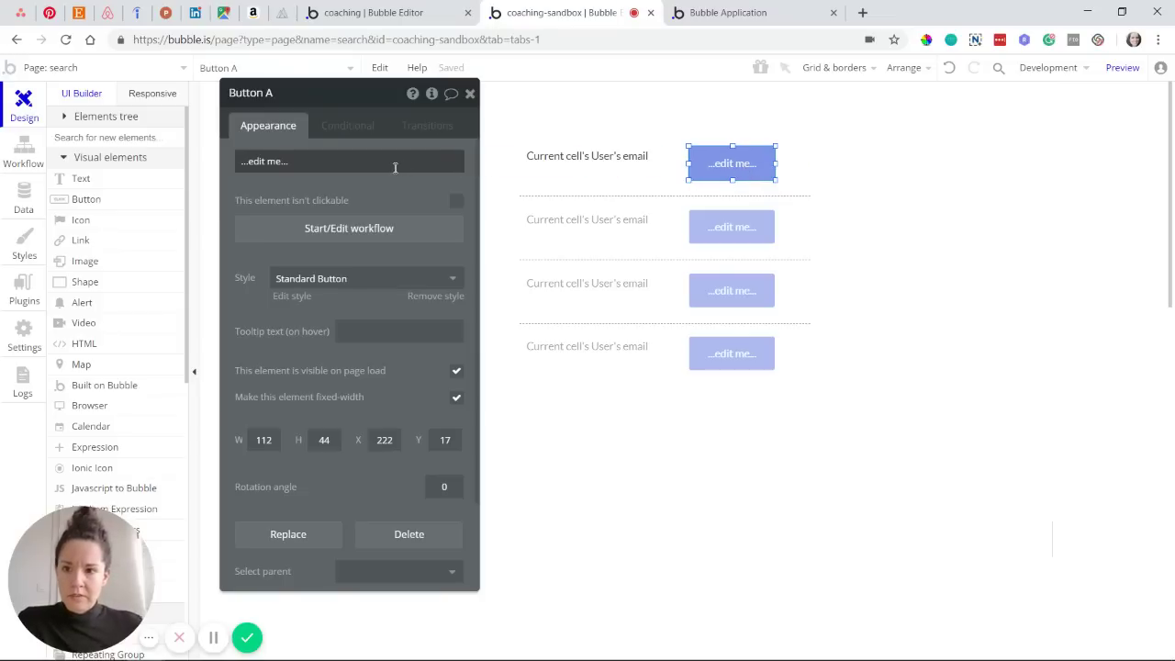
type("vi")
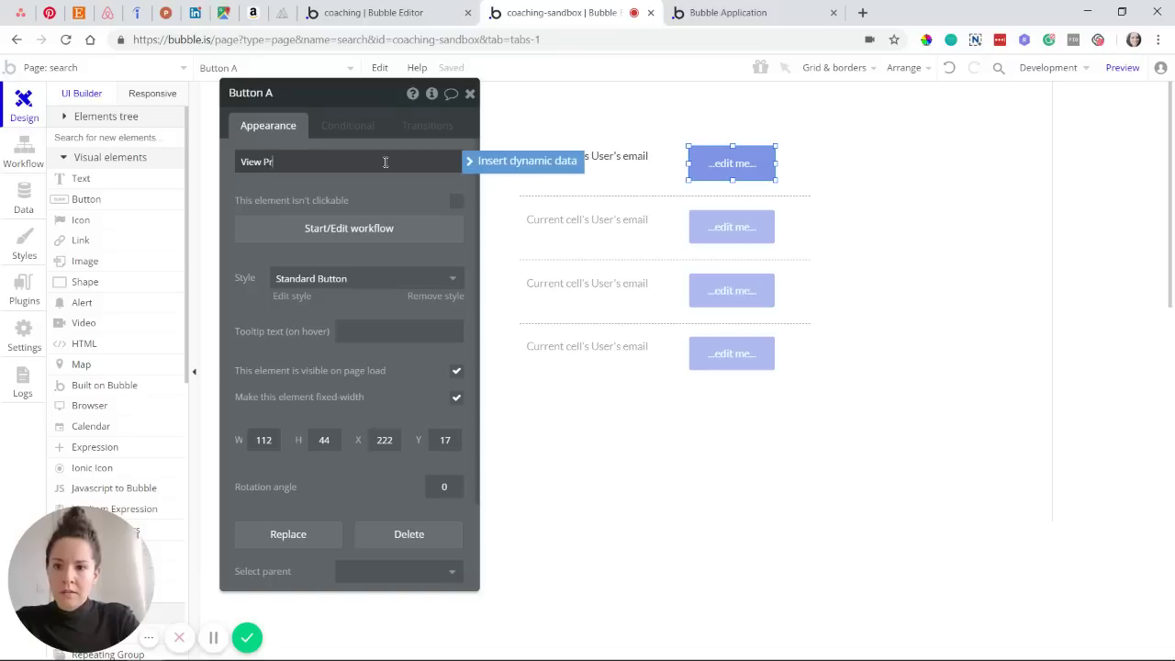
left_click(385, 196)
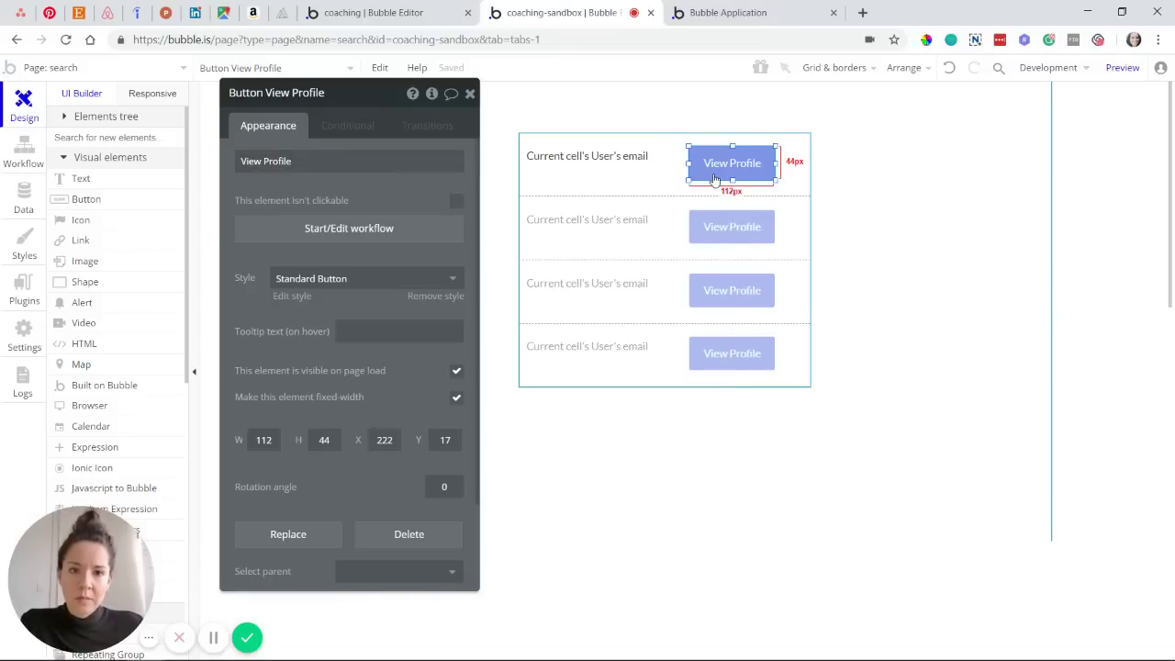
left_click(728, 12)
left_click(597, 15)
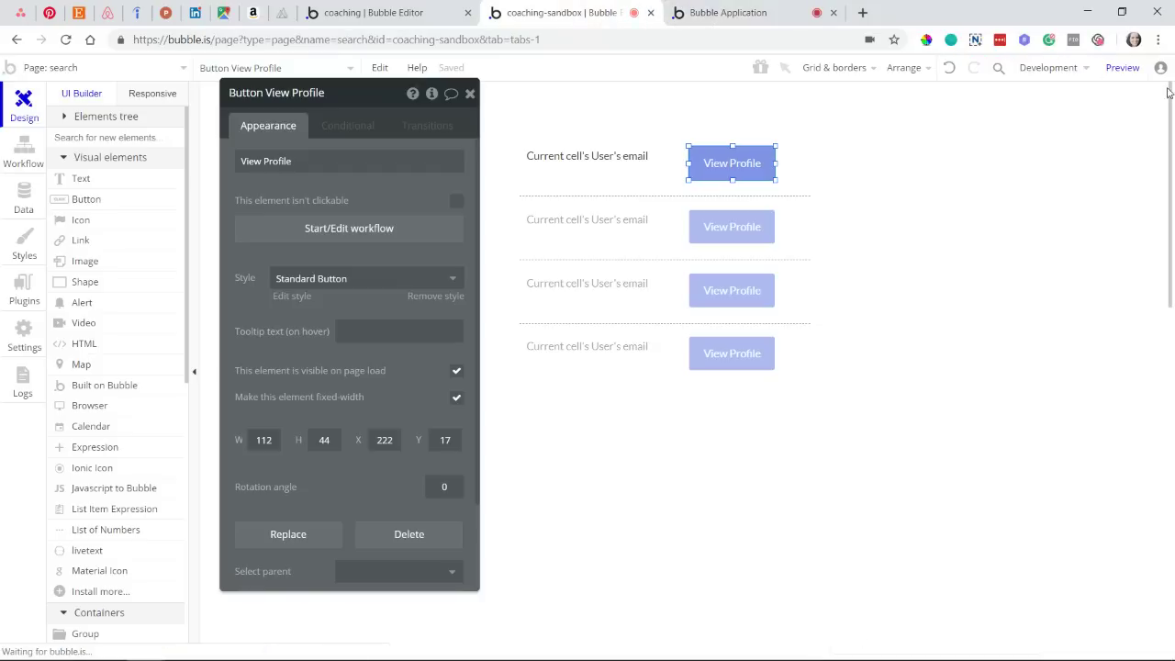
left_click(1121, 67)
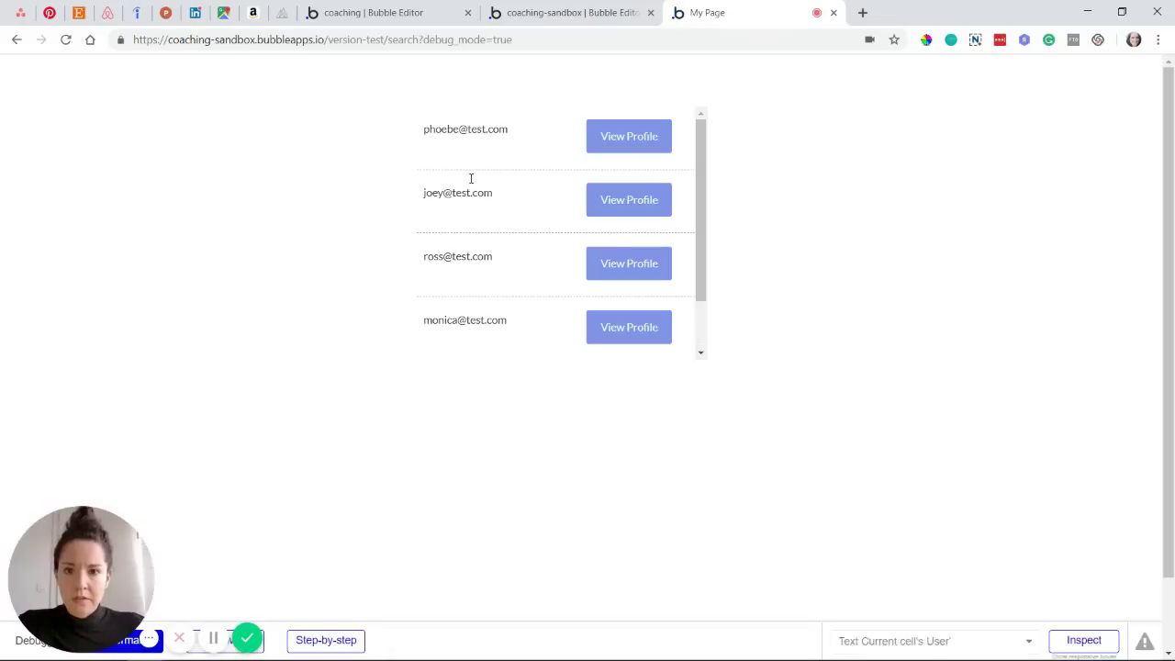
Step: Scroll through the listed user emails in preview, then inspect the email text's settings in the editor
scroll(483, 164, "down", 3)
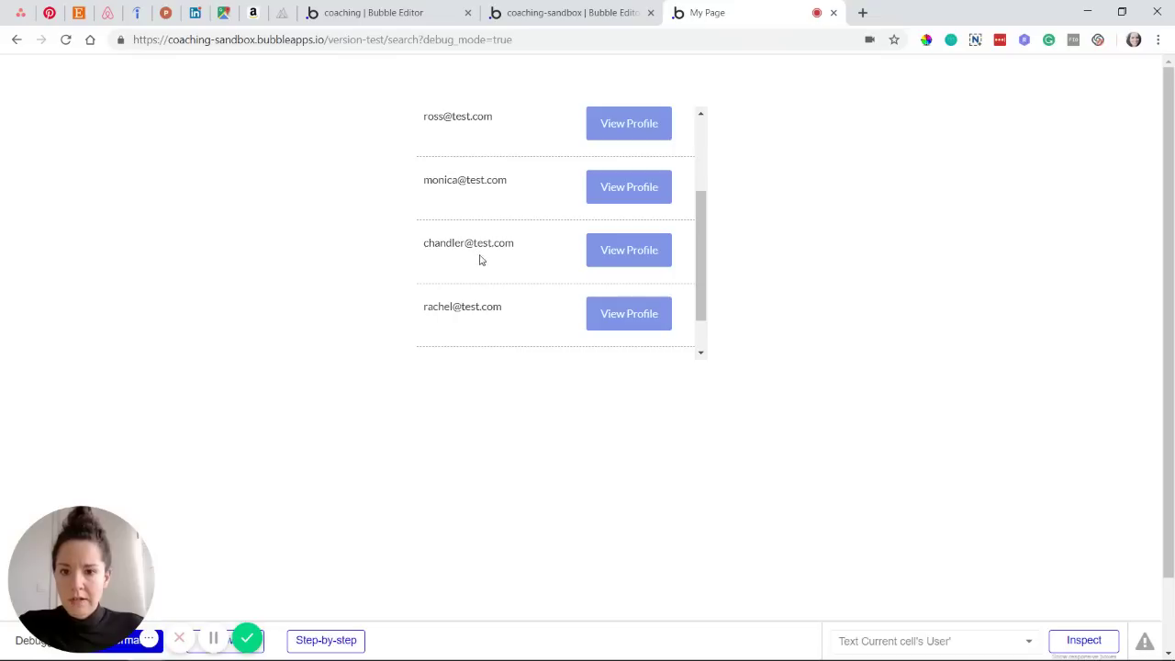
scroll(473, 297, "up", 1)
scroll(473, 297, "up", 2)
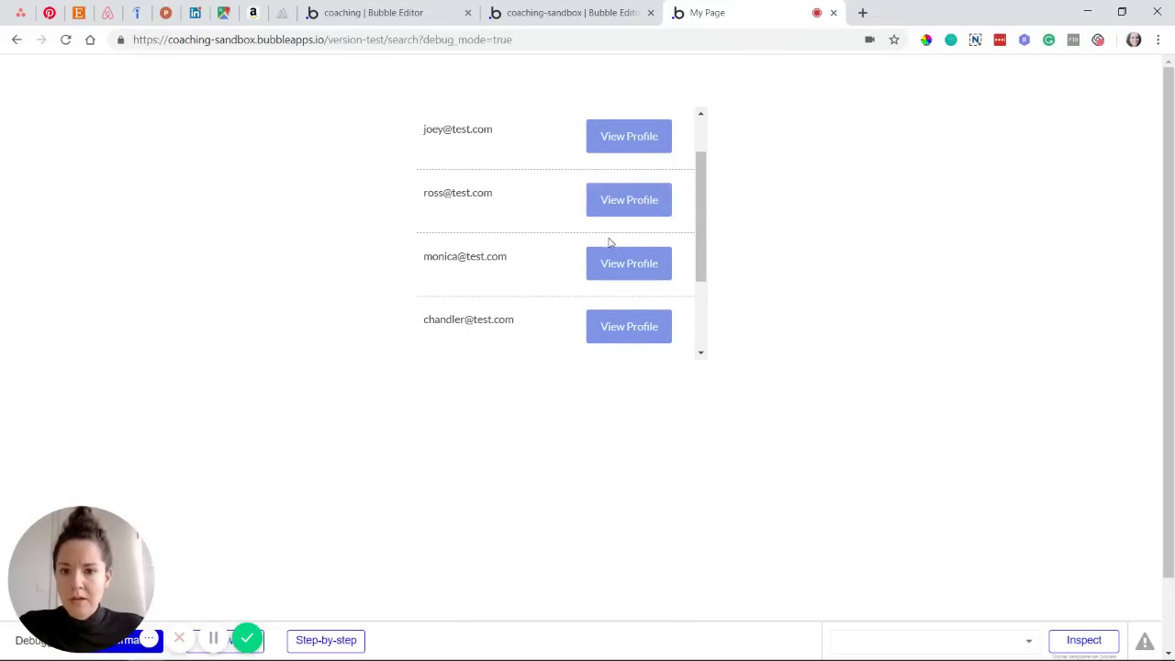
left_click(539, 14)
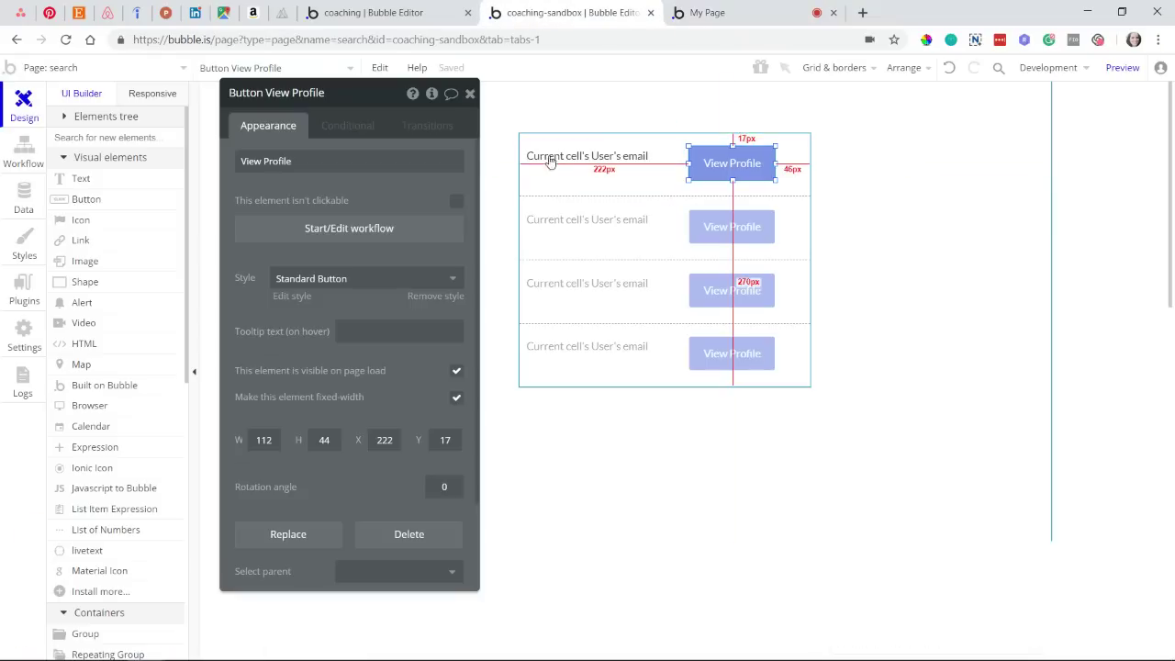
left_click(560, 175)
mouse_move(276, 170)
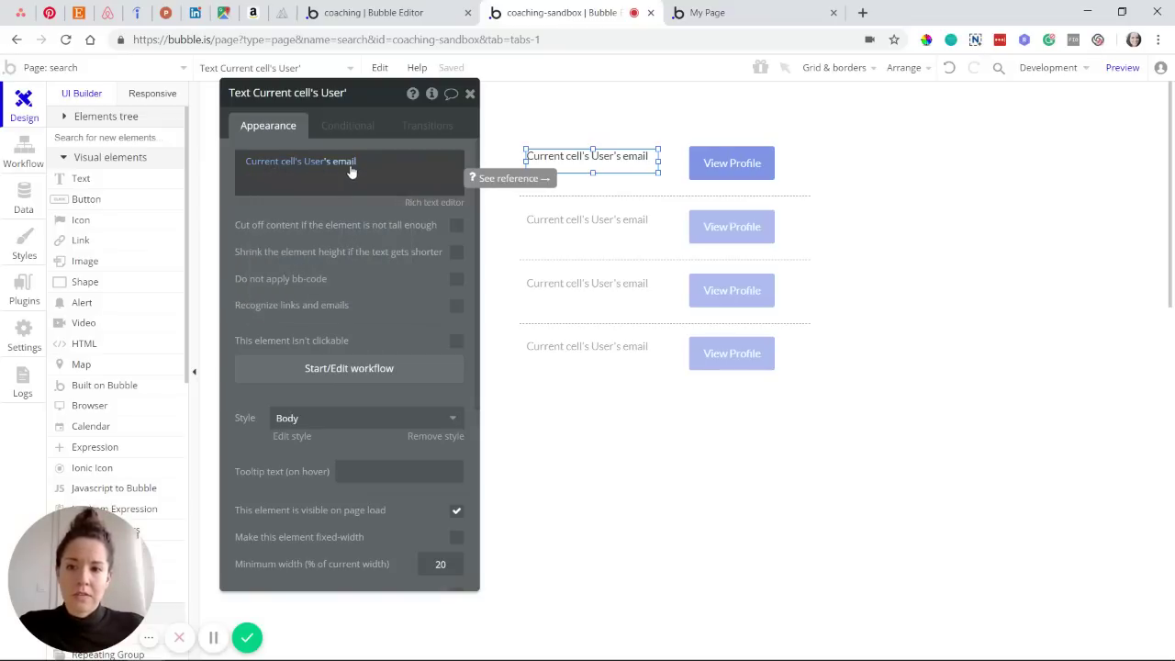
left_click(766, 15)
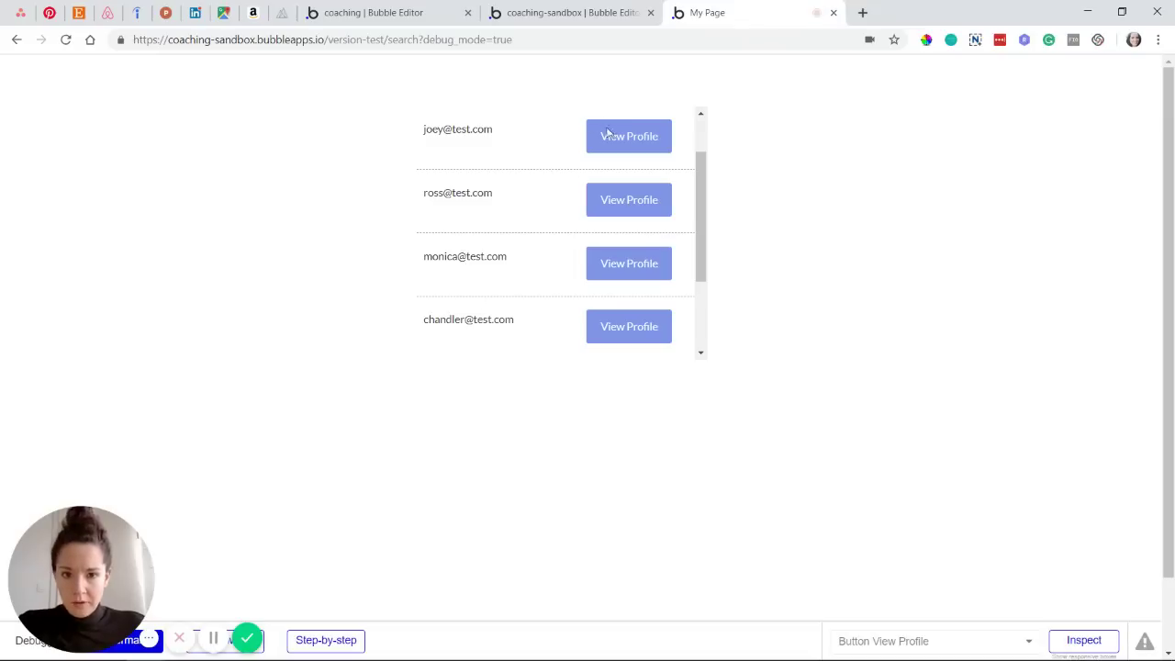
left_click(594, 14)
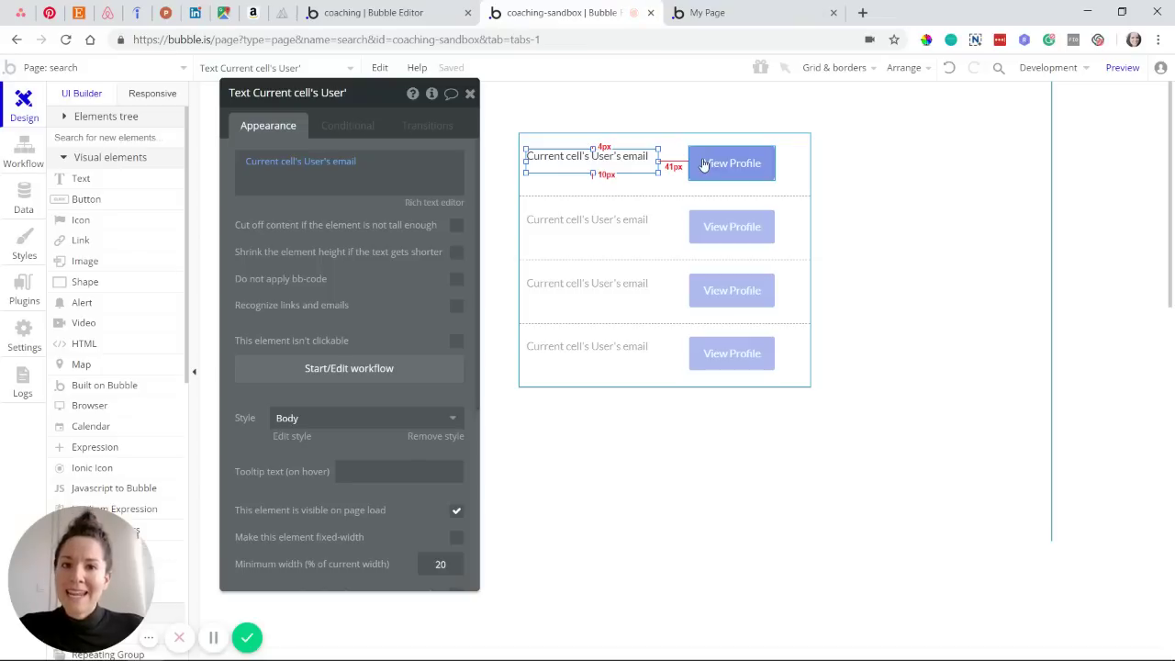
Step: Delete the existing 'profile' page
left_click(180, 70)
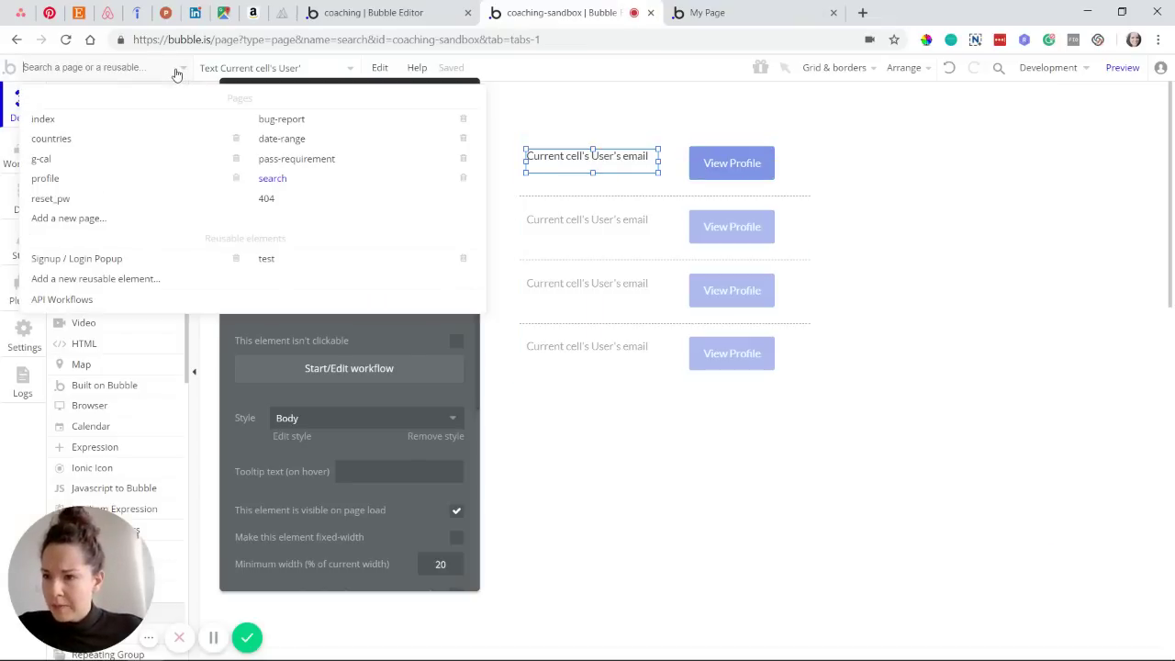
left_click(162, 186)
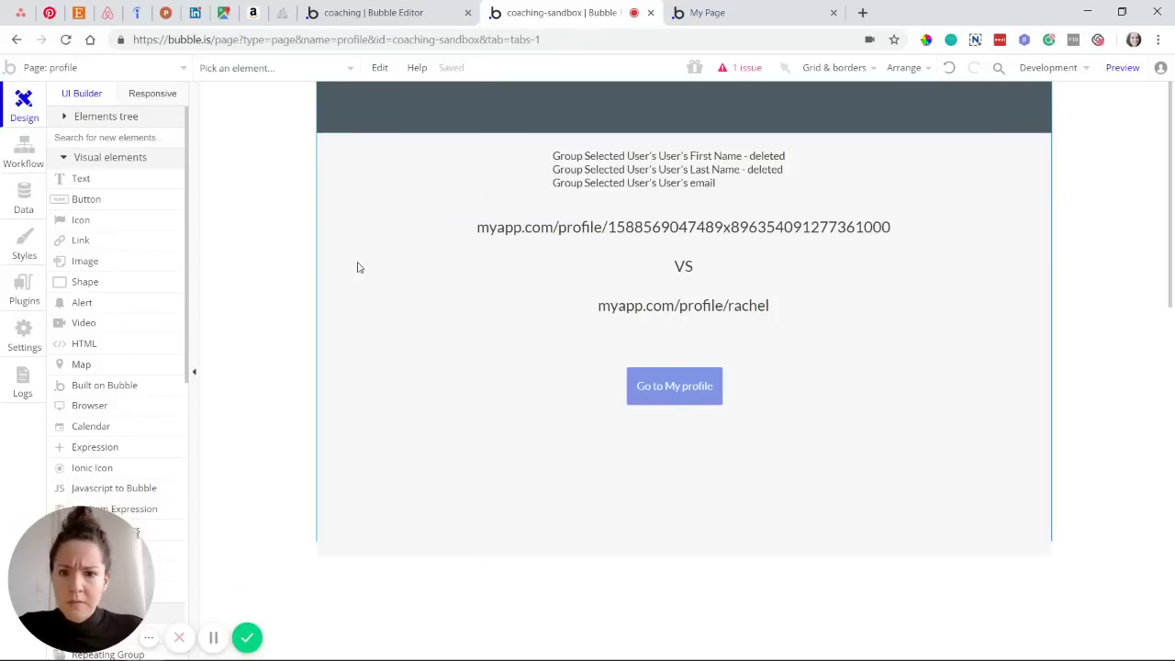
left_click(134, 78)
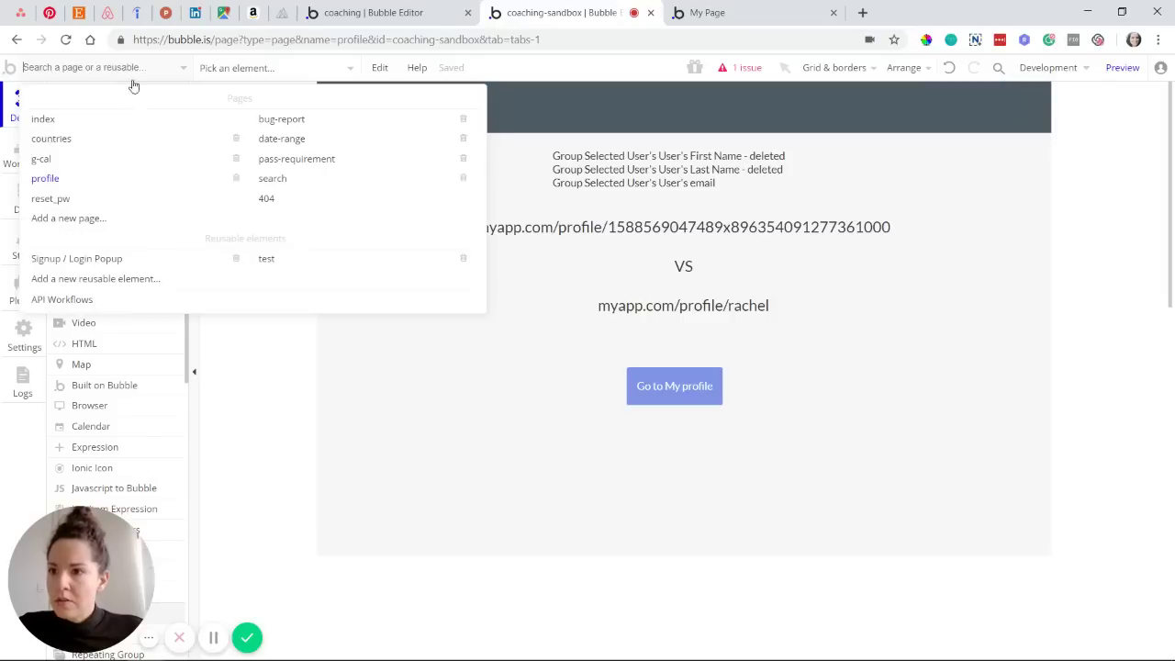
left_click(236, 178)
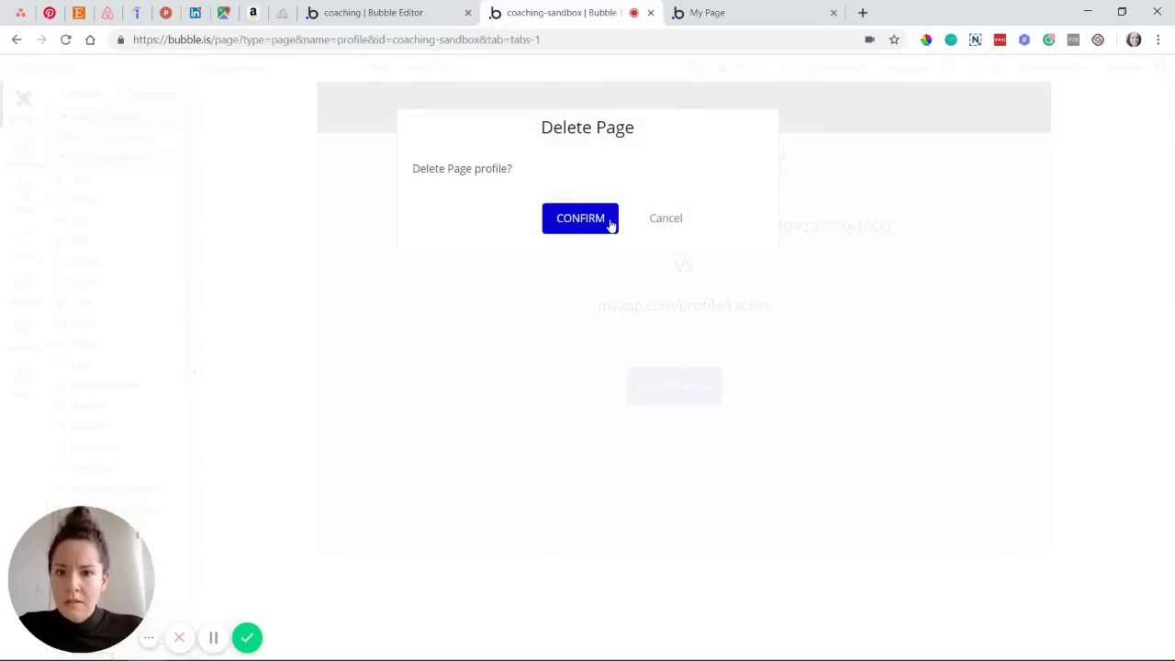
left_click(611, 223)
Step: Create a new blank page named 'profile' with no clone source
left_click(124, 78)
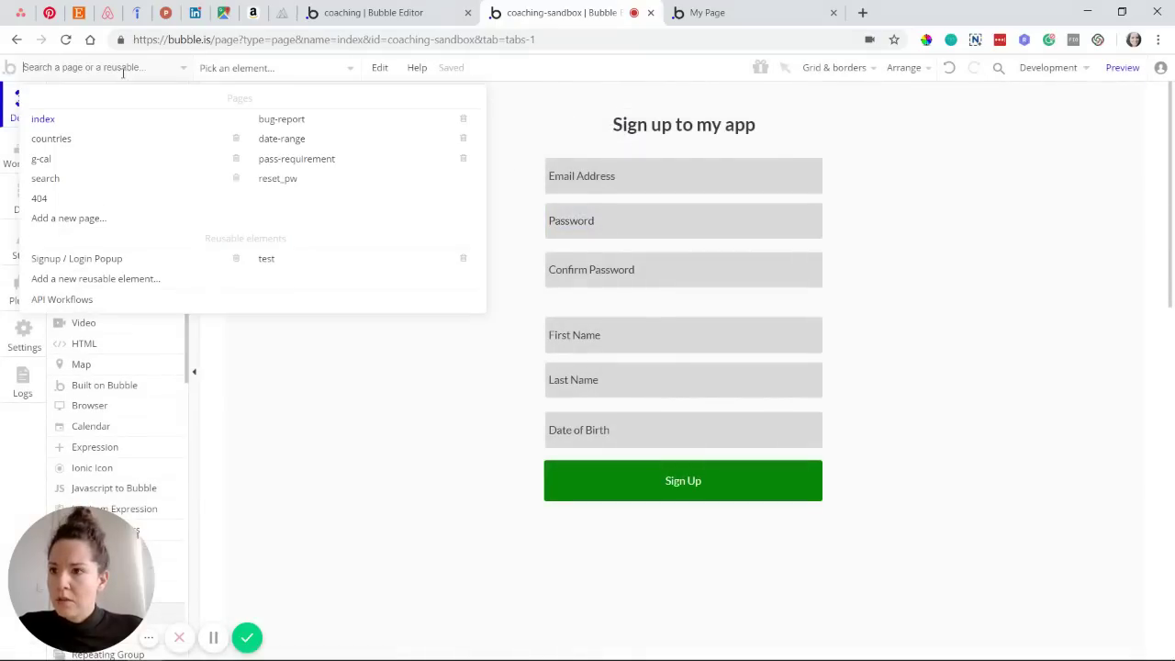
left_click(125, 218)
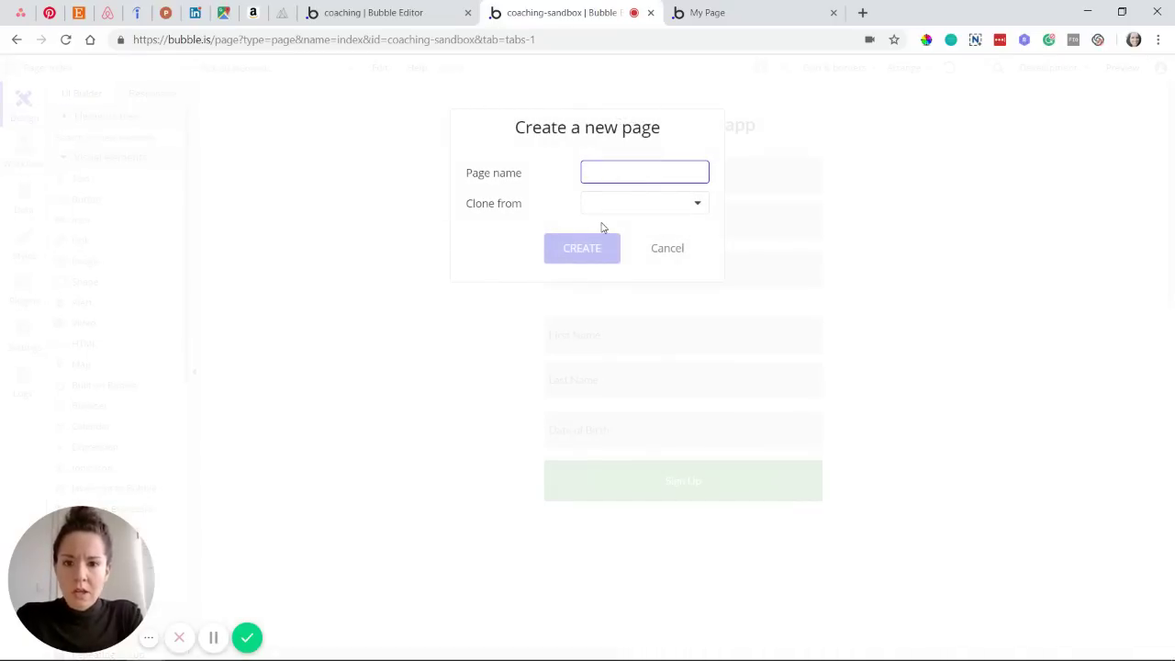
type("profile")
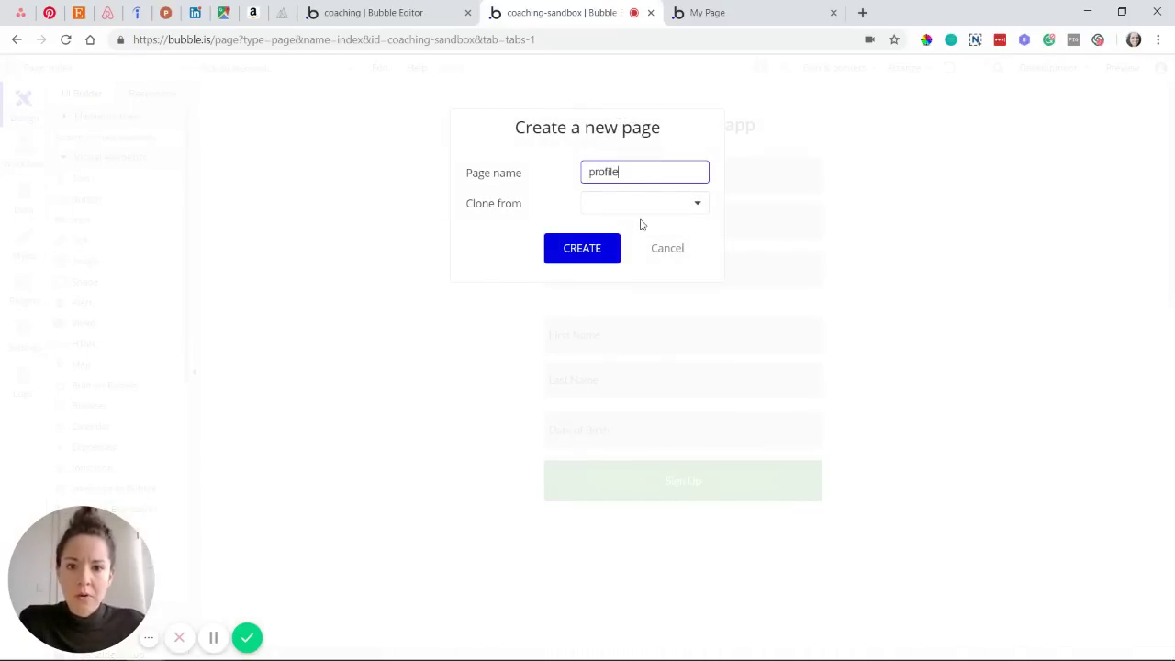
left_click(646, 213)
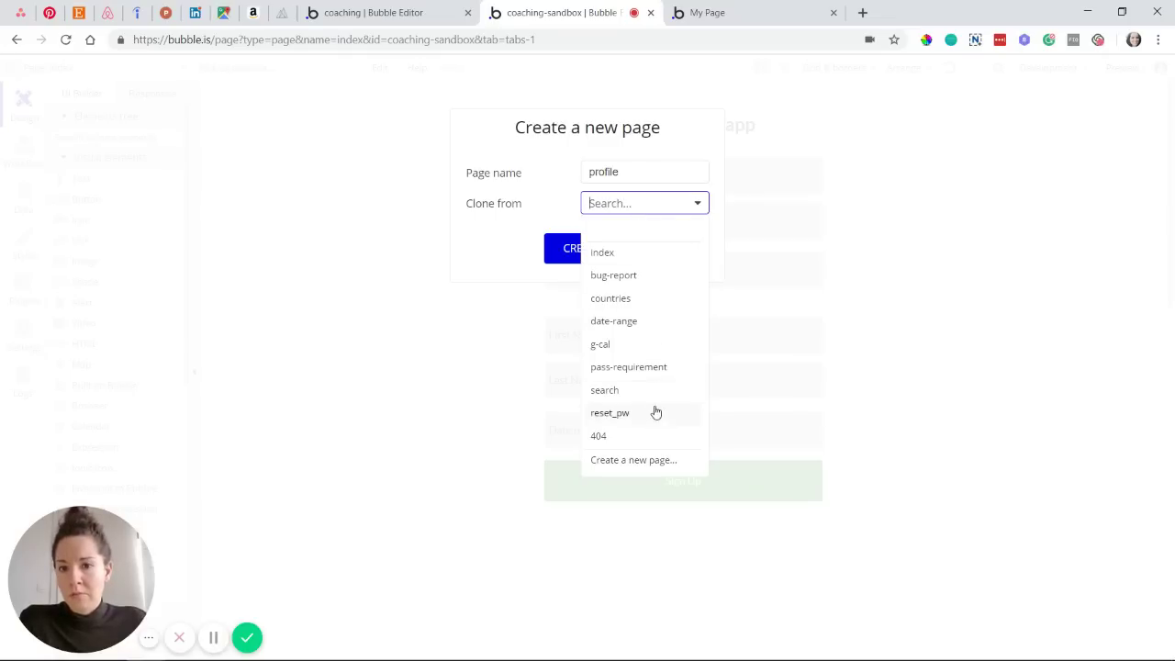
left_click(560, 190)
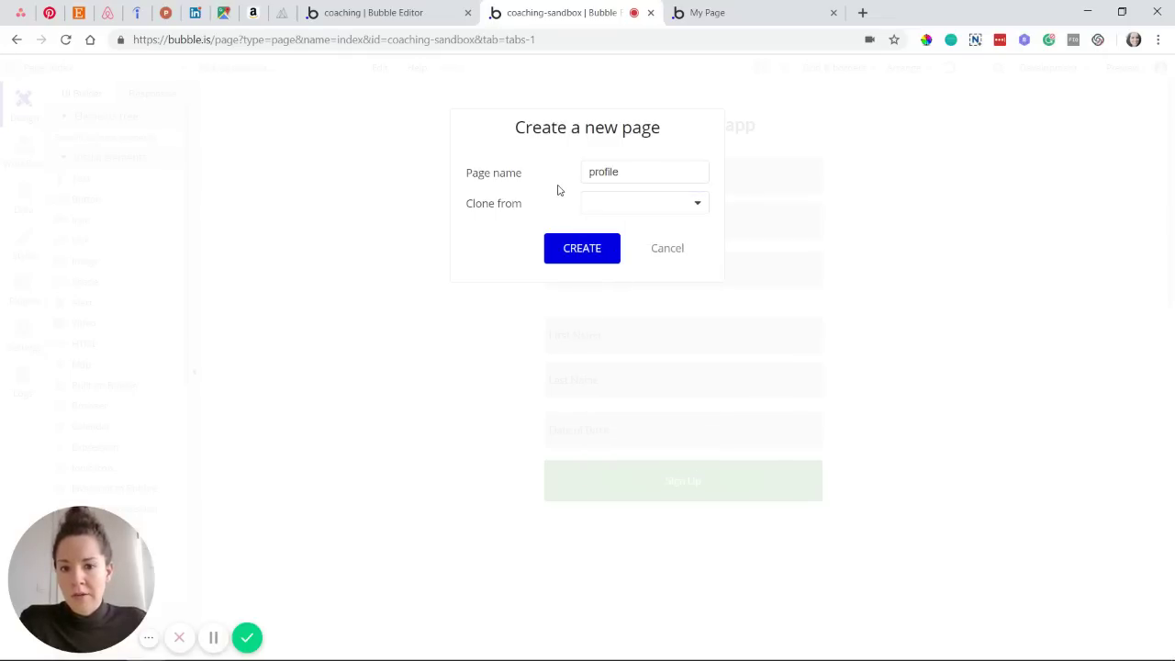
left_click(603, 259)
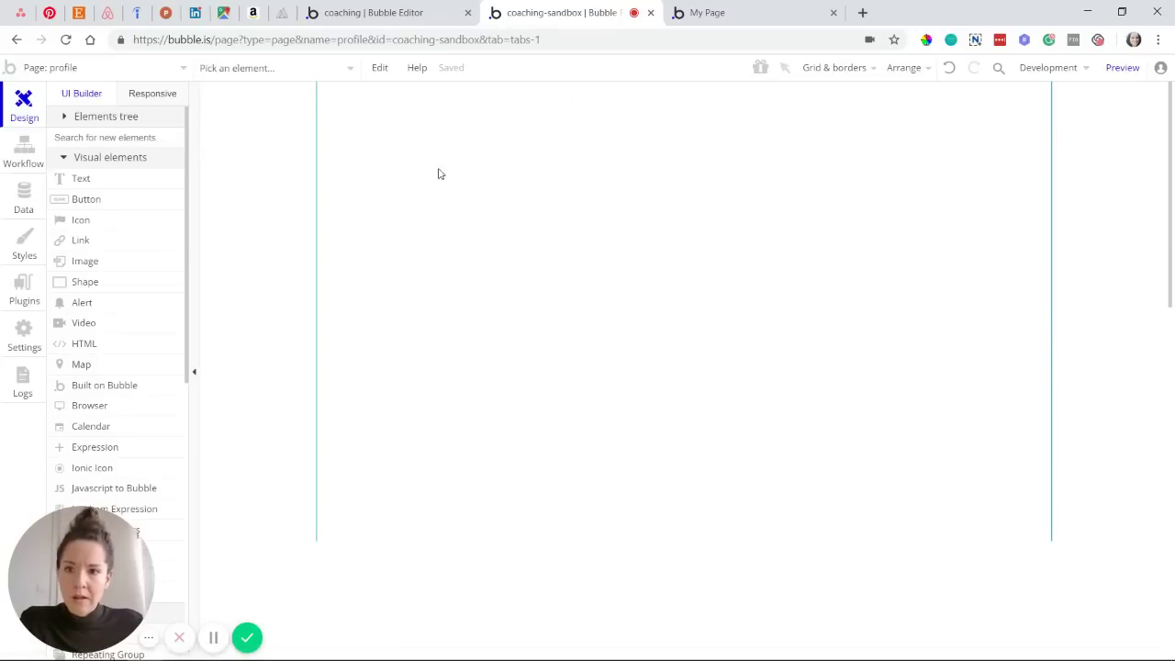
Step: Switch to the new profile page and bring up its page settings
left_click(147, 71)
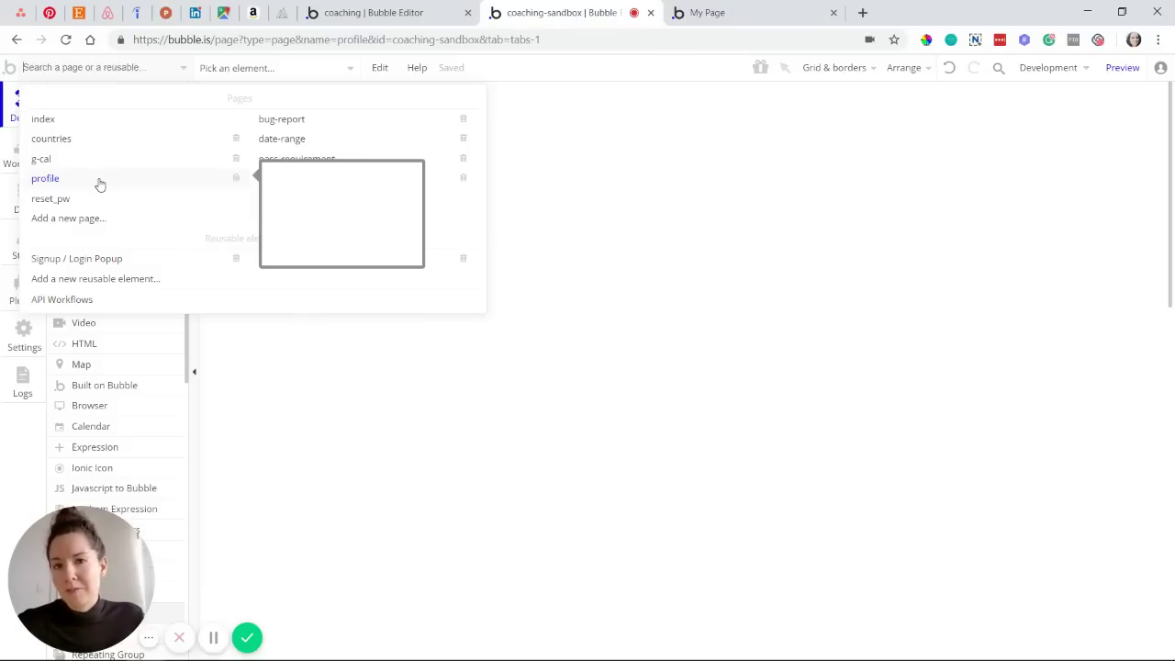
left_click(100, 184)
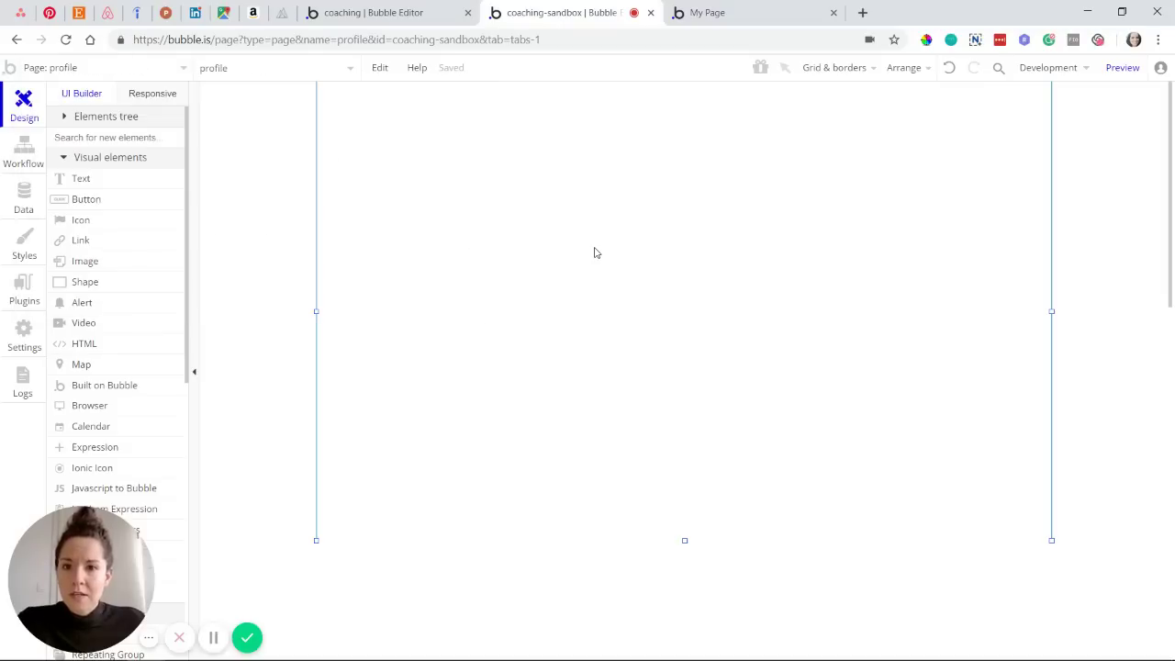
double_click(594, 252)
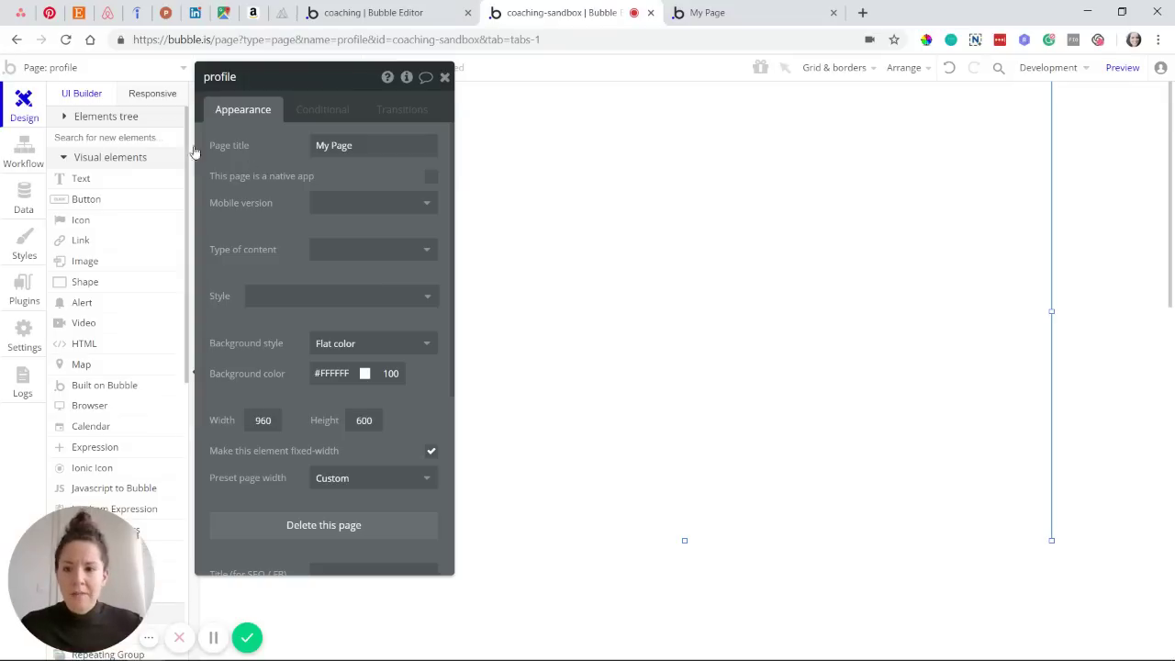
Step: Set the profile page's type of content to User
left_click(372, 257)
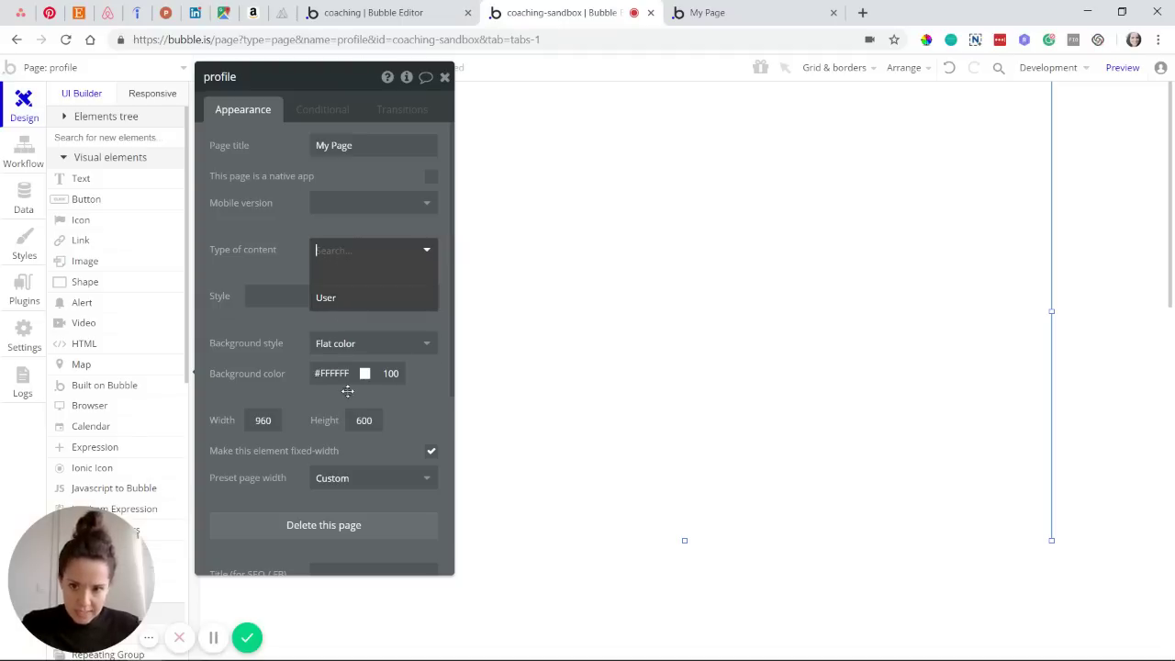
left_click(328, 302)
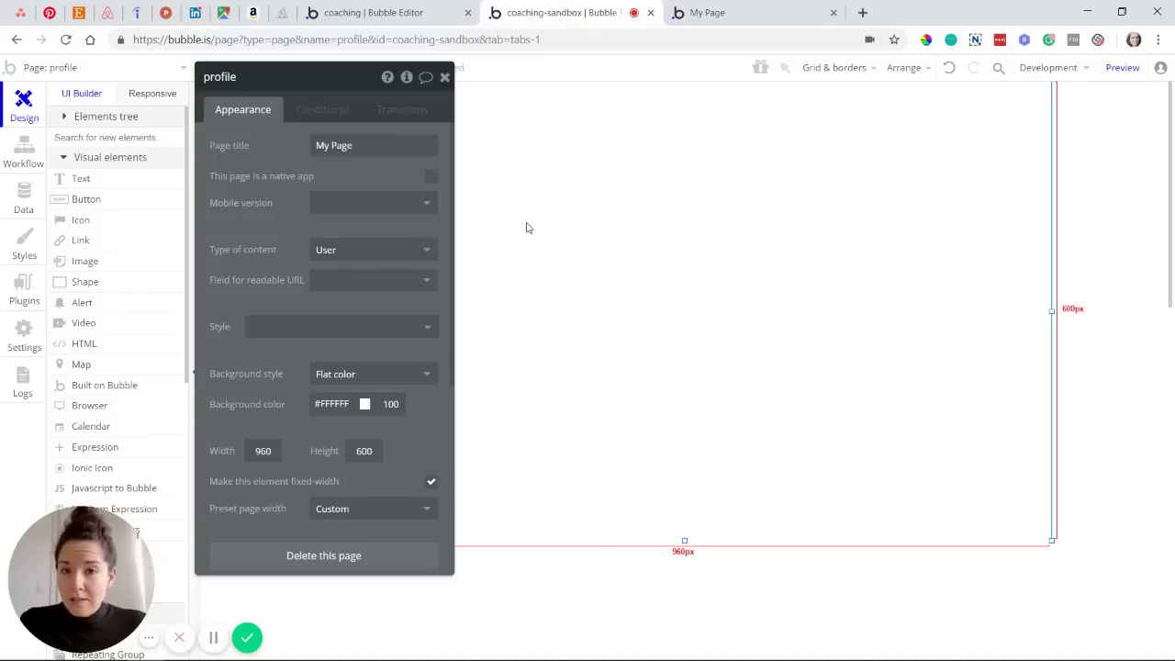
mouse_move(133, 182)
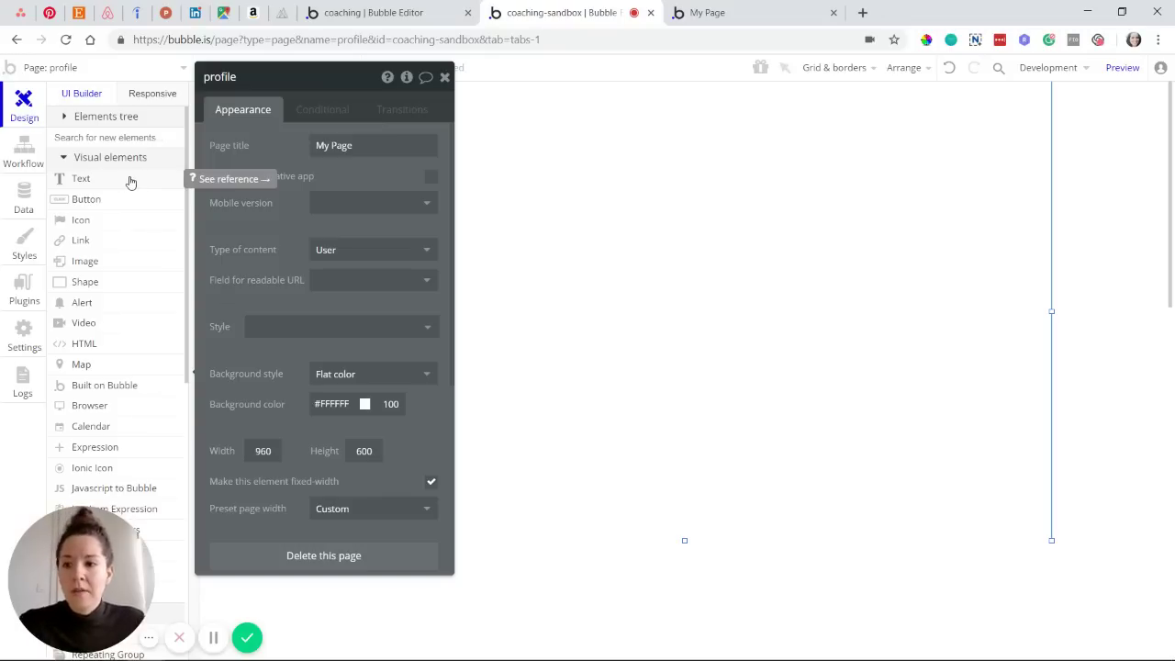
left_click(129, 180)
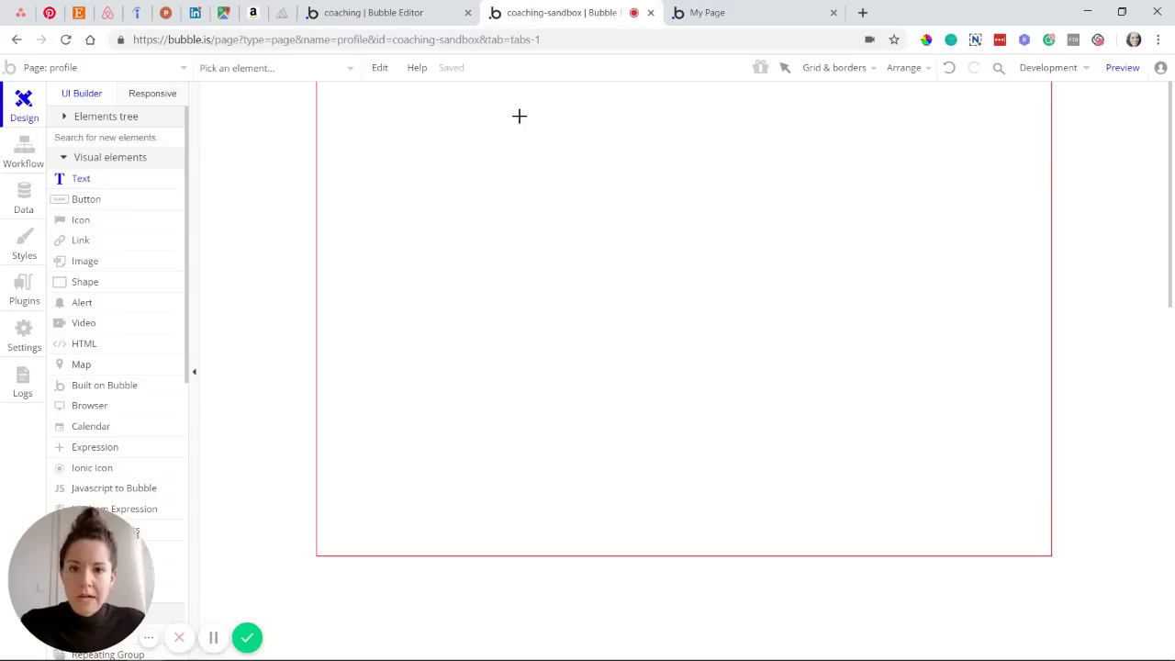
Step: Draw a text box at the top, style it Centered Title Large, resize and center it horizontally
left_click_drag(520, 115, 785, 149)
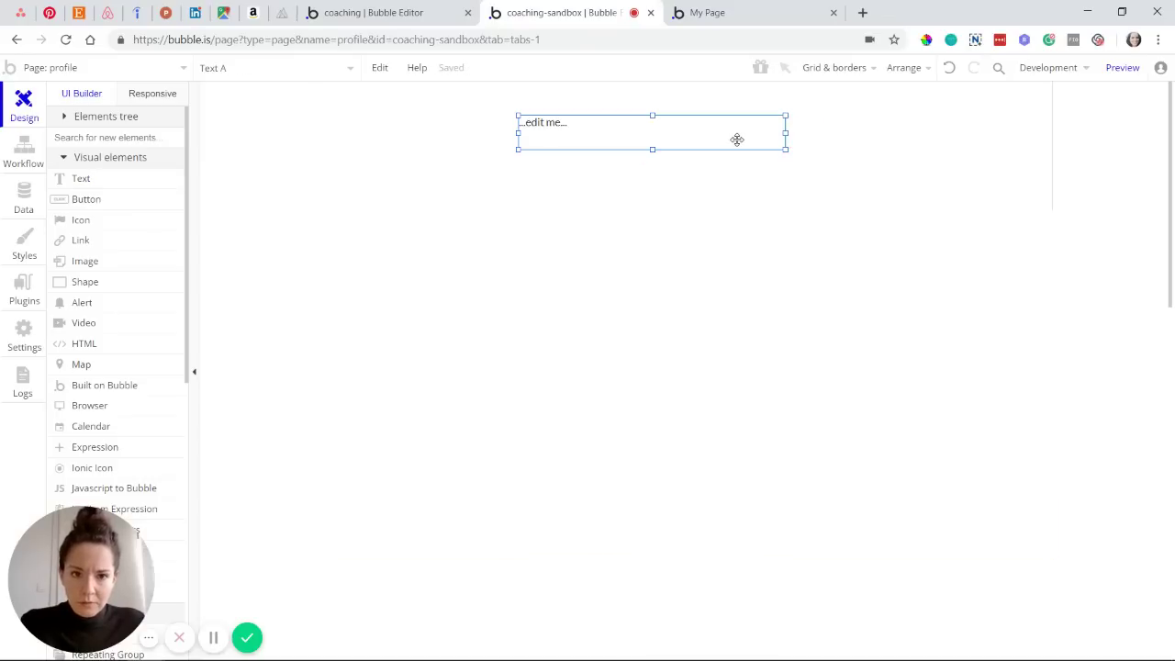
left_click(304, 403)
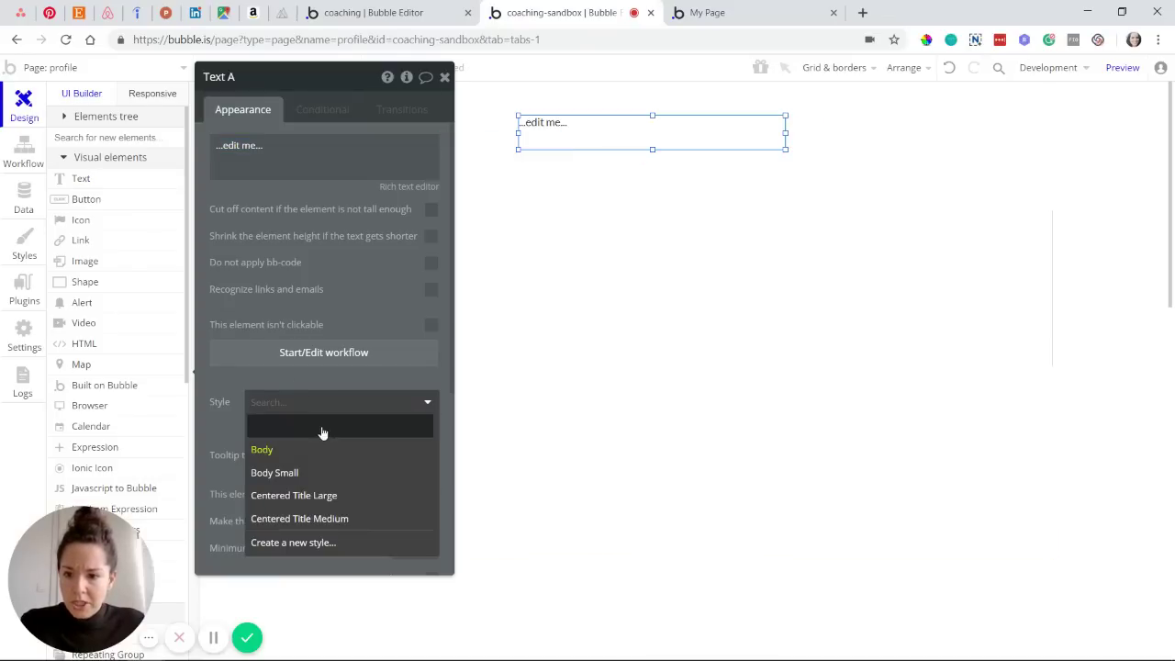
left_click(331, 496)
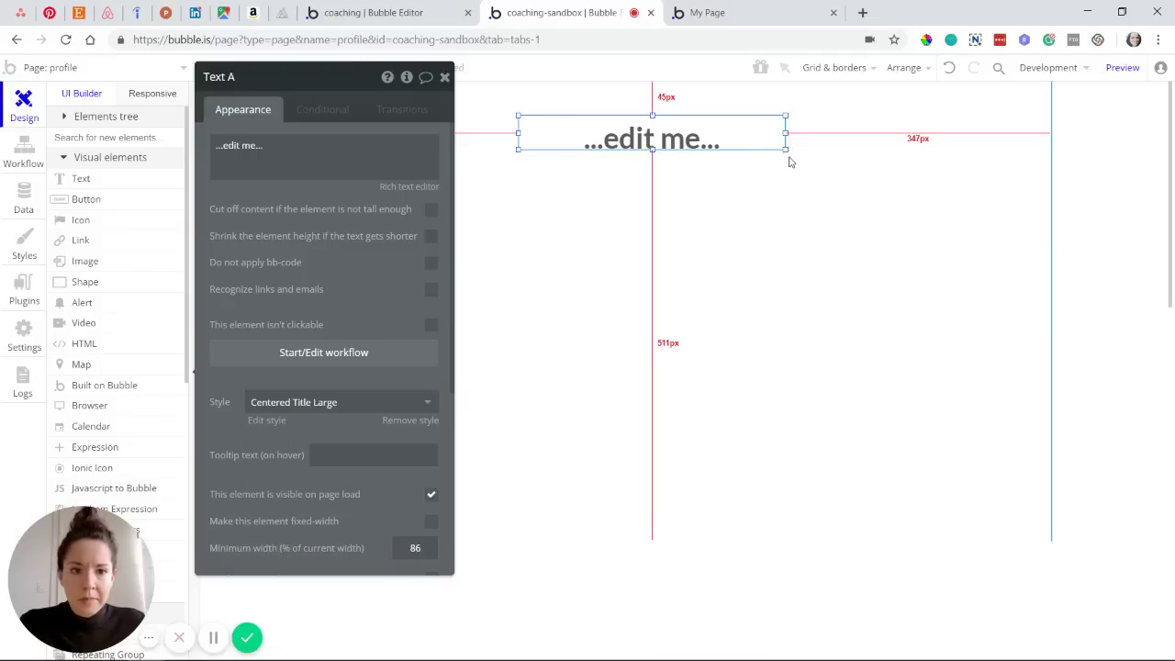
left_click_drag(786, 148, 872, 153)
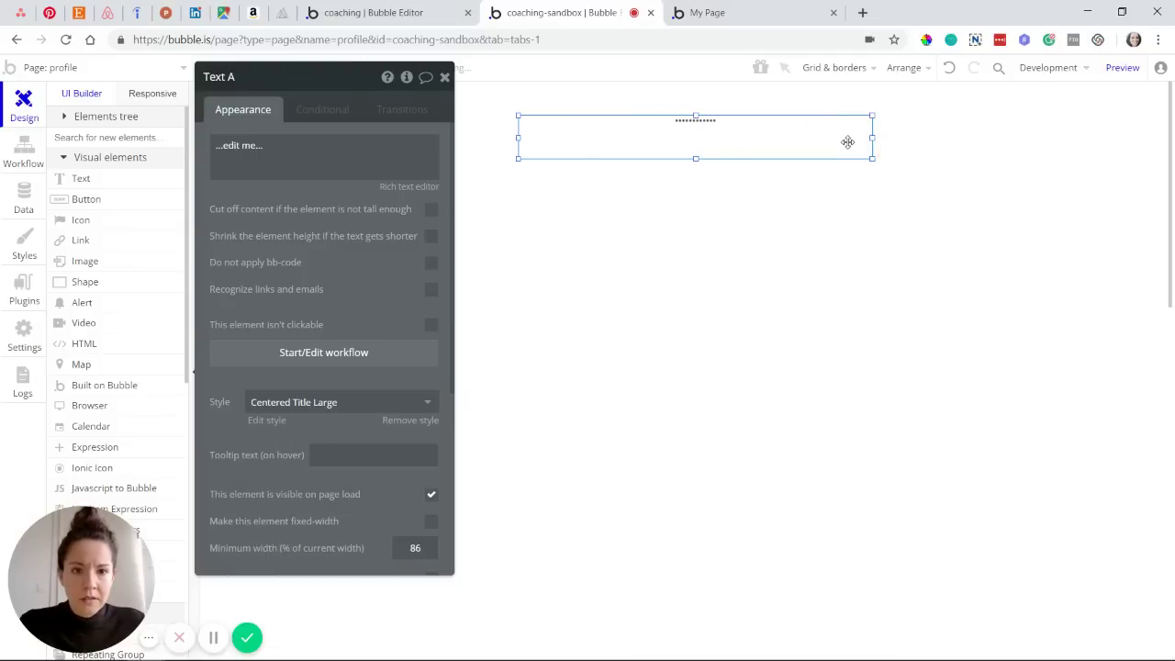
right_click(847, 144)
left_click_drag(696, 160, 697, 179)
right_click(708, 157)
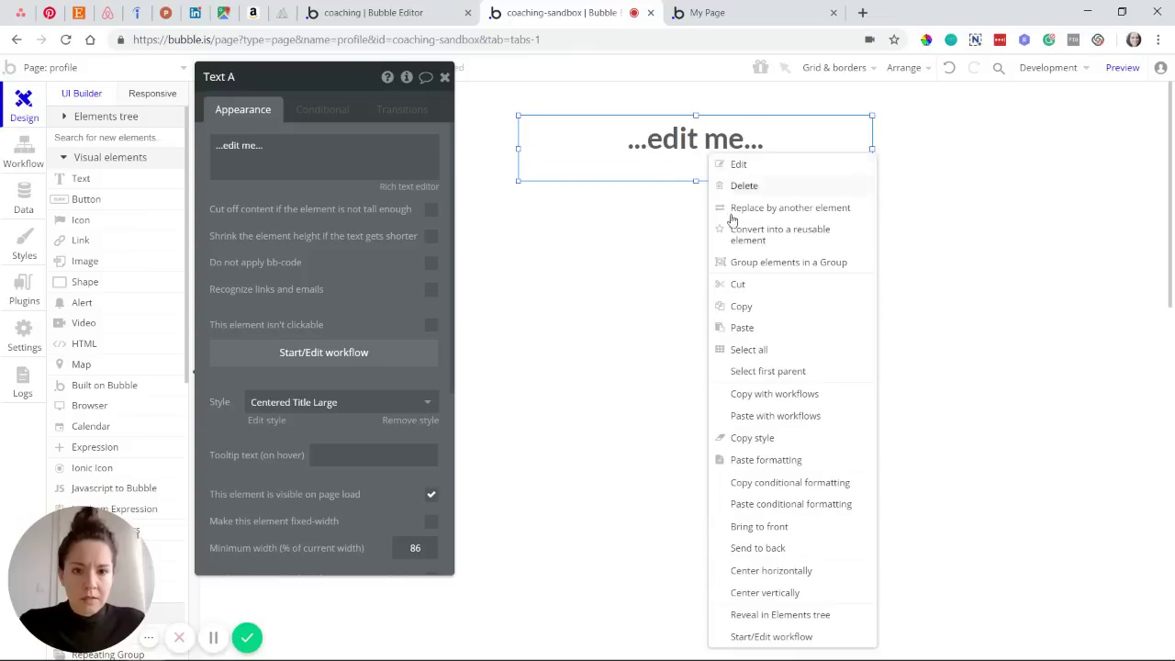
left_click(755, 569)
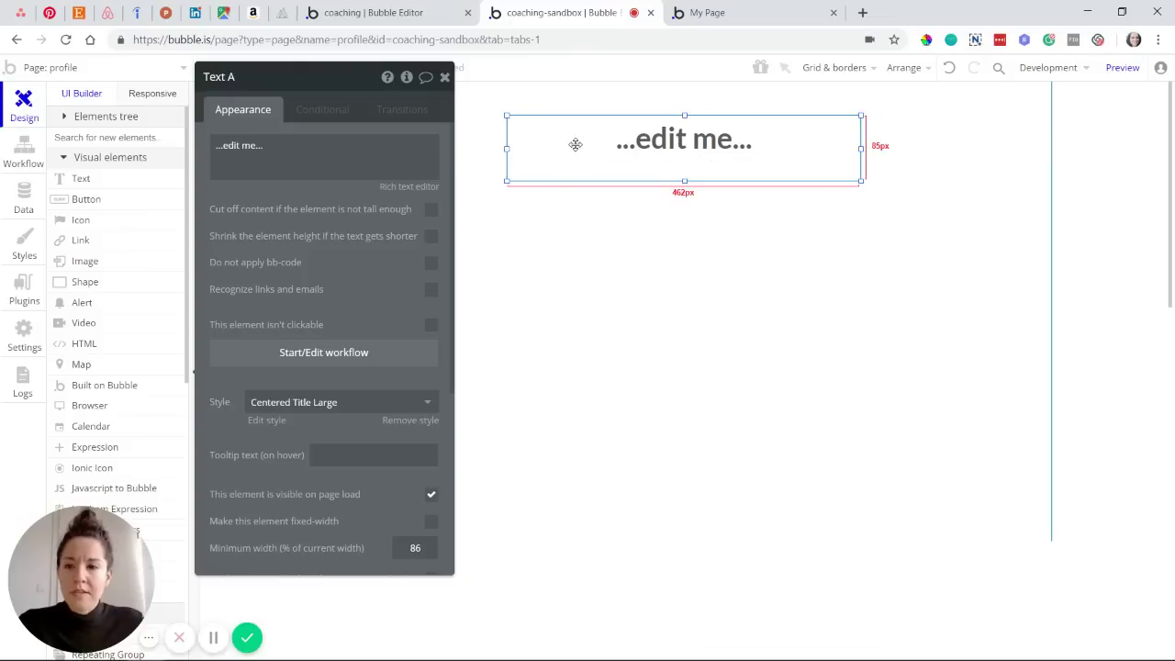
triple_click(422, 161)
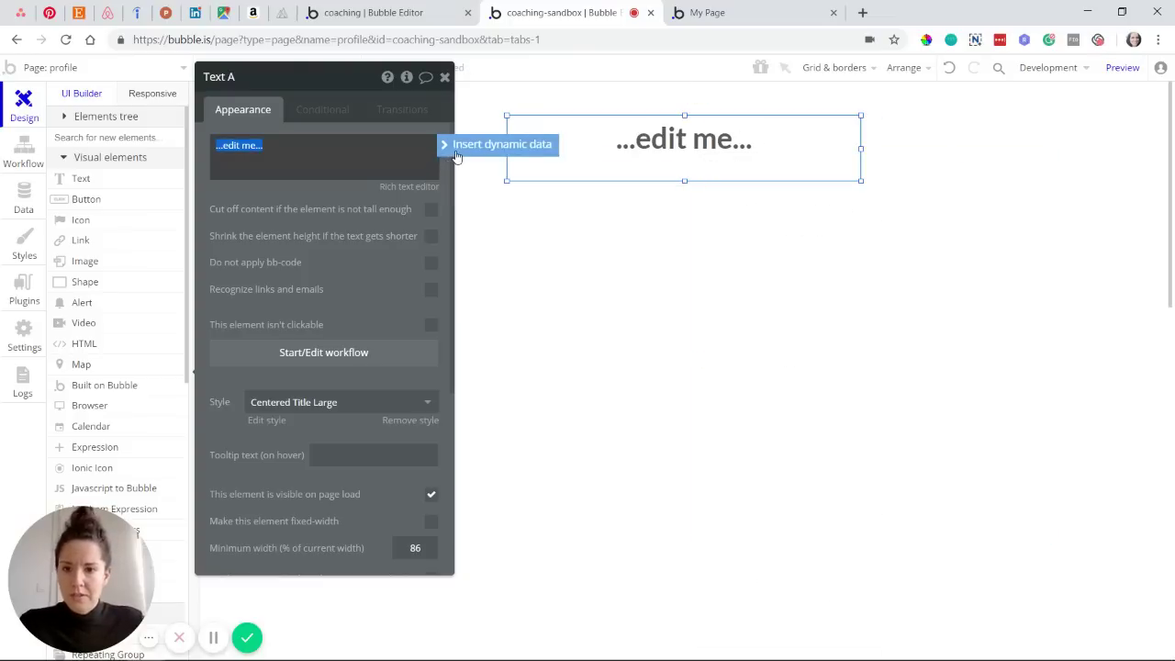
left_click(457, 153)
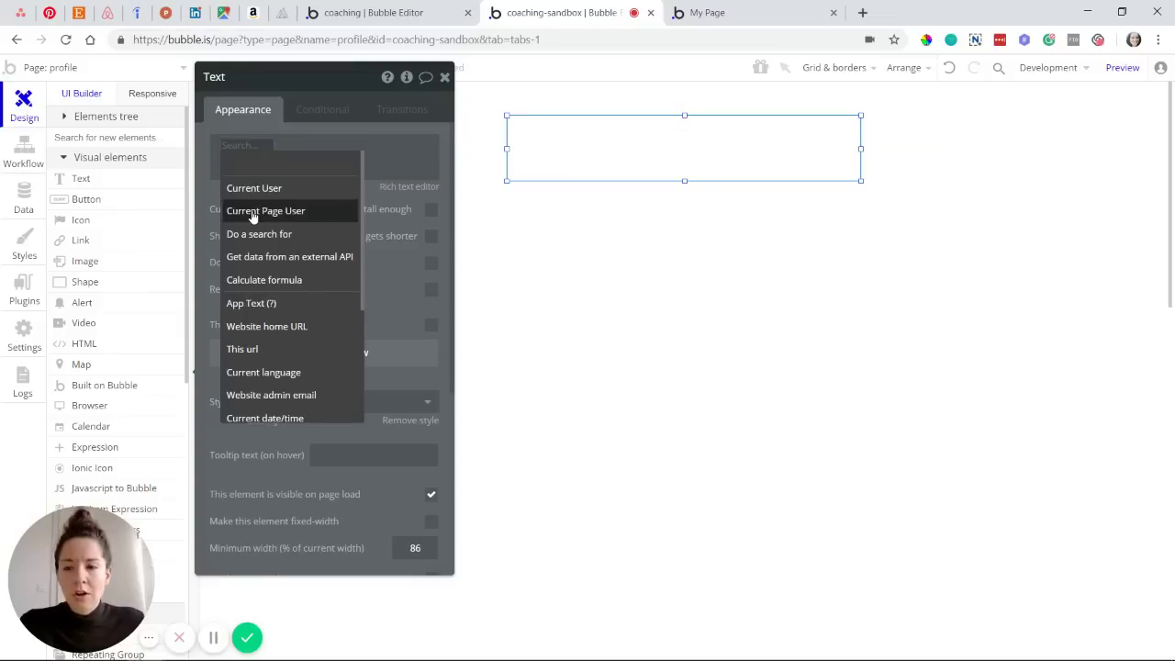
left_click(332, 213)
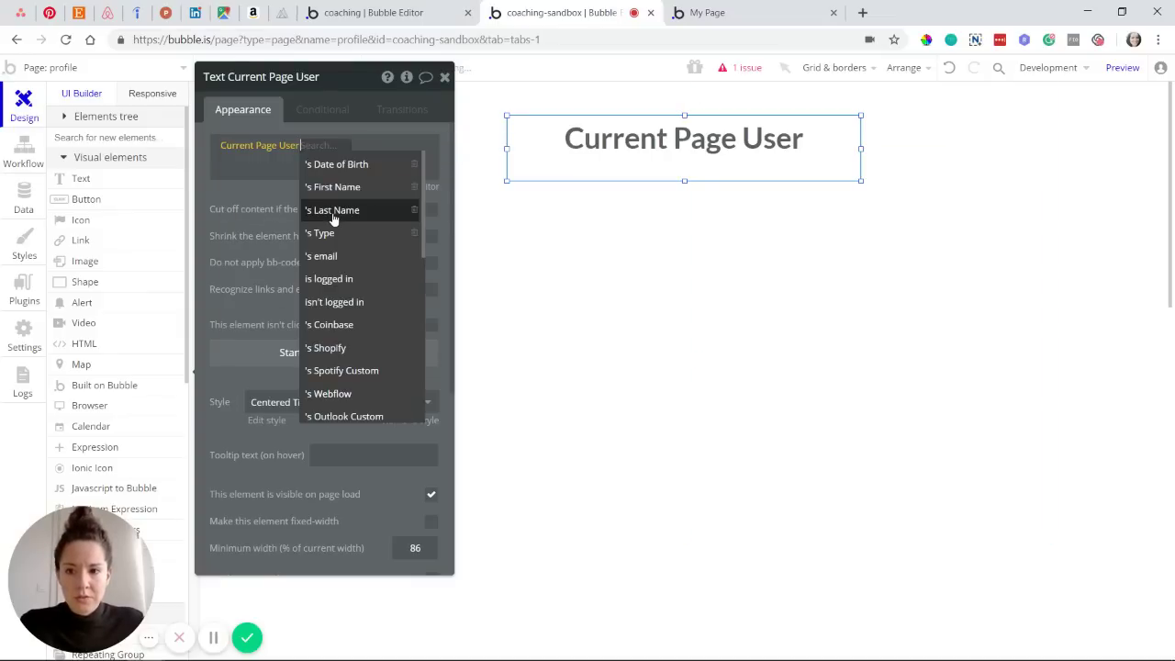
left_click(331, 256)
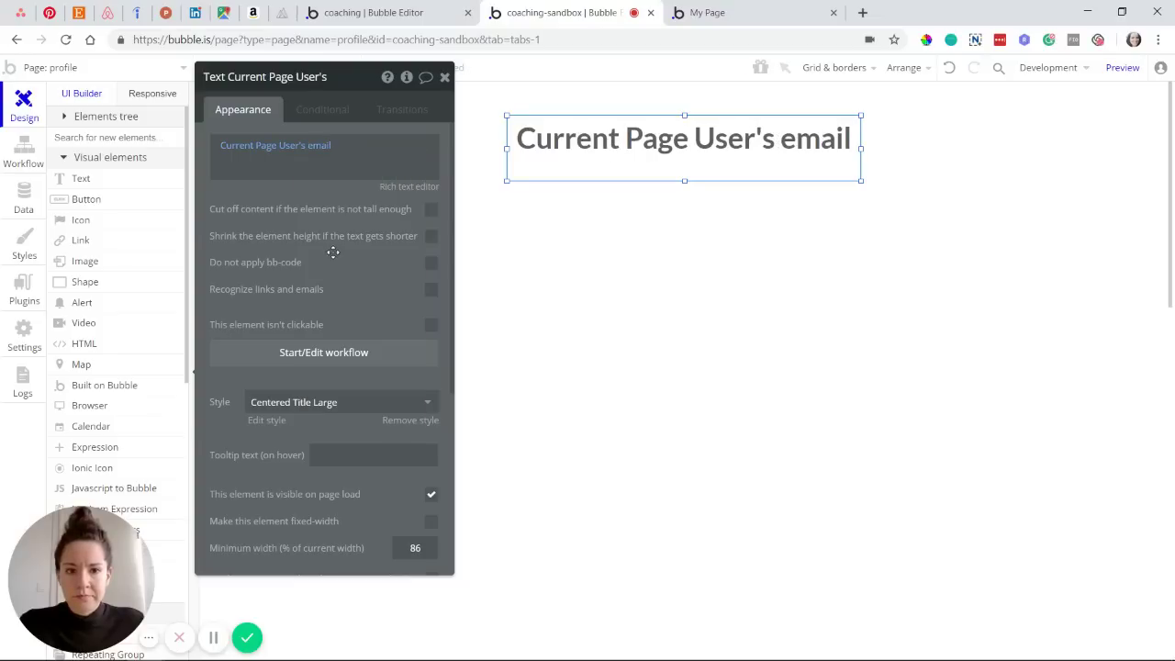
Step: Review the title's dynamic-data options, then bring up the app's page list
left_click(281, 149)
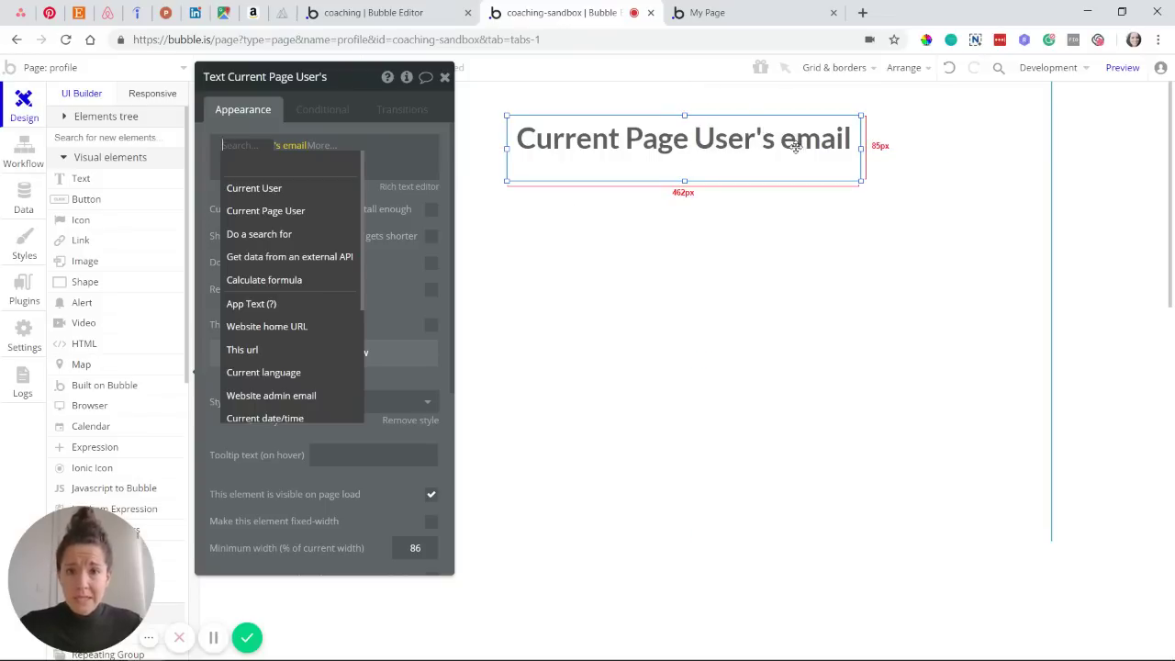
mouse_move(275, 199)
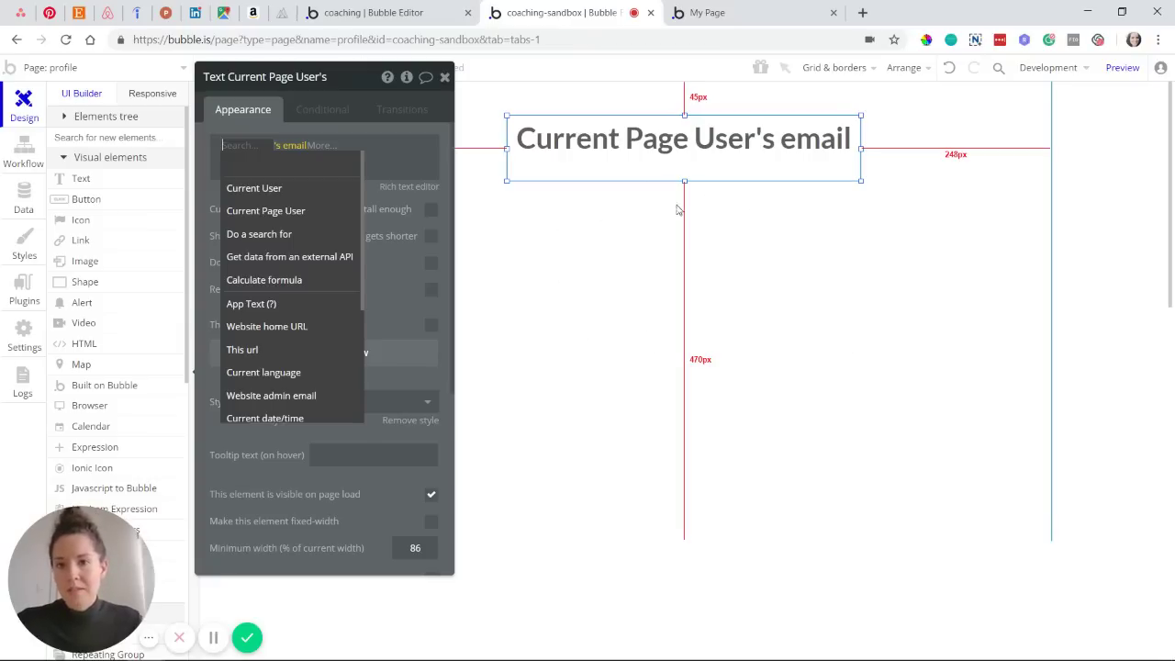
left_click(425, 237)
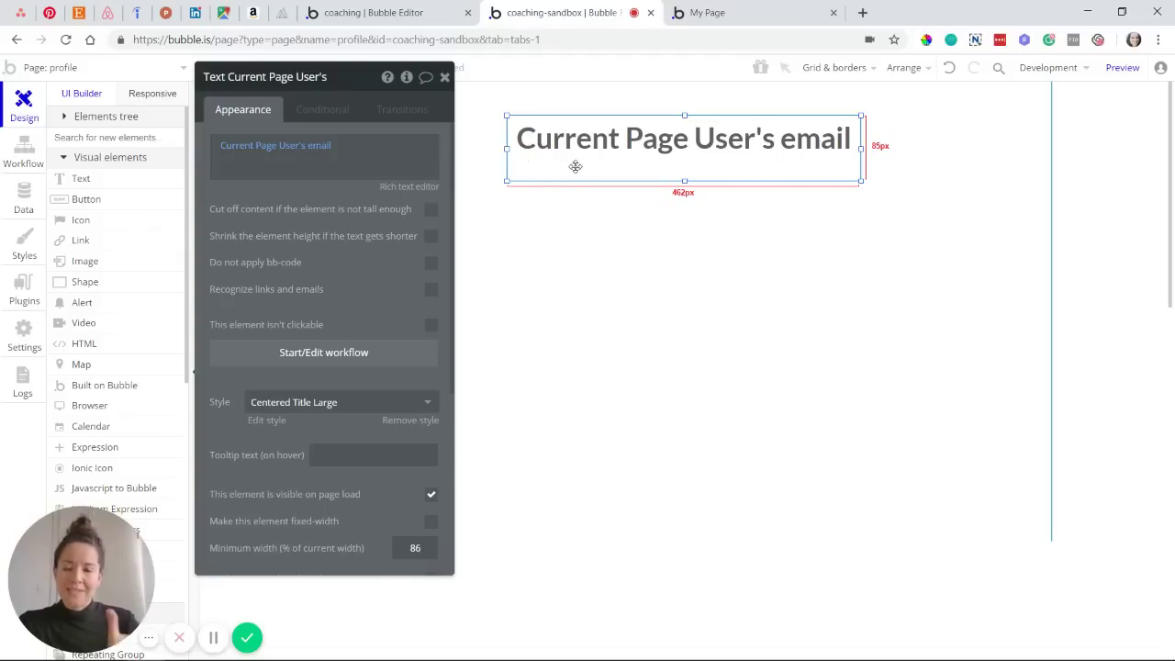
left_click(161, 68)
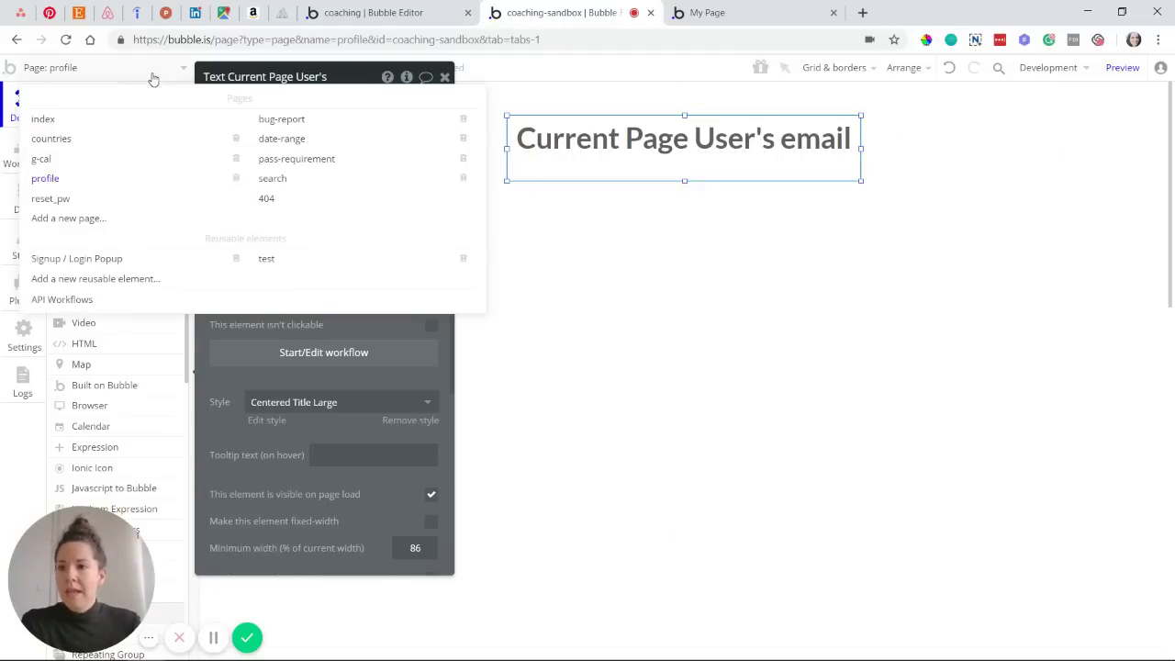
Step: On the search page, start a click workflow for the first row's View Profile button
left_click(268, 184)
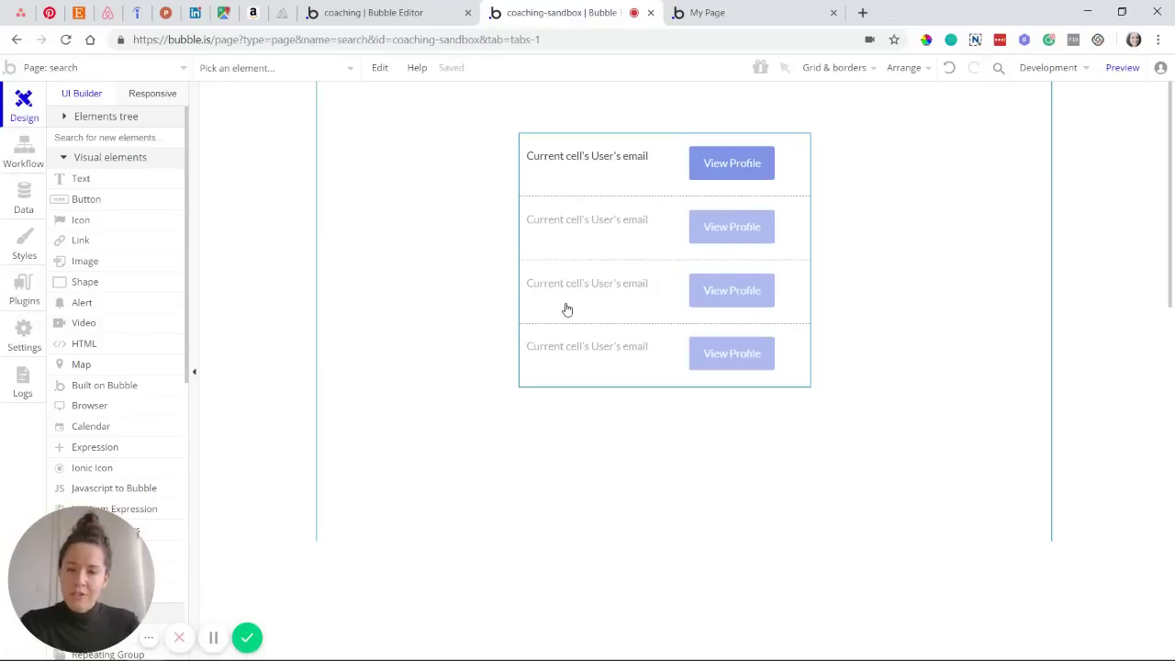
left_click(702, 182)
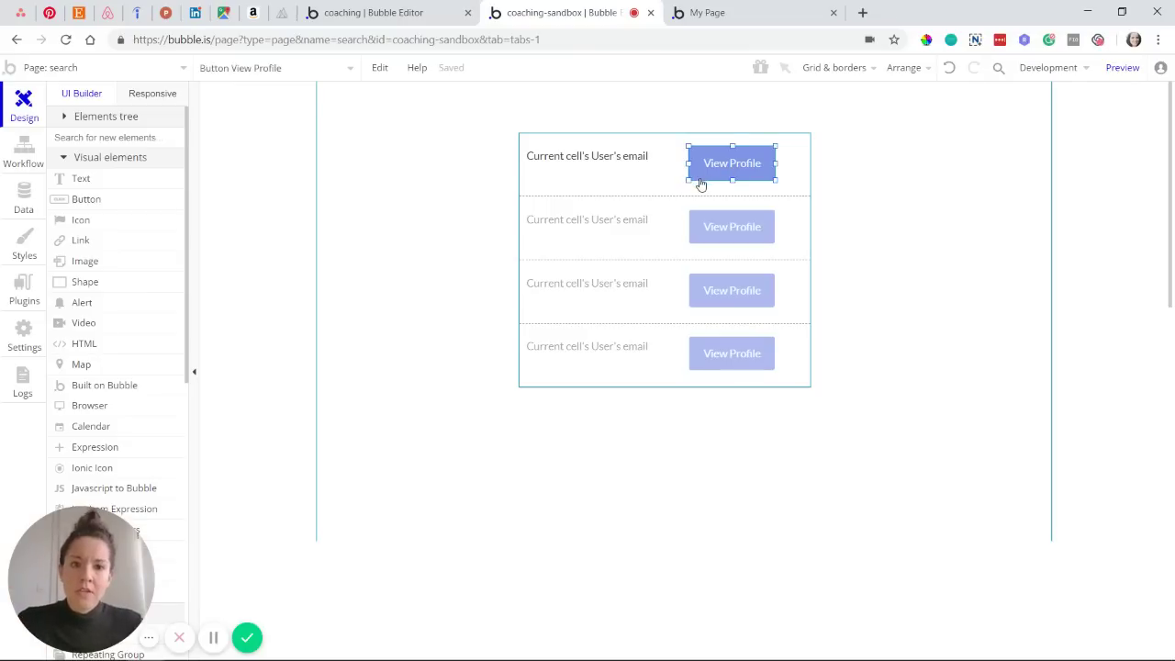
double_click(709, 180)
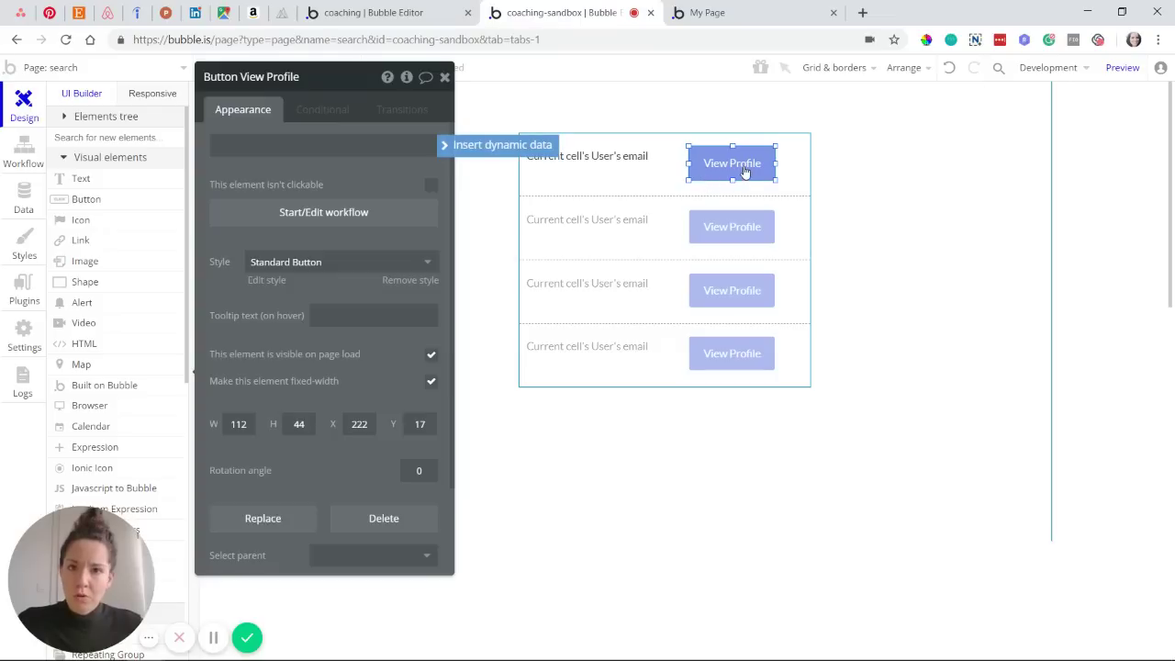
left_click(281, 228)
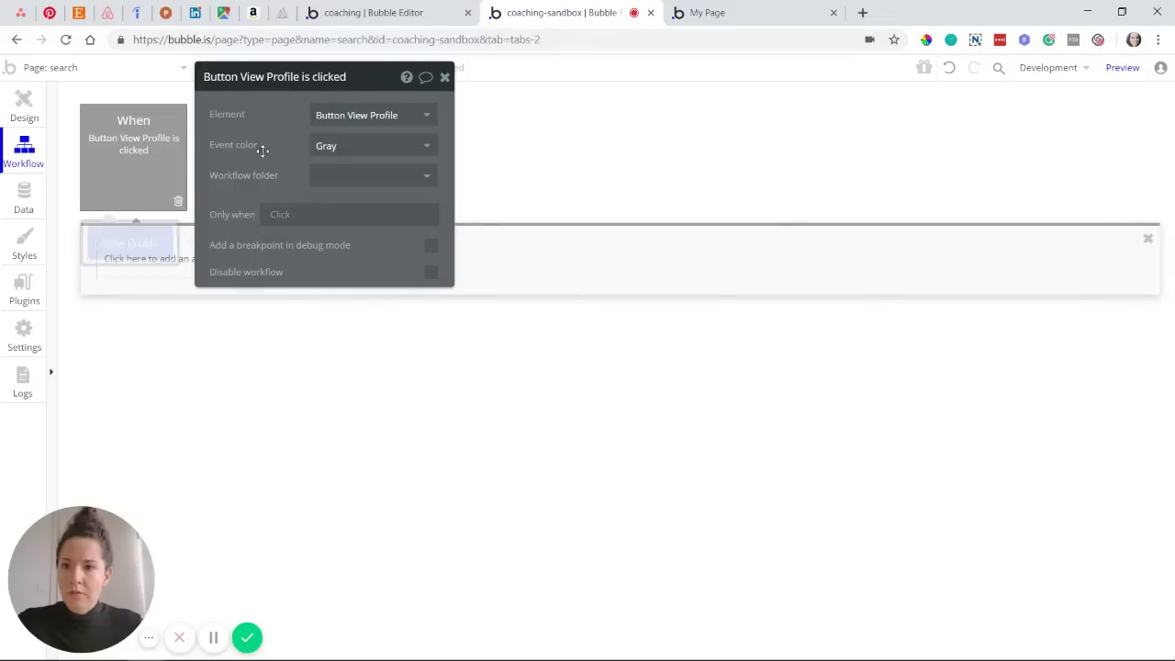
Step: Move the event popup aside and open the action list toward Navigation > Go to page
left_click_drag(263, 150, 432, 211)
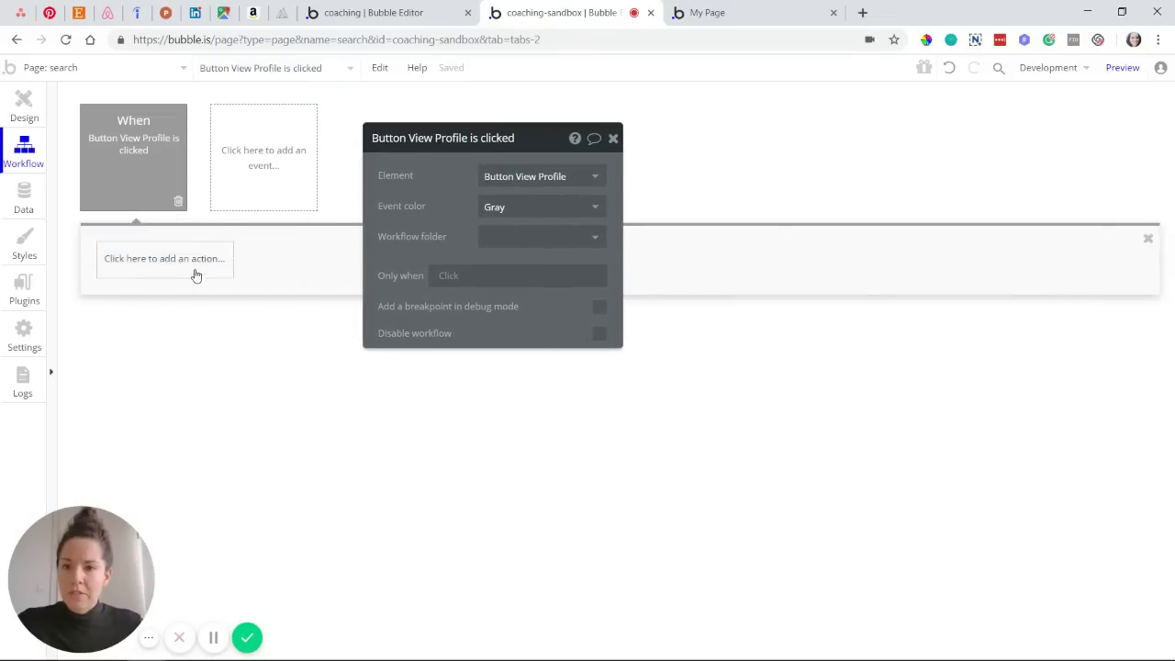
mouse_move(103, 135)
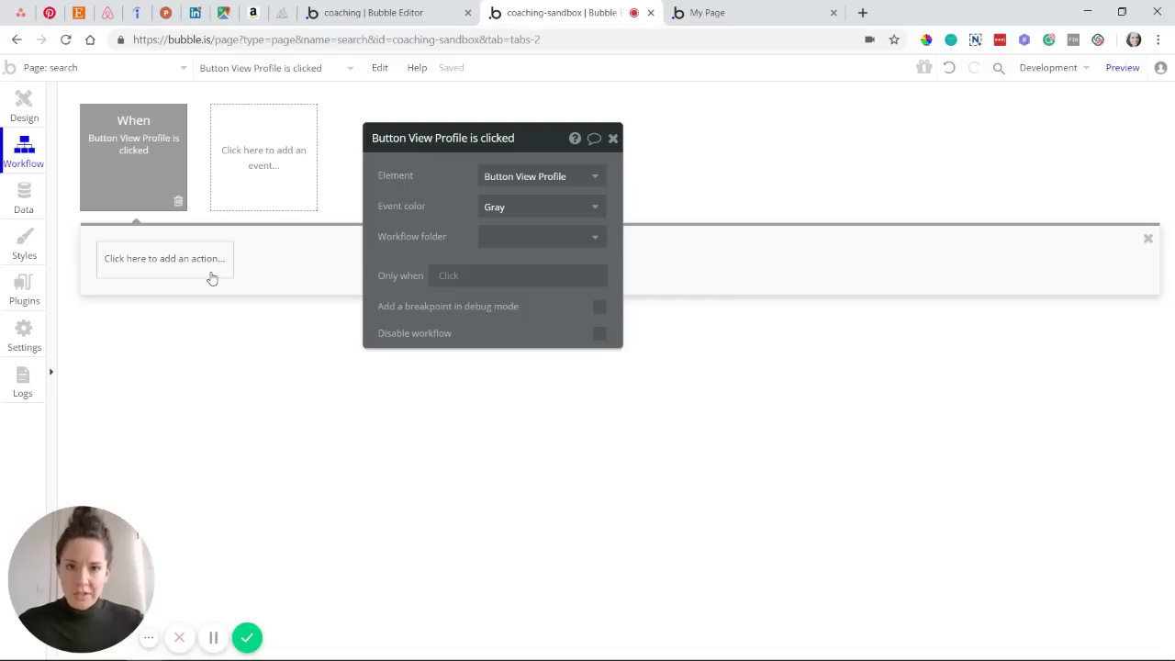
left_click(212, 279)
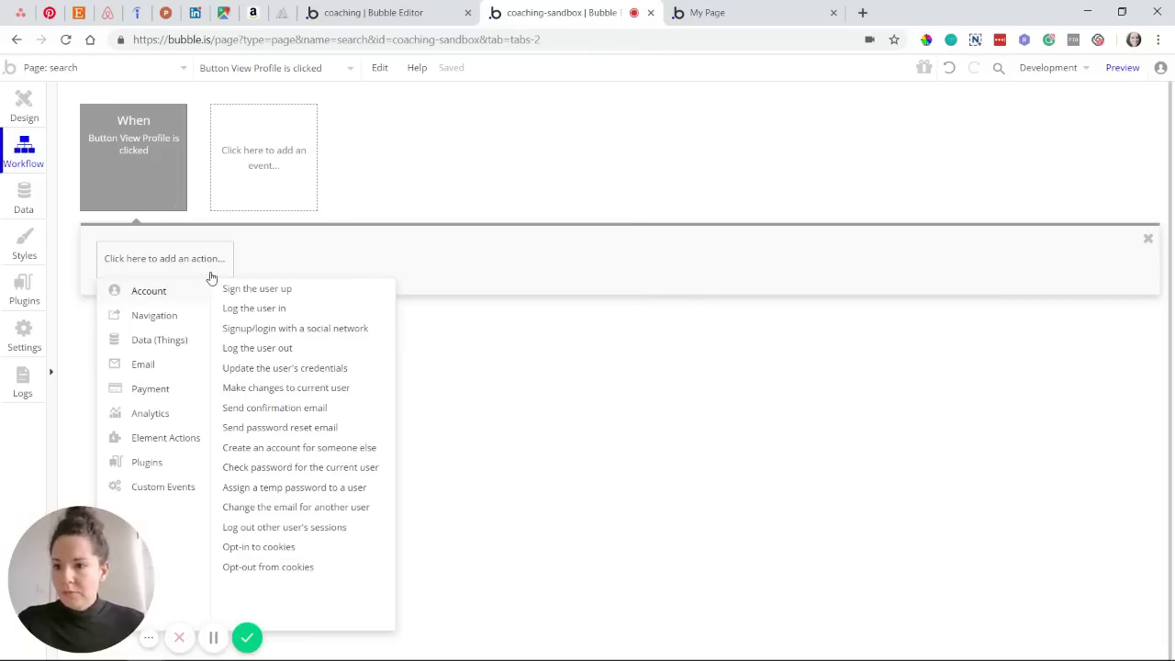
mouse_move(189, 318)
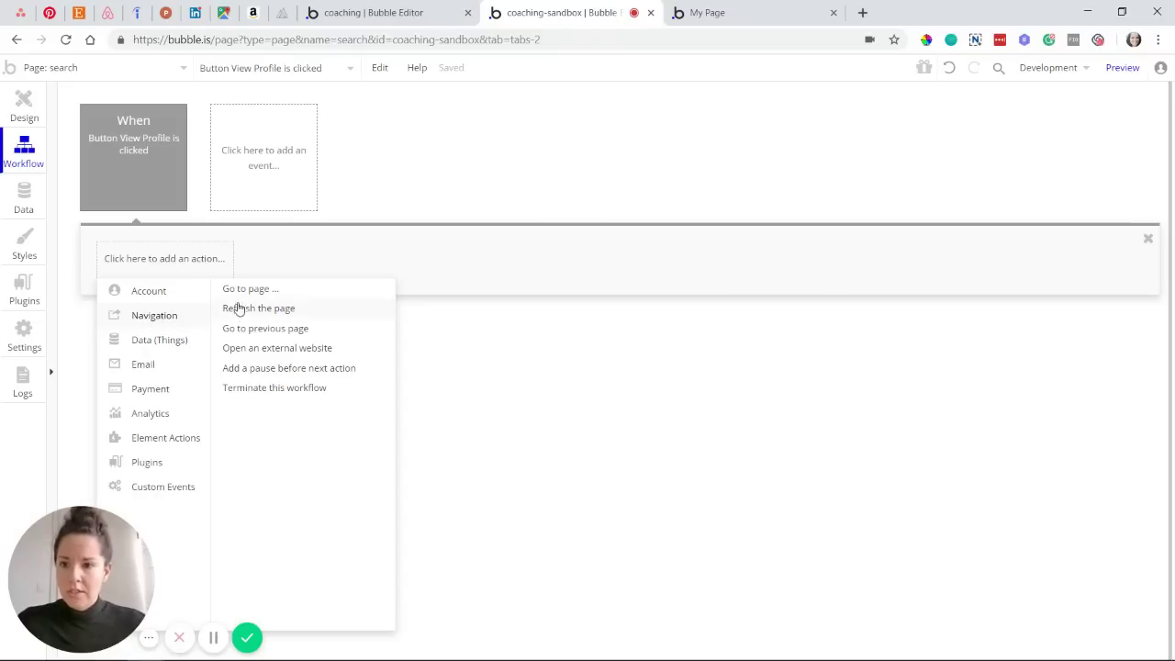
Step: Make View Profile go to the profile page, sending Current cell's User as its data
left_click(299, 296)
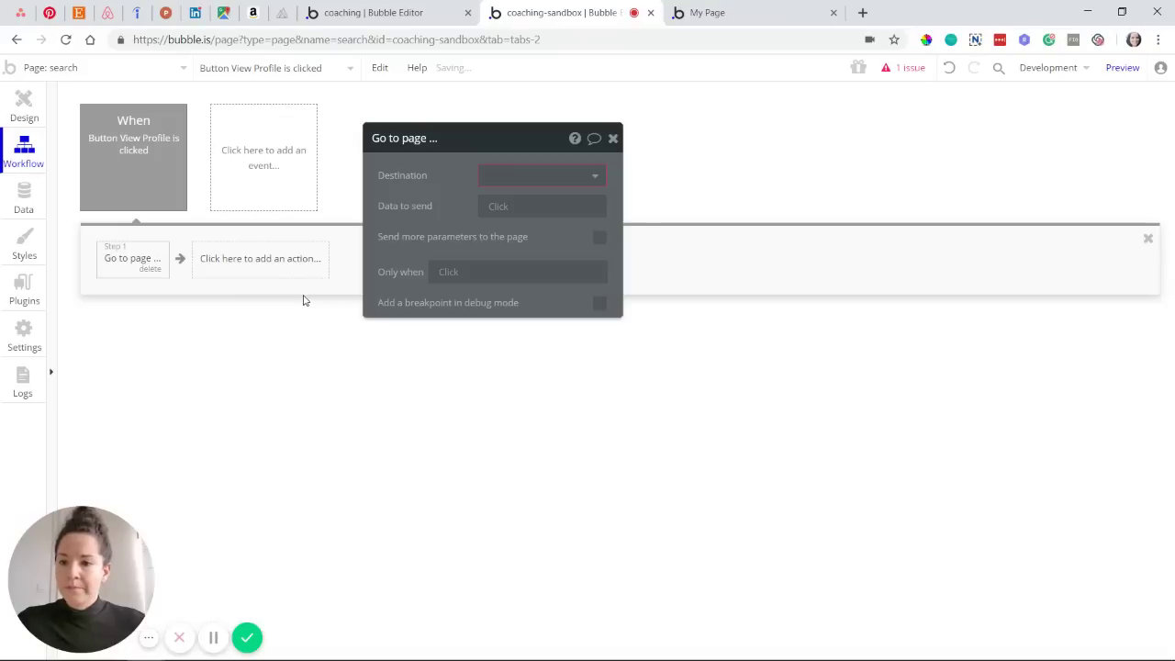
left_click(497, 185)
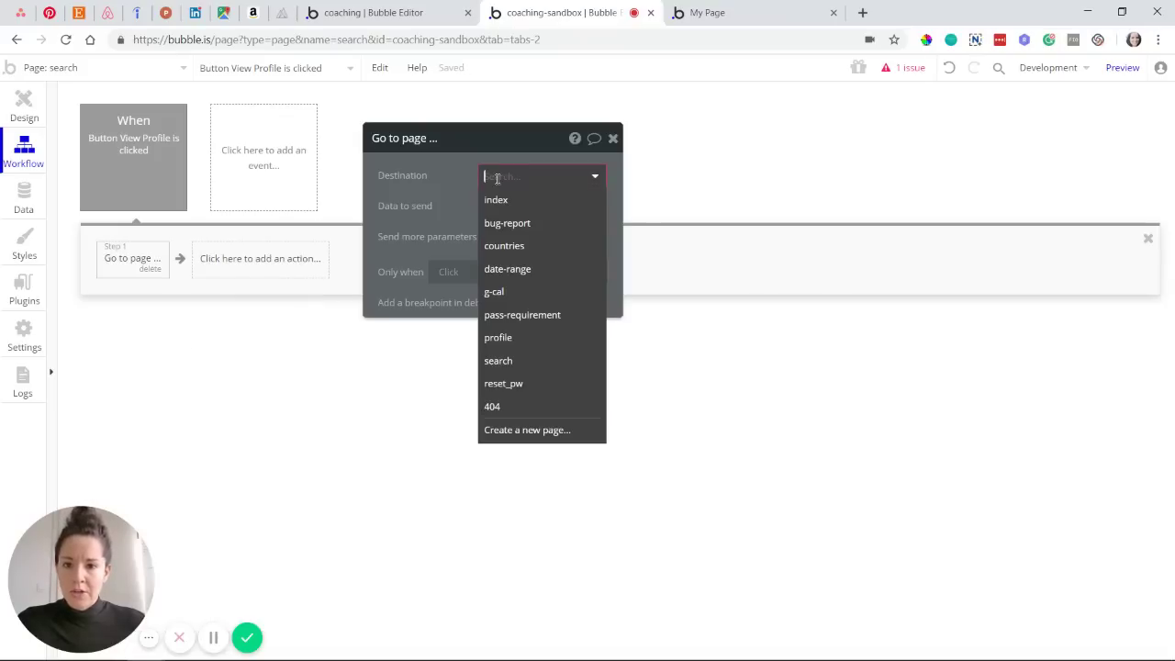
left_click(537, 339)
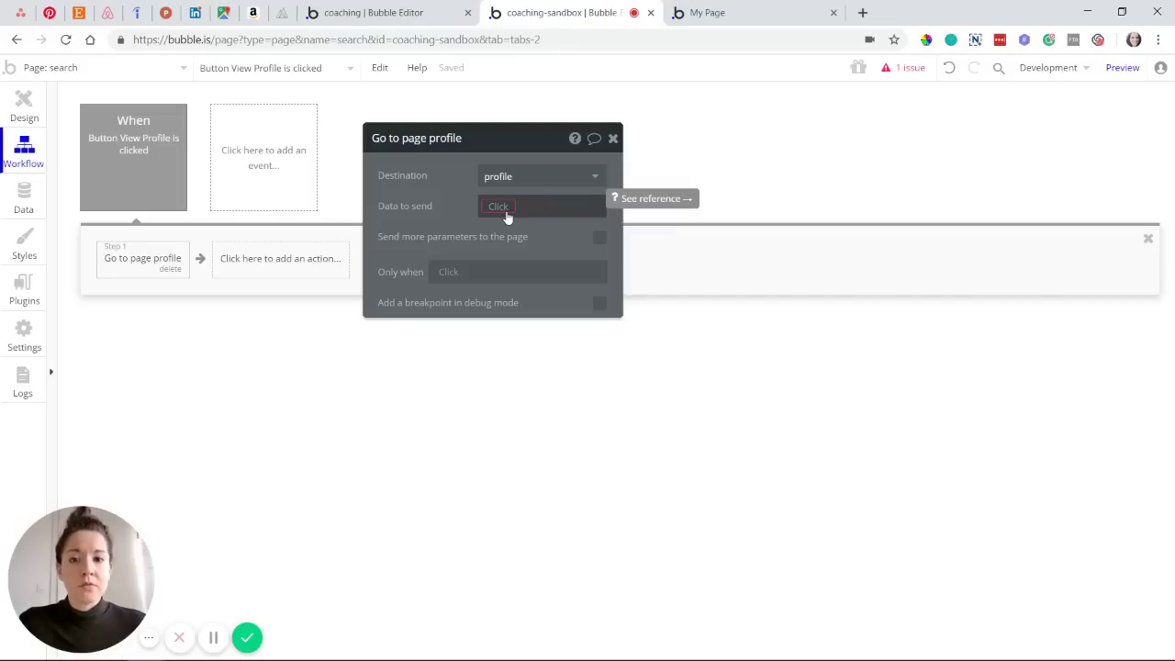
left_click(505, 208)
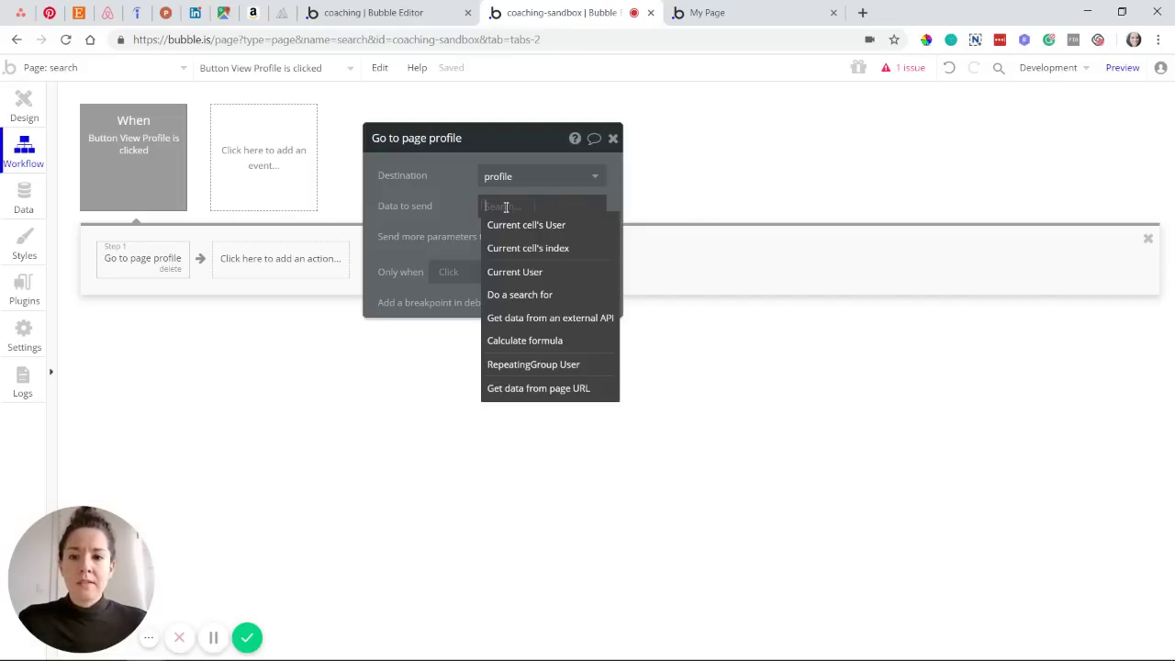
left_click(573, 230)
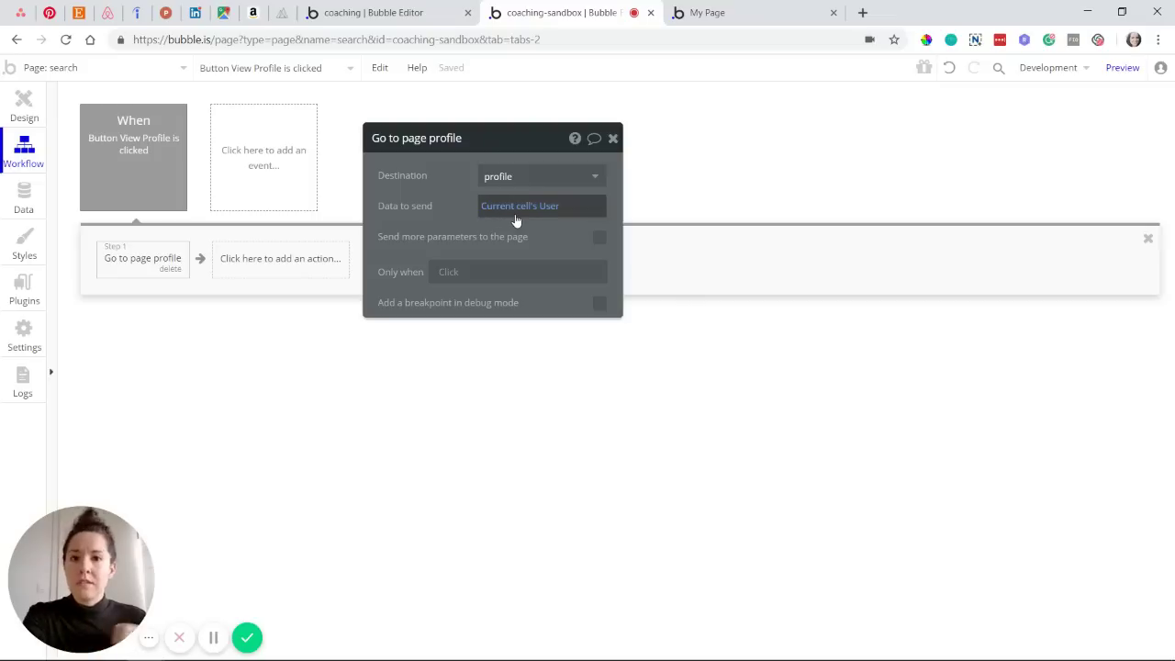
left_click(730, 15)
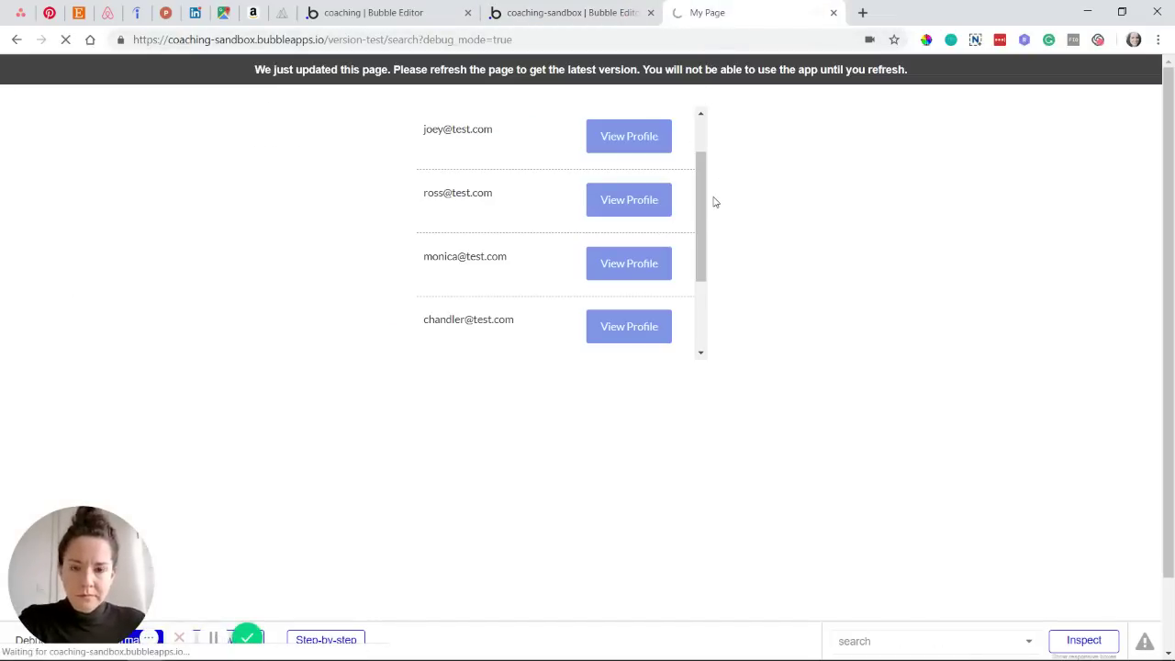
Step: Reload the preview, open the first user's profile, and check its email and unique id
key("F5")
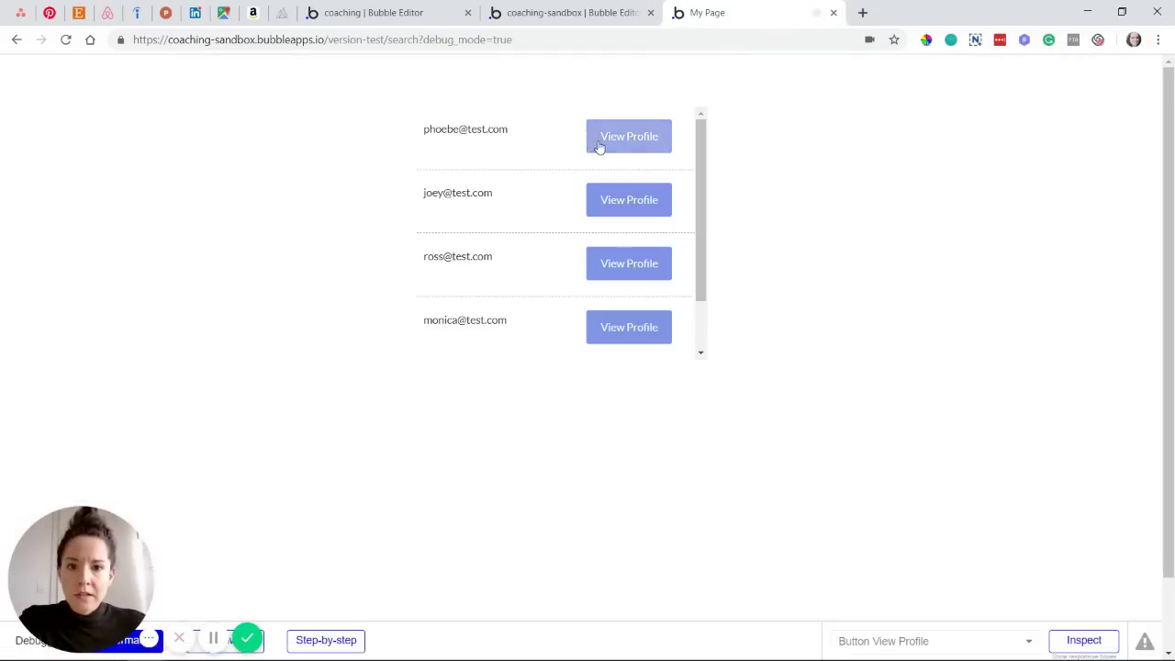
left_click_drag(447, 129, 488, 131)
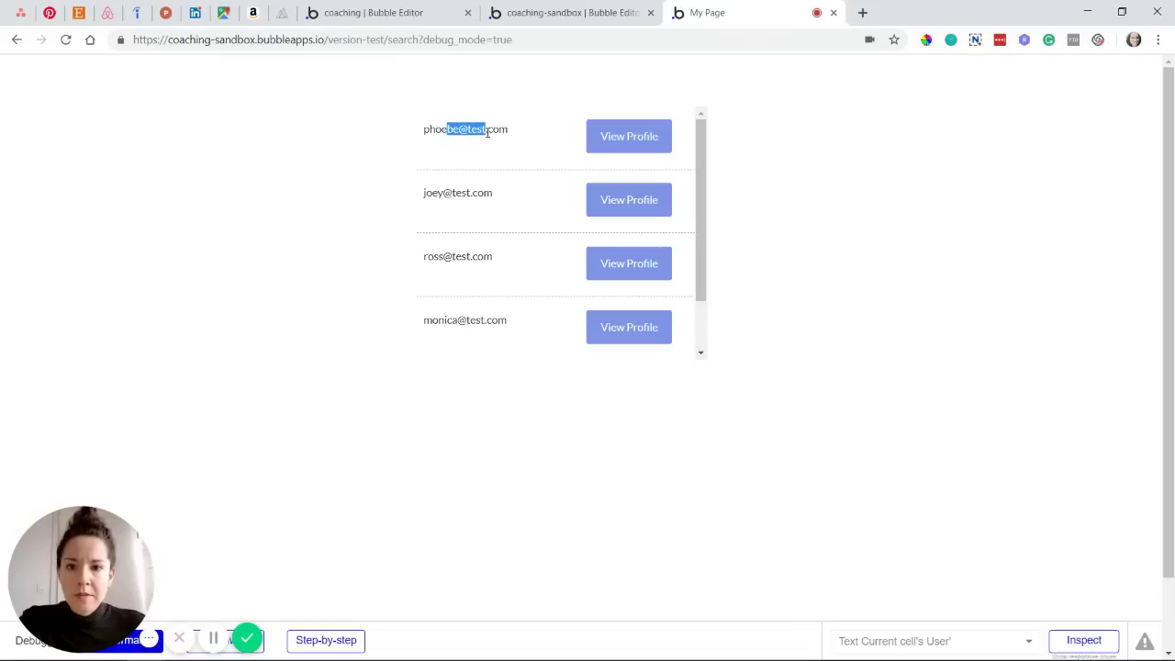
left_click(487, 131)
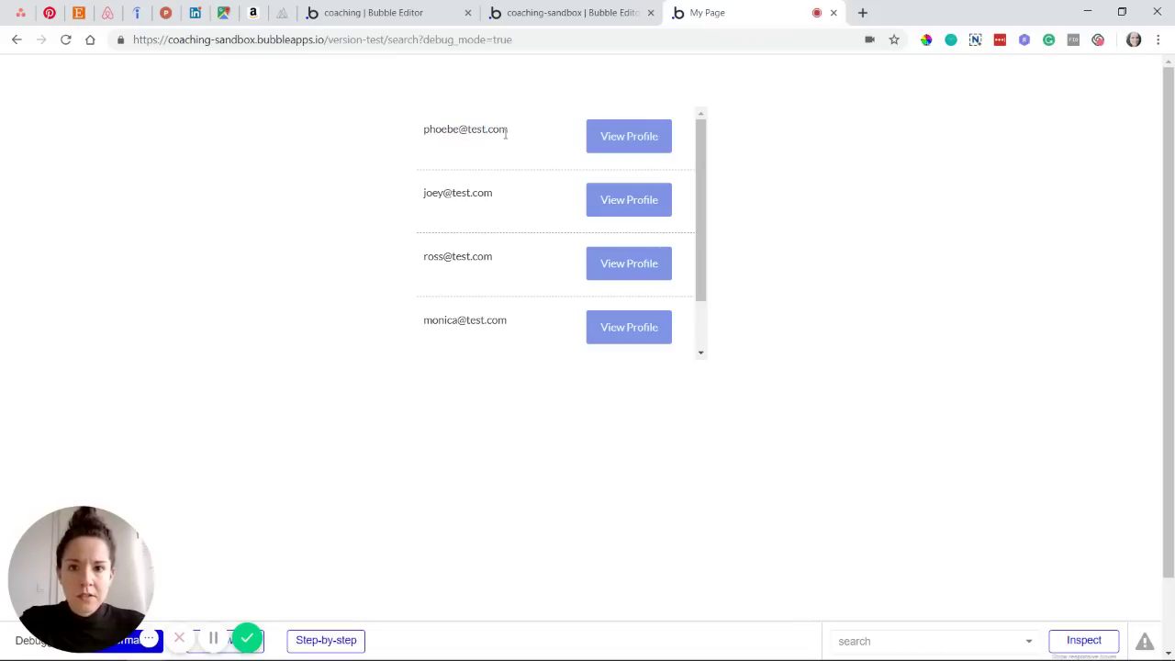
left_click(616, 149)
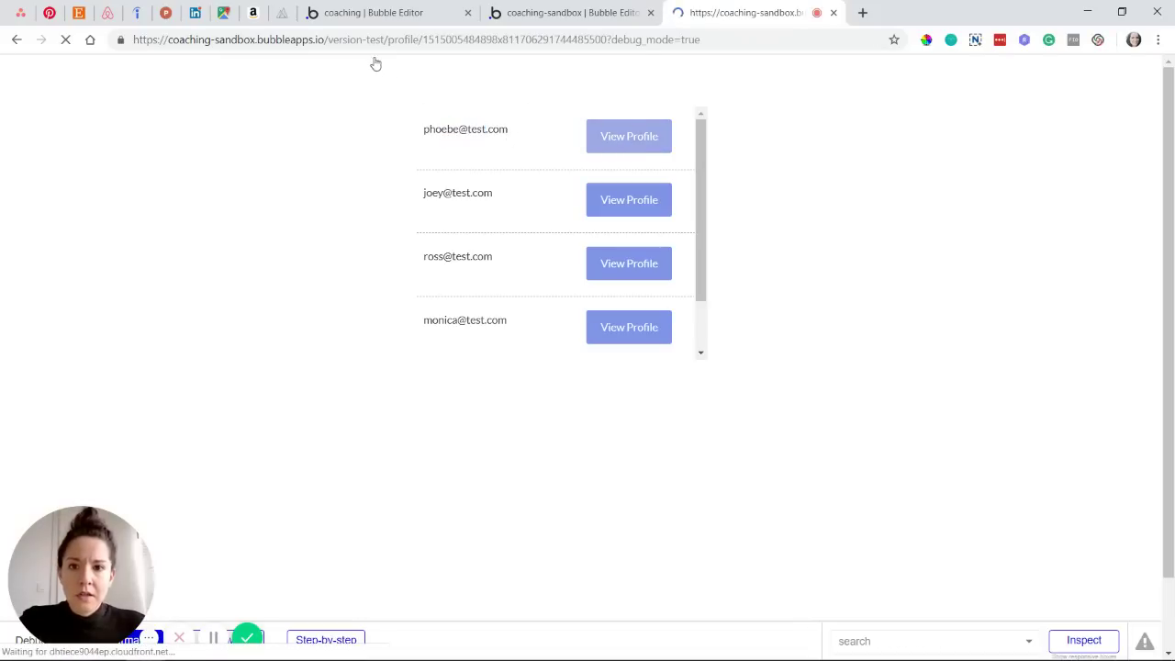
left_click_drag(459, 112, 694, 116)
left_click(626, 254)
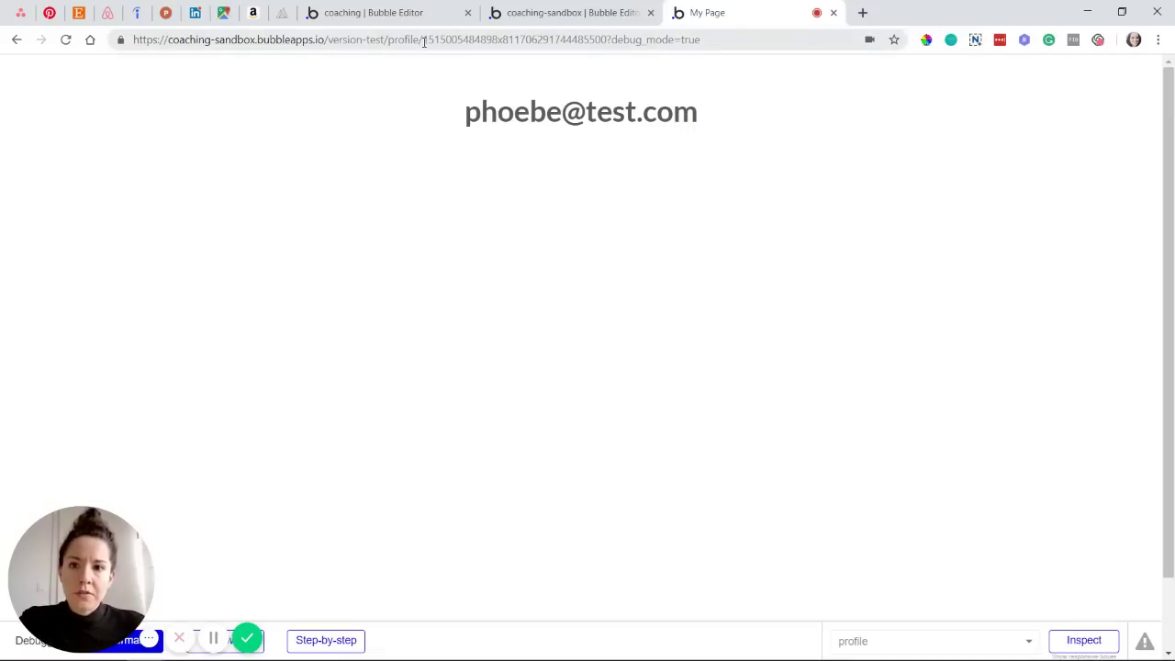
left_click_drag(423, 39, 606, 52)
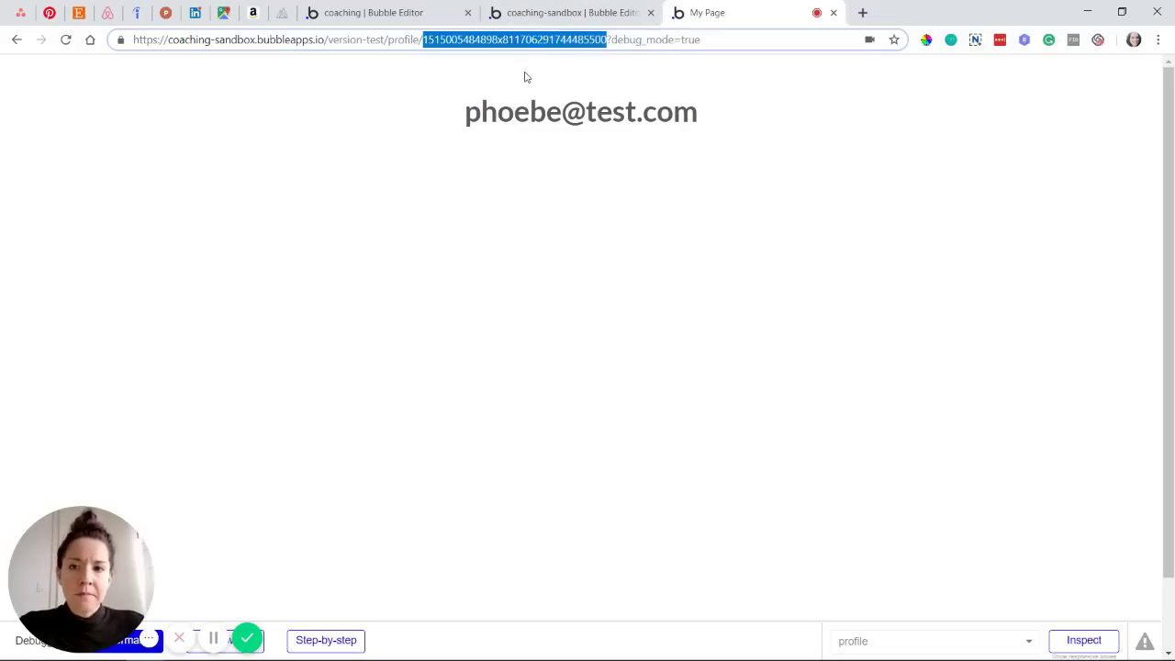
Step: Return to the user list and open the fourth user's profile to verify its email
left_click(16, 42)
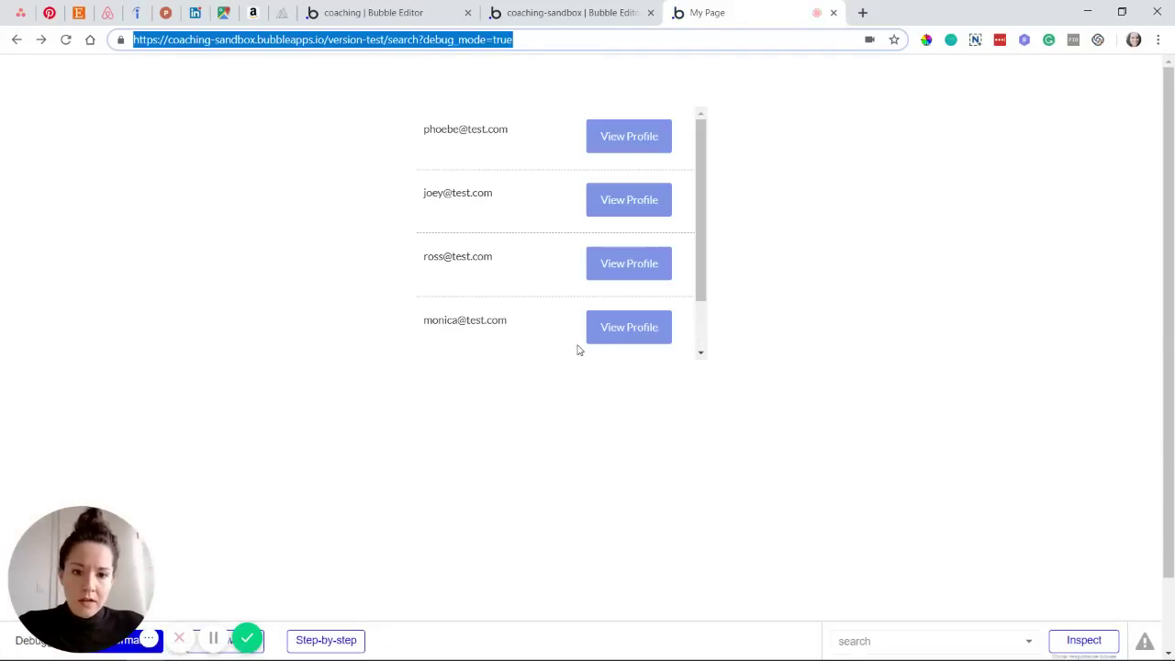
left_click(608, 338)
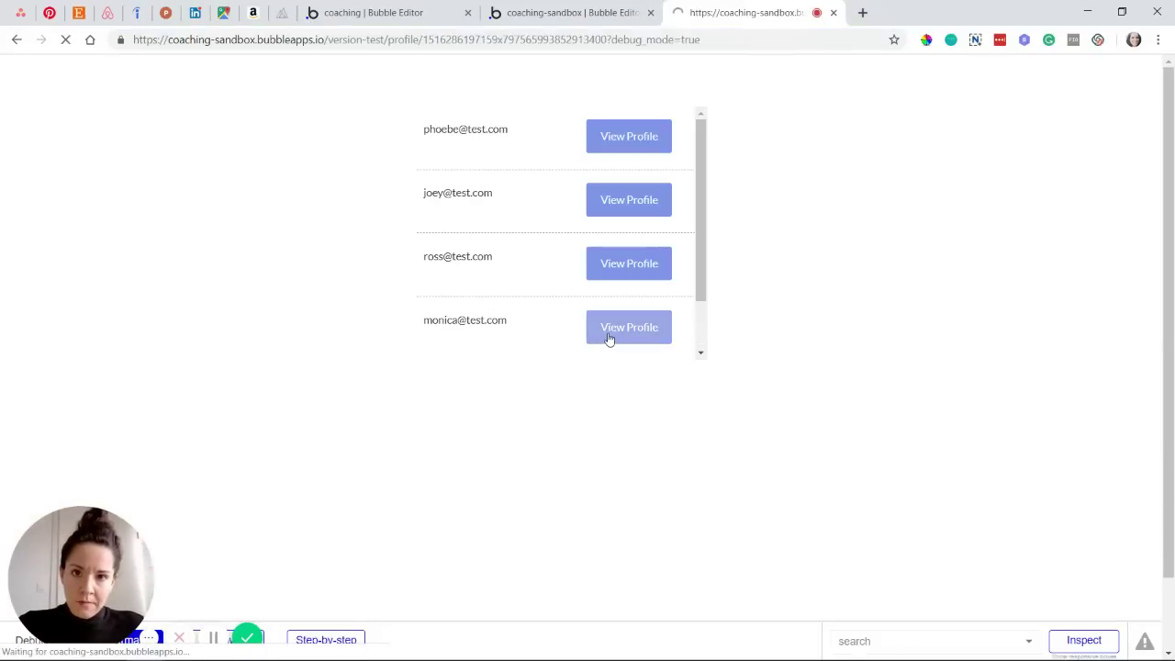
left_click_drag(381, 39, 419, 40)
left_click_drag(465, 115, 701, 143)
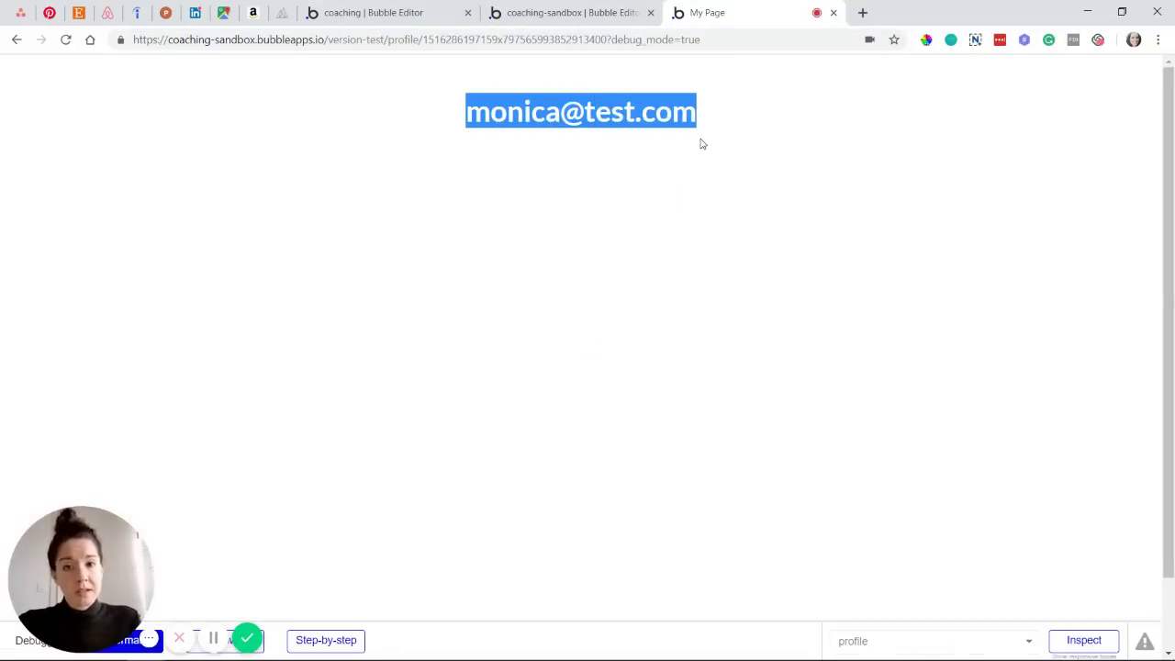
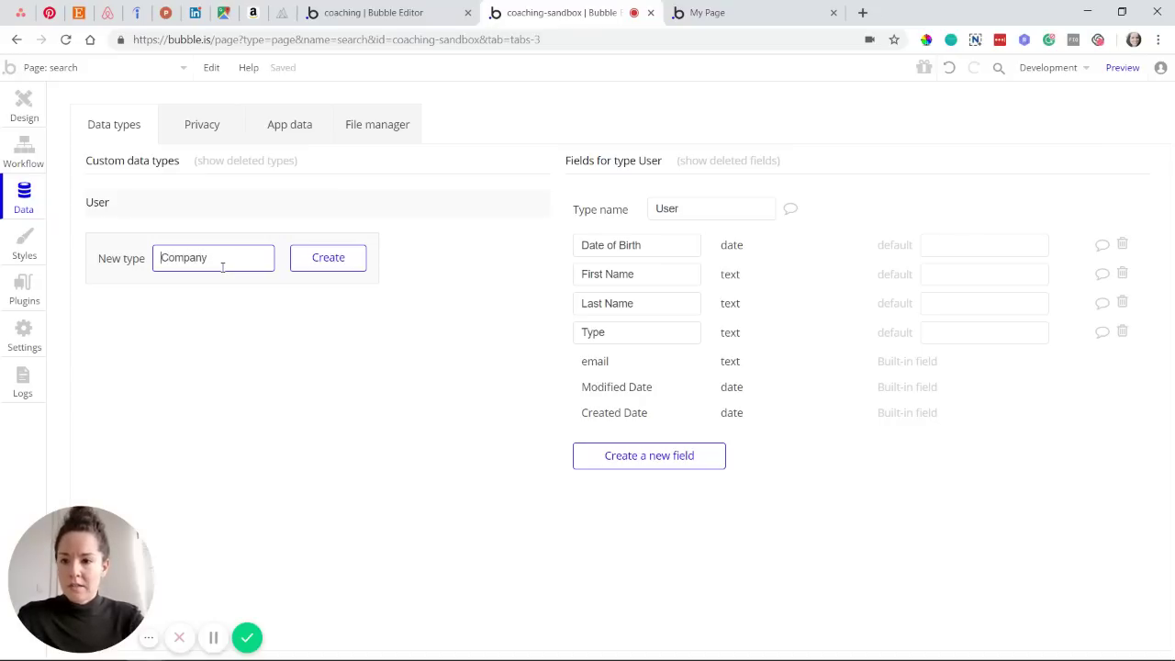
Step: Create the Hiring Company data type and give it a Name text field
type("Hiring")
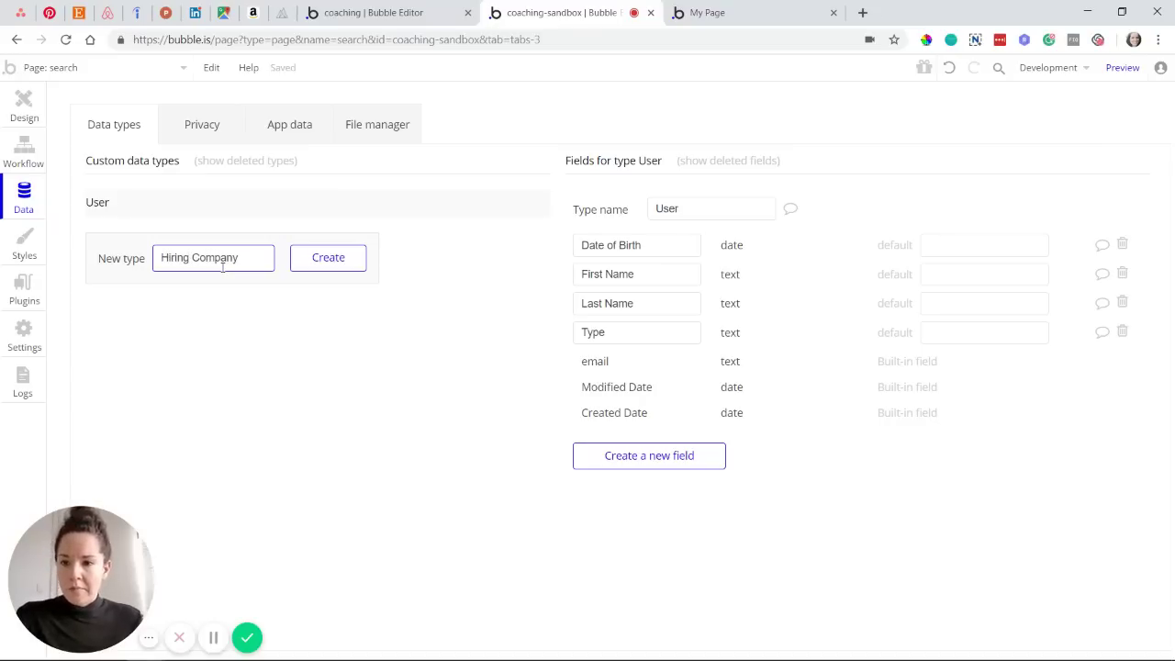
left_click(318, 262)
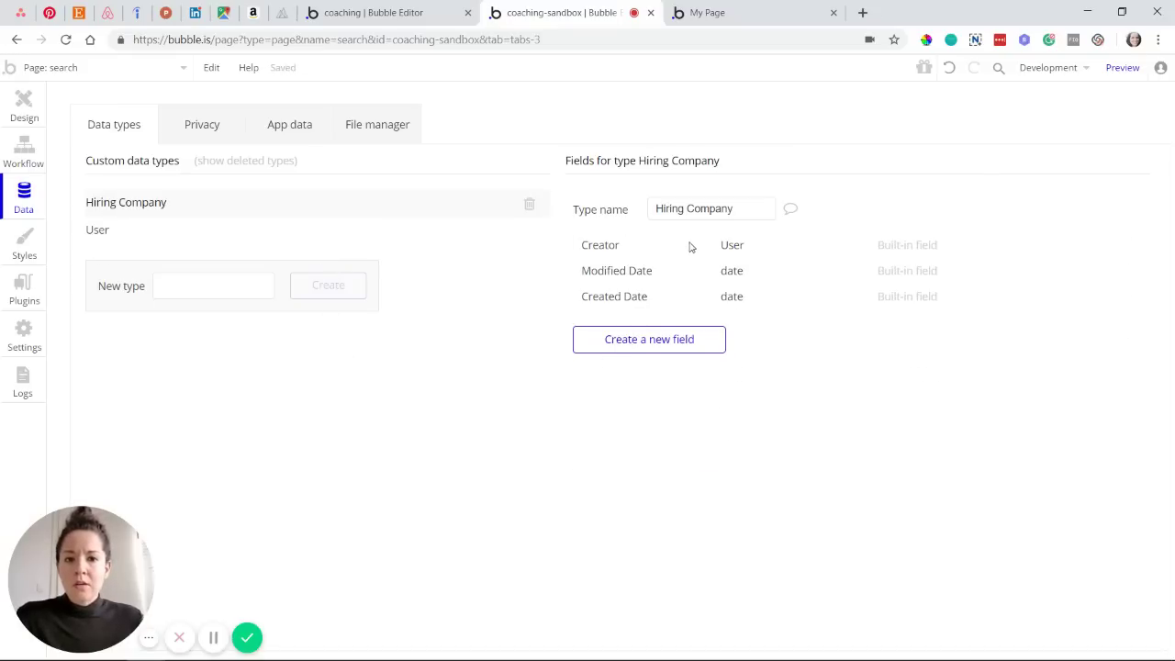
left_click(636, 346)
type("Name")
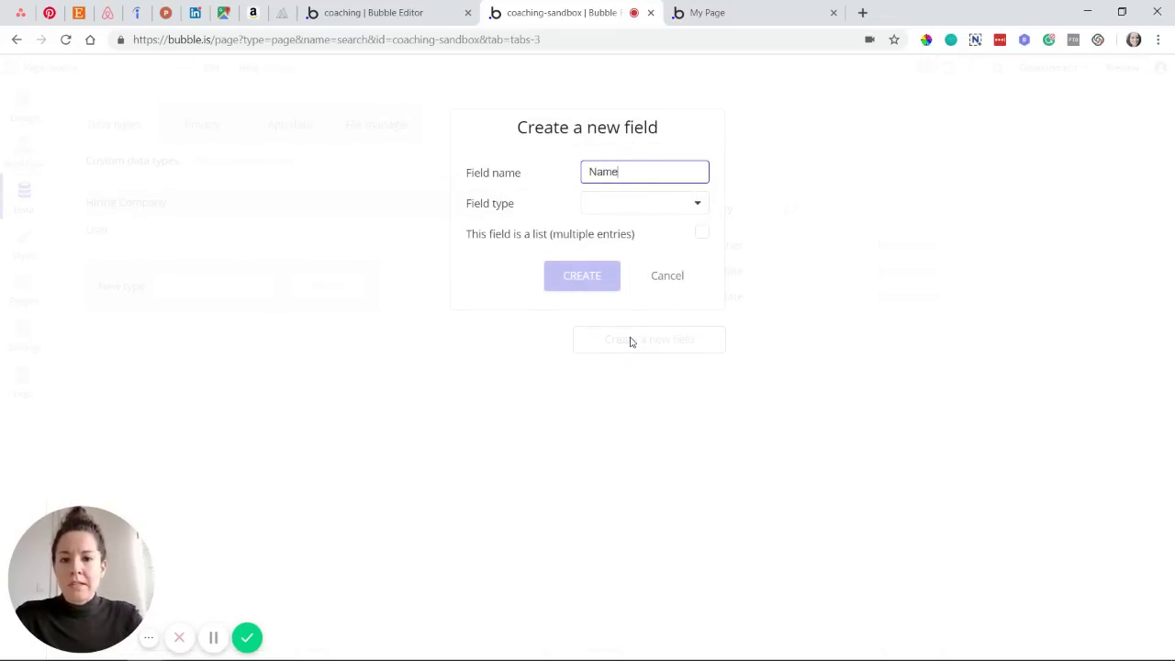
left_click(639, 204)
left_click(636, 230)
left_click(608, 276)
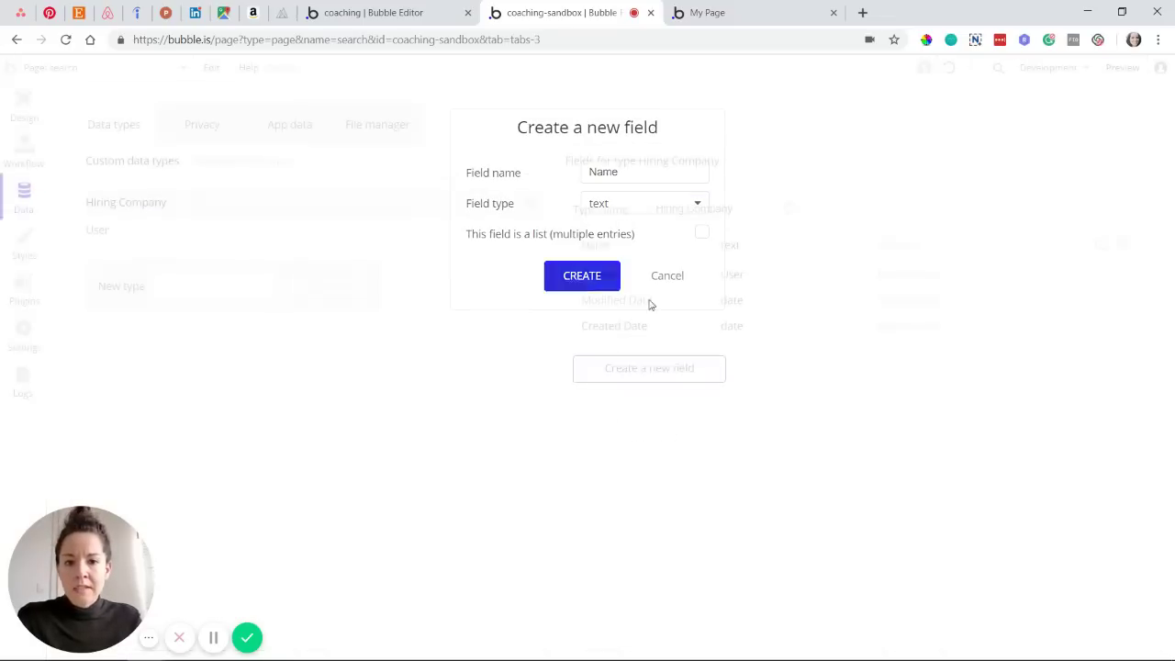
Step: Add an HQ Location field of type geographic address
left_click(675, 376)
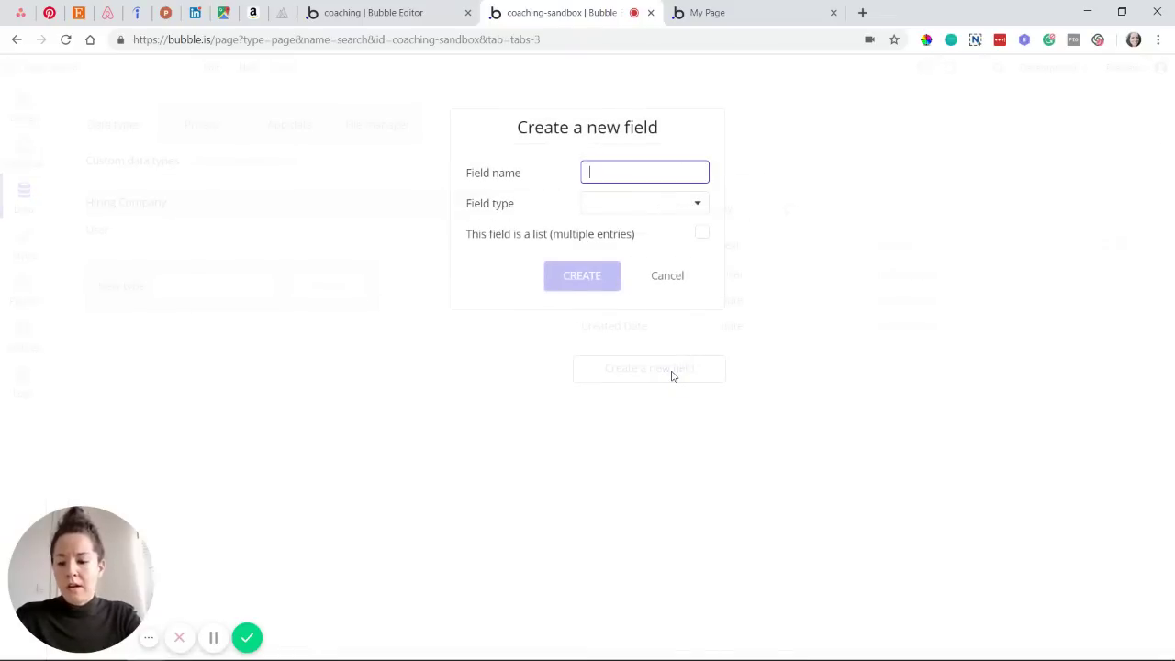
type("HQ")
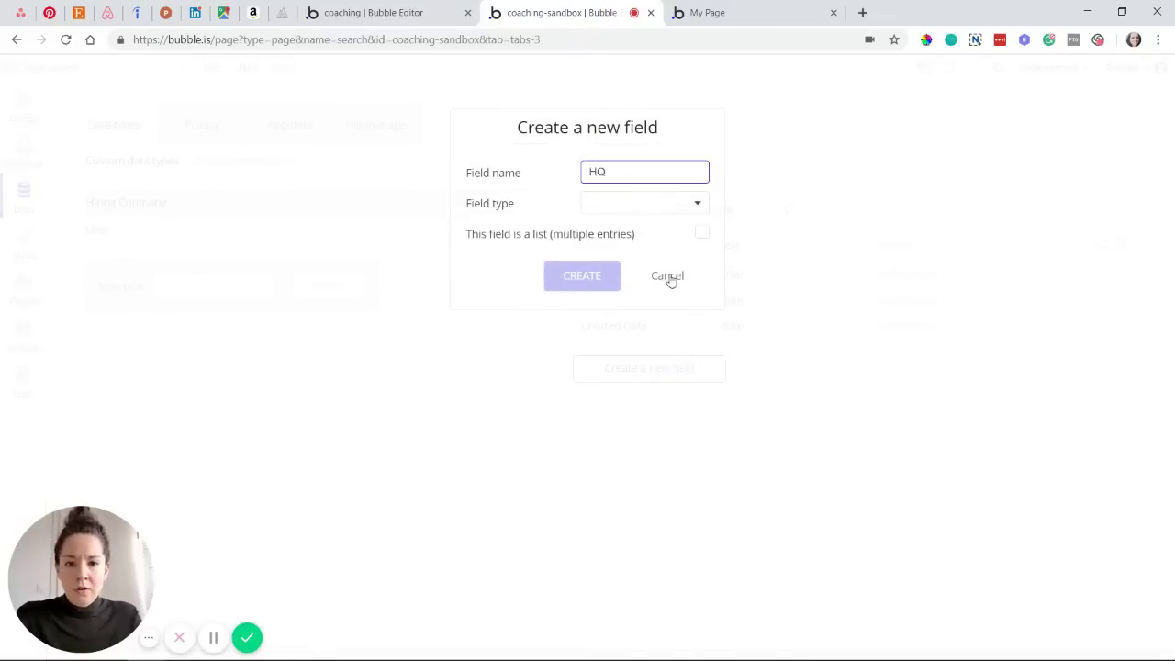
left_click(674, 211)
left_click(657, 435)
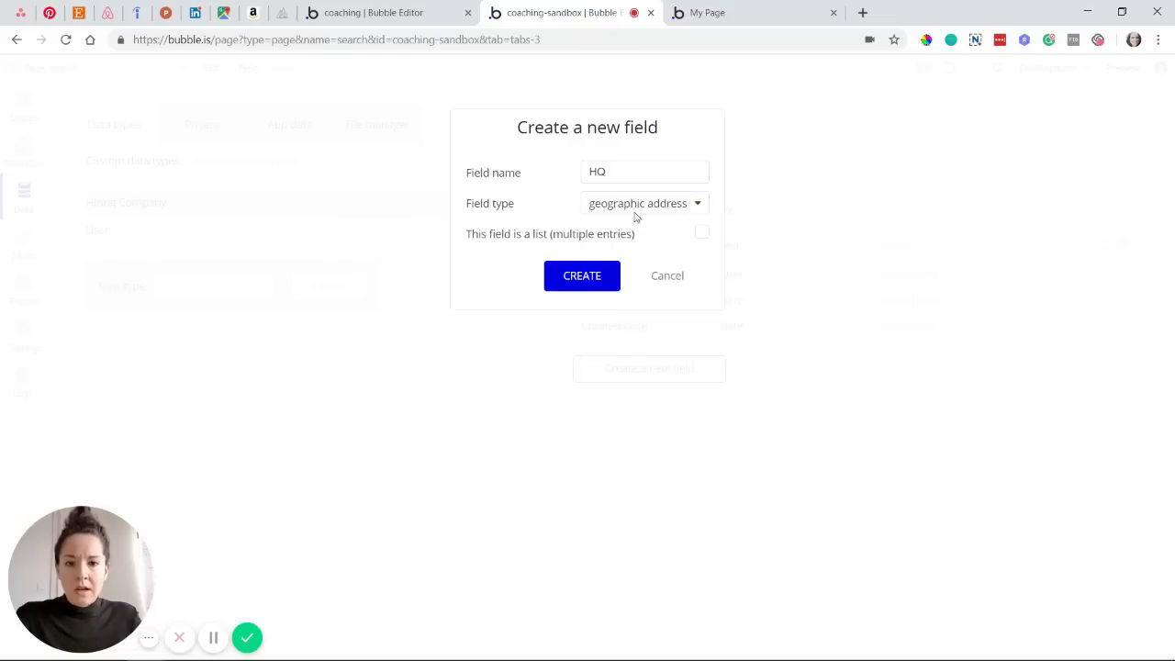
left_click(656, 170)
type("Location")
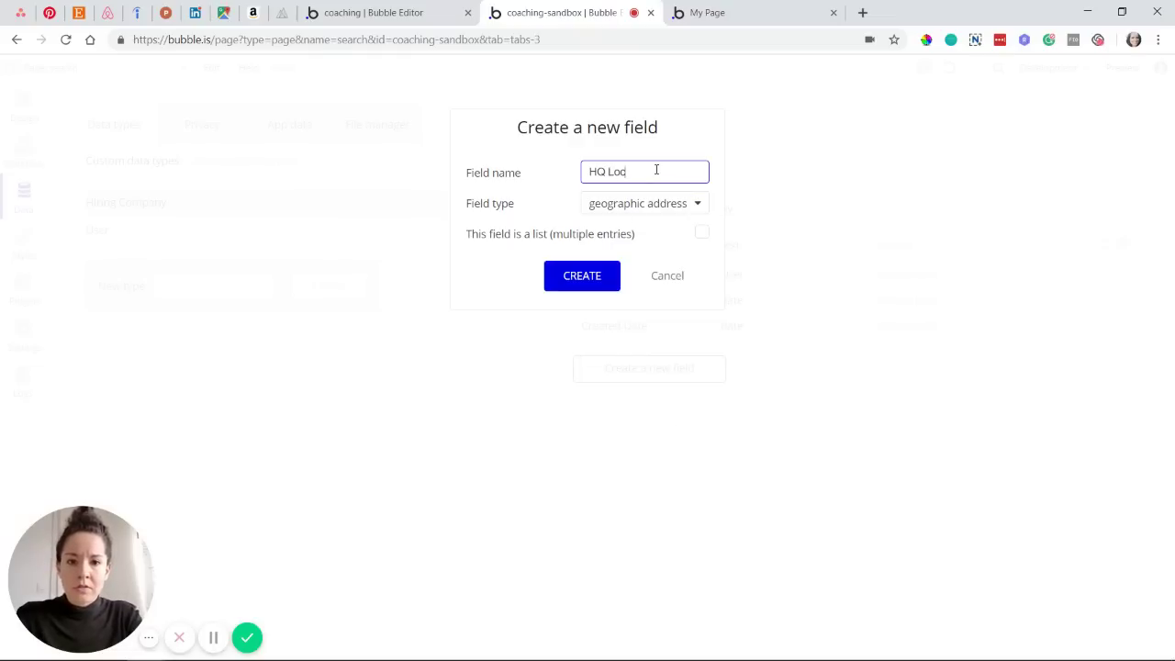
left_click(584, 279)
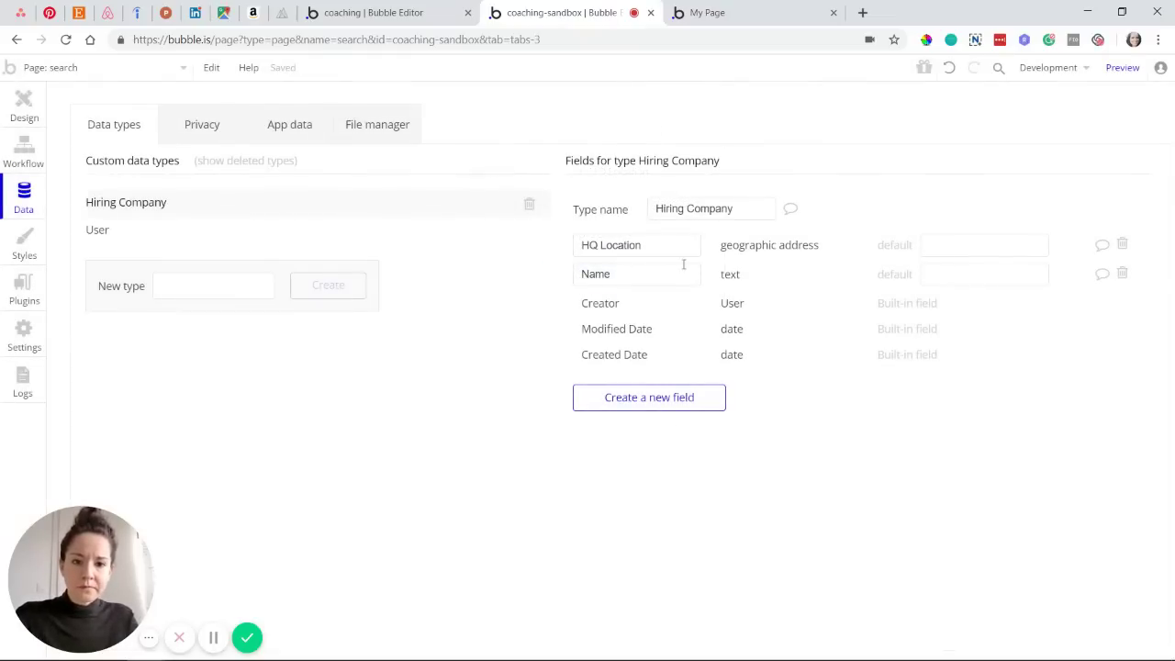
Step: Add a Logo field of type image to Hiring Company
left_click(630, 398)
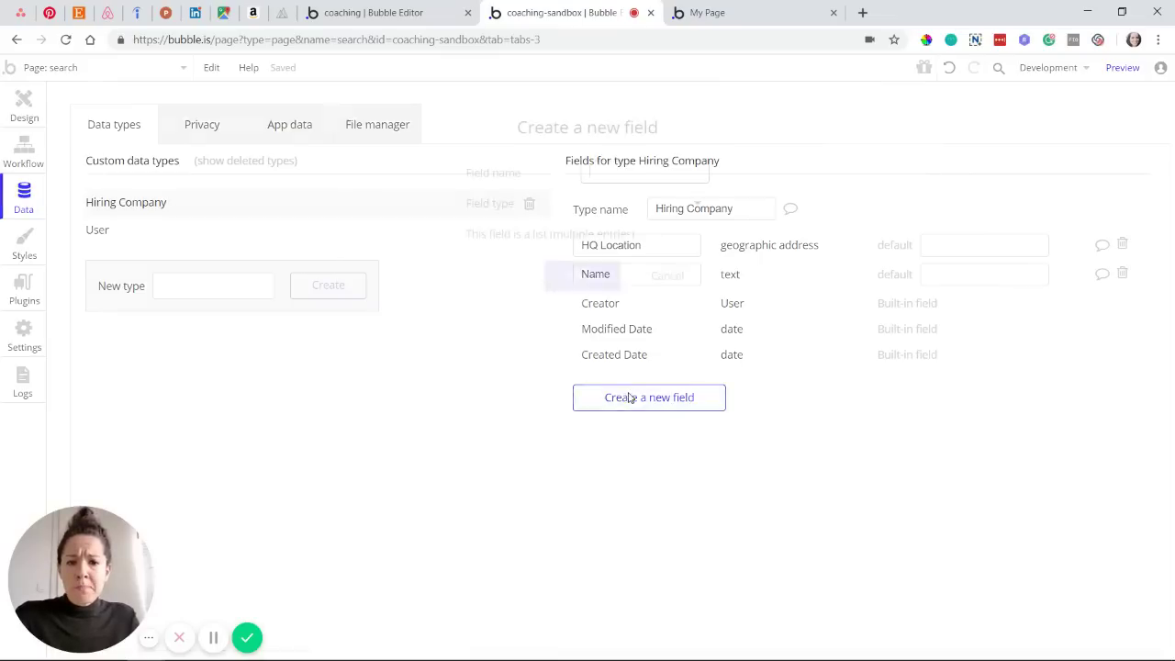
type("Logo")
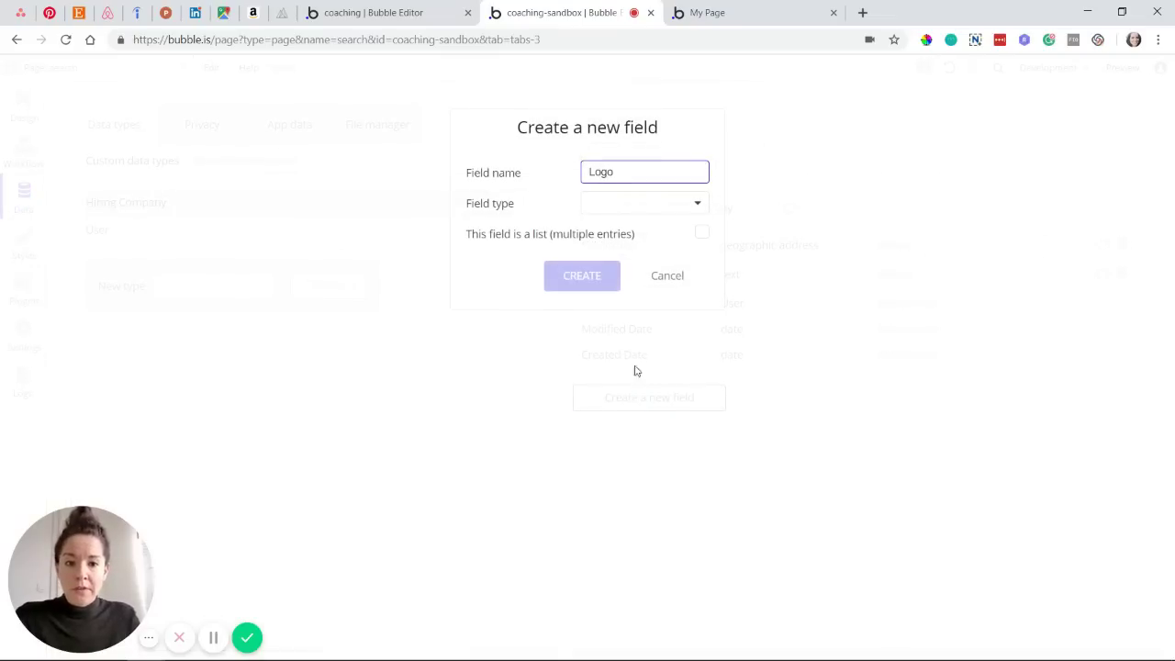
left_click(640, 203)
left_click(616, 412)
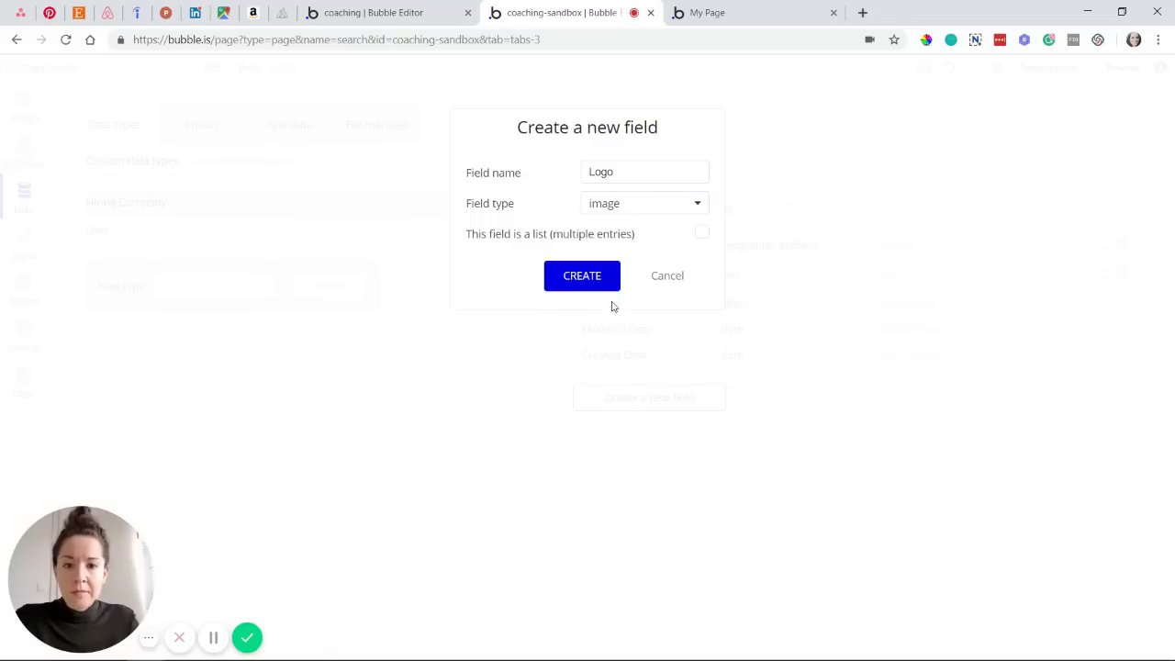
left_click(610, 279)
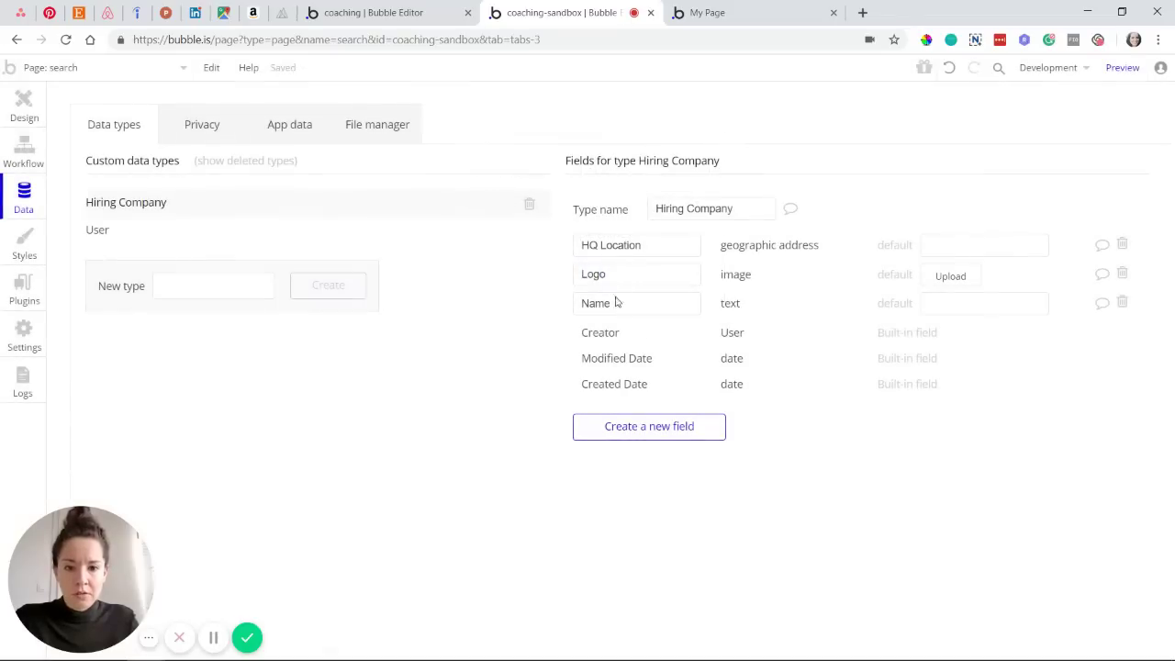
Step: Add an Active field of type yes / no to Hiring Company
left_click(641, 438)
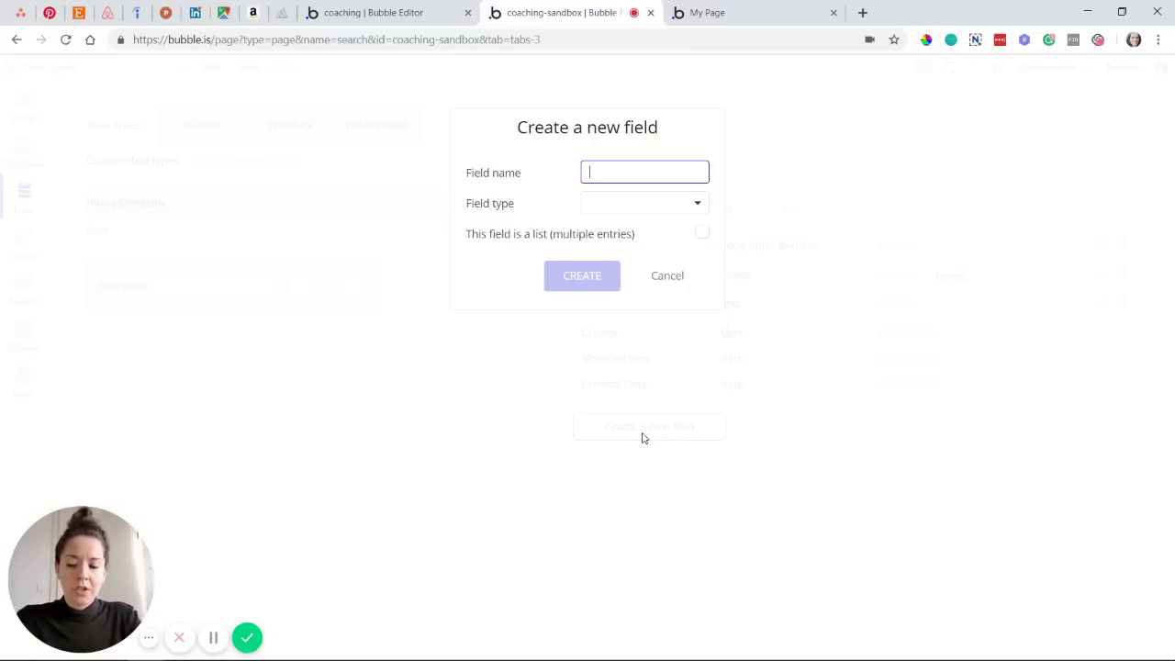
type("ctive")
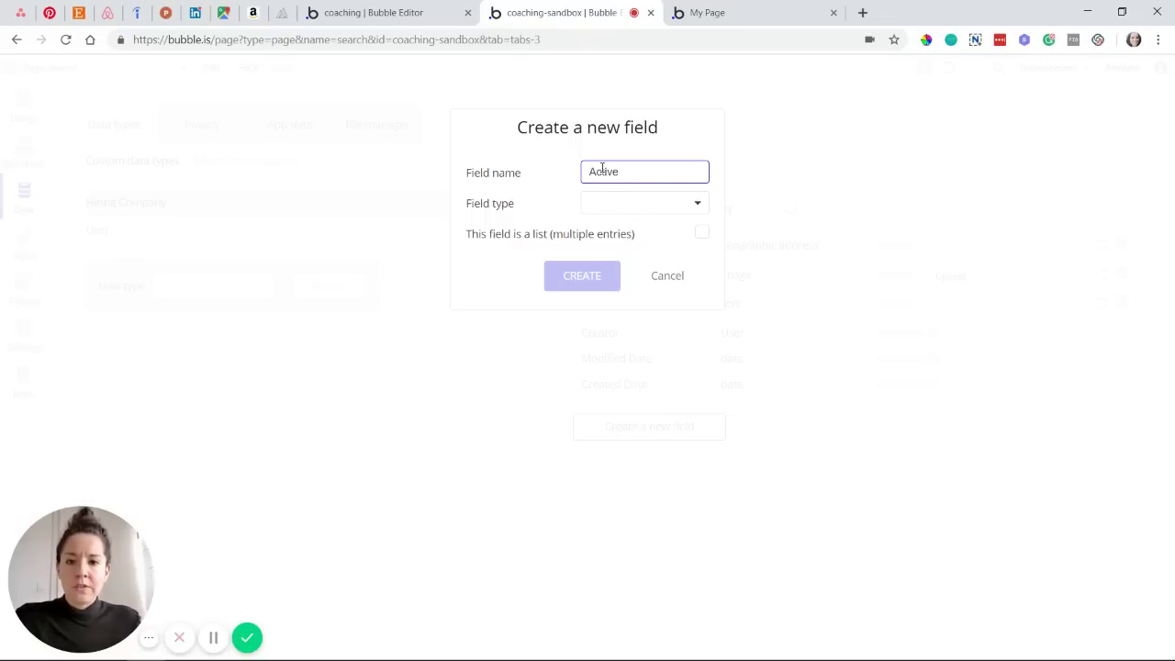
left_click(626, 210)
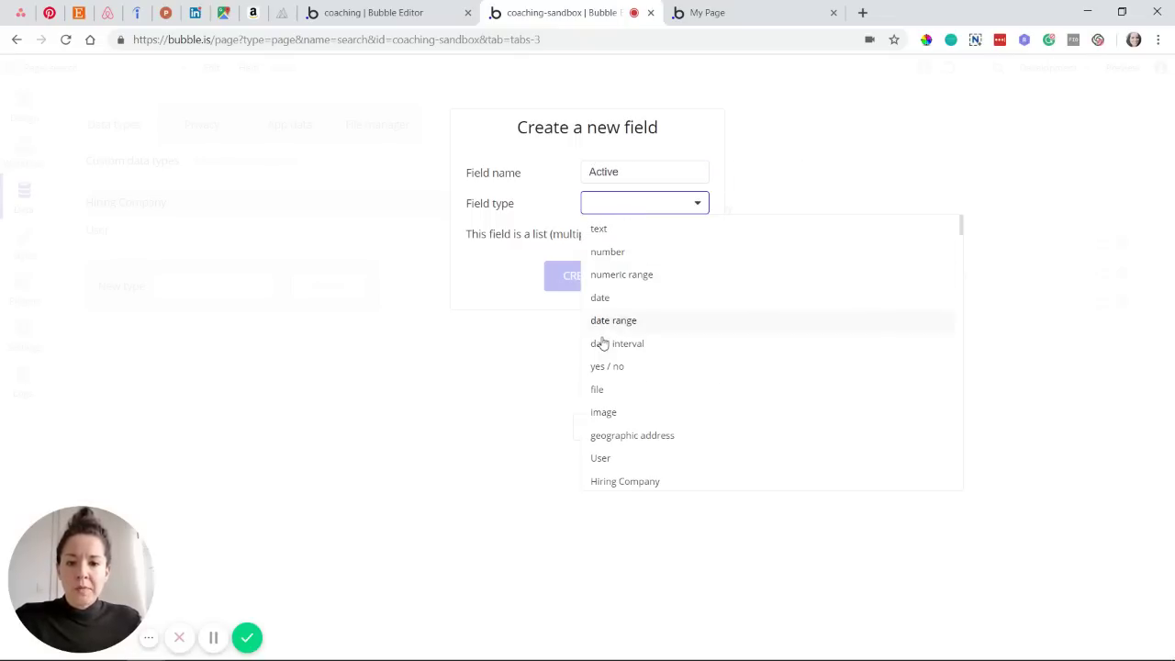
left_click(635, 370)
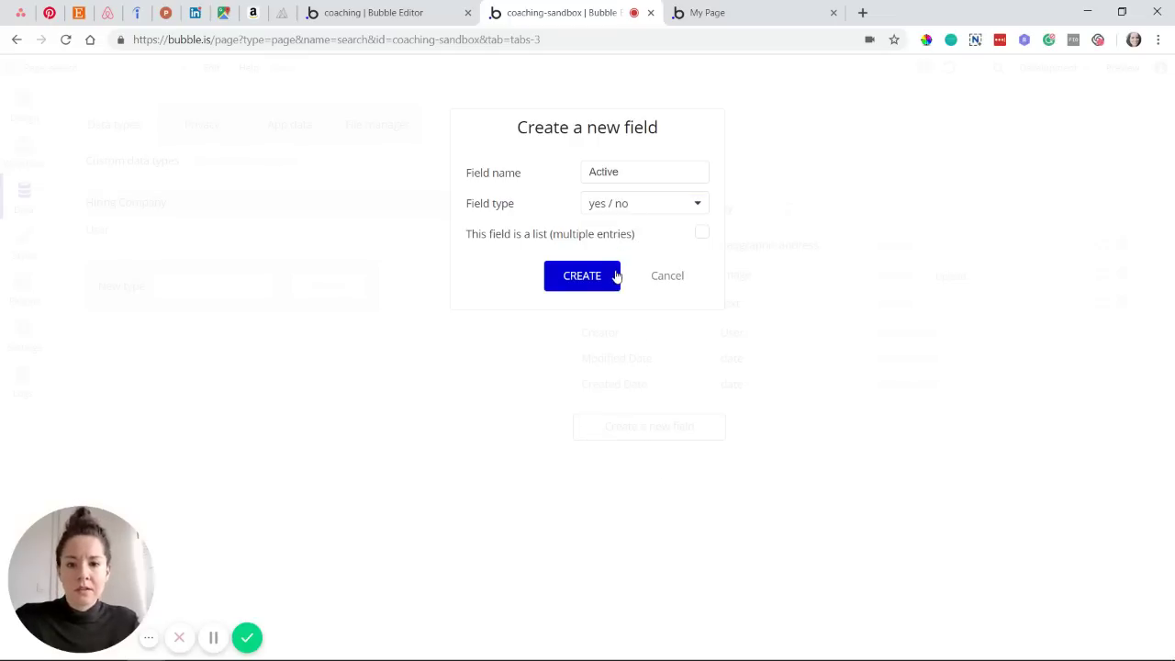
left_click(616, 278)
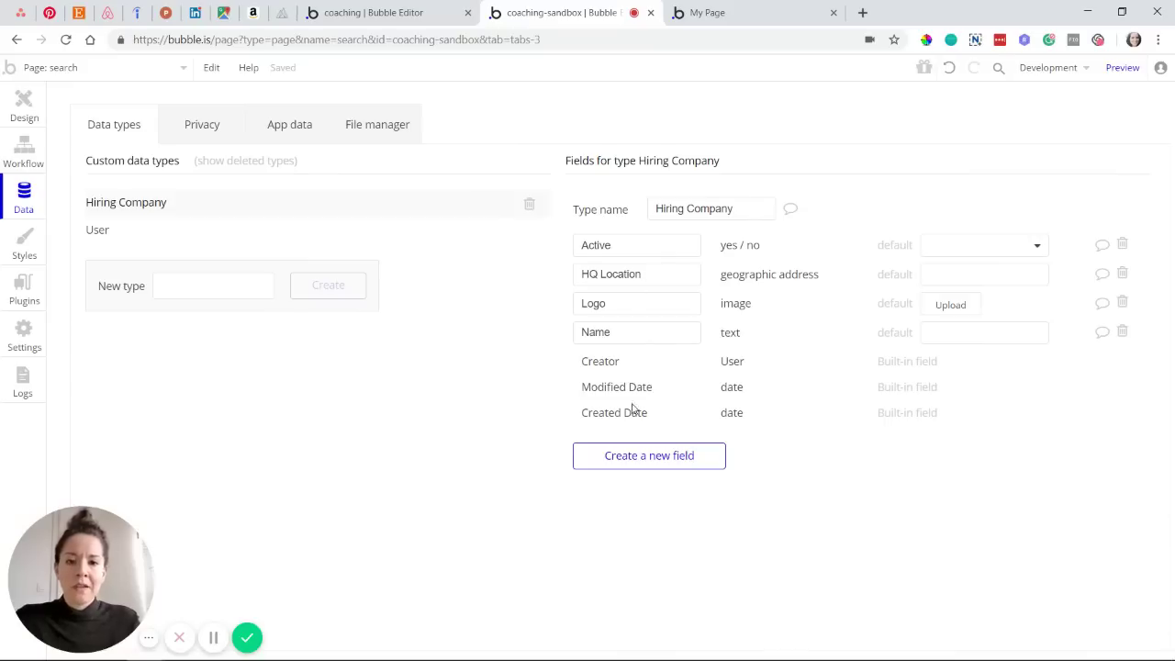
Step: Add a CEO field linked to the User type
left_click(663, 470)
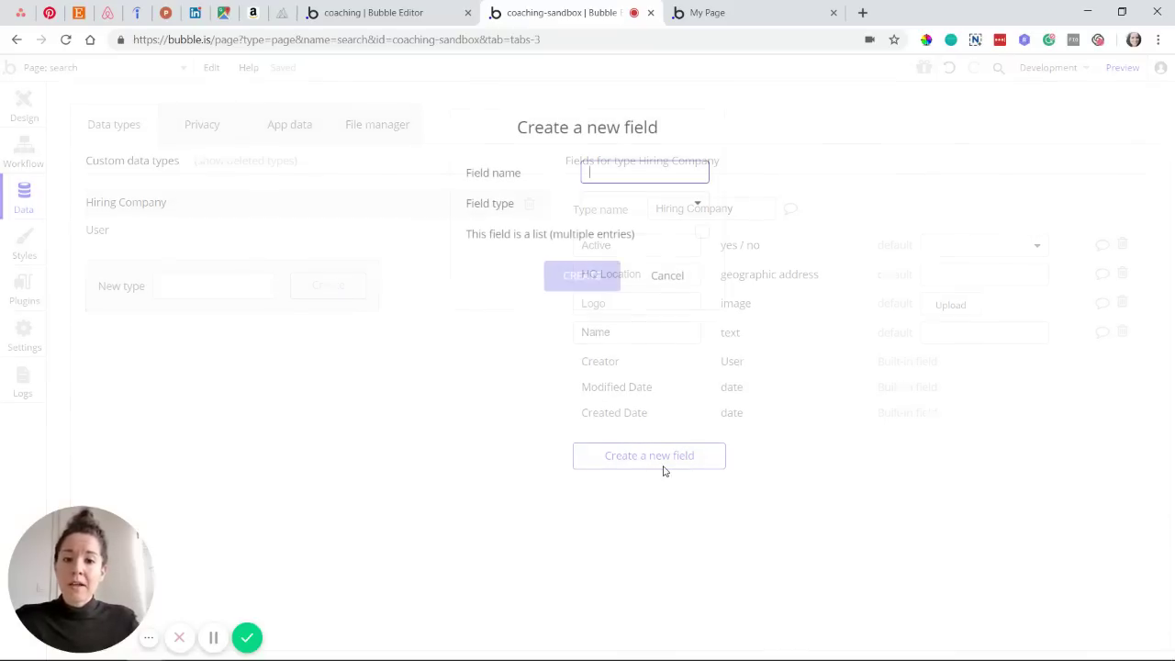
type("CEO")
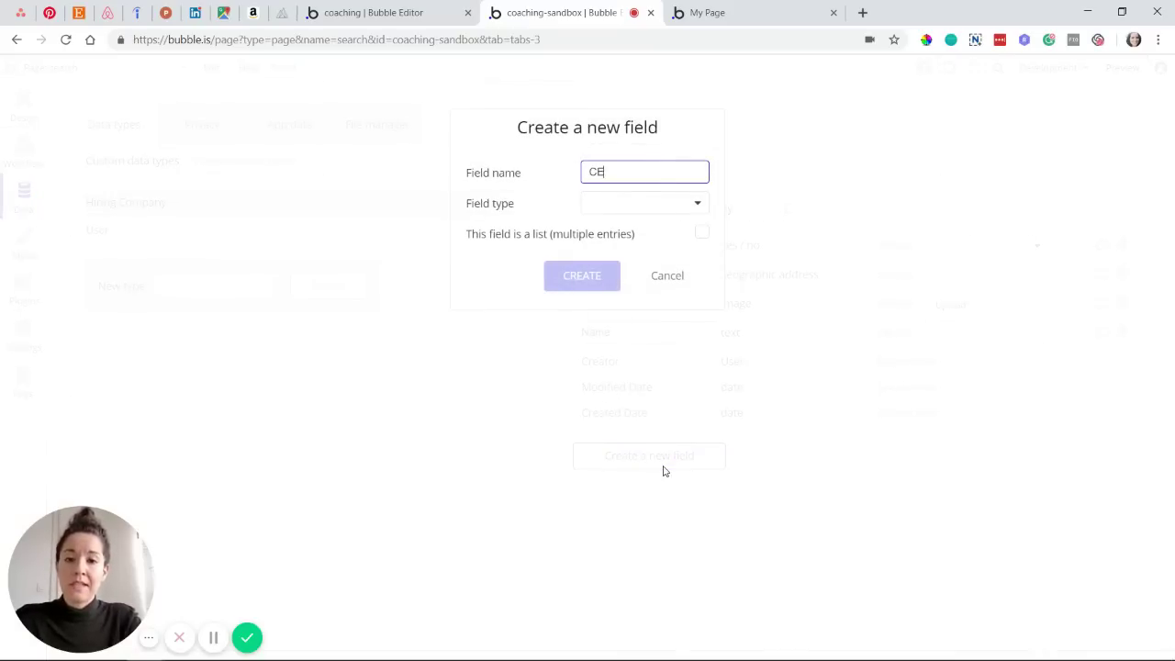
left_click(656, 206)
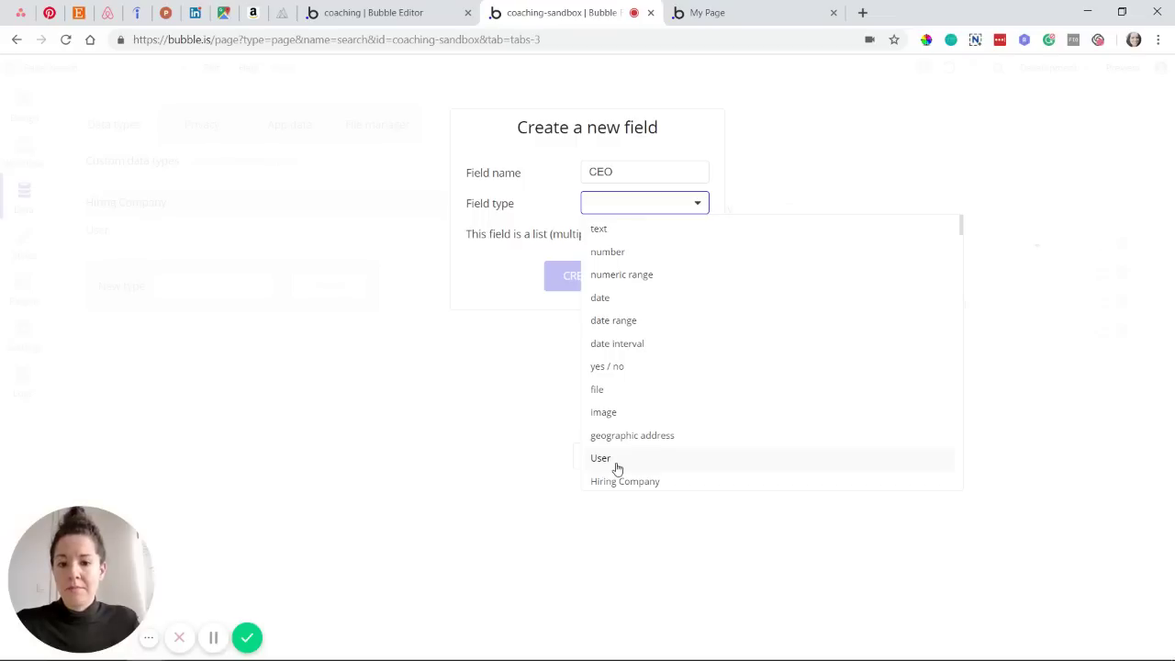
left_click(617, 469)
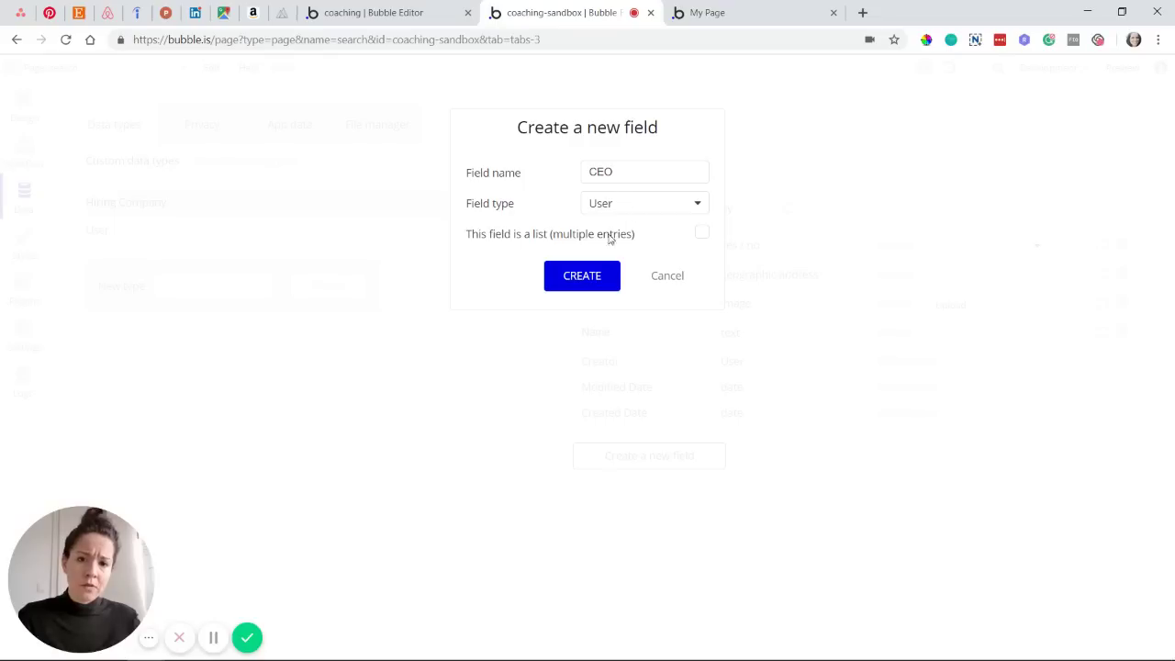
left_click(604, 269)
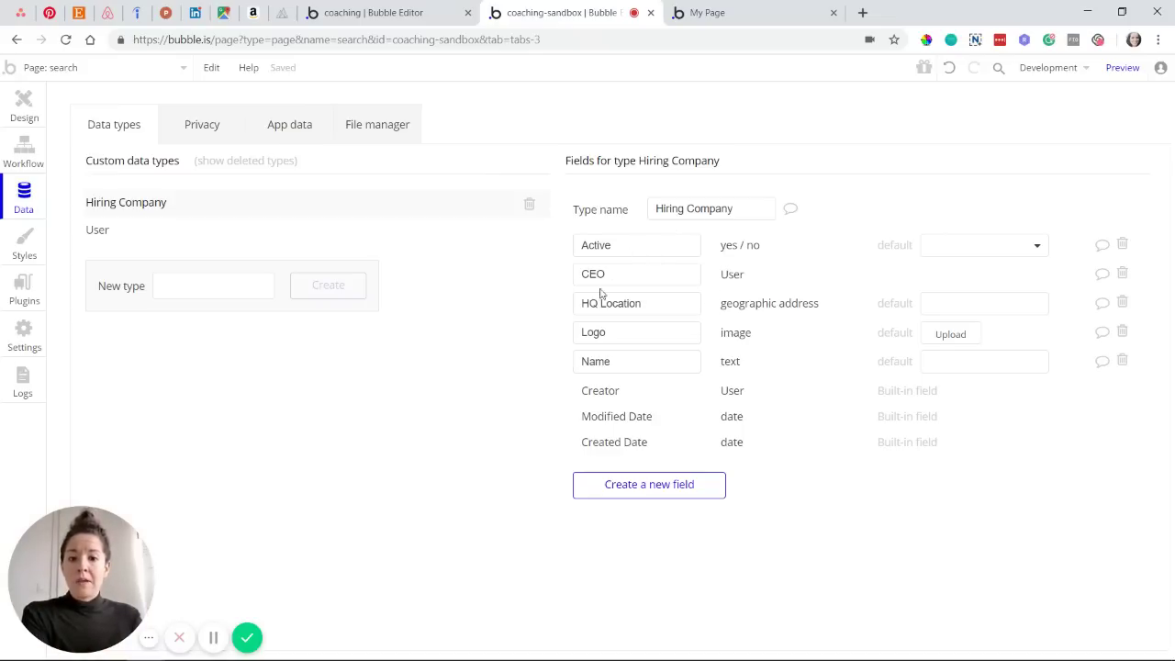
left_click(640, 481)
type("Employees")
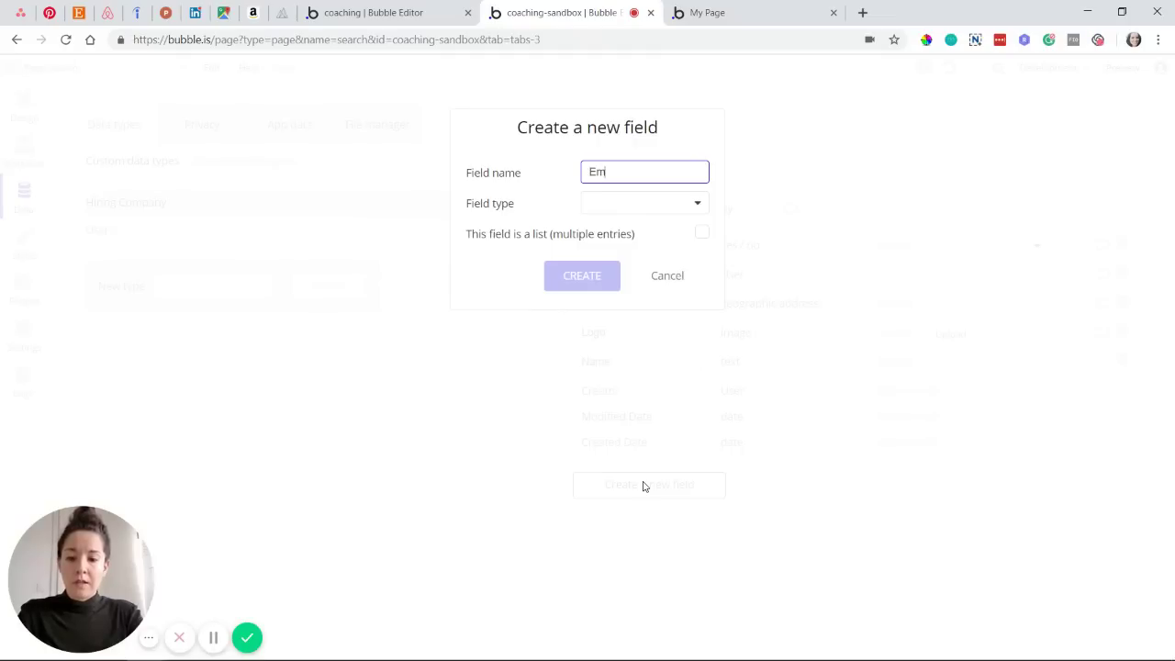
left_click(627, 207)
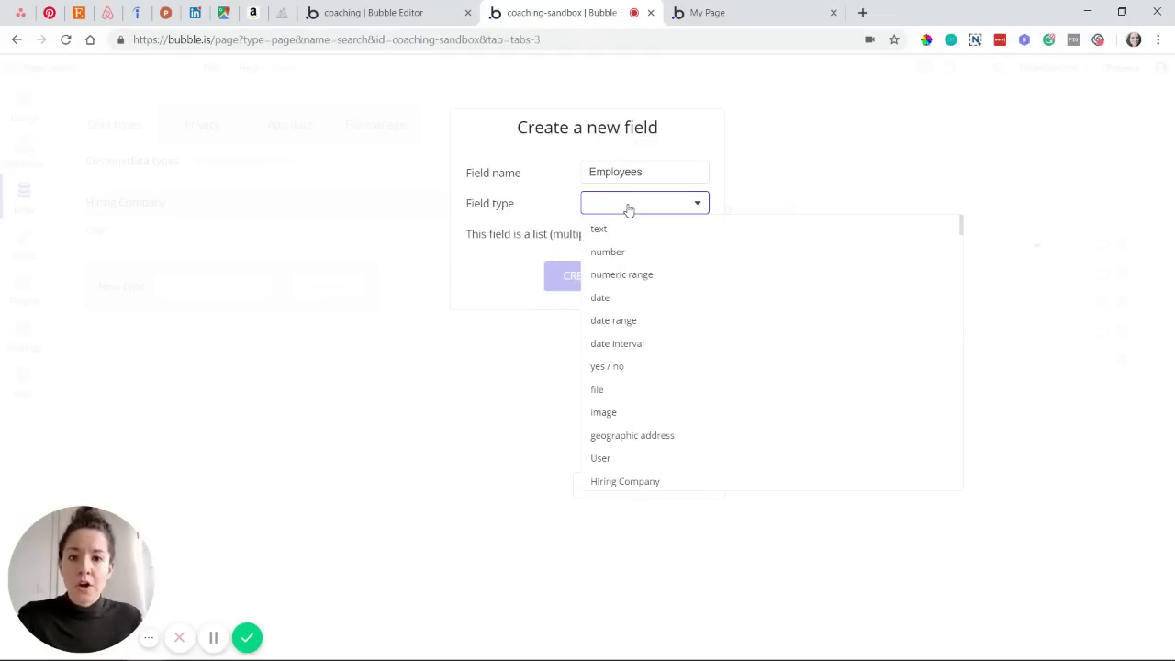
left_click(603, 459)
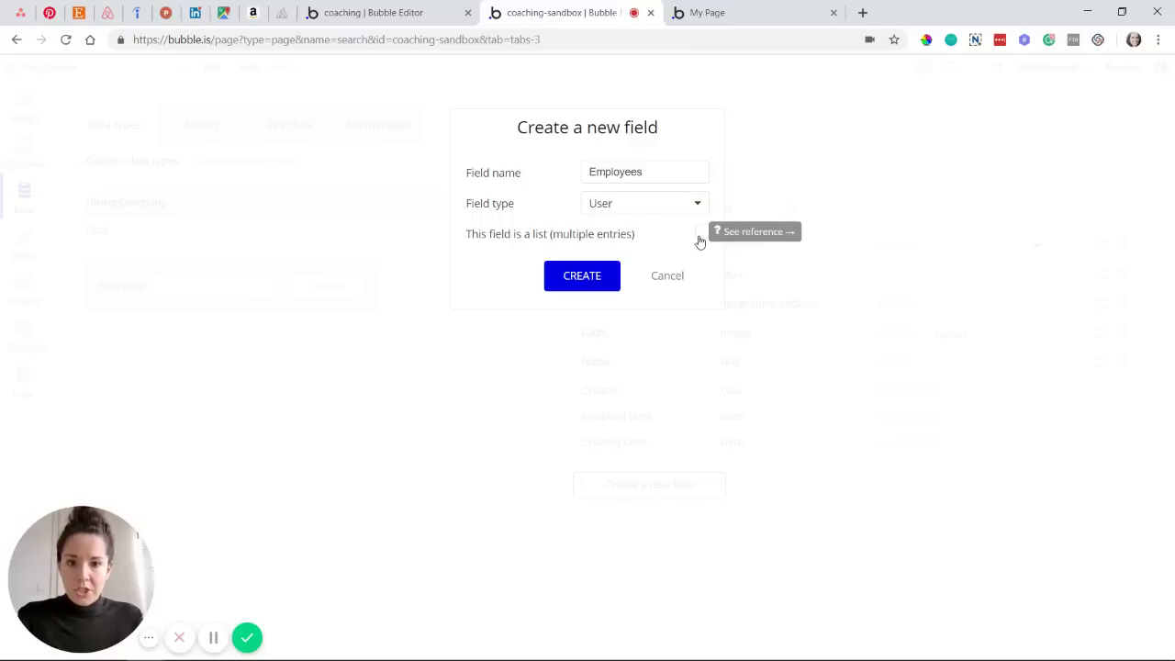
left_click(697, 232)
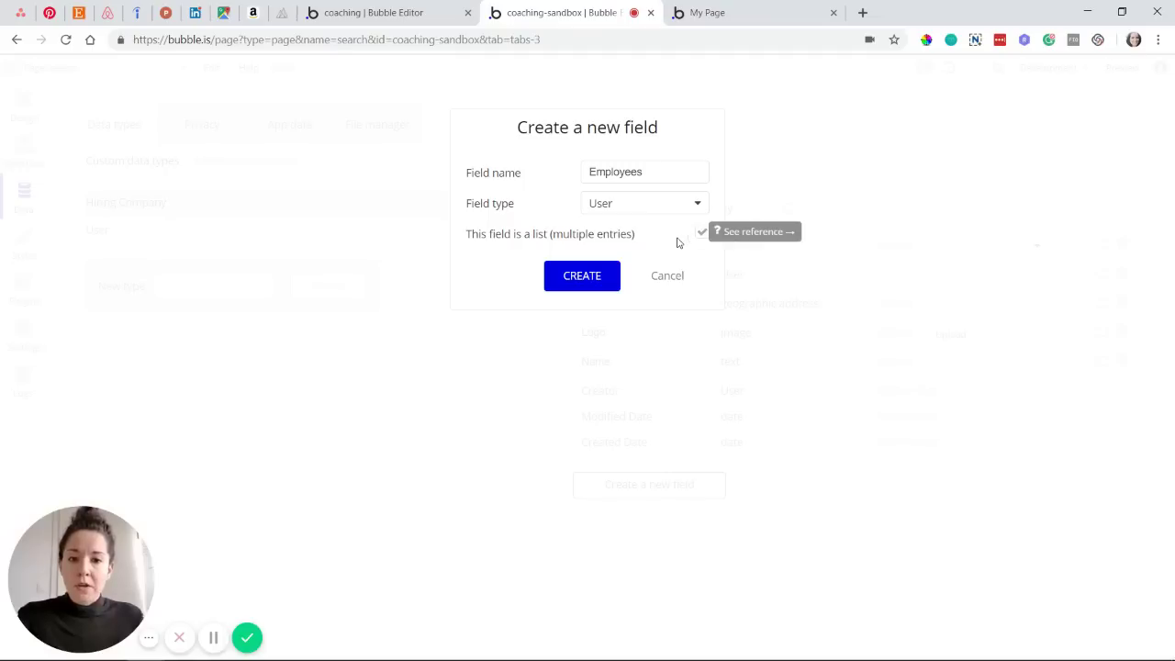
left_click(609, 278)
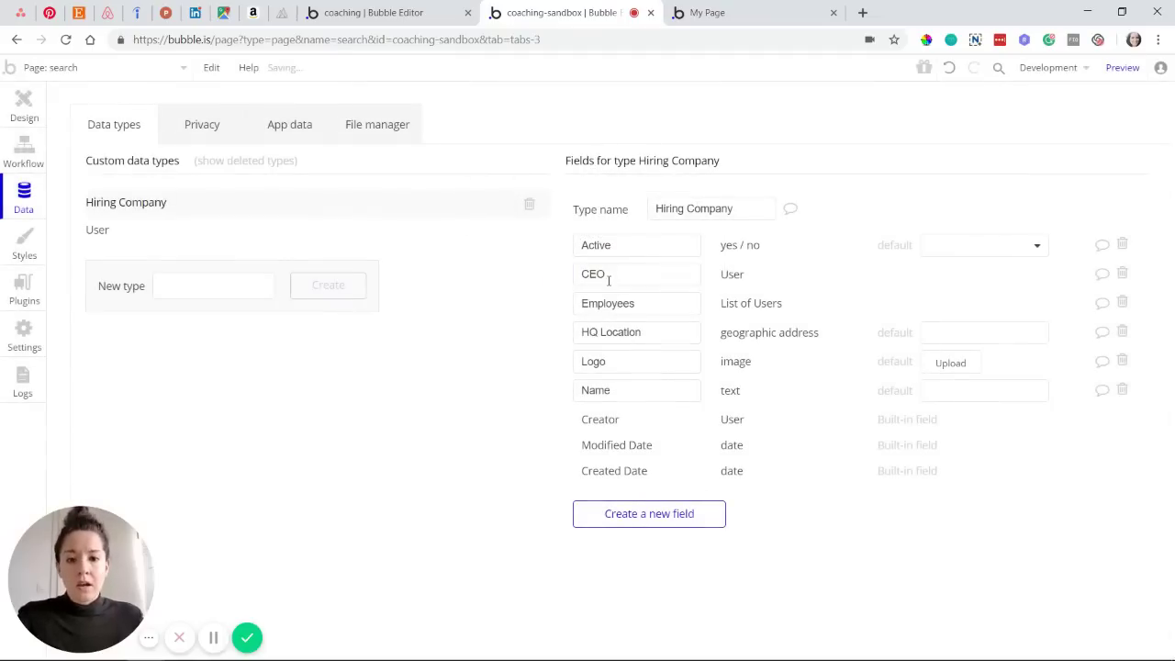
left_click_drag(663, 211, 734, 210)
left_click(664, 301)
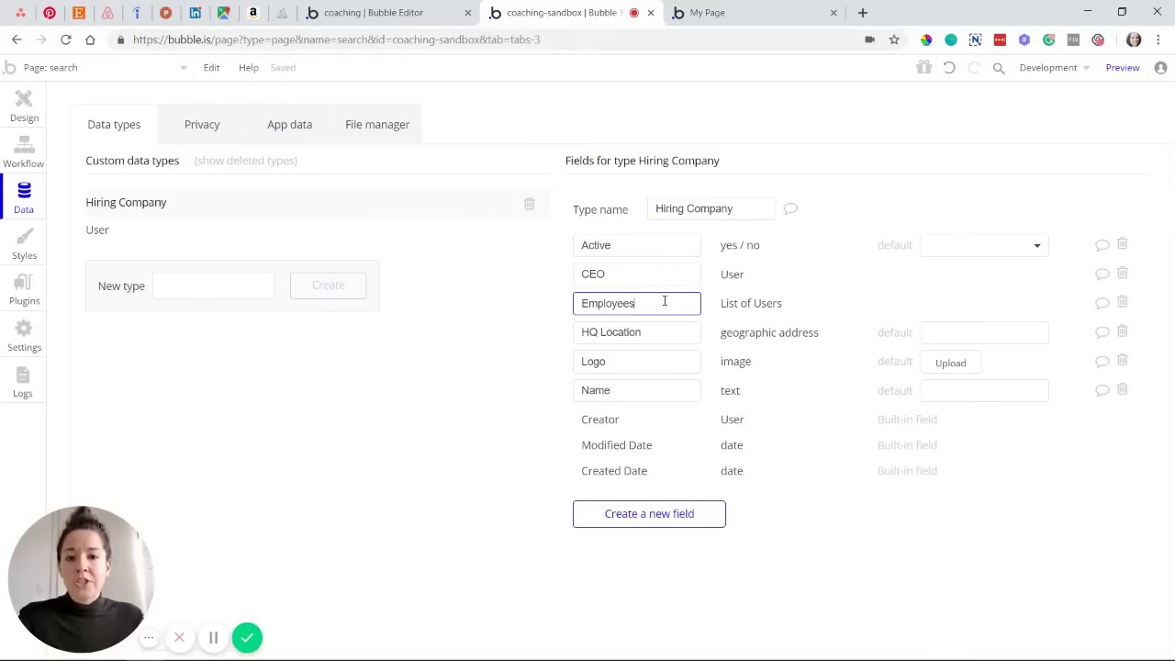
left_click_drag(635, 302, 589, 304)
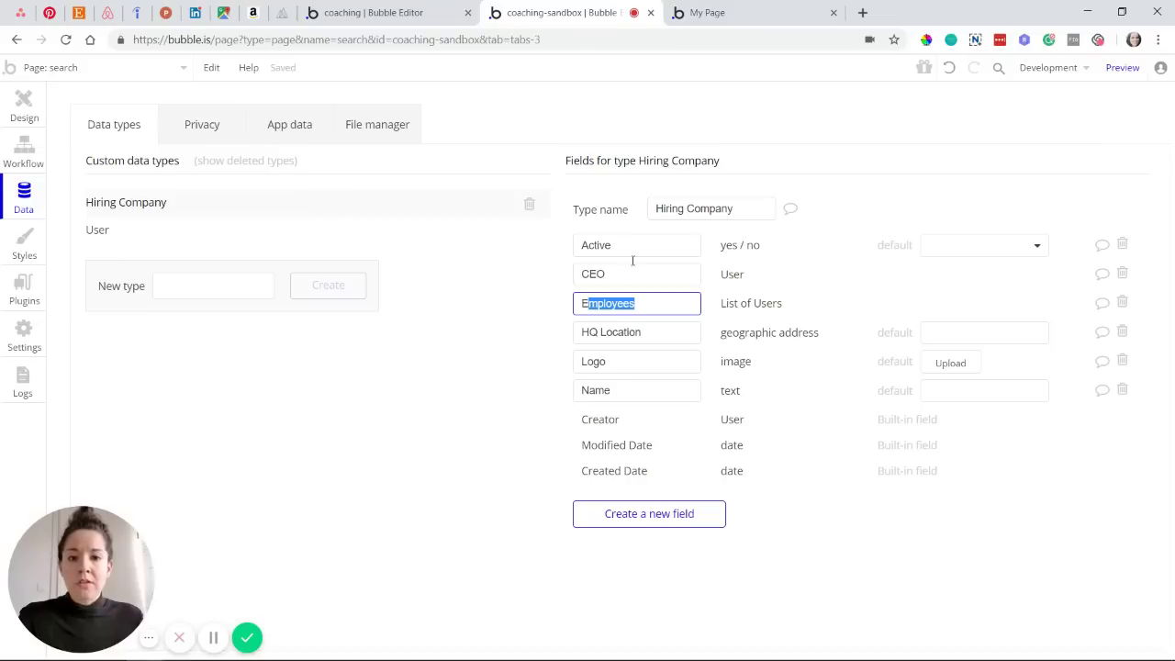
left_click(626, 277)
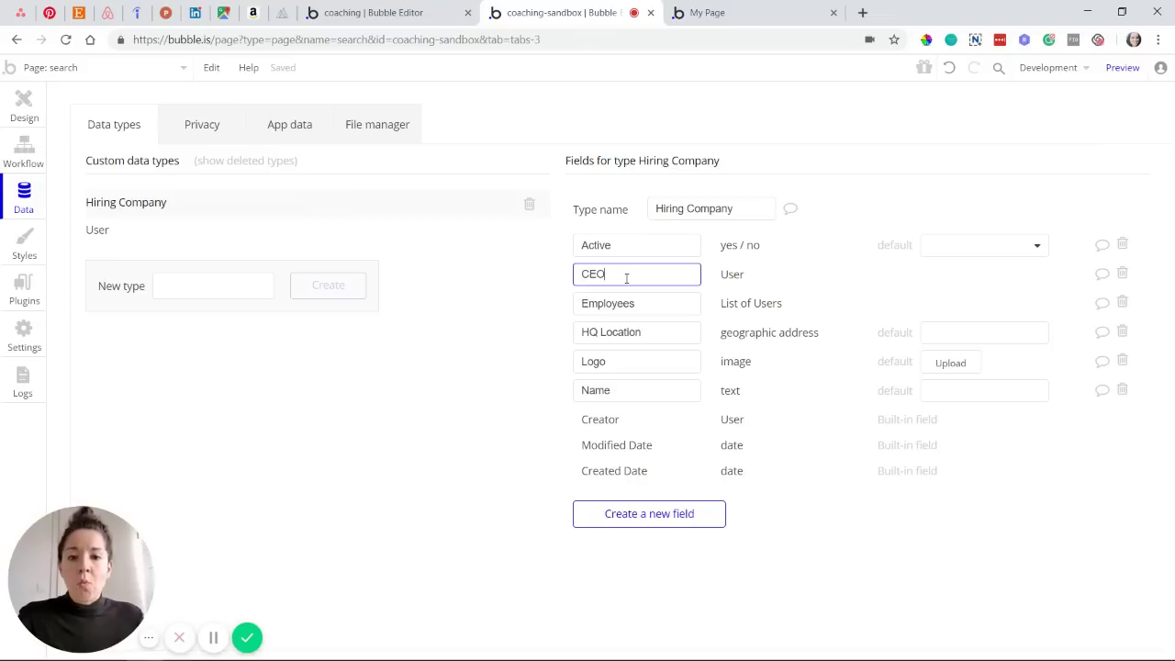
left_click_drag(626, 277, 580, 277)
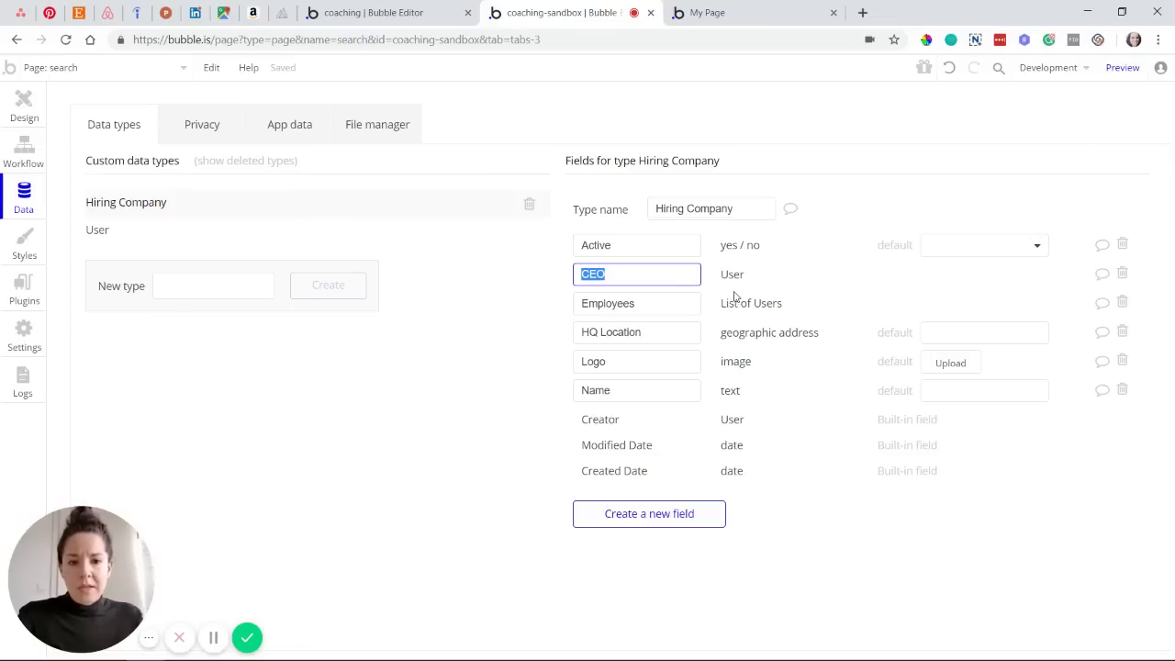
left_click(675, 280)
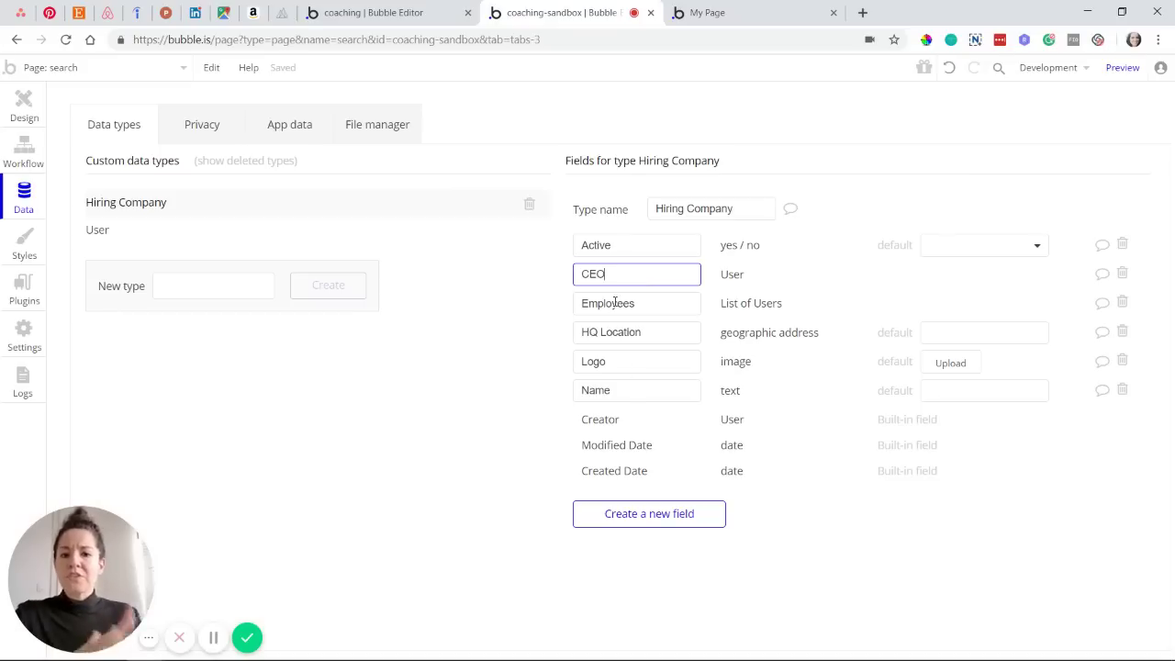
left_click(267, 303)
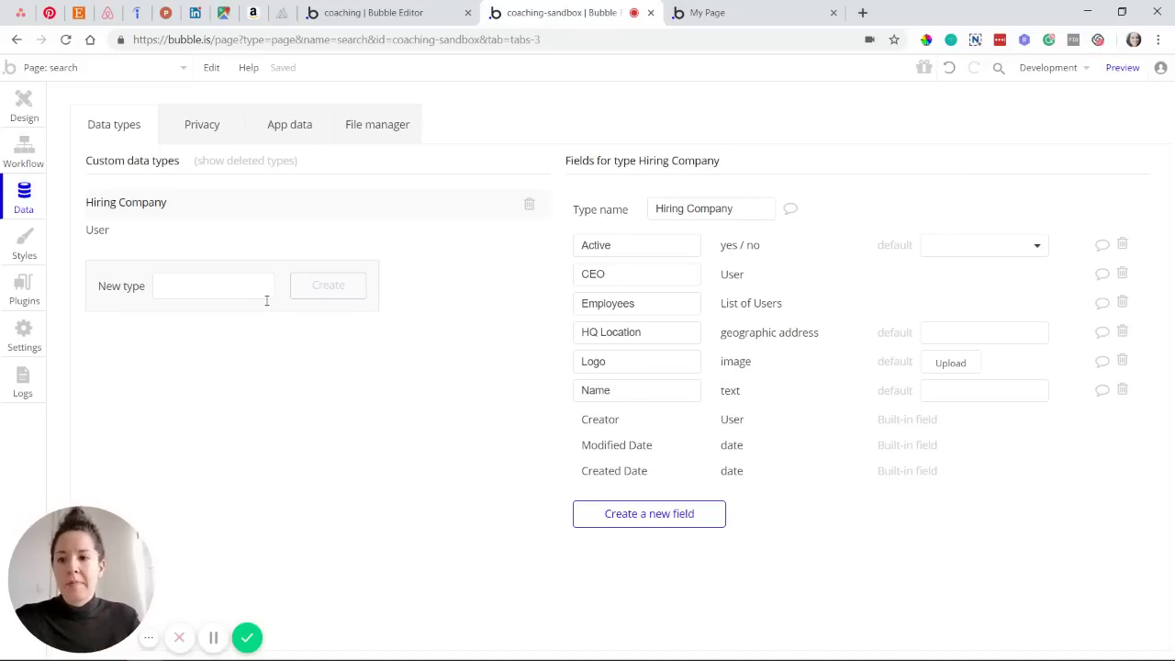
Step: Enter 'Job Post' as a new custom data type name and create it
left_click(257, 291)
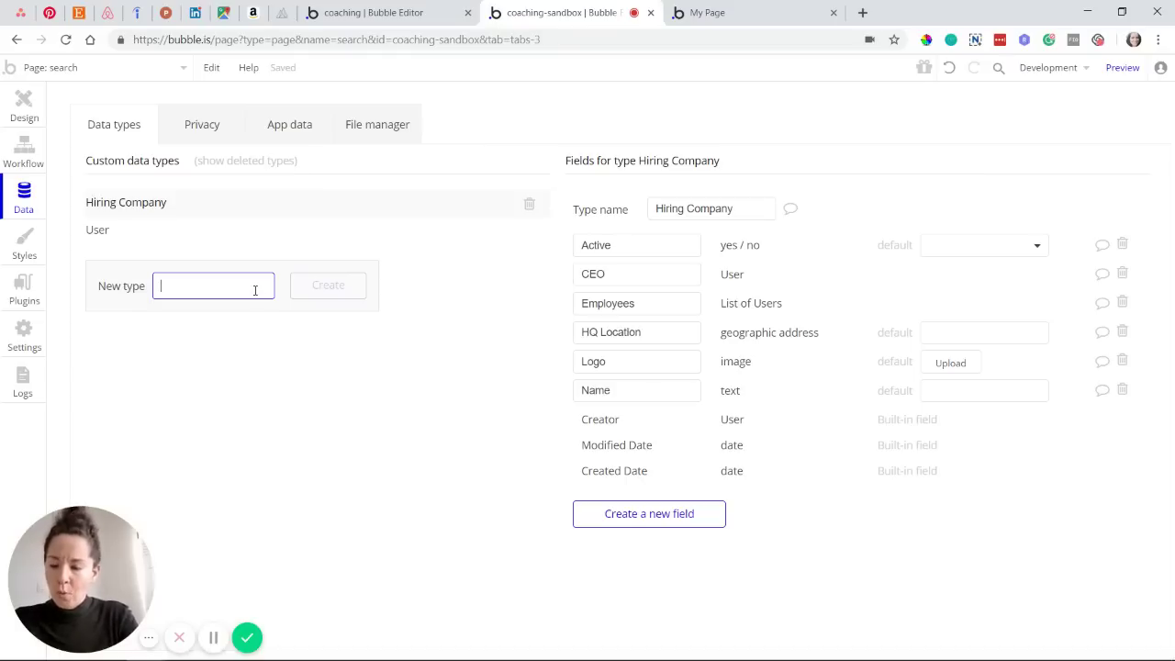
type("Job")
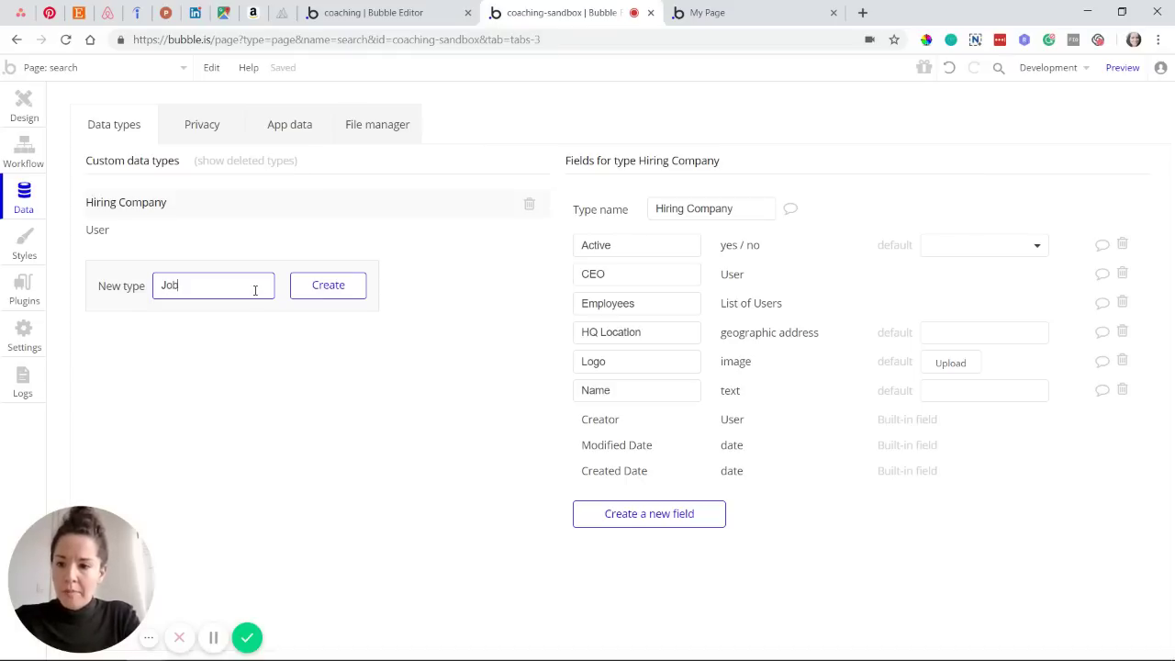
type(" Post")
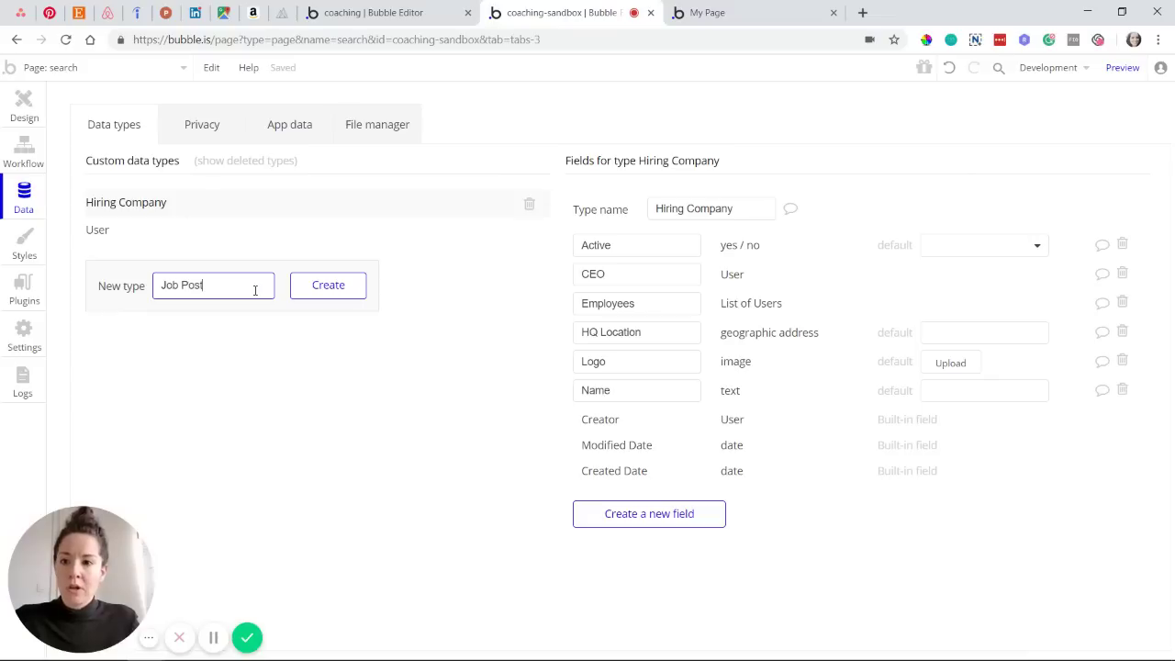
left_click(313, 301)
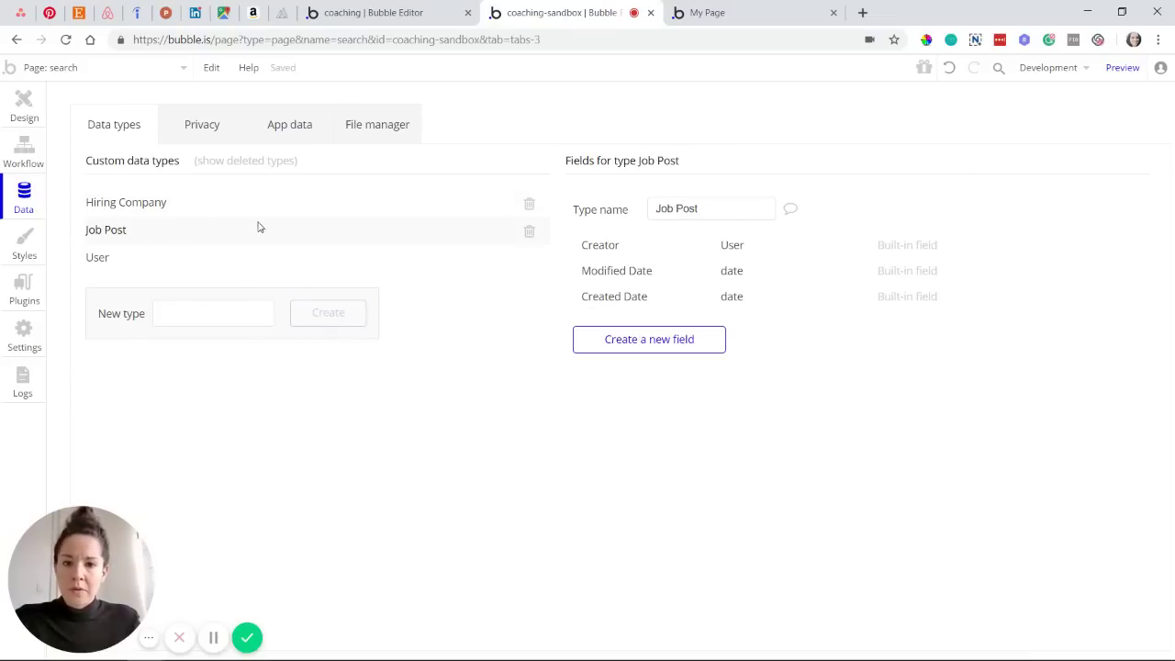
Step: Add a Title text field to Job Post
left_click(681, 336)
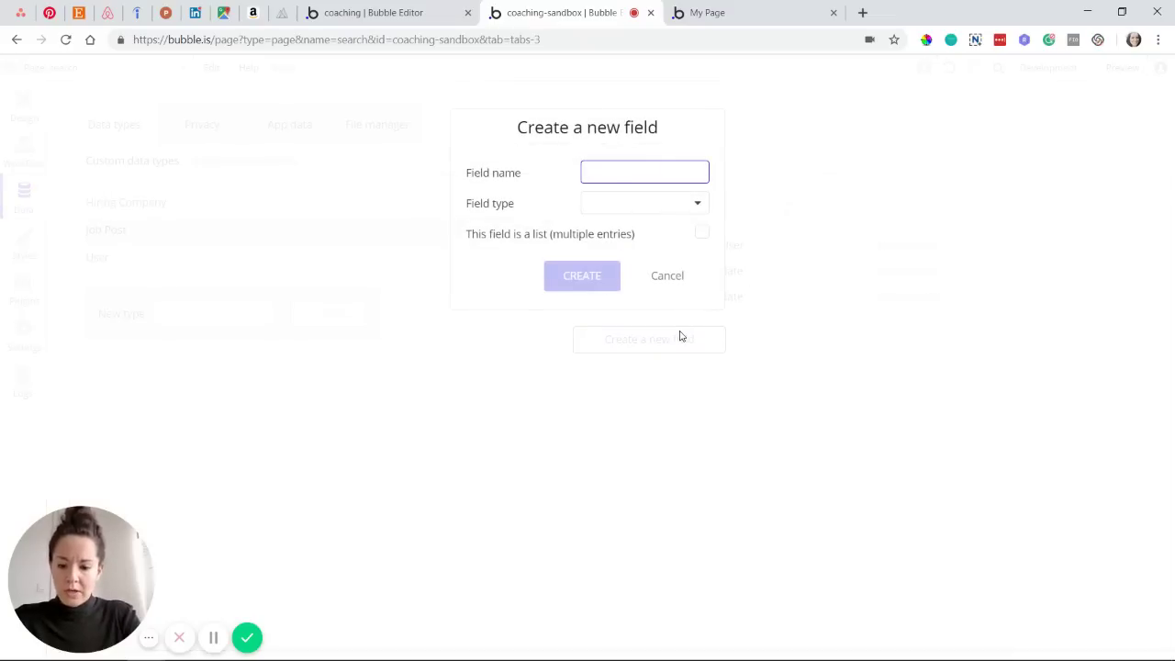
type("Title")
left_click(645, 205)
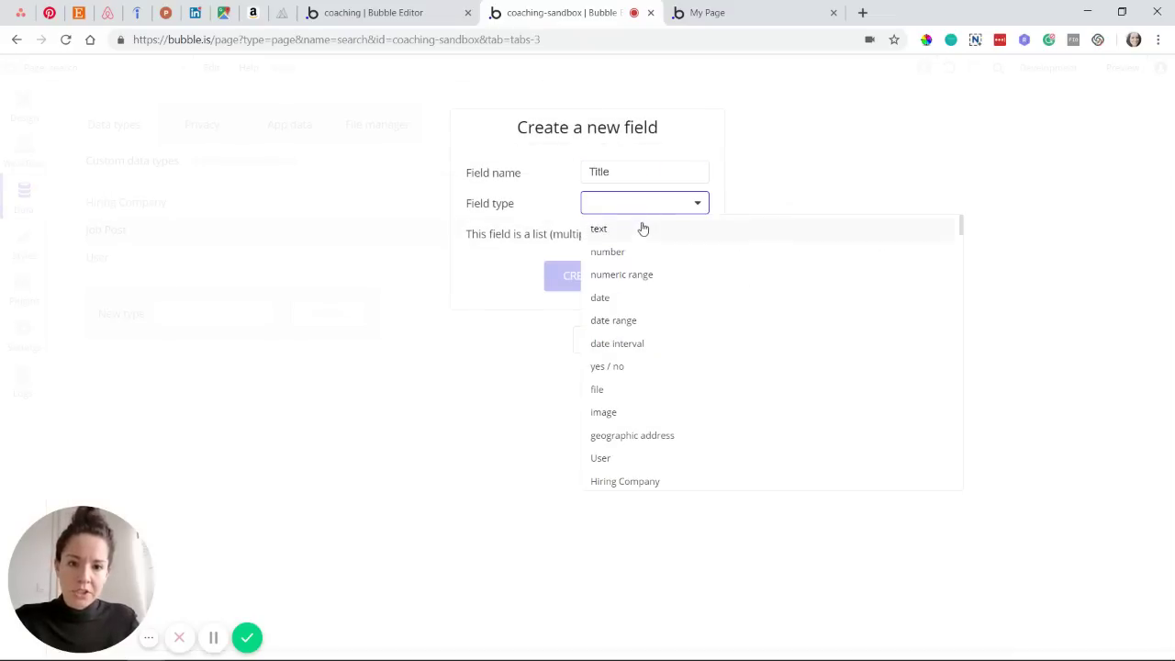
left_click(643, 228)
left_click(587, 276)
Step: Add a Start Date field of type date
left_click(644, 378)
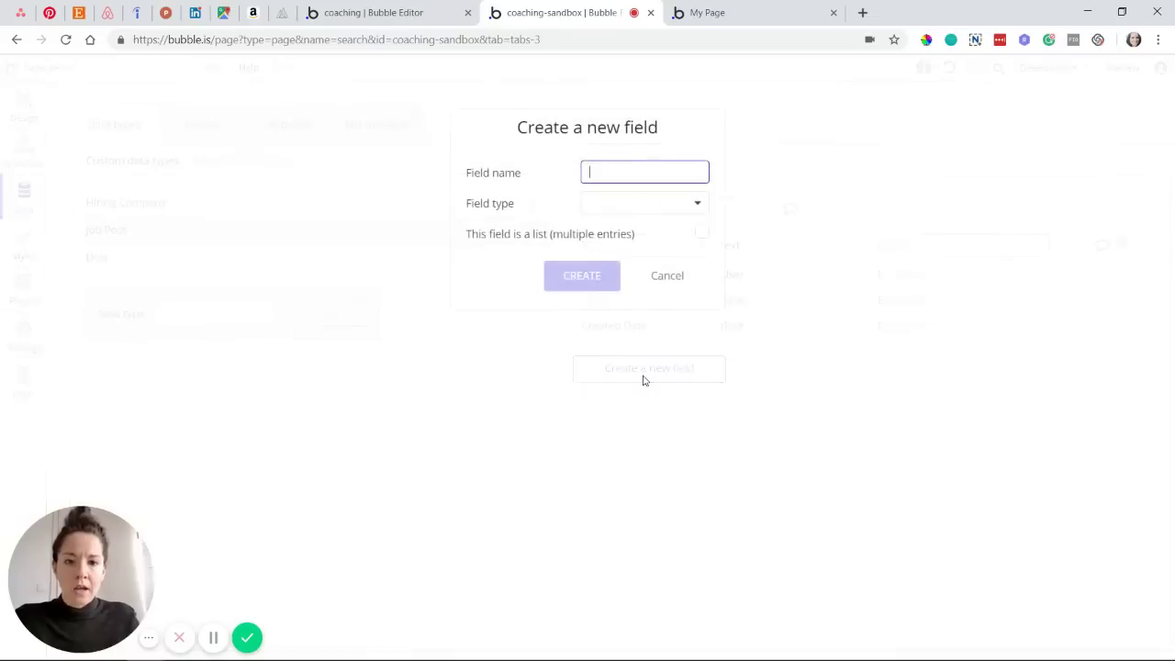
type("Start Date")
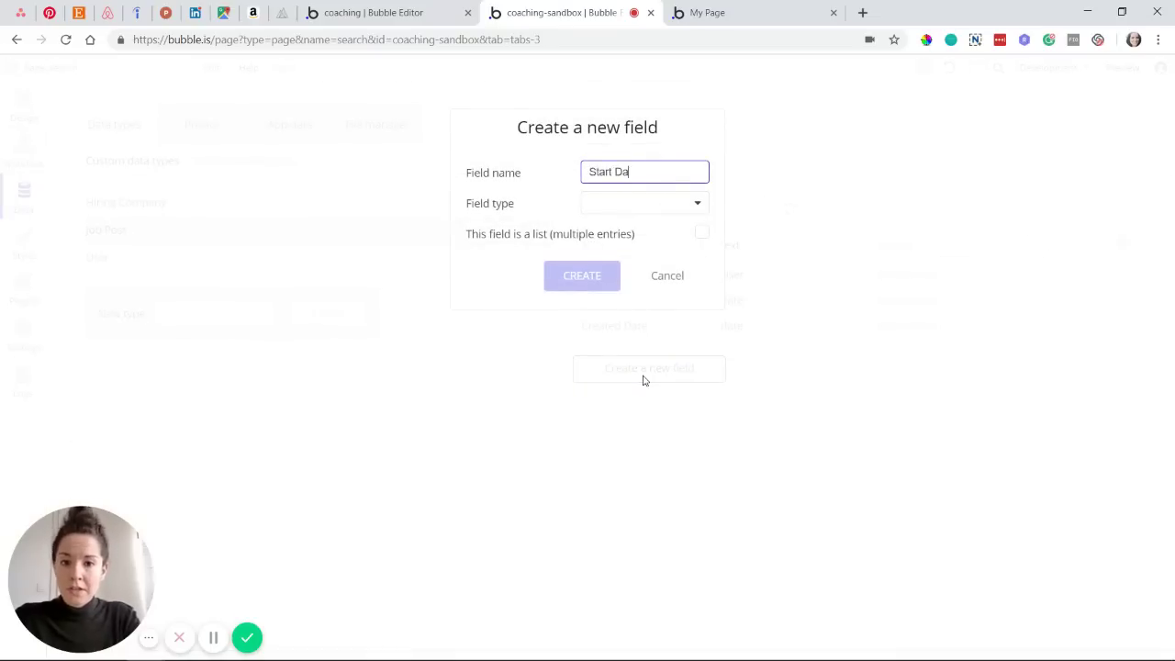
left_click(625, 211)
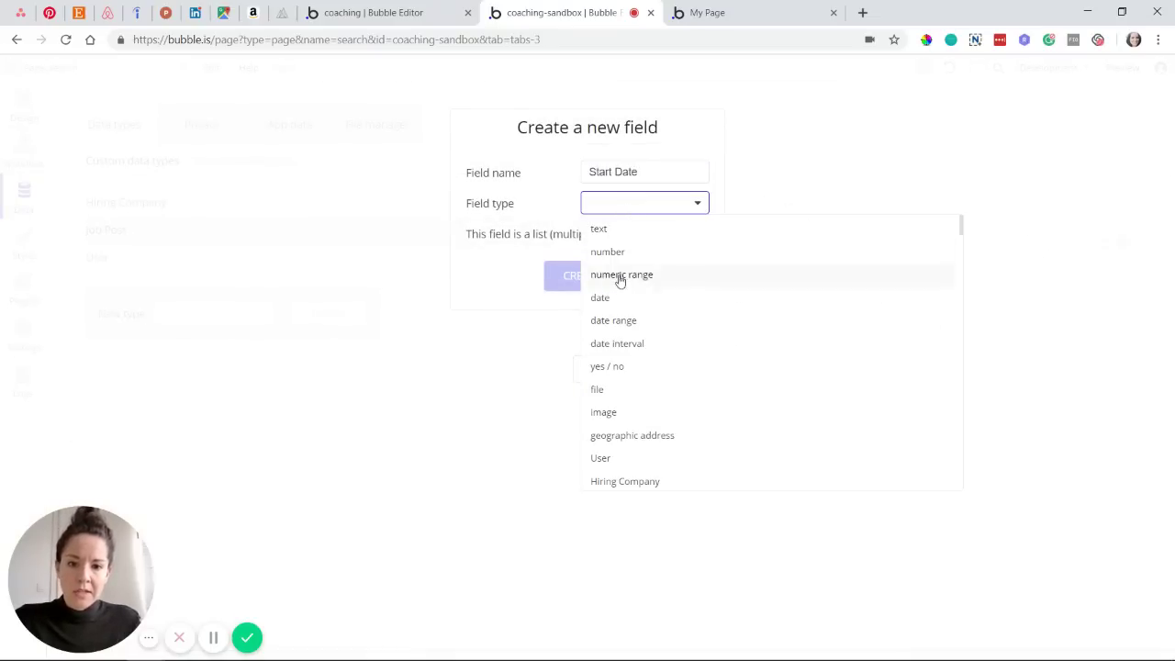
left_click(640, 301)
left_click(589, 285)
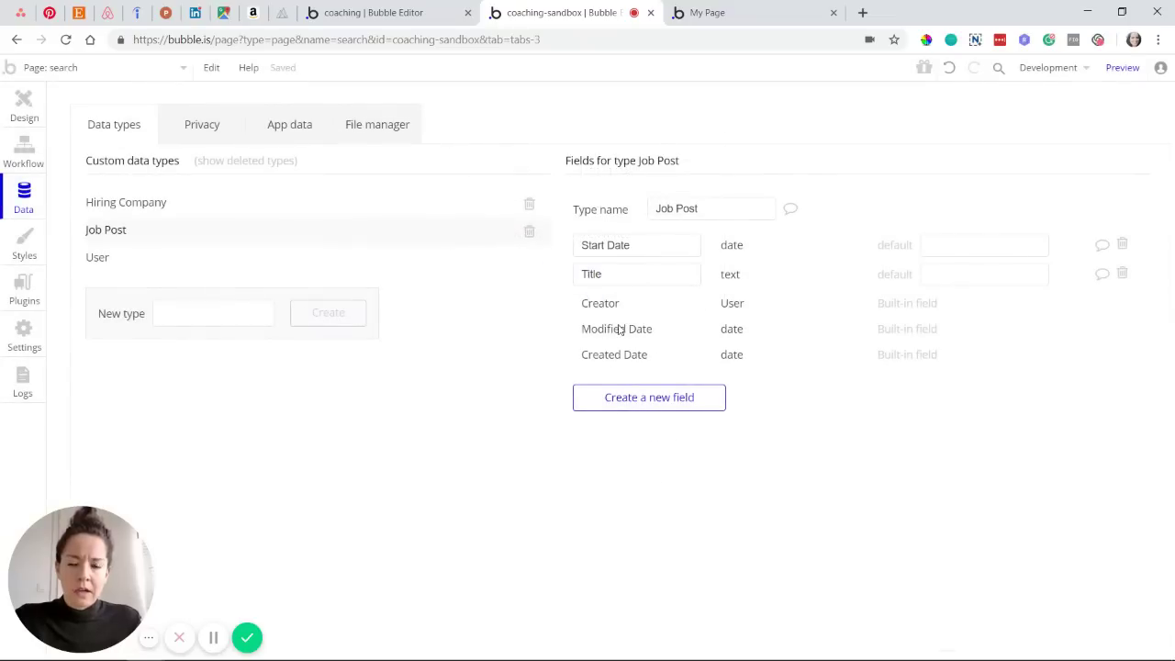
Step: Add a Category text field to Job Post
left_click(667, 410)
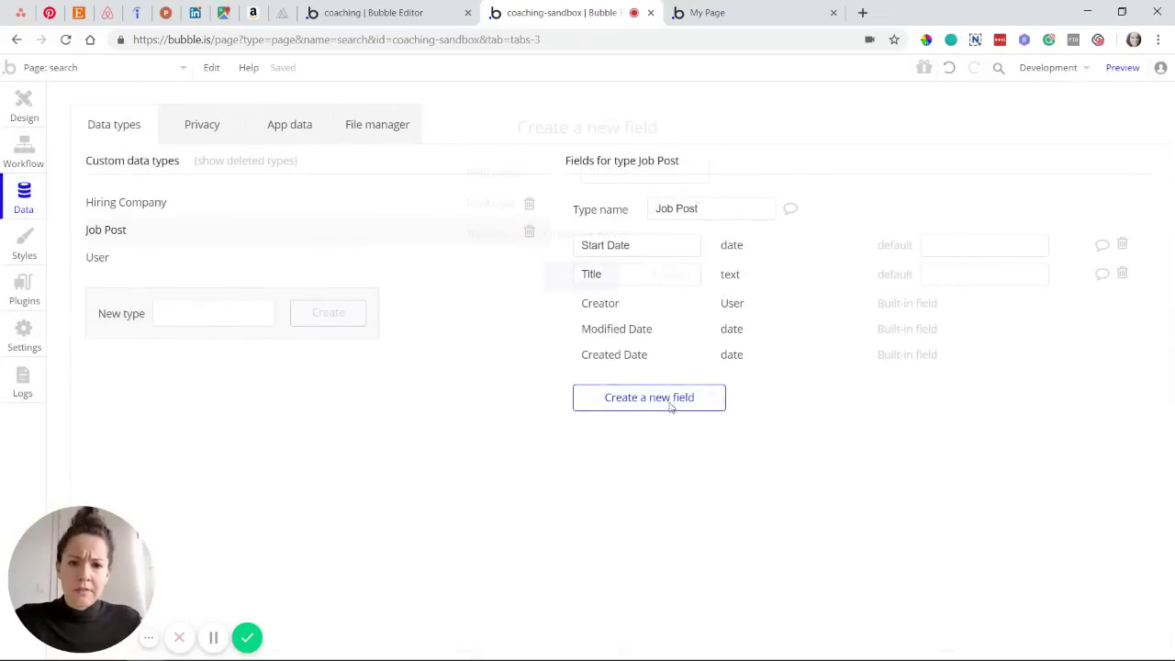
type("C")
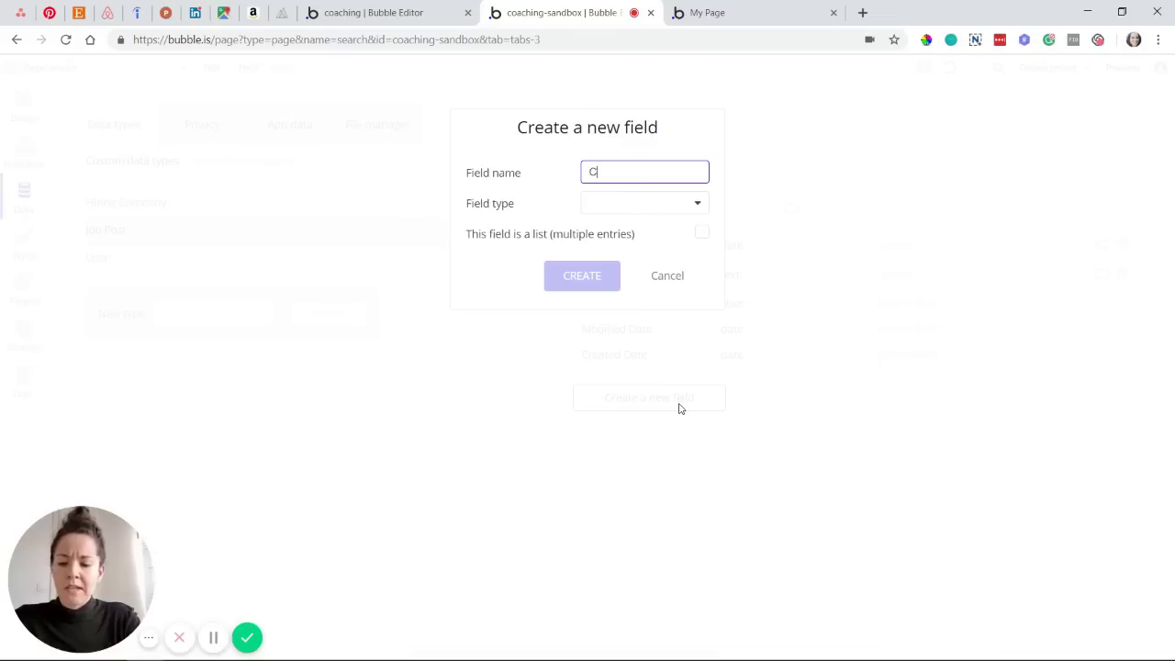
type("ategory")
left_click(665, 207)
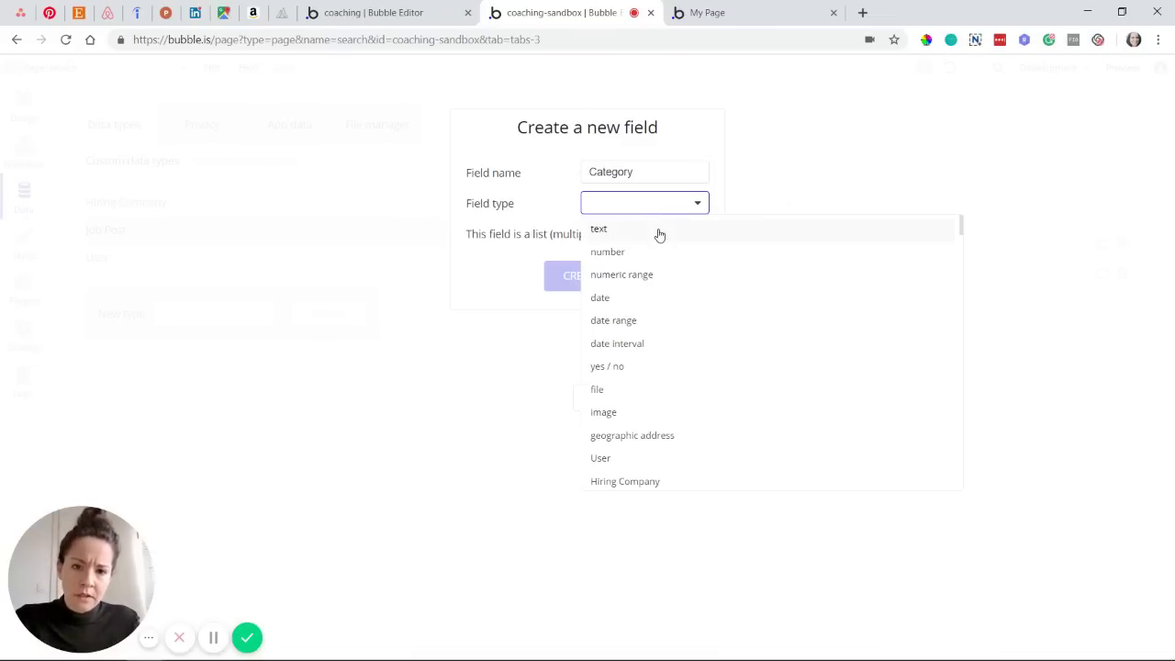
left_click(657, 231)
left_click(607, 281)
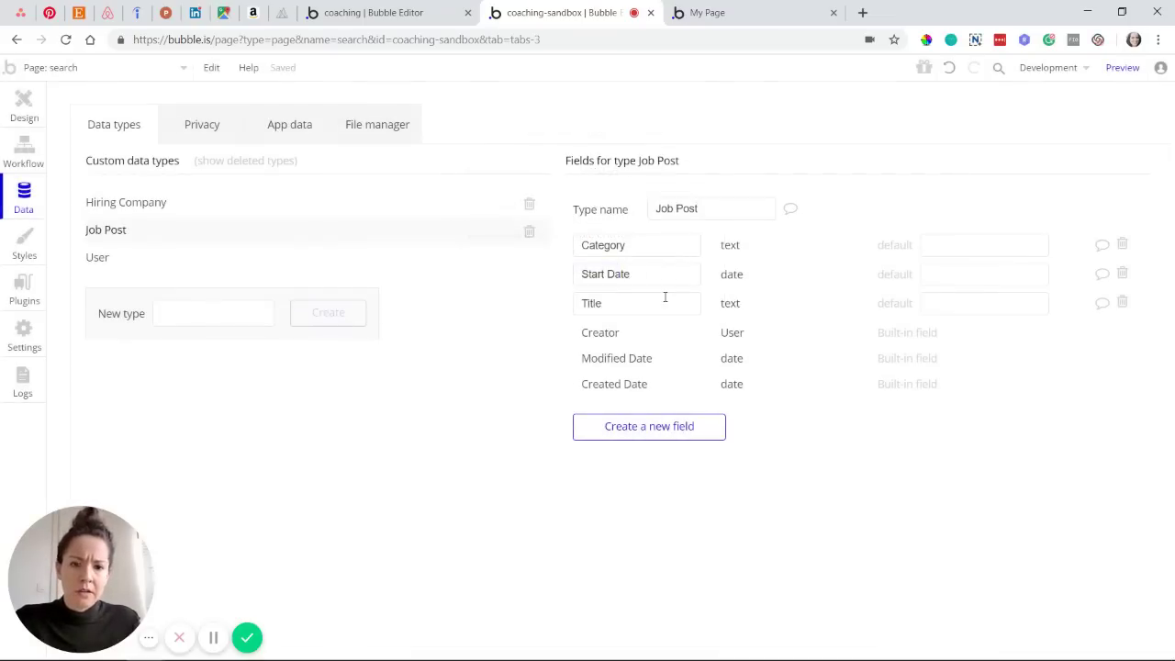
mouse_move(665, 246)
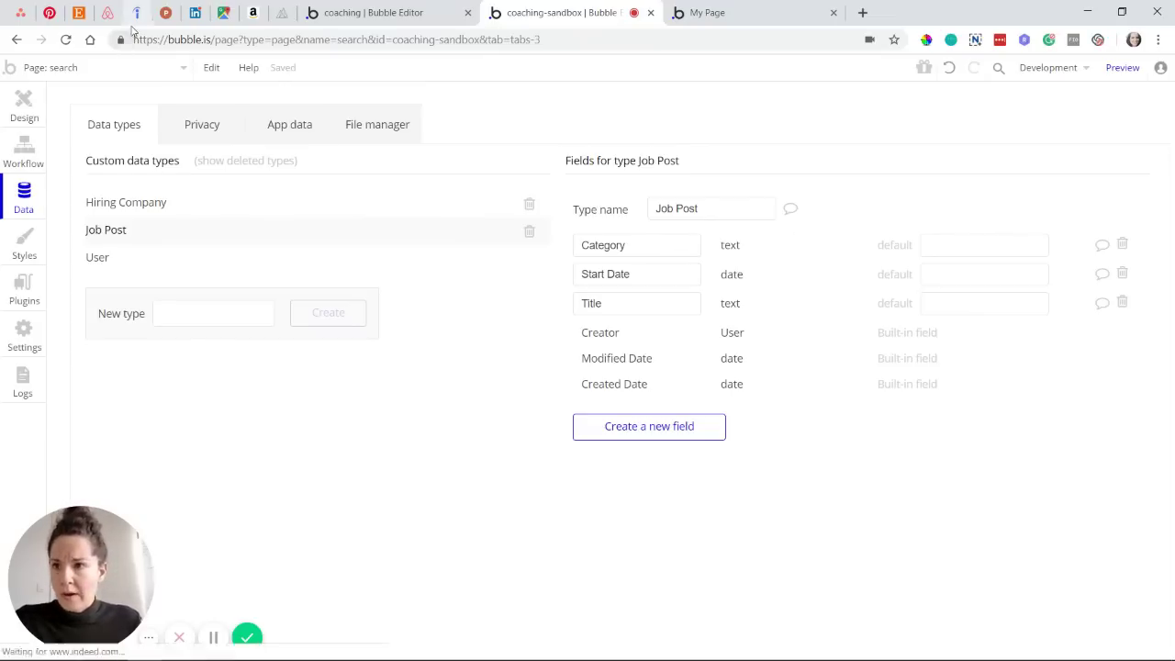
left_click(136, 13)
scroll(252, 285, "up", 3)
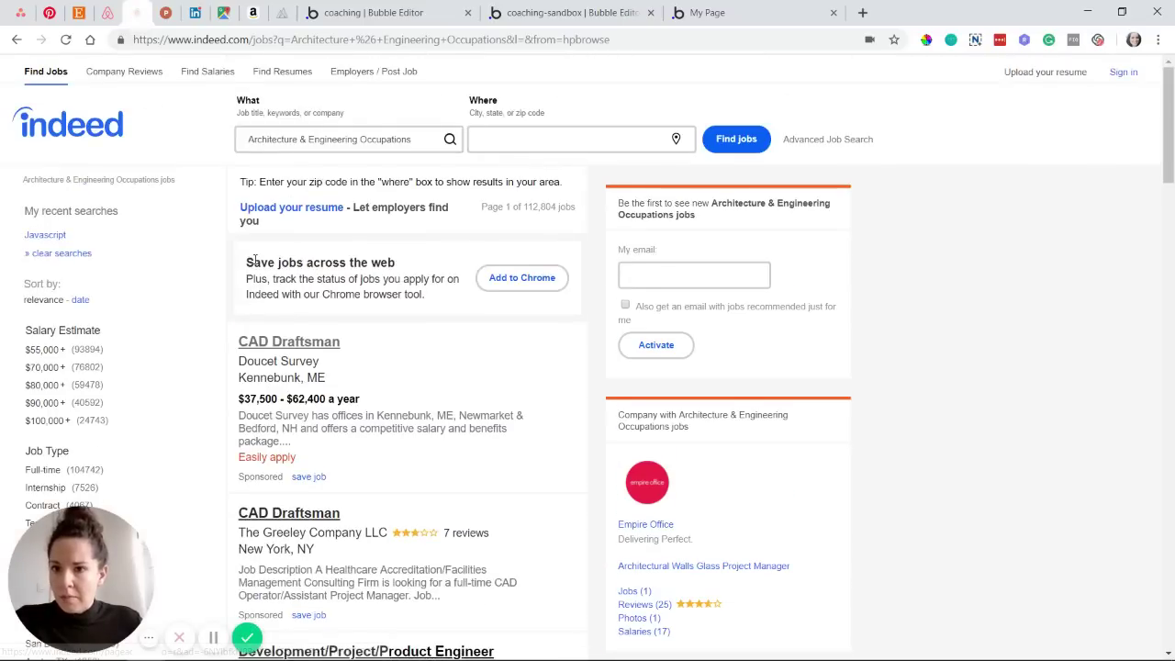
left_click(400, 139)
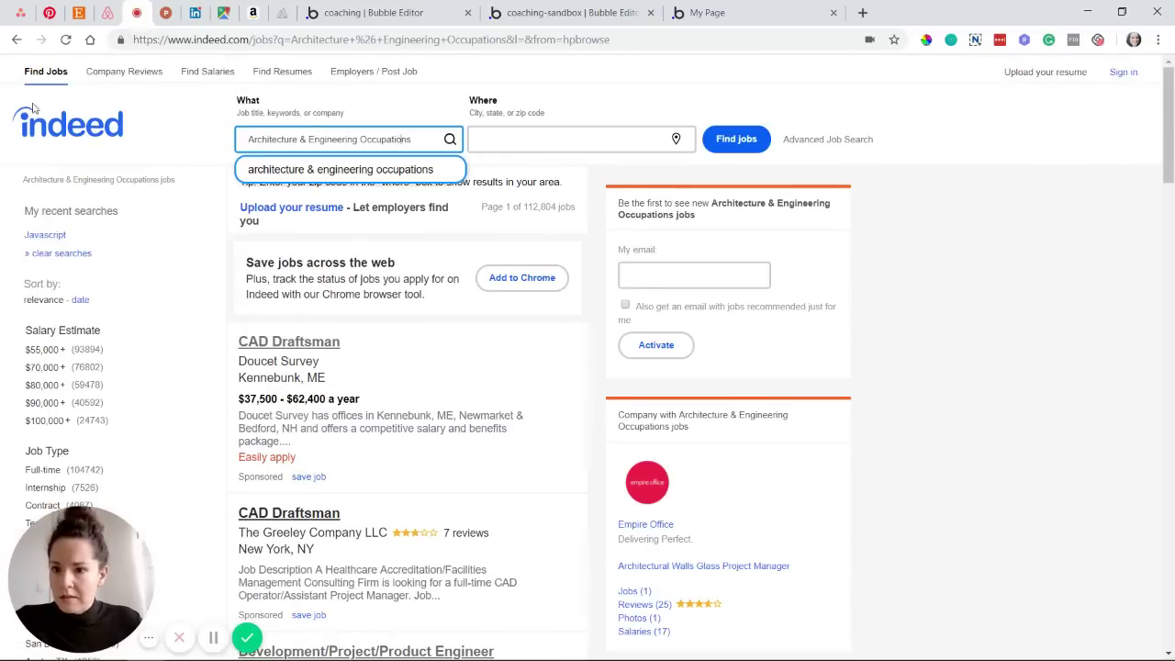
left_click(16, 40)
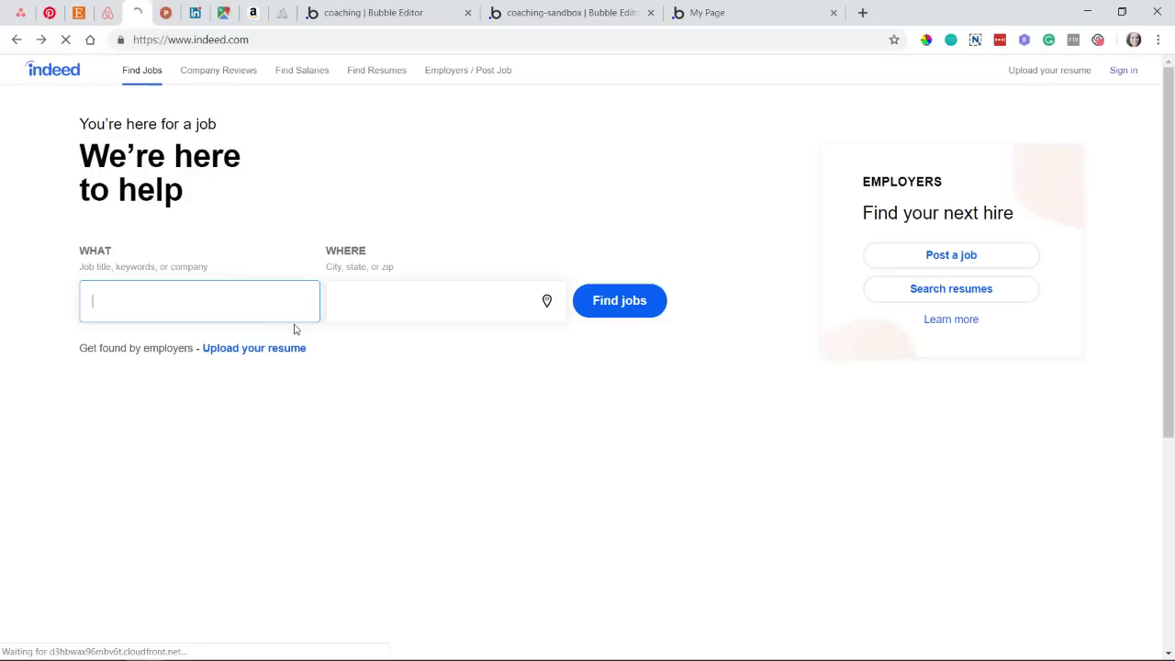
scroll(298, 321, "down", 6)
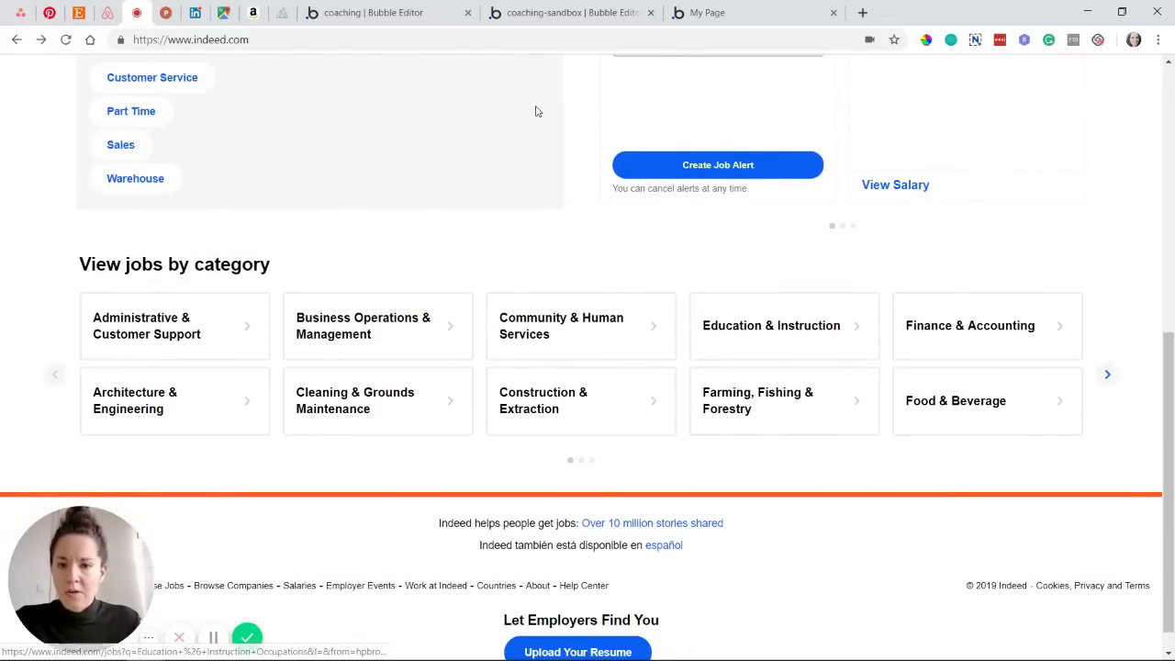
left_click(369, 13)
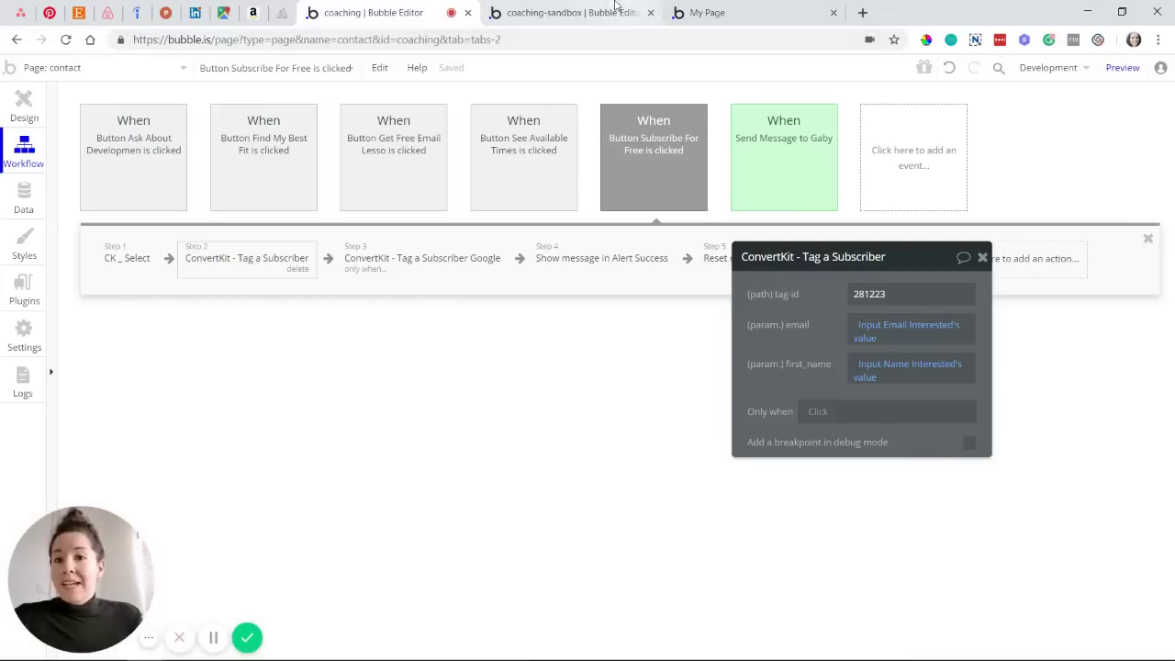
left_click(565, 13)
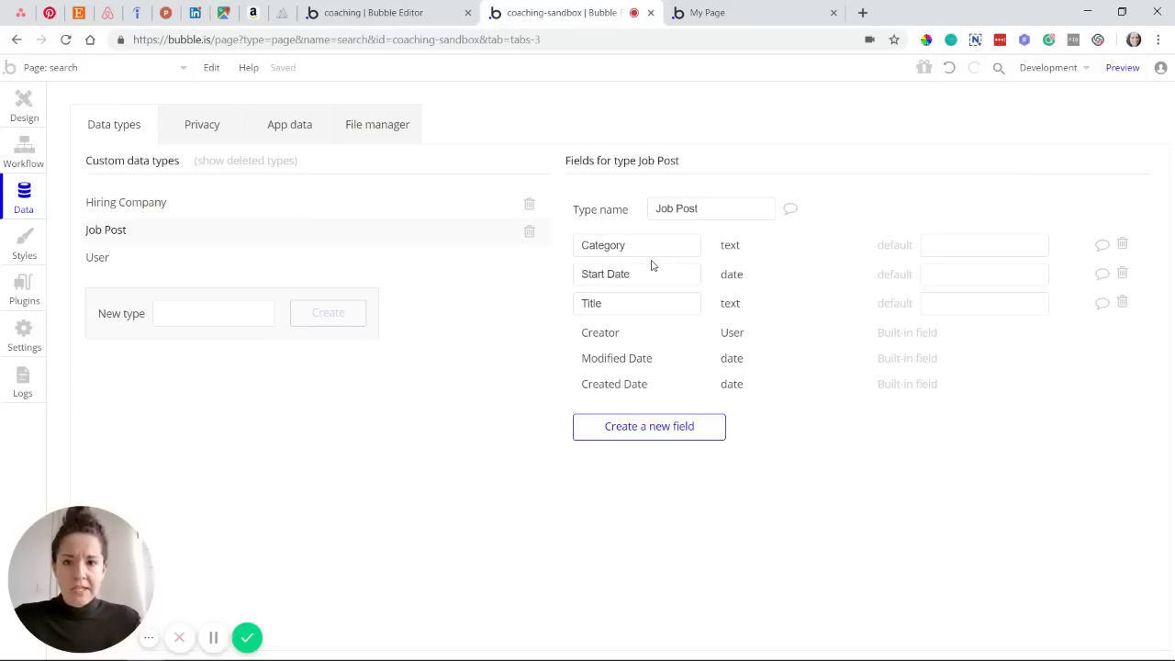
Step: Select the Category field name, then switch to Indeed's jobs-by-category page
left_click_drag(652, 245, 582, 257)
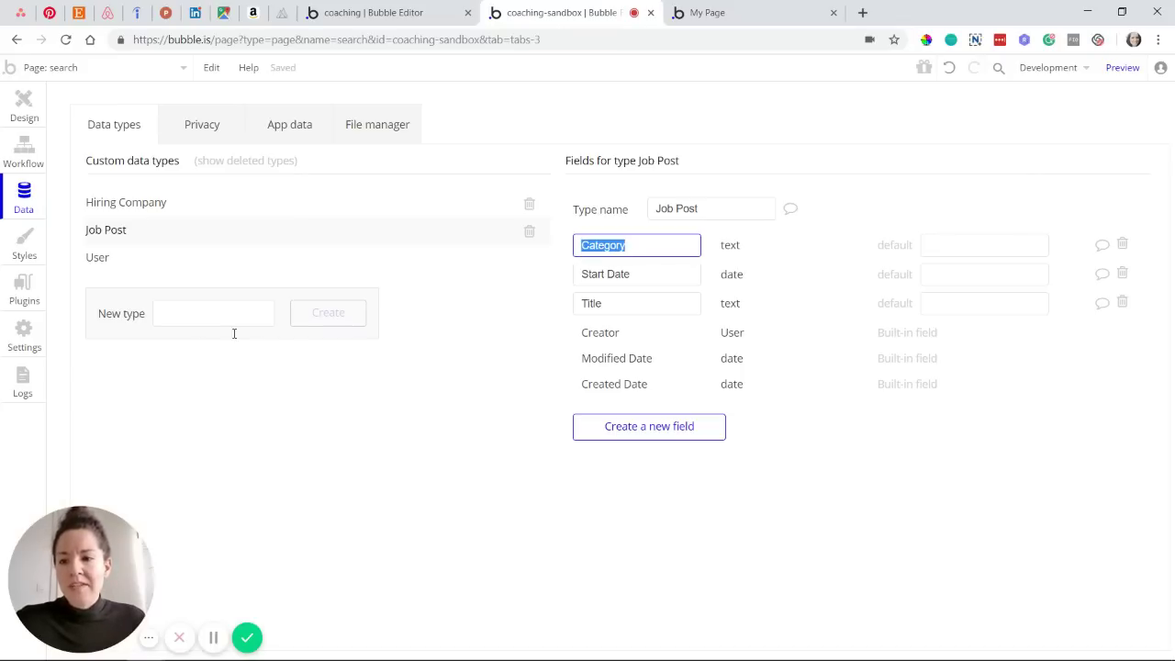
left_click(200, 317)
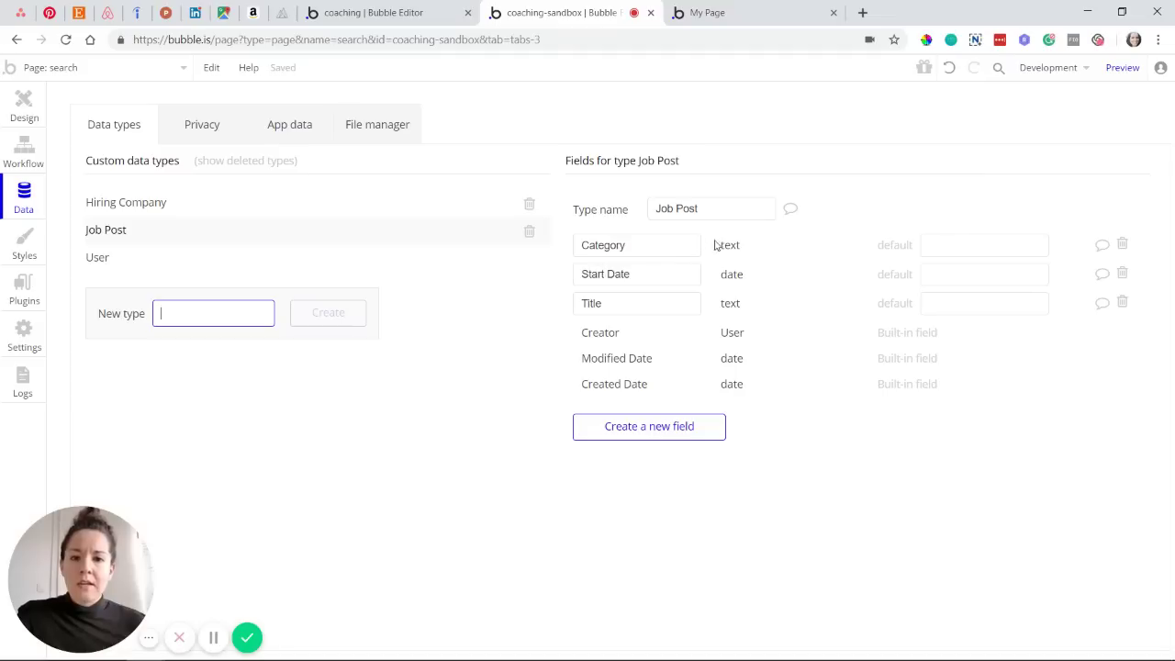
left_click(669, 244)
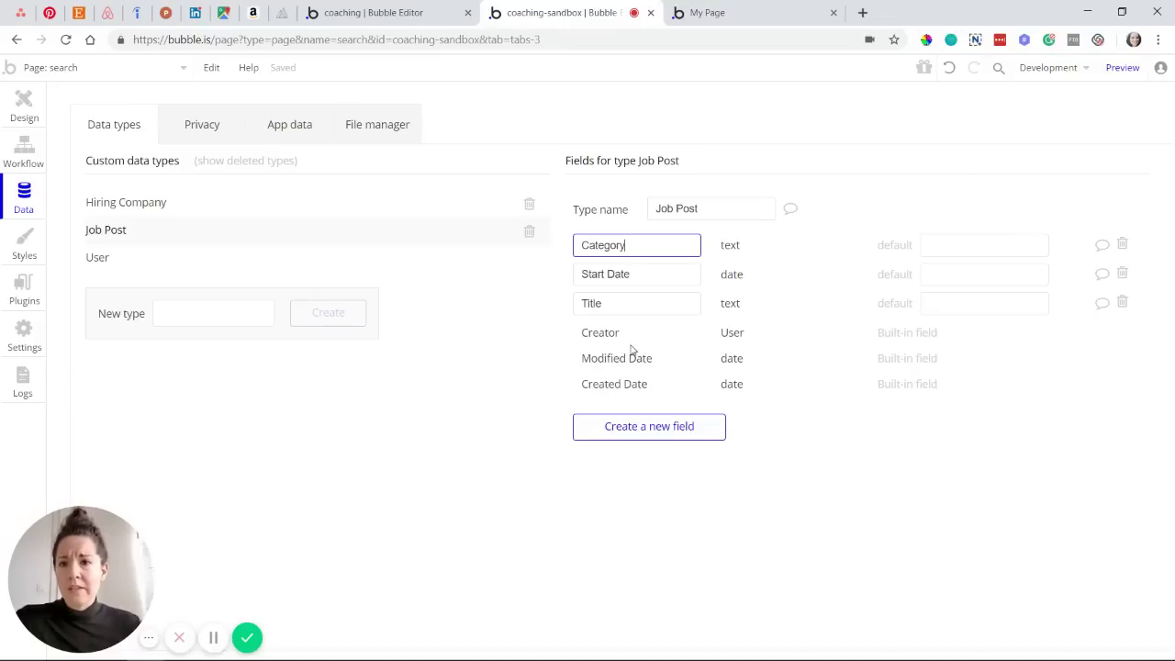
left_click(136, 12)
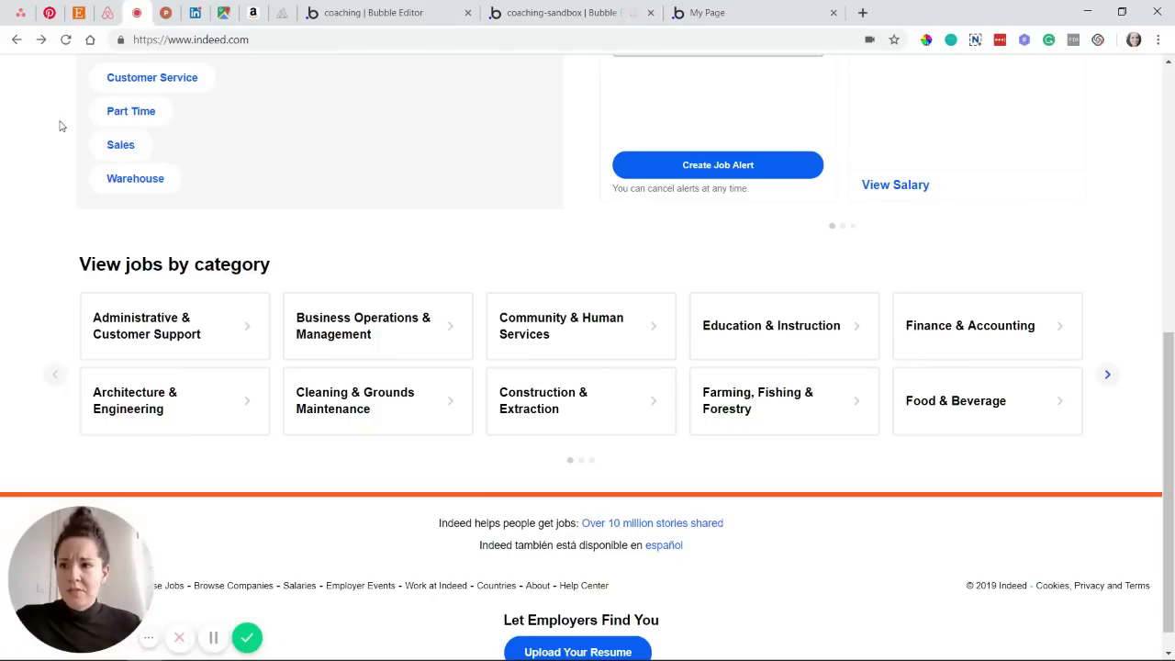
Step: Open the Architecture & Engineering Project Engineer posting and highlight its Full-time job type
left_click(41, 40)
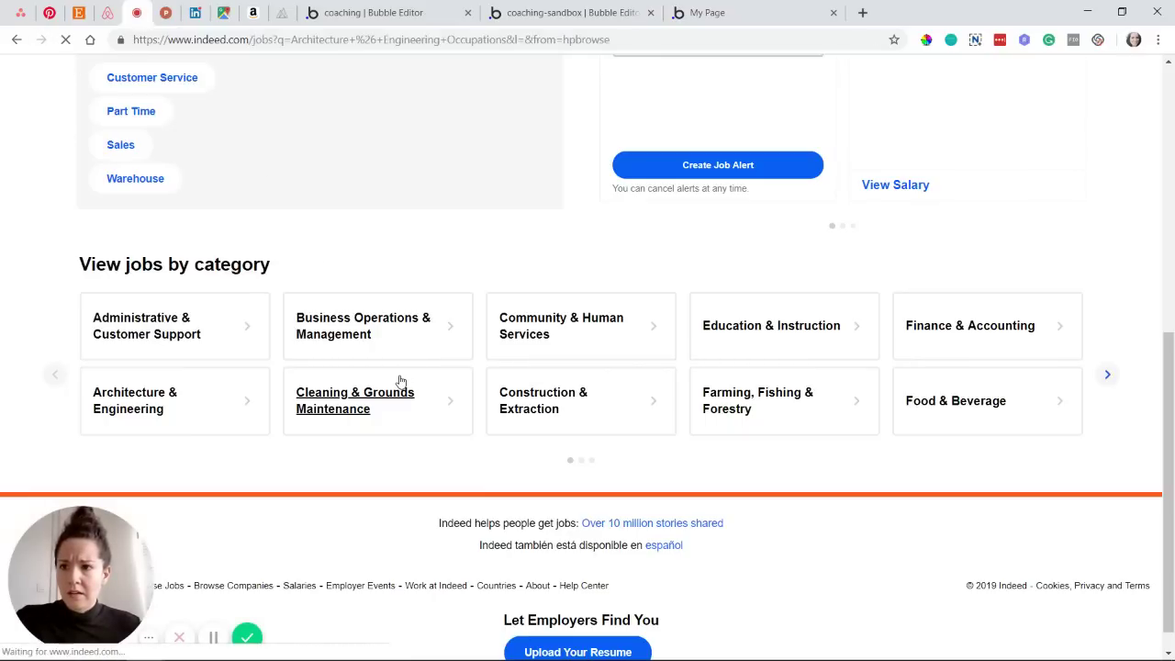
scroll(353, 468, "down", 6)
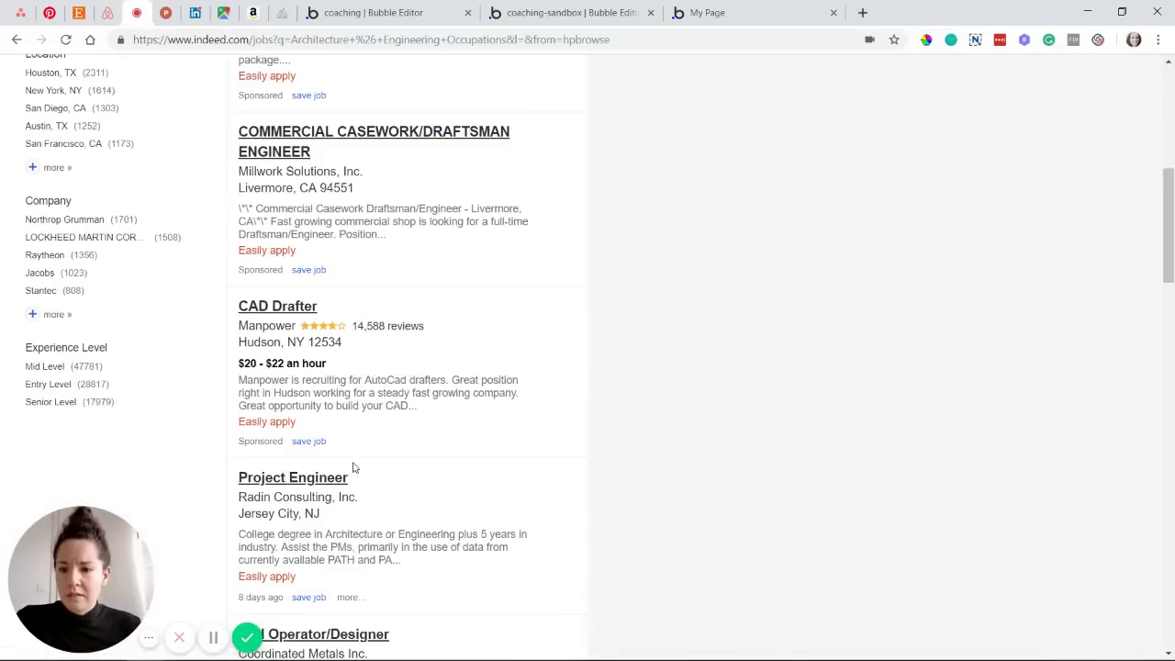
left_click(341, 479)
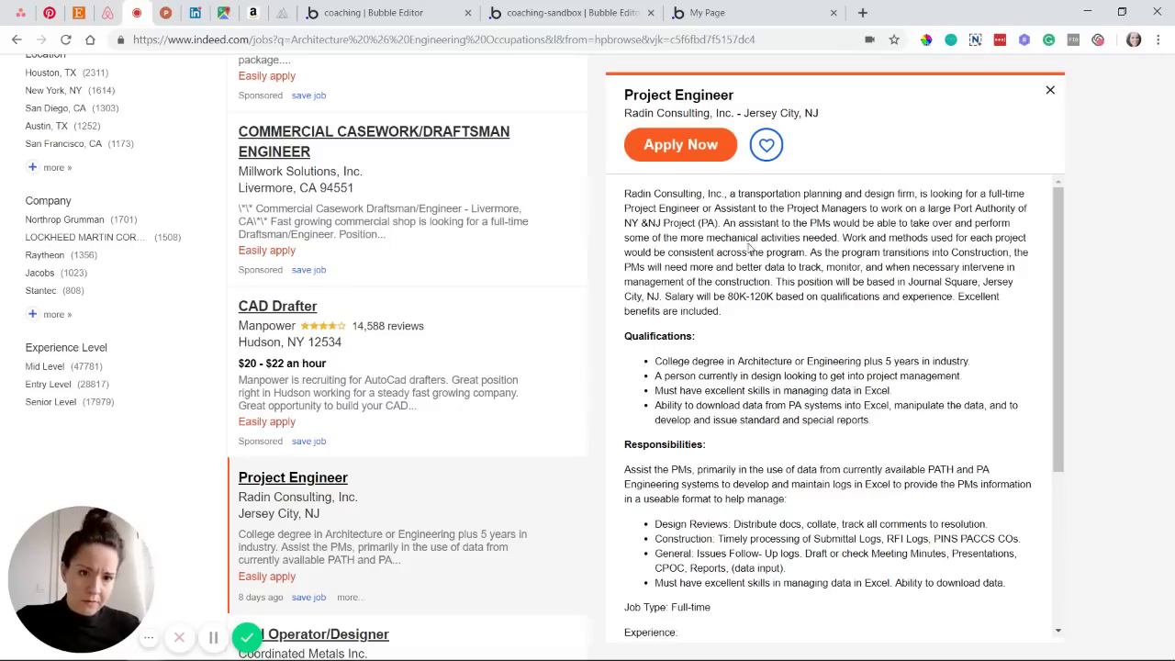
scroll(761, 467, "down", 5)
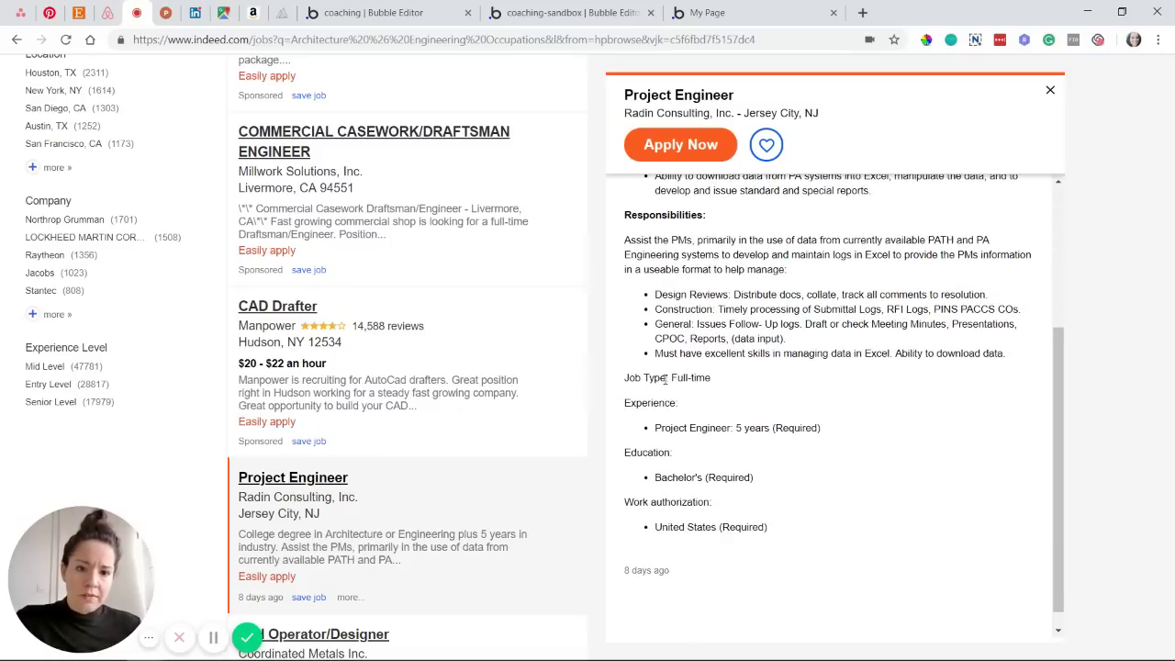
left_click_drag(666, 379, 732, 401)
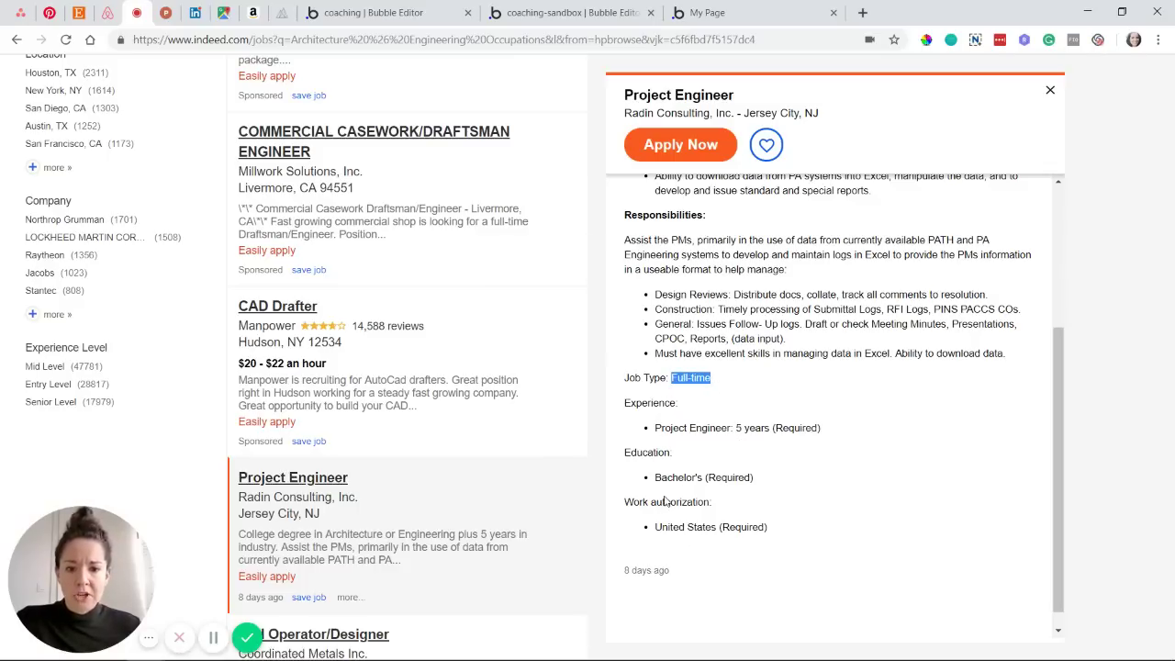
Step: Return to the coaching-sandbox app's Data types in the Bubble editor
left_click(351, 6)
left_click(546, 12)
left_click(217, 315)
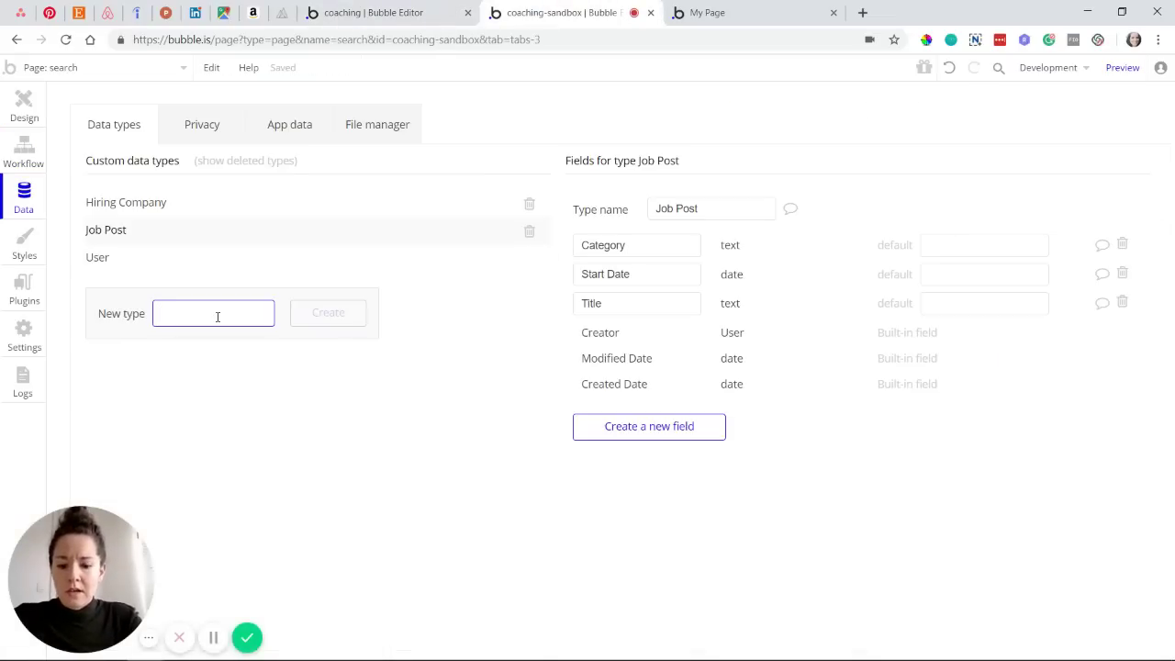
Step: Create a new data type named 'Application'
type("Skil")
key("BackSpace")
key("BackSpace")
key("BackSpace")
key("BackSpace")
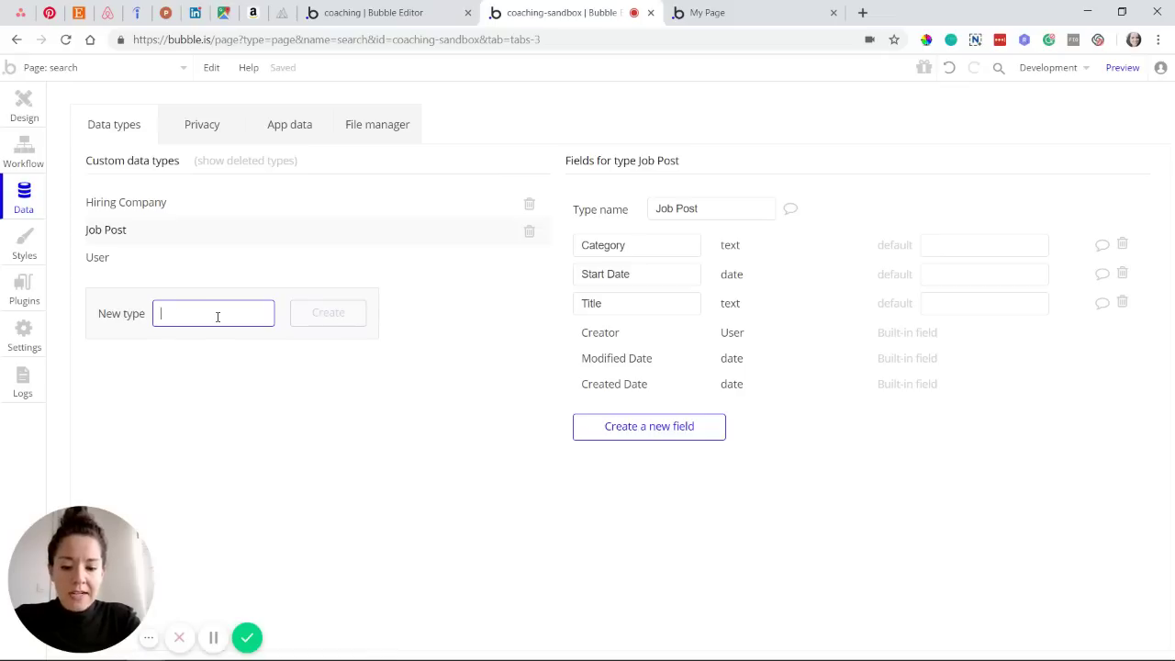
type("Skil")
key("BackSpace")
key("BackSpace")
key("BackSpace")
key("BackSpace")
type("Appl")
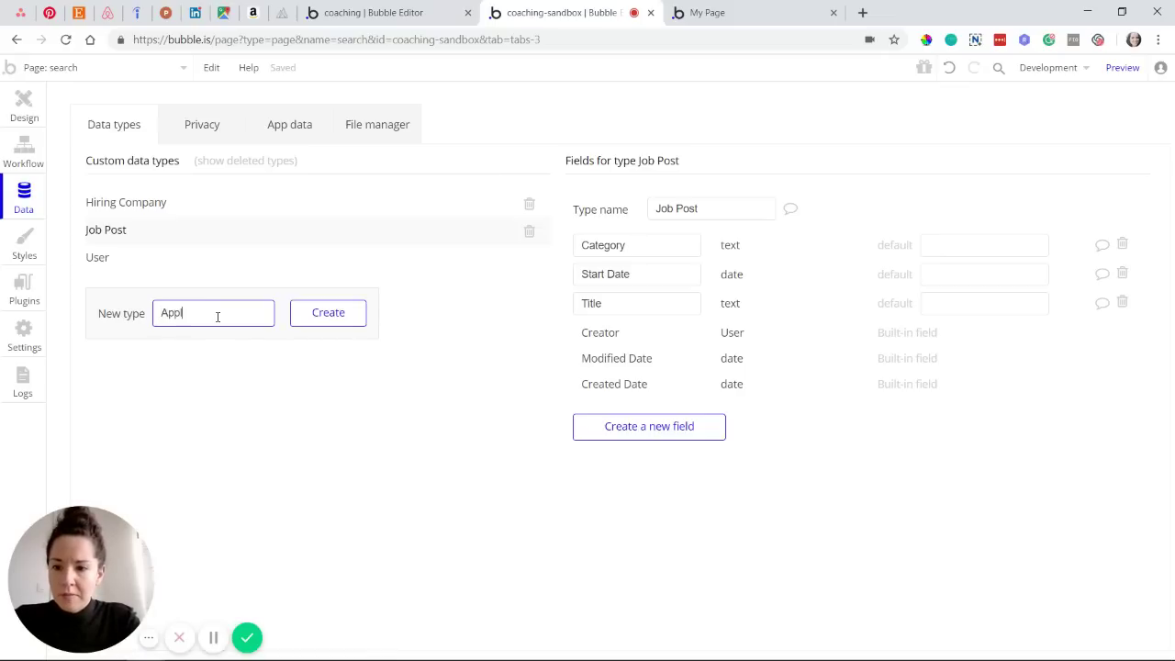
type("ication")
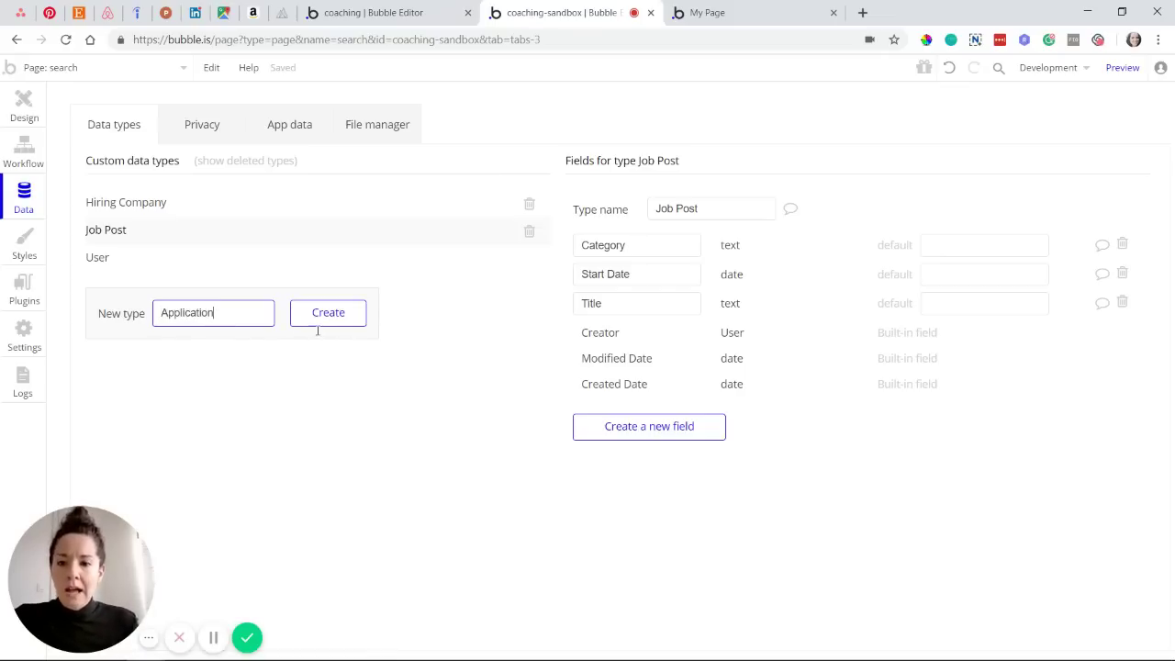
left_click(318, 321)
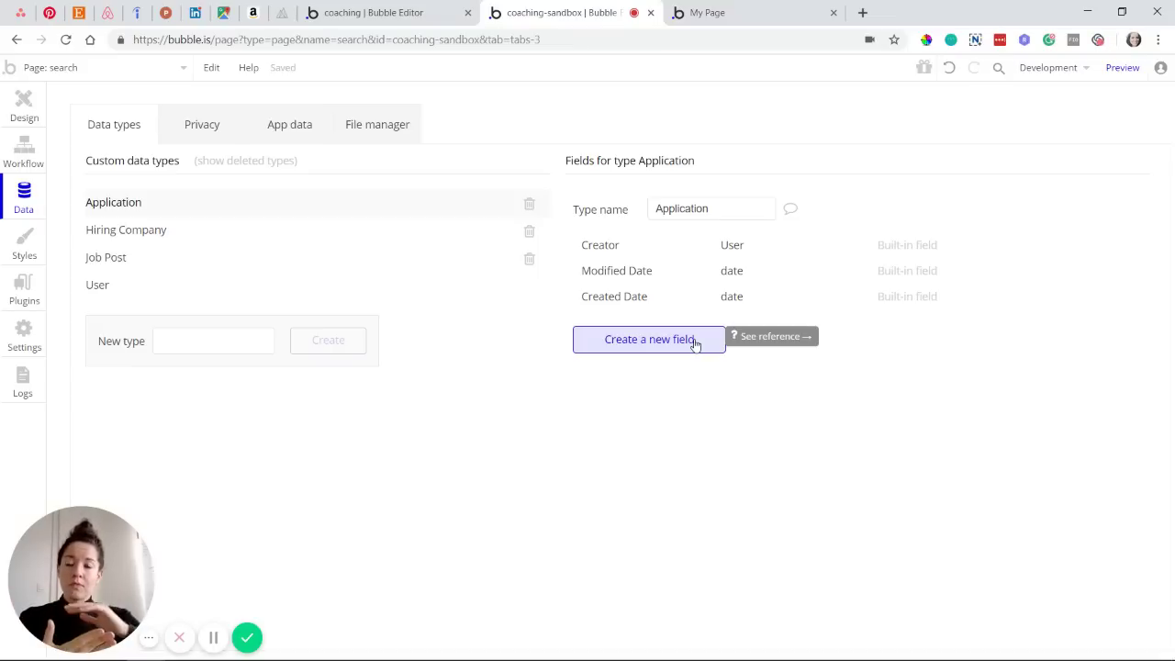
Step: Add a Status text field to Application
left_click(695, 339)
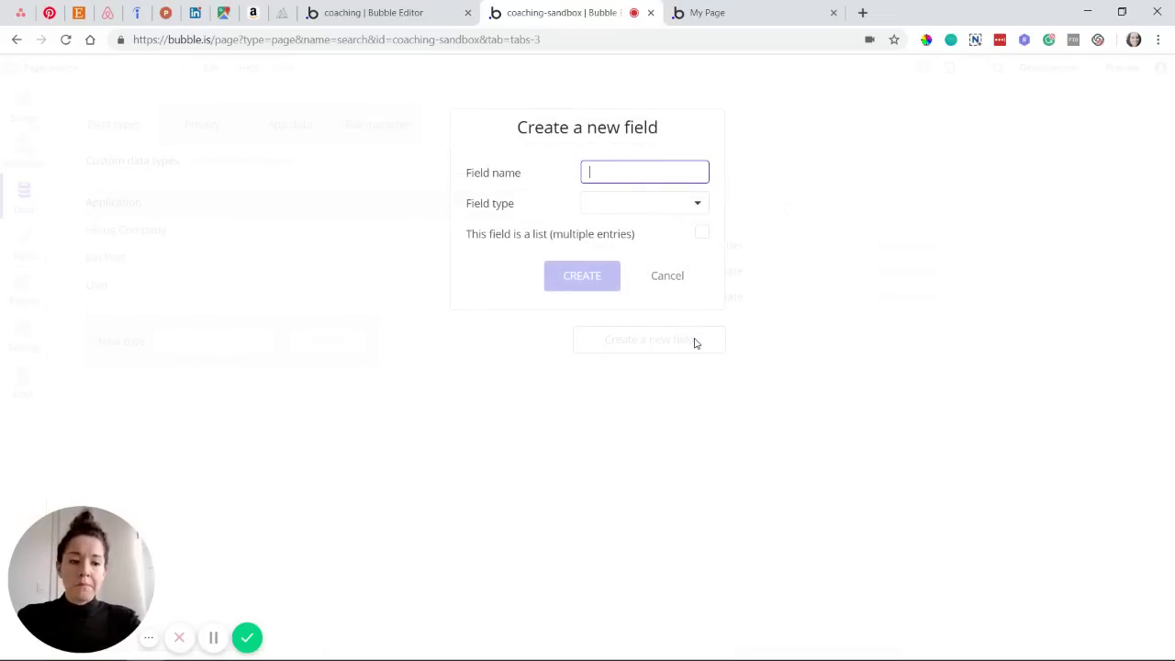
type("Status")
left_click(638, 216)
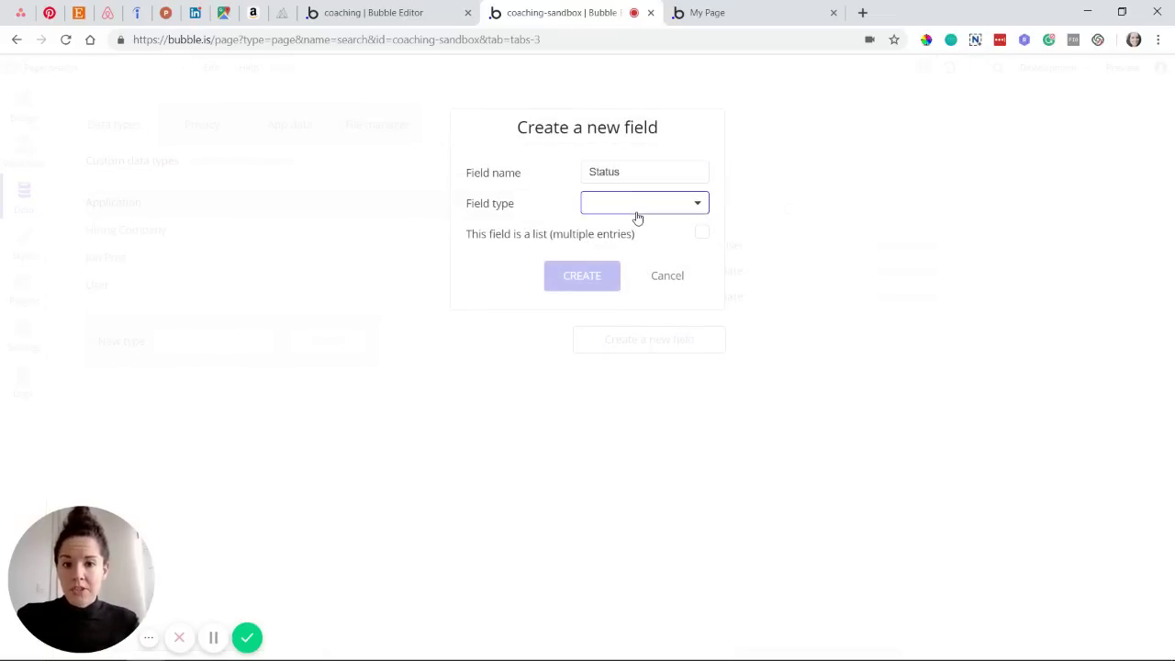
left_click(638, 217)
left_click(635, 228)
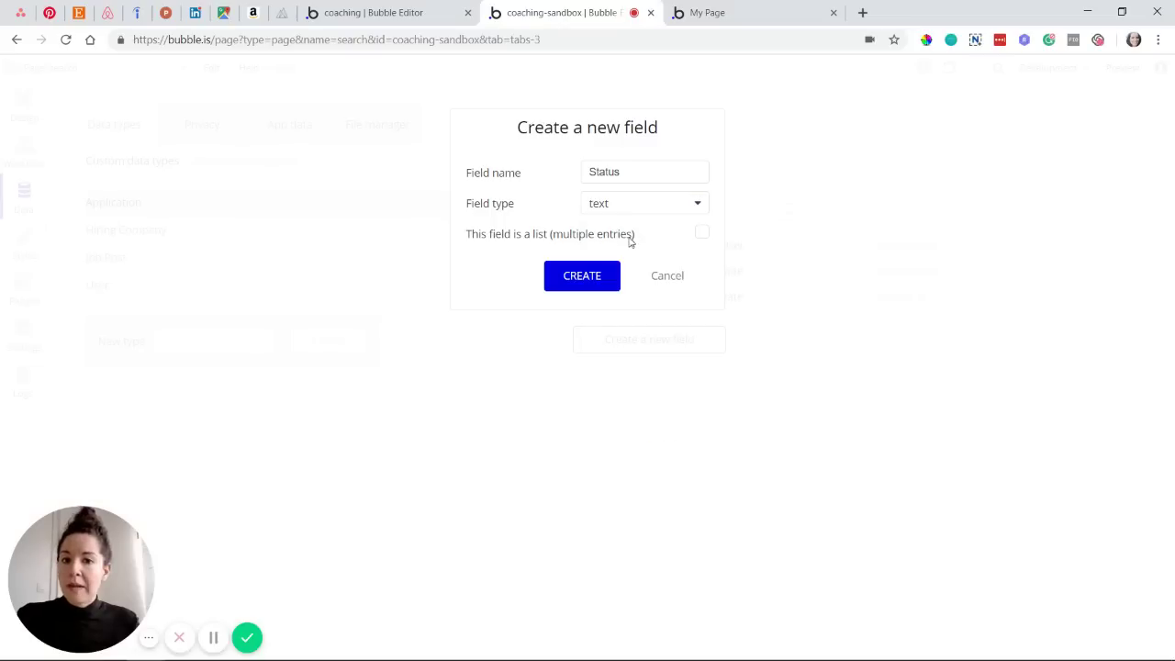
left_click(612, 285)
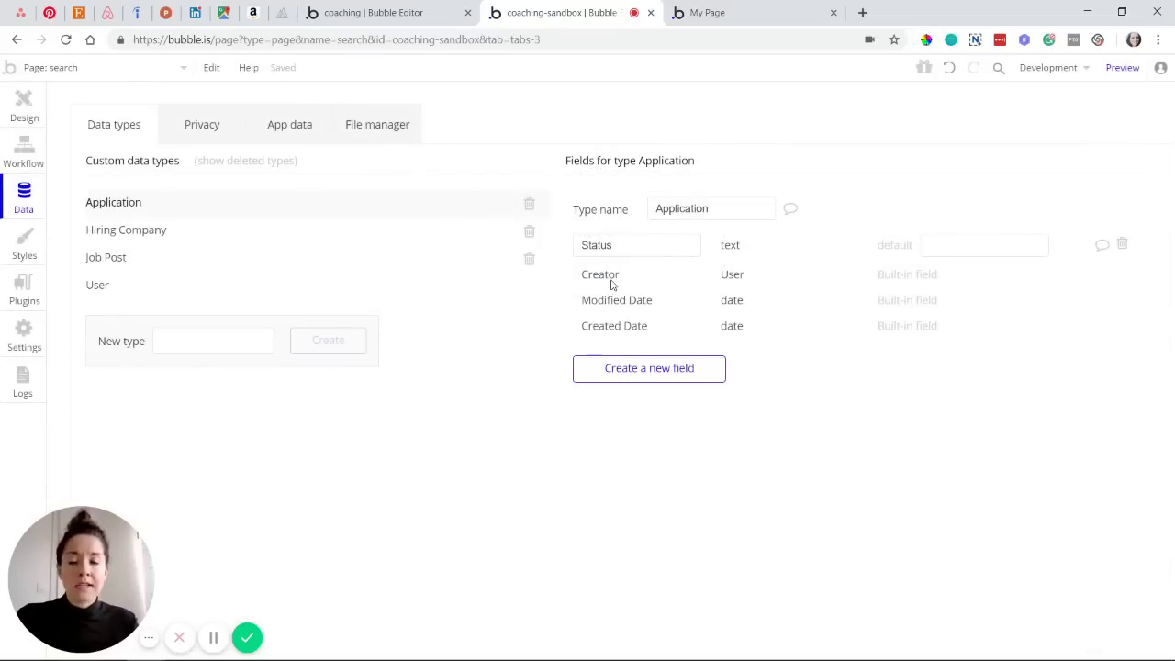
Step: Add an Interview Date field of type date
left_click(614, 376)
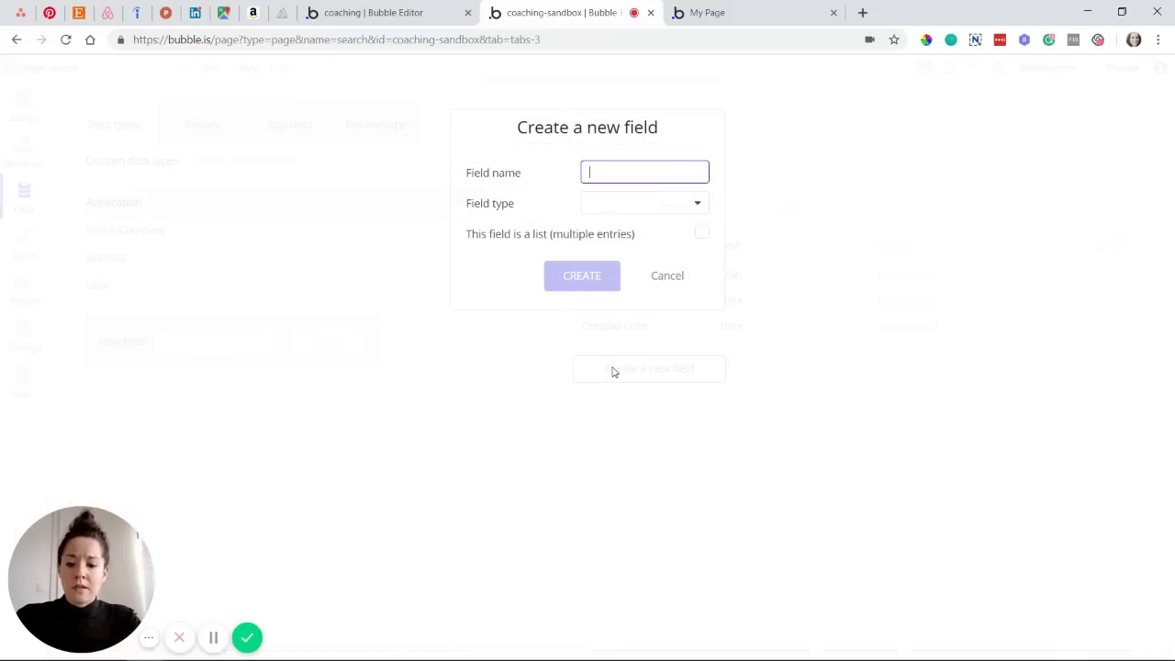
type("Stat")
key("BackSpace")
key("BackSpace")
key("BackSpace")
key("BackSpace")
type("Int")
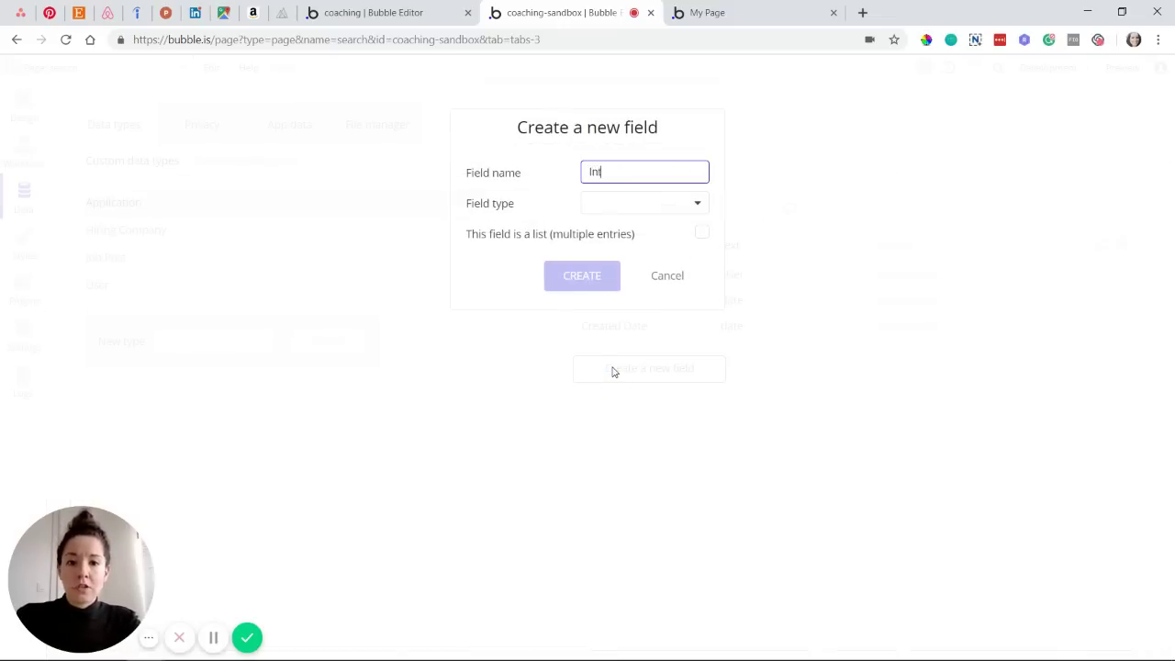
type("erview Date")
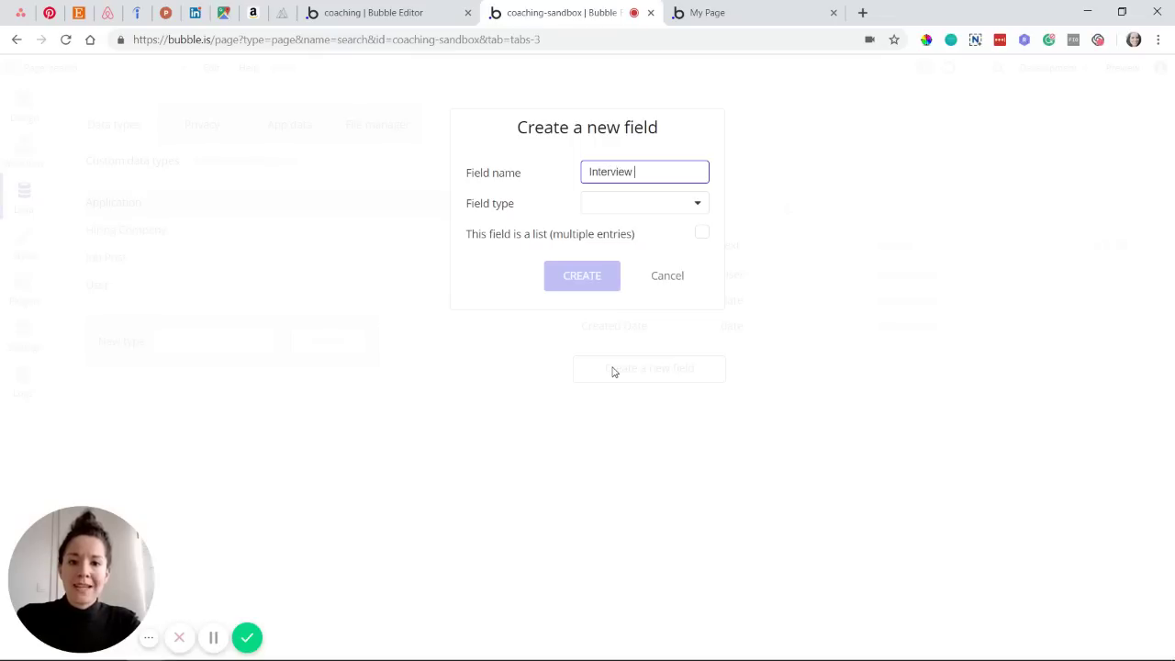
left_click(651, 205)
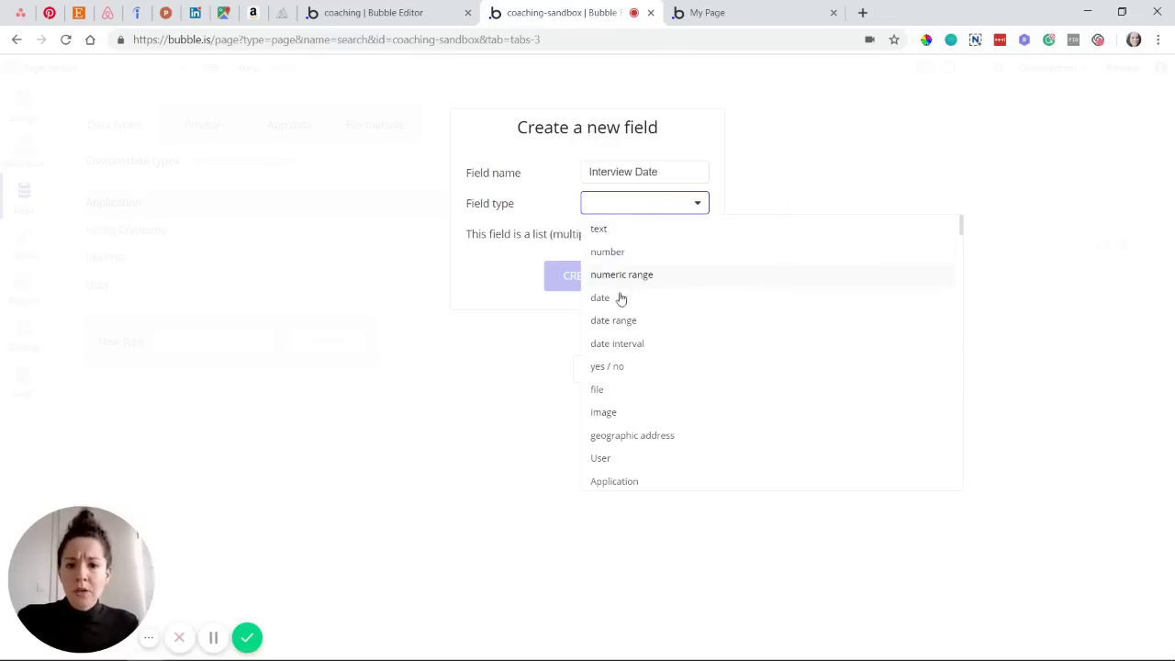
left_click(619, 297)
left_click(593, 279)
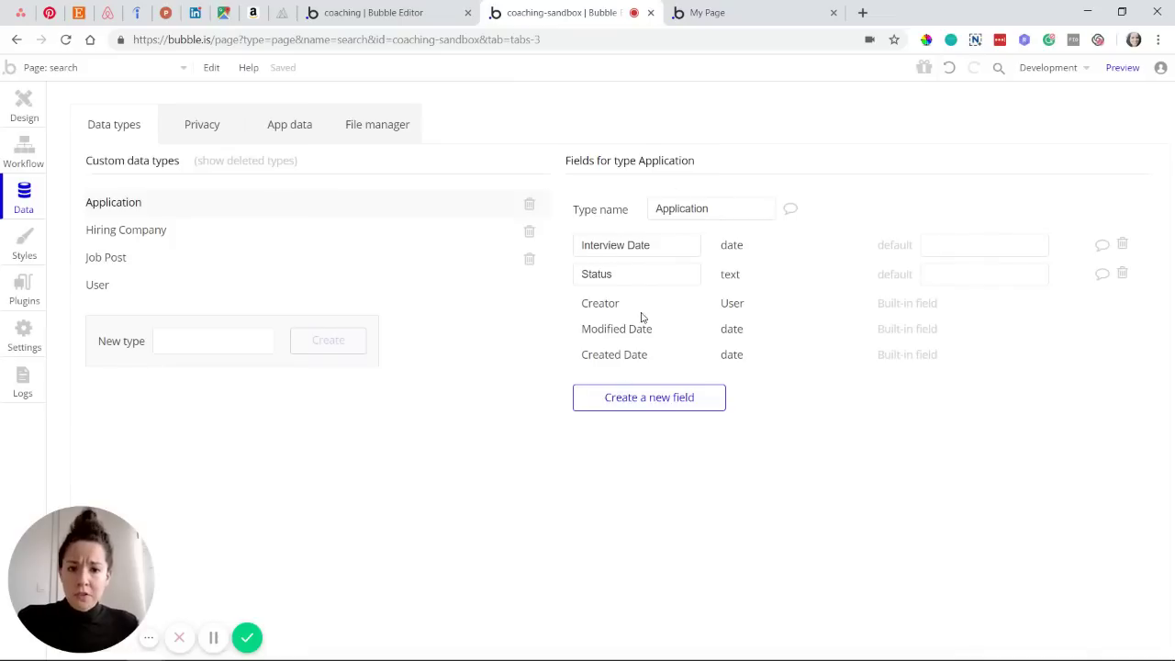
Step: Add a Job Post field linked to the Job Post type
left_click(659, 396)
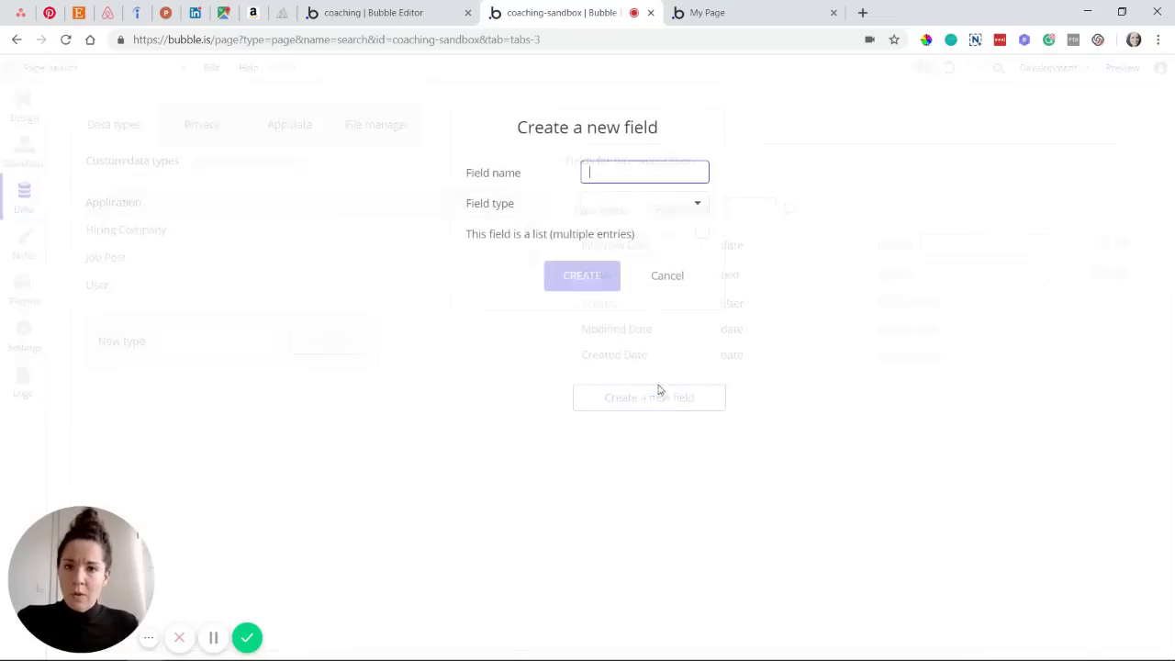
type("Company")
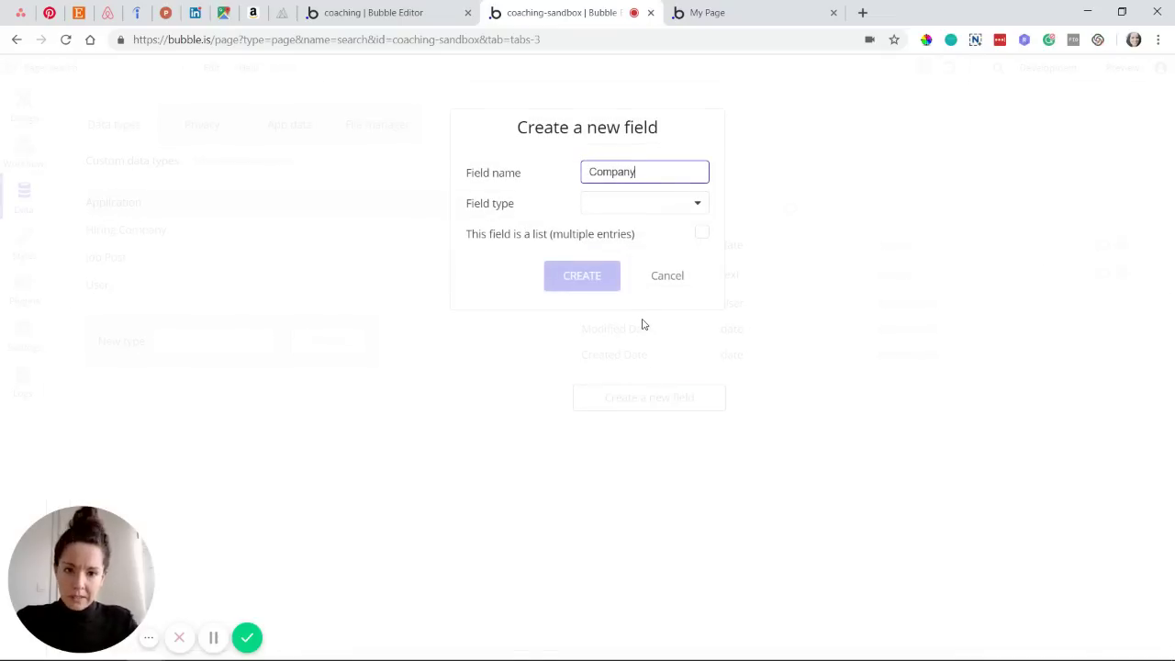
key("ctrl+a")
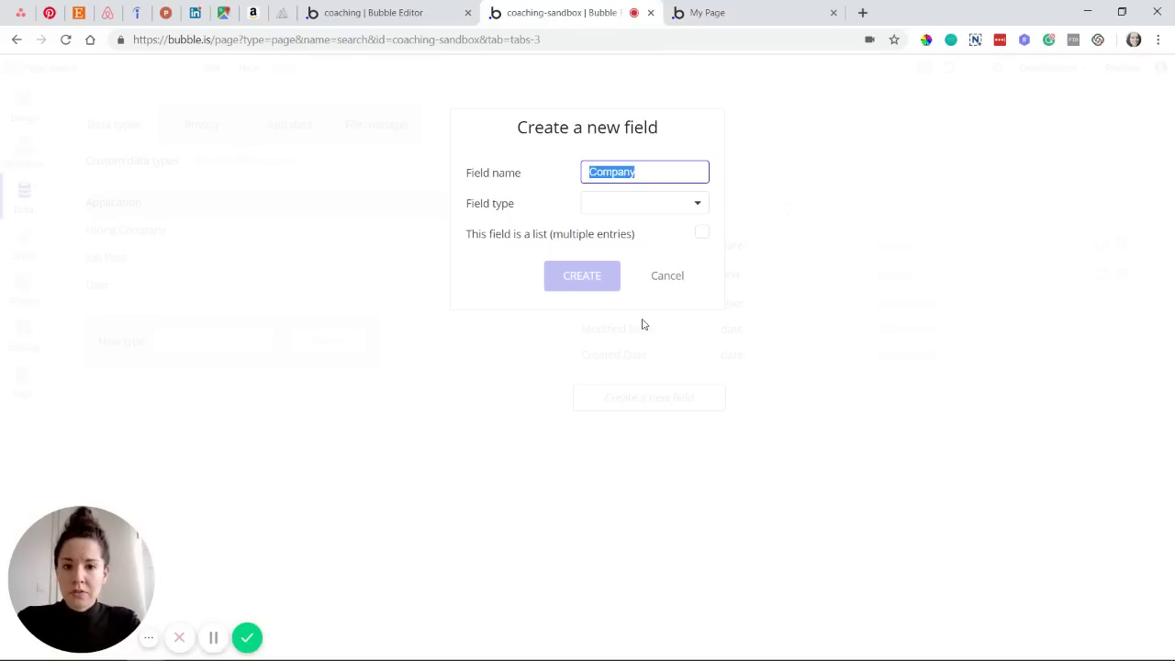
type("Job Post")
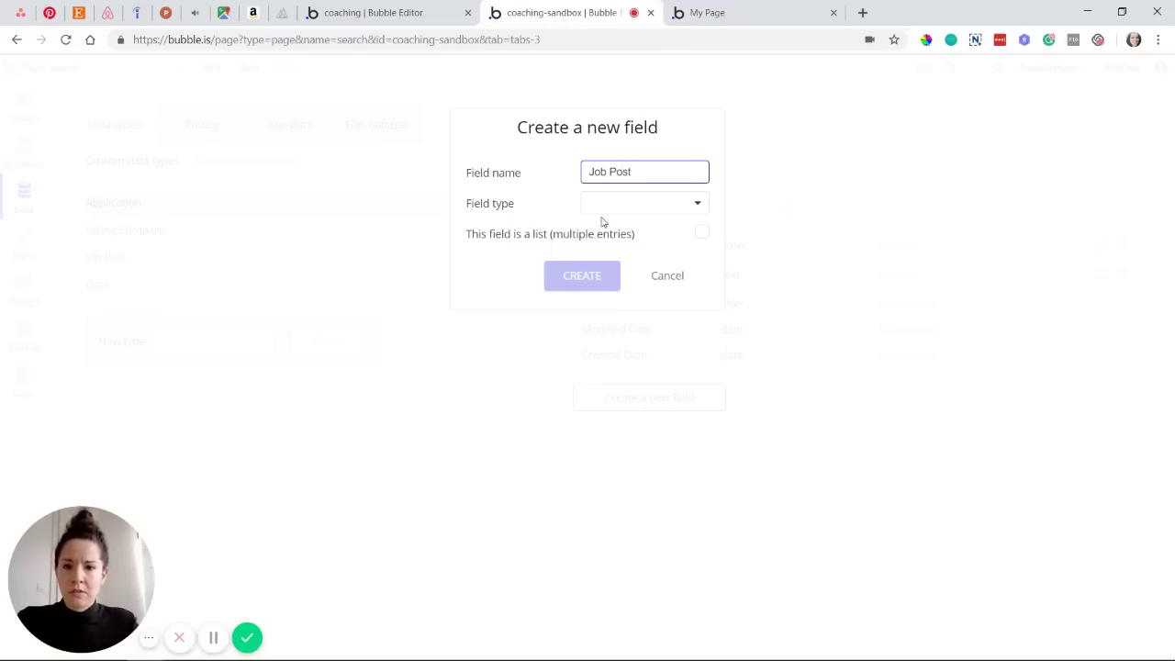
left_click(603, 206)
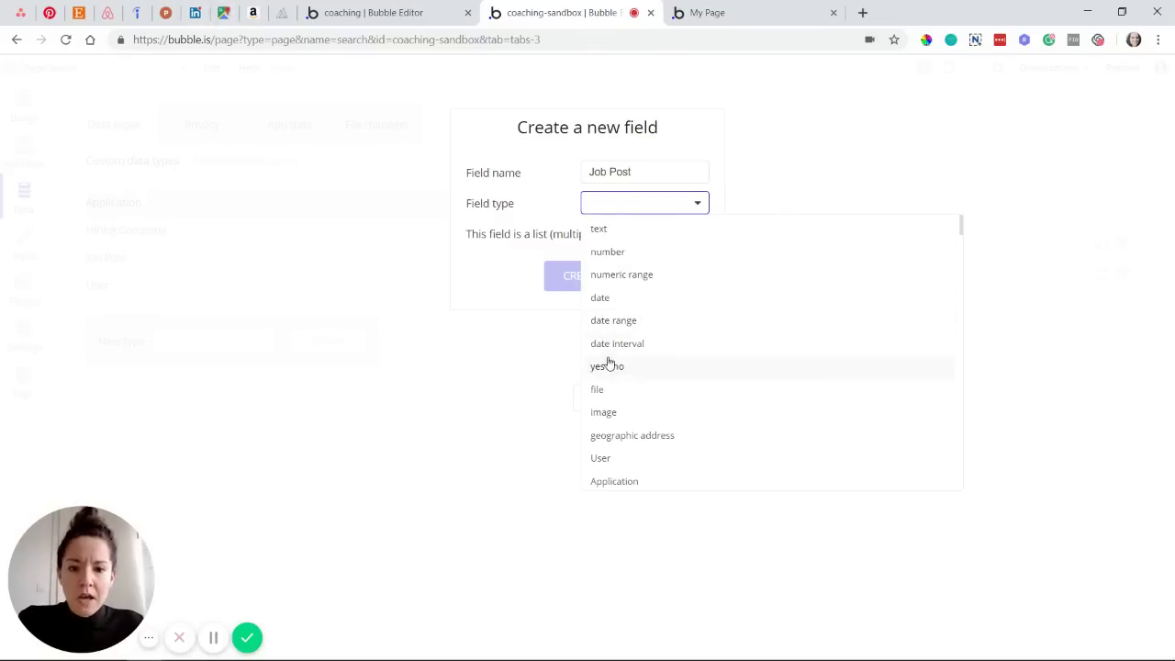
scroll(632, 370, "down", 3)
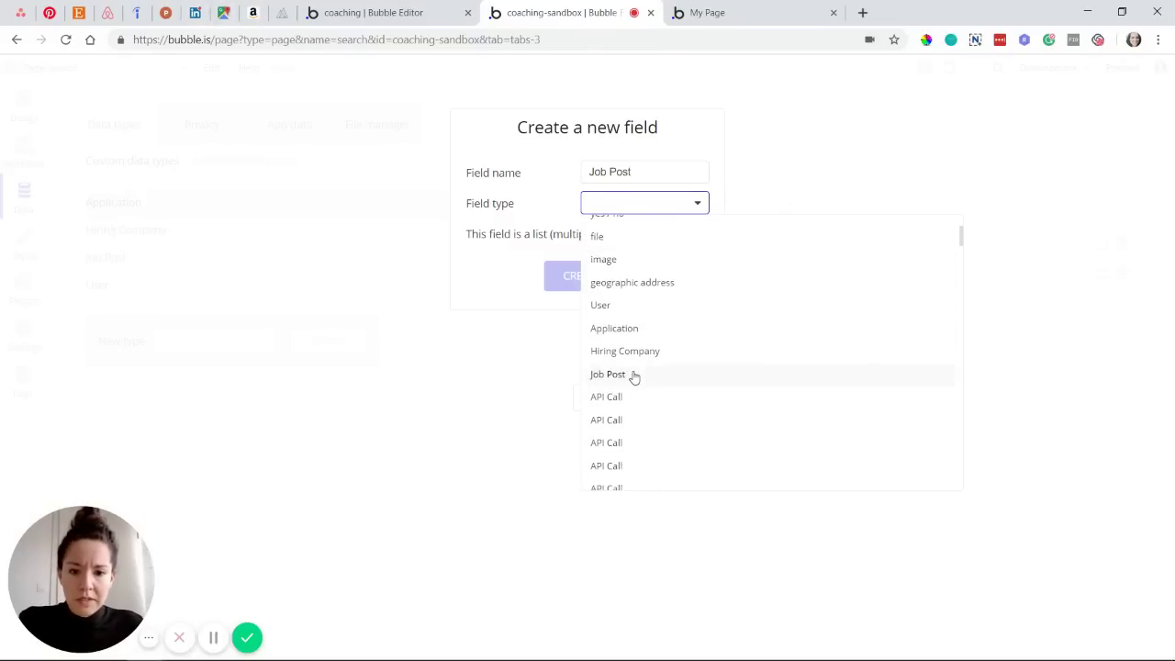
left_click(632, 374)
left_click(607, 277)
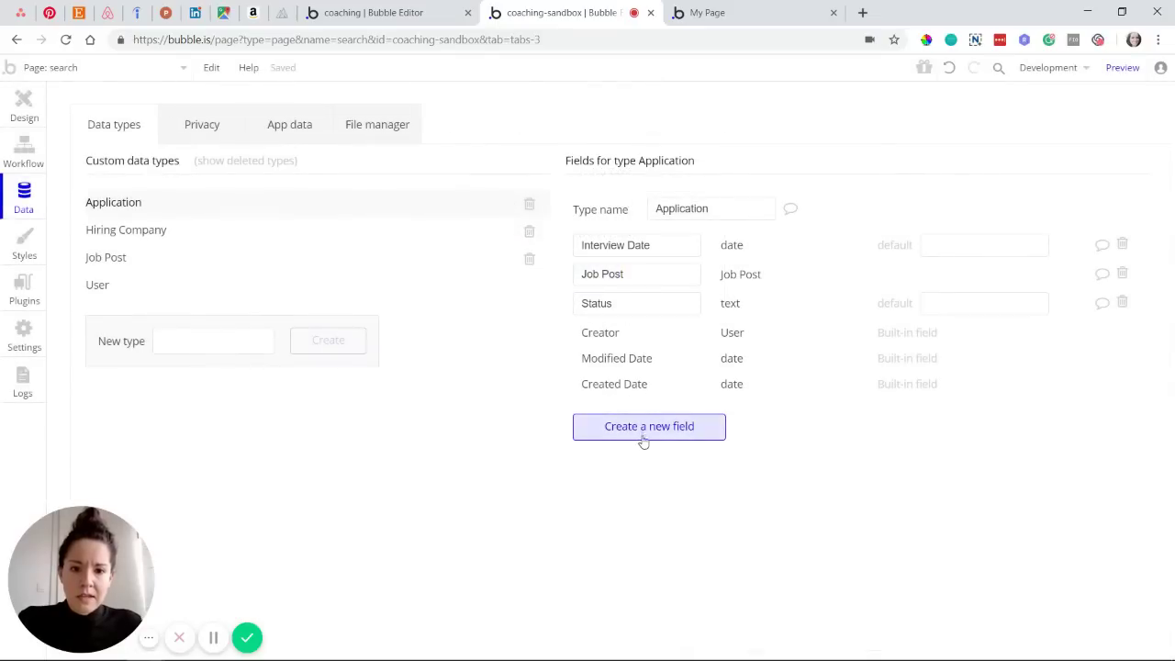
Step: Add an Applicant field linked to User, then go to Job Post's fields
left_click(645, 428)
type("Applican")
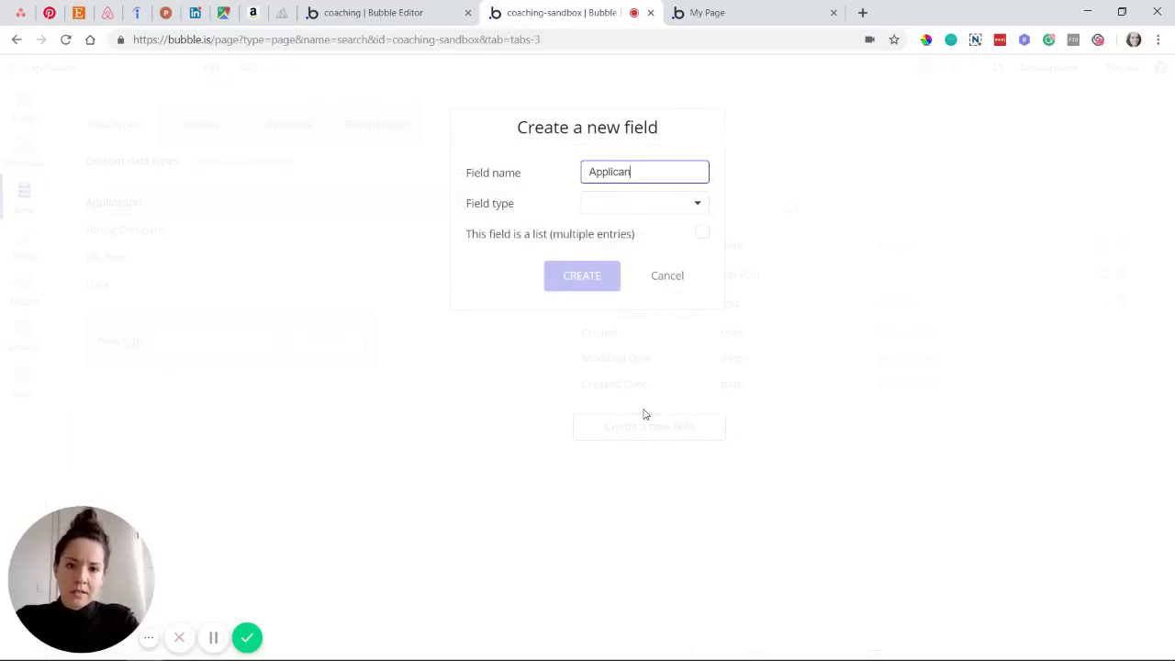
type("t")
left_click(592, 209)
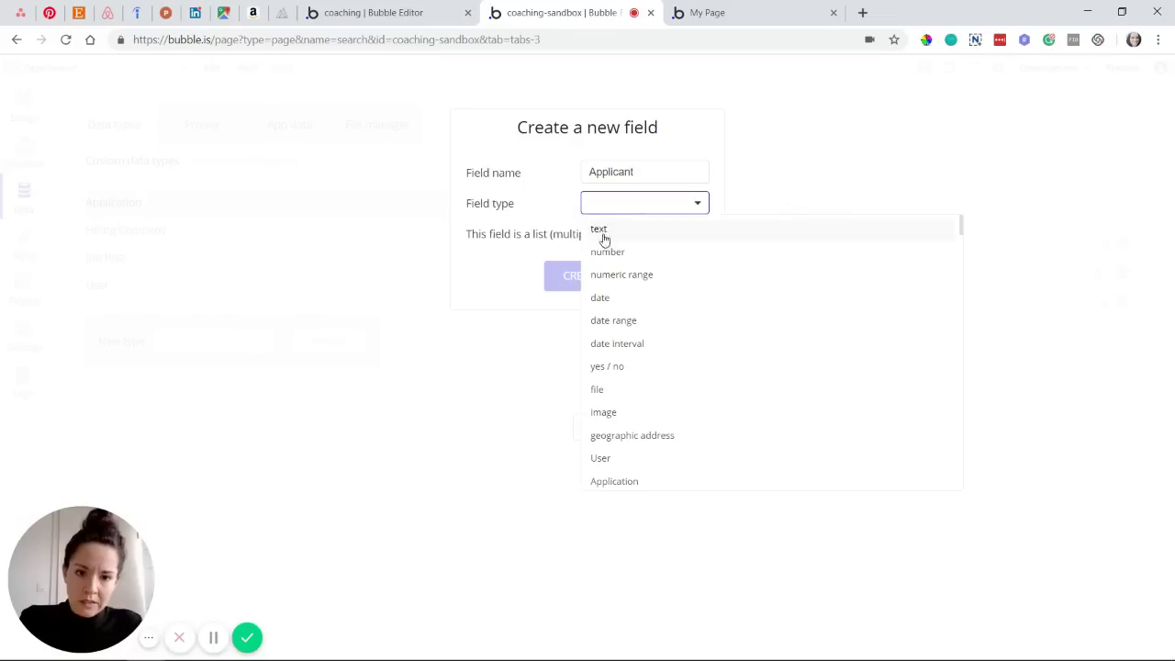
left_click(617, 452)
left_click(609, 287)
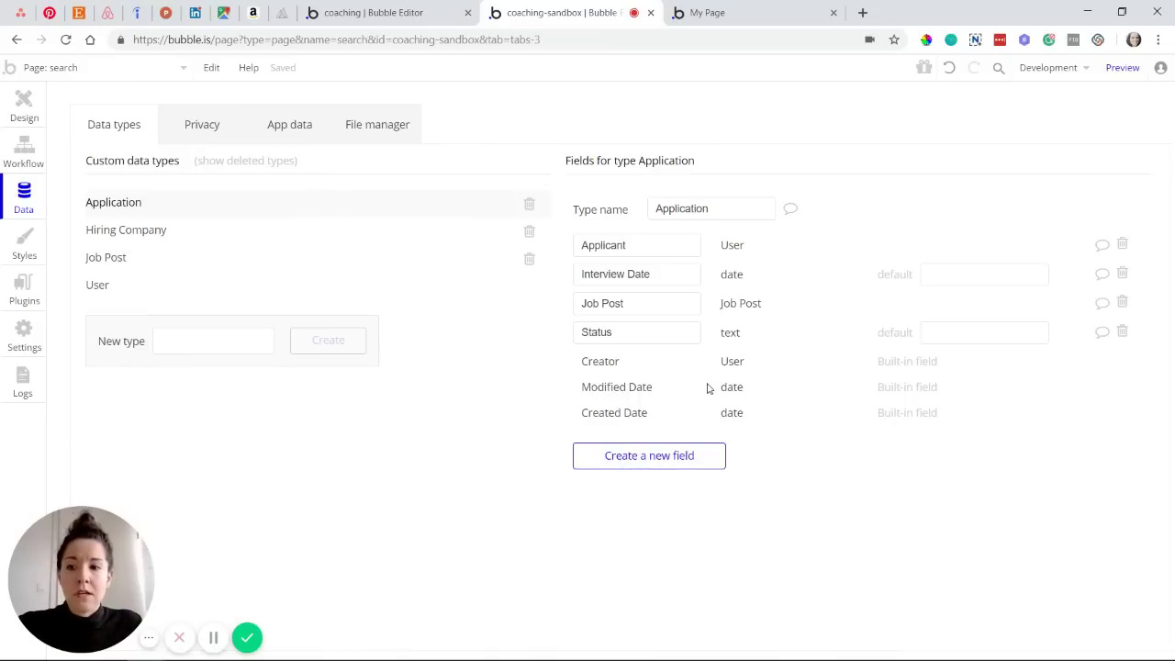
left_click(641, 309)
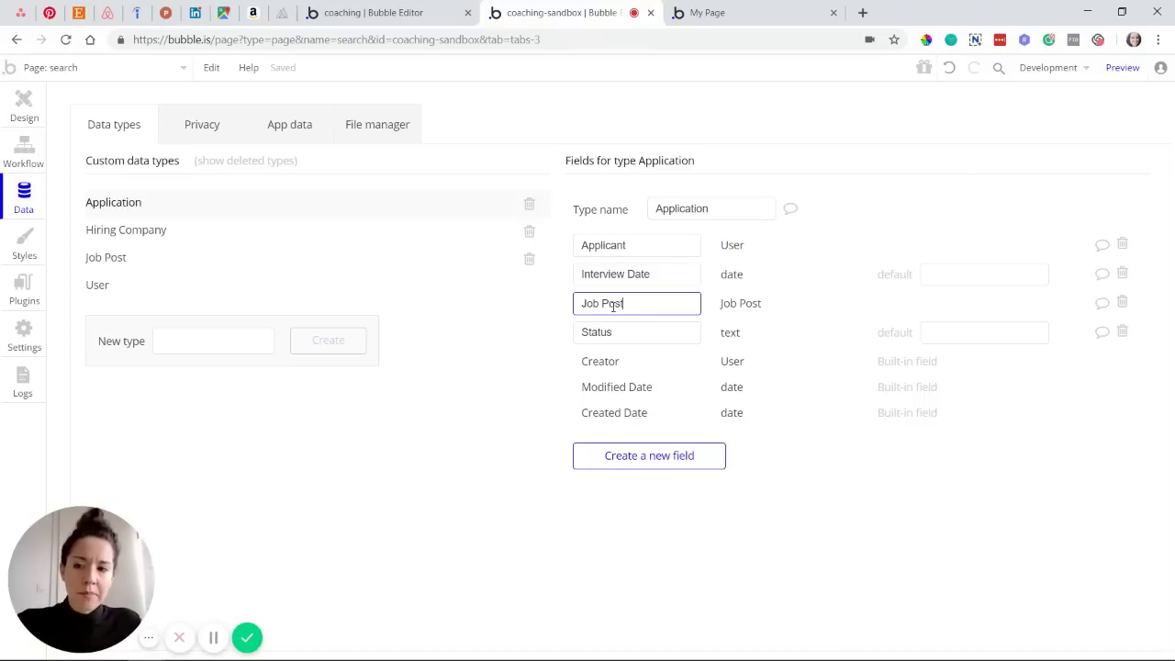
left_click(510, 271)
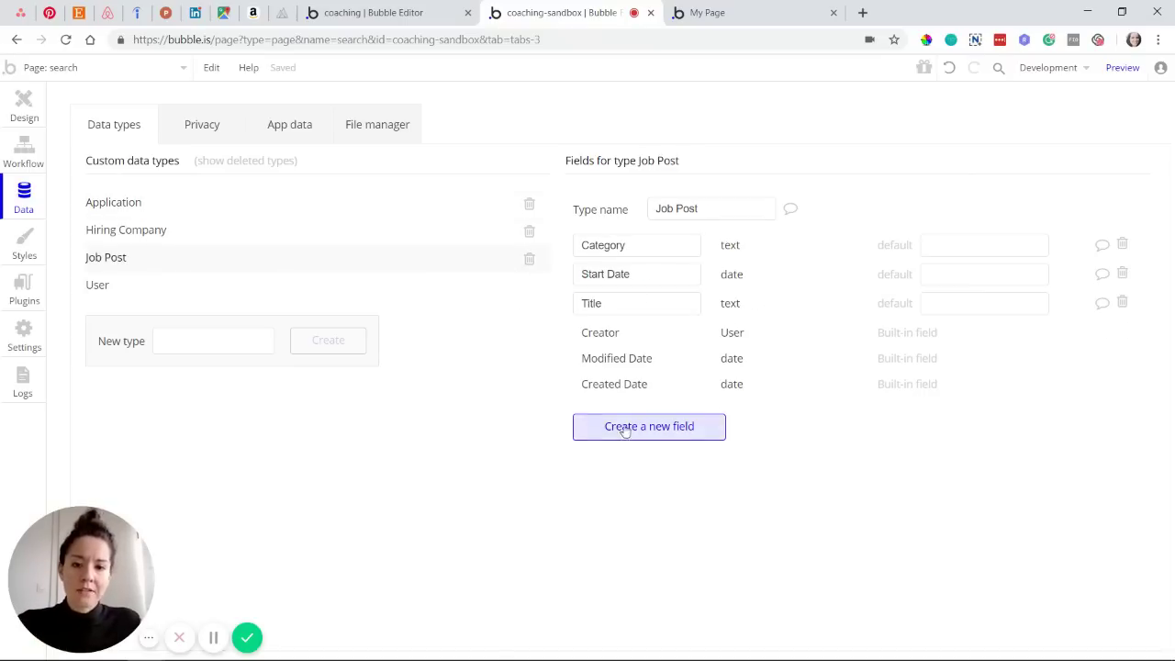
Step: Add a Company field on Job Post linked to Hiring Company, then view Application's fields
left_click(625, 430)
type("Company")
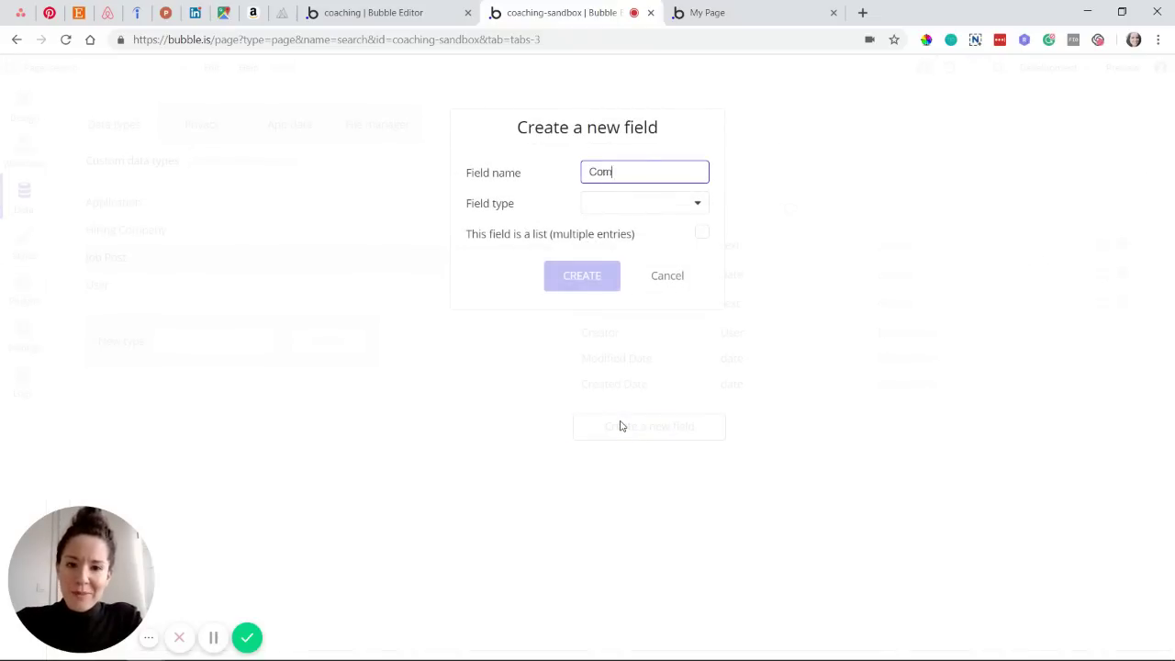
left_click(621, 207)
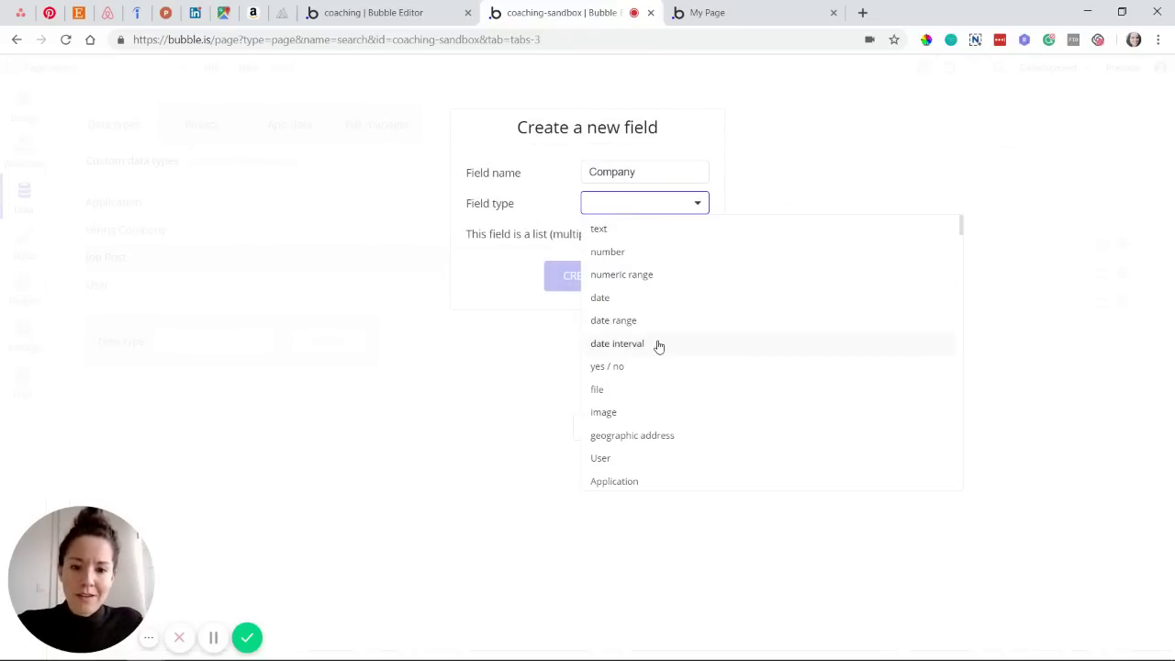
scroll(656, 343, "down", 3)
left_click(645, 351)
left_click(596, 286)
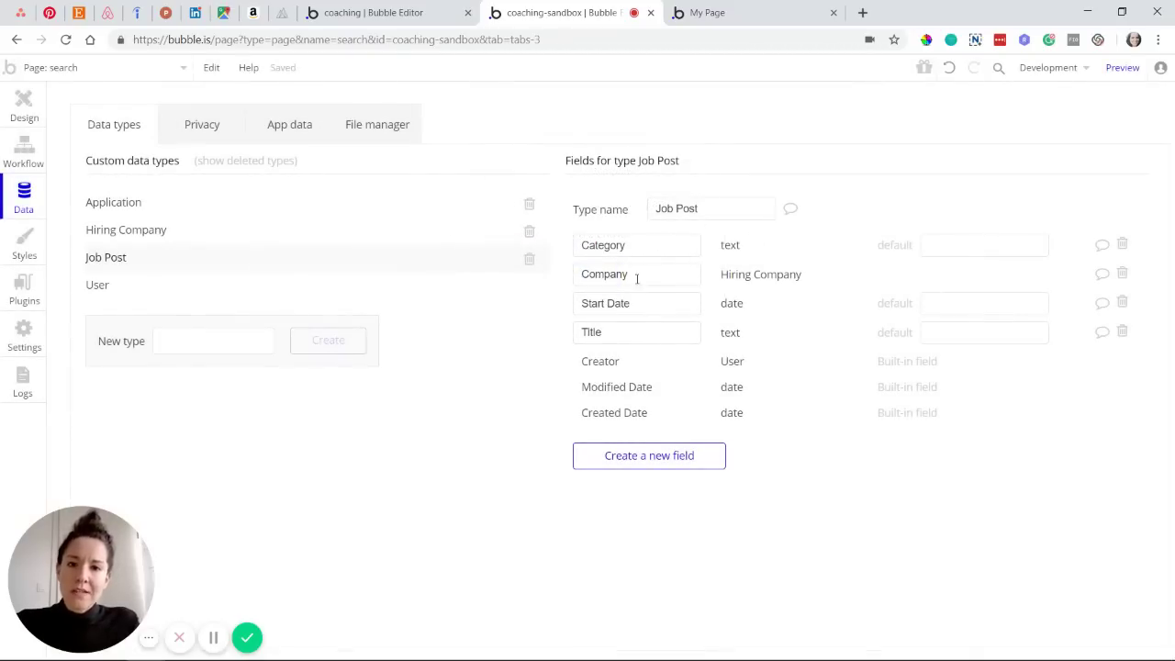
left_click(688, 210)
left_click(658, 280)
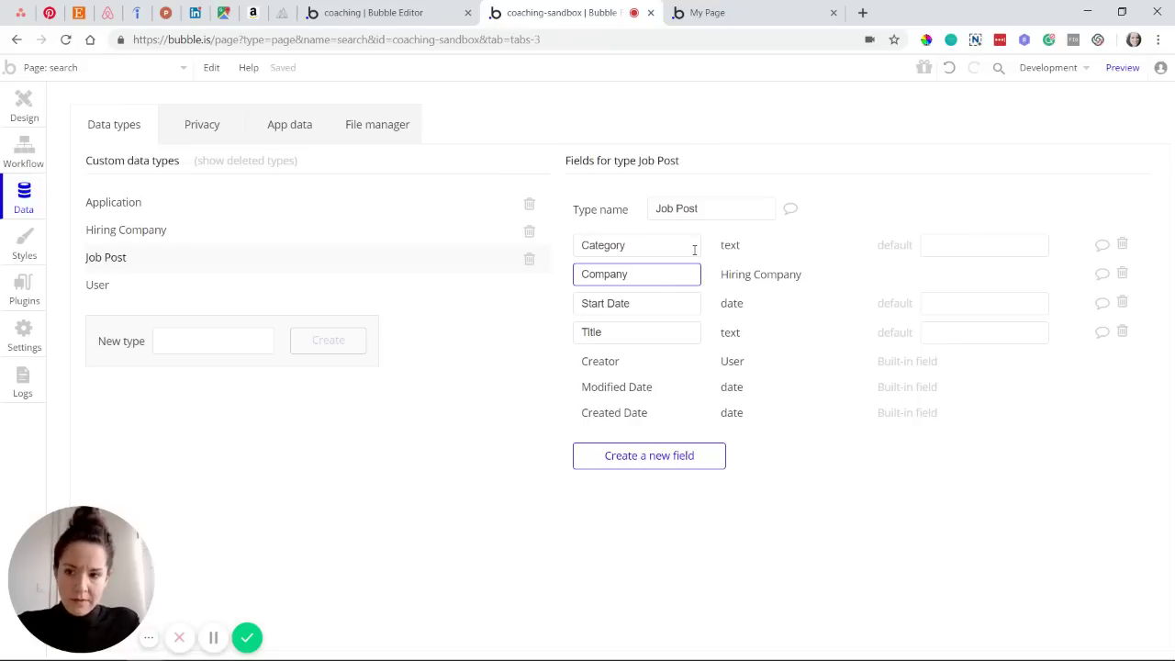
left_click(386, 211)
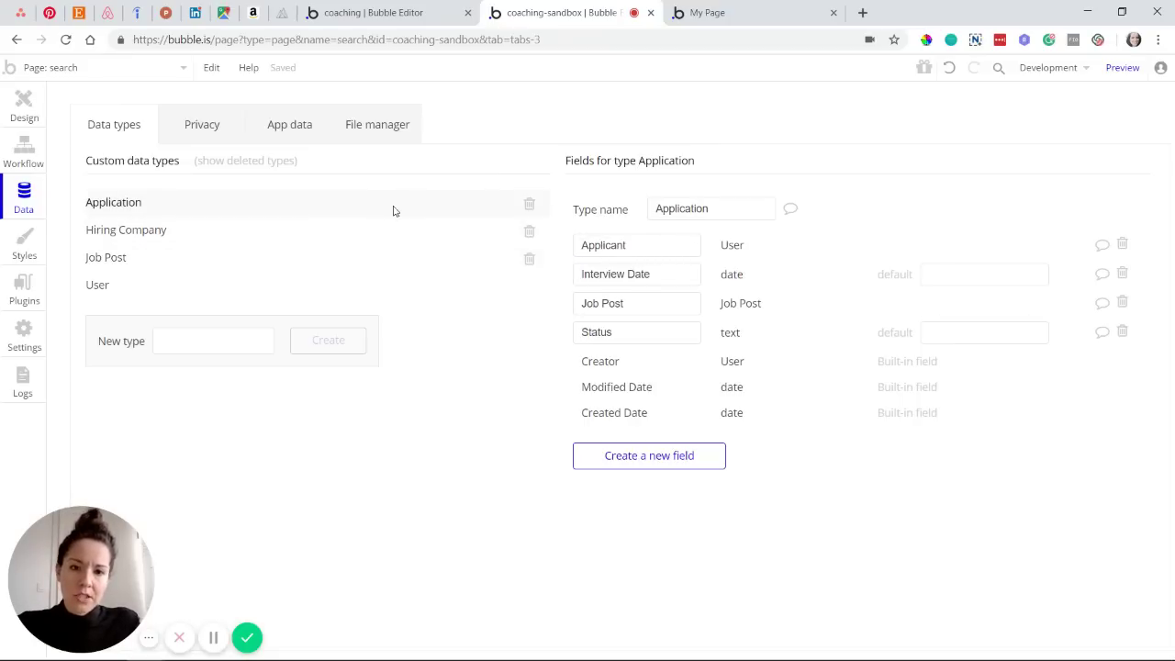
left_click(628, 303)
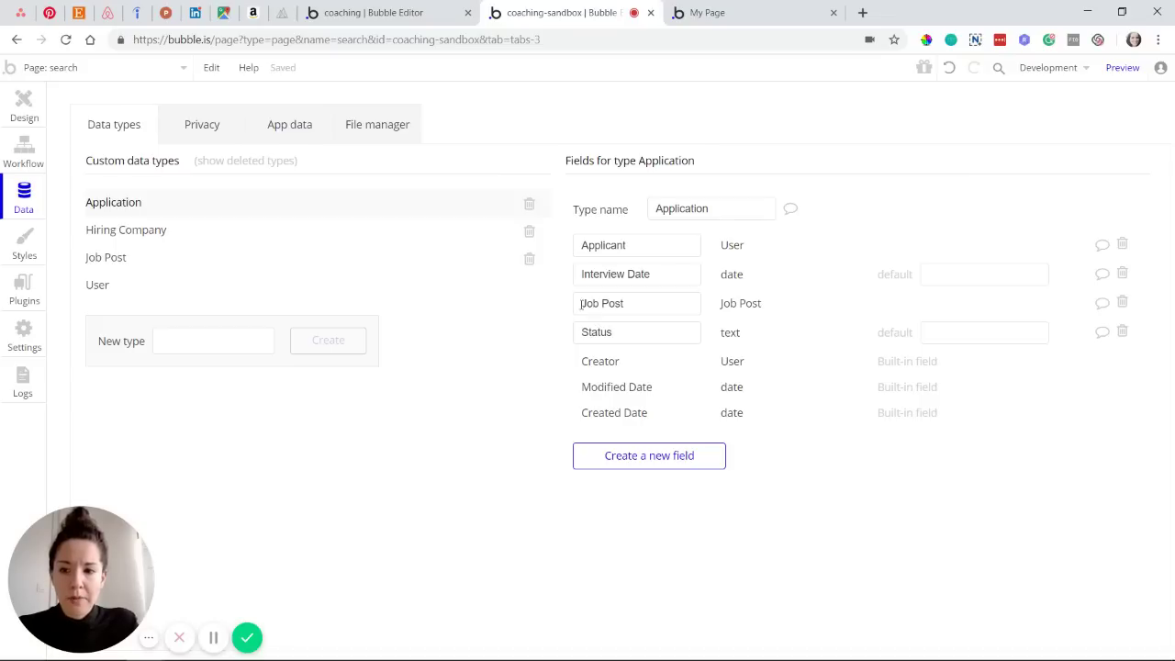
left_click(469, 266)
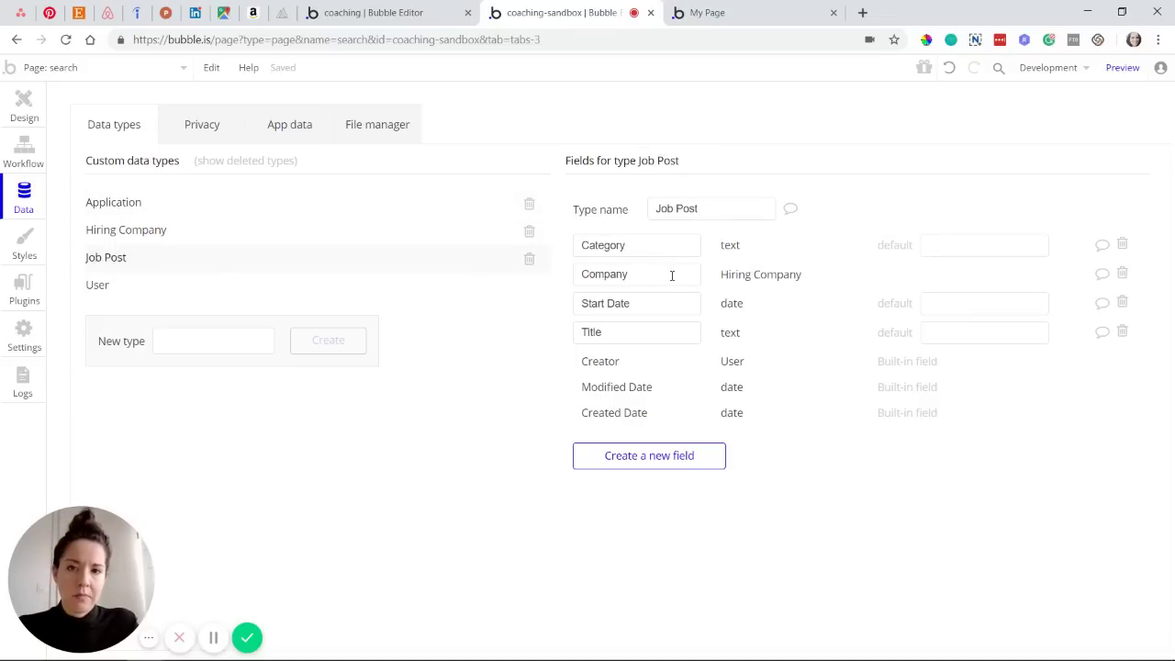
left_click(447, 207)
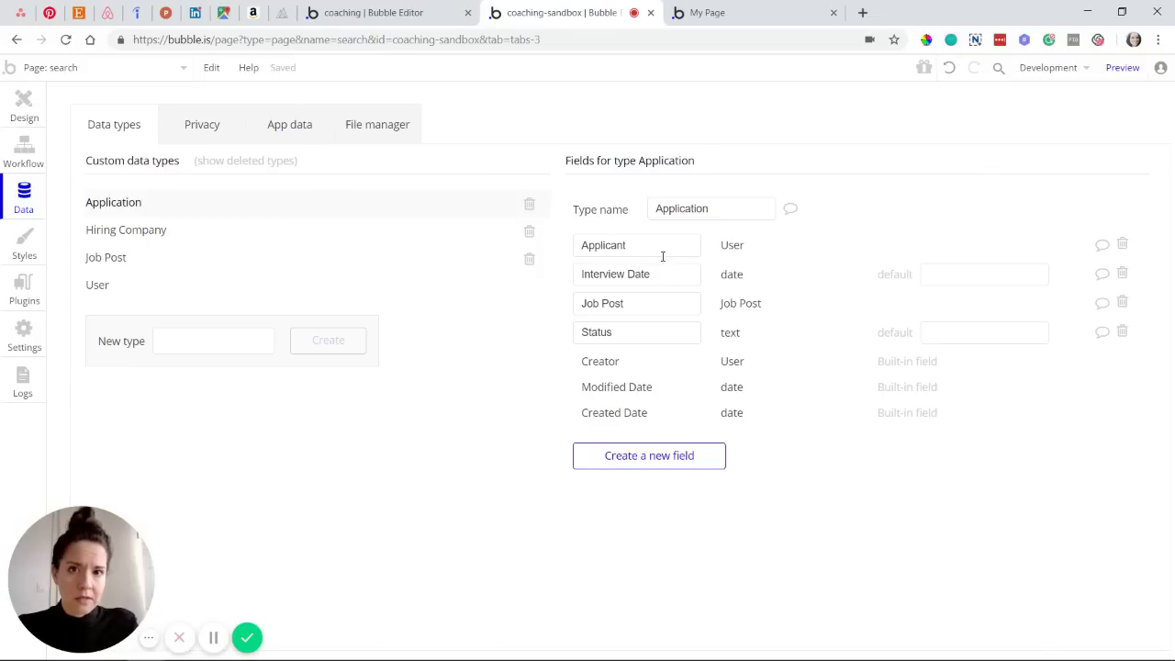
left_click_drag(585, 304, 656, 304)
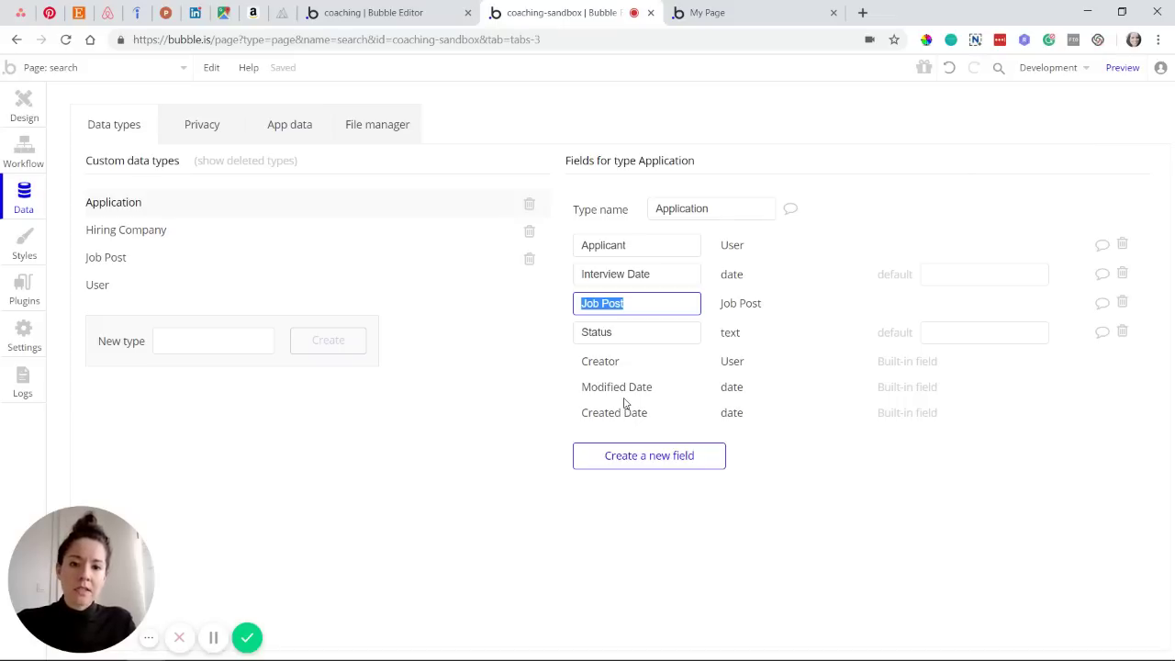
left_click(624, 404)
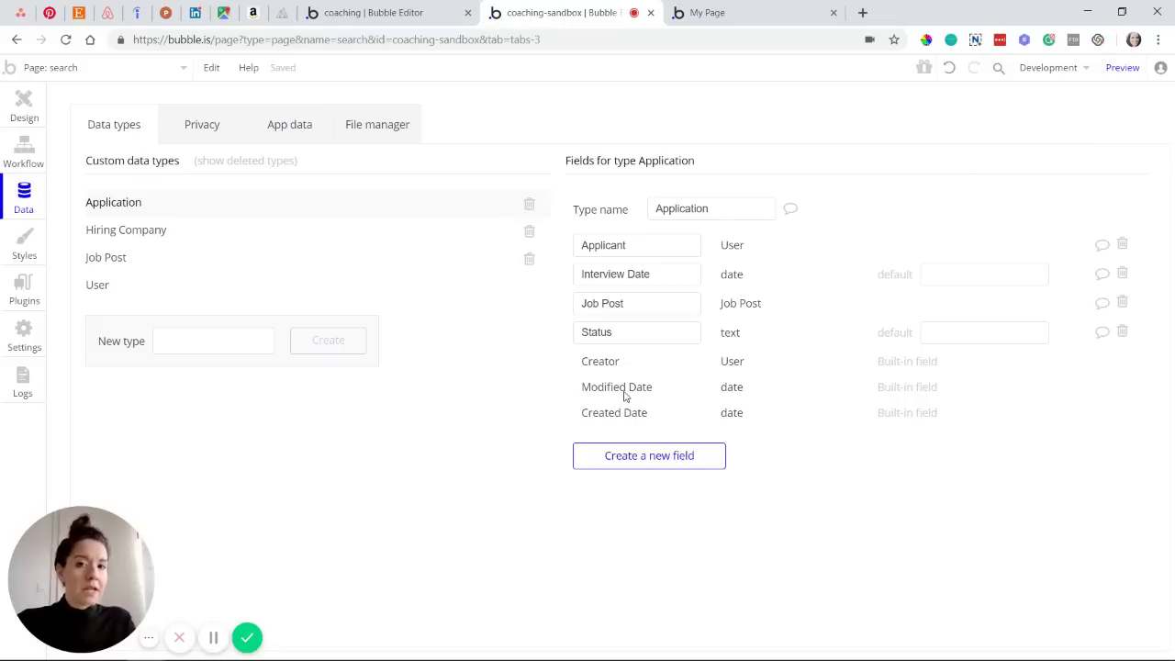
mouse_move(624, 395)
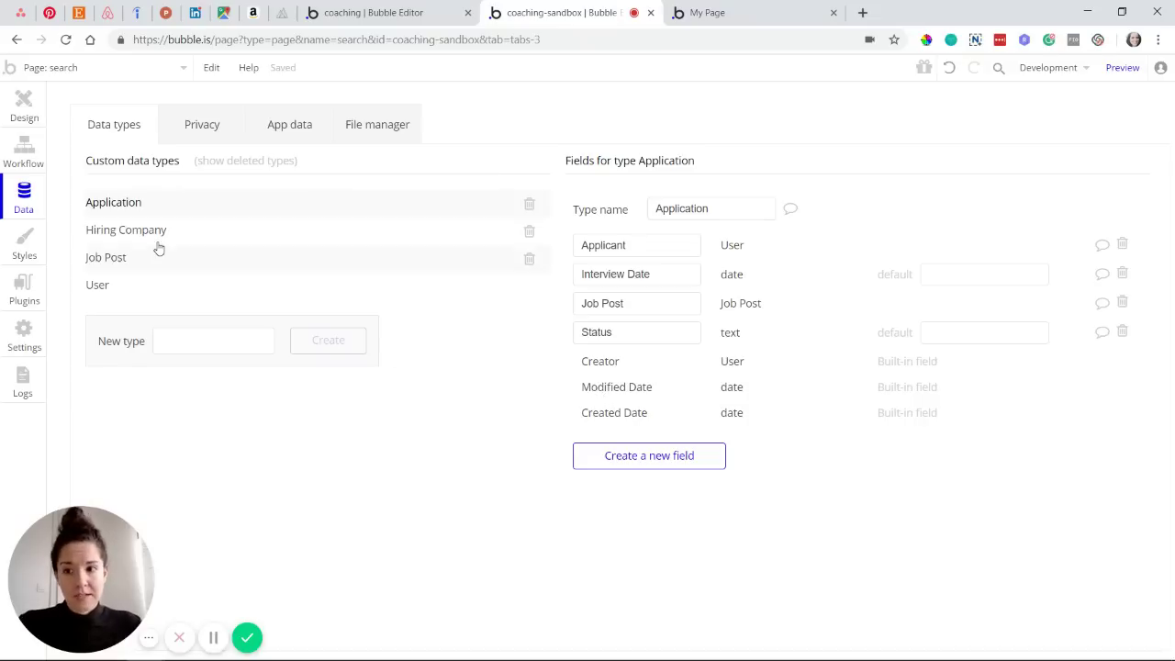
Step: Review Hiring Company, Job Post and Application fields, then open the All Users app data
left_click(188, 231)
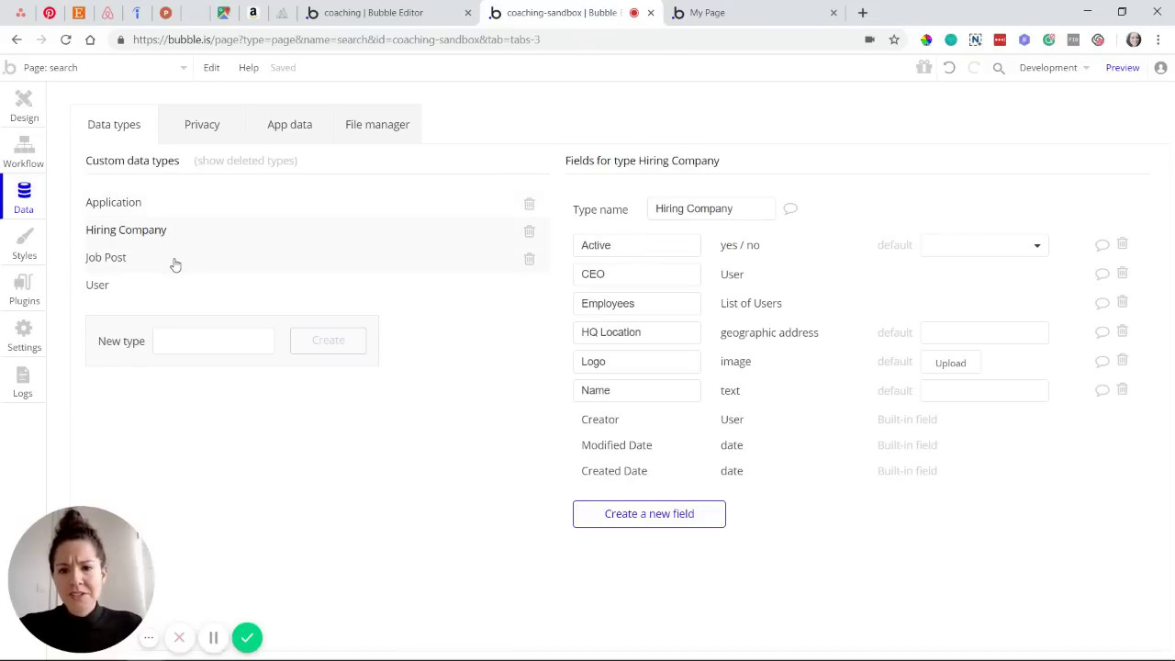
left_click(175, 261)
left_click(190, 237)
left_click(195, 214)
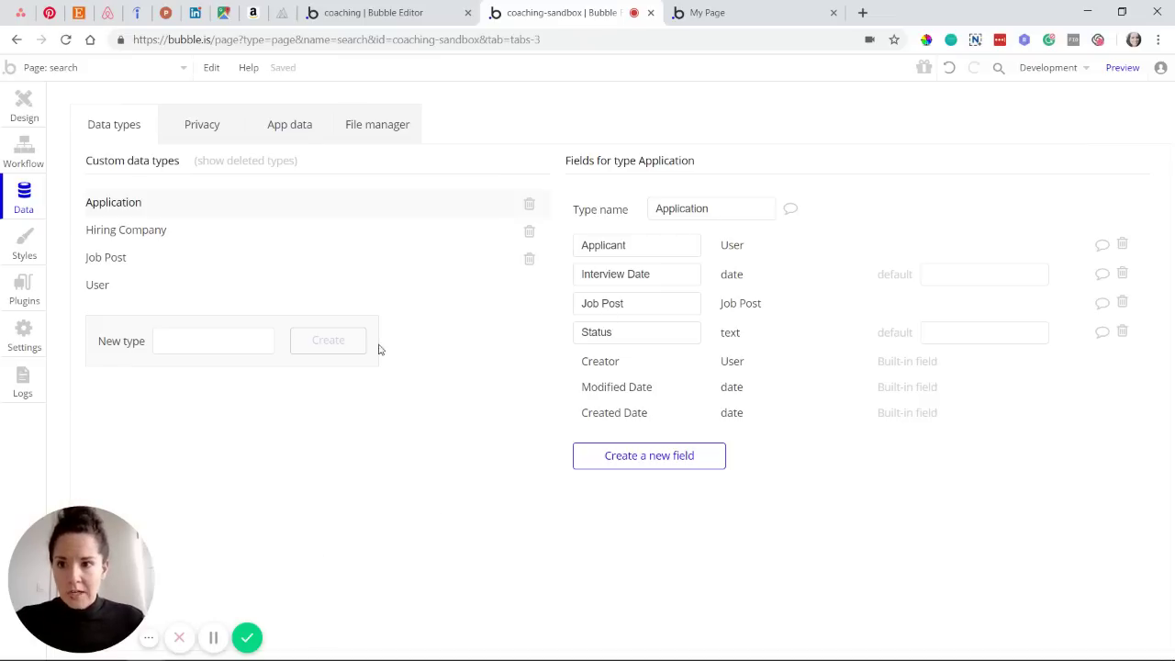
left_click(276, 125)
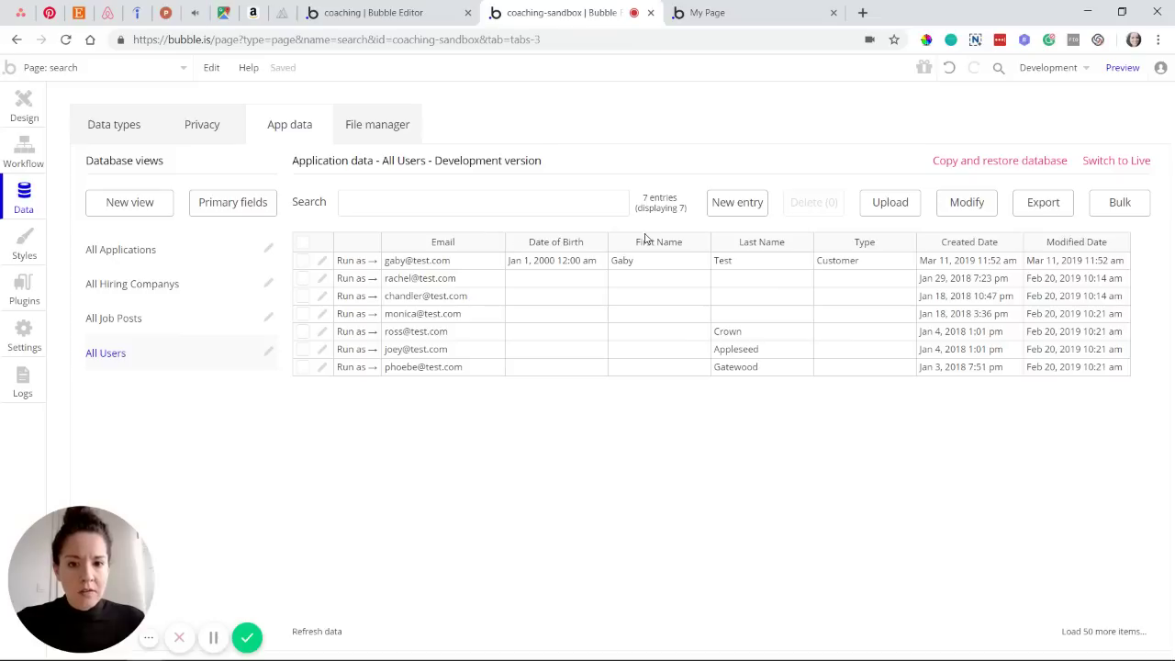
Step: Sort the All Users table ascending by the Last Name column
left_click(745, 242)
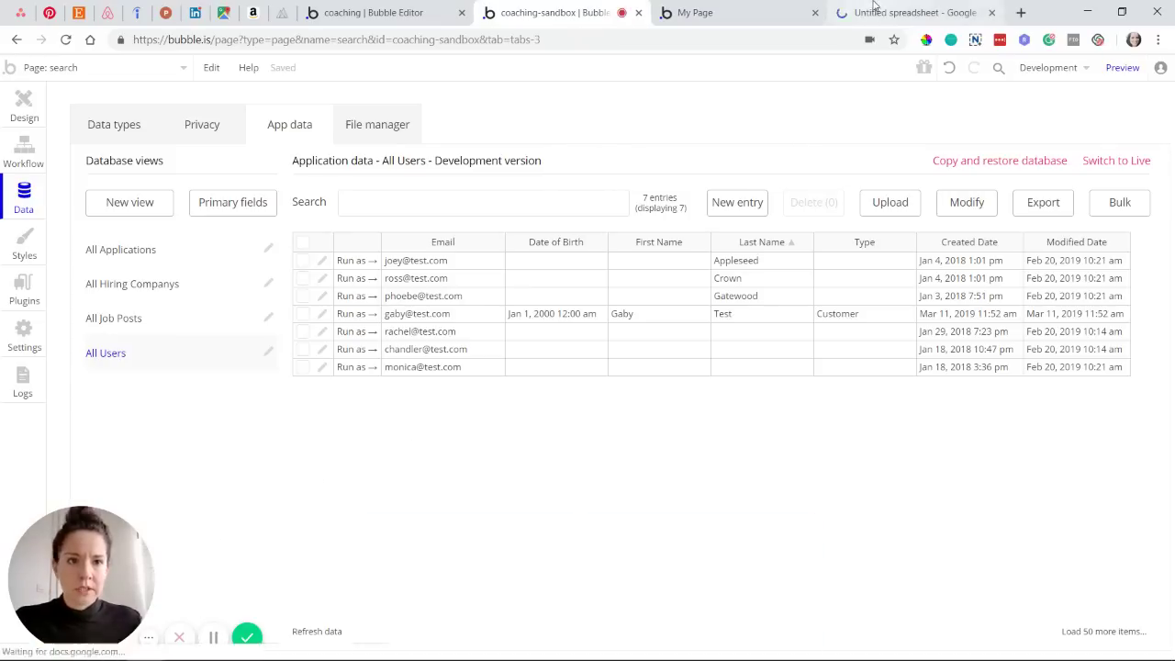
Step: Switch to the blank spreadsheet and restore the browser window to full screen
left_click(872, 12)
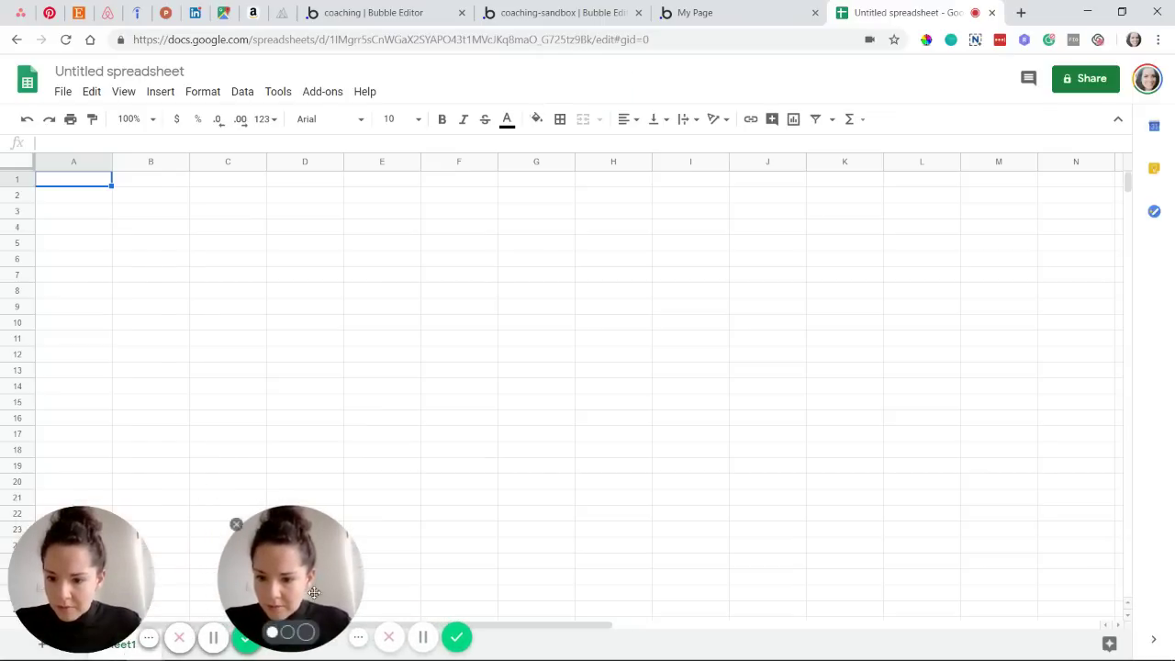
left_click_drag(126, 557, 99, 578)
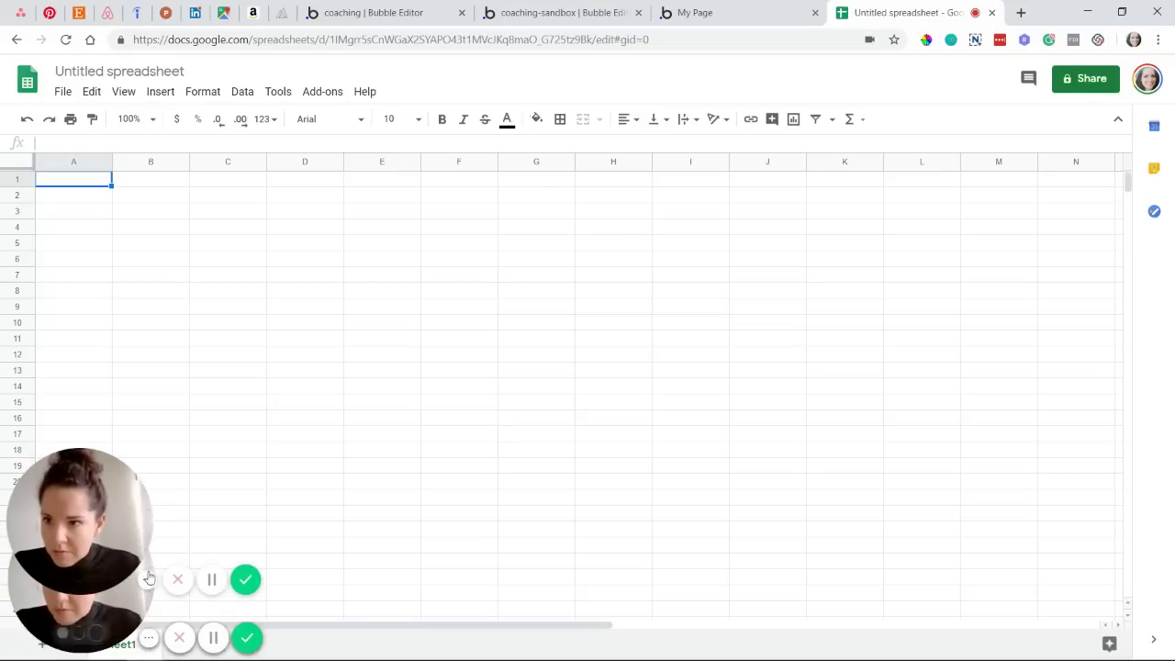
left_click(1121, 12)
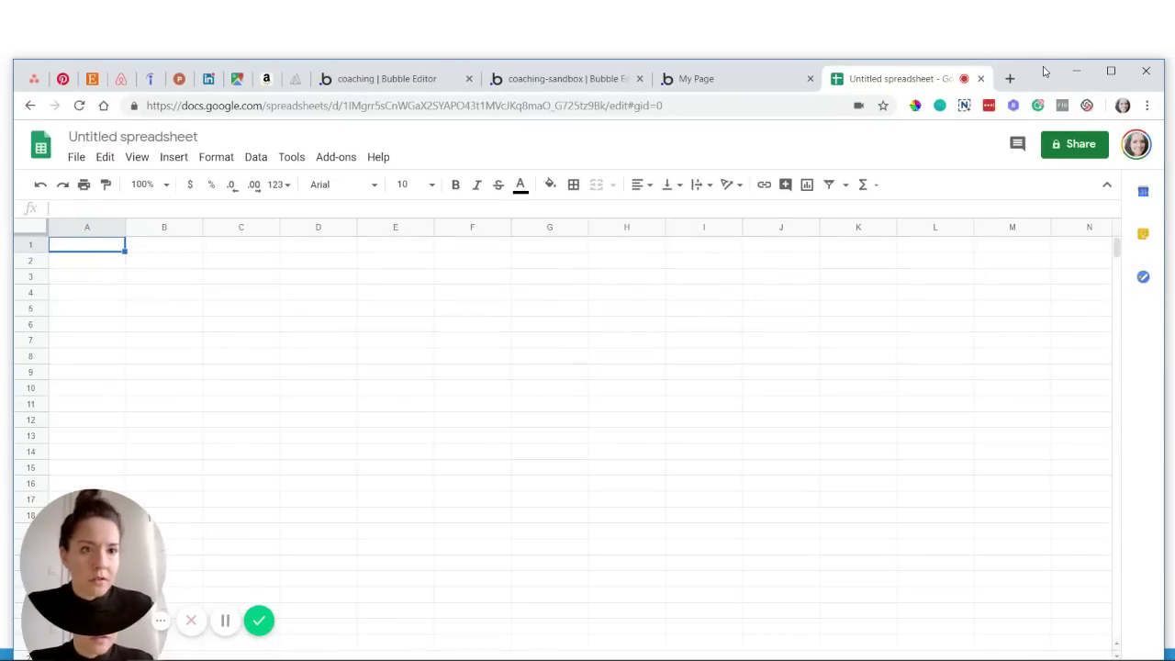
left_click_drag(1046, 72, 1049, 24)
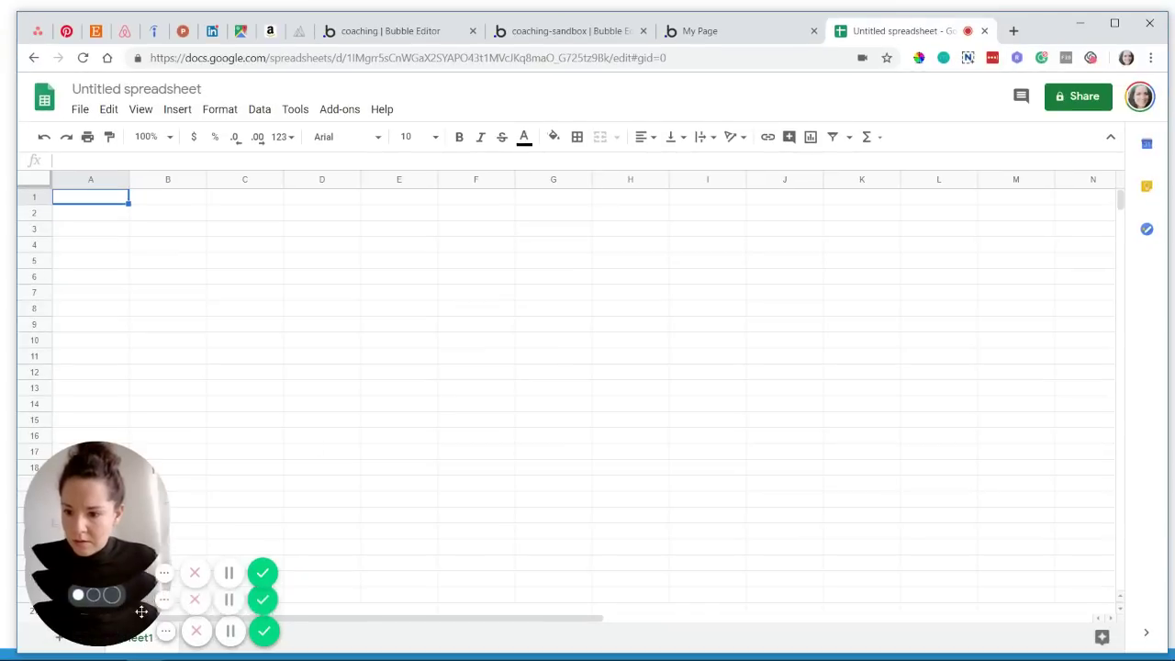
left_click(1114, 23)
left_click_drag(111, 506, 111, 561)
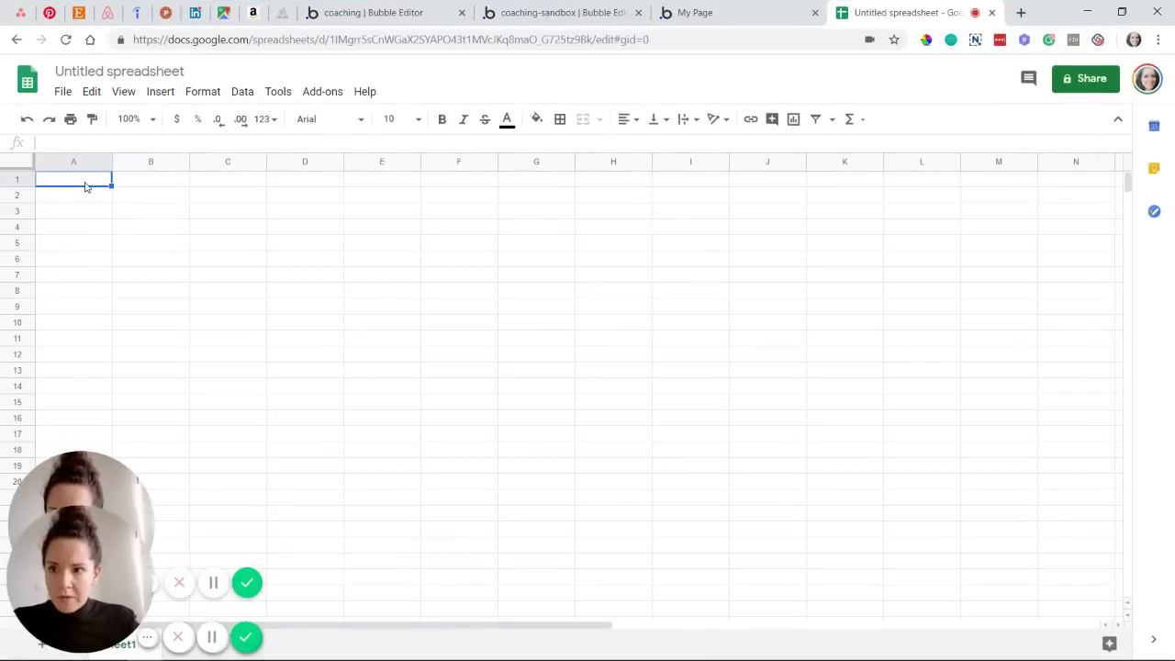
Step: Enter the headers First Name, Last Name and Email across A1, B1 and C1
type("First Name")
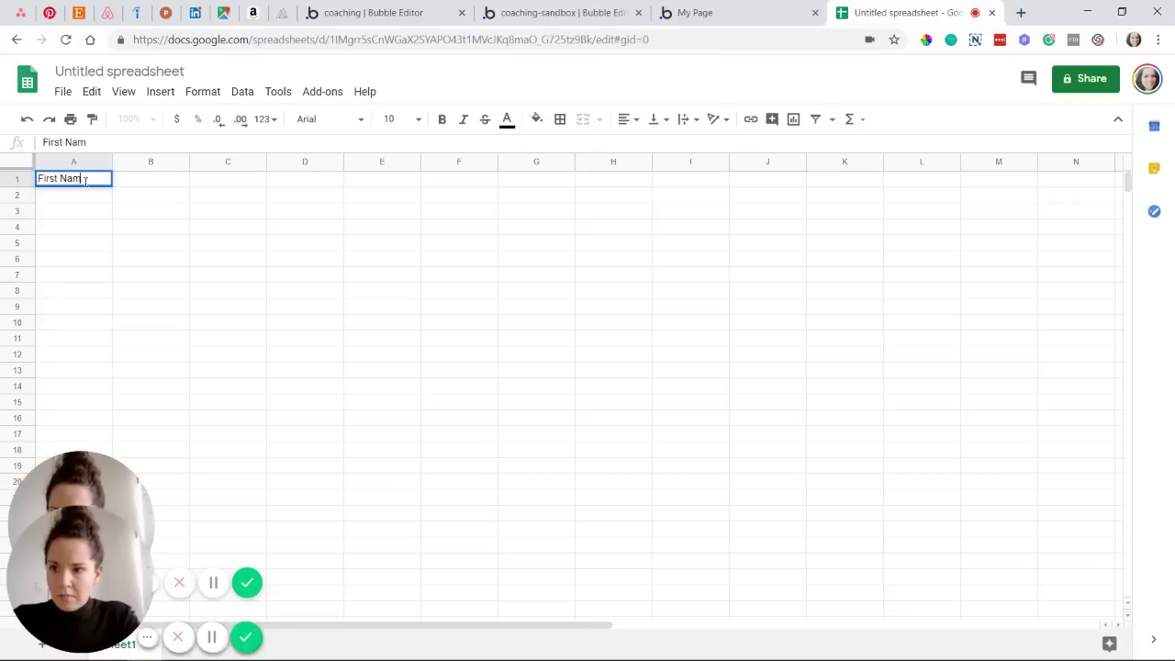
key("Tab")
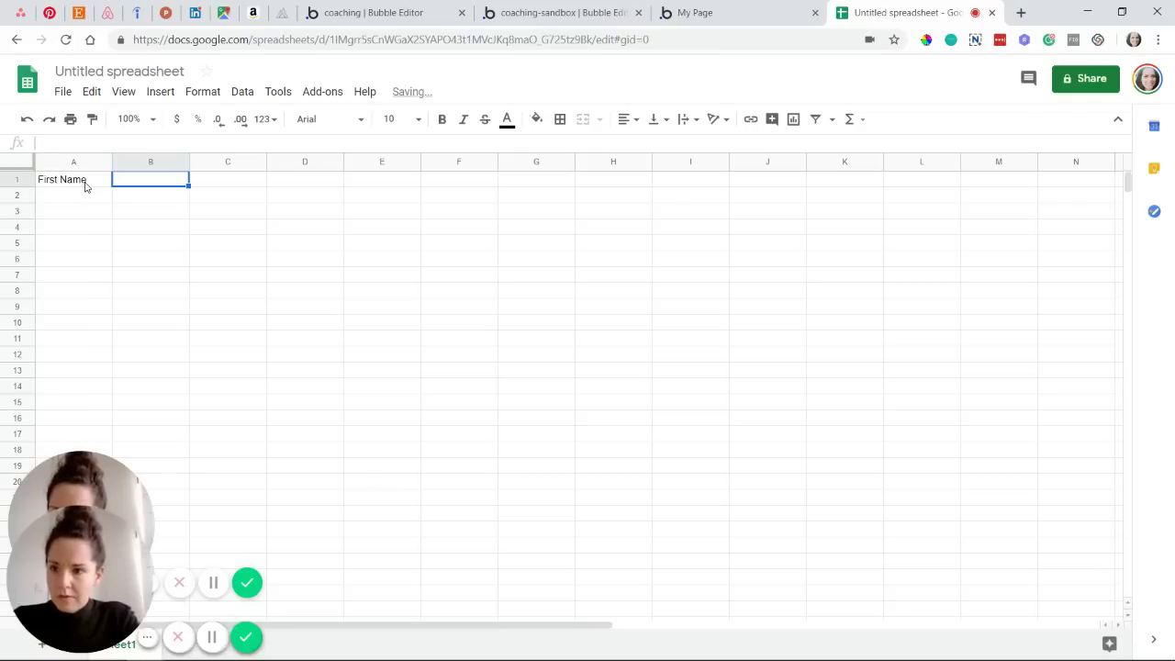
type("Last Name")
key("Tab")
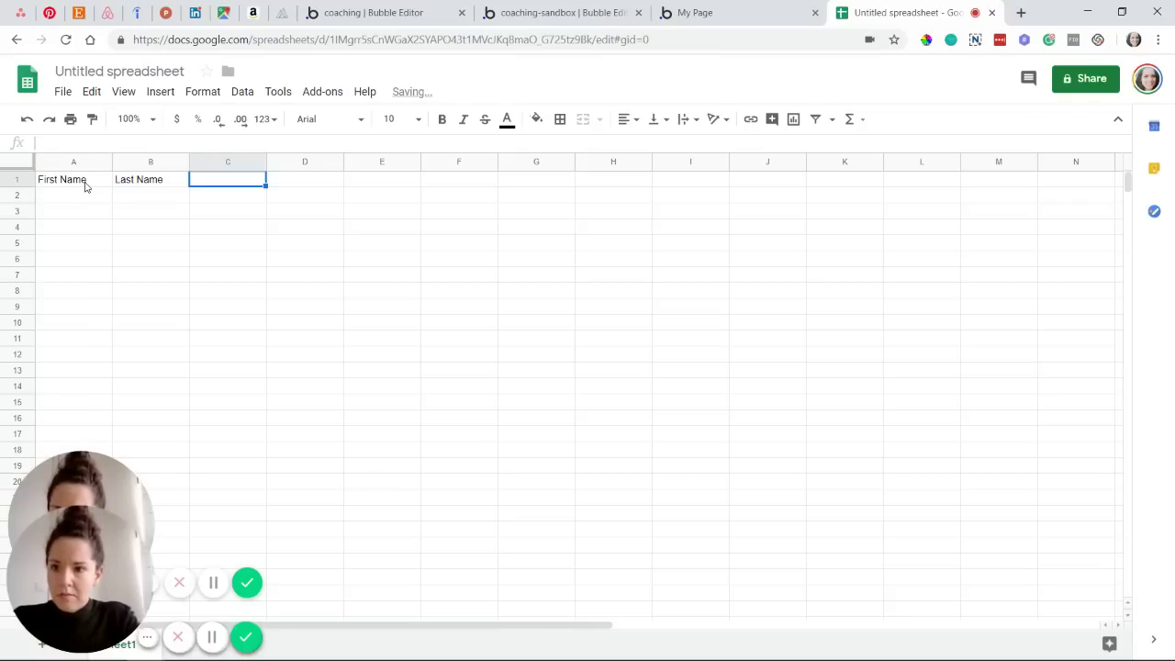
type("Email")
key("Return")
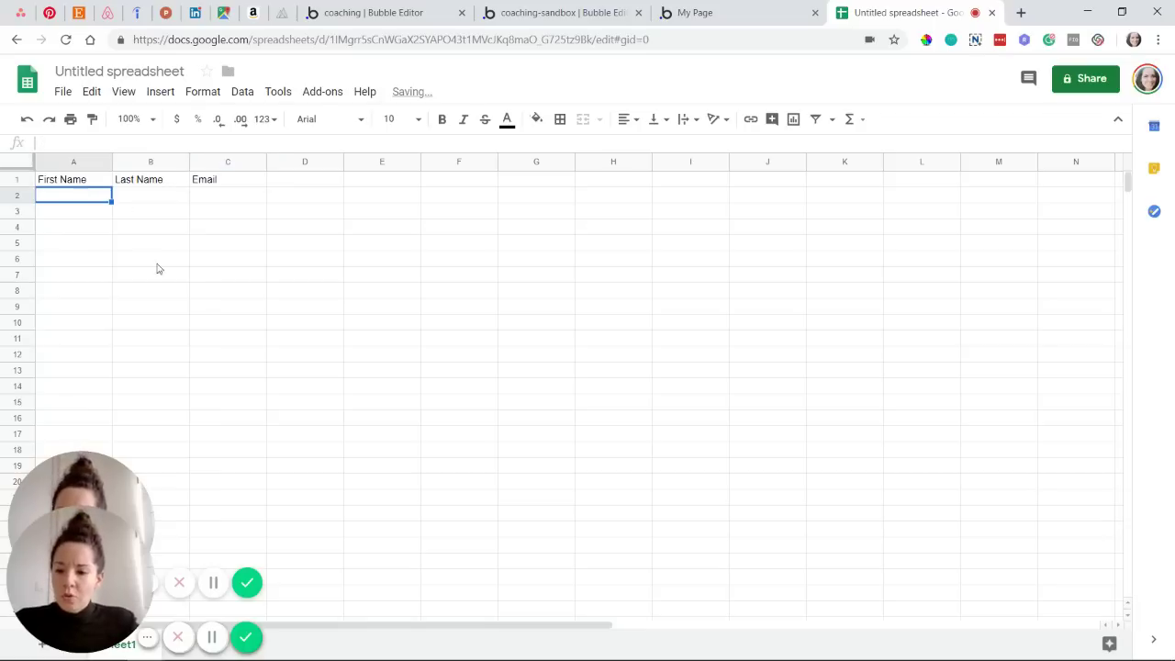
left_click_drag(89, 465, 87, 519)
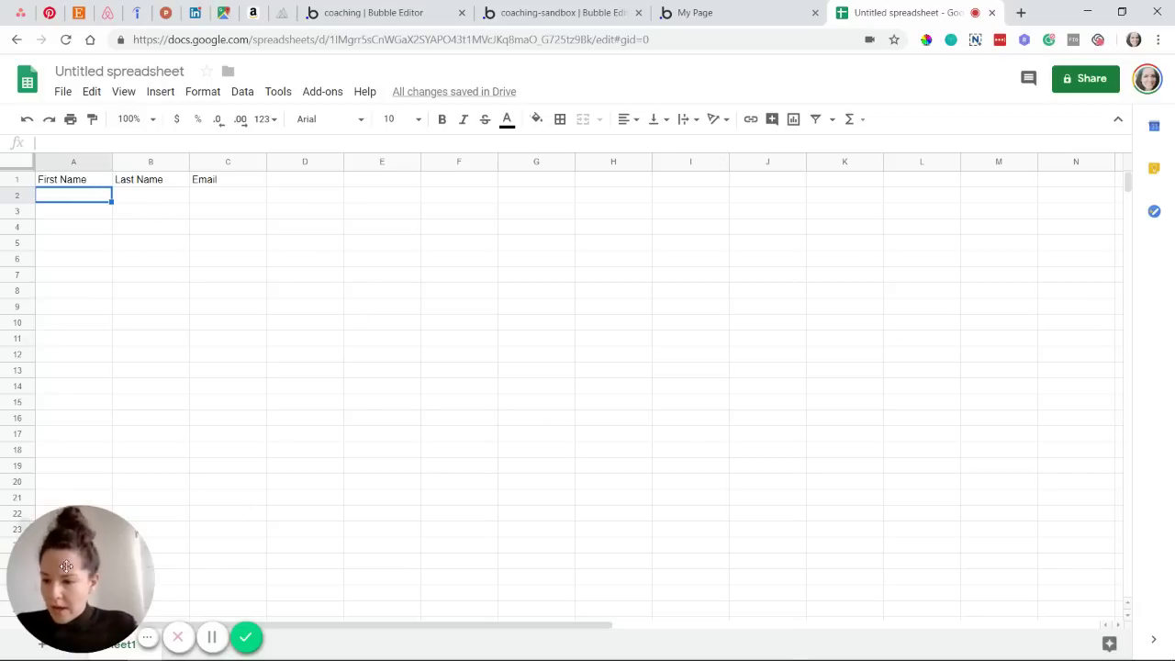
Step: Glance at the File menu without choosing anything, then select the three header cells A1–C1
mouse_move(40, 648)
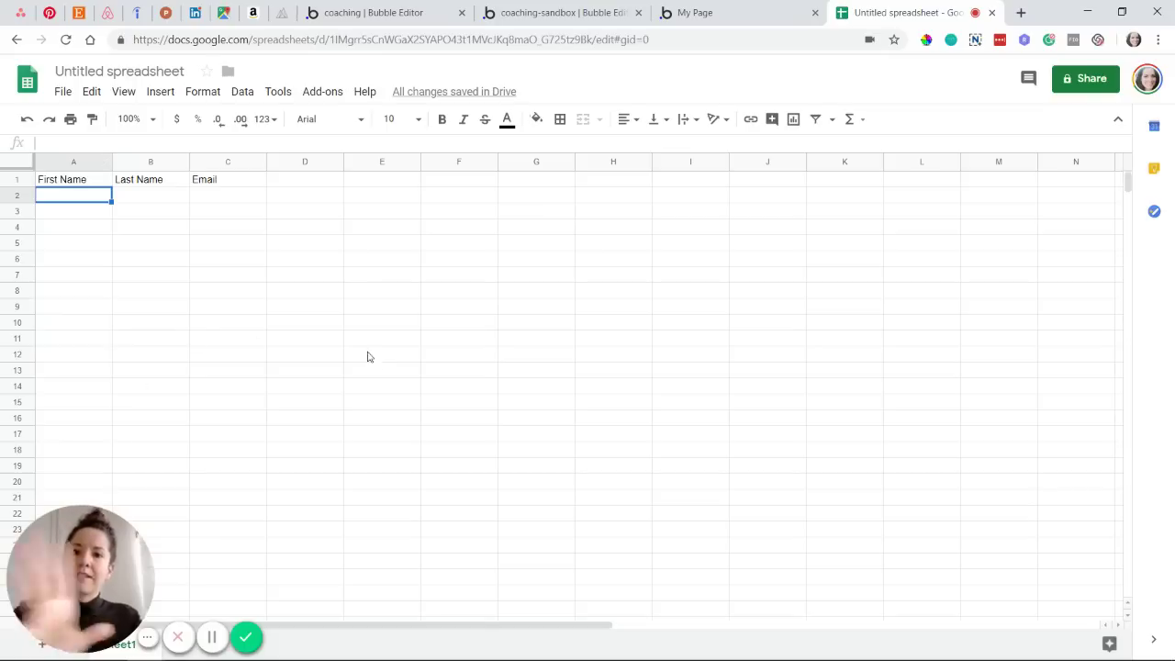
left_click(64, 92)
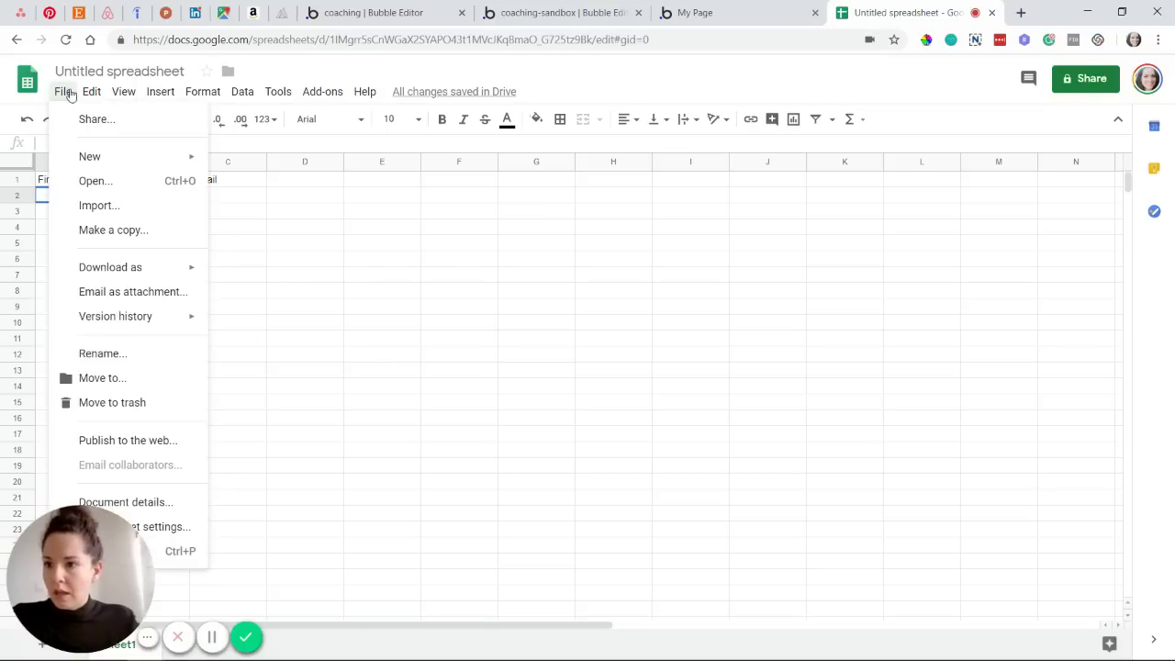
mouse_move(87, 156)
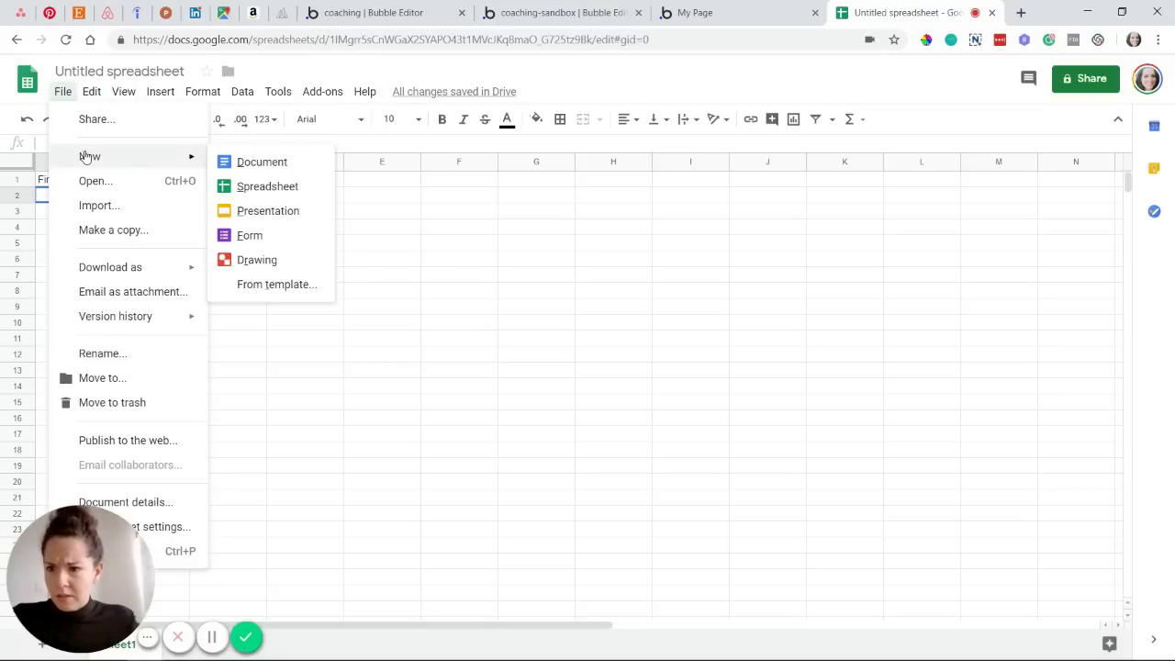
left_click(397, 420)
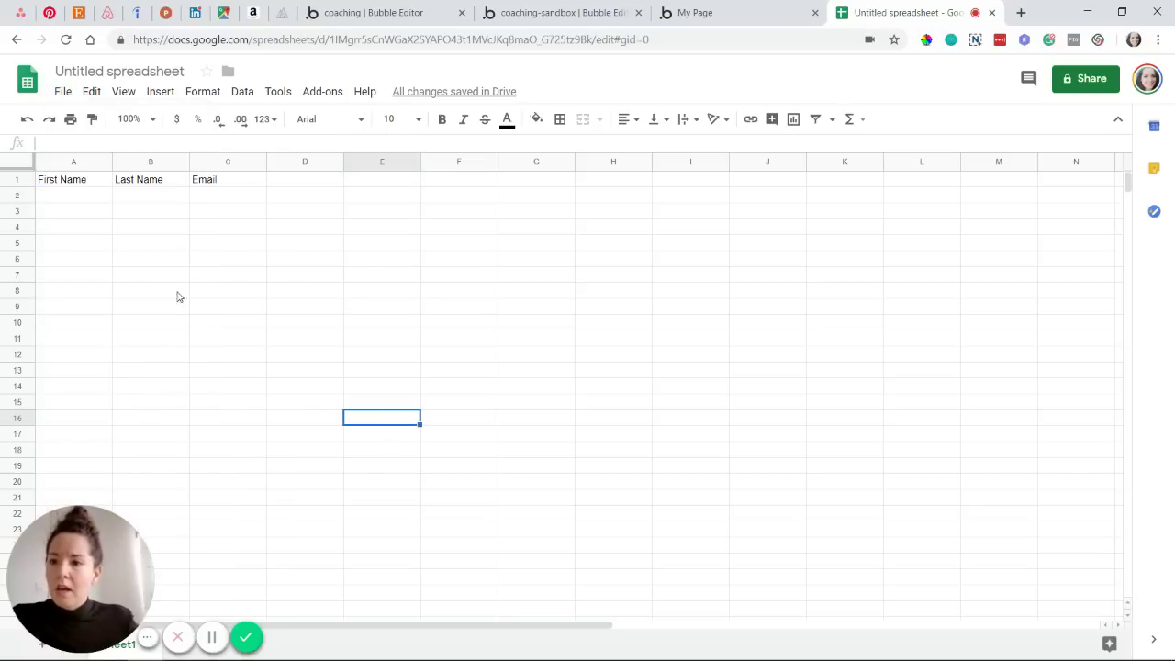
left_click(87, 184)
left_click(174, 183)
left_click(209, 184)
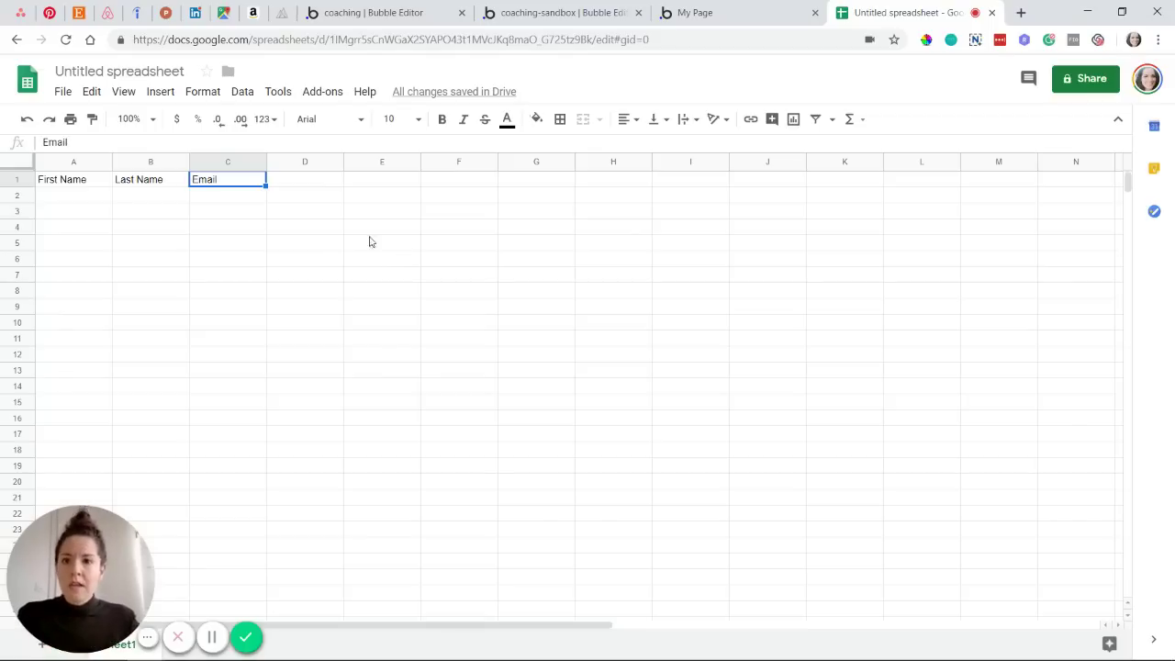
Step: In Bubble's App data, browse Job Posts and Users before settling on the empty All Hiring Companys table
left_click(608, 11)
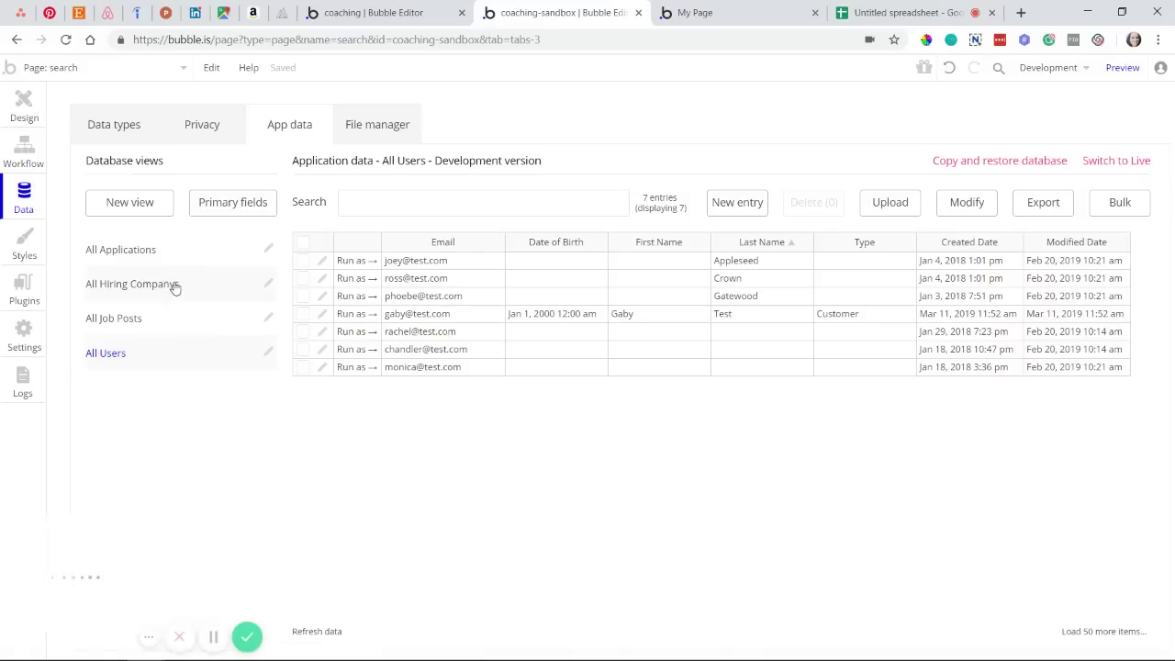
left_click(184, 328)
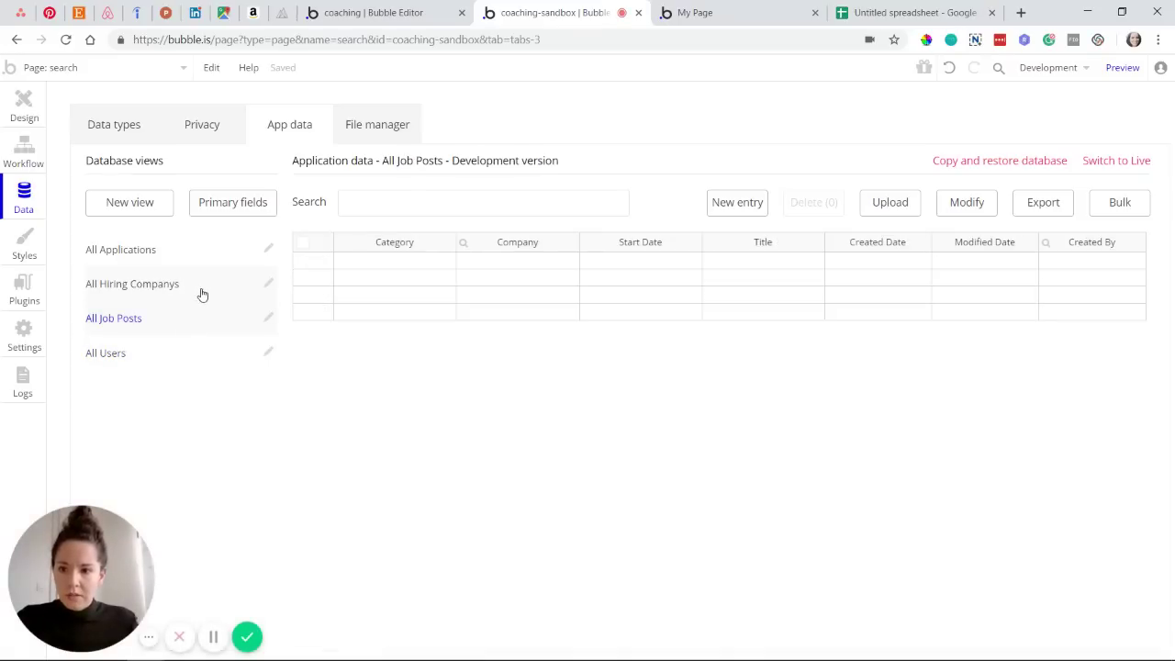
left_click(138, 284)
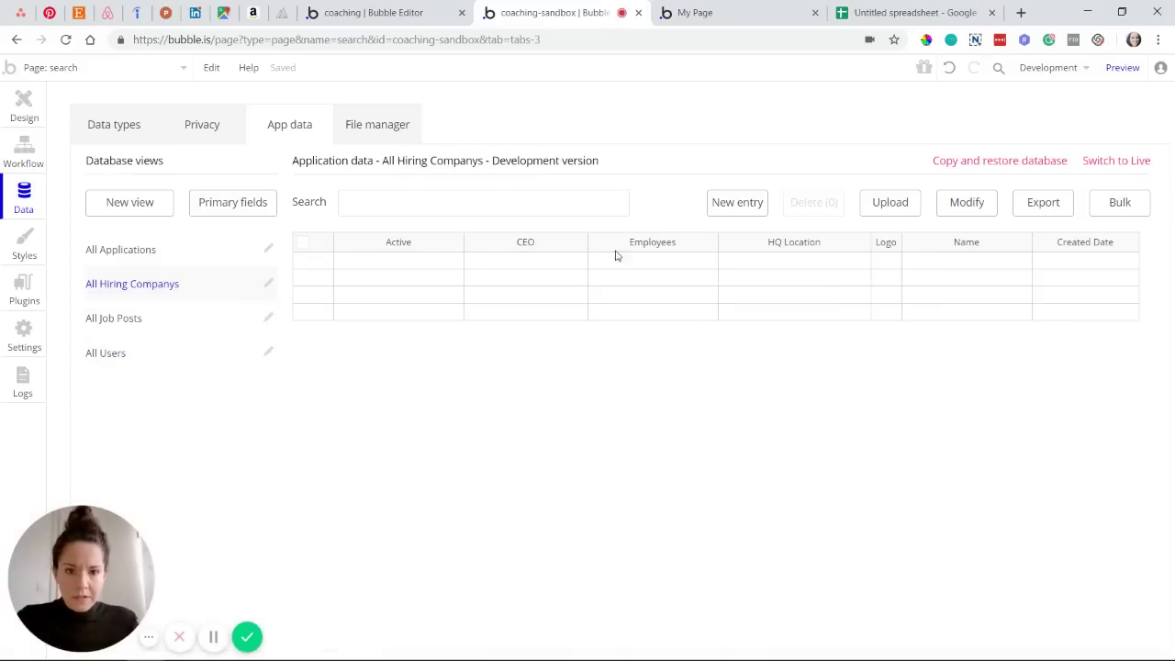
left_click(116, 317)
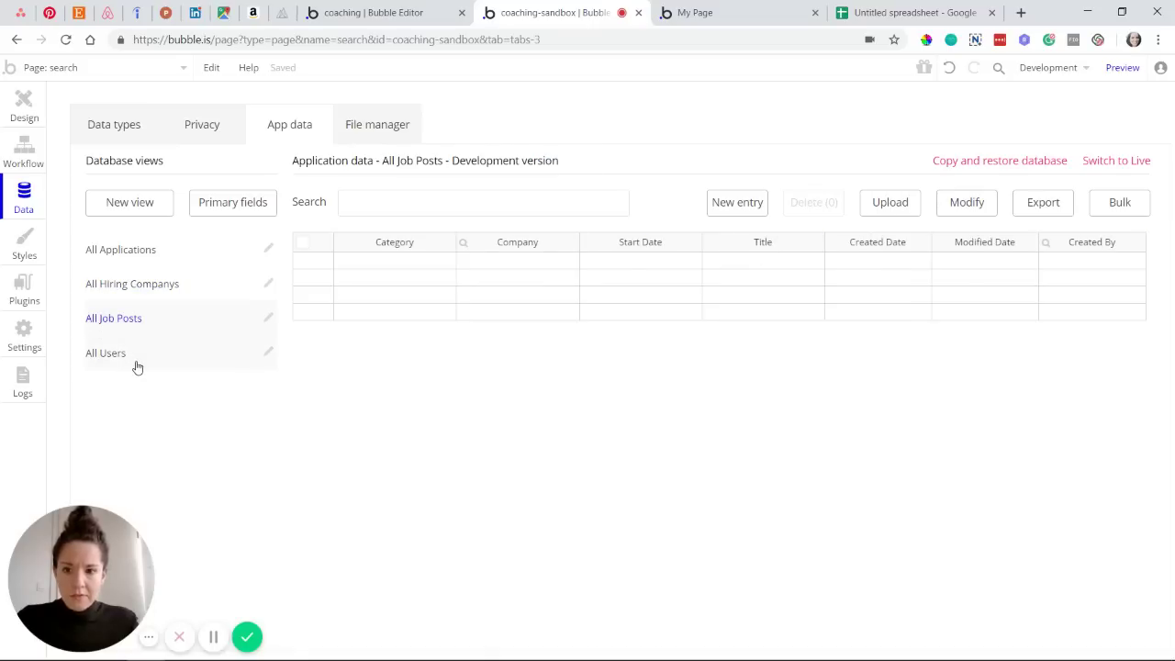
left_click(110, 353)
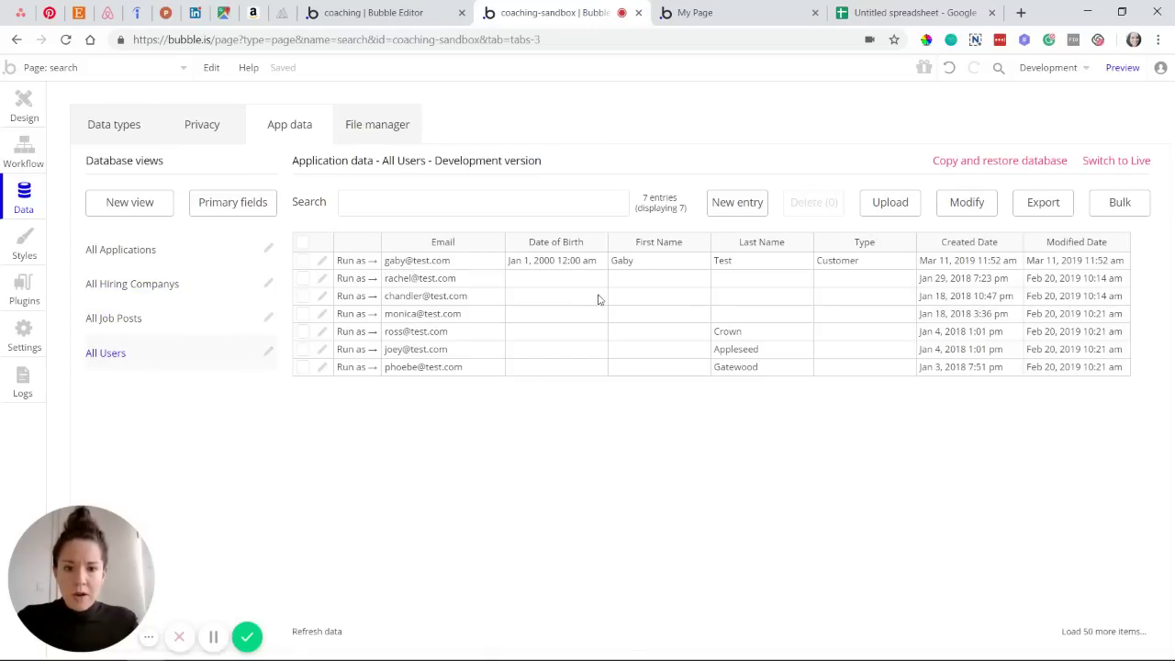
left_click(137, 318)
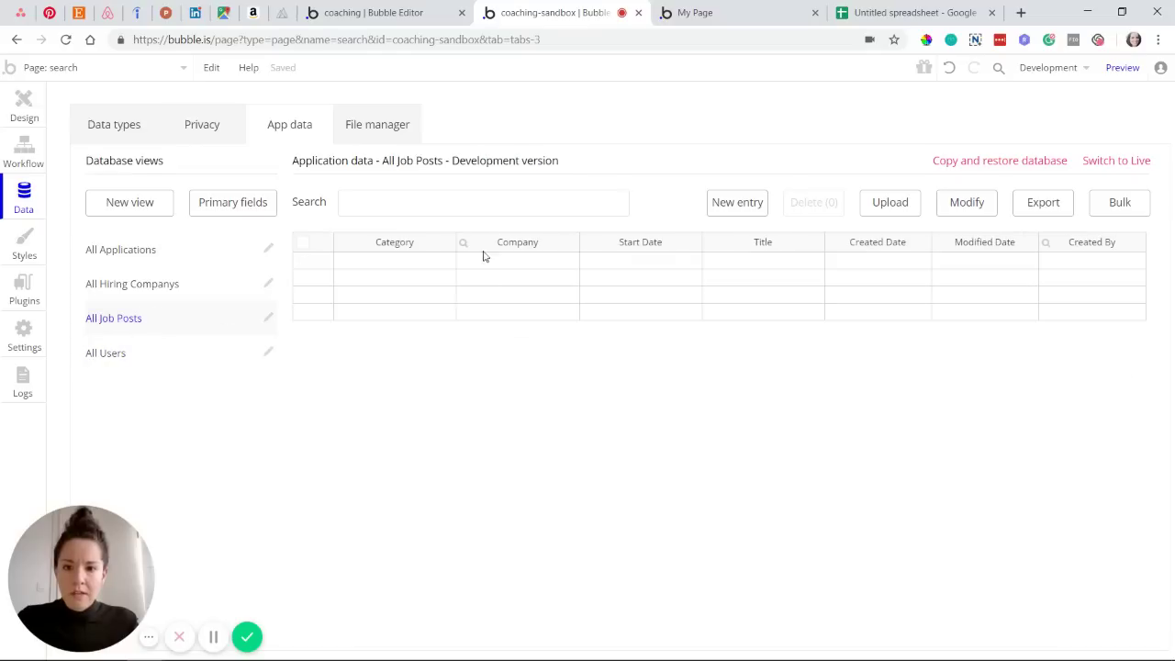
left_click(212, 298)
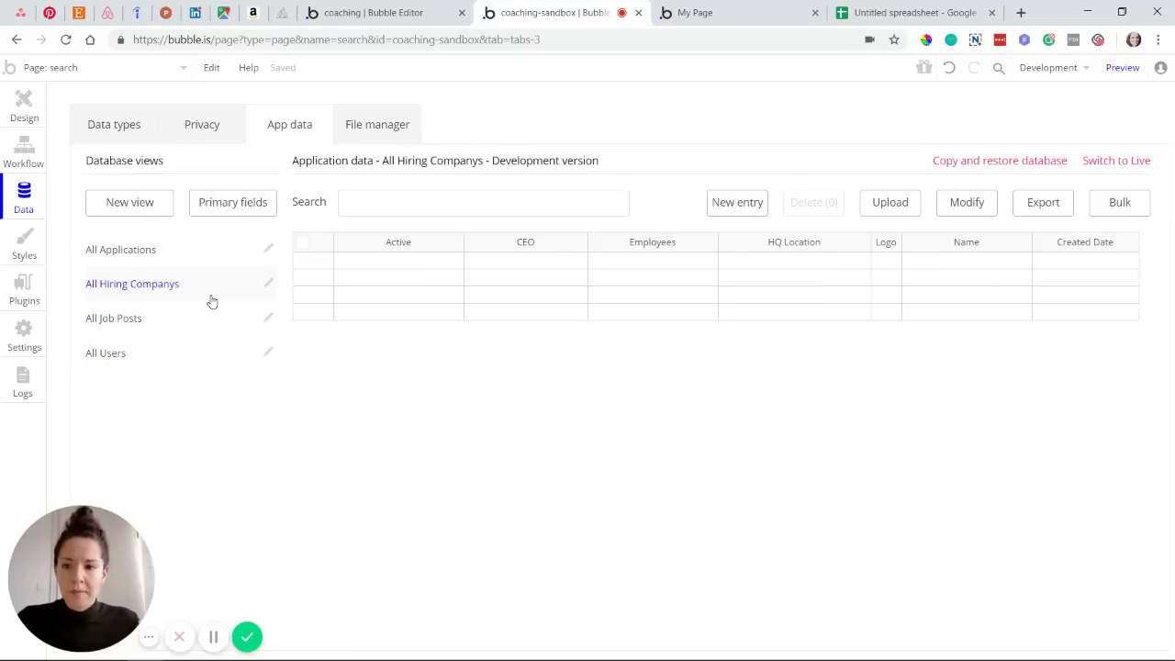
Step: Start a new Hiring Company entry: Active true, HQ Location New York, NY, USA, name Sample Company
left_click(750, 201)
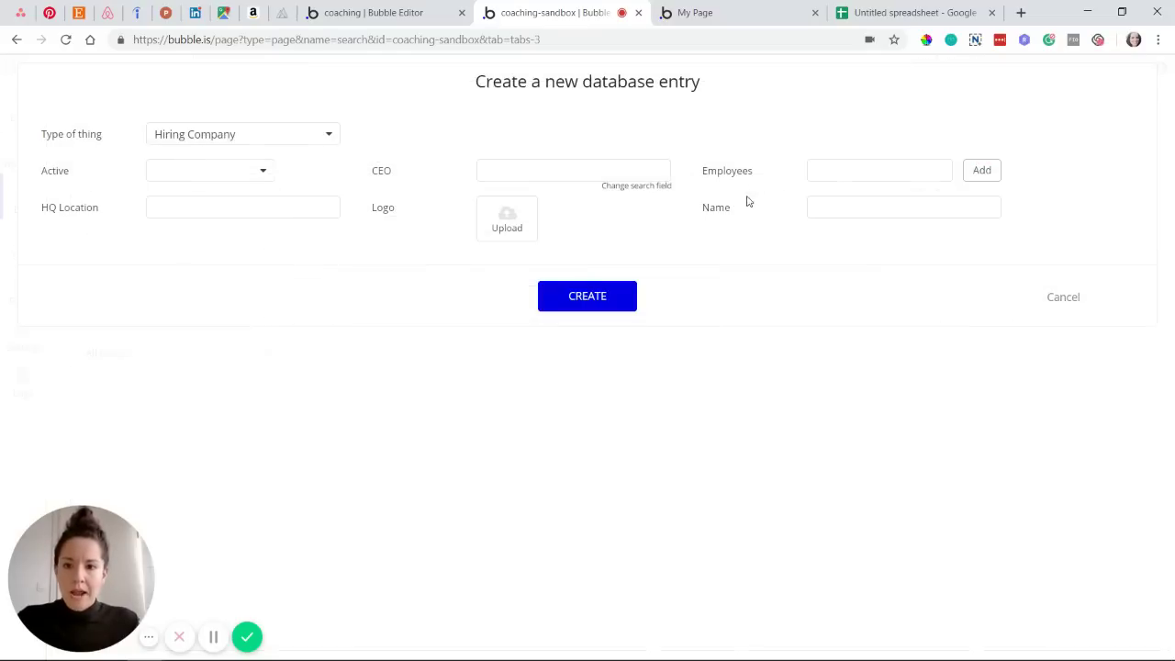
left_click(234, 176)
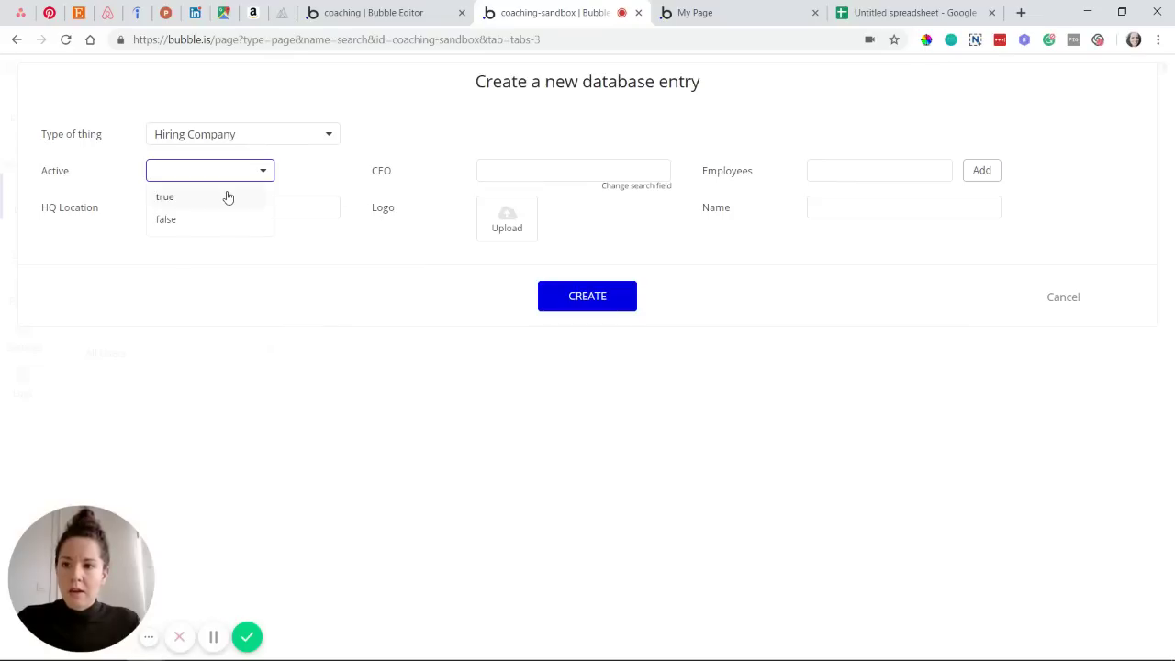
left_click(228, 197)
left_click(235, 211)
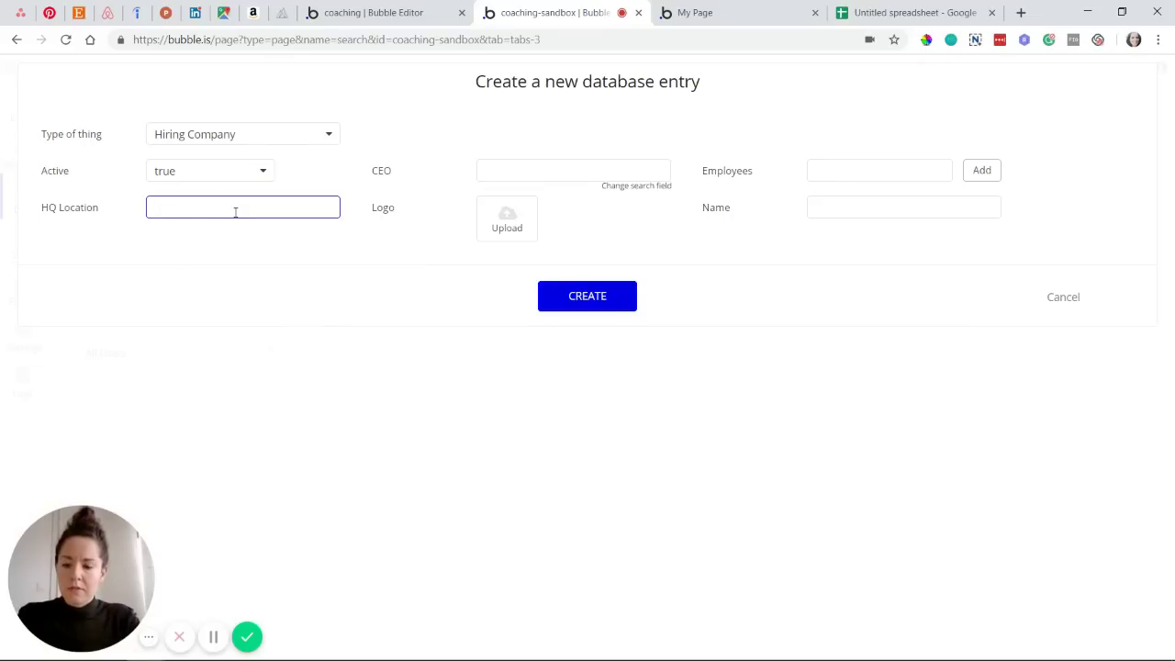
type("New York, NY")
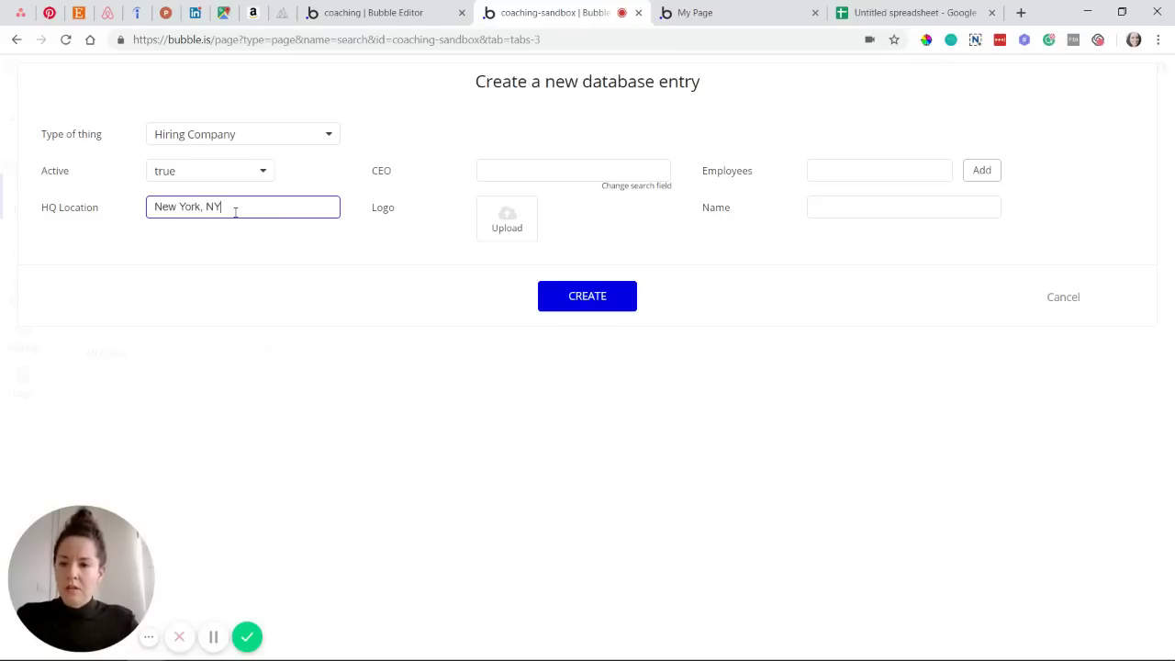
left_click(382, 228)
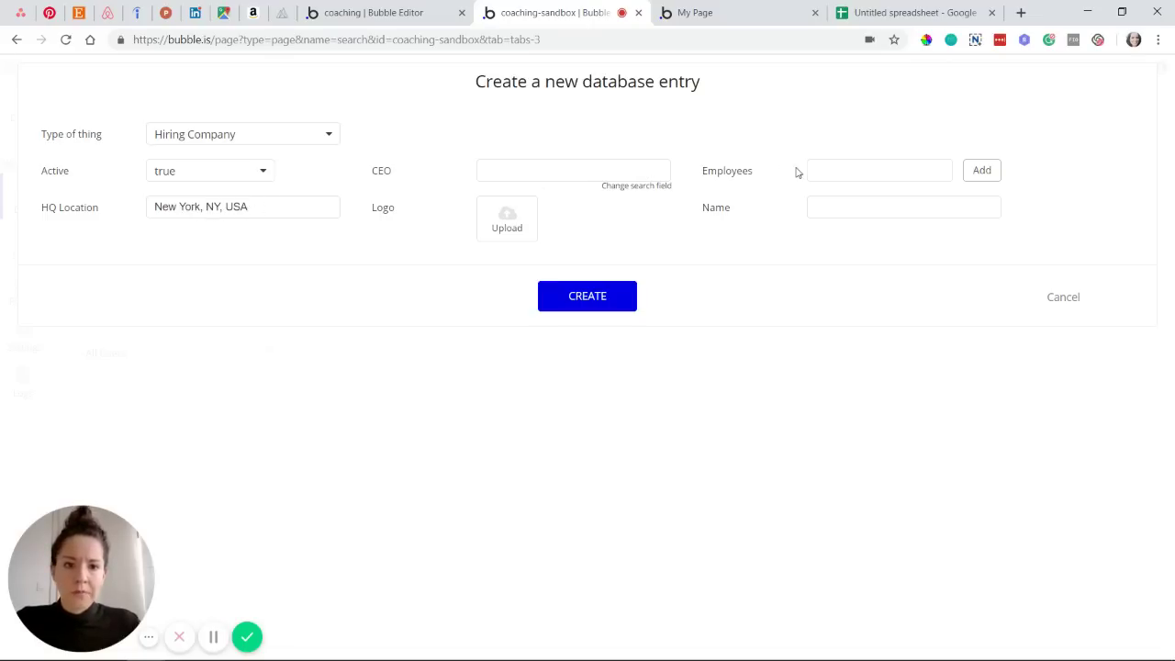
left_click(842, 205)
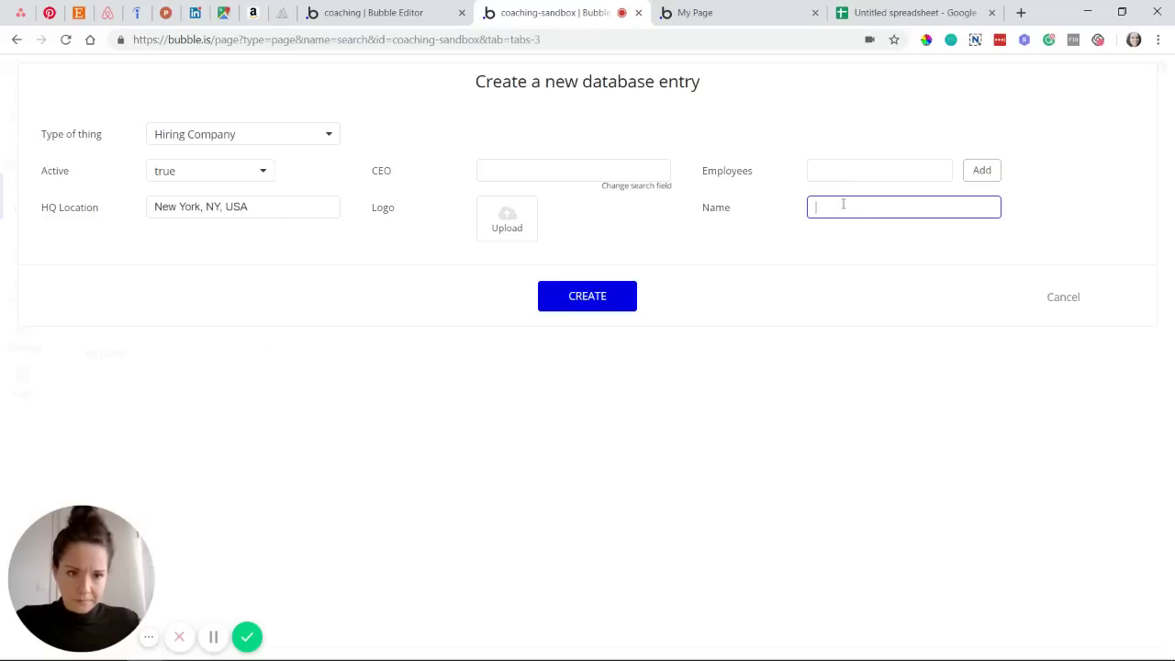
type("Sample ")
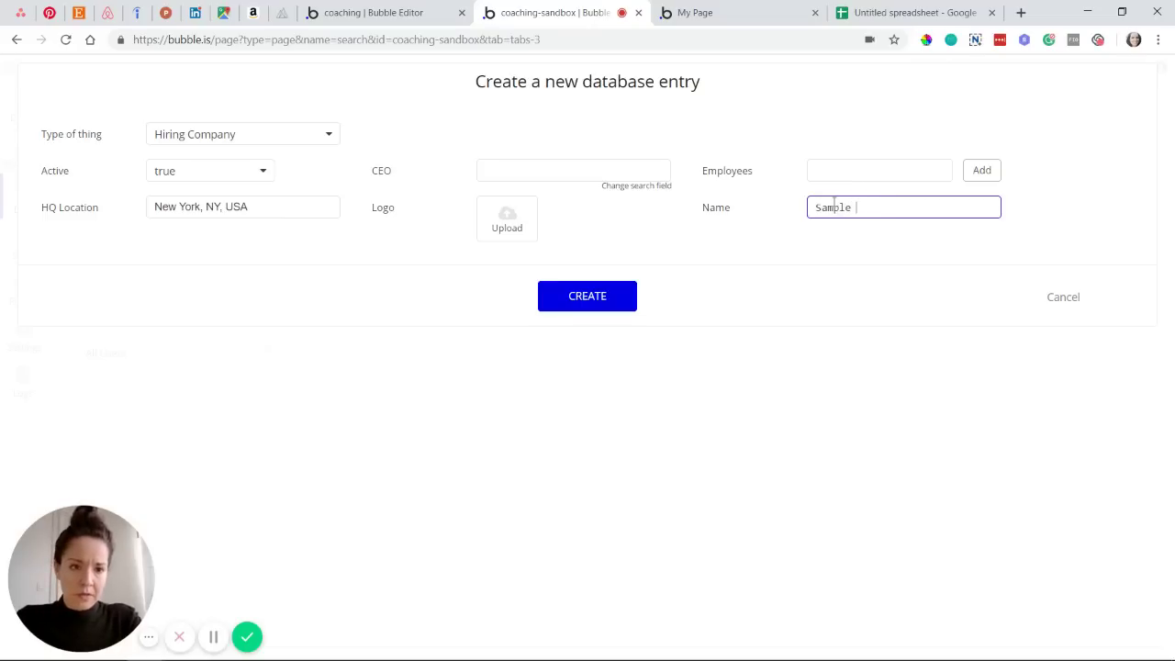
type("Company")
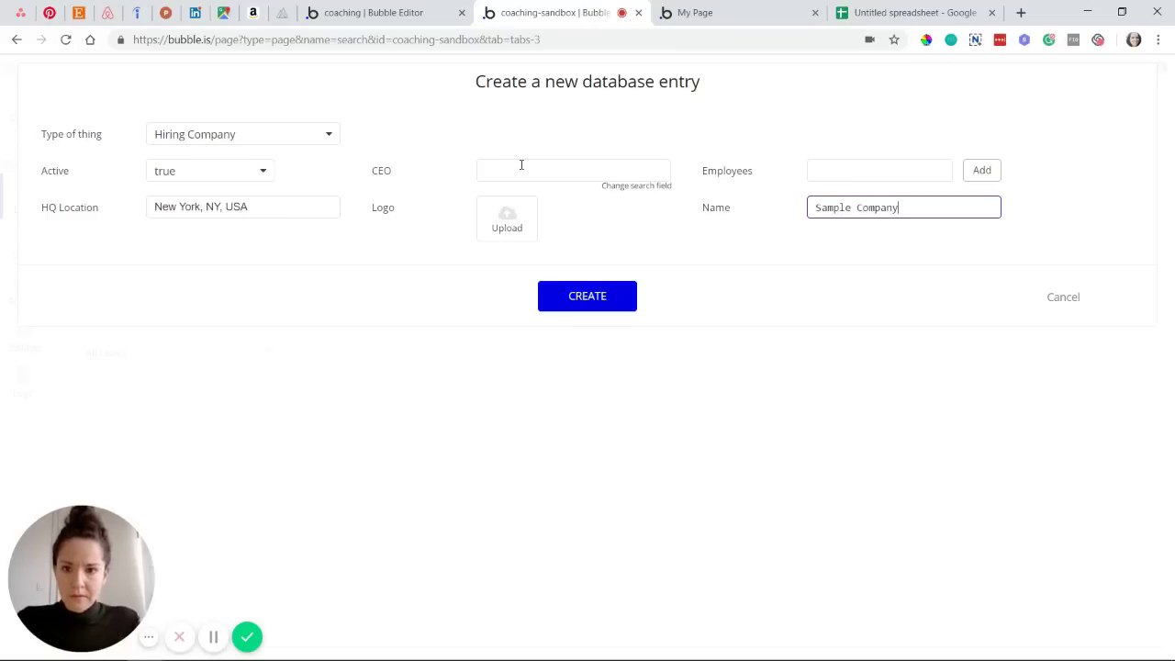
Step: Set the CEO to a suggested existing user and create the entry
left_click(551, 170)
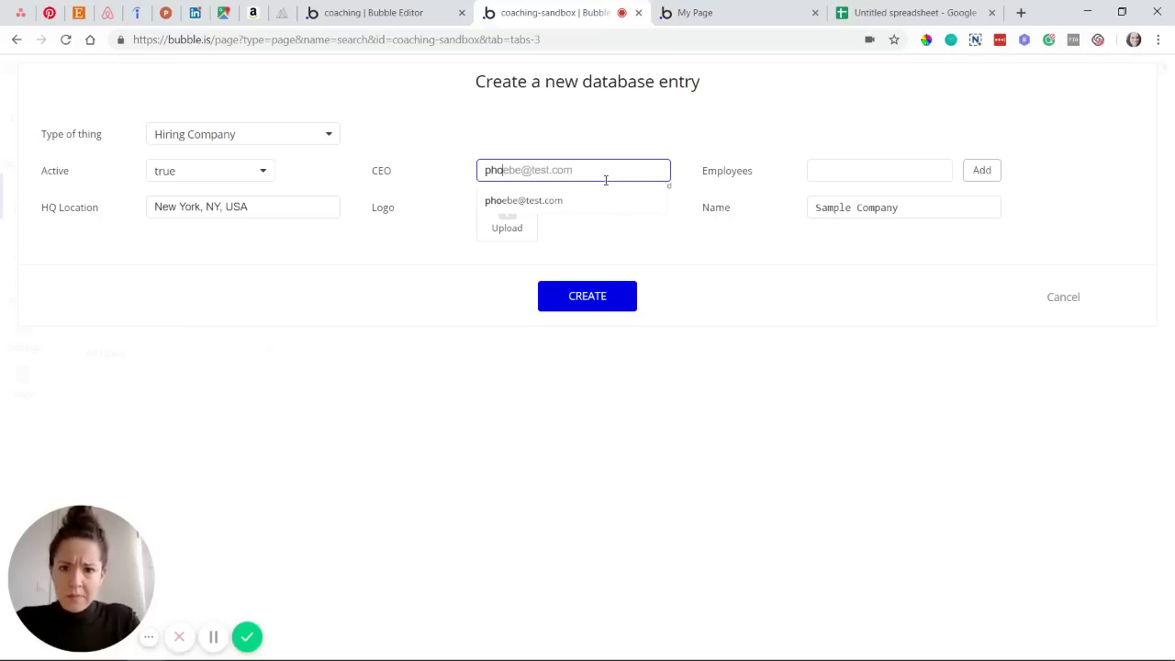
left_click(545, 202)
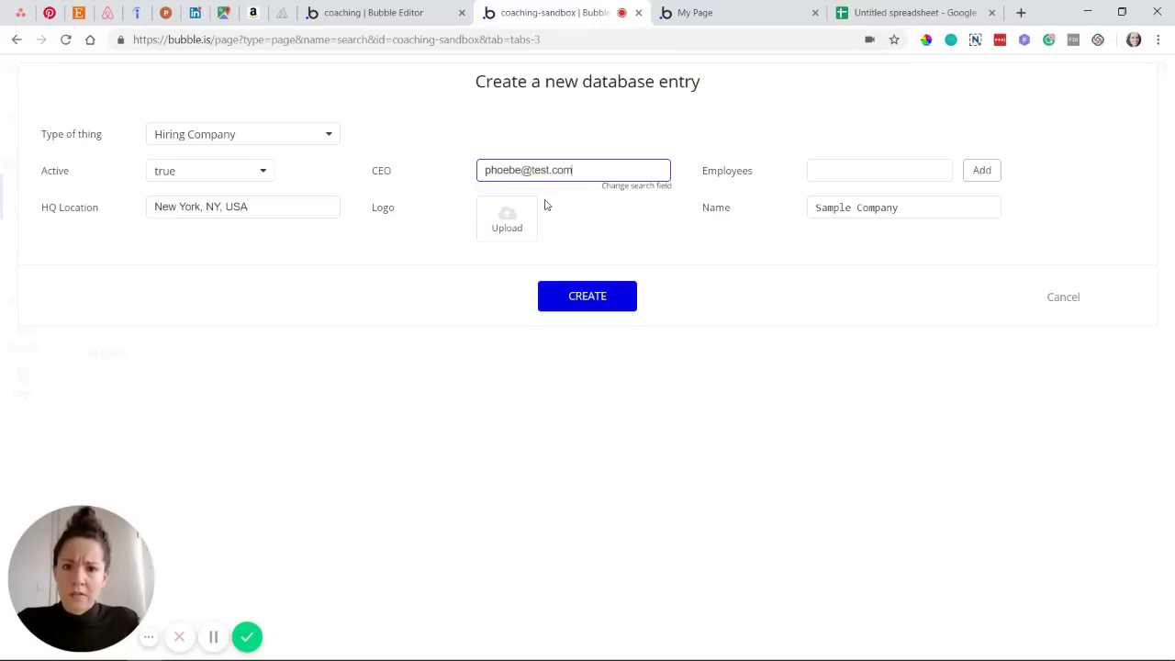
left_click(523, 189)
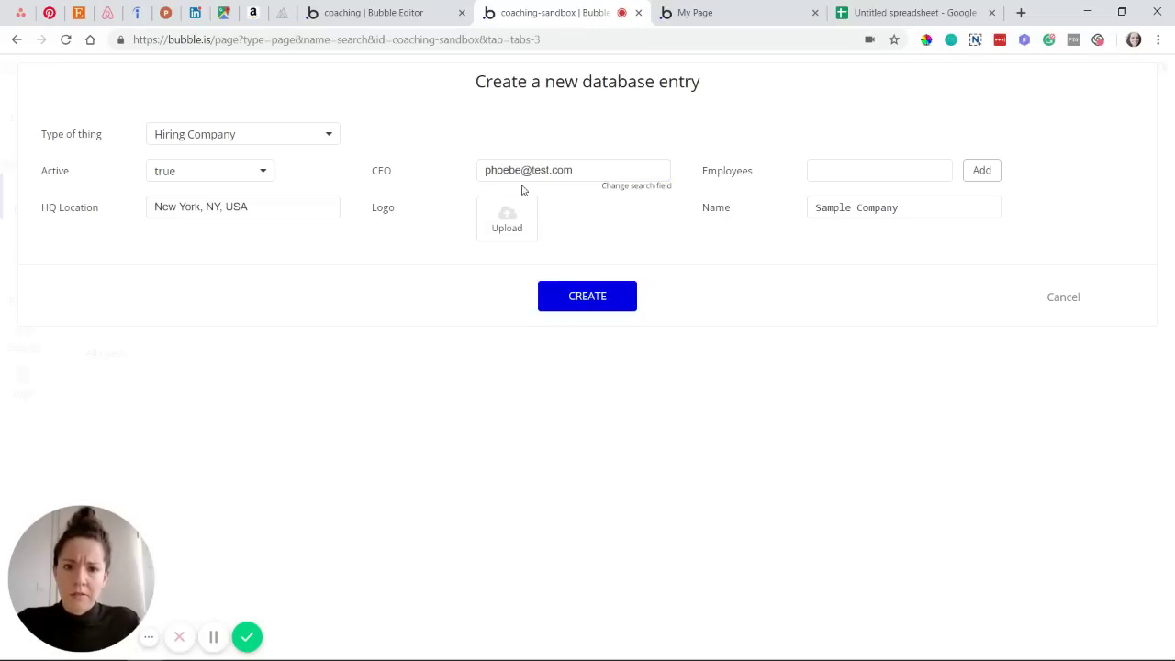
left_click(579, 300)
left_click(601, 239)
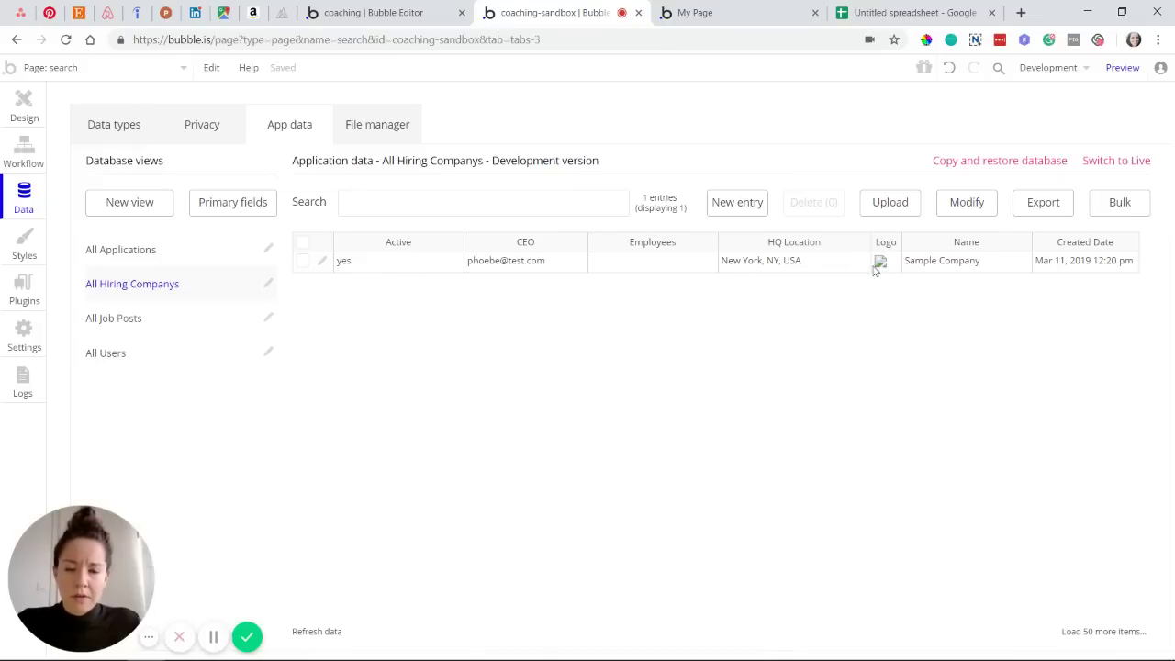
Step: Edit Sample Company to add two suggested existing users to its Employees list, then save
left_click(321, 260)
left_click(899, 167)
type("monic")
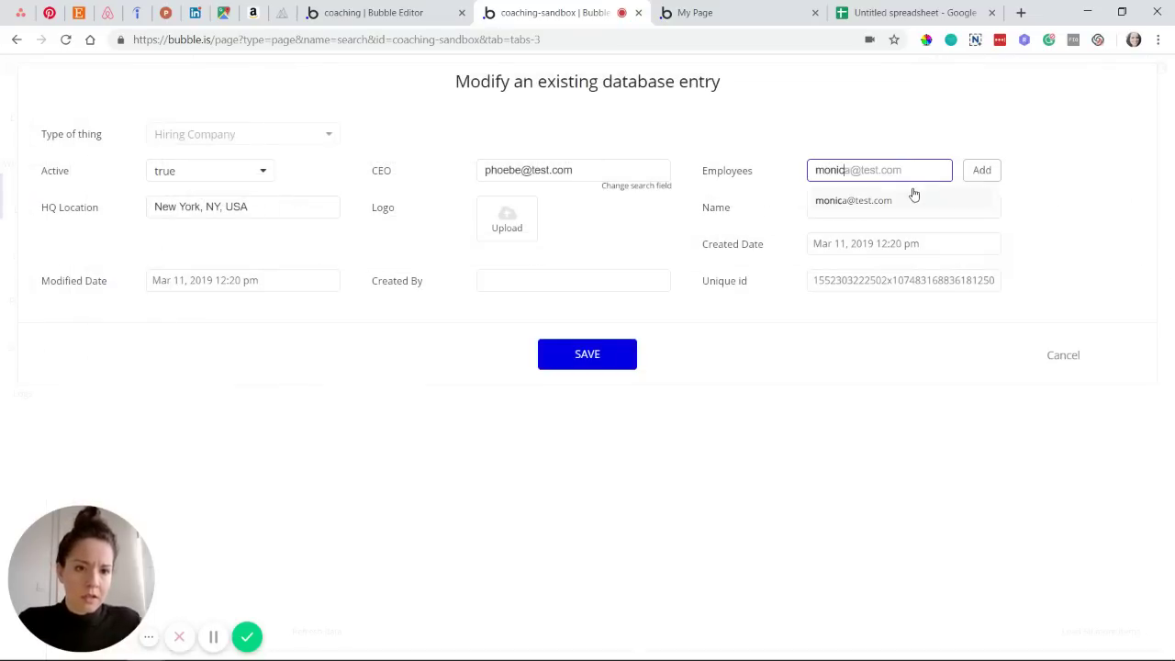
left_click(914, 198)
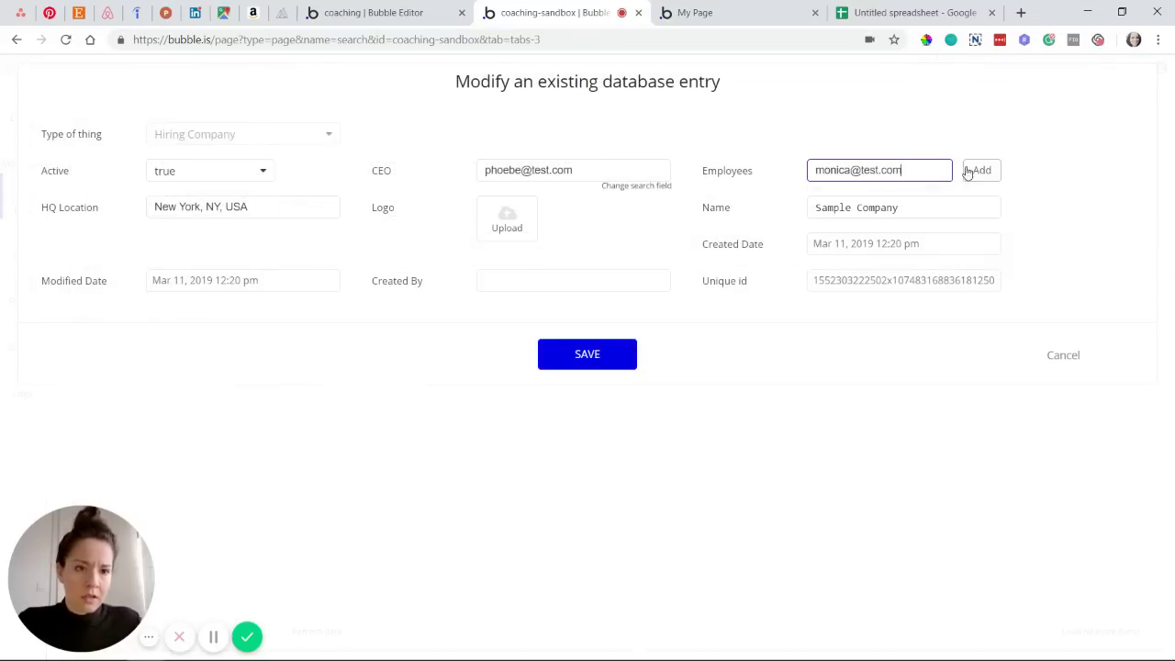
left_click(974, 172)
left_click(927, 189)
type("ch")
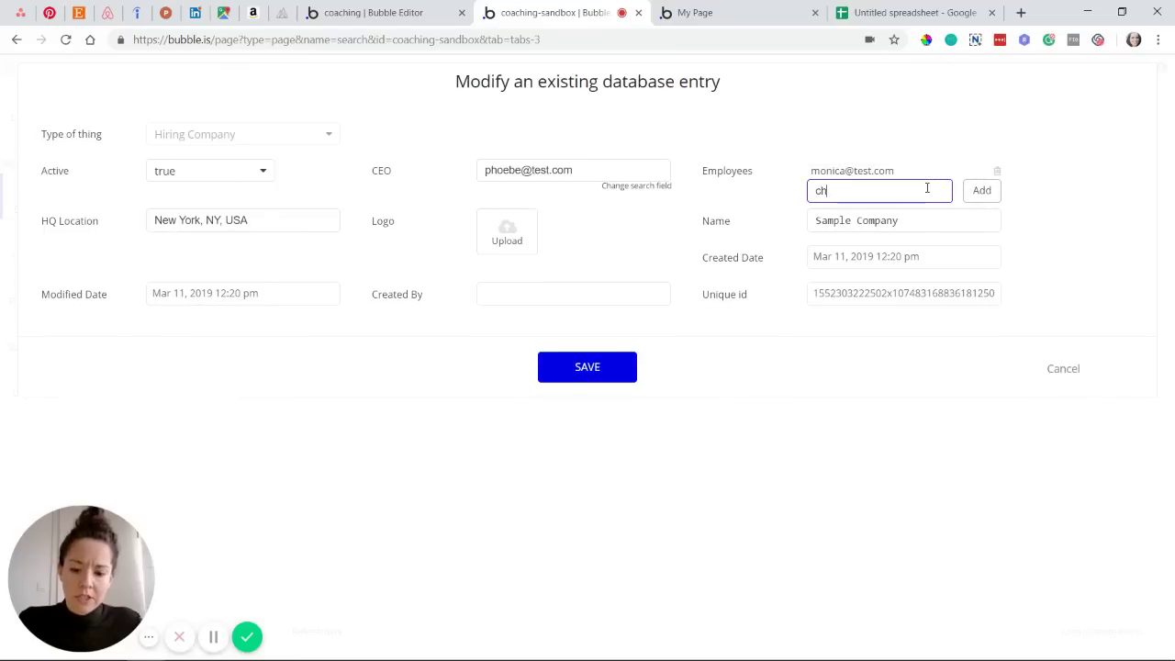
type("and")
left_click(920, 218)
left_click(978, 193)
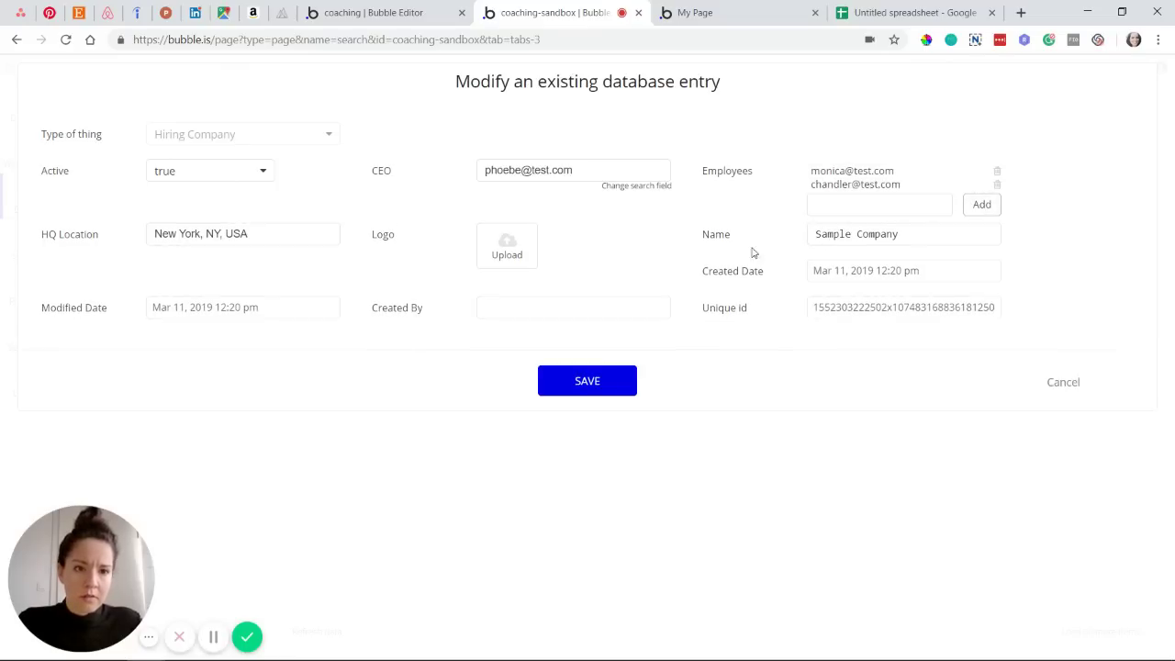
left_click(630, 380)
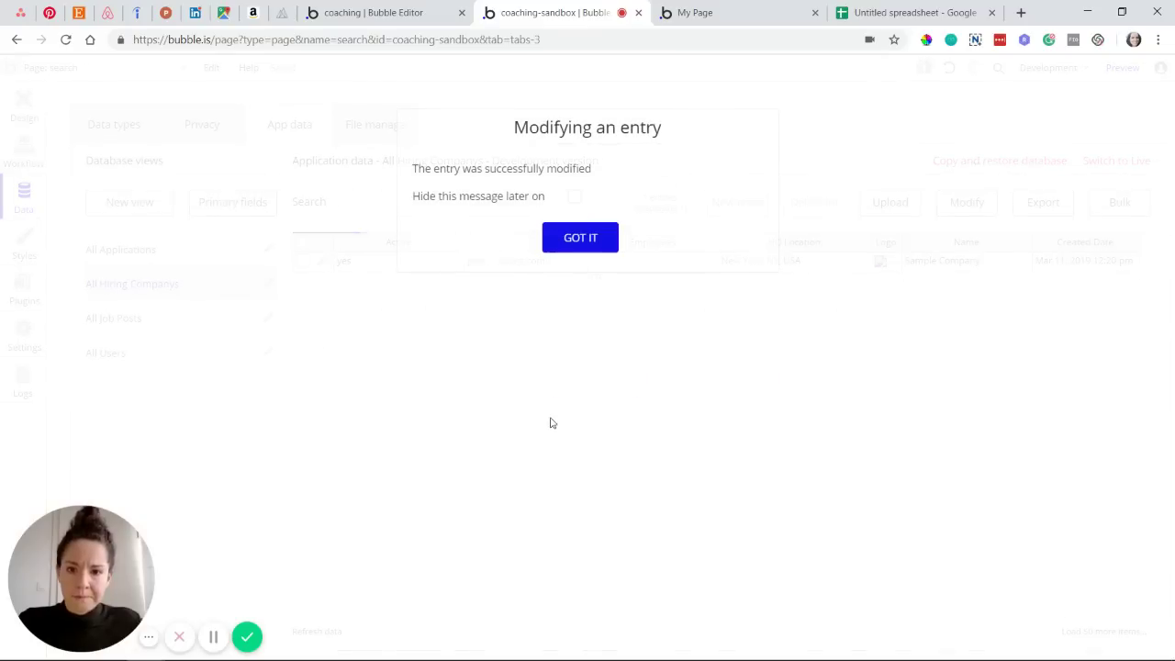
left_click(593, 246)
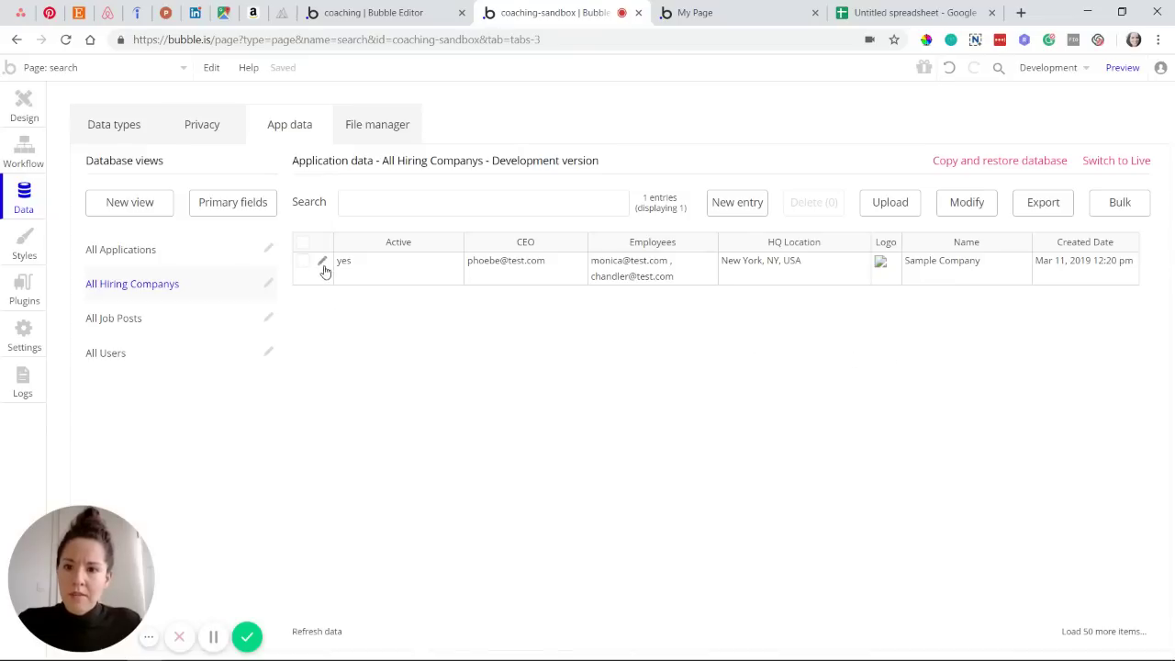
Step: Show the Hiring Company data type's fields, including Employees as a List of Users, then switch to the presentation
left_click(211, 353)
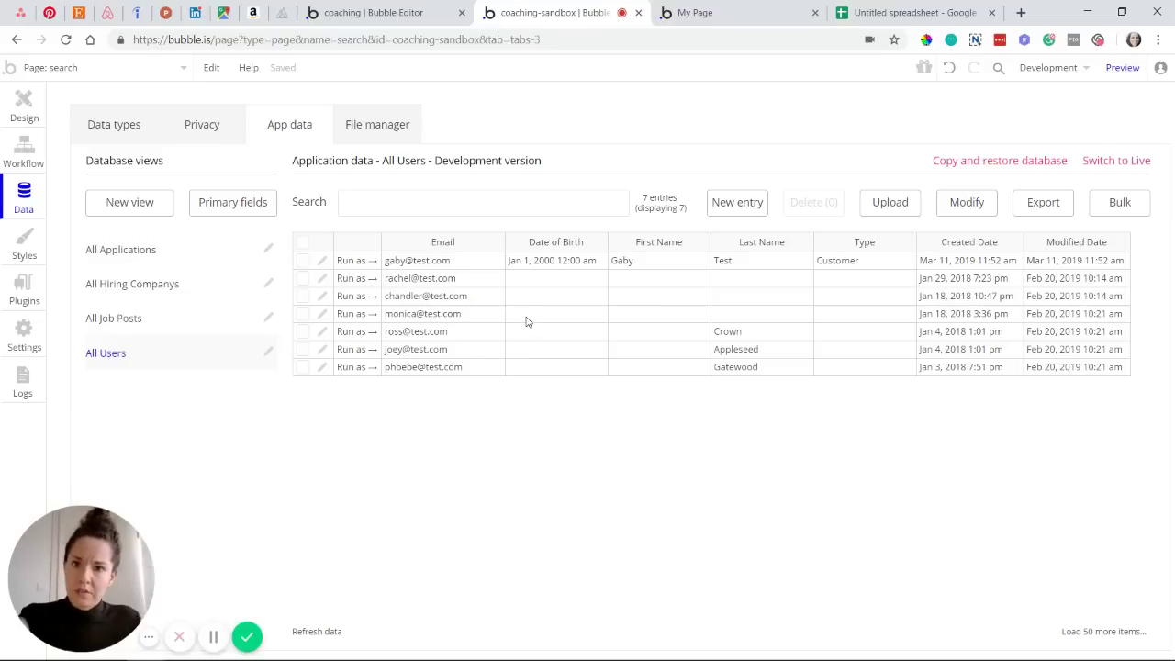
left_click(157, 134)
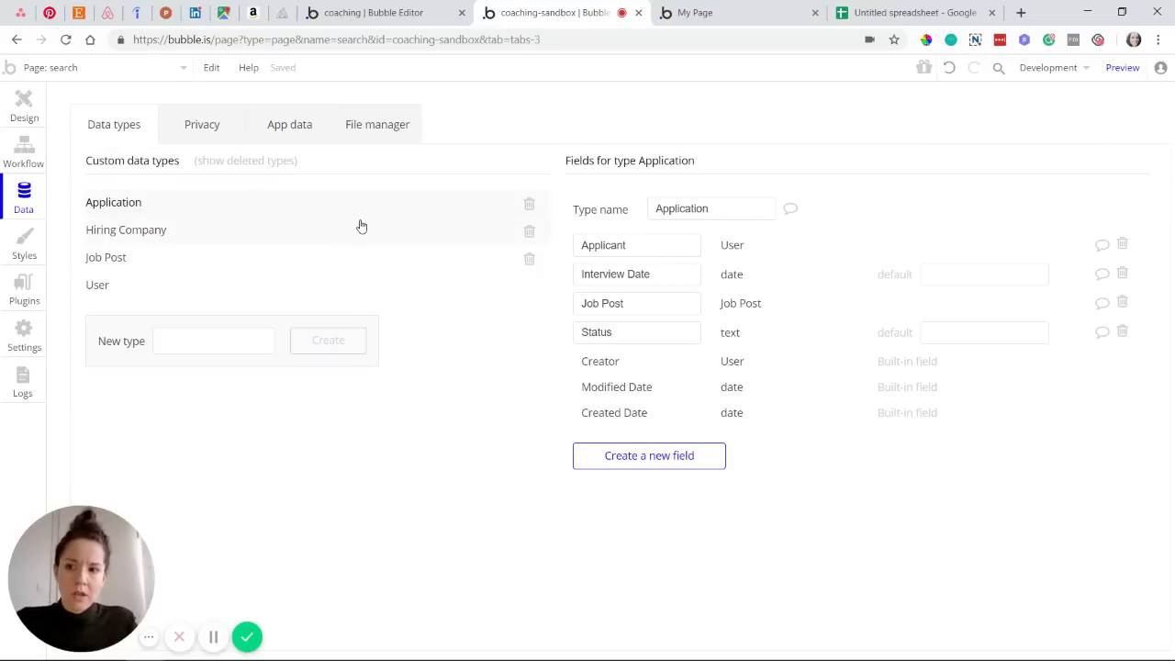
left_click(362, 227)
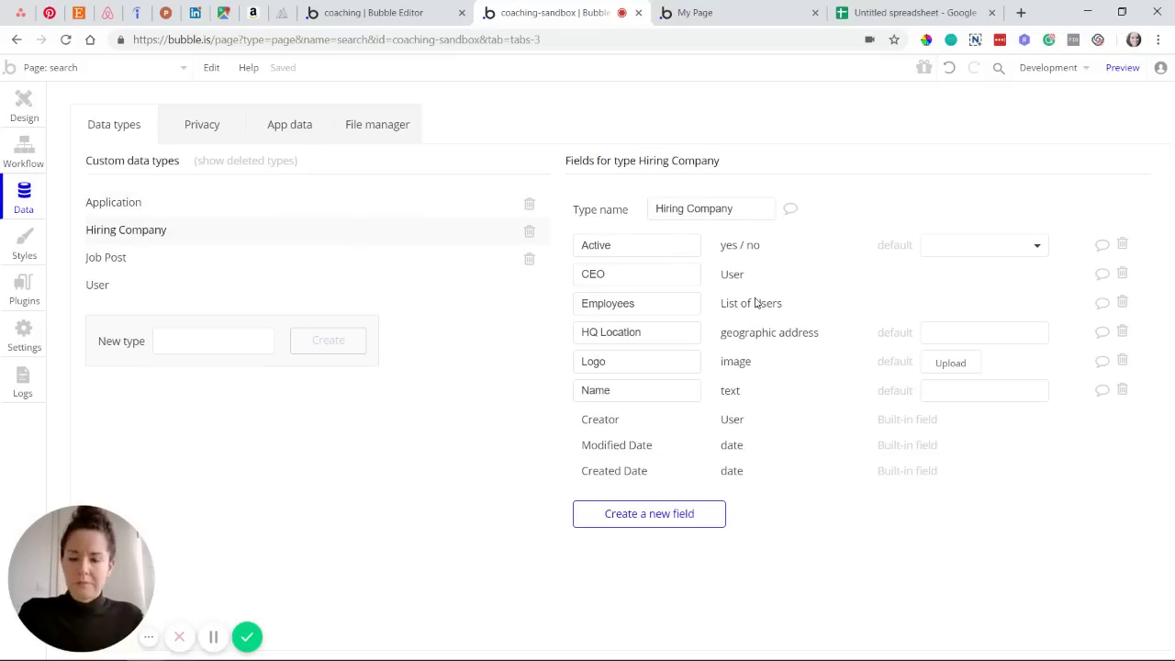
key("alt+Tab")
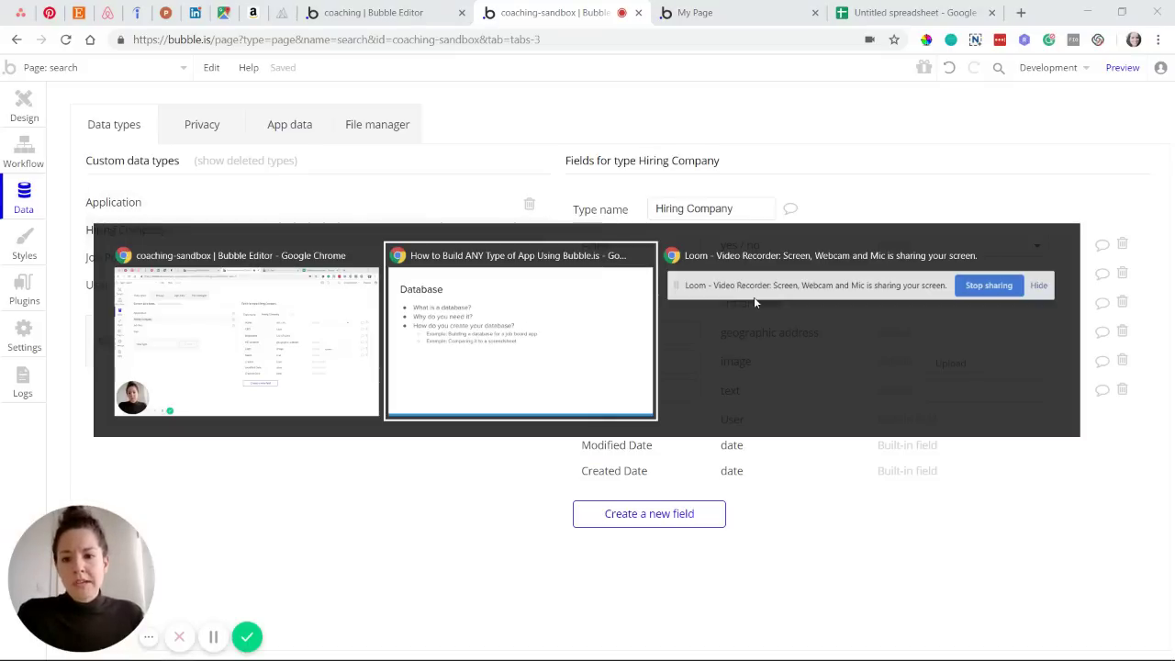
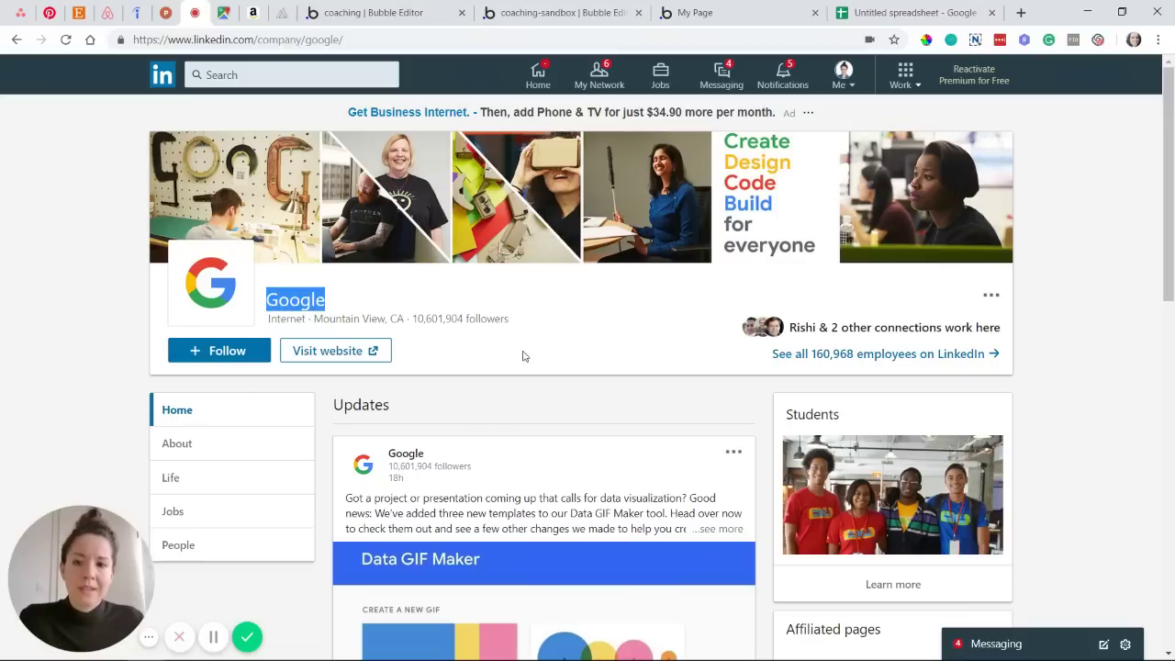
Step: Open the Me account menu on Google's LinkedIn company page
left_click(854, 92)
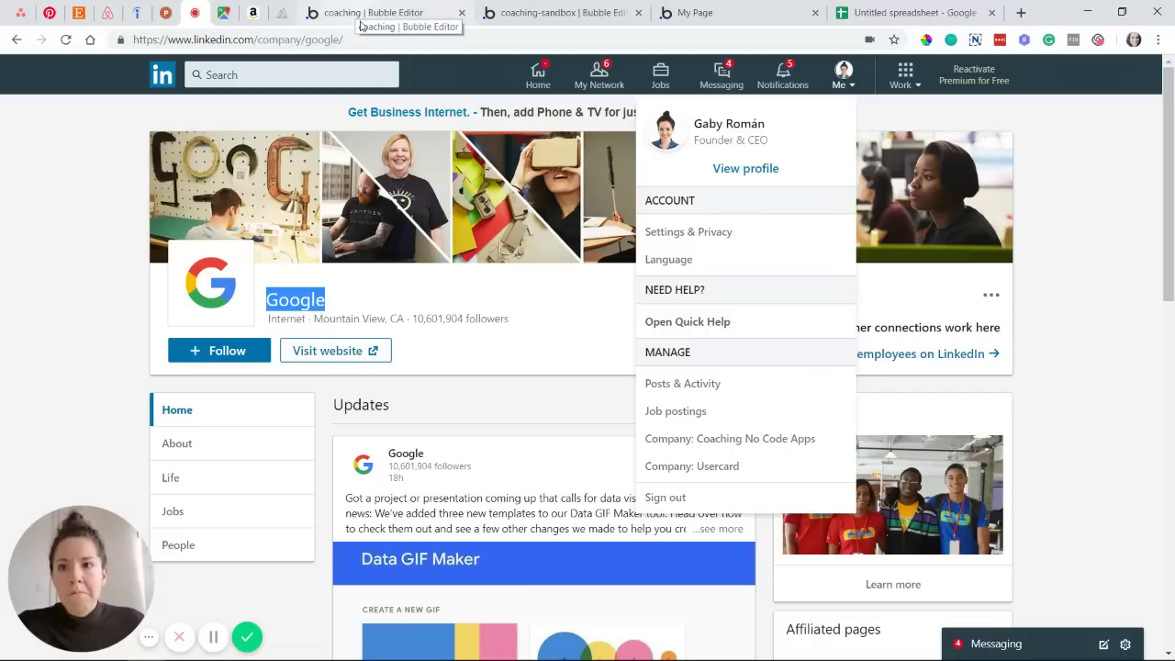
Step: Switch to the coaching-sandbox Bubble editor showing the Hiring Company data type
left_click(516, 18)
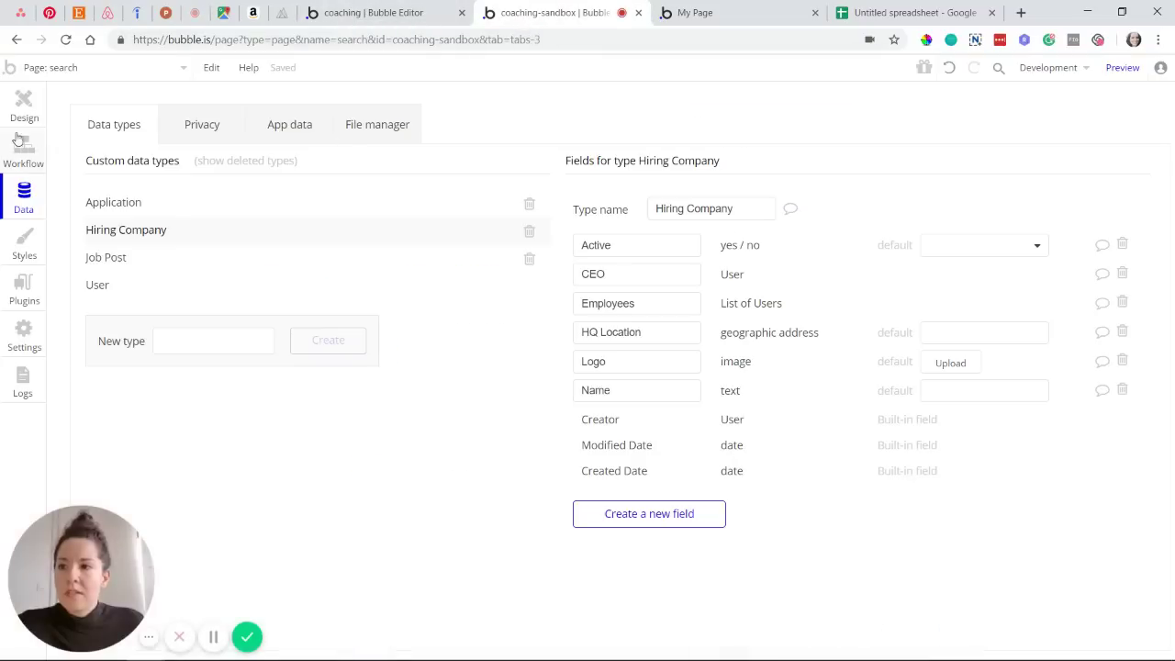
Step: On the search page design, drag the User repeating group about 49px lower and open its properties
left_click(18, 119)
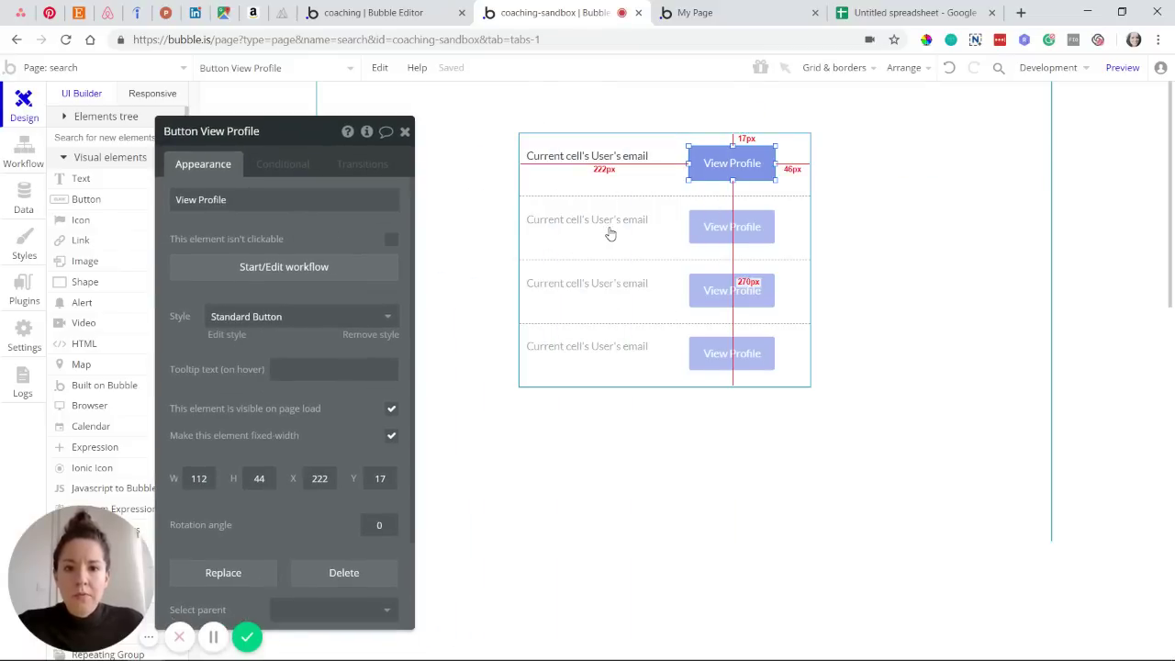
left_click(608, 278)
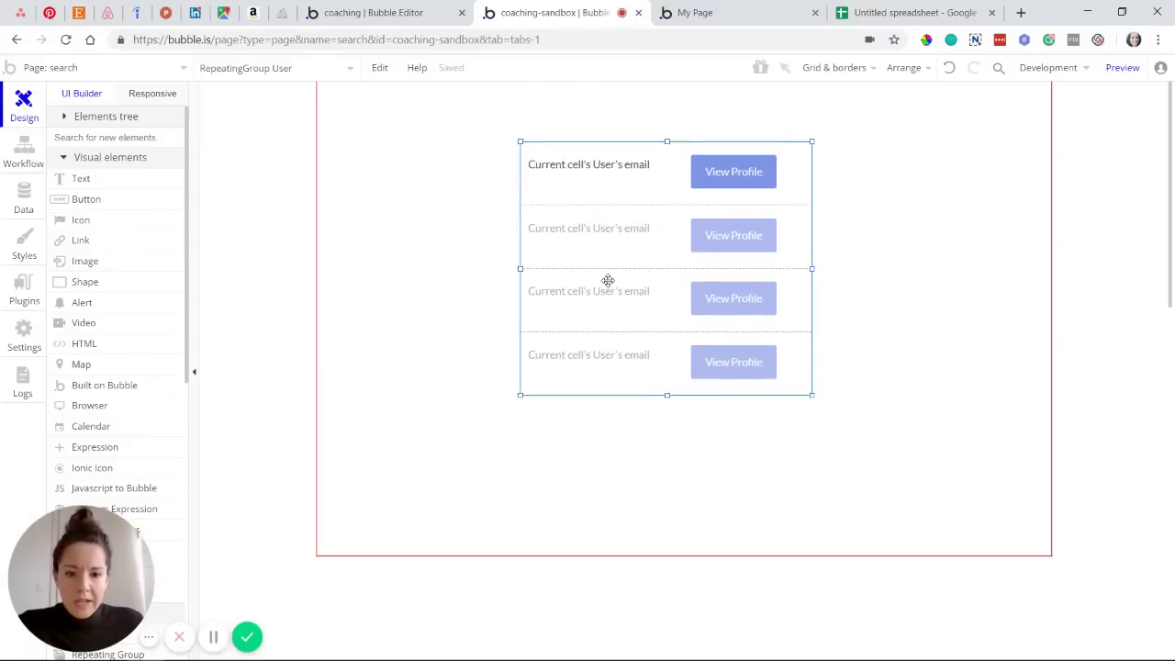
left_click_drag(607, 278, 608, 322)
double_click(609, 323)
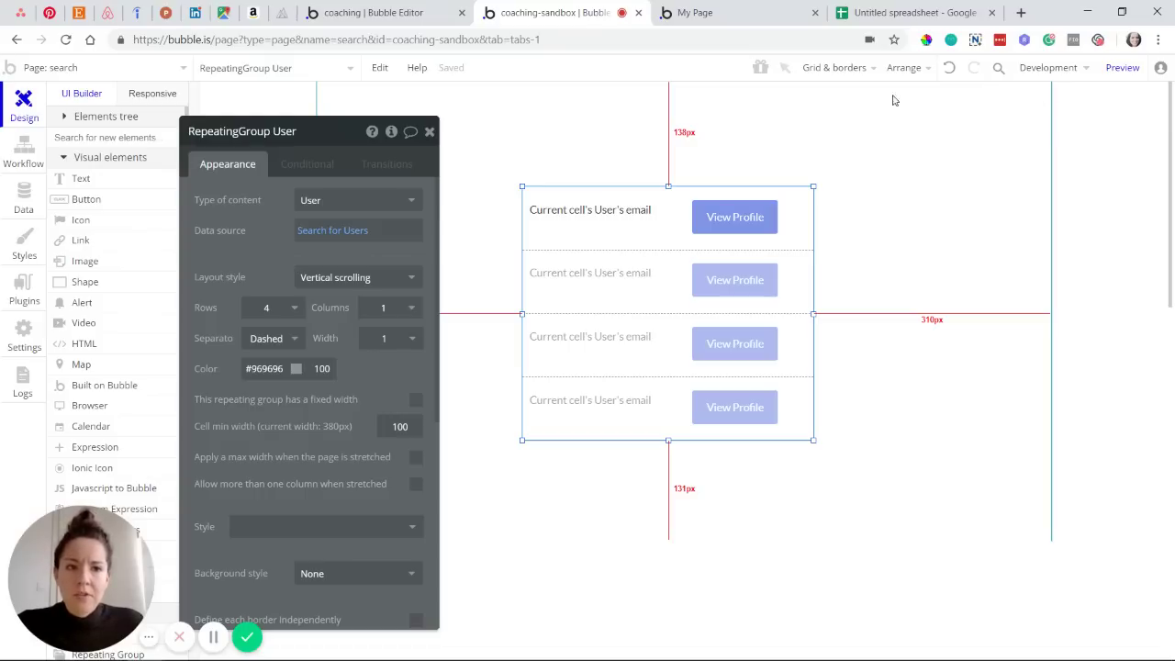
scroll(129, 319, "down", 4)
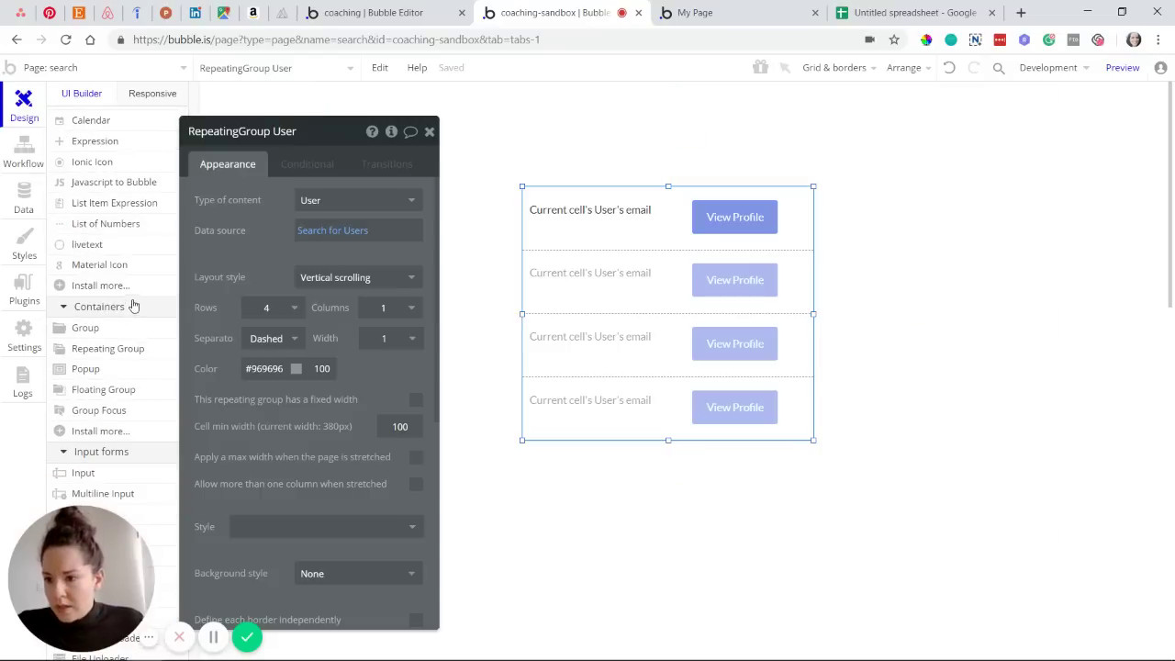
Step: Draw a new Group across the top of the search page, stretched to the right edge
left_click(132, 331)
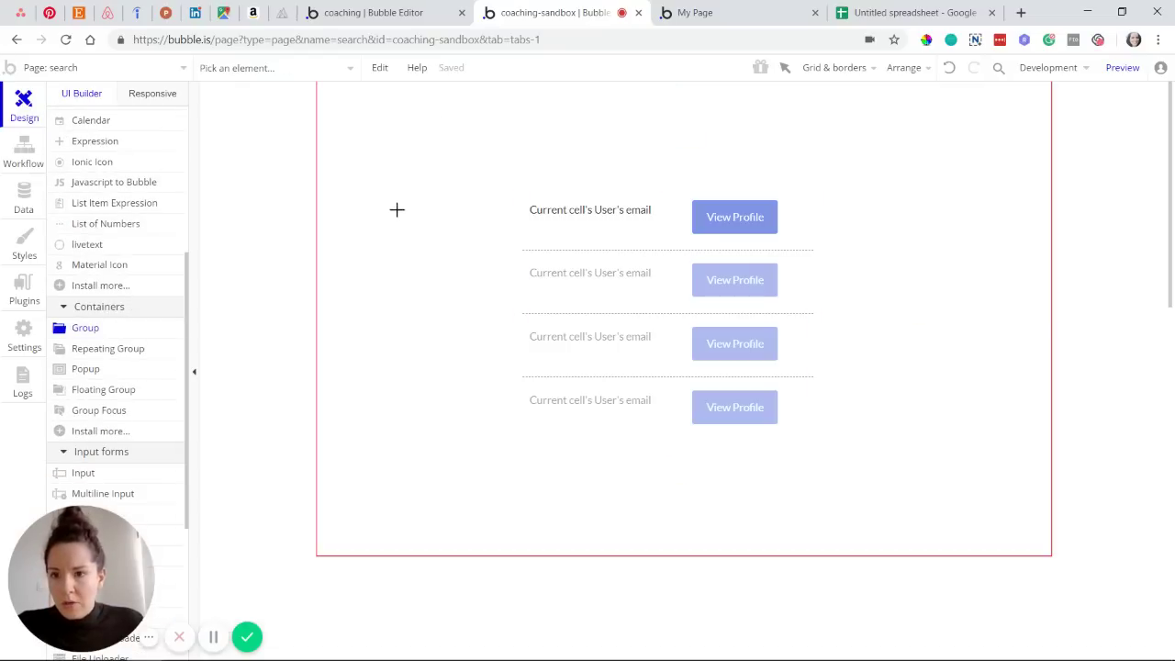
mouse_move(336, 89)
left_mouse_down()
mouse_move(970, 120)
mouse_move(986, 142)
left_mouse_up()
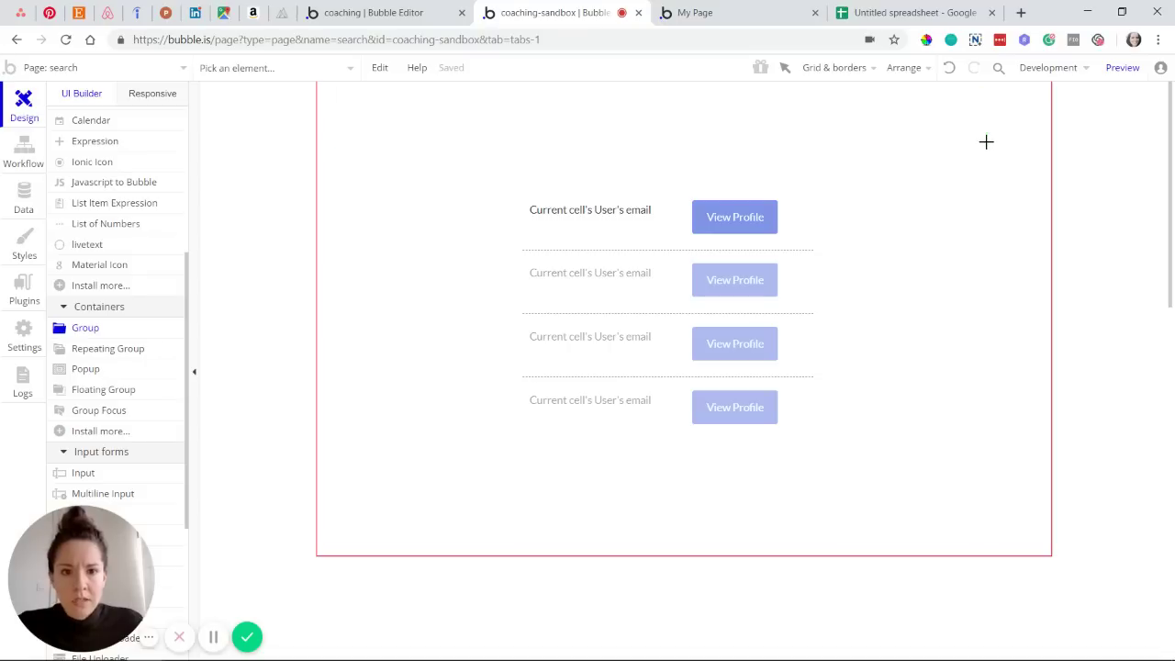
left_click(979, 115)
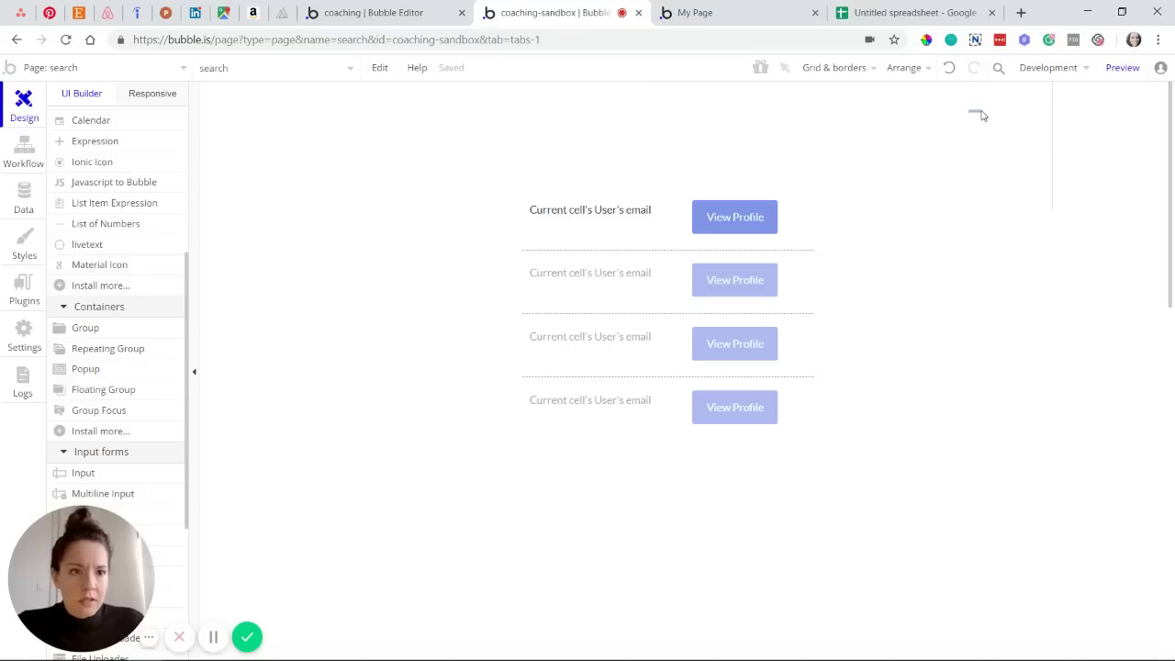
left_click(963, 110)
left_click_drag(963, 110, 1051, 110)
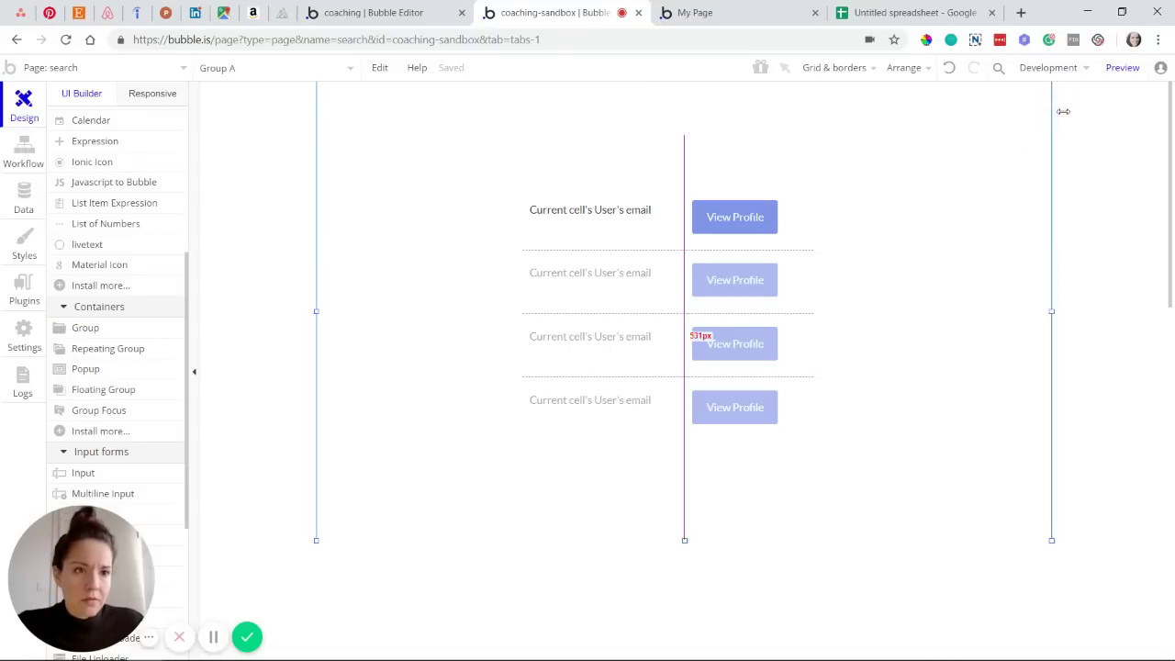
Step: Give the top header group a blue #3259D9 background colour
double_click(1016, 124)
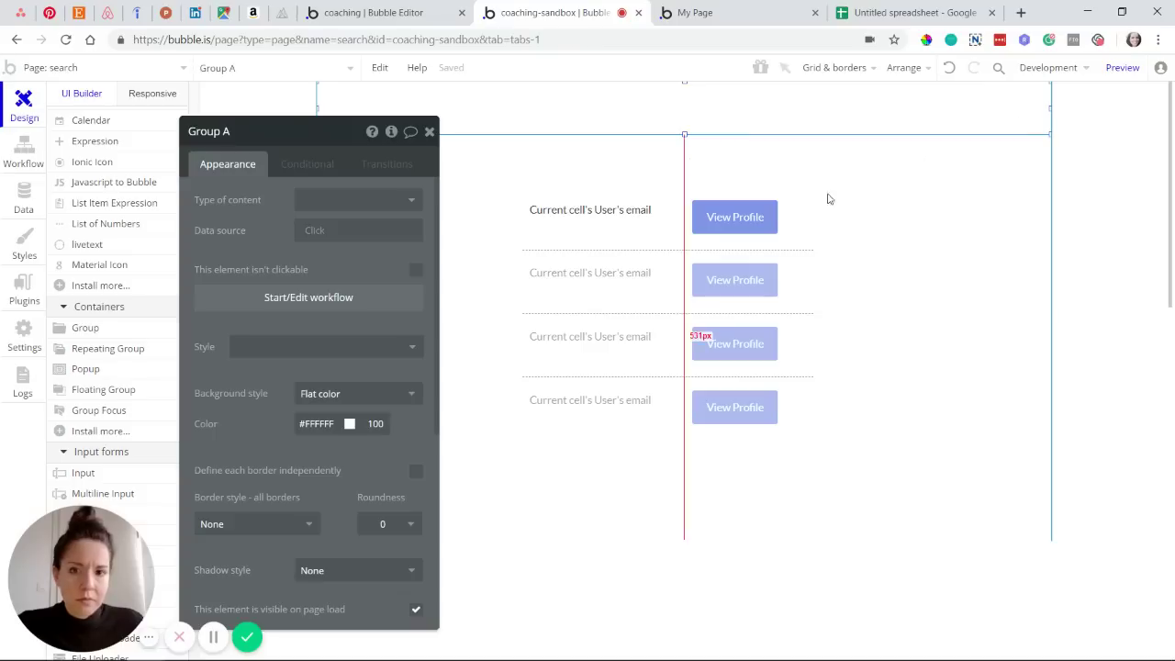
left_click(321, 426)
left_click_drag(417, 507, 383, 451)
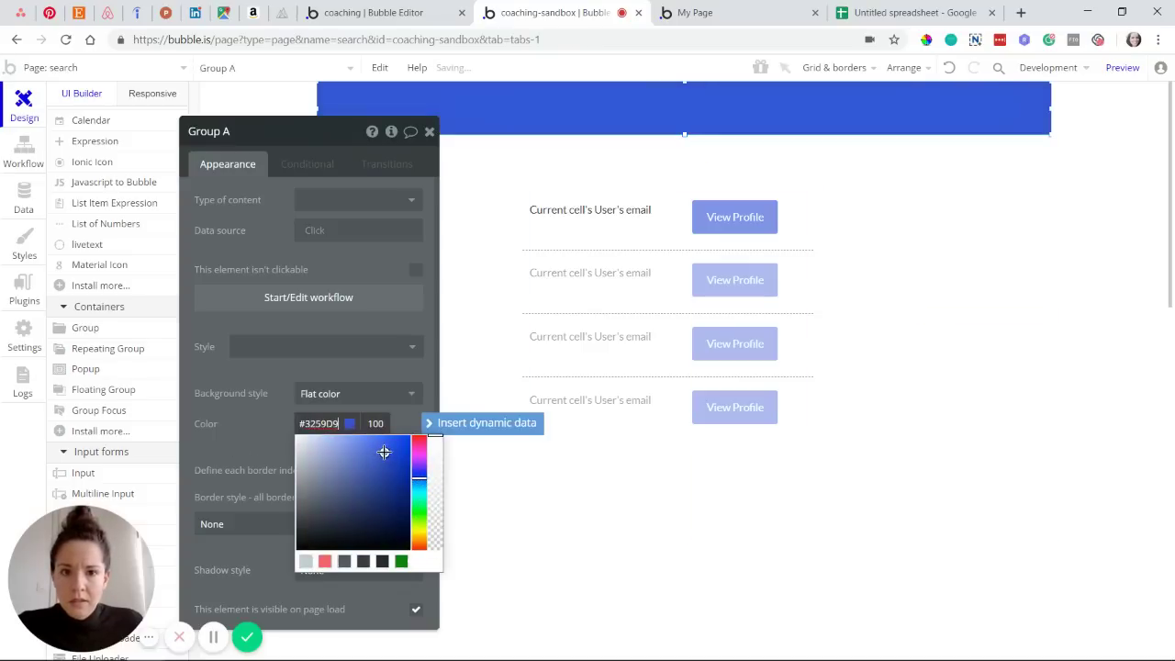
left_click(427, 133)
scroll(117, 246, "up", 2)
scroll(117, 246, "up", 2)
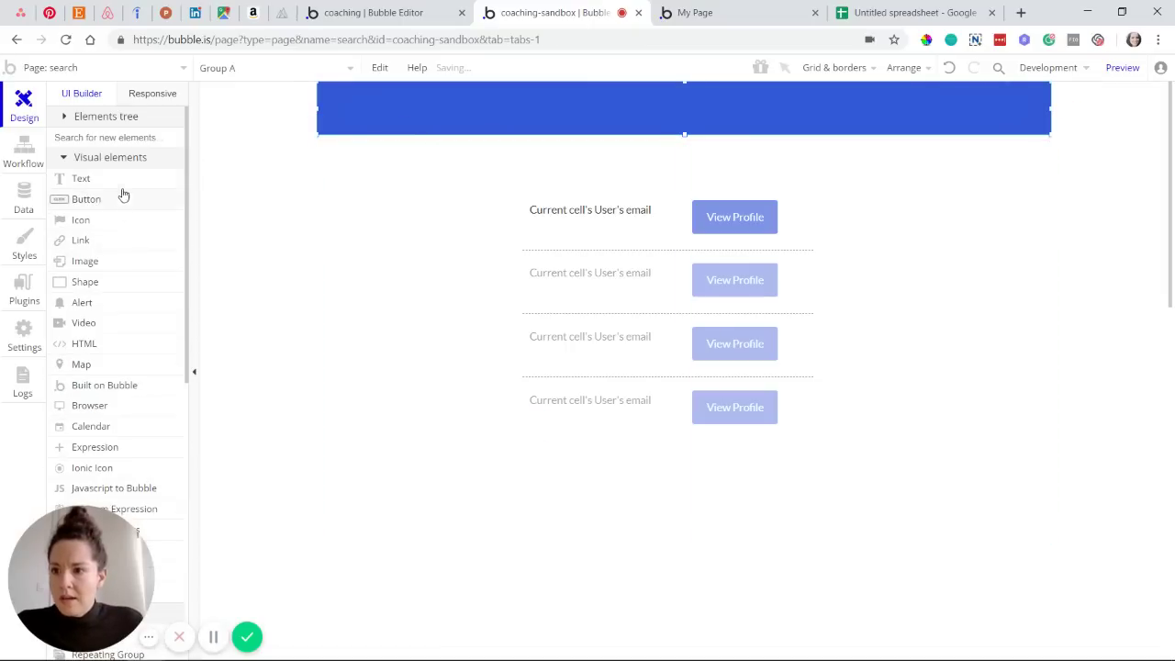
left_click(288, 189)
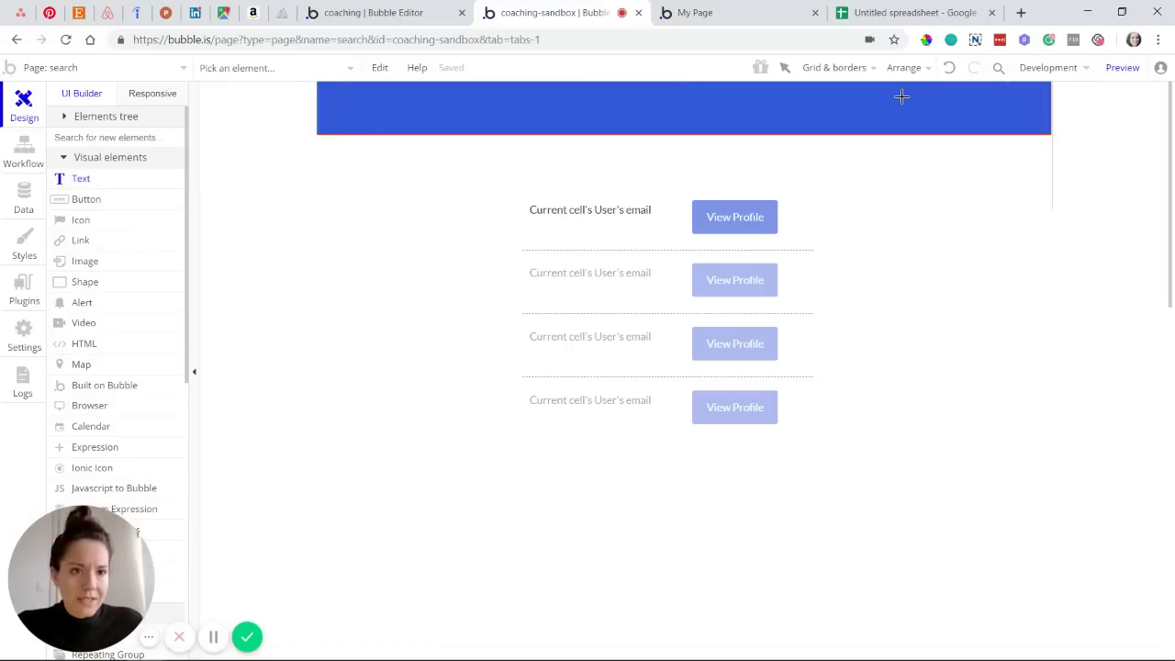
Step: Draw a text box in the blue header, remove its style and set font colour #FFFFFF
left_click_drag(901, 97, 1014, 126)
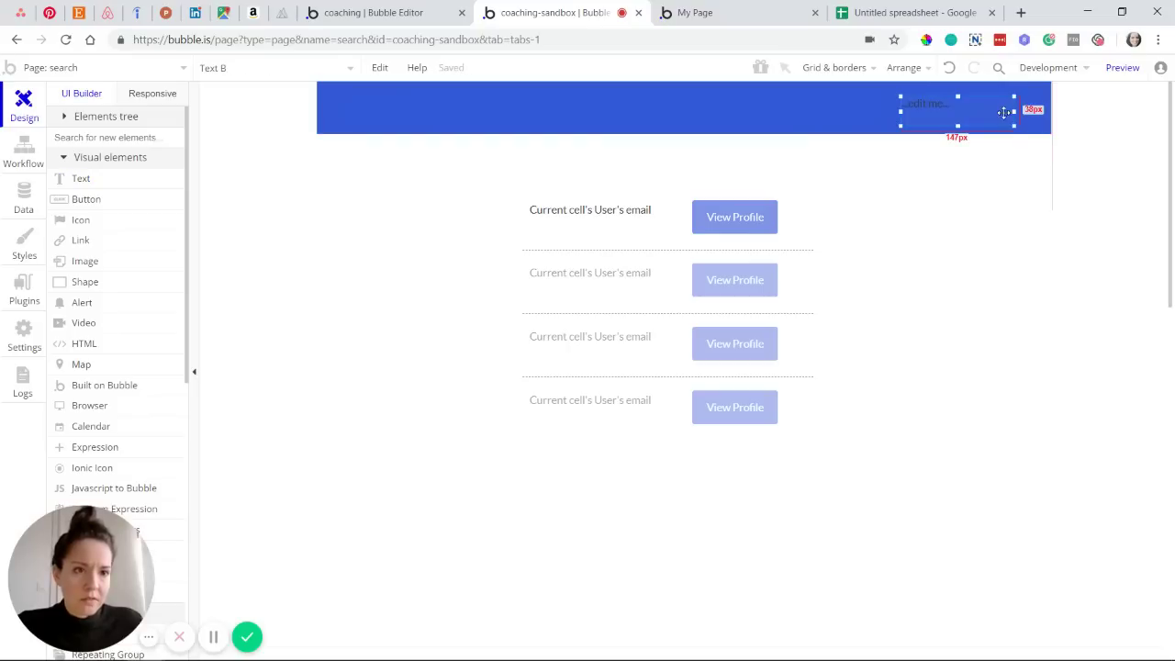
left_click_drag(862, 127, 844, 98)
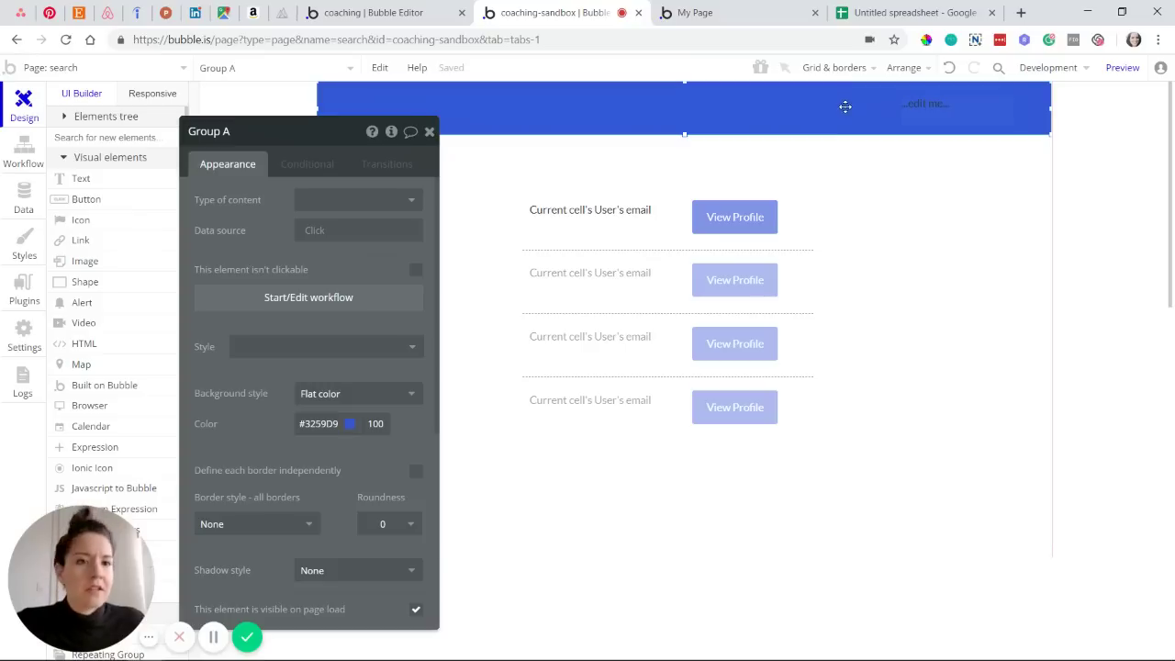
left_click(938, 109)
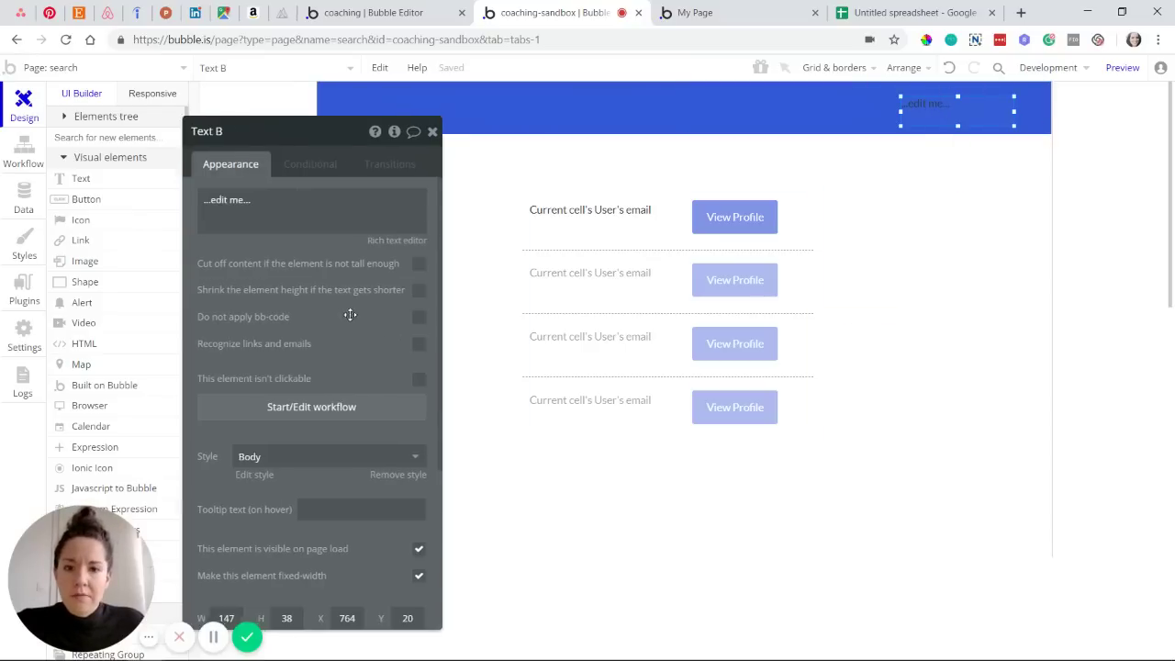
left_click_drag(349, 314, 597, 343)
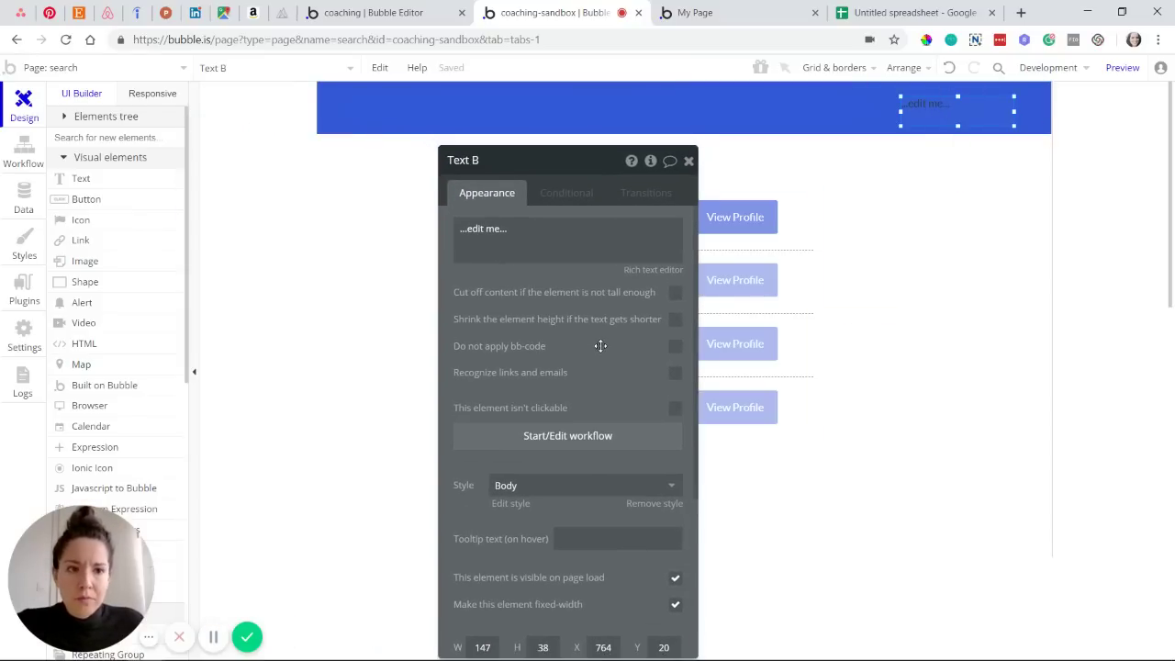
left_click(582, 263)
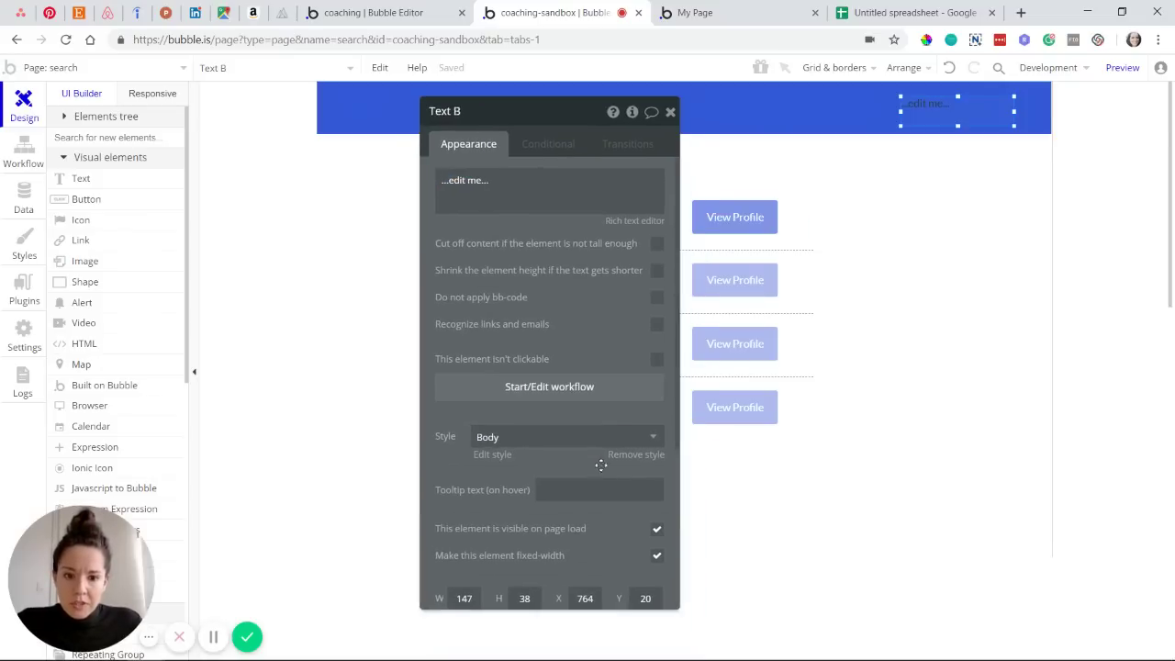
left_click(621, 455)
left_click(622, 542)
type("#FFFFFF")
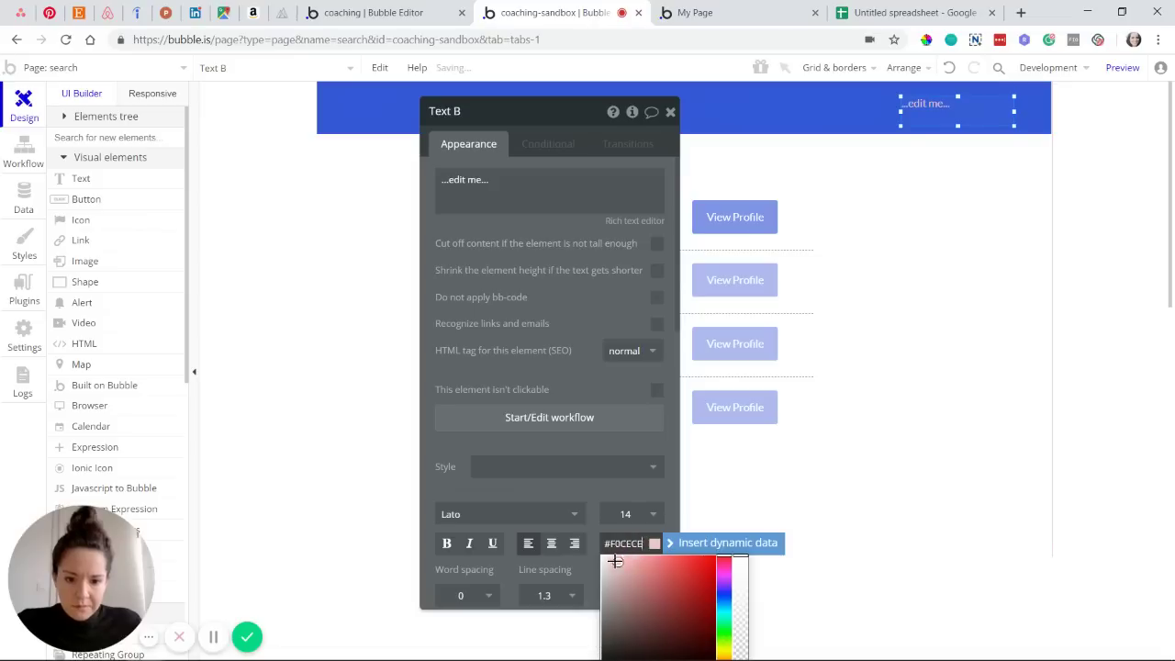
left_click(595, 206)
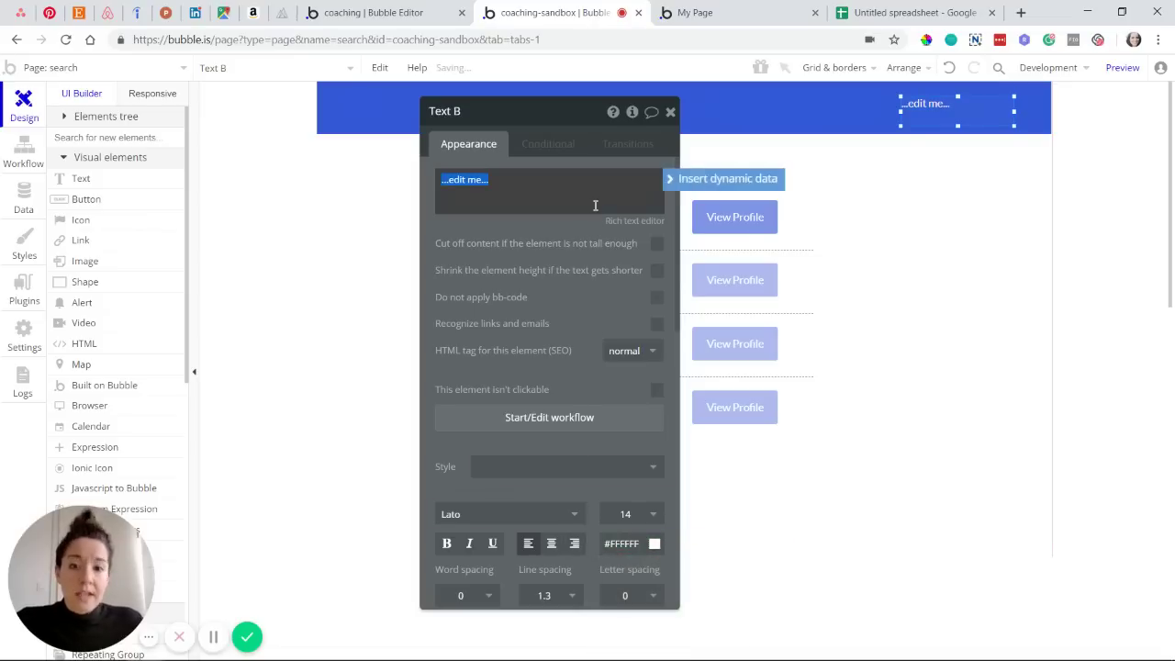
left_click(713, 180)
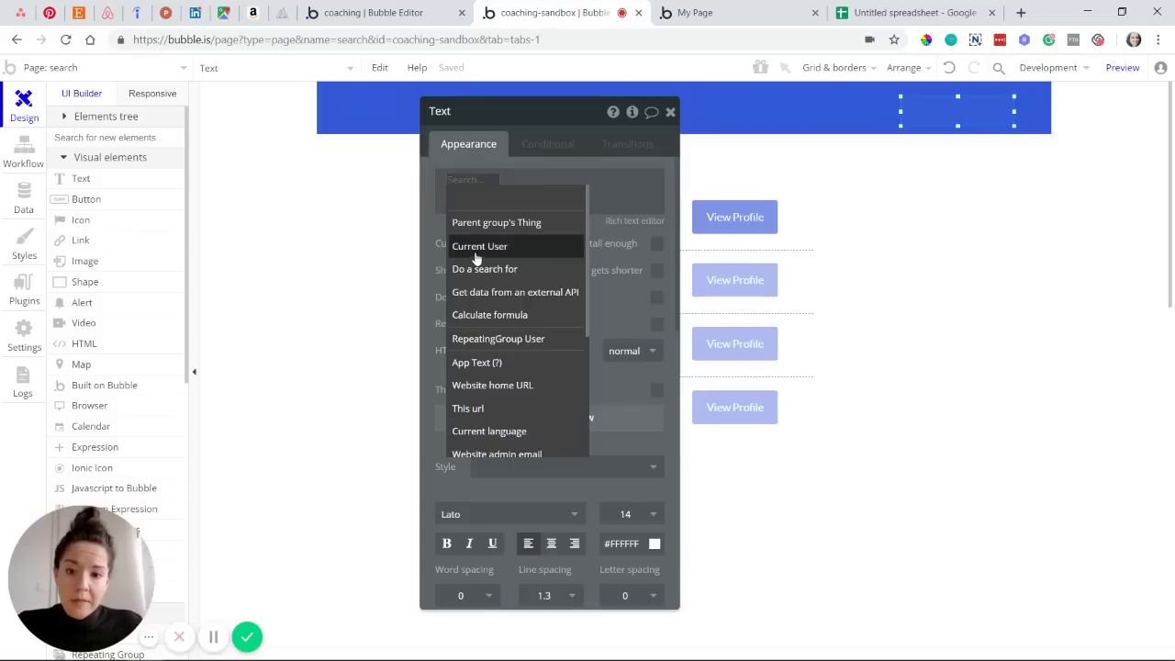
left_click(516, 248)
type("em")
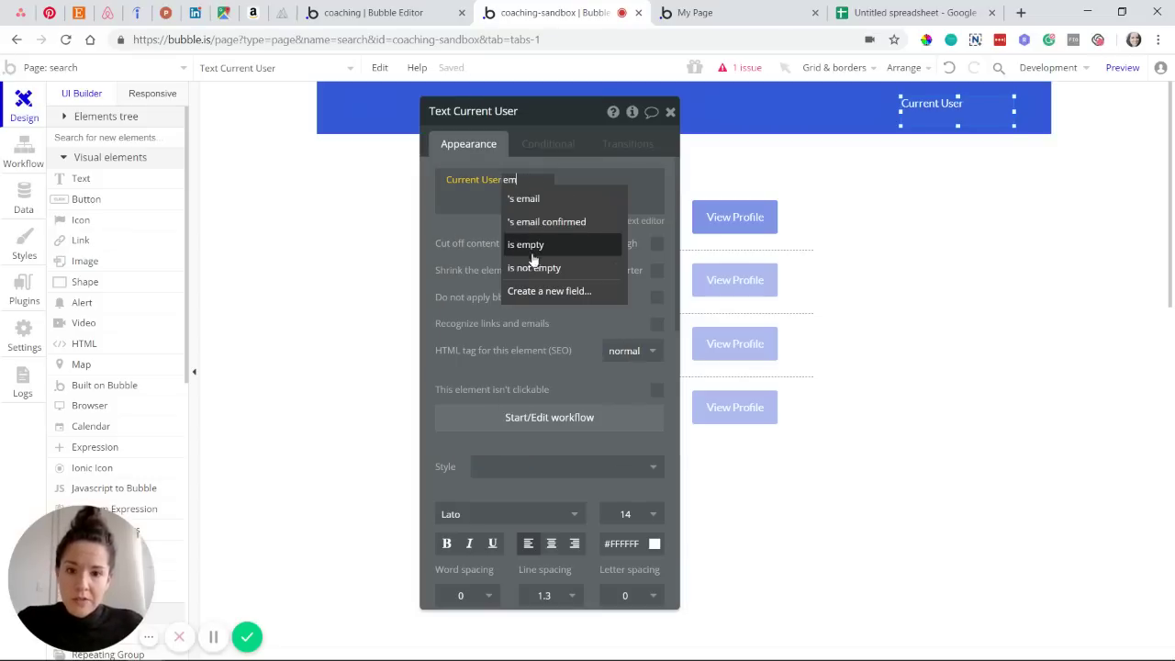
left_click(562, 200)
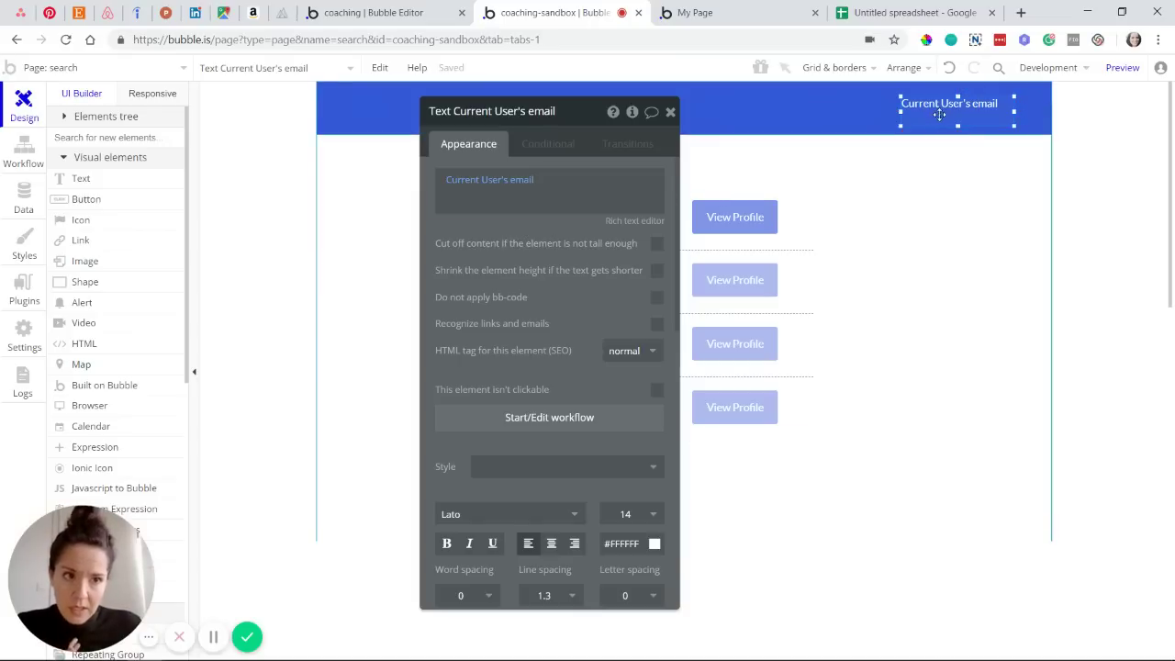
left_click_drag(954, 123, 978, 114)
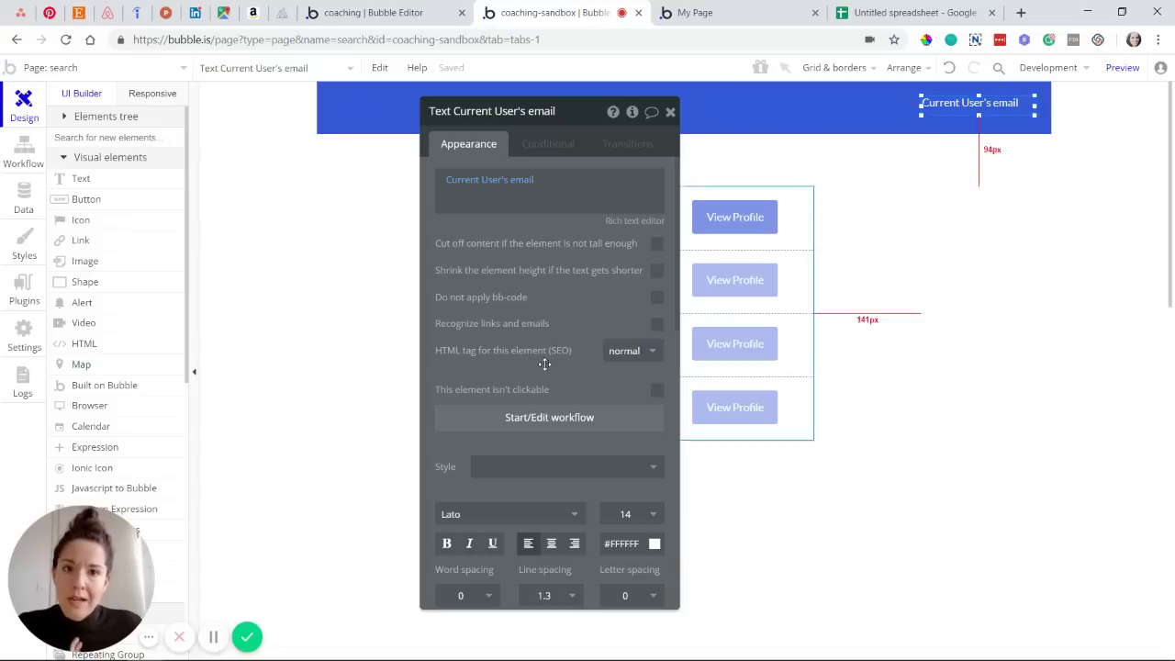
left_click(574, 546)
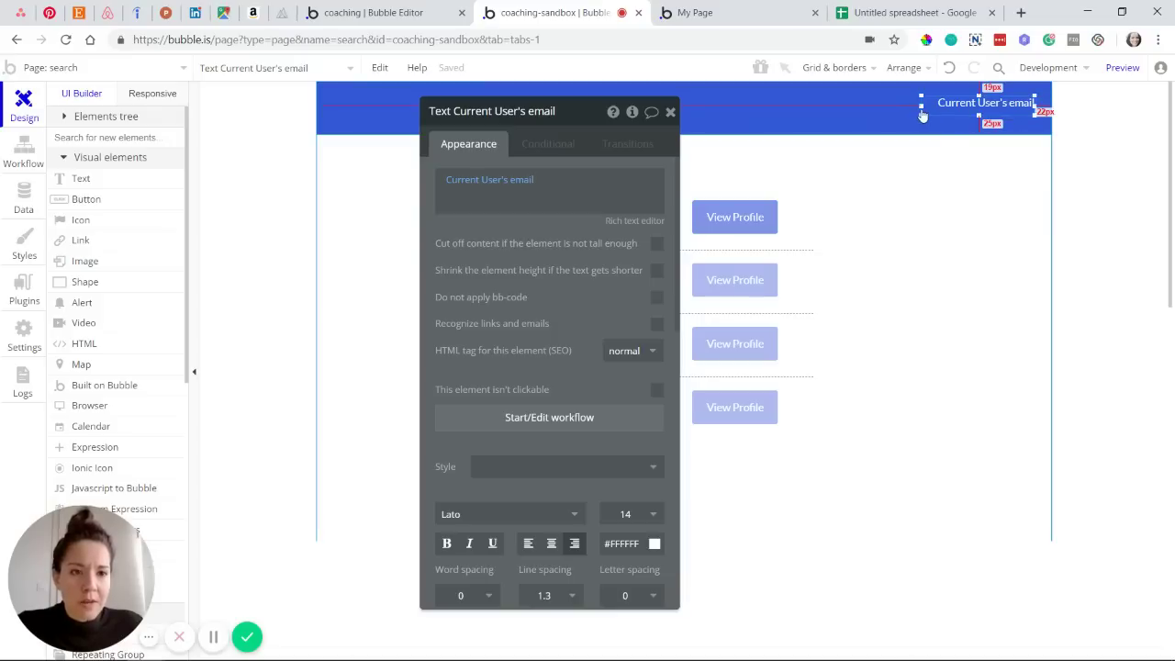
Step: Widen the header text, insert Current date/time into it, and preview the search page
mouse_move(921, 115)
left_mouse_down()
mouse_move(902, 115)
mouse_move(943, 97)
mouse_move(943, 115)
left_mouse_up()
left_click(448, 182)
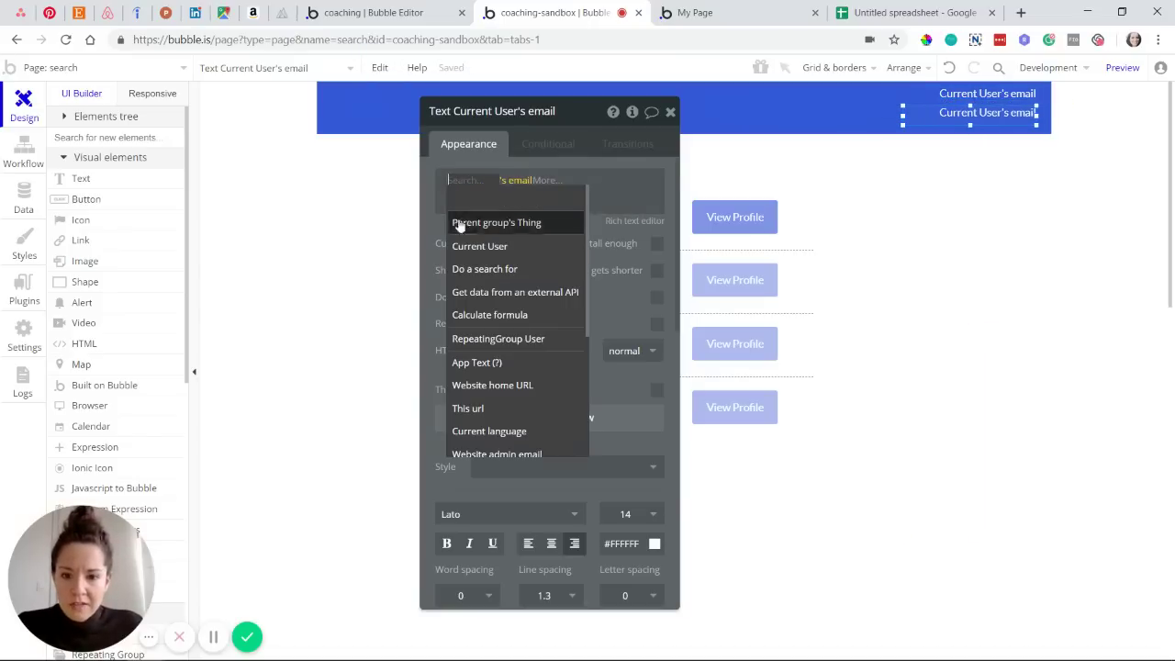
scroll(504, 415, "down", 3)
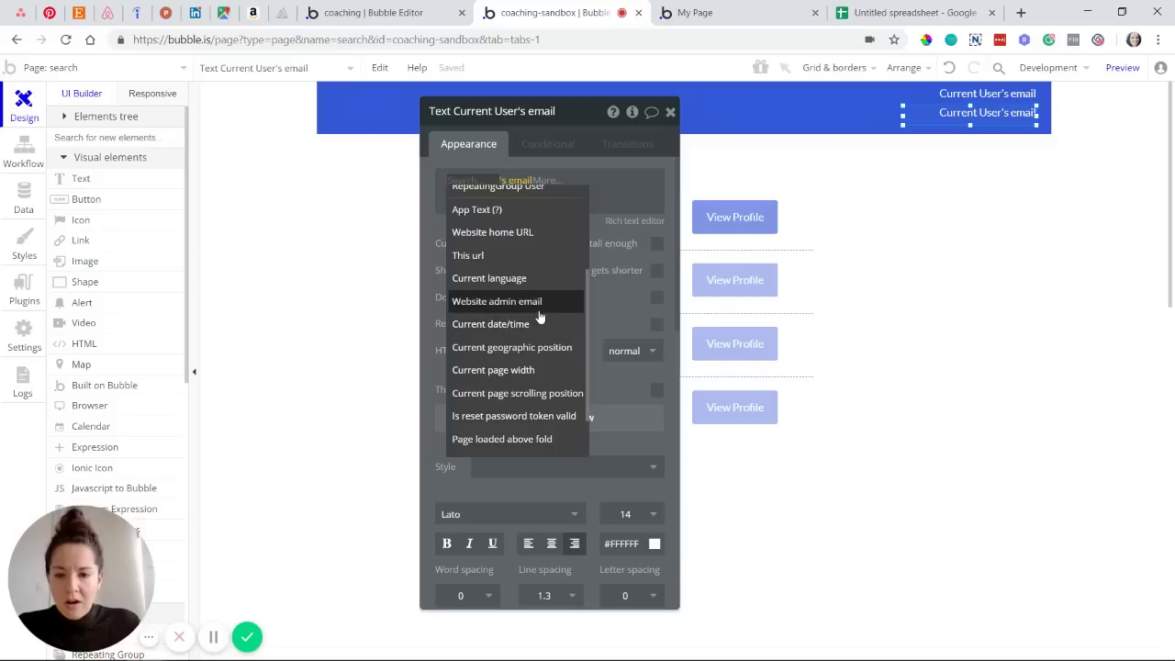
mouse_move(539, 315)
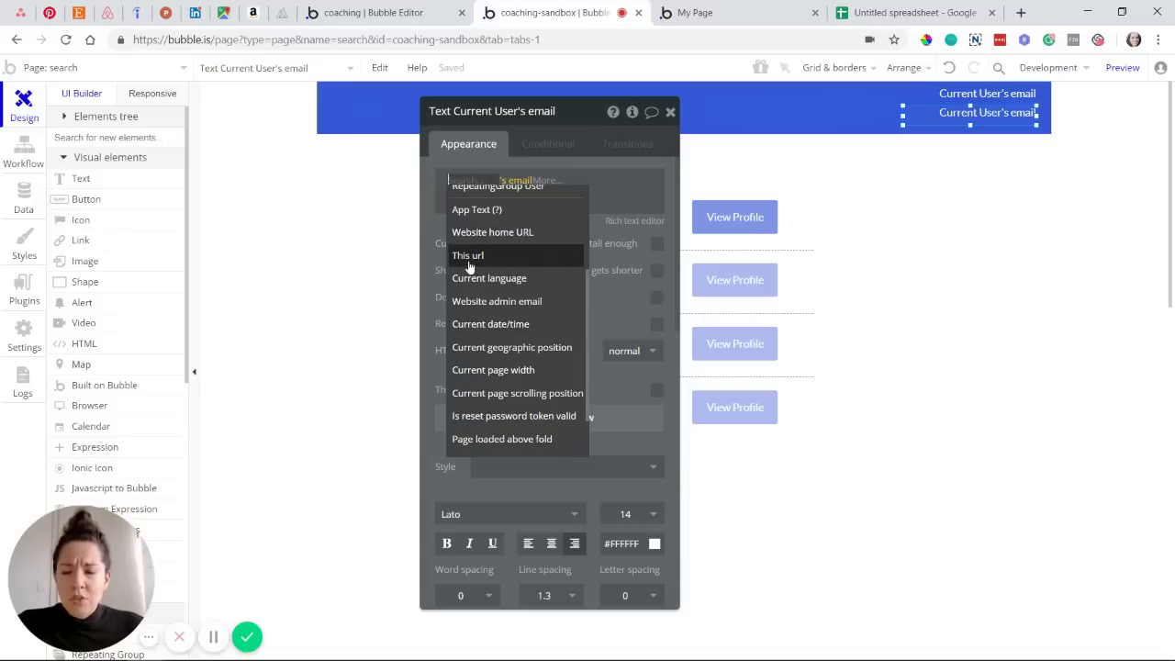
left_click(518, 324)
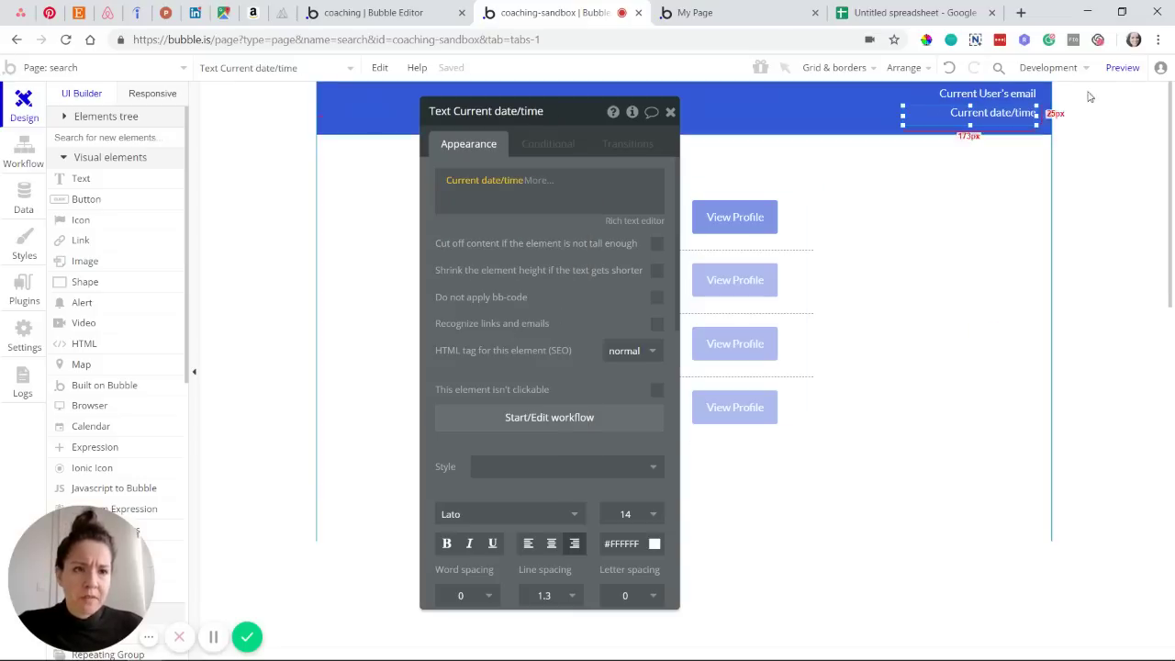
left_click(1124, 69)
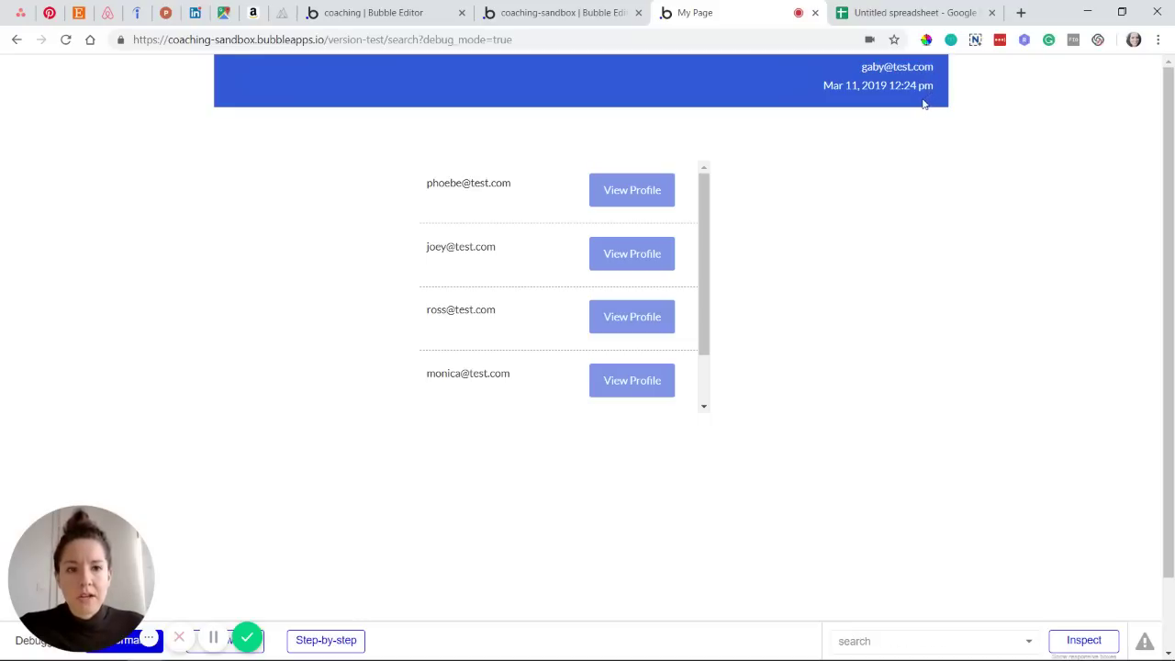
Step: Copy the blue header Group A and paste it onto the profile page
left_click(543, 14)
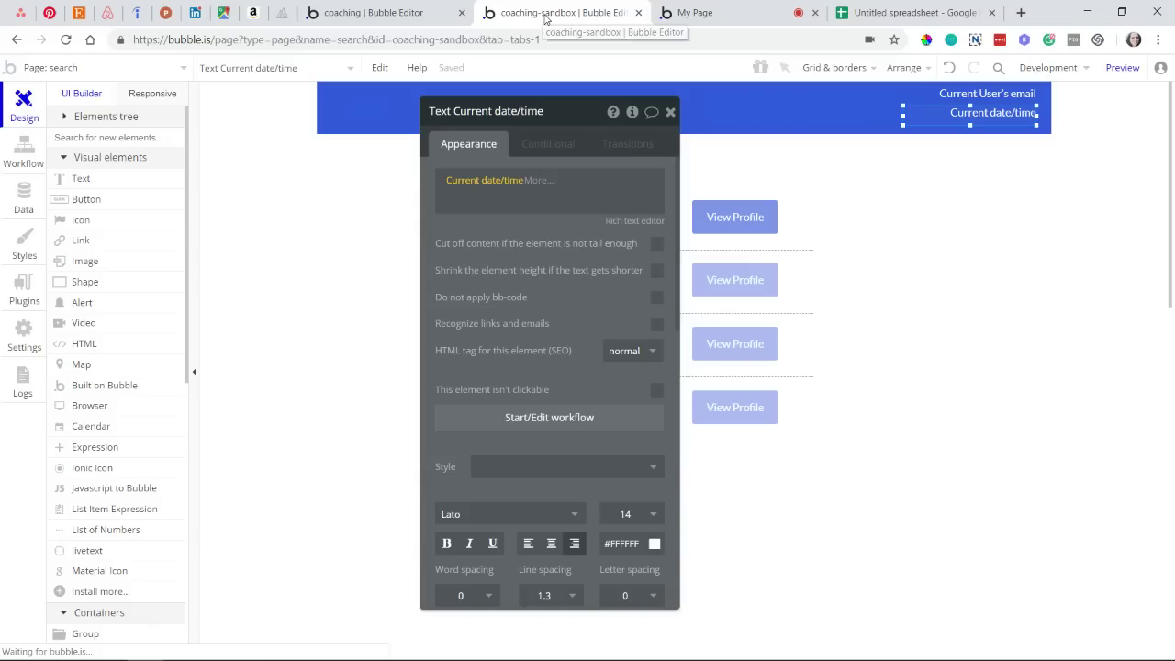
left_click(758, 107)
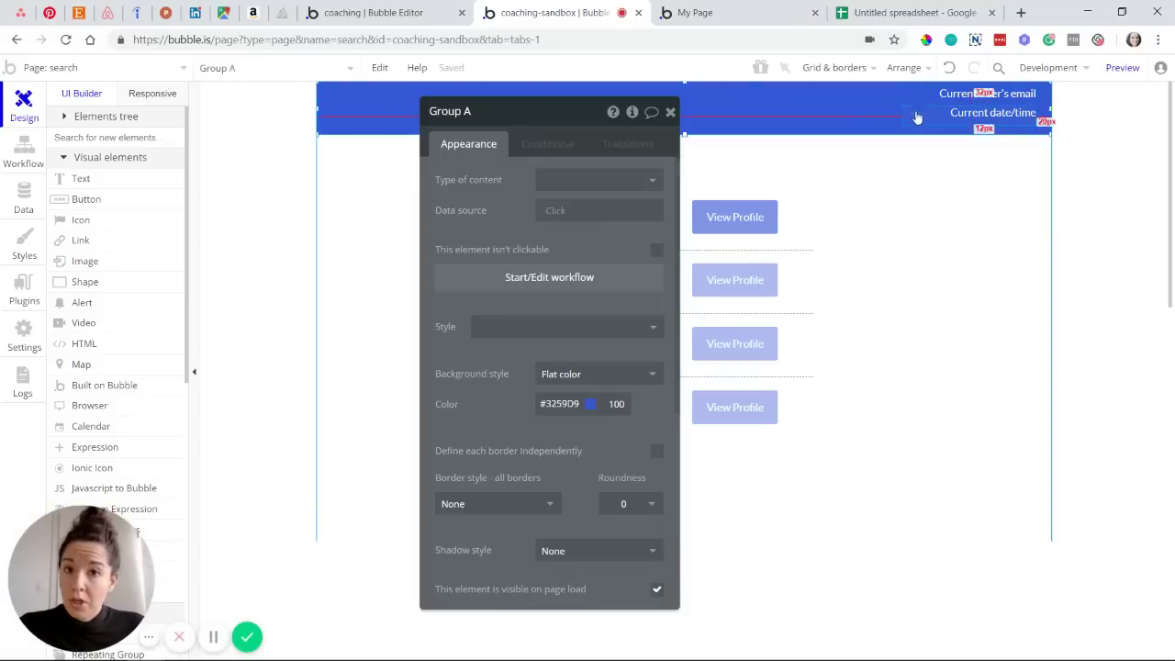
right_click(825, 117)
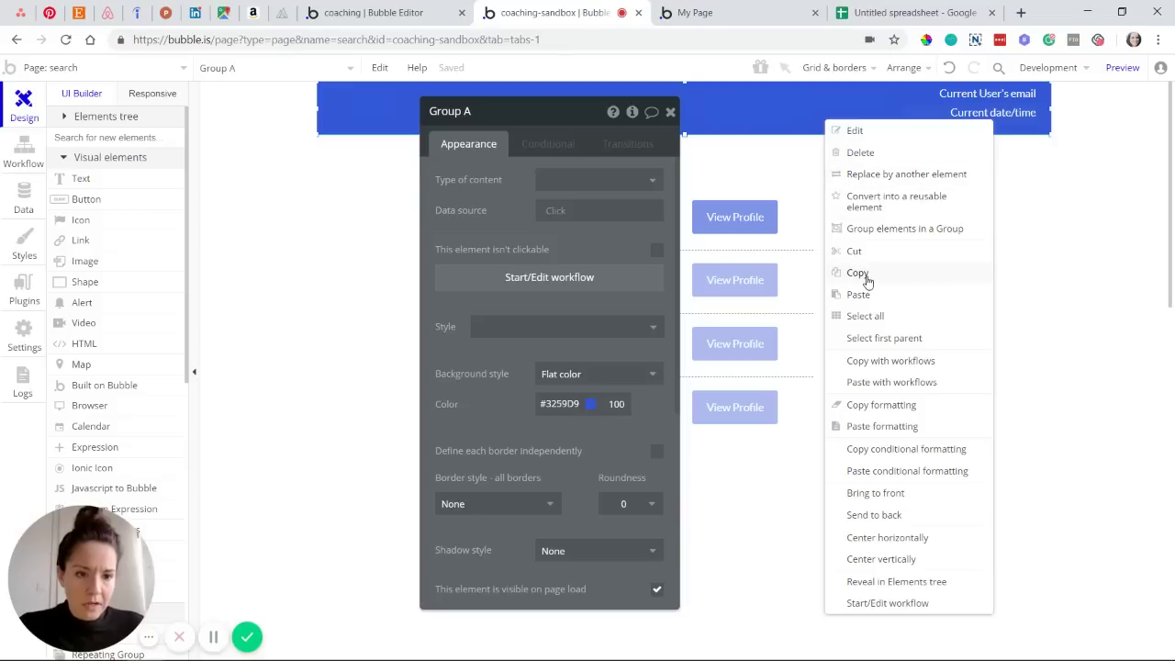
left_click(867, 276)
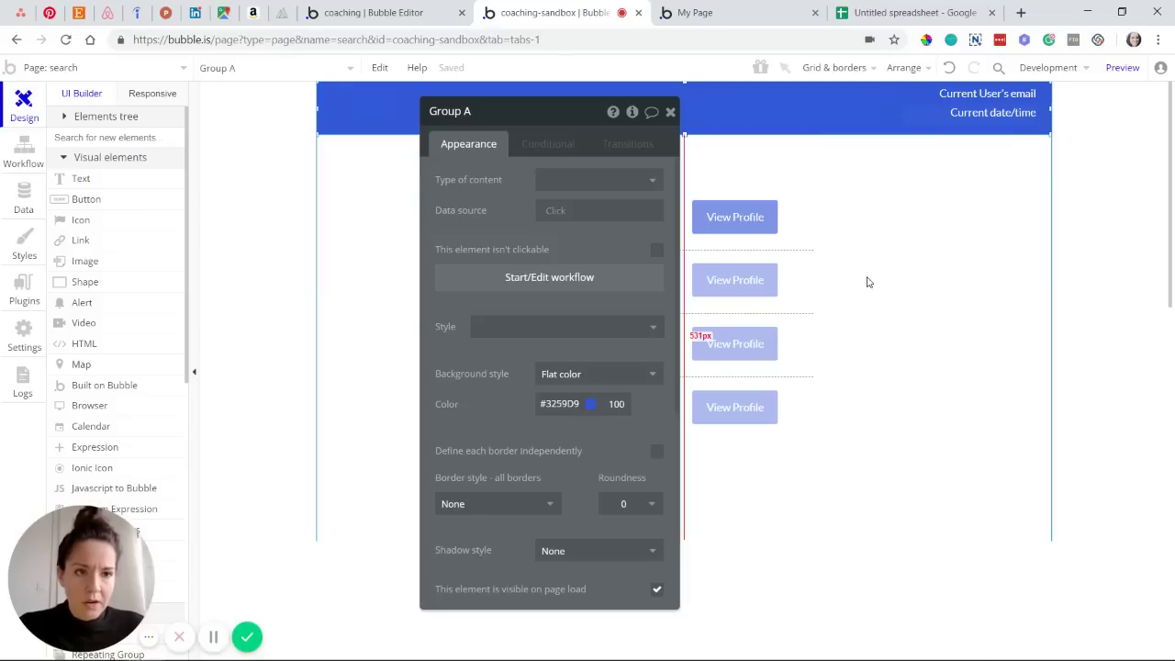
left_click(89, 72)
left_click(189, 182)
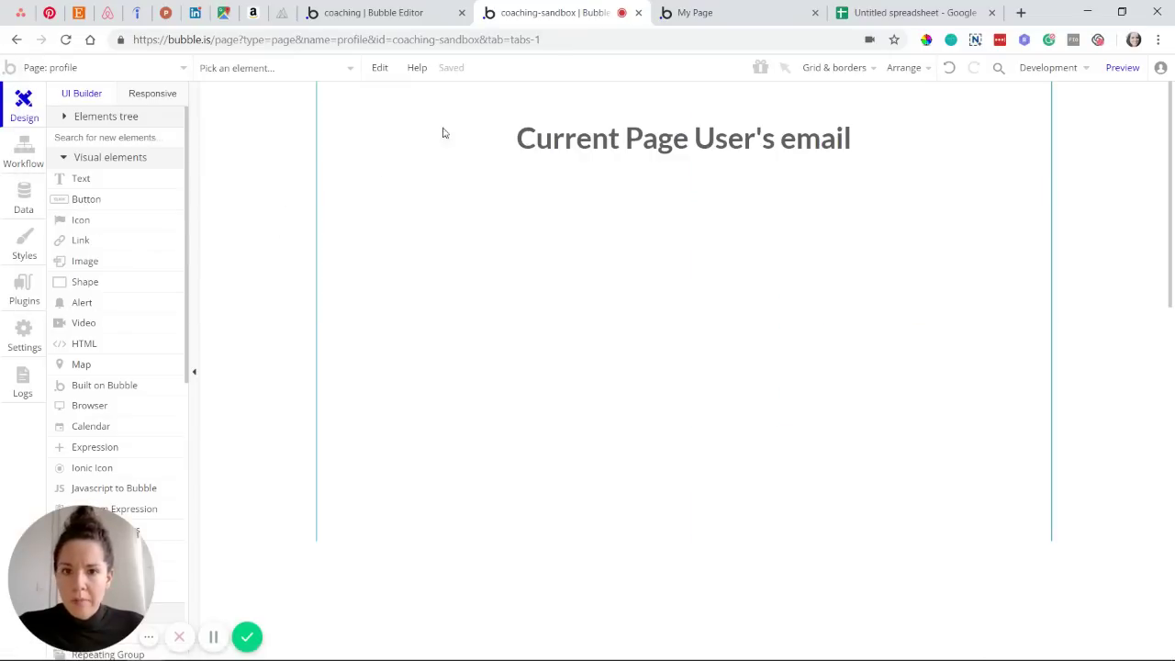
right_click(470, 106)
left_click(486, 156)
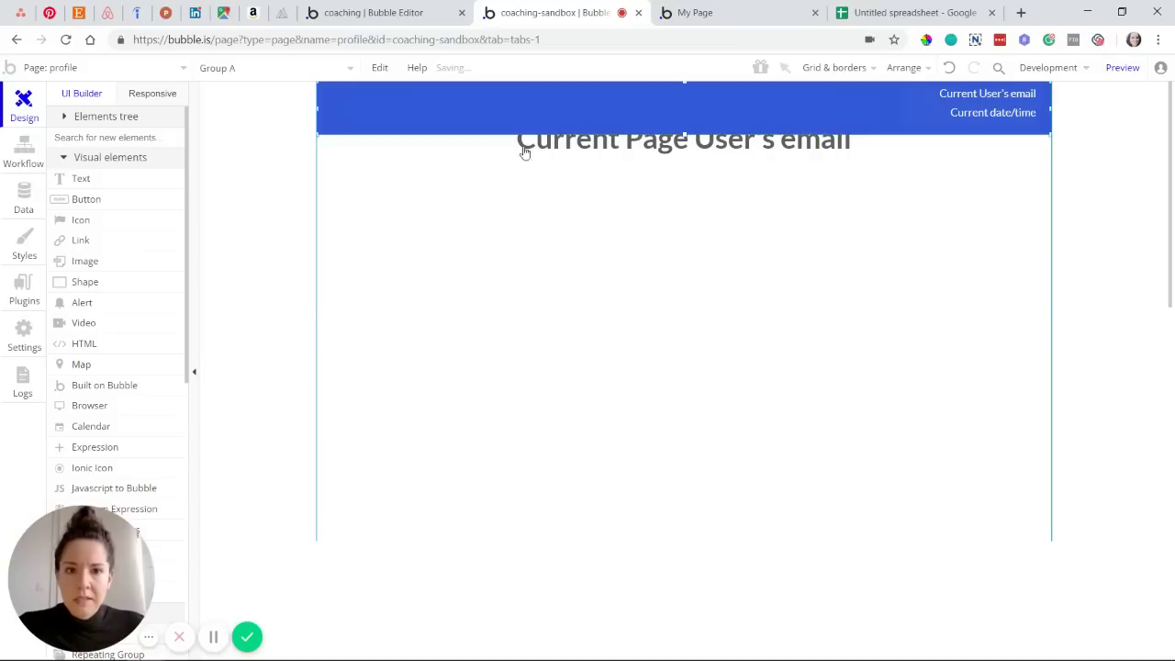
Step: Move the email heading below the header, then open the third user's profile in preview
left_click_drag(590, 151, 594, 205)
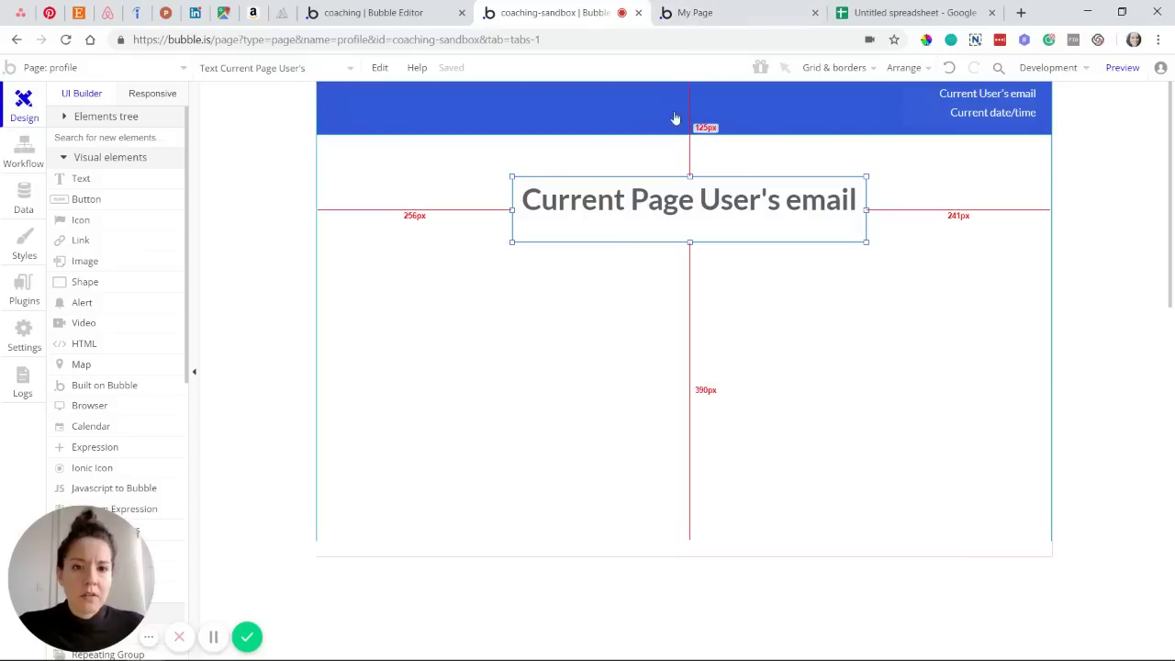
left_click(716, 13)
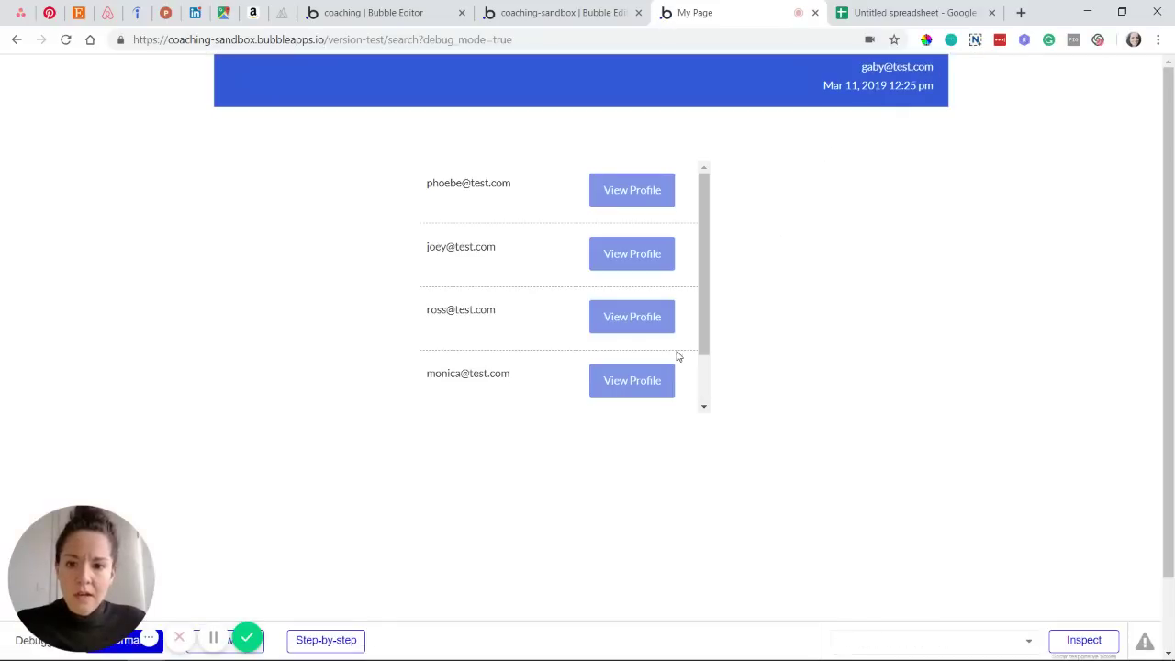
left_click(628, 327)
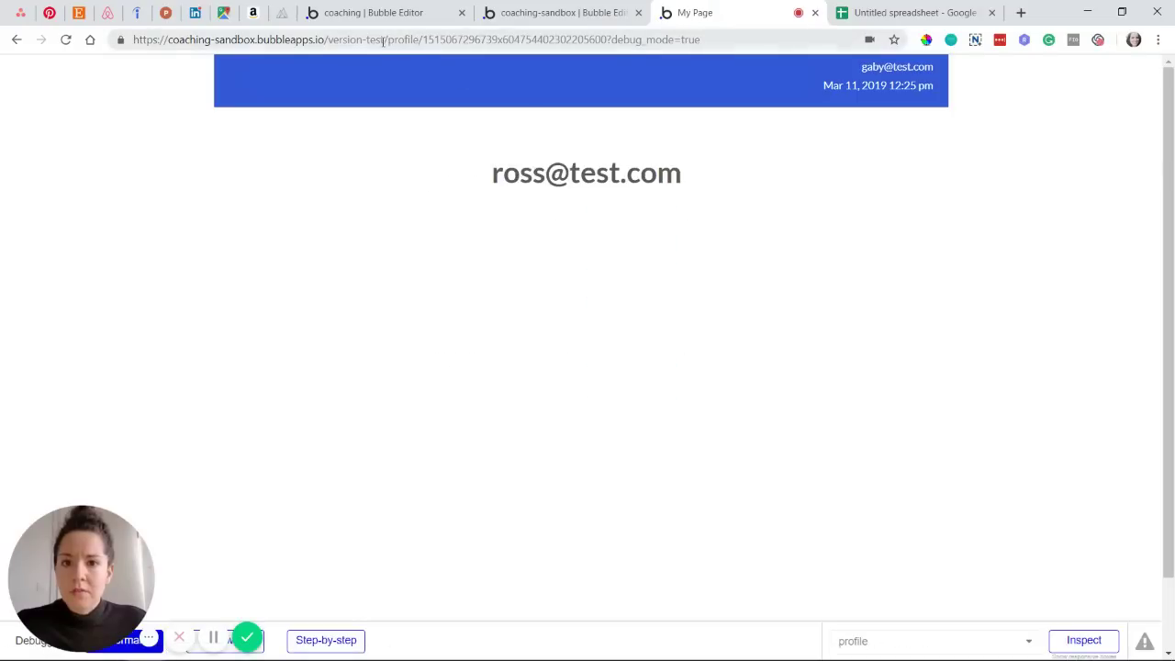
left_click(530, 186)
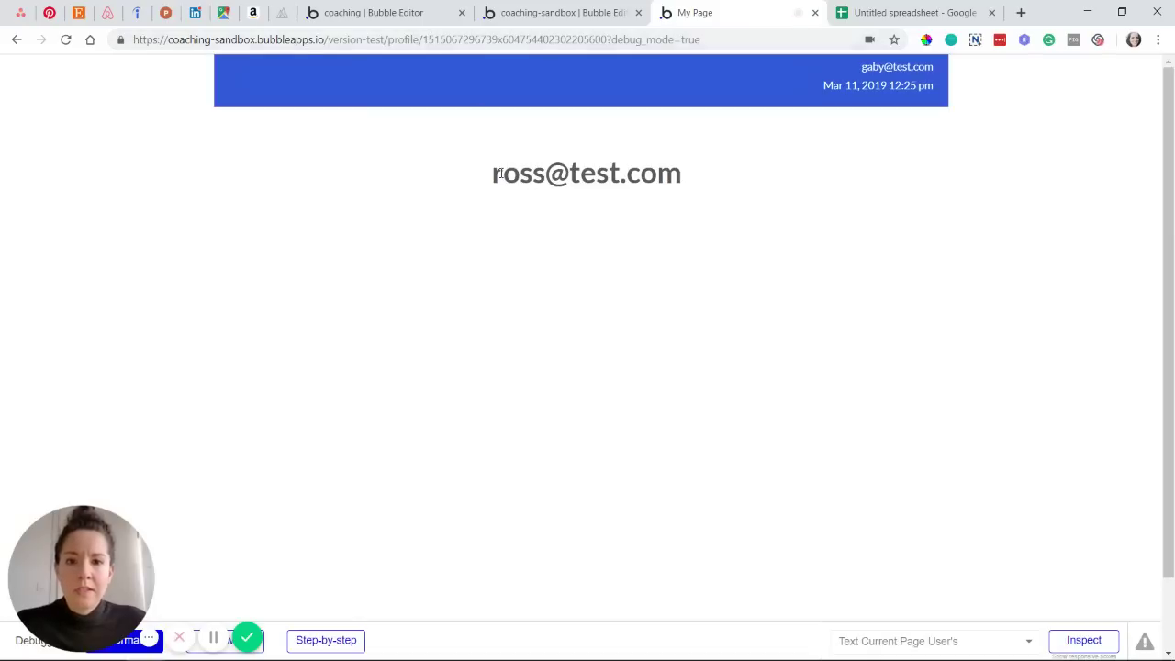
left_click_drag(500, 173, 694, 176)
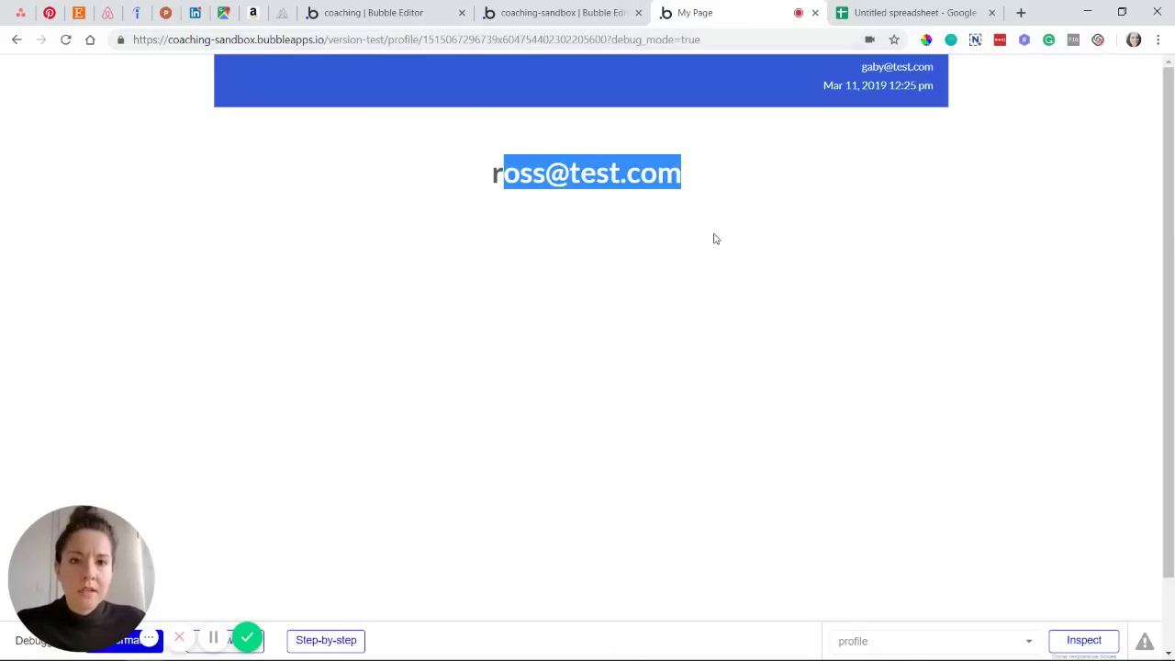
left_click(585, 188)
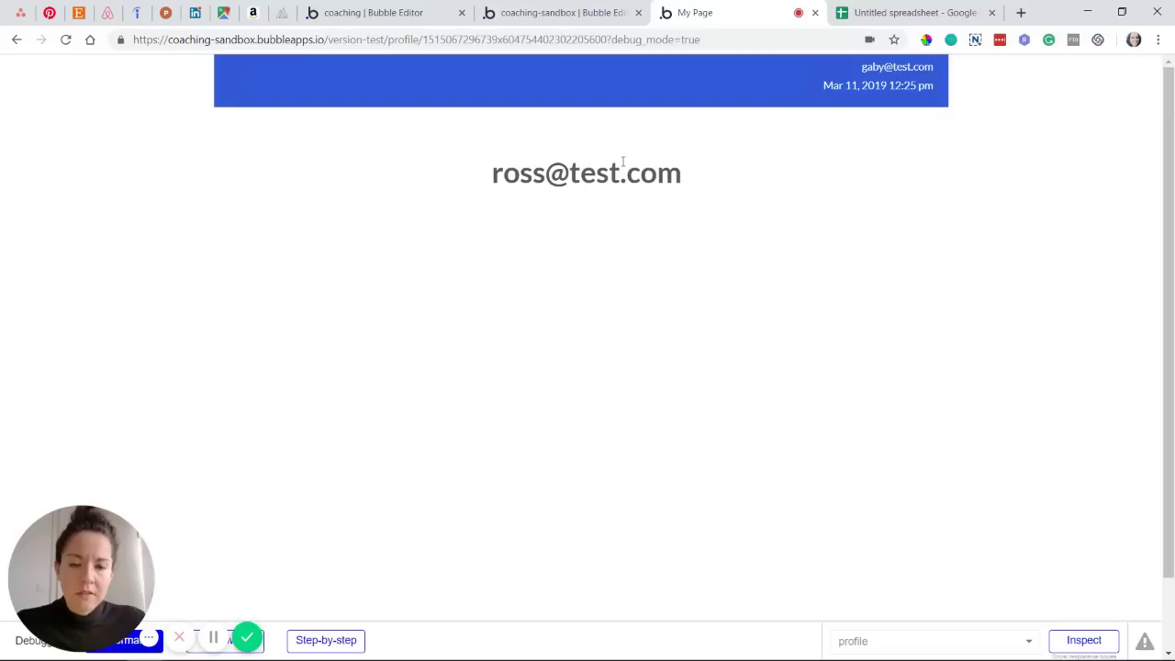
left_click(864, 71)
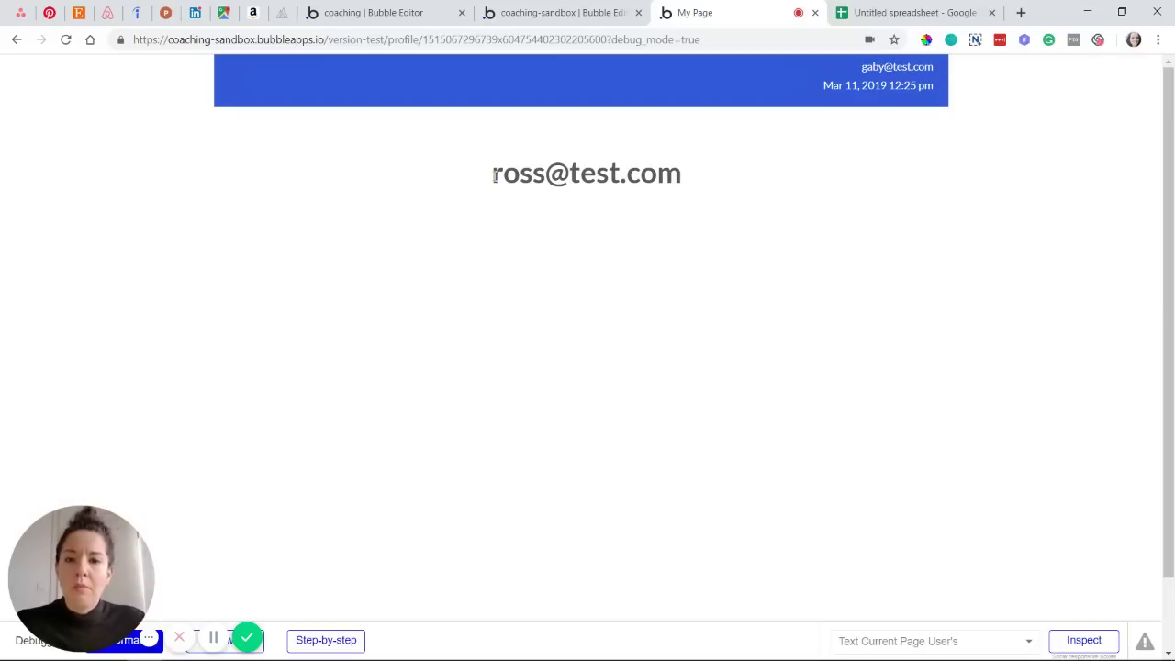
left_click_drag(493, 175, 687, 175)
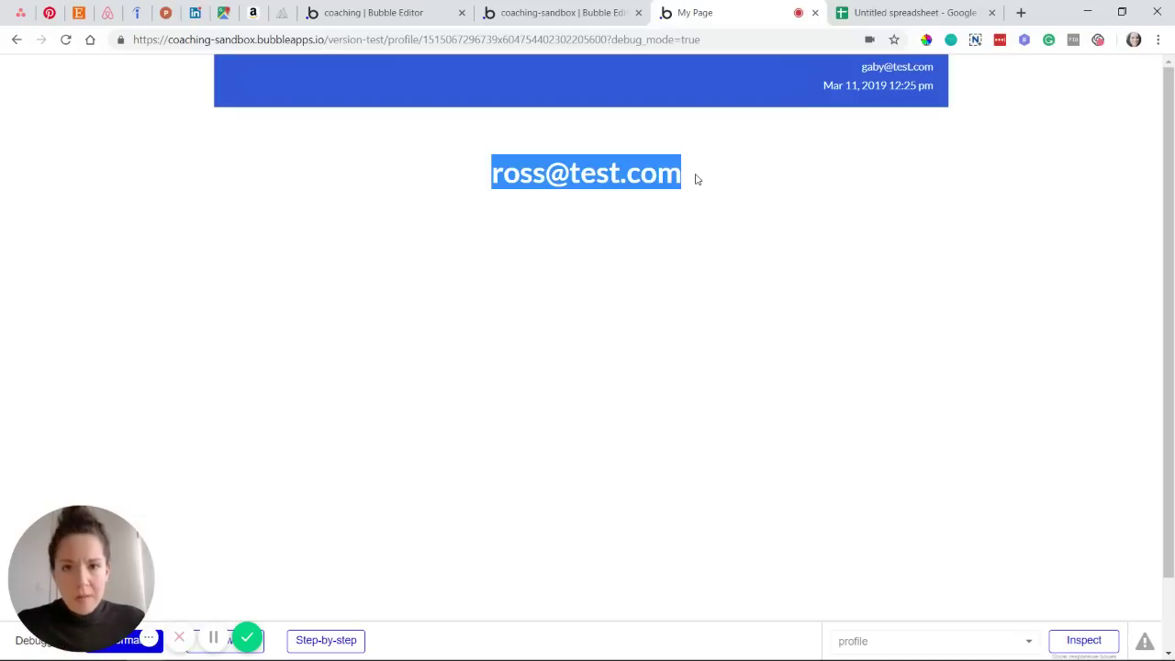
left_click(799, 93)
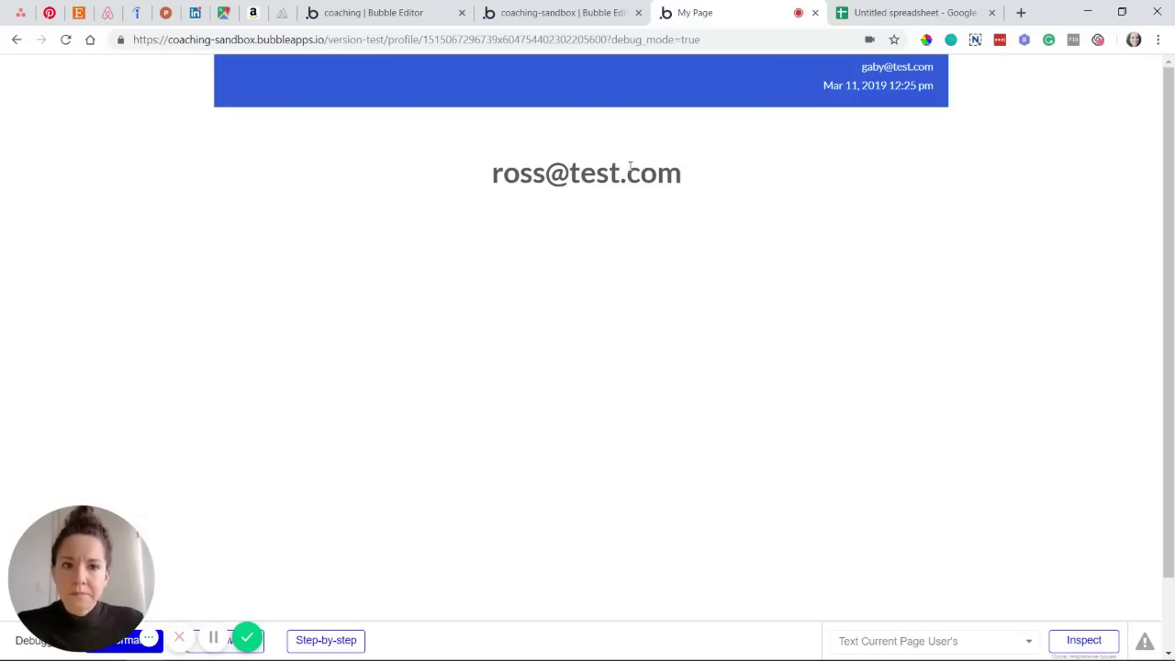
left_click(518, 22)
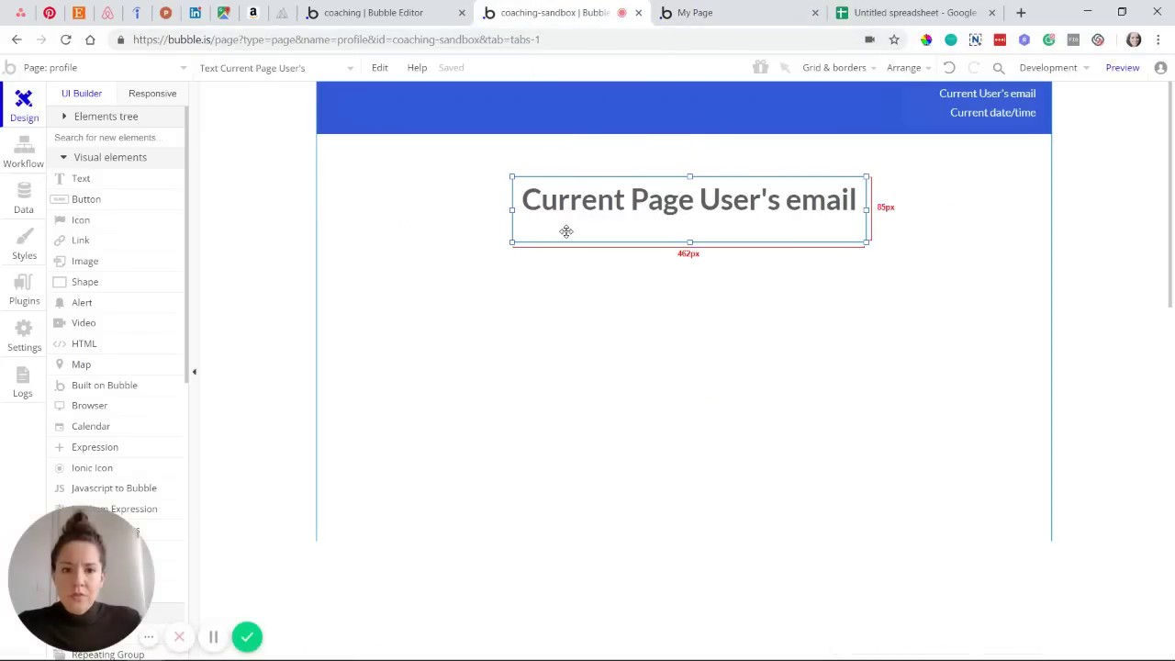
left_click(136, 180)
left_click_drag(563, 297, 705, 341)
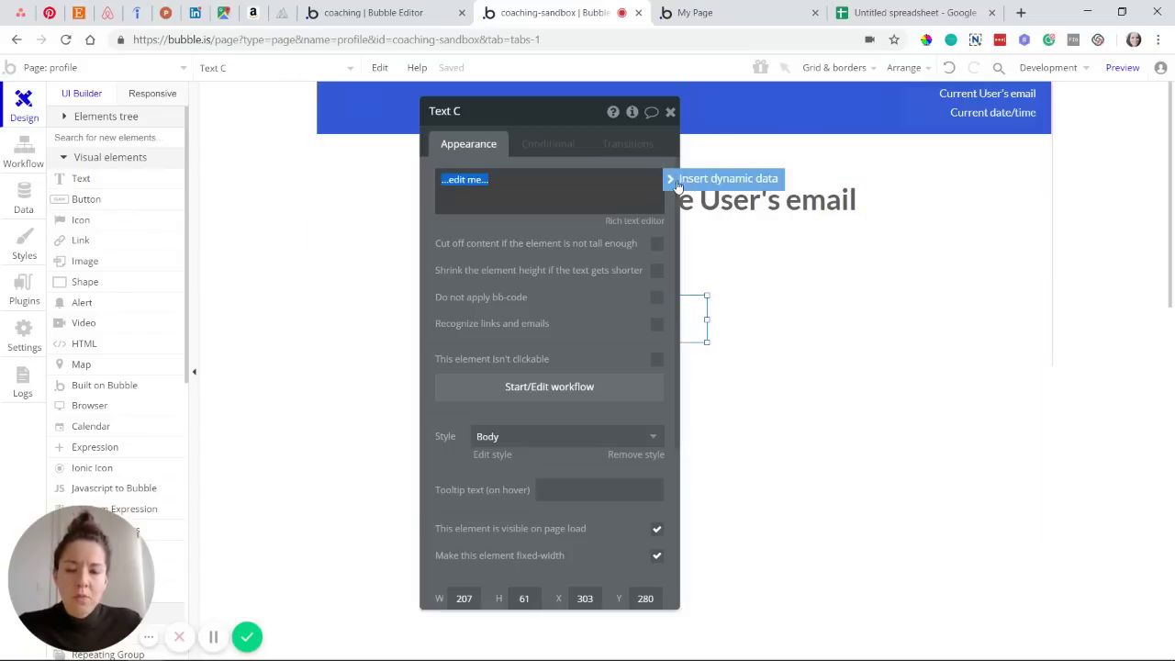
left_click(725, 181)
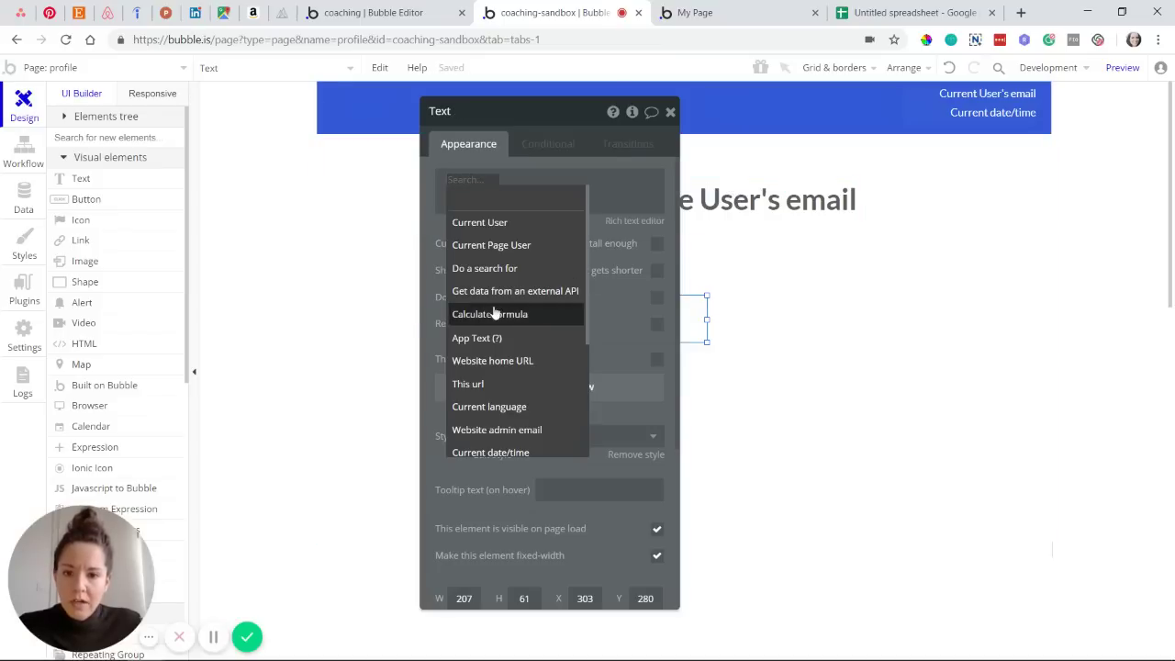
scroll(525, 252, "down", 4)
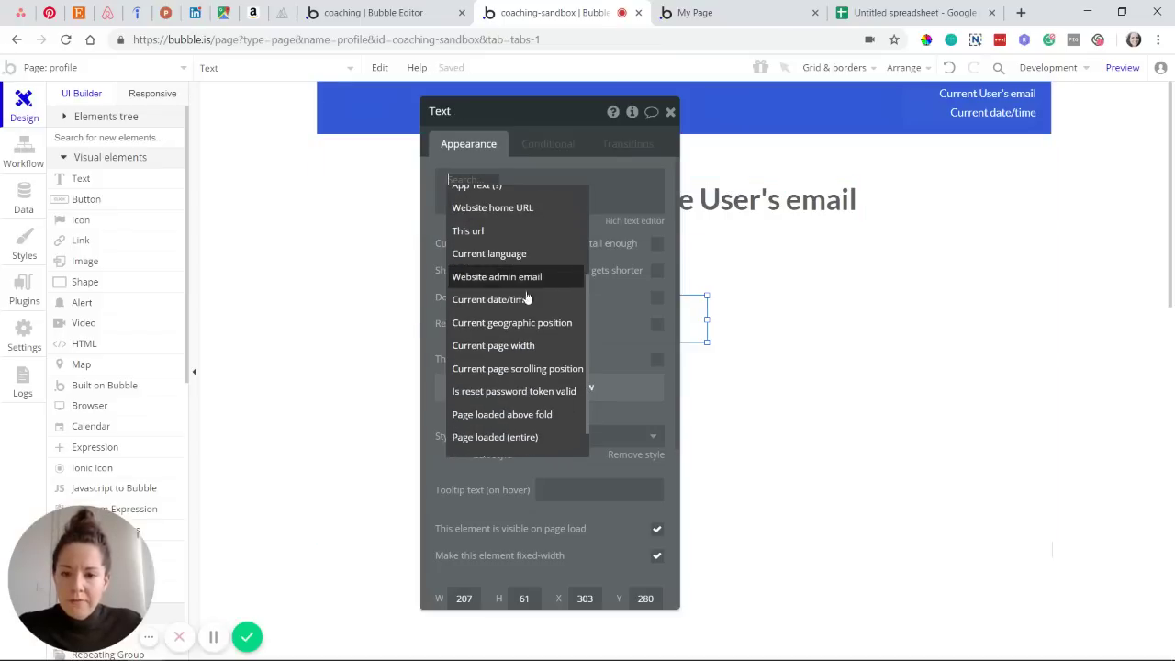
scroll(521, 390, "up", 4)
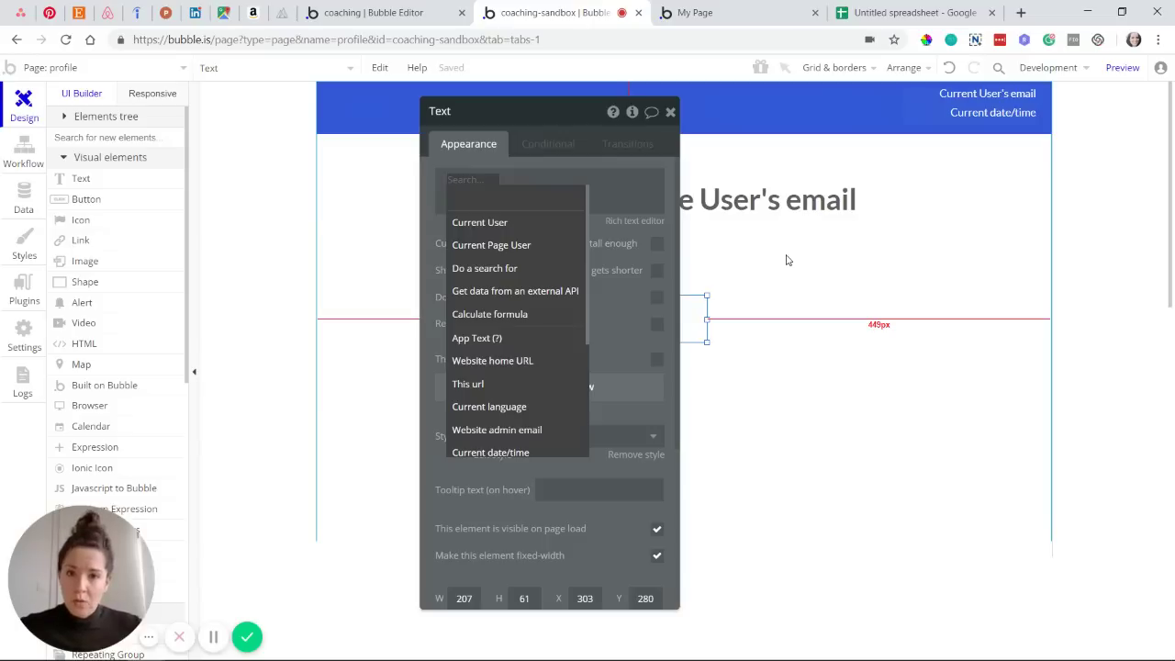
left_click(633, 298)
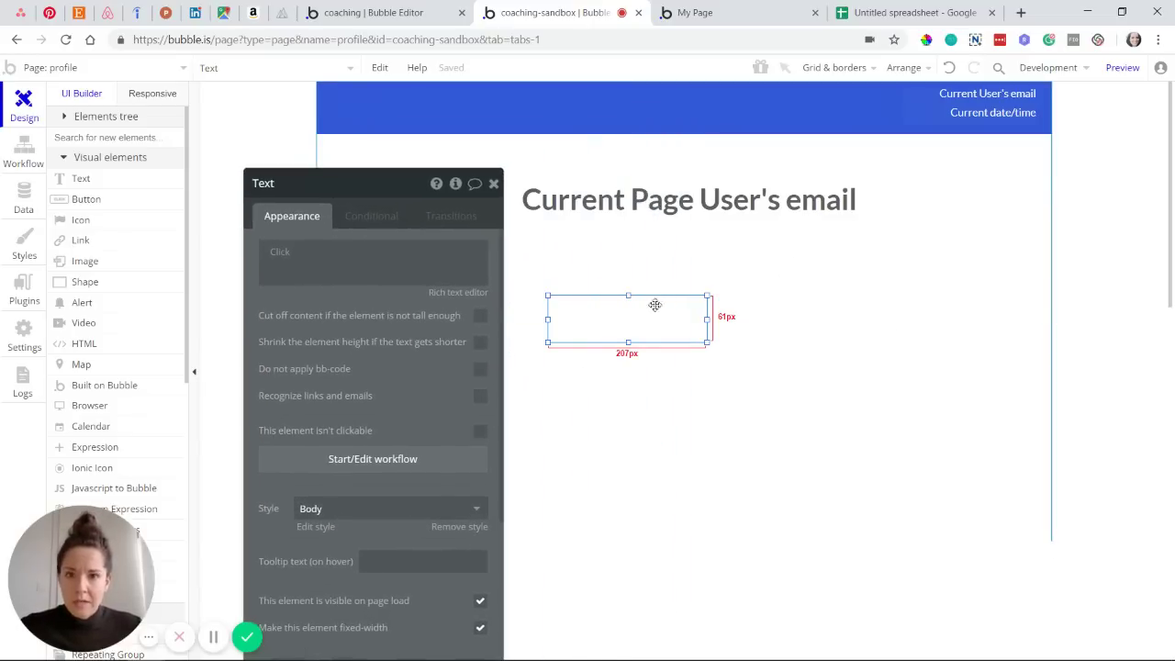
left_click(285, 255)
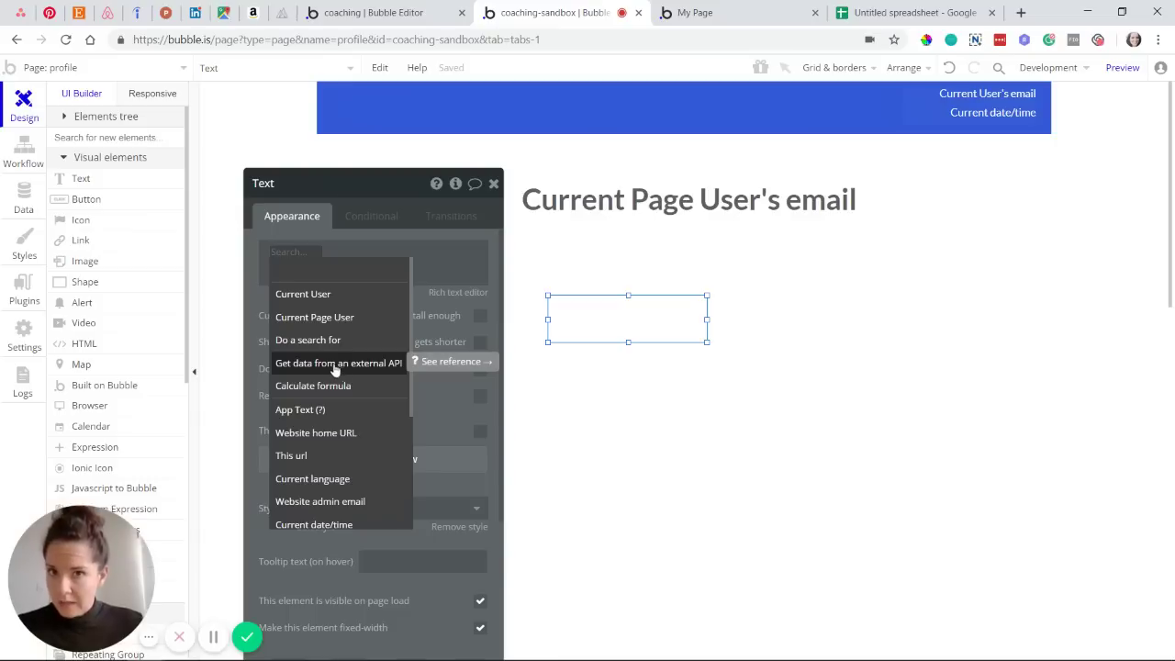
Step: Draw an Image element to the right of the new text and turn on element border outlines
left_click(89, 270)
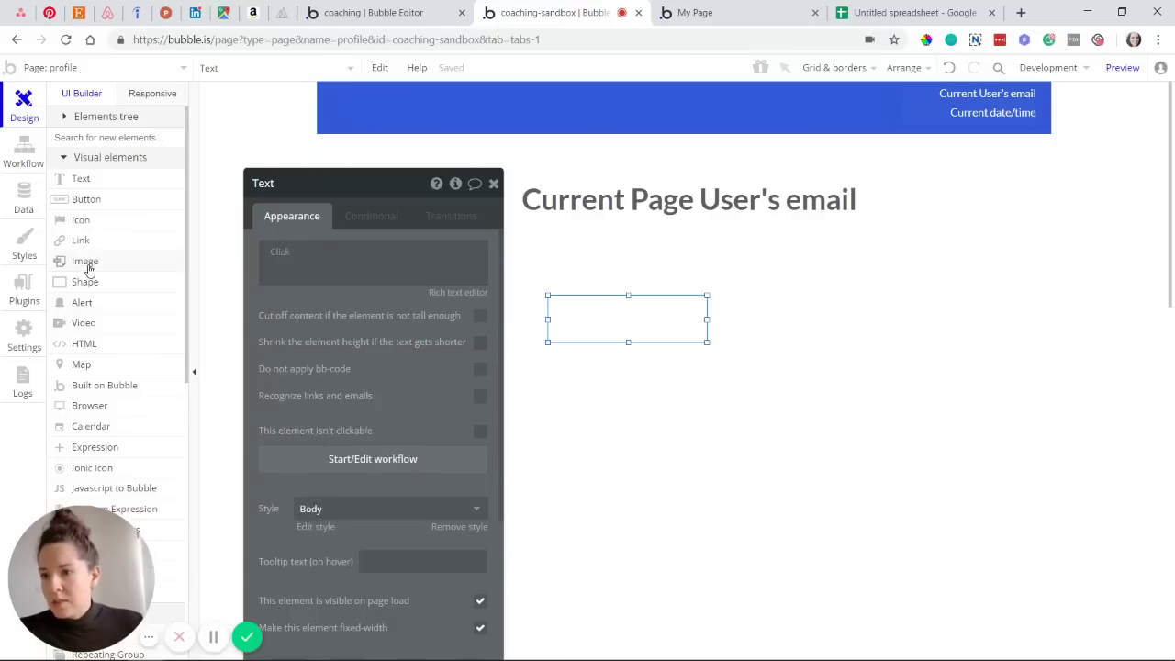
left_click(87, 265)
left_click_drag(721, 274, 827, 365)
left_click(837, 68)
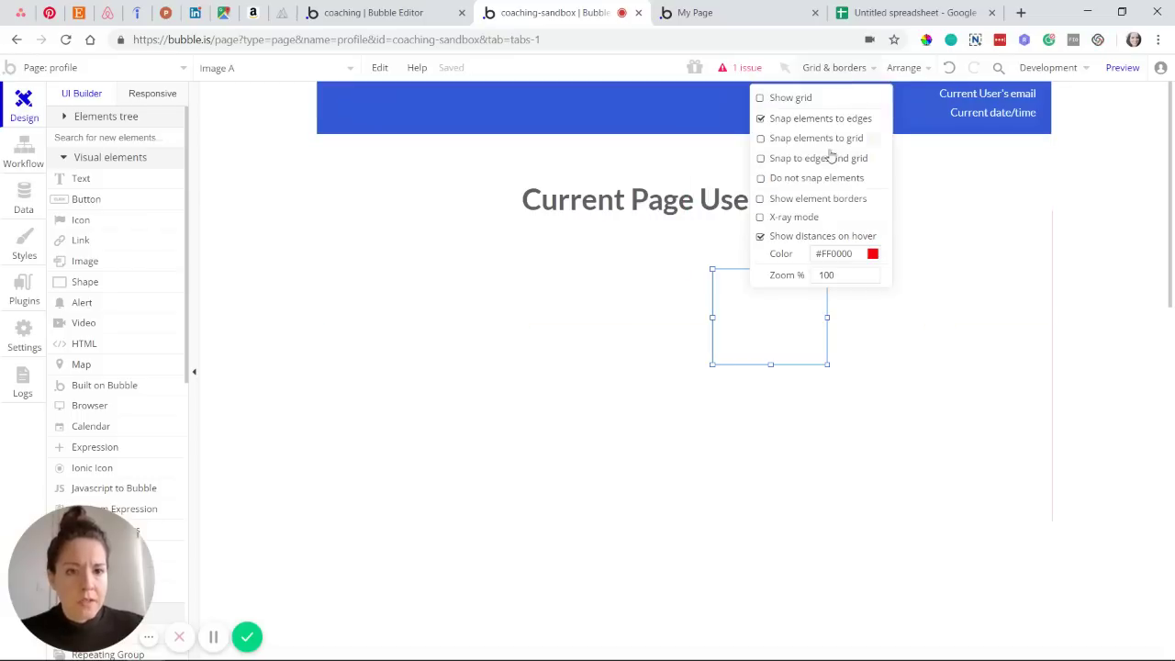
left_click(821, 206)
left_click_drag(719, 320, 727, 333)
Step: Type 'hello' into the empty text element, then select the empty Image A element
left_click(676, 322)
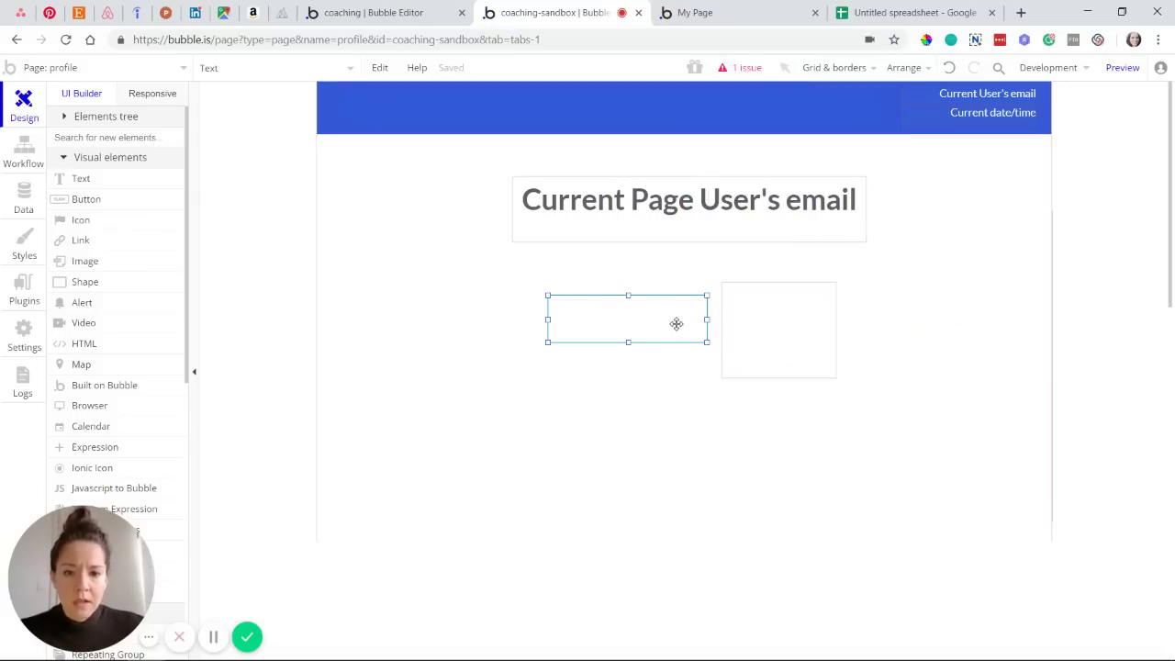
double_click(648, 315)
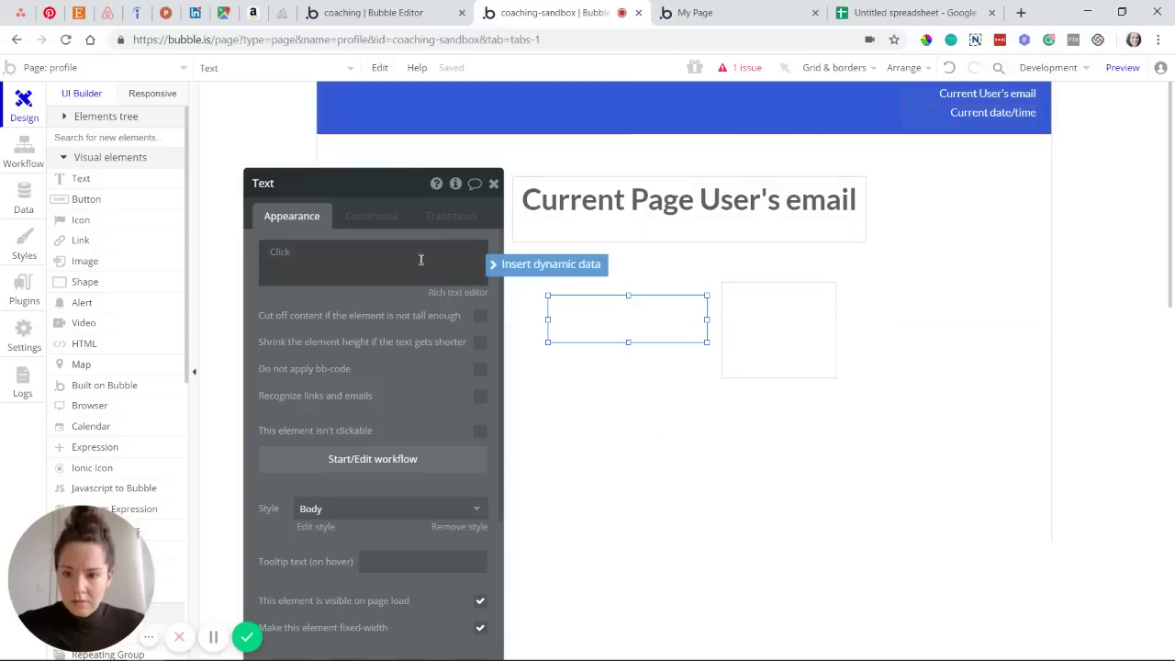
type("hello")
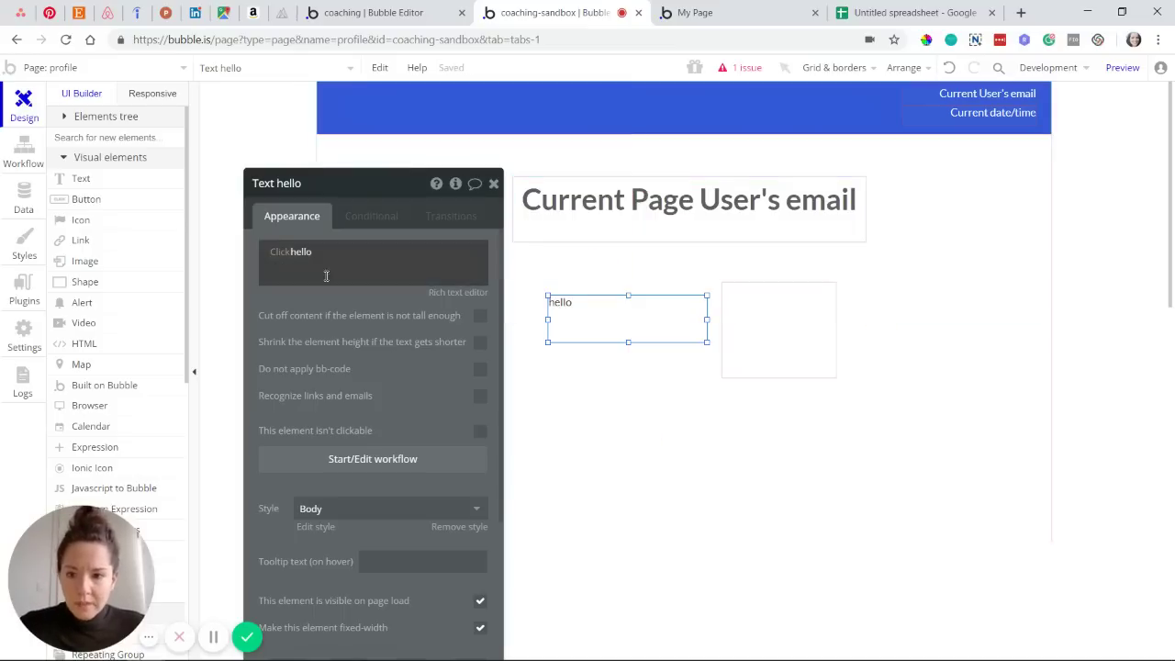
left_click(766, 349)
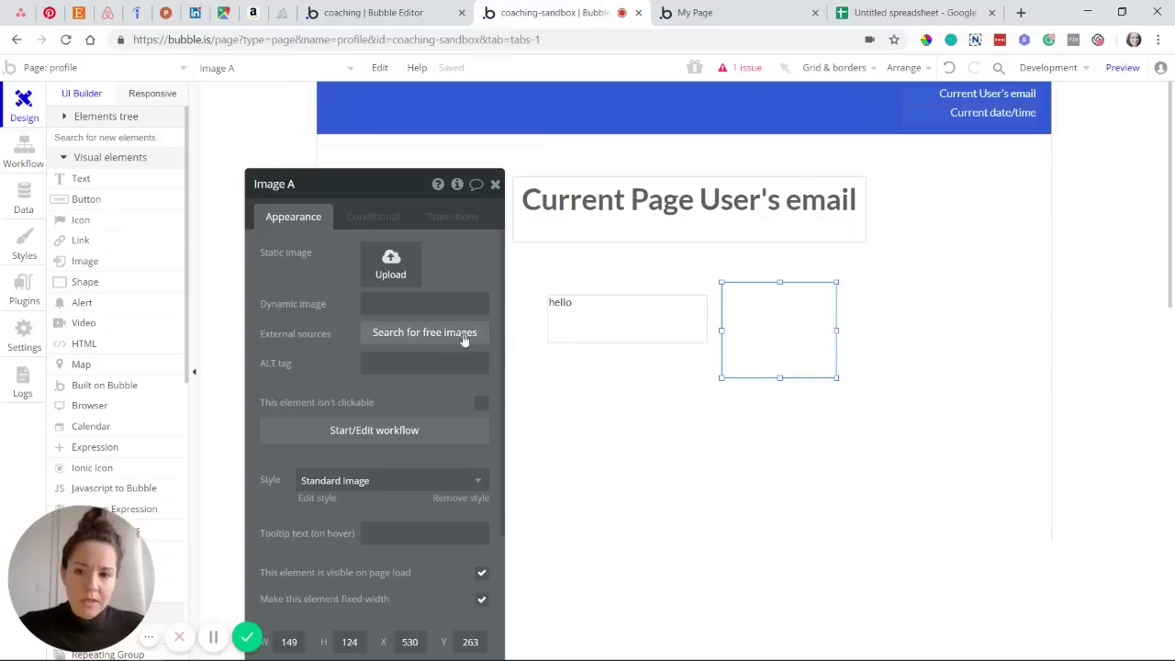
Step: Set Image A's Dynamic image field to Current User's First Name
left_click(435, 303)
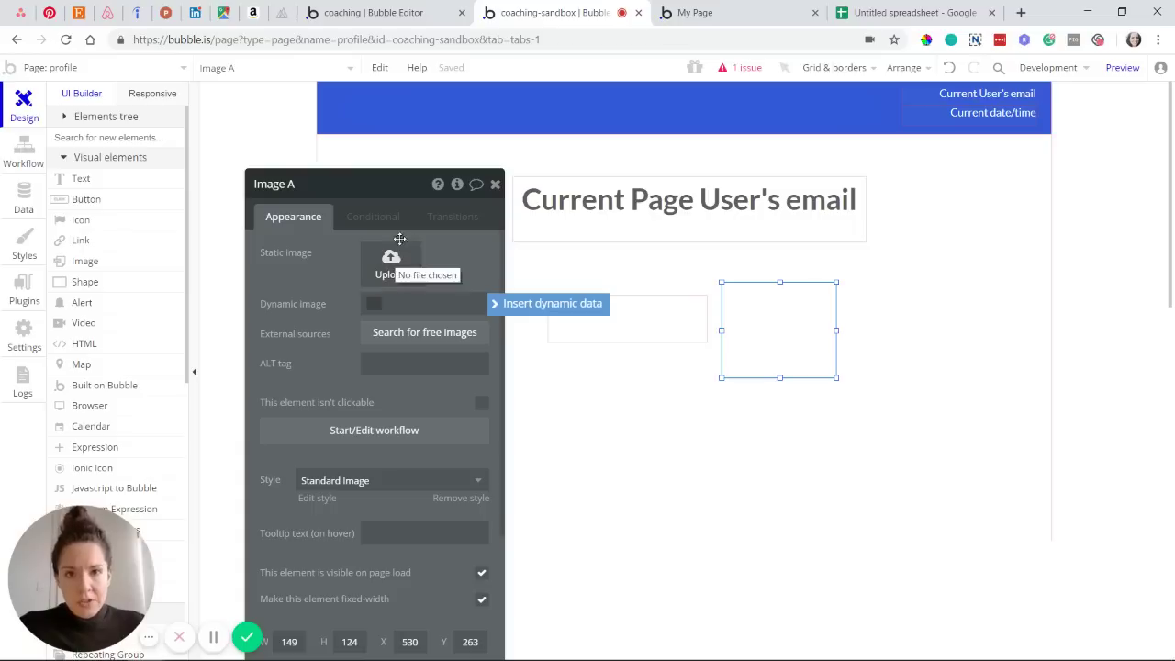
left_click(514, 307)
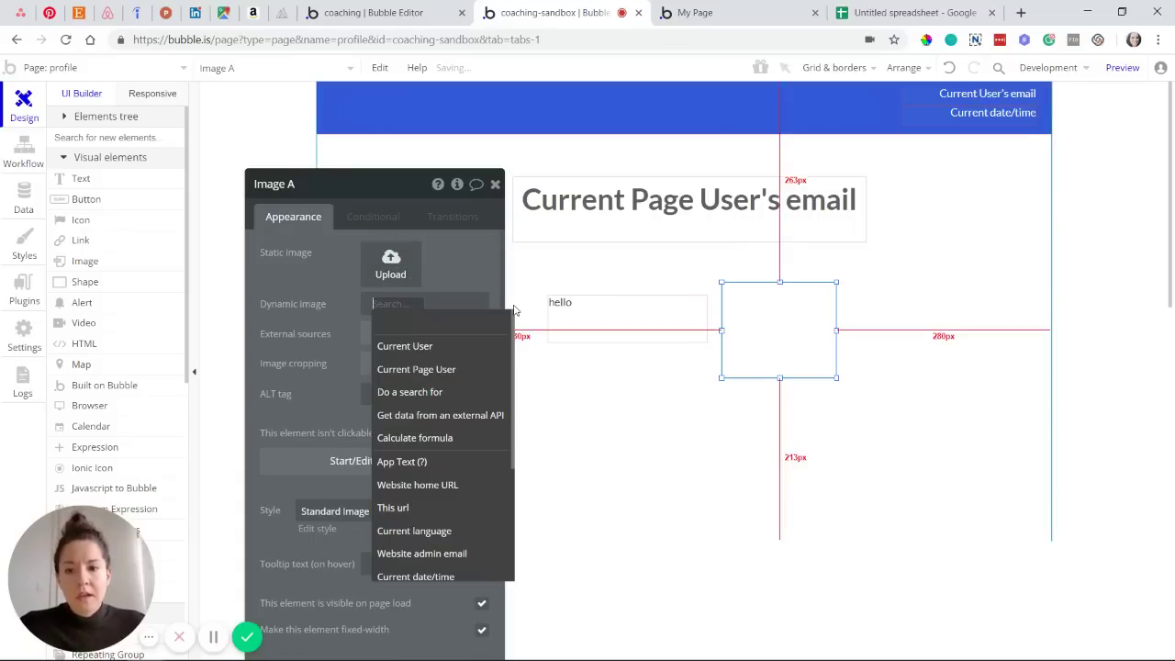
left_click(436, 344)
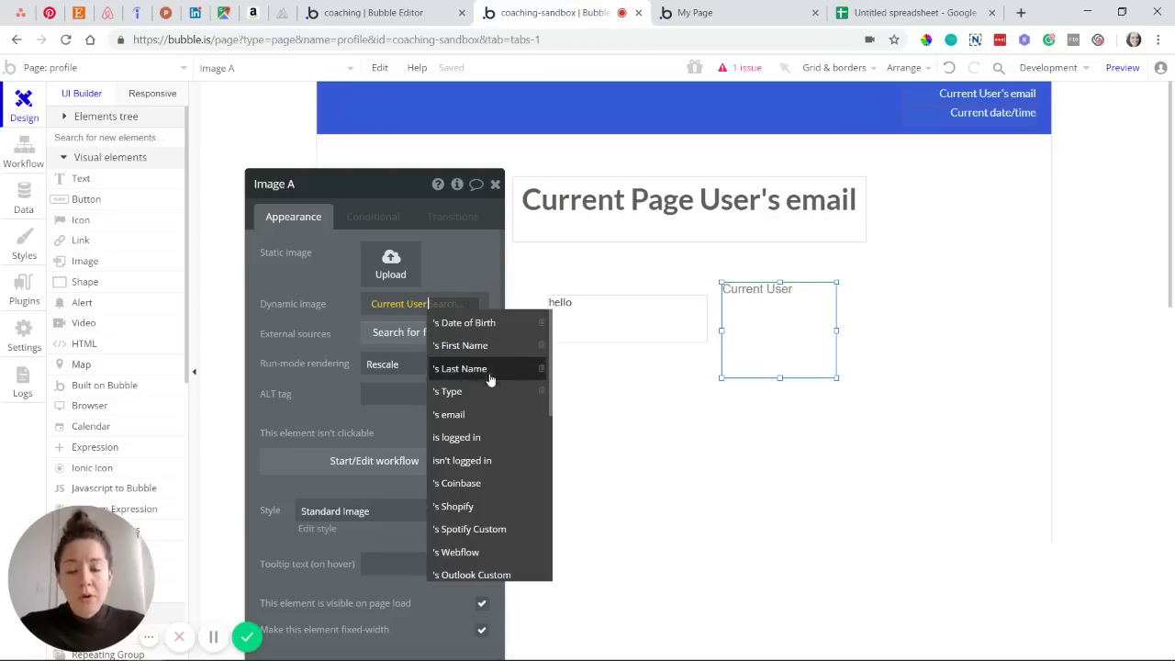
scroll(485, 451, "down", 3)
scroll(487, 464, "up", 3)
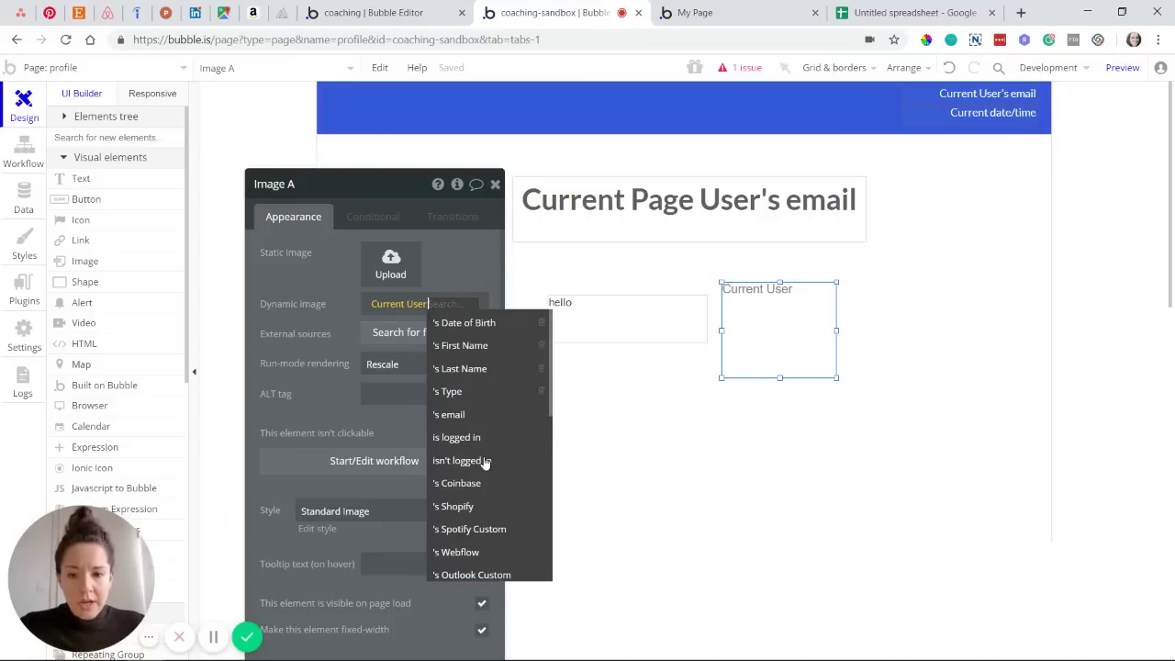
left_click(319, 313)
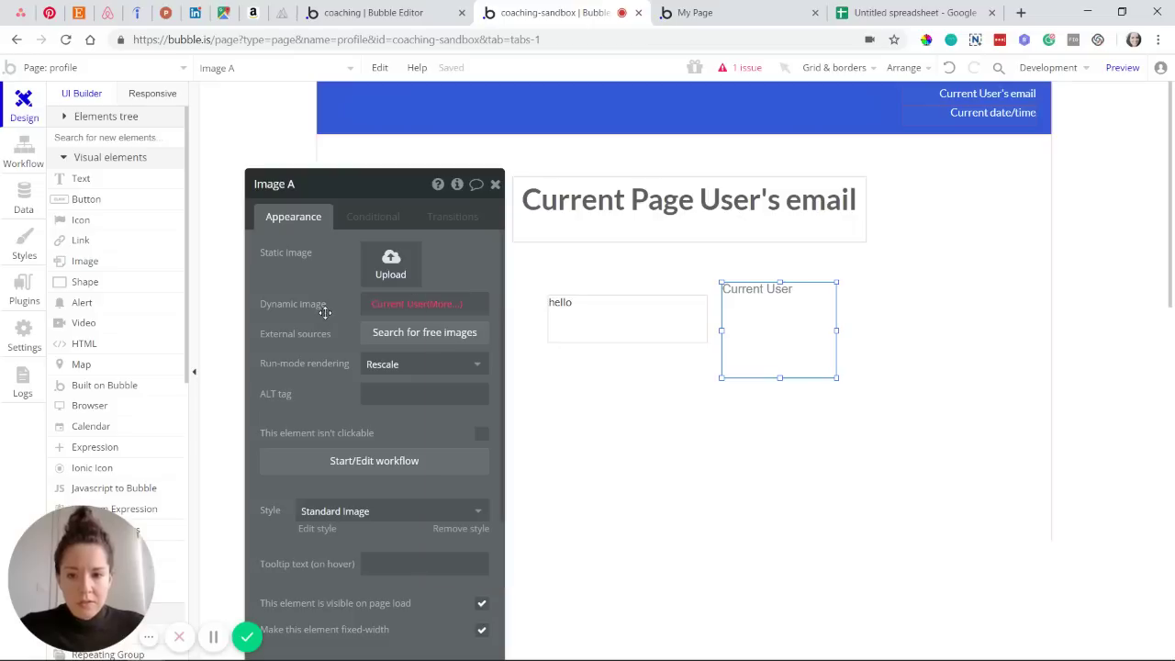
left_click(418, 306)
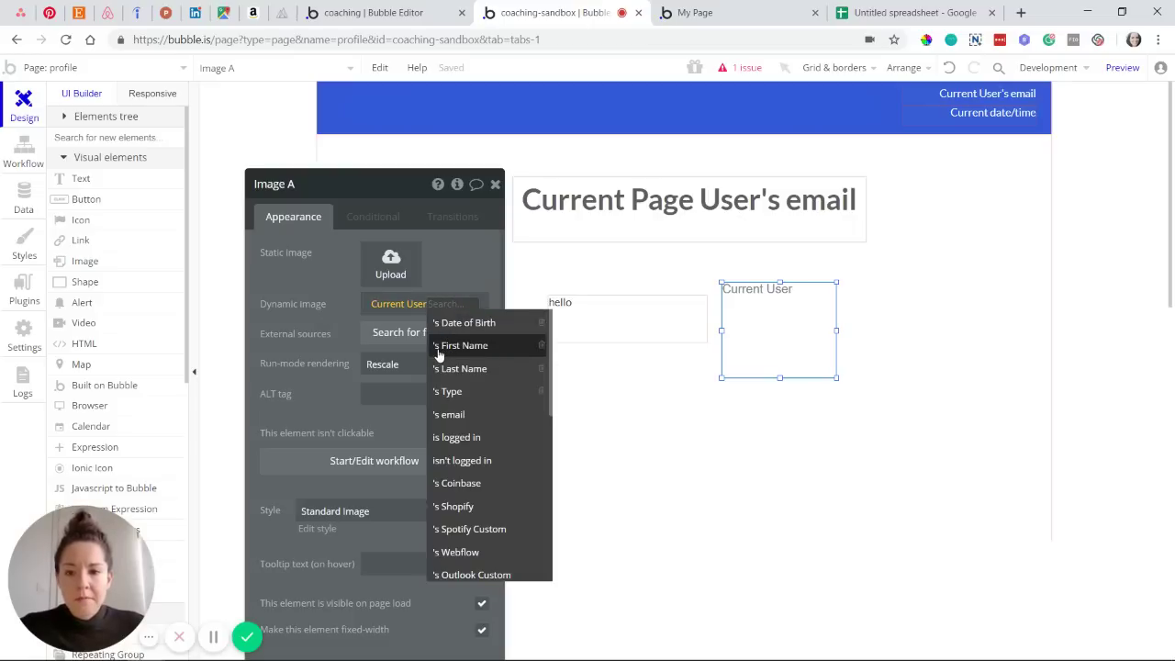
left_click(459, 349)
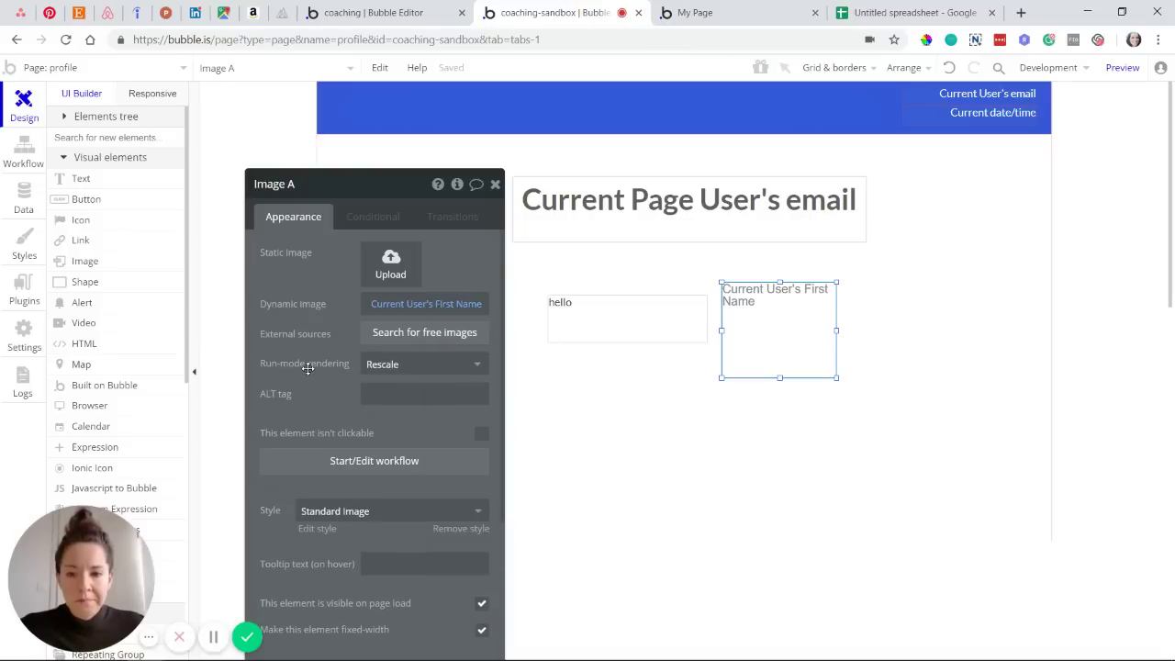
left_click(445, 306)
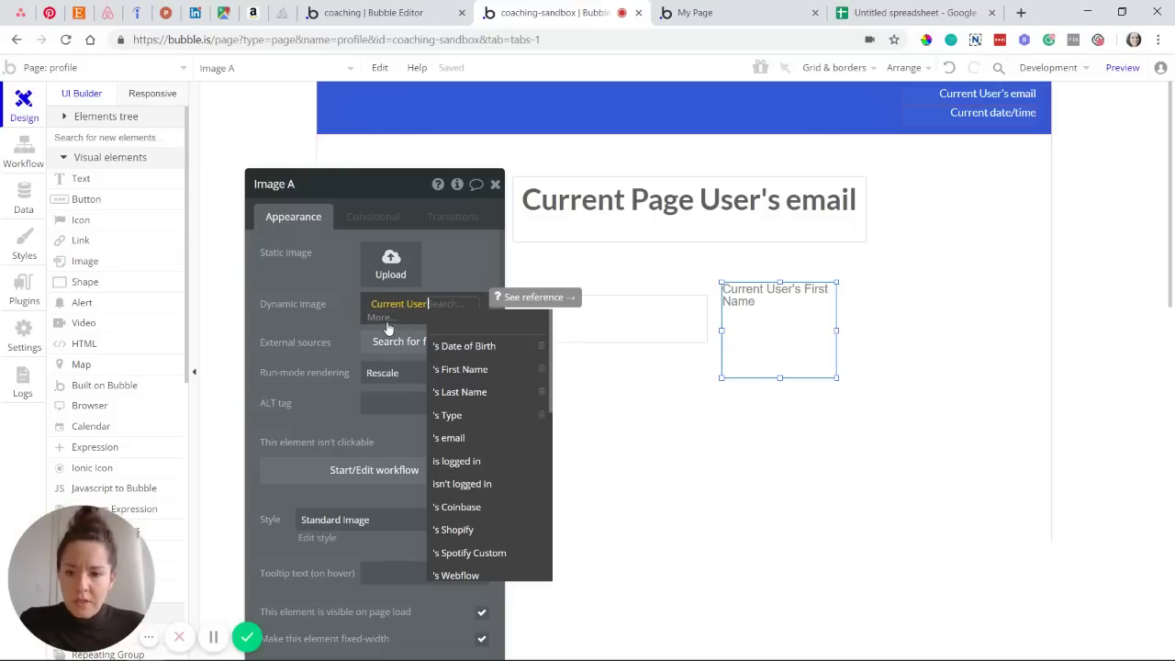
left_click(347, 327)
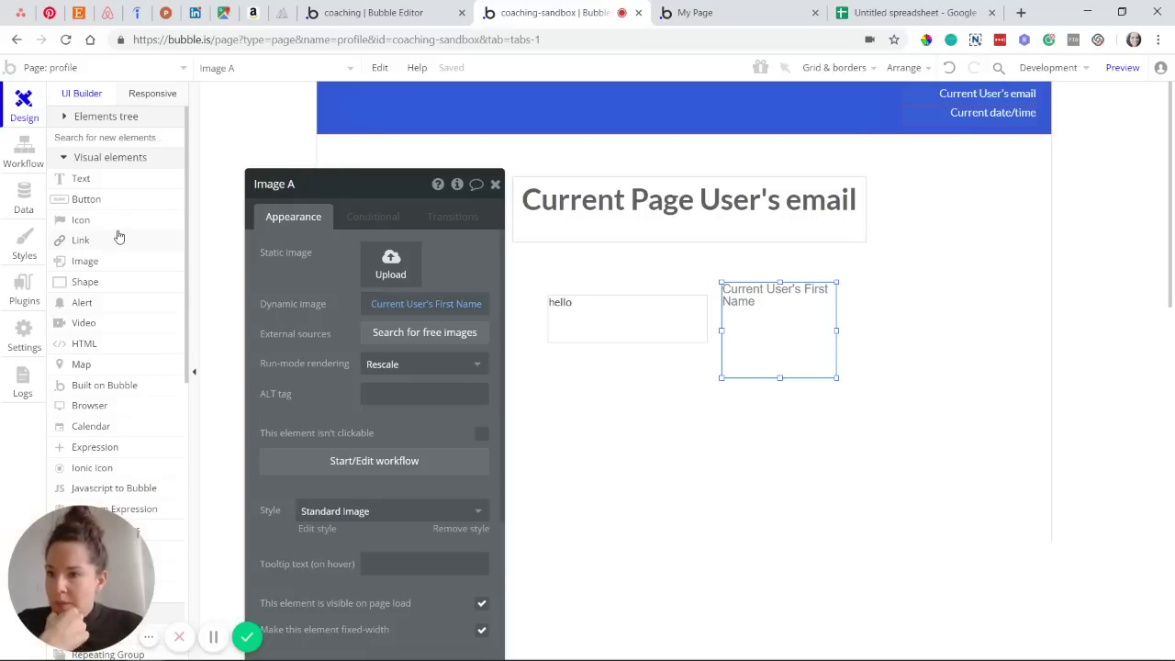
scroll(144, 346, "down", 2)
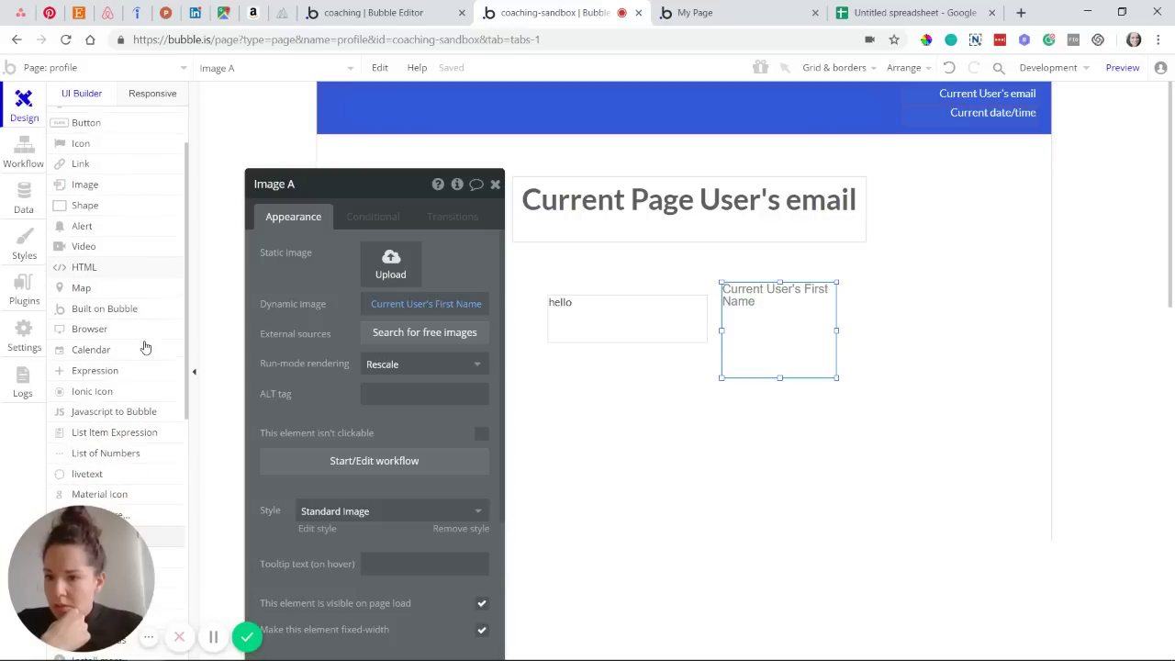
scroll(144, 346, "up", 2)
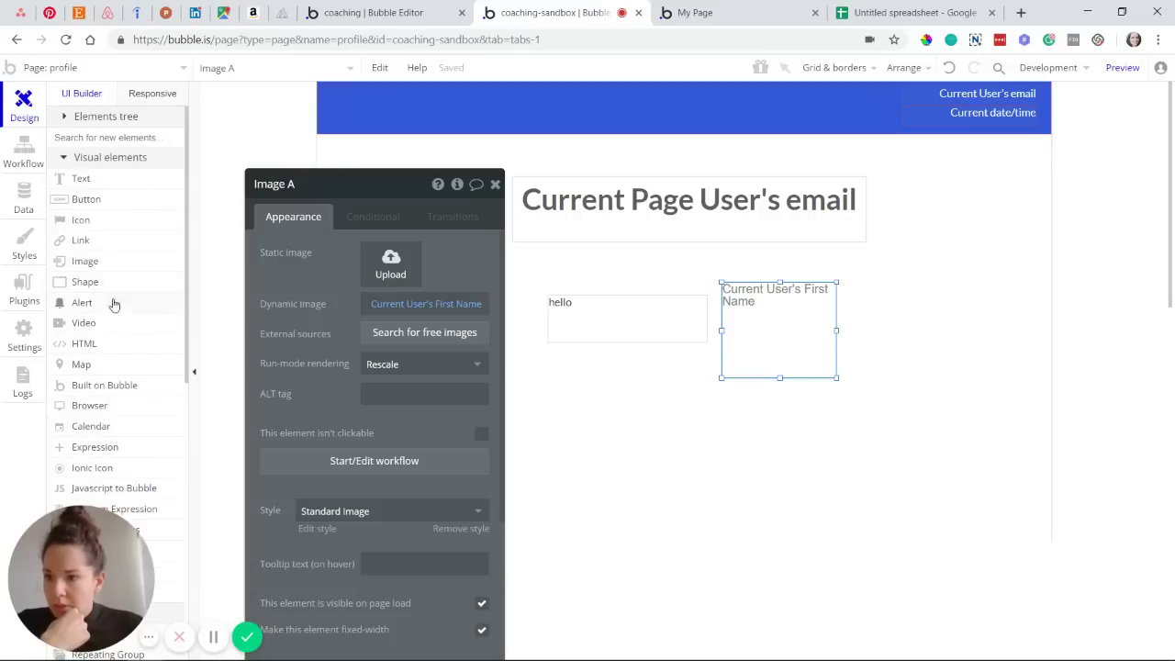
scroll(110, 294, "down", 5)
Step: Draw a Map element below the hello text with marker address Current User's Date of Birth
scroll(109, 290, "up", 2)
left_click(87, 211)
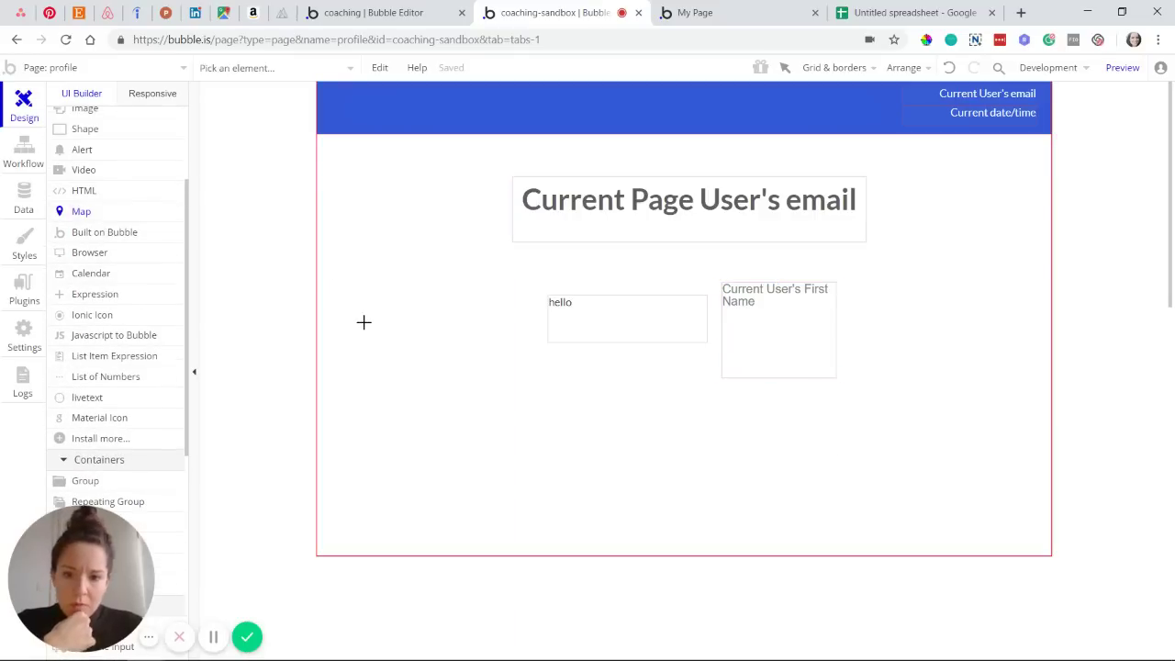
left_click_drag(364, 321, 679, 490)
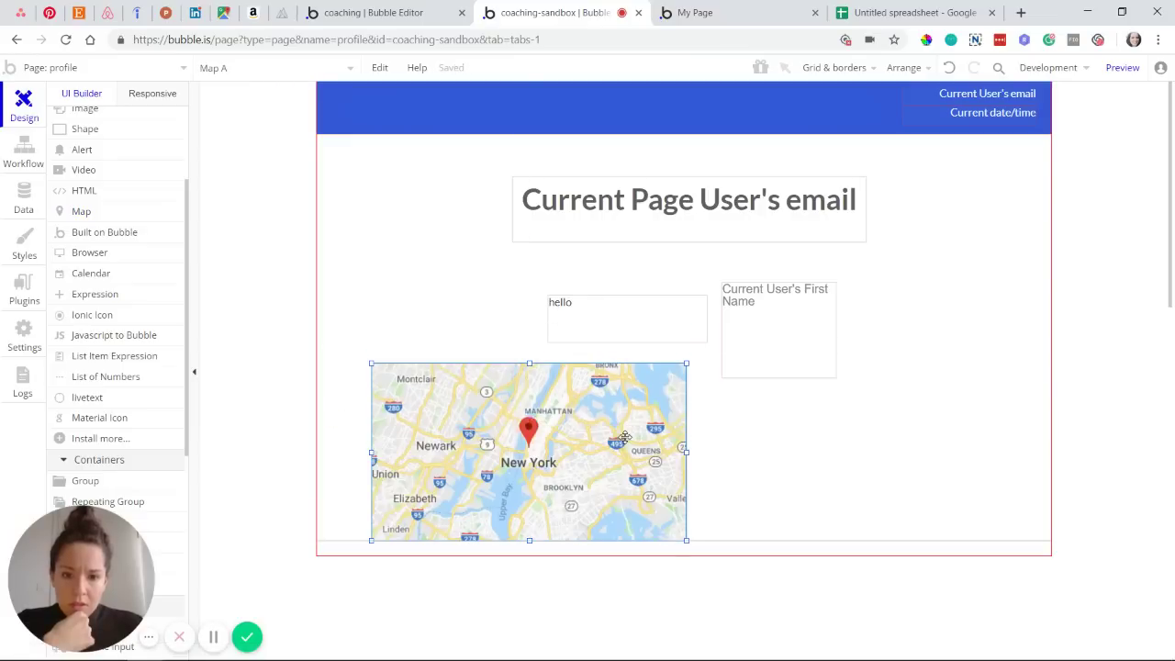
left_click_drag(427, 374, 340, 351)
left_click(284, 264)
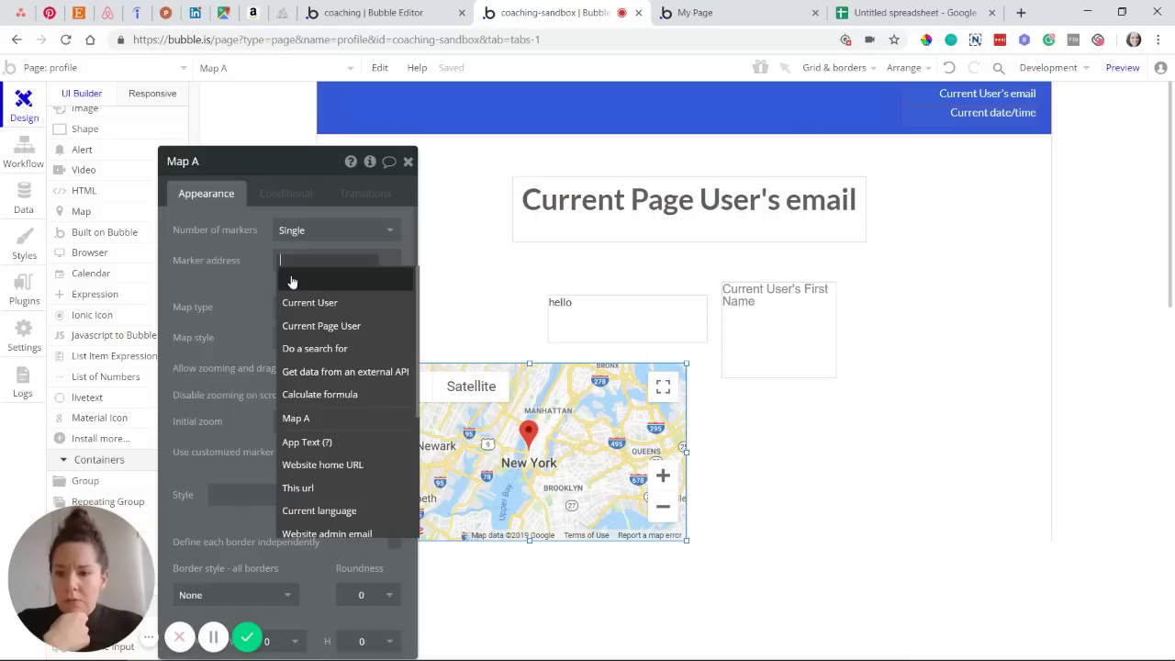
left_click(303, 305)
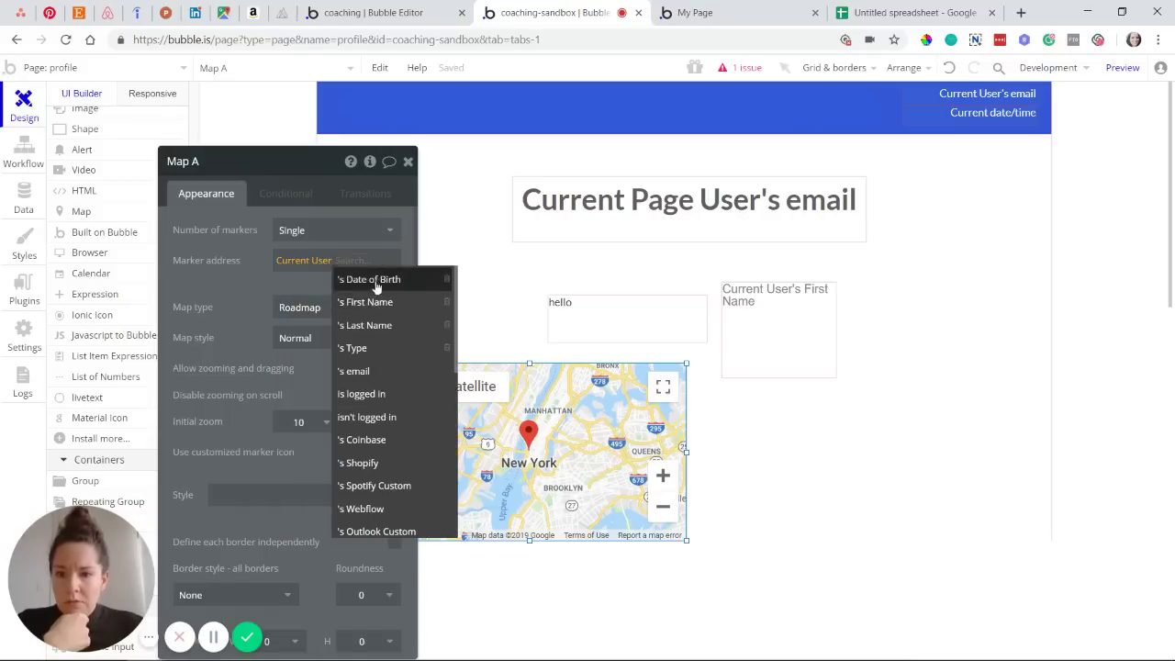
left_click(448, 278)
left_click(239, 307)
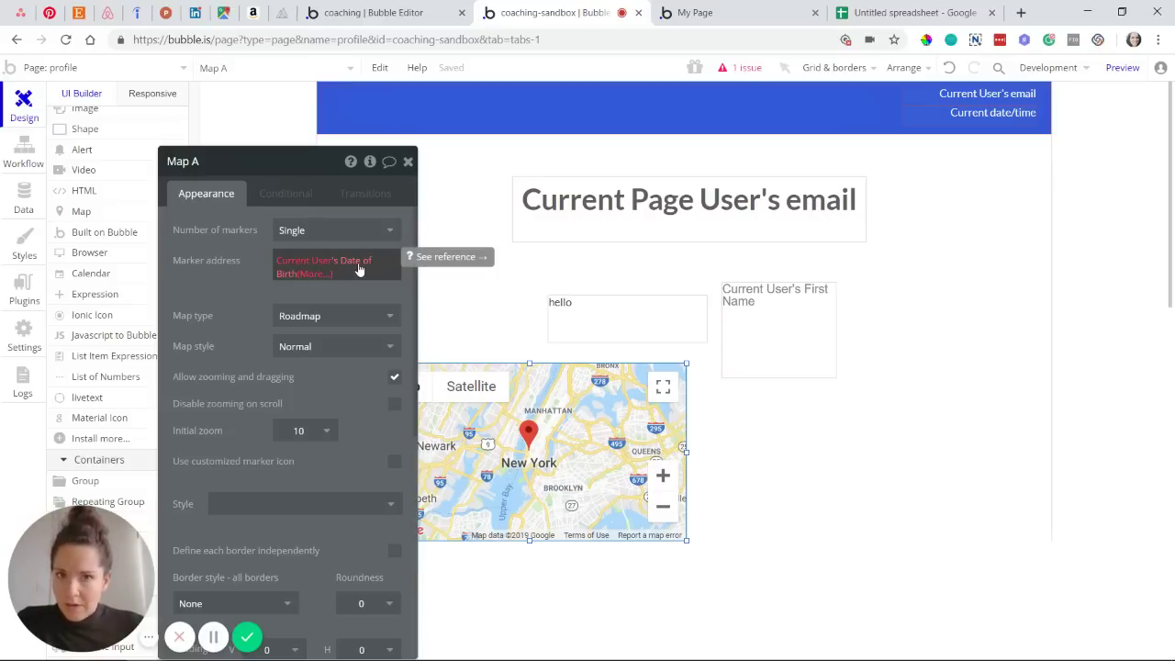
Step: Browse the date operators, reselect Date of Birth, then delete the map element
left_click(305, 275)
scroll(327, 368, "down", 3)
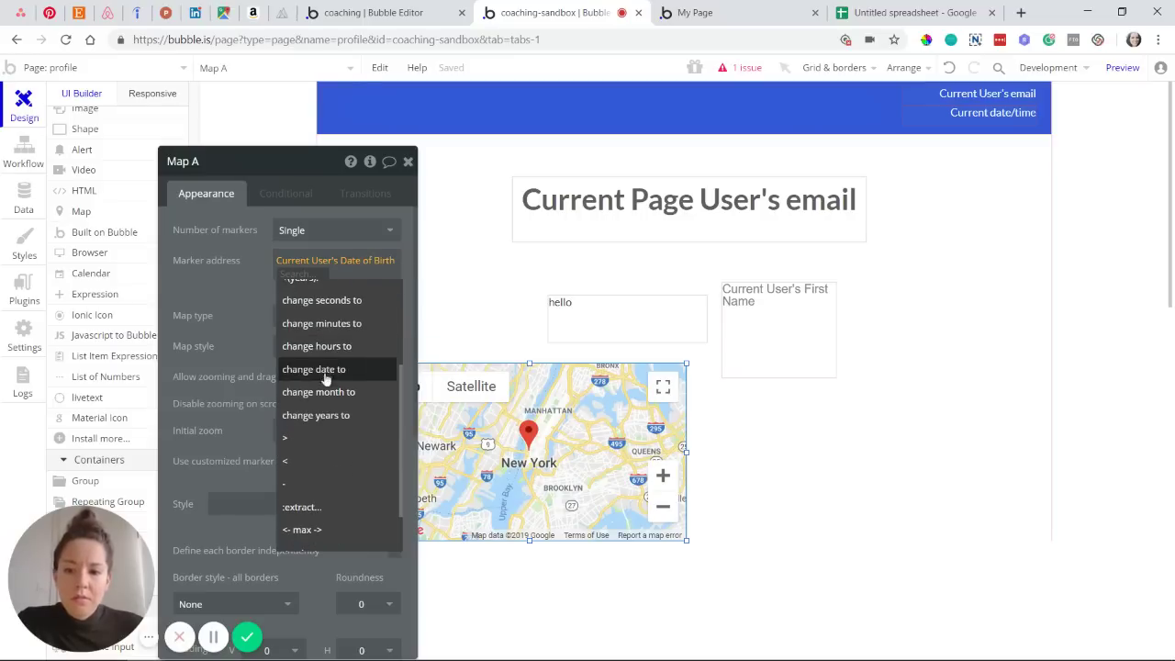
scroll(321, 386, "up", 2)
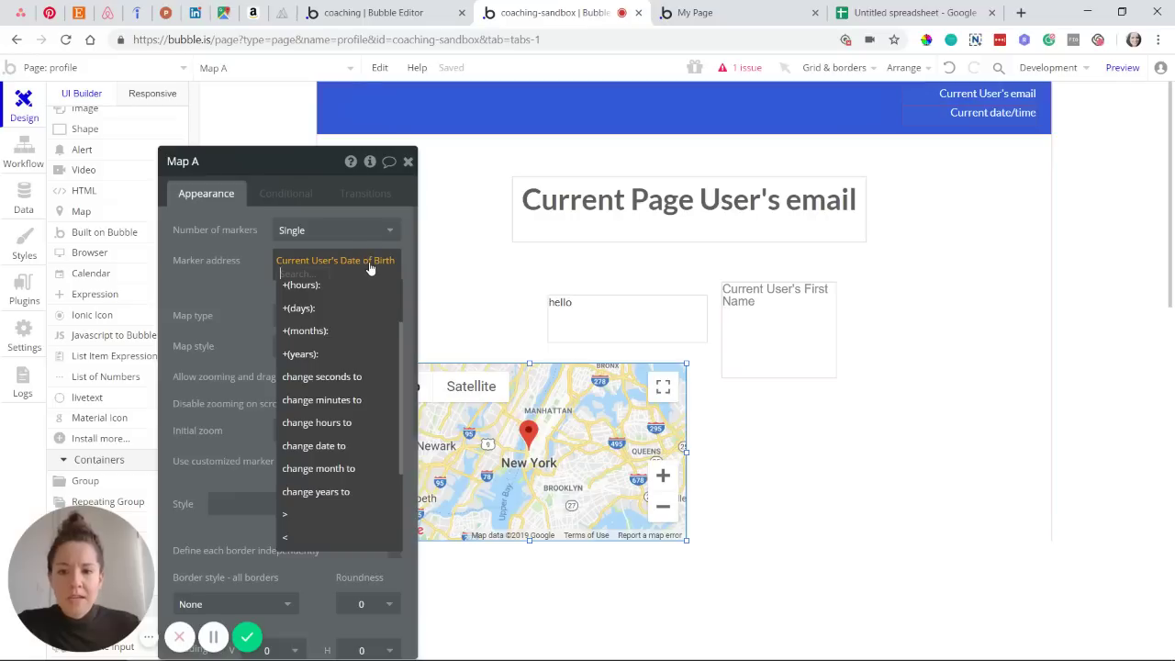
scroll(330, 377, "down", 1)
scroll(330, 376, "up", 3)
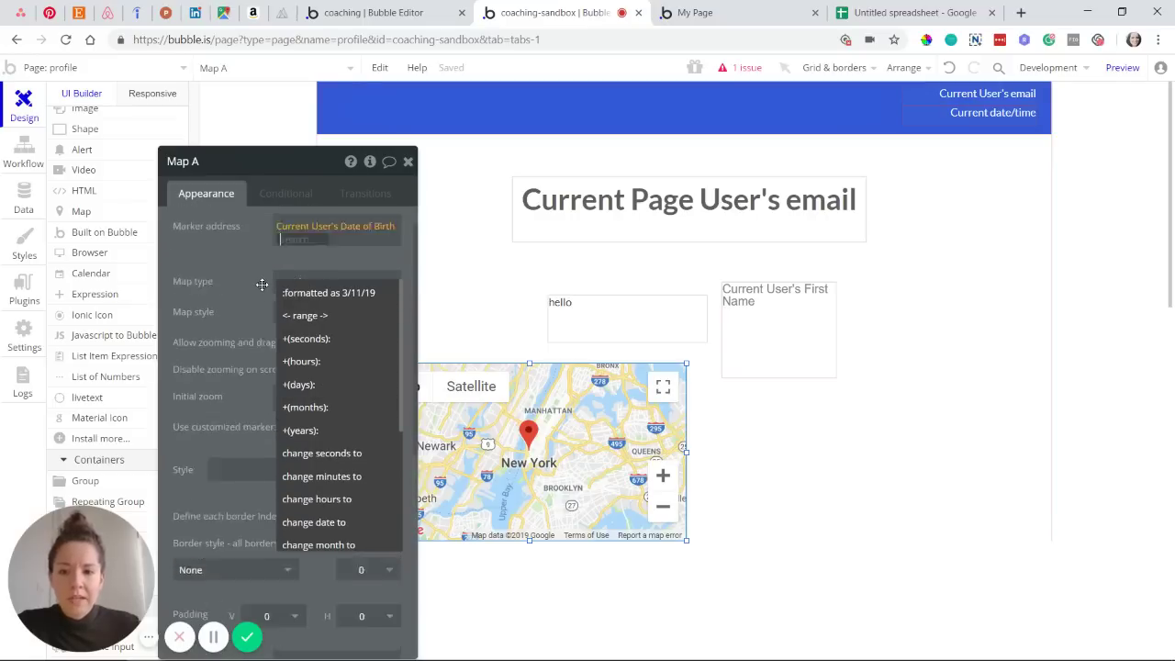
scroll(318, 270, "up", 1)
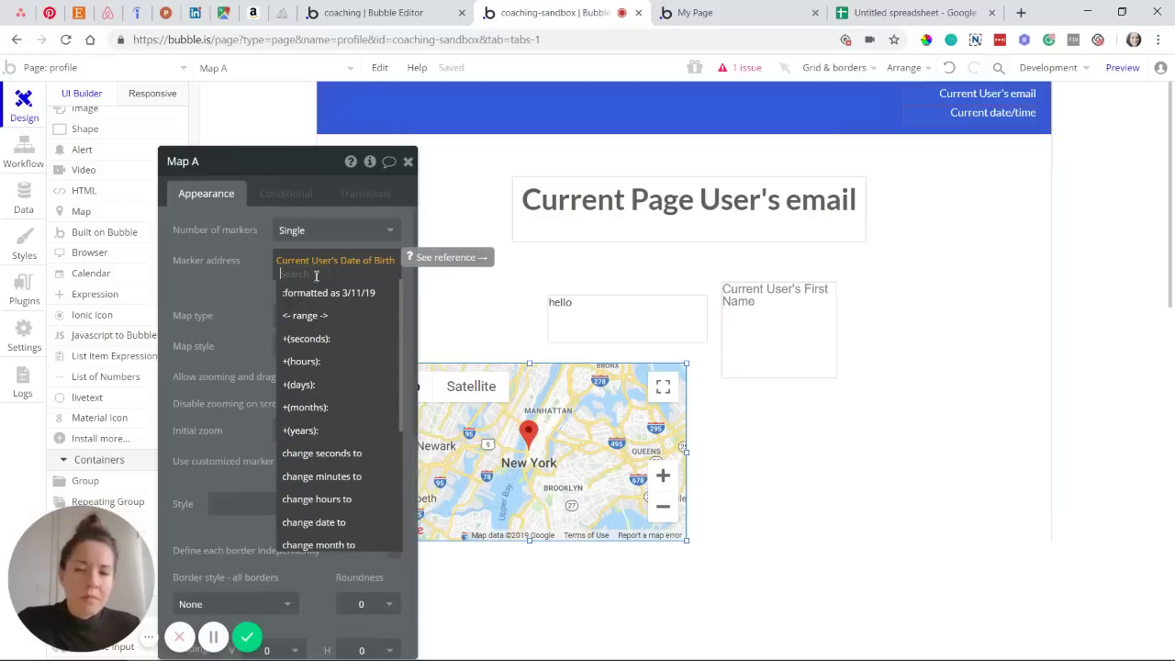
left_click(234, 307)
left_click(365, 260)
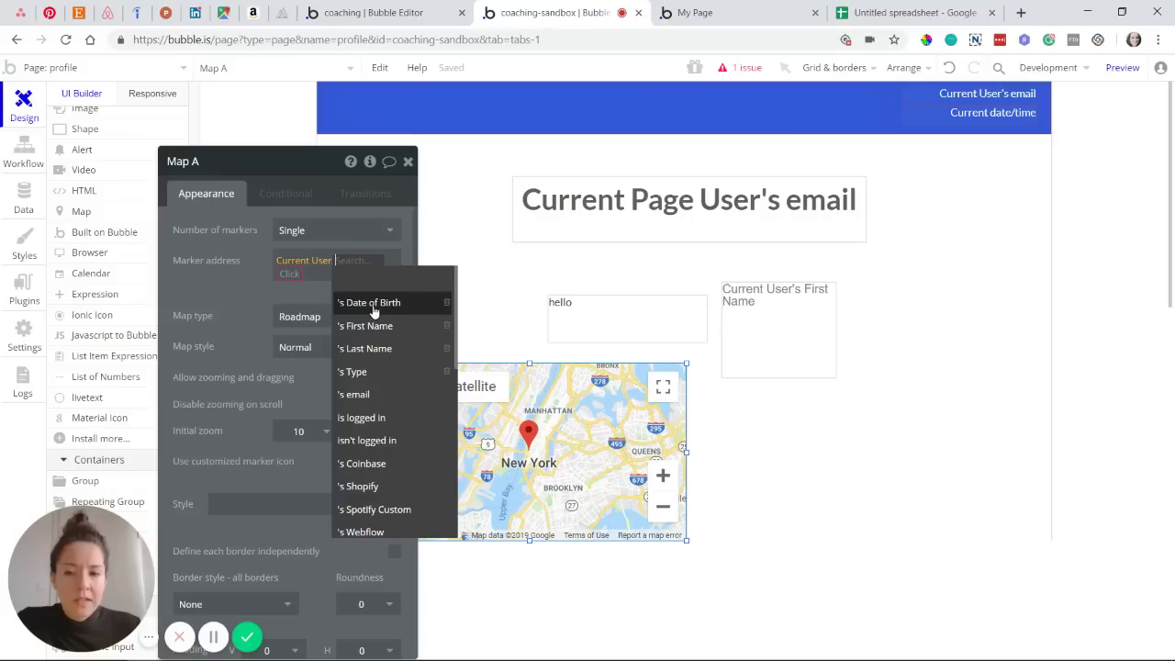
left_click(371, 303)
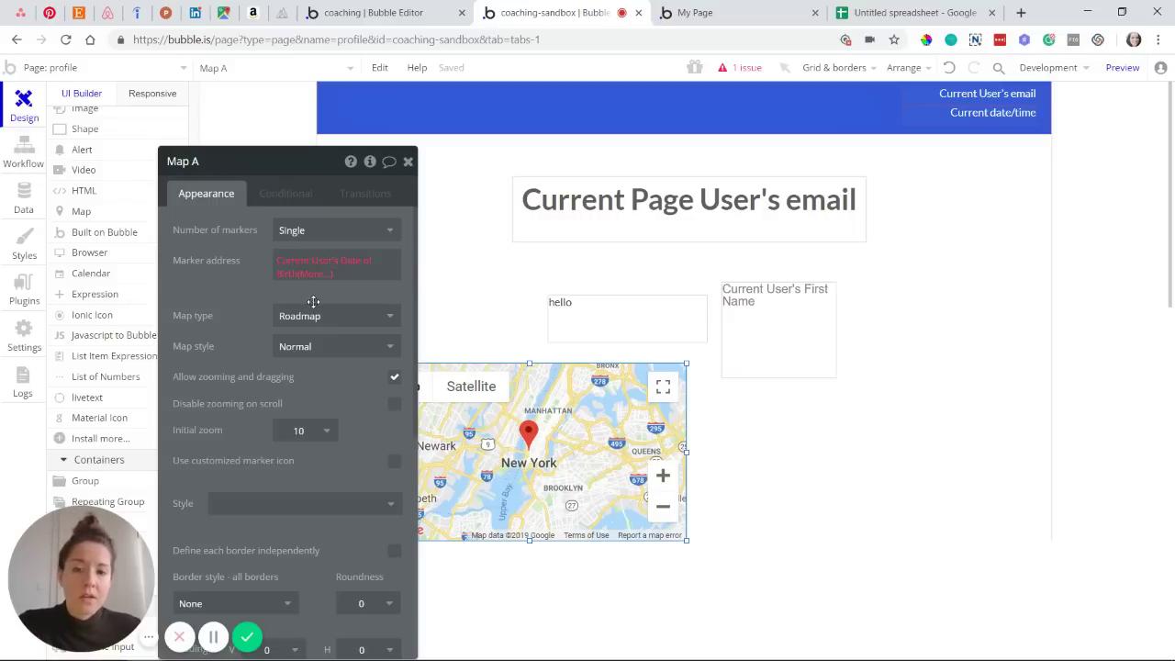
left_click_drag(690, 451, 648, 449)
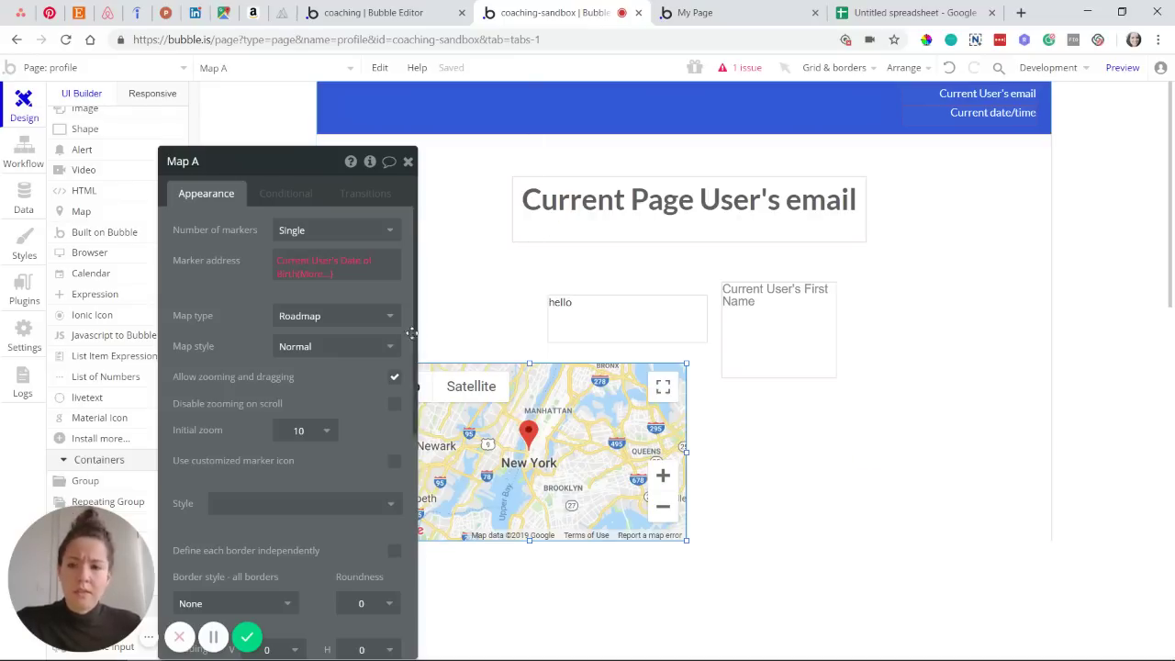
key("Delete")
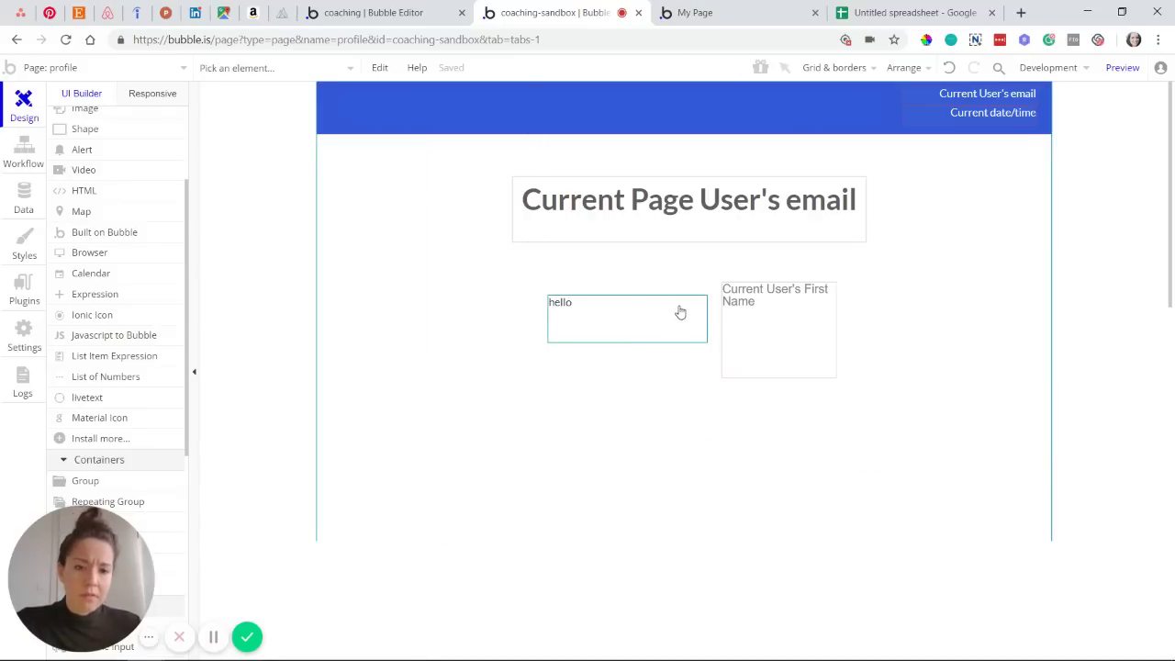
Step: Replace the hello text's content with a dynamic database search
double_click(676, 309)
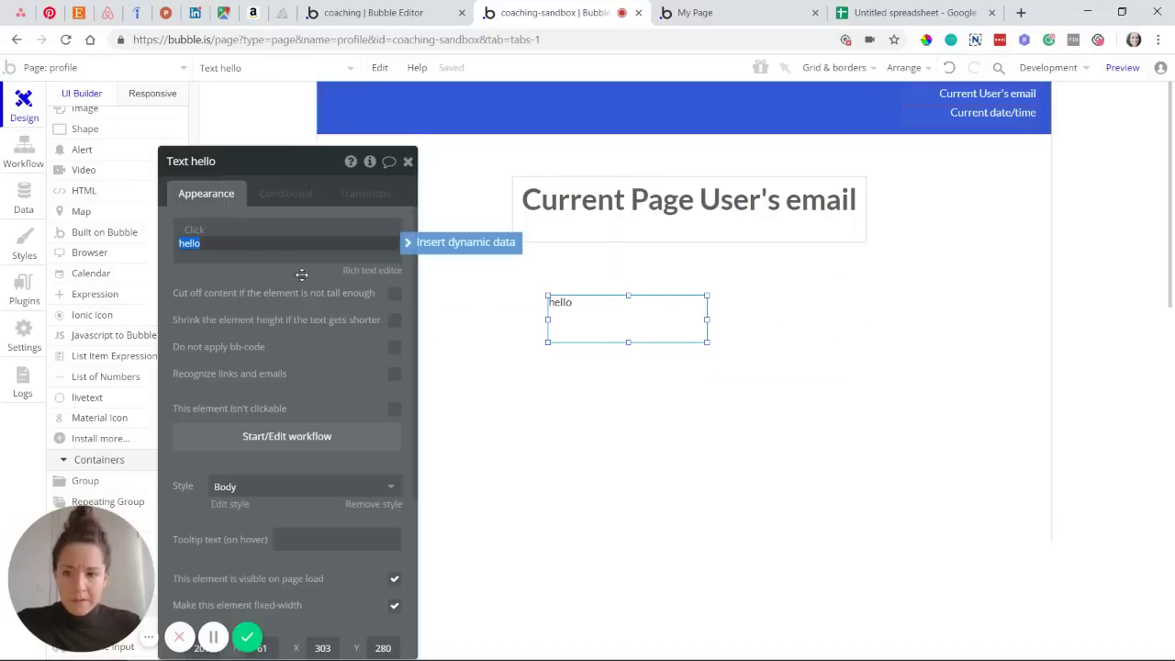
right_click(252, 206)
left_click(262, 241)
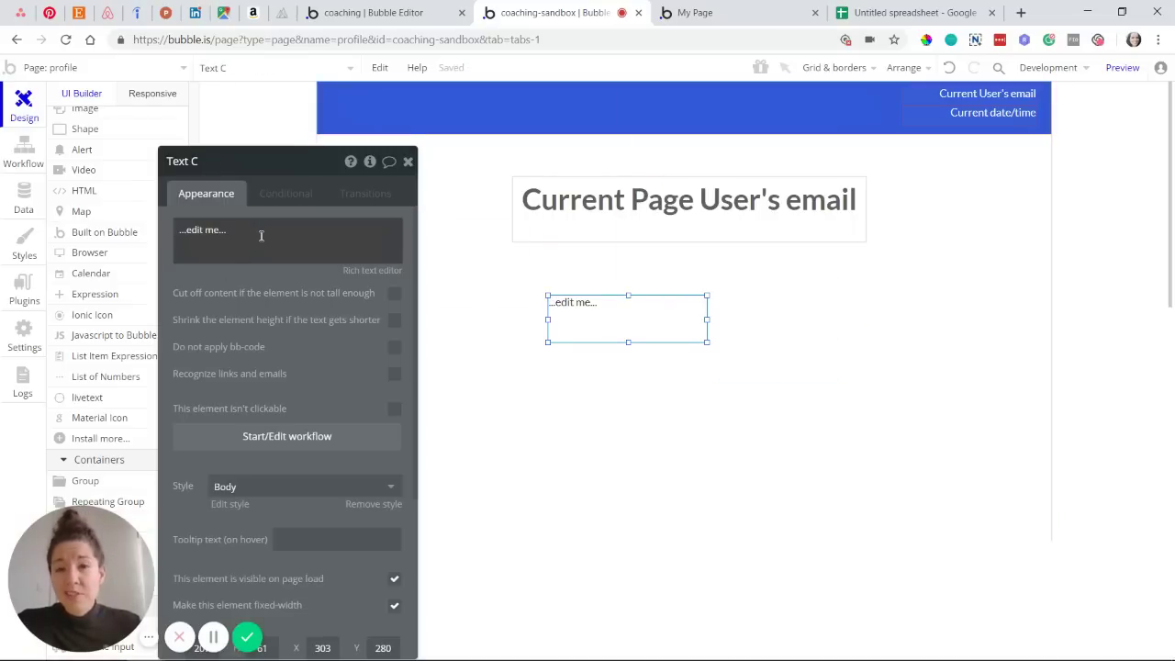
left_click(260, 236)
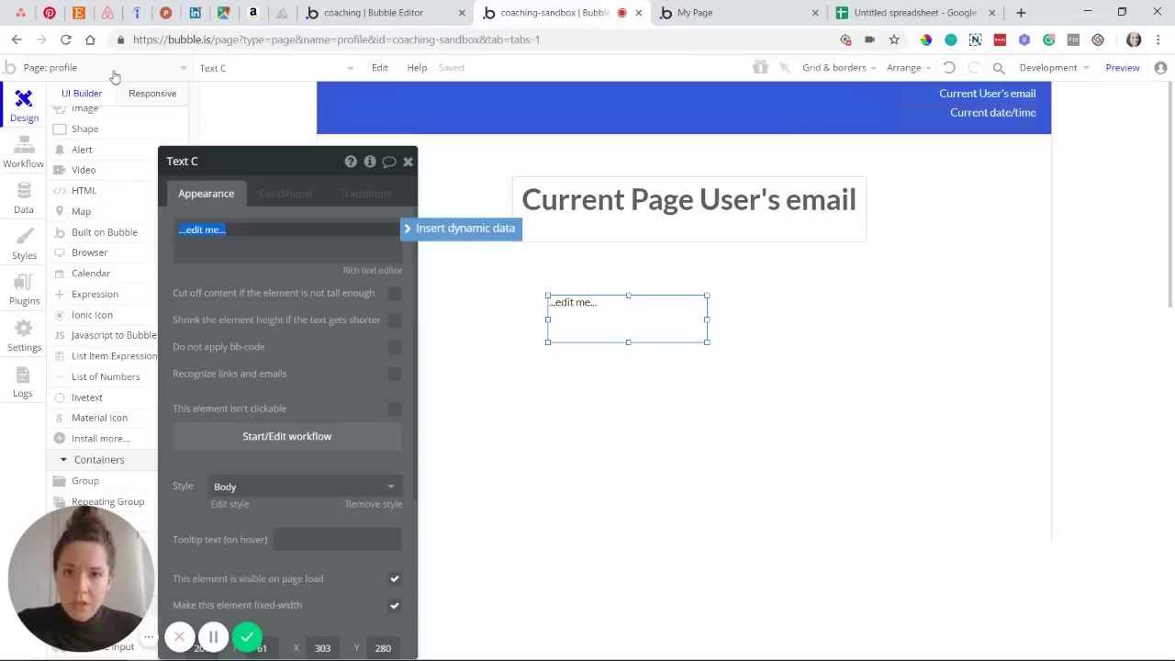
left_click(413, 229)
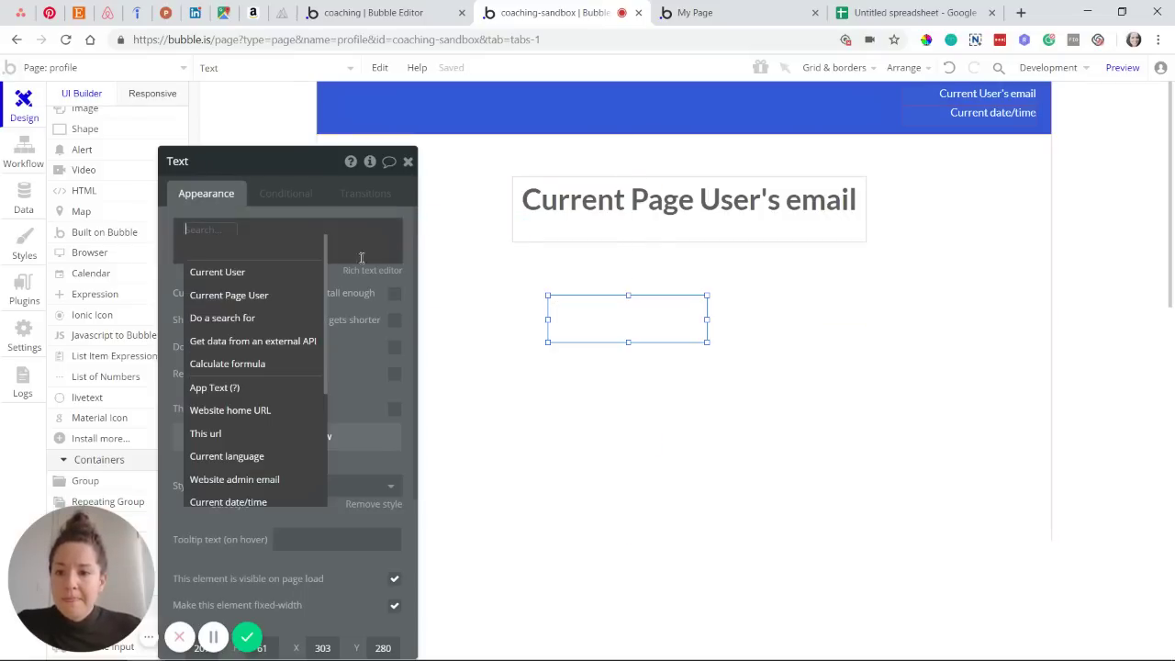
left_click(266, 318)
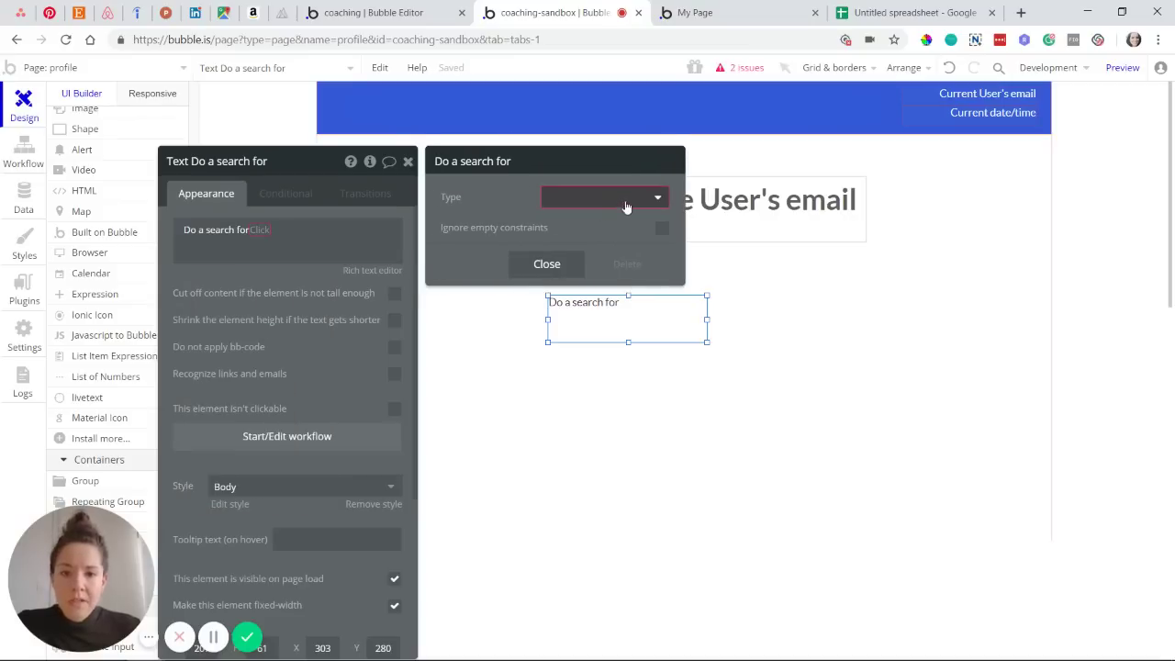
Step: Browse the search's data types, then delete the test text element and return to the slides
left_click(624, 199)
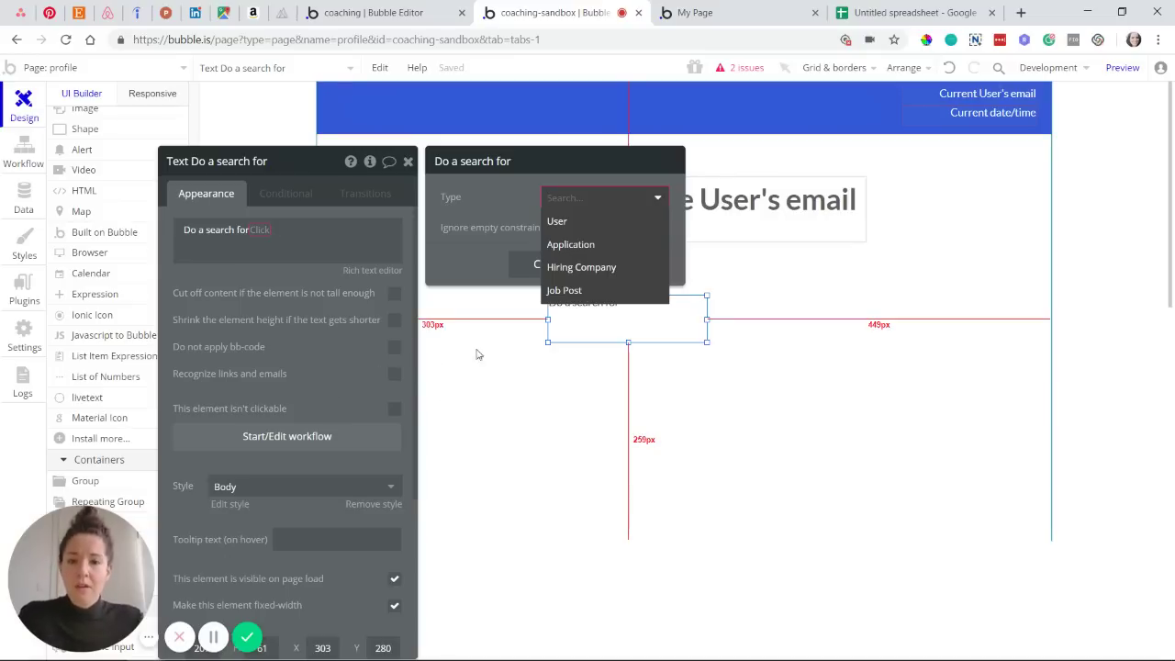
left_click(610, 326)
key("Escape")
key("Delete")
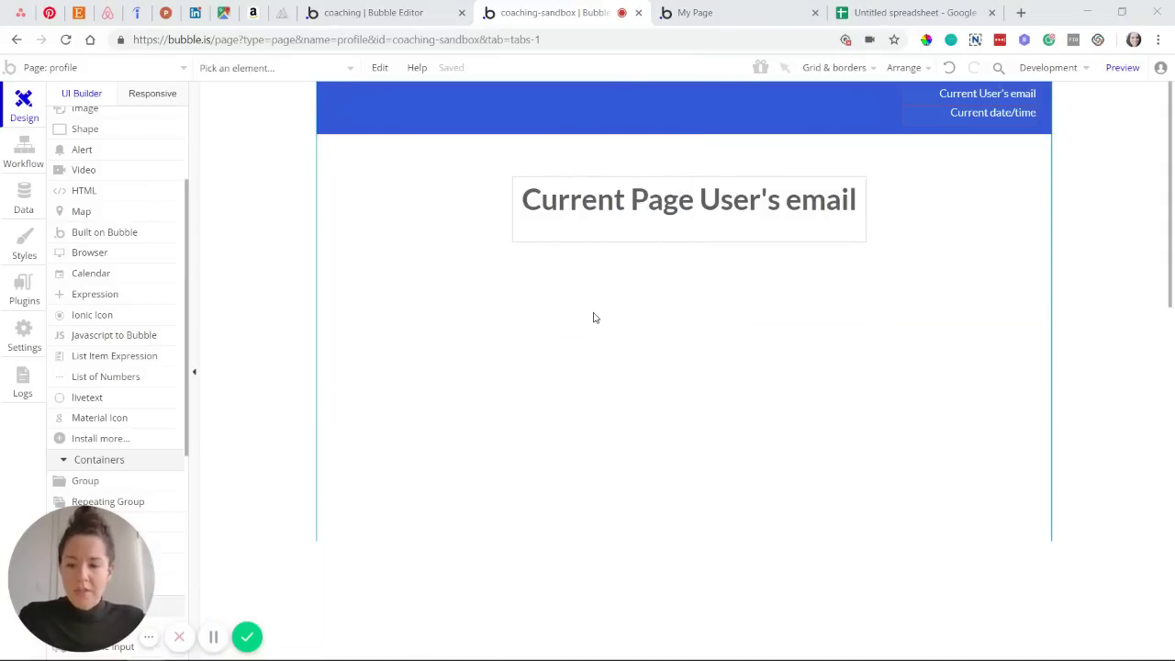
key("alt+Tab")
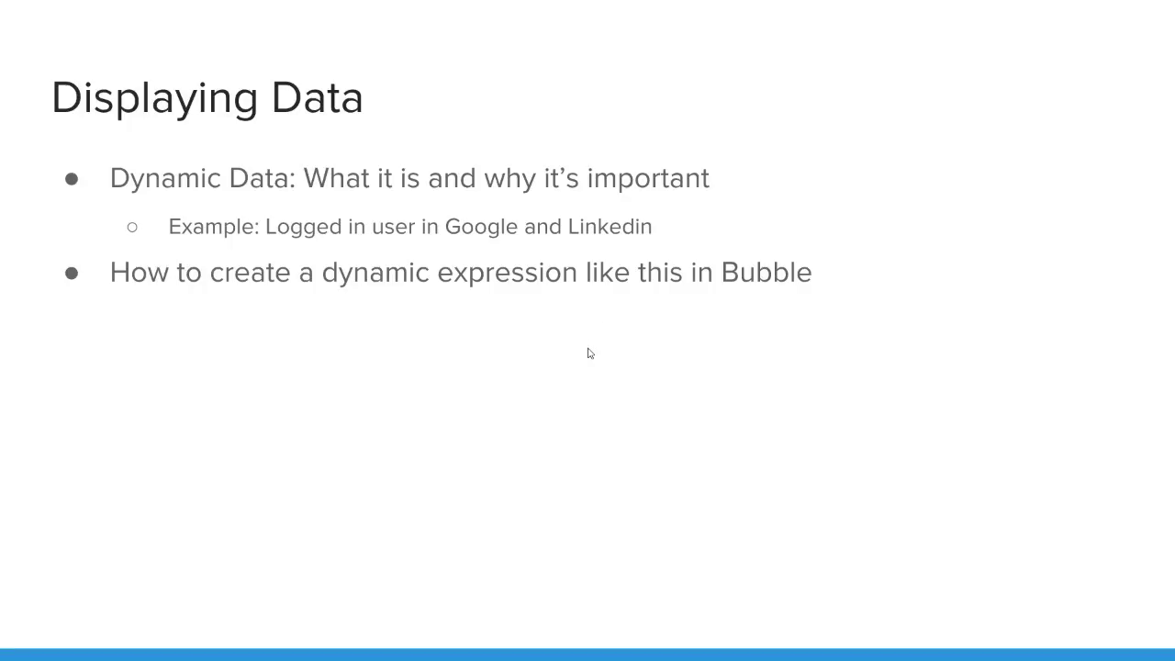
Step: Advance to the Searching Your Database slide and return to the Bubble editor
left_click(585, 353)
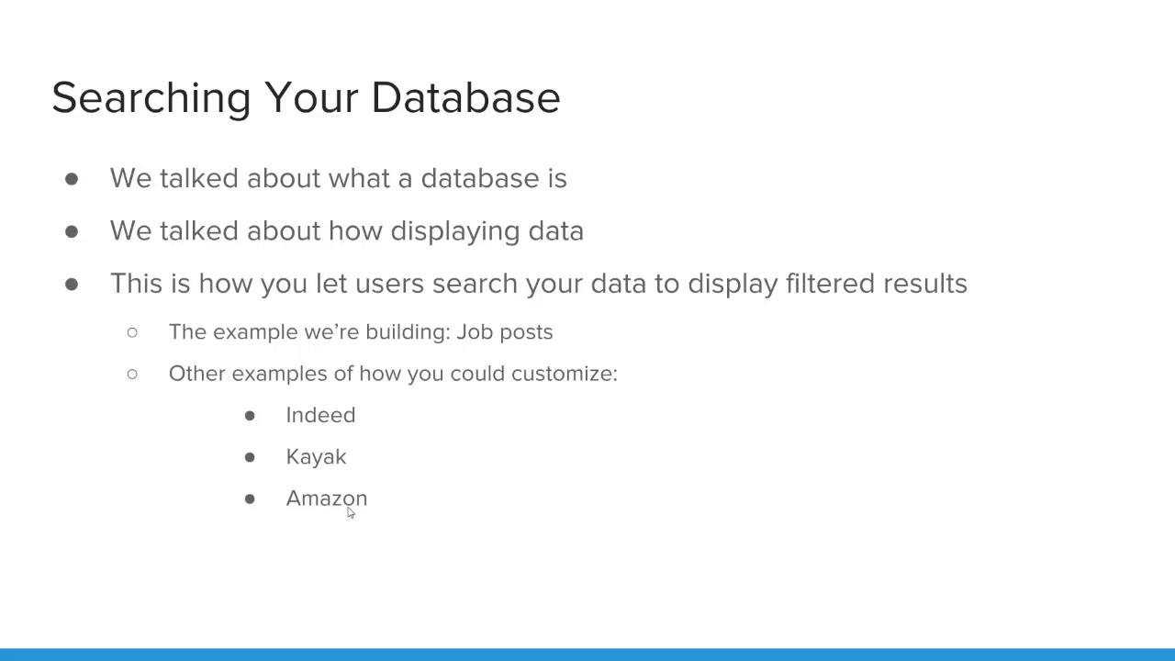
key("alt+Tab")
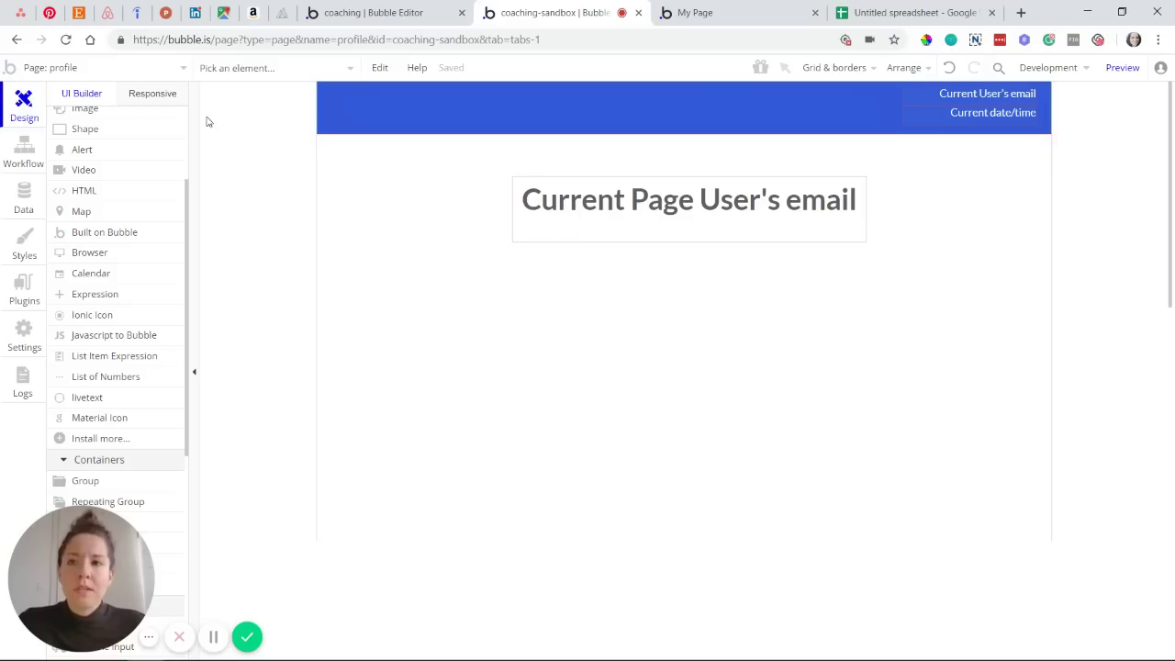
Step: Browse the Amazon Home tiles in the pinned Amazon tab and choose the Lighting tile
left_click(252, 13)
scroll(279, 323, "down", 4)
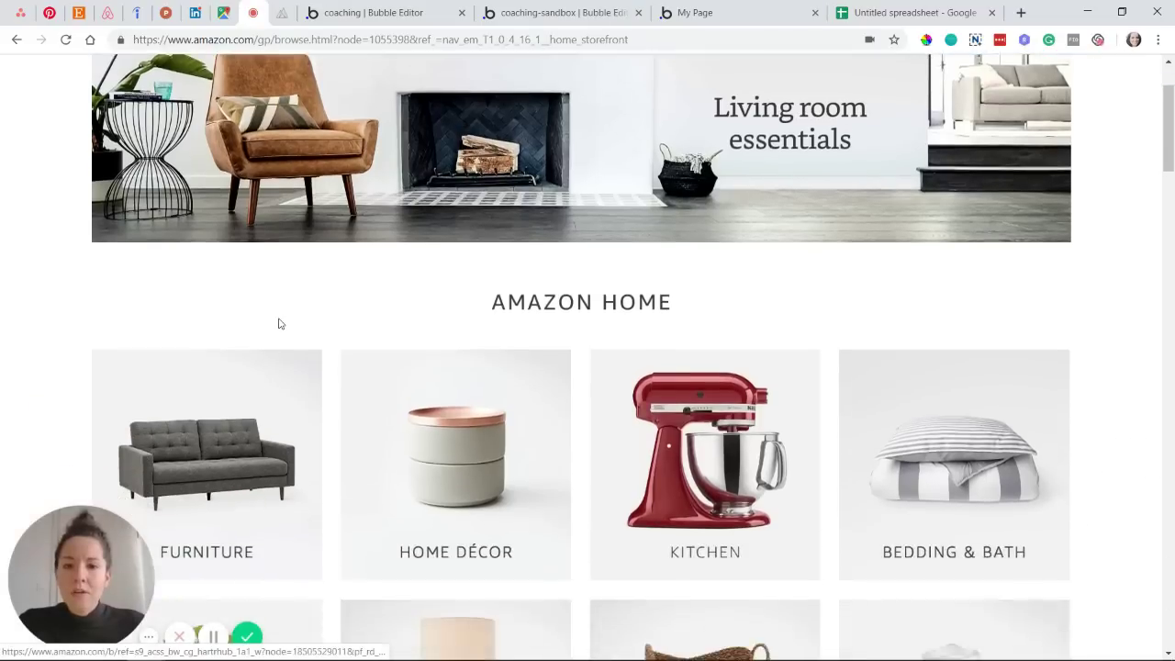
scroll(280, 325, "up", 4)
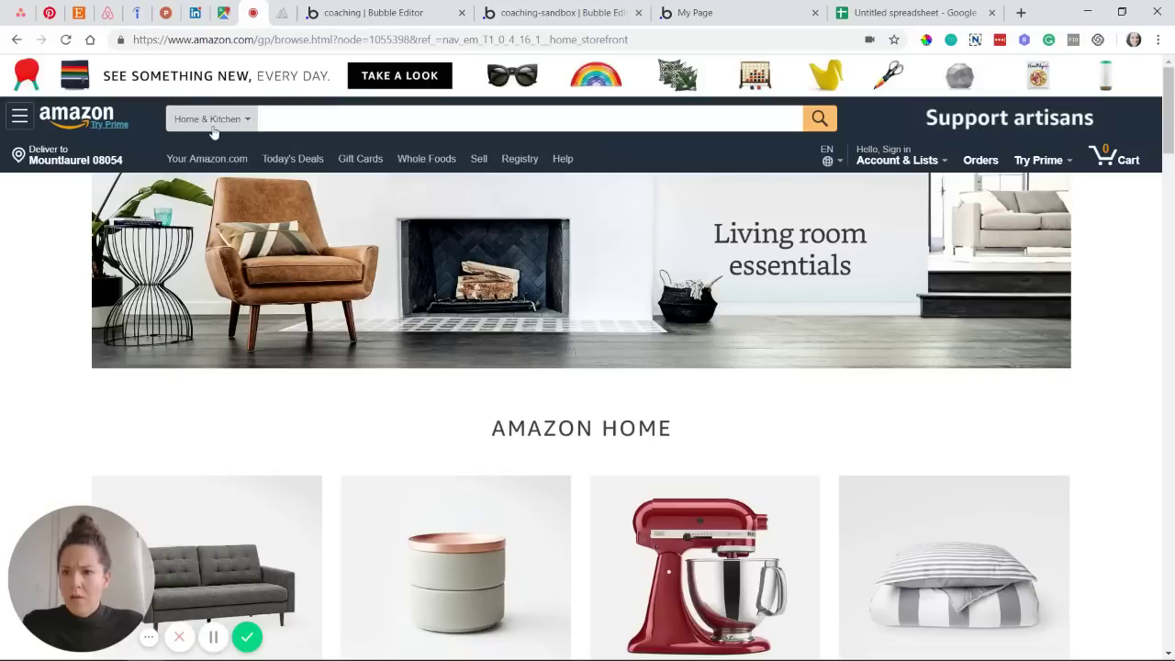
scroll(370, 511, "down", 4)
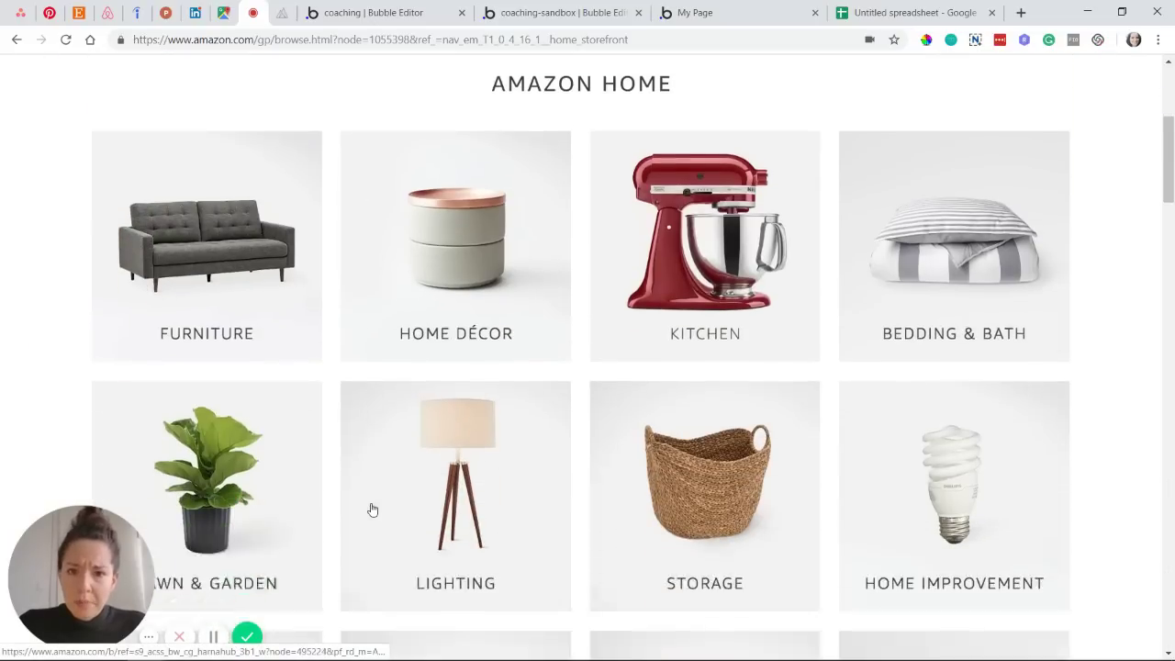
scroll(551, 138, "up", 2)
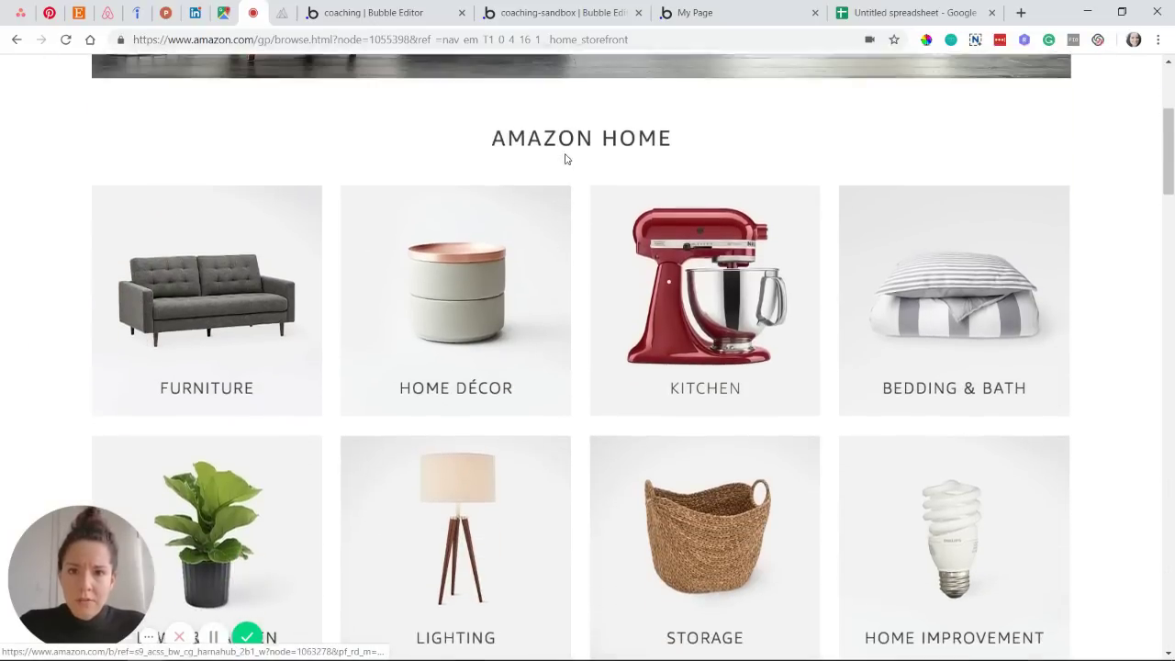
scroll(661, 213, "down", 3)
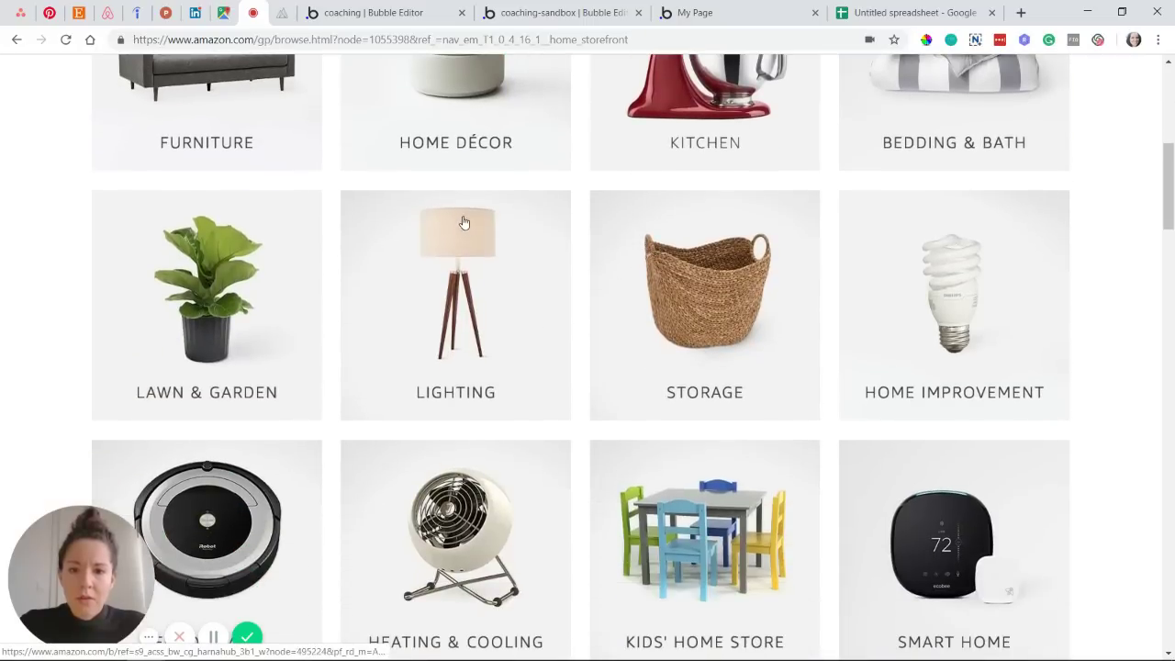
left_click(525, 372)
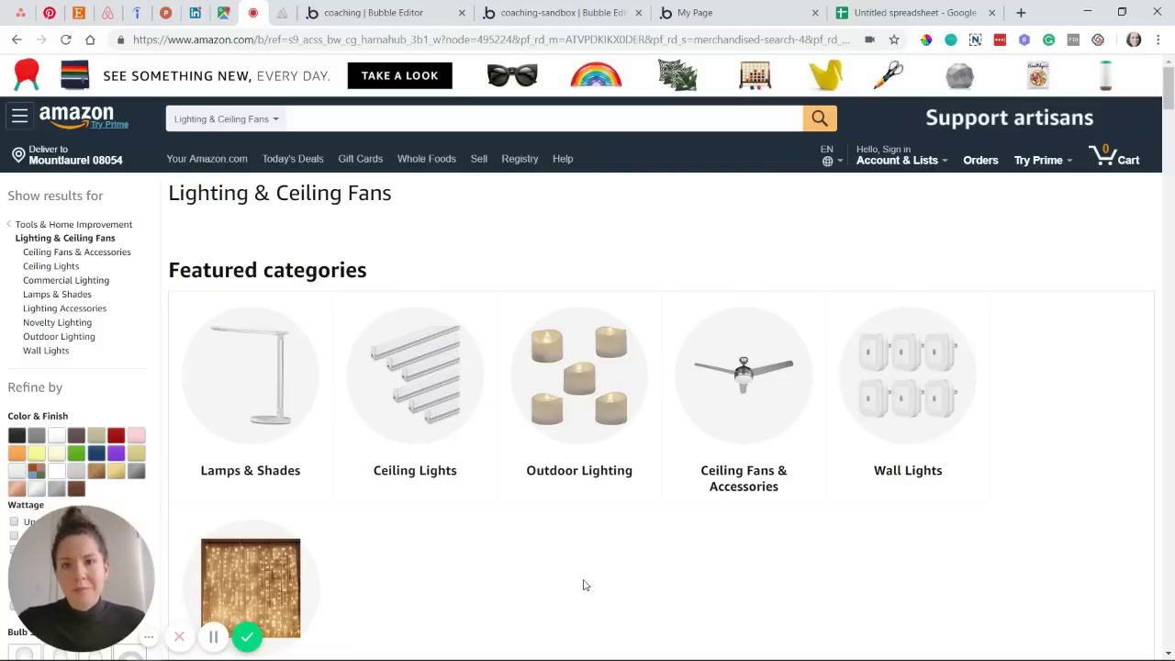
Step: On the search page, move the users repeating group to the page's right side
left_click(580, 13)
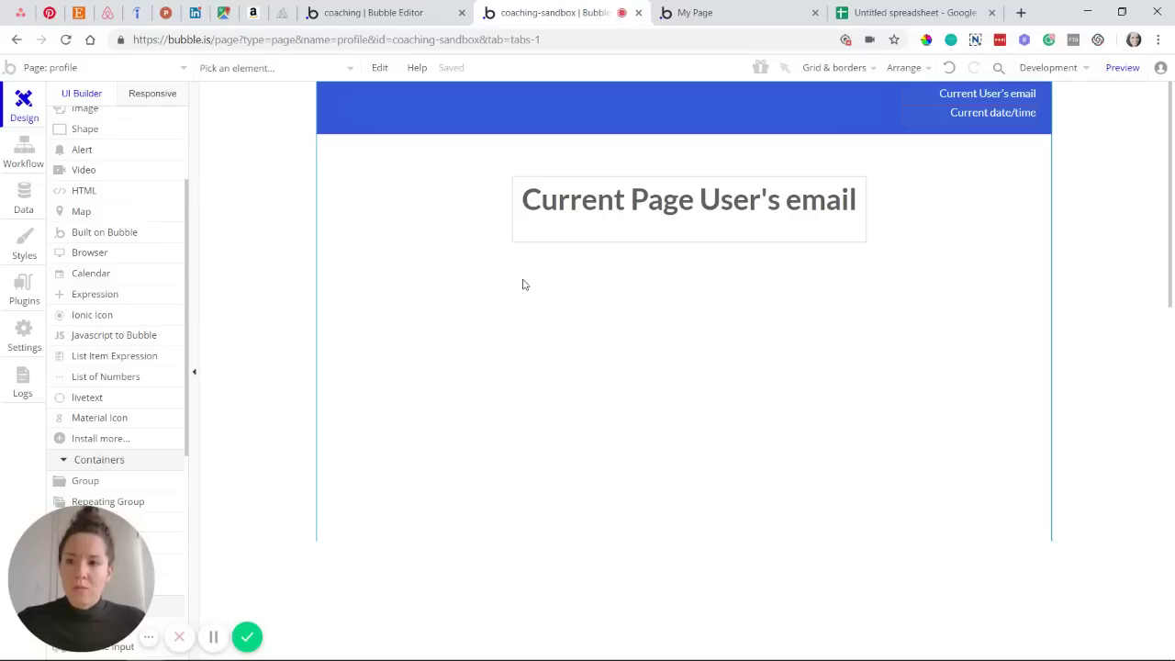
left_click(99, 67)
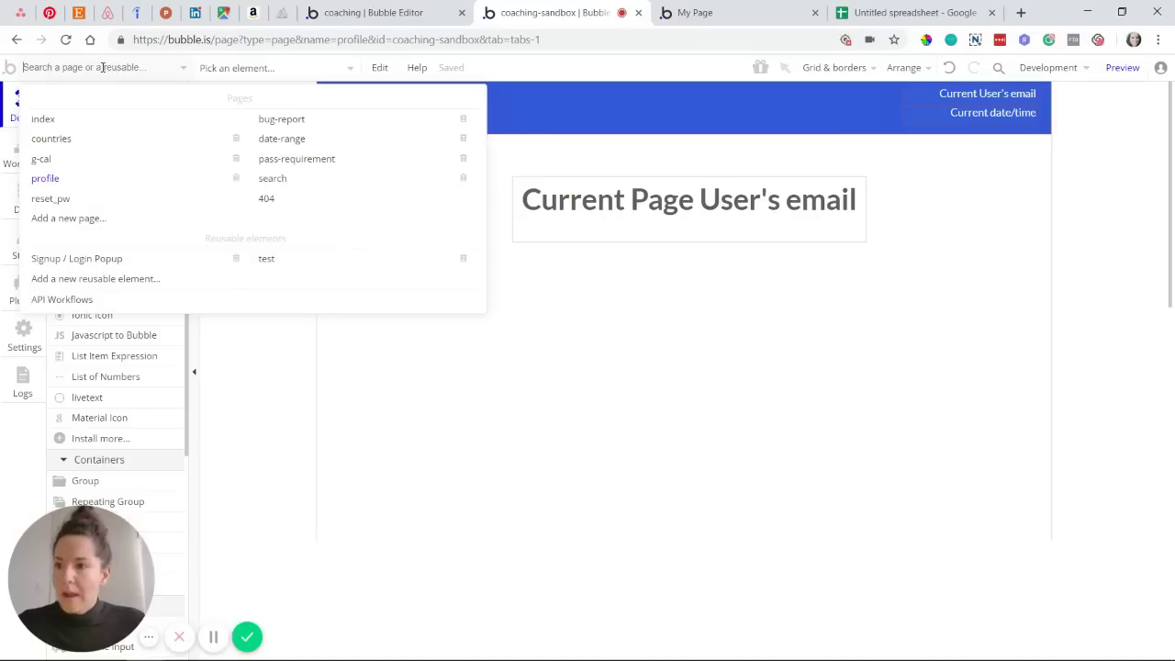
left_click(272, 179)
left_click(665, 322)
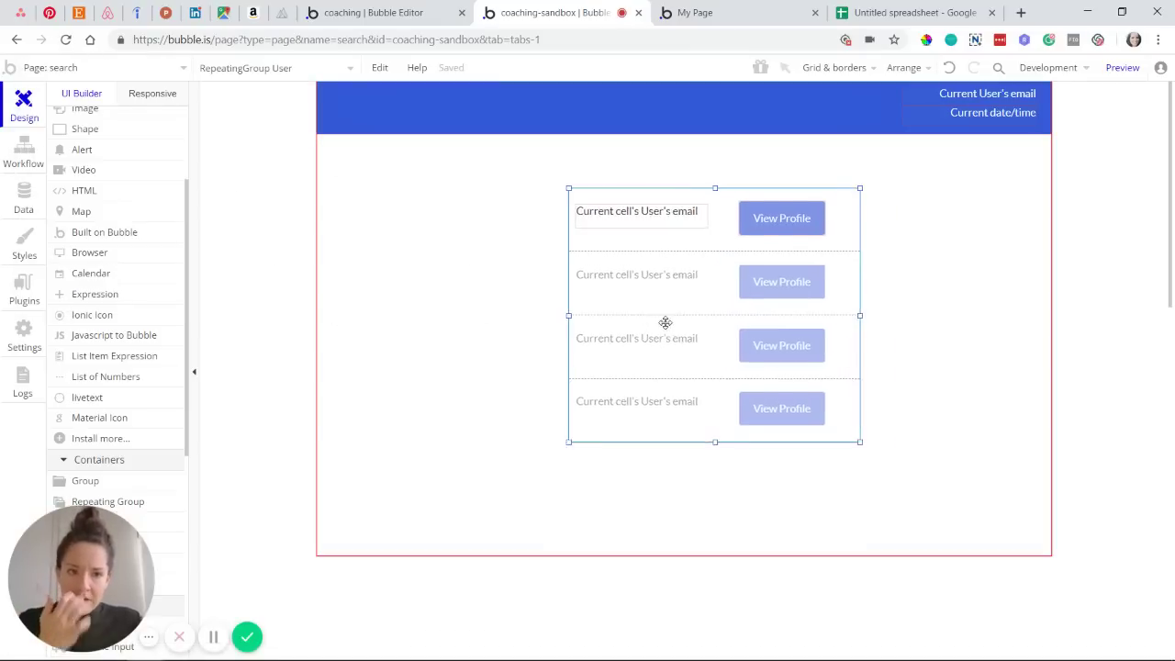
left_click_drag(664, 322, 825, 323)
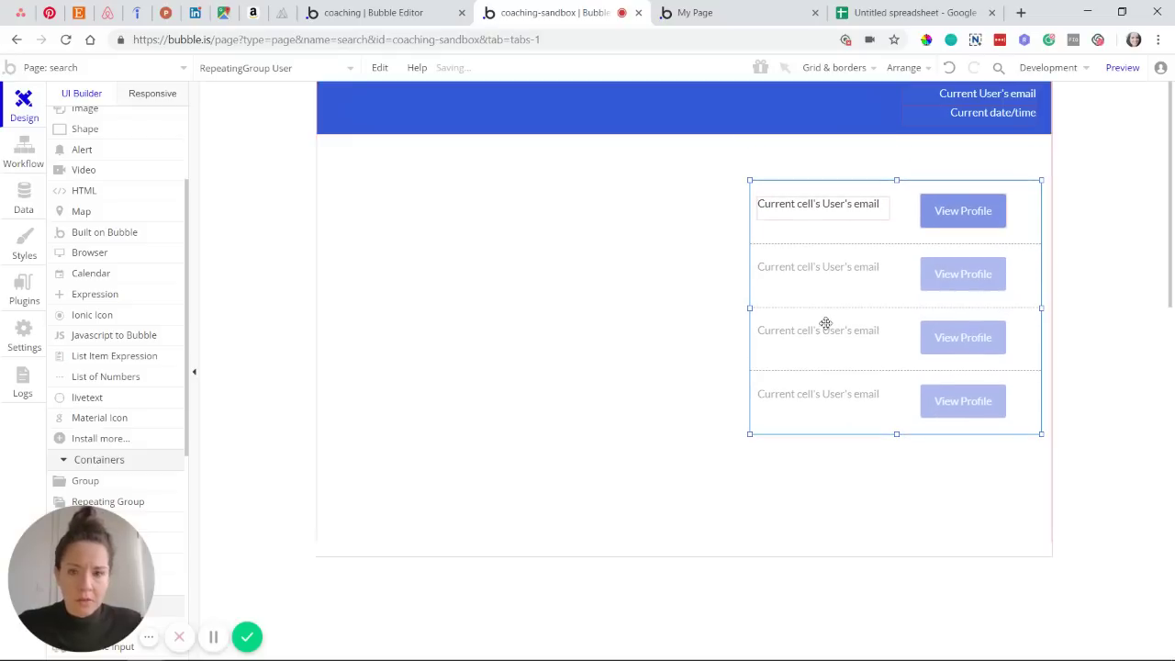
Step: Show all Job Post records in the App data view
left_click(20, 200)
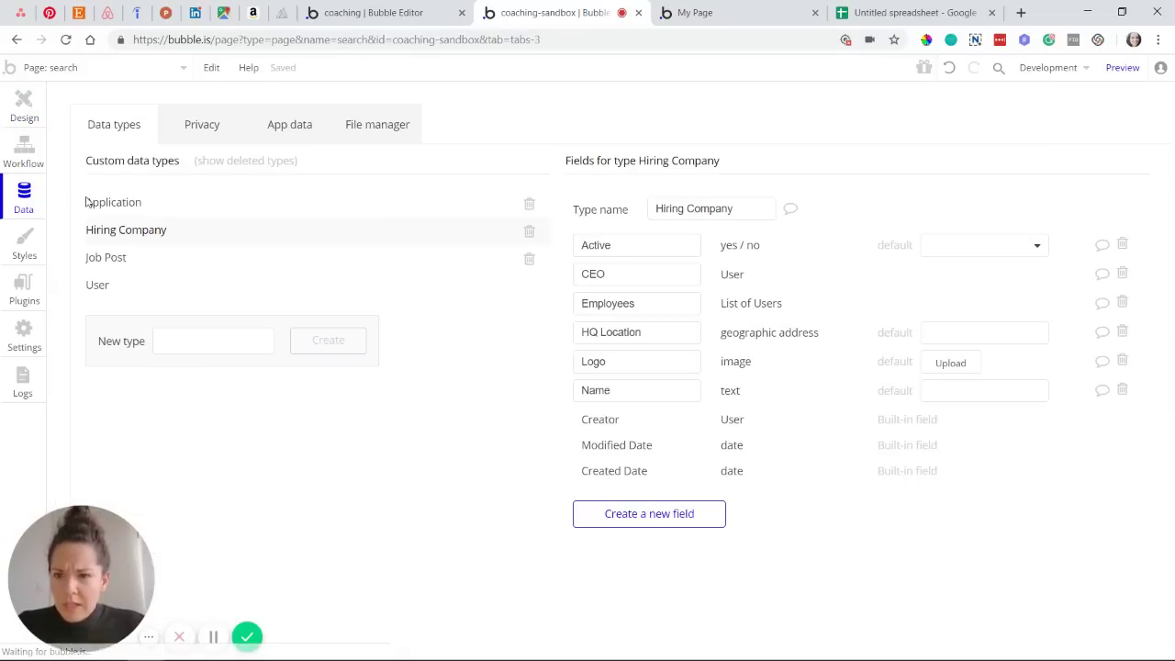
left_click(306, 137)
left_click(205, 321)
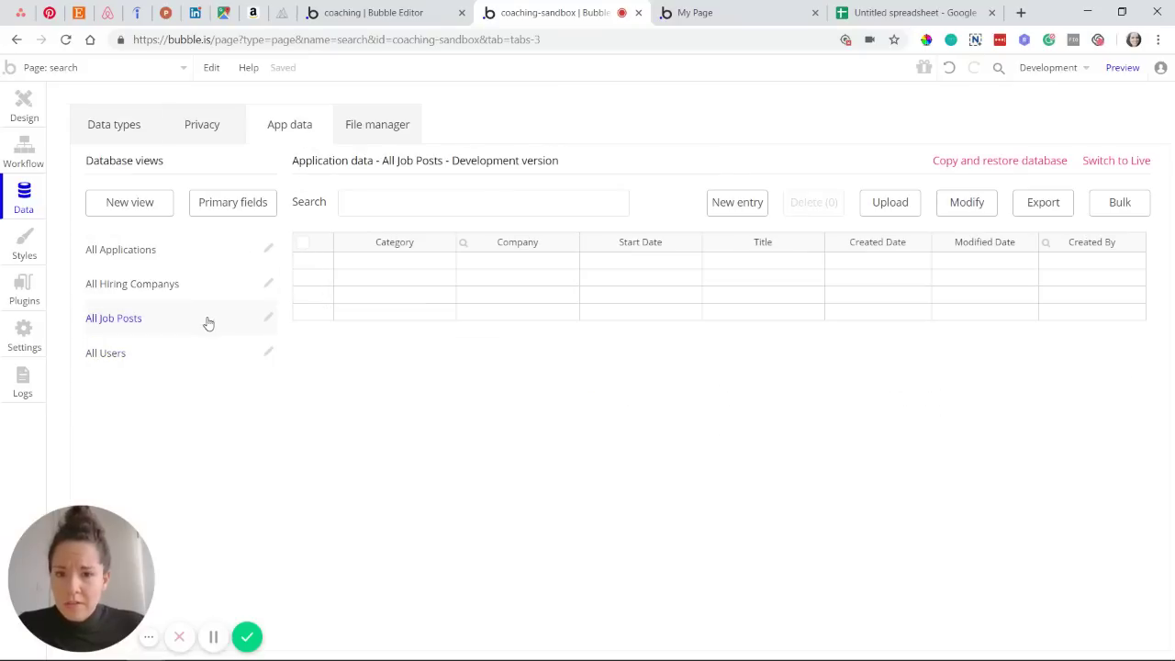
Step: Create Job Post 'Post A' with category Engineer
left_click(739, 202)
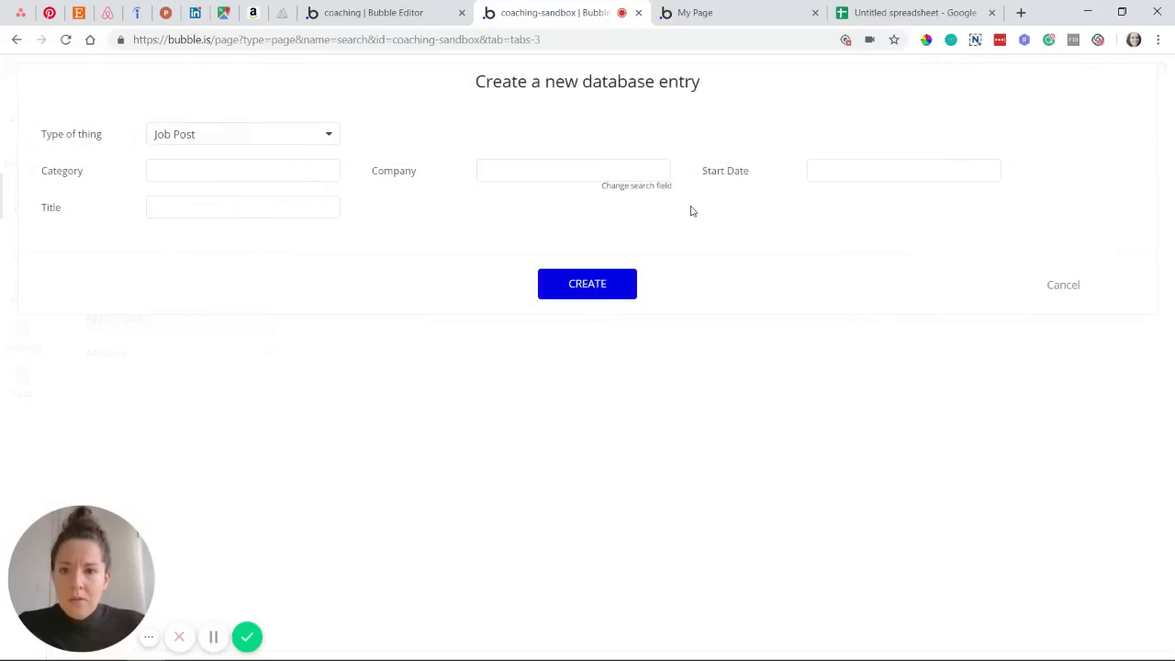
left_click(211, 209)
left_click(208, 179)
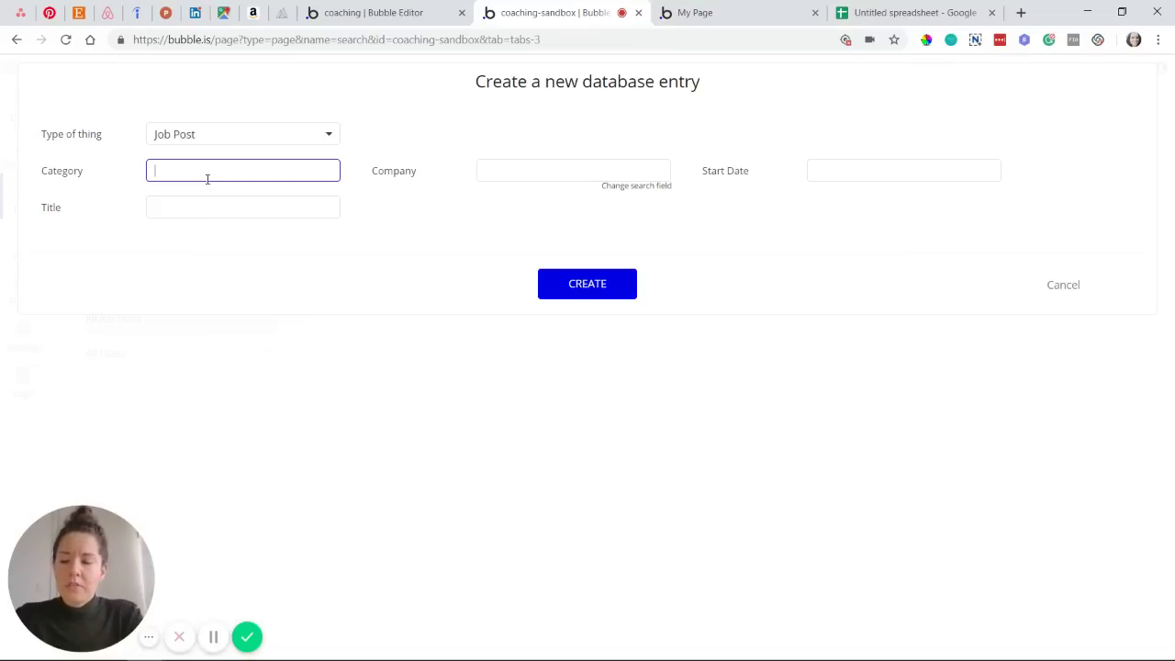
type("Engineer")
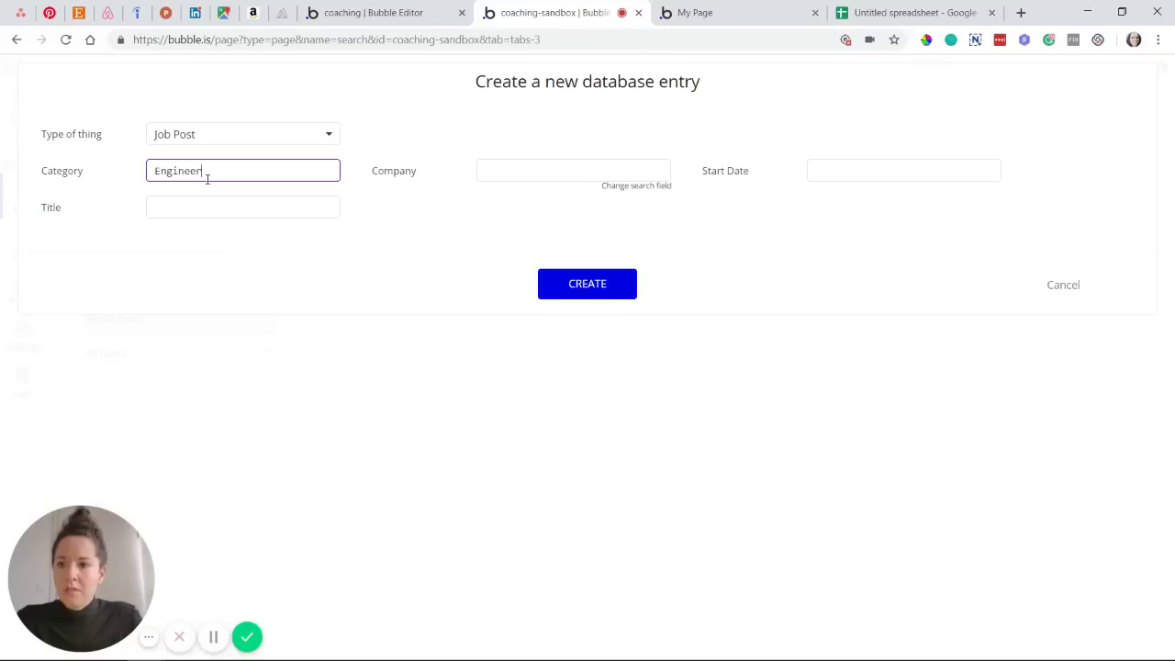
left_click(198, 204)
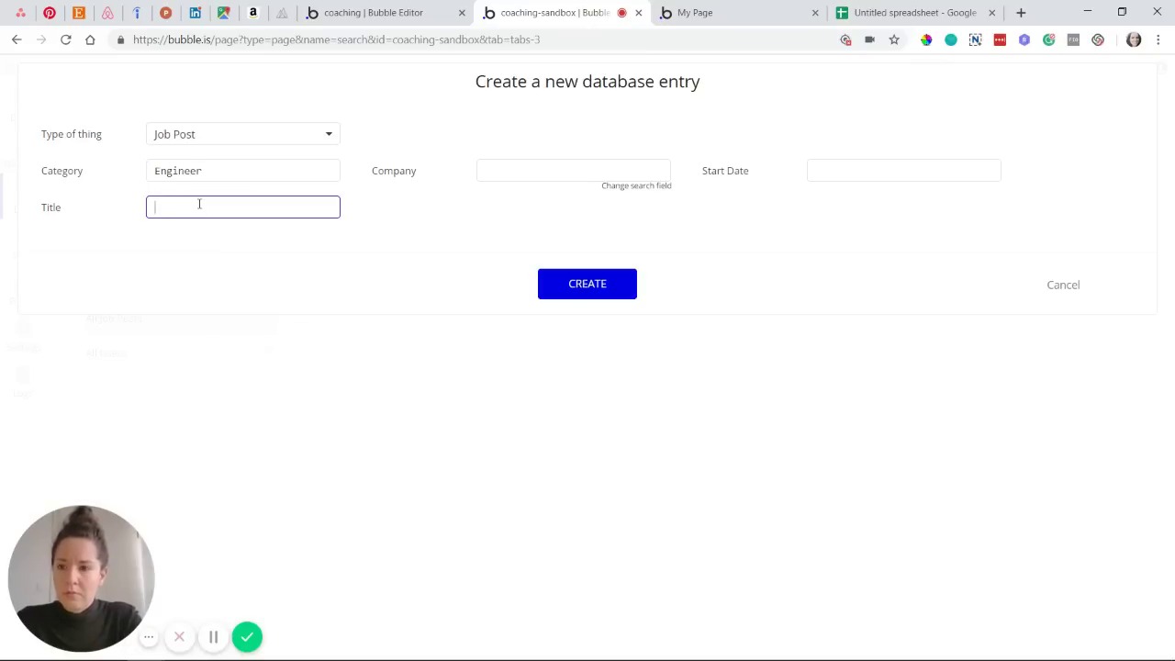
type("Post A")
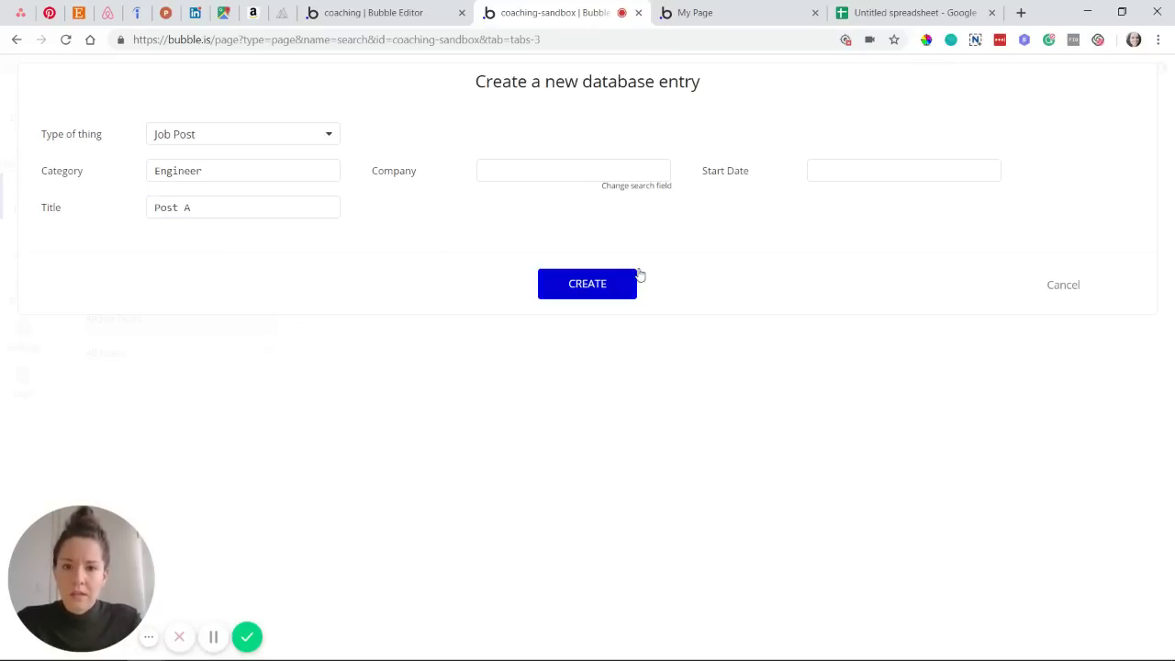
left_click(624, 285)
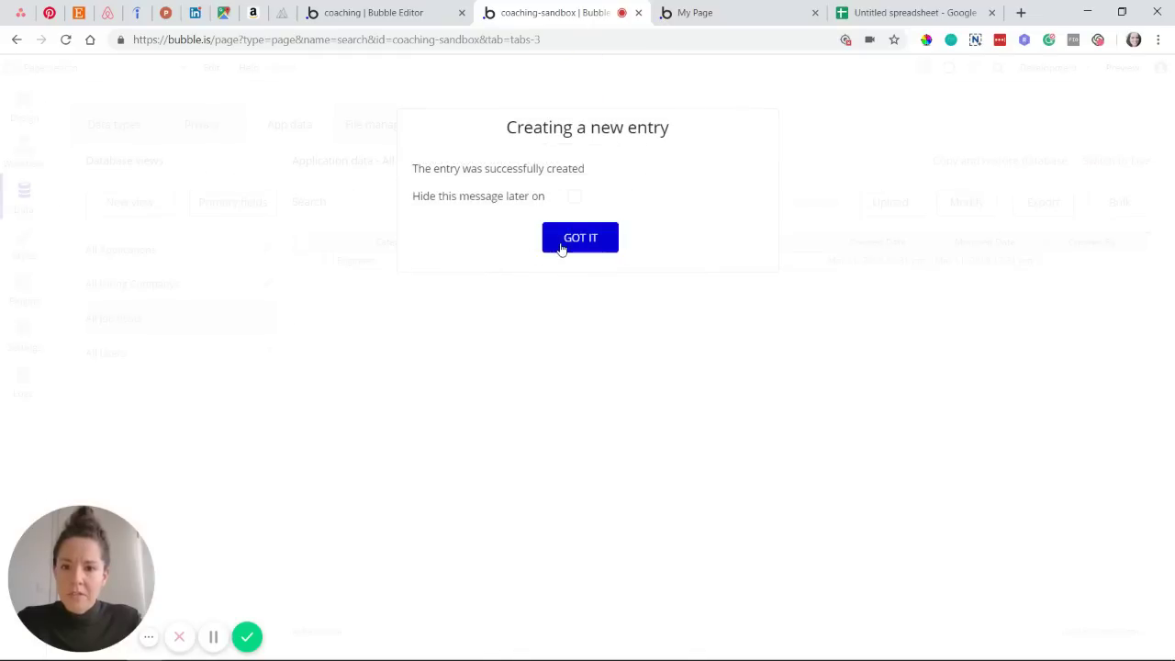
left_click(573, 244)
Step: Create Job Post 'Post B' with category Engineer
left_click(727, 204)
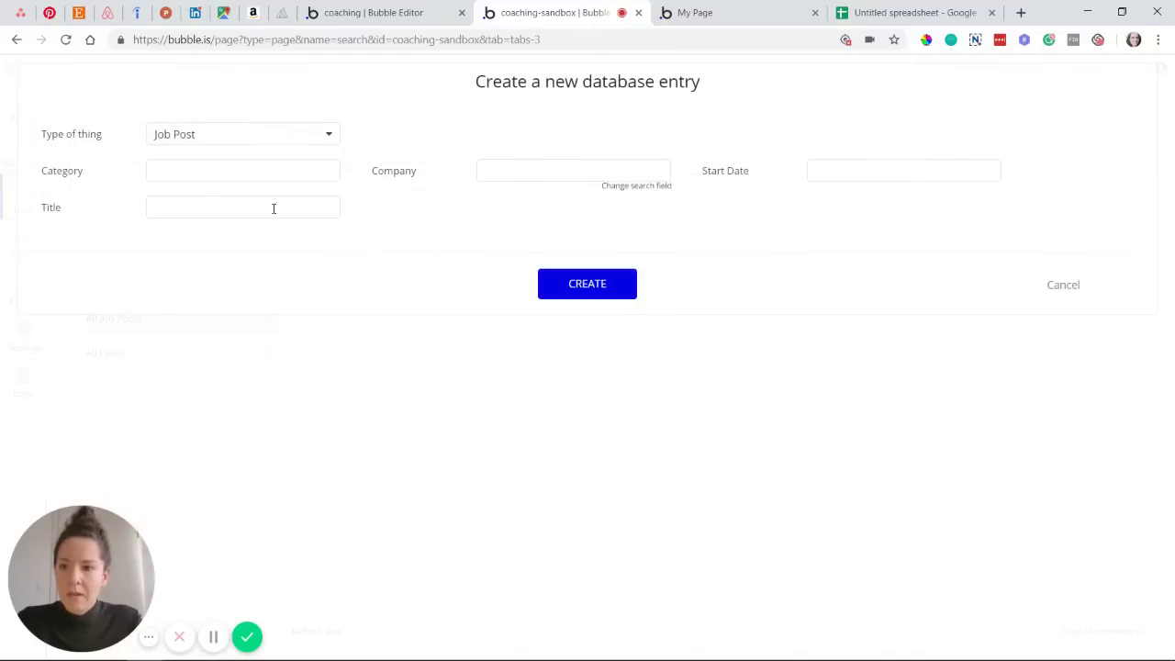
left_click(271, 208)
type("Post B")
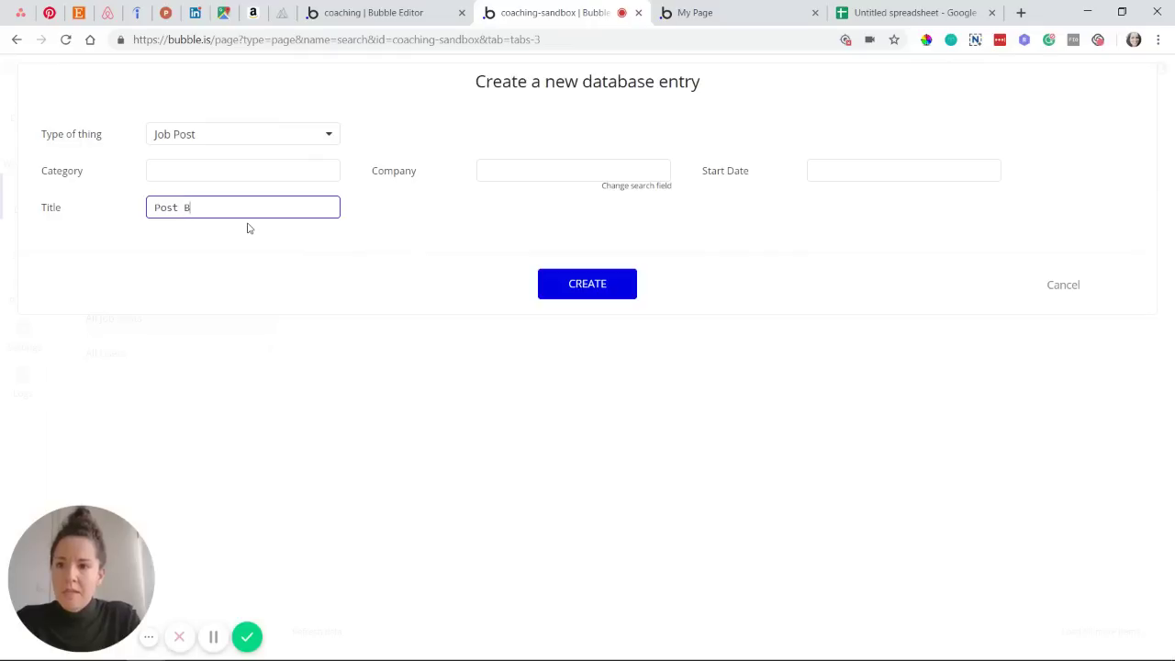
left_click(191, 171)
type("Eng")
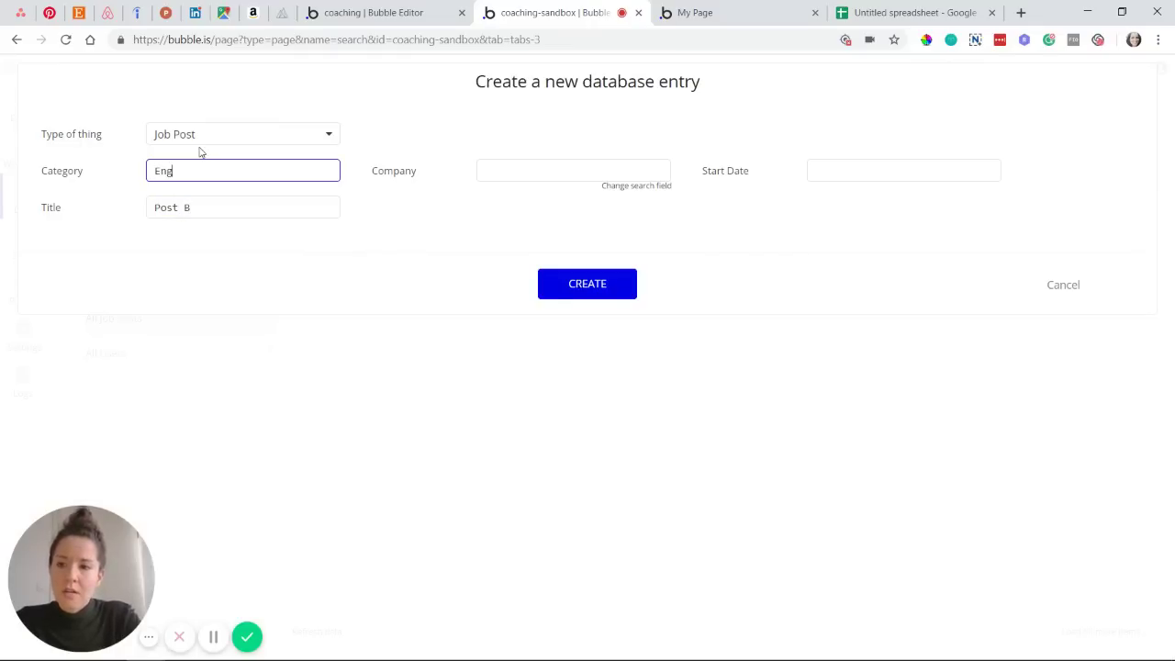
type("ineer")
left_click(562, 296)
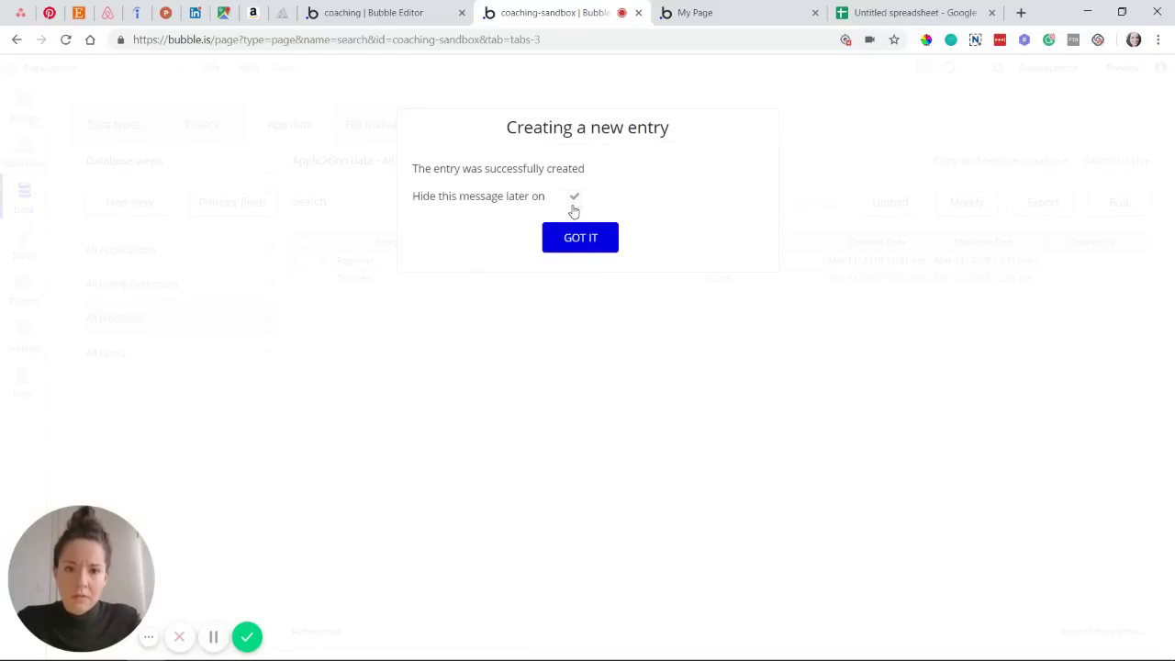
left_click(580, 238)
Step: Create Job Post 'Post C' with category Marketing
left_click(740, 200)
left_click(218, 199)
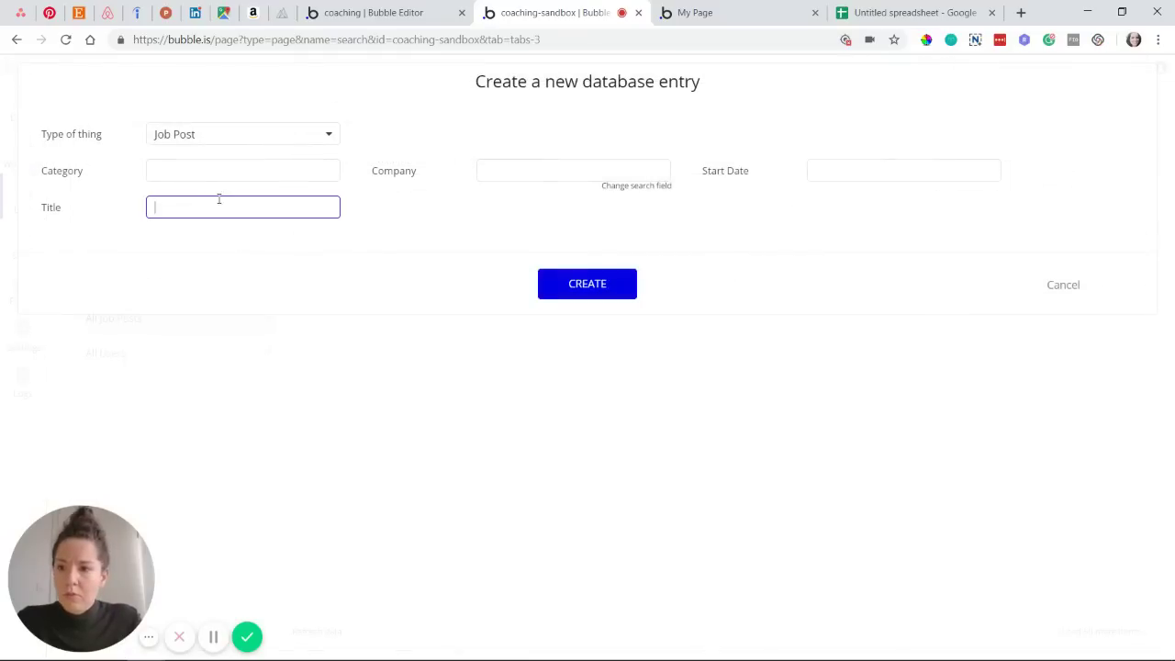
type("PO")
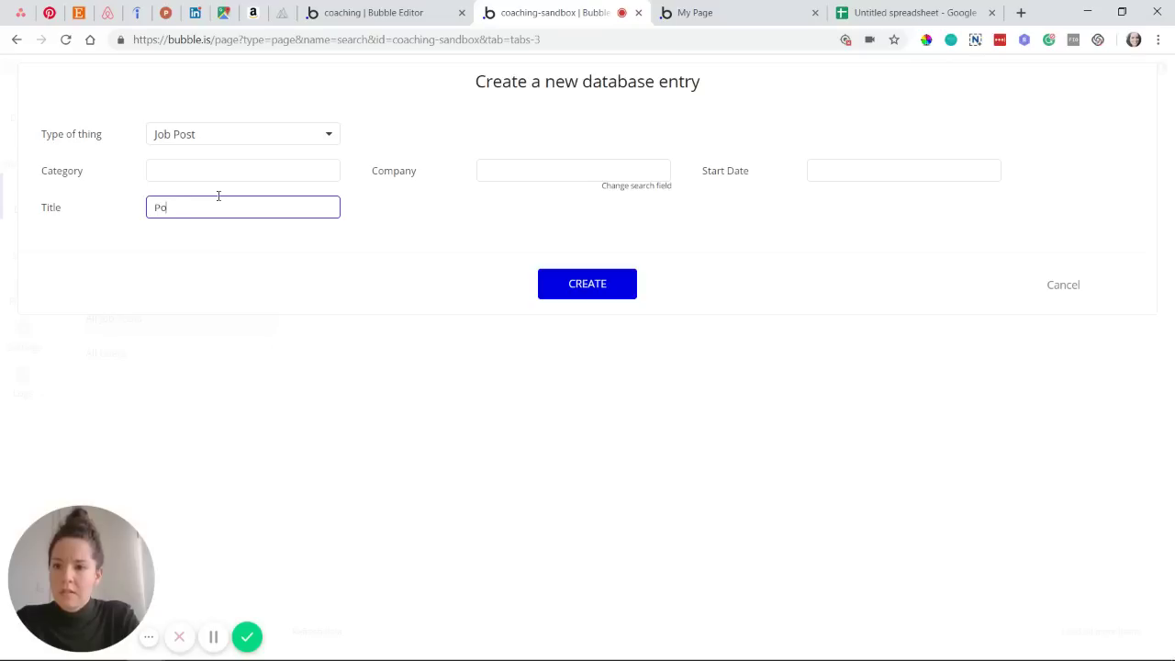
type("st C")
left_click(221, 170)
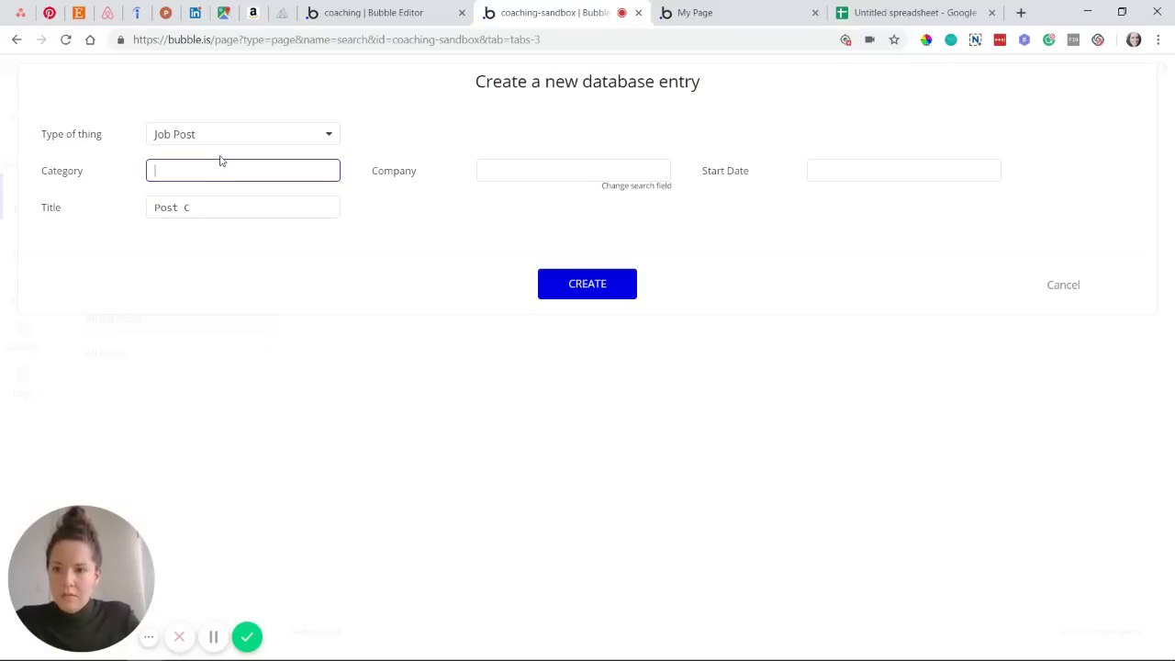
type("Merka")
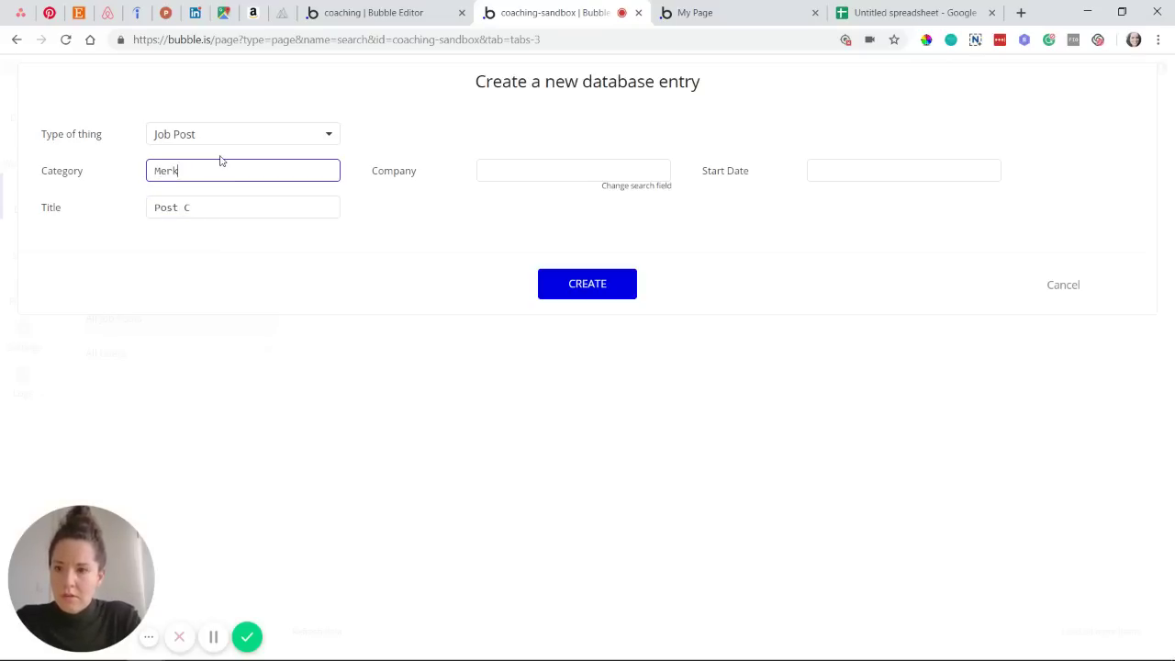
key("BackSpace")
type("arketing")
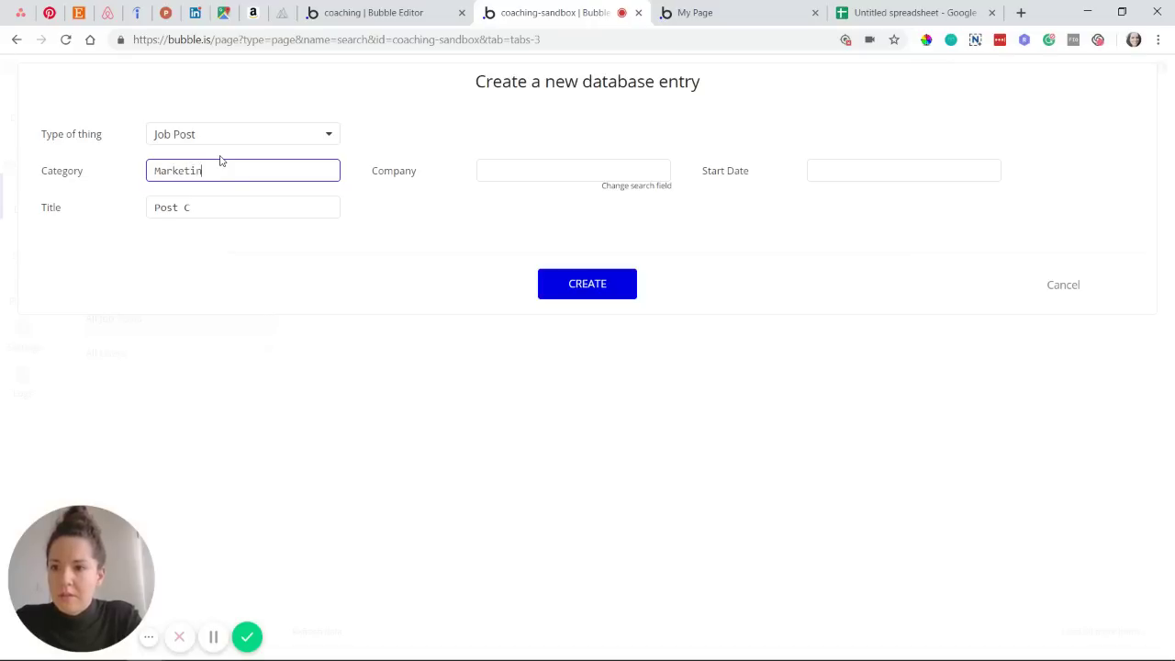
left_click(584, 281)
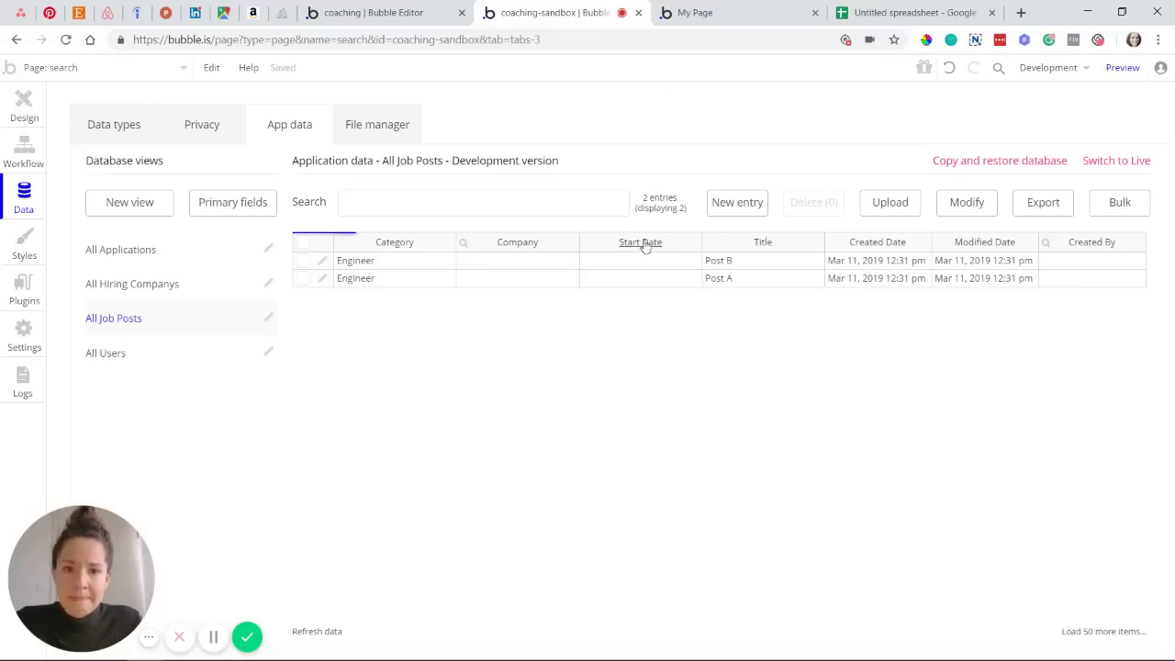
Step: Create Job Post 'Post D' with category design, check the categories, and return to Design
left_click(723, 203)
left_click(194, 214)
type("P")
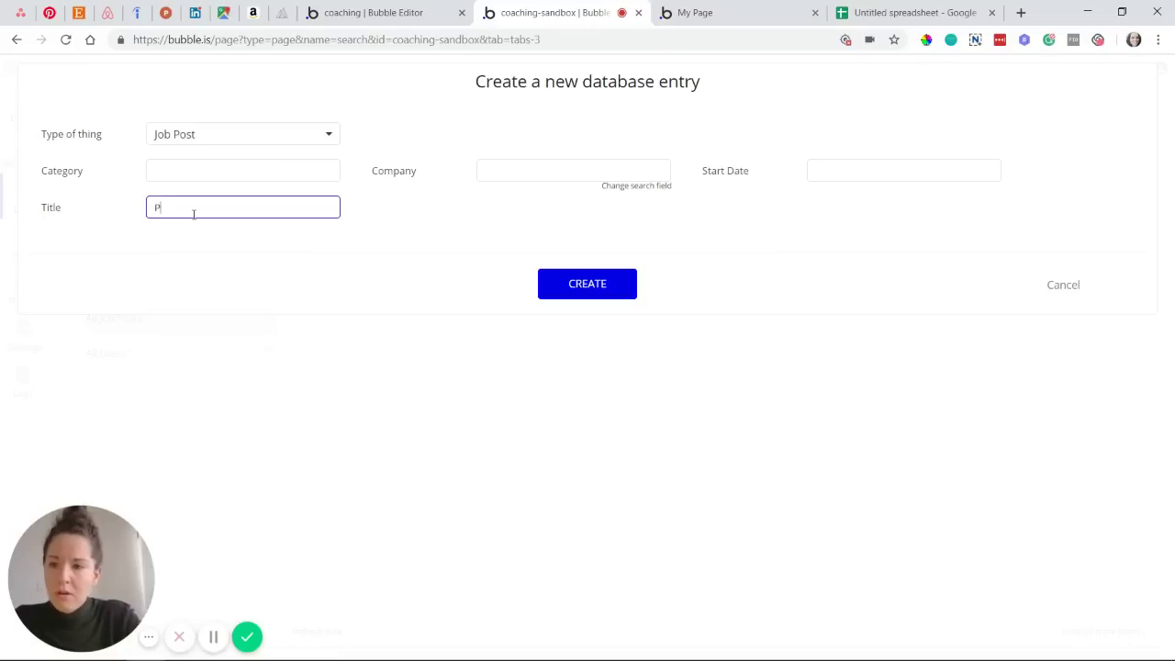
type("ost D")
left_click(223, 167)
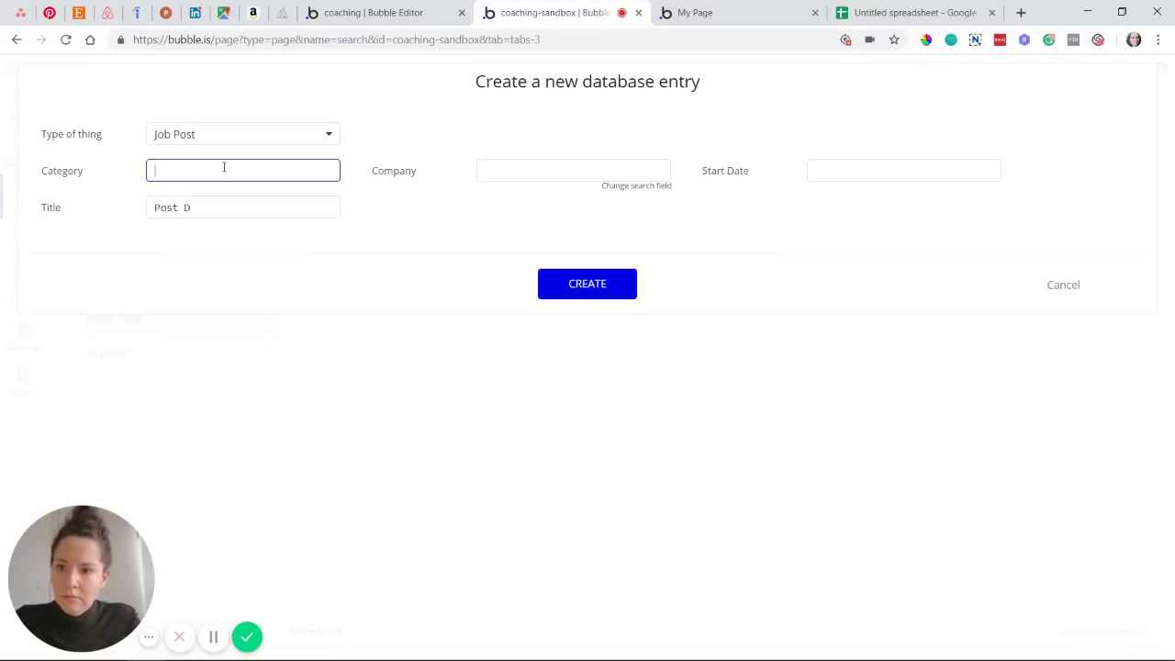
type("design")
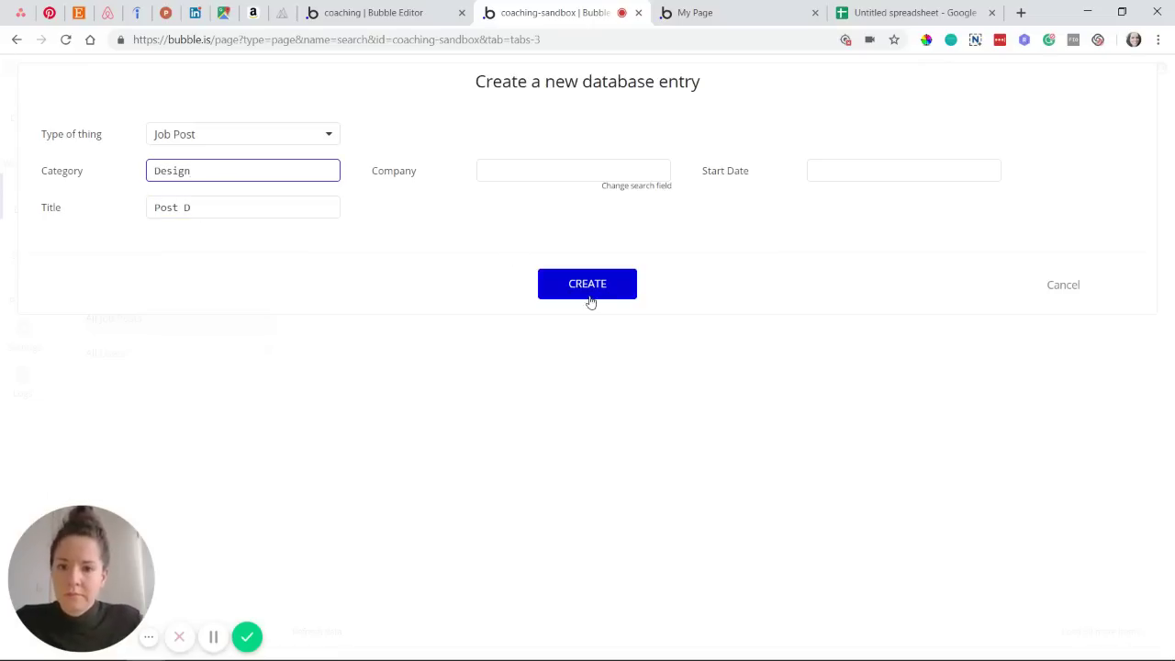
left_click(591, 299)
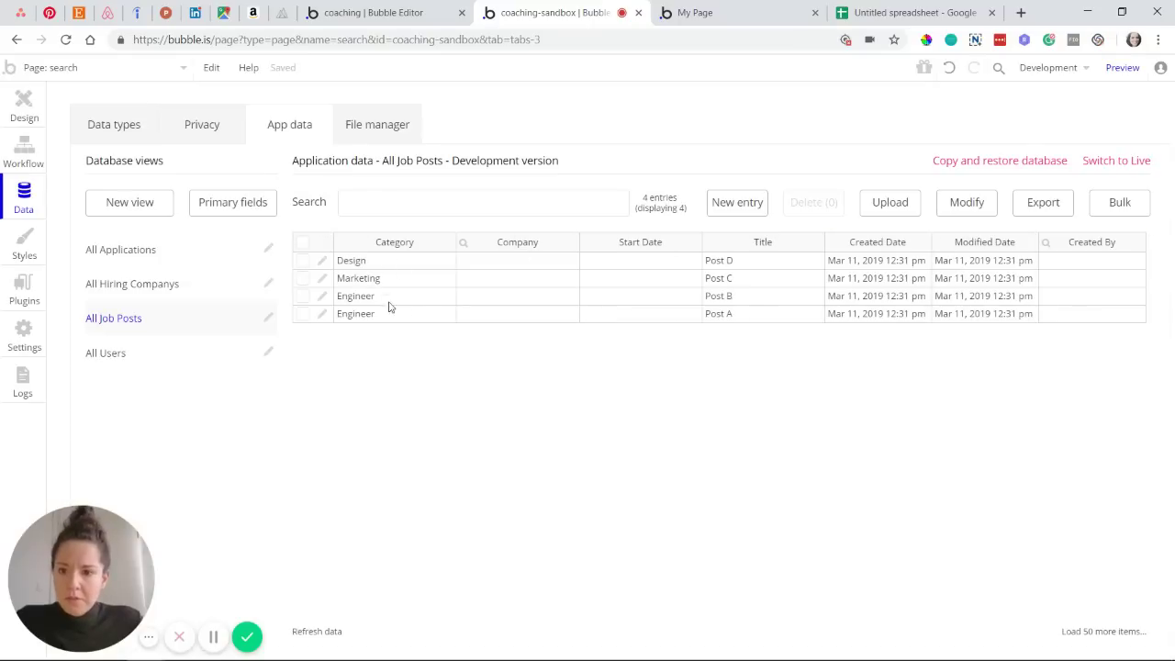
left_click(372, 301)
left_click(380, 315)
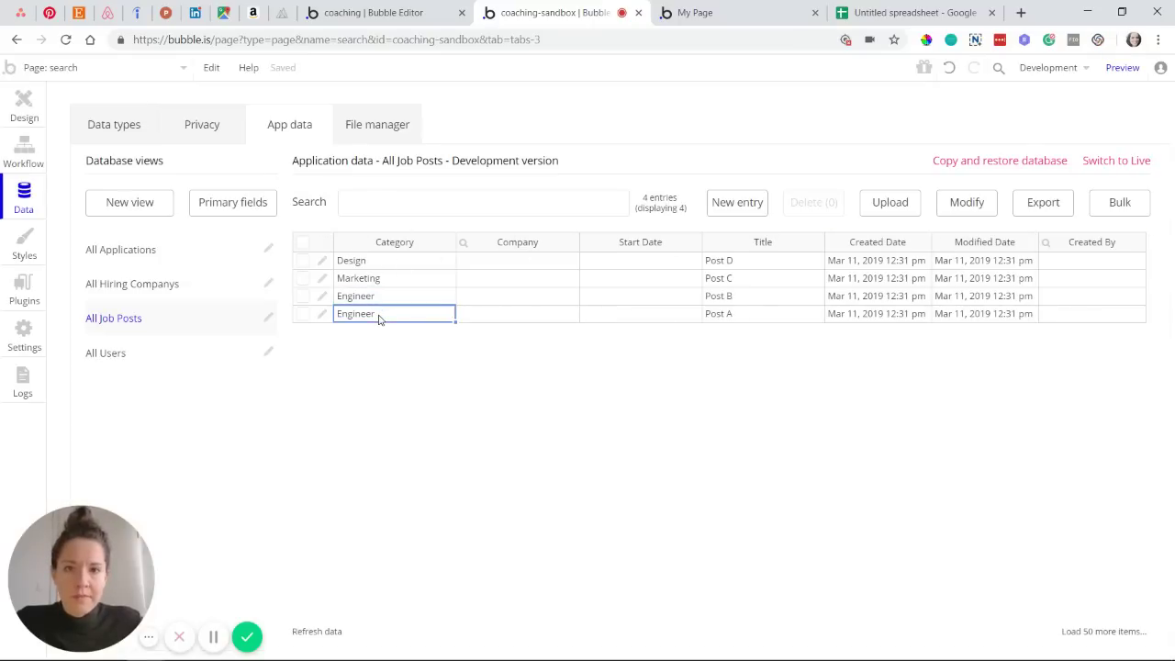
left_click(20, 116)
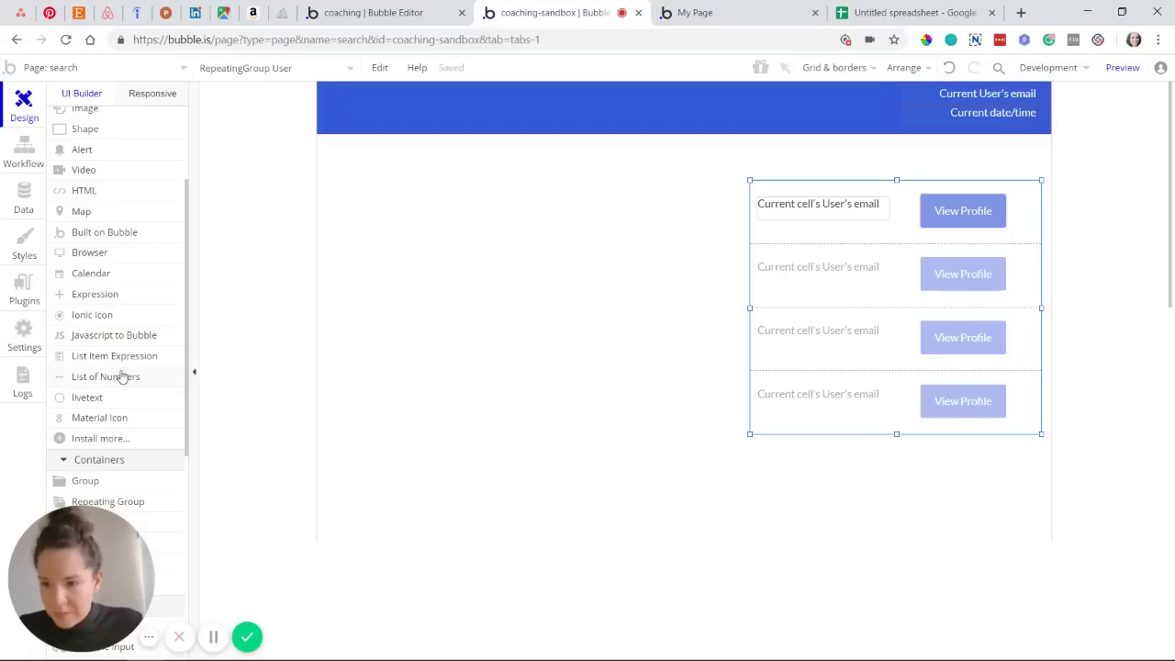
Step: Draw a text input box at the upper left of the search page
scroll(121, 376, "down", 3)
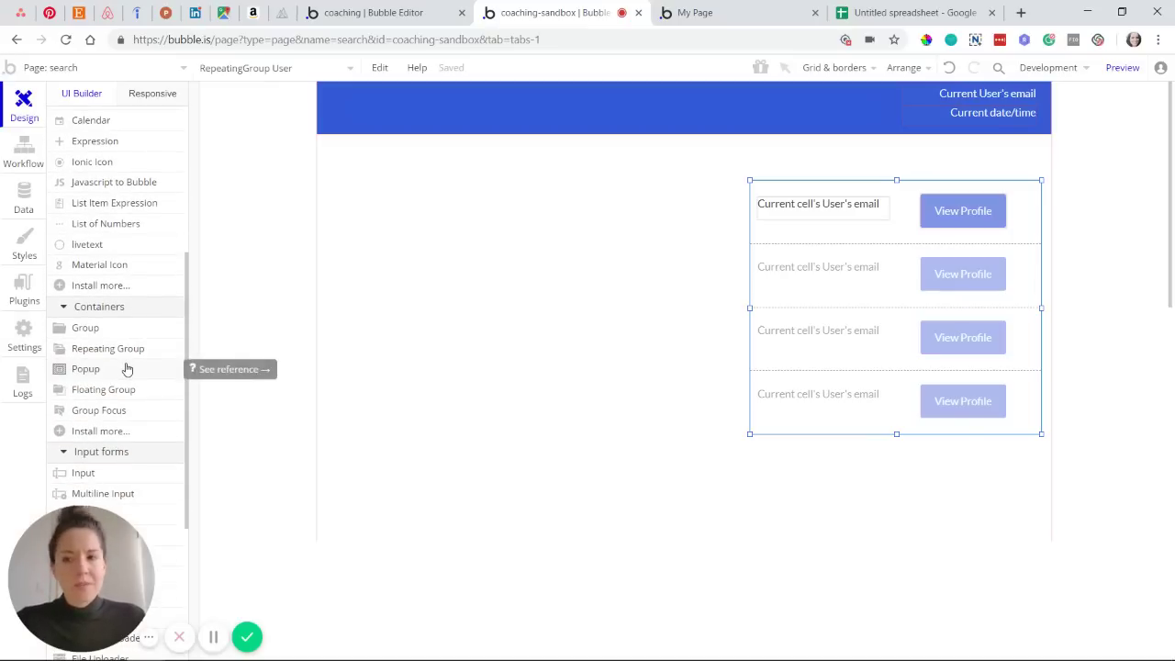
scroll(126, 368, "down", 1)
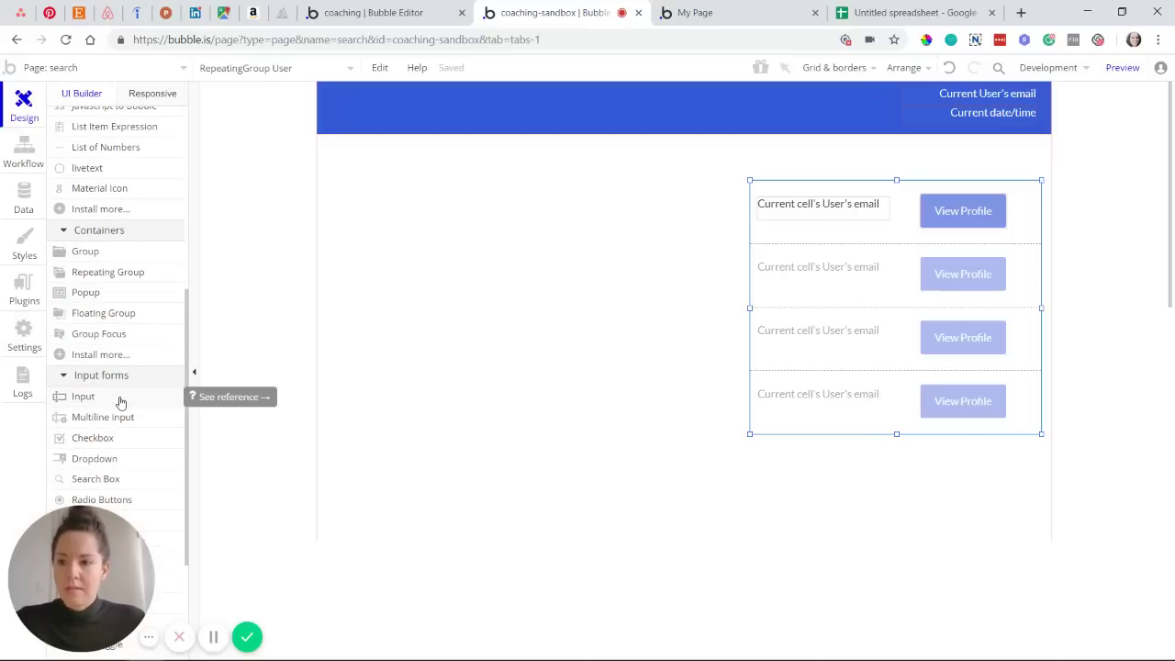
left_click(120, 402)
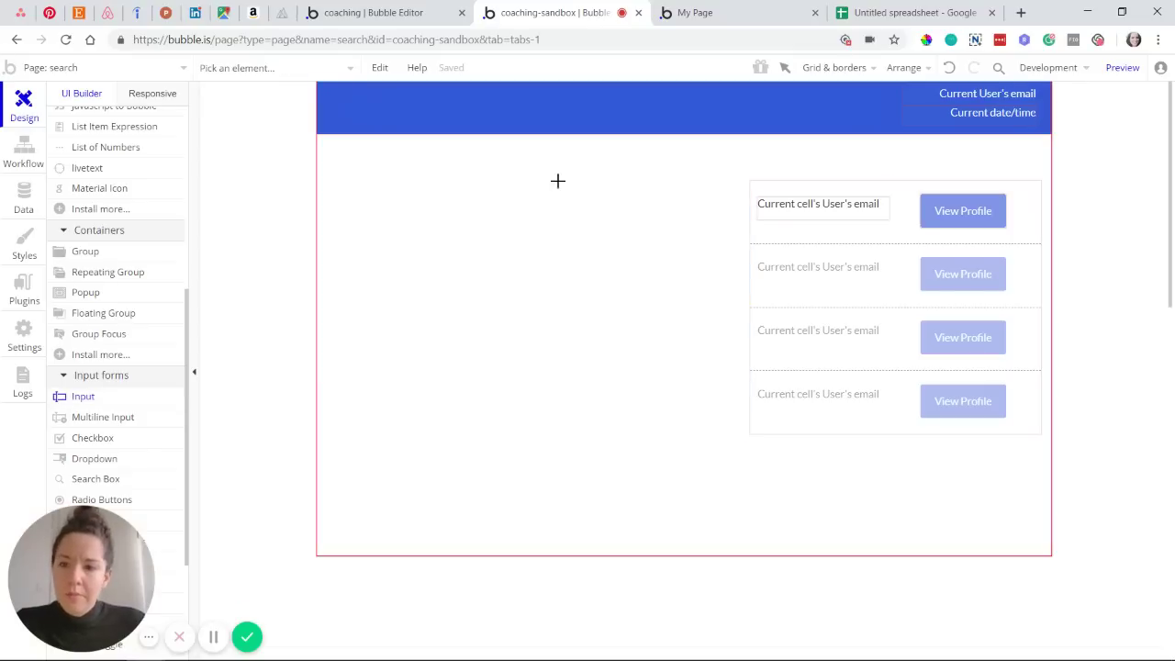
mouse_move(387, 170)
left_mouse_down()
mouse_move(721, 178)
mouse_move(682, 195)
left_mouse_up()
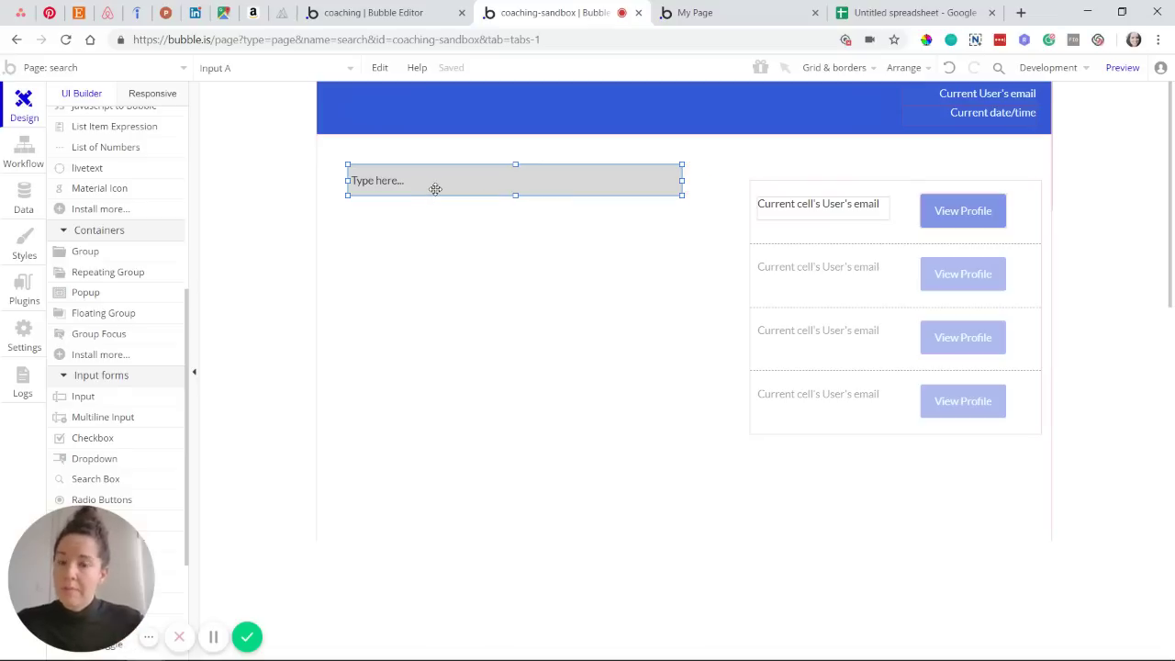
scroll(69, 358, "up", 4)
scroll(175, 404, "down", 10)
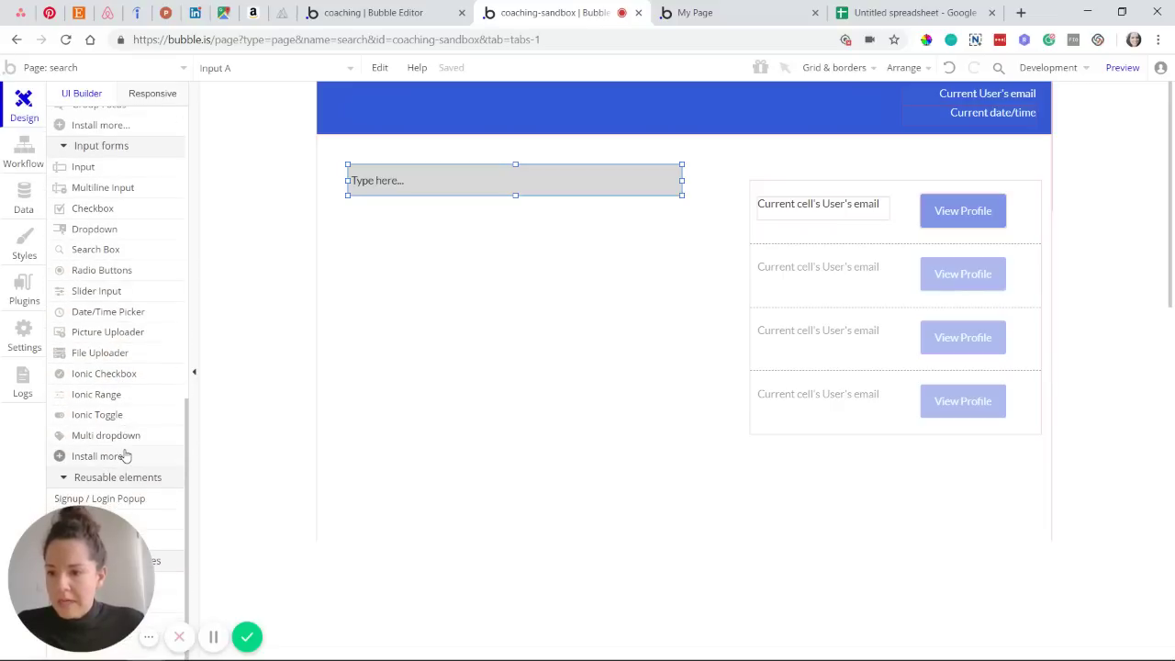
scroll(123, 449, "down", 1)
scroll(123, 449, "up", 4)
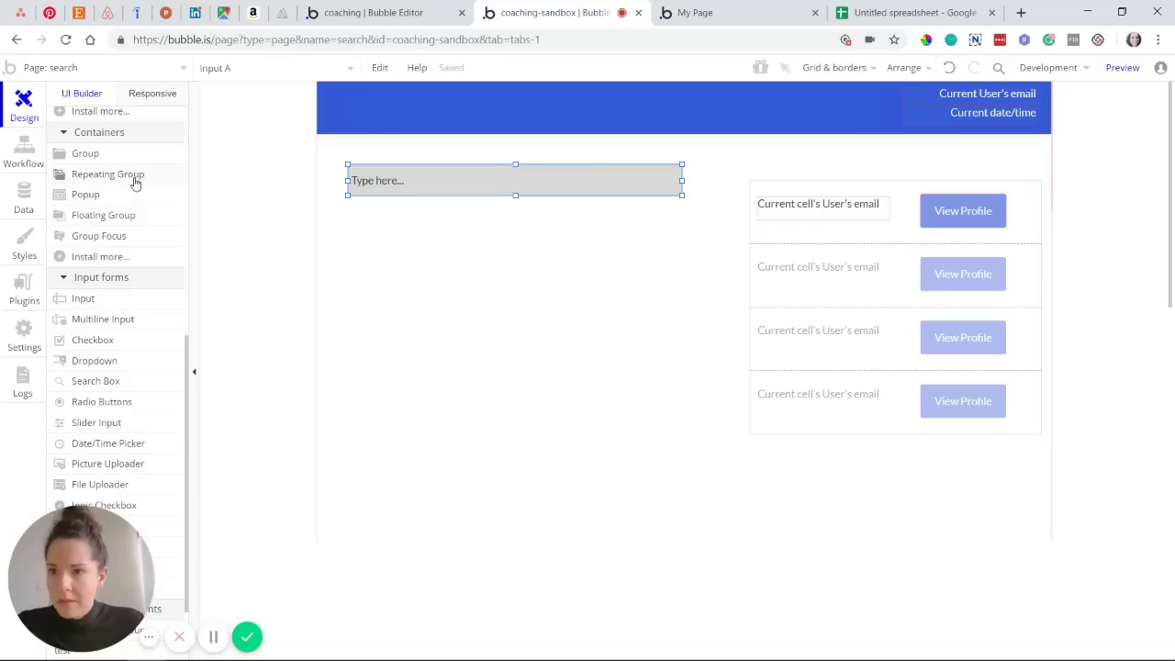
left_click(134, 175)
Step: Draw a repeating group below the input listing Job Posts from a Search for Job Posts
mouse_move(350, 203)
left_mouse_down()
mouse_move(687, 375)
mouse_move(681, 388)
left_mouse_up()
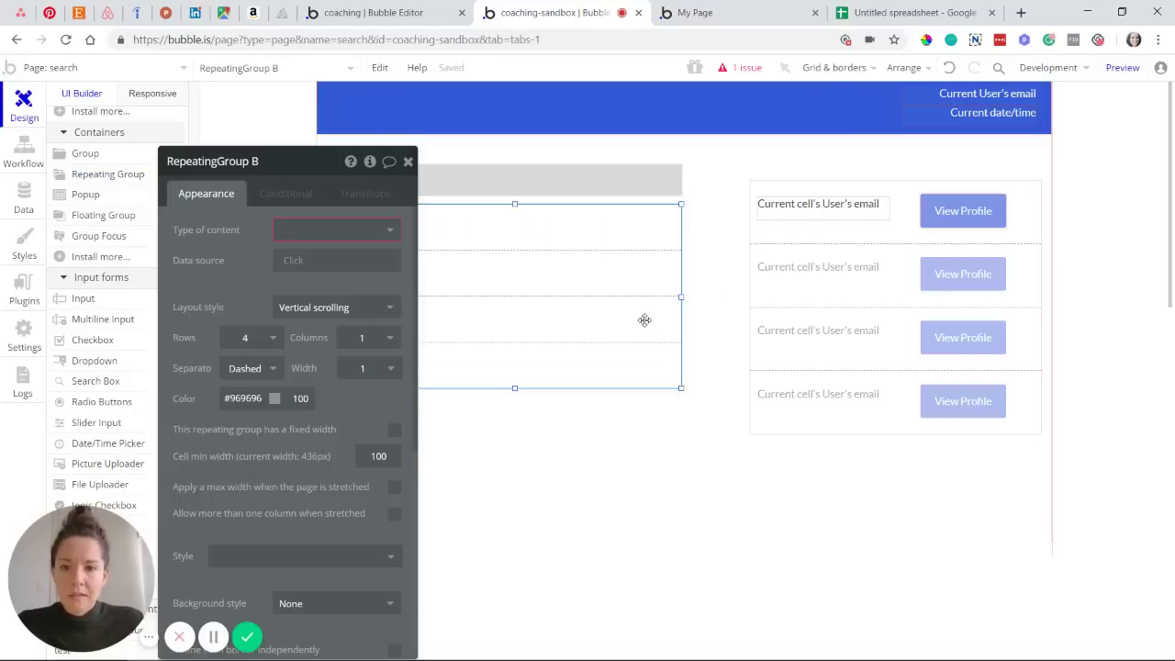
left_click_drag(268, 287, 187, 240)
left_click(195, 183)
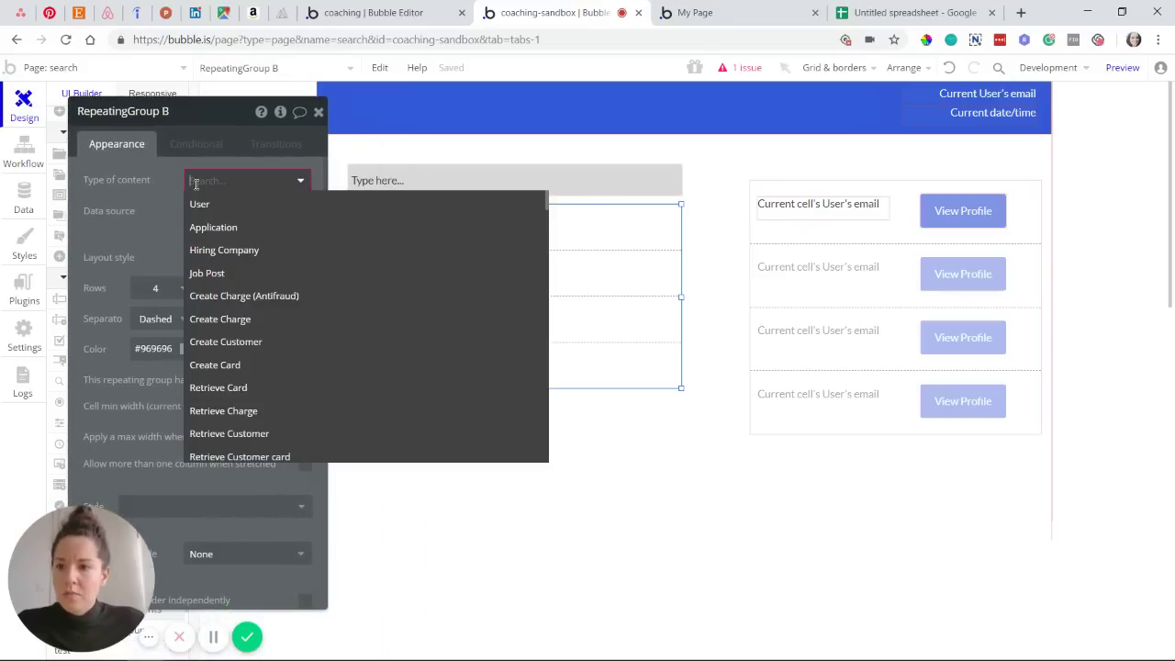
left_click(277, 281)
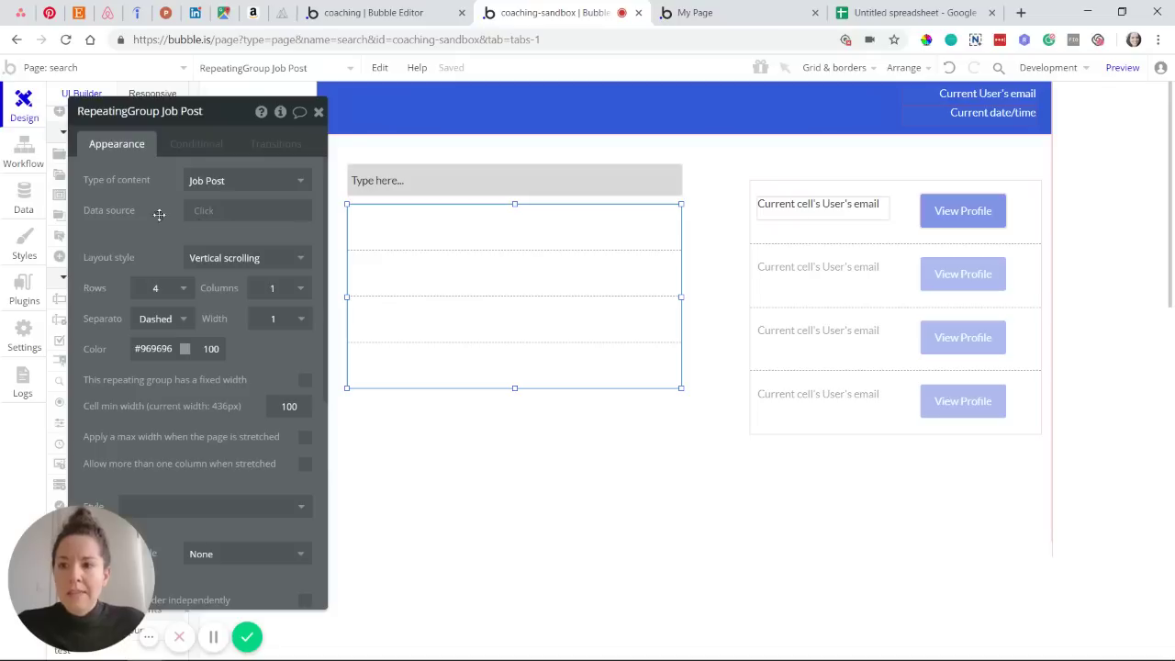
left_click(212, 222)
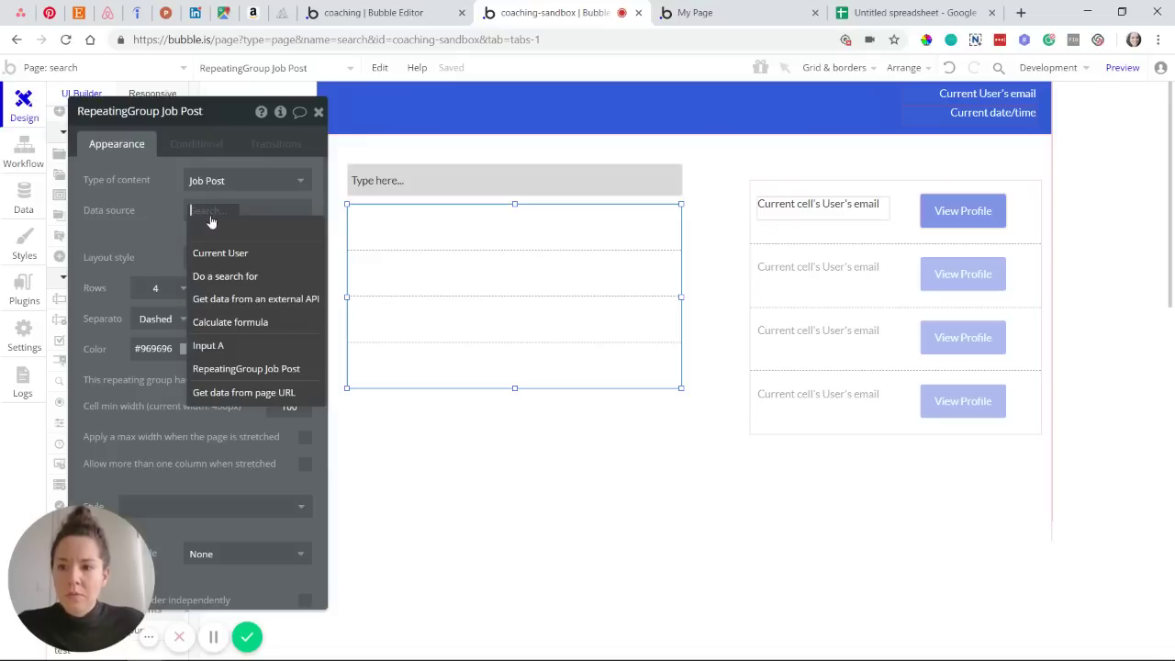
left_click(288, 272)
left_click(518, 151)
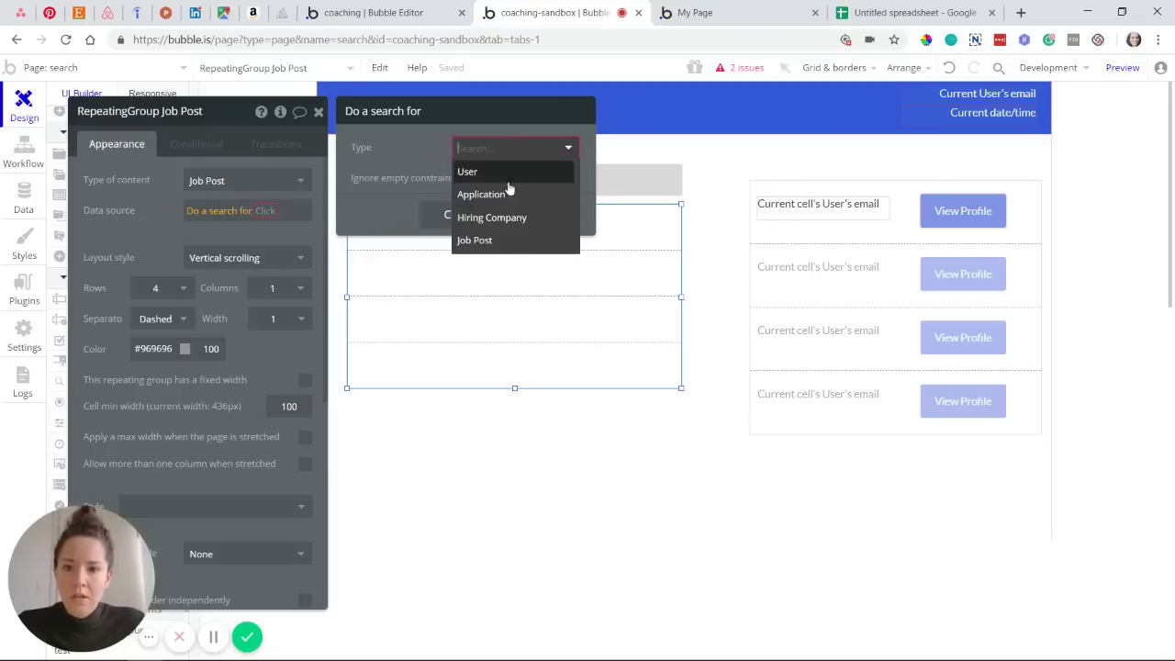
left_click(493, 241)
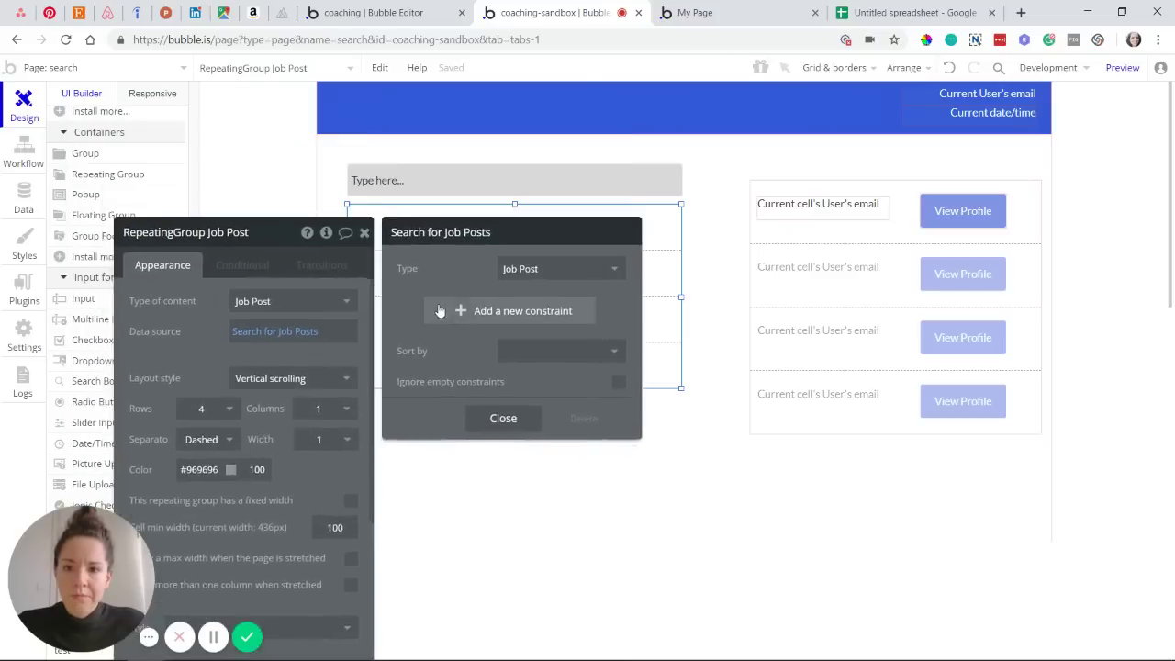
Step: Add an 'Any field contains' constraint matching Input Search's value
left_click(553, 416)
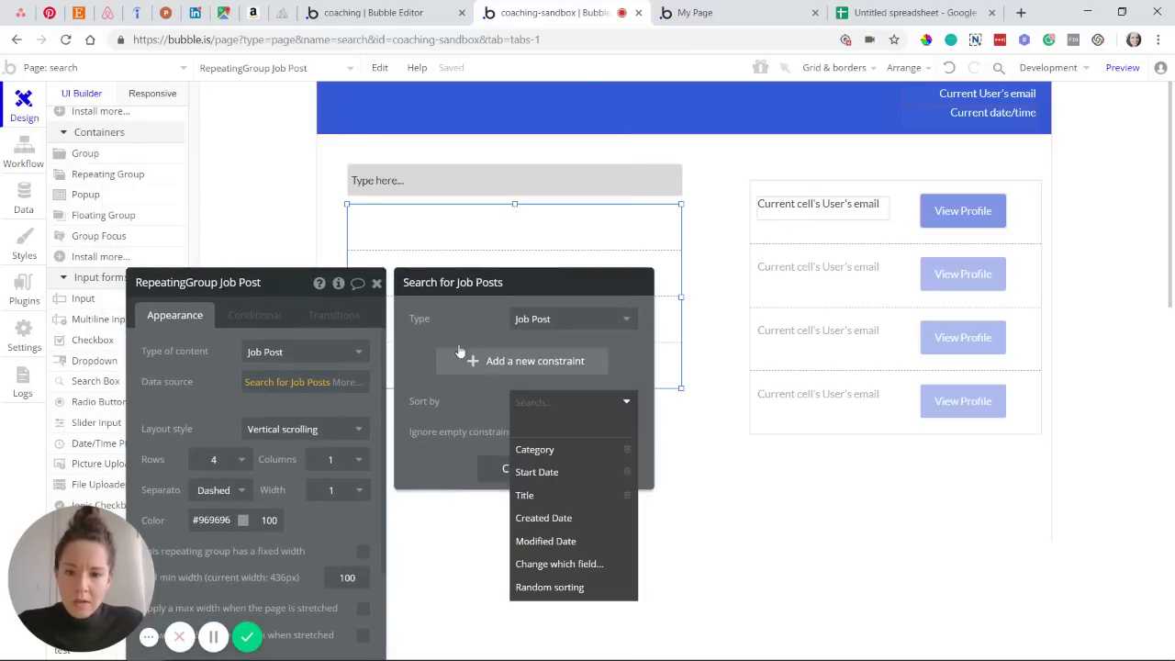
left_click(463, 378)
left_click(537, 363)
left_click(415, 354)
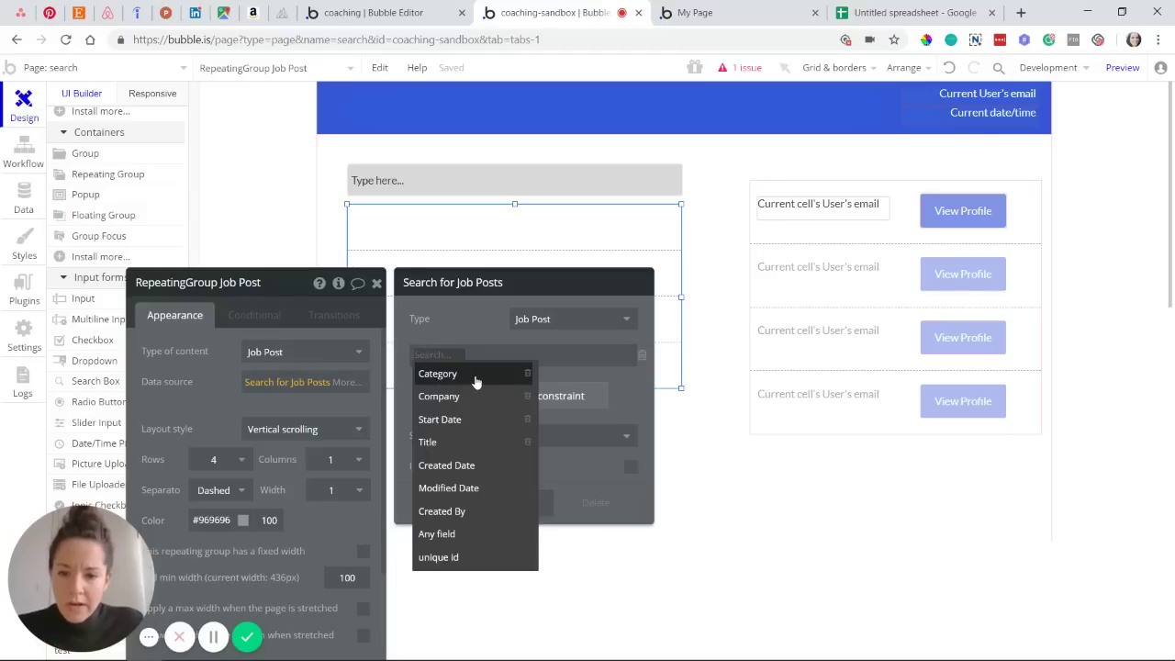
left_click(462, 541)
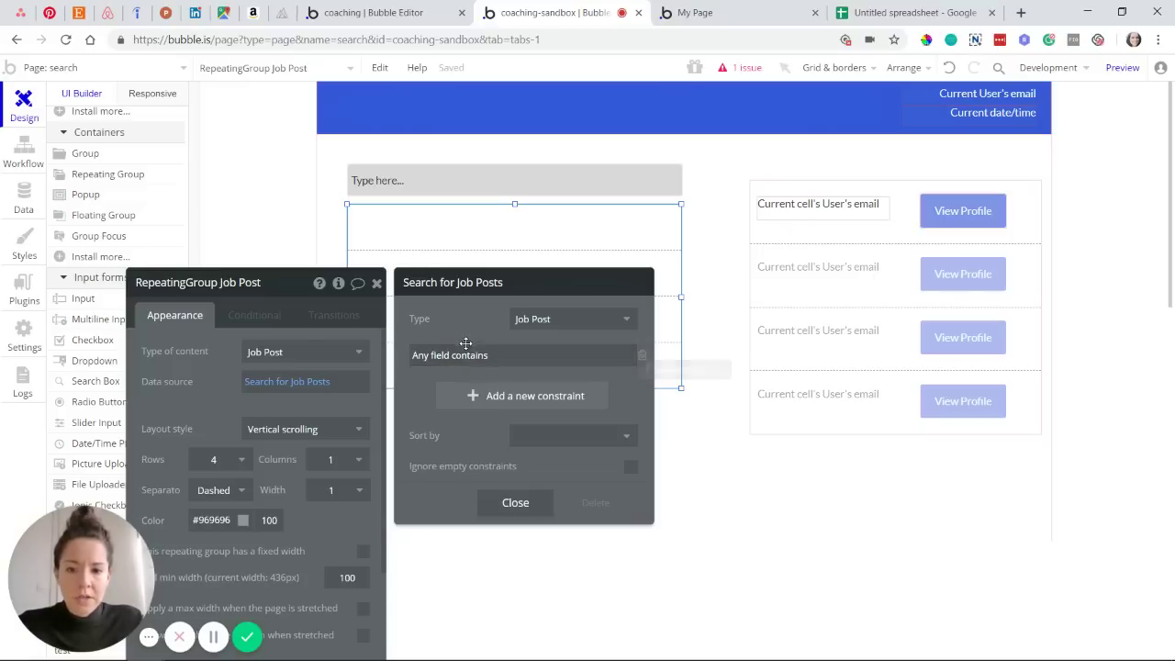
left_click(523, 358)
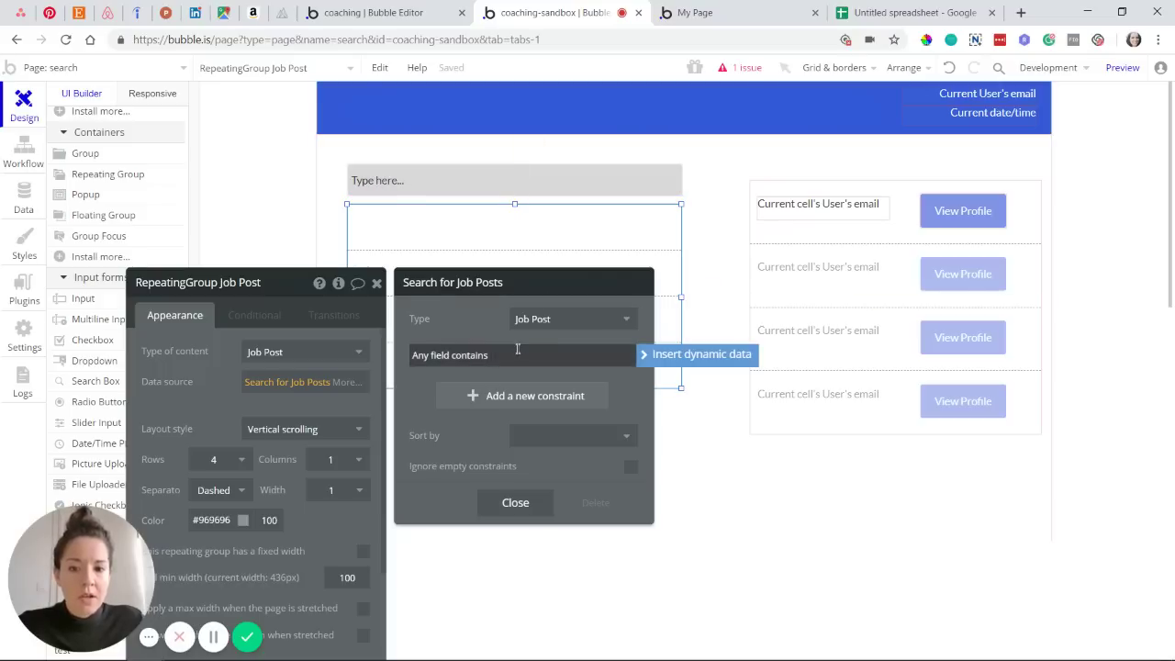
left_click(660, 365)
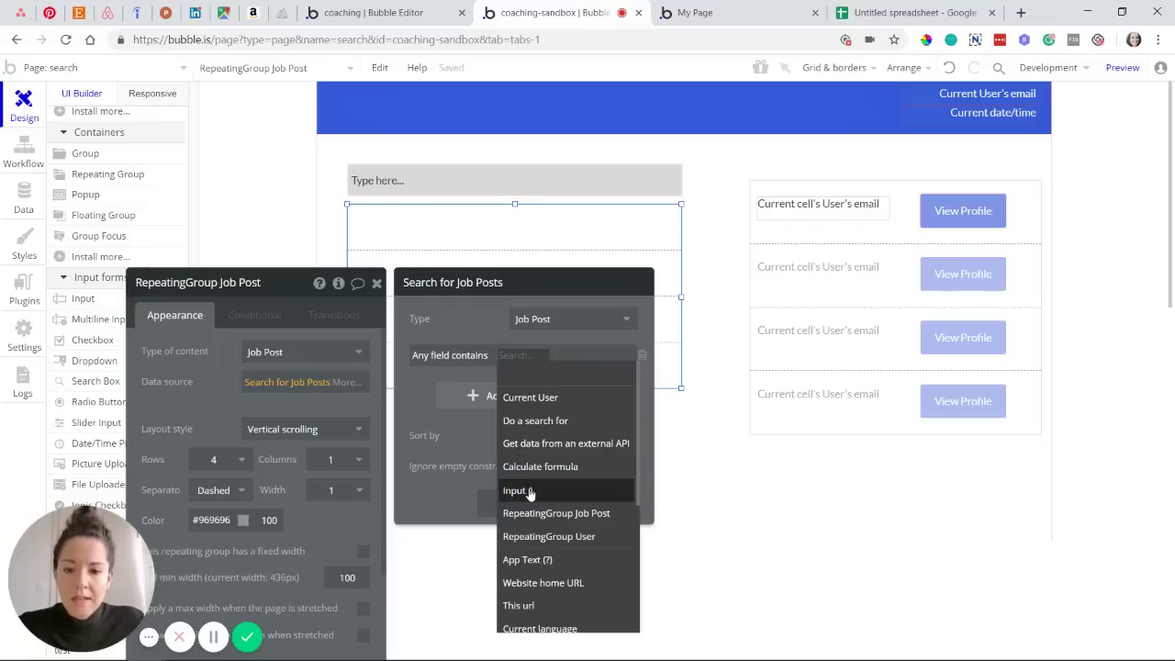
left_click(521, 490)
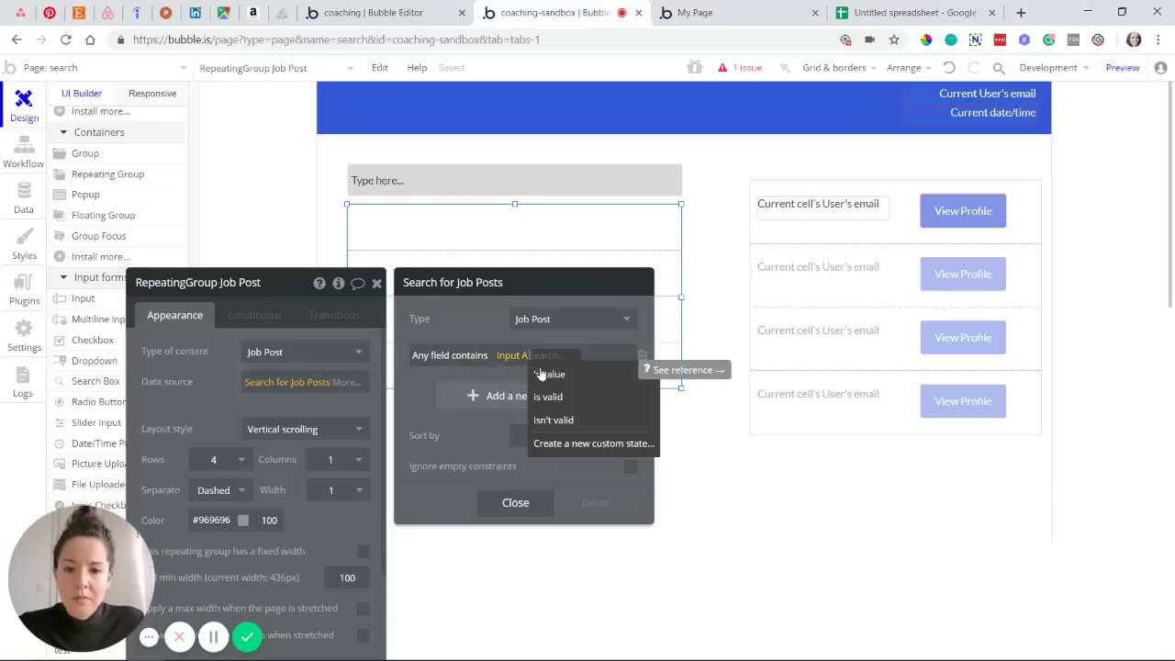
left_click(550, 373)
left_click(458, 199)
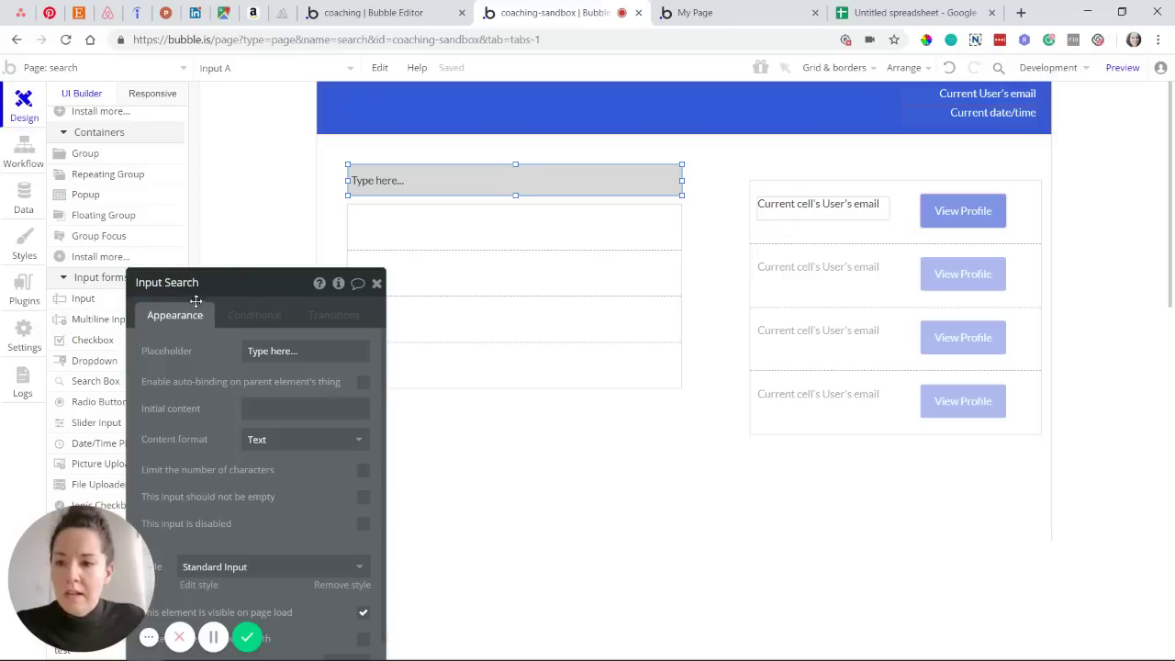
Step: Review the Job Post repeating group's search constraint on Input Search's value
left_click(516, 294)
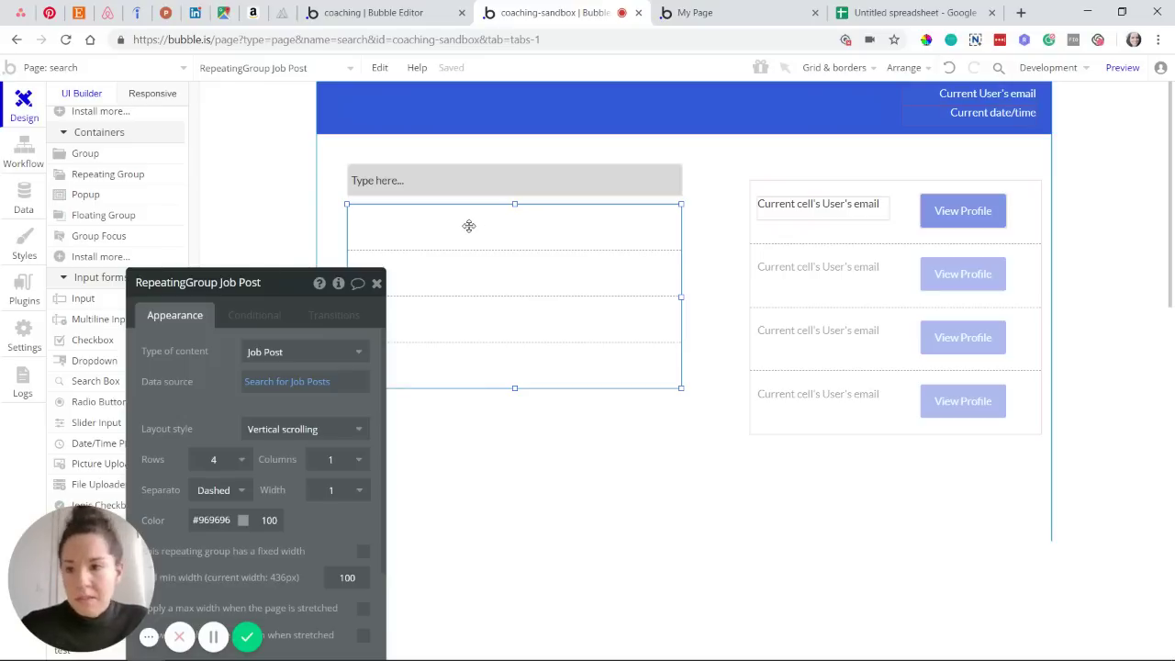
left_click(418, 196)
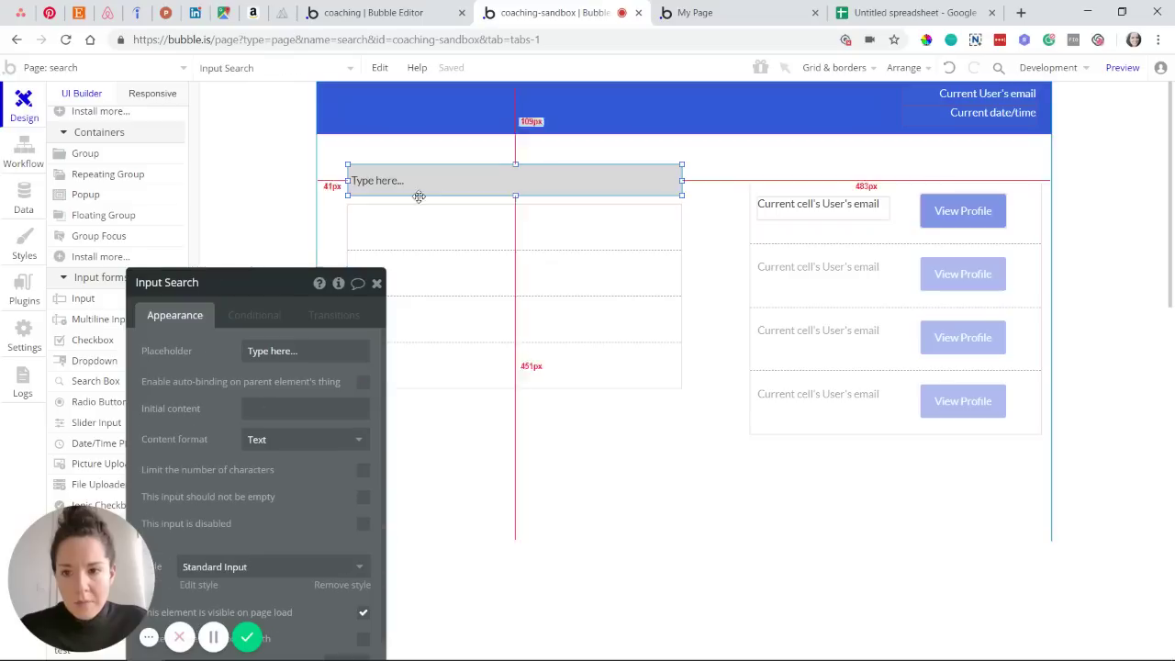
left_click(392, 261)
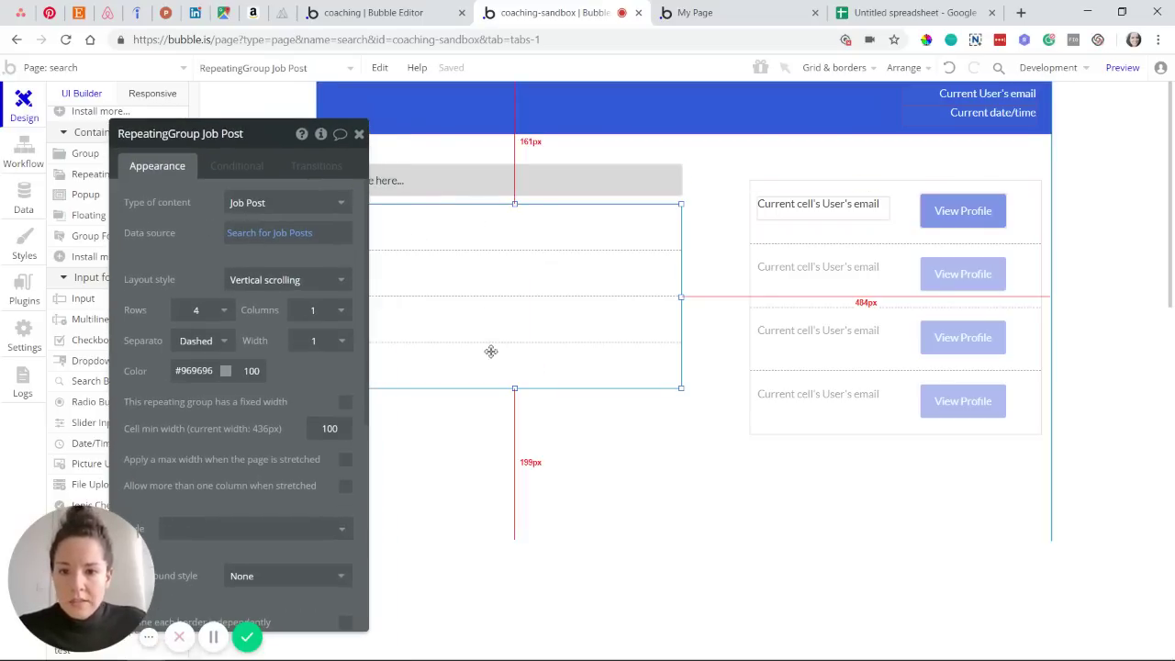
left_click(299, 236)
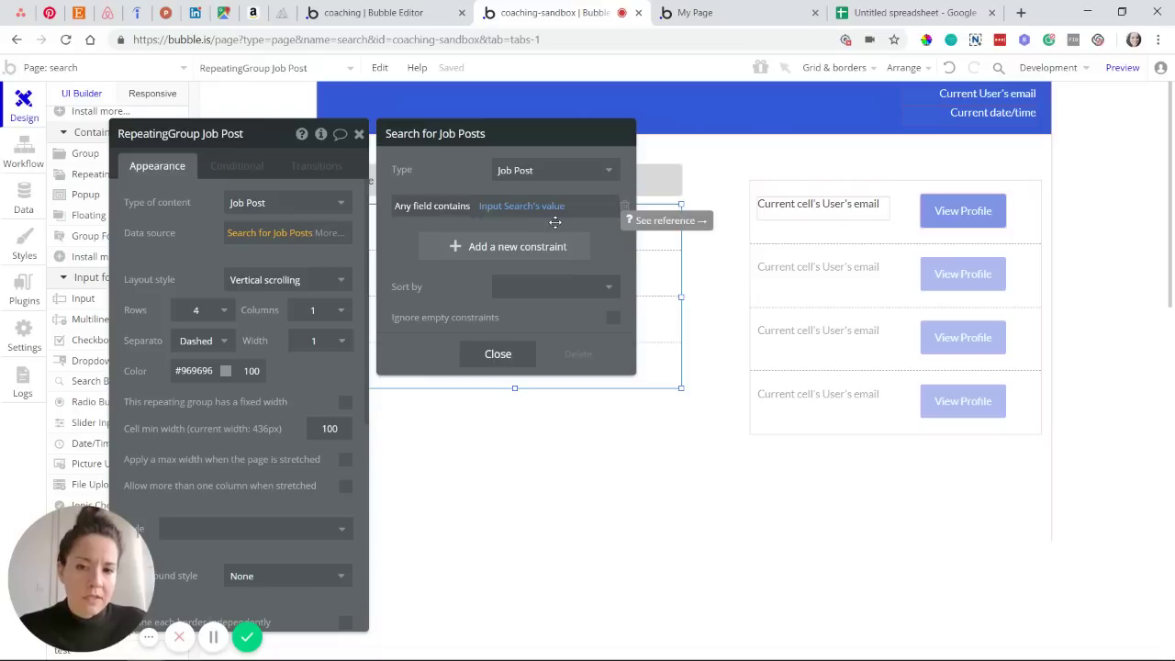
left_click_drag(544, 223, 722, 389)
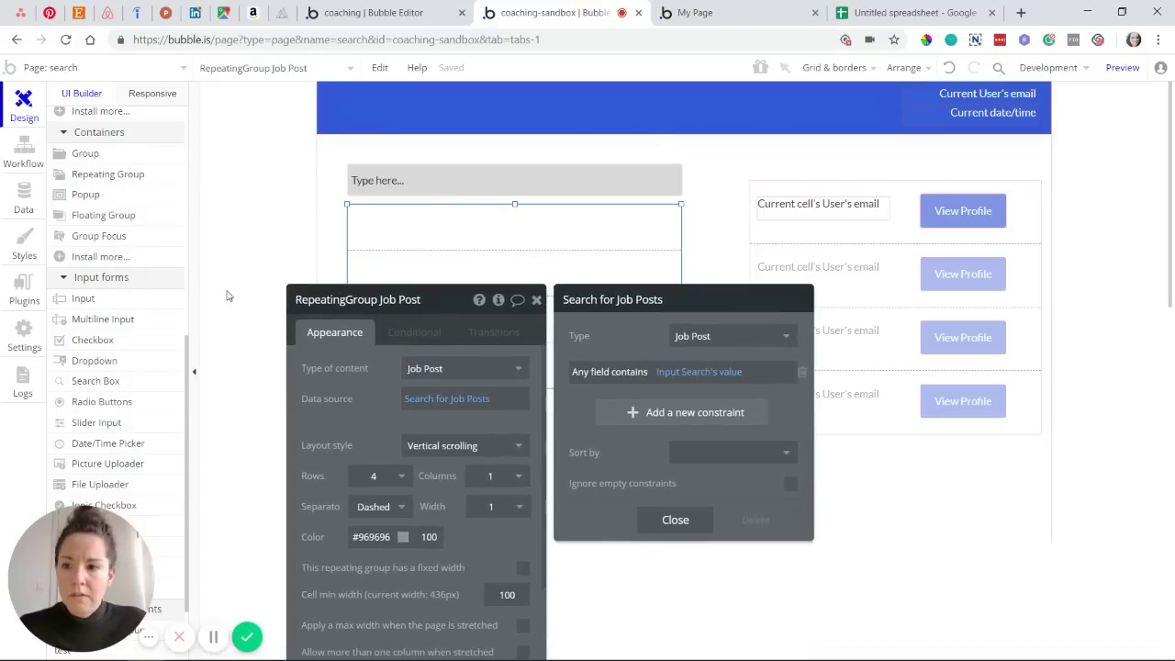
scroll(135, 285, "up", 3)
scroll(128, 257, "up", 5)
Step: Add a text in the first cell showing Current cell's Job Post's Title
left_click(114, 180)
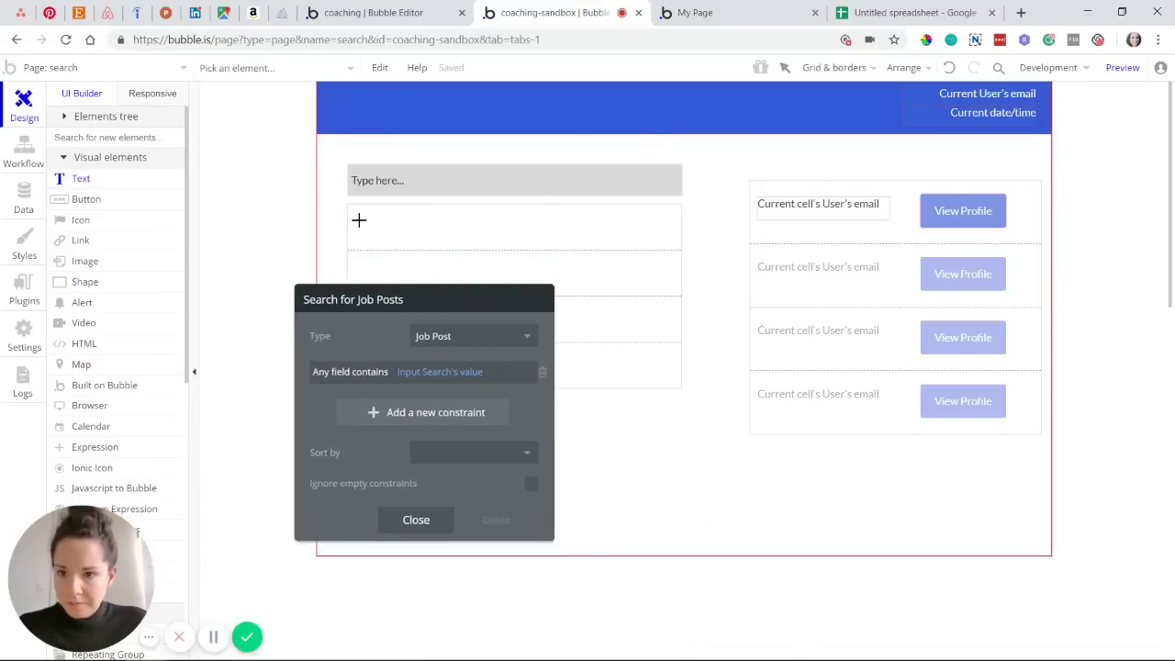
left_click_drag(361, 215, 502, 237)
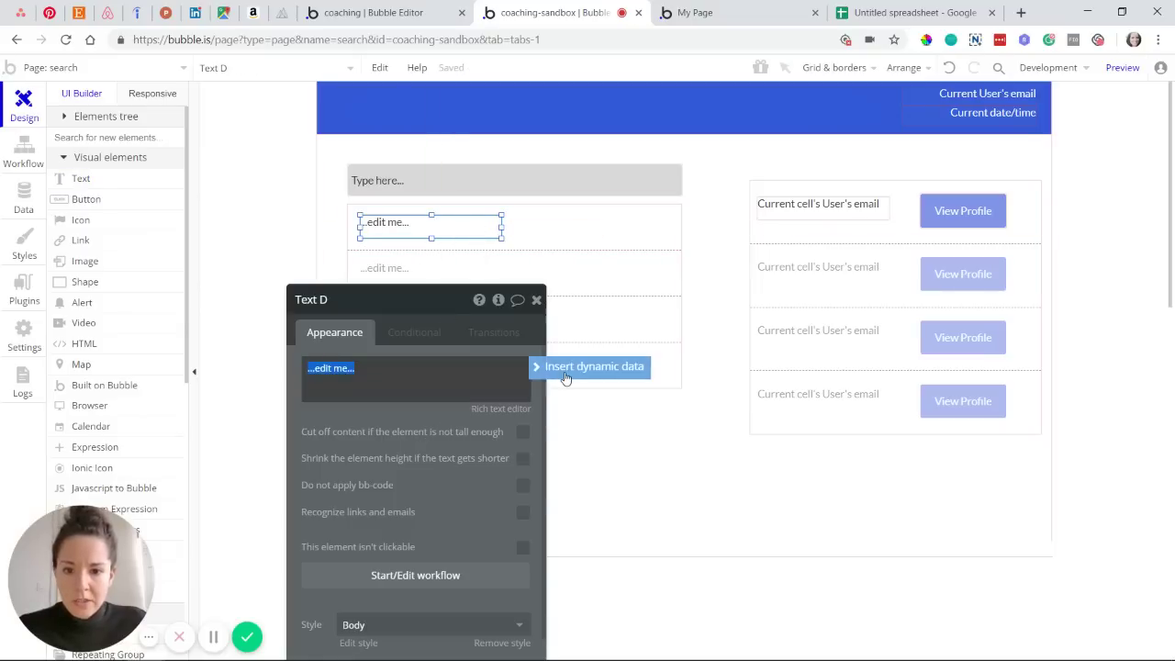
left_click(566, 372)
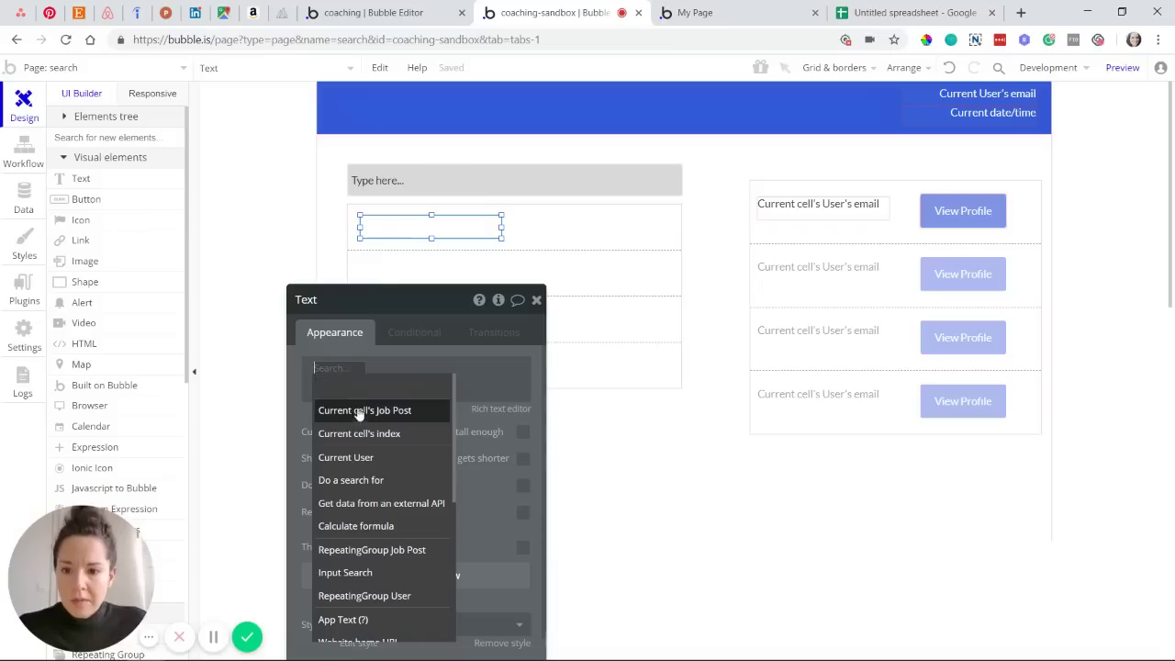
left_click(414, 420)
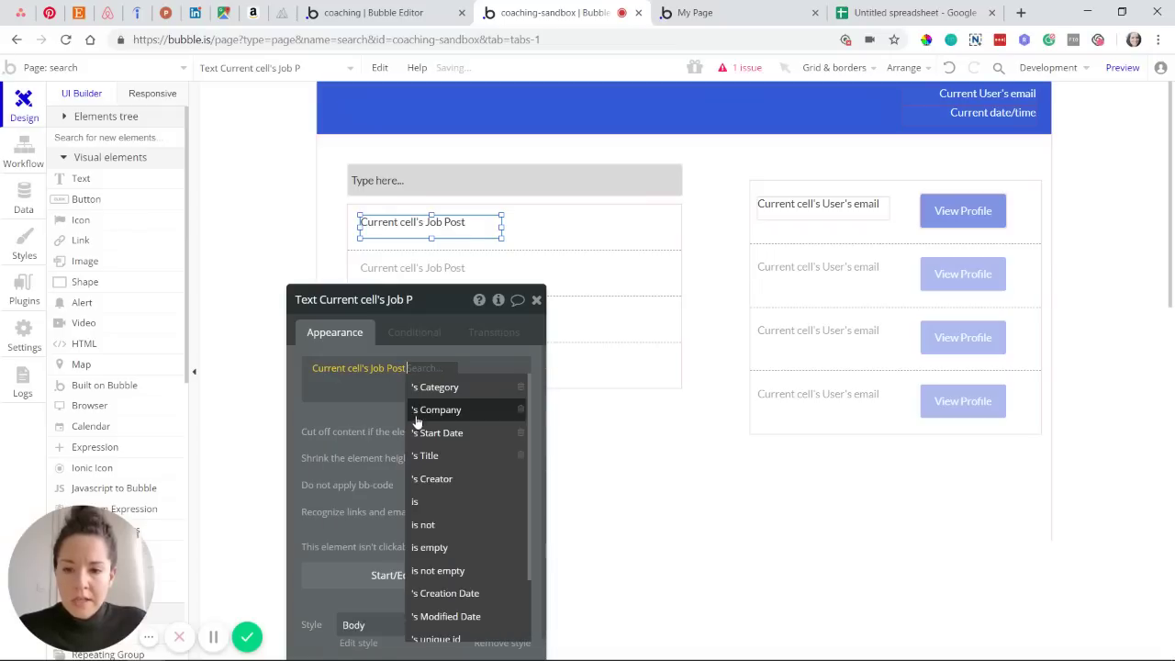
left_click(456, 458)
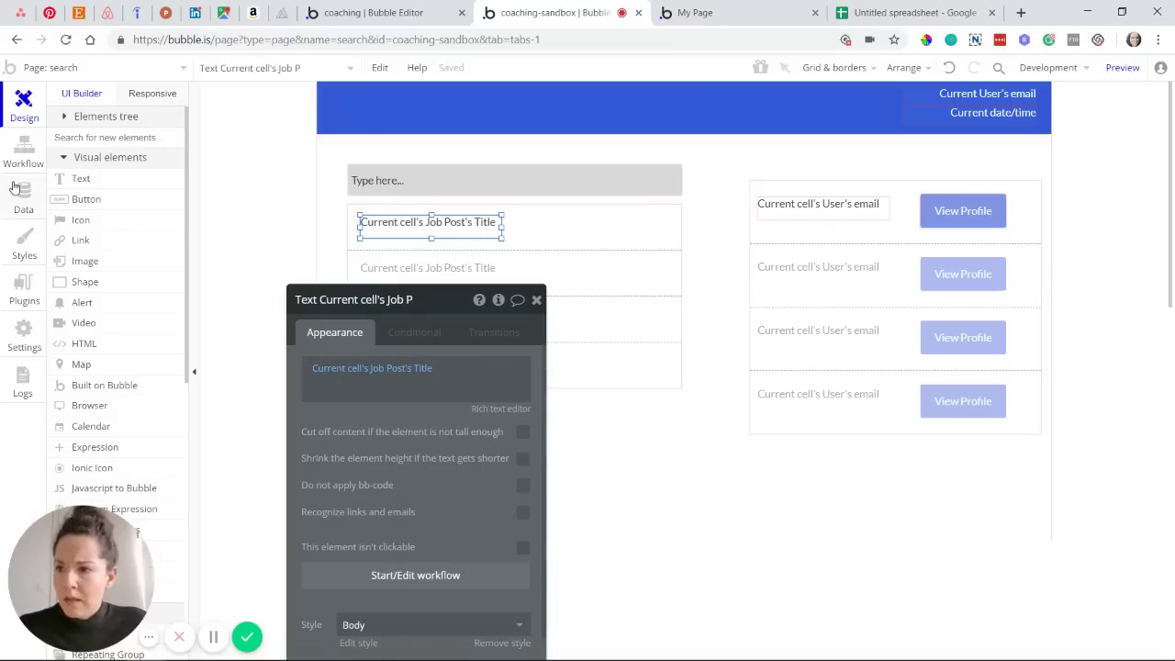
Step: Place a copy beside it showing the Job Post's Category, then view the Job Posts data
left_click(14, 187)
left_click(24, 103)
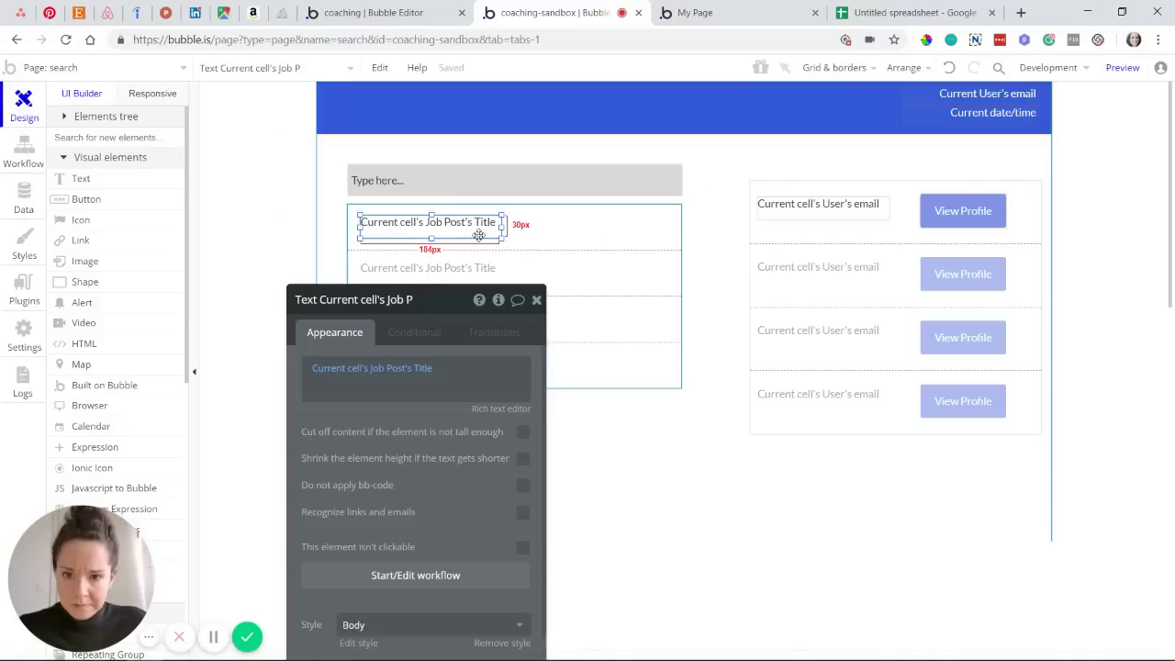
left_click_drag(478, 235, 620, 228)
left_click(419, 368)
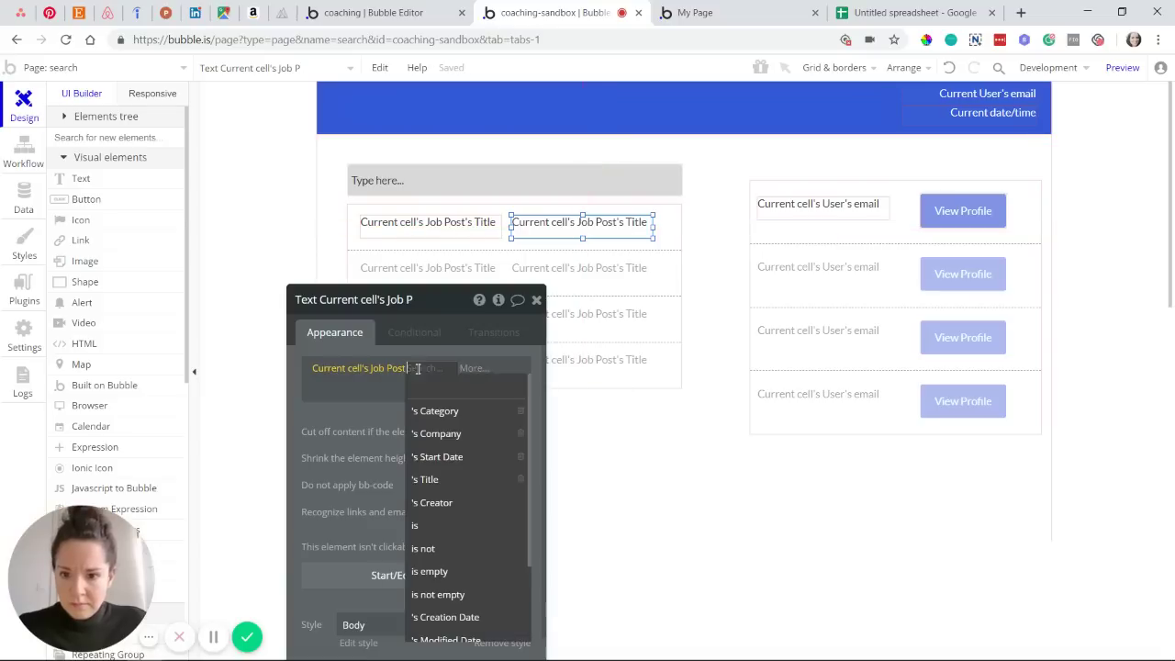
left_click(431, 411)
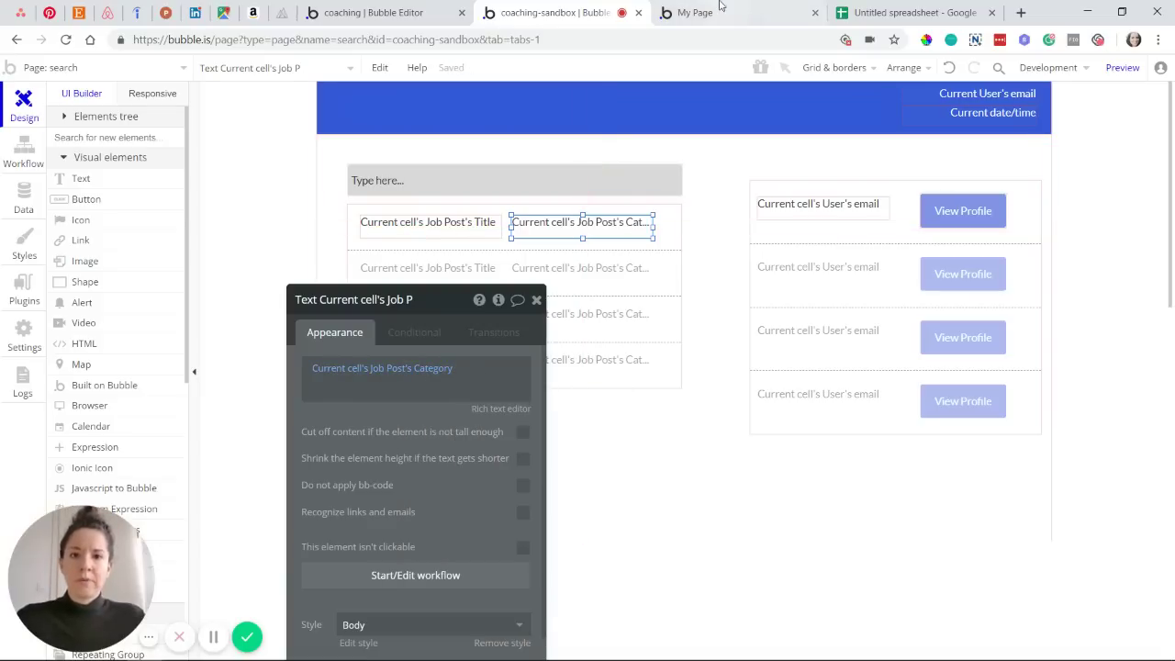
left_click(28, 195)
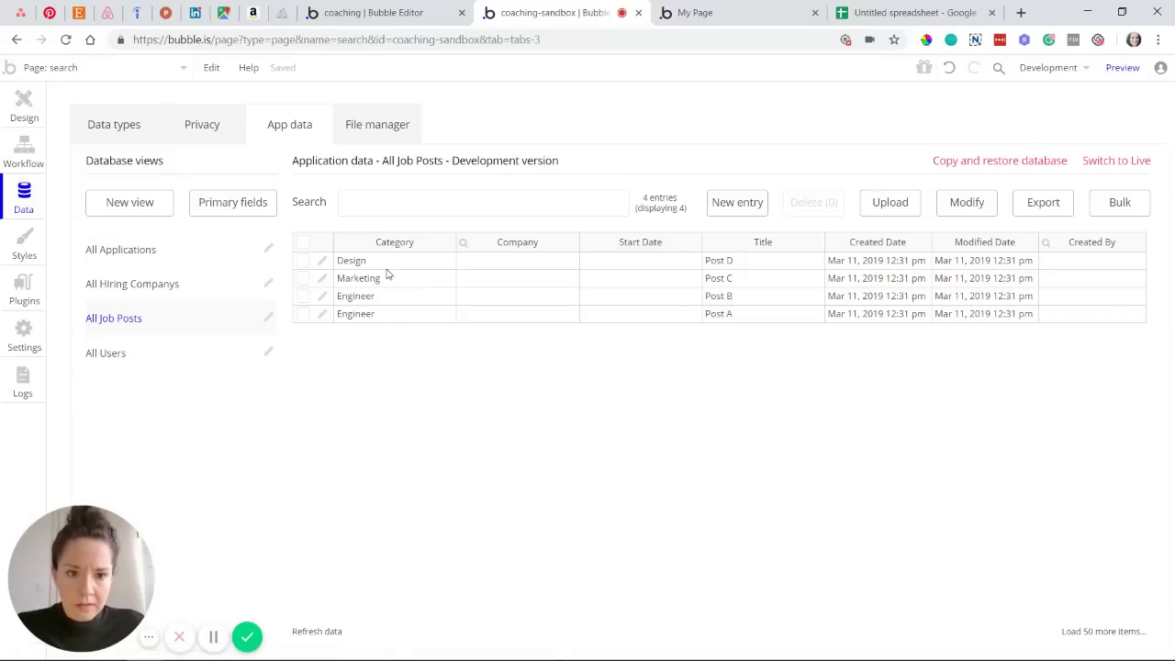
Step: Create a new Job Post titled 'A really great design job' in the Housing category
left_click(740, 202)
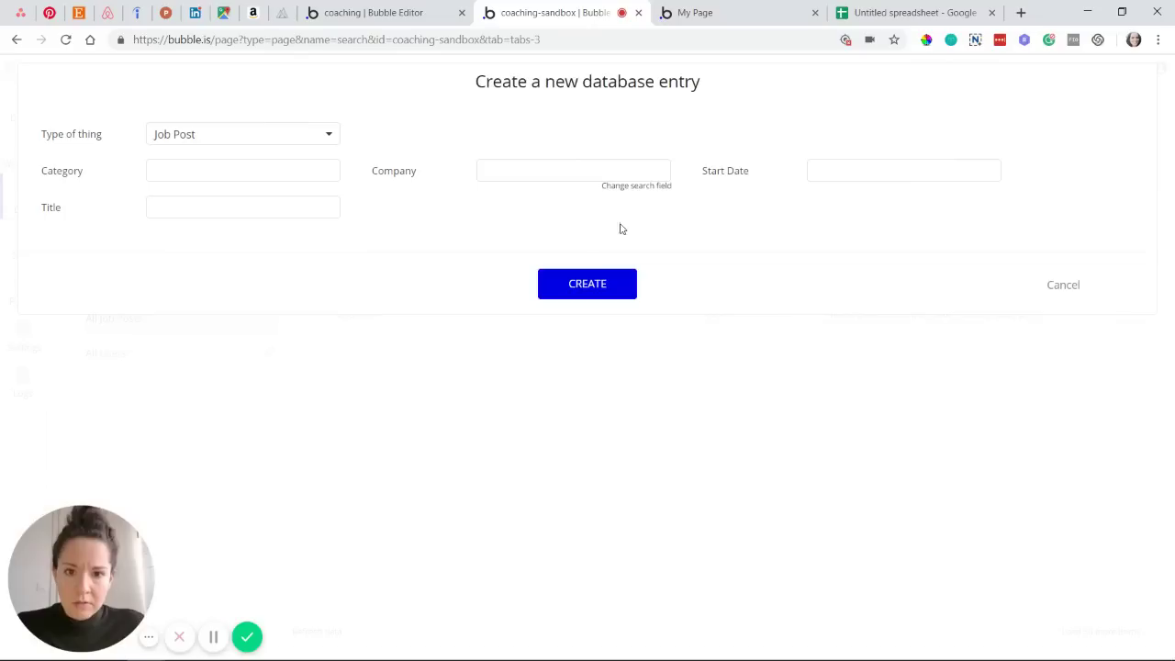
left_click(193, 206)
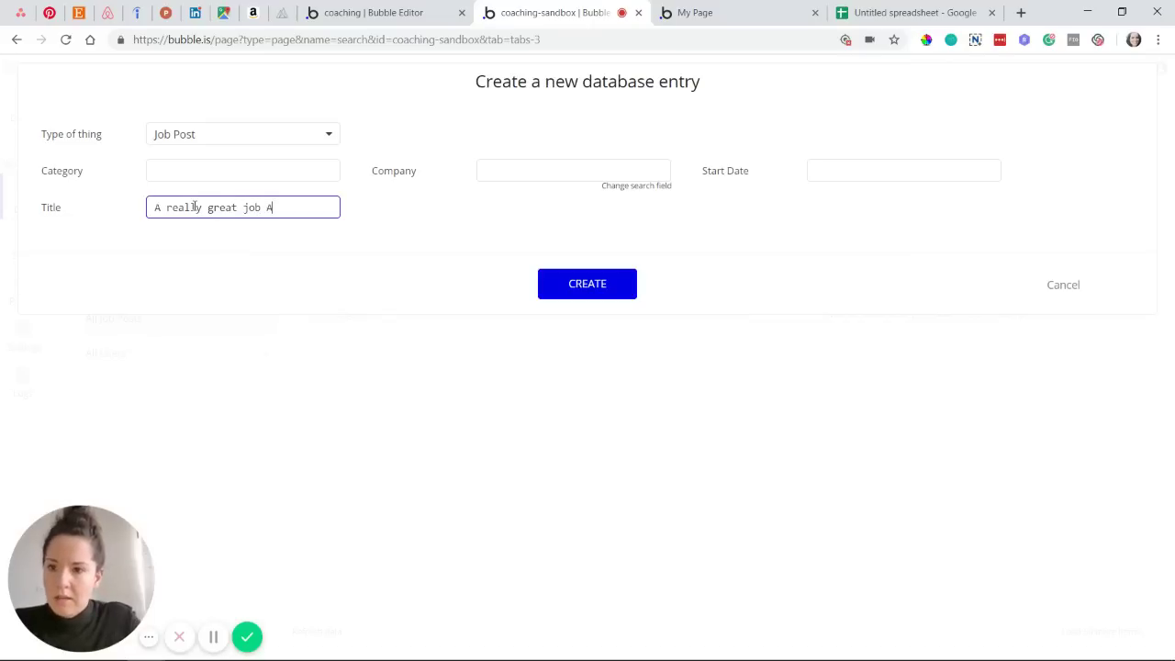
left_click(217, 234)
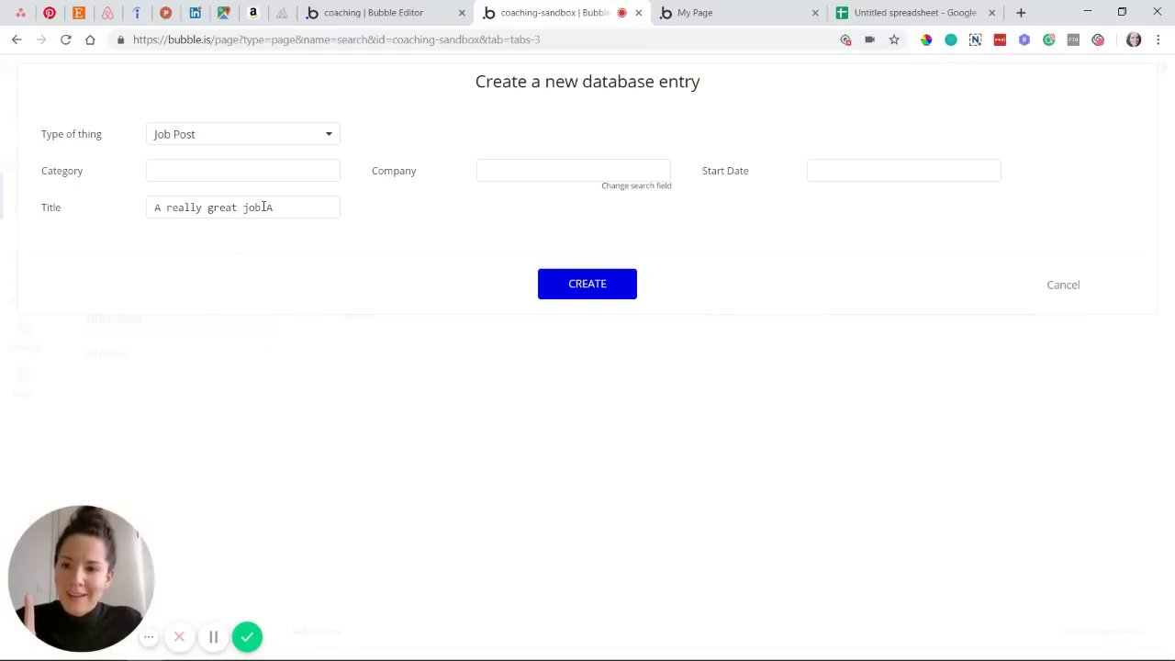
left_click_drag(242, 209, 310, 215)
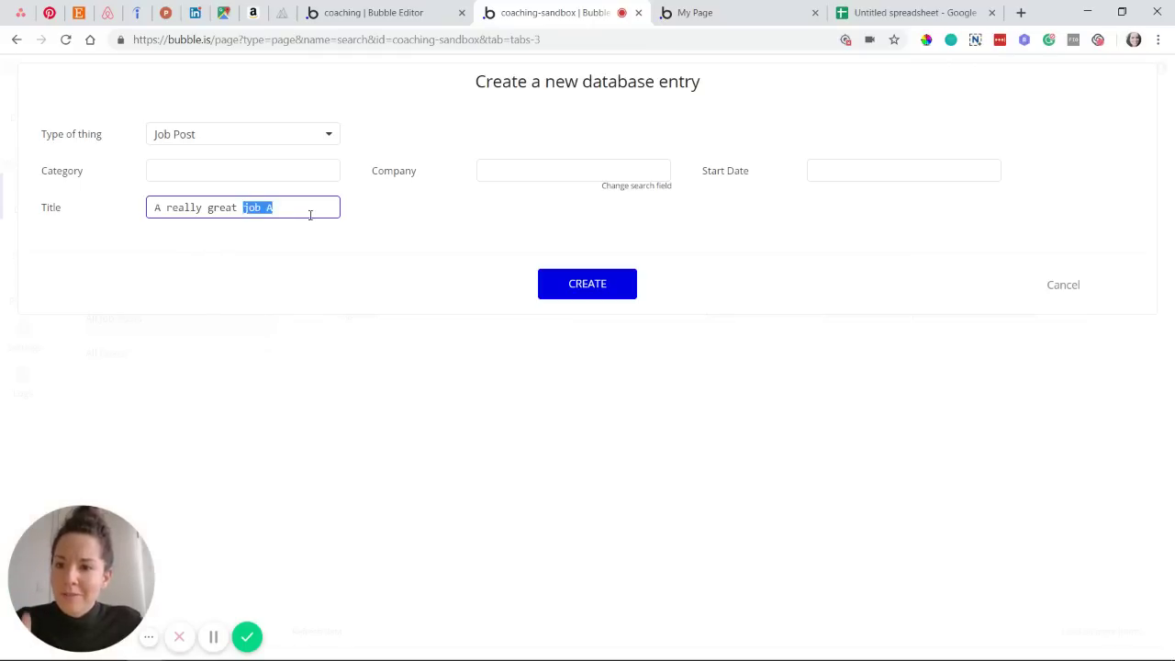
type("design")
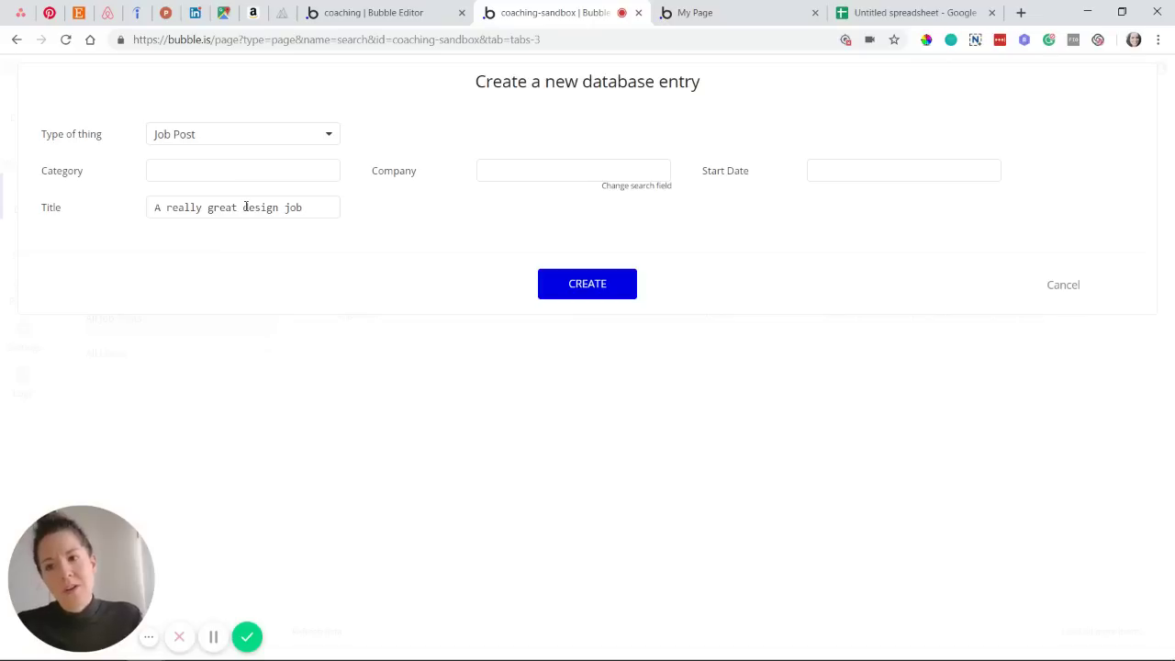
left_click_drag(245, 208, 284, 208)
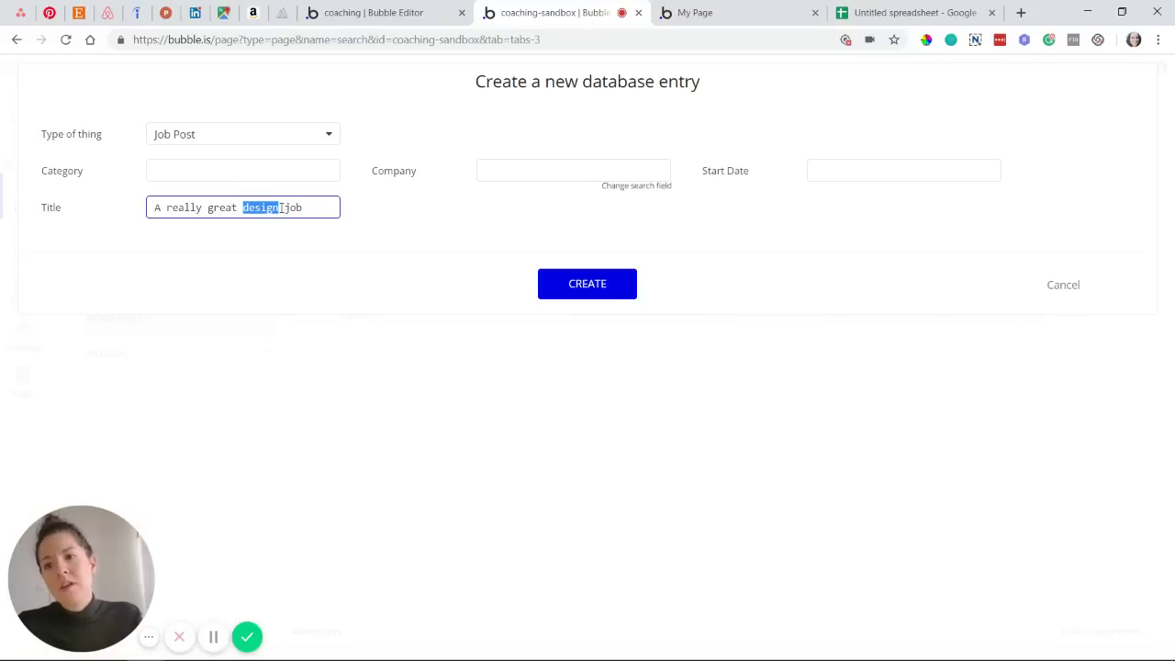
left_click(251, 171)
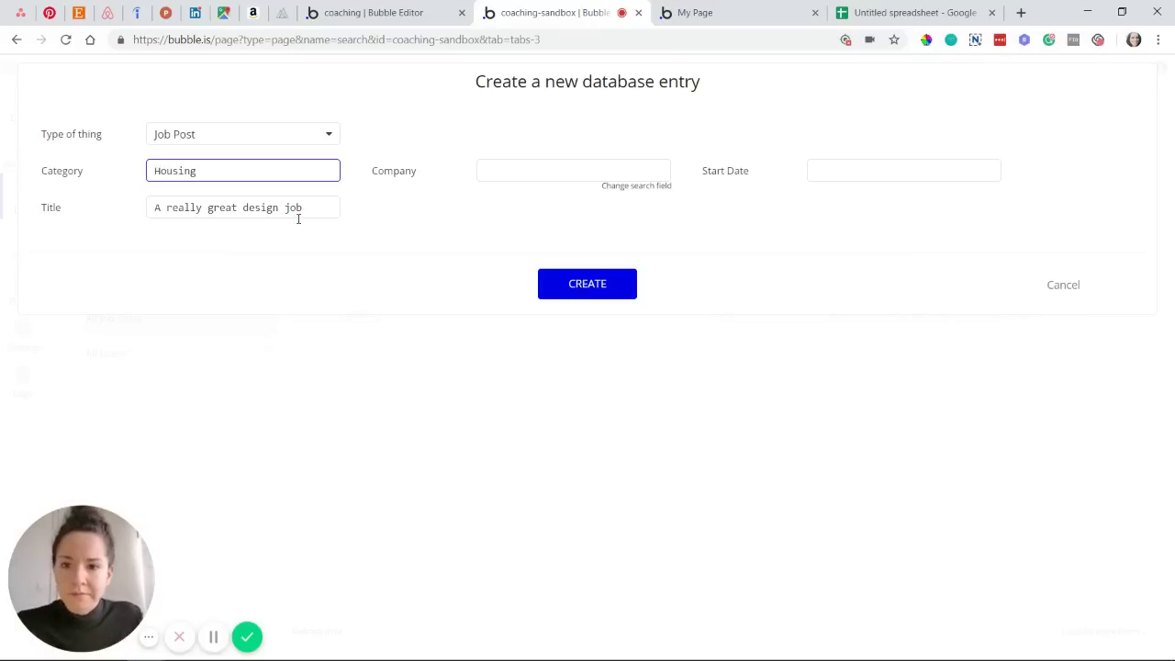
left_click(573, 284)
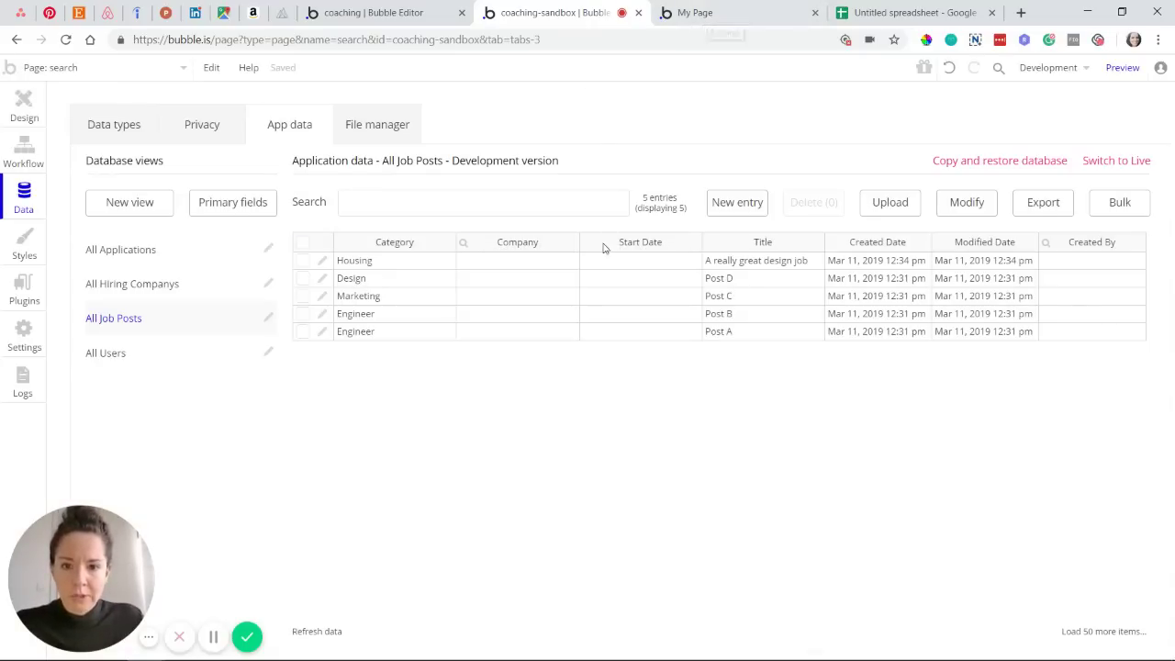
Step: Compare the new post's title and Housing category with Post D's title and Design category
left_click(737, 263)
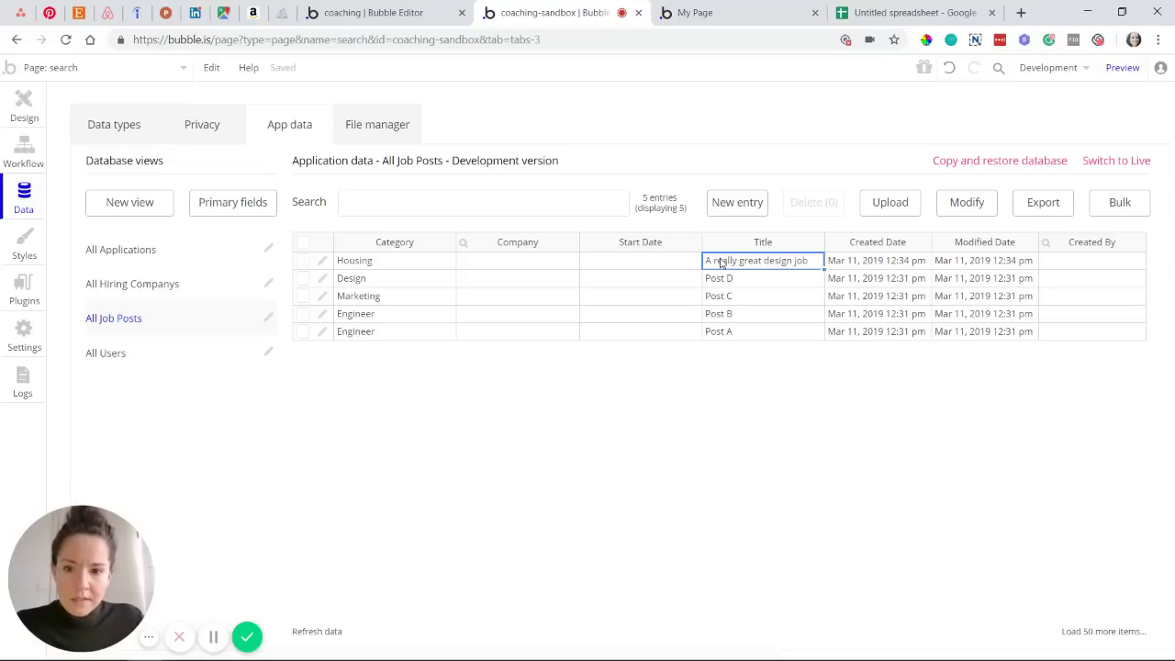
left_click(733, 281)
left_click(738, 263)
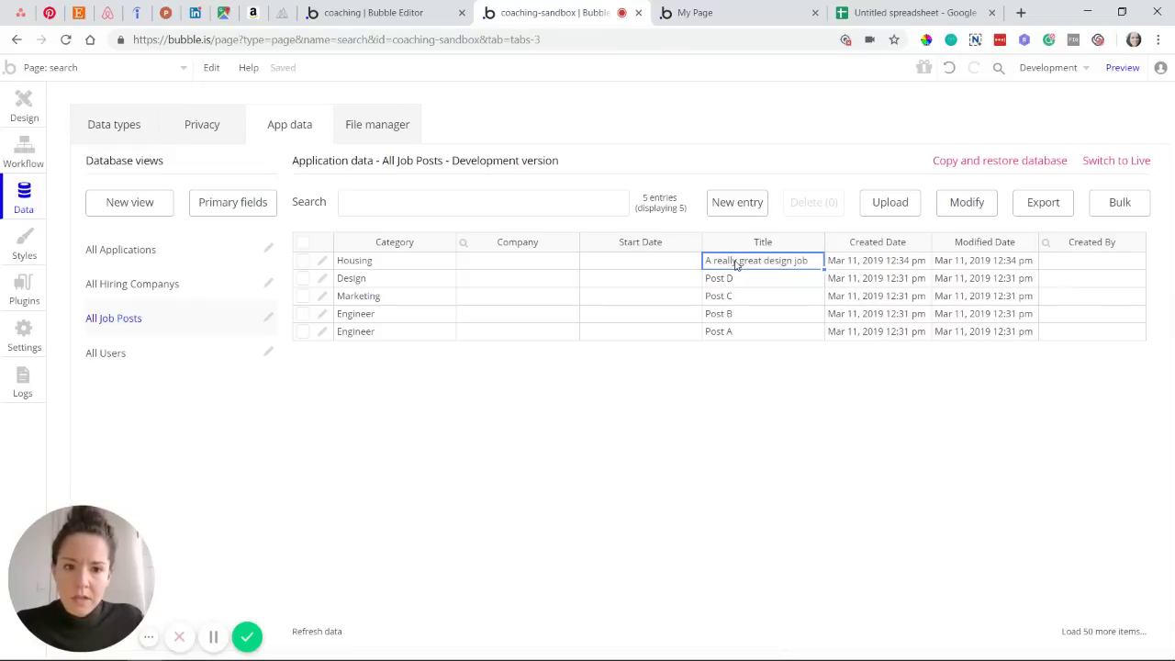
left_click(736, 279)
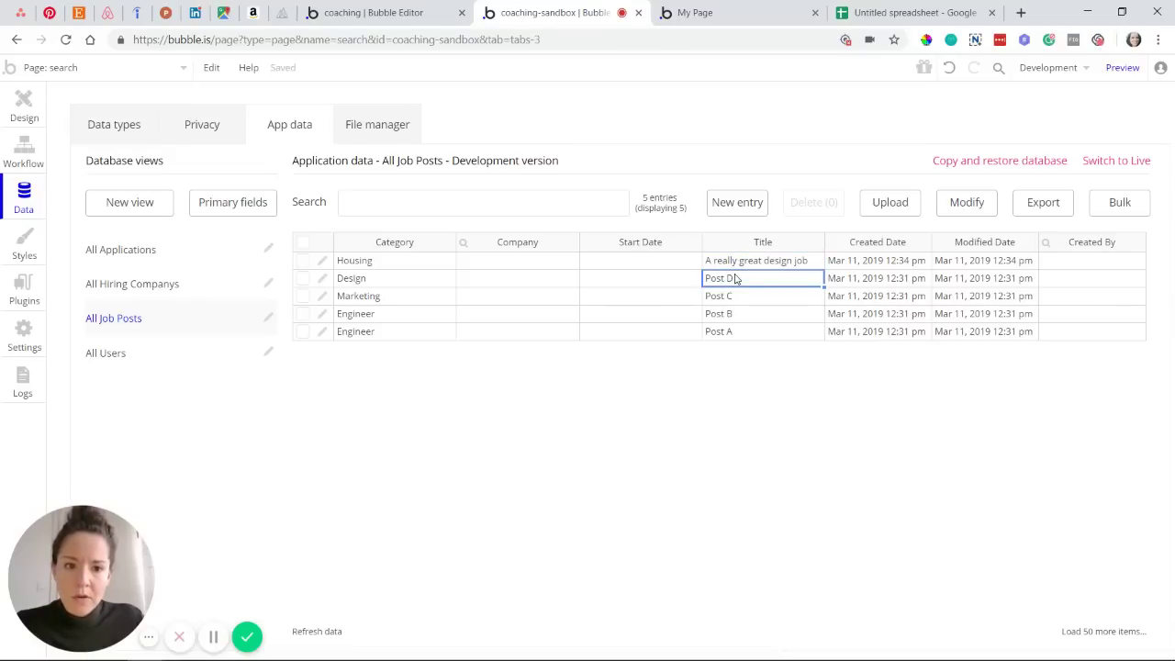
left_click(425, 264)
left_click(422, 279)
left_click(812, 264)
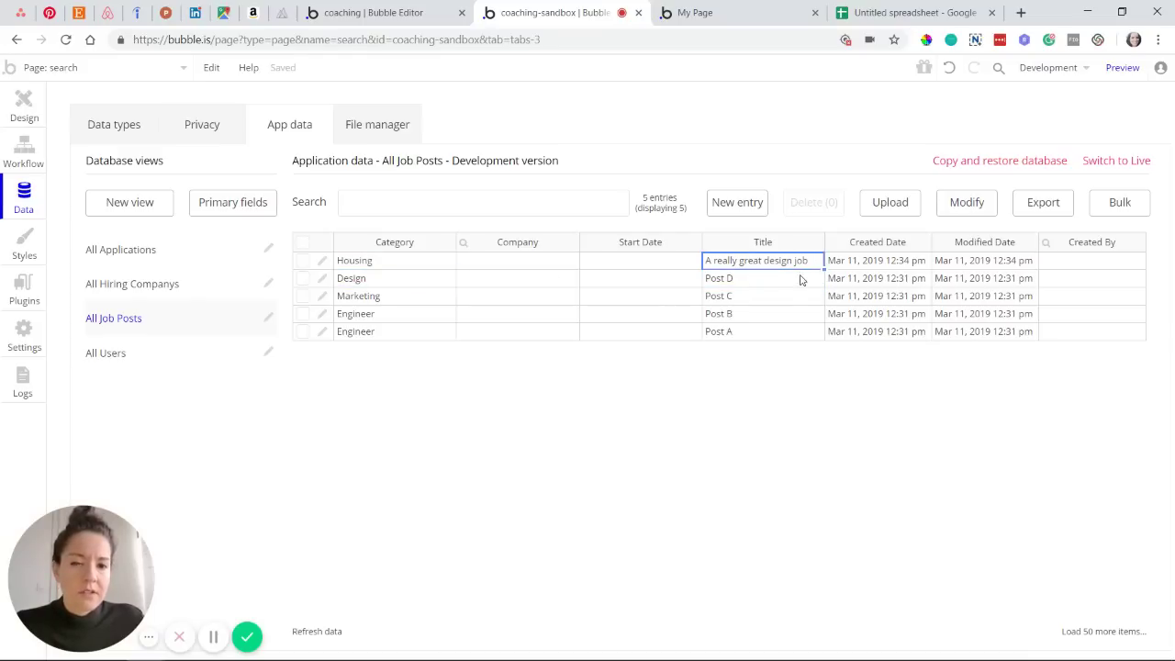
left_click(803, 279)
left_click(702, 13)
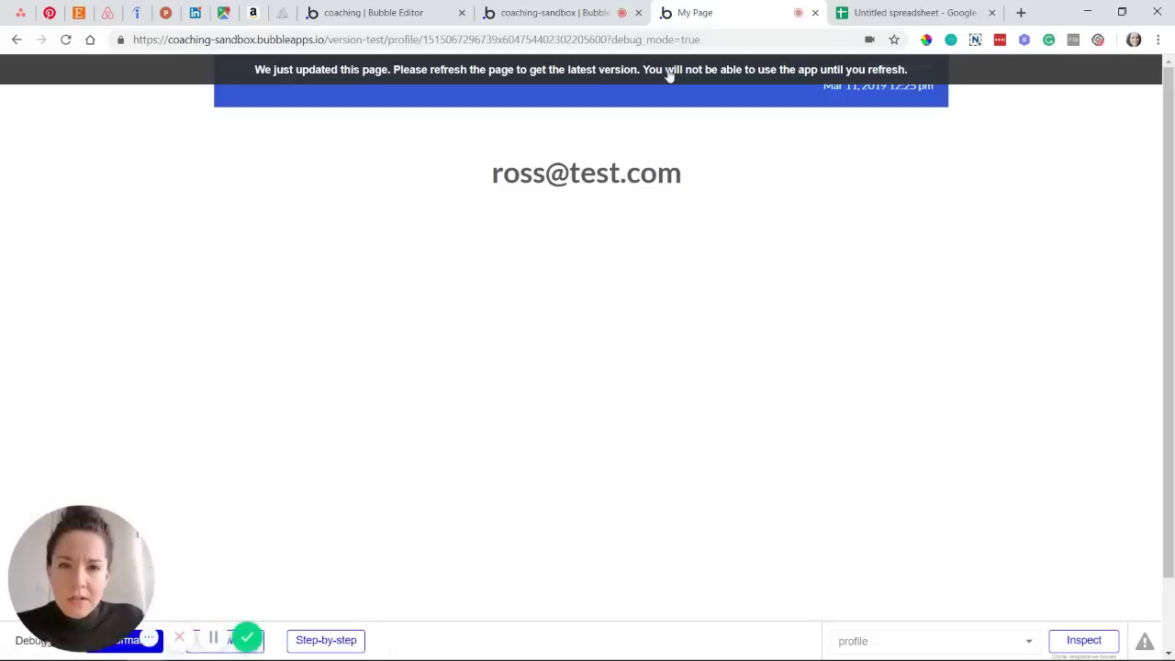
Step: Reload the preview and change its URL path from the profile page to 'search'
left_click(669, 77)
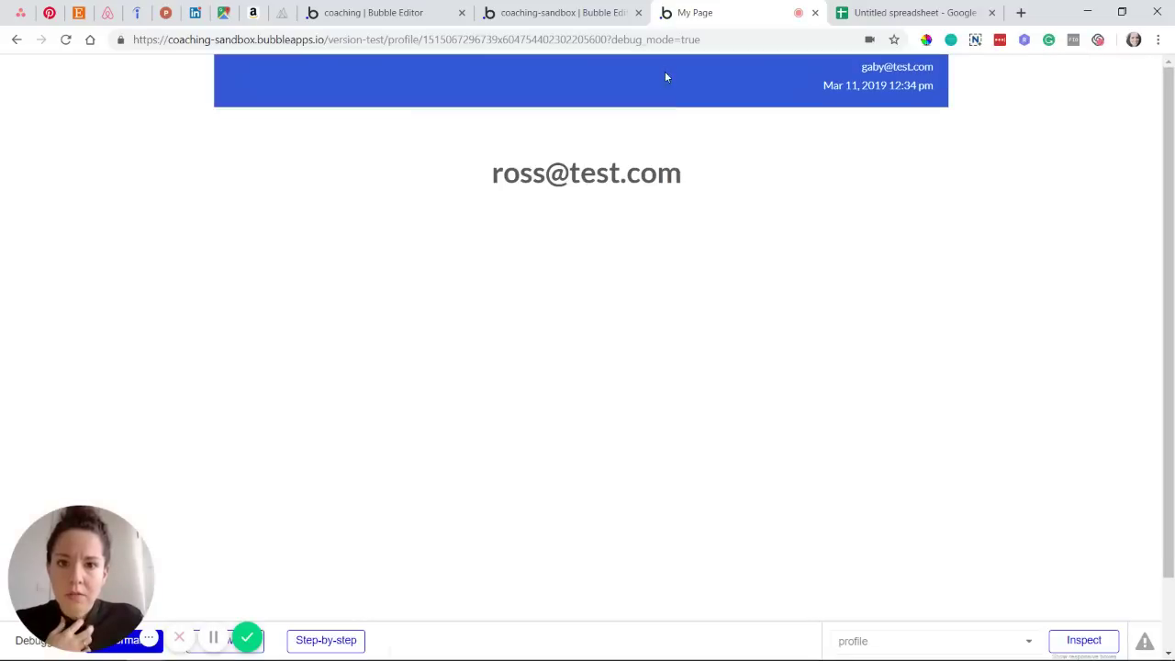
double_click(413, 40)
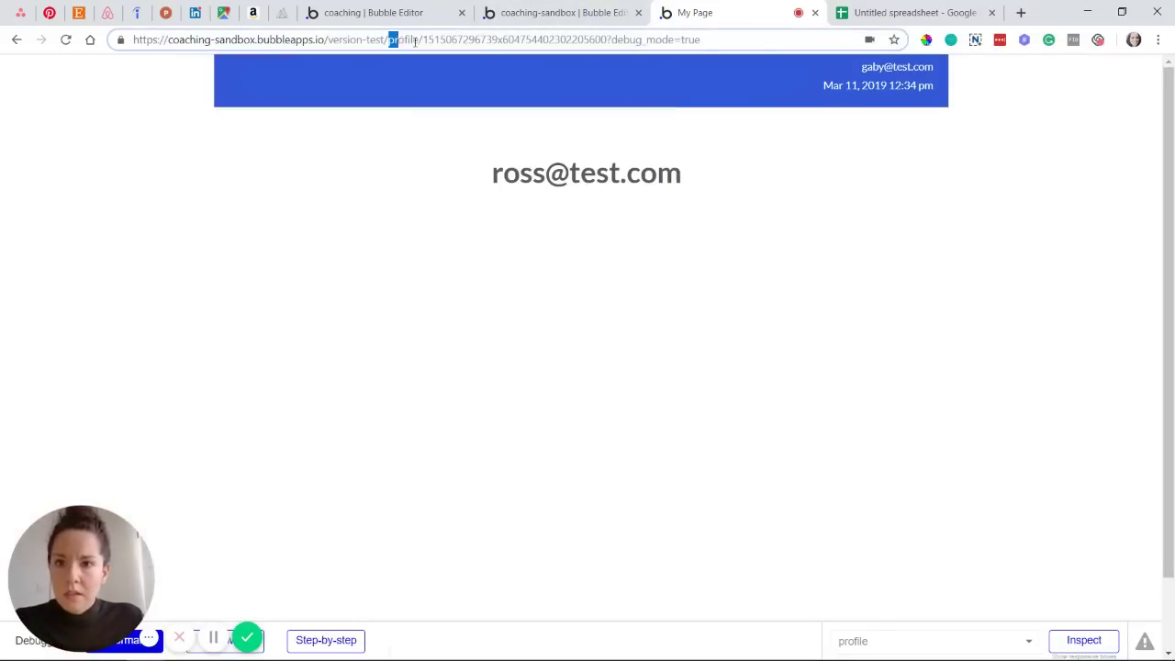
left_click_drag(415, 41, 802, 41)
type("search")
key("Return")
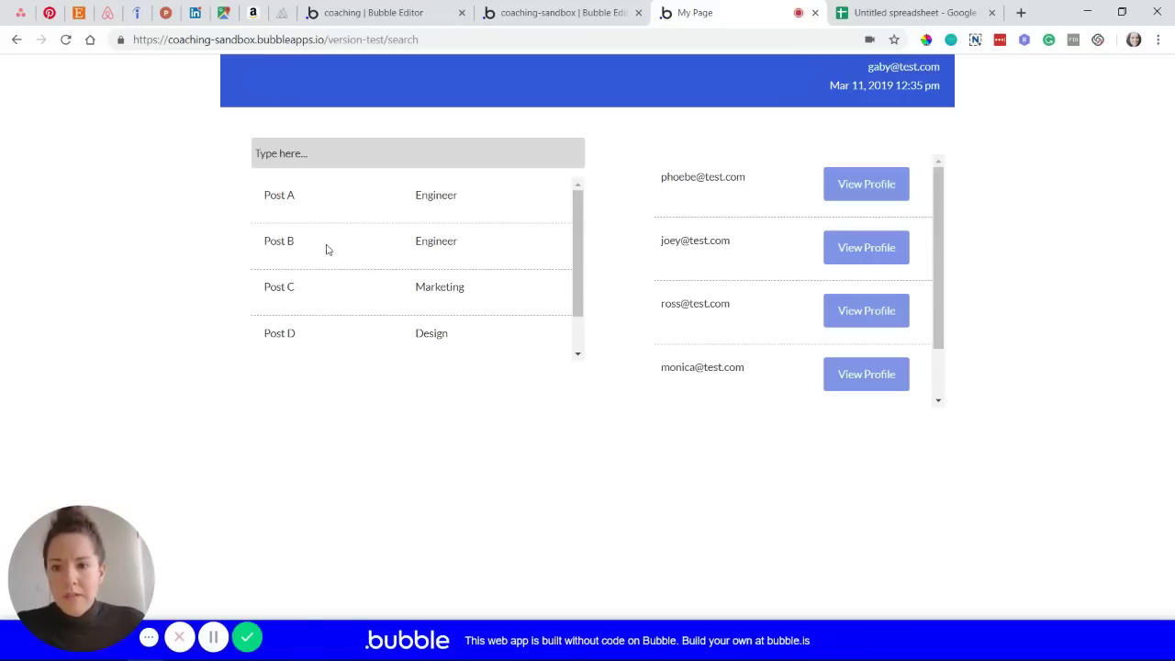
Step: Scroll the job list to find 'A really great design job' below Posts B–D
scroll(323, 266, "down", 1)
scroll(294, 275, "up", 1)
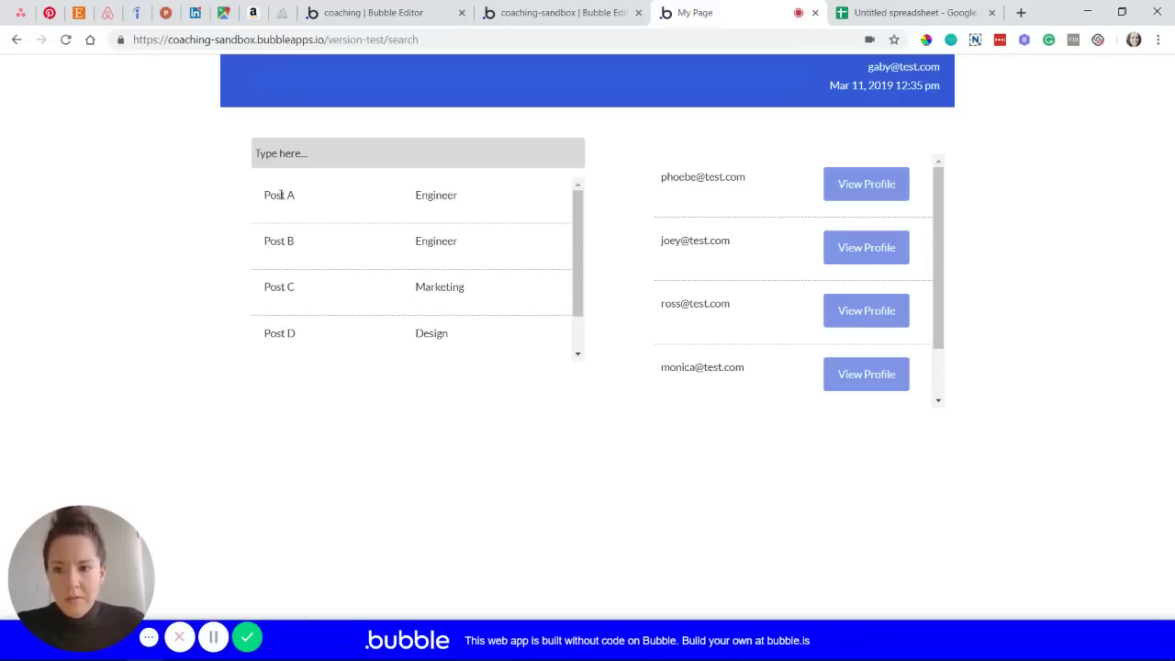
left_click_drag(281, 195, 462, 314)
scroll(296, 333, "down", 1)
scroll(472, 289, "up", 1)
scroll(462, 304, "down", 1)
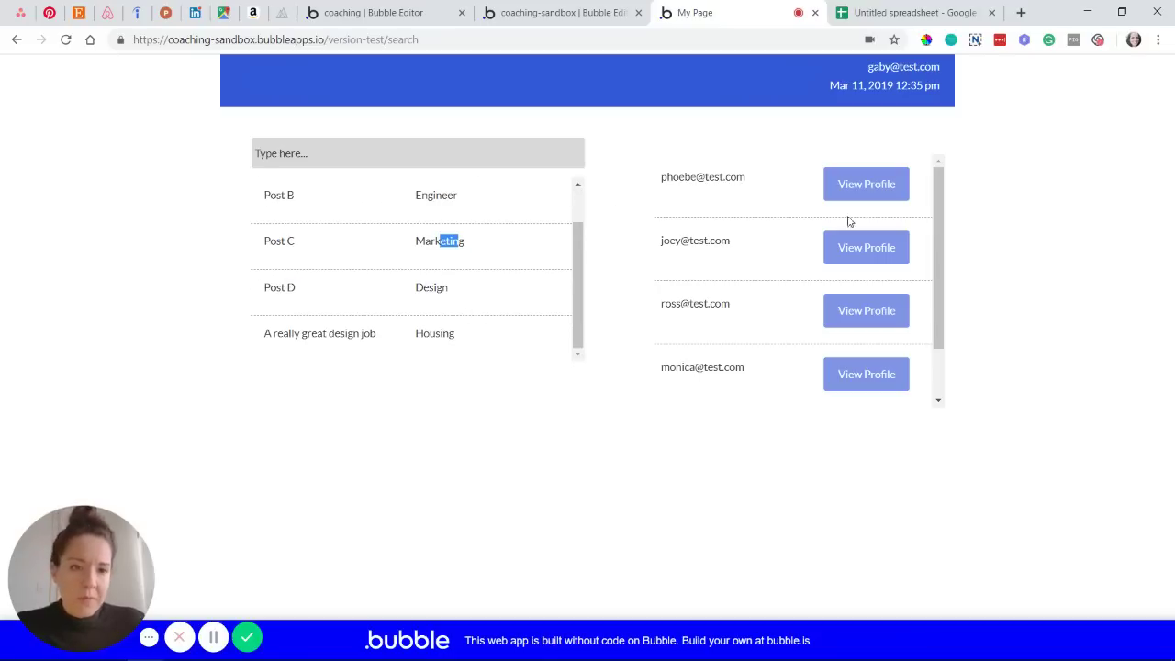
left_click_drag(935, 235, 935, 204)
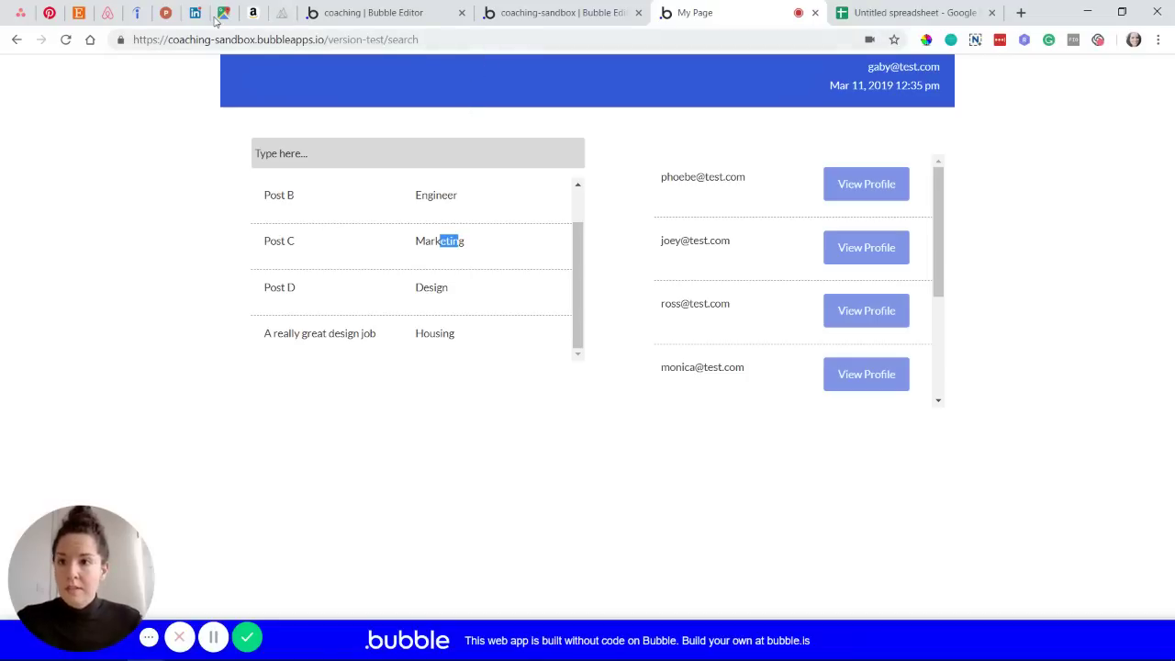
left_click(253, 13)
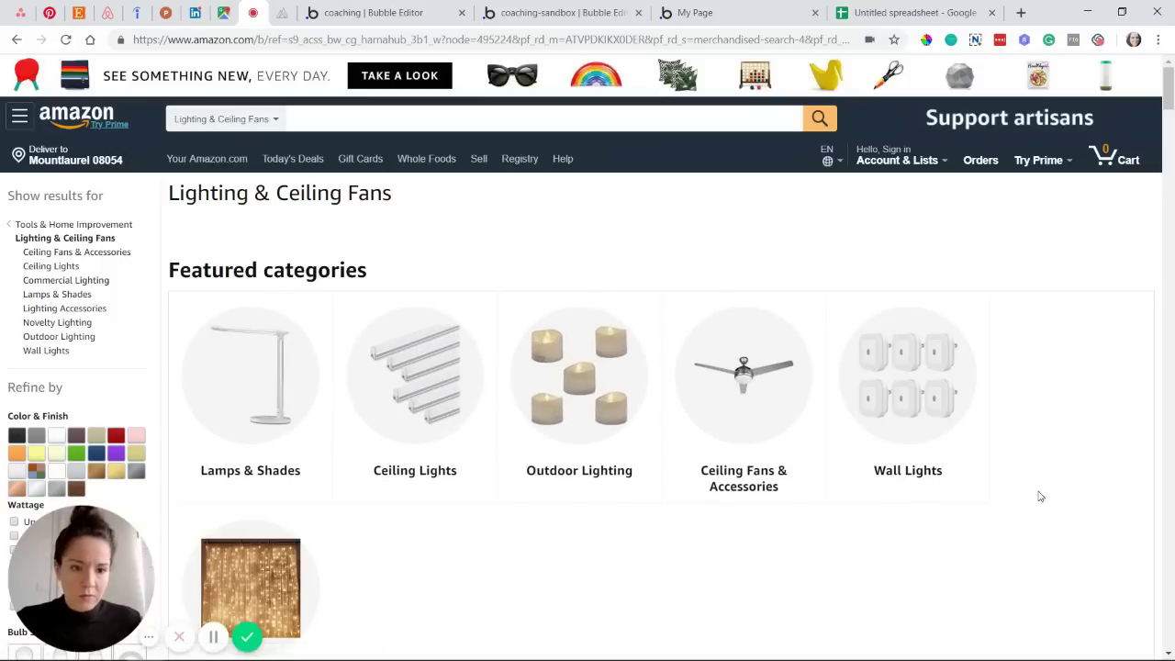
mouse_move(972, 436)
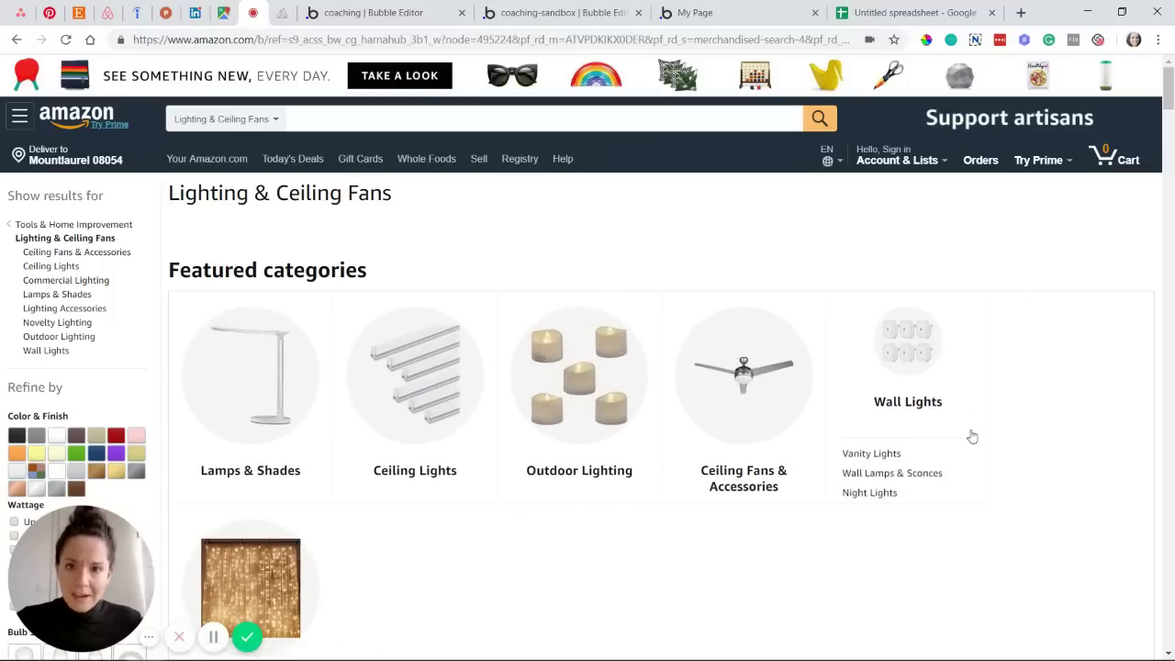
scroll(459, 388, "down", 2)
scroll(457, 392, "up", 2)
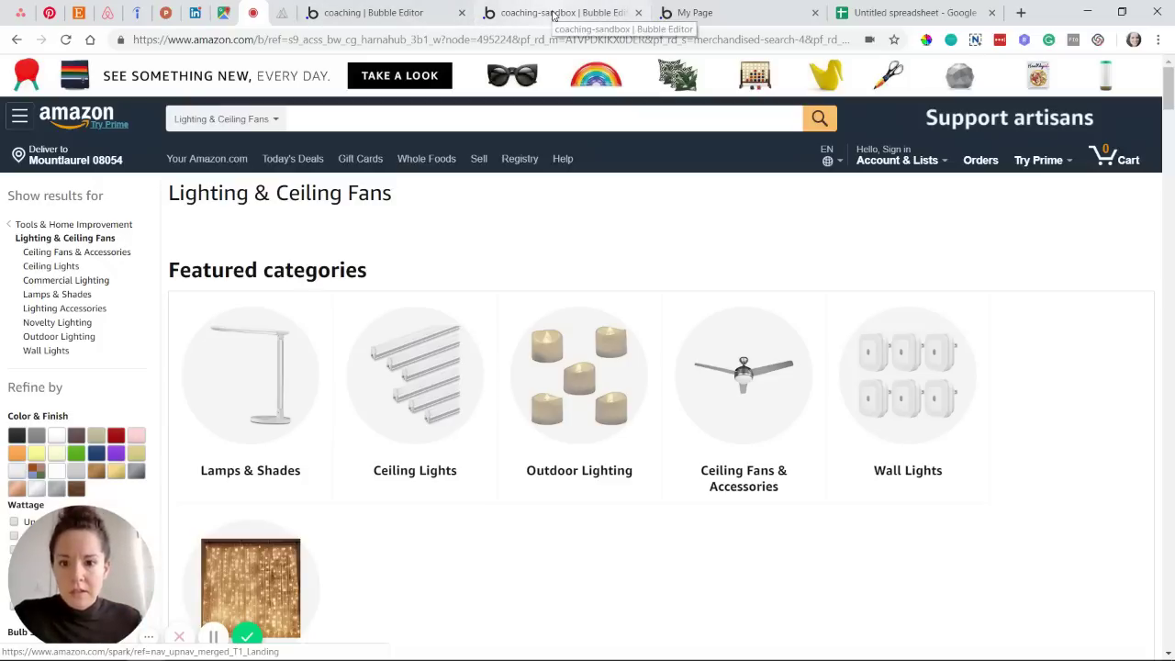
left_click(553, 15)
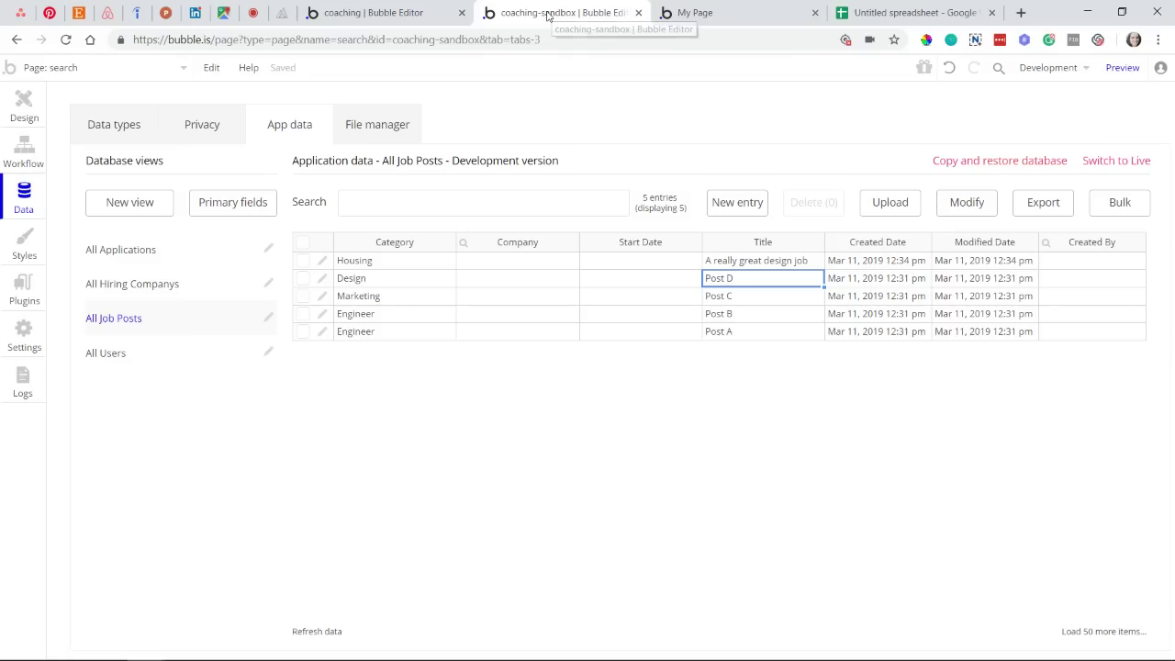
Step: Search the live page for 'design', then replace the query with 'eng'
left_click(695, 14)
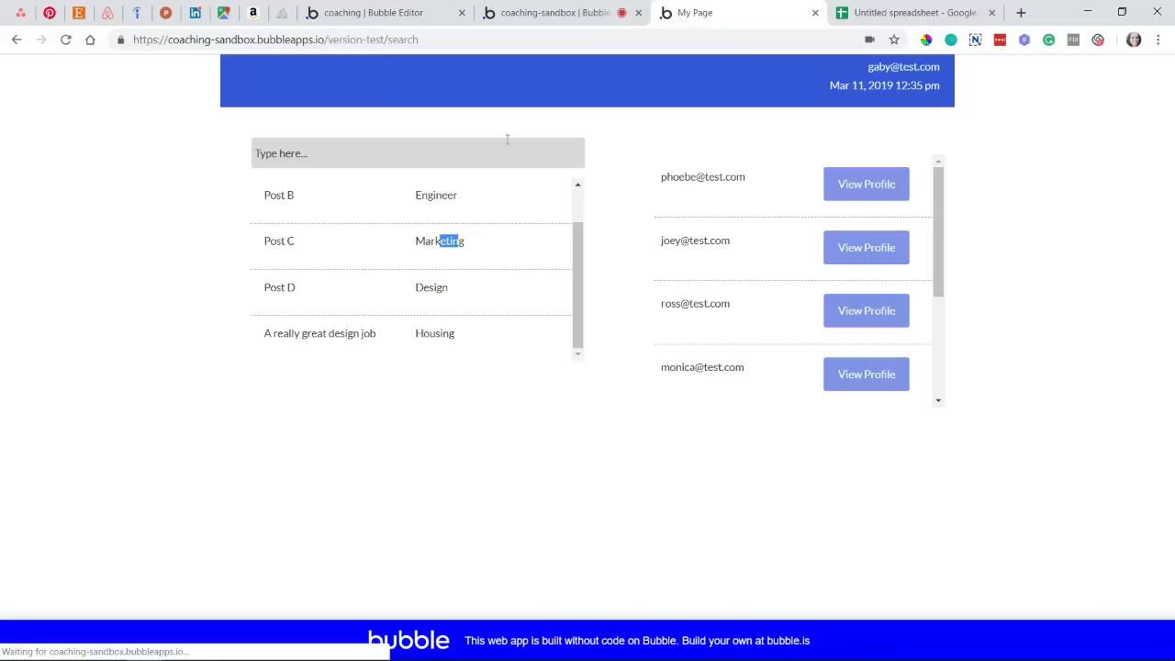
left_click(505, 152)
type("design")
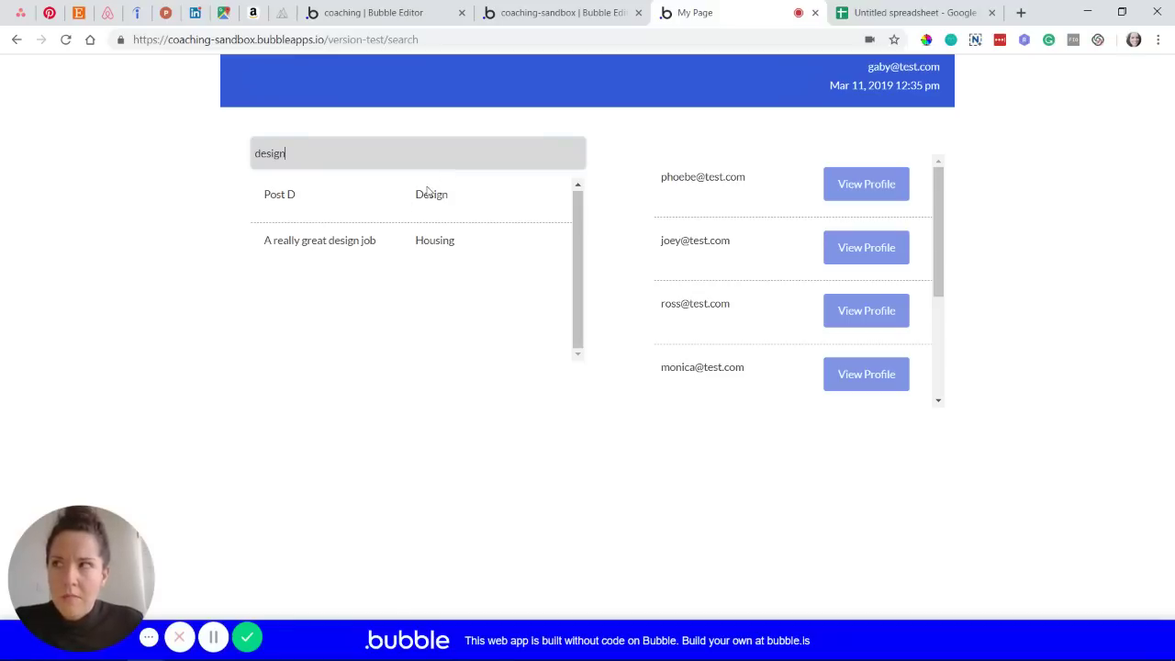
left_click(282, 166)
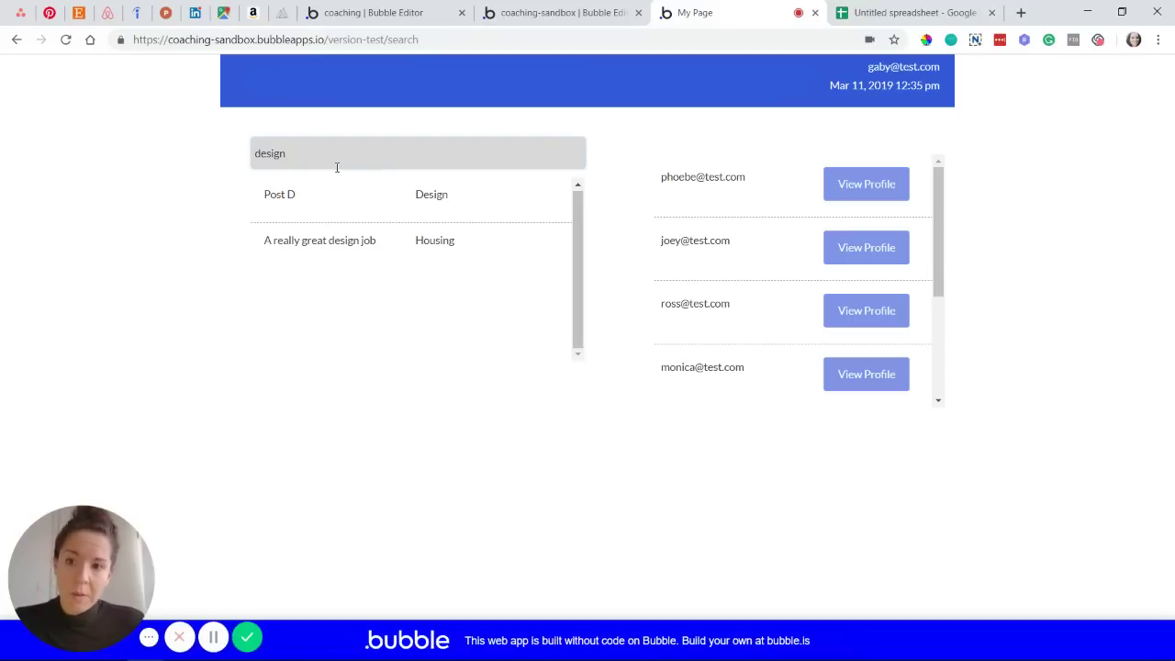
left_click_drag(337, 167, 246, 170)
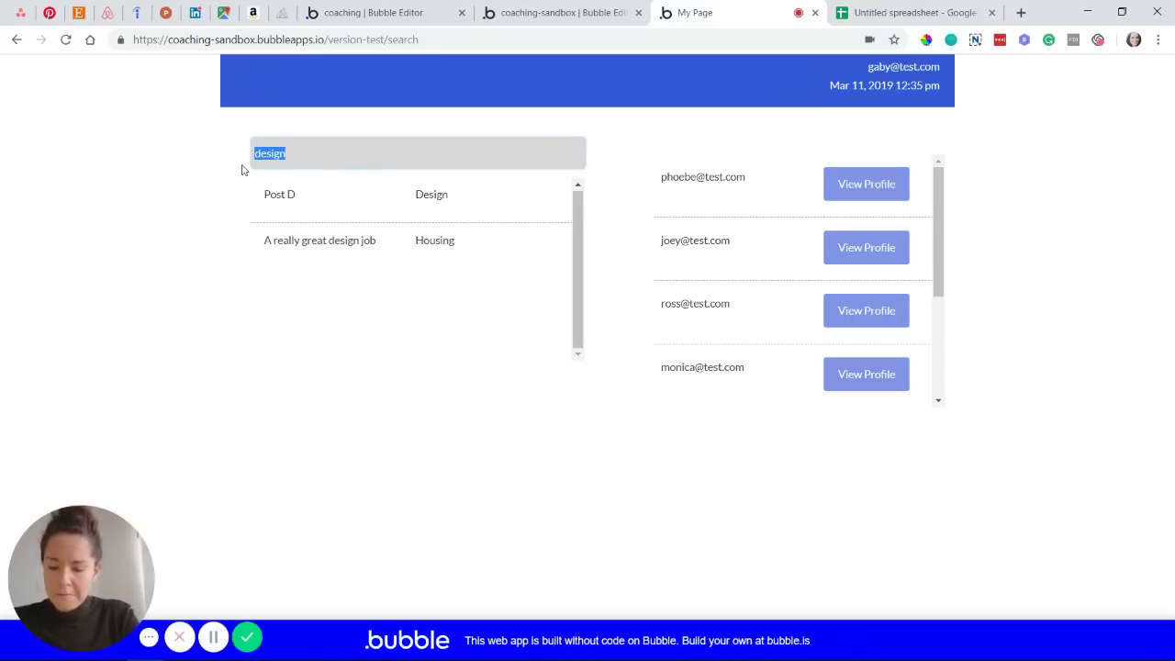
type("engineer")
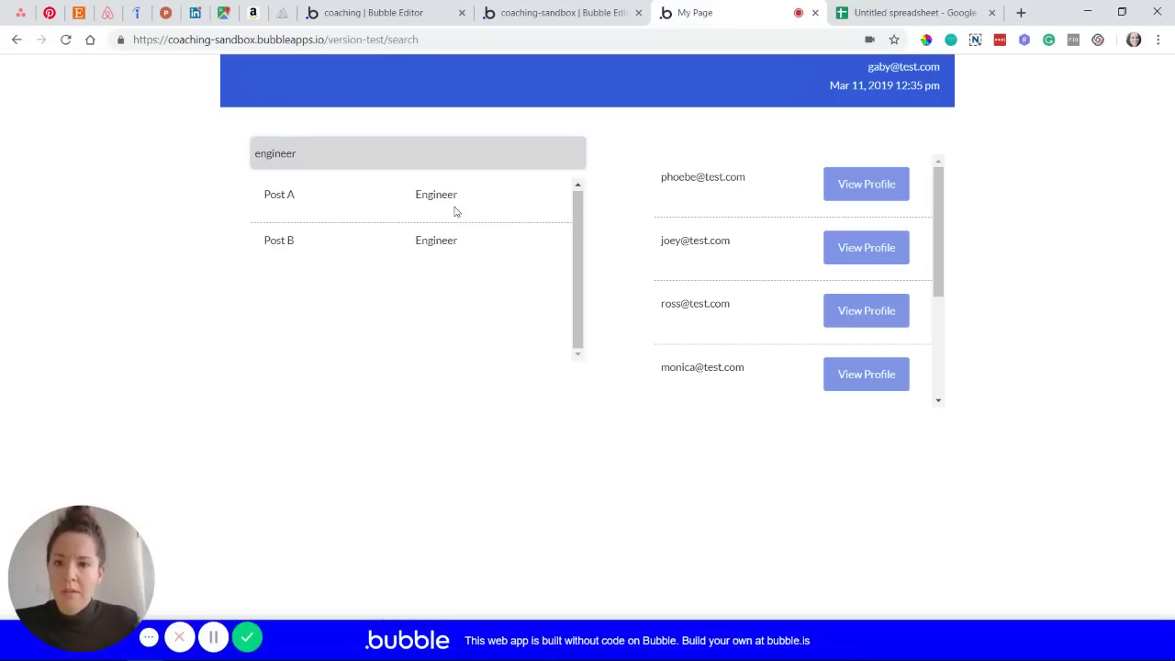
Step: Search for 'post' to narrow the list to Posts A–D, then clear the search
left_click_drag(332, 151, 161, 159)
type("post")
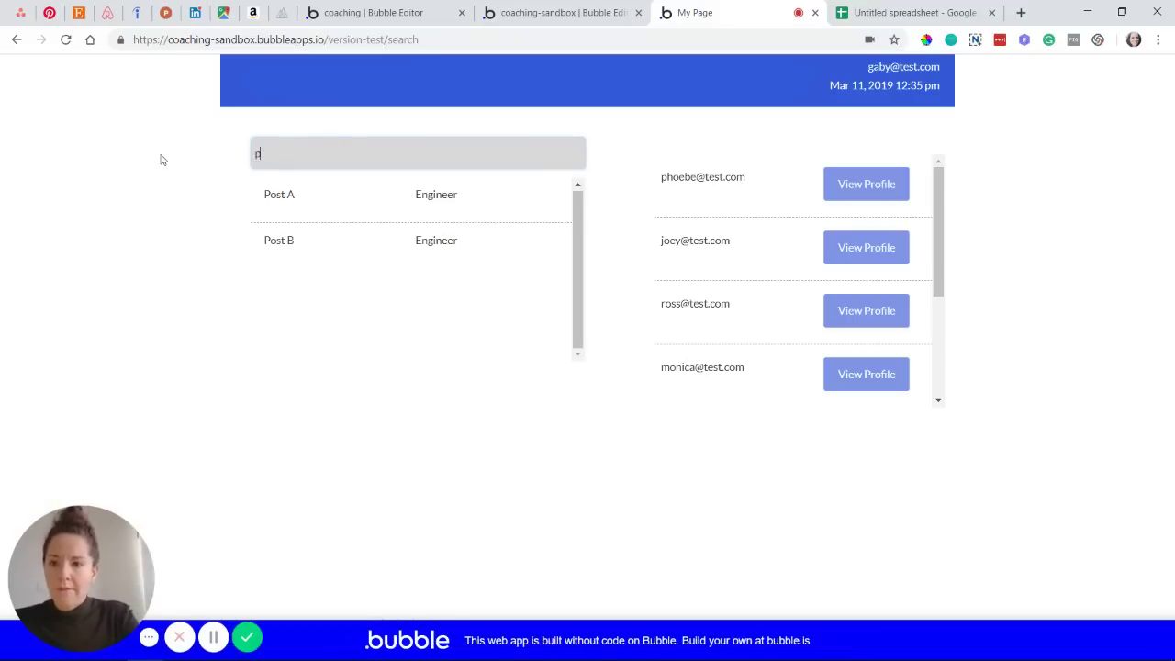
left_click(146, 163)
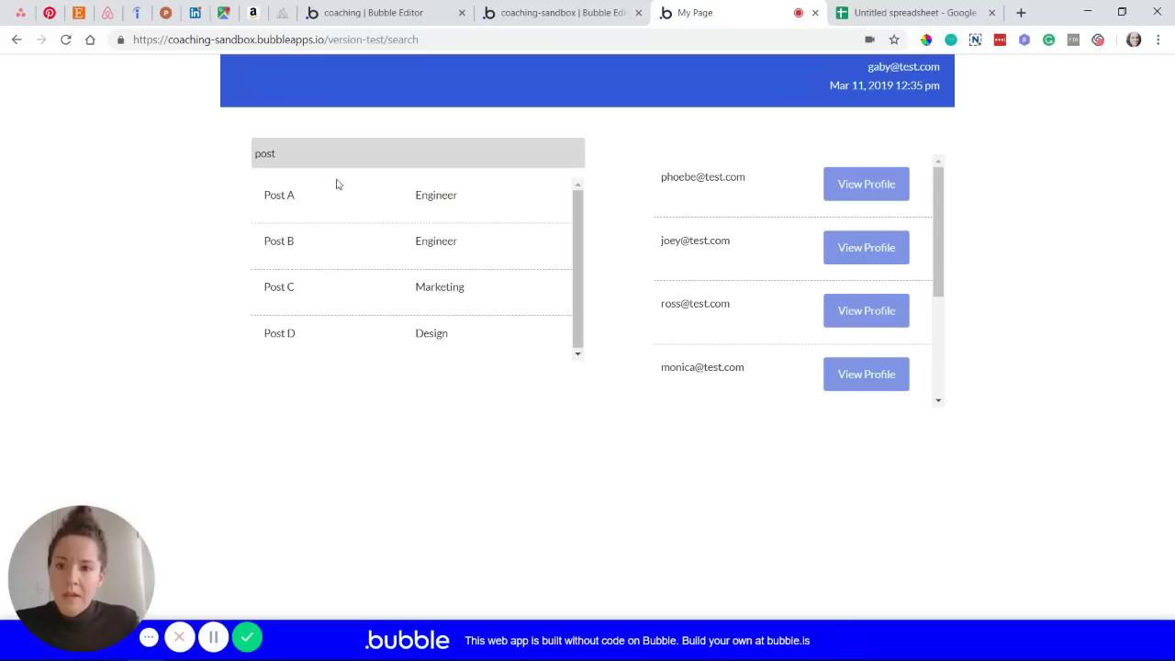
left_click_drag(312, 153, 181, 154)
key("BackSpace")
left_click(210, 204)
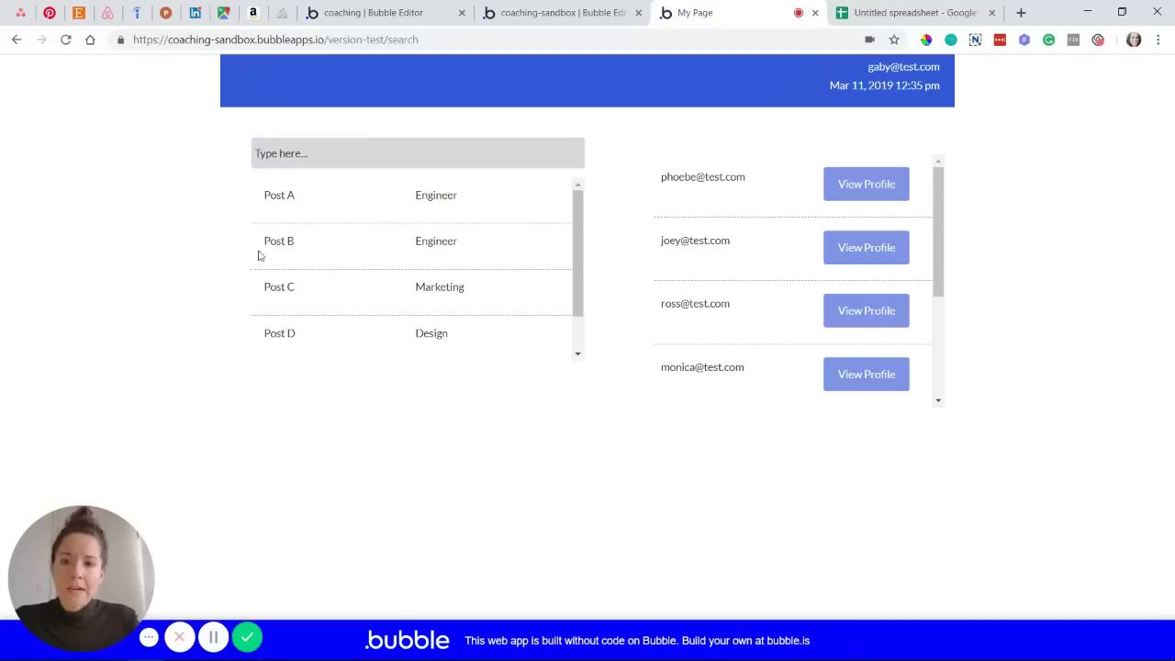
scroll(312, 256, "down", 1)
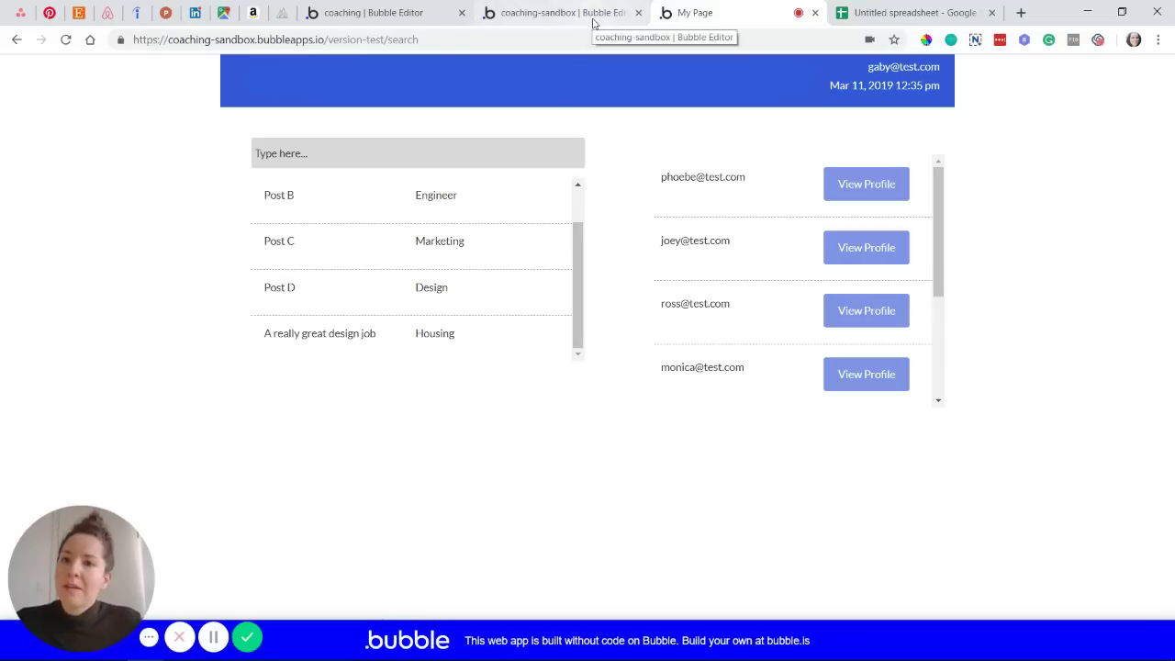
Step: Inspect the Job Post repeating group's search-based data source in the Design view
left_click(559, 15)
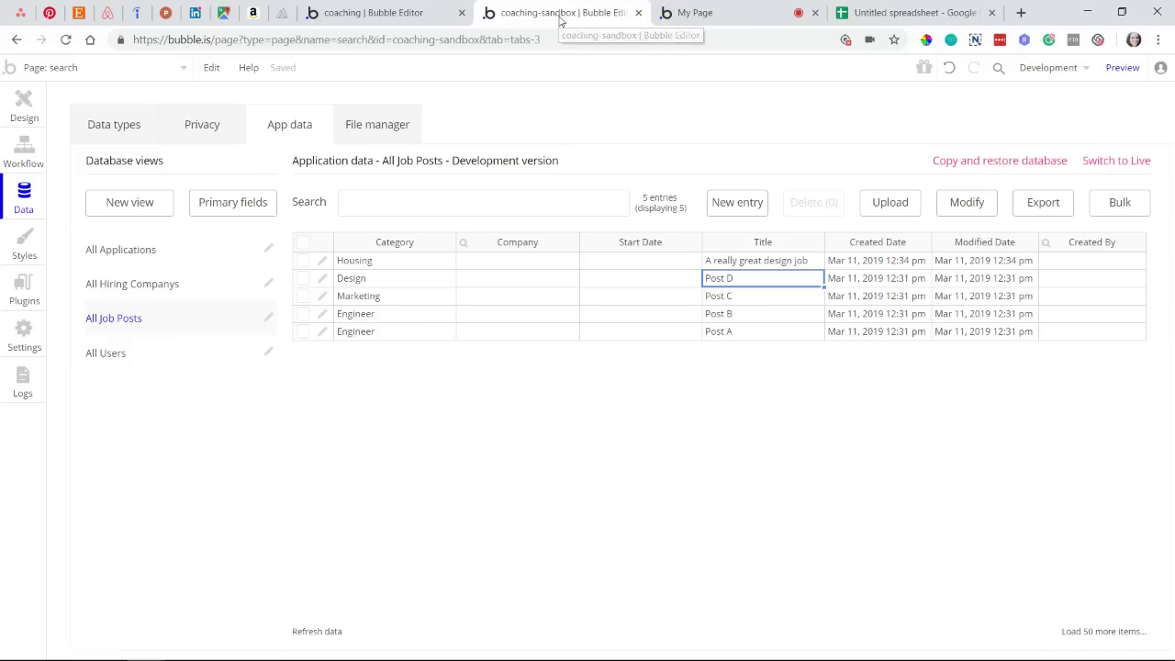
left_click(23, 99)
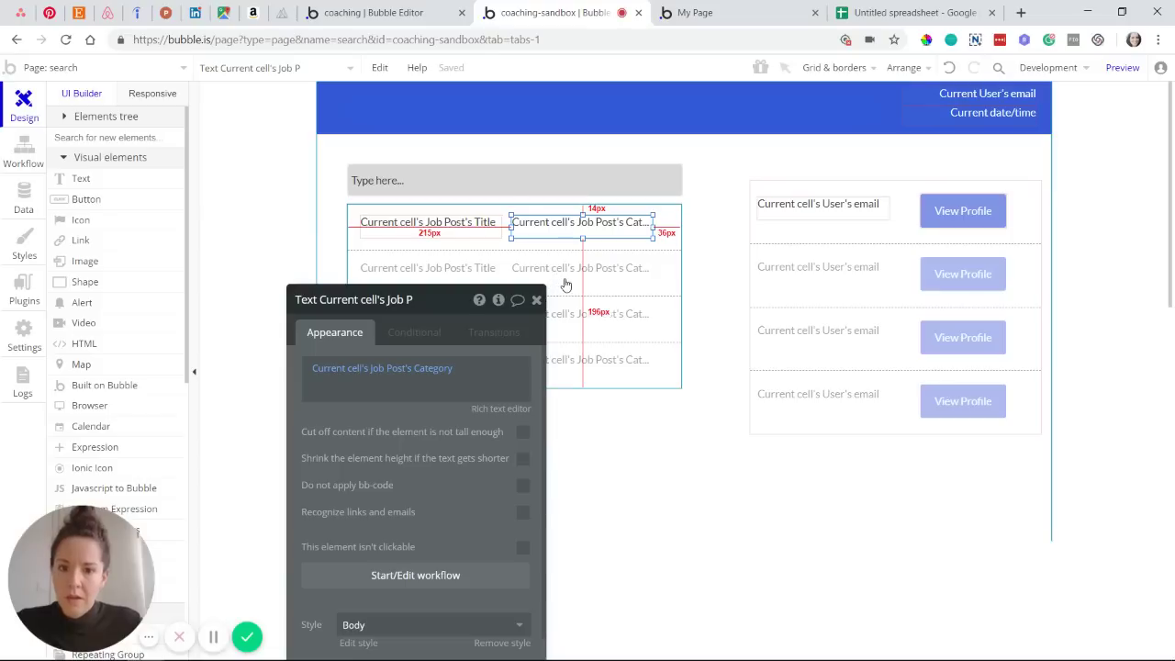
left_click(562, 280)
left_click_drag(441, 414, 284, 235)
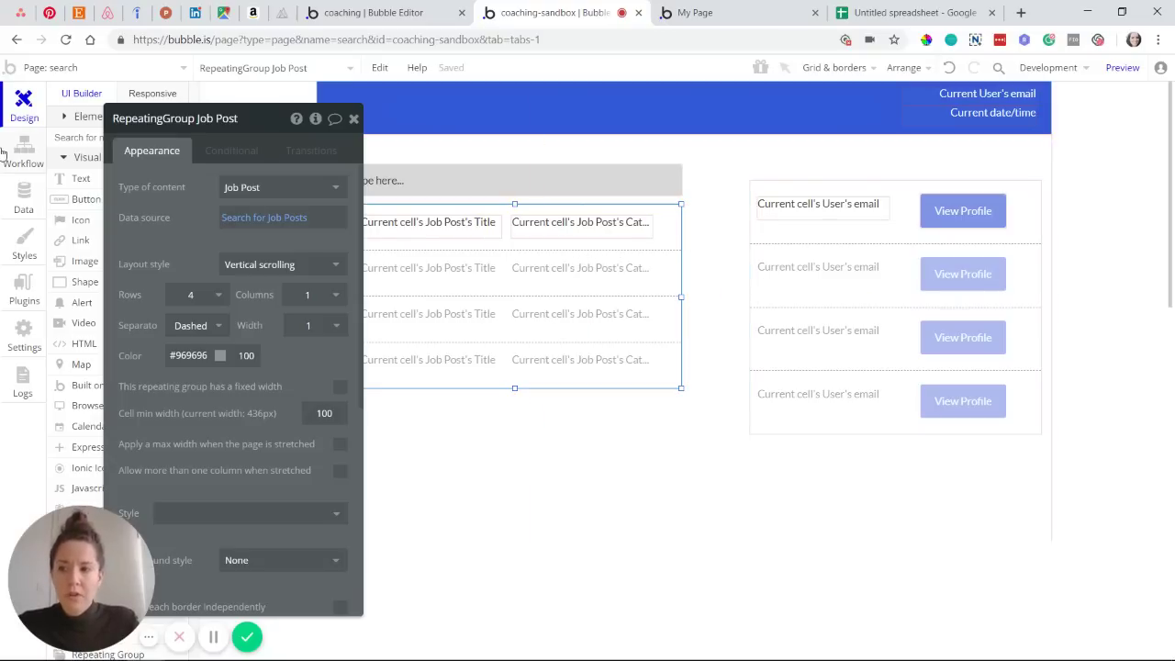
Step: Check the Workflow tab's 'Button View Profile is clicked' event, then return to the slides
left_click(24, 151)
mouse_move(139, 182)
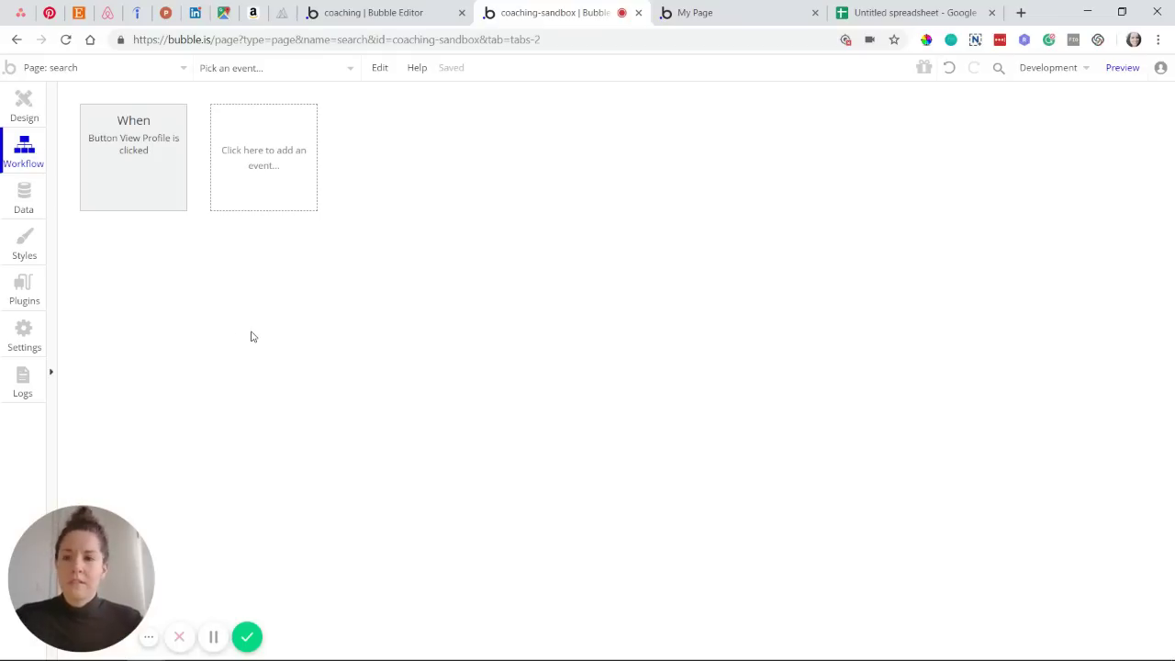
key("alt+Tab")
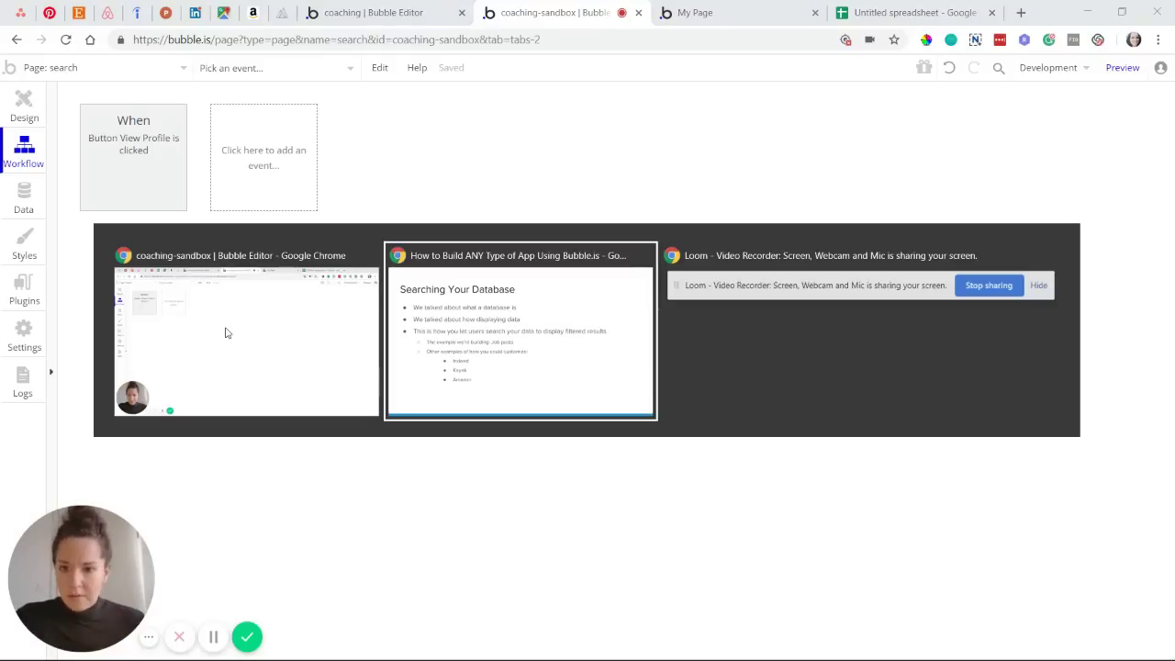
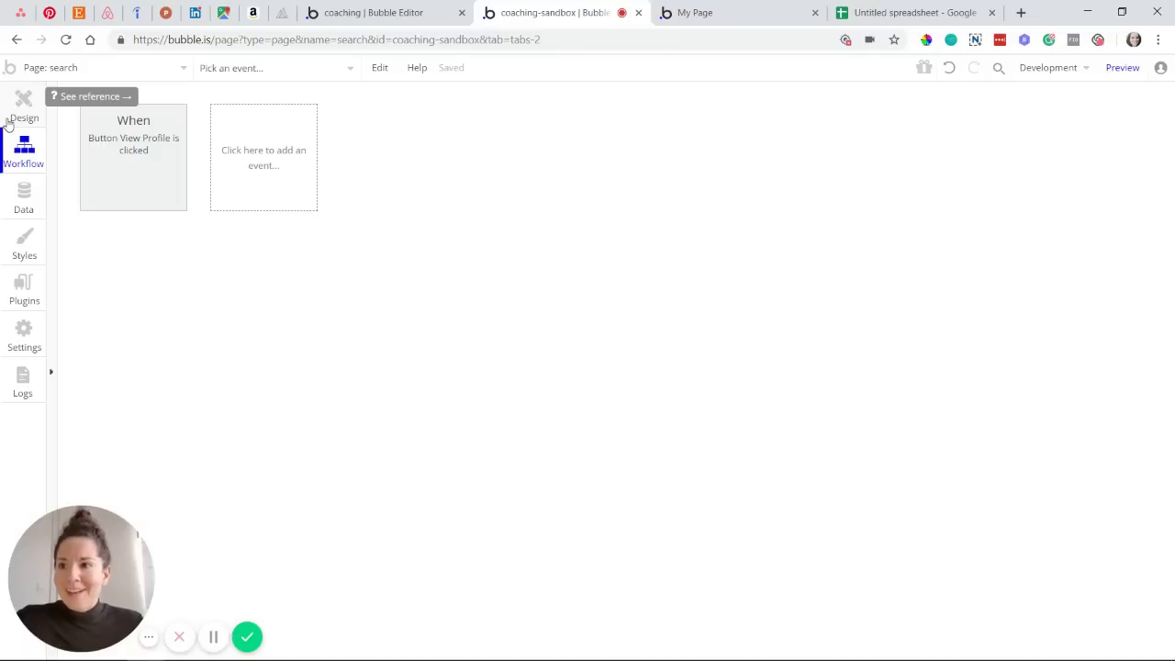
Step: Return to the Design tab and look over the profile page
left_click(7, 124)
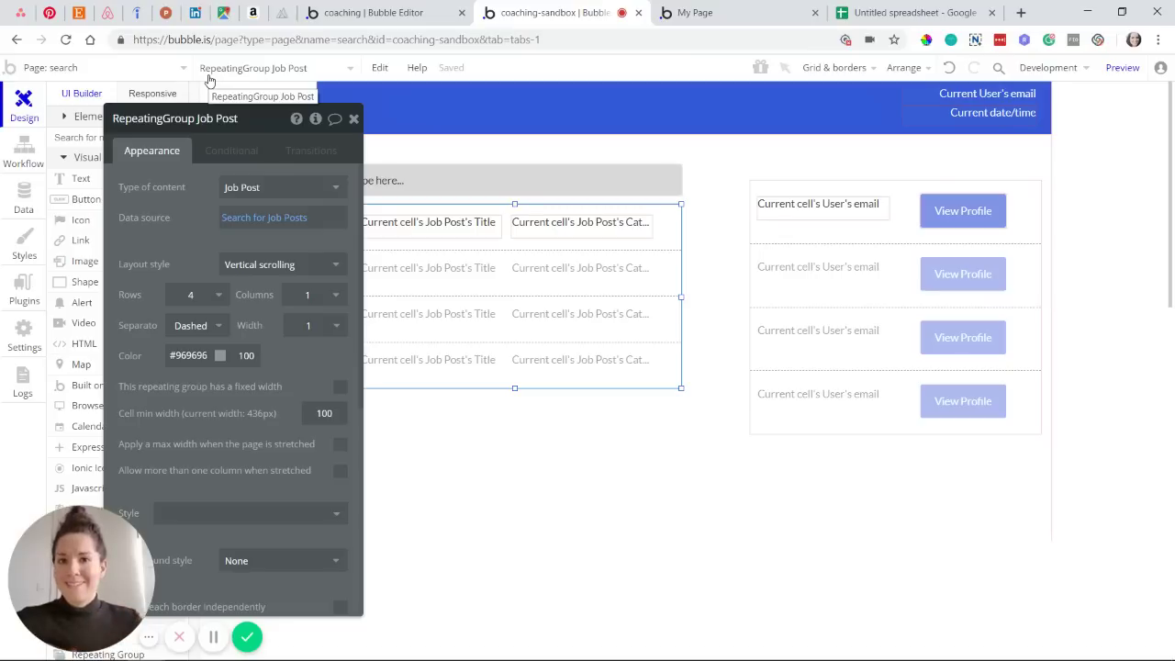
left_click(179, 70)
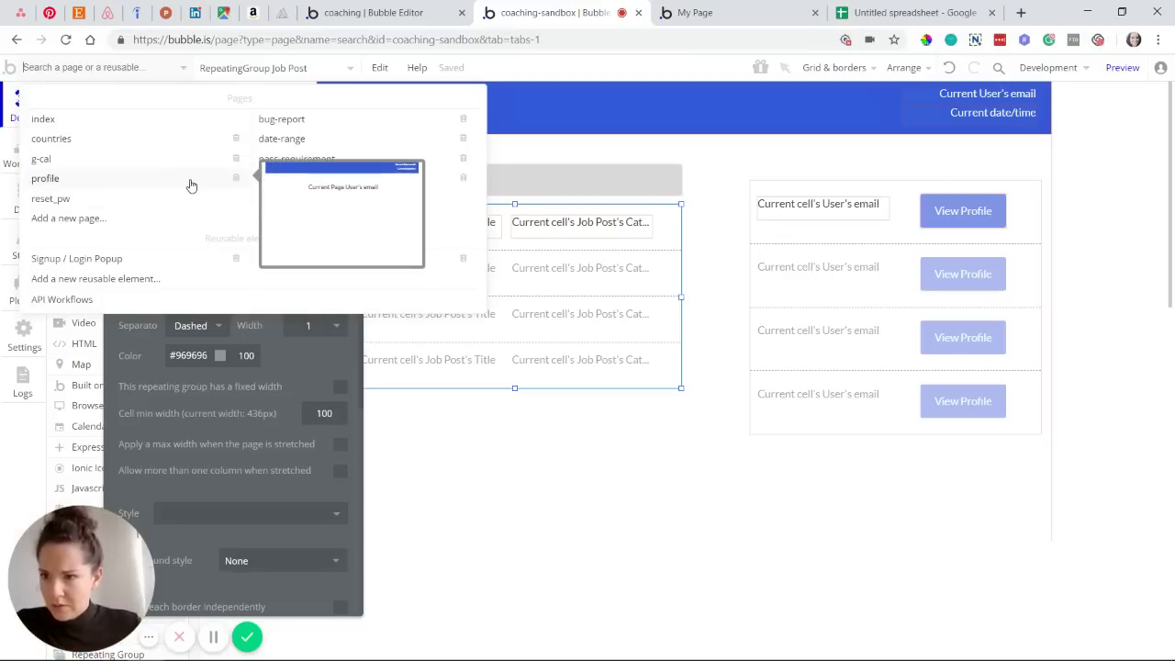
left_click(191, 183)
scroll(91, 275, "down", 3)
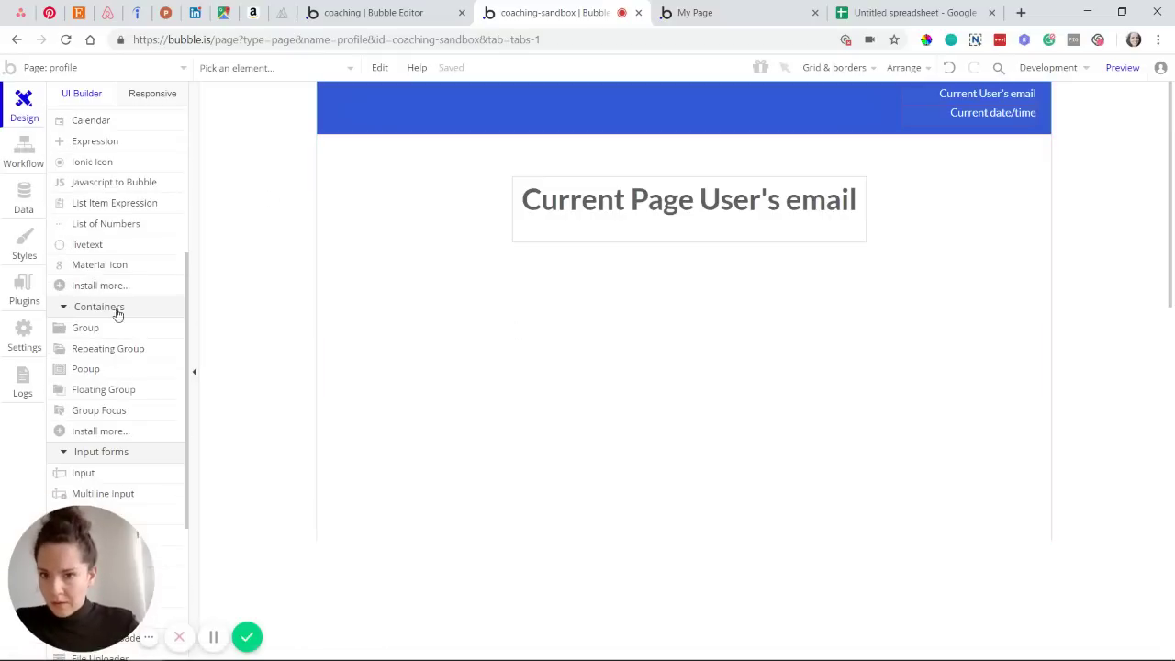
scroll(132, 352, "down", 3)
left_click(123, 247)
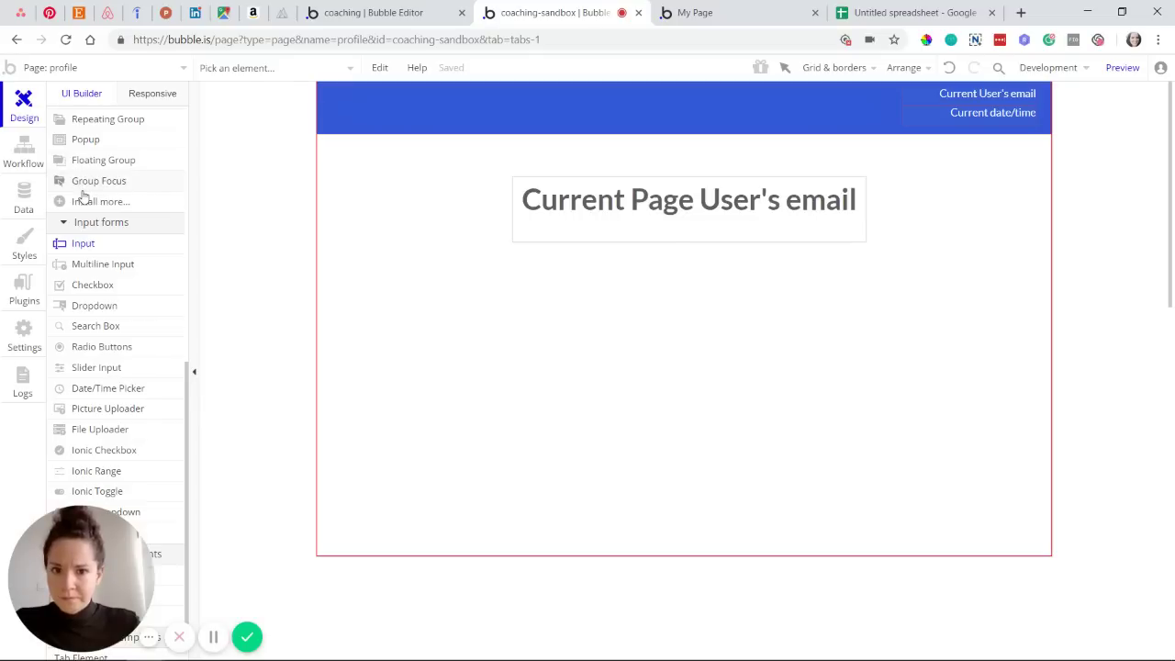
Step: Back on the search page, shift the user list slightly left and down
left_click(114, 70)
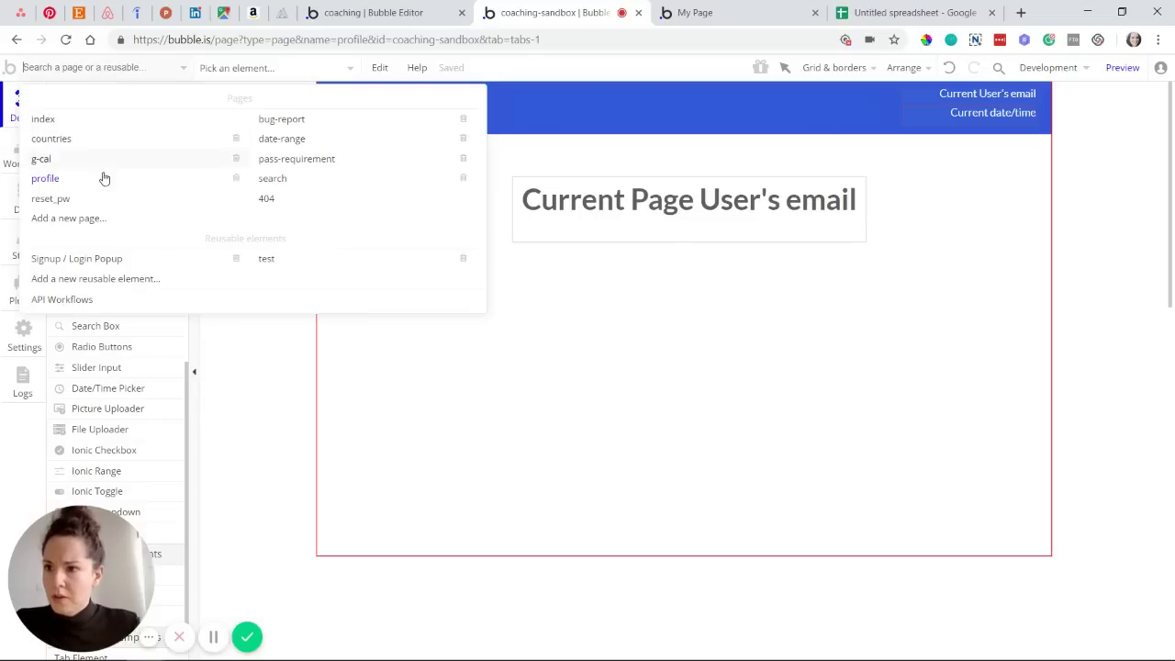
left_click(273, 179)
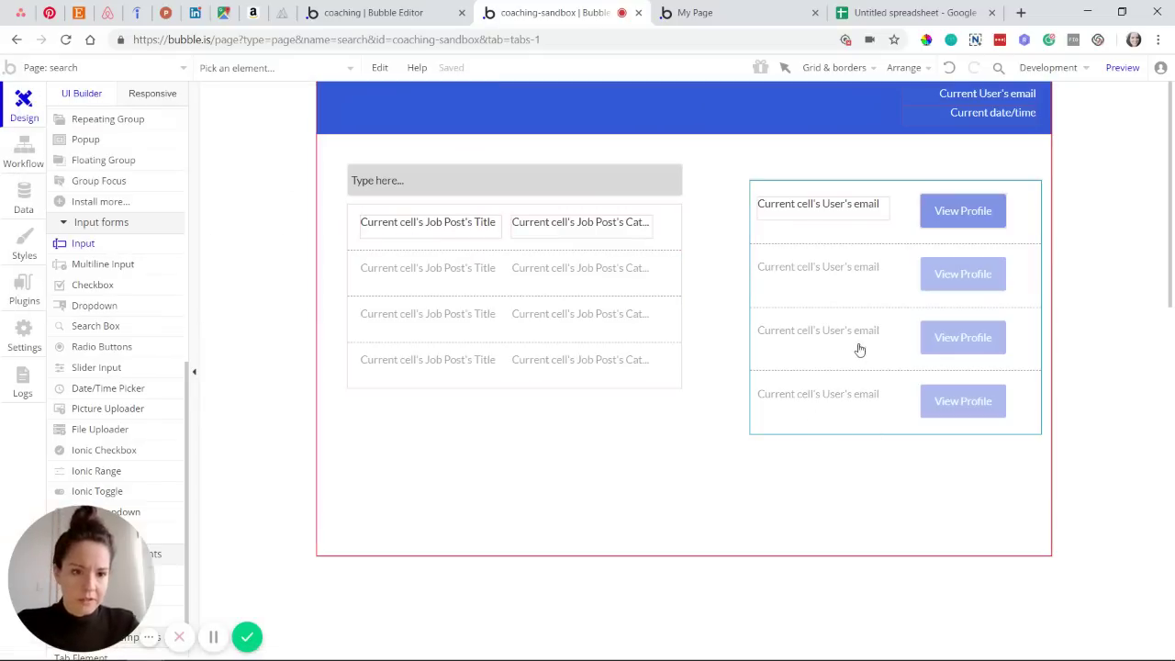
left_click(818, 320)
left_click_drag(818, 320, 787, 341)
Step: Draw a 40px-tall test input above the user list, then discard it
left_click(133, 250)
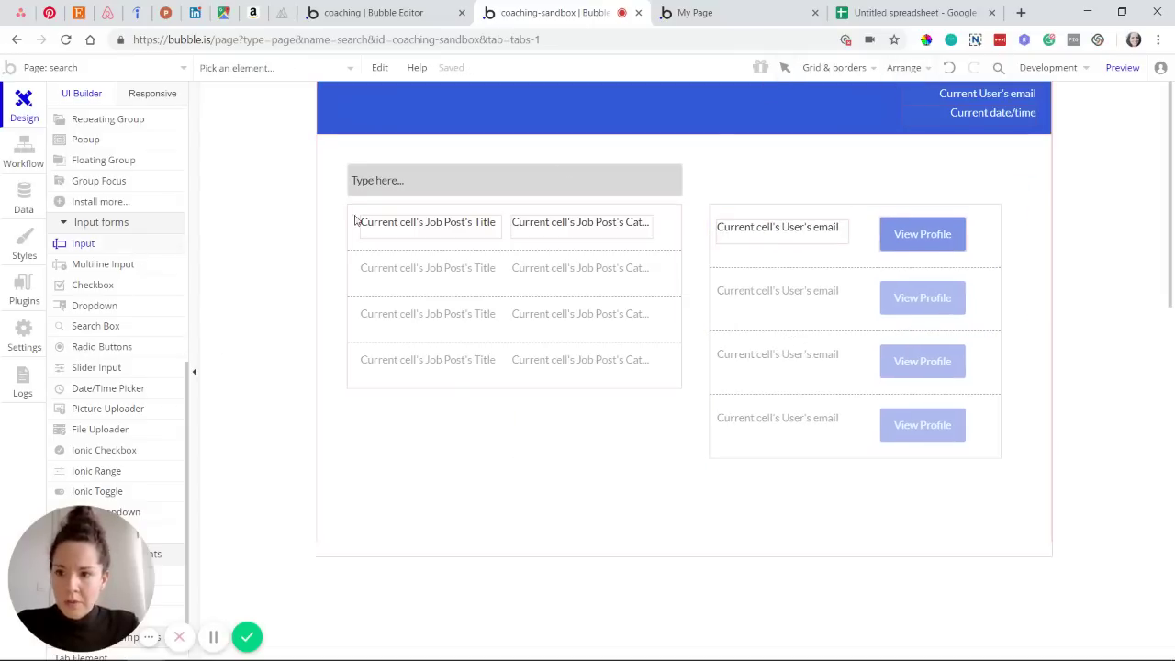
left_click_drag(710, 164, 882, 195)
left_click_drag(795, 160, 795, 165)
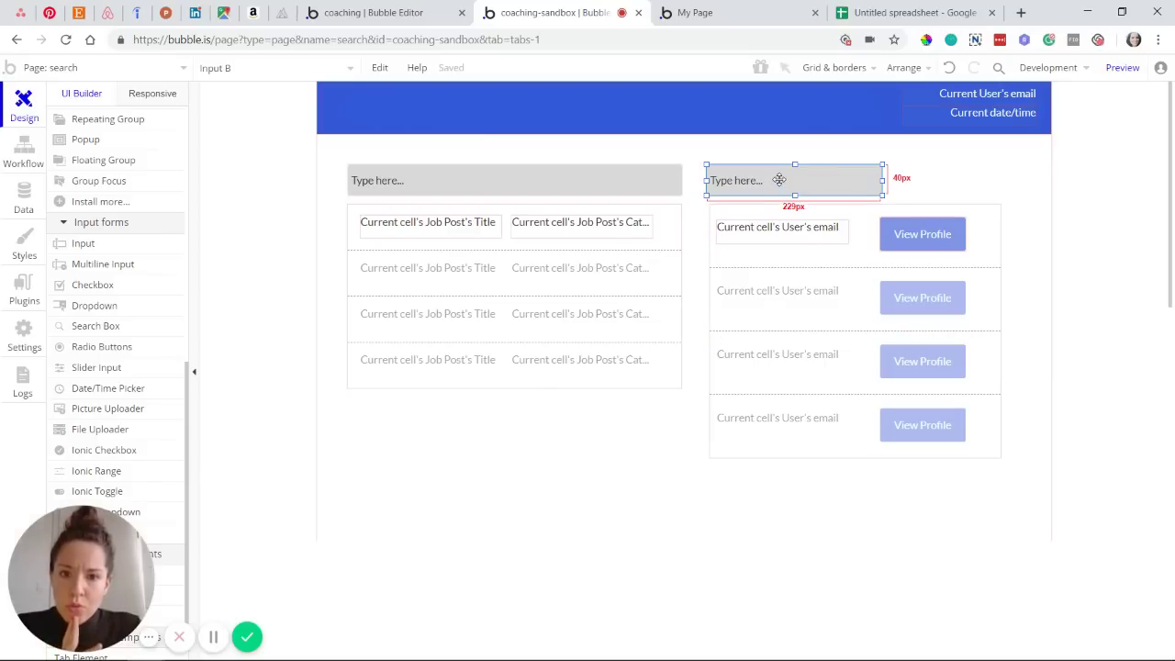
key("Escape")
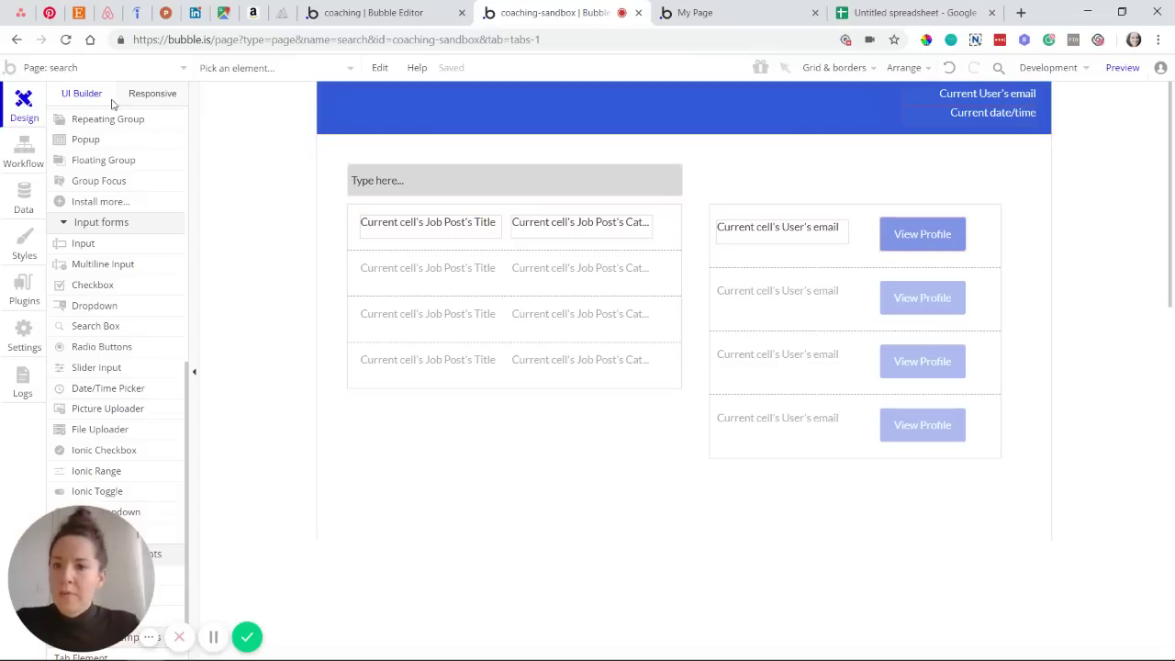
left_click(105, 69)
Step: Create a new page named 'post' with Job Post as its type of content
left_click(69, 218)
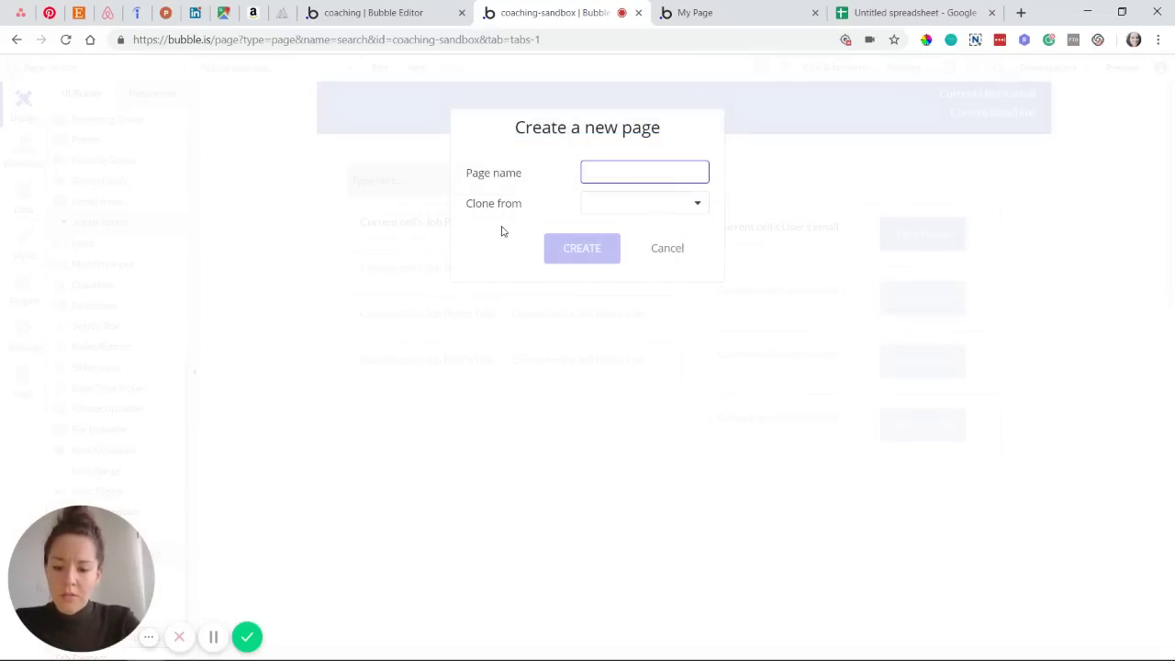
type("post")
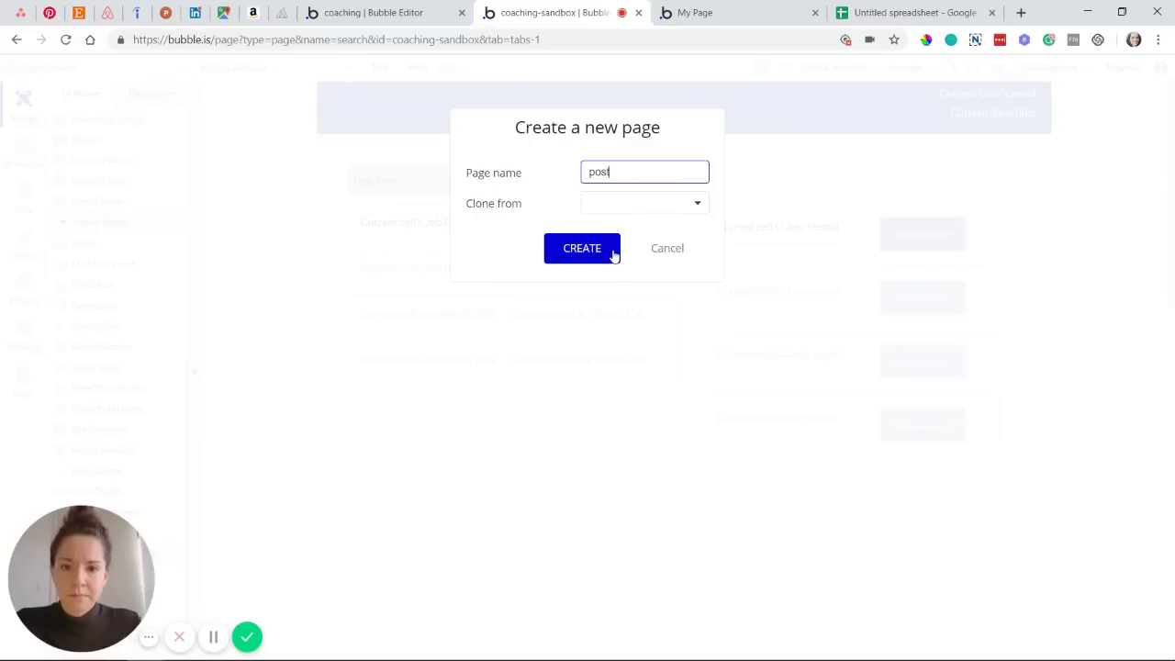
left_click(613, 254)
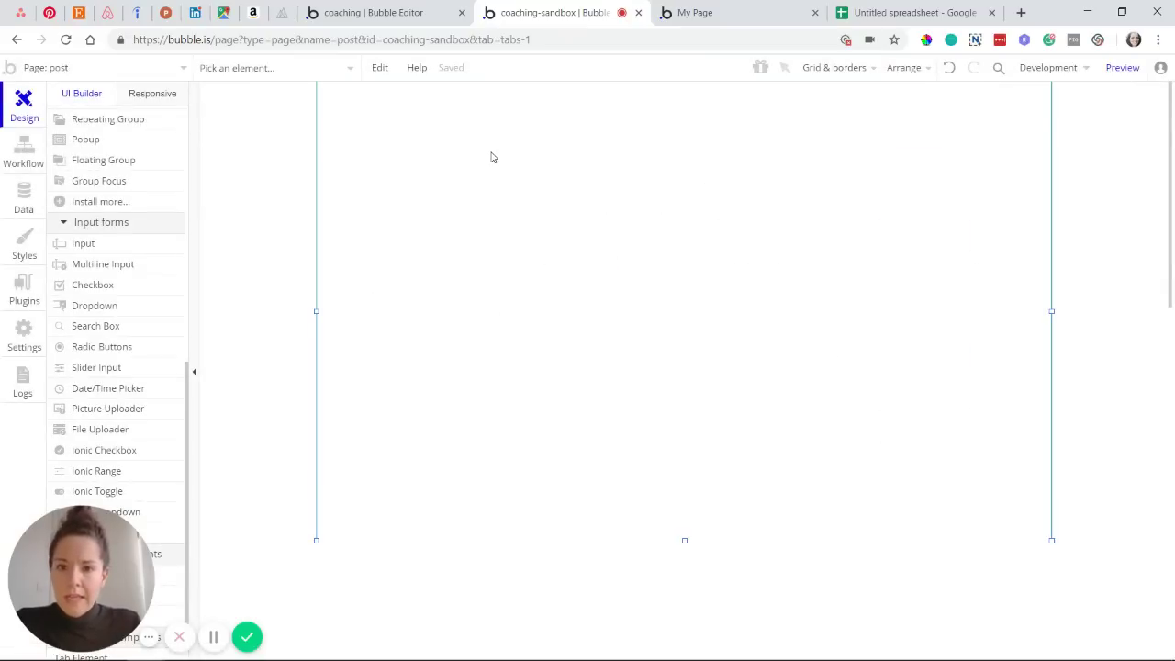
left_click(491, 157)
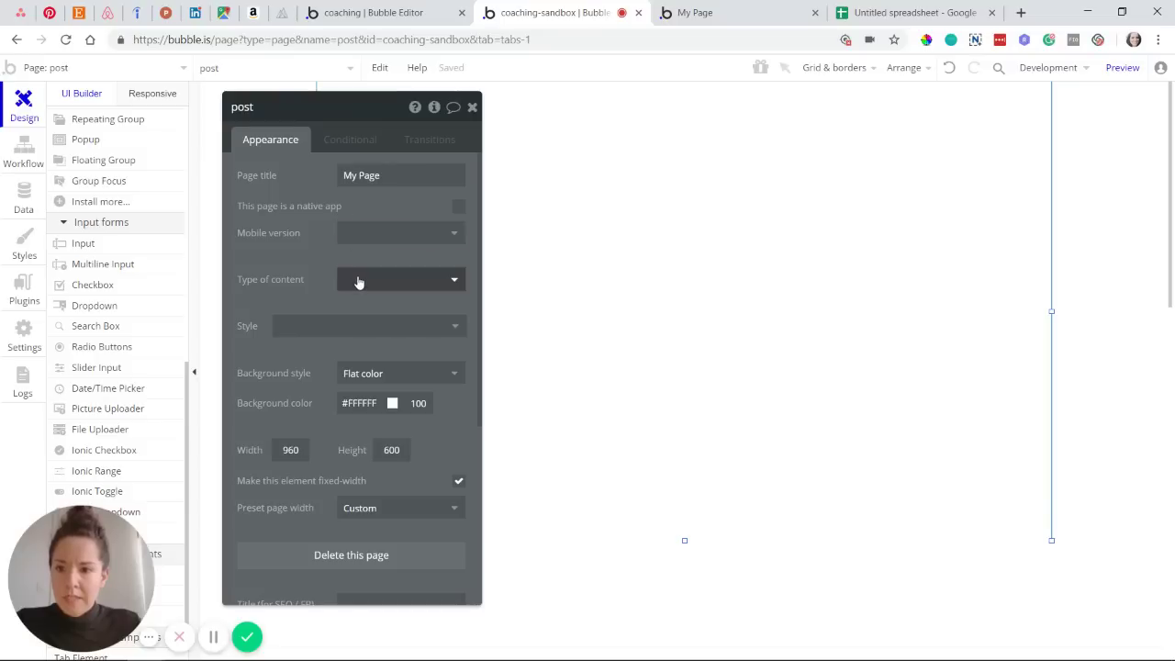
left_click(372, 279)
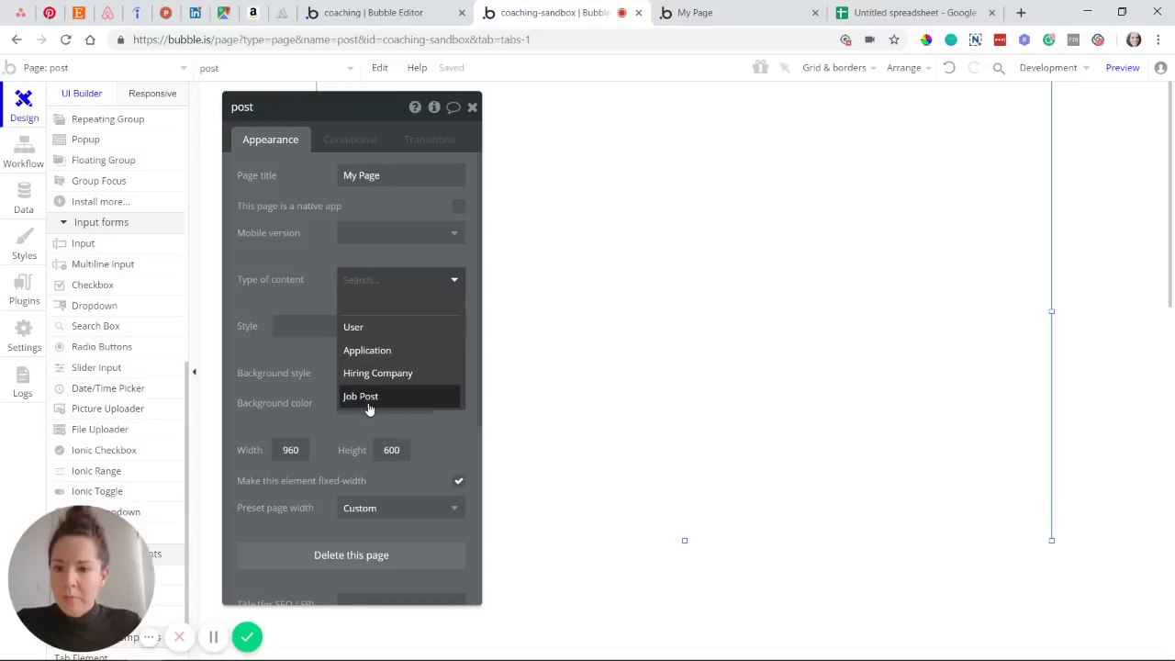
left_click(400, 405)
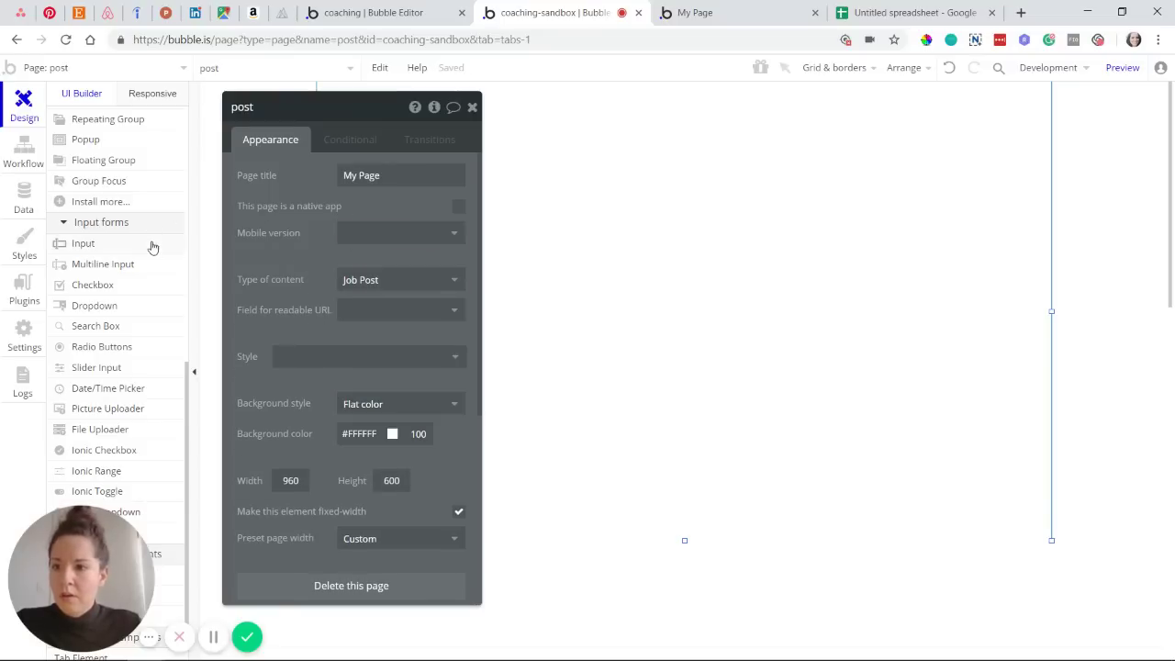
scroll(152, 234, "up", 5)
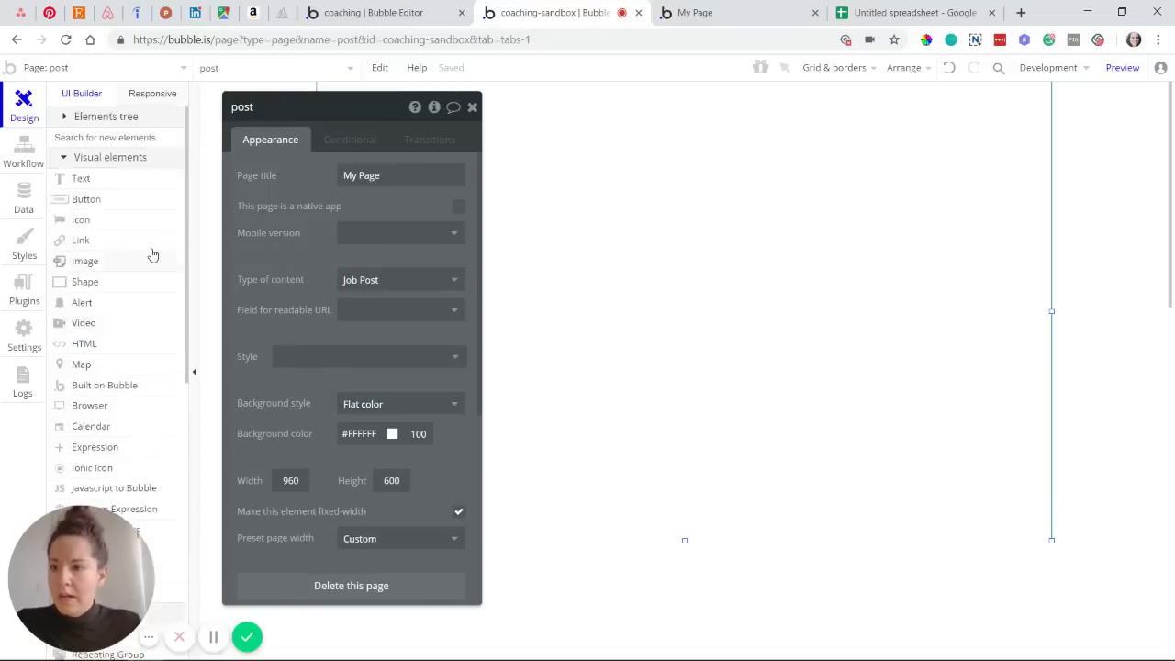
Step: Add a 460px Centered Title Large text showing Current Page Job Post's Title, centred horizontally
left_click(137, 180)
mouse_move(533, 108)
left_mouse_down()
mouse_move(808, 119)
mouse_move(800, 146)
left_mouse_up()
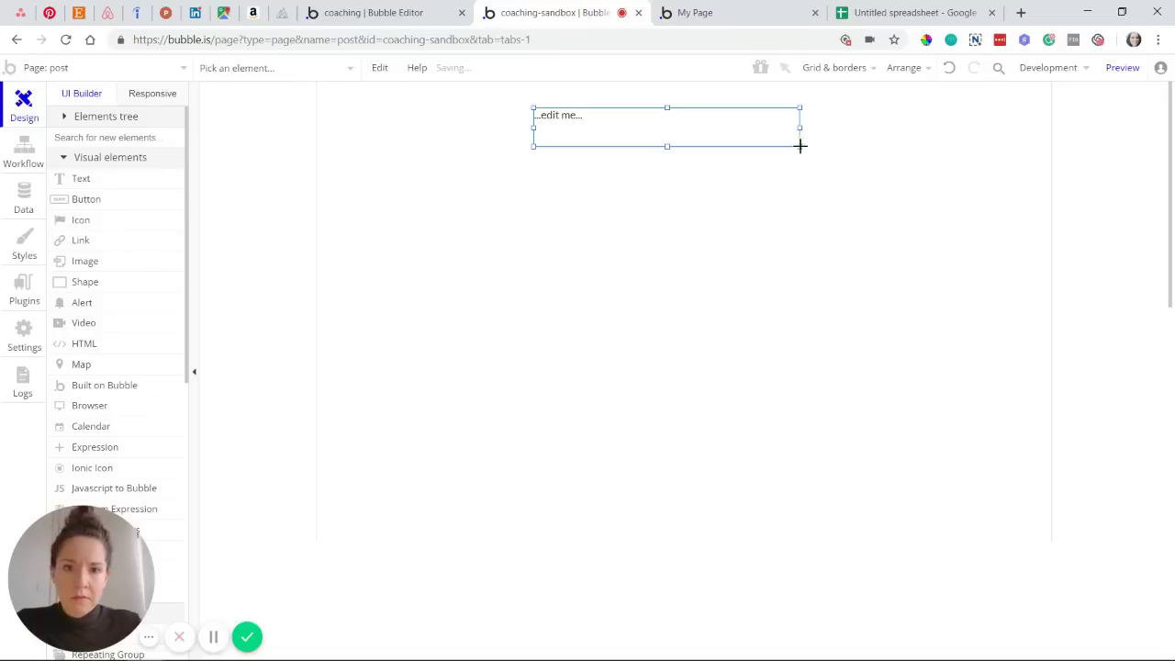
left_click(502, 183)
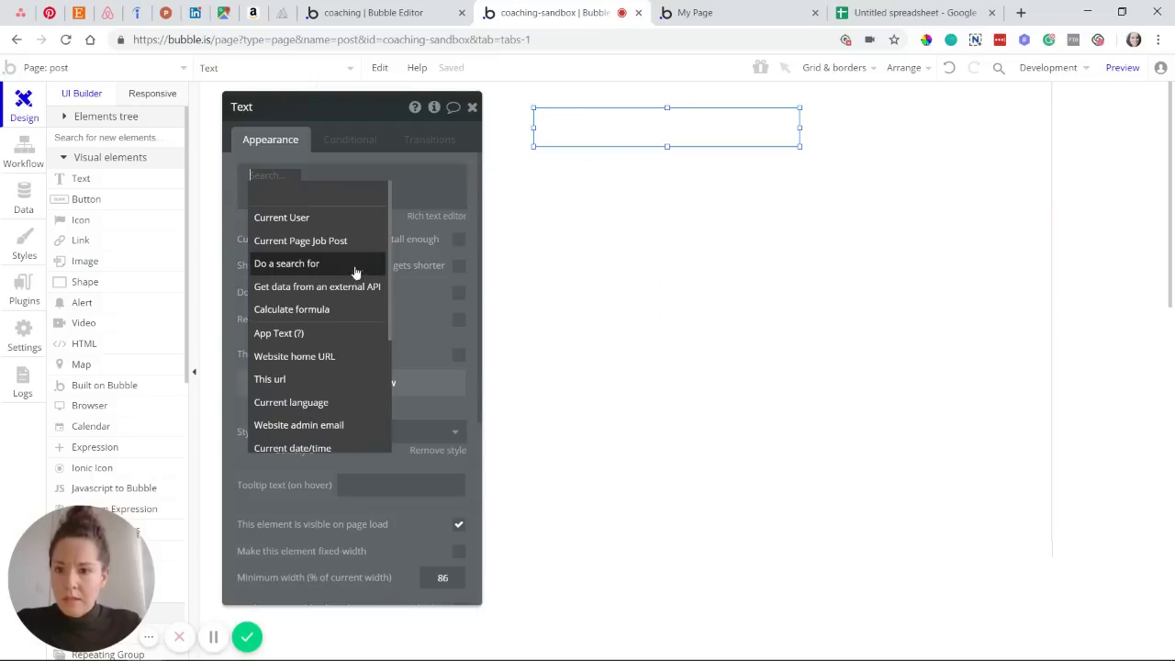
left_click(327, 236)
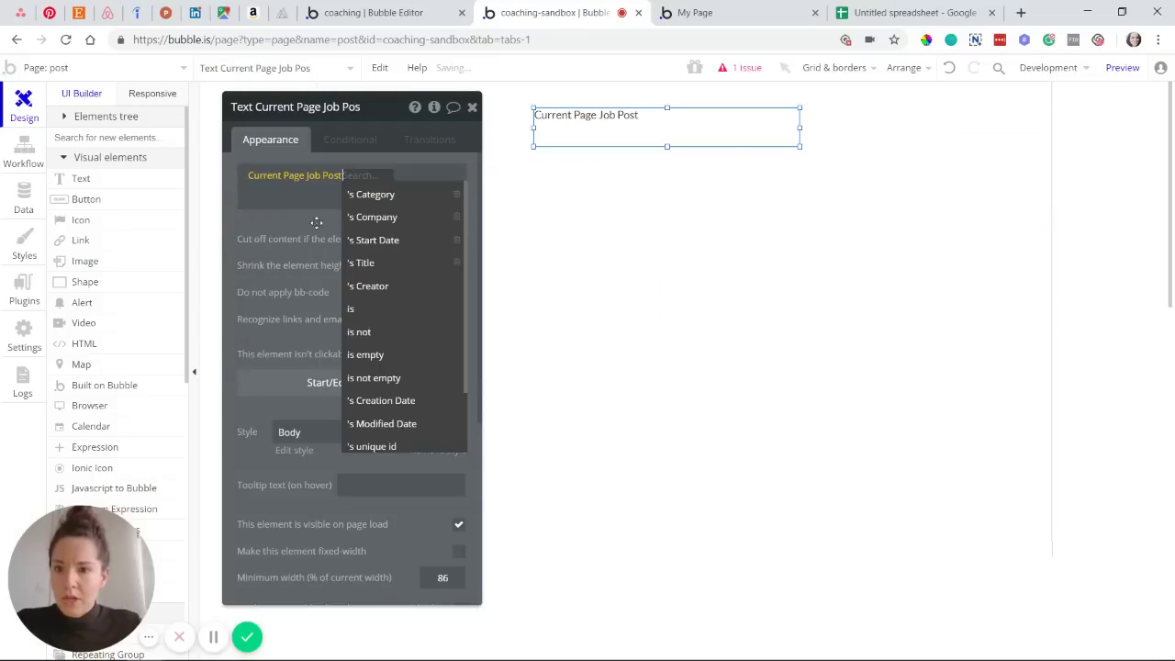
left_click(363, 263)
left_click(405, 439)
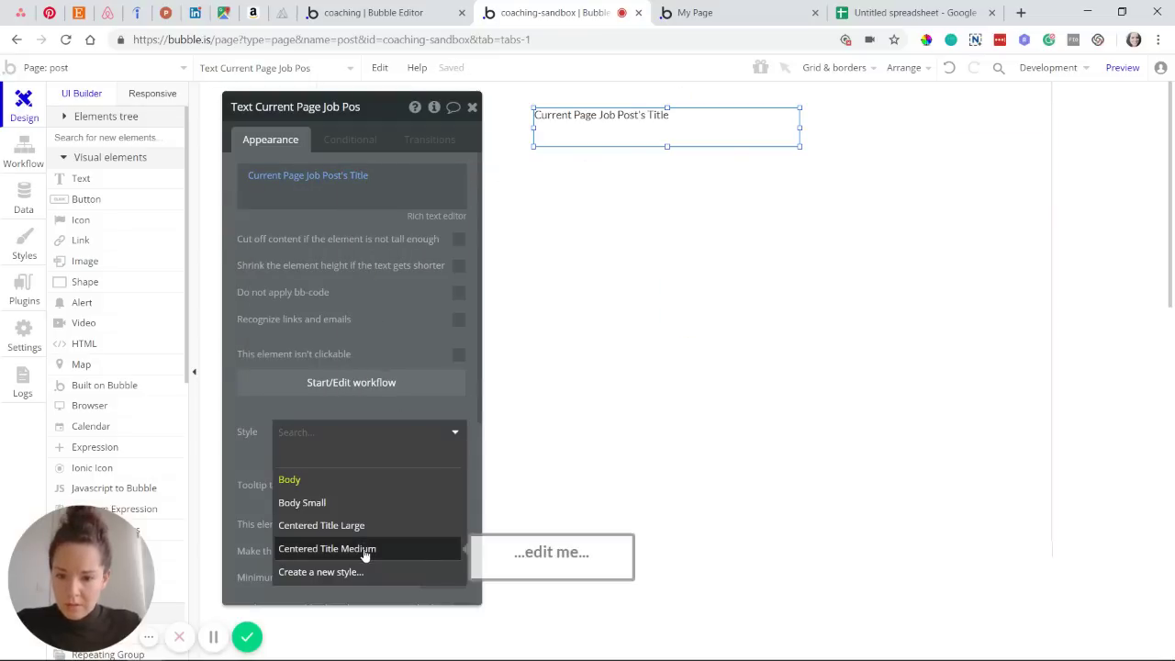
left_click(365, 527)
left_click_drag(800, 146, 887, 158)
right_click(840, 137)
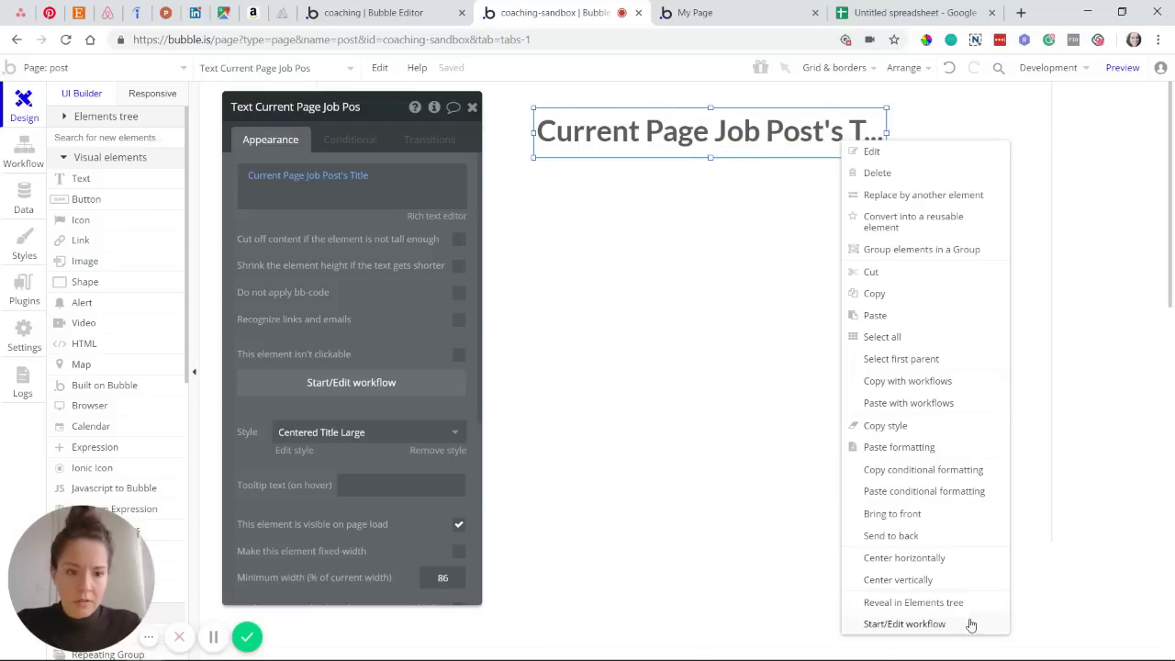
left_click(959, 560)
left_click_drag(376, 294, 354, 291)
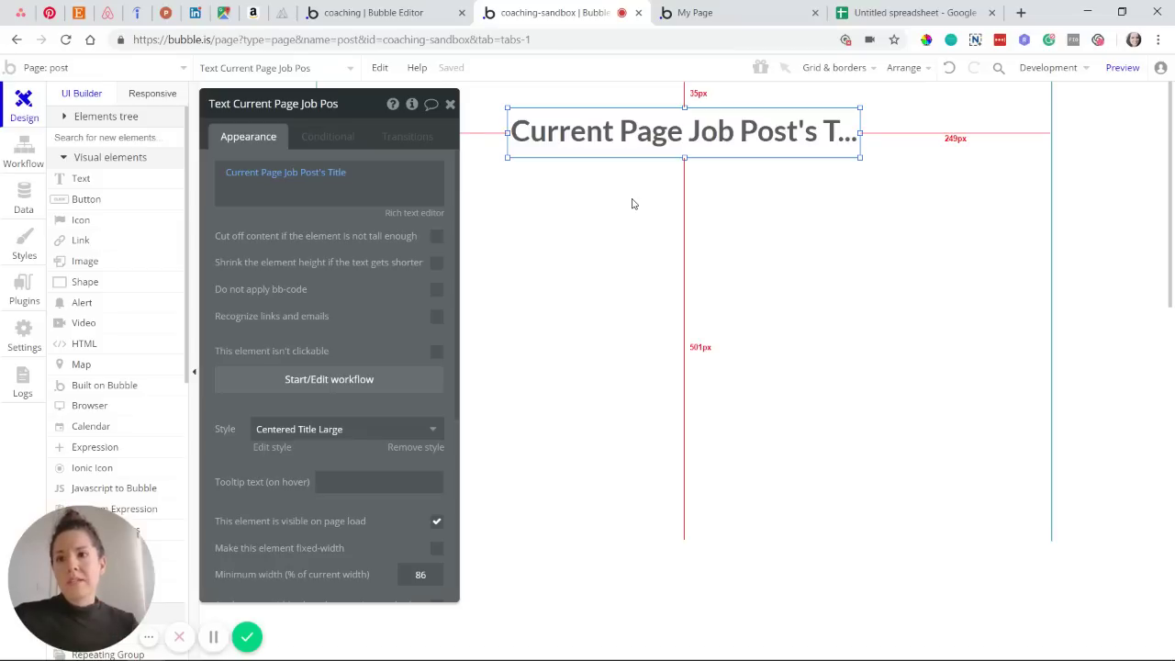
Step: Change the post page's name to 'edit-post' in its property editor
left_click(155, 72)
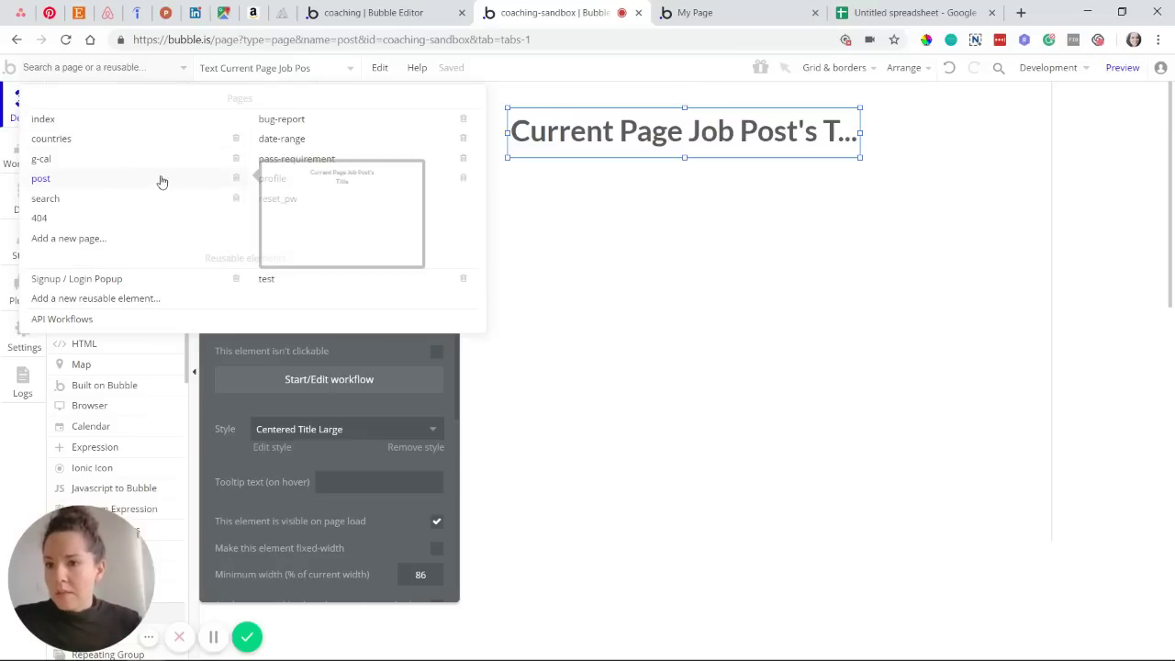
left_click(520, 297)
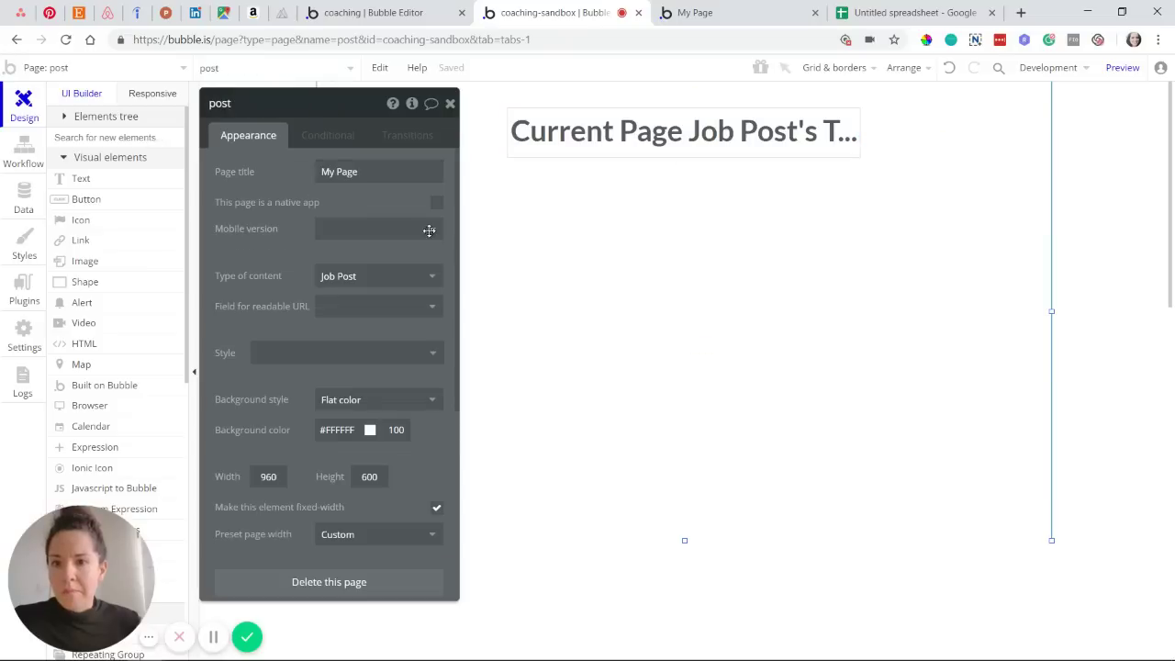
left_click(212, 102)
type("edit-")
key("Return")
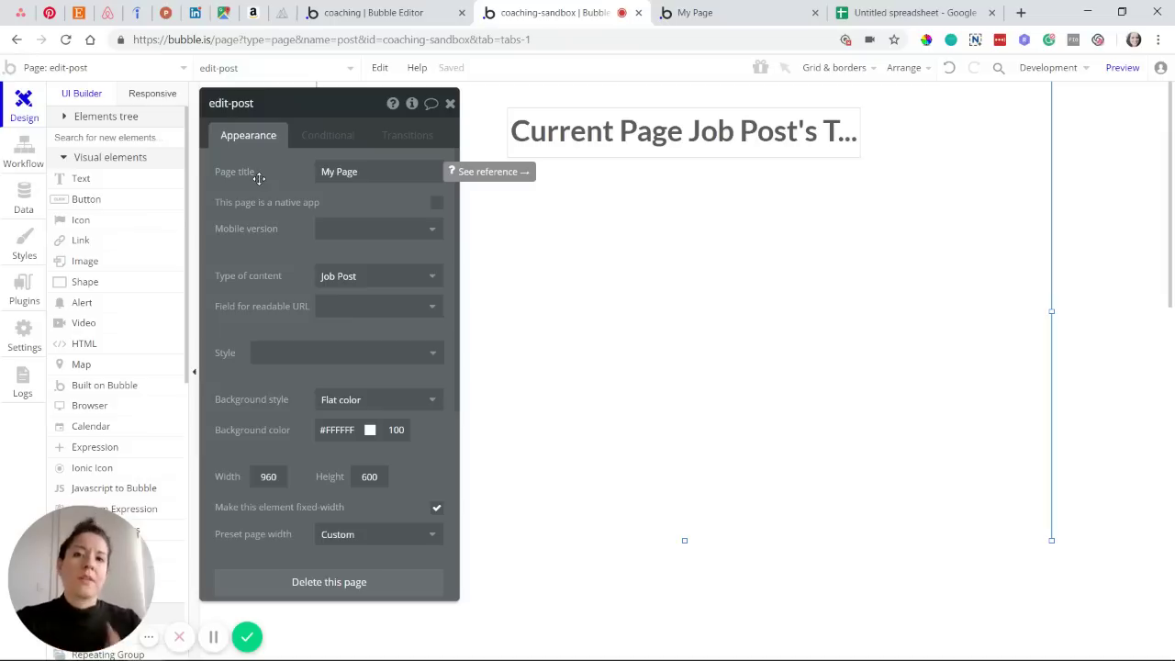
scroll(110, 252, "down", 5)
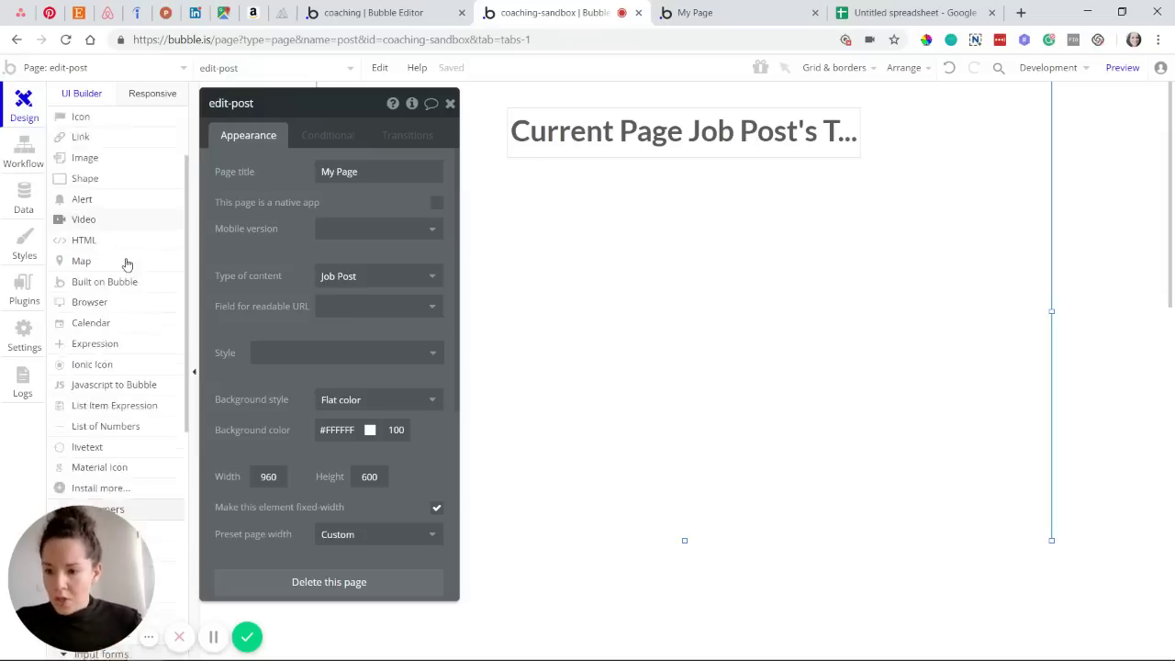
Step: Add two stacked text inputs below the title by copying the first one
left_click(108, 326)
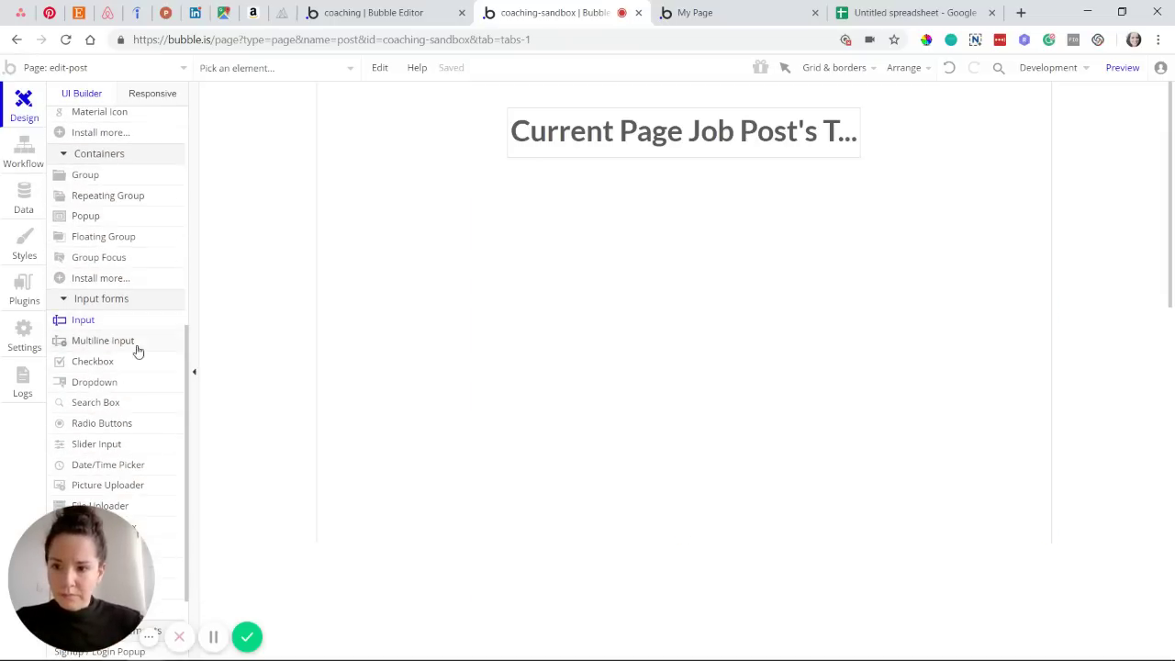
mouse_move(499, 188)
left_mouse_down()
mouse_move(658, 215)
mouse_move(673, 229)
left_mouse_up()
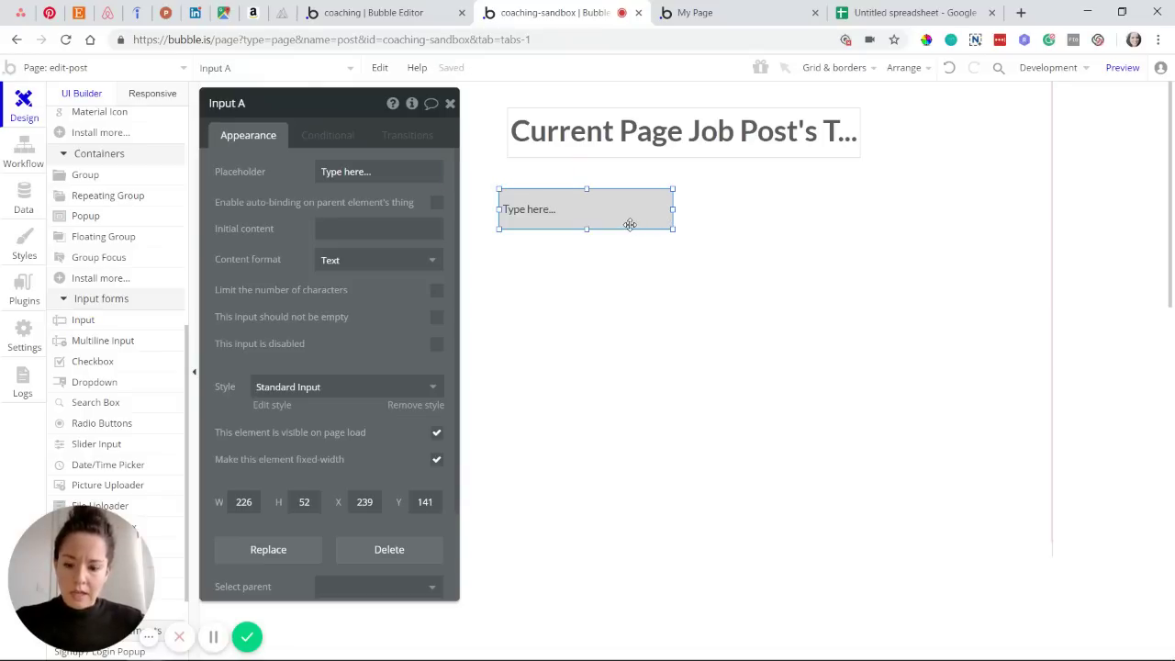
key("ctrl+c")
key("ctrl+v")
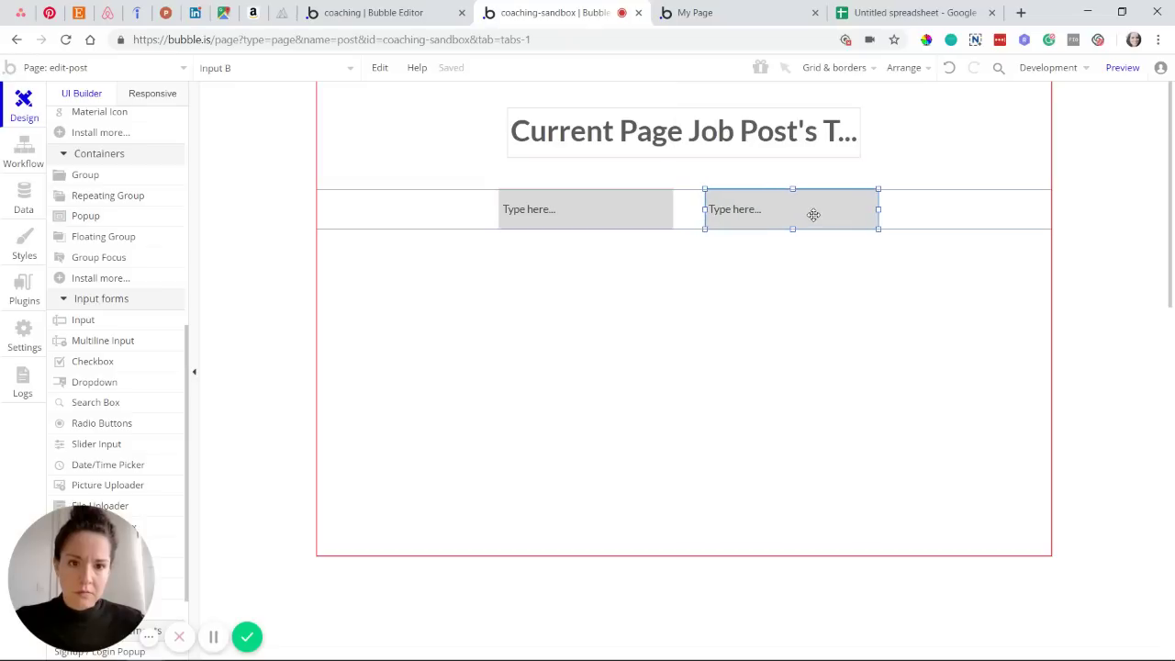
left_click(605, 267)
Step: Widen both inputs to 393px and draw a new button beneath them
double_click(637, 207)
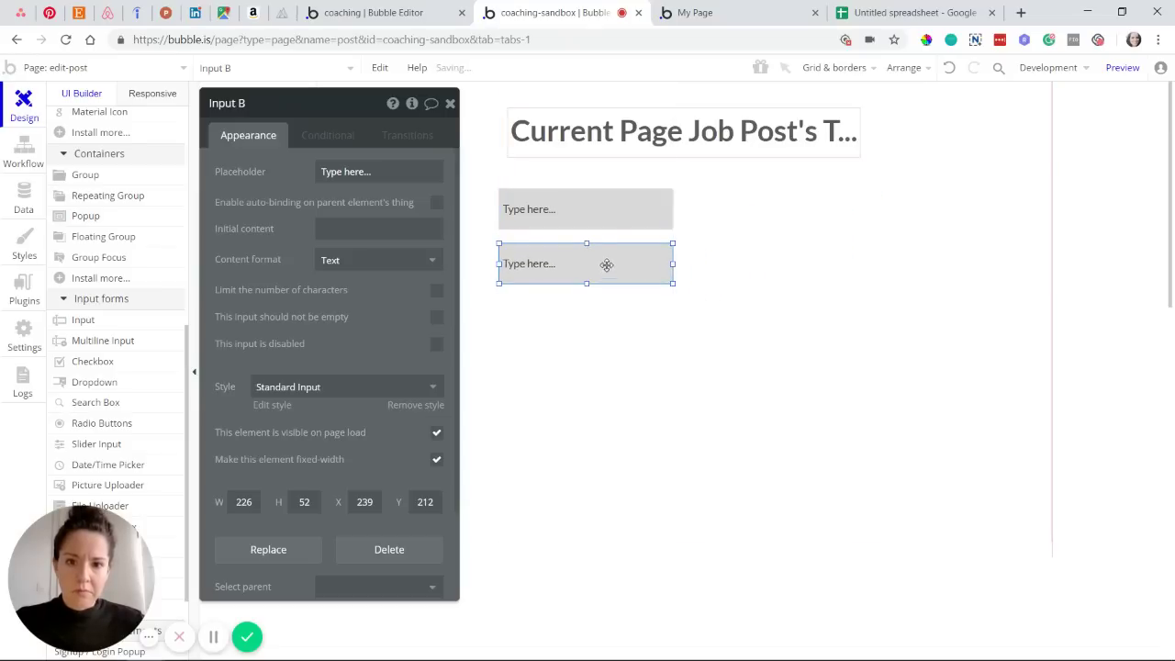
left_click(676, 216)
left_click(668, 210)
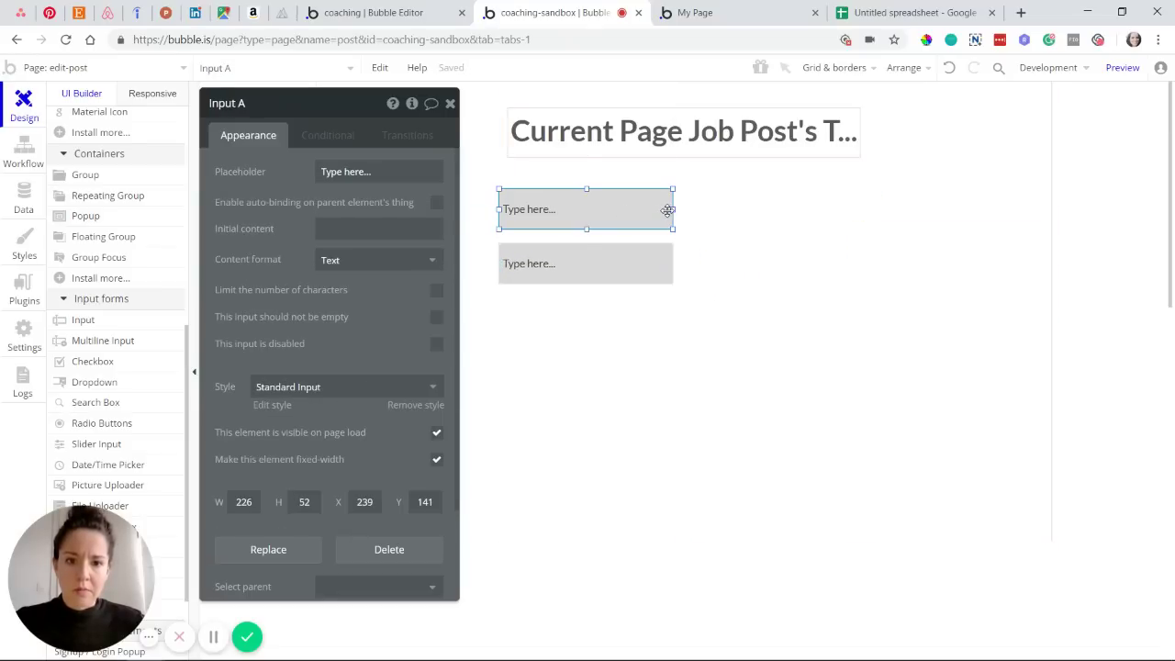
left_click_drag(671, 209, 802, 209)
left_click(671, 263)
left_click_drag(673, 263, 801, 263)
scroll(138, 257, "up", 10)
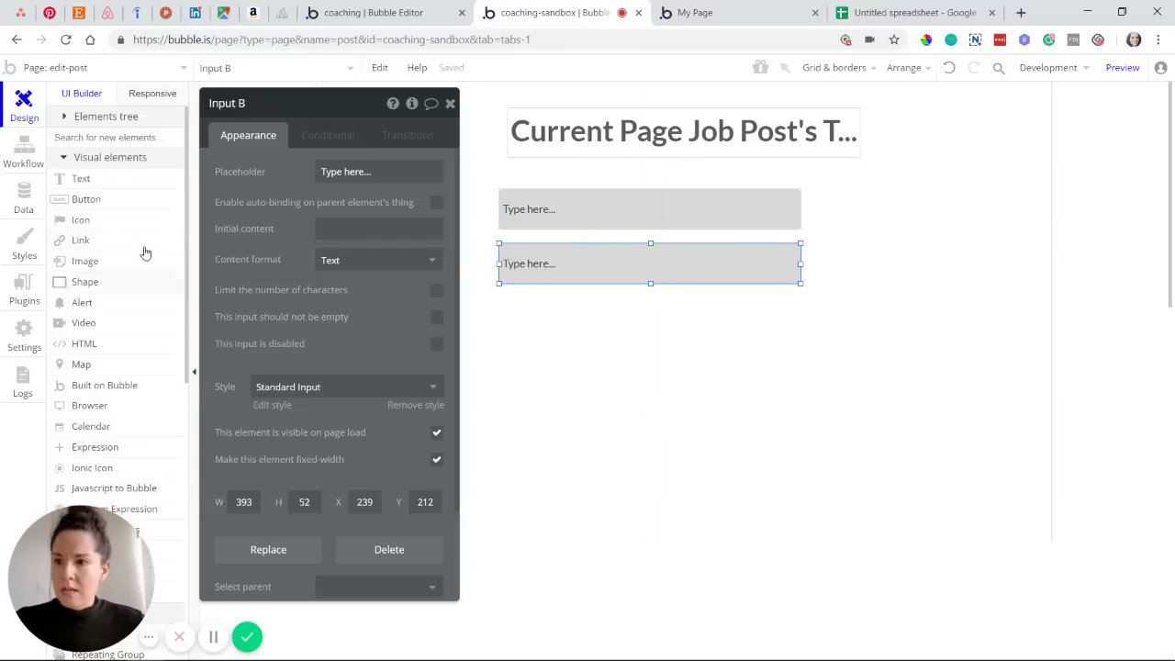
left_click(129, 199)
left_click_drag(597, 309, 711, 354)
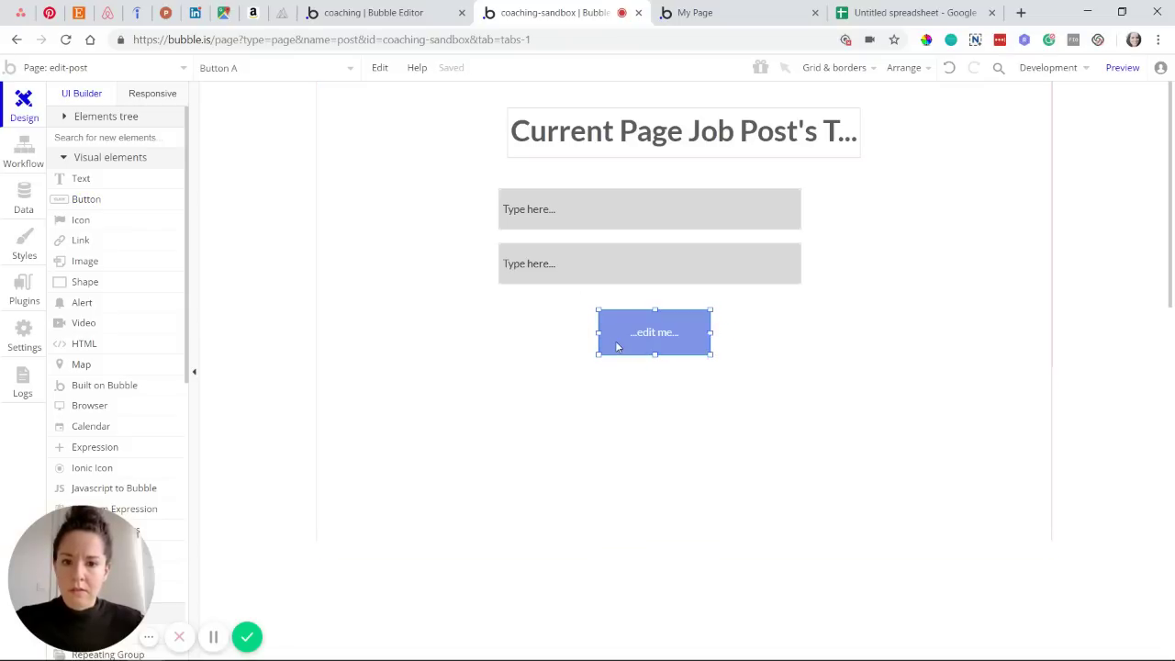
Step: Label the new button 'Update Post'
double_click(618, 342)
triple_click(416, 172)
type("Sav")
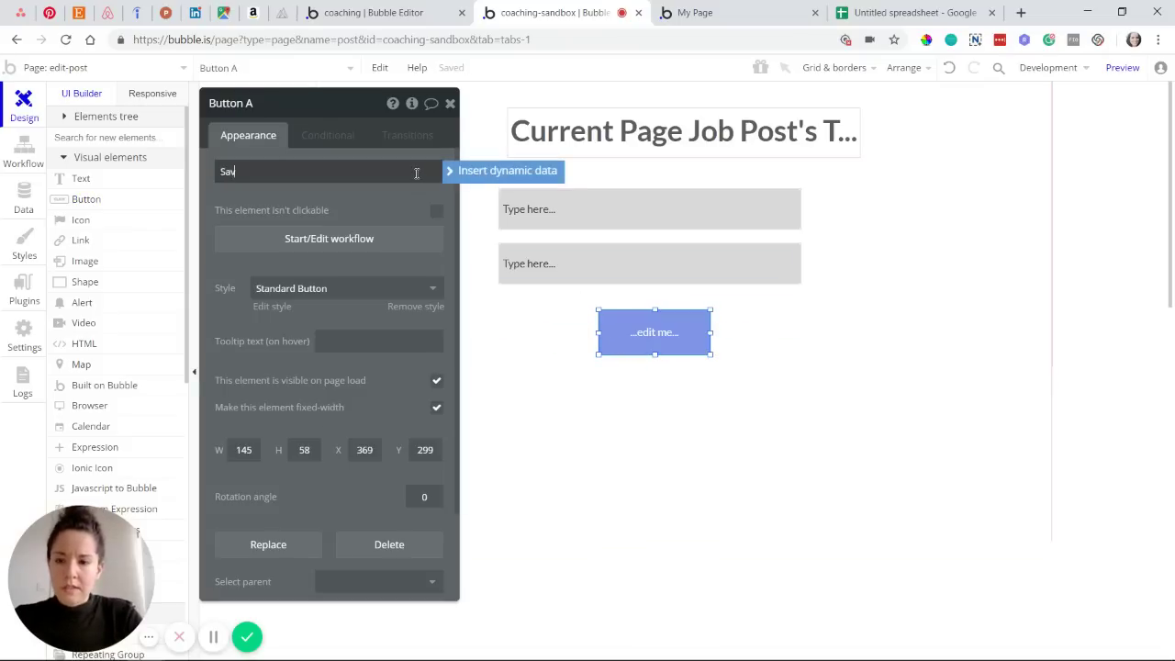
type("e Post")
triple_click(416, 173)
type("p")
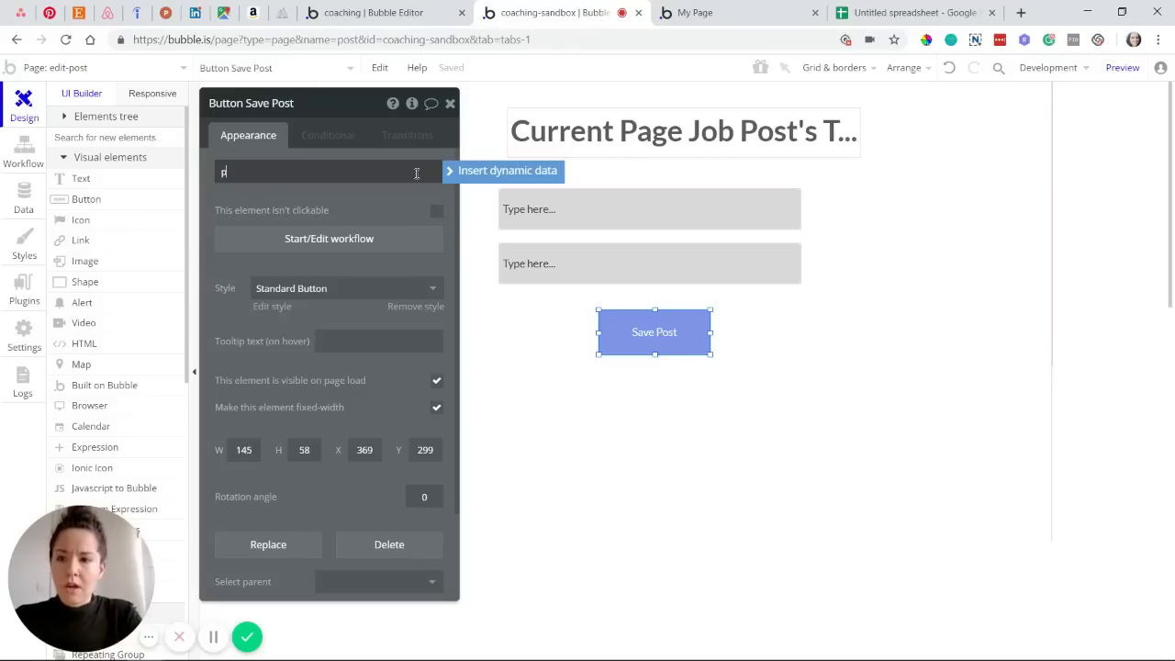
type("pdate S")
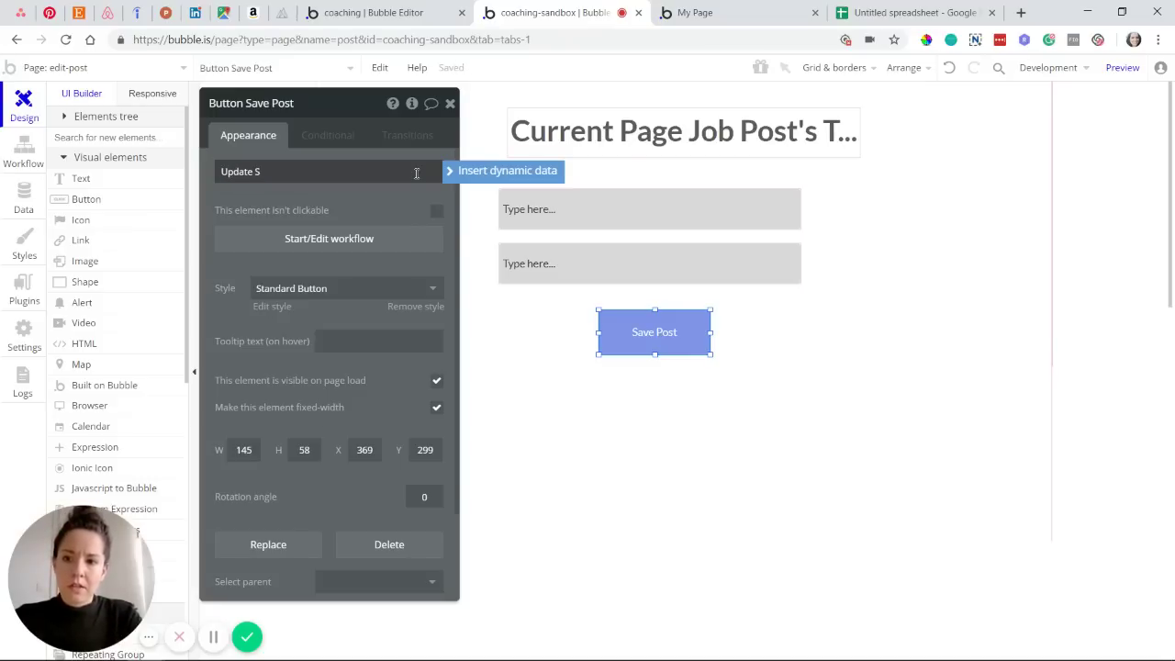
key("BackSpace")
type("Post")
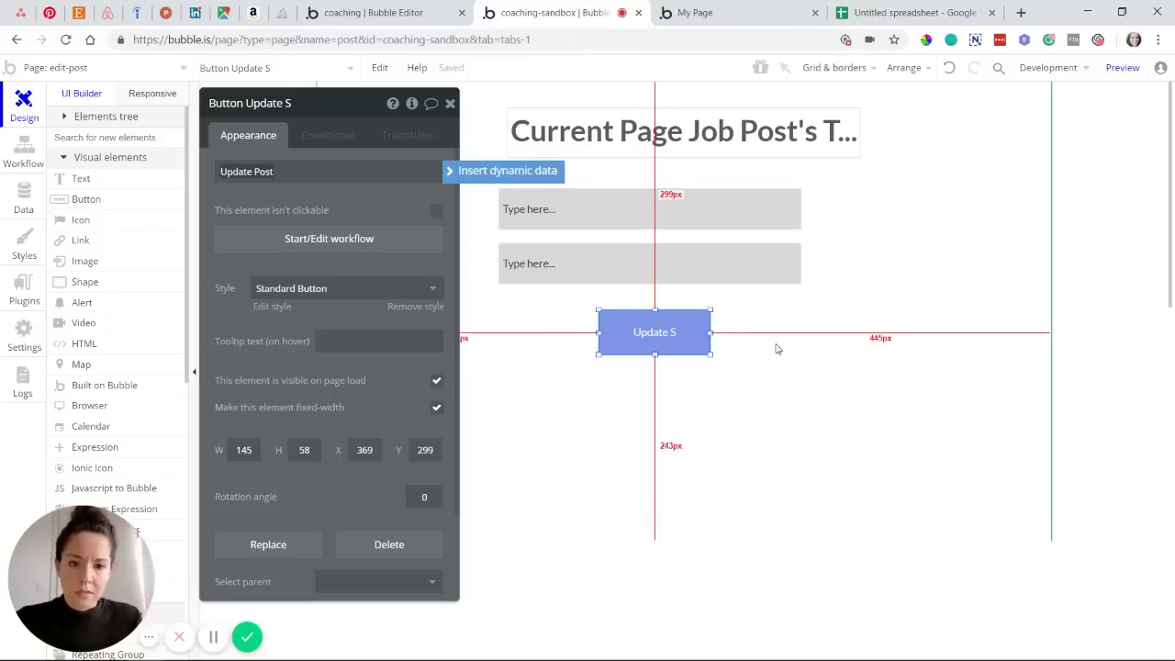
left_click(661, 342)
Step: Centre the button and both inputs horizontally, then nudge the button up slightly
left_click(674, 273, "shift")
left_click(684, 220, "shift")
right_click(684, 220)
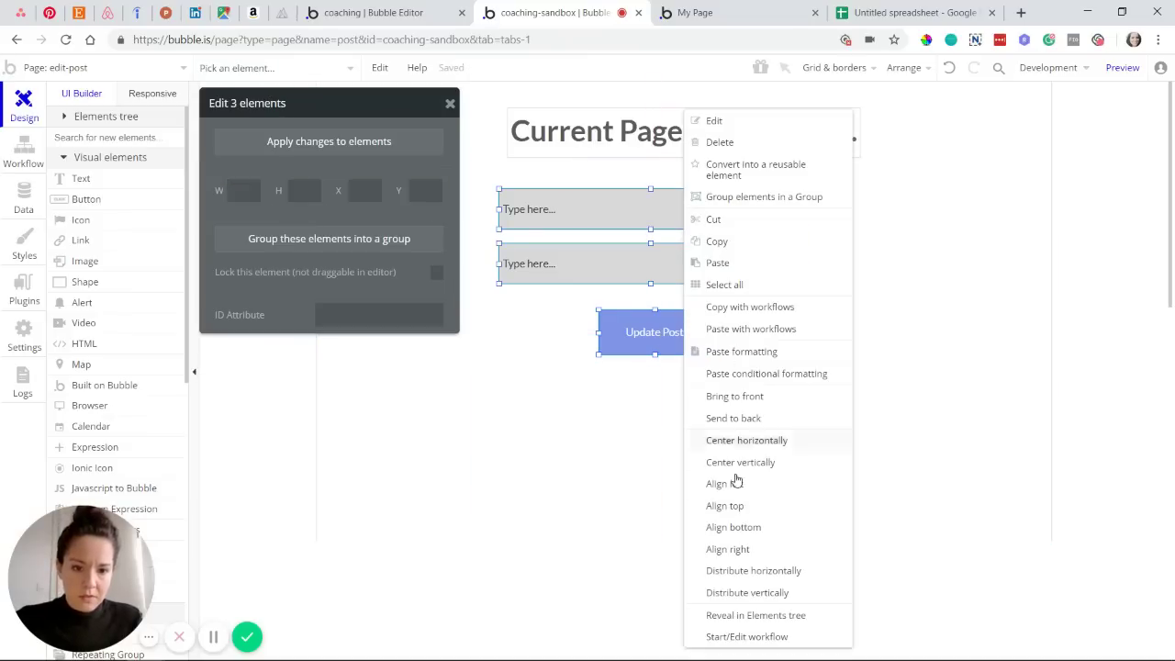
left_click(778, 444)
left_click(726, 335)
key("Up")
key("Up")
key("Up")
key("Up")
key("Up")
key("Up")
key("Up")
key("Up")
key("Up")
key("Up")
key("Up")
key("Up")
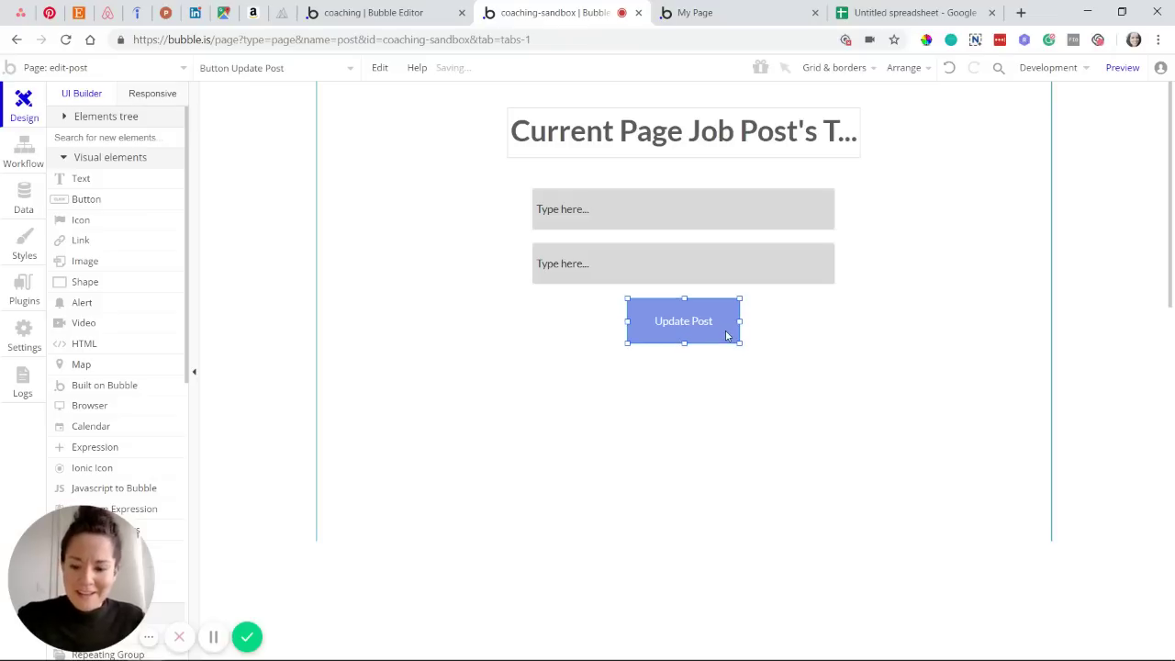
Step: Duplicate the button below, relabel it 'Delete Post' and give it the Danger Button style
key("ctrl+c")
key("ctrl+v")
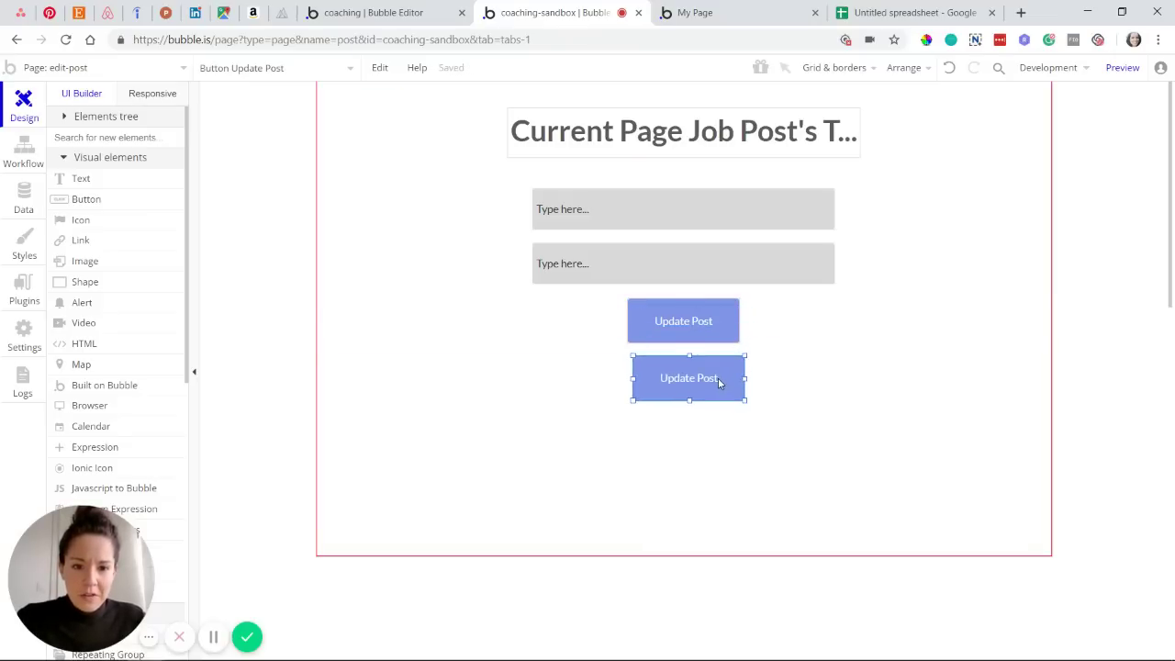
left_click(716, 398)
left_click_drag(715, 398, 711, 402)
double_click(710, 402)
left_click(257, 170)
key("ctrl+a")
type("Delete ")
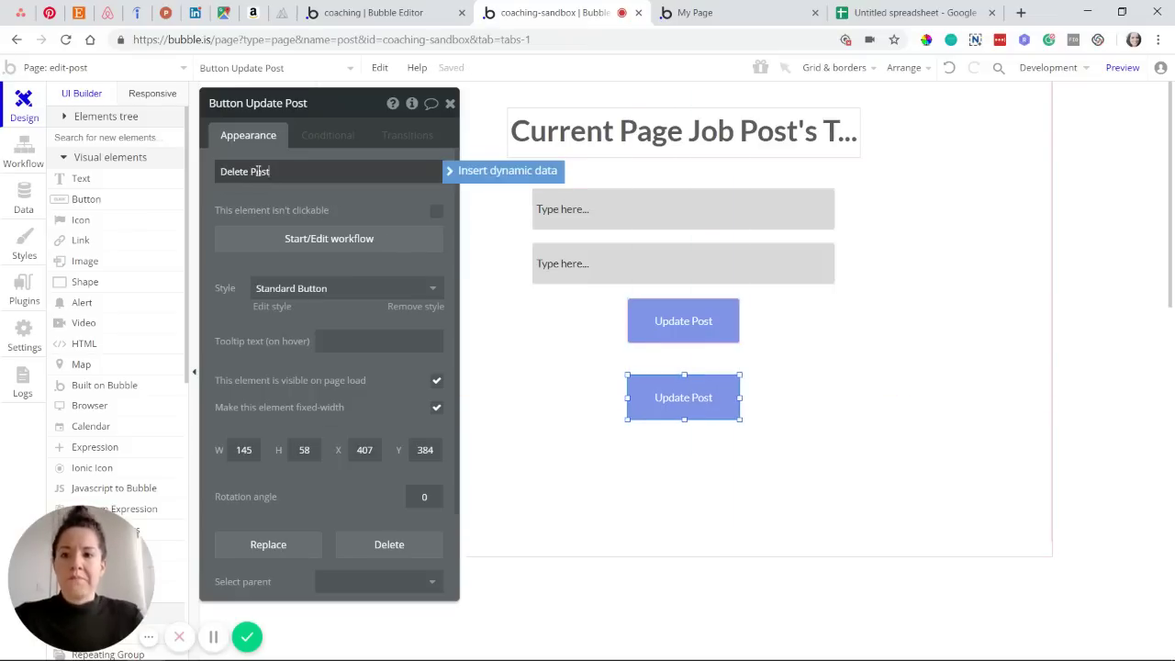
type("Post")
left_click(312, 292)
left_click(312, 333)
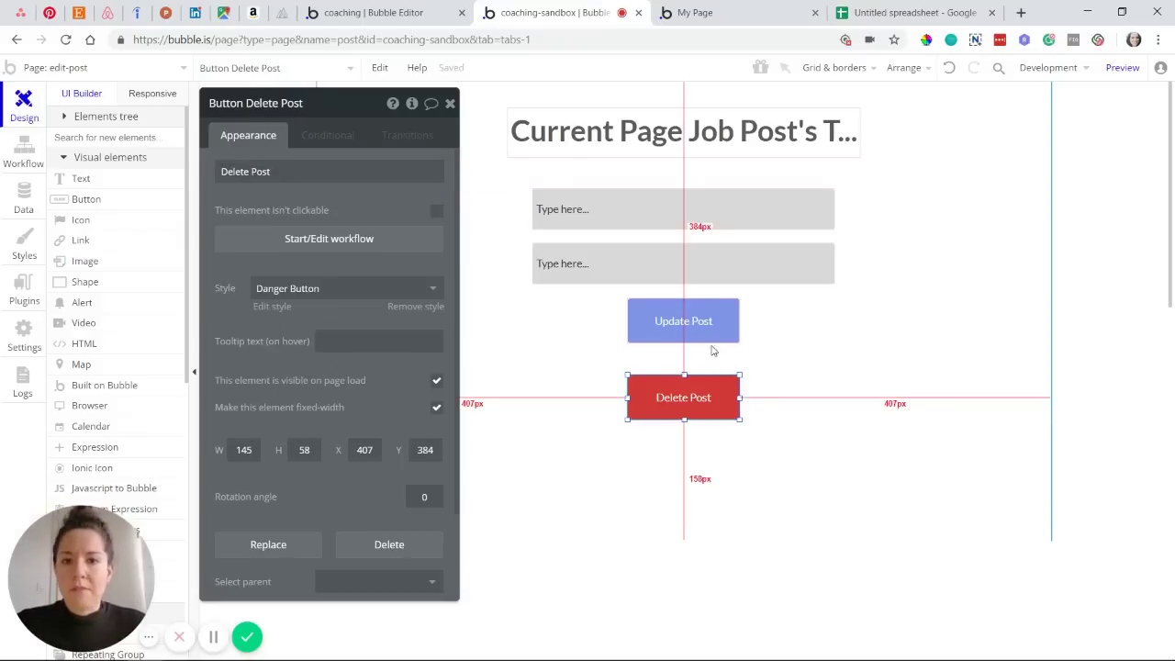
left_click(151, 68)
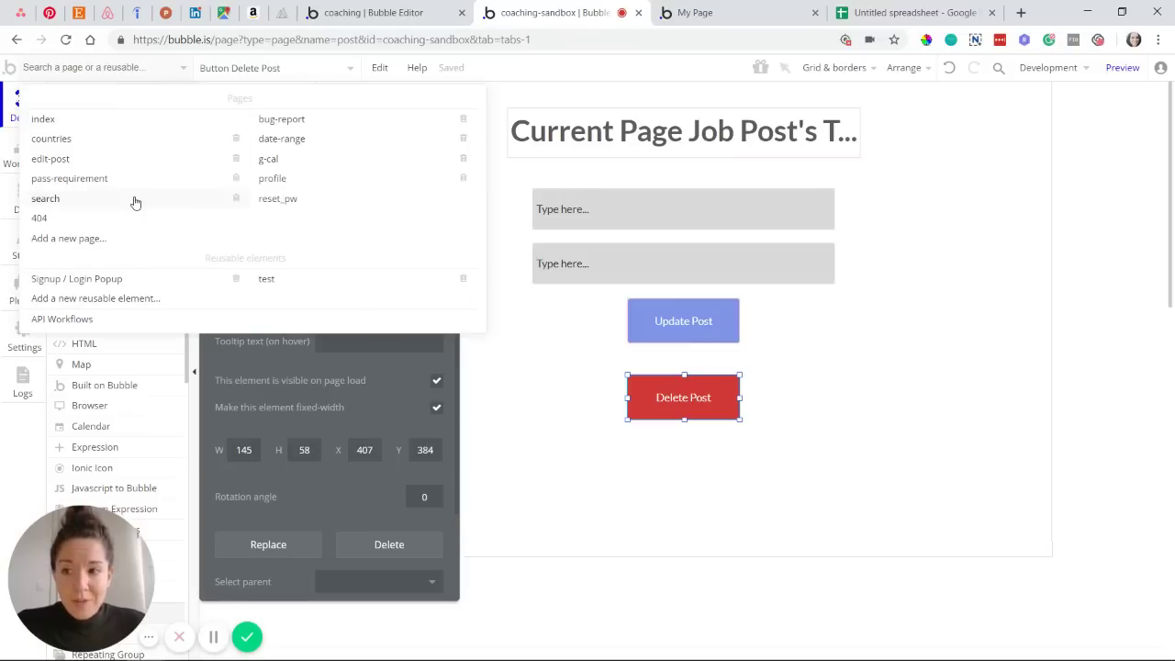
Step: On the search page, delete the Any field contains constraint from RepeatingGroup Job Post's search
left_click(134, 199)
left_click(630, 189)
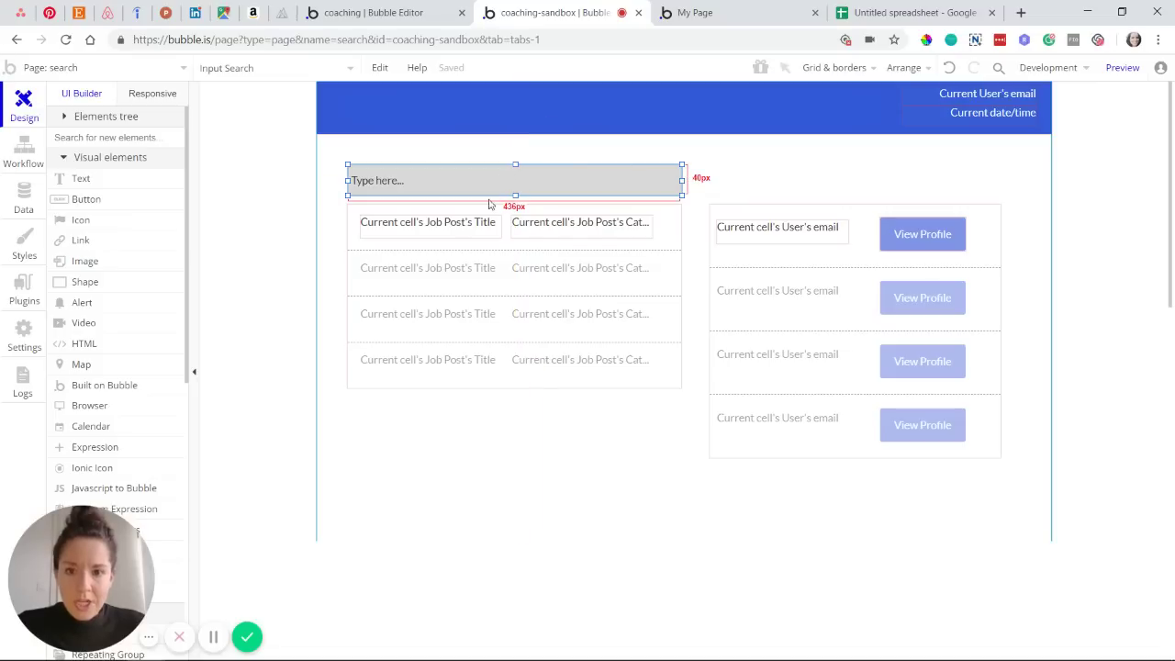
double_click(458, 233)
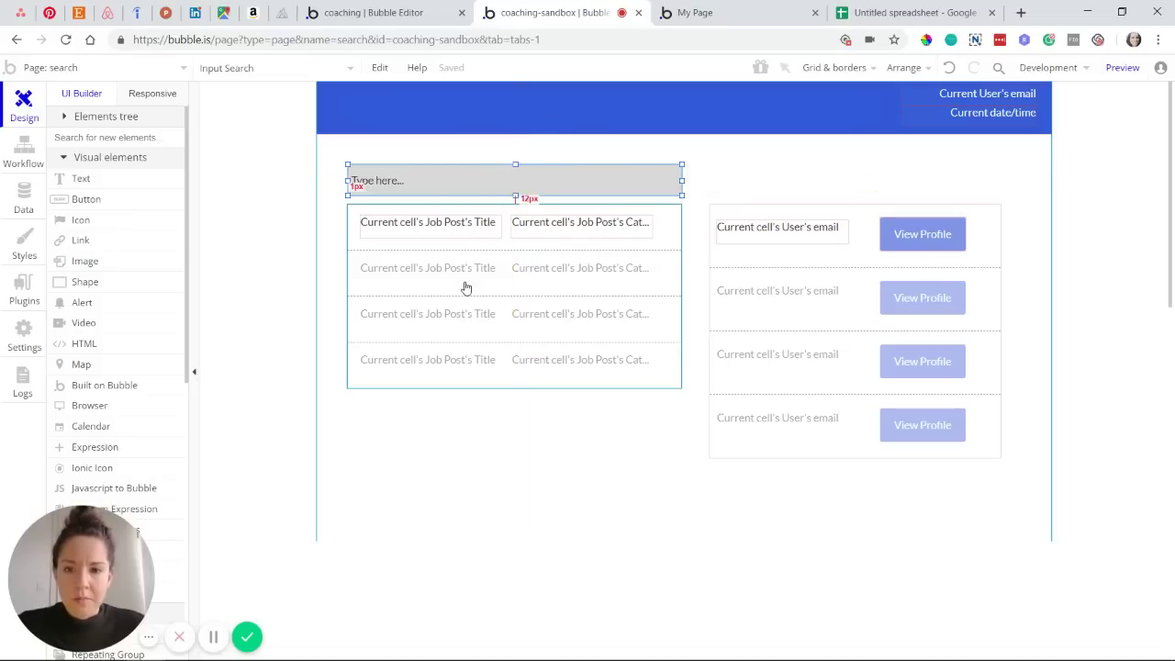
left_click(368, 204)
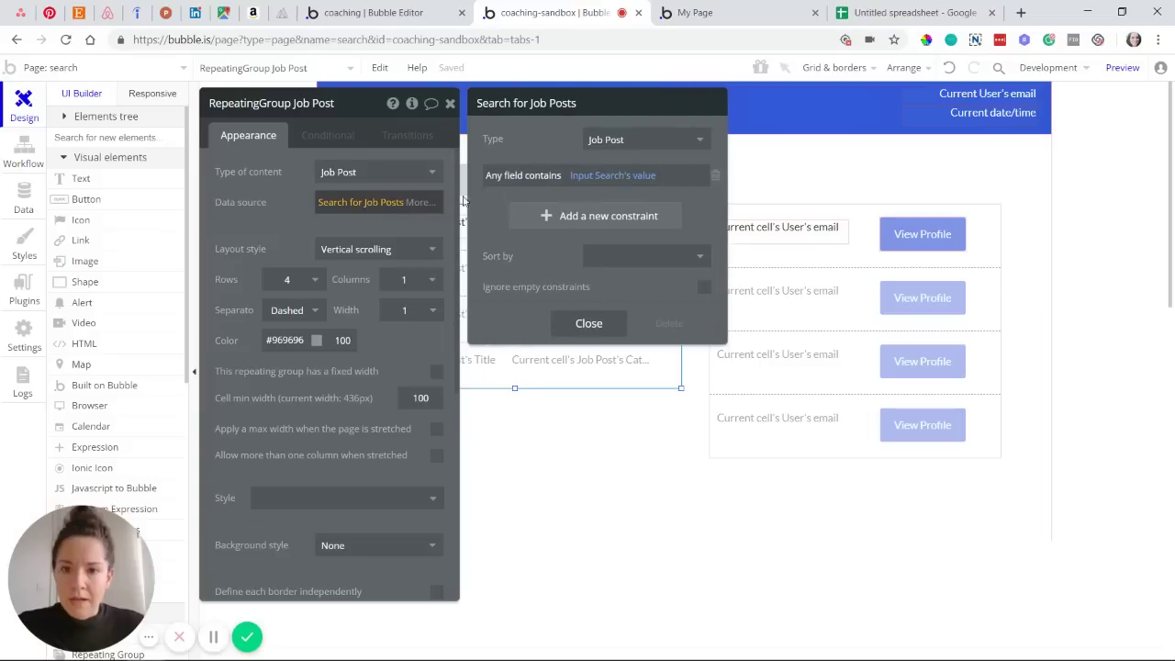
left_click(721, 174)
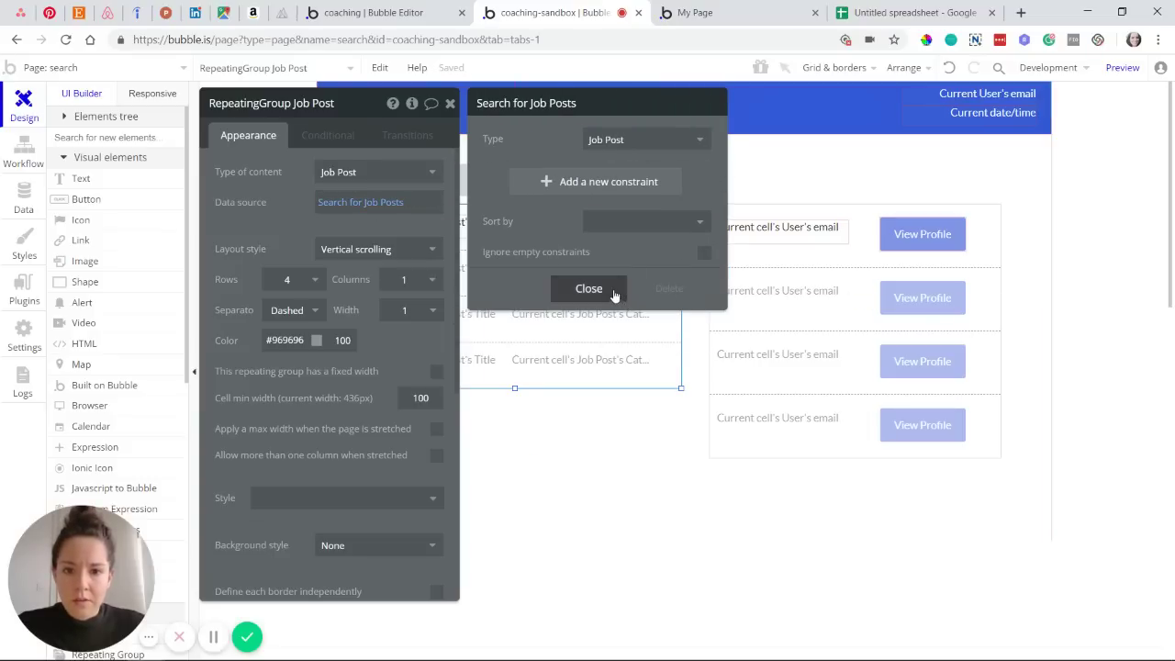
left_click(592, 287)
left_click(631, 187)
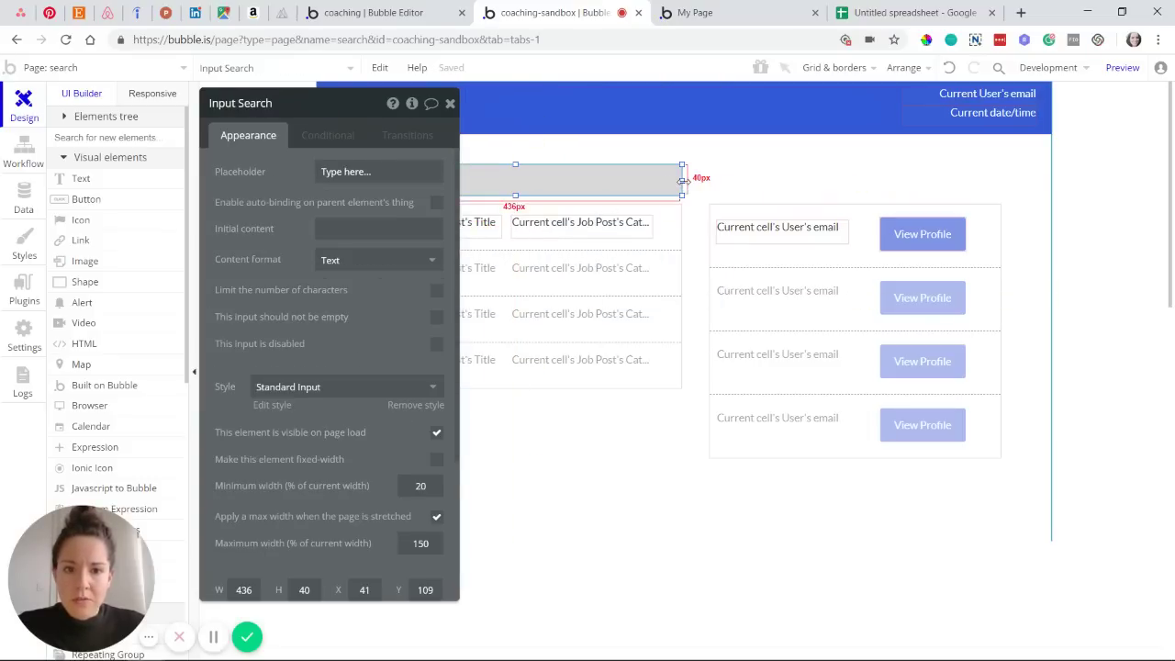
Step: Narrow the search input and draw a new button to its right
left_click_drag(682, 187, 501, 187)
left_click_drag(426, 181, 425, 181)
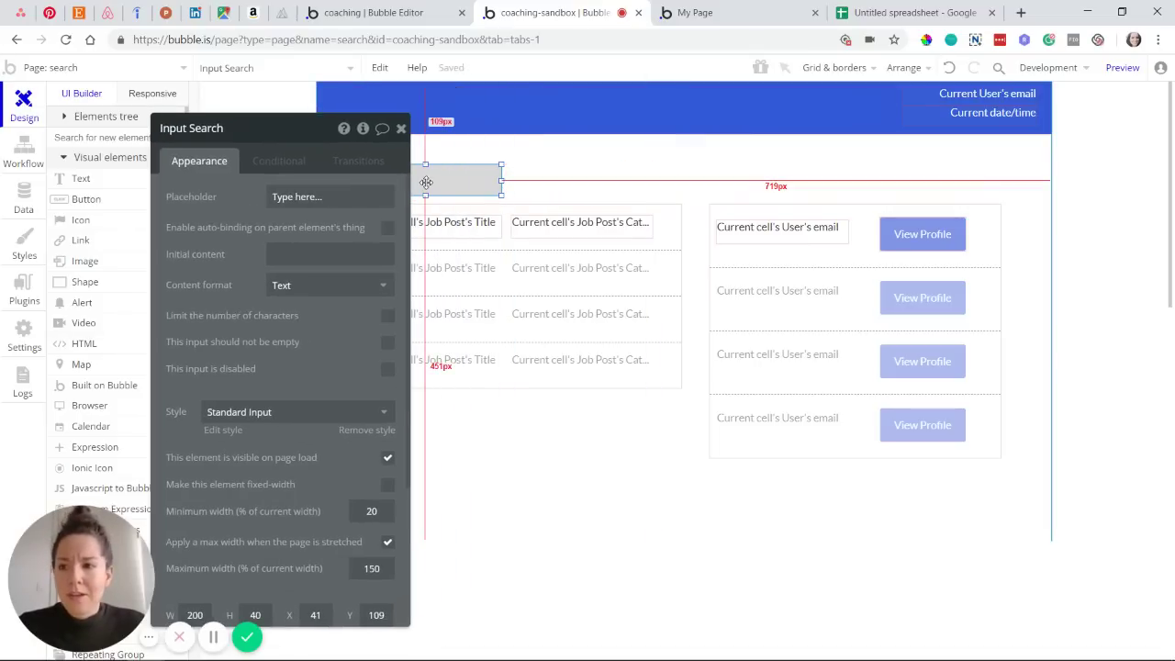
left_click(105, 203)
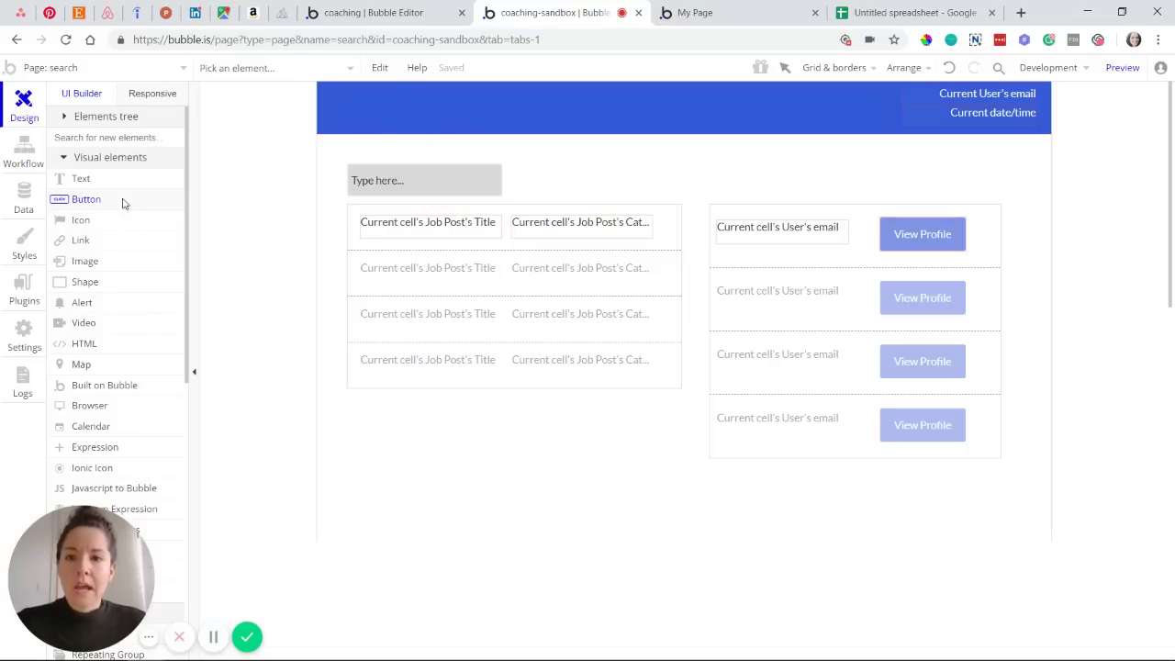
left_click_drag(578, 164, 676, 194)
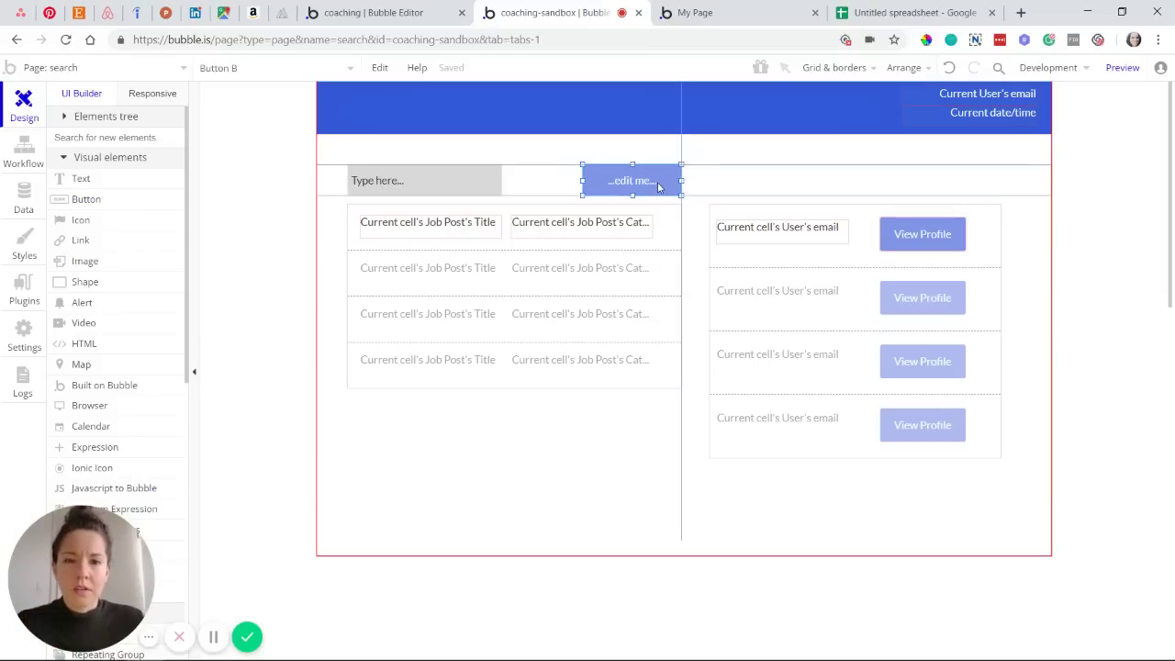
double_click(652, 181)
left_click_drag(276, 128, 425, 223)
Step: Widen the search input slightly and rename it Input New Post Title
left_click(502, 188)
left_click_drag(502, 188, 548, 184)
left_click_drag(328, 223, 428, 237)
type("New Post Title")
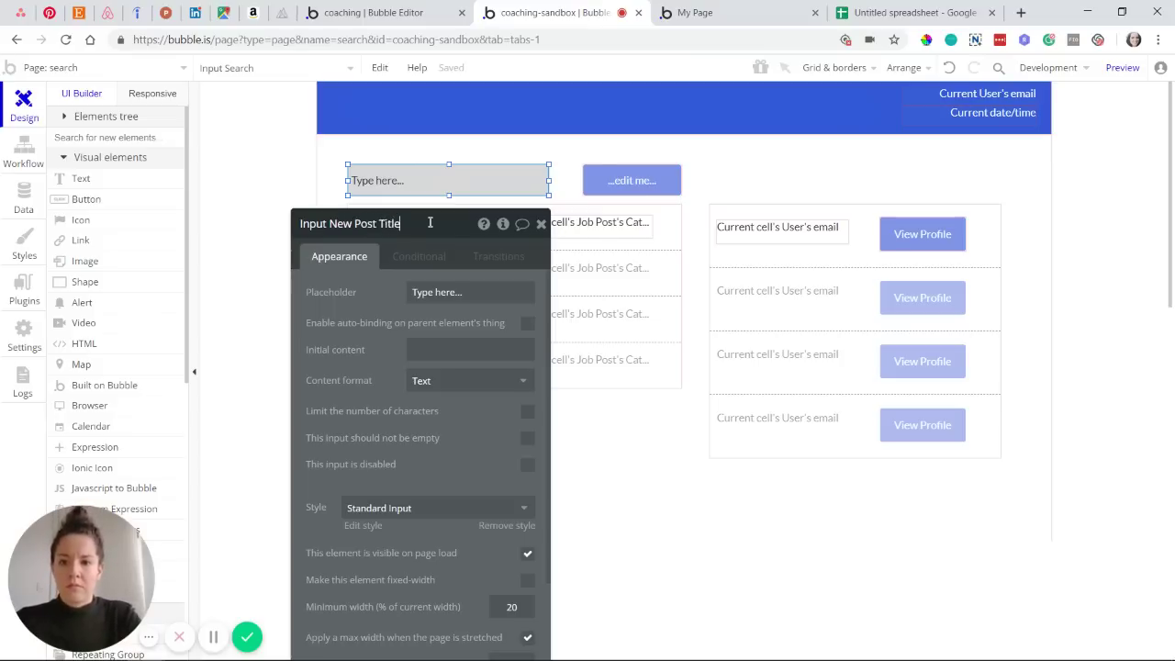
Step: Set the new button's label to 'Create Post'
left_click(617, 190)
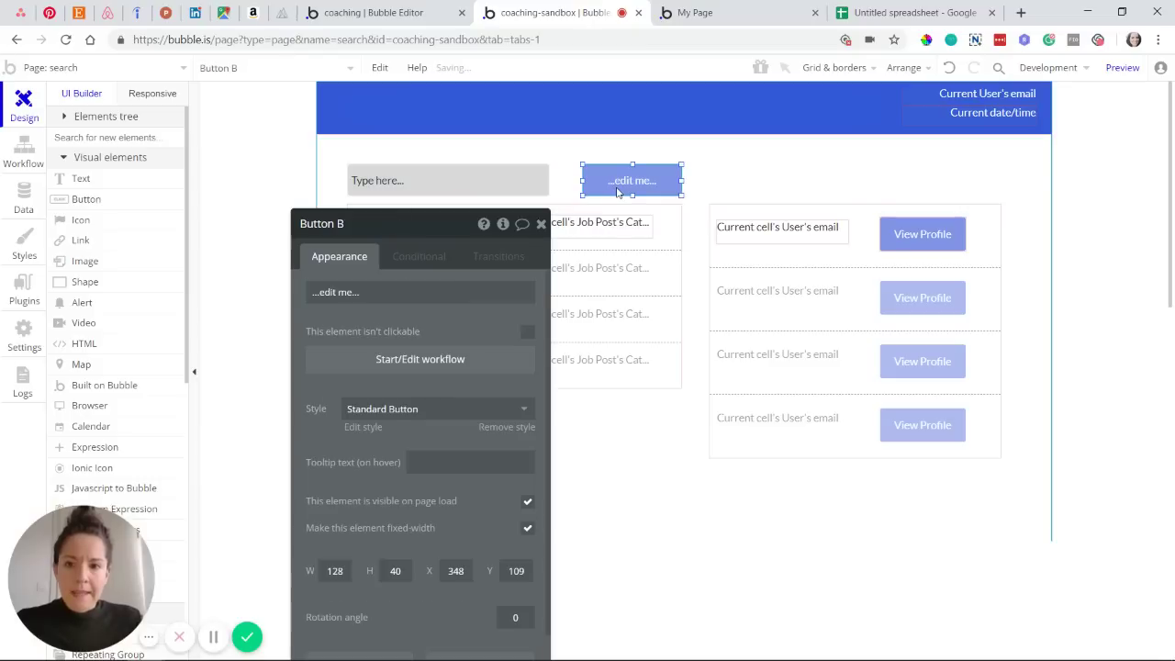
left_click(487, 292)
type("Create")
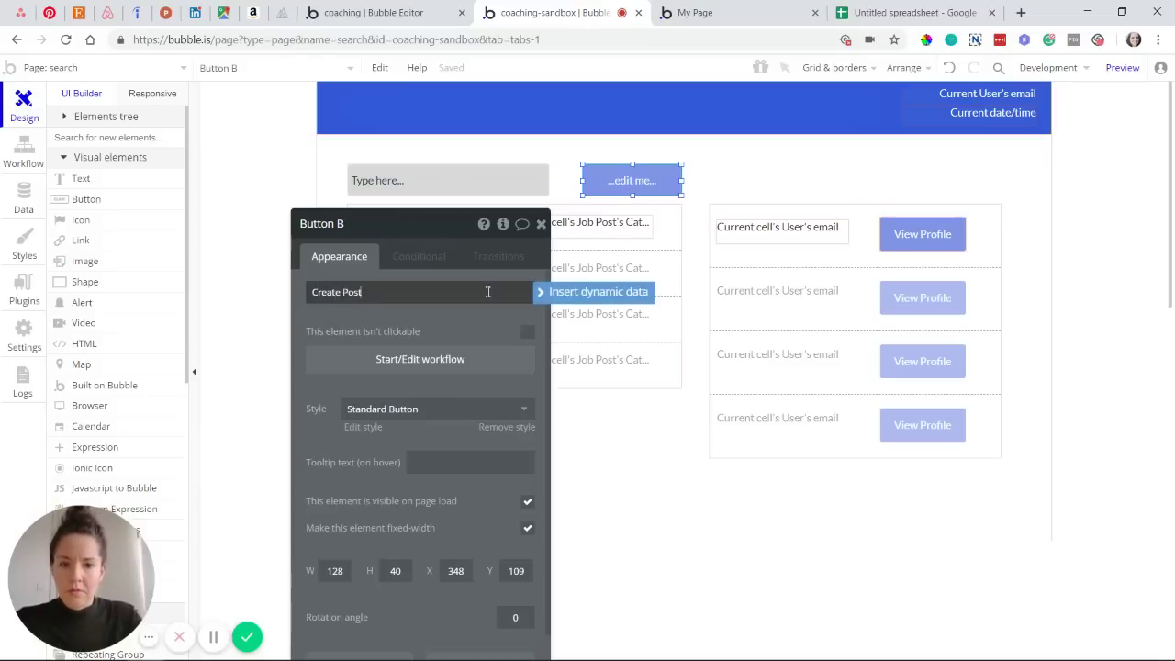
type(" Post")
left_click(469, 322)
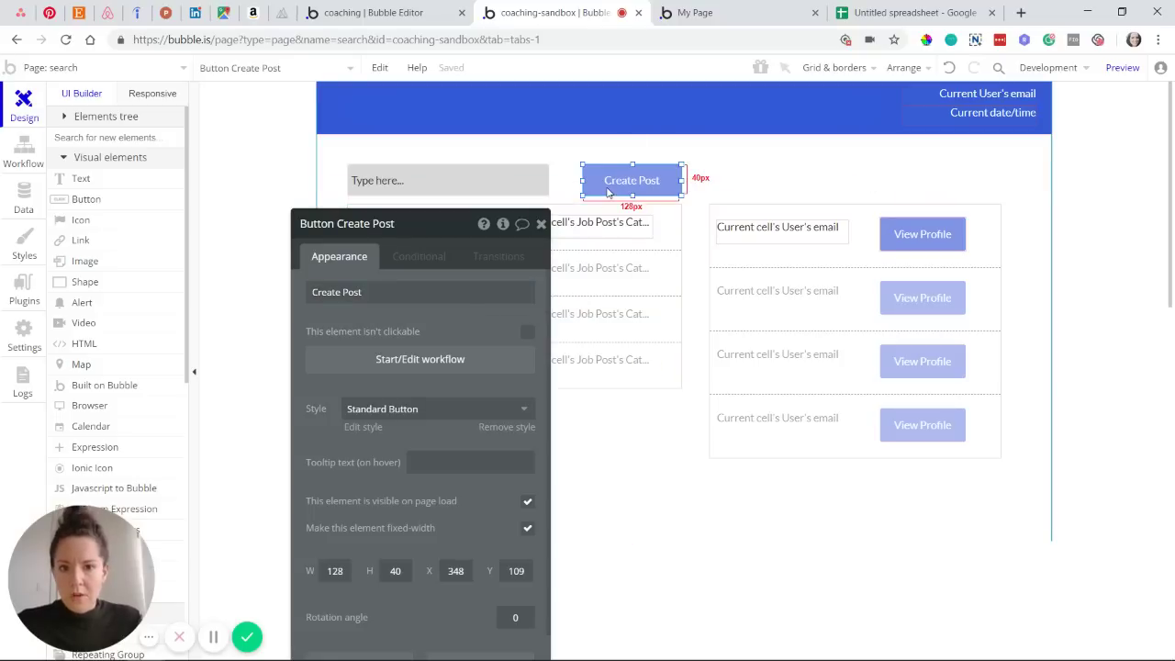
left_click(428, 362)
Step: Add a Data (Things) 'Create a new thing' action of type Job Post to the Create Post workflow
mouse_move(126, 170)
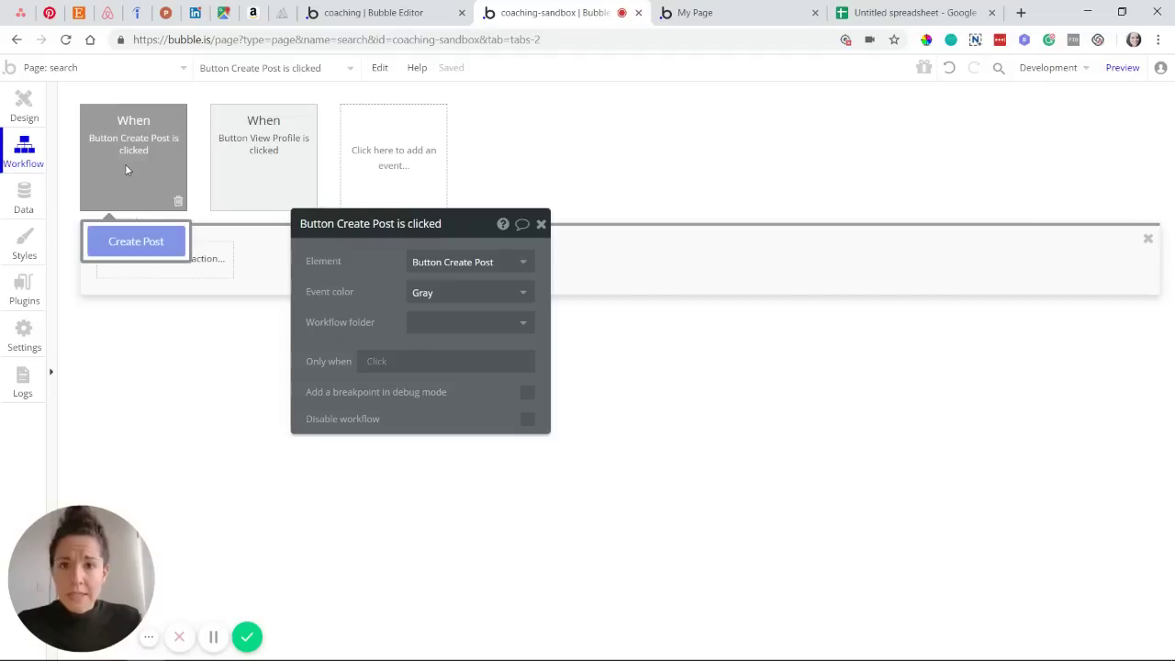
left_click(147, 259)
mouse_move(147, 349)
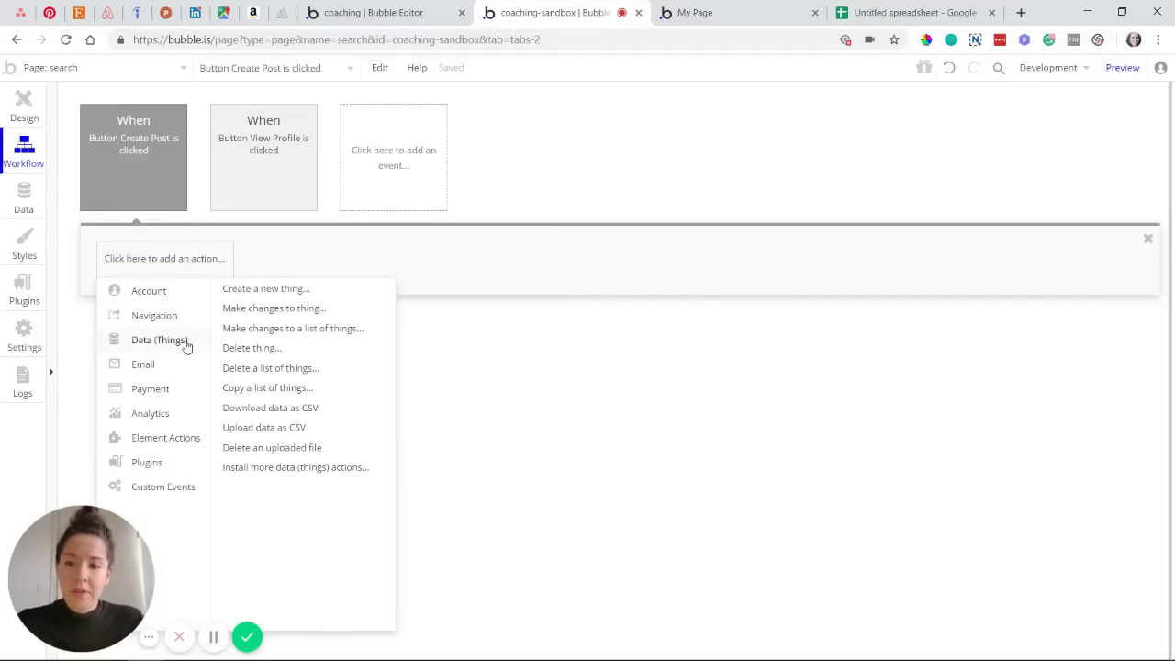
left_click(247, 292)
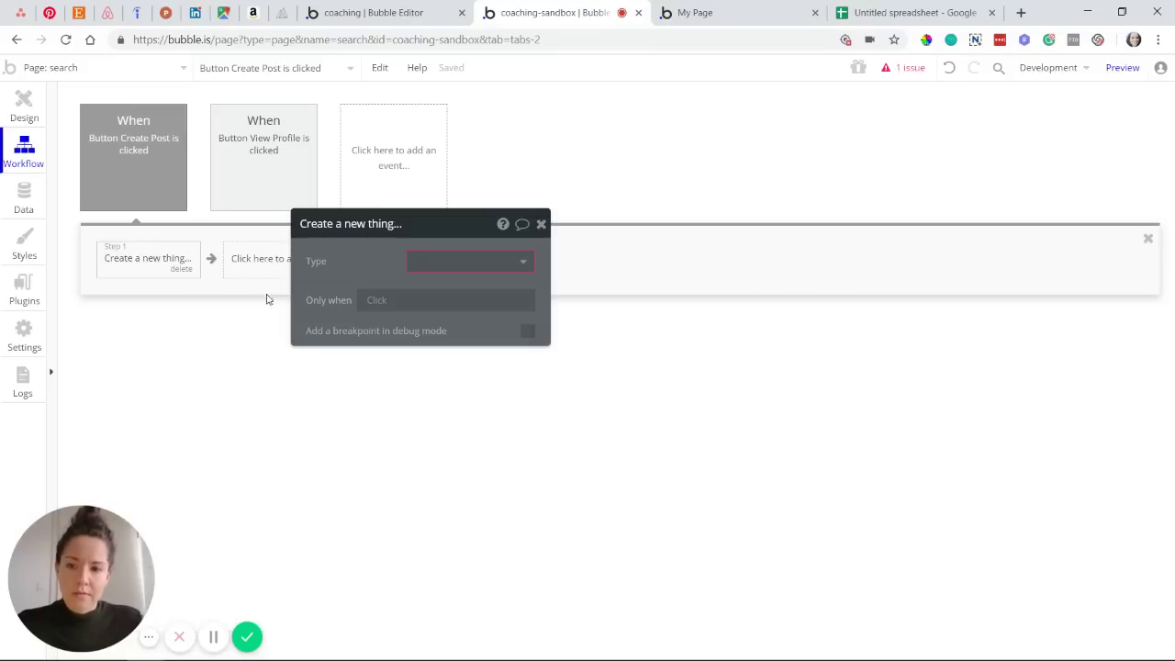
left_click(486, 273)
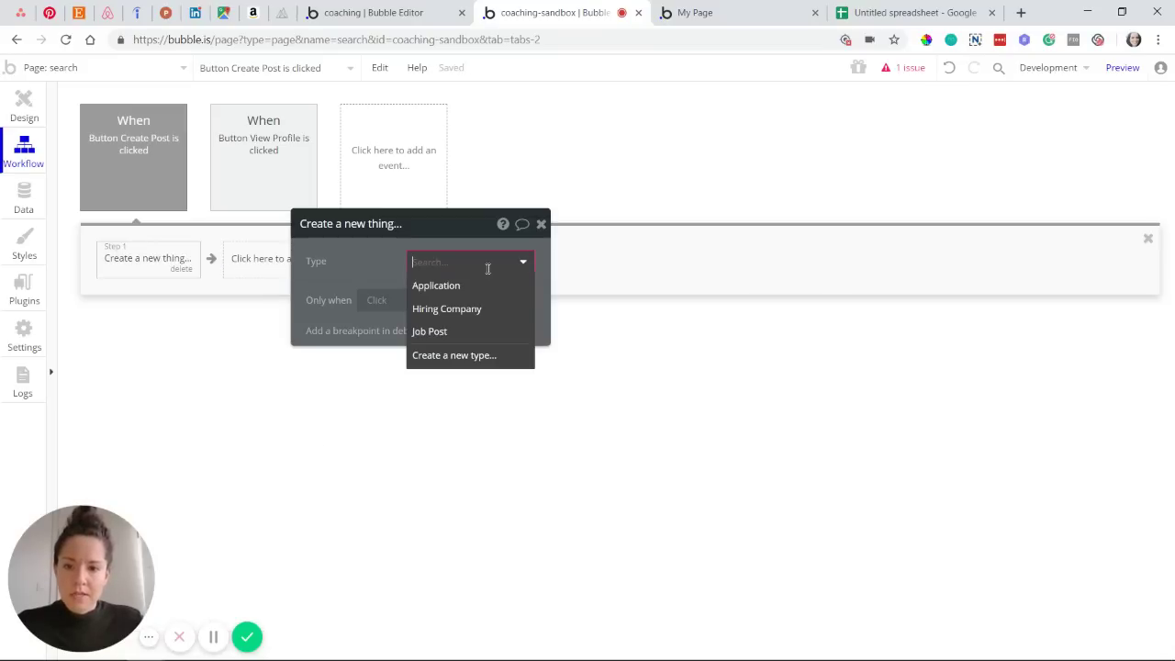
left_click(463, 340)
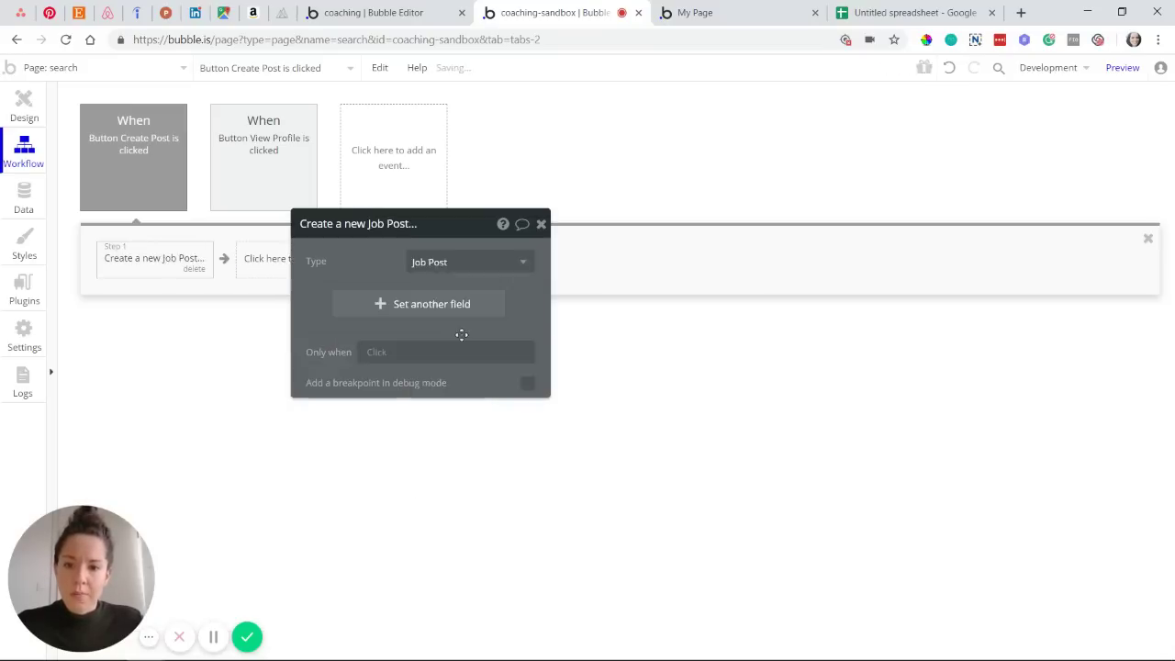
left_click(401, 312)
left_click(328, 308)
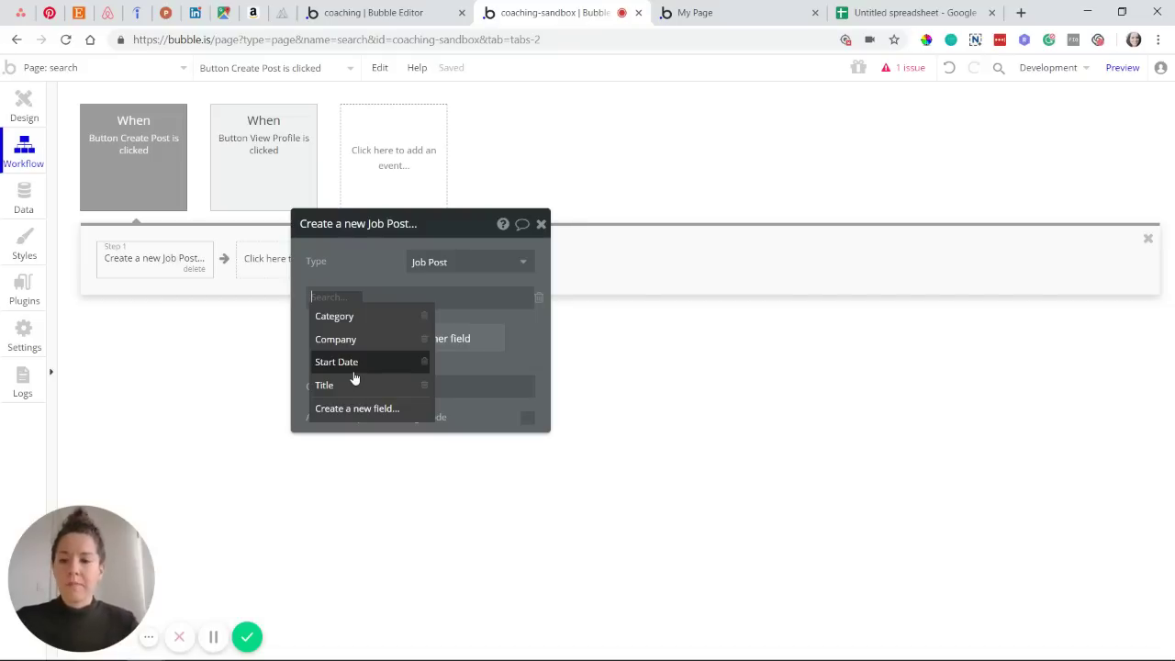
Step: Set the new Job Post's Title to Input New Post Title's value
left_click(349, 384)
left_click(368, 305)
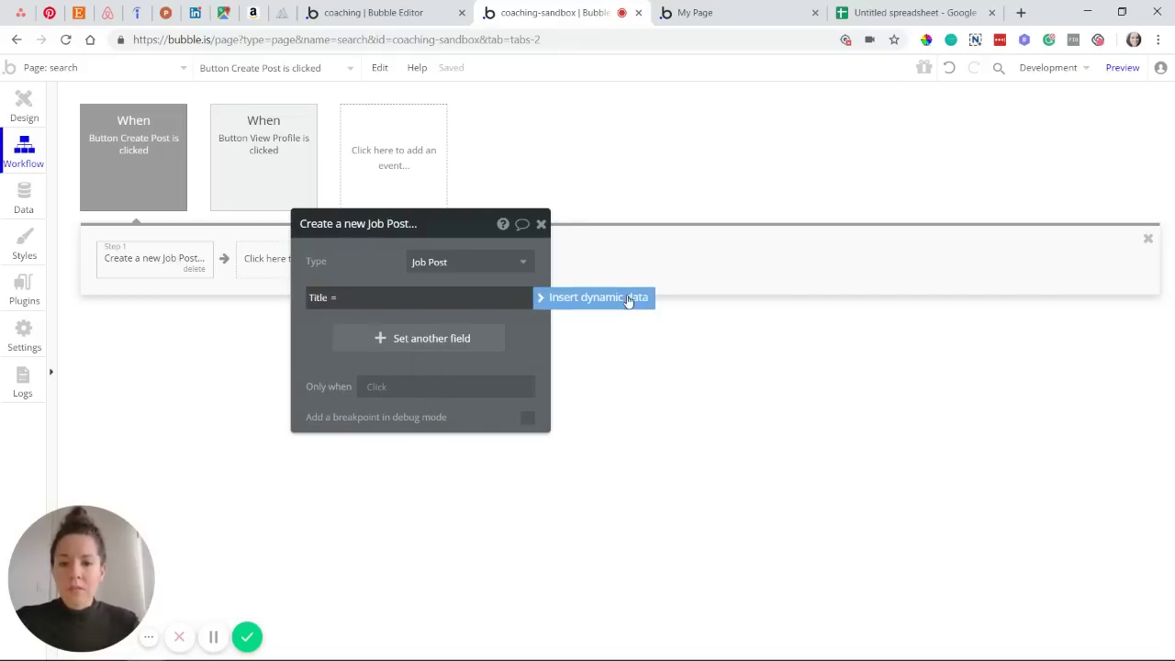
left_click(629, 299)
mouse_move(441, 434)
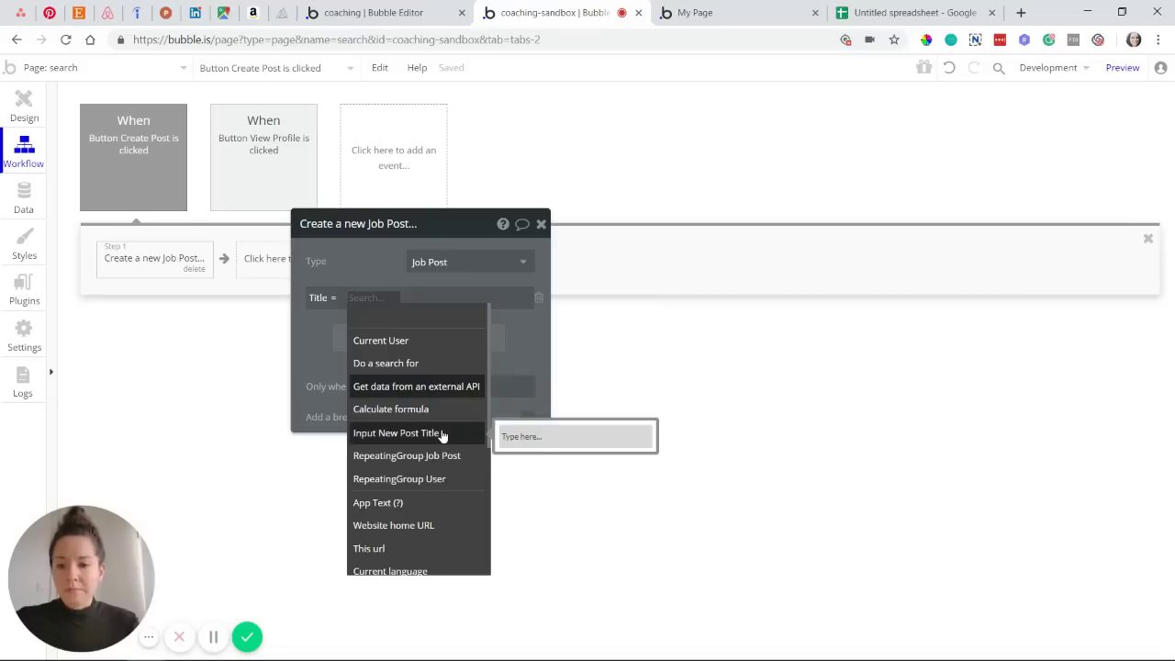
left_click(459, 433)
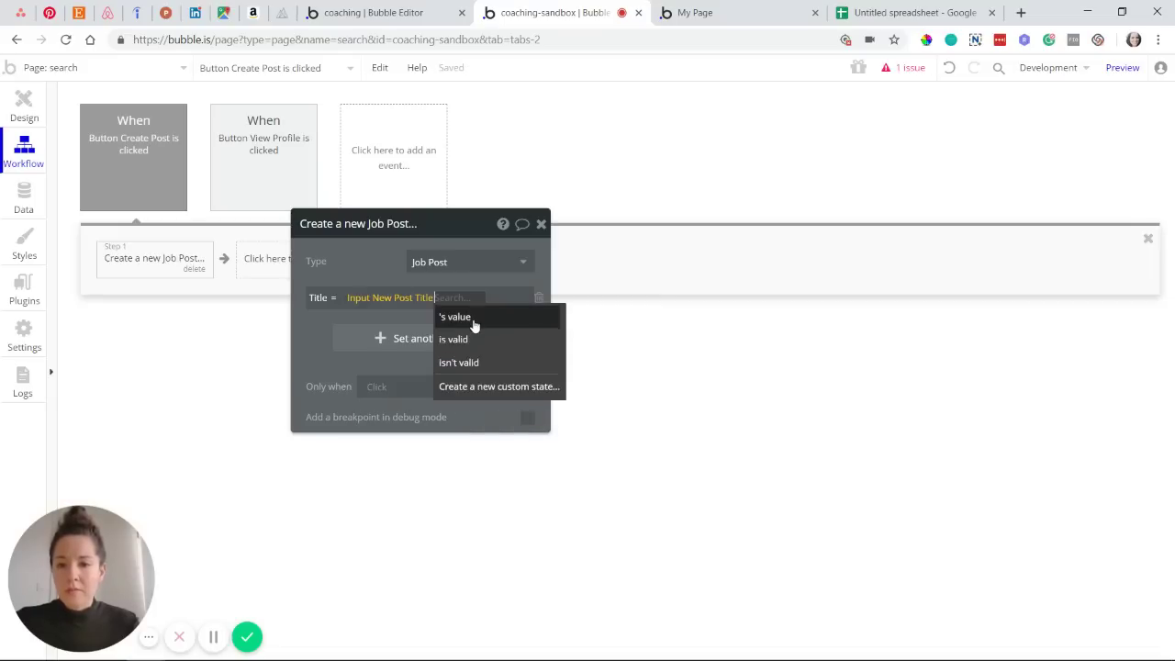
left_click(446, 314)
left_click_drag(390, 265, 495, 242)
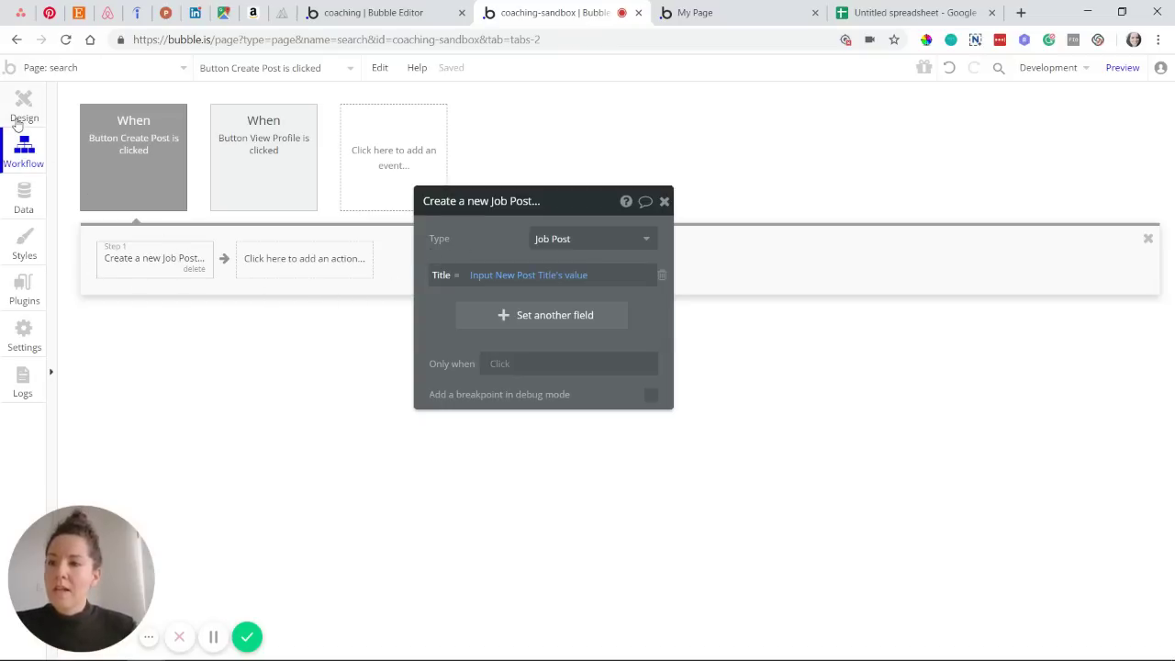
Step: Add Reset inputs as step 2 of the workflow and return to the page design
left_click(265, 262)
mouse_move(306, 489)
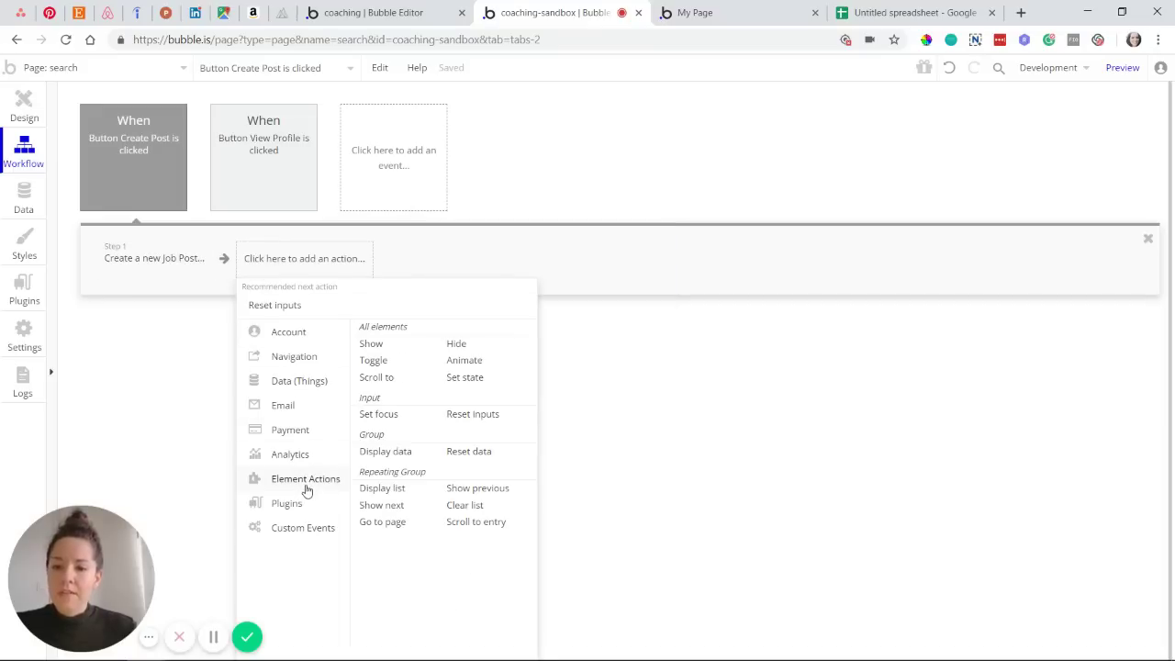
left_click(472, 415)
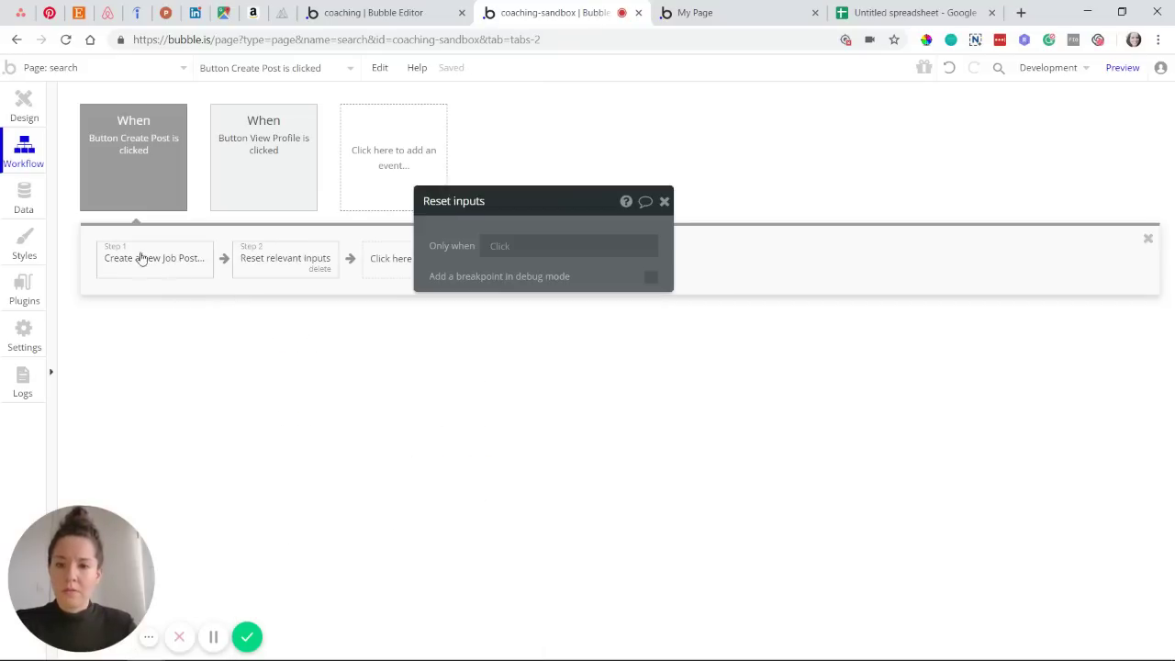
left_click(24, 105)
left_click_drag(731, 290, 661, 263)
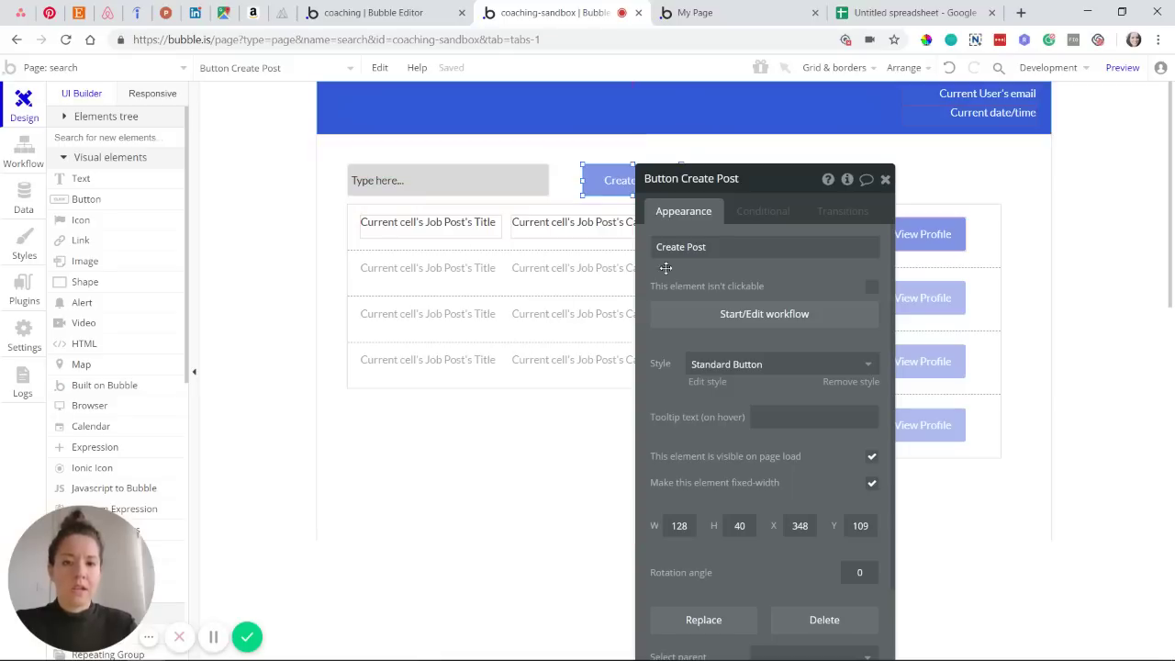
Step: Select the job post title text in the list and start its click workflow
left_click(477, 228)
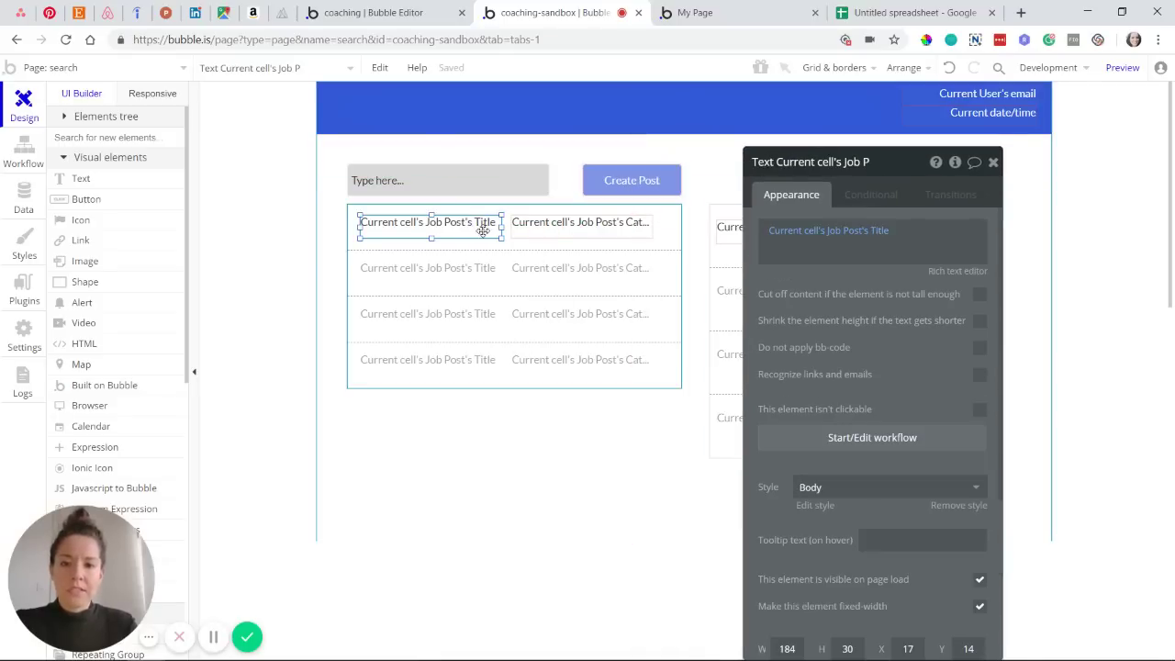
left_click_drag(481, 230, 463, 229)
left_click(108, 72)
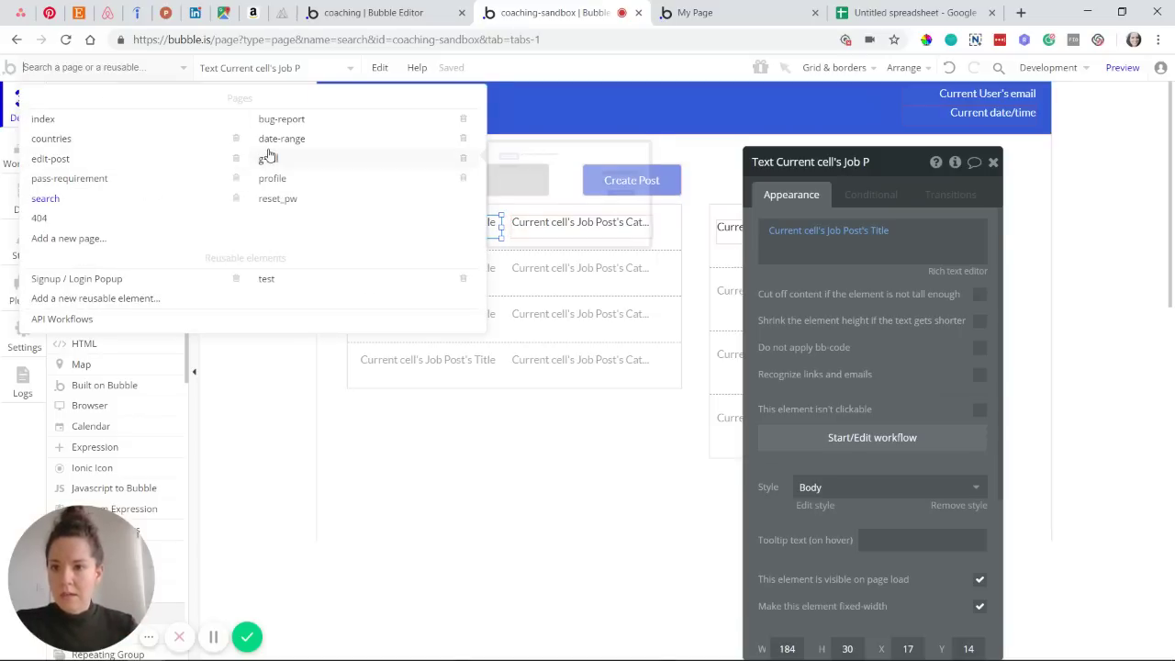
mouse_move(80, 163)
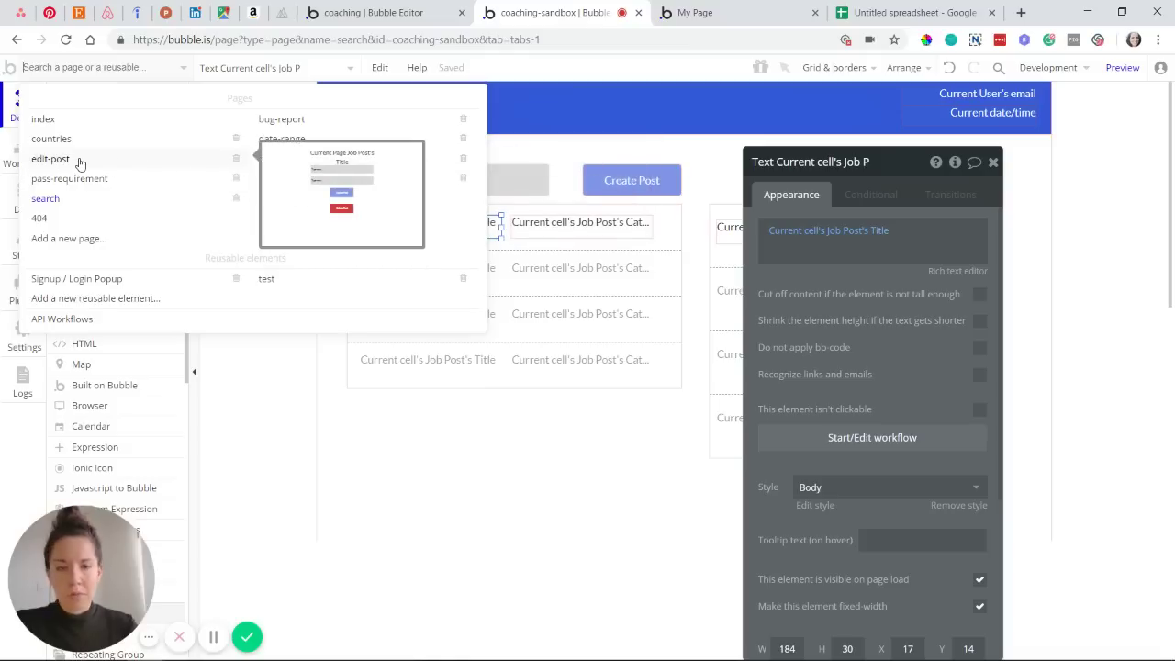
left_click(480, 220)
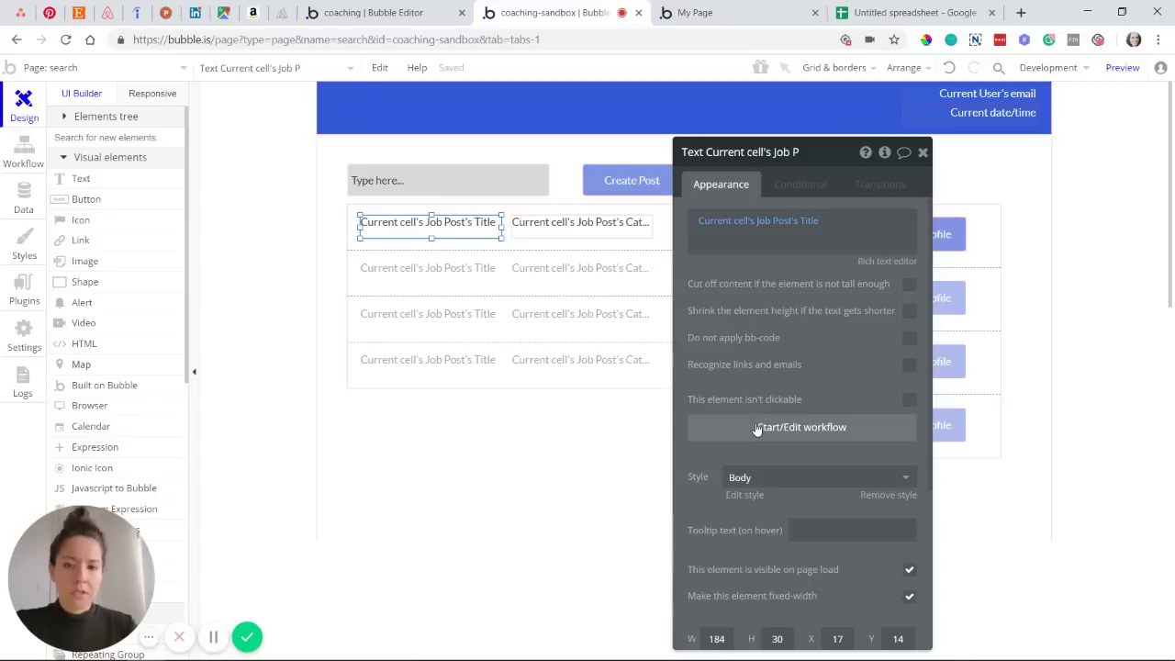
left_click(756, 427)
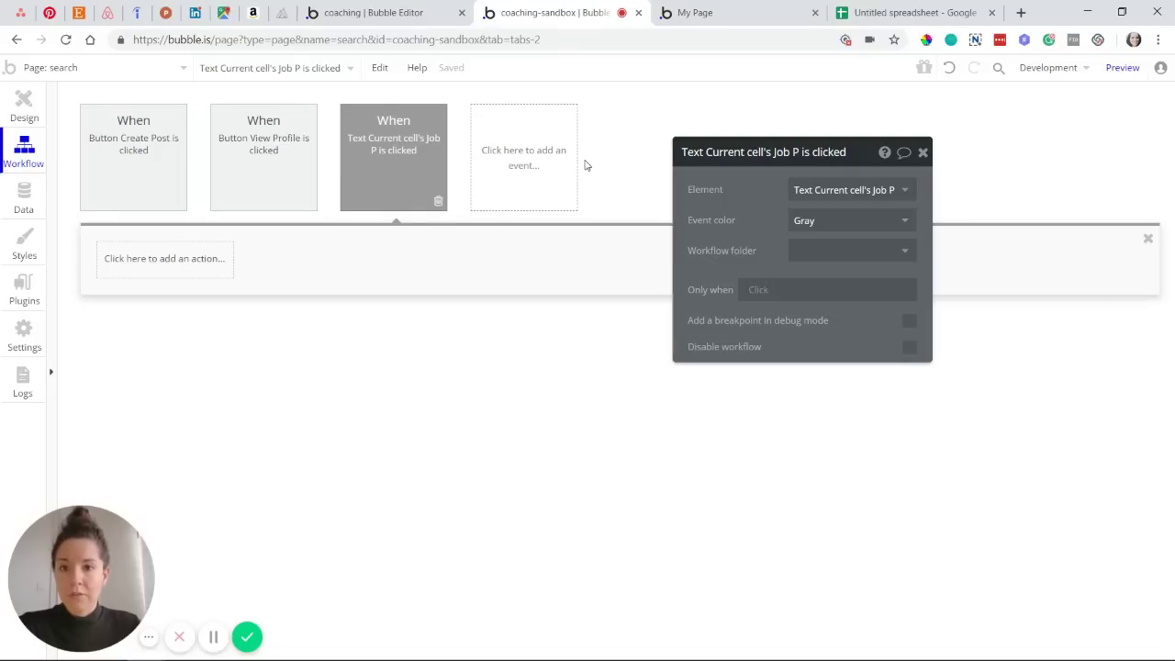
Step: Add a Go to page action to edit-post, sending Current cell's Job Post
left_click(151, 260)
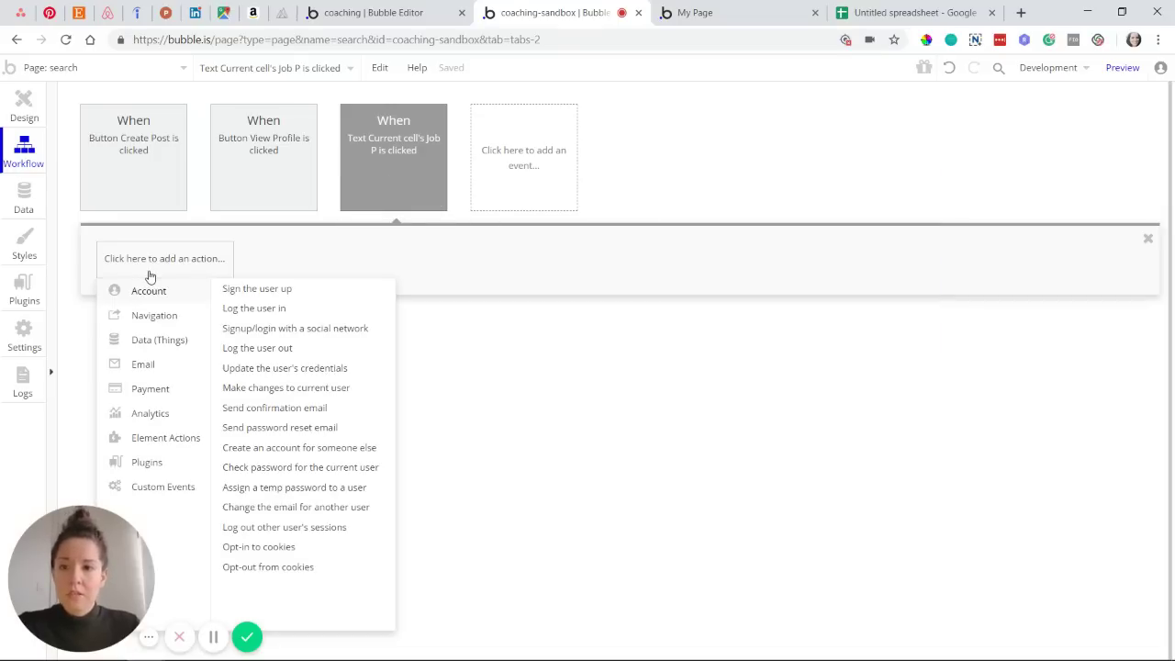
mouse_move(209, 323)
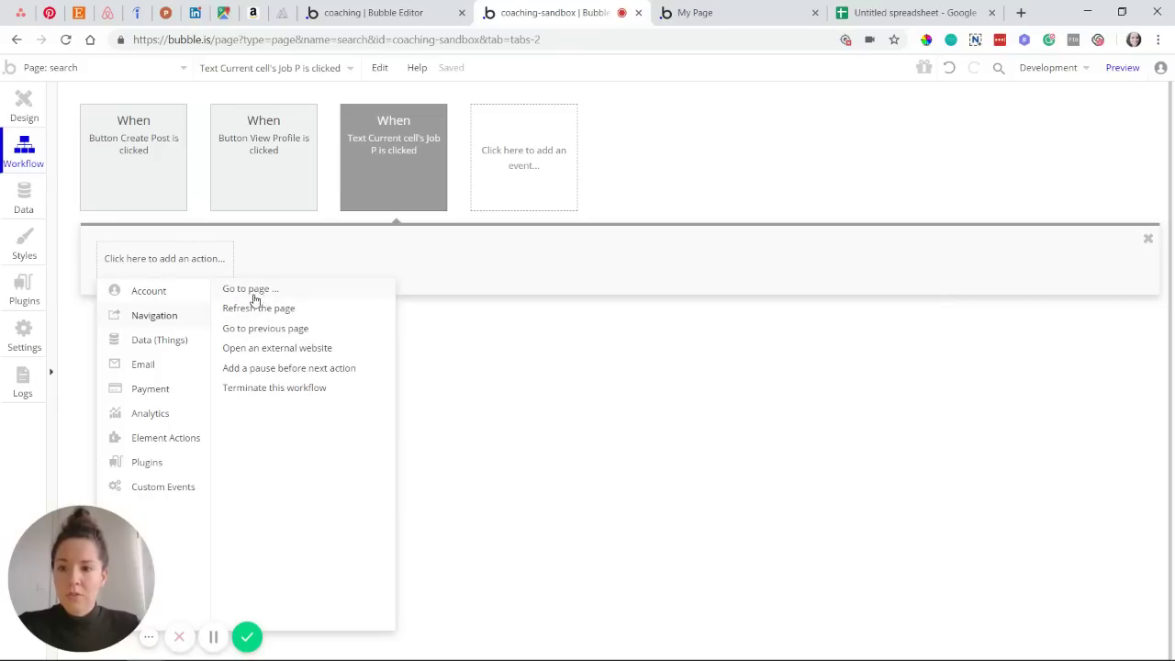
left_click(300, 294)
left_click(850, 191)
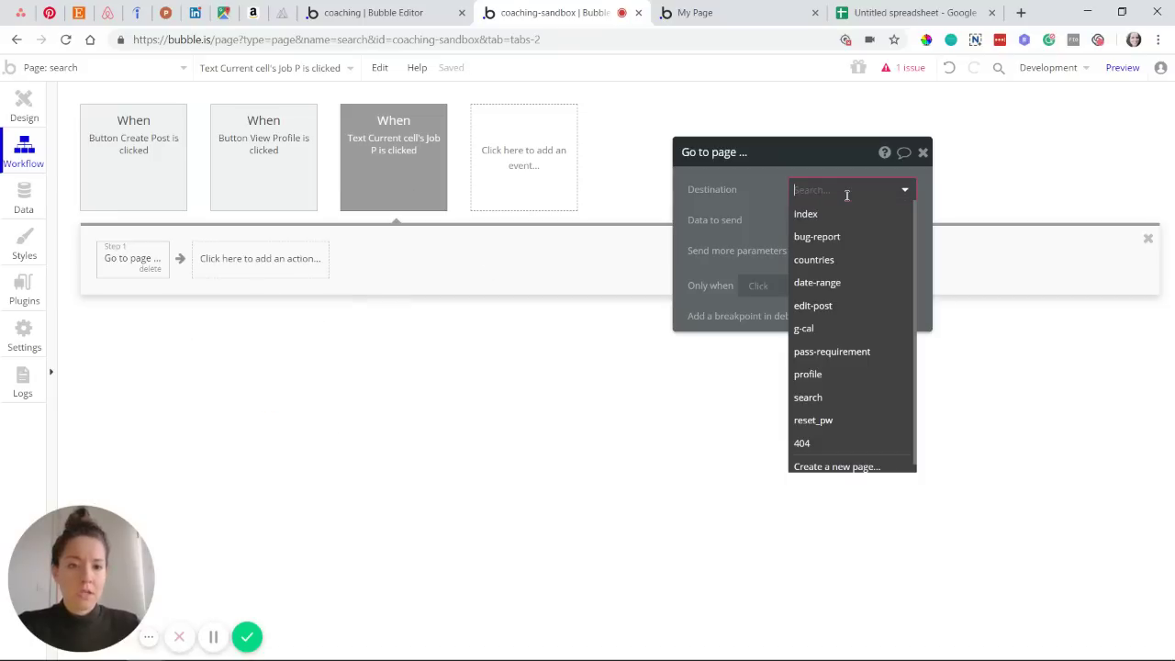
left_click(826, 308)
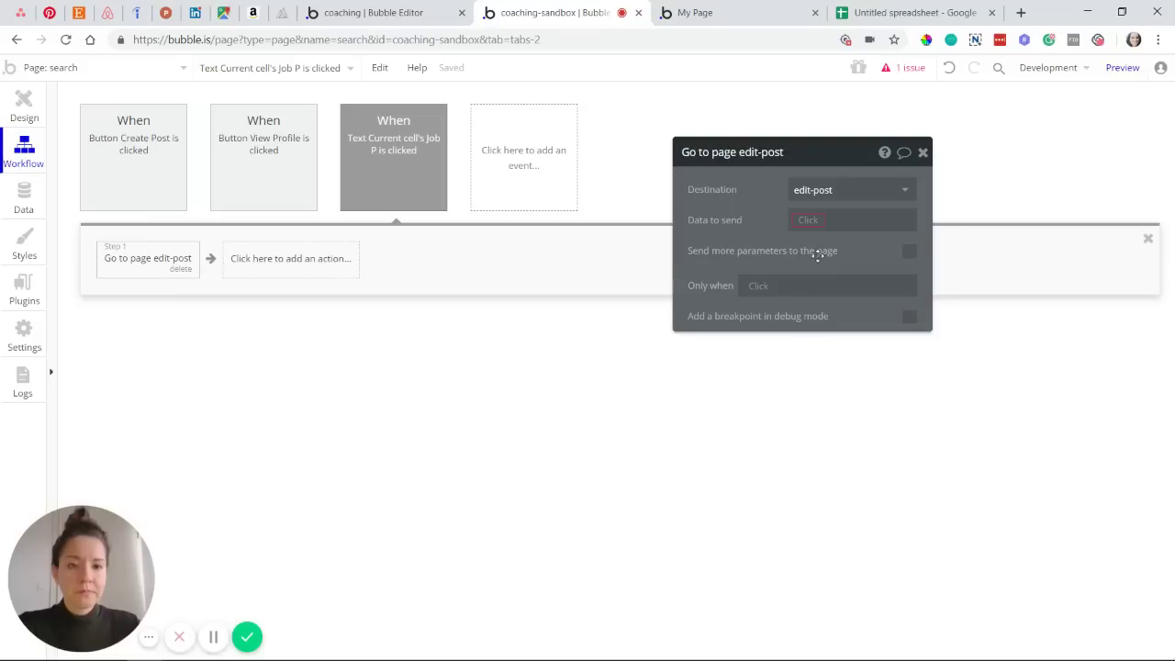
left_click(807, 225)
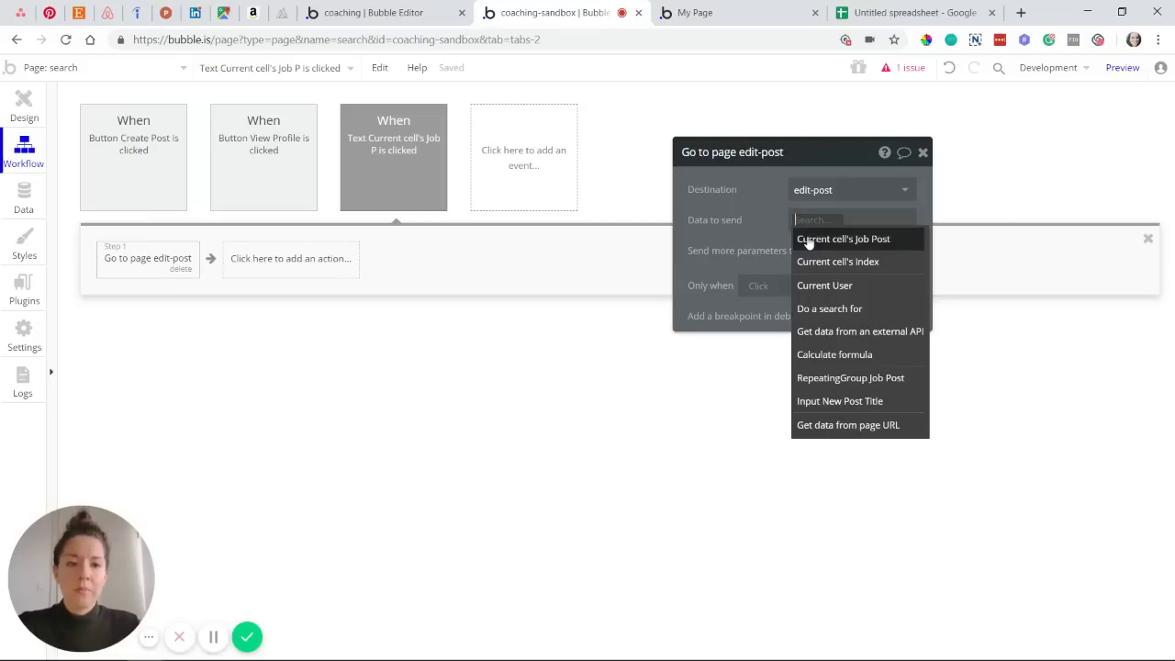
left_click(840, 241)
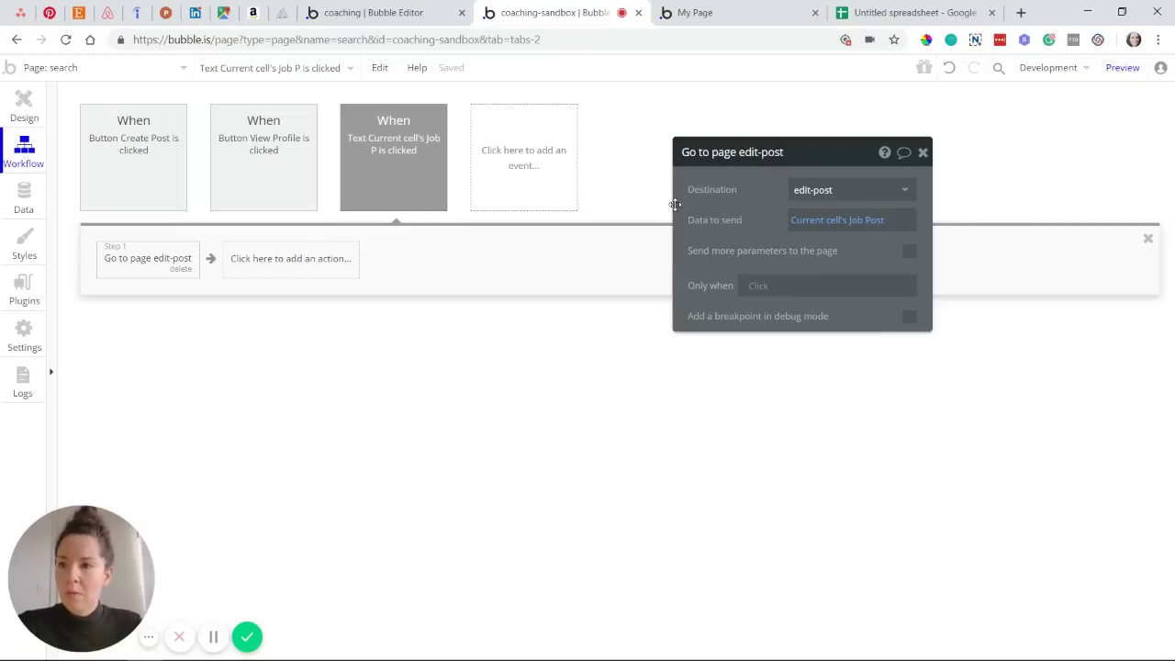
Step: Switch to the edit-post page design, then reload the live app preview
left_click(156, 75)
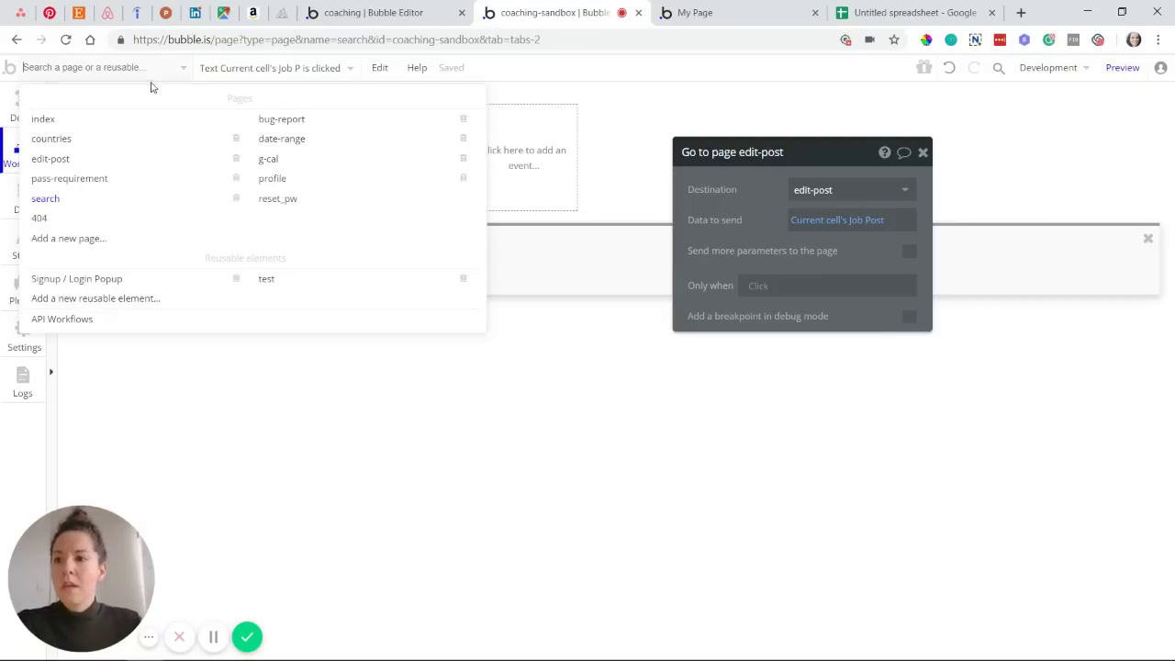
left_click(155, 160)
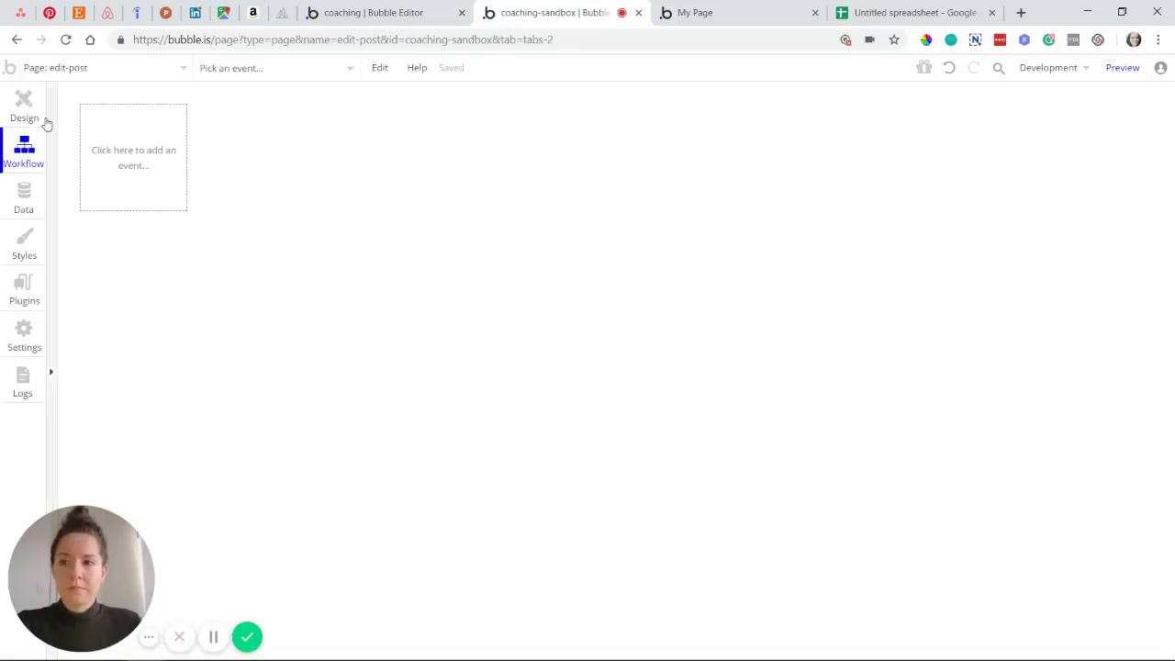
left_click(34, 114)
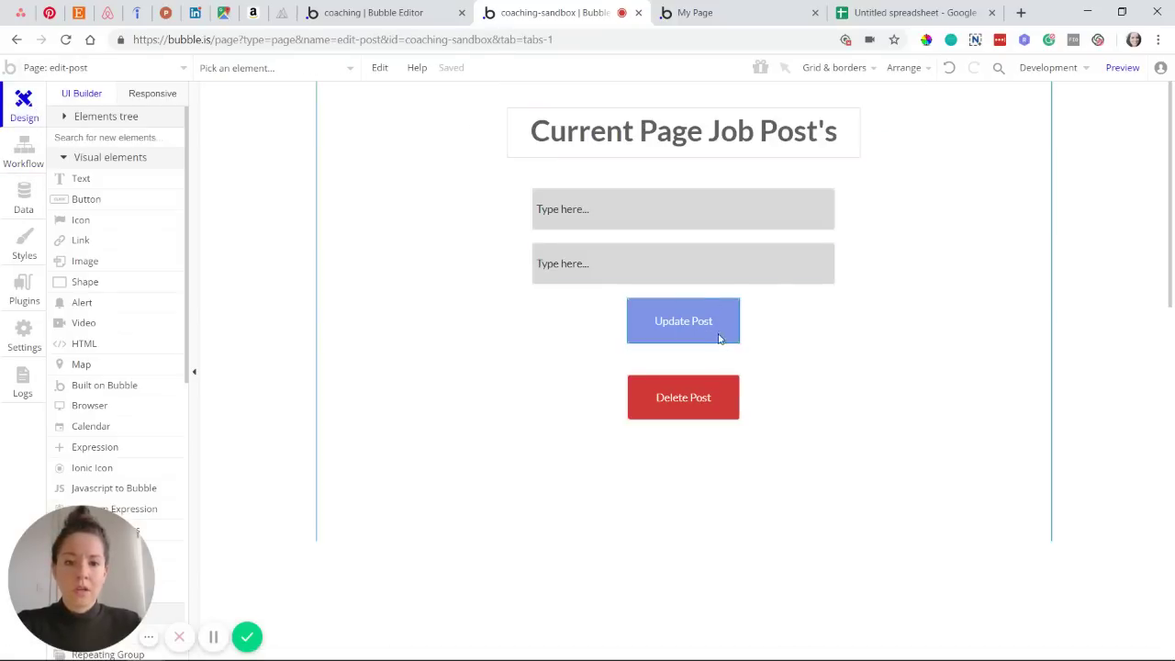
left_click(695, 13)
left_click(686, 71)
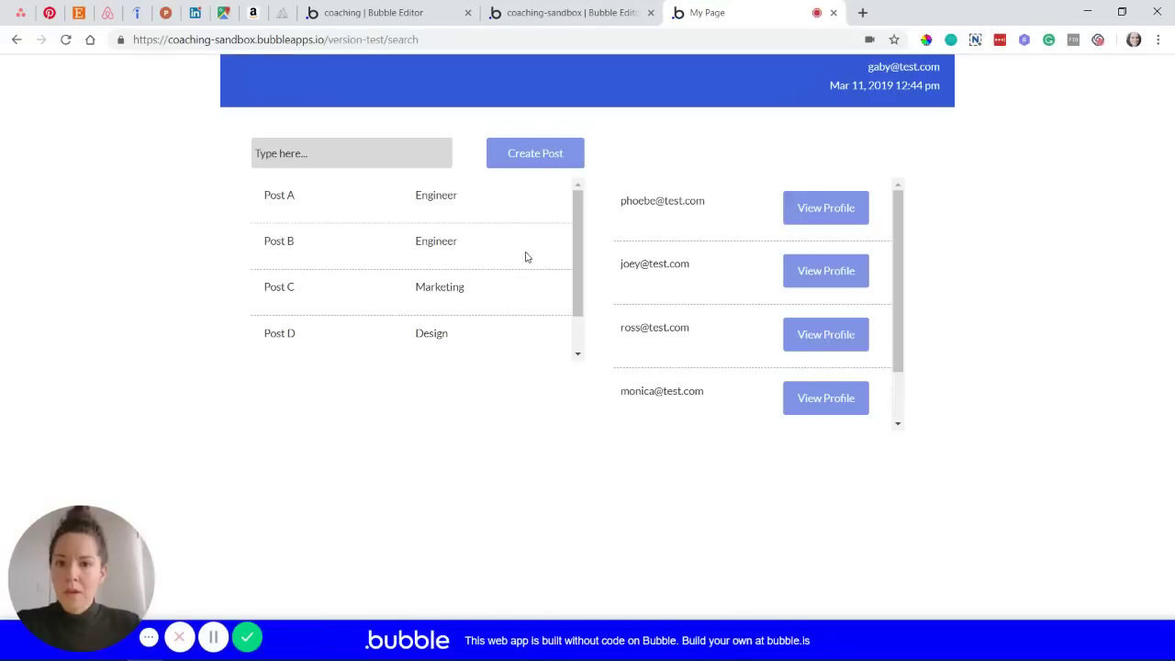
Step: Create a post titled 'Sample Post 123' in the live app preview
scroll(372, 285, "down", 1)
scroll(366, 204, "up", 1)
left_click(380, 157)
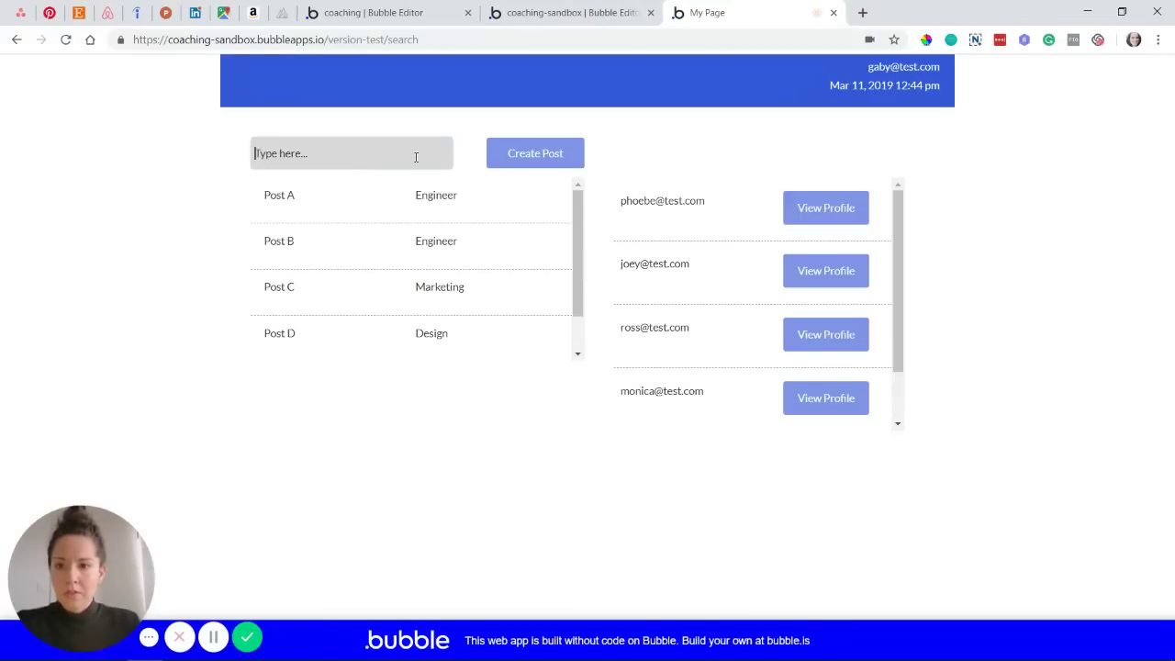
type("Sam")
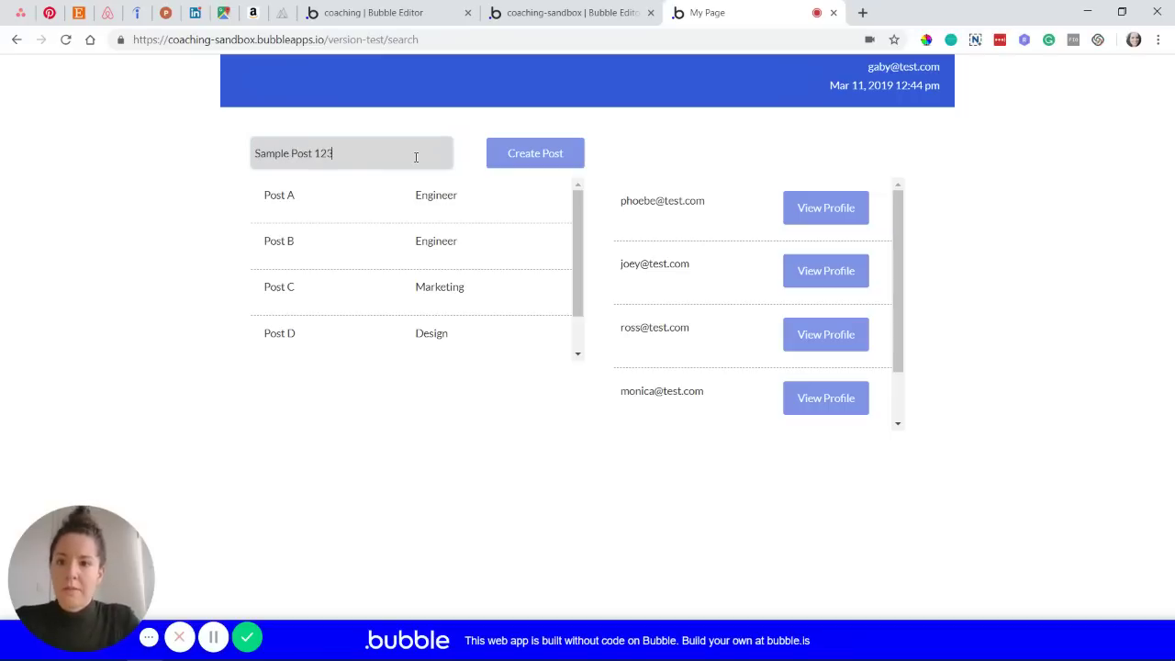
type("ple Post 123")
left_click(516, 153)
Step: Open Sample Post 123 from the list and confirm its edit-post page and heading
scroll(519, 230, "down", 1)
scroll(534, 255, "down", 1)
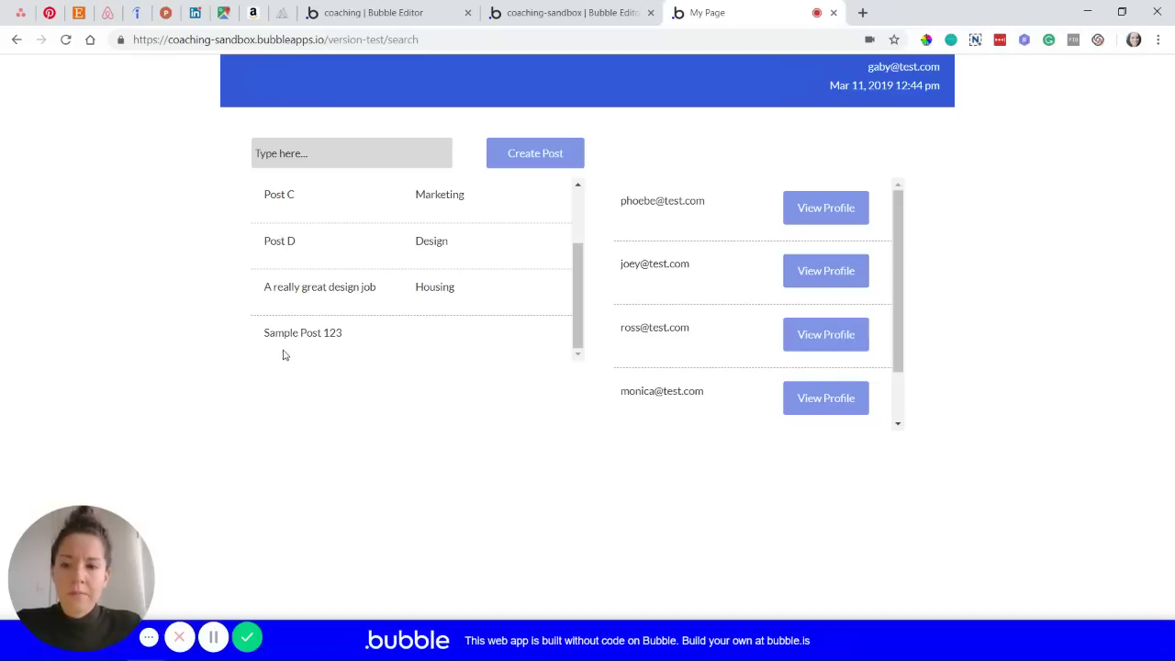
left_click(296, 343)
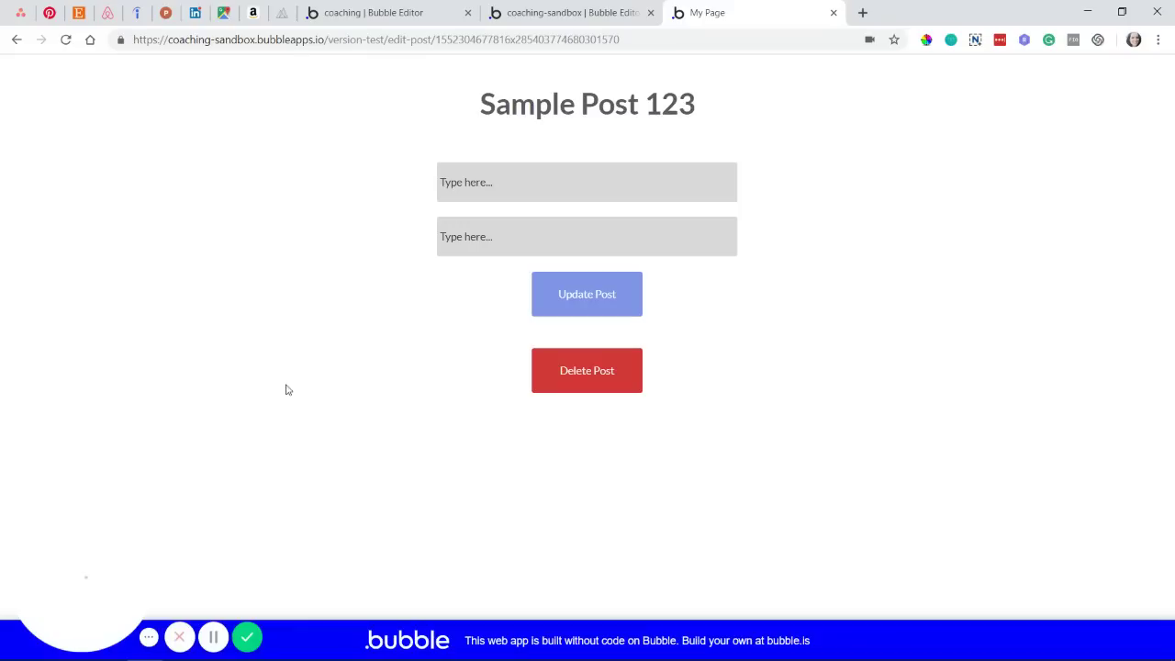
left_click_drag(393, 41, 411, 43)
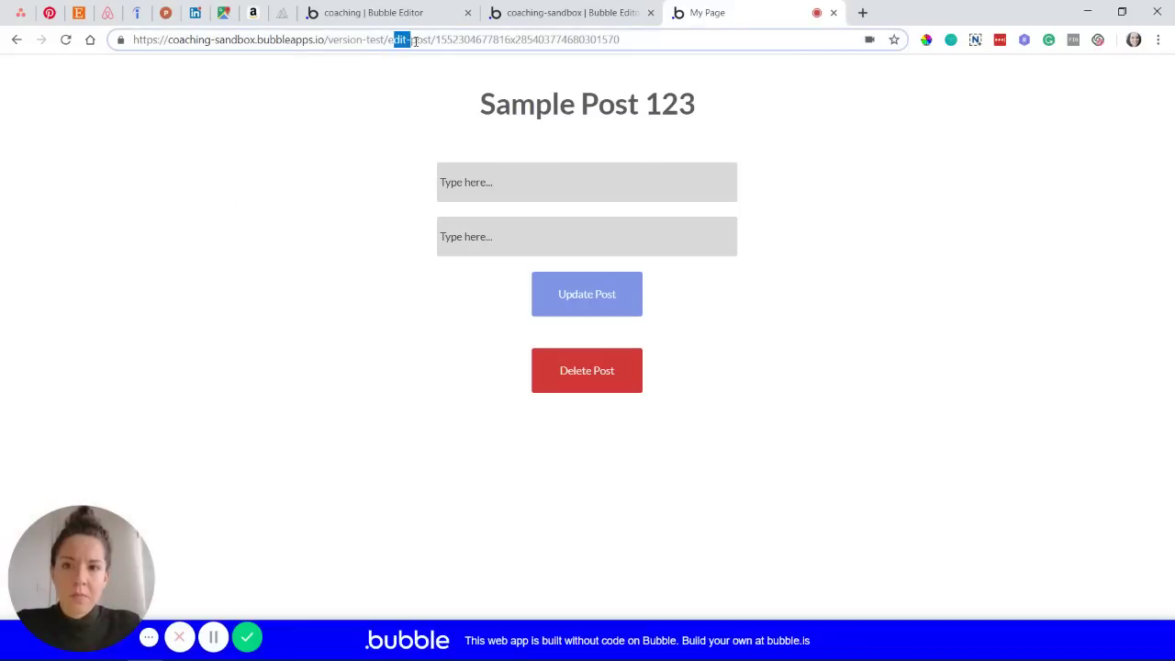
left_click_drag(484, 102, 722, 109)
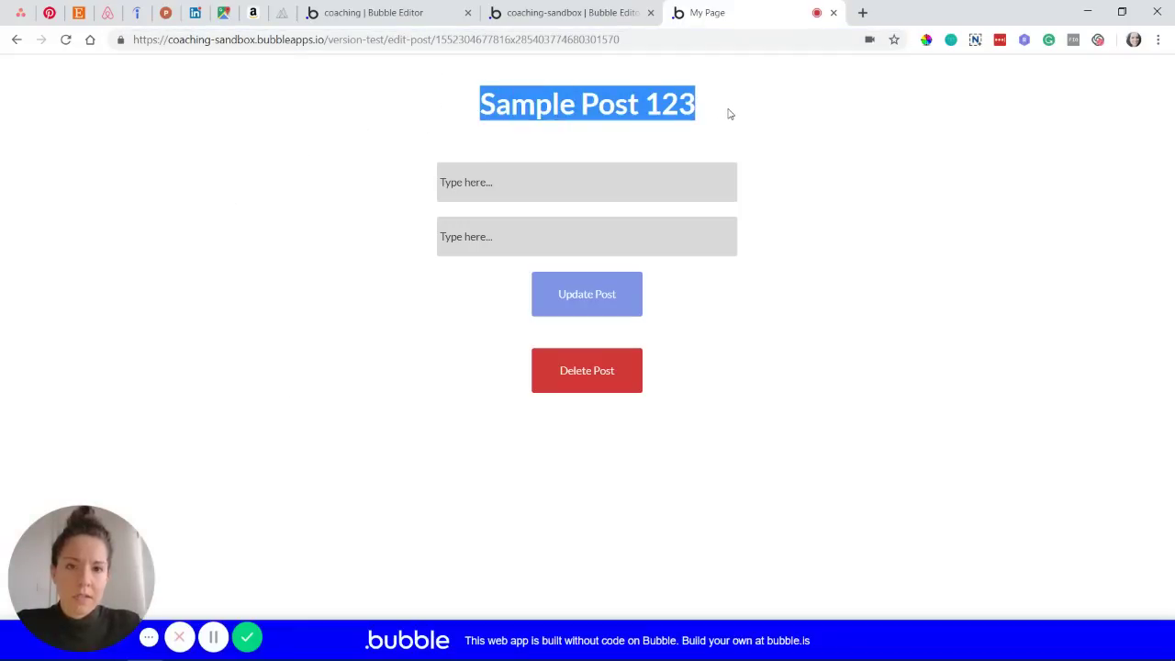
left_click(699, 109)
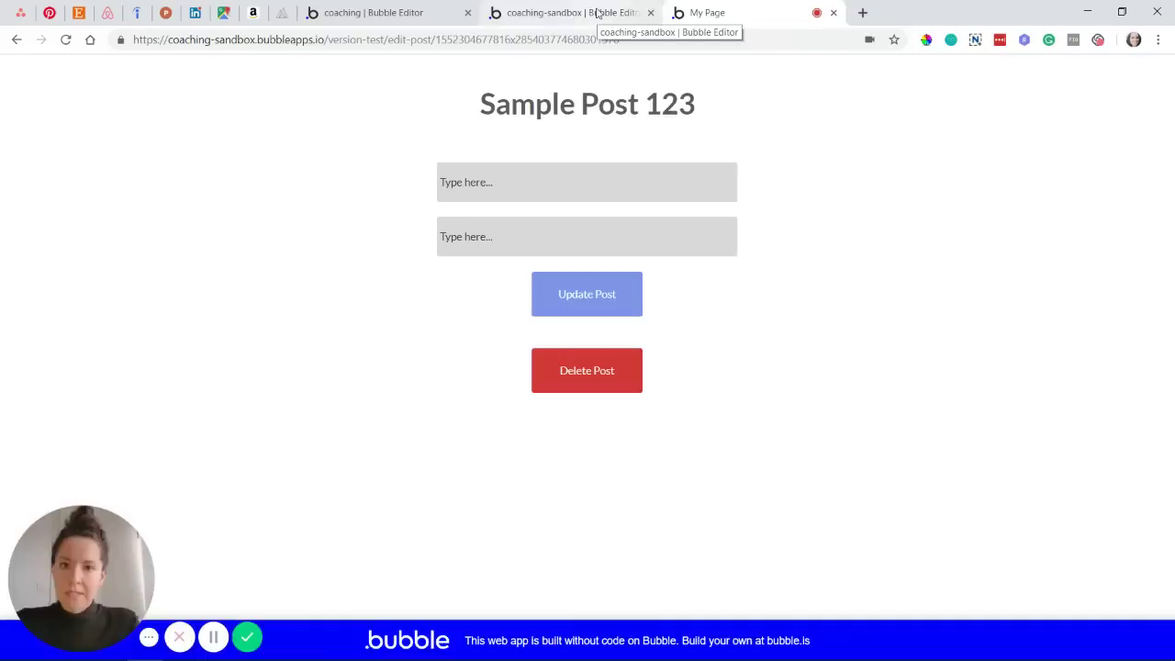
Step: Give the first edit-post input the placeholder 'Title'
left_click(597, 13)
double_click(587, 211)
left_click_drag(716, 229, 254, 185)
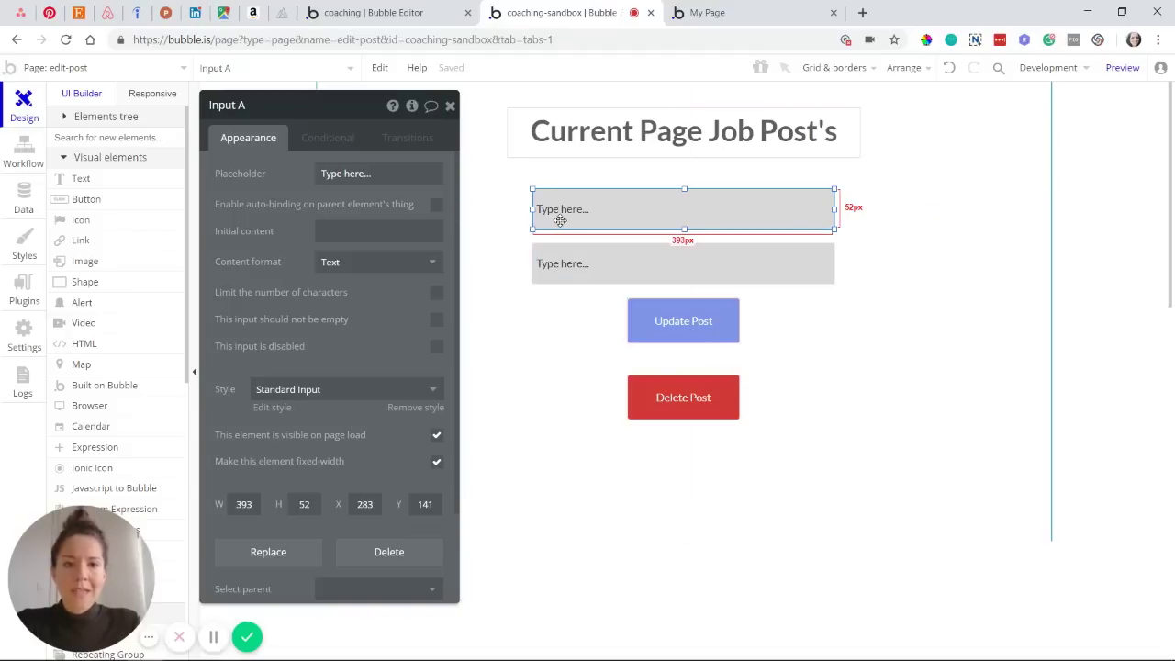
left_click(564, 273)
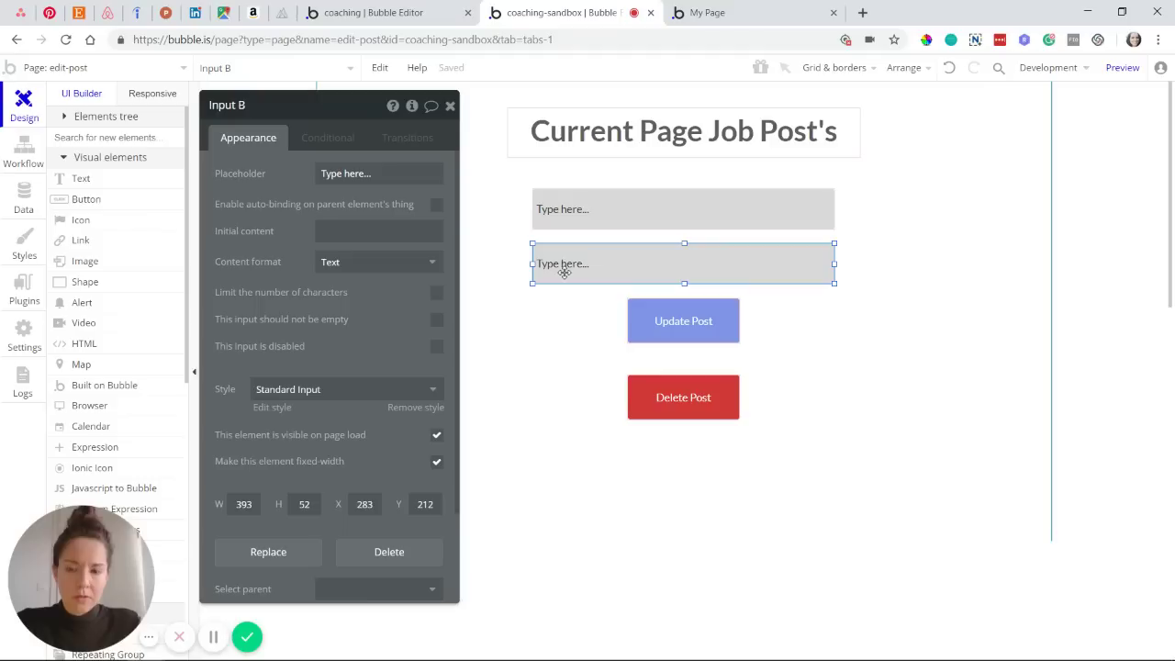
left_click(562, 207)
triple_click(386, 175)
type("Title")
Step: Give the second edit-post input the placeholder 'category'
left_click(548, 267)
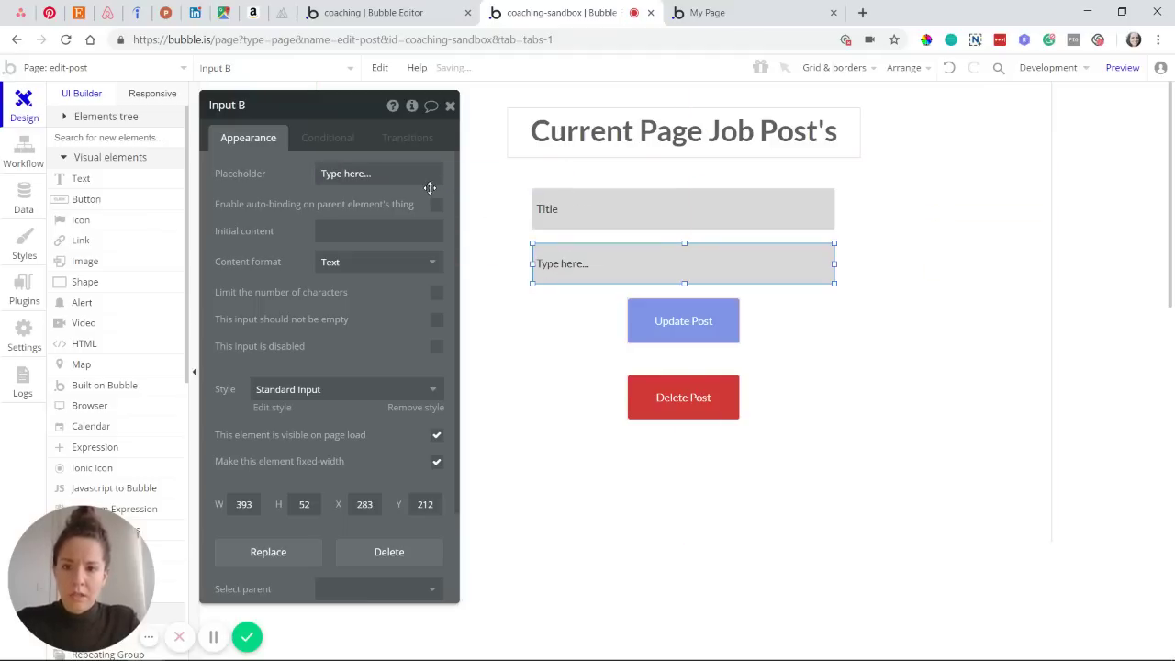
triple_click(419, 174)
type("c")
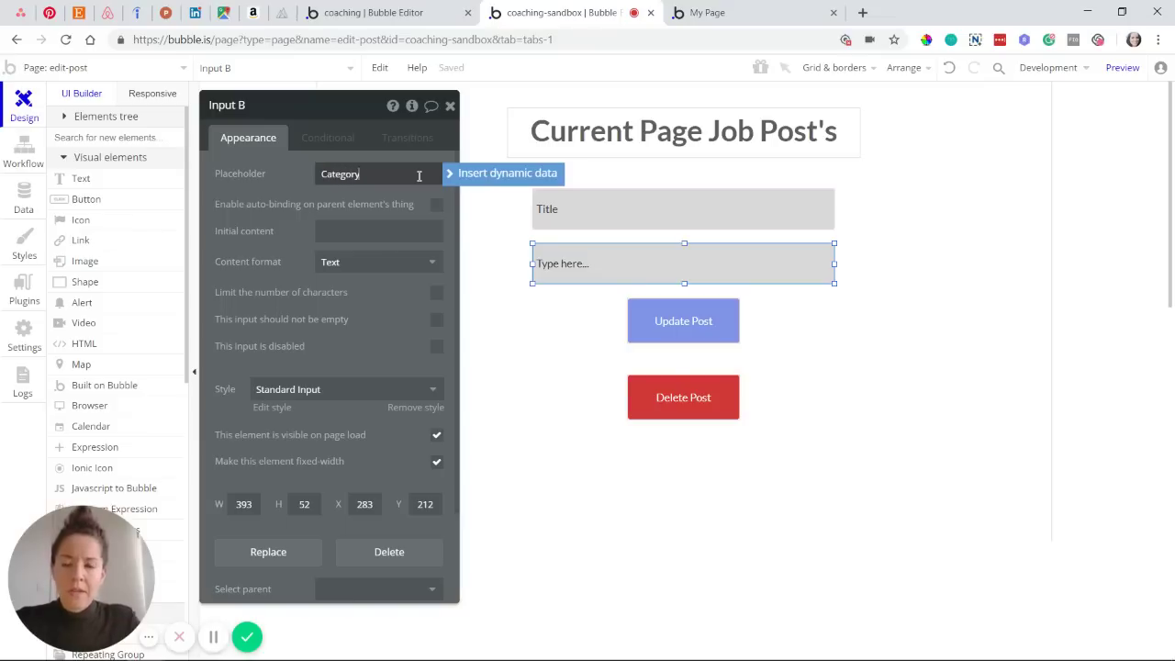
type("ategory")
left_click(660, 239)
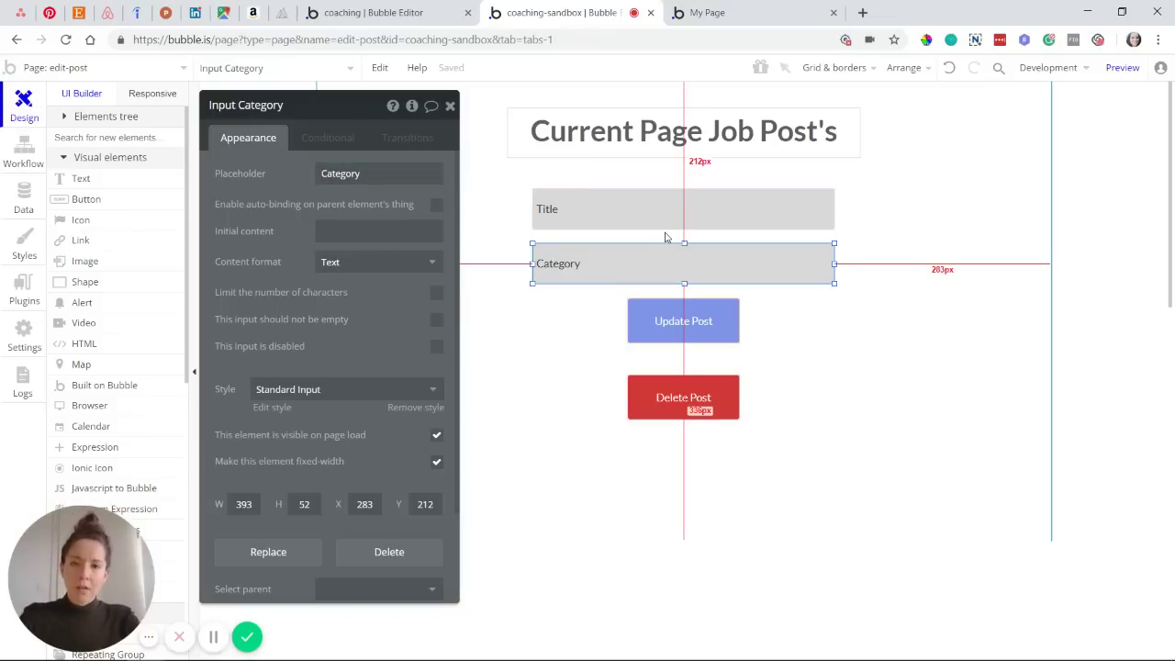
key("ctrl+Tab")
Step: Set the Title input's initial content to Current Page Job Post's Title
left_click(517, 238)
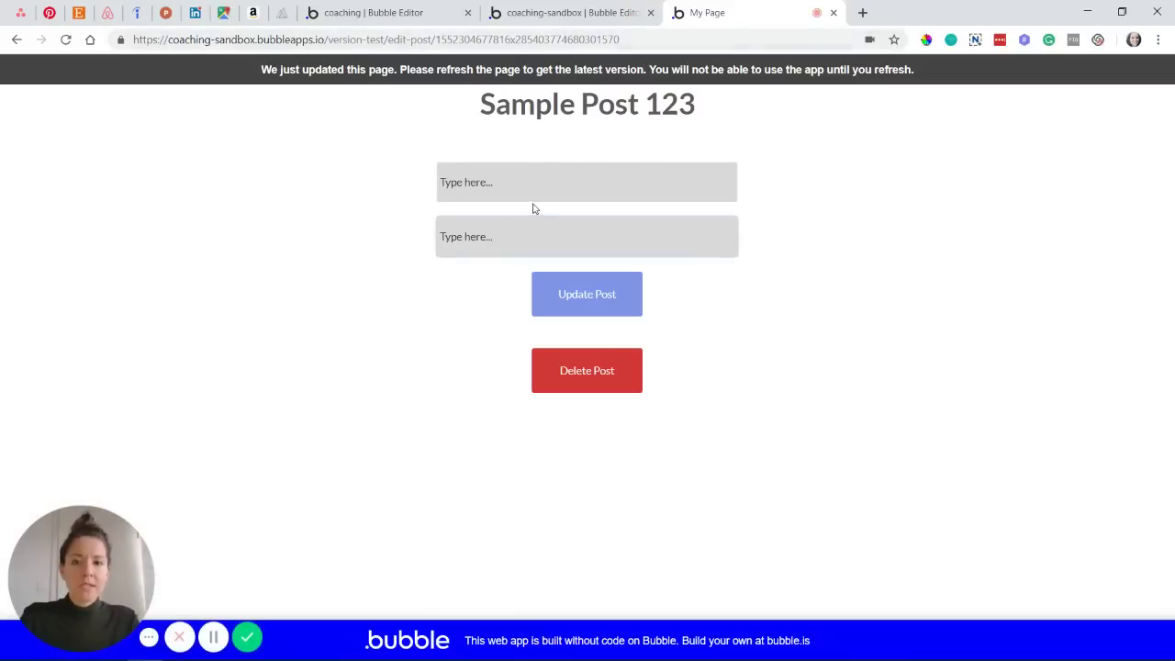
left_click(561, 12)
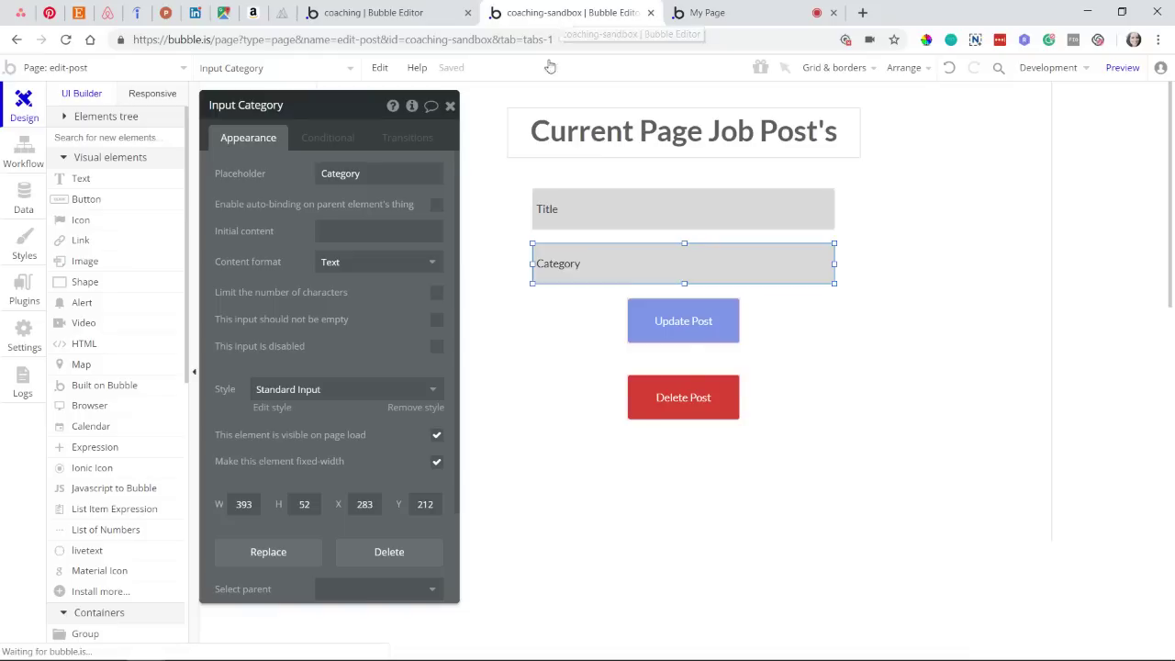
left_click(563, 226)
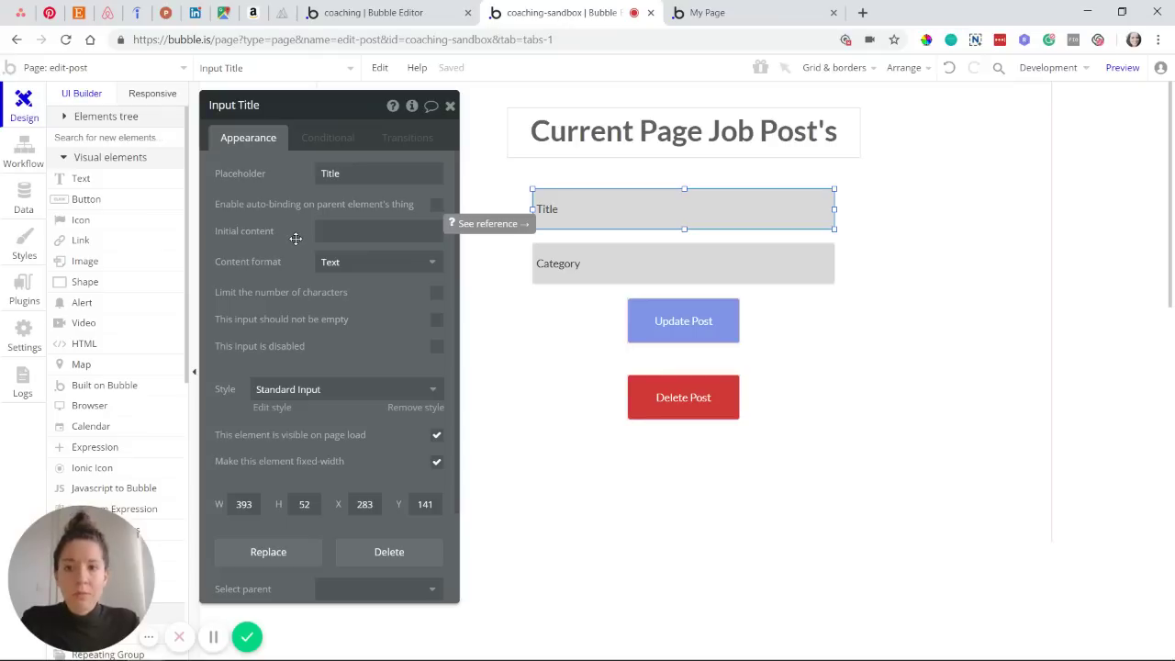
left_click(430, 232)
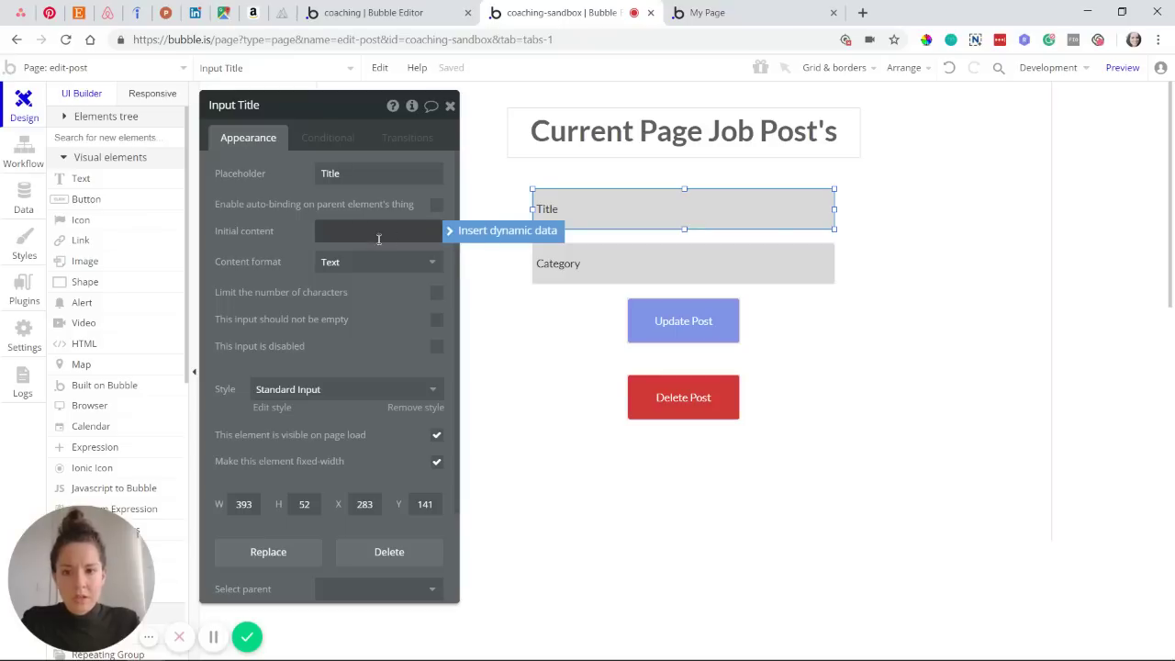
left_click(473, 235)
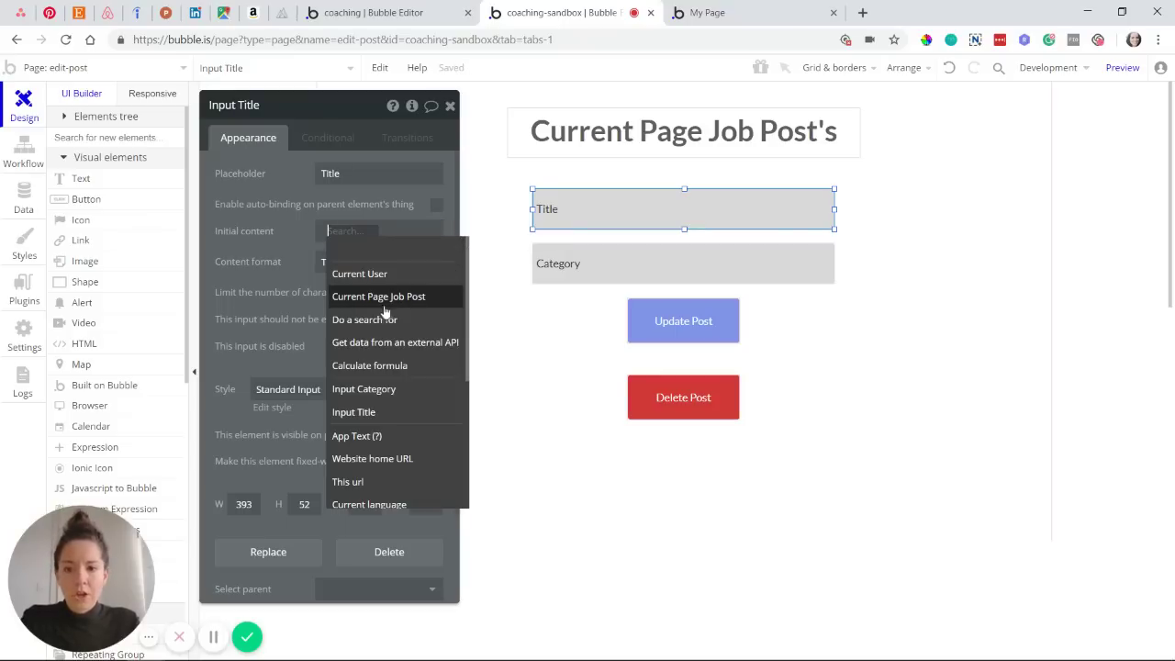
left_click(427, 306)
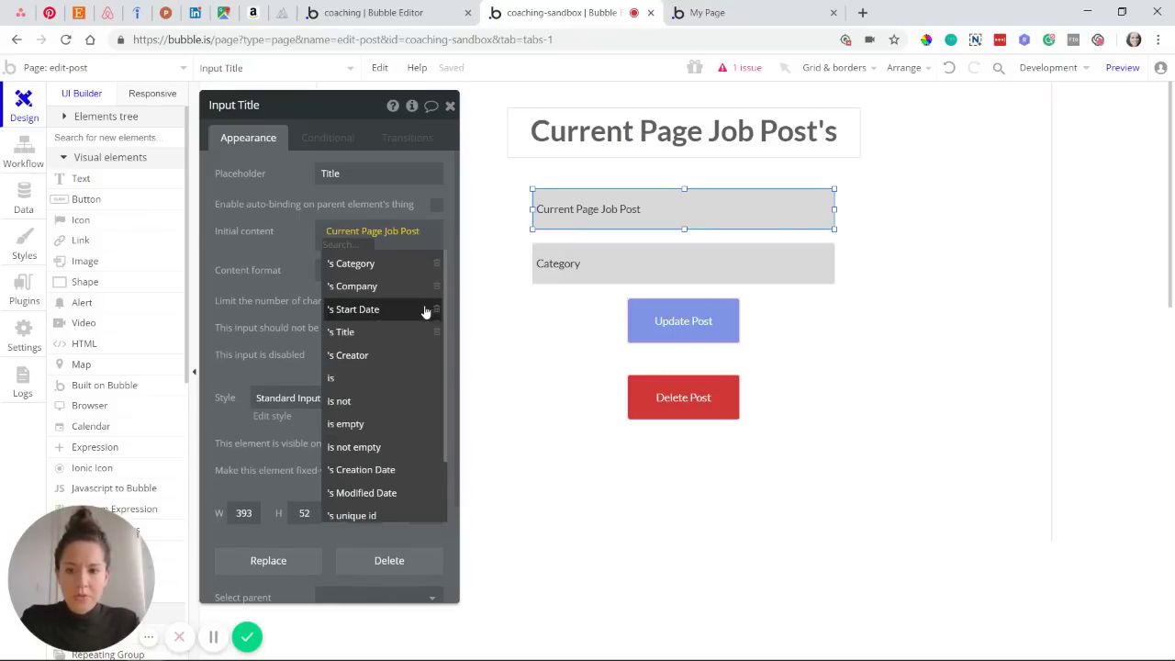
left_click(409, 331)
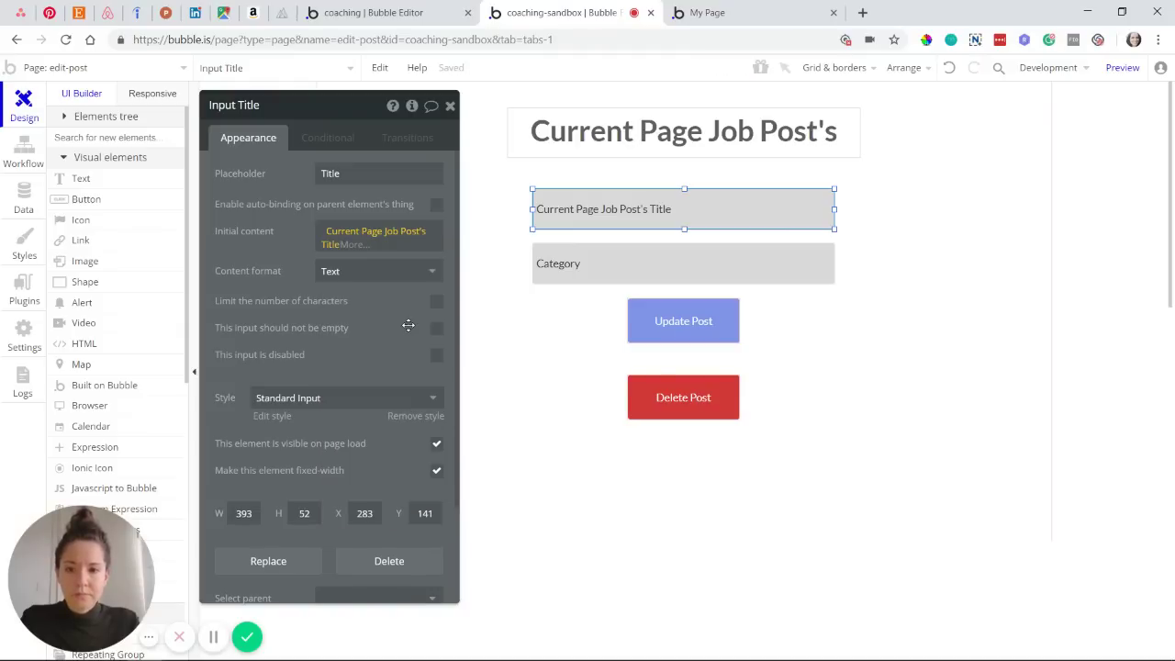
Step: Set the Category input's initial content to Current Page Job Post's Category
left_click(544, 264)
left_click(421, 238)
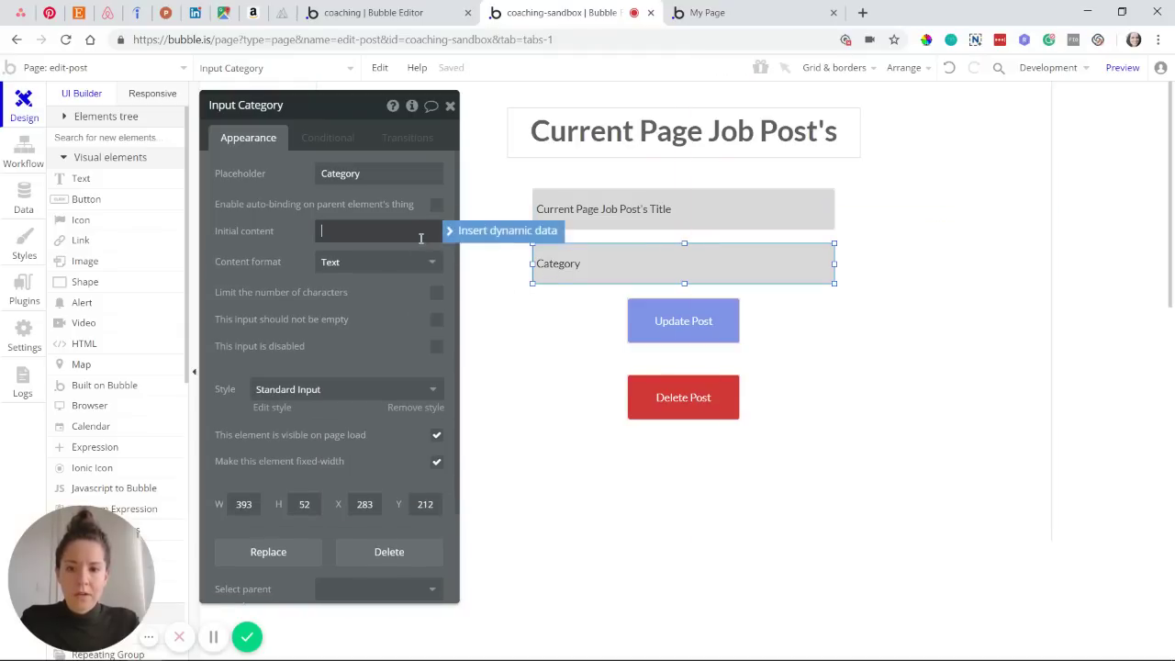
left_click(450, 231)
left_click(414, 298)
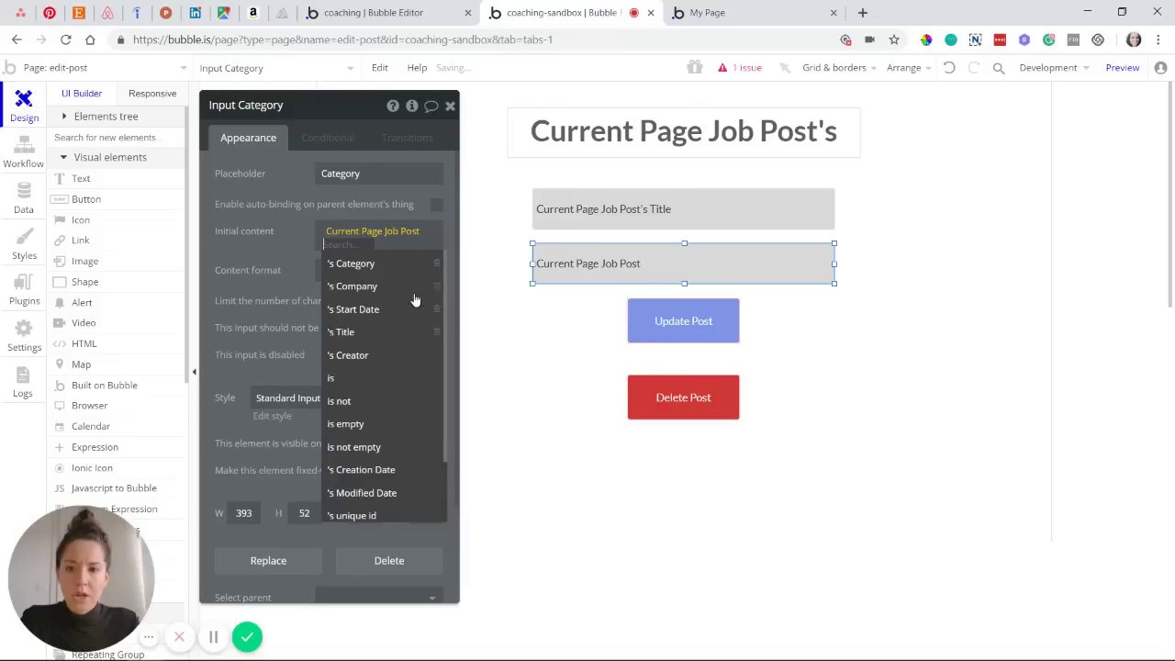
left_click(390, 265)
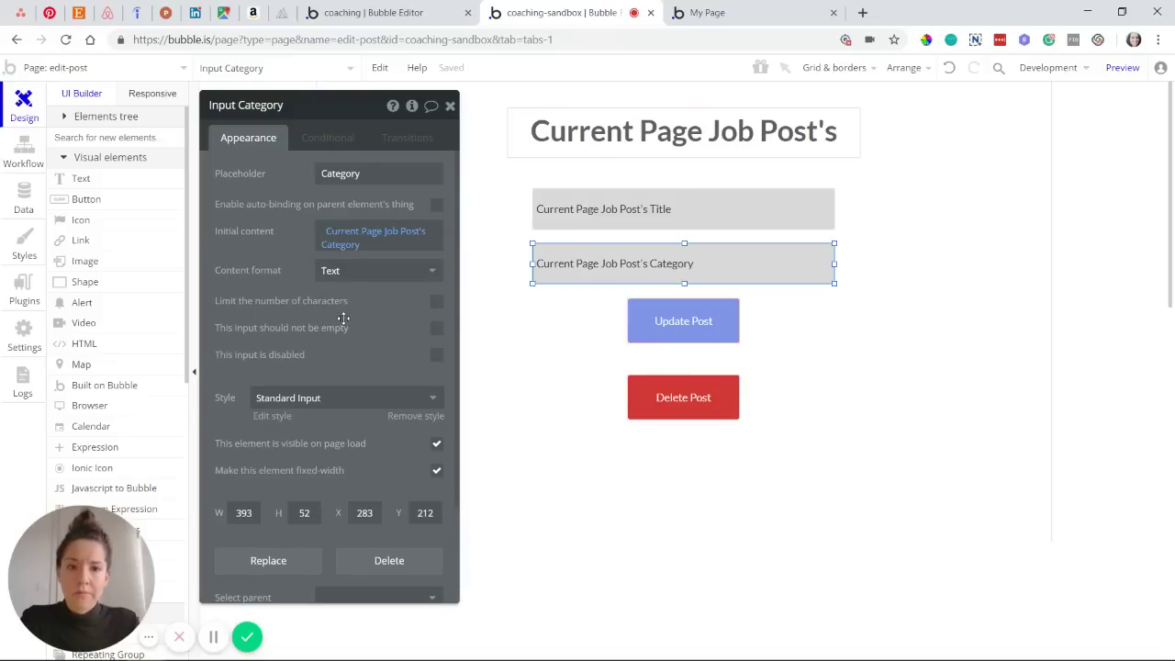
left_click(760, 8)
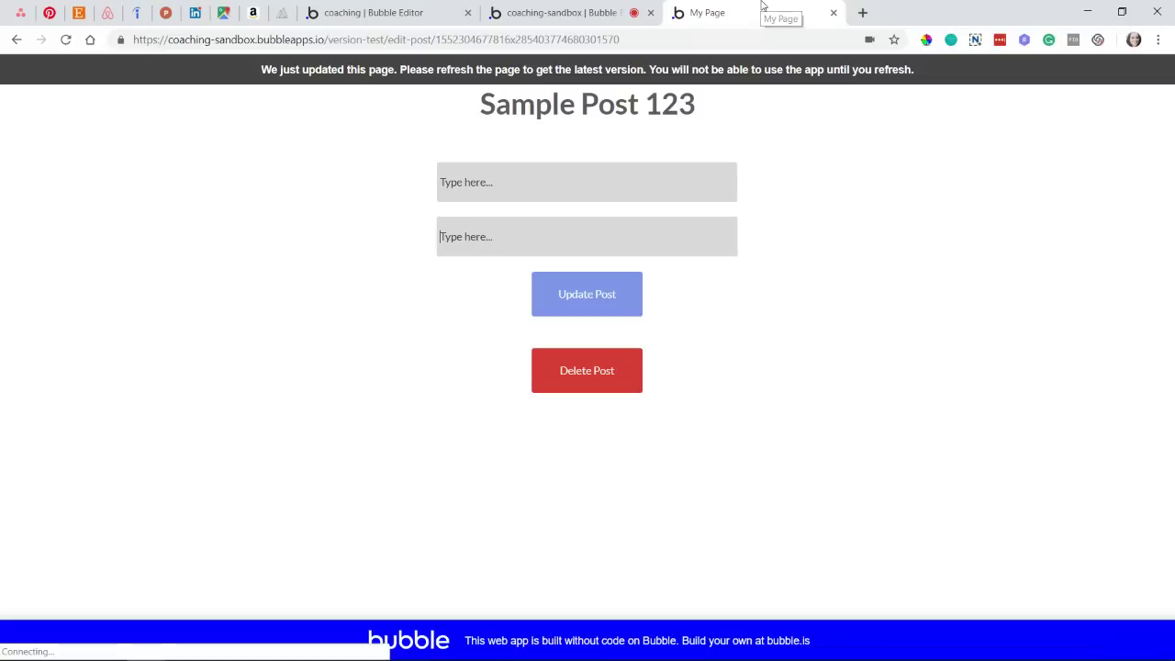
Step: Reload the live edit page and replace the prefilled Sample Post 123 title with 'typing in something c'
left_click(747, 70)
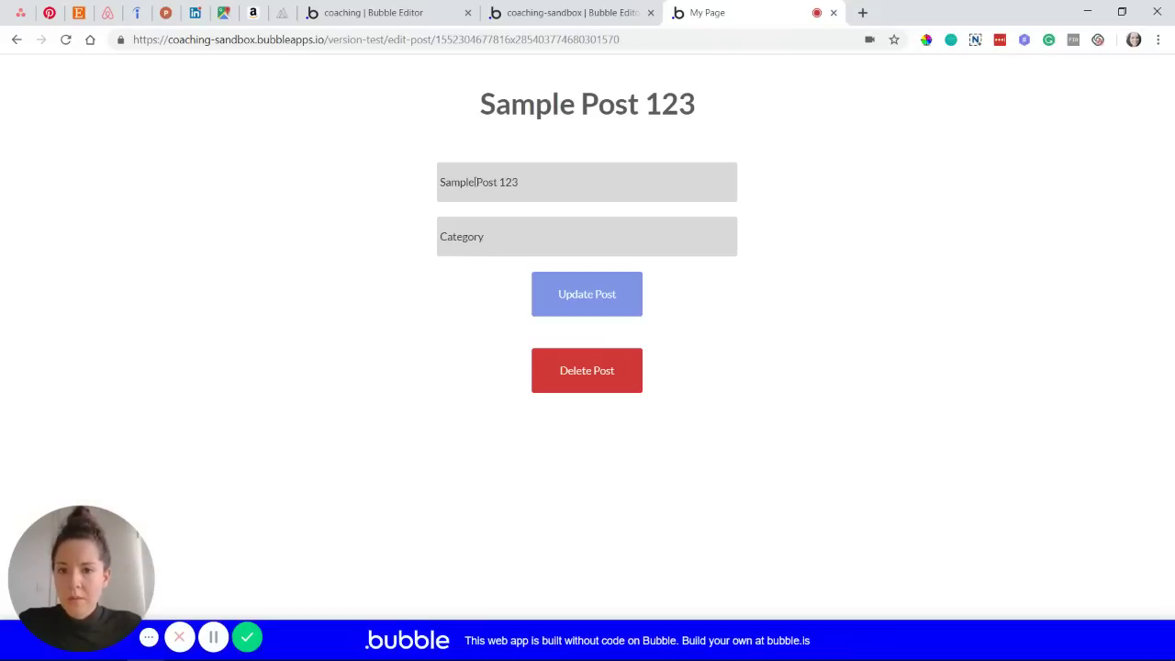
left_click_drag(465, 182, 272, 186)
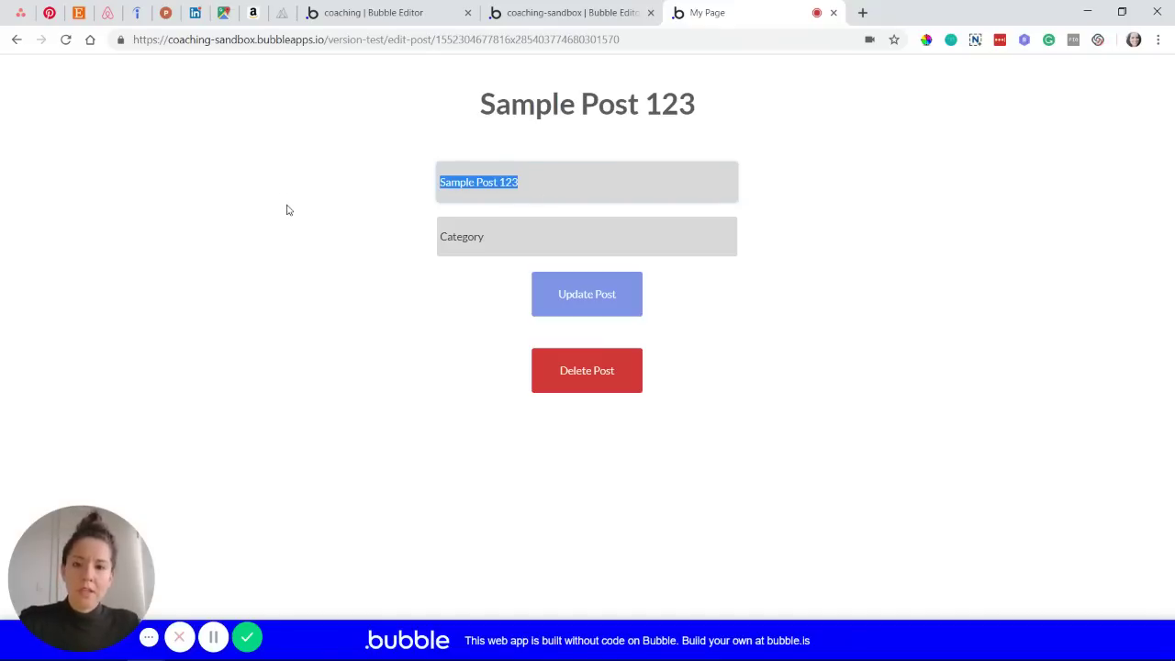
key("BackSpace")
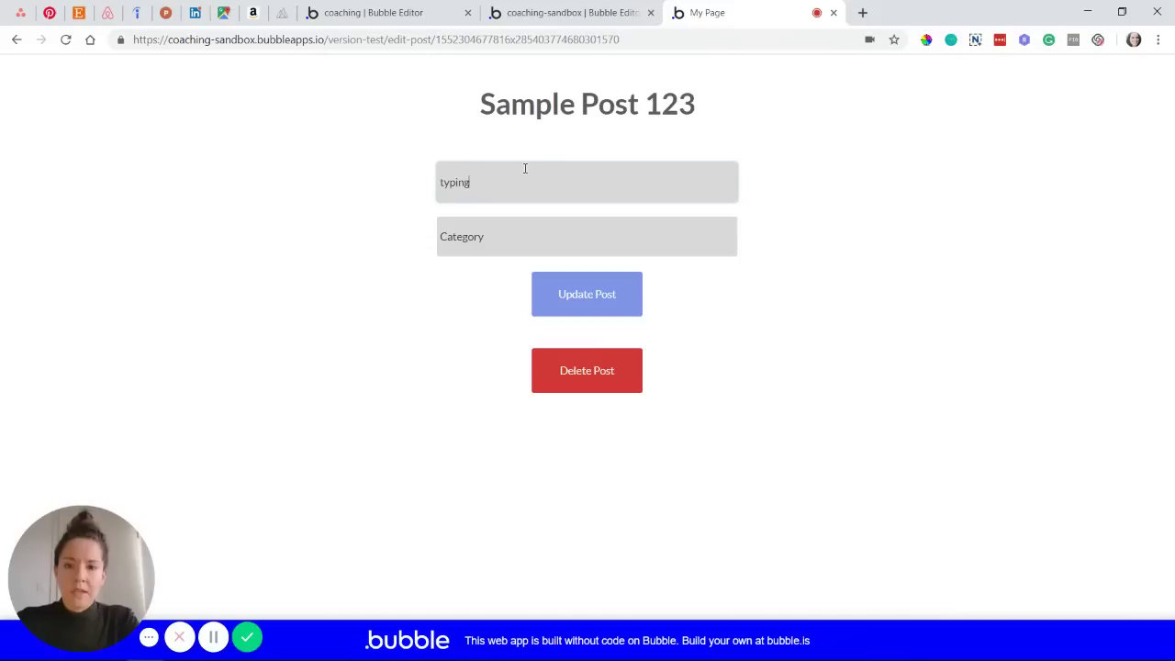
type("typing in something c")
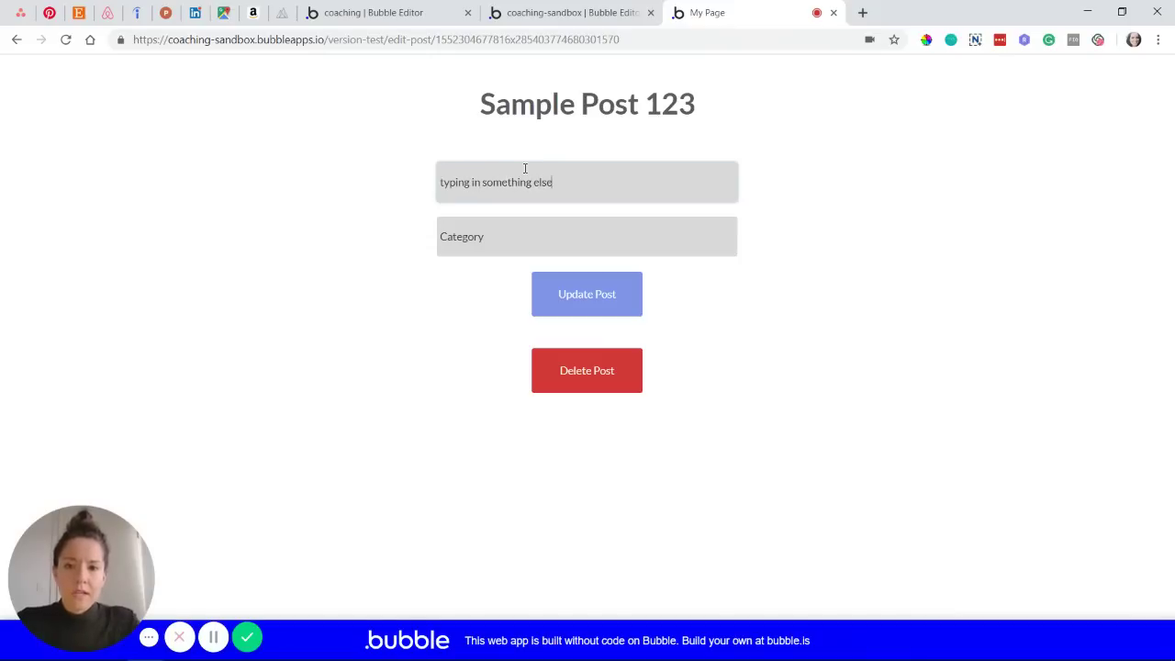
left_click(550, 154)
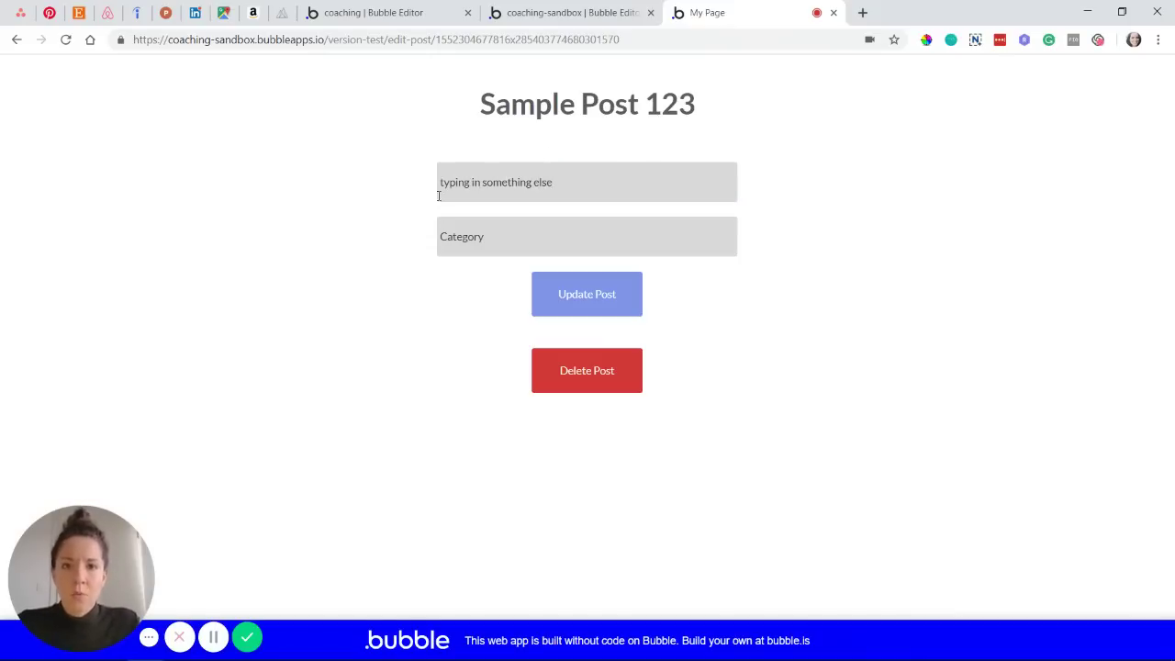
left_click(574, 13)
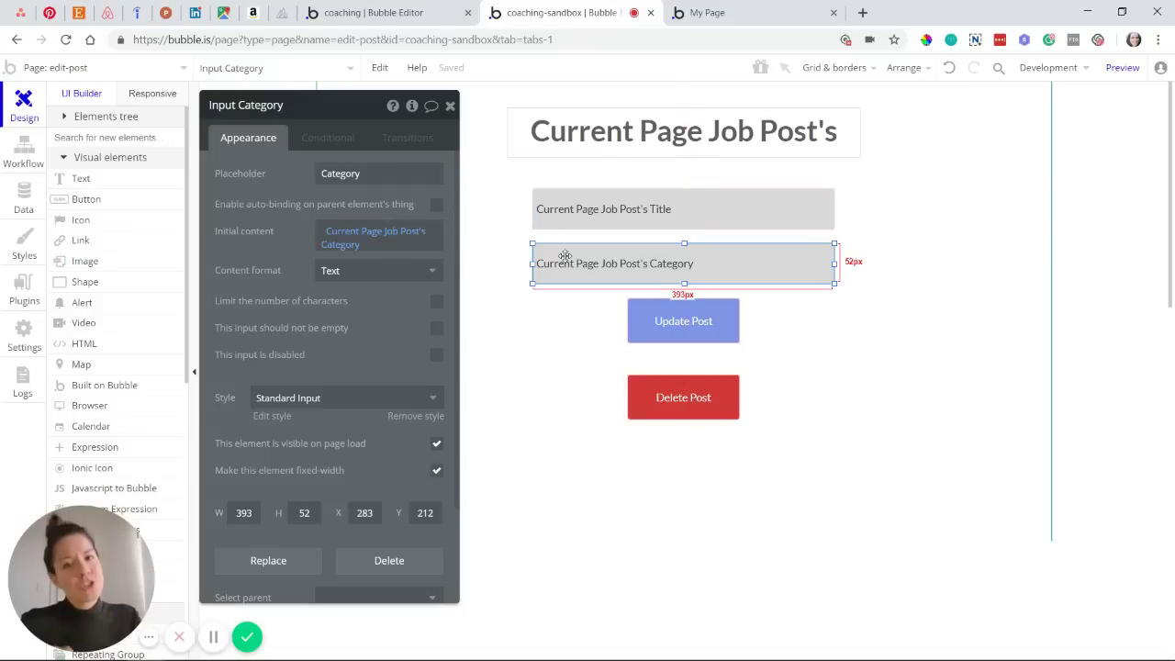
Step: Add a 'Make changes to' action targeting Current Page Job Post to the Update Post workflow
left_click(670, 341)
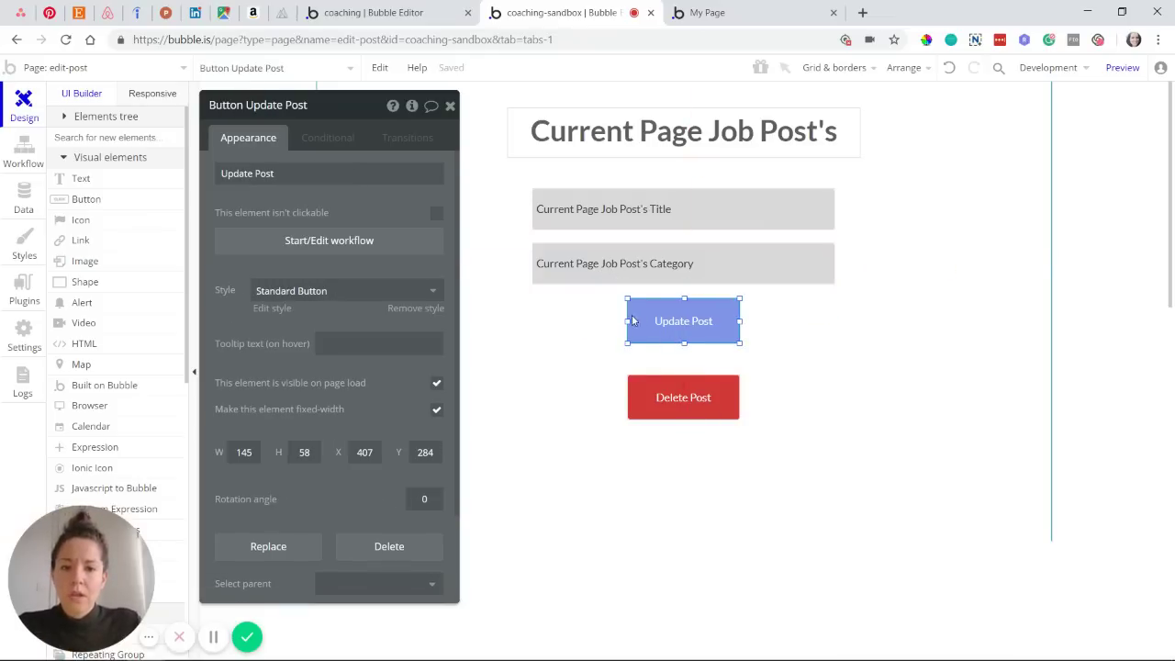
left_click(325, 243)
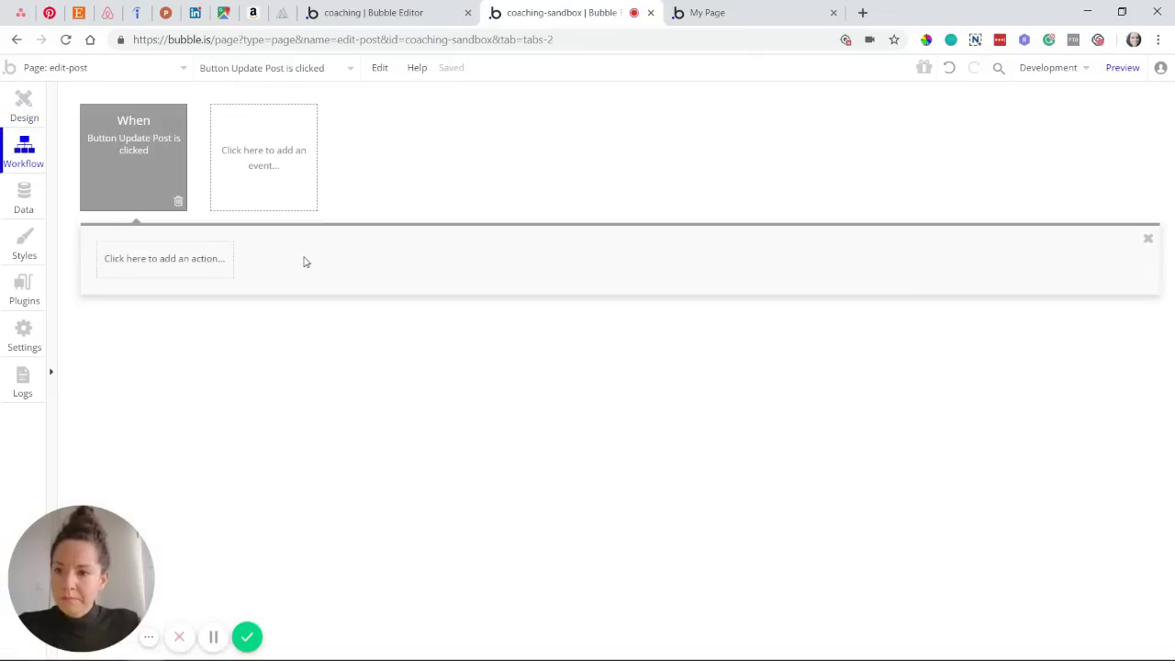
left_click(227, 272)
mouse_move(171, 340)
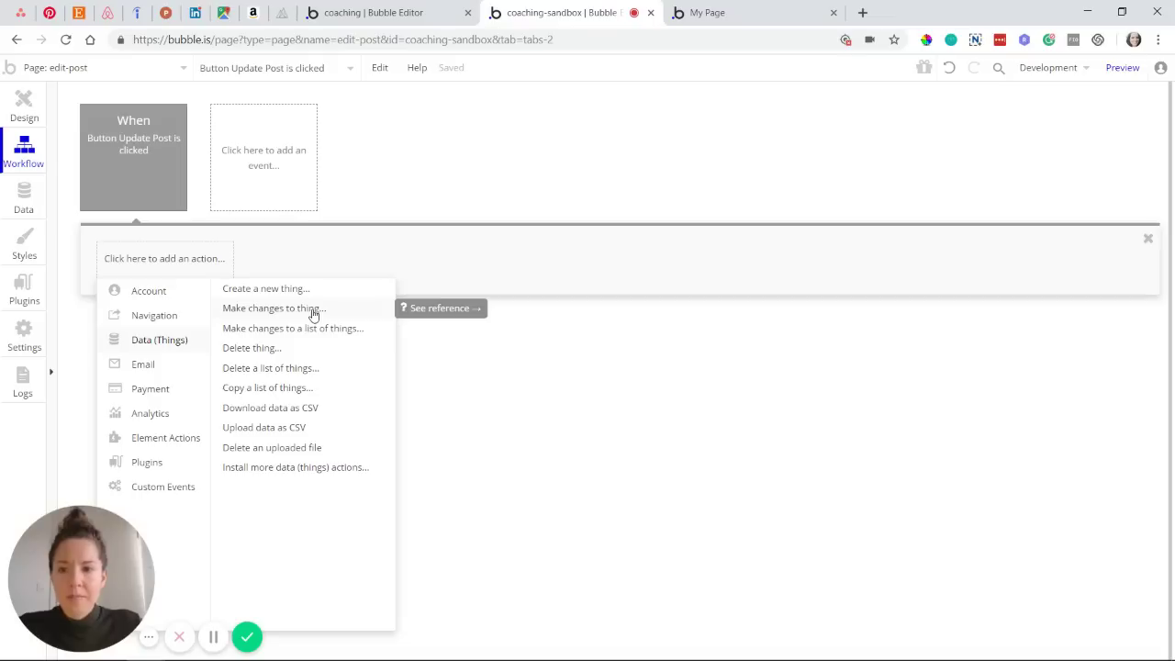
left_click(259, 315)
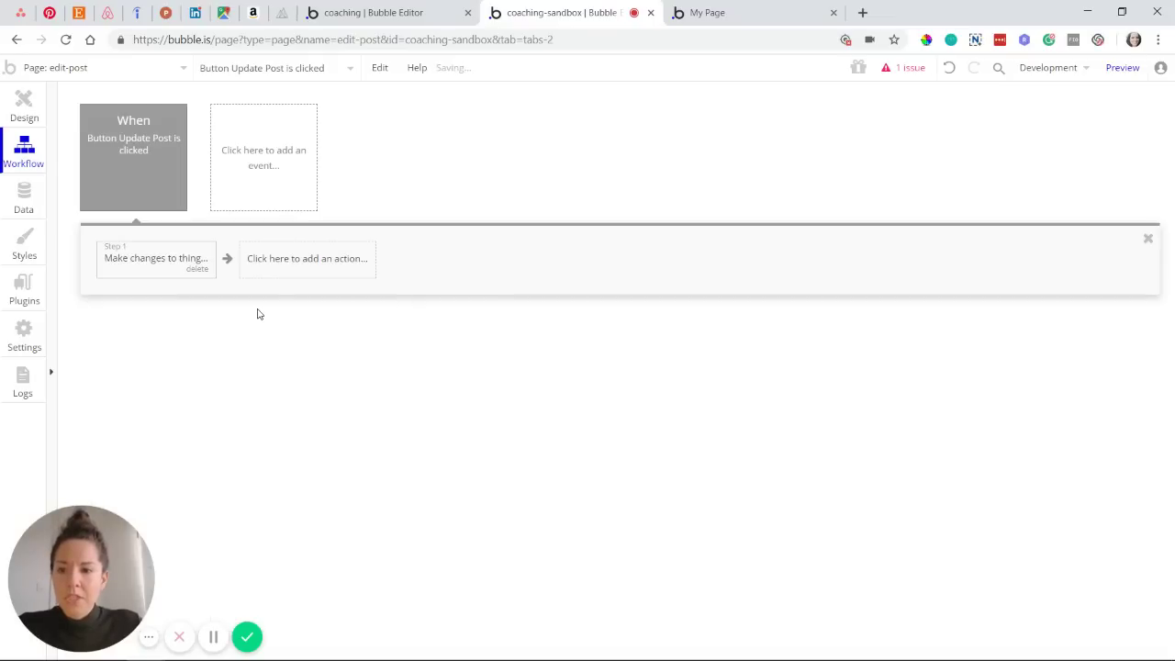
left_click(163, 261)
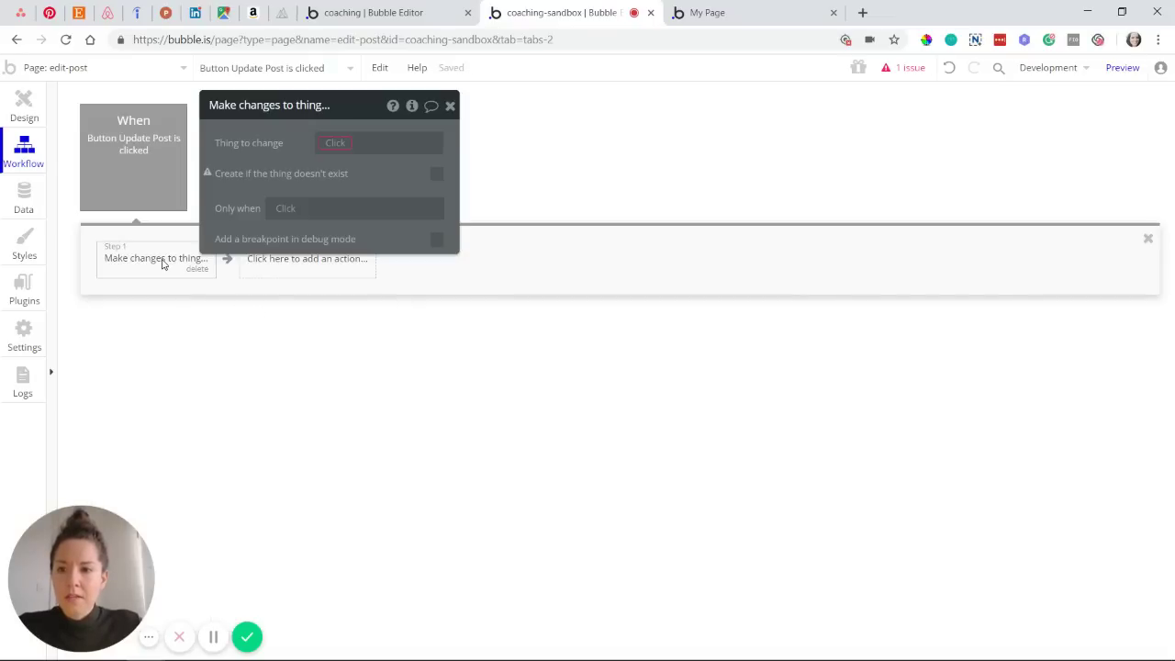
left_click(343, 146)
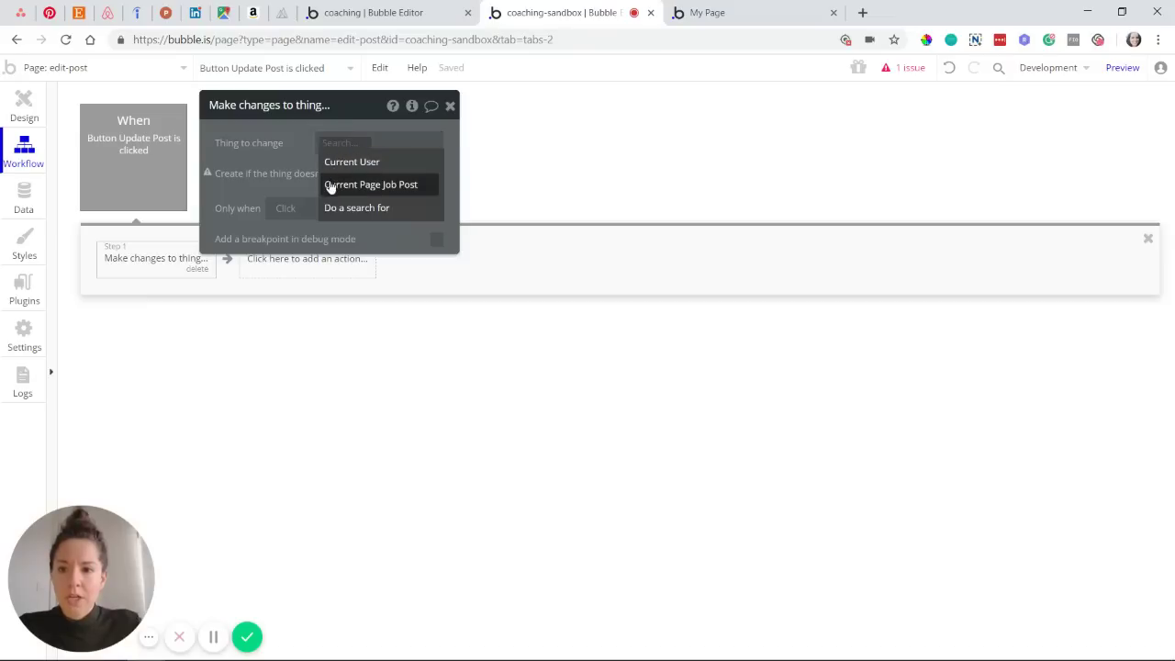
left_click(378, 189)
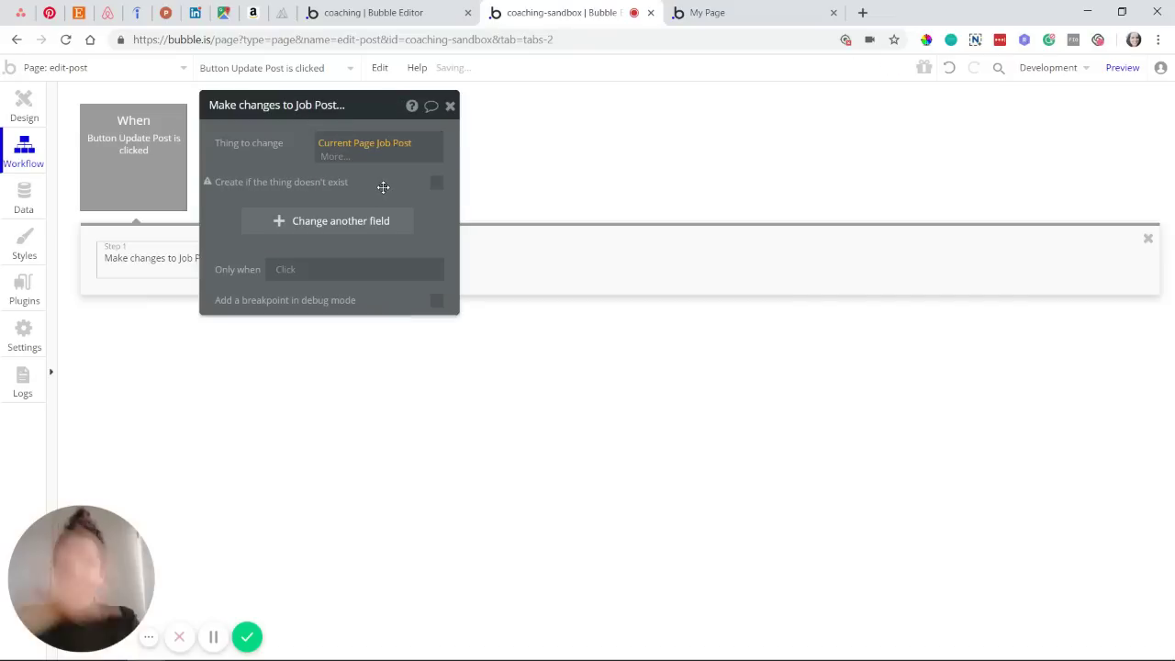
Step: Add Title and Category as the job post fields to change
left_click_drag(384, 187, 495, 188)
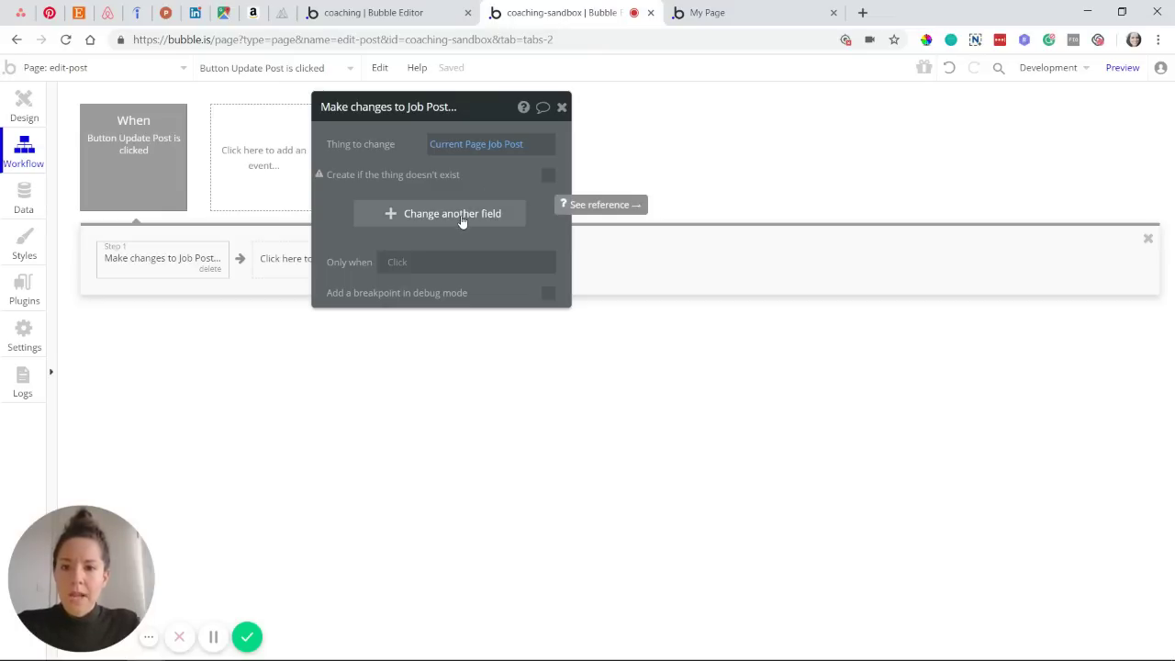
left_click(461, 219)
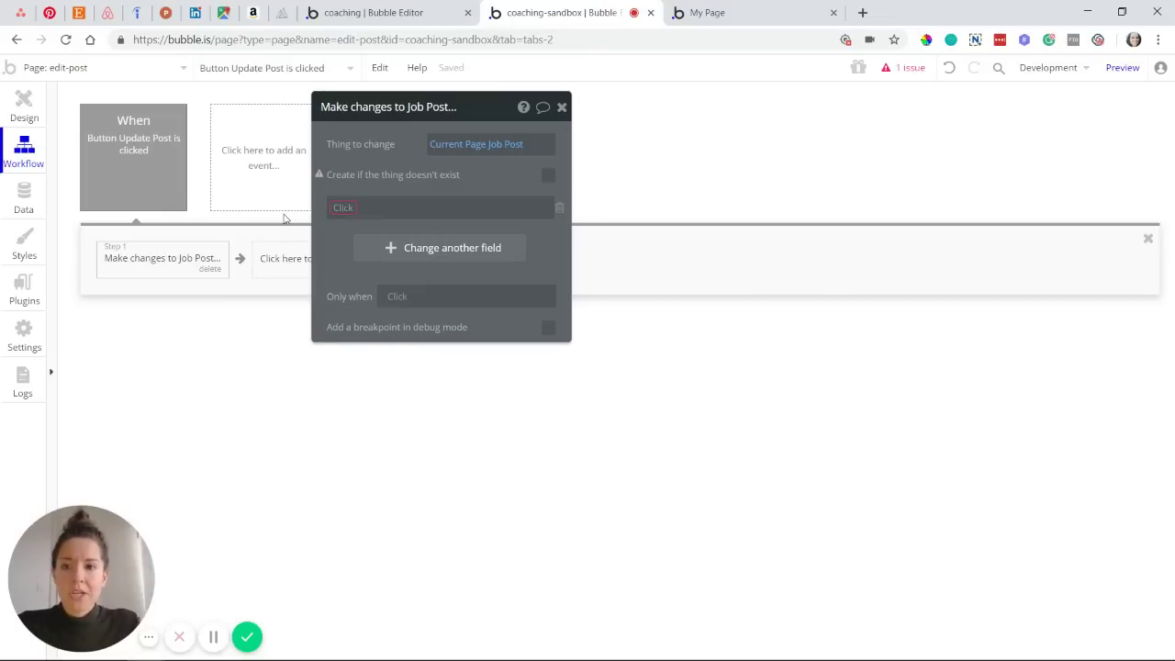
left_click(345, 211)
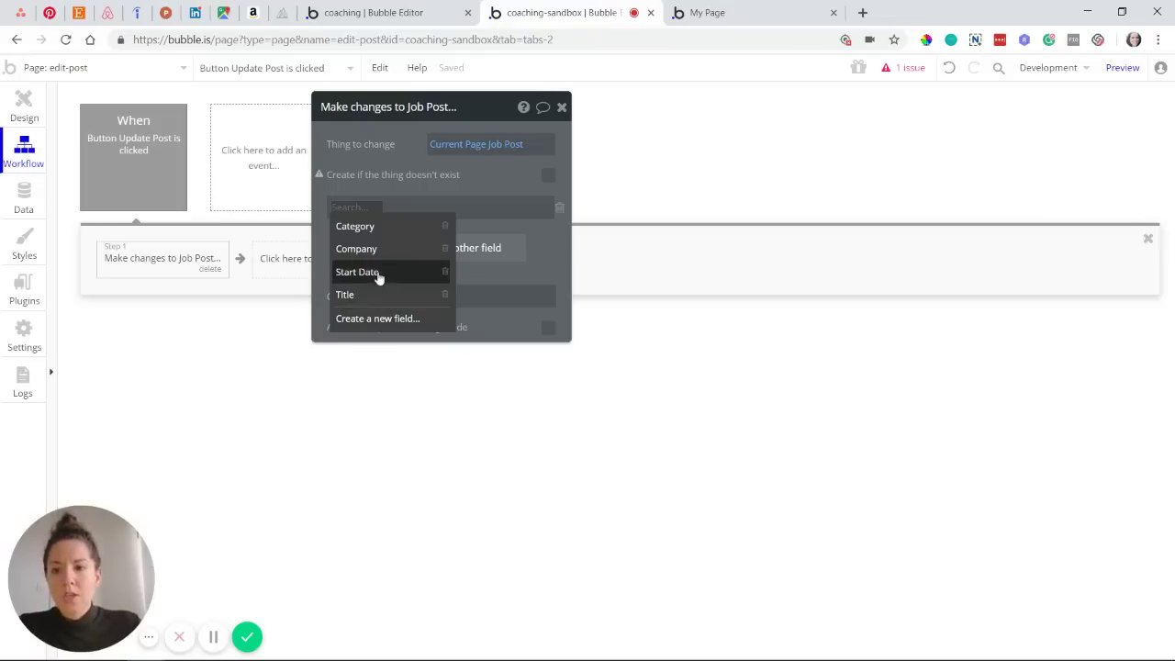
left_click(386, 294)
left_click(362, 250)
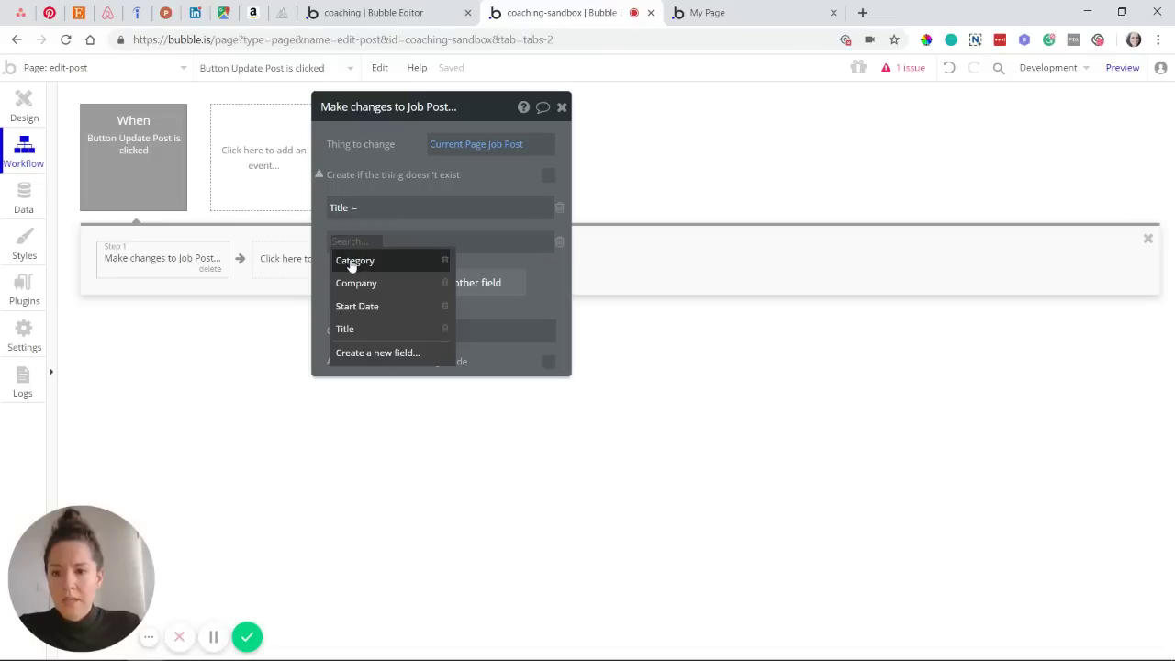
left_click(374, 261)
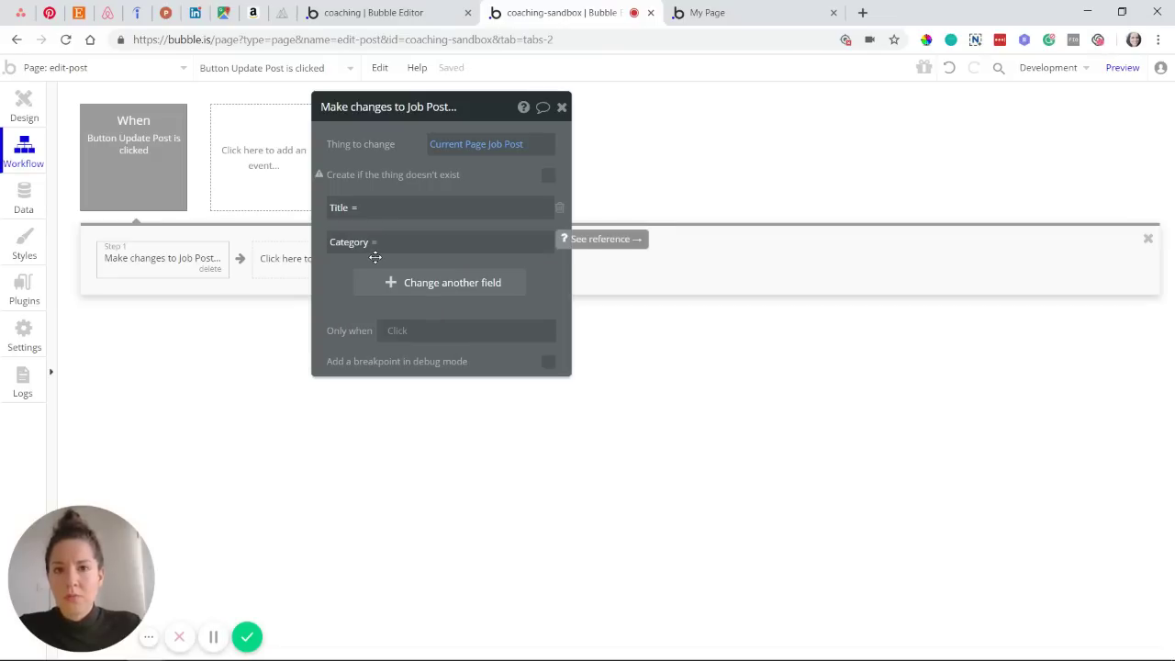
Step: Set Title to Input Title's value and Category to Input Category's value
left_click(402, 210)
left_click(611, 208)
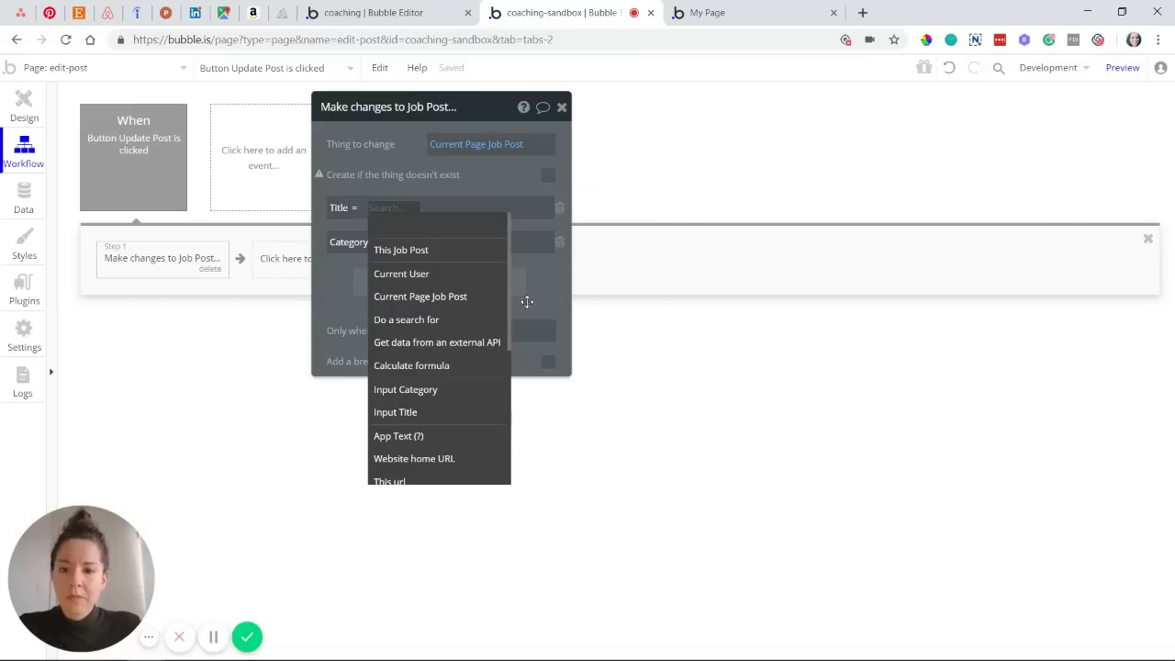
left_click(409, 412)
left_click(456, 226)
left_click(453, 243)
left_click(579, 243)
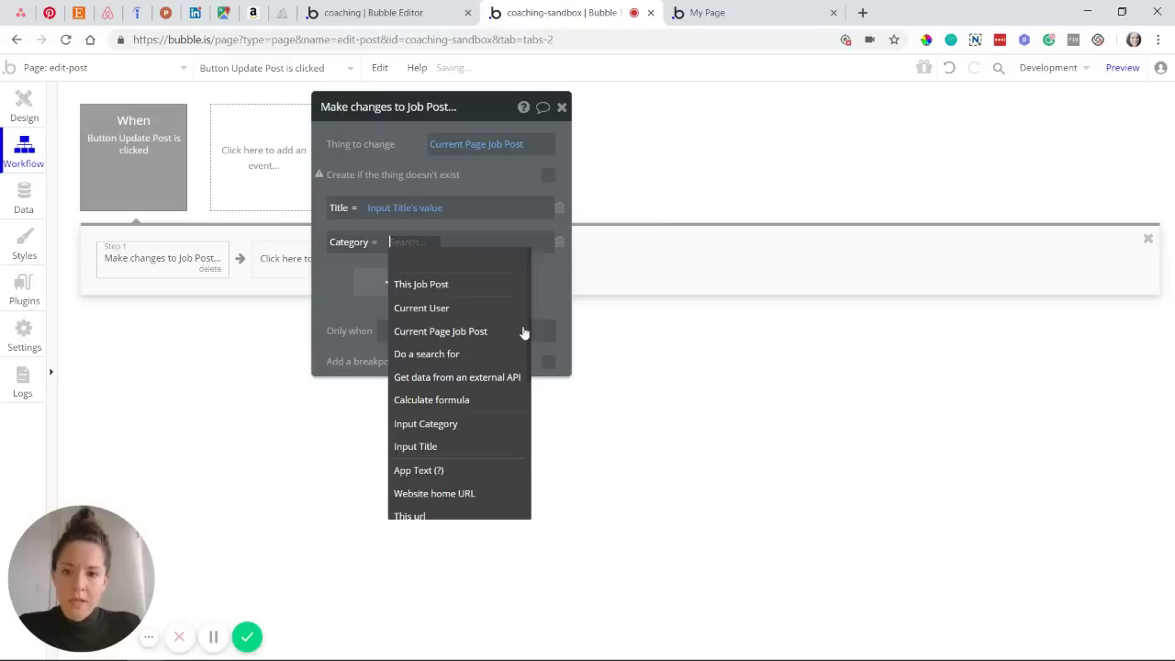
left_click(487, 423)
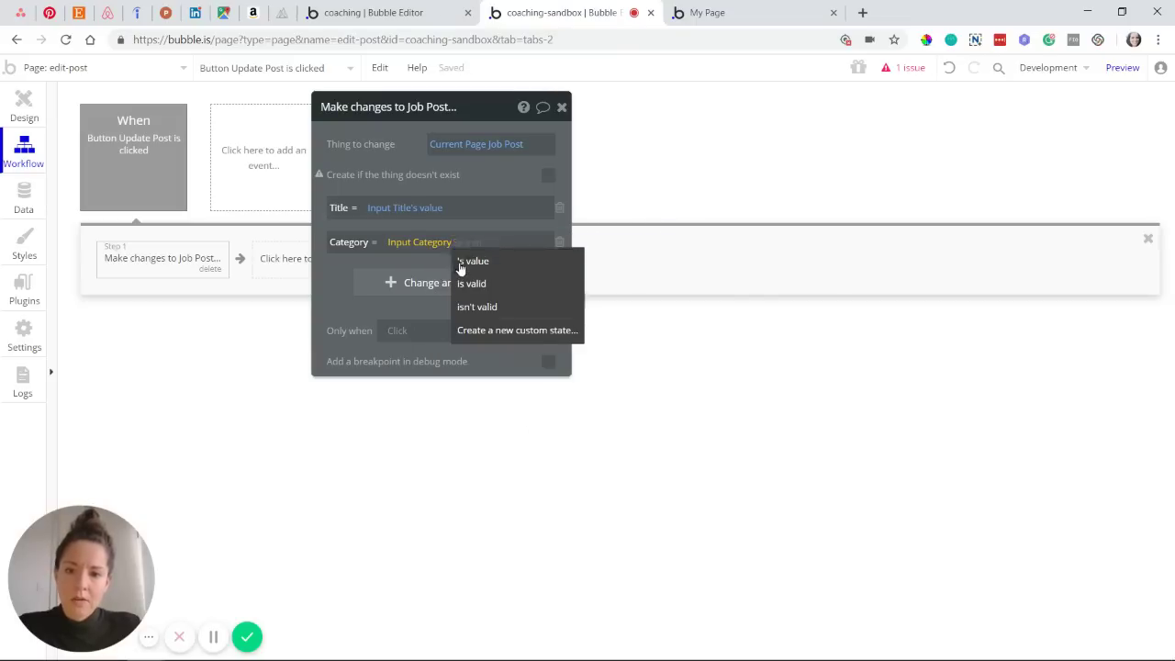
left_click(473, 261)
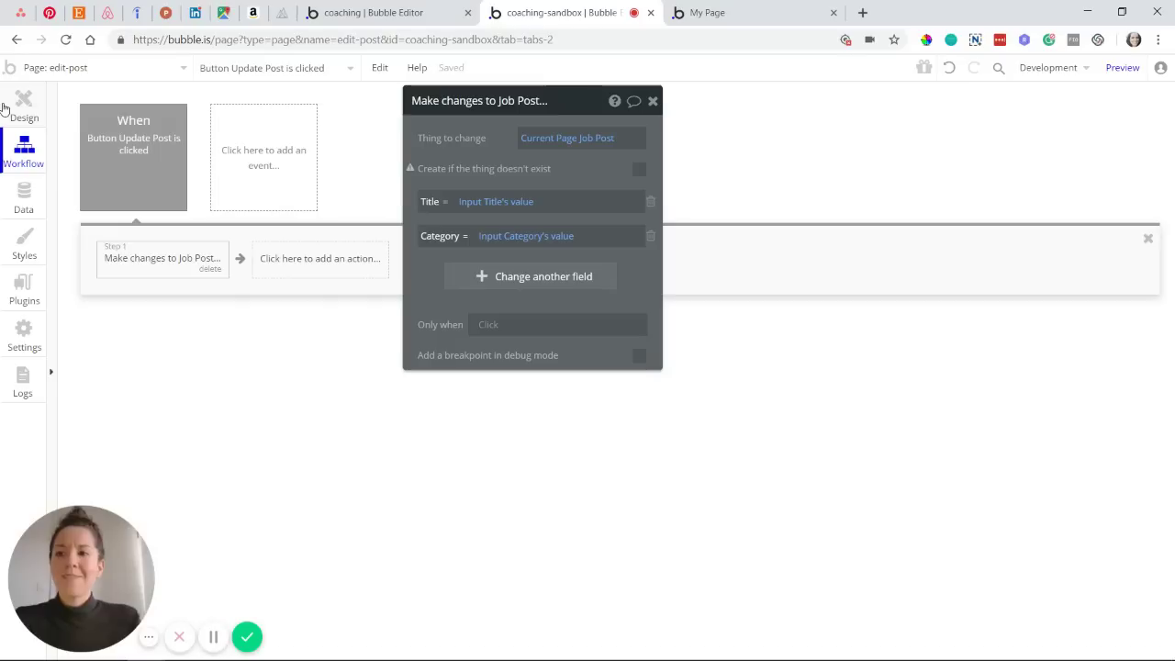
left_click(19, 109)
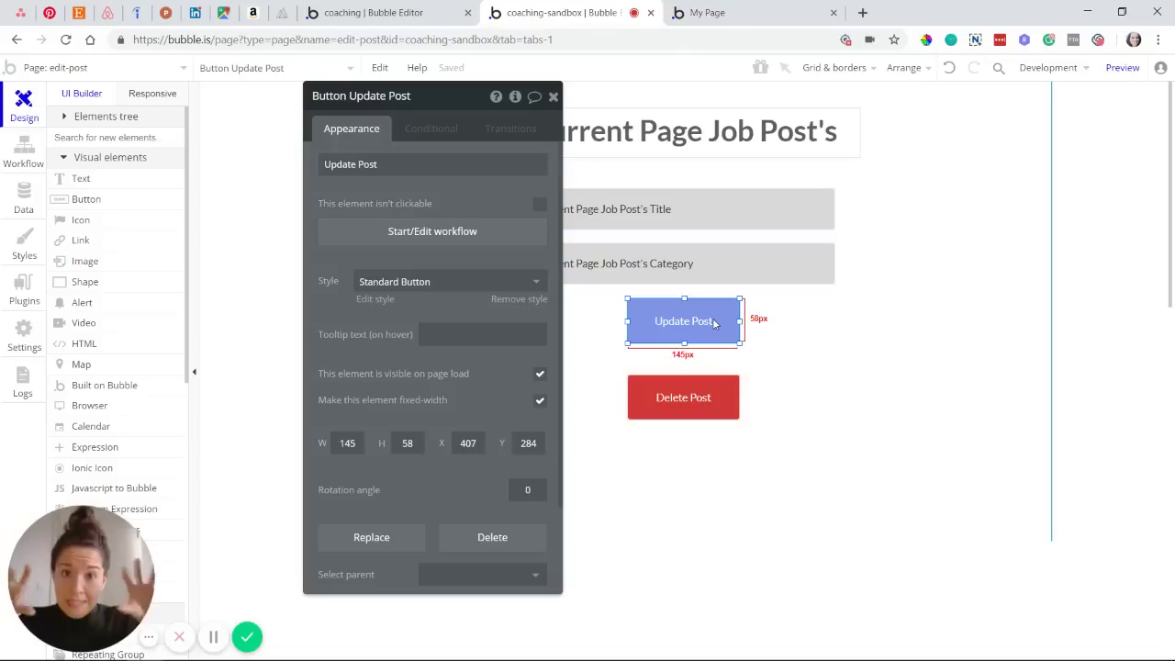
Step: Draw an Alert element next to Update Post with the text 'Success!'
left_click(598, 135)
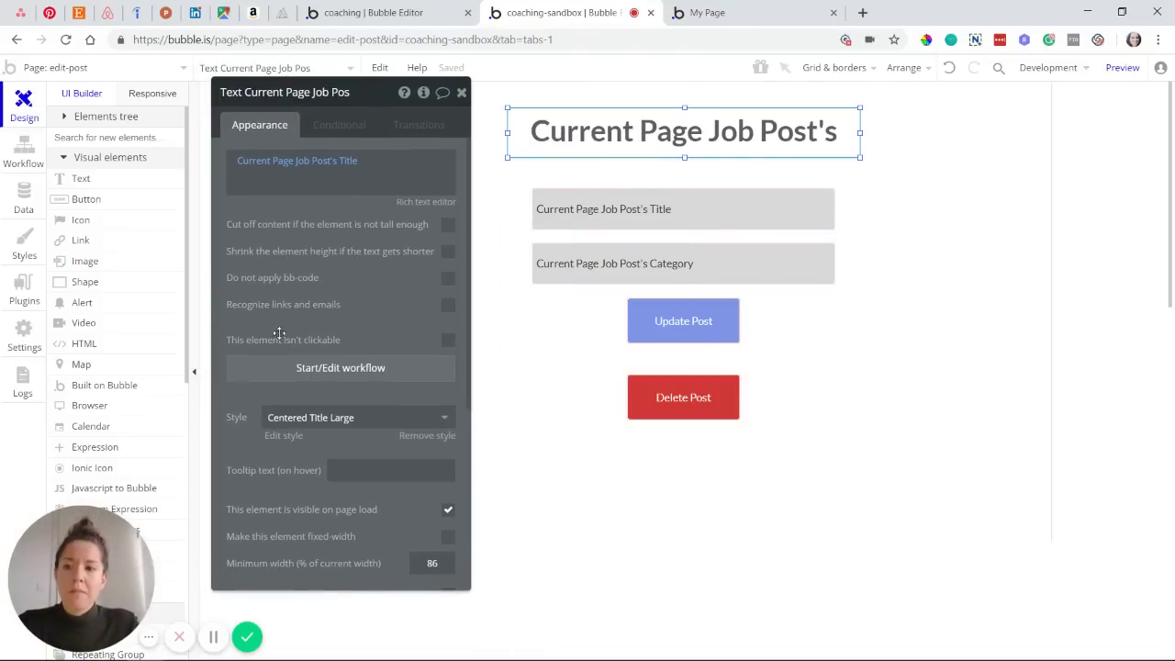
left_click(155, 307)
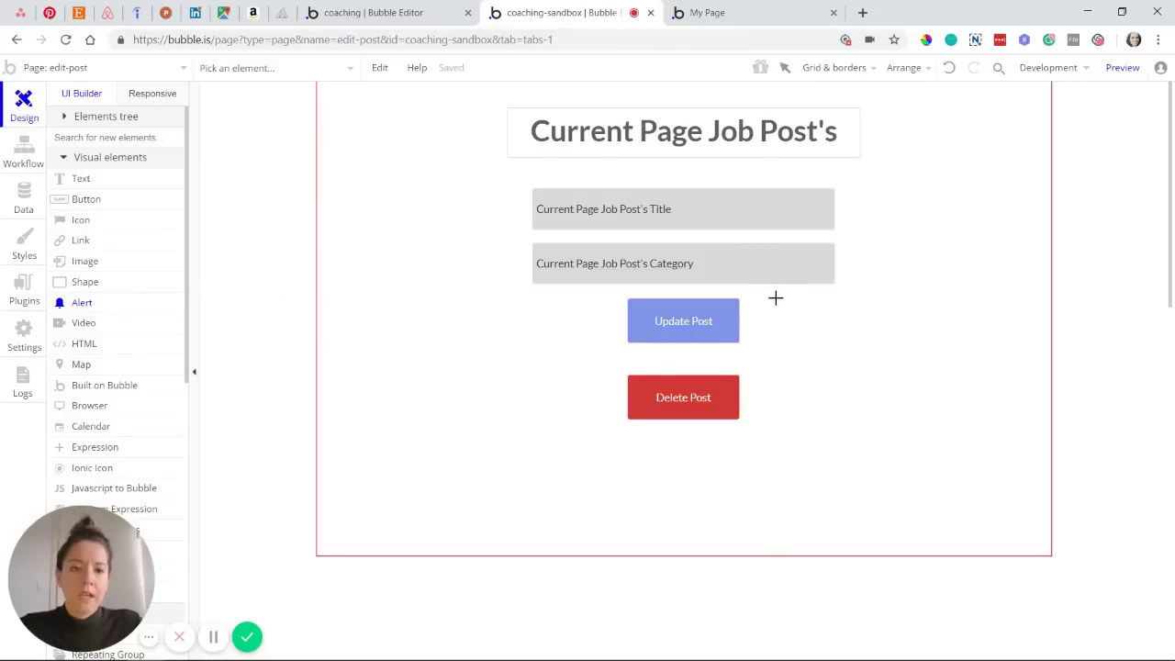
left_click_drag(764, 297, 878, 341)
type("Succ")
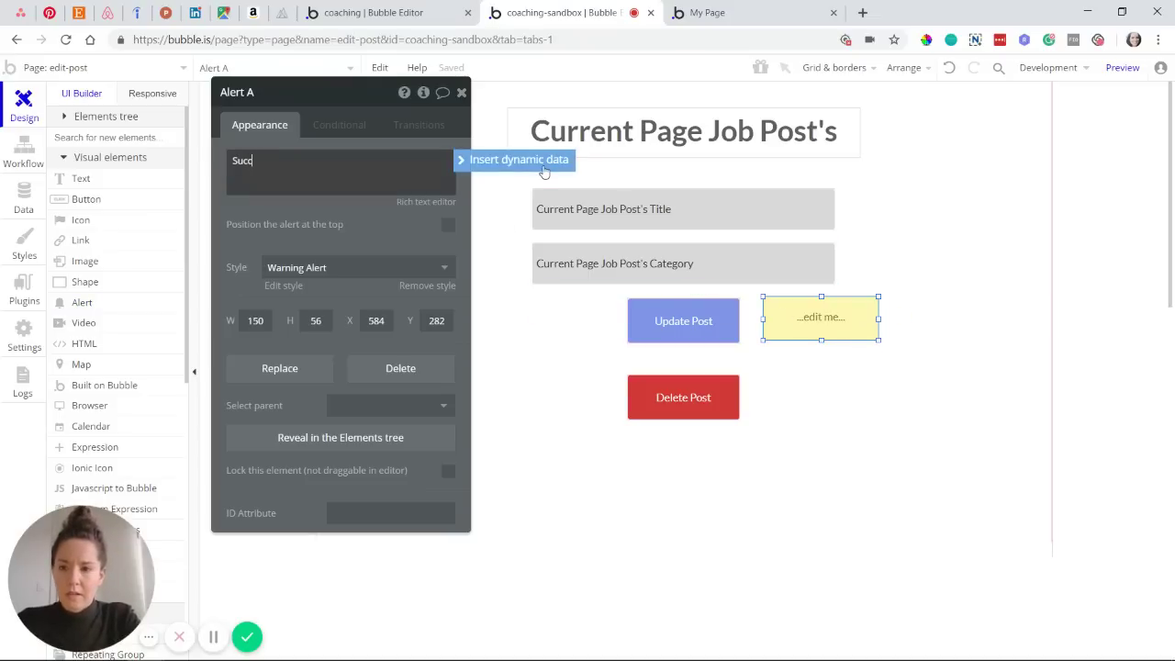
type("ess!")
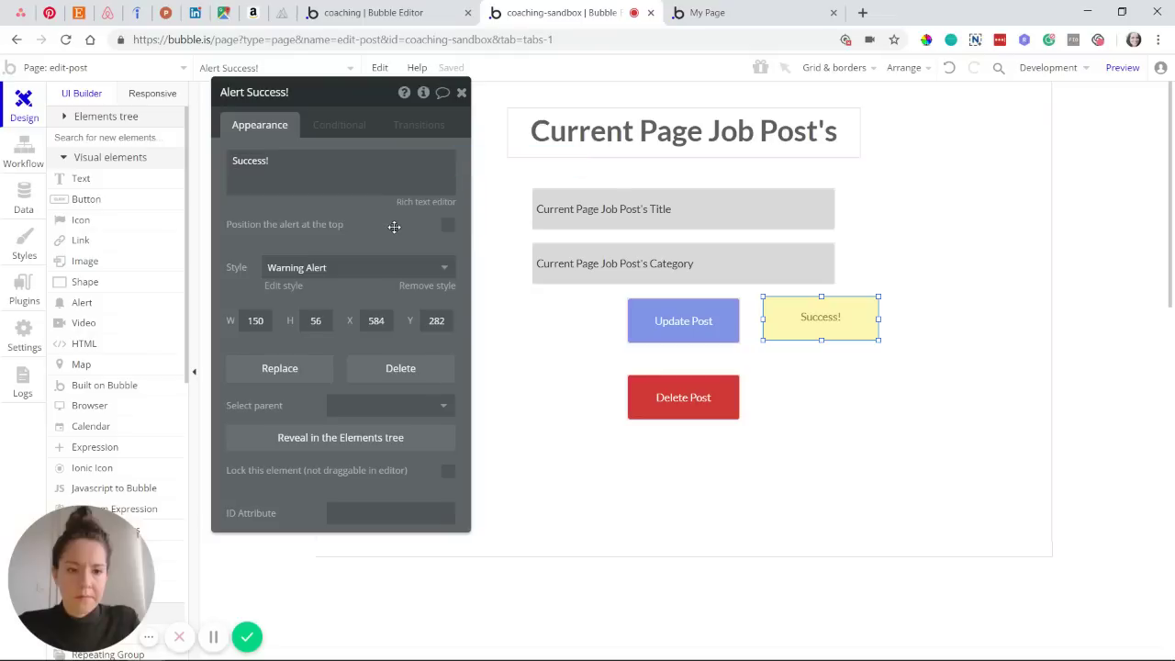
left_click(11, 158)
Step: Add a Show message step to the Update Post workflow with Element set to Alert Success!
left_click(163, 258)
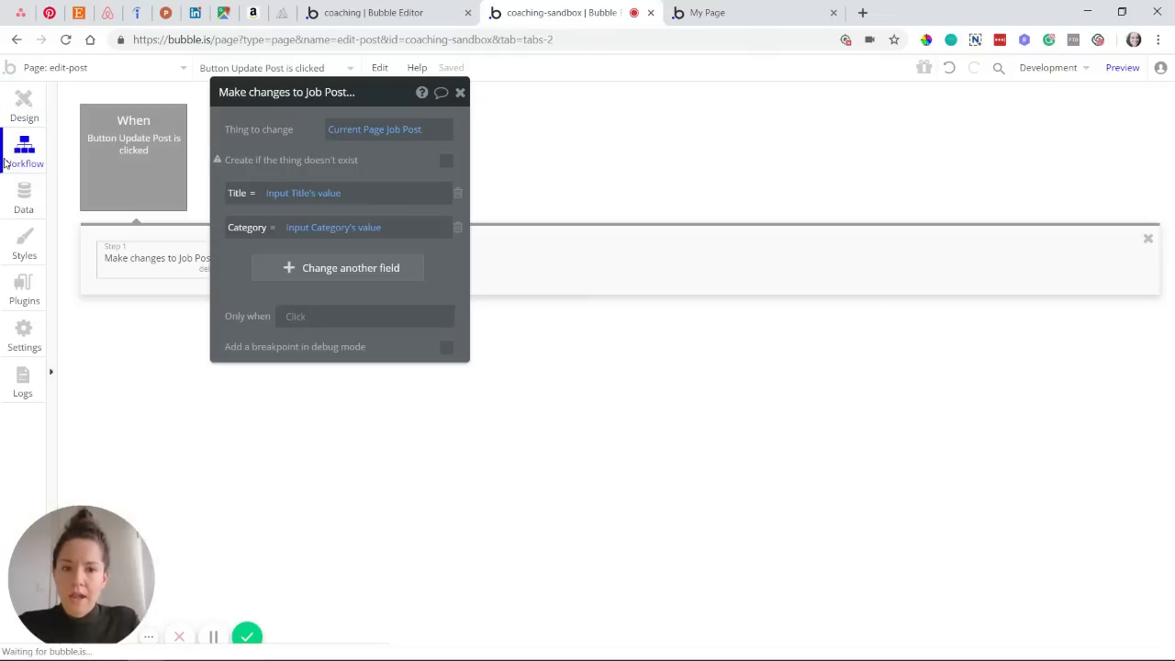
left_click_drag(304, 134, 426, 134)
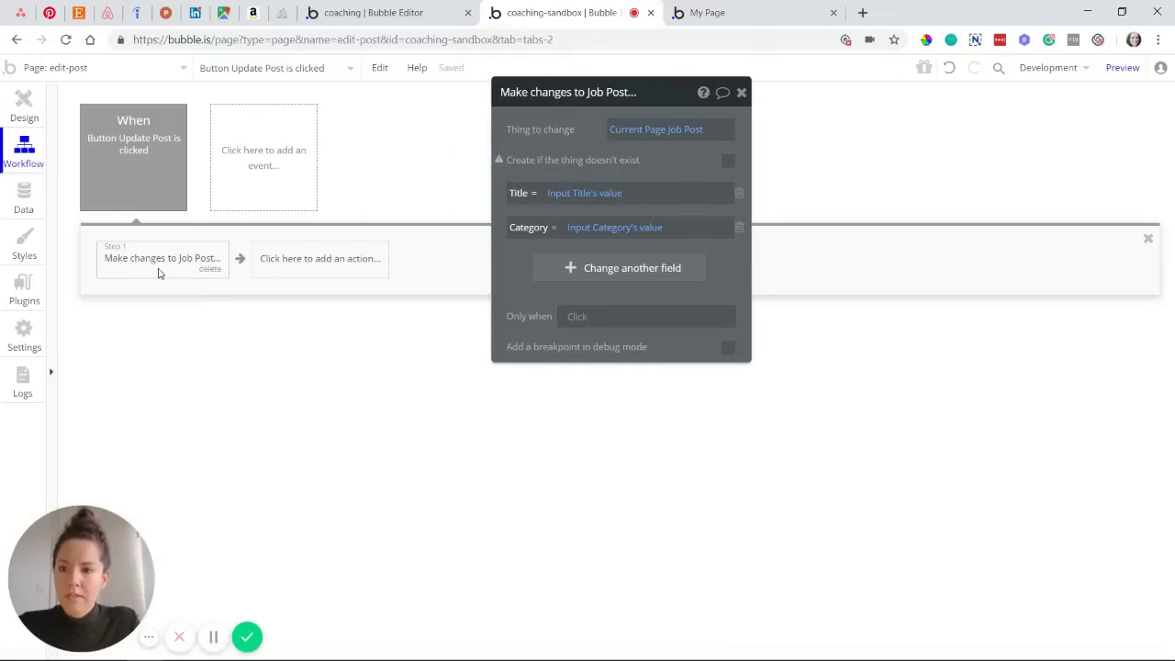
left_click(283, 265)
mouse_move(308, 444)
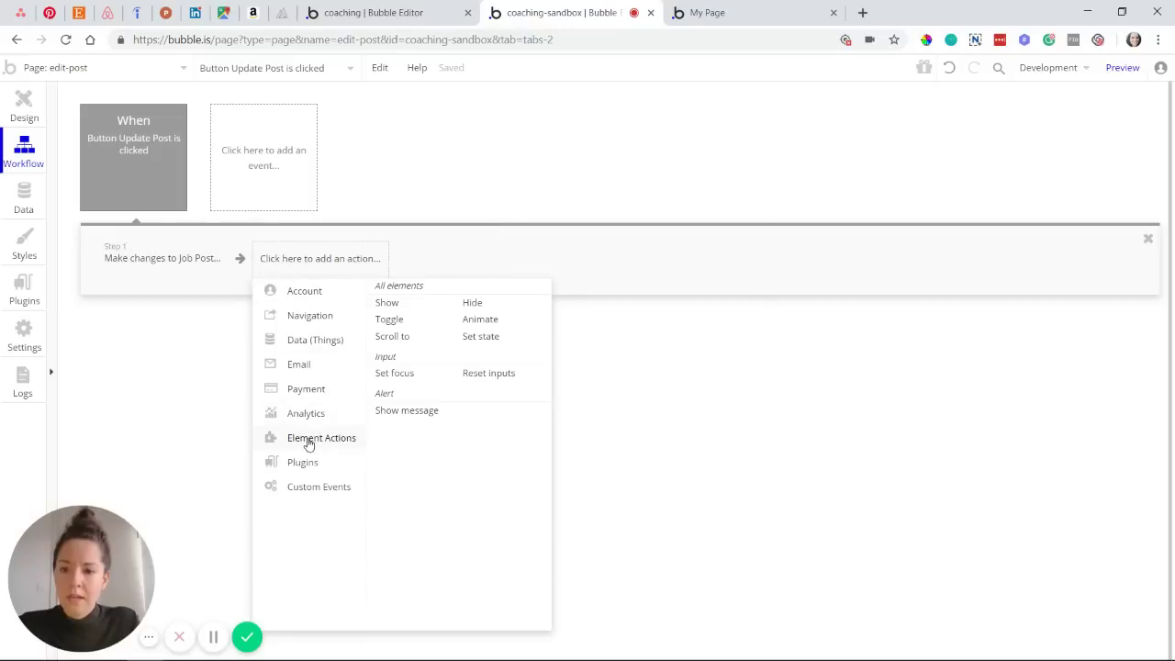
left_click(408, 413)
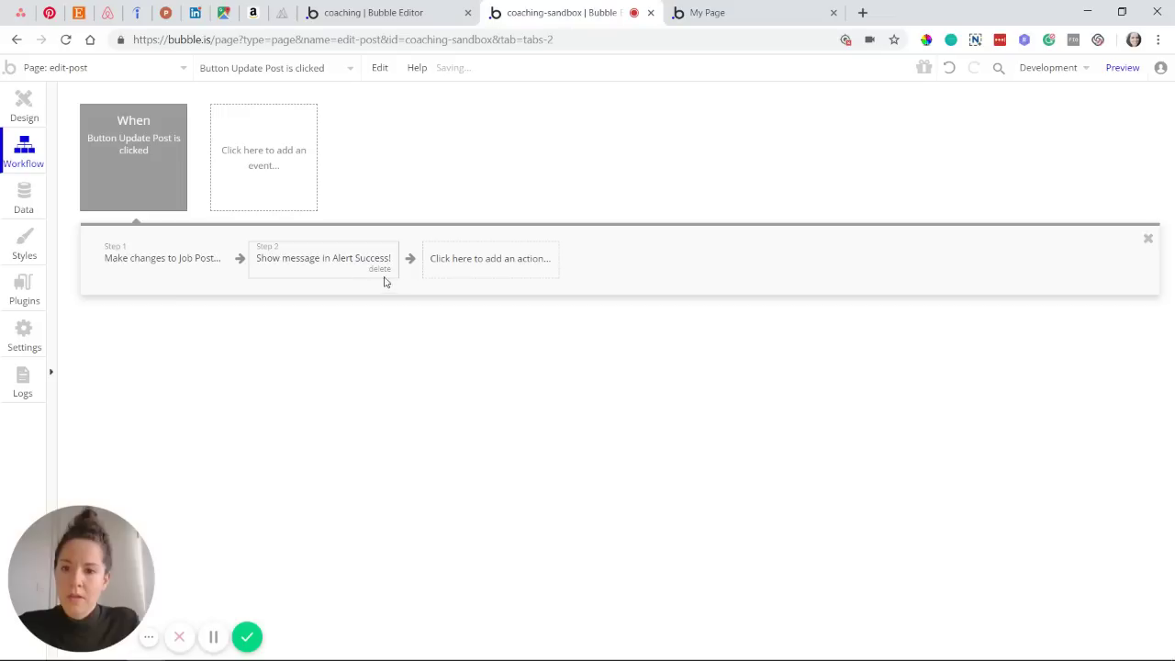
left_click(341, 266)
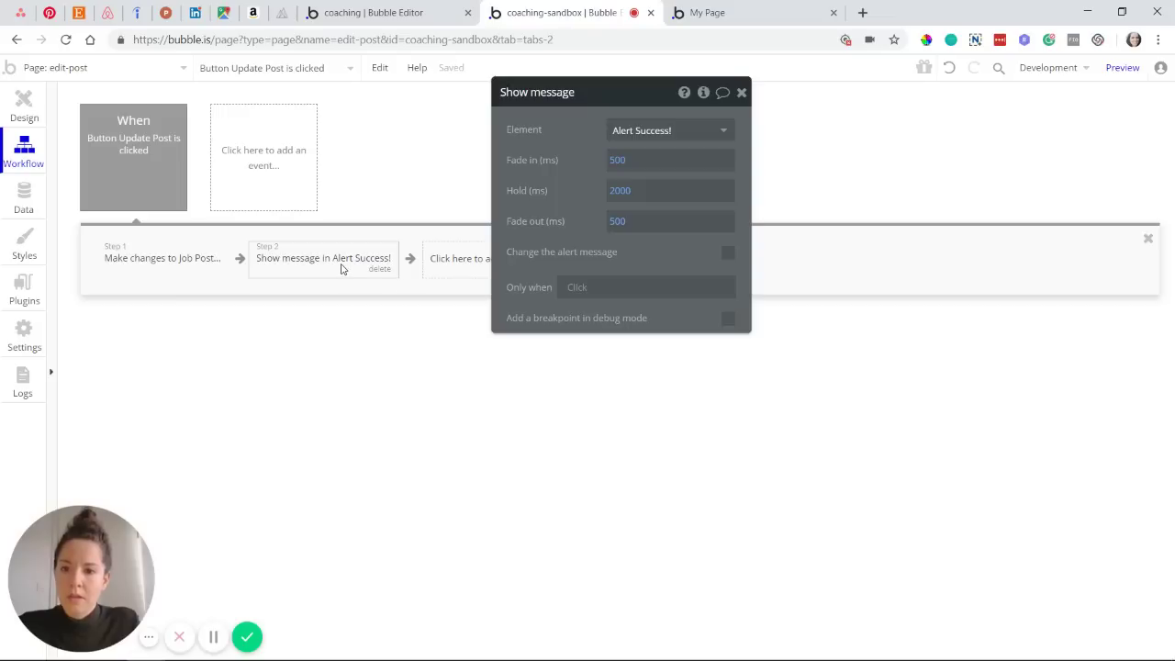
left_click(648, 134)
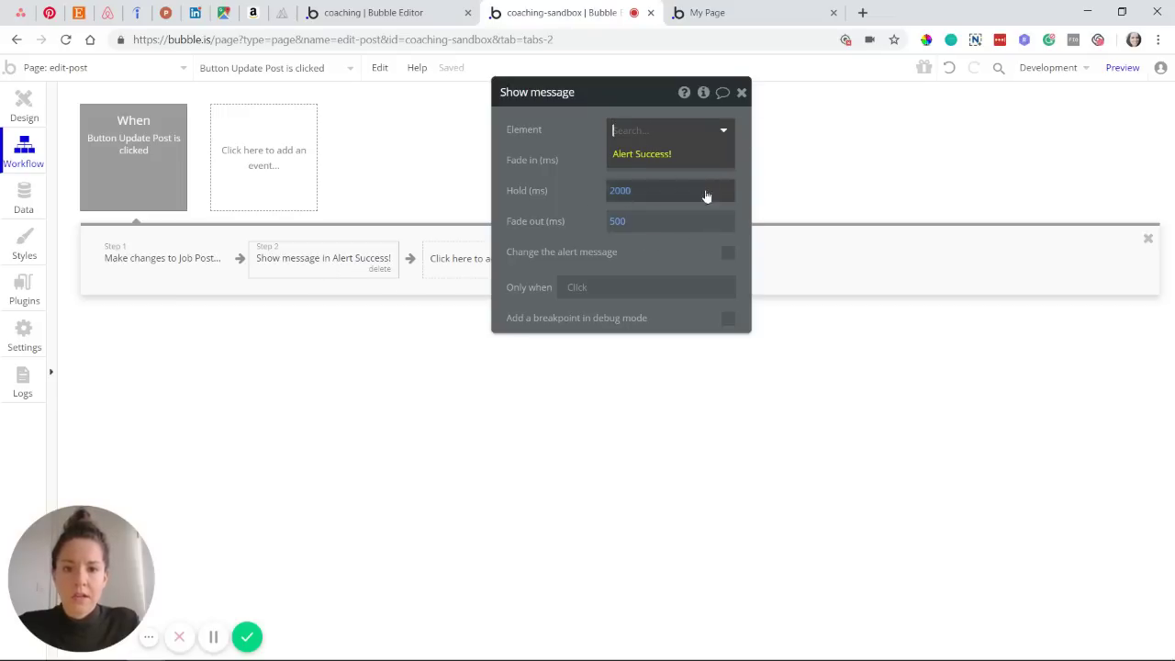
key("Return")
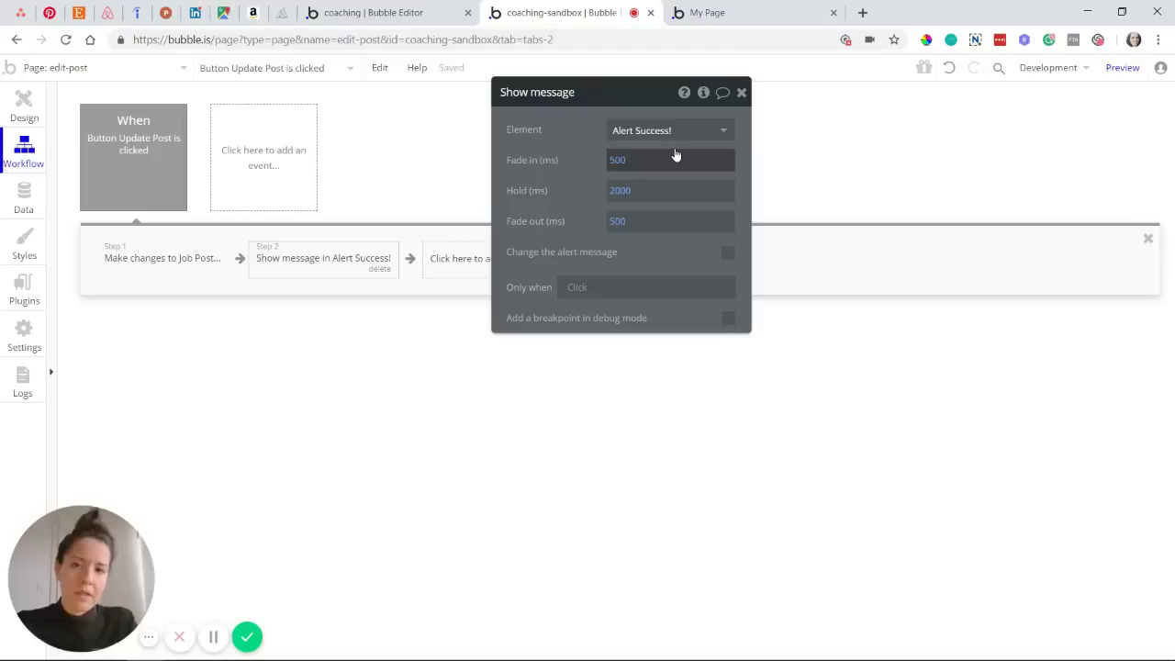
left_click(709, 12)
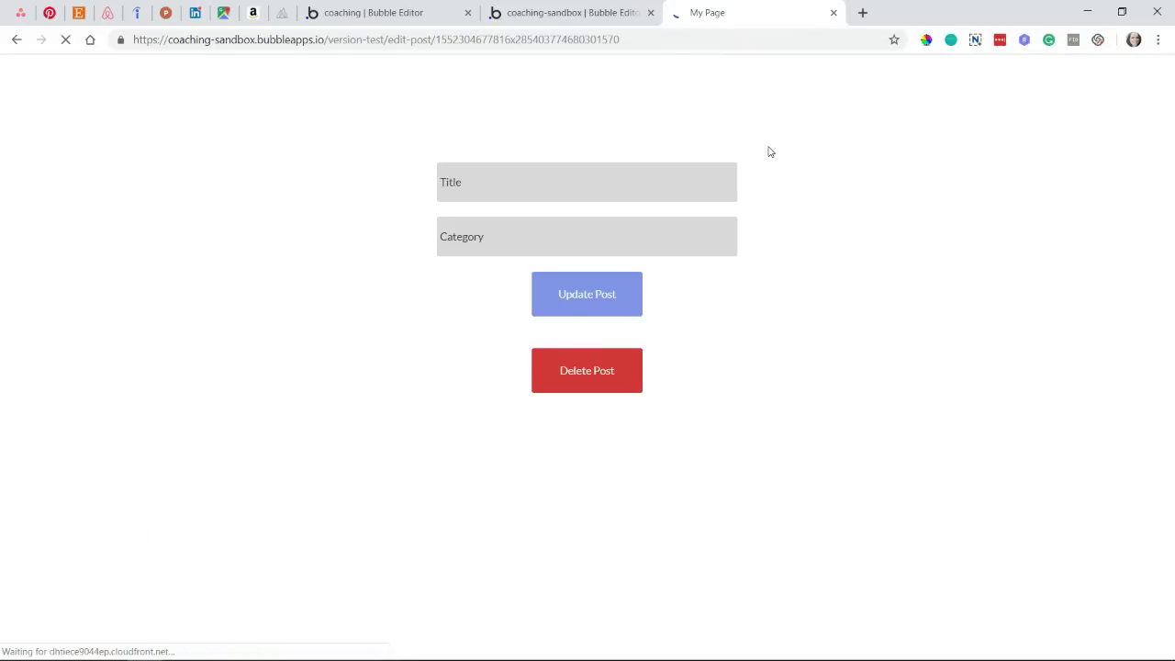
Step: On the live page, set Category to Design, retitle the post Updated Post 456, and submit
left_click_drag(532, 186, 435, 226)
left_click(469, 247)
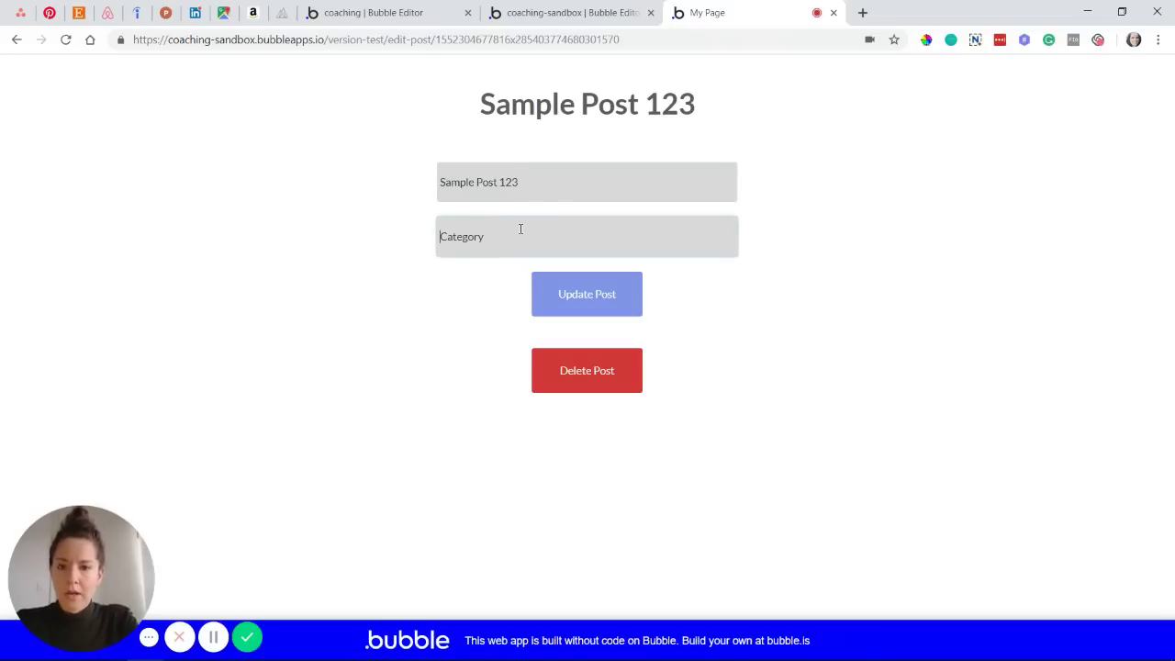
type("Design")
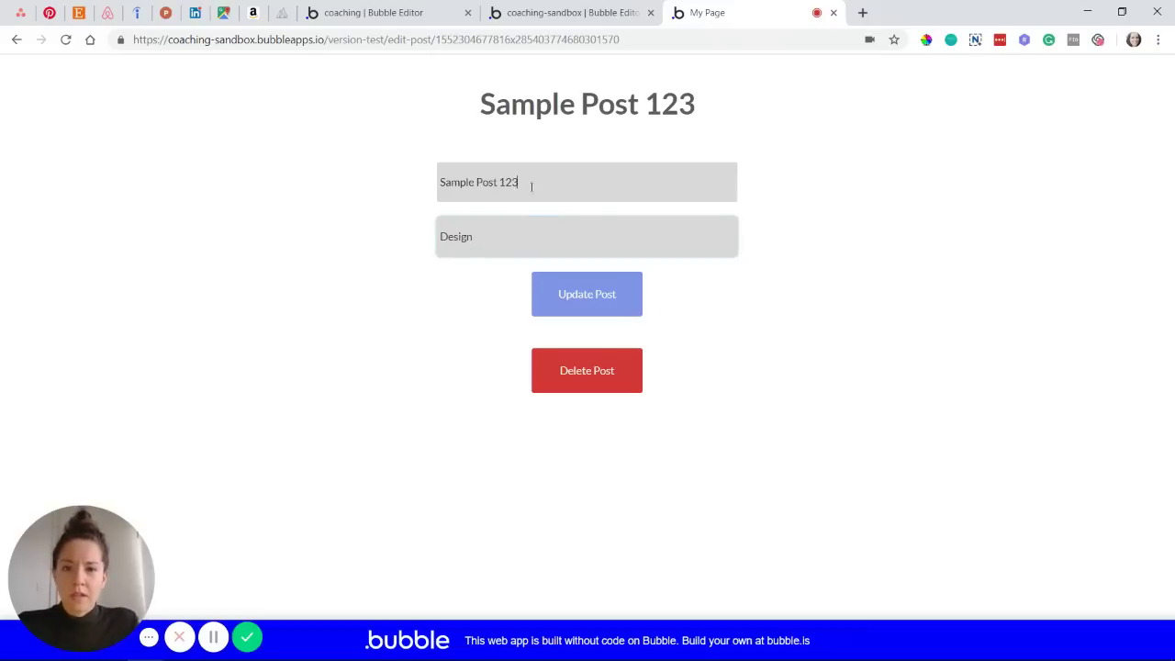
left_click_drag(550, 188, 412, 184)
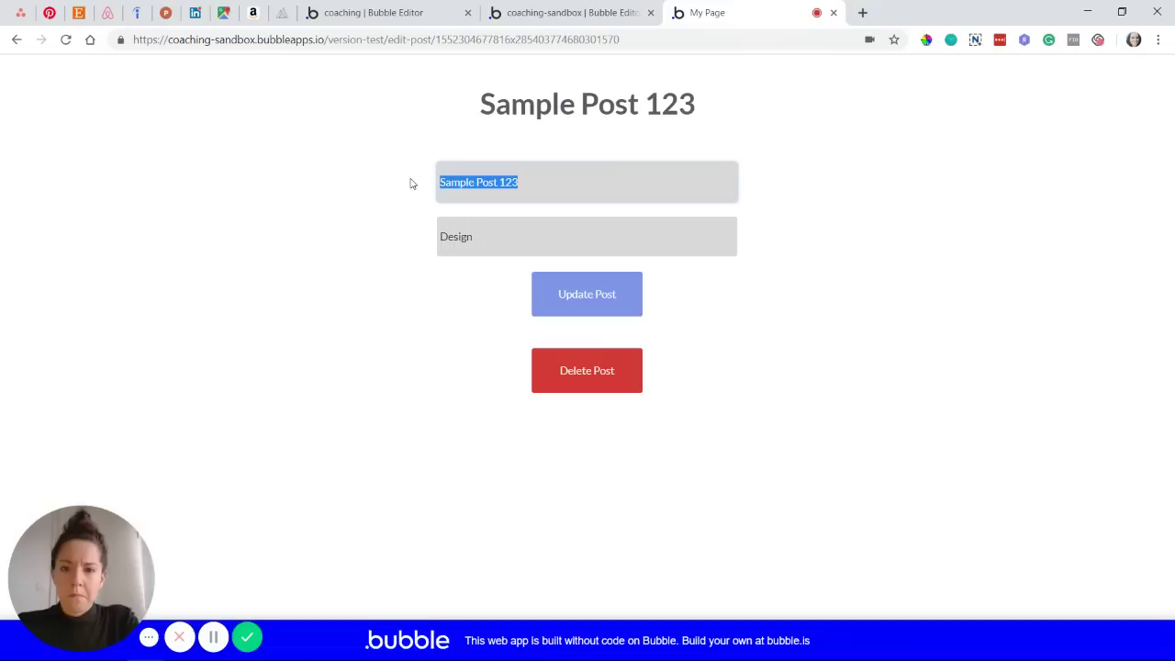
type("Updated")
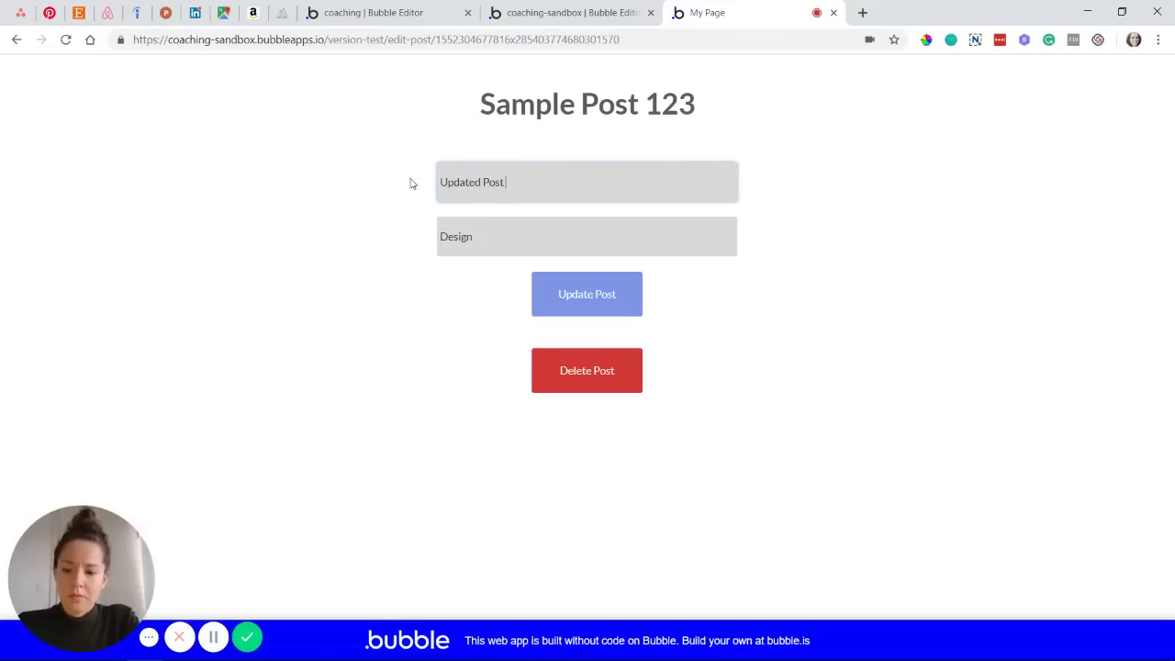
left_click(575, 296)
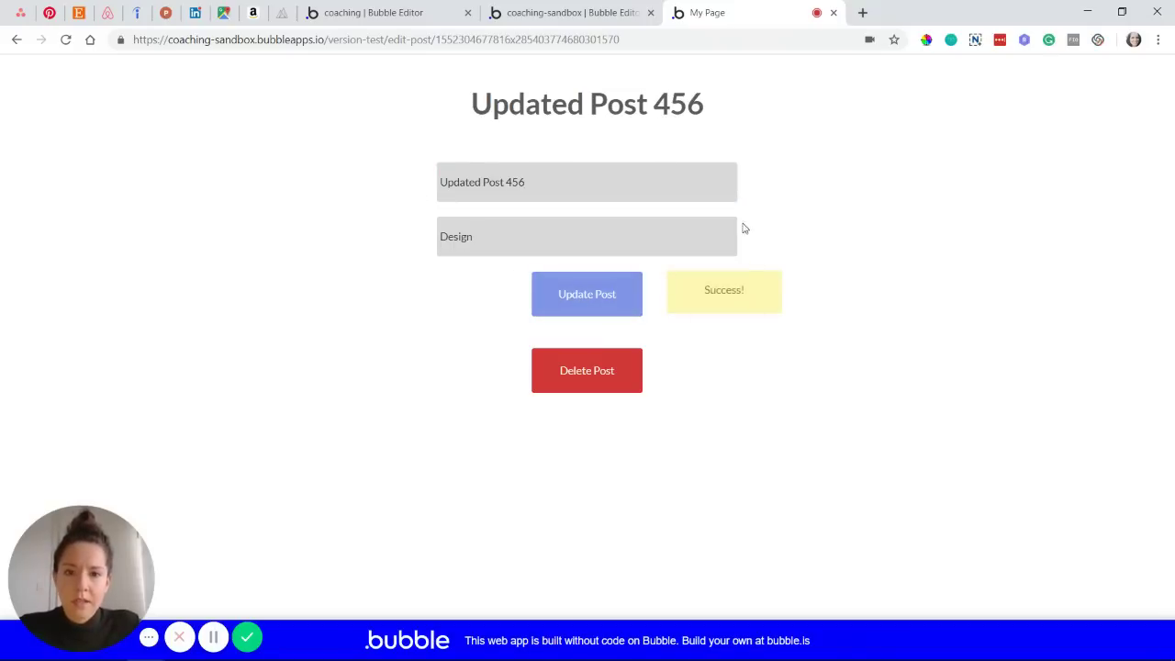
left_click_drag(496, 106, 637, 157)
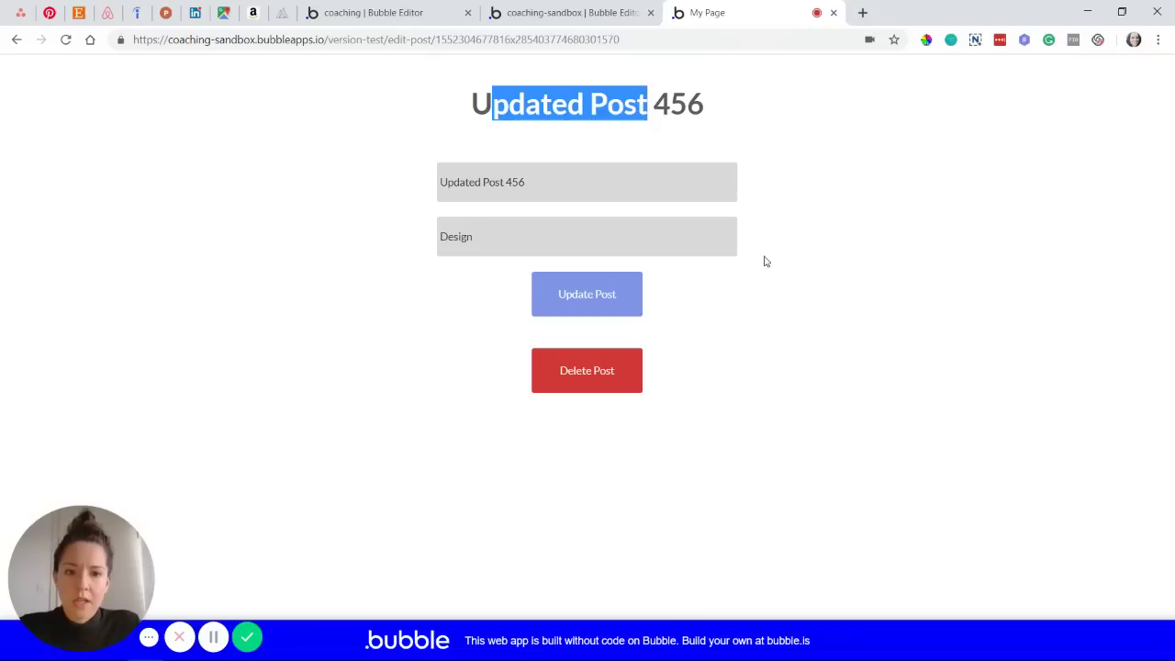
left_click(569, 12)
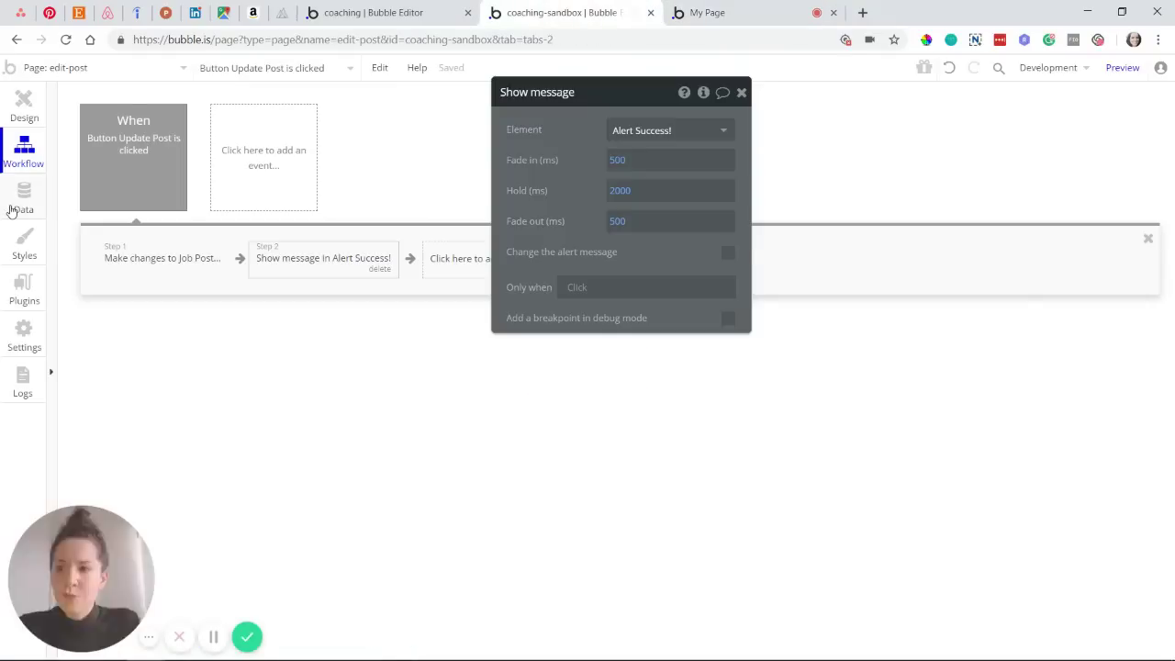
Step: Inspect the updated post's Title and Category in the App data job posts table
left_click(24, 197)
left_click(316, 631)
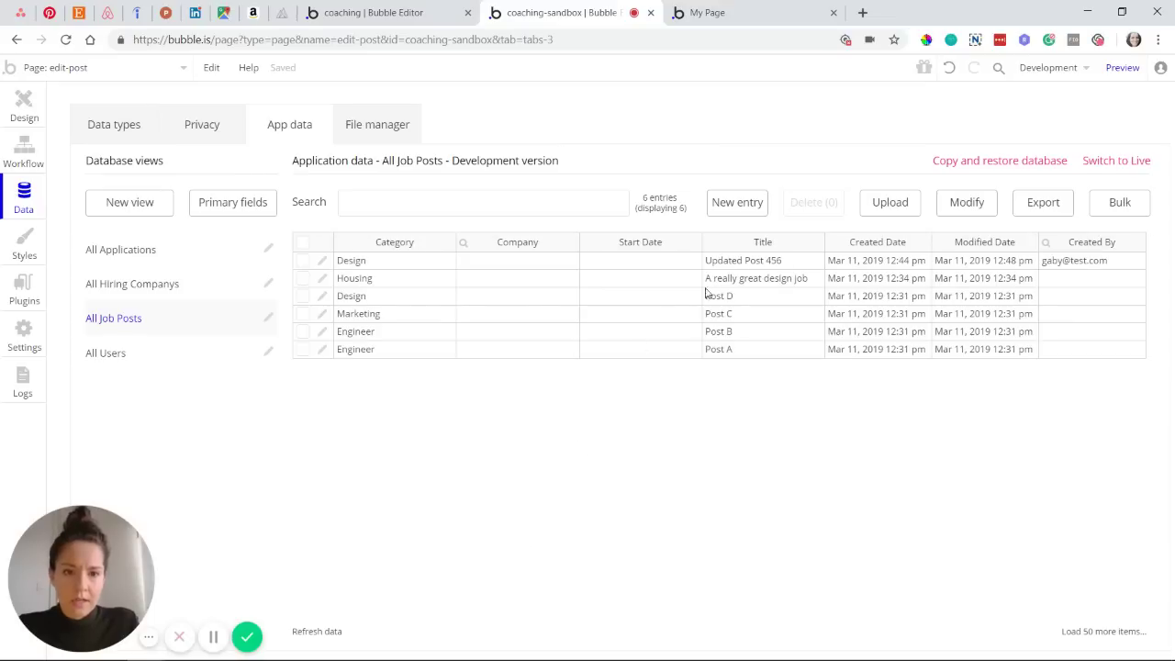
left_click(732, 266)
left_click(435, 262)
left_click(713, 265)
Step: Retitle the post 'Changed Again 789' on the live edit page and submit it
left_click(706, 12)
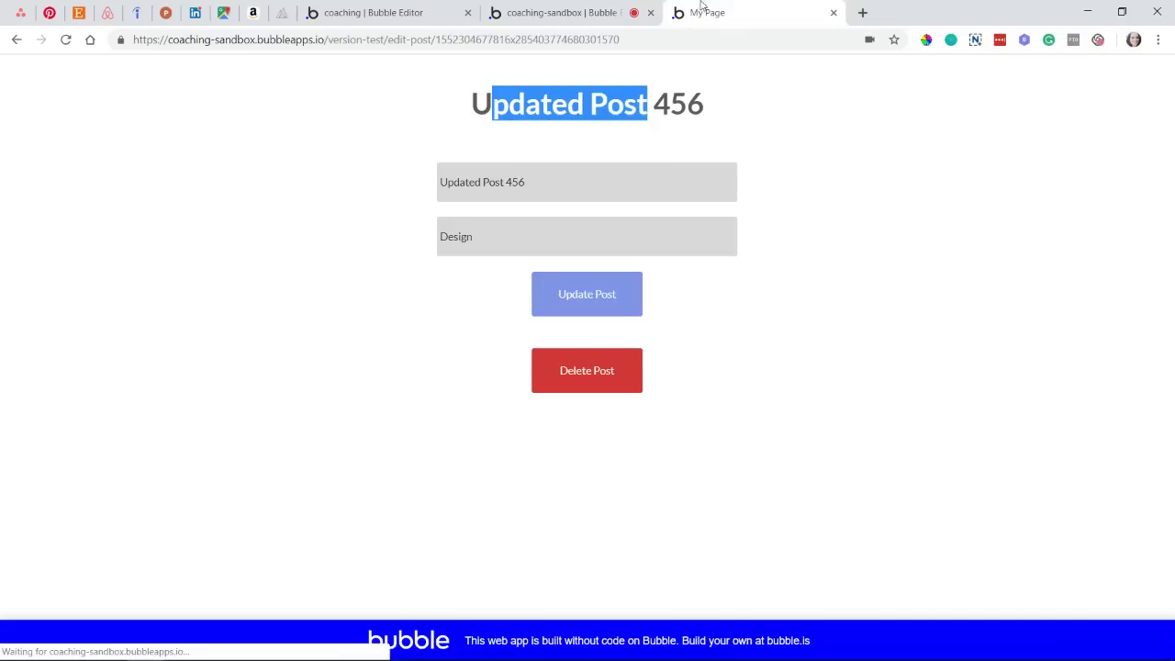
left_click(579, 191)
key("ctrl+a")
type("C")
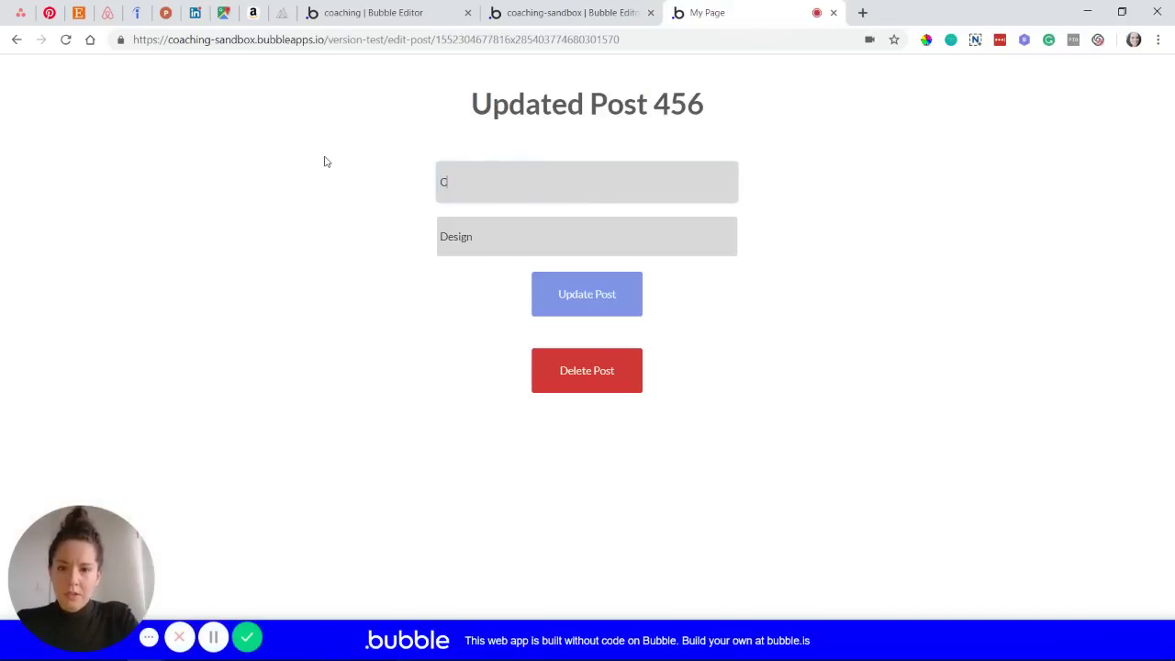
type("hanged Again 789")
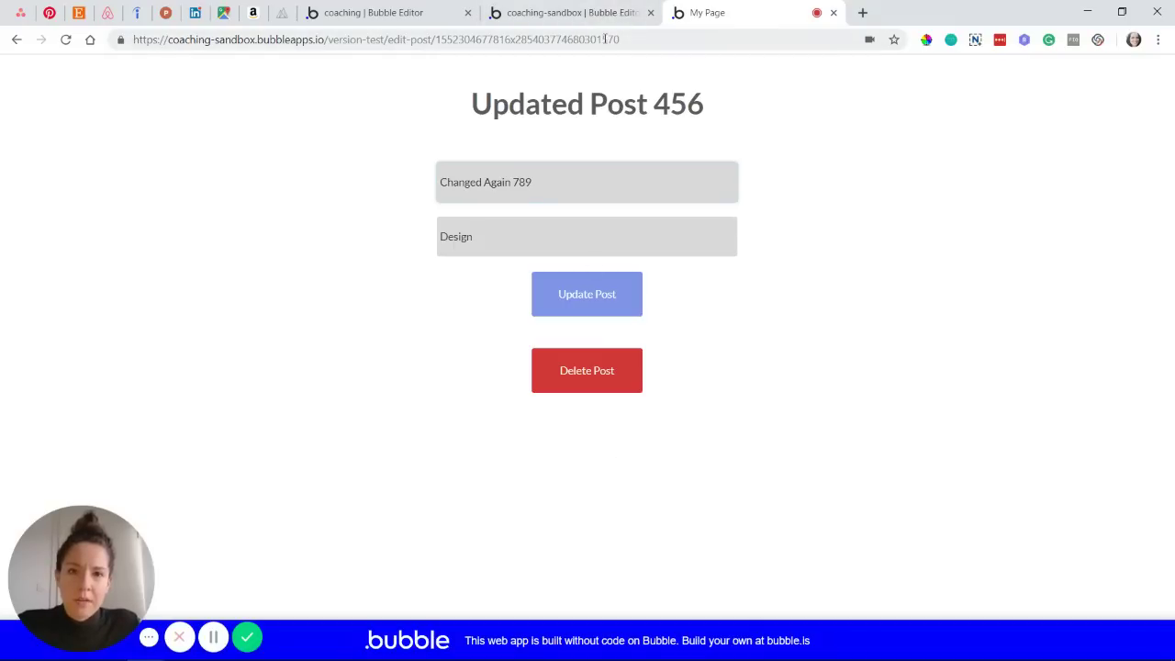
left_click(597, 13)
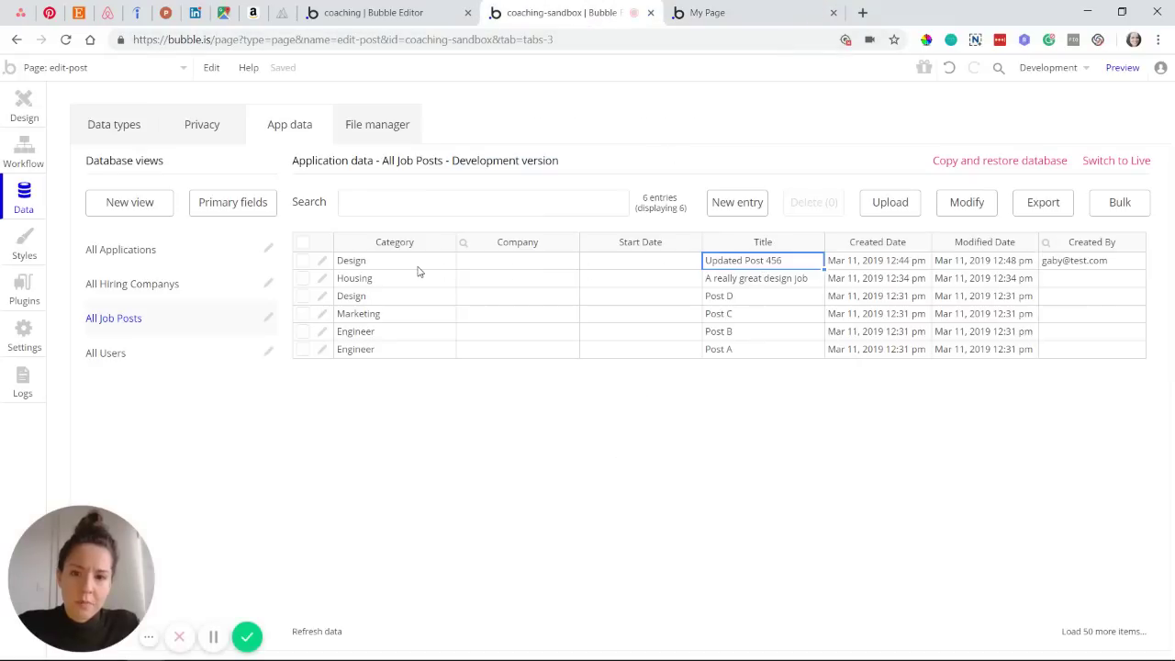
left_click(1088, 268)
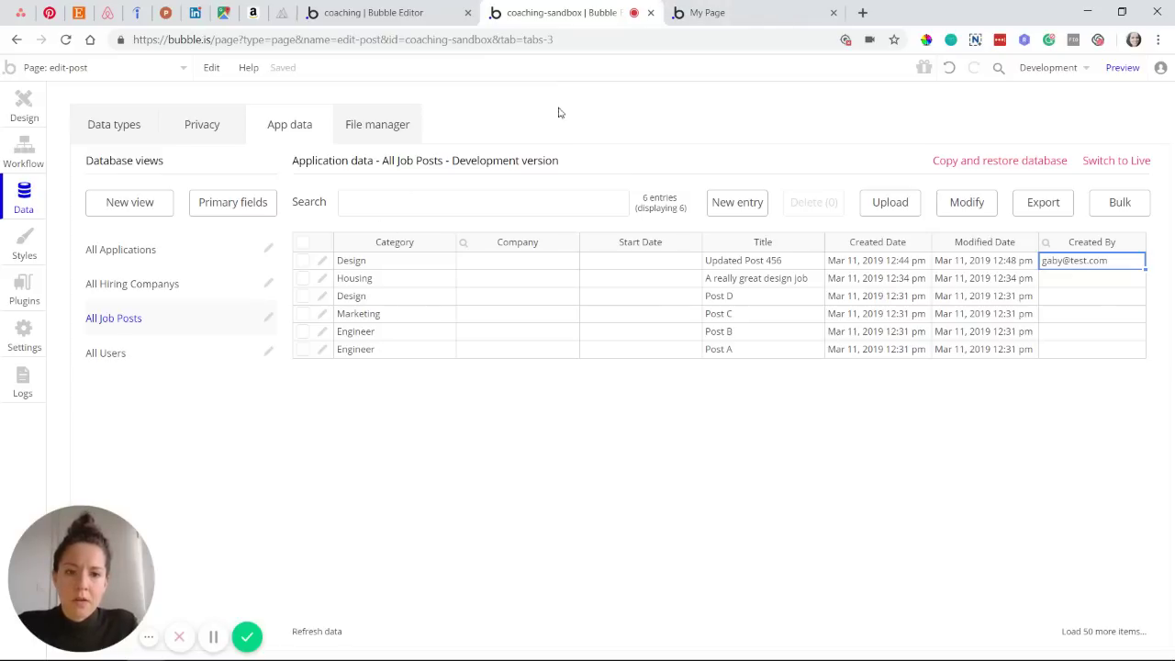
left_click(754, 9)
key("ctrl+shift+Tab")
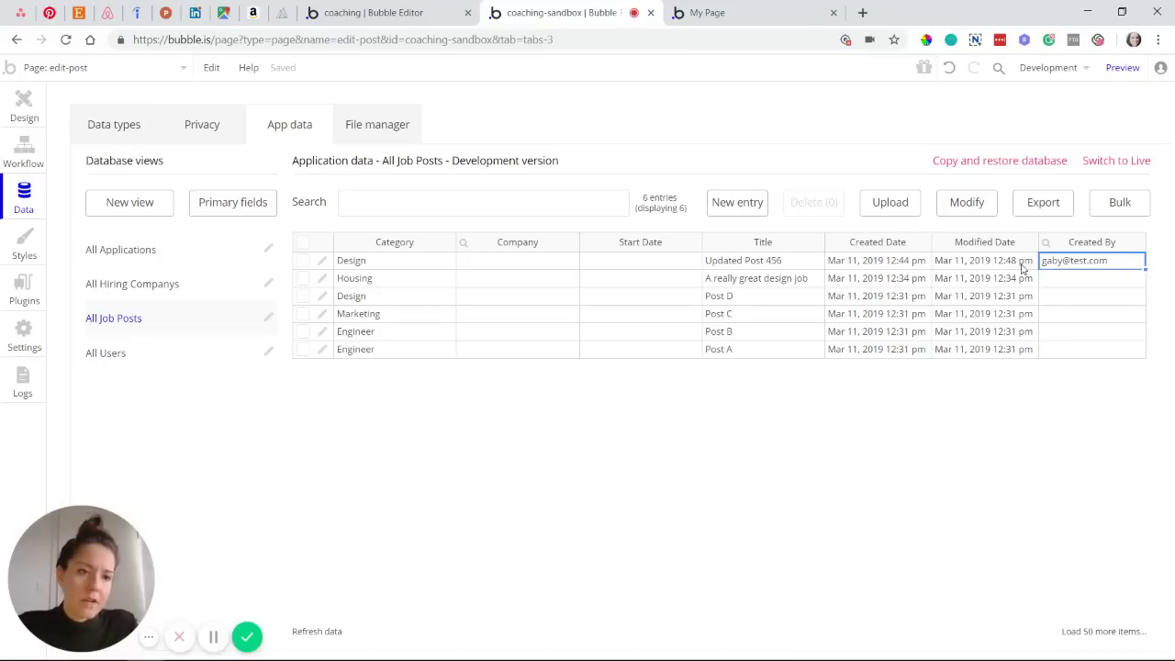
left_click(734, 7)
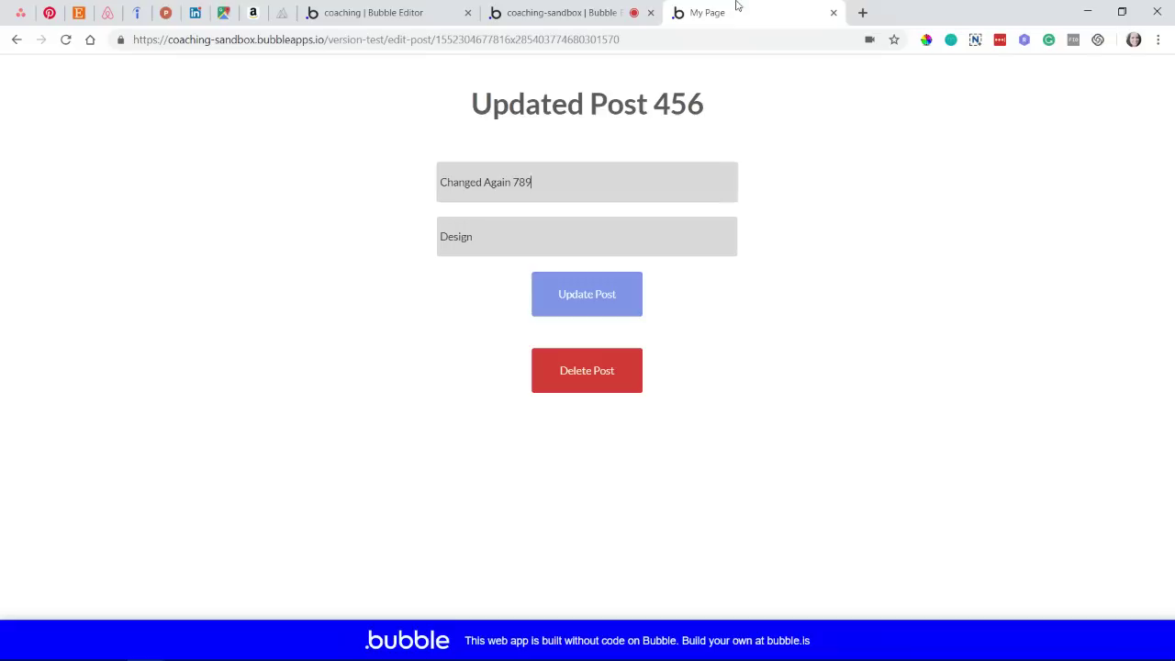
left_click(541, 296)
Step: Refresh the job posts data to confirm the title now reads Changed Again 789
left_click_drag(512, 104, 641, 104)
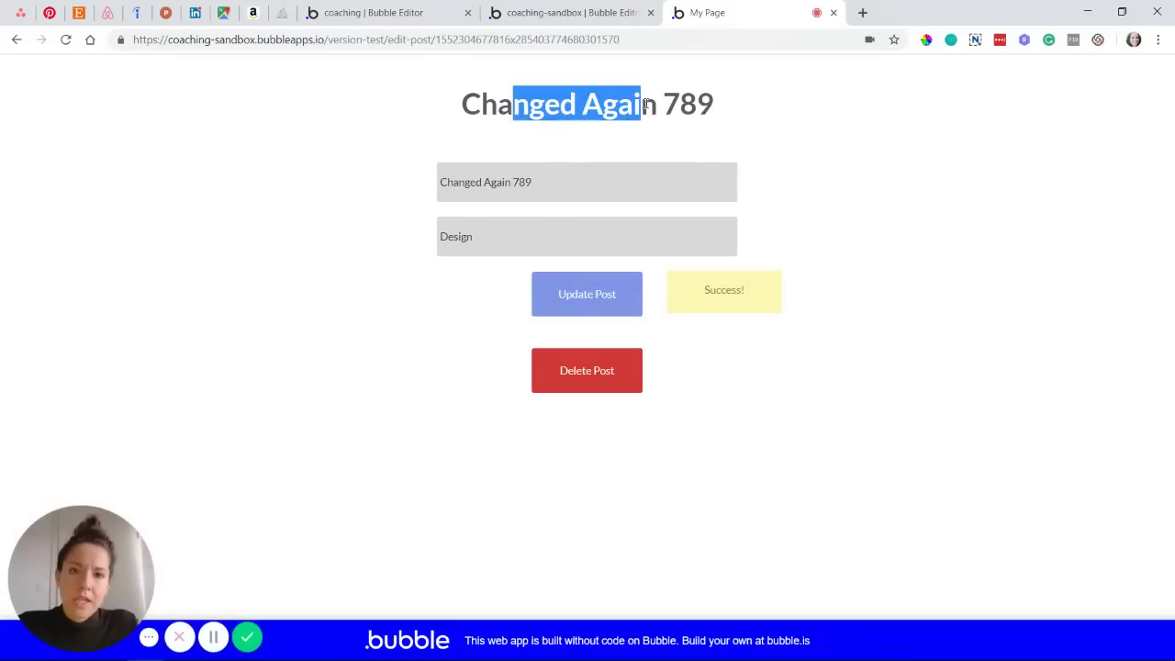
left_click(623, 15)
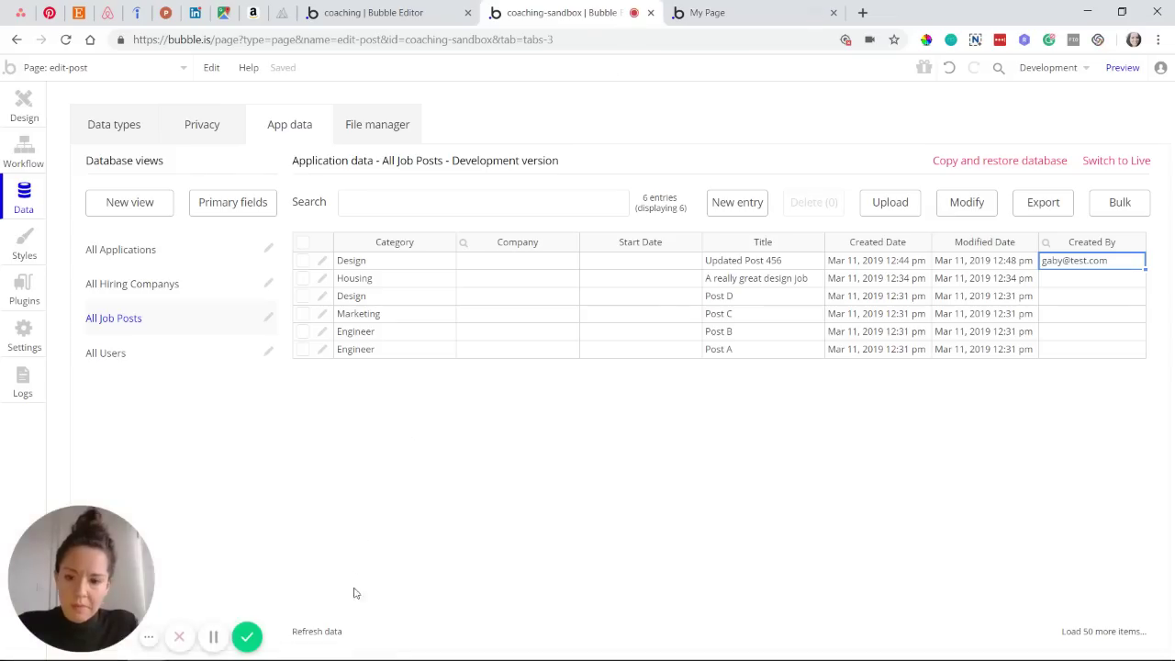
left_click(317, 632)
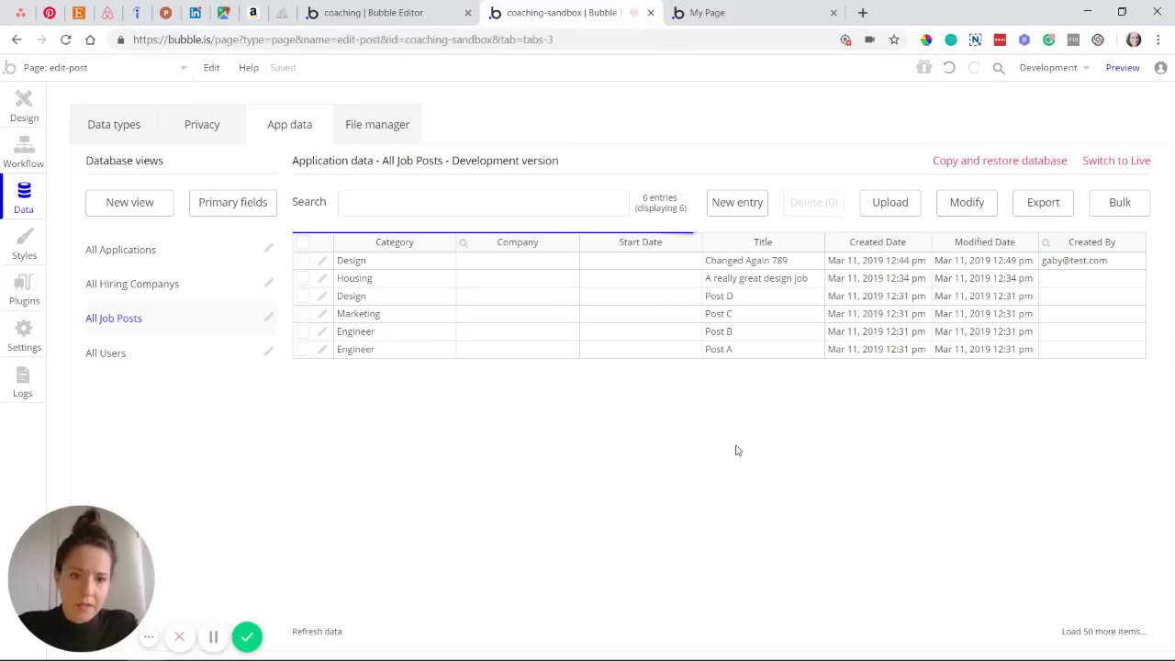
left_click(755, 263)
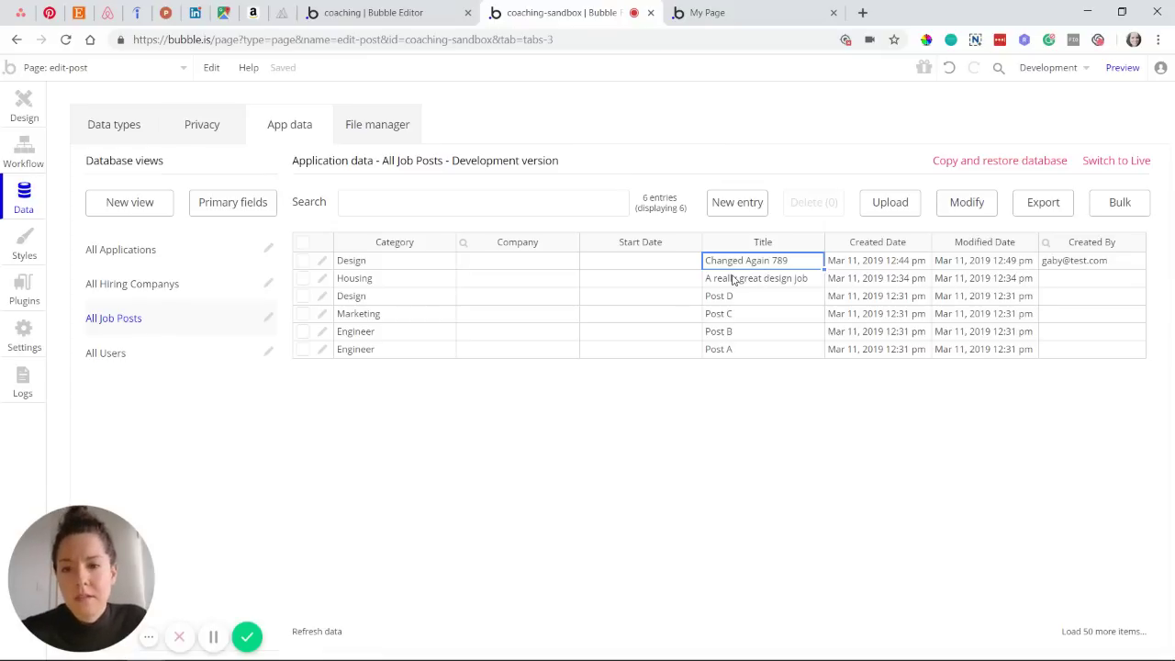
left_click(22, 110)
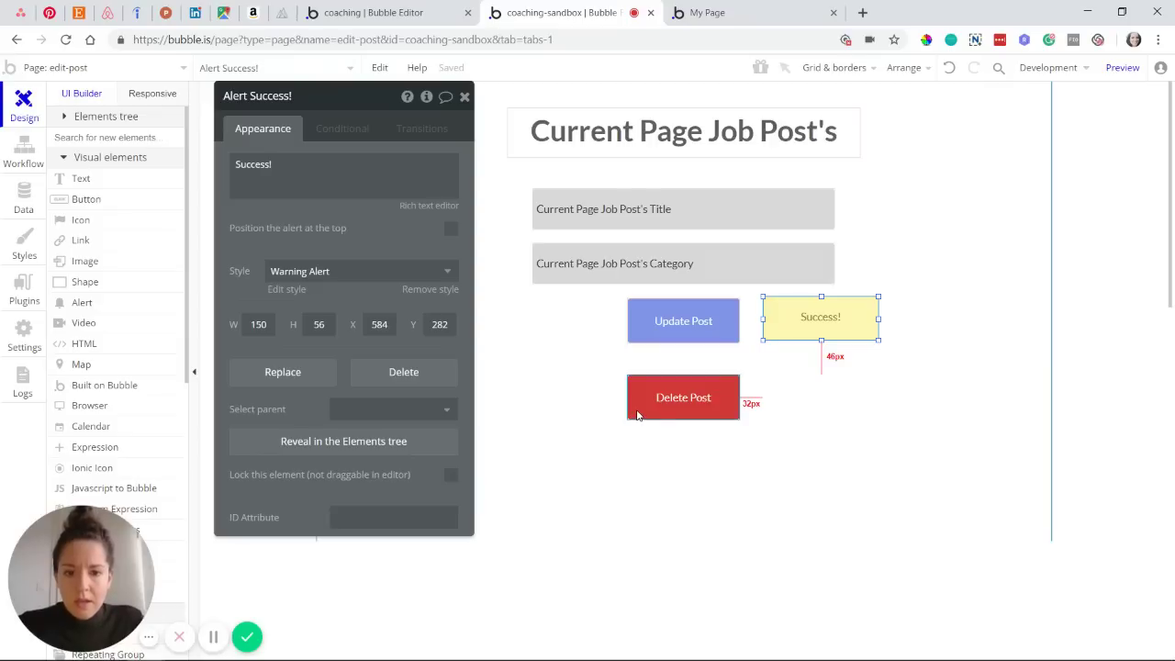
Step: Switch Step 1's Thing to change from Current Page Job Post to 'Do a search for'
left_click(24, 149)
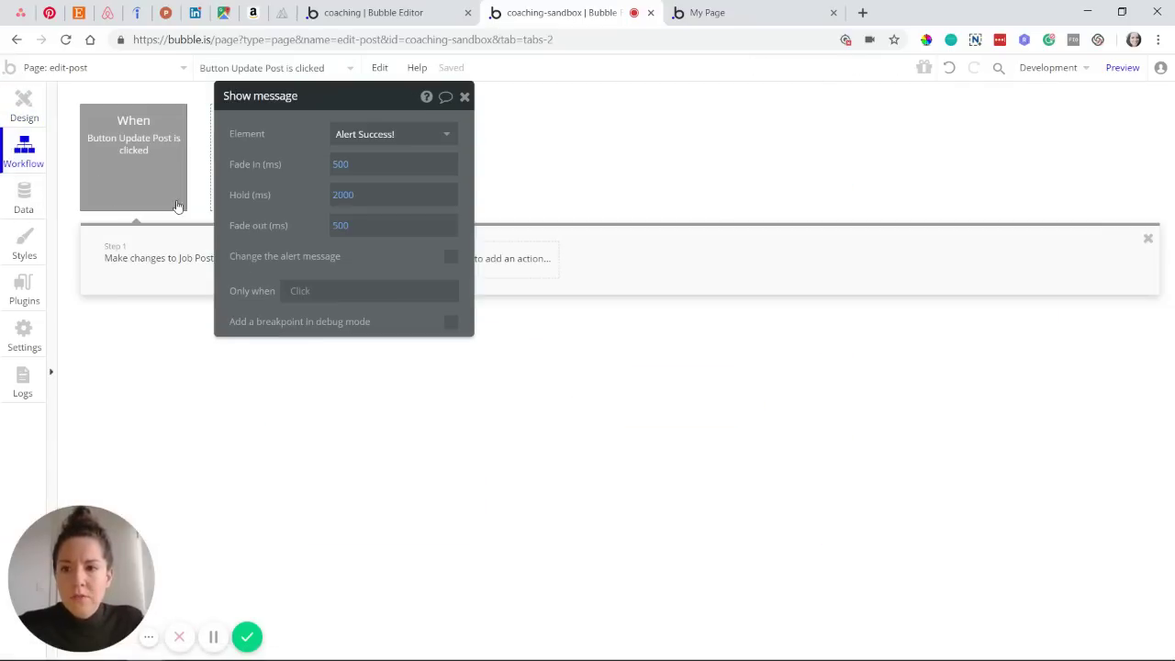
left_click(161, 241)
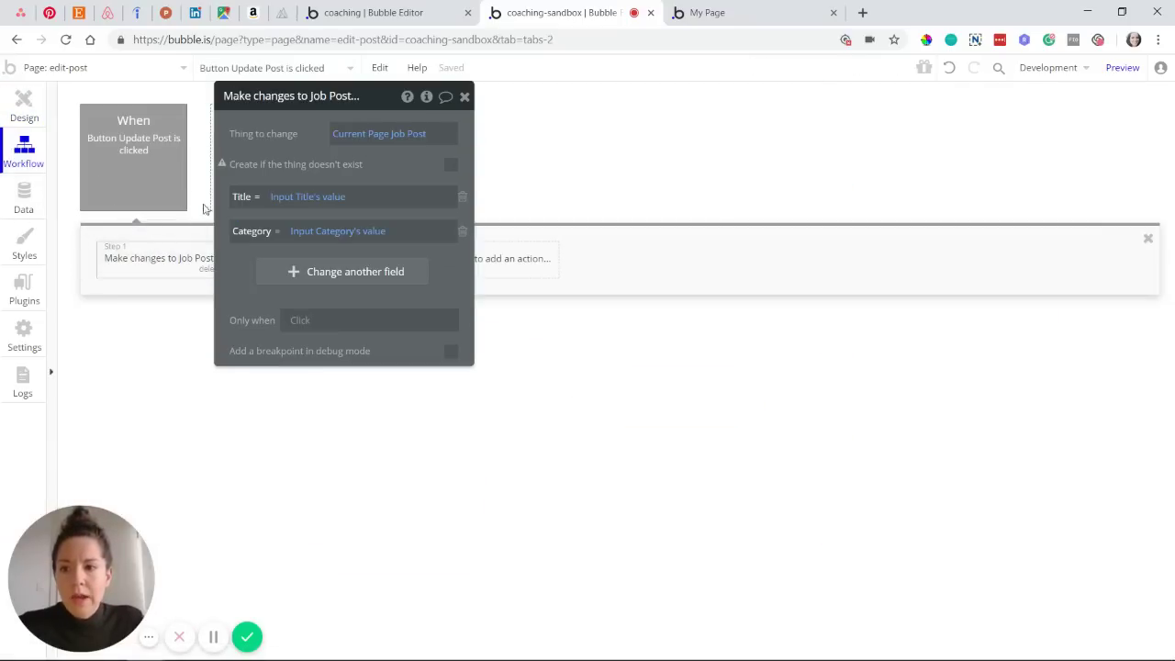
left_click(376, 141)
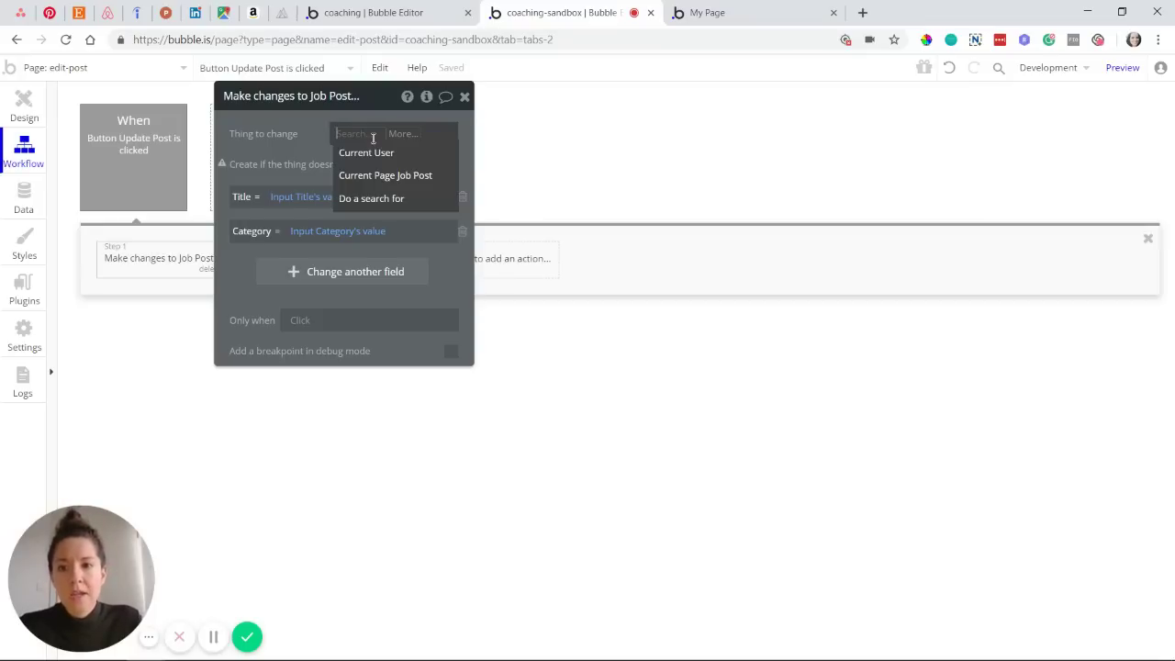
left_click(328, 165)
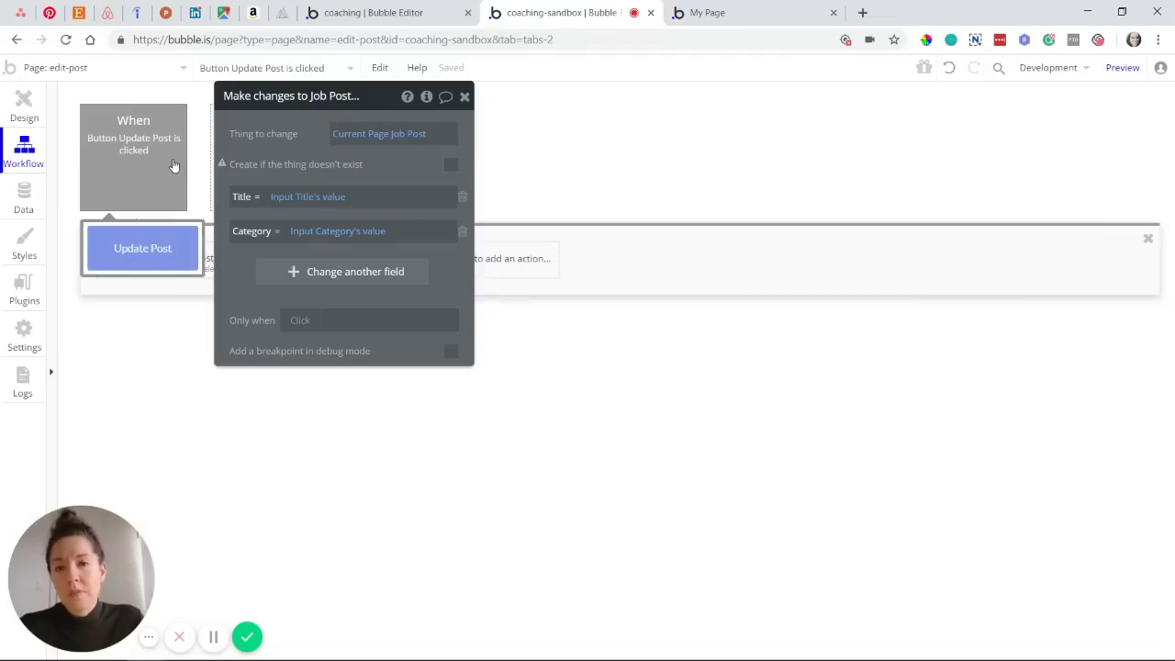
mouse_move(358, 144)
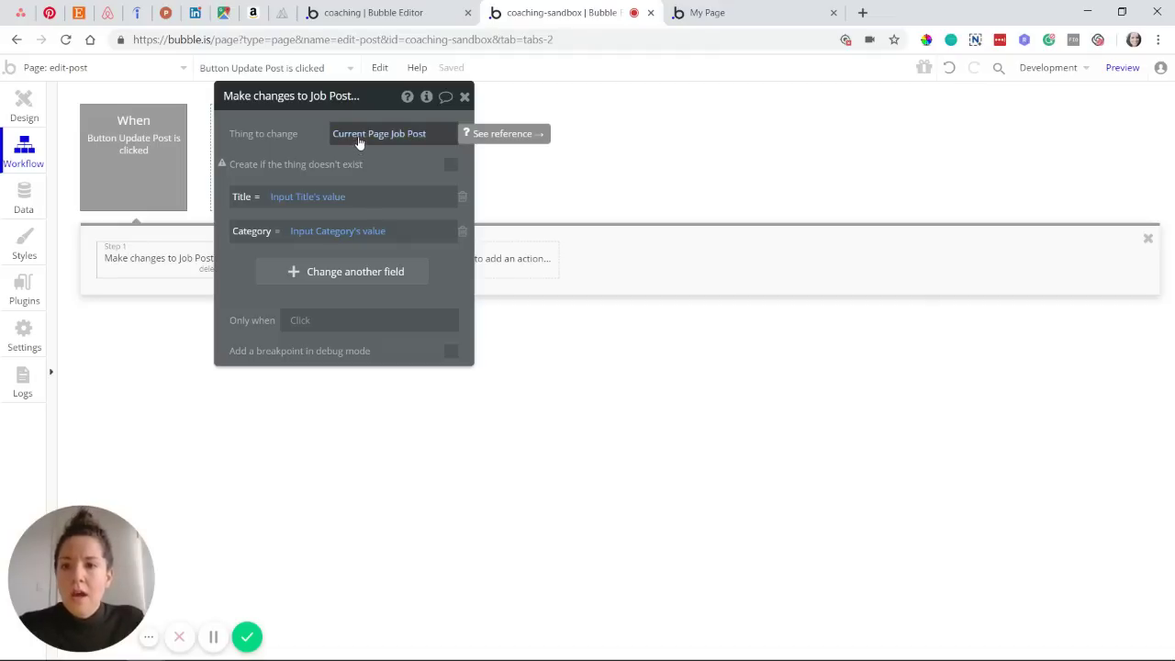
left_click(359, 144)
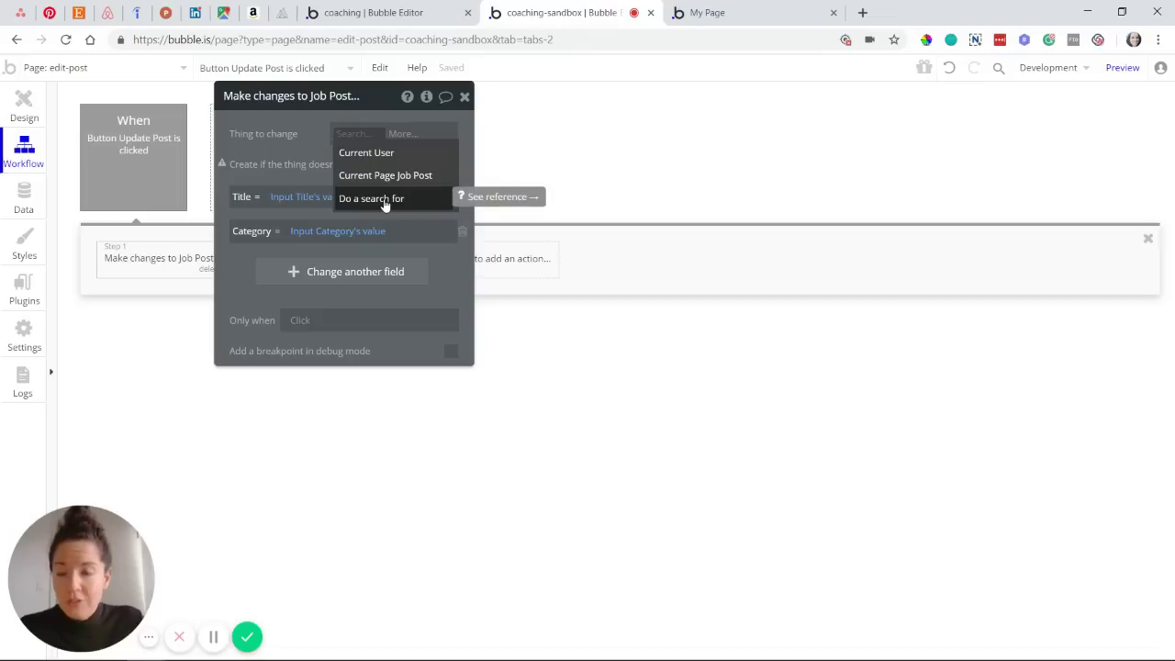
left_click(385, 200)
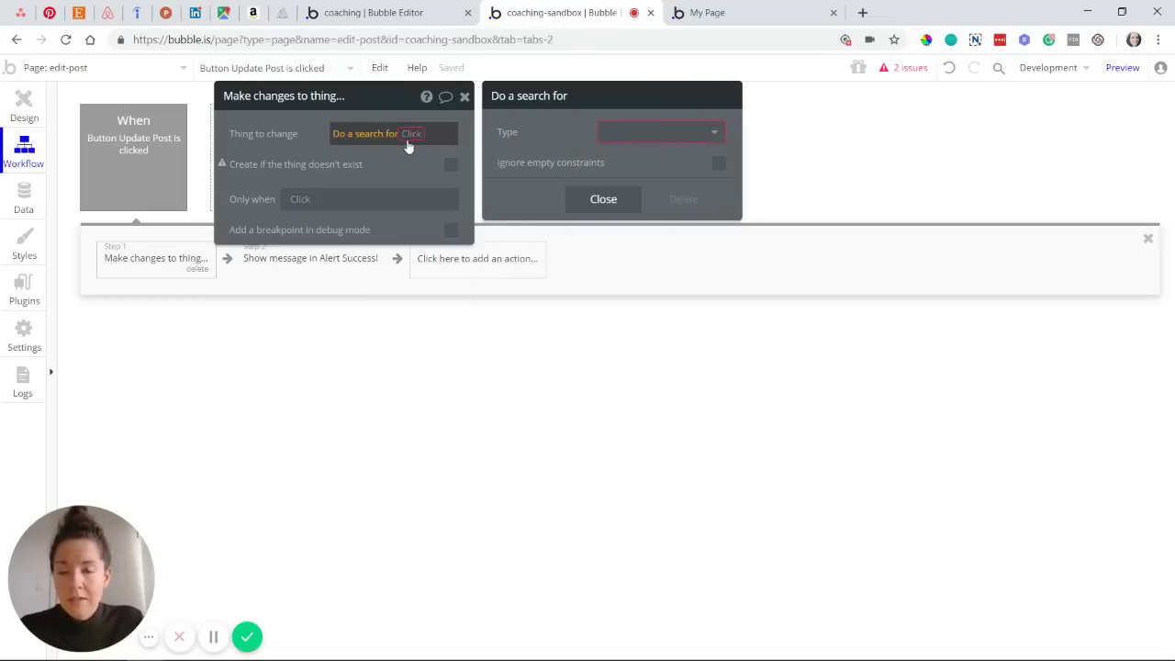
mouse_move(407, 143)
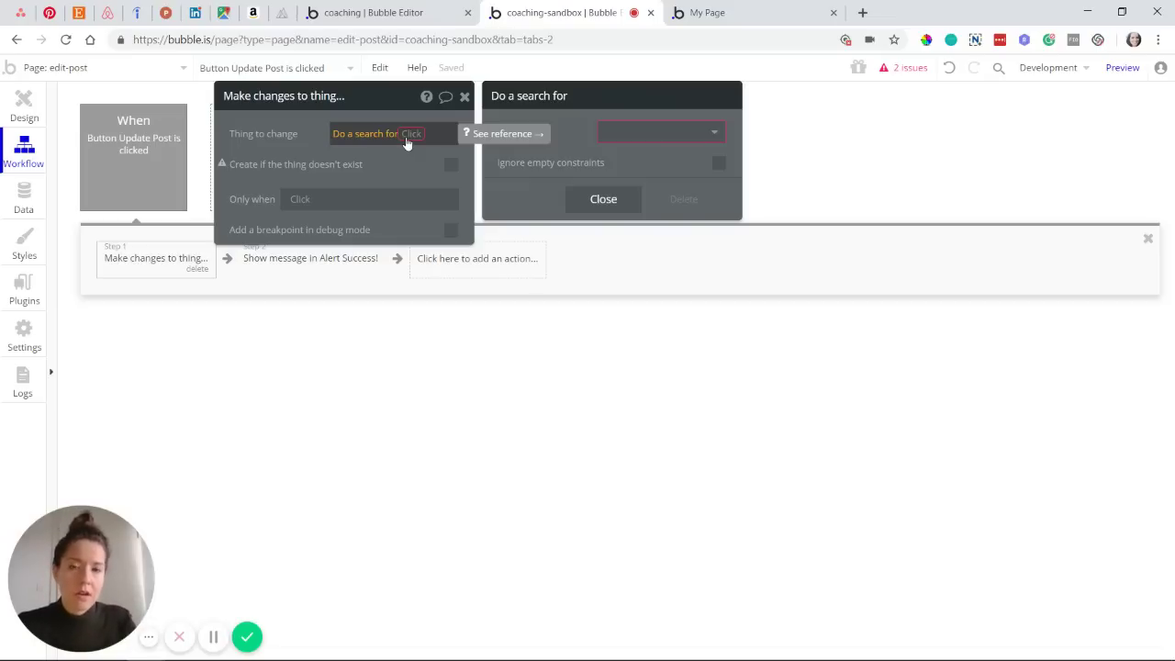
left_click(623, 129)
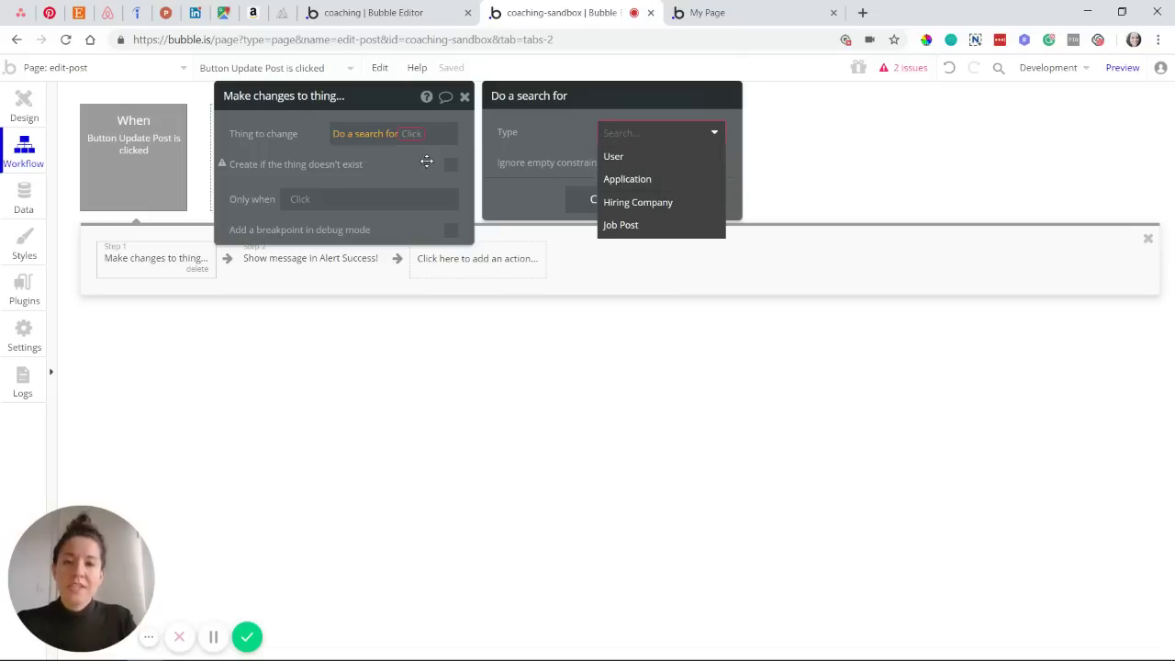
mouse_move(426, 161)
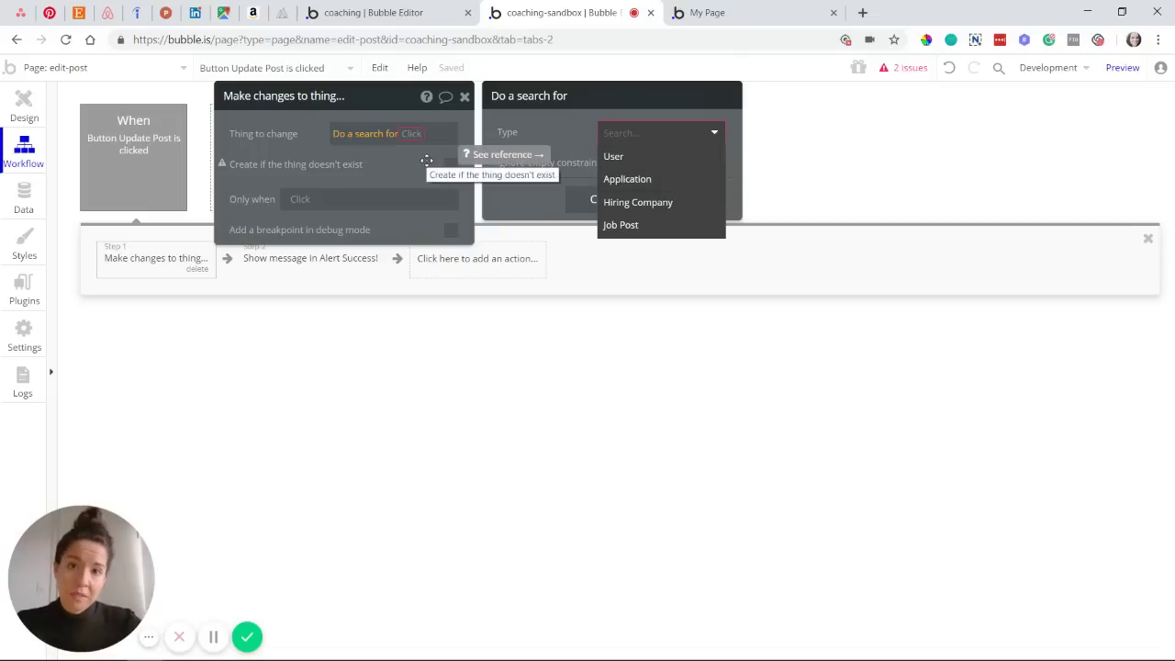
left_click(621, 160)
left_click(603, 175)
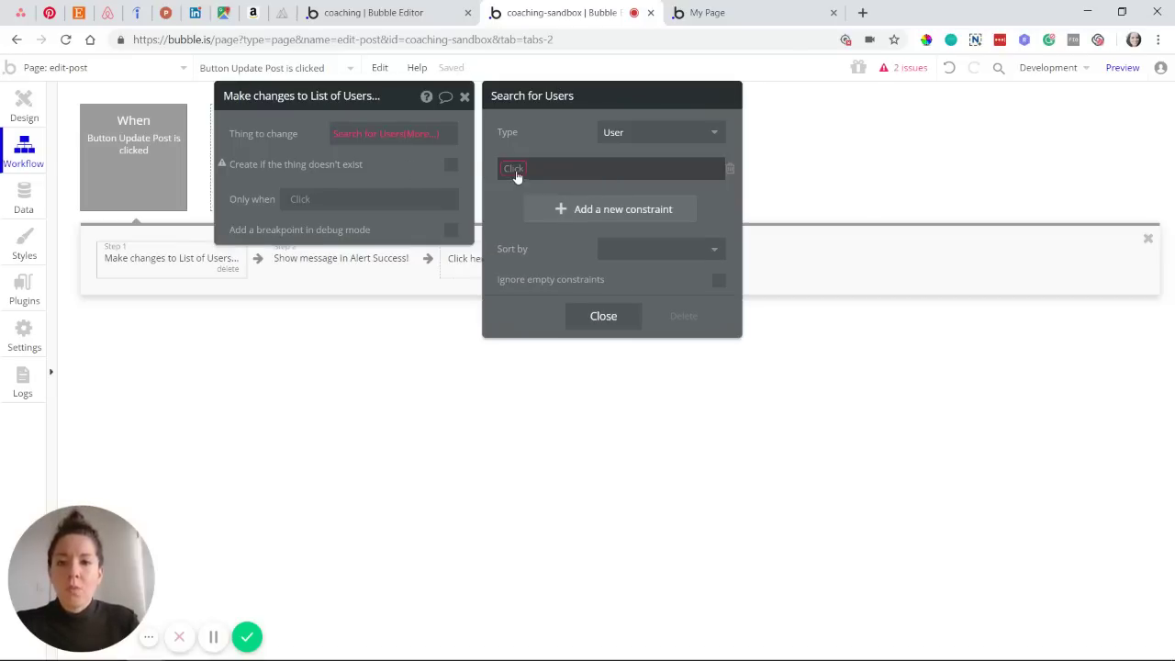
left_click(517, 170)
left_click(541, 188)
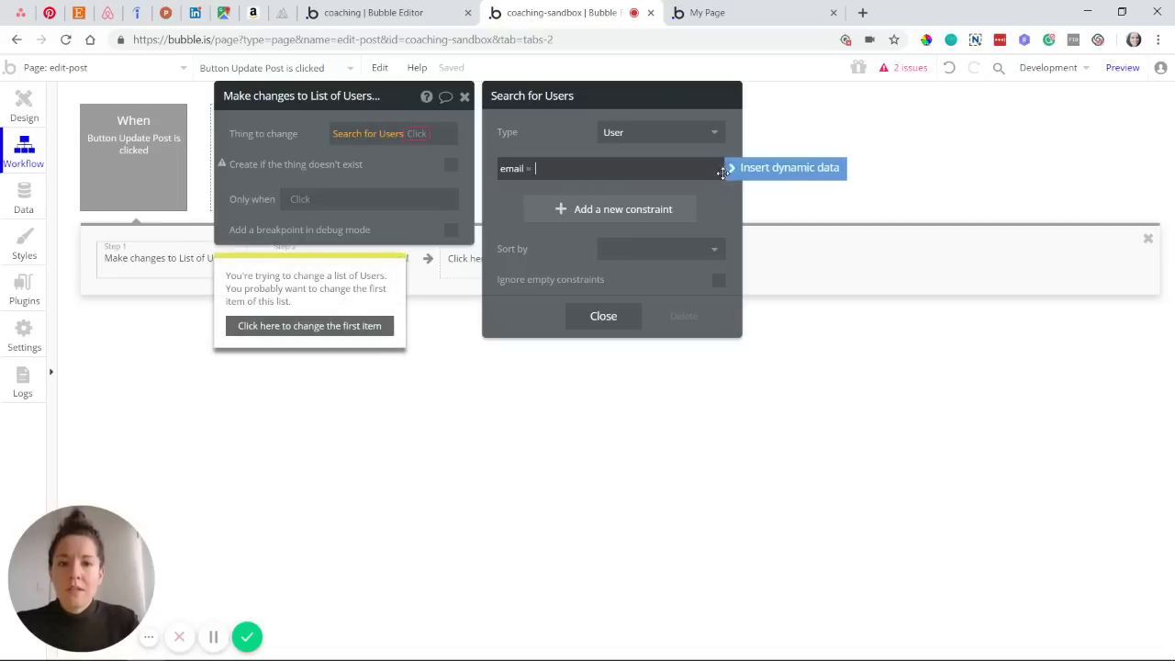
left_click(679, 169)
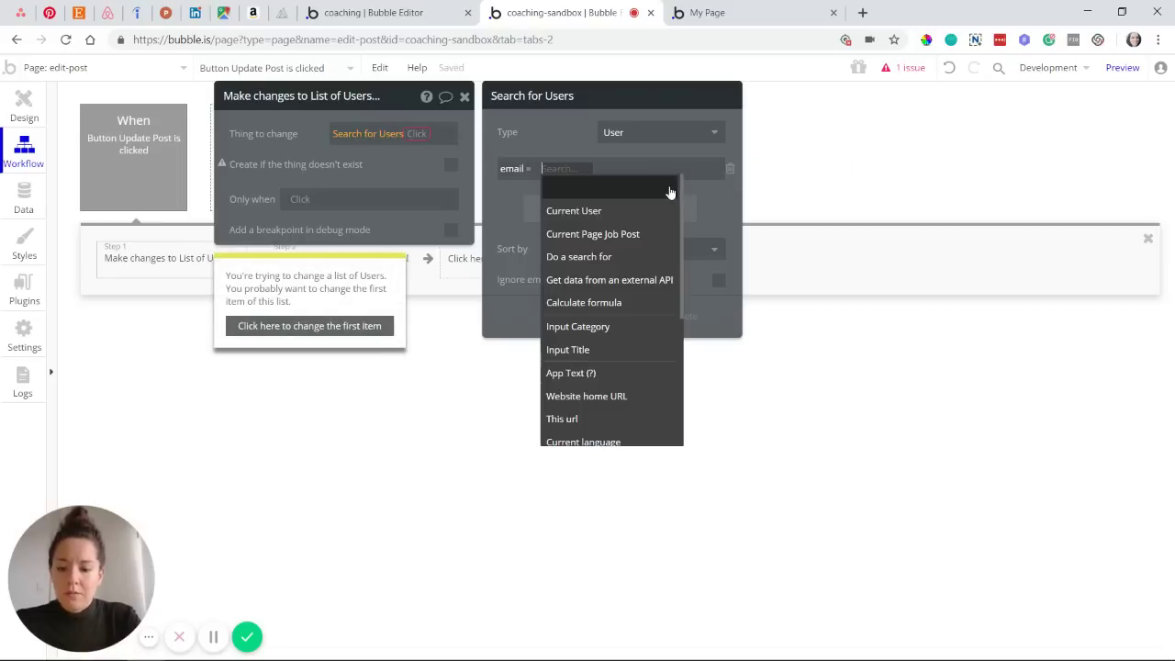
type("phoebe@")
type("test.com")
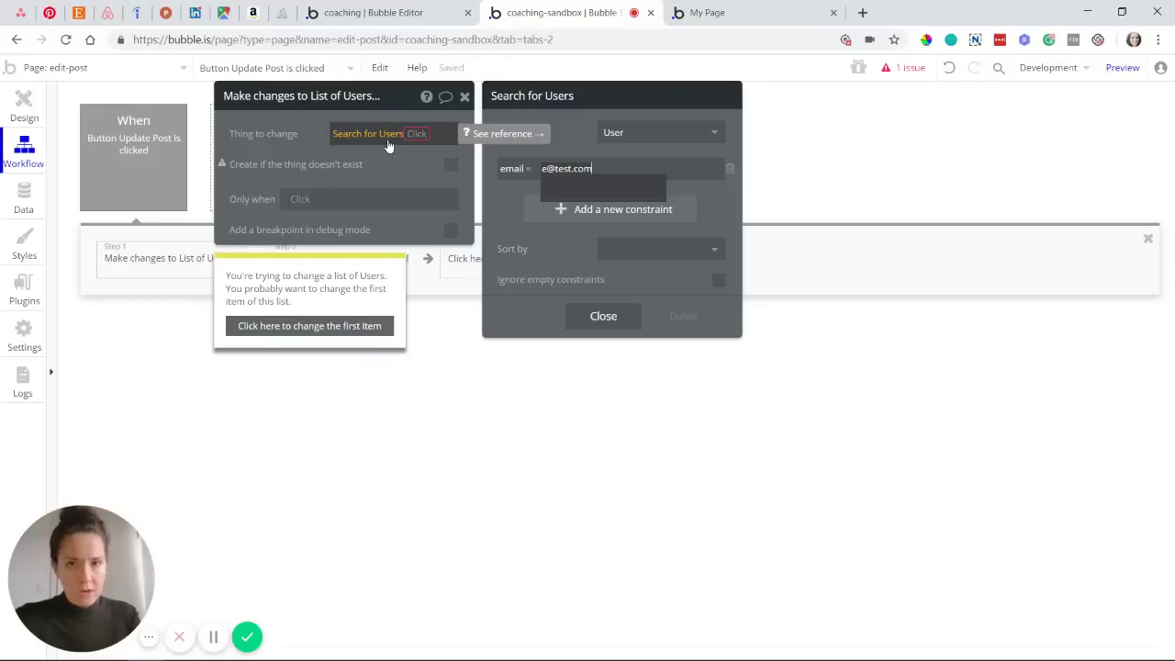
left_click_drag(288, 166, 524, 200)
left_click(954, 71)
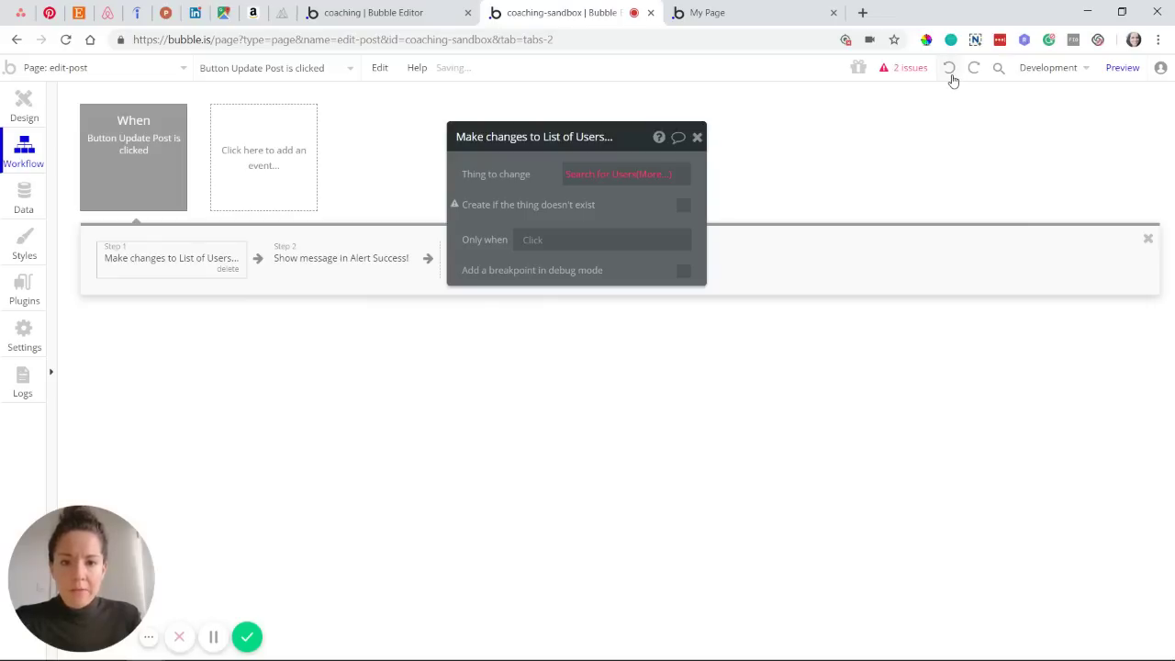
left_click(940, 74)
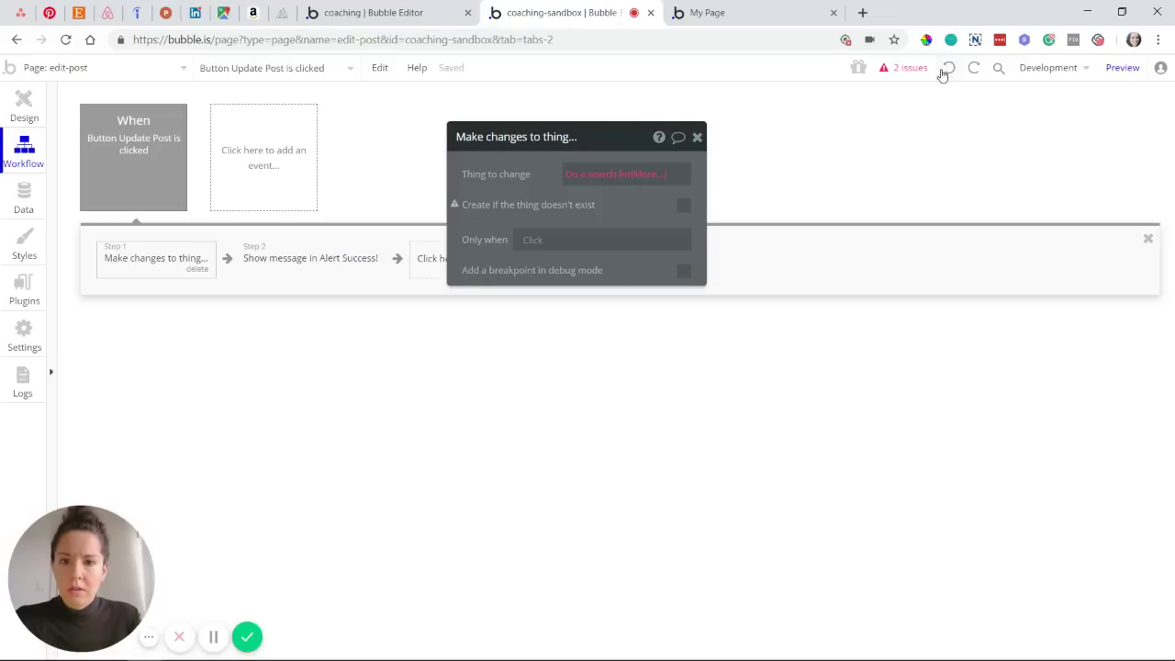
Step: Start a workflow for the Delete Post button with a Delete a thing action
left_click(941, 74)
left_click(30, 128)
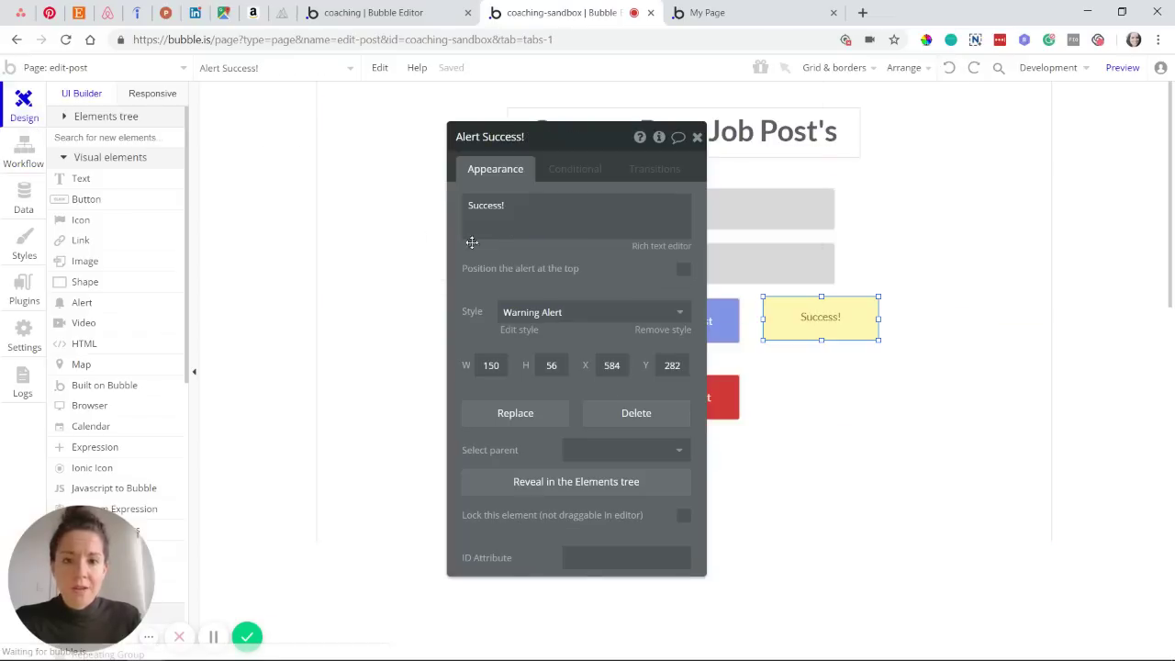
left_click(670, 416)
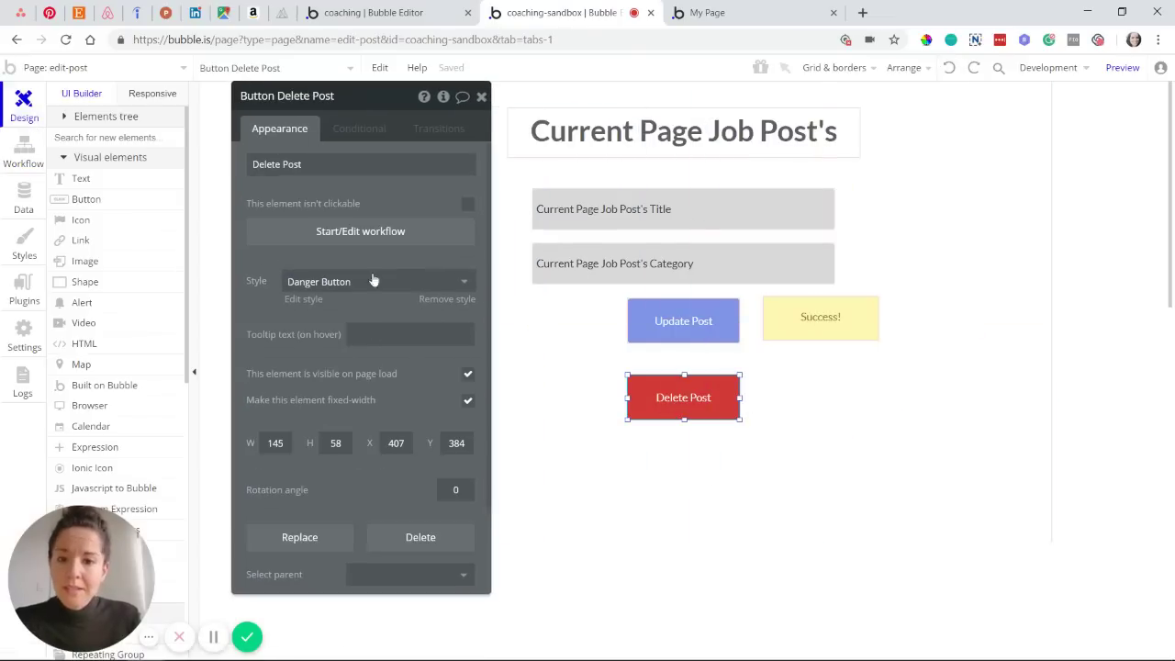
left_click(358, 231)
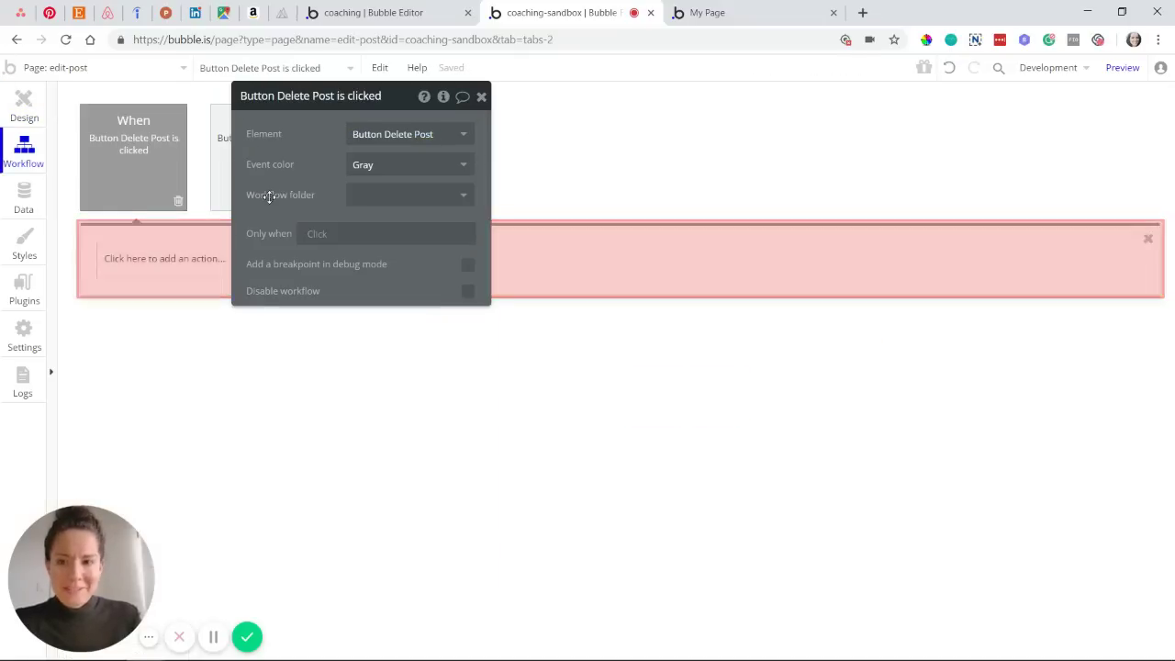
left_click(193, 262)
mouse_move(195, 345)
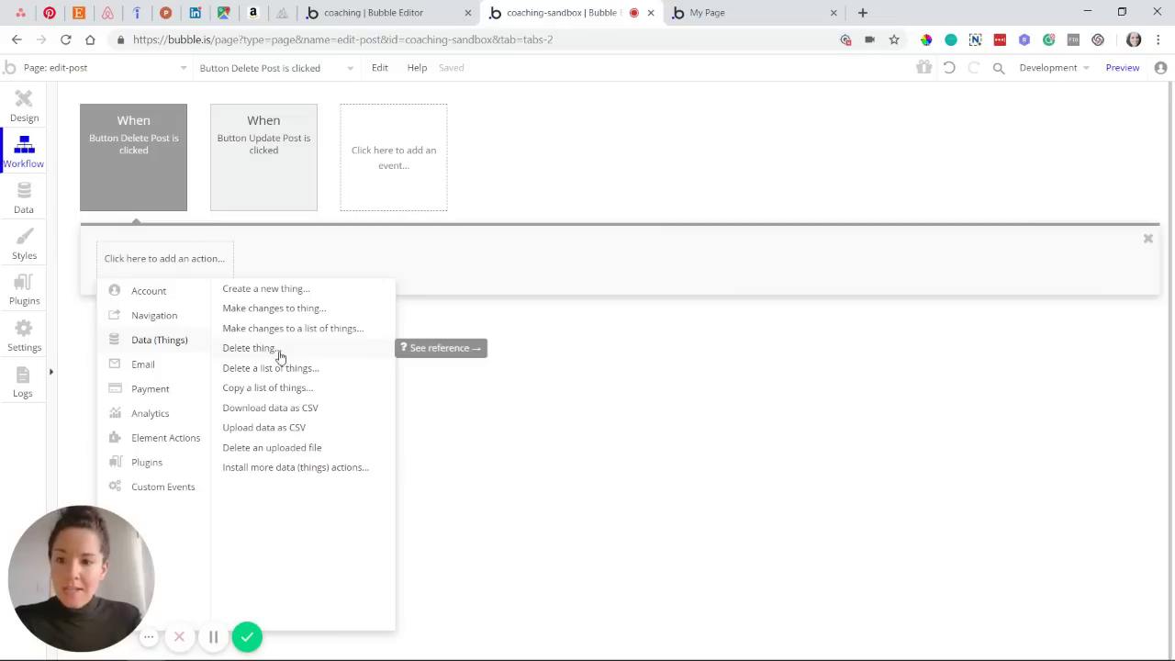
left_click(251, 347)
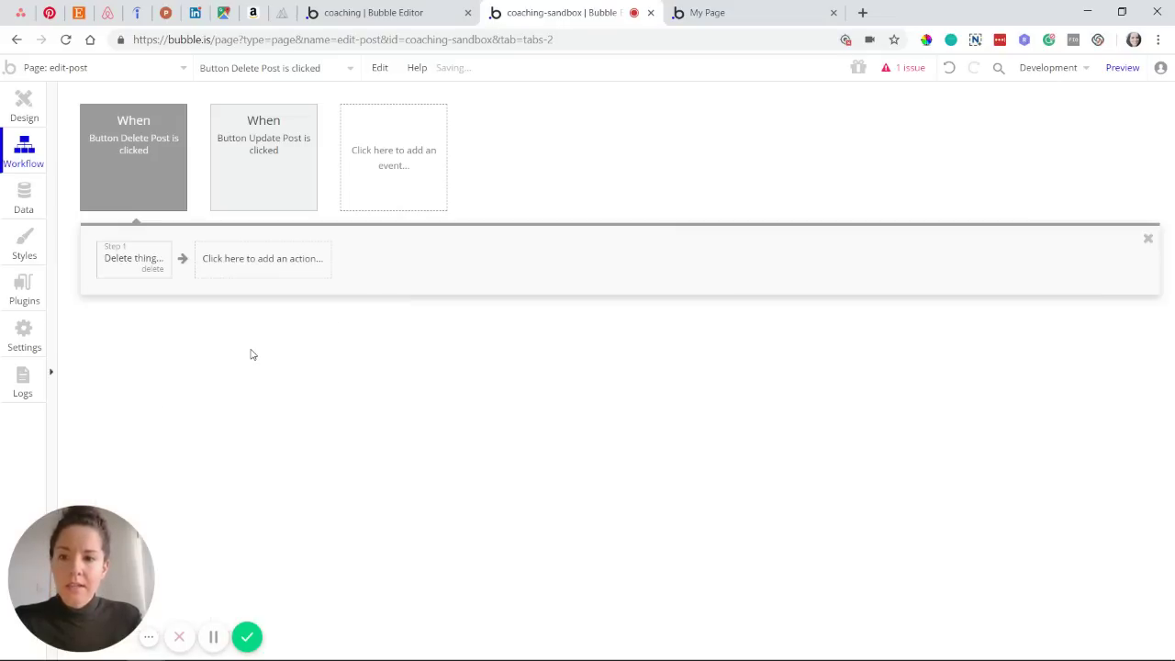
Step: Remove the Delete a thing action and re-add it as the workflow's first step
left_click(209, 272)
mouse_move(243, 351)
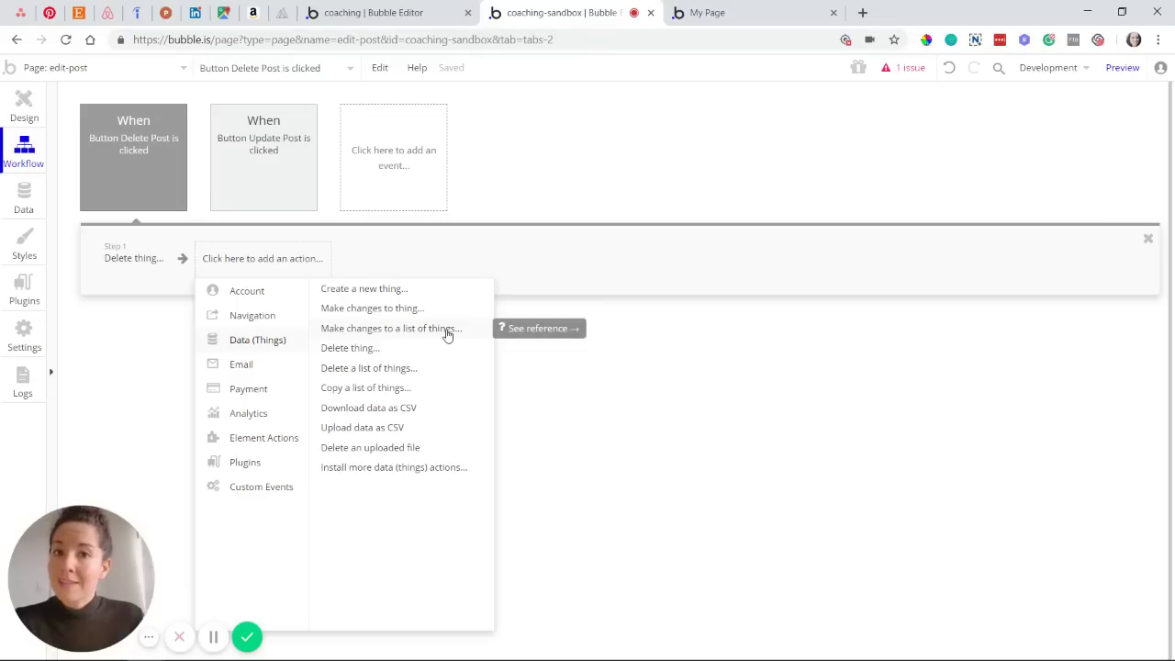
left_click(143, 266)
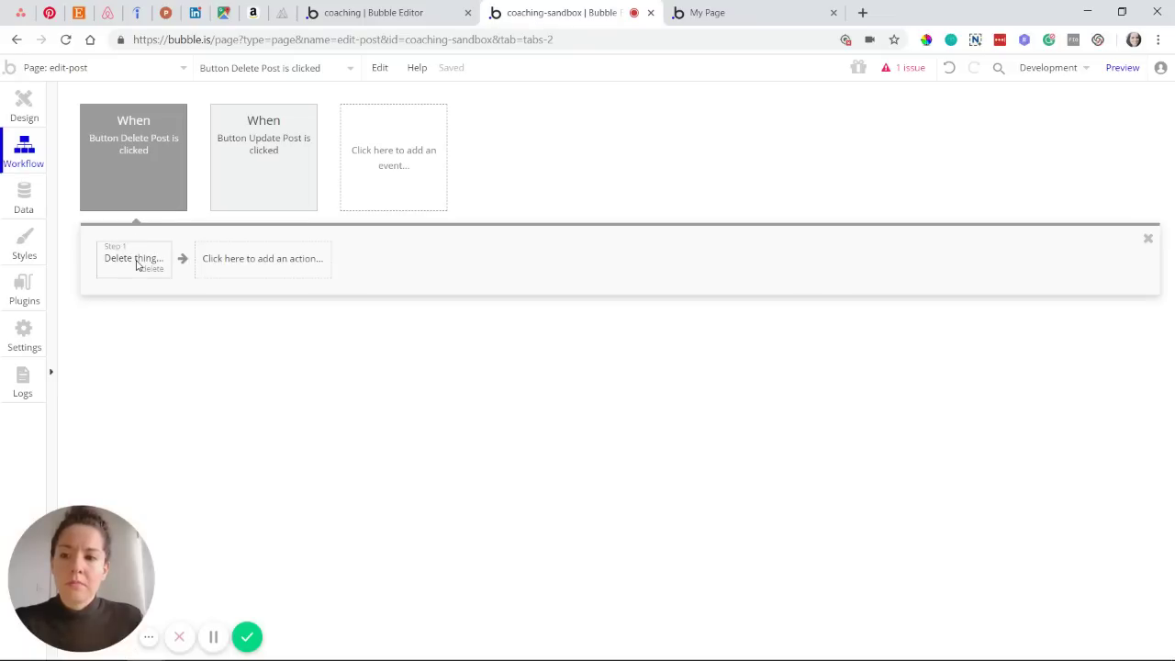
left_click(220, 261)
right_click(110, 268)
left_click(157, 270)
left_click(144, 272)
mouse_move(157, 336)
left_click(257, 350)
Step: Add a Sign the user up action as step 2, then remove it again
left_click(253, 275)
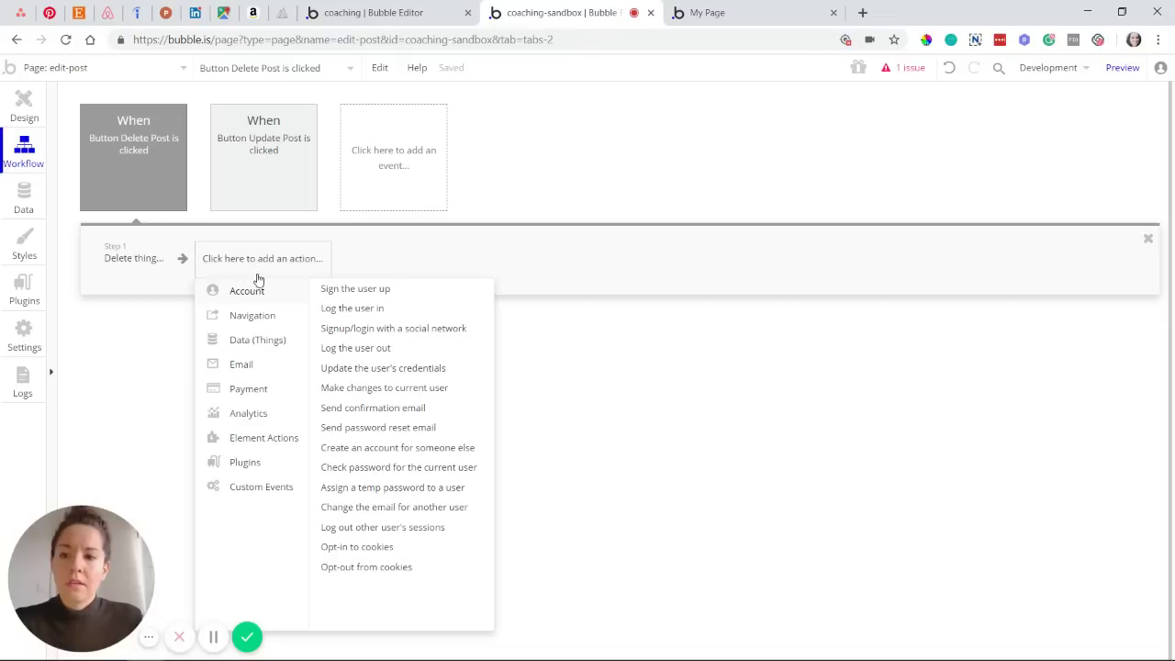
left_click(348, 288)
left_click(243, 268)
left_click(131, 263)
left_click(234, 268)
left_click(252, 272)
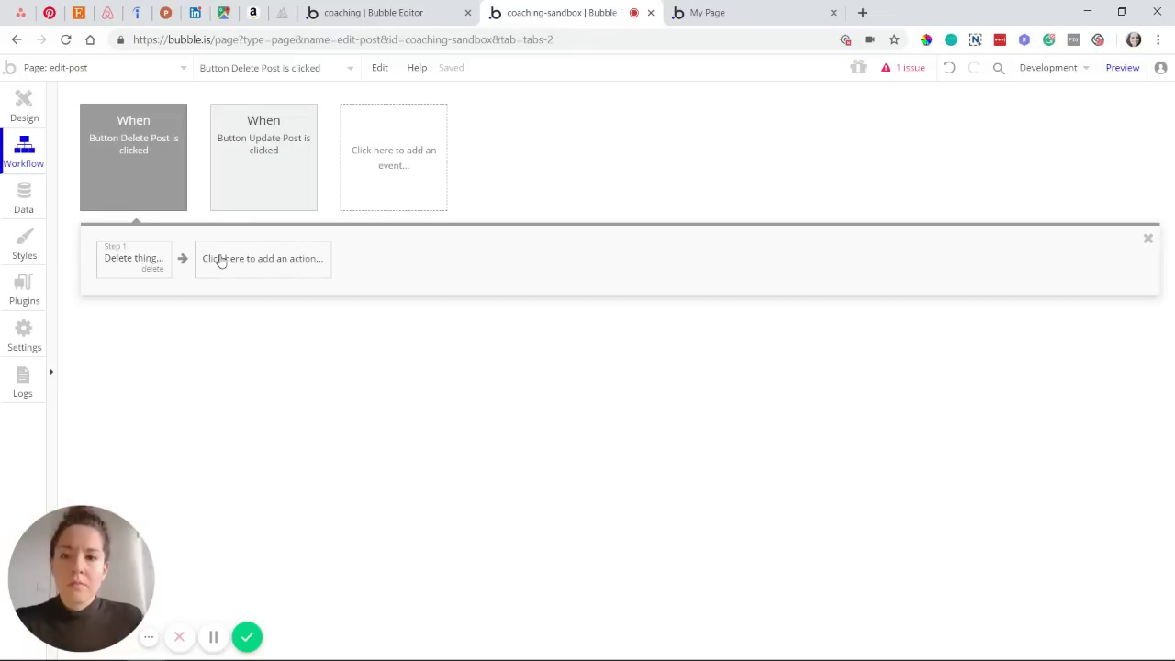
Step: Re-add a sign-up step and set the delete step to delete Current Page Job Post
left_click(249, 193)
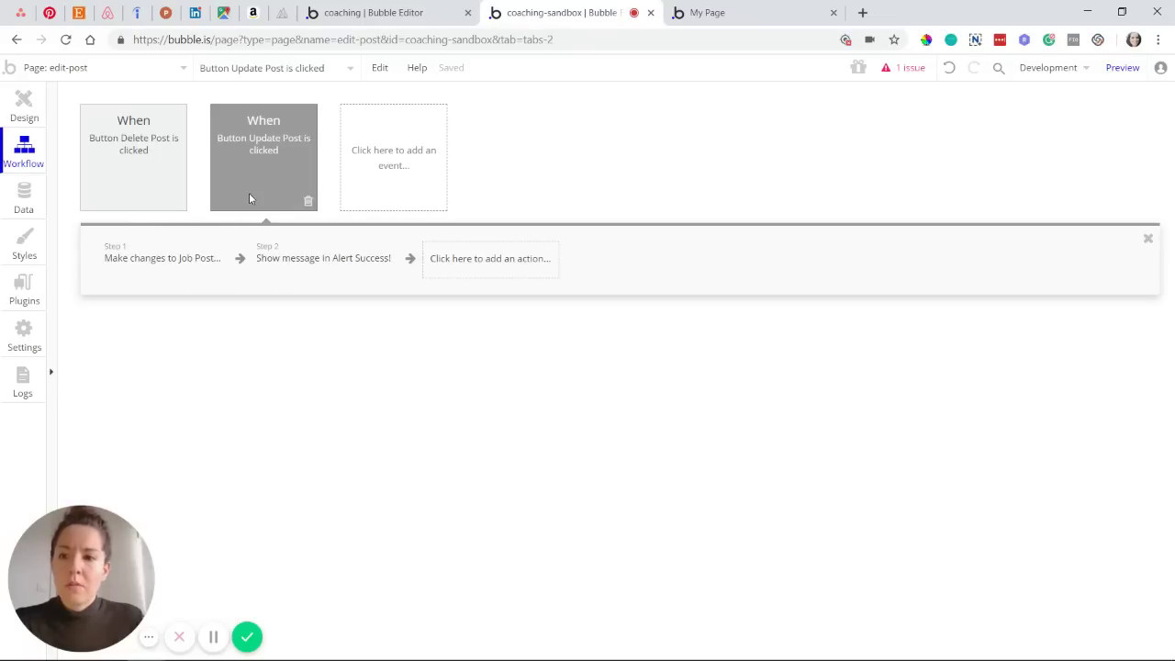
left_click(156, 200)
left_click(246, 258)
mouse_move(266, 290)
left_click(328, 290)
left_click(245, 266)
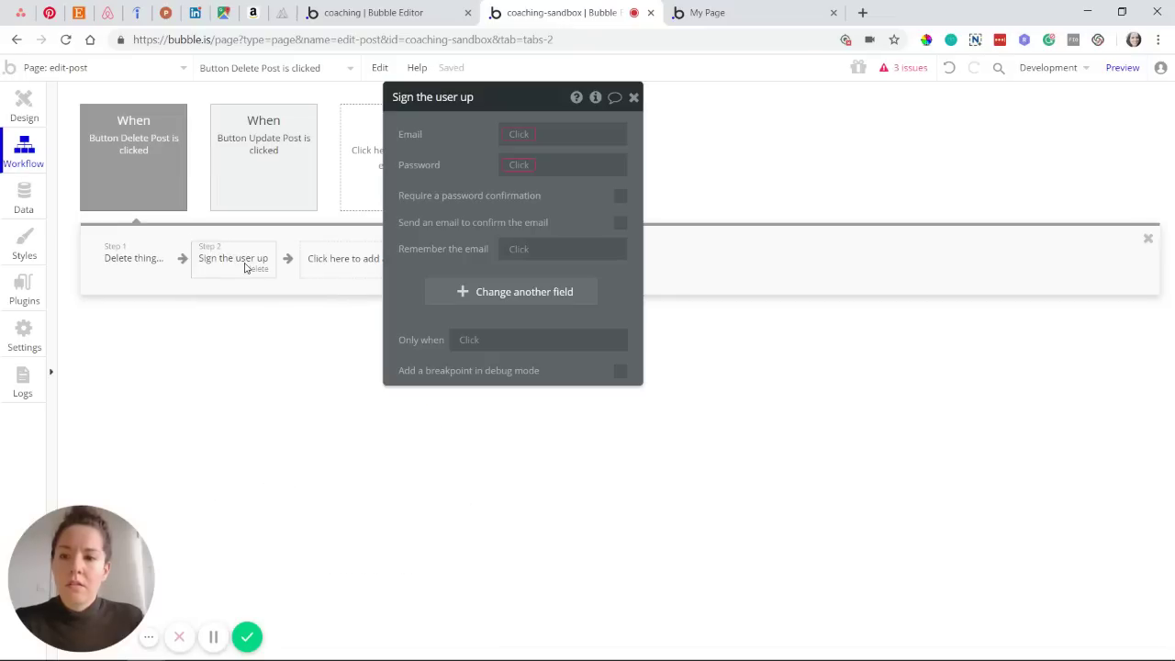
left_click(103, 255)
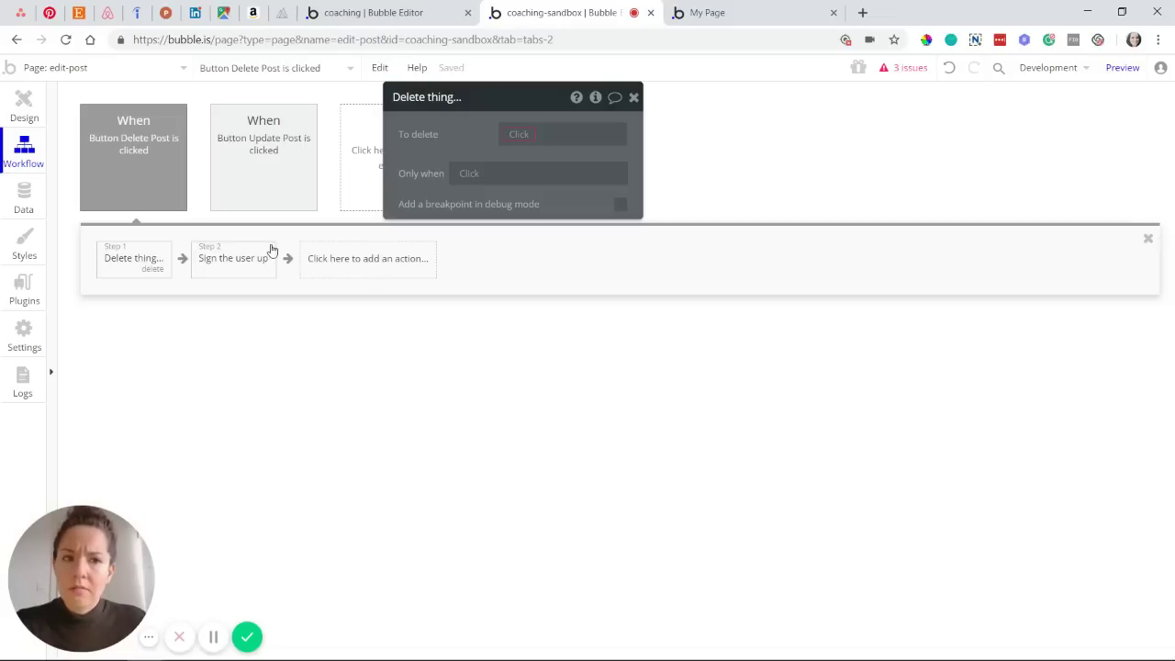
left_click_drag(545, 150, 485, 163)
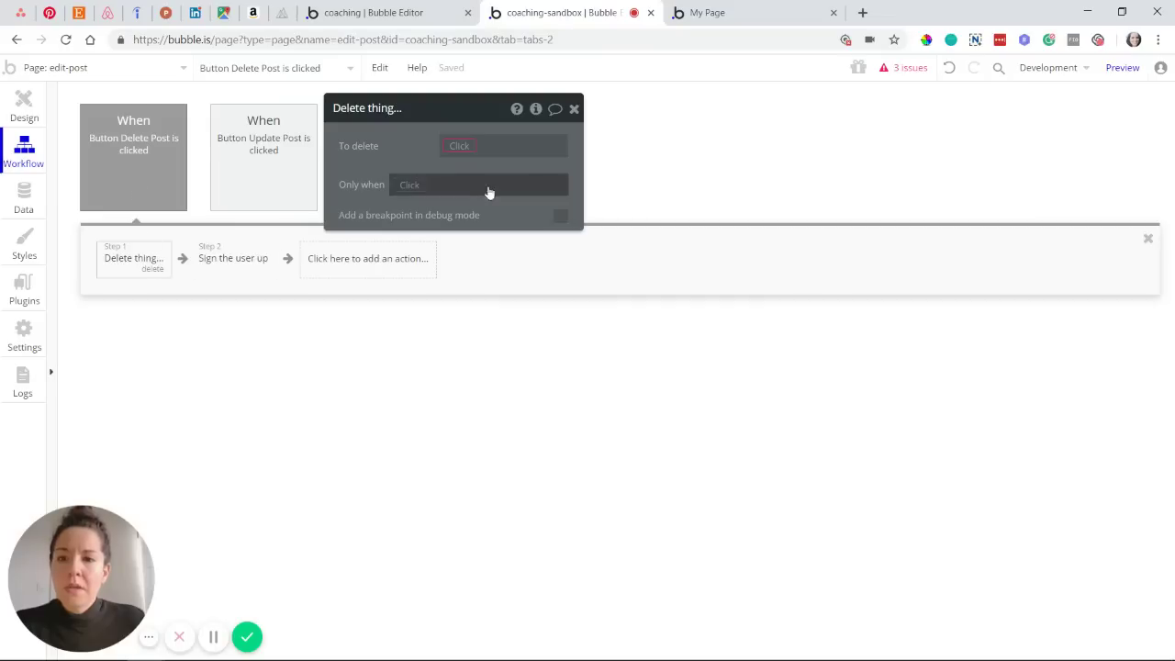
left_click(473, 157)
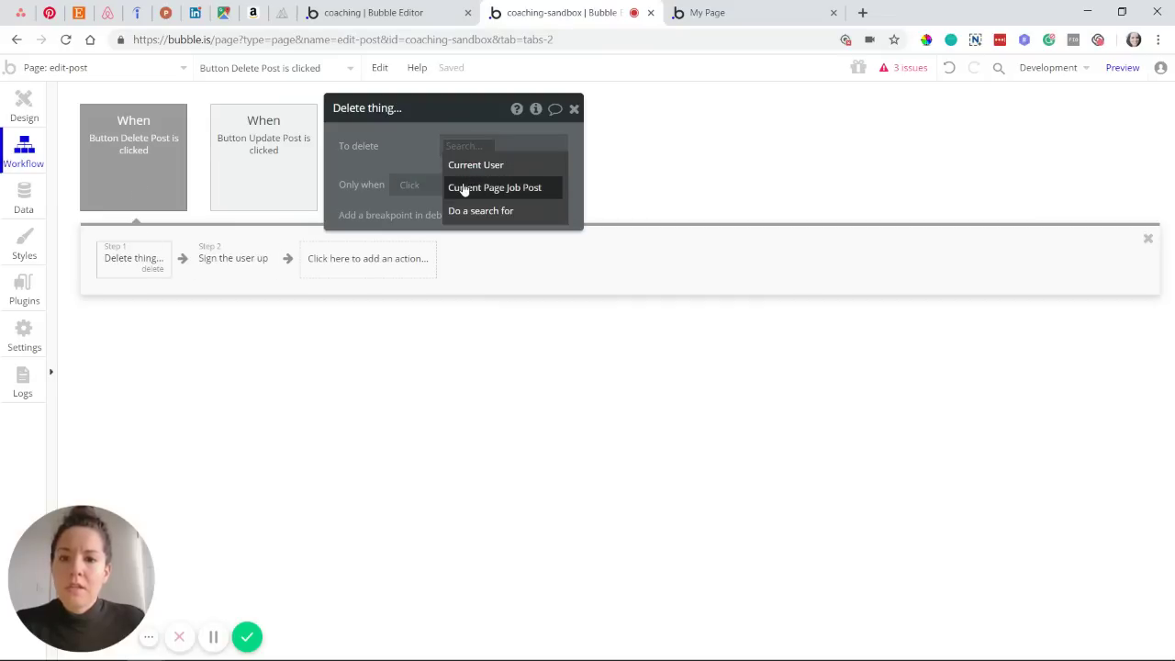
left_click(507, 188)
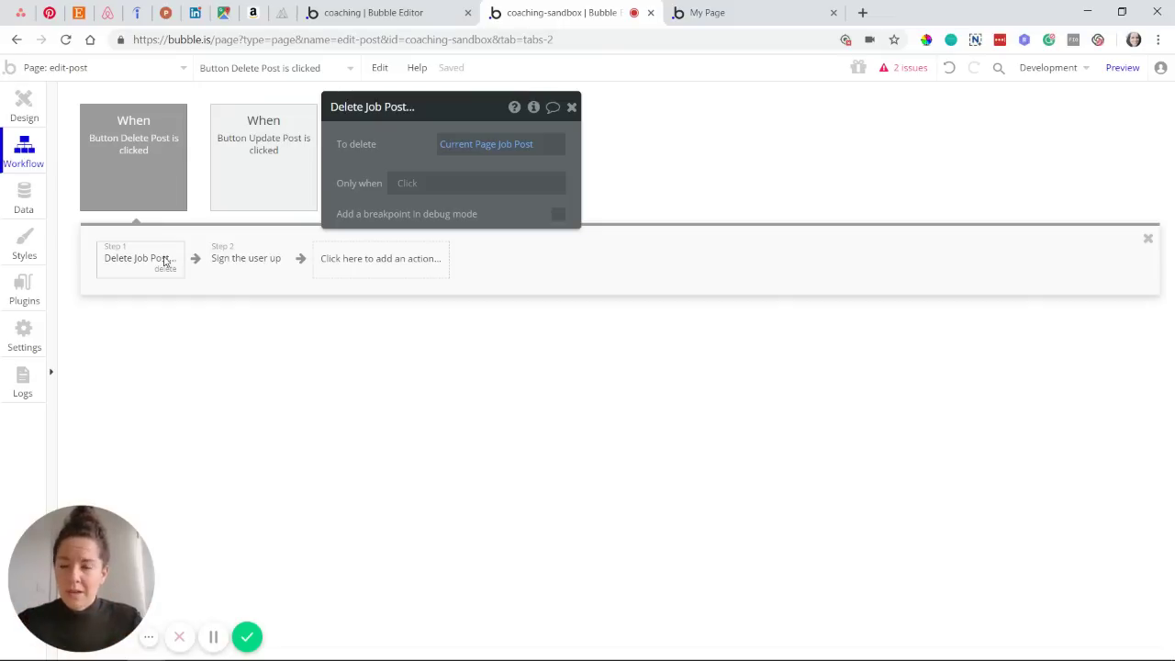
Step: Insert a Go to page search step after the delete and remove the sign-up step
left_click(196, 258)
mouse_move(253, 323)
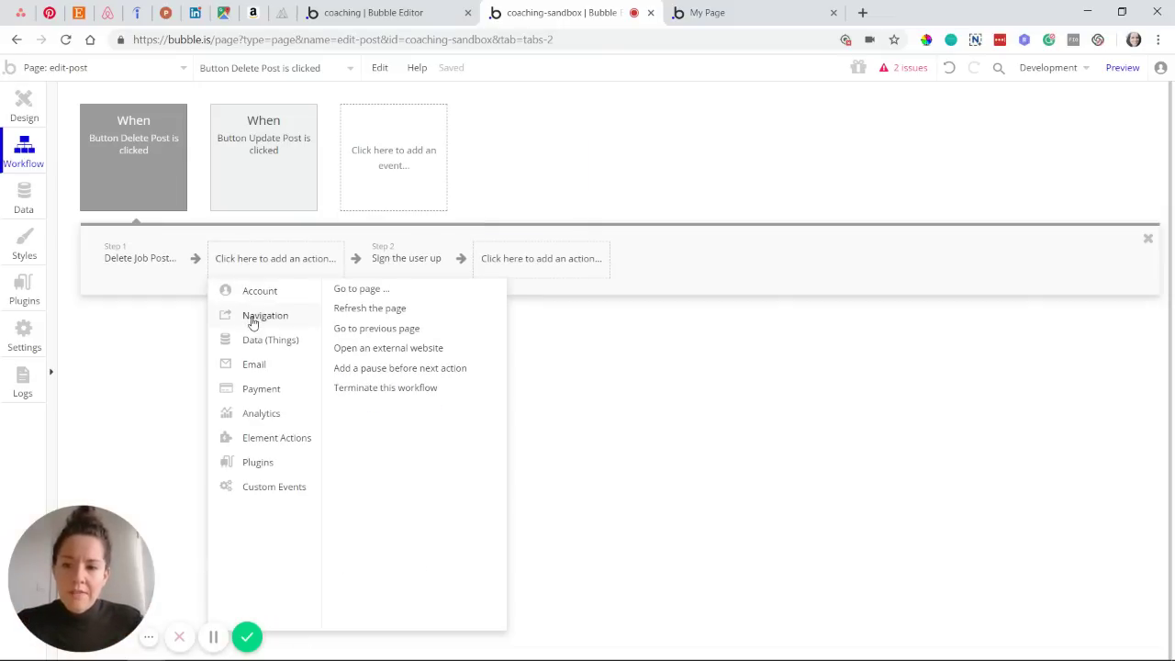
left_click(370, 290)
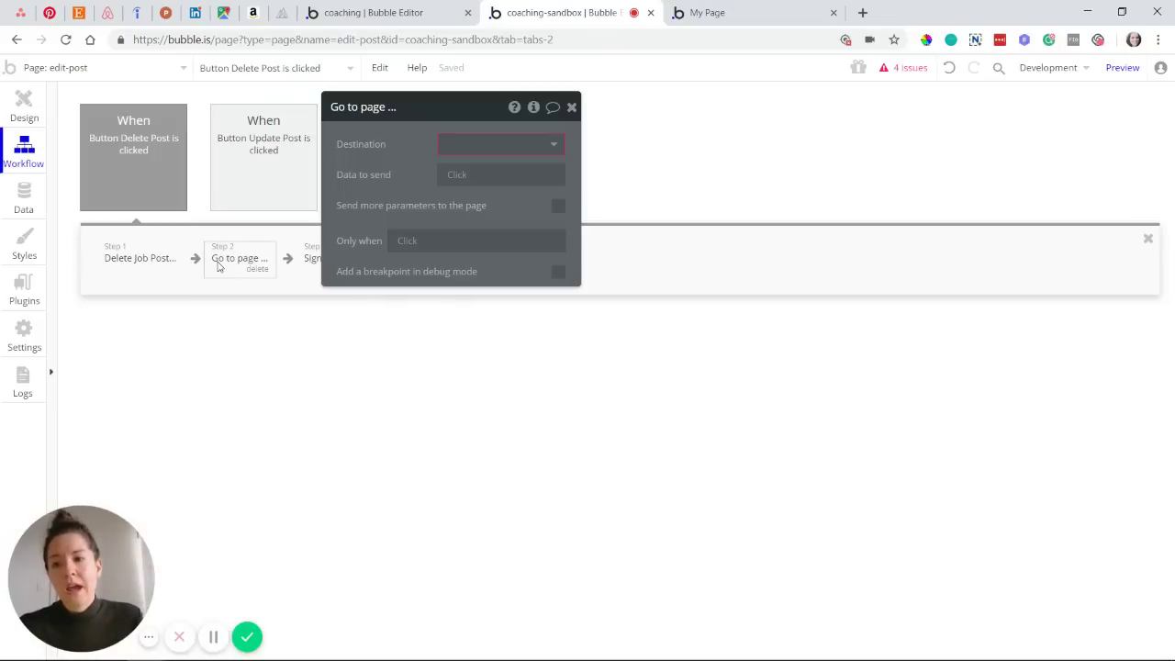
left_click(462, 147)
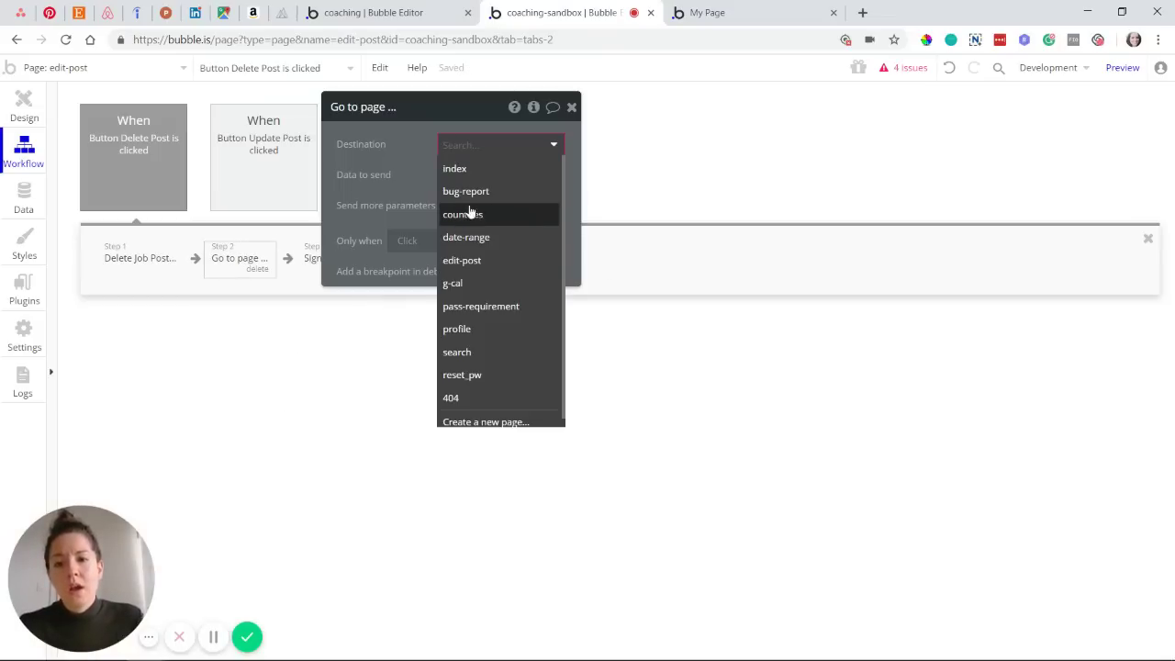
left_click(476, 351)
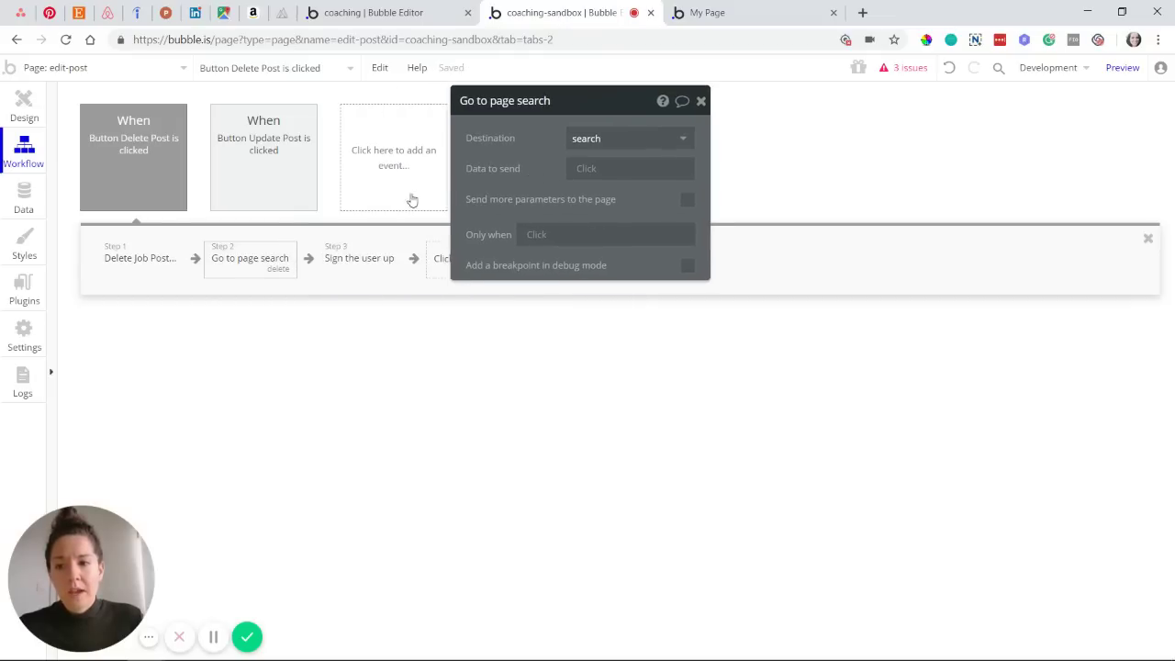
left_click(360, 263)
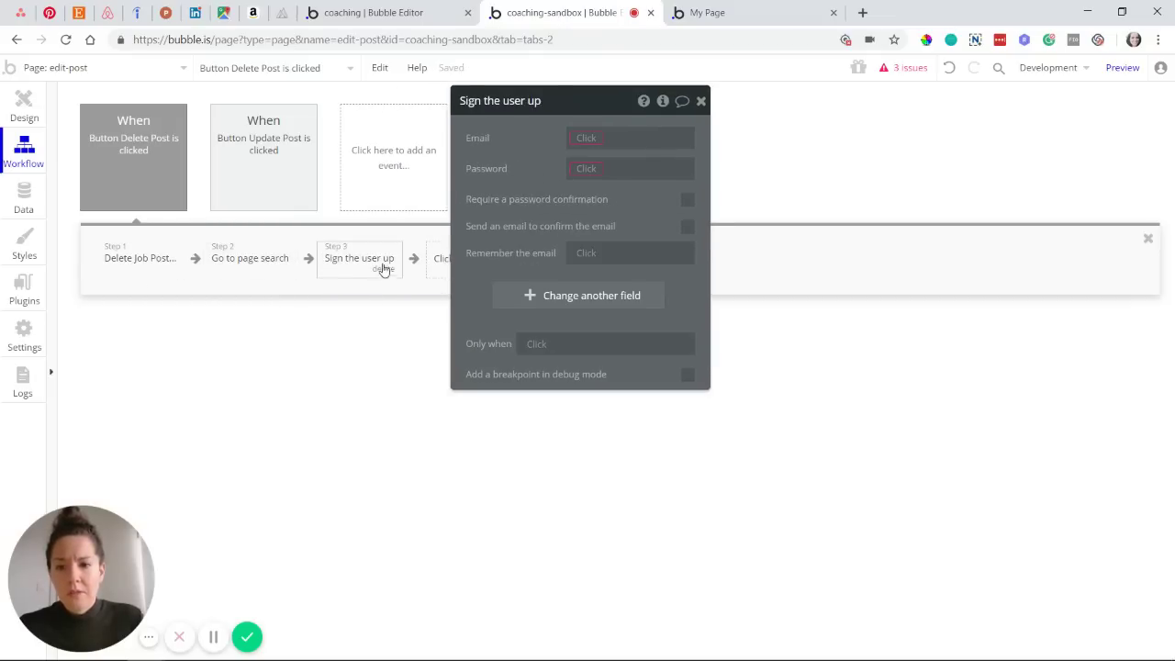
left_click(383, 270)
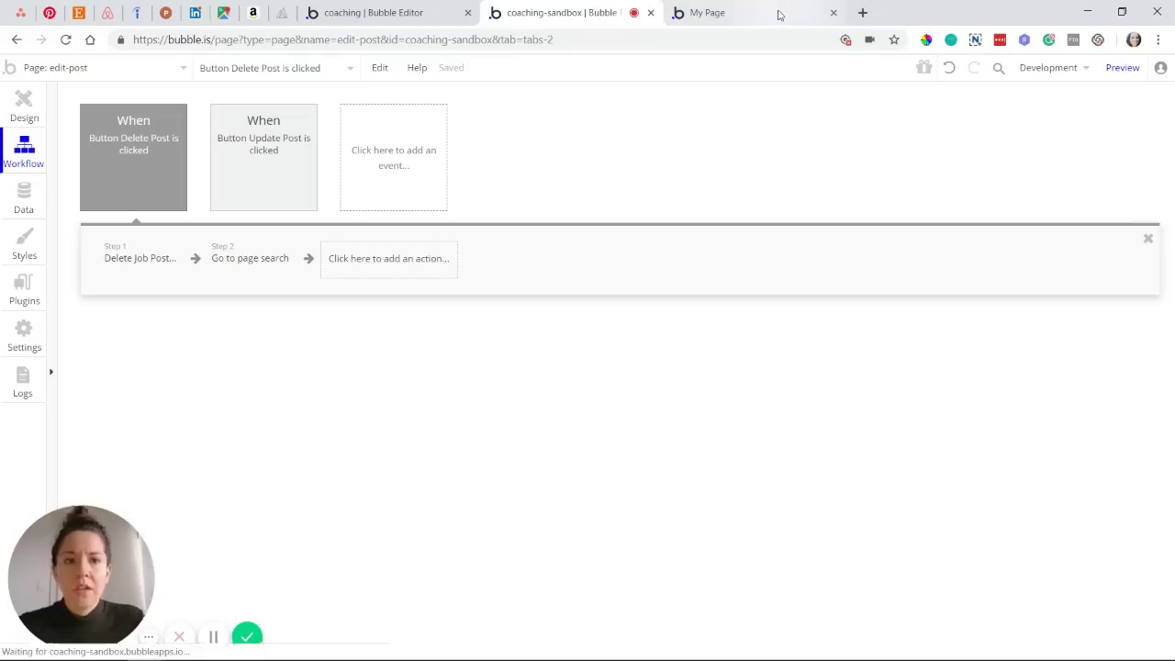
left_click(777, 13)
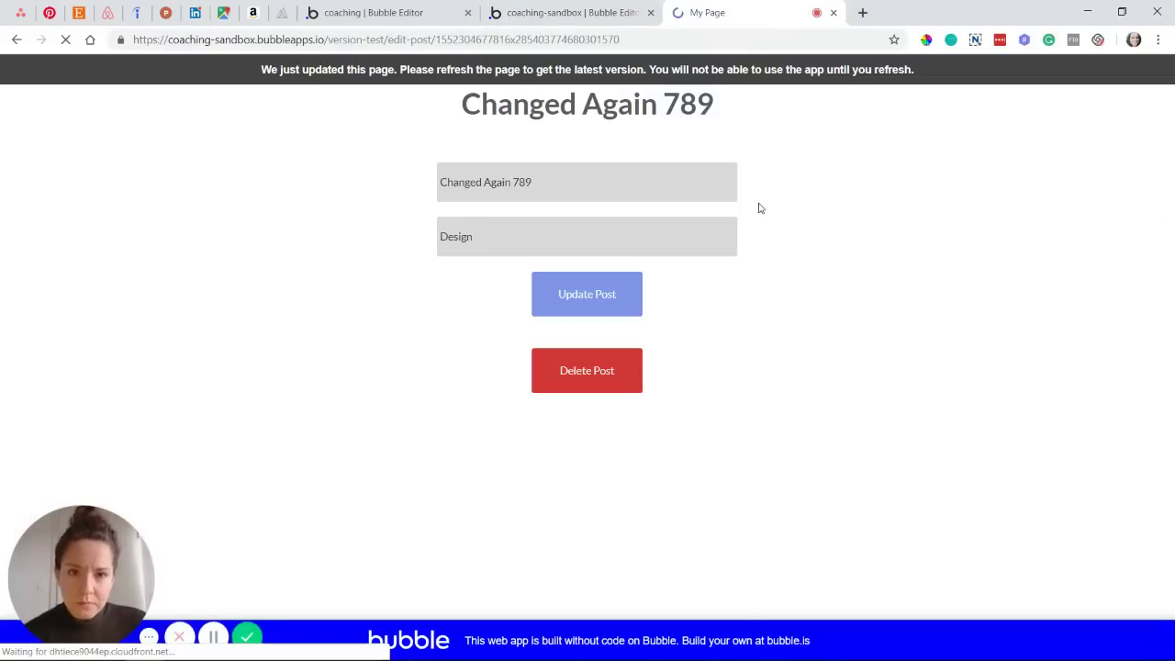
left_click(562, 392)
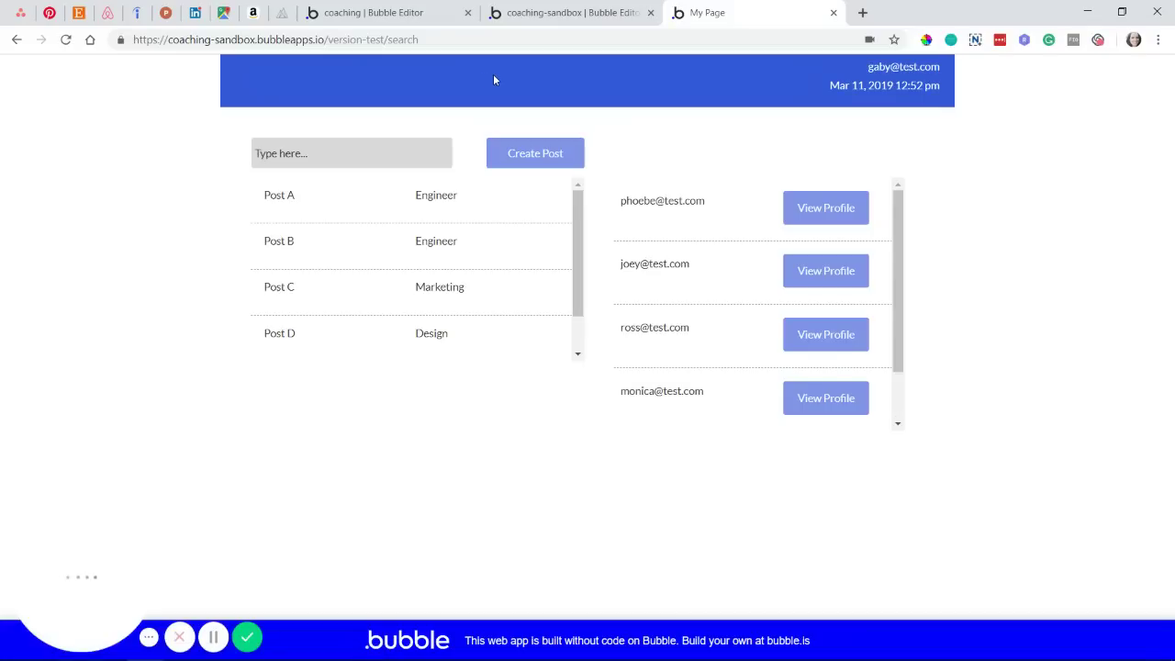
scroll(432, 288, "down", 1)
scroll(364, 331, "up", 1)
scroll(358, 312, "down", 1)
scroll(344, 312, "up", 1)
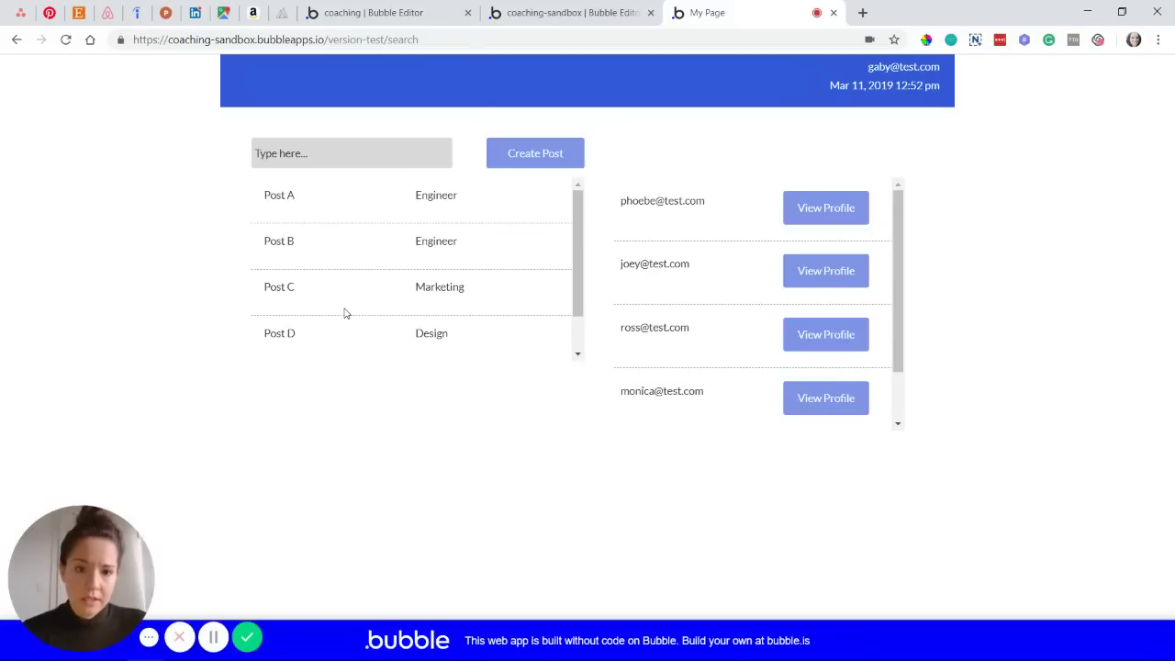
scroll(328, 306, "down", 1)
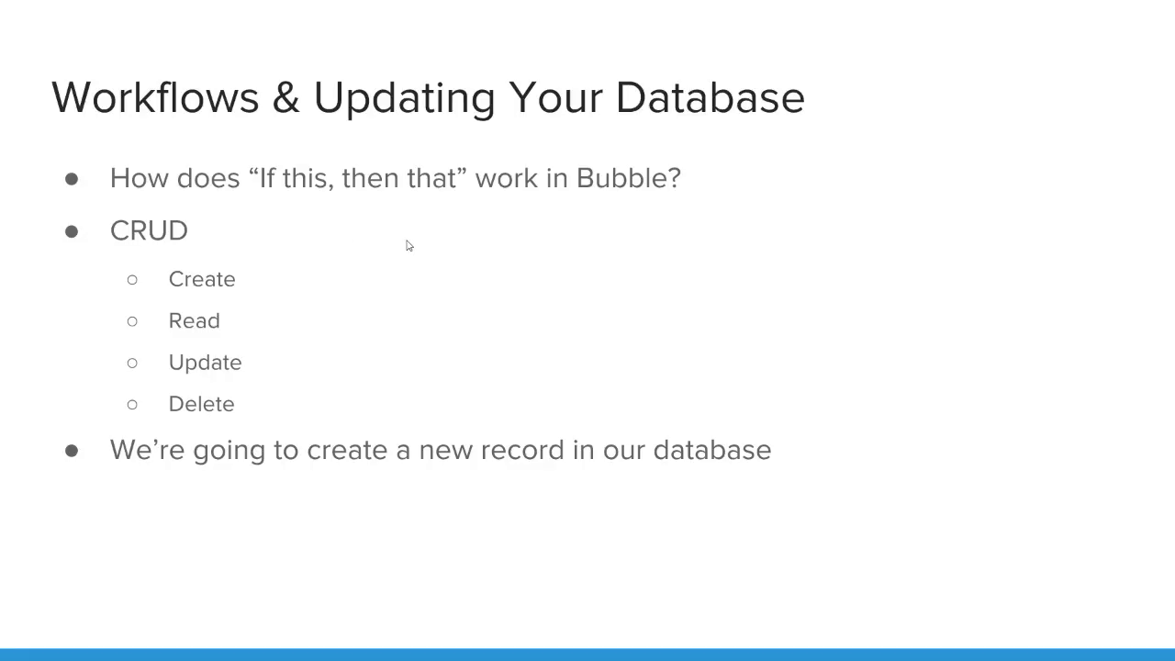
key("Right")
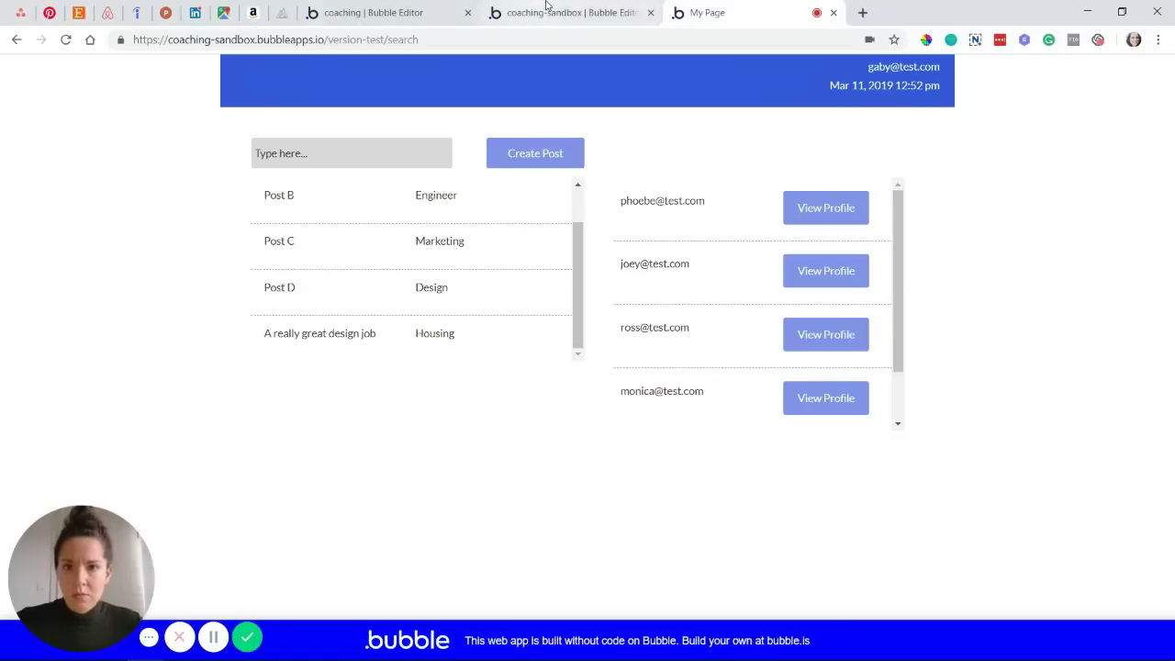
left_click(546, 7)
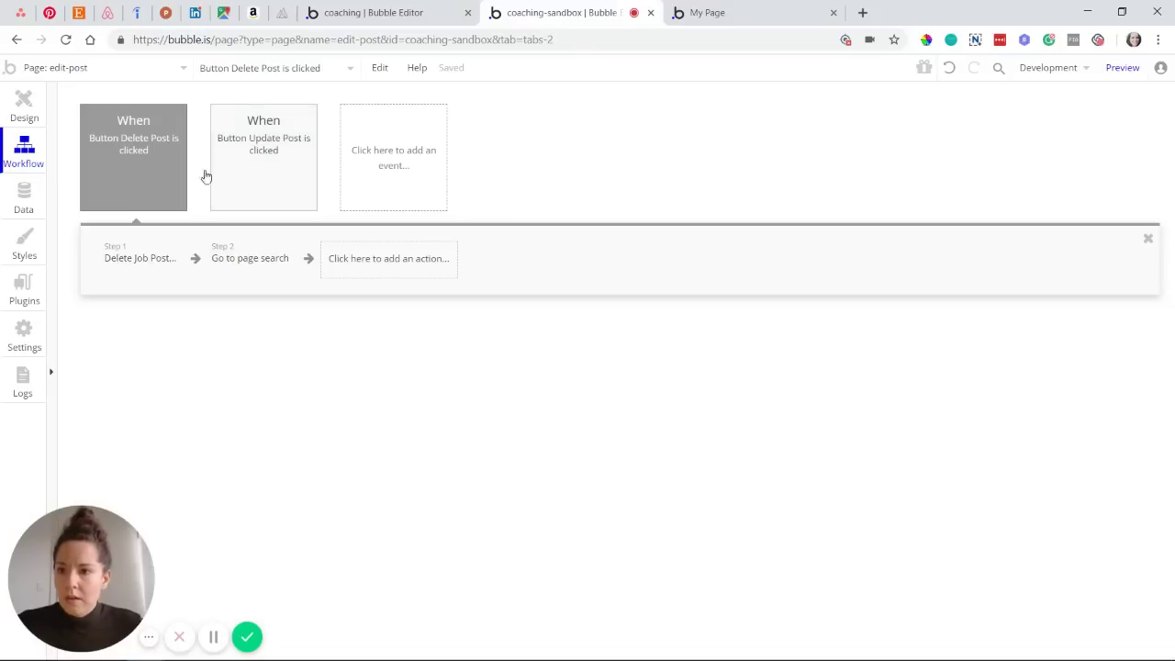
Step: Add a Page is loaded event whose action goes to the search page
left_click(373, 188)
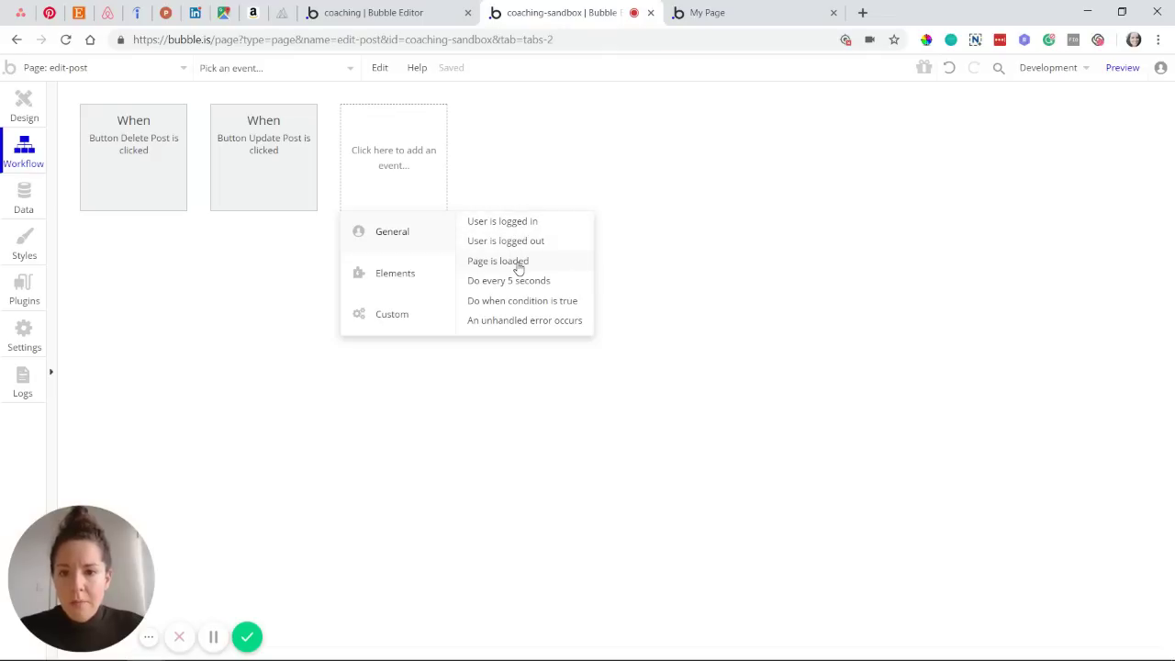
left_click(515, 262)
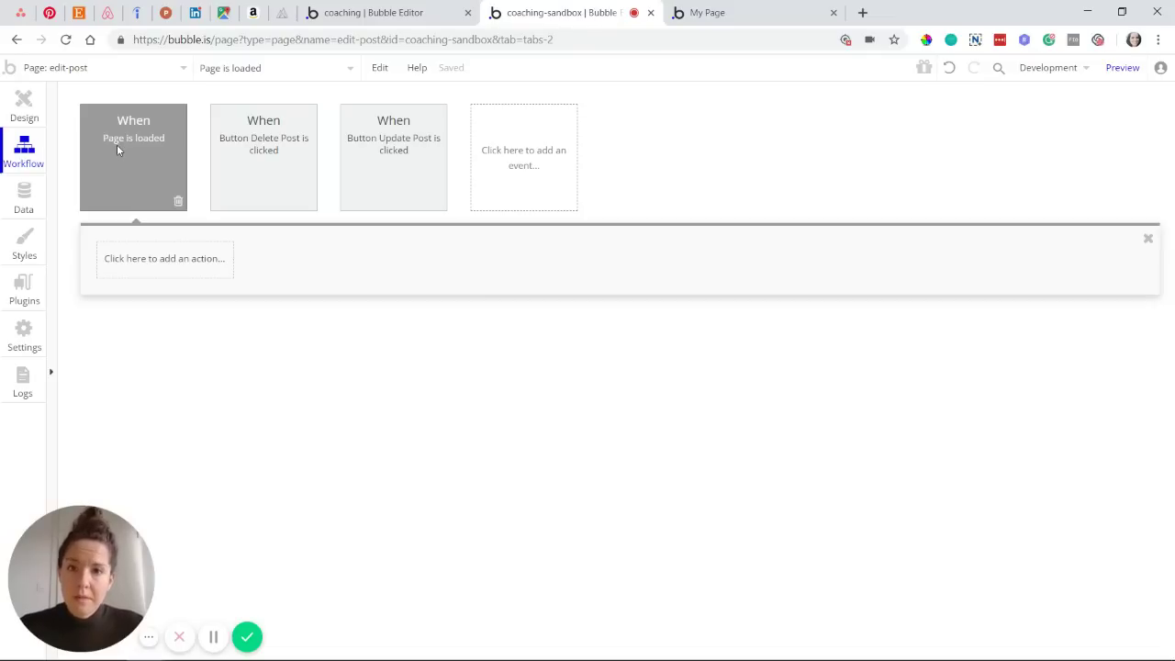
left_click(138, 269)
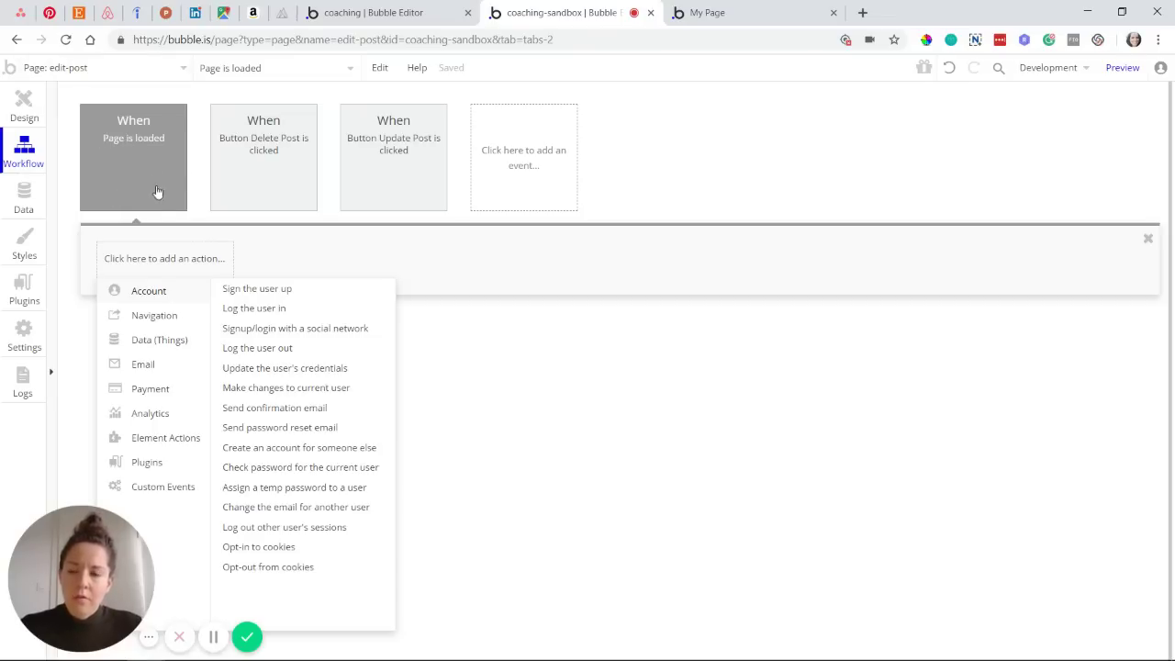
mouse_move(194, 315)
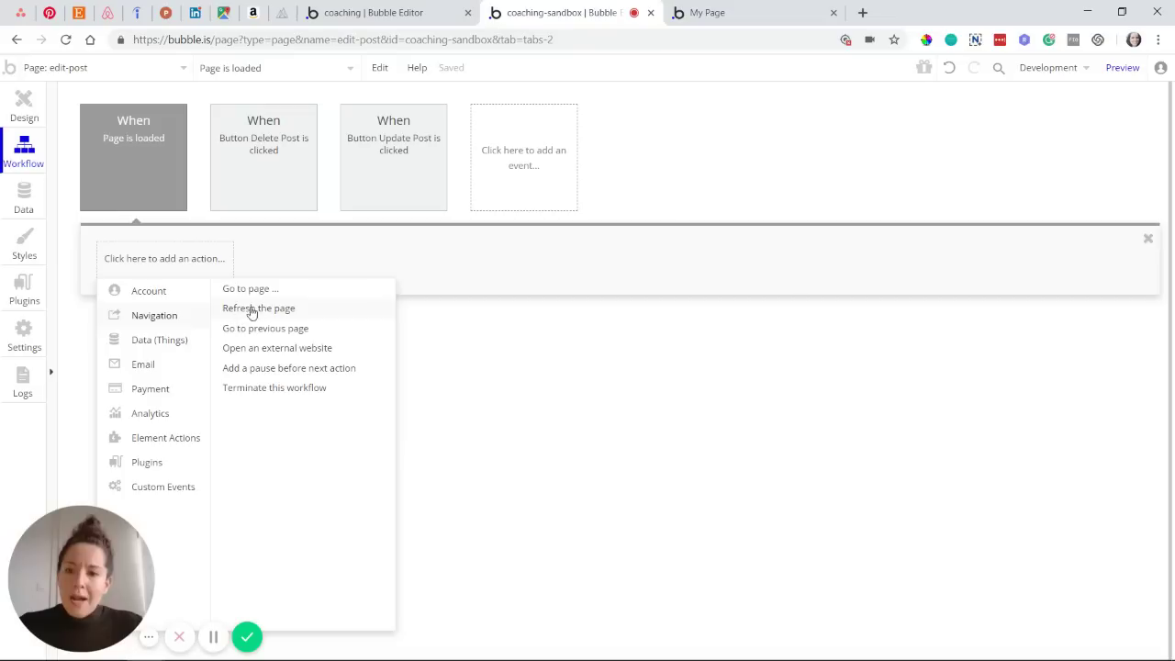
left_click(292, 292)
left_click(137, 257)
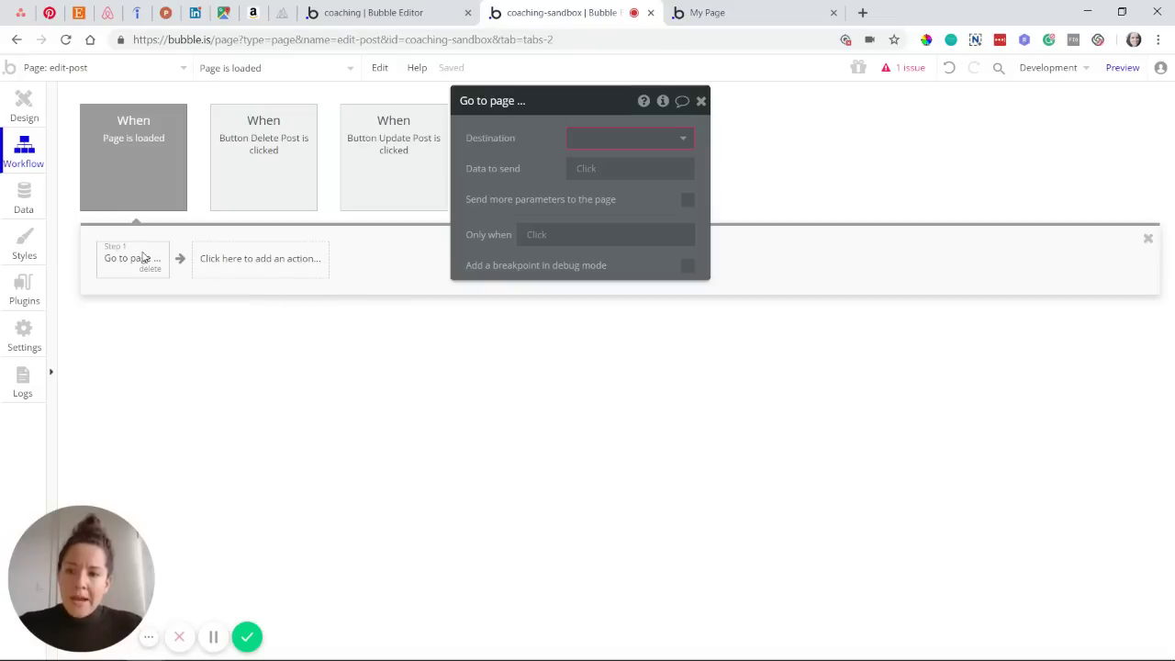
left_click(588, 138)
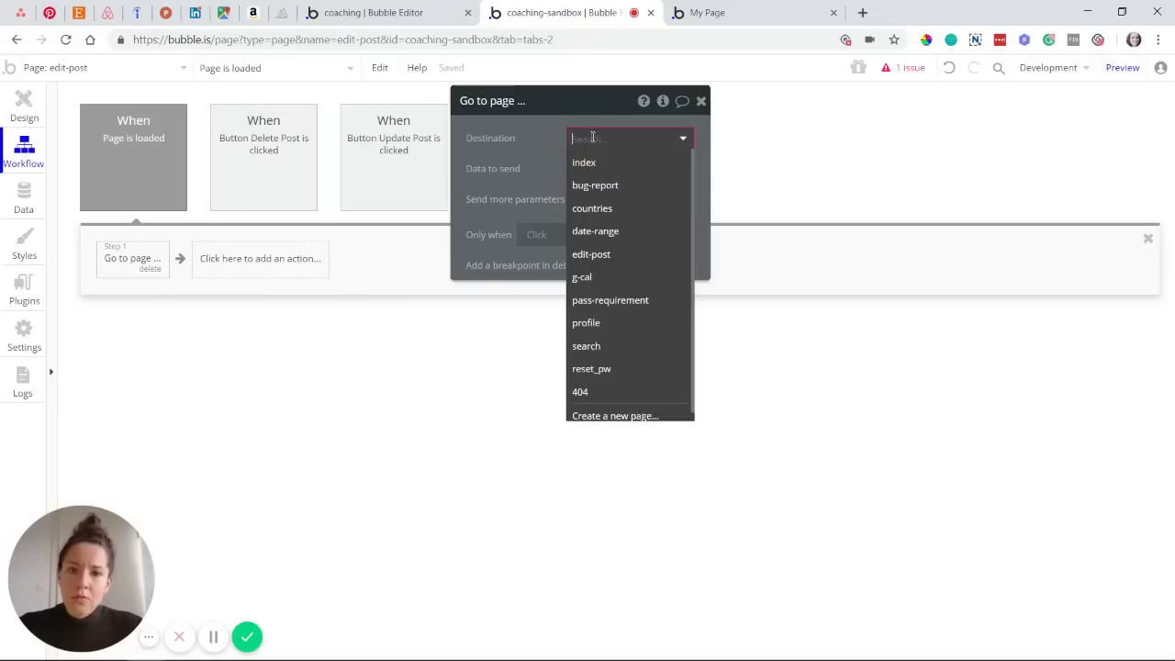
left_click(614, 350)
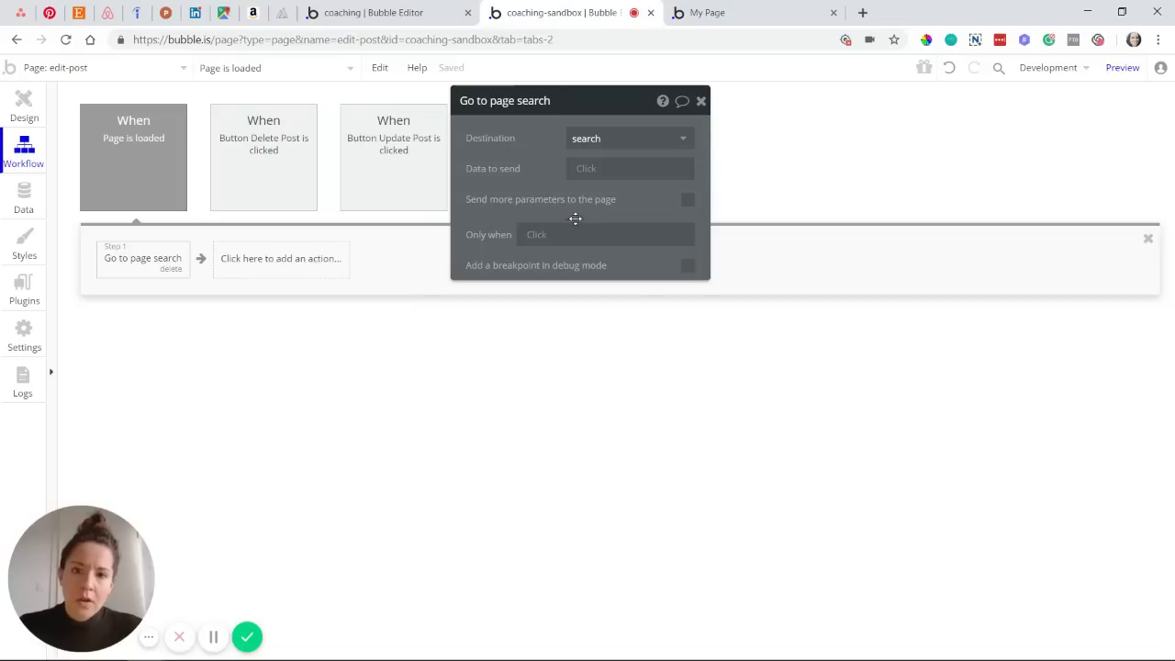
Step: Run the redirect only when Current Page Job Post's Creator is not Current User
left_click(551, 235)
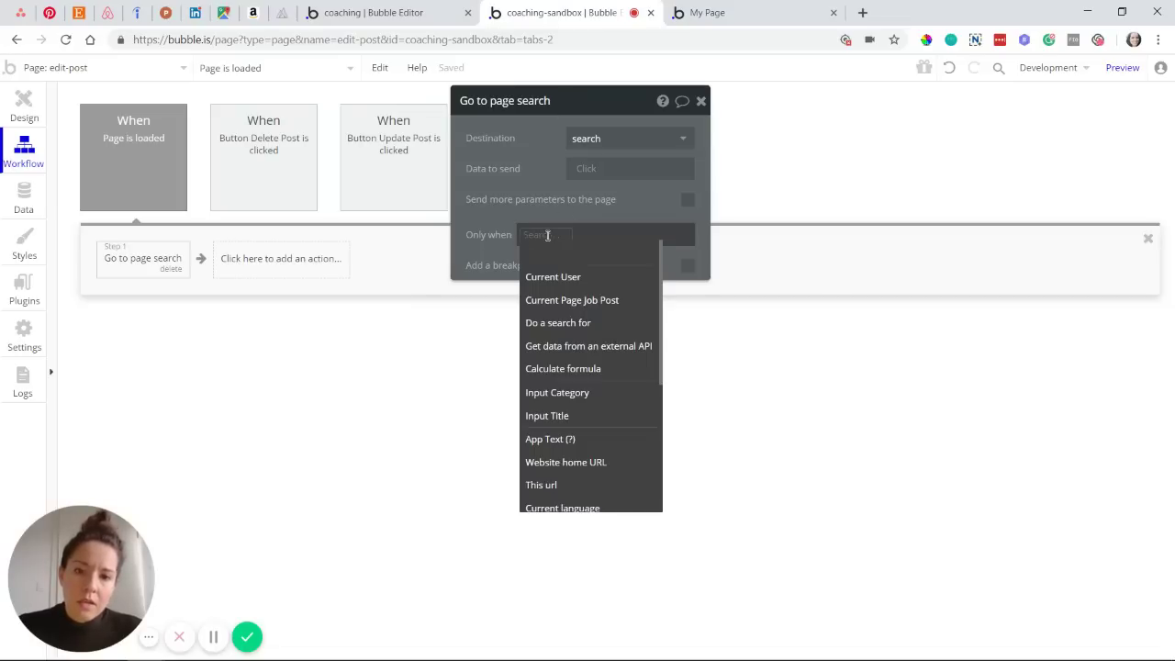
left_click(560, 300)
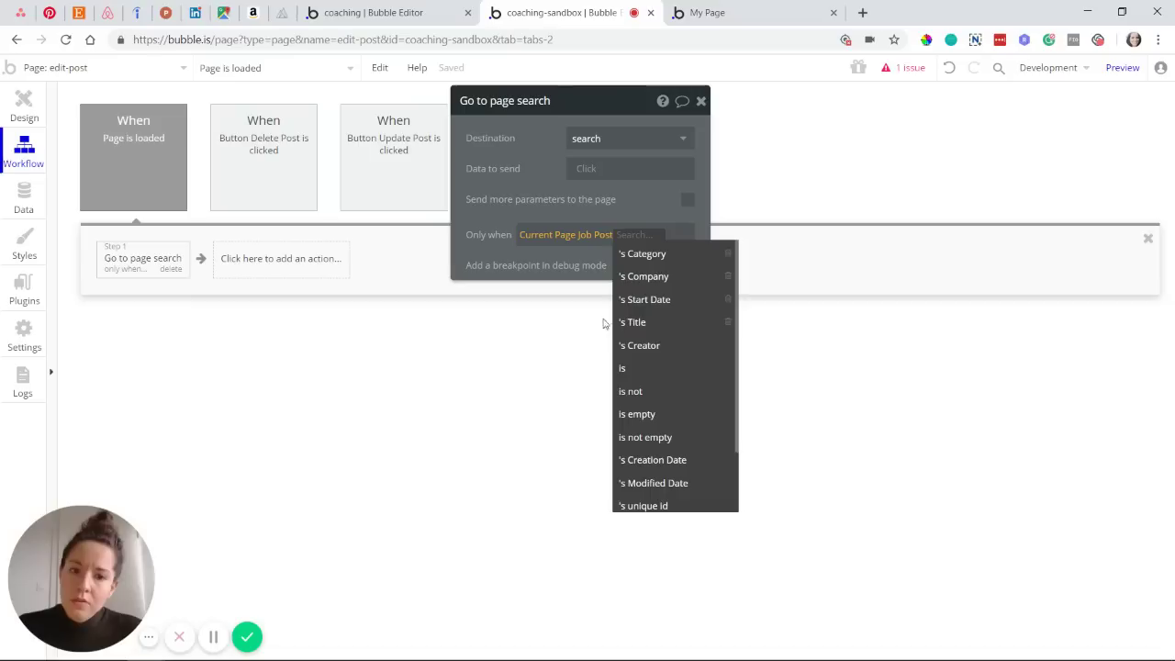
left_click(633, 349)
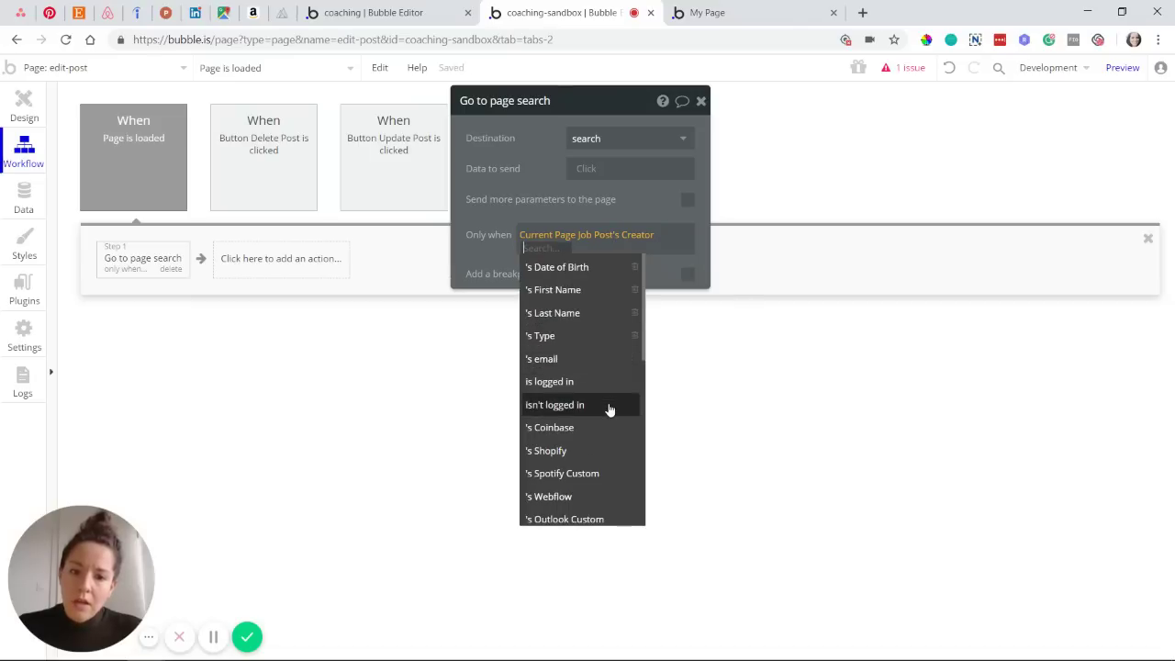
scroll(605, 413, "down", 5)
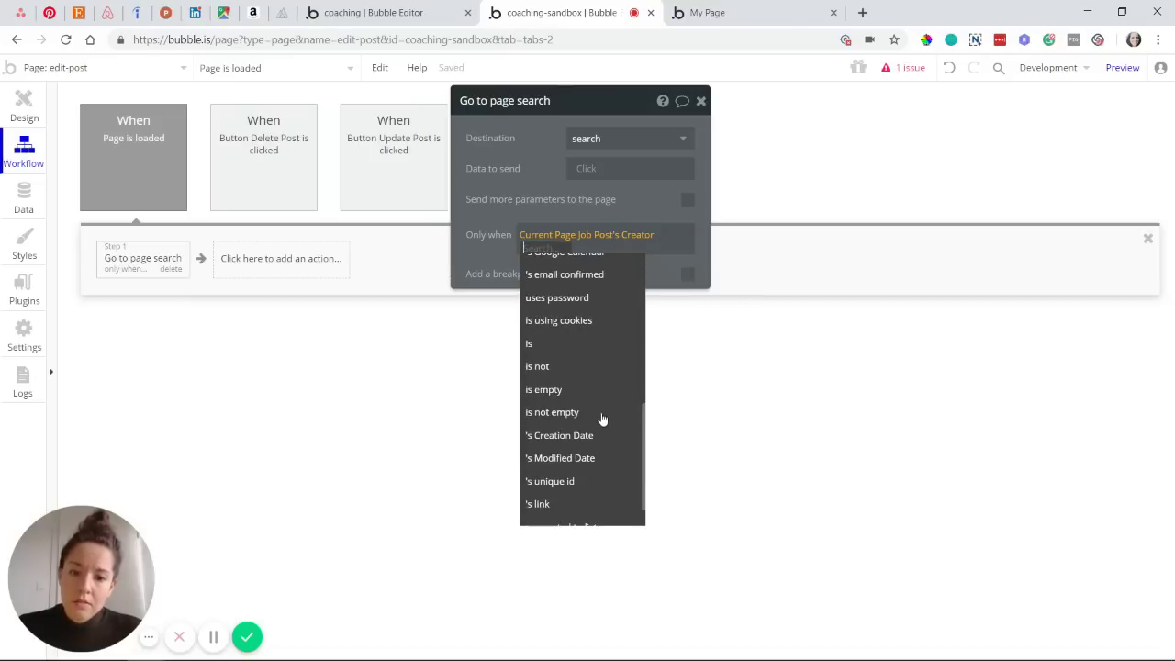
left_click(578, 367)
left_click(569, 274)
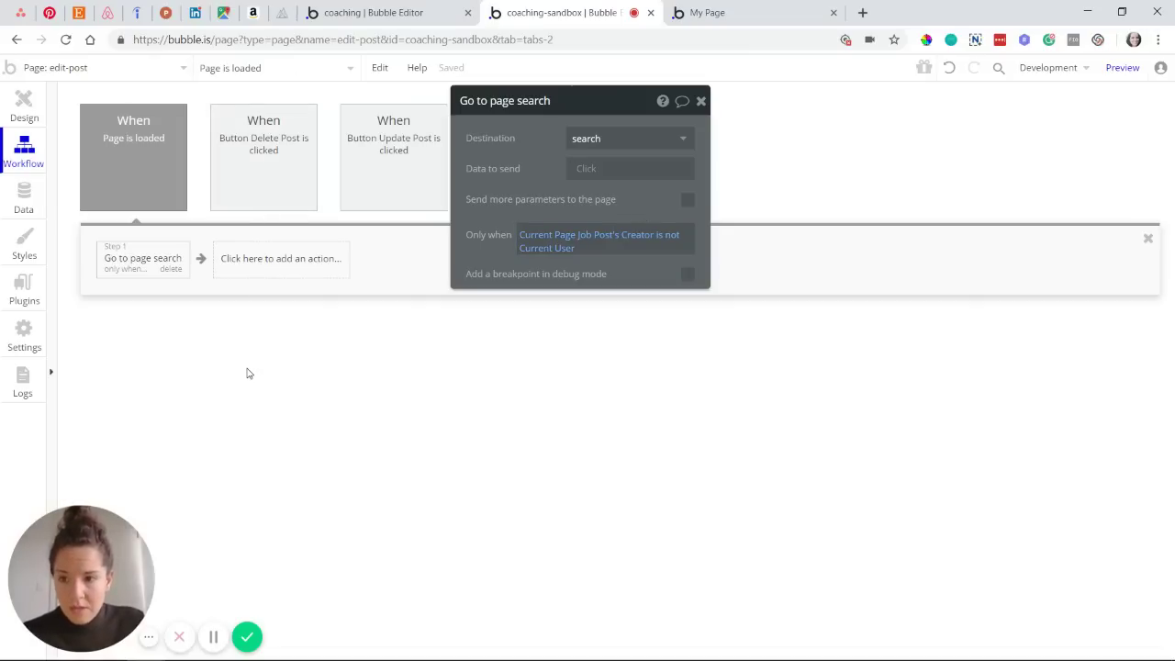
left_click(720, 15)
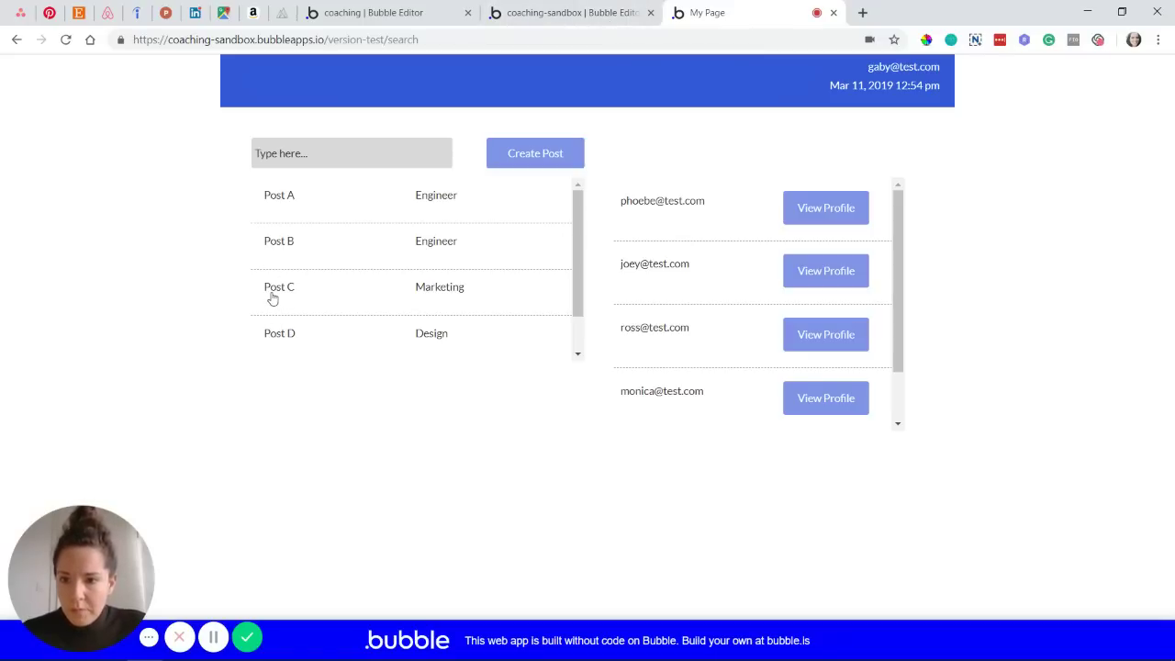
Step: Check the empty Created By values of Posts A–D in All Job Posts, then reload the live page
key("ctrl+shift+Tab")
left_click(22, 197)
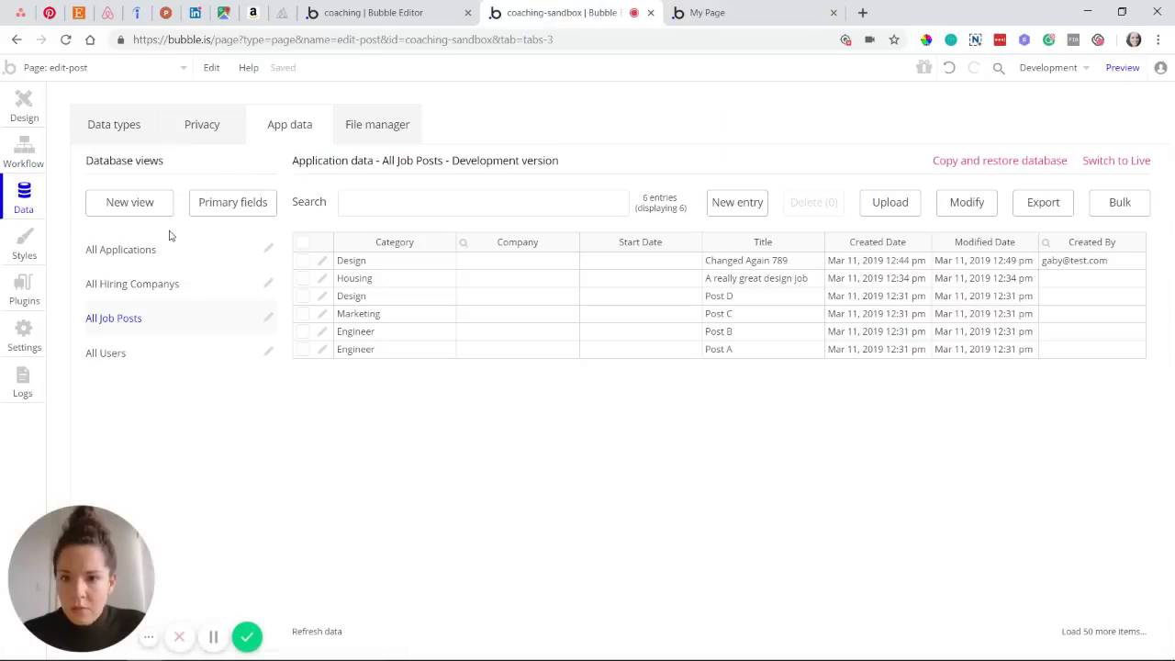
left_click_drag(1065, 347, 1055, 305)
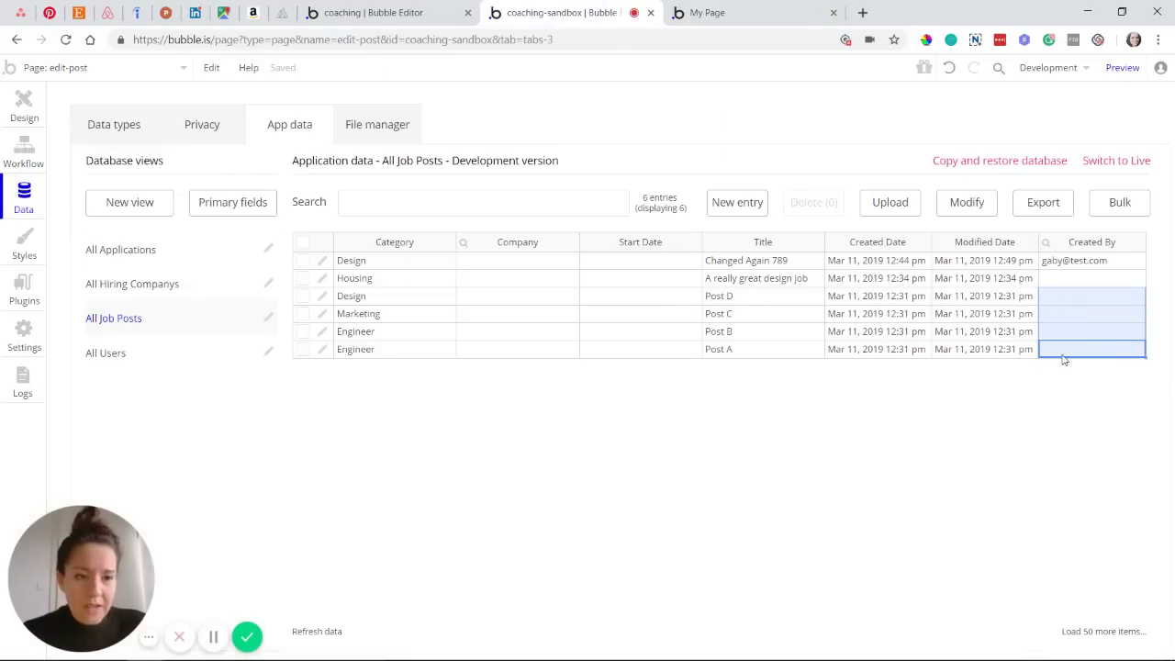
left_click(762, 21)
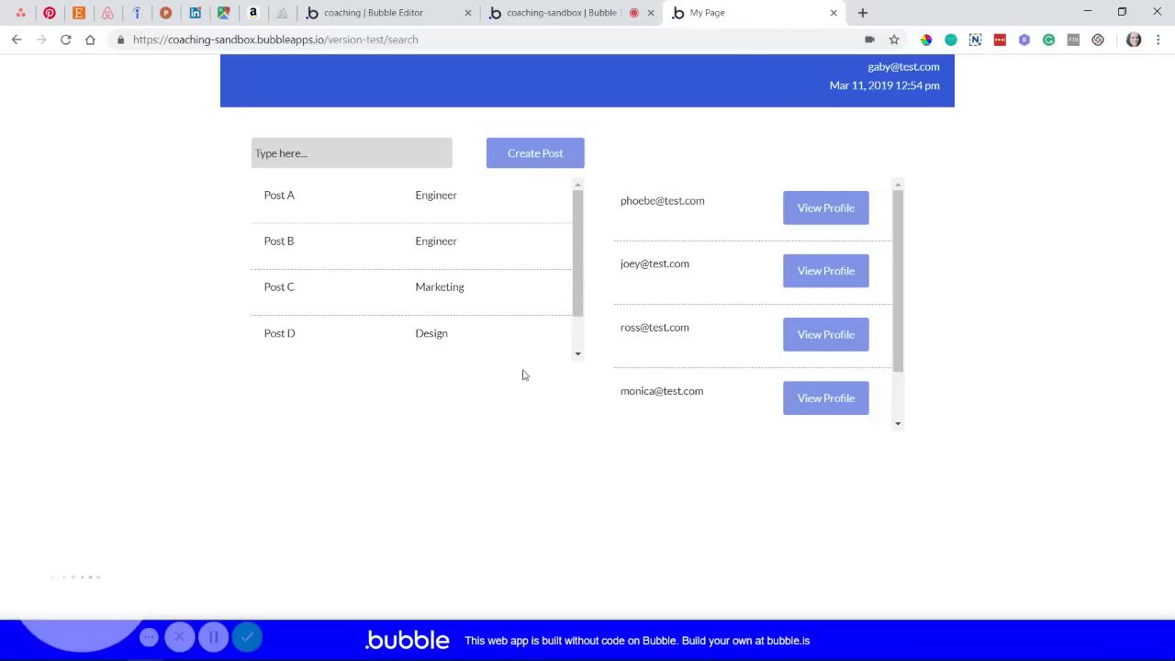
key("ctrl+r")
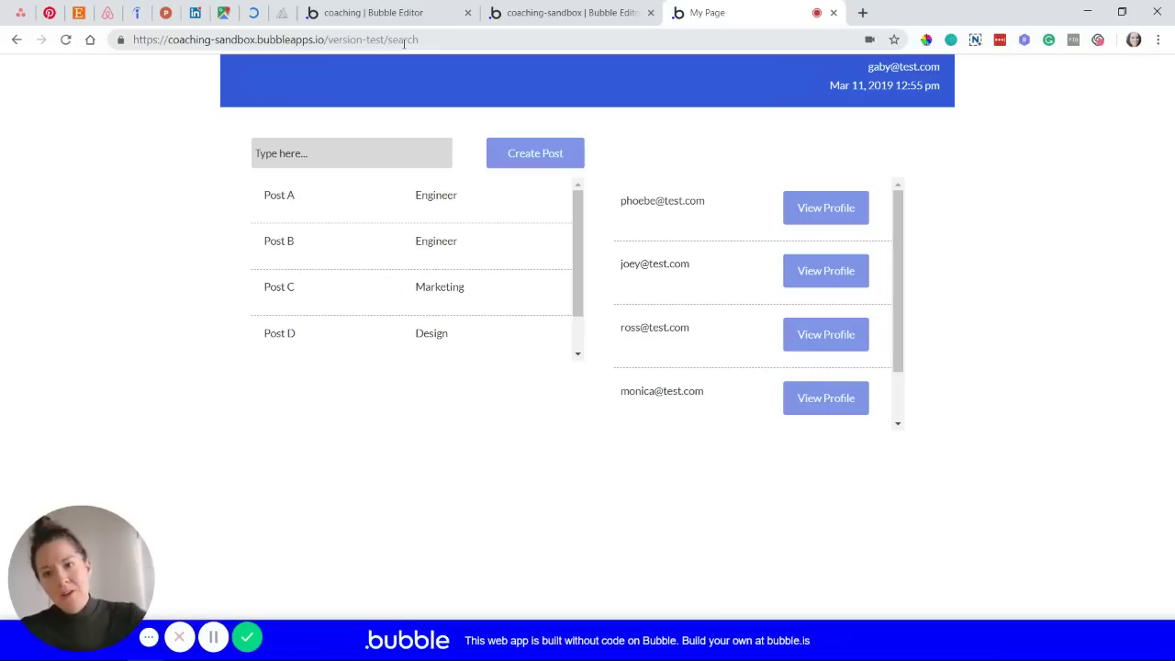
left_click(564, 13)
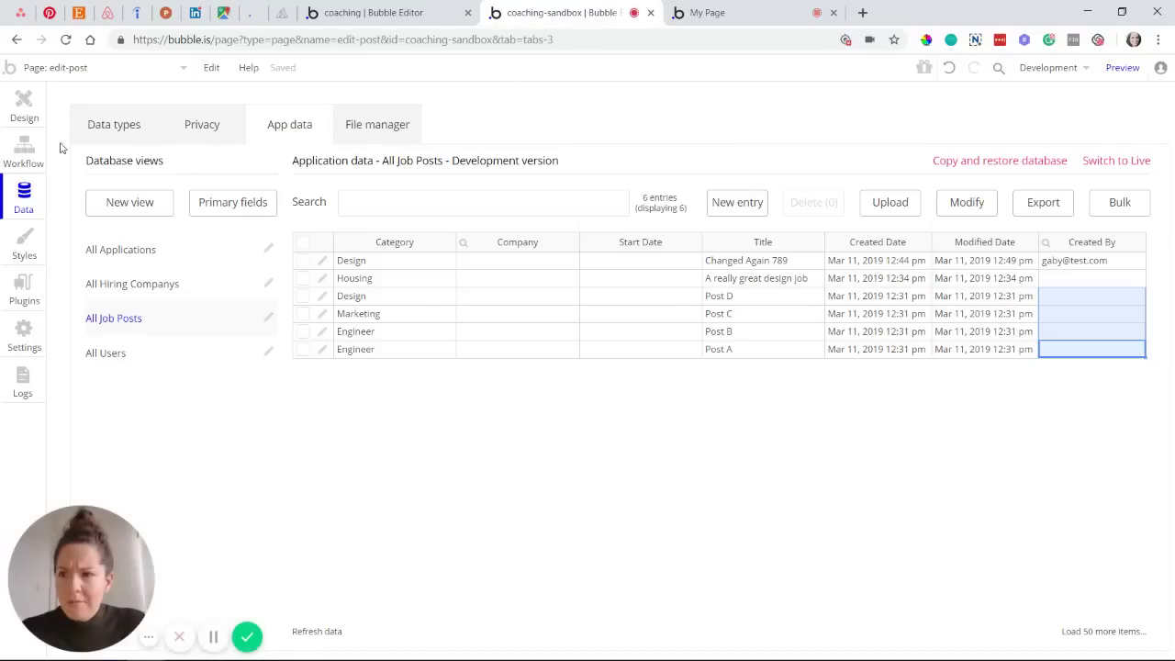
left_click(28, 151)
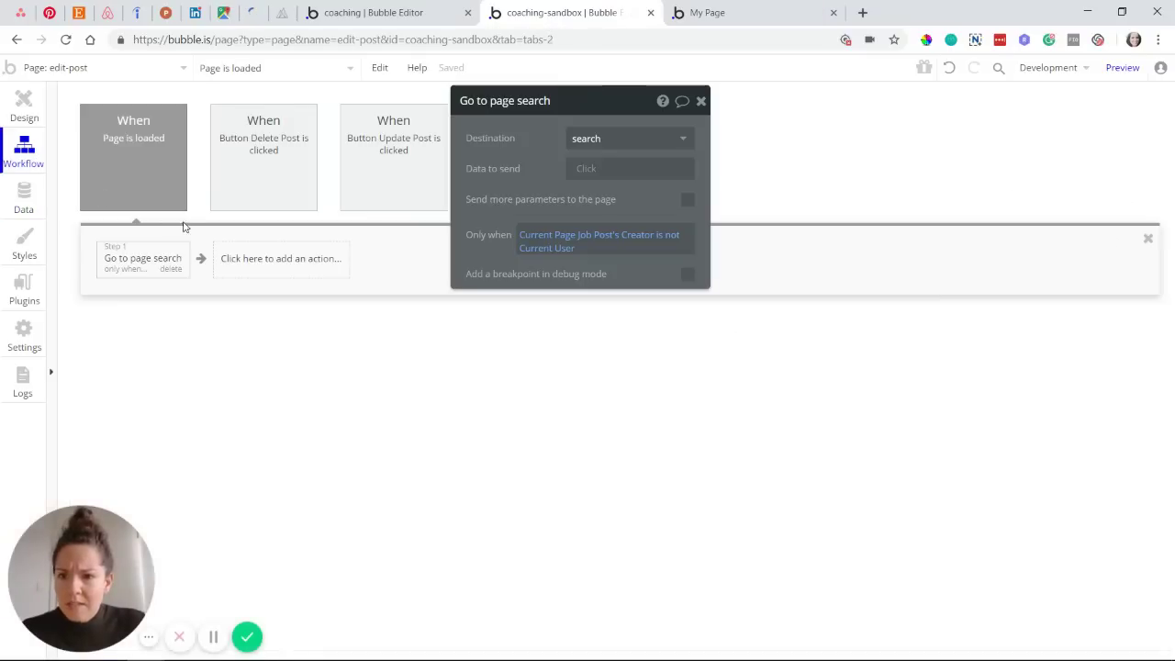
Step: Change the page-load redirect destination to 404 and test it by opening Post A live
left_click(607, 145)
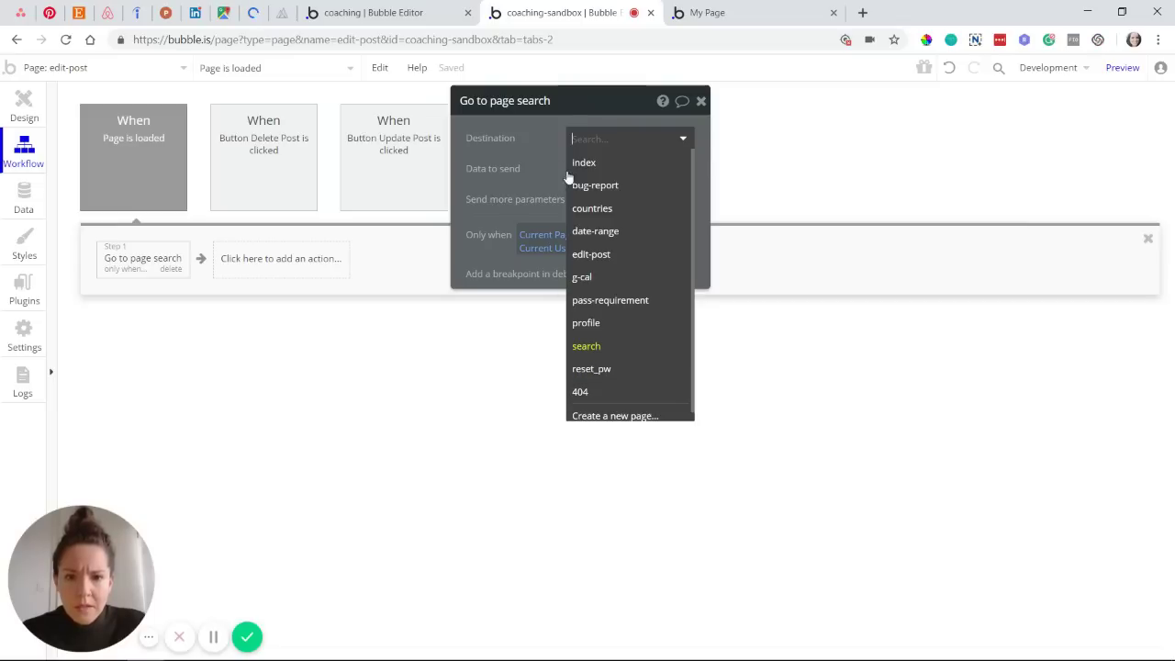
left_click(591, 388)
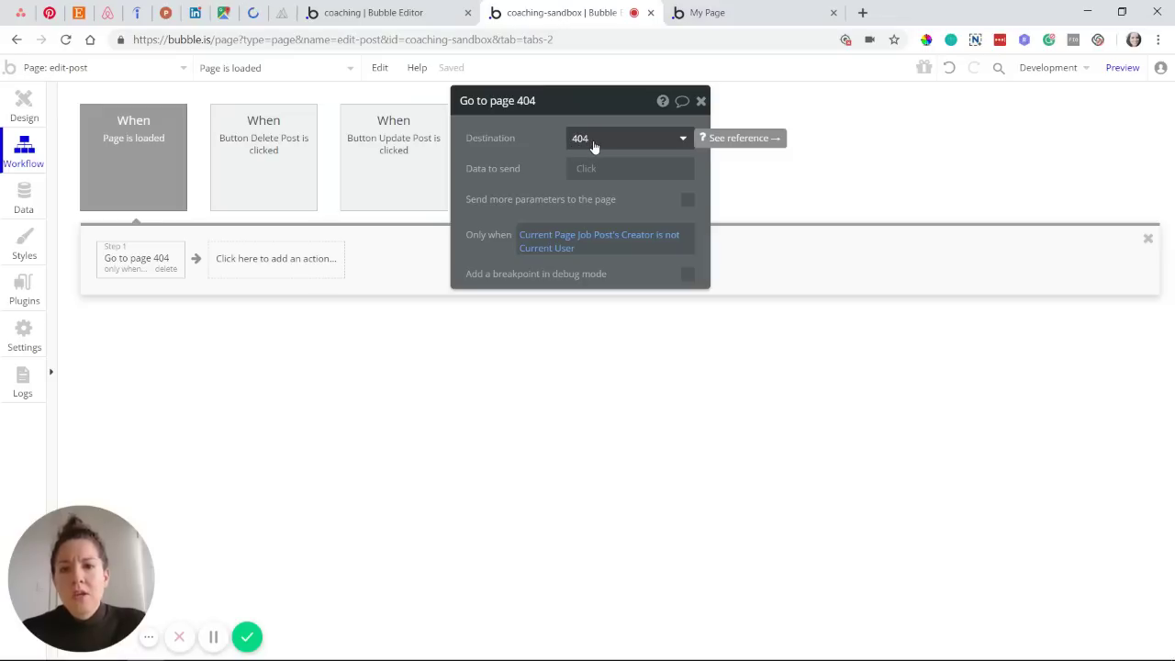
left_click(716, 12)
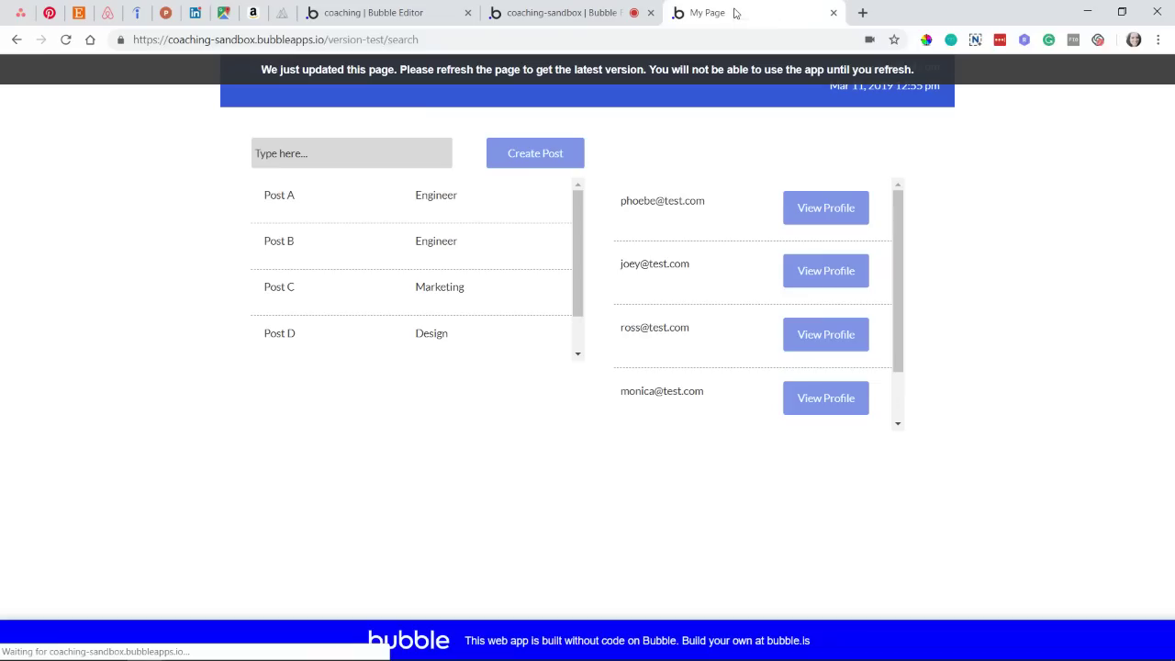
left_click(692, 81)
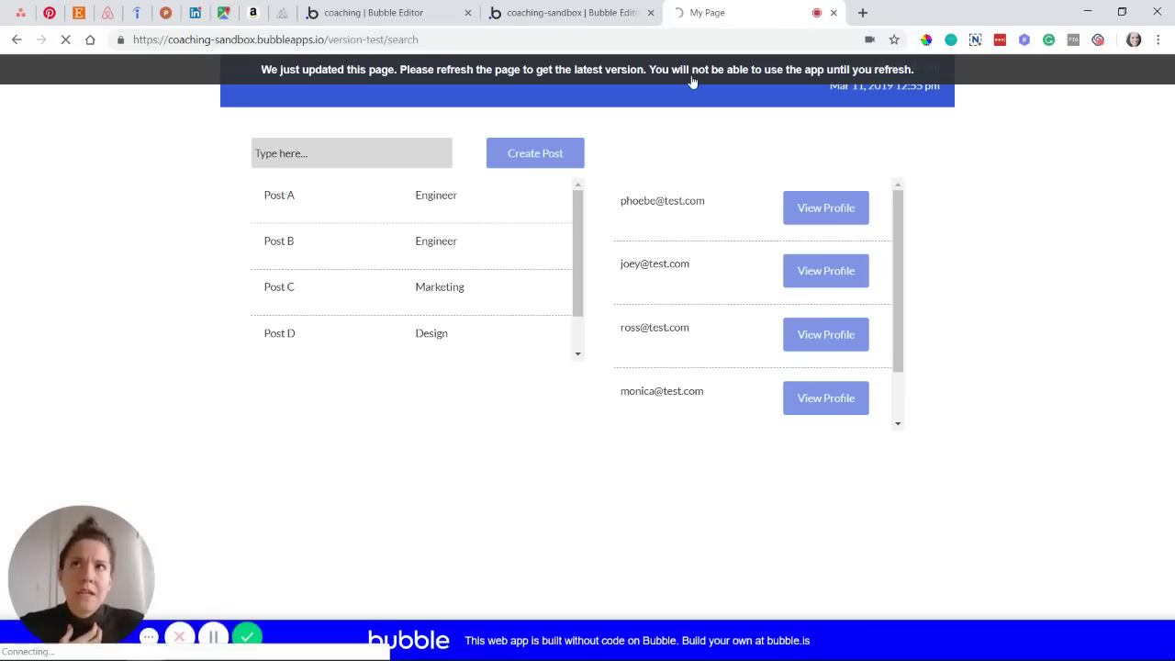
left_click_drag(388, 39, 446, 38)
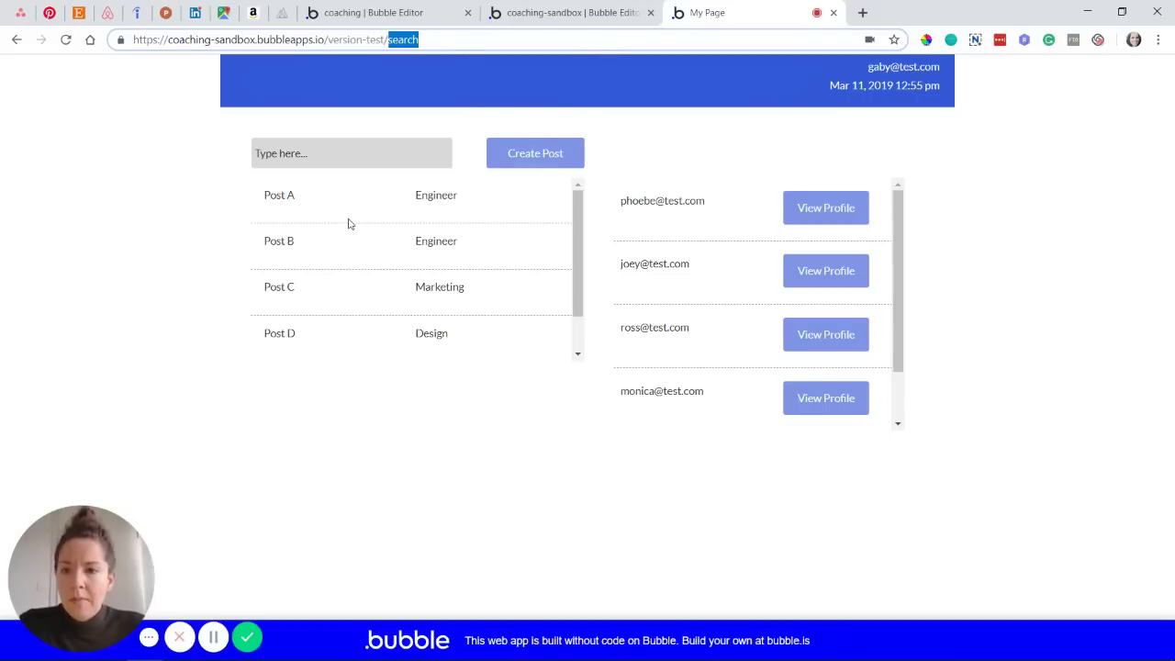
left_click(288, 203)
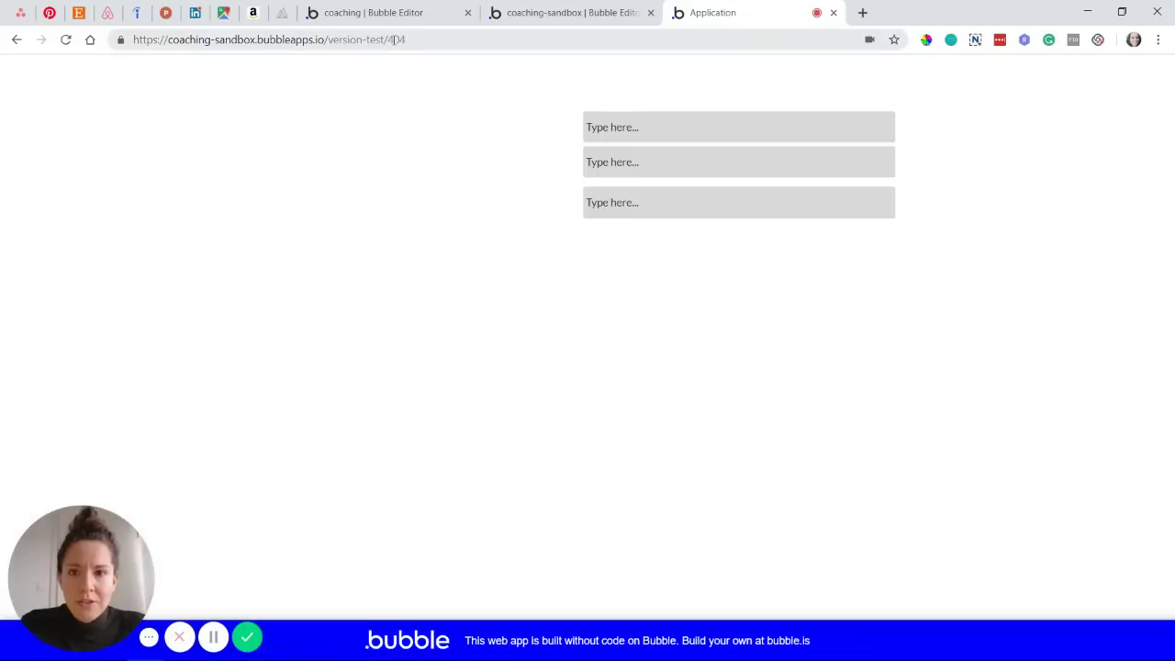
double_click(393, 39)
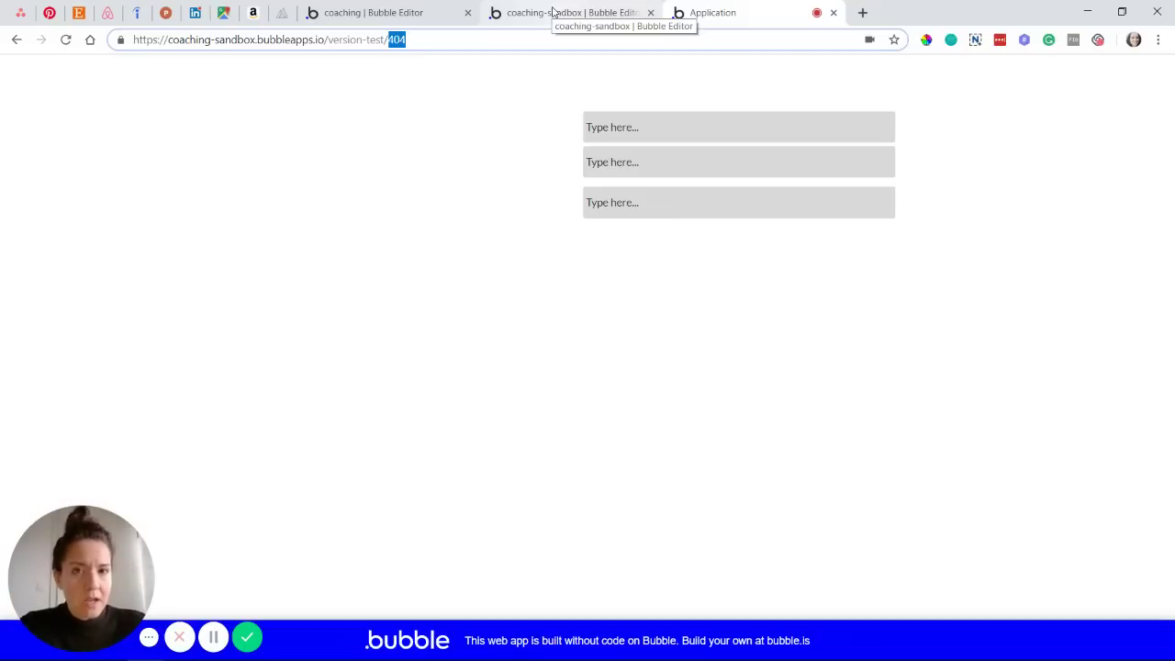
left_click(554, 12)
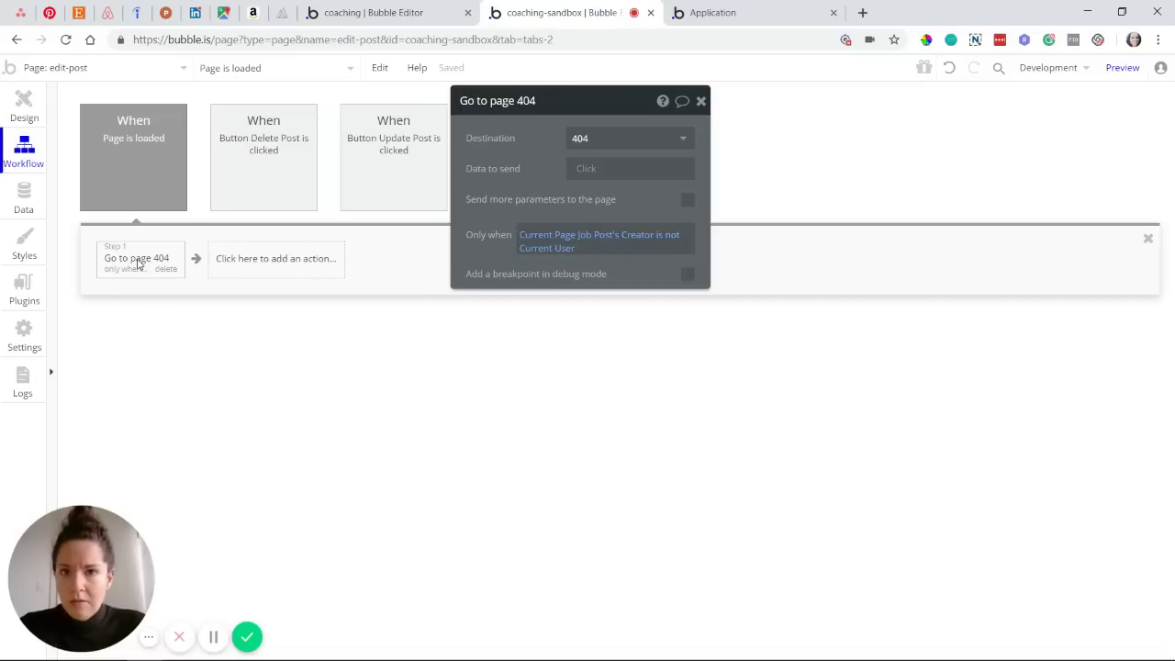
Step: Switch to the search page design and open the job post Title text's properties
left_click(147, 77)
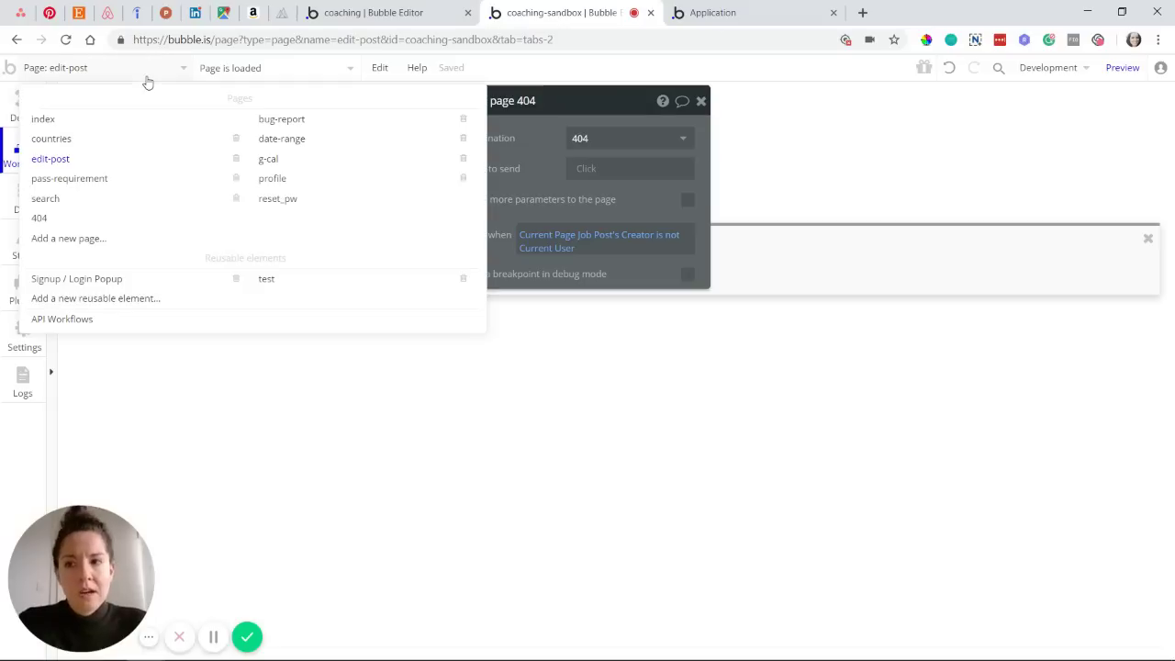
left_click(152, 185)
left_click(24, 110)
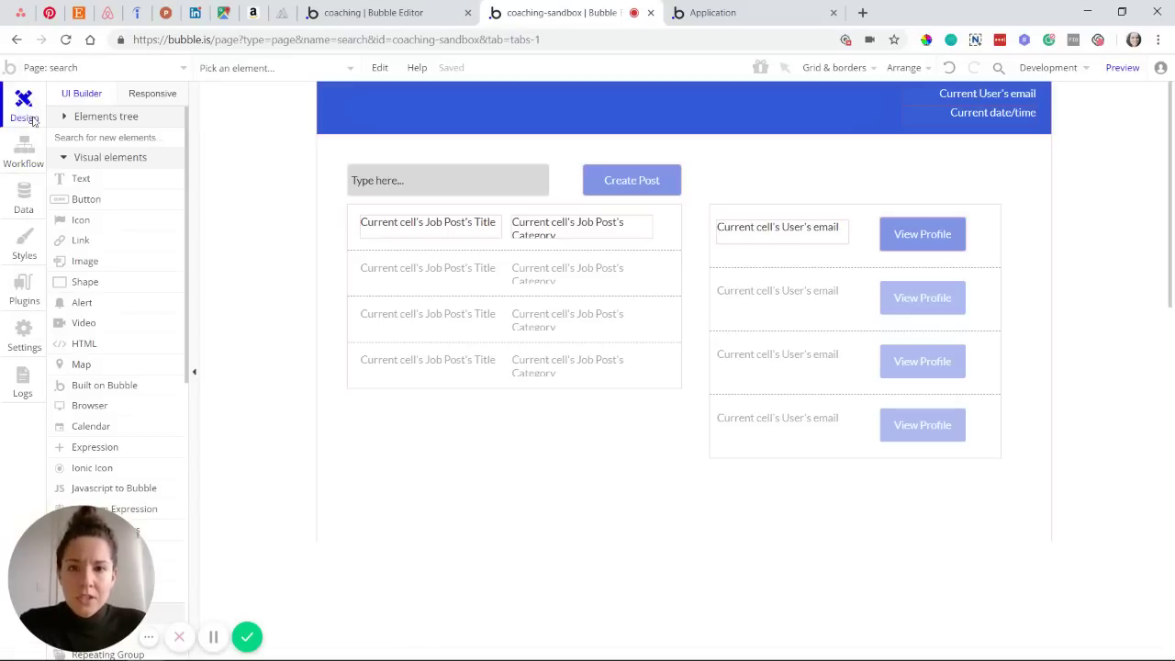
left_click(491, 232)
double_click(491, 232)
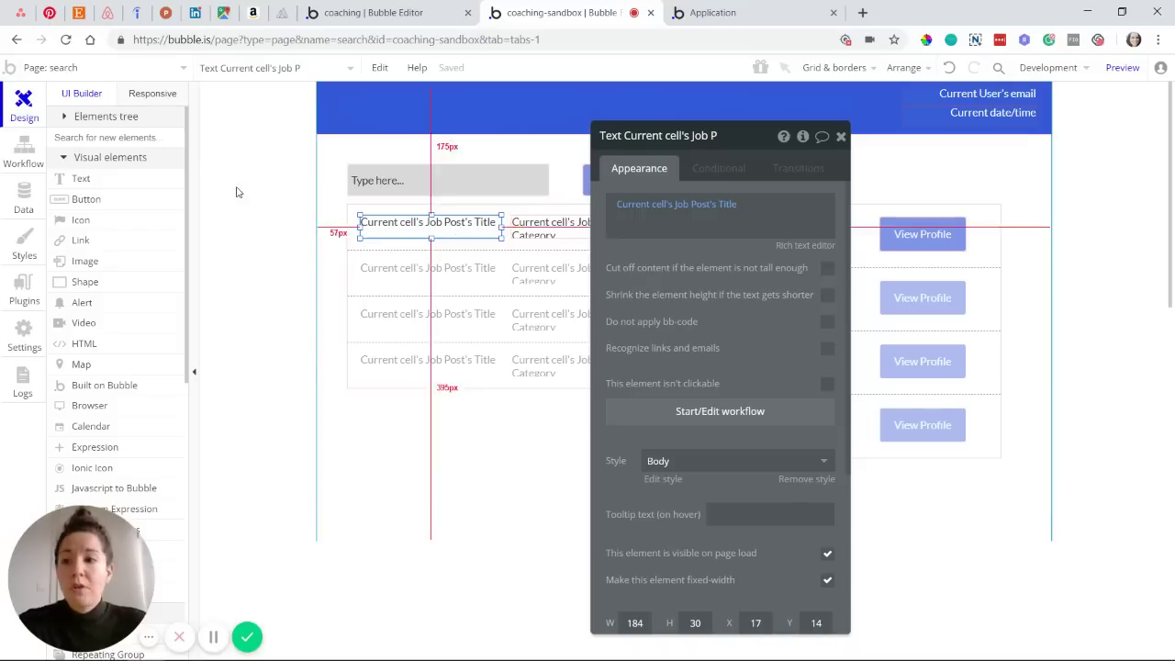
Step: Inspect the Create Post event's create job post action and its condition field
left_click(25, 164)
left_click(144, 183)
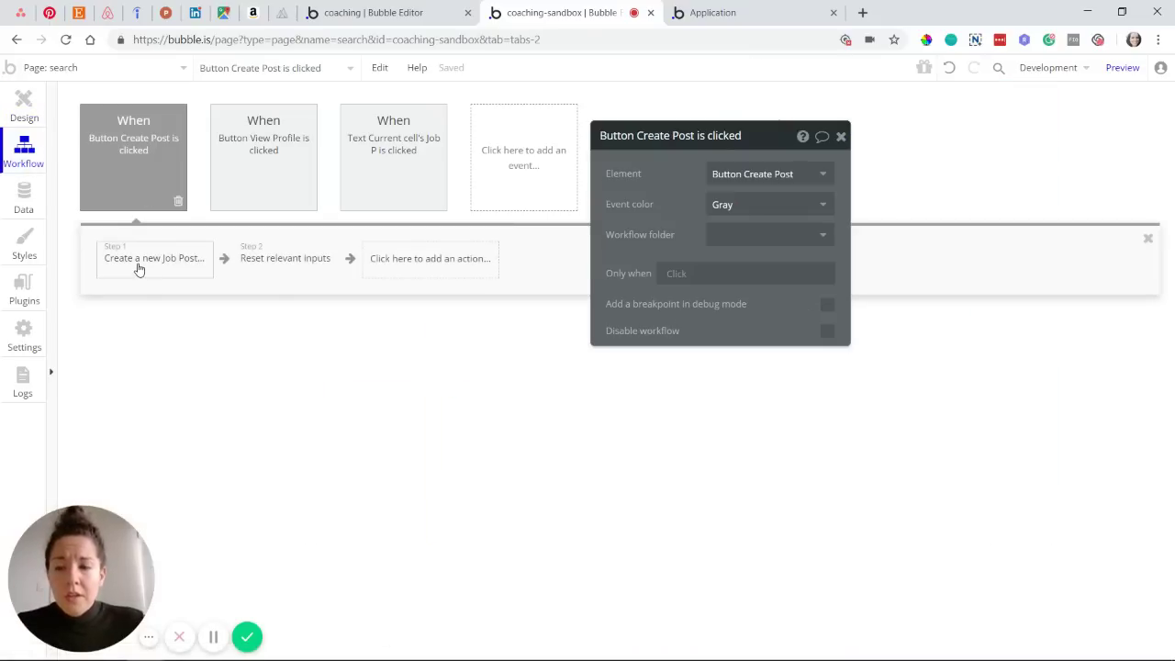
left_click(136, 260)
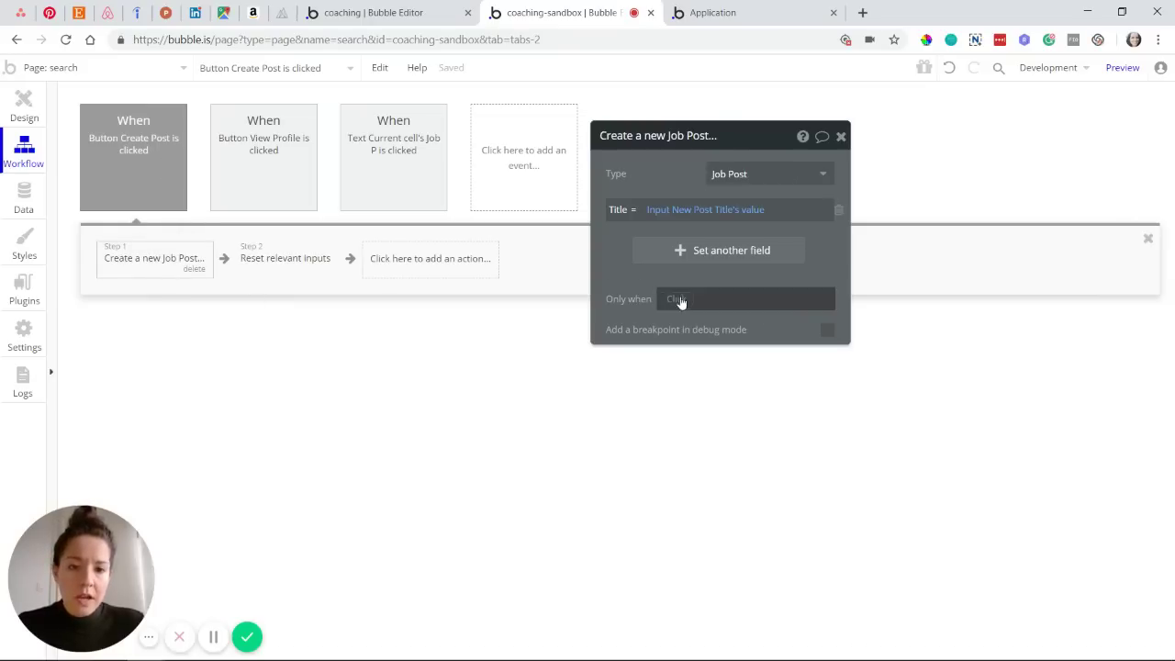
left_click(97, 168)
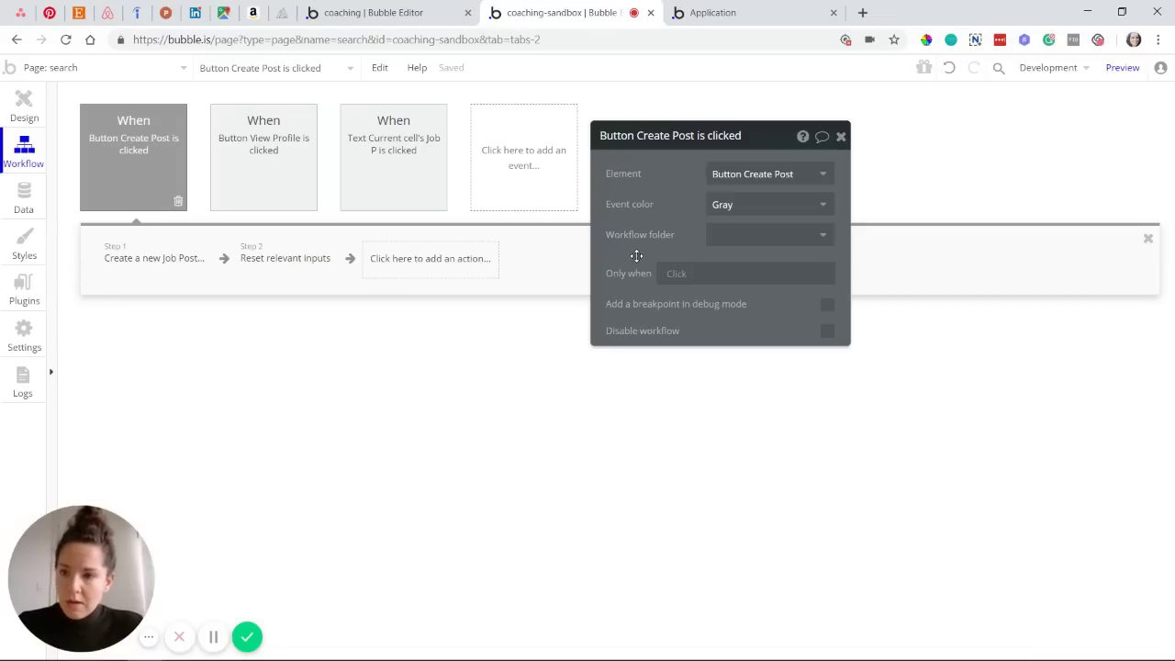
left_click(154, 262)
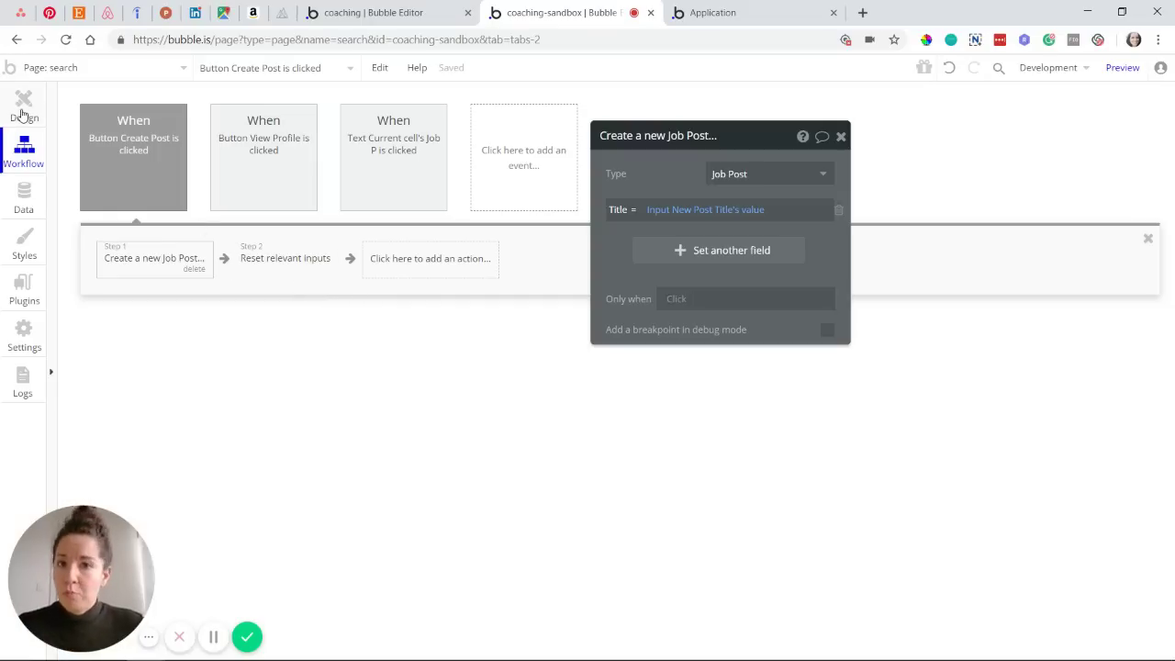
left_click(674, 304)
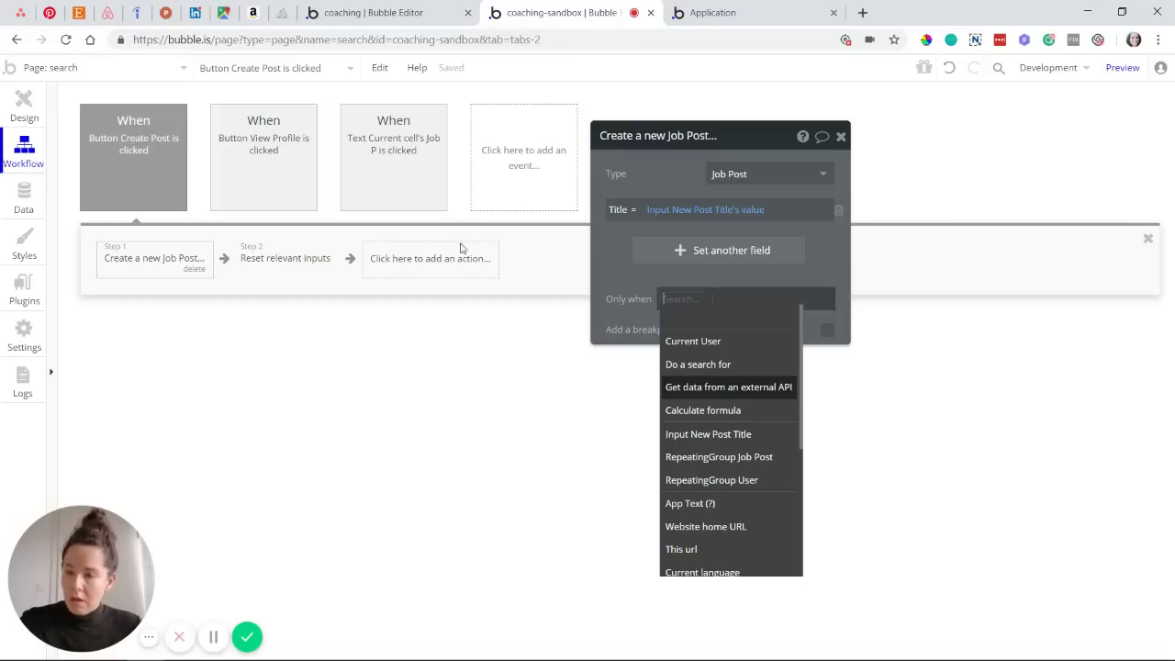
left_click(24, 108)
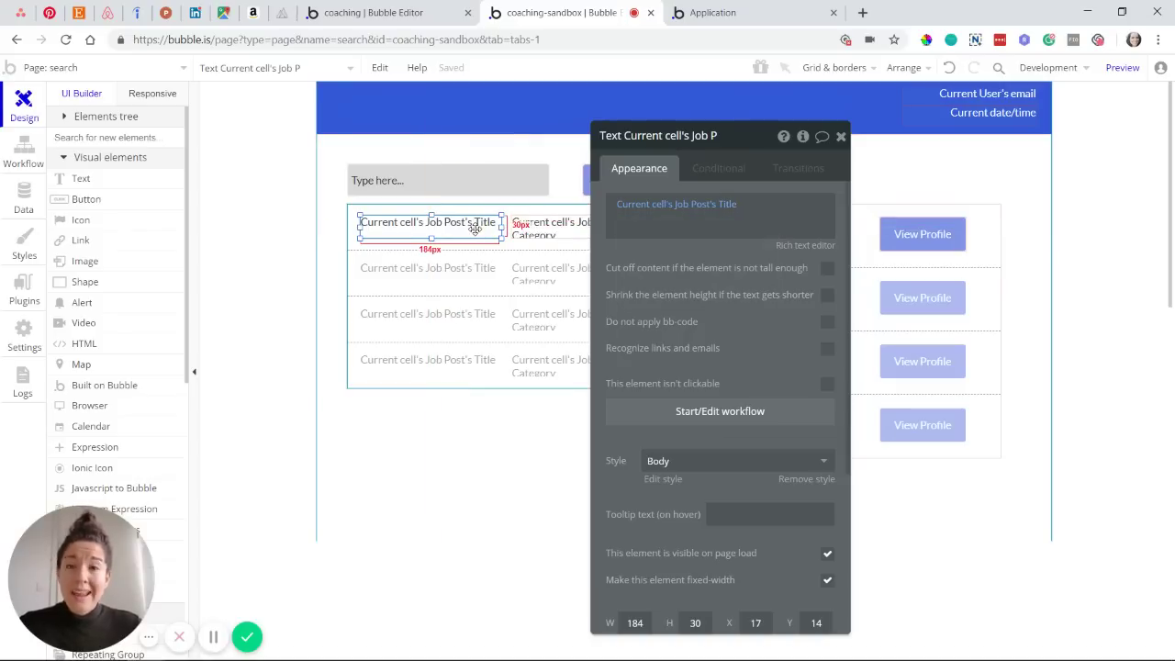
Step: Add a Title text condition: when This Text is hovered, Underline is checked
left_click(726, 174)
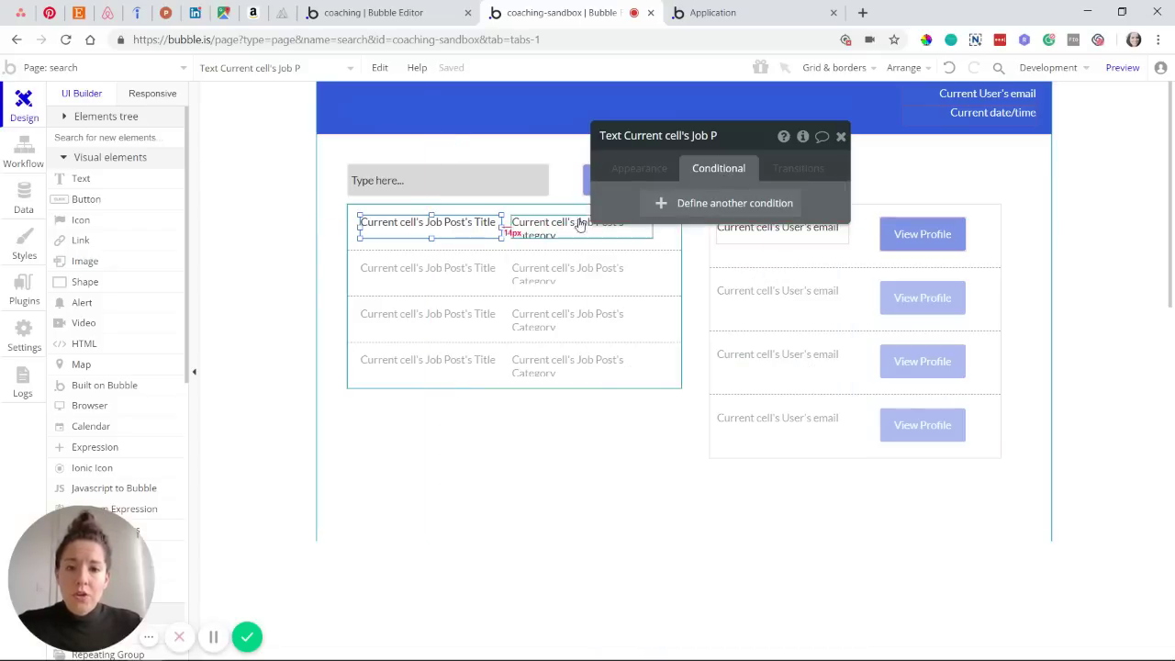
left_click(677, 205)
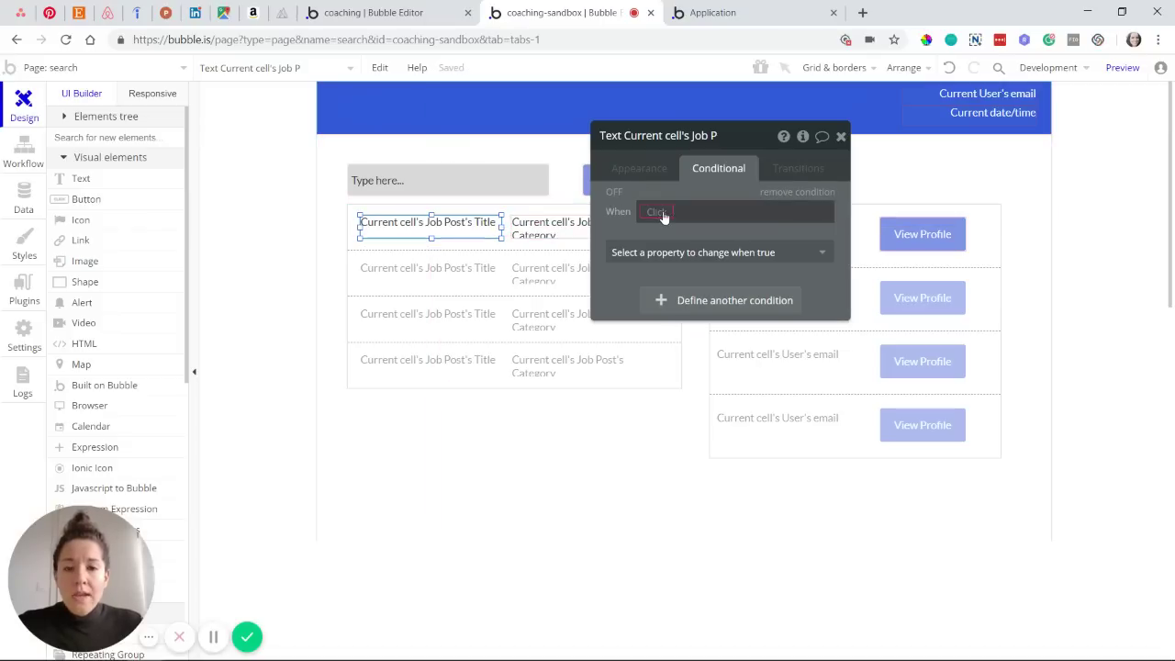
left_click(656, 212)
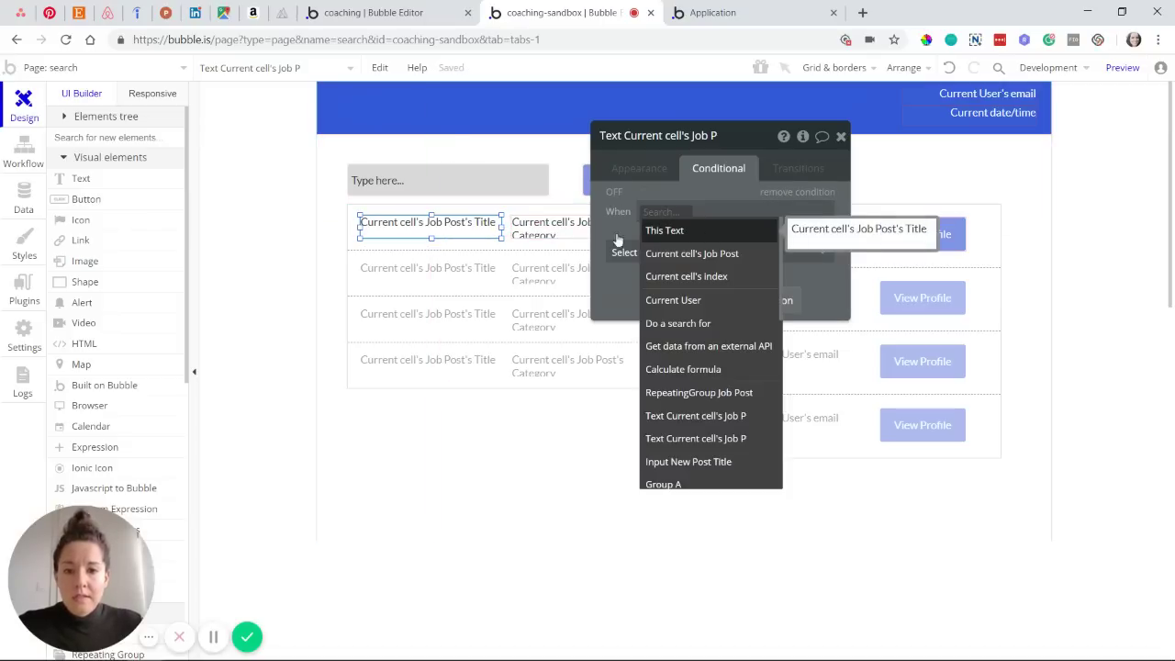
left_click(660, 232)
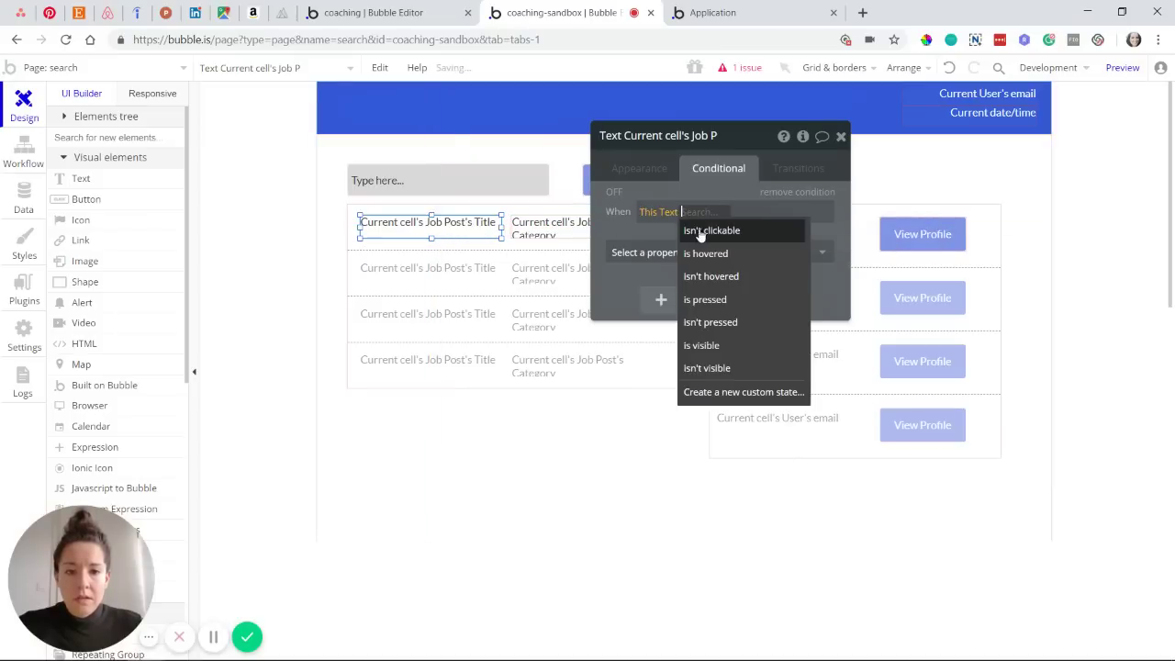
left_click(746, 254)
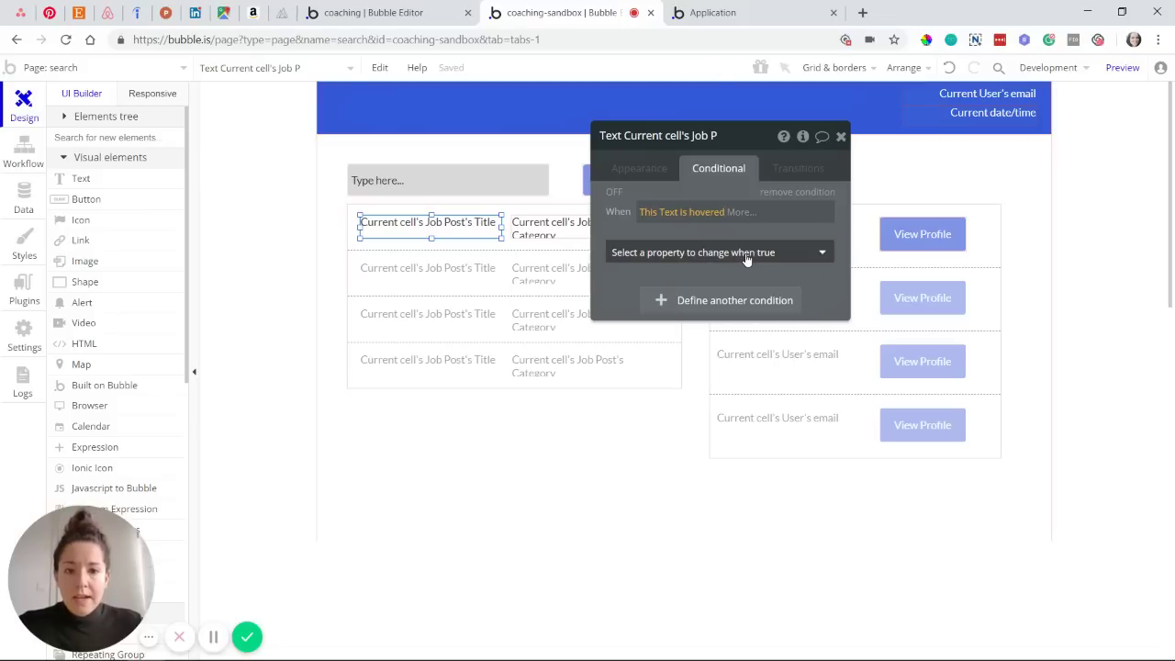
left_click(746, 255)
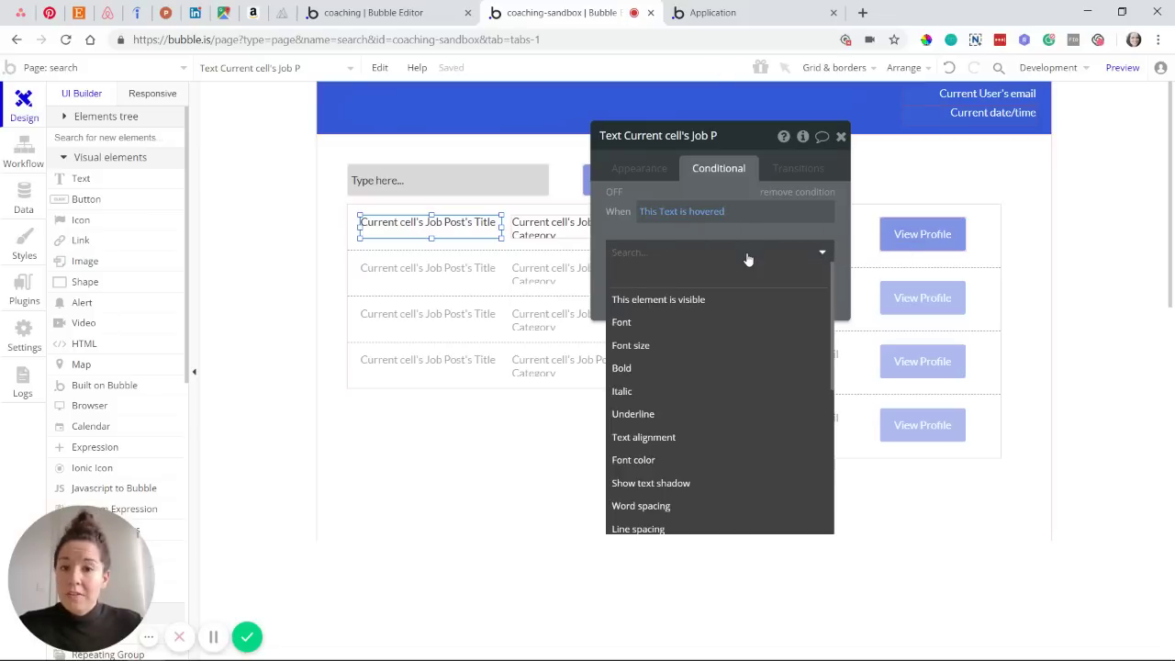
left_click(681, 422)
left_click(813, 247)
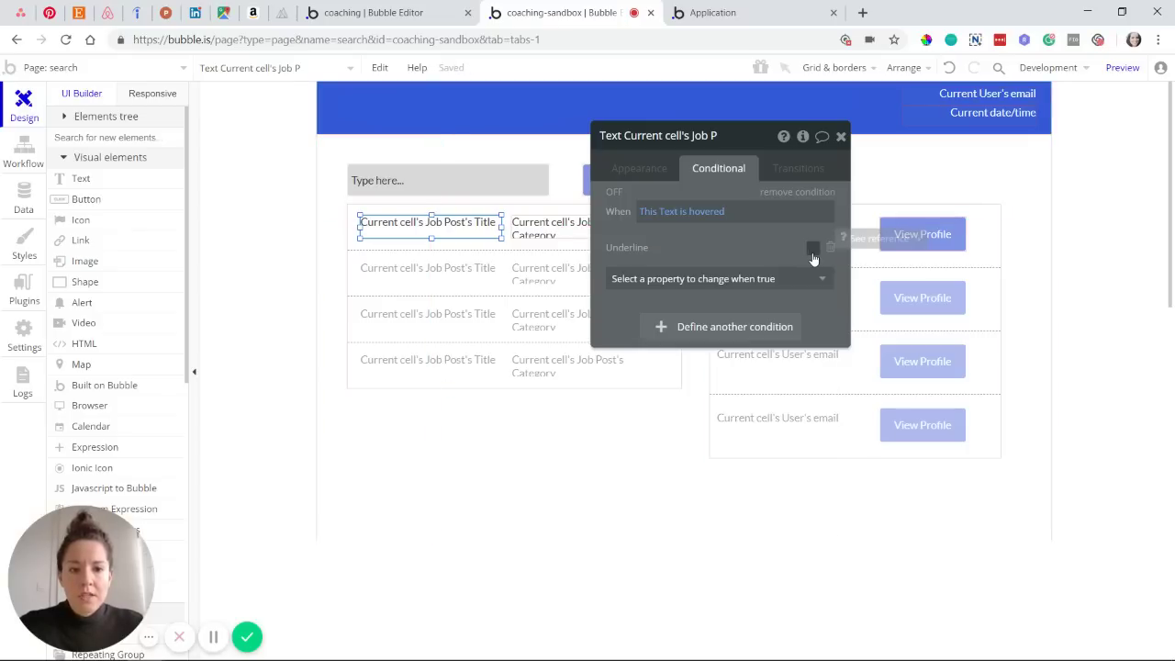
Step: Browse other properties without adding any, then toggle the hover underline preview on the canvas
left_click(817, 278)
scroll(773, 458, "down", 5)
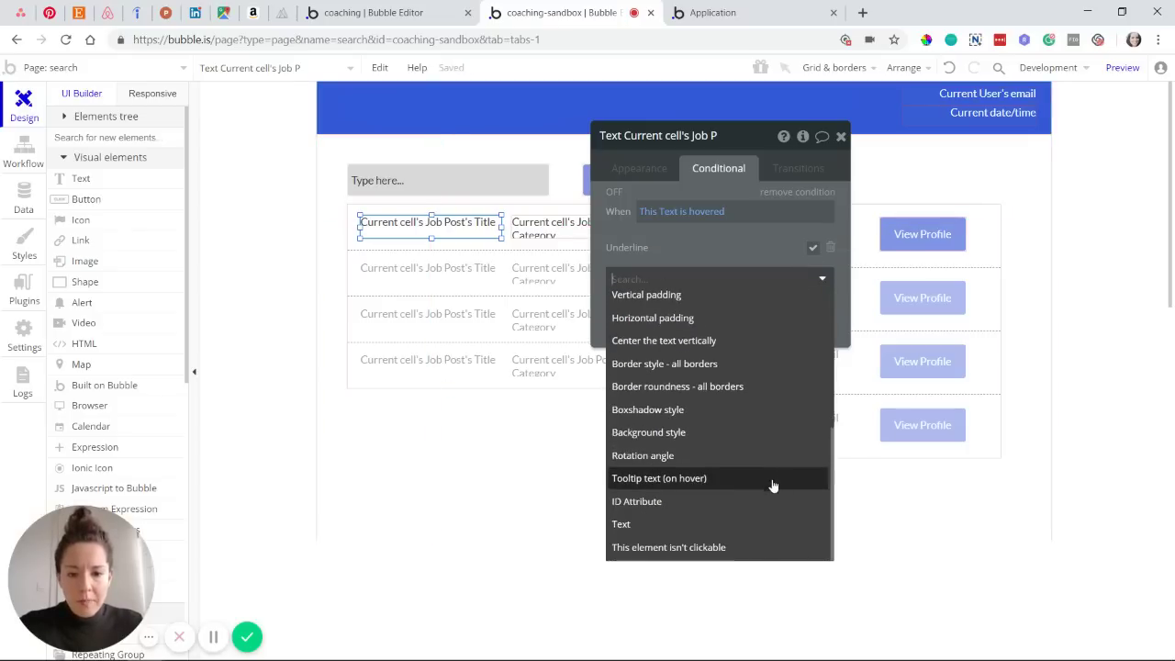
scroll(771, 486, "up", 5)
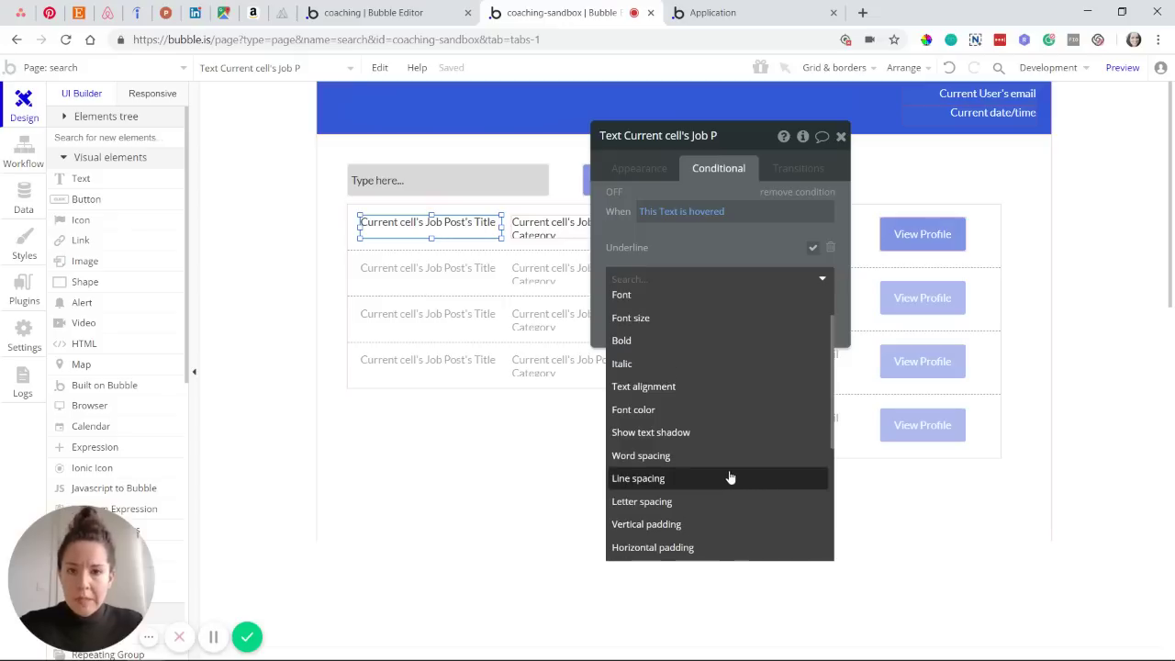
scroll(707, 468, "down", 3)
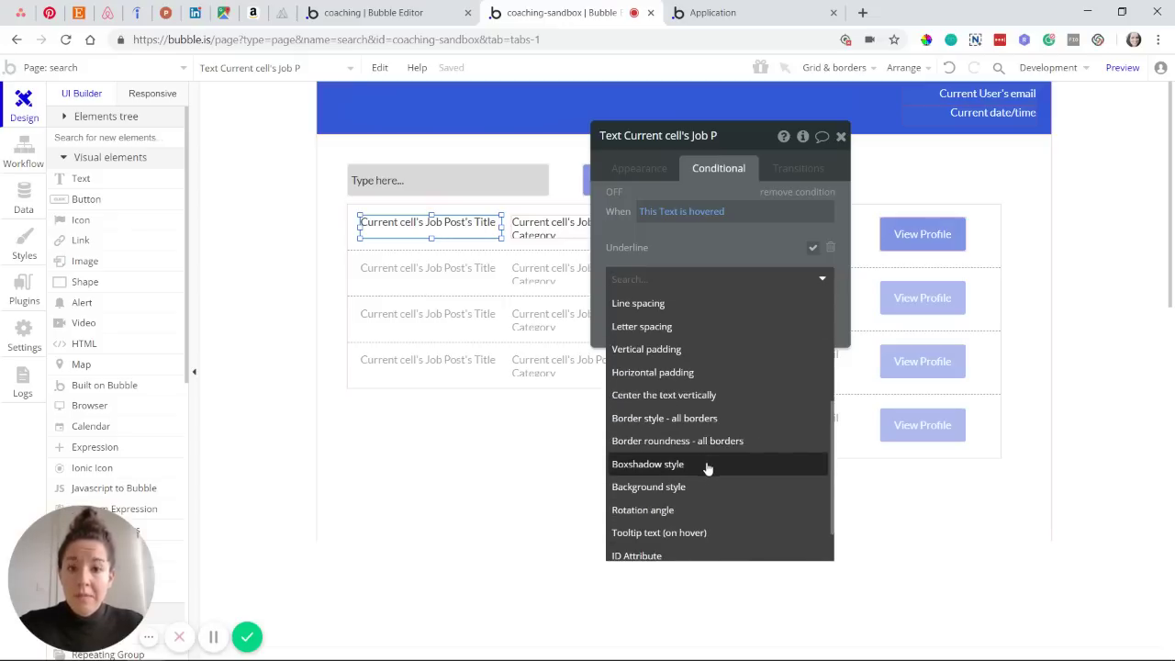
scroll(706, 468, "down", 1)
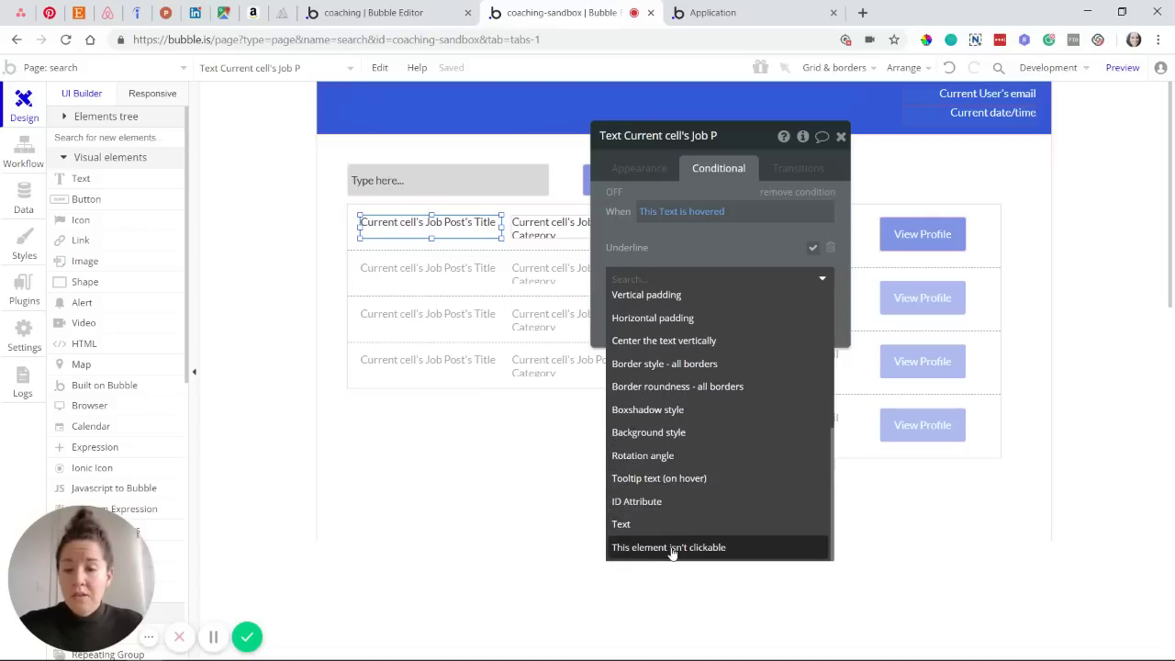
left_click(730, 231)
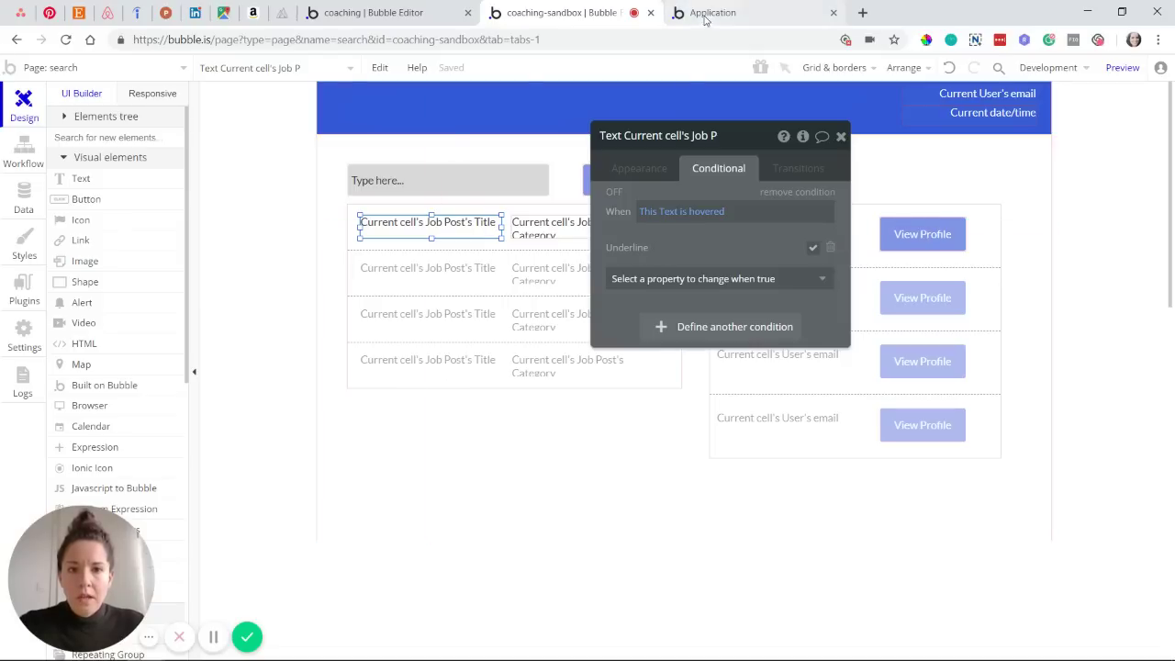
left_click(614, 193)
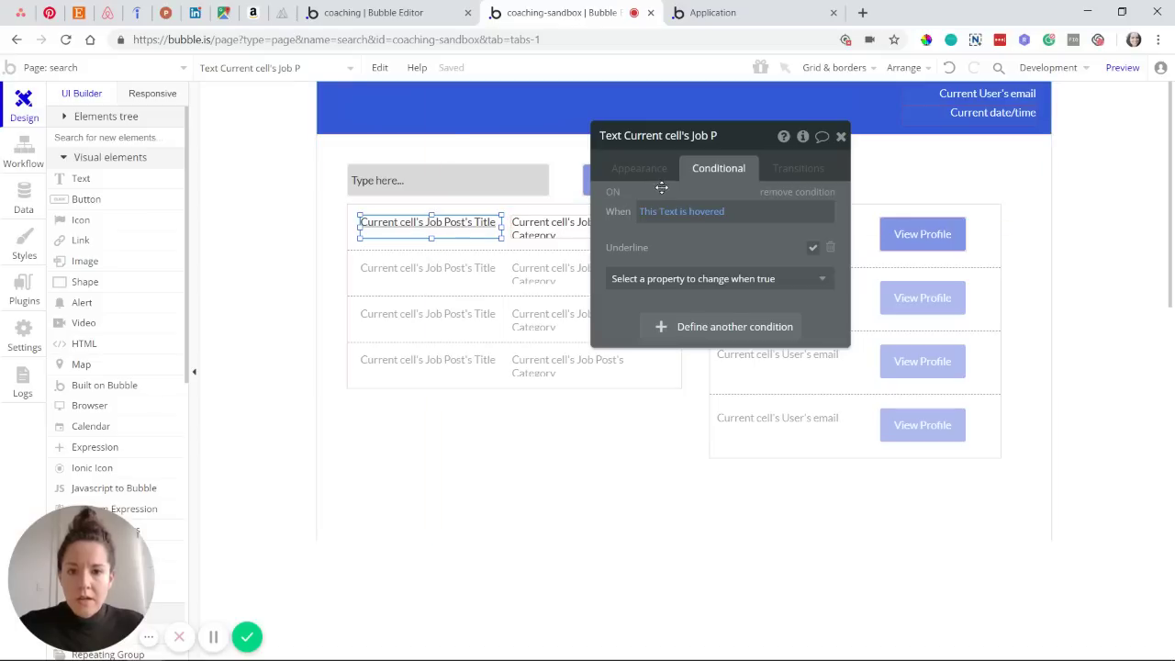
left_click(614, 193)
left_click(615, 193)
left_click(616, 193)
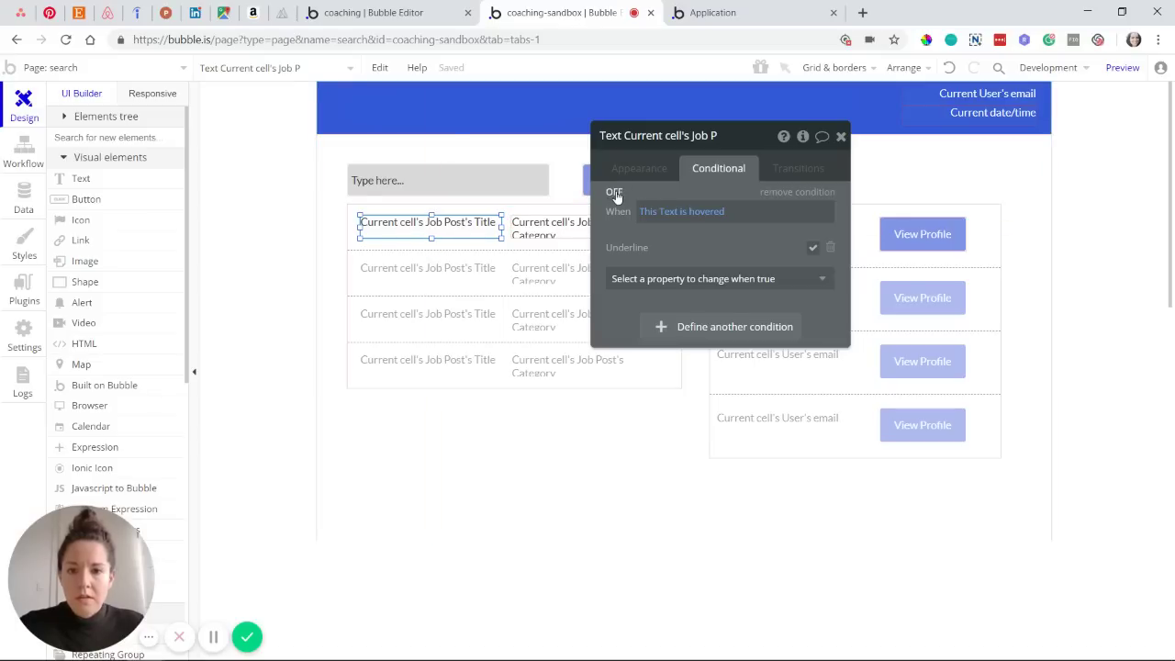
left_click(616, 195)
left_click(617, 196)
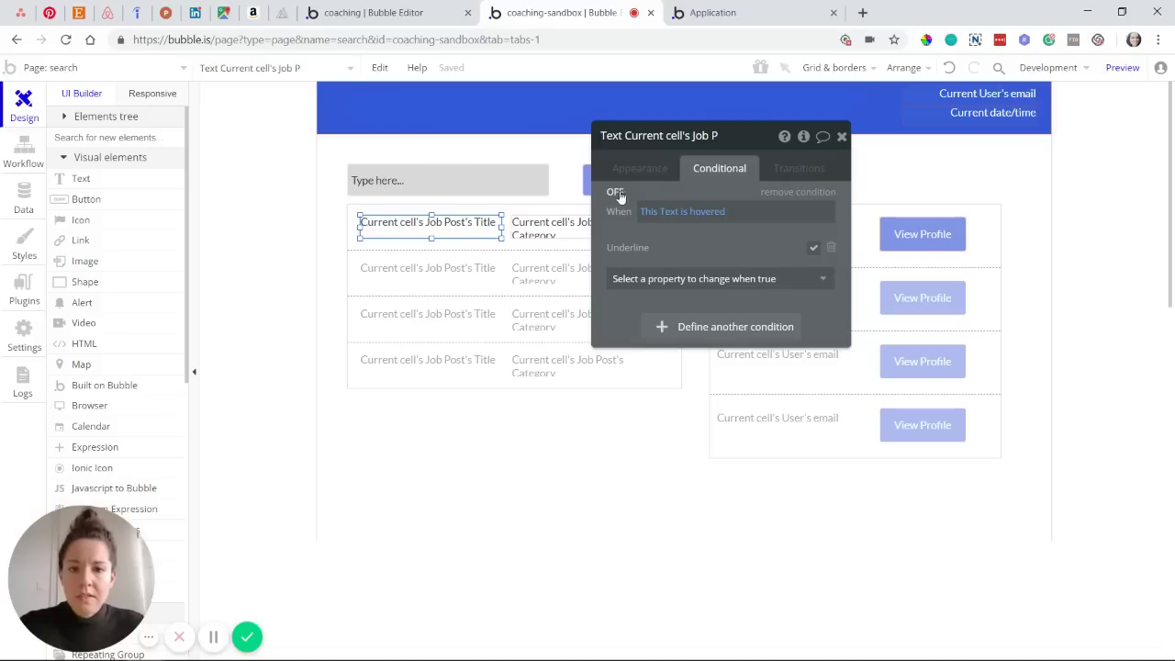
left_click(615, 193)
left_click(615, 193)
left_click(615, 194)
left_click(614, 194)
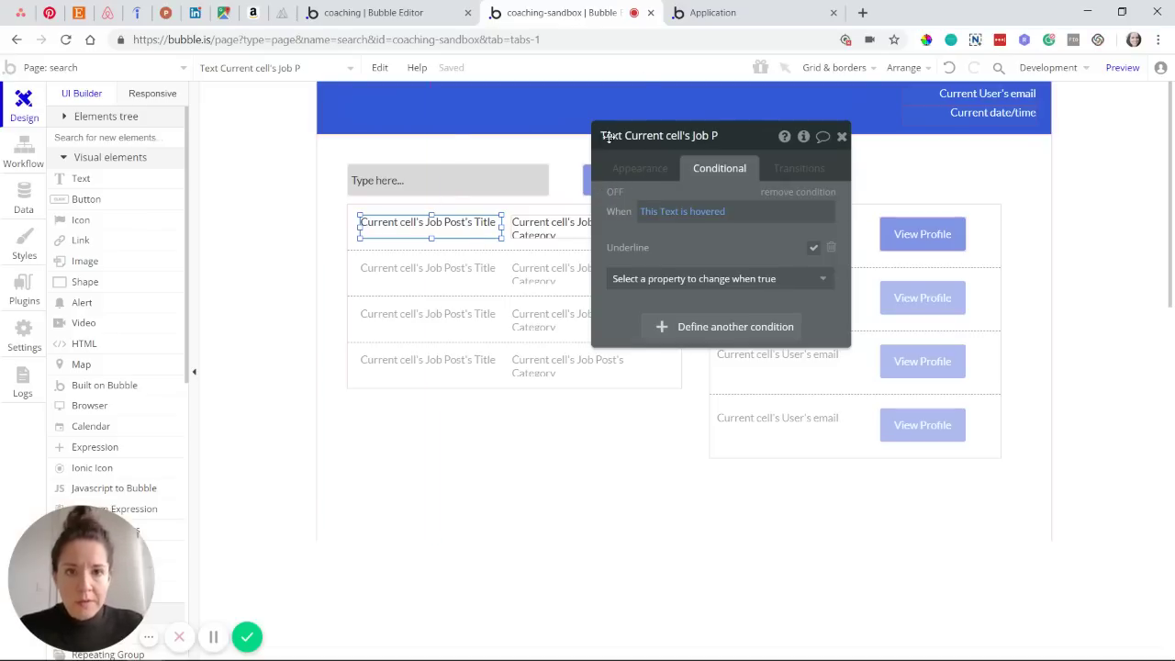
left_click(712, 20)
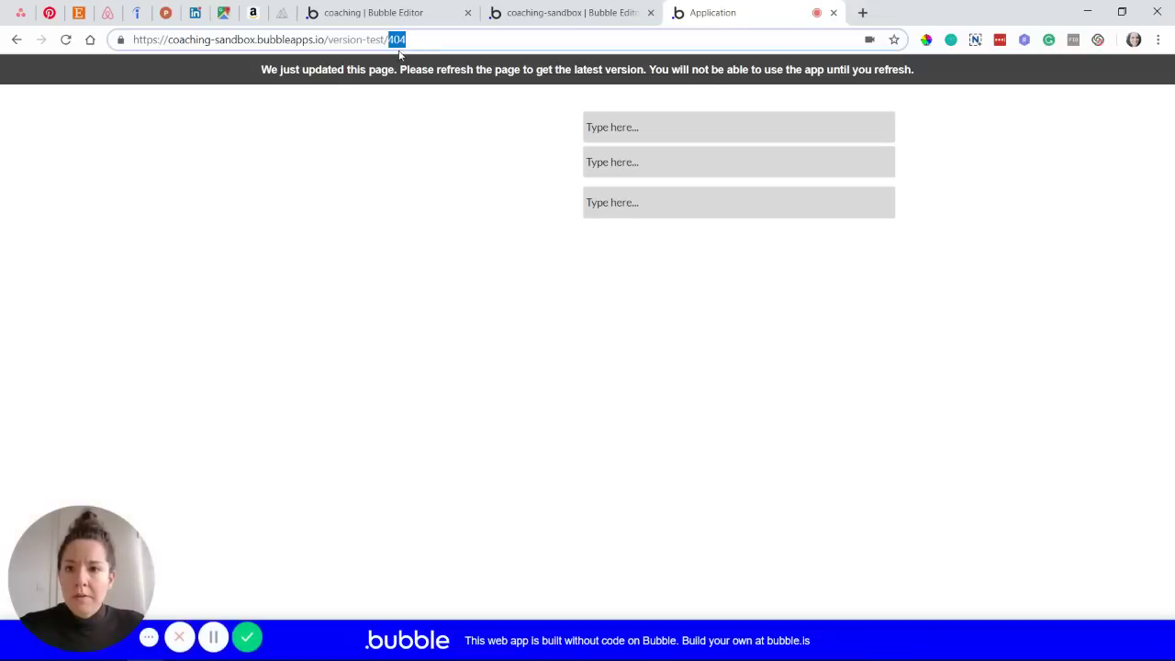
Step: Navigate the live app from the 404 page to the 'search' page
type("search")
key("Return")
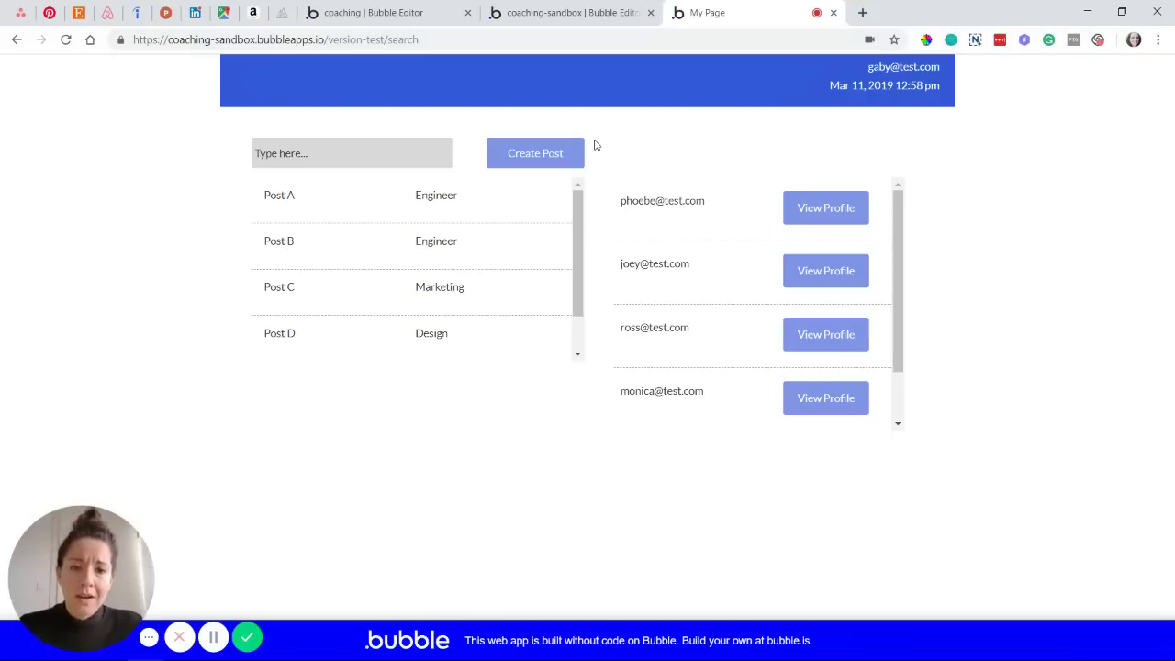
left_click(569, 12)
Step: Add a condition to the Create Post button, then remove the empty condition
left_click(630, 182)
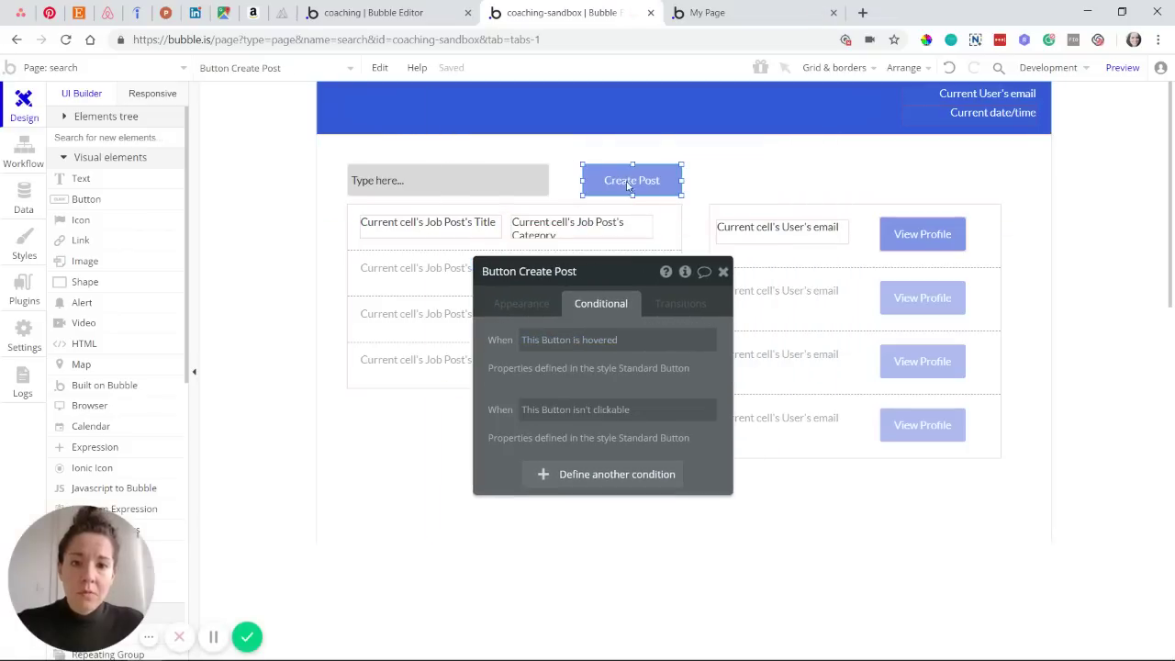
left_click_drag(551, 270, 343, 114)
left_click(381, 328)
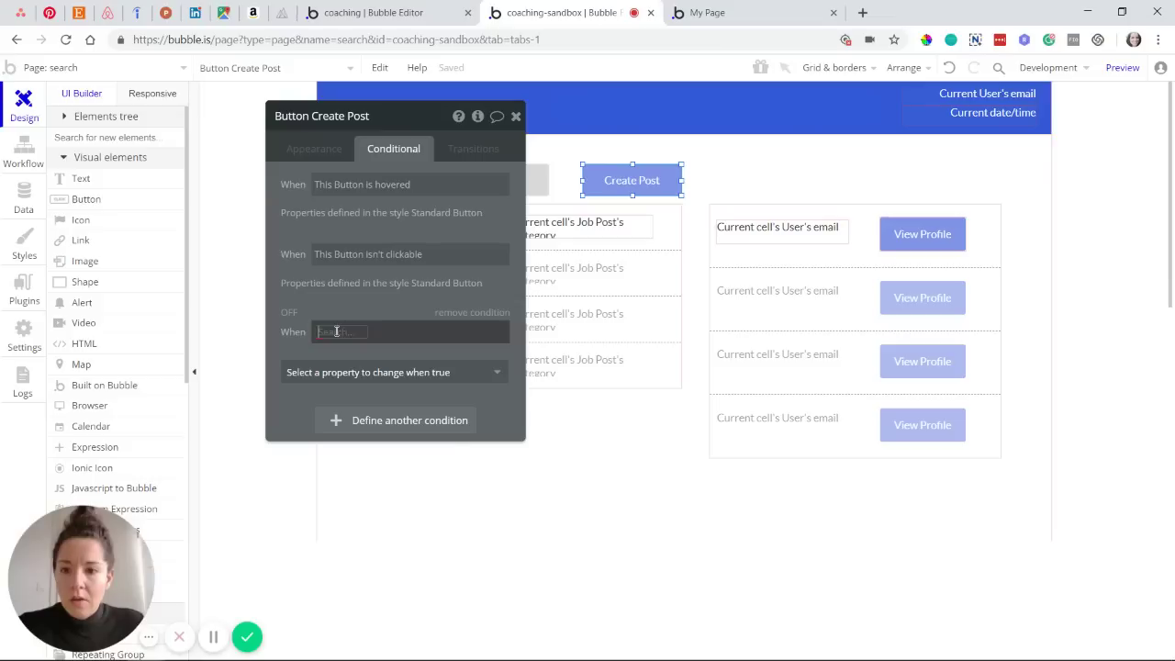
left_click(334, 332)
left_click(353, 299)
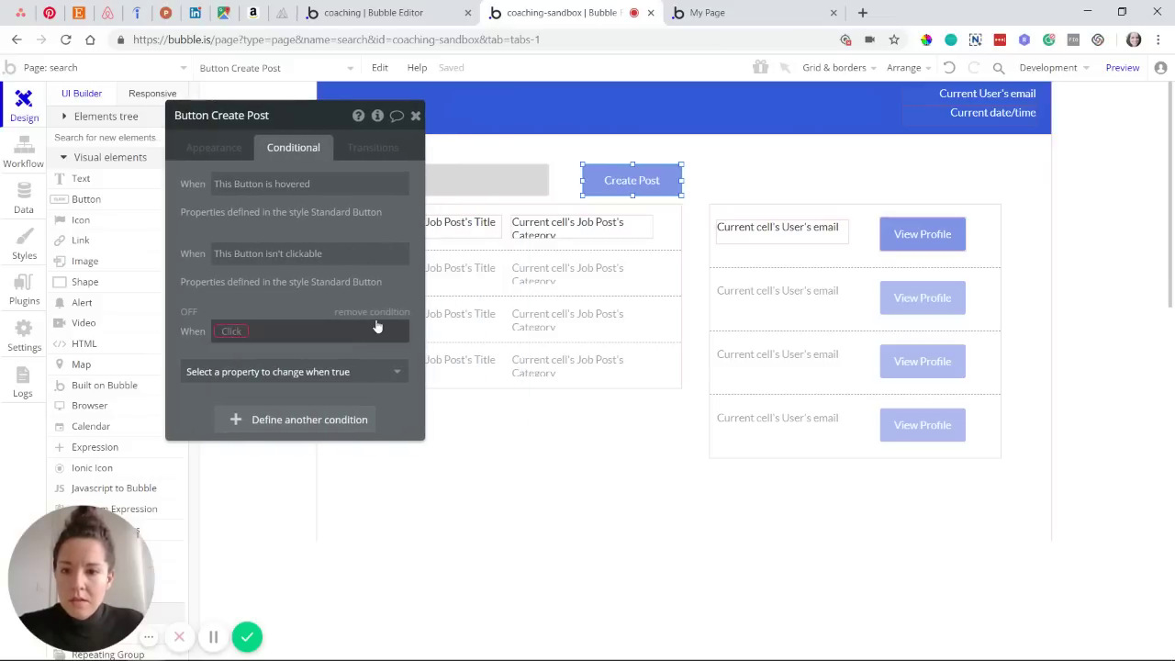
left_click(378, 313)
Step: Group the new post title input and Create Post button into Group B
left_click(487, 195)
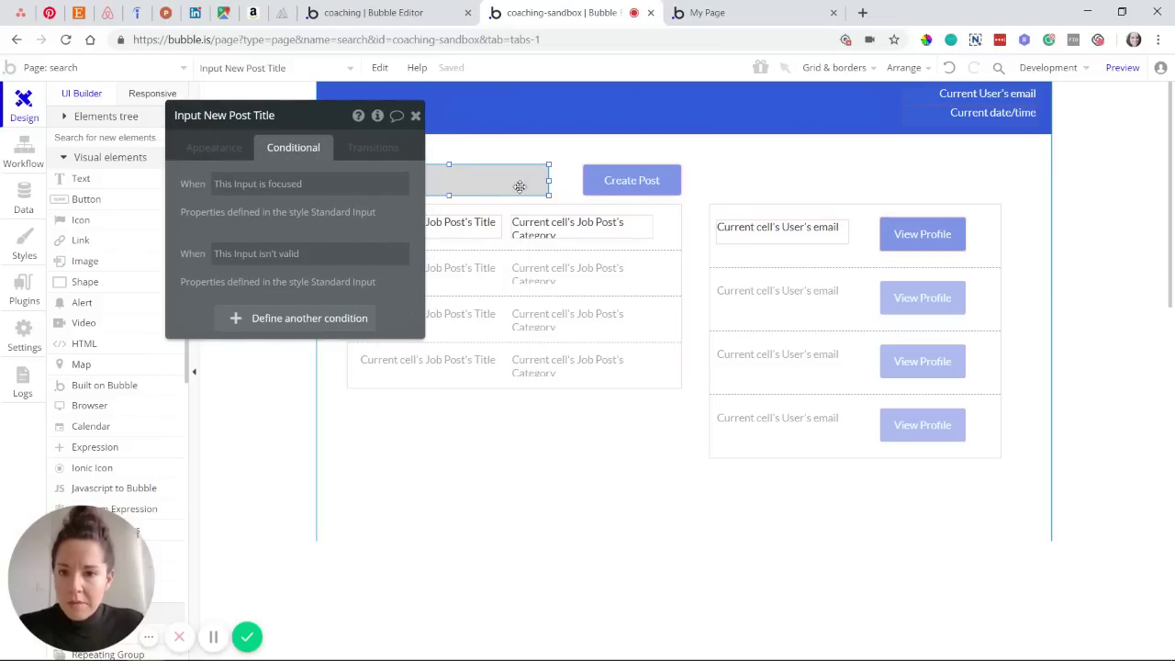
left_click(651, 184, "shift")
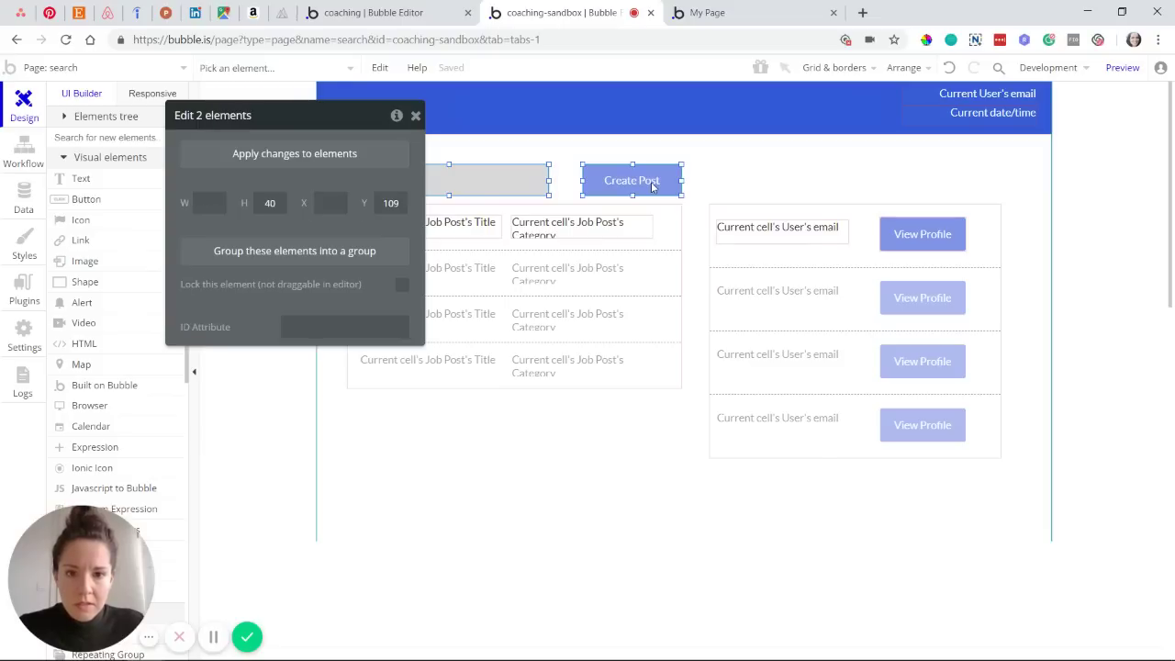
right_click(651, 182)
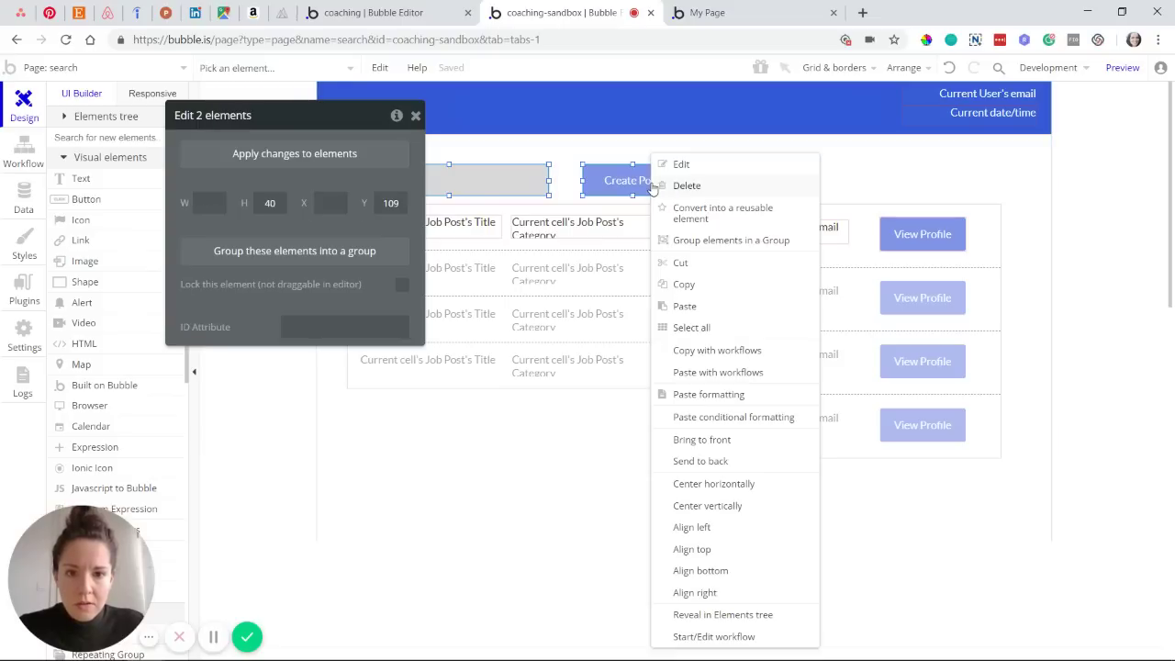
left_click(690, 239)
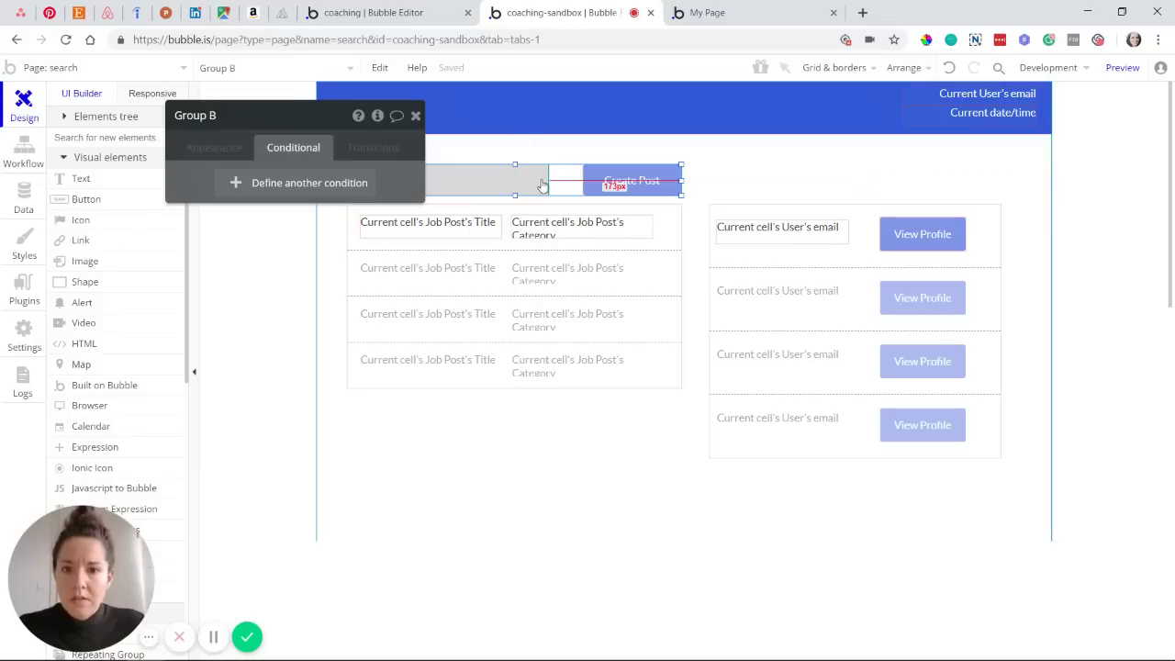
Step: Give Group B a Current User isn't logged in condition controlling its visibility
left_click(319, 192)
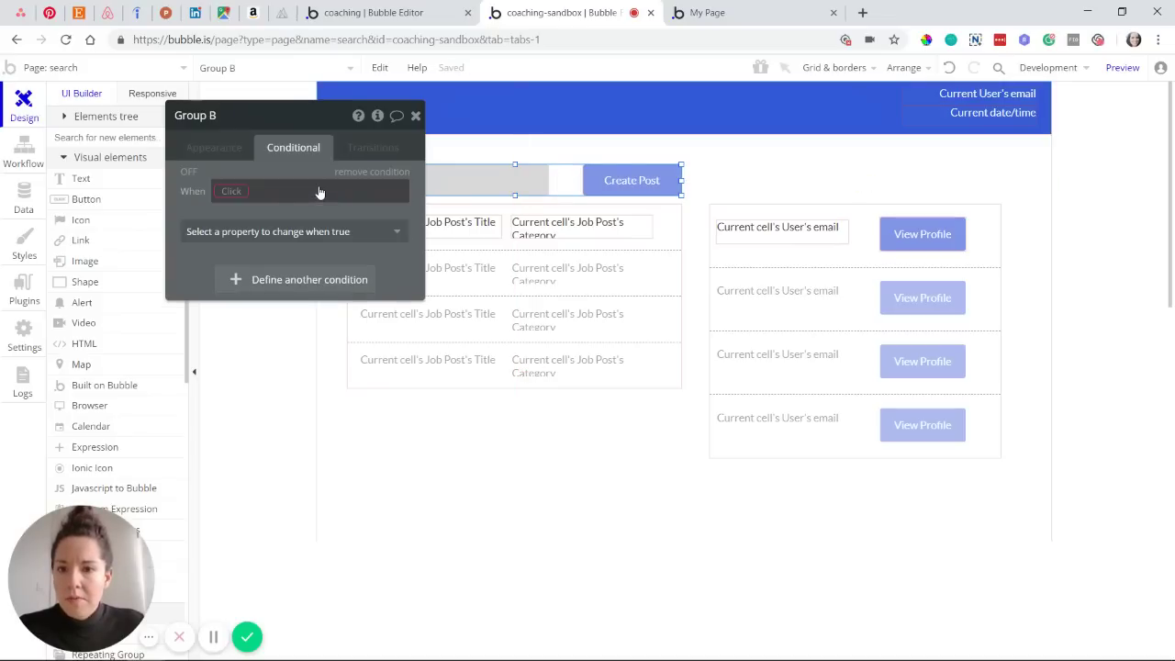
left_click(225, 192)
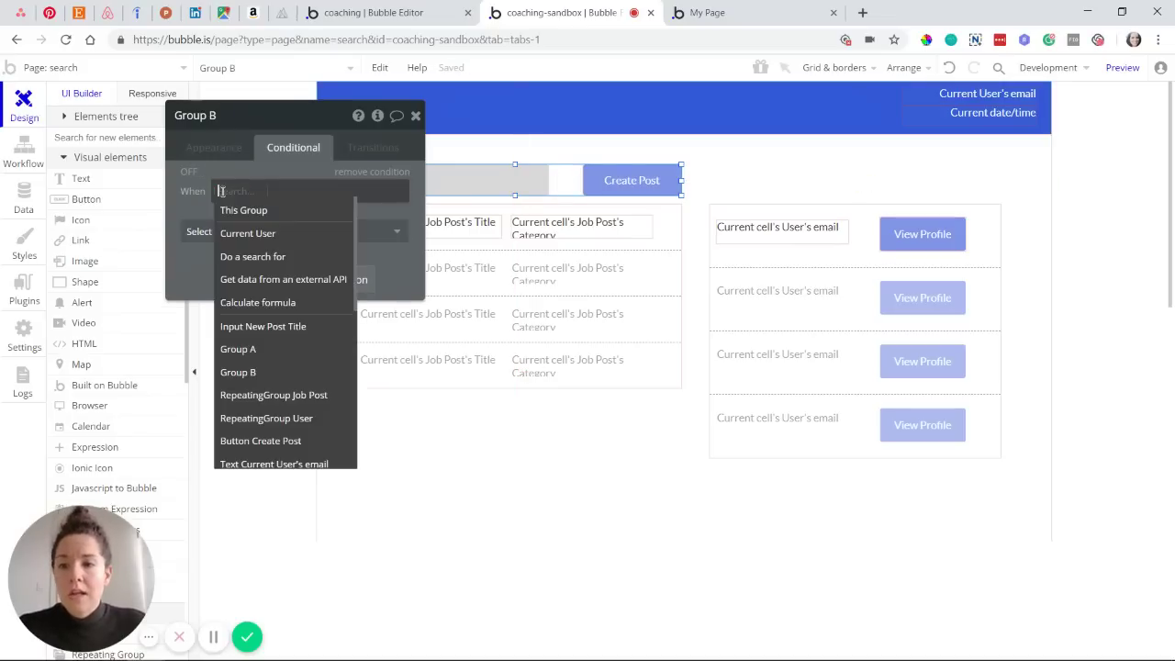
left_click(235, 230)
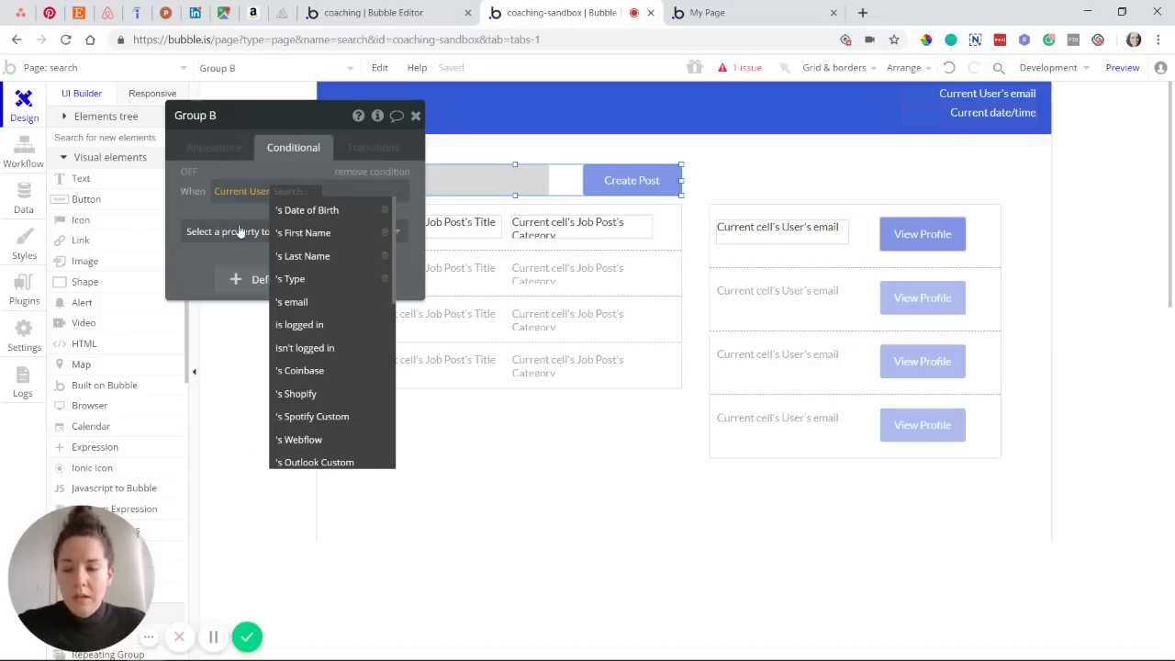
type("lo")
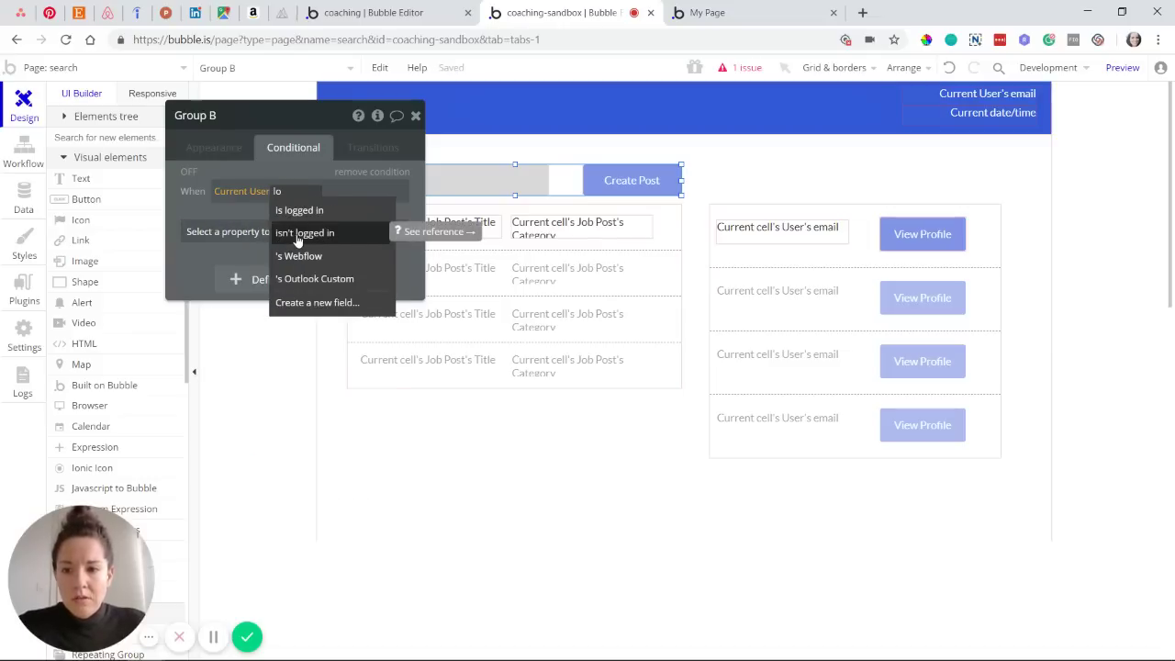
left_click(330, 235)
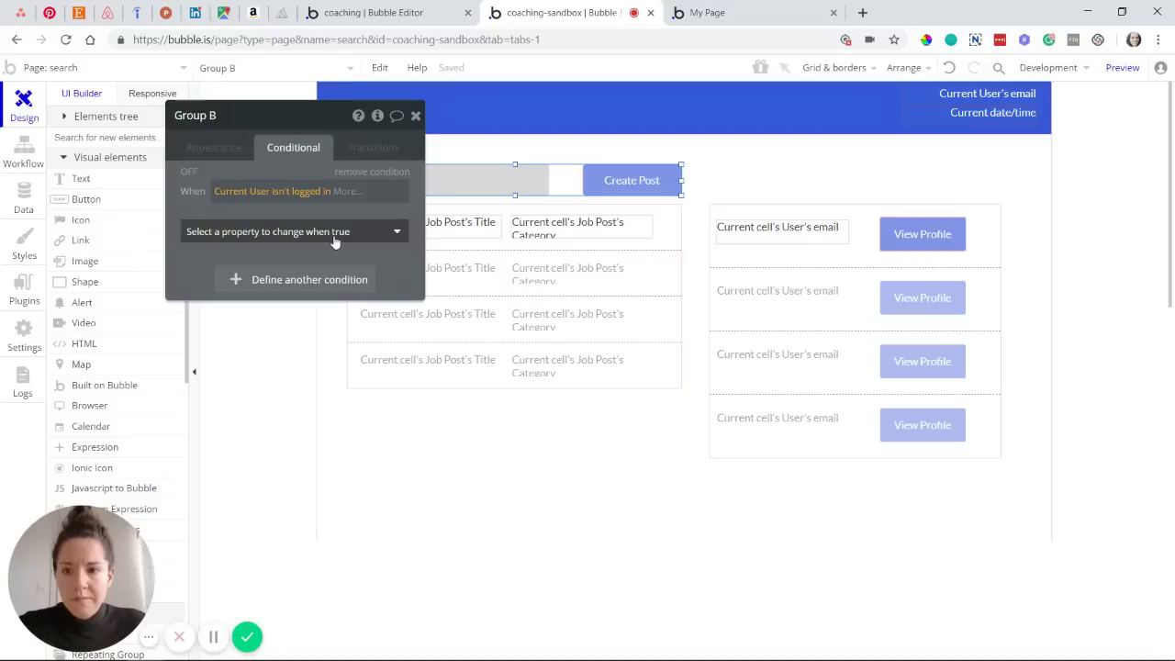
left_click(335, 235)
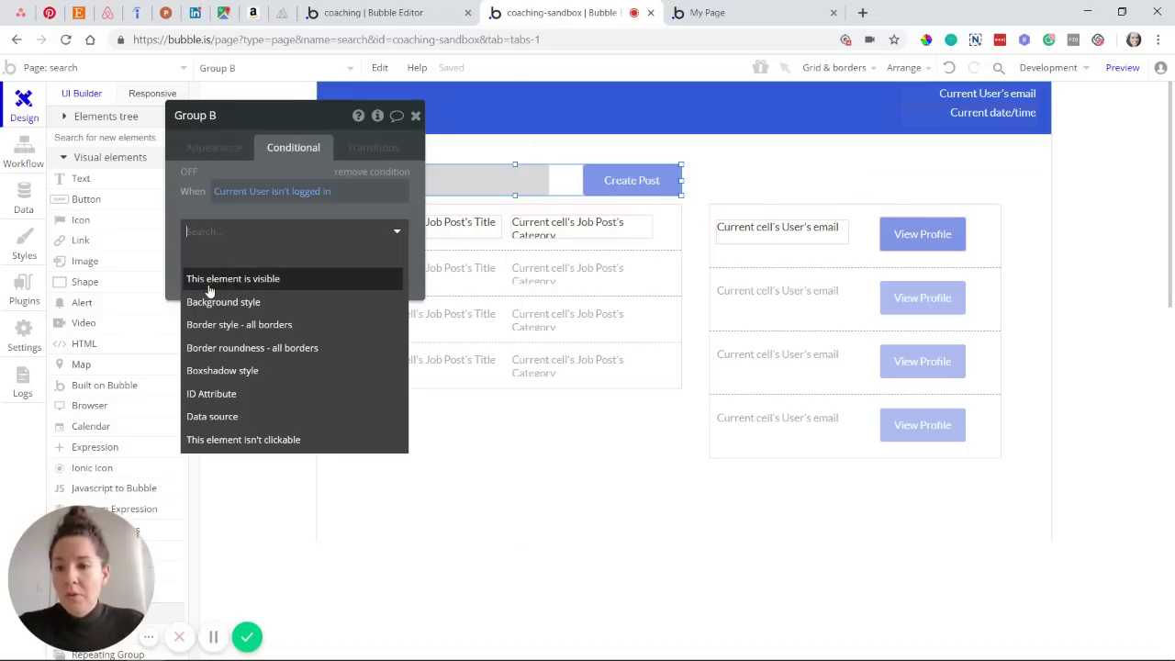
left_click(293, 279)
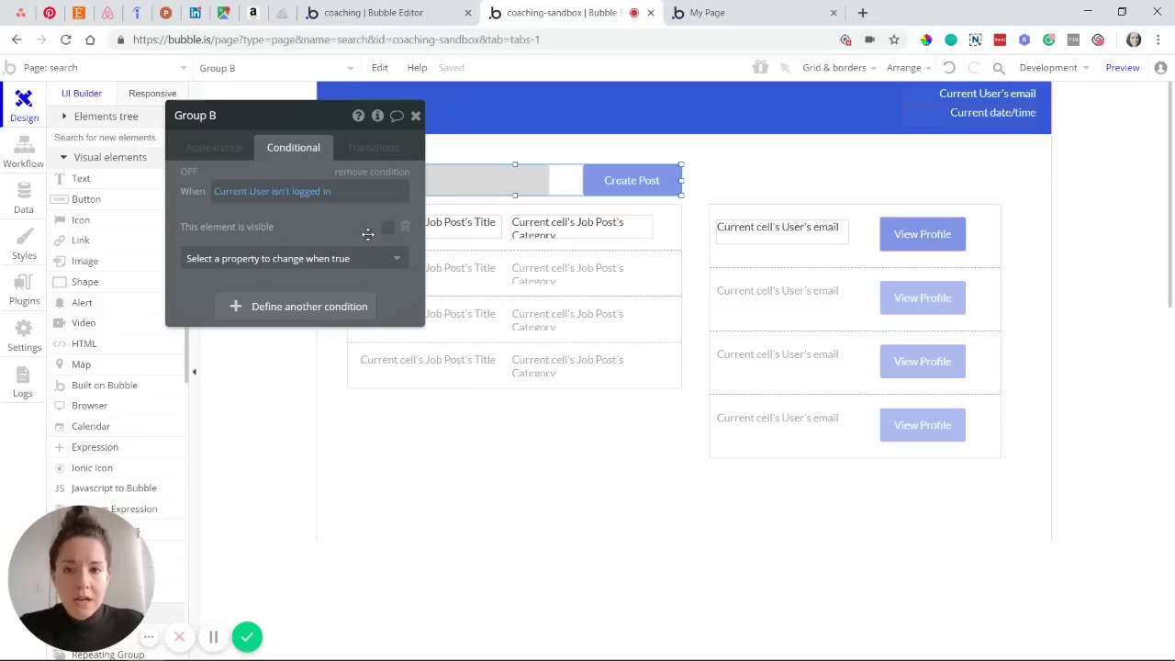
left_click(216, 147)
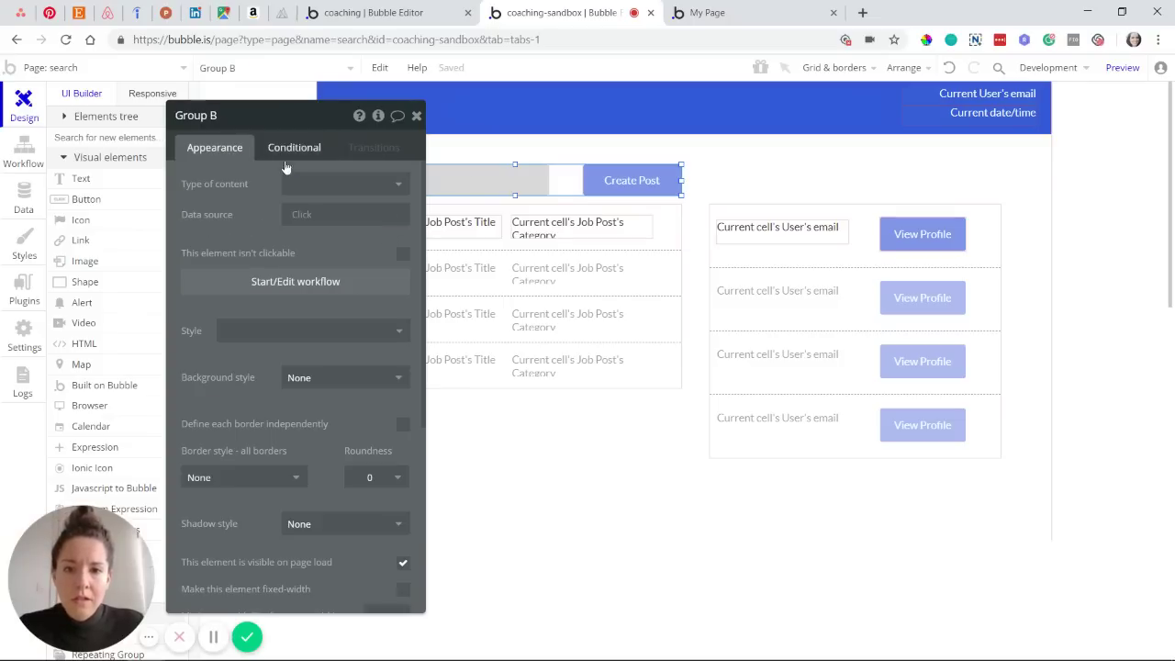
scroll(296, 336, "down", 3)
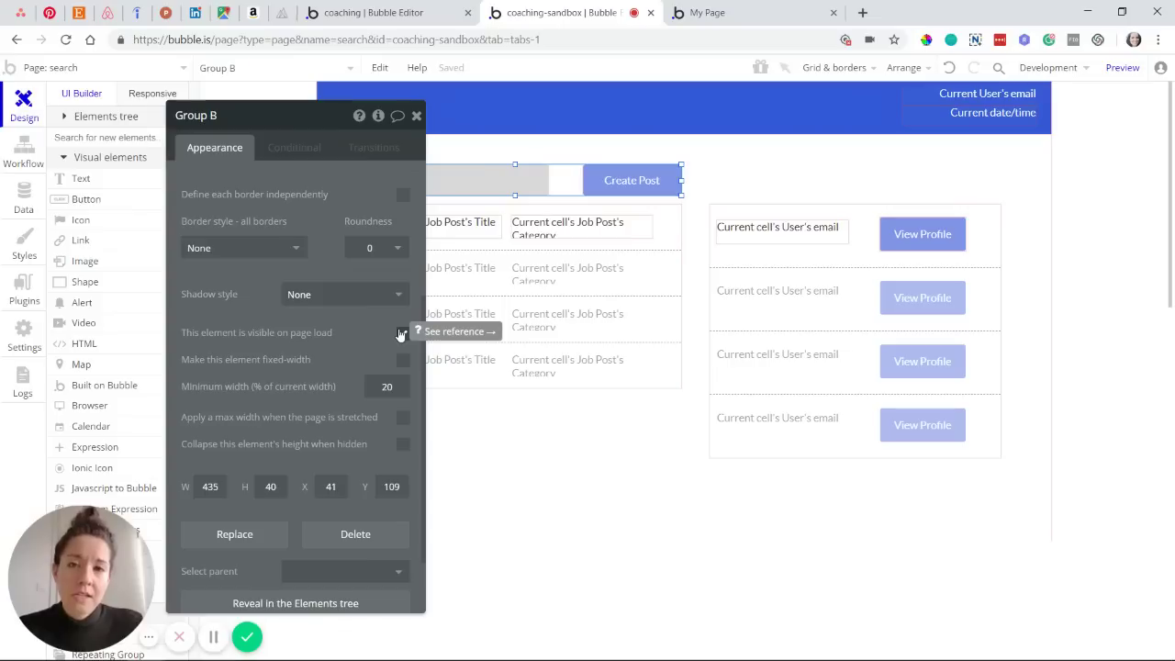
left_click(295, 150)
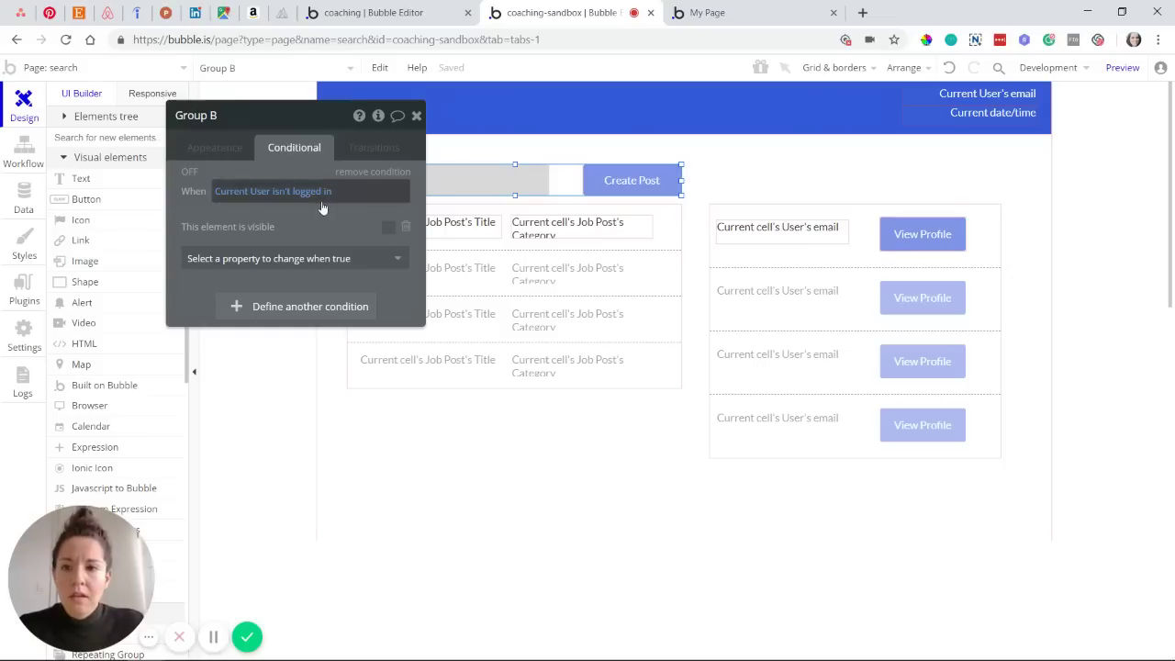
left_click(707, 12)
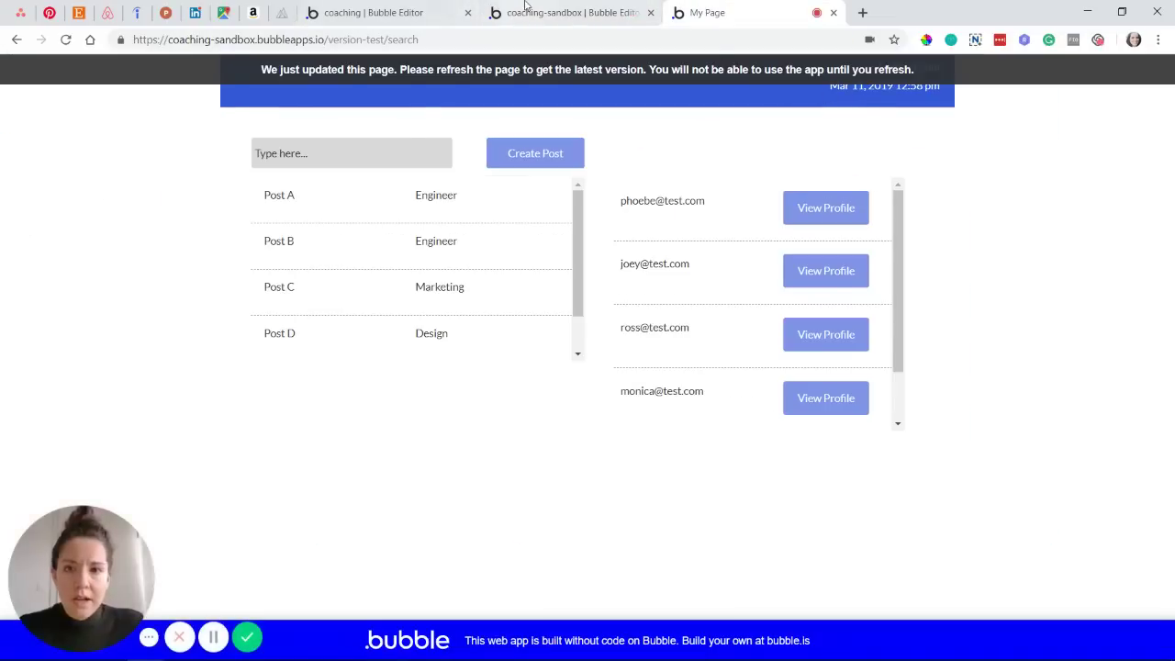
Step: Draw a 'log out' button in the header whose workflow runs Log the user out
left_click(528, 12)
left_click(147, 201)
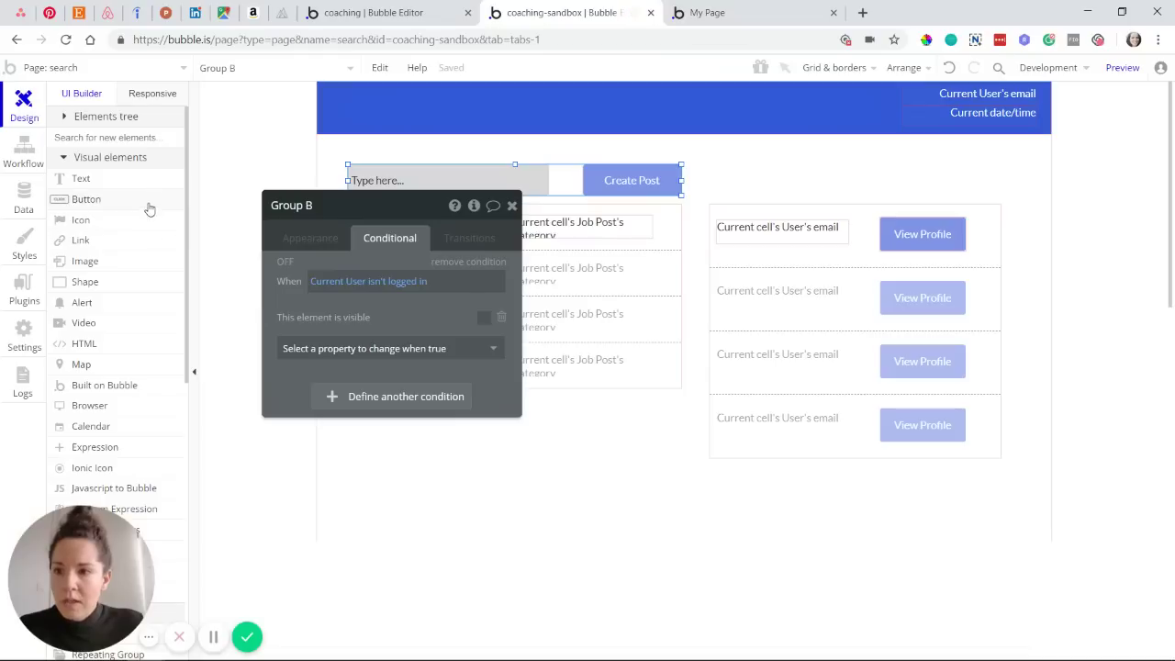
left_click_drag(334, 94, 418, 121)
type("Iog out")
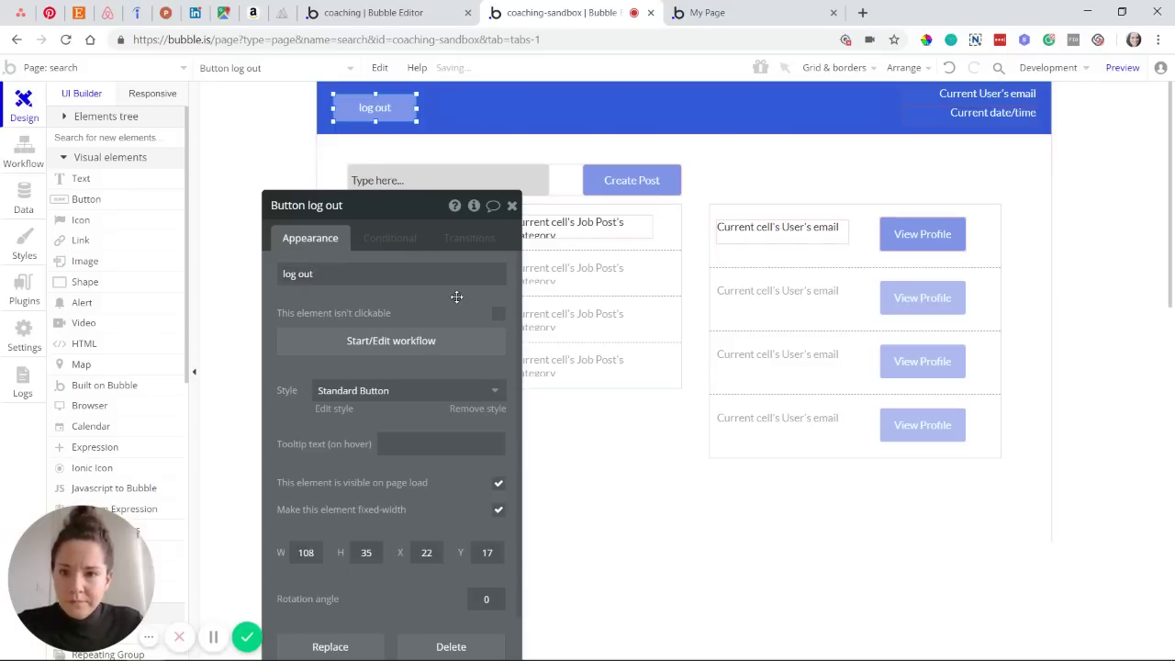
left_click(449, 341)
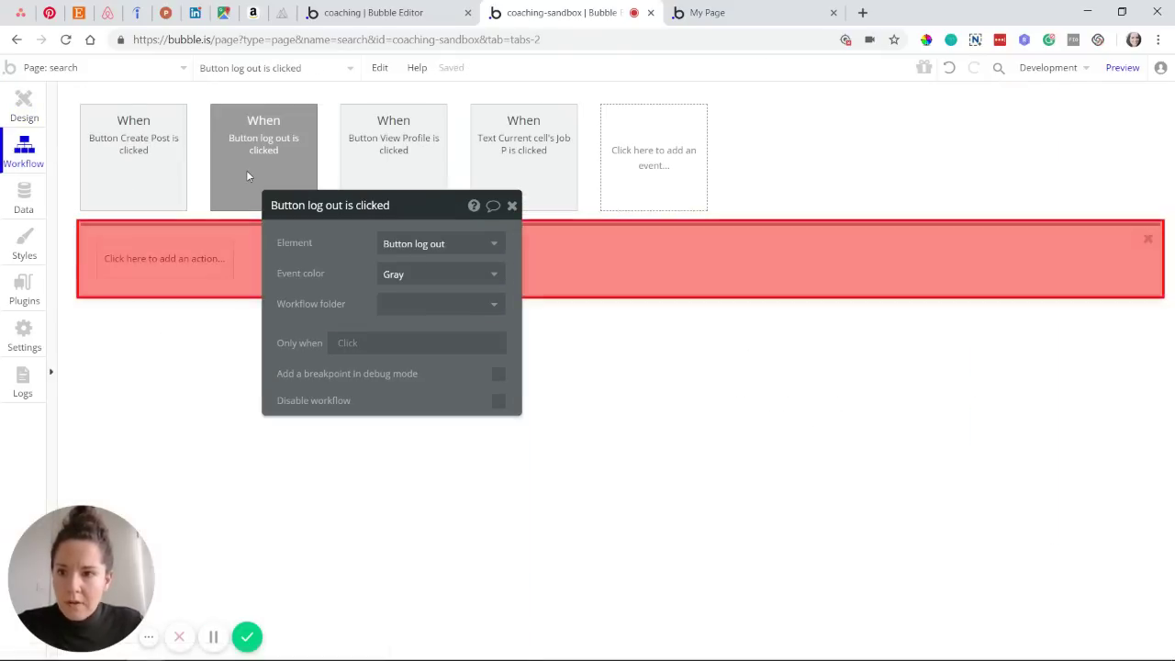
left_click(205, 266)
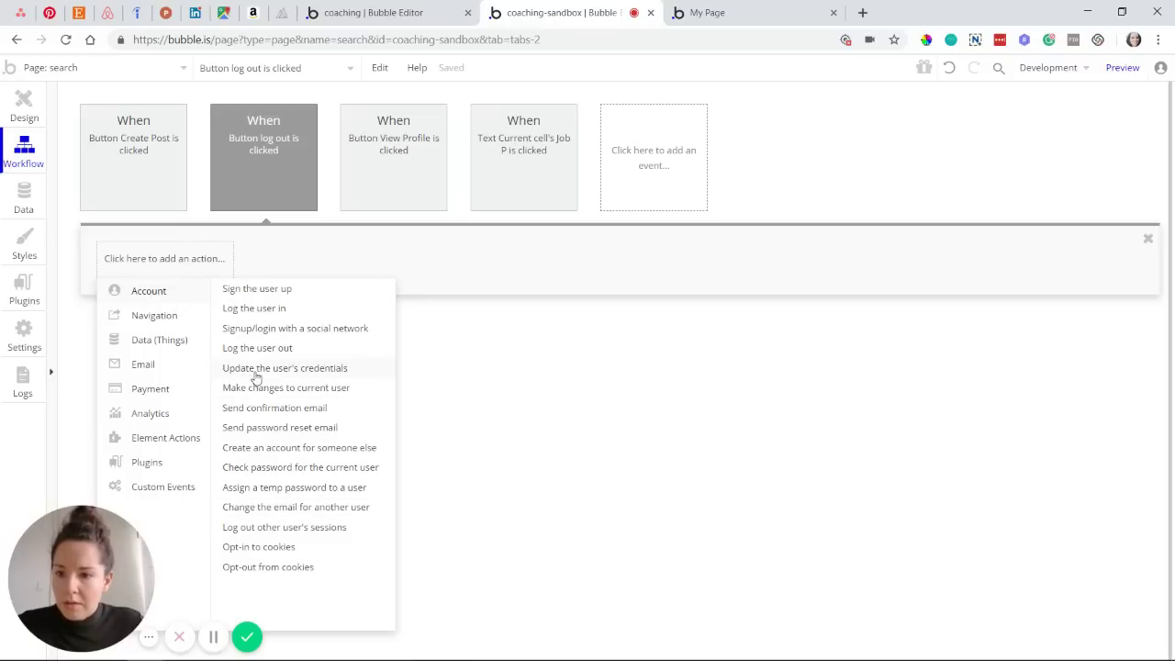
left_click(257, 348)
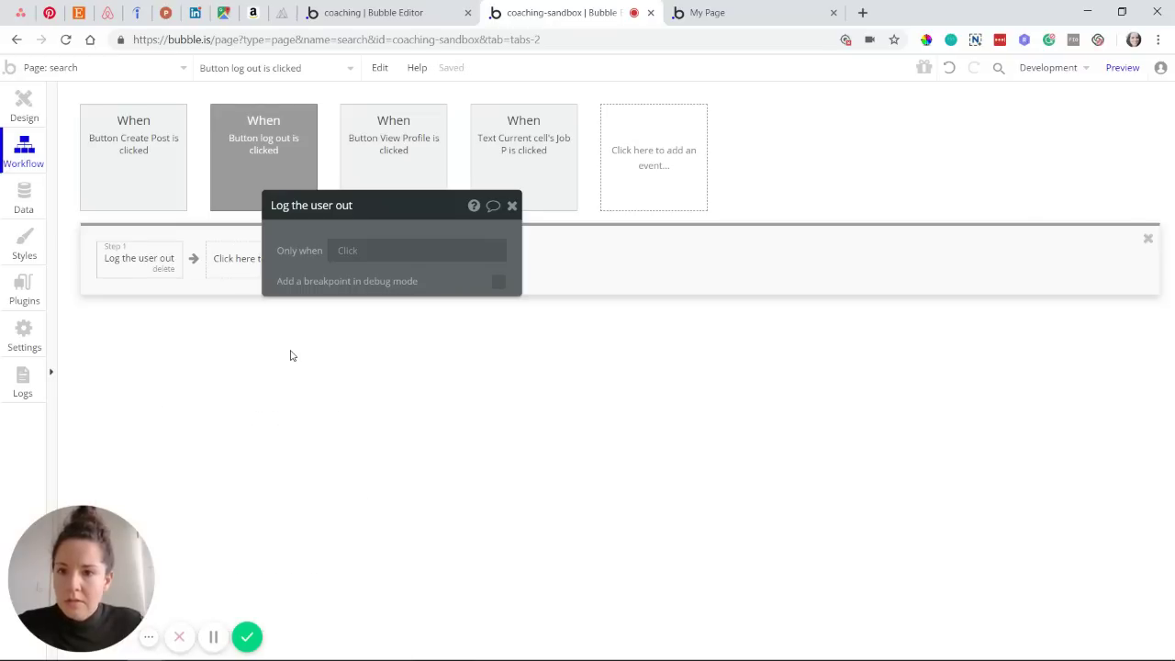
left_click(684, 13)
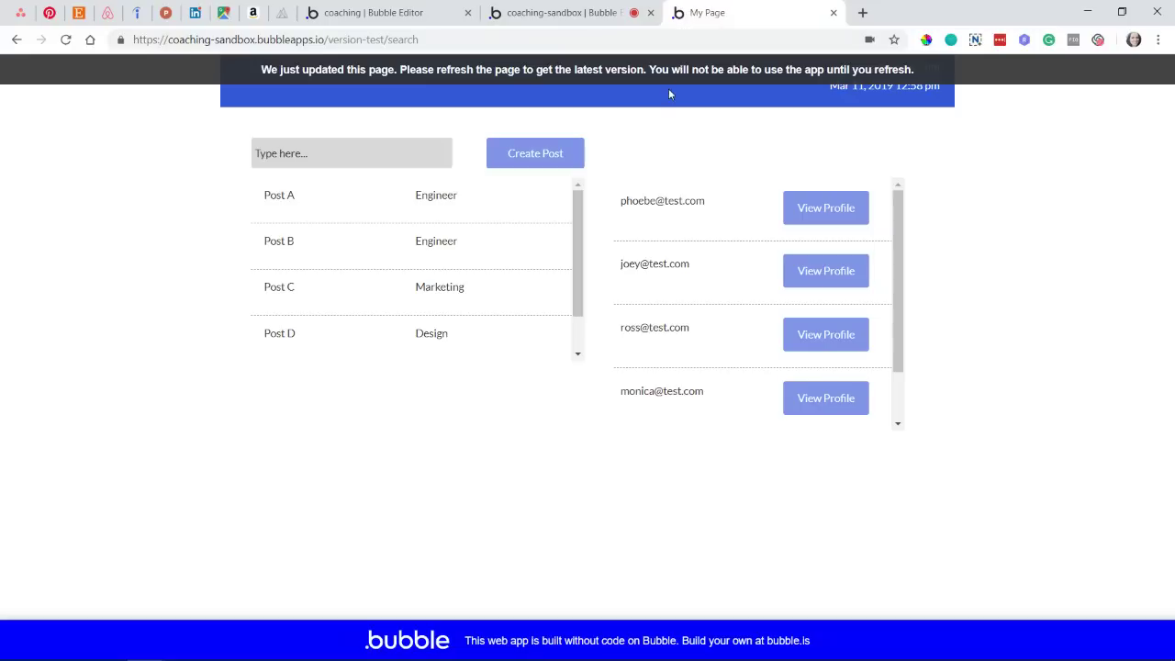
Step: Reload the live search page and log out, hiding the post title input and Create Post button
left_click(666, 78)
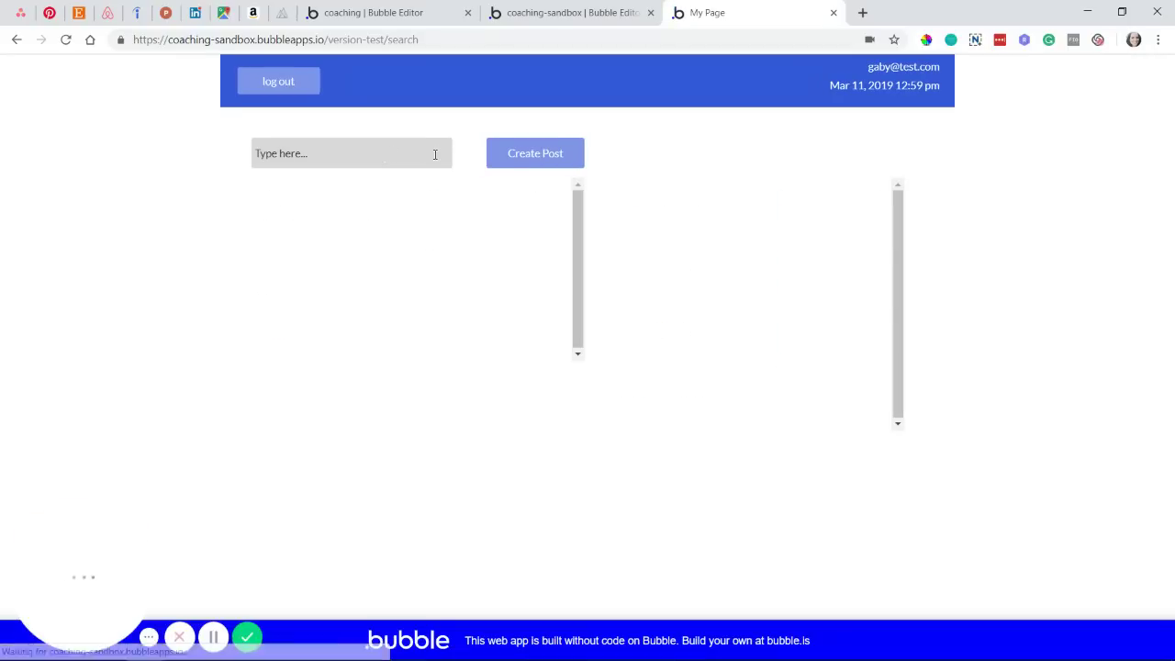
left_click(497, 122)
left_click(294, 86)
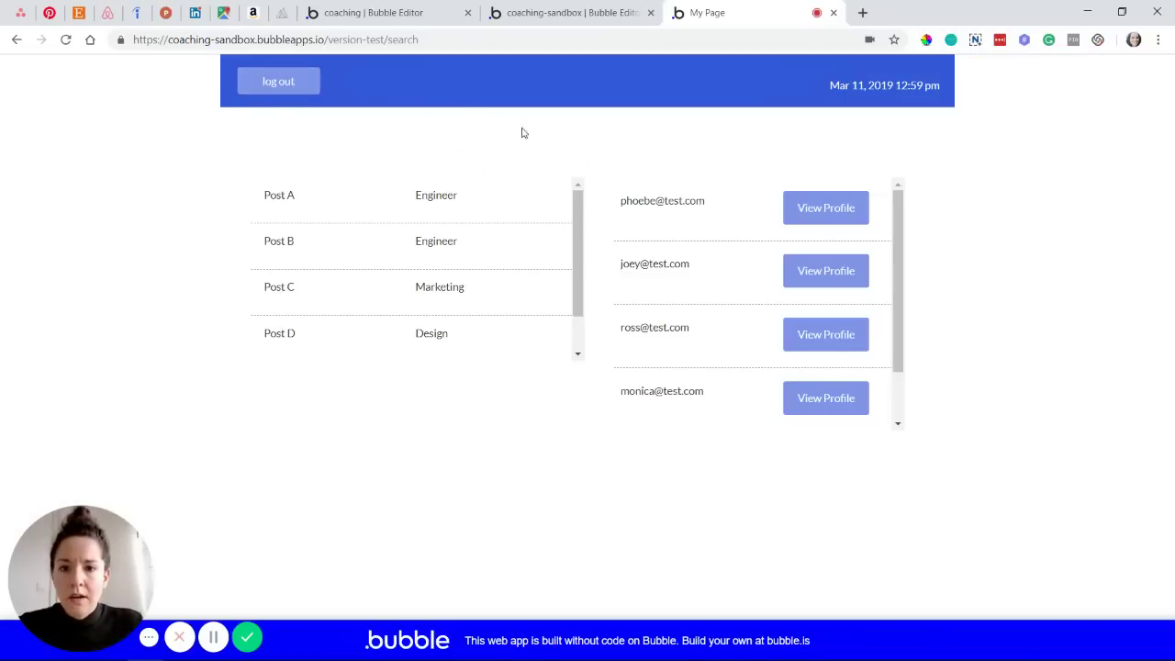
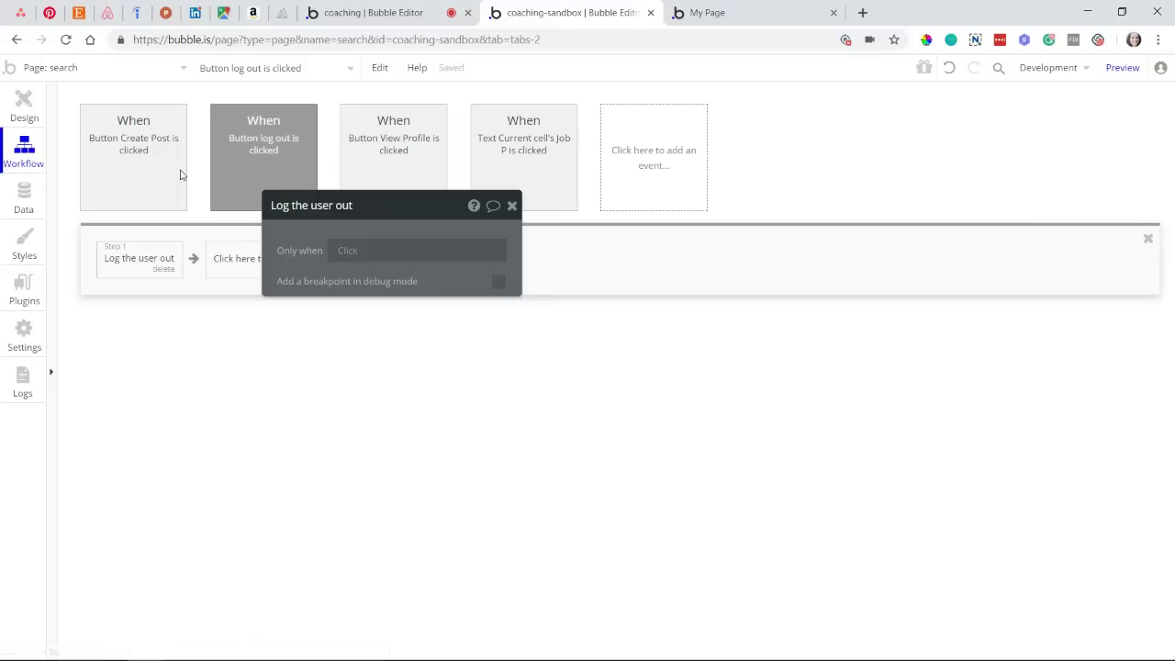
Step: Create a new data type named 'Invoice'
left_click(25, 197)
left_click(133, 137)
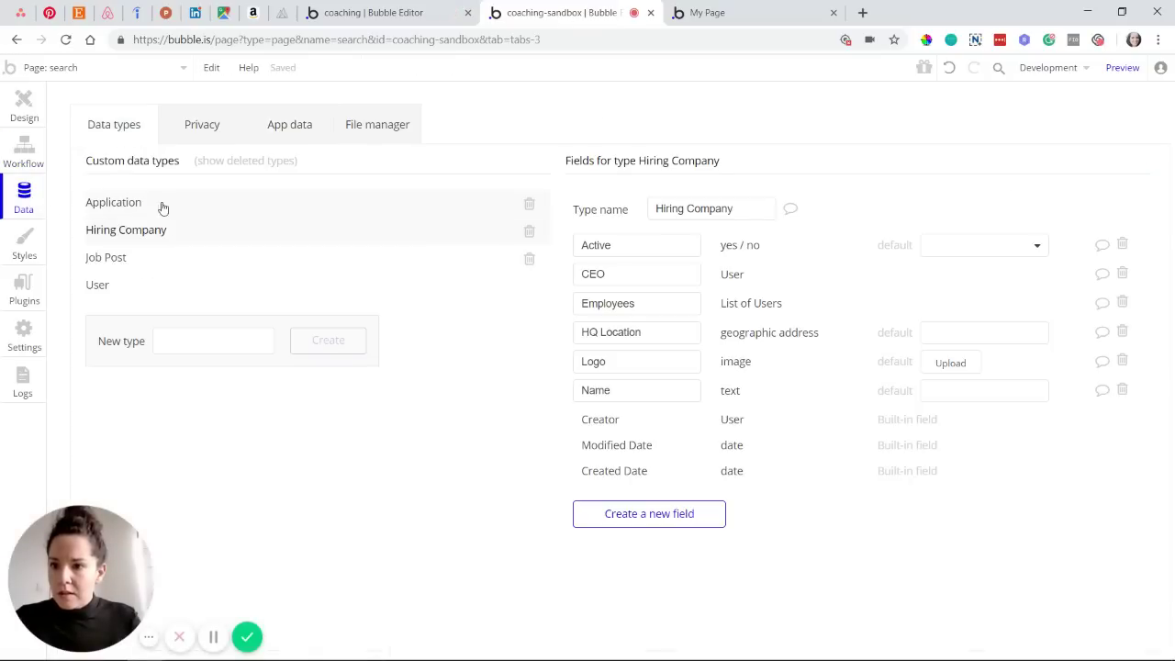
left_click(215, 344)
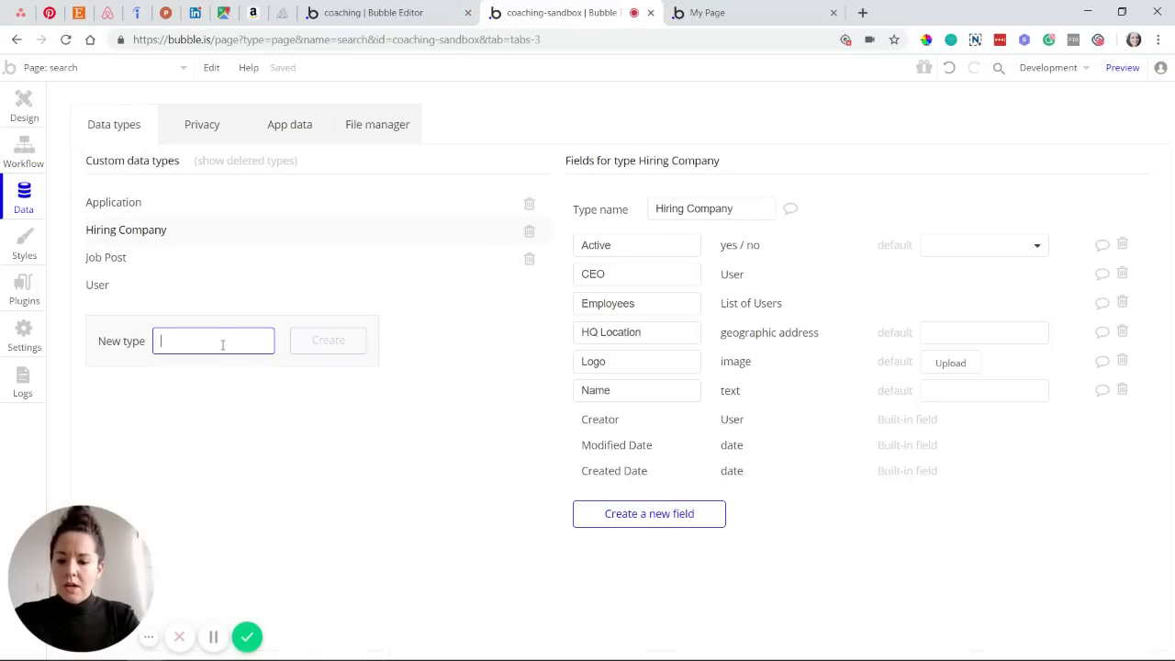
type("Invoice")
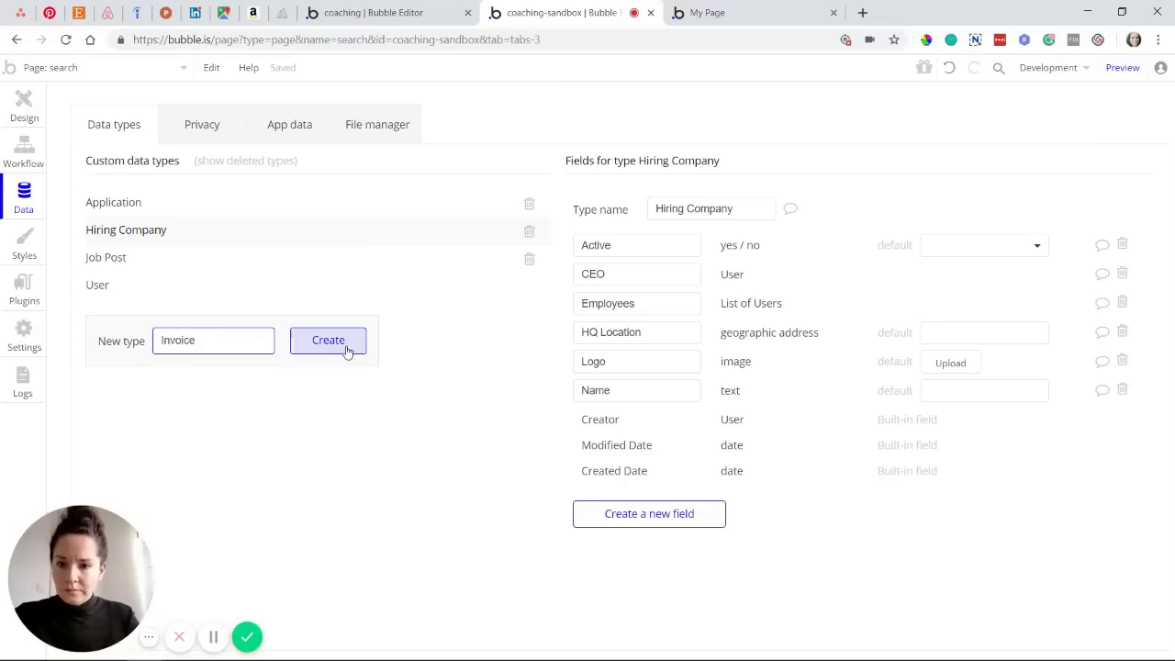
left_click(343, 346)
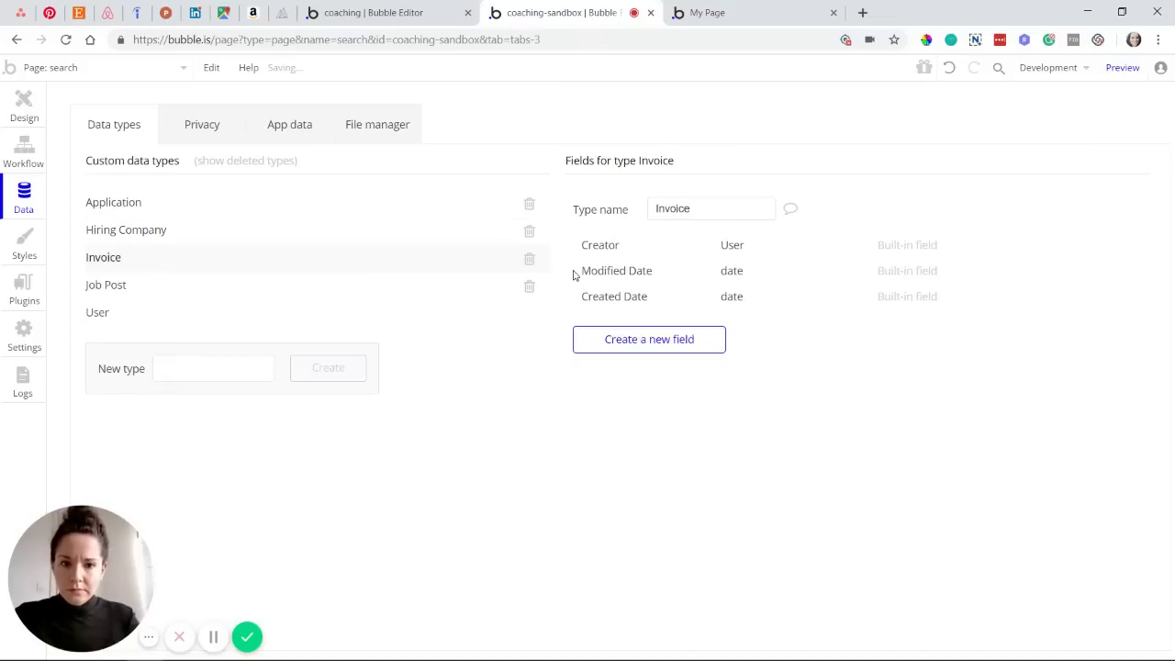
Step: Add a number field Amount to the Invoice type
left_click(618, 340)
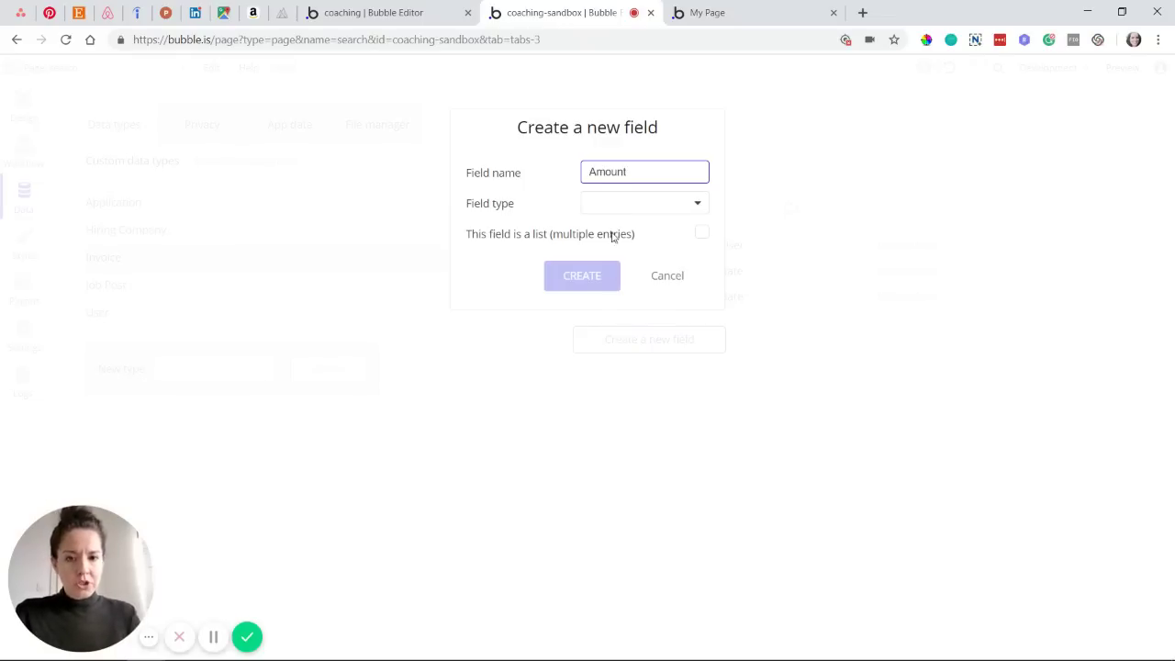
left_click(621, 206)
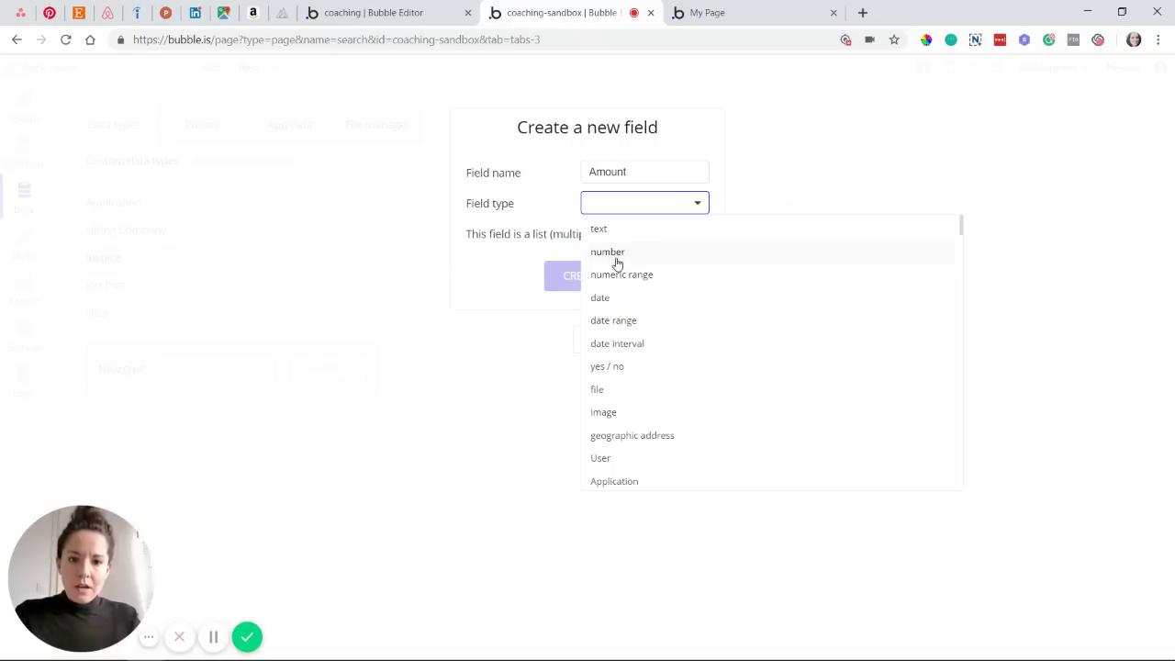
left_click(619, 256)
left_click(602, 287)
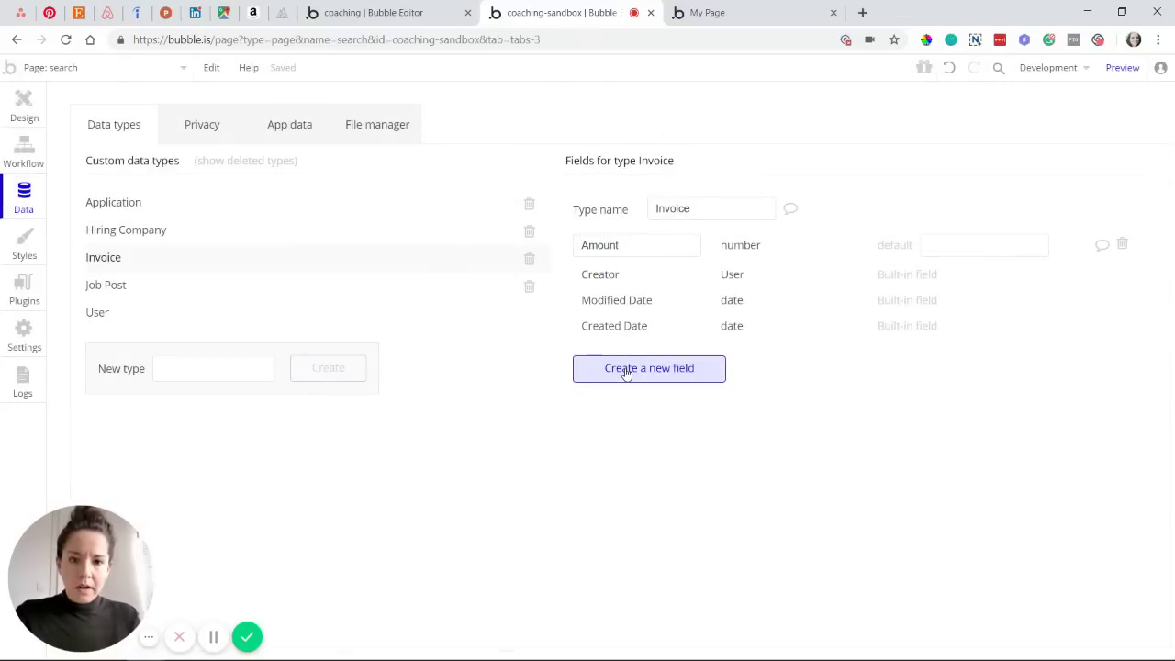
Step: Add a text field Status to Invoice, then view the App data records
left_click(625, 371)
type("Status")
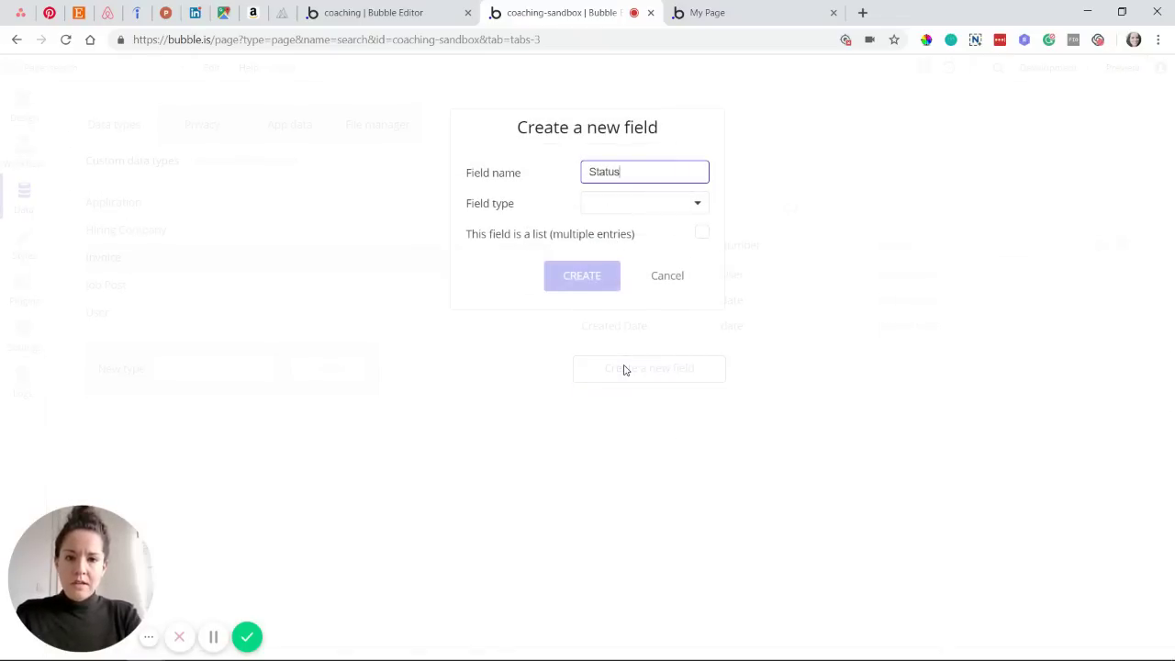
left_click(625, 203)
left_click(621, 231)
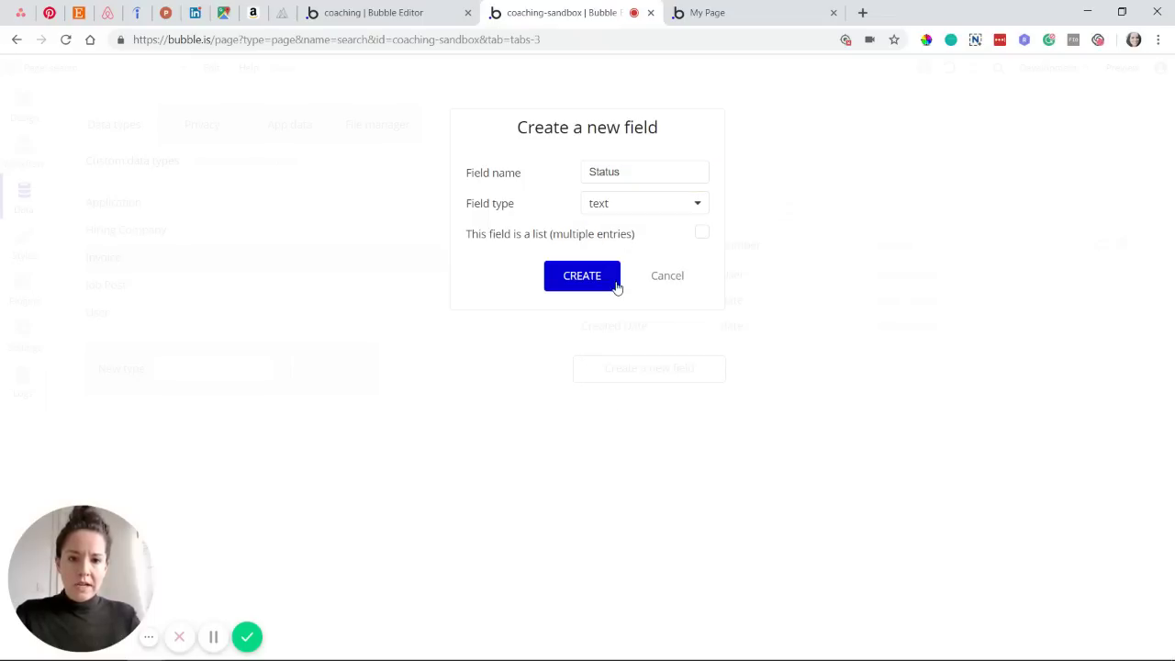
left_click(613, 285)
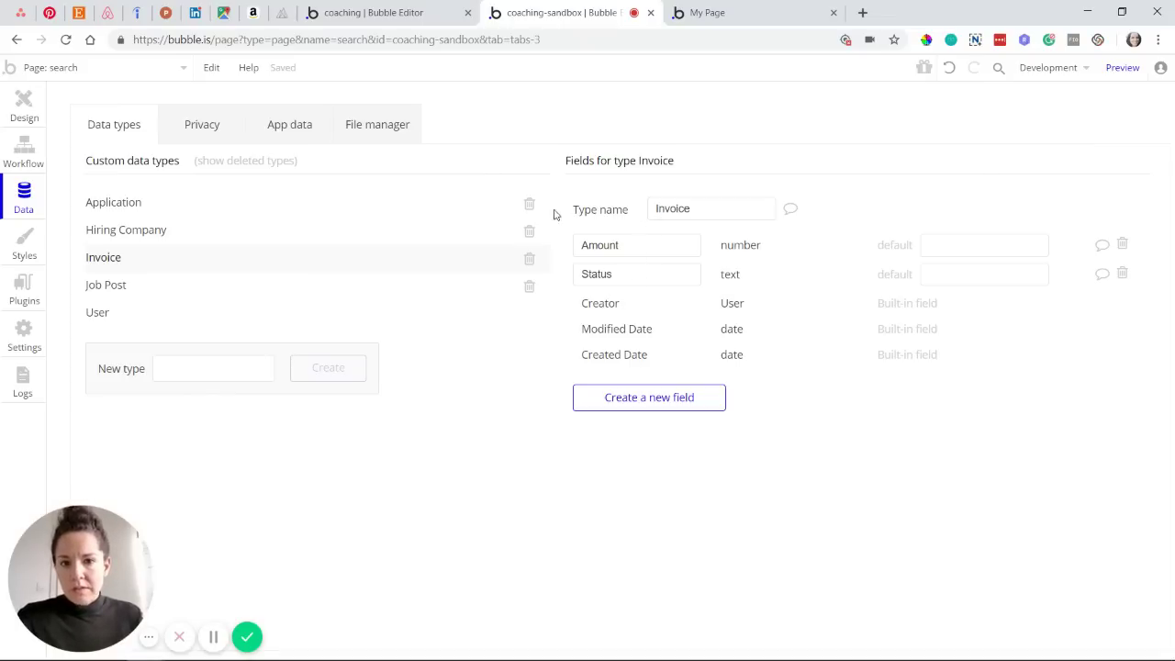
left_click(278, 136)
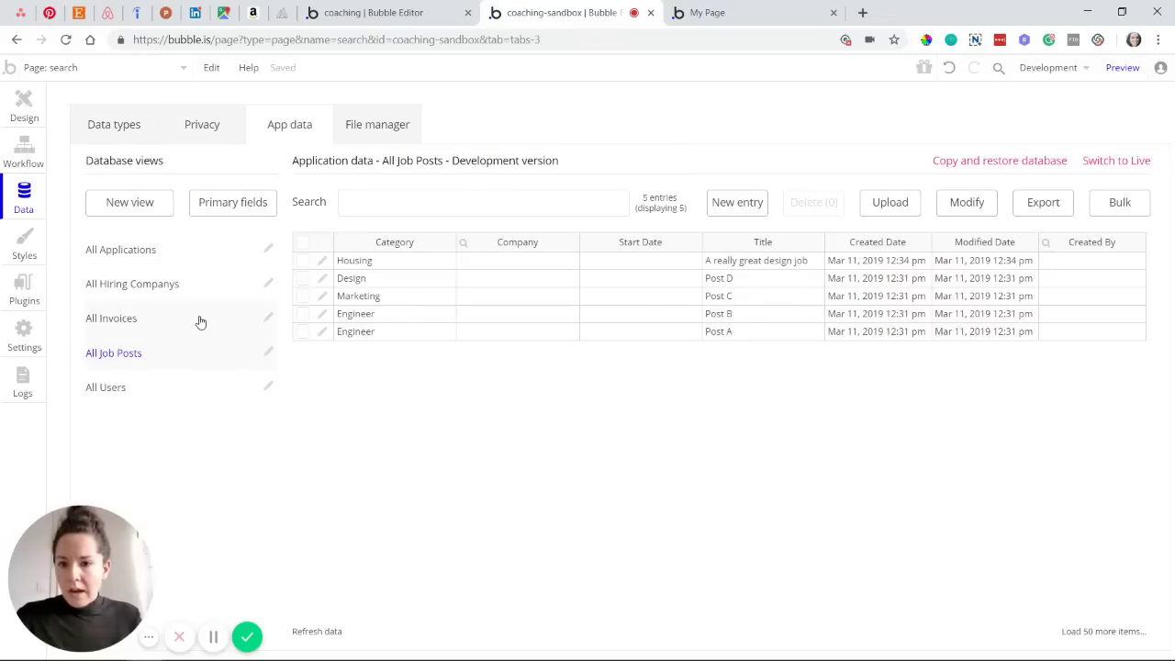
Step: List All Invoices and add two Paid invoices of 100 and 200
left_click(200, 321)
left_click(762, 204)
left_click(287, 174)
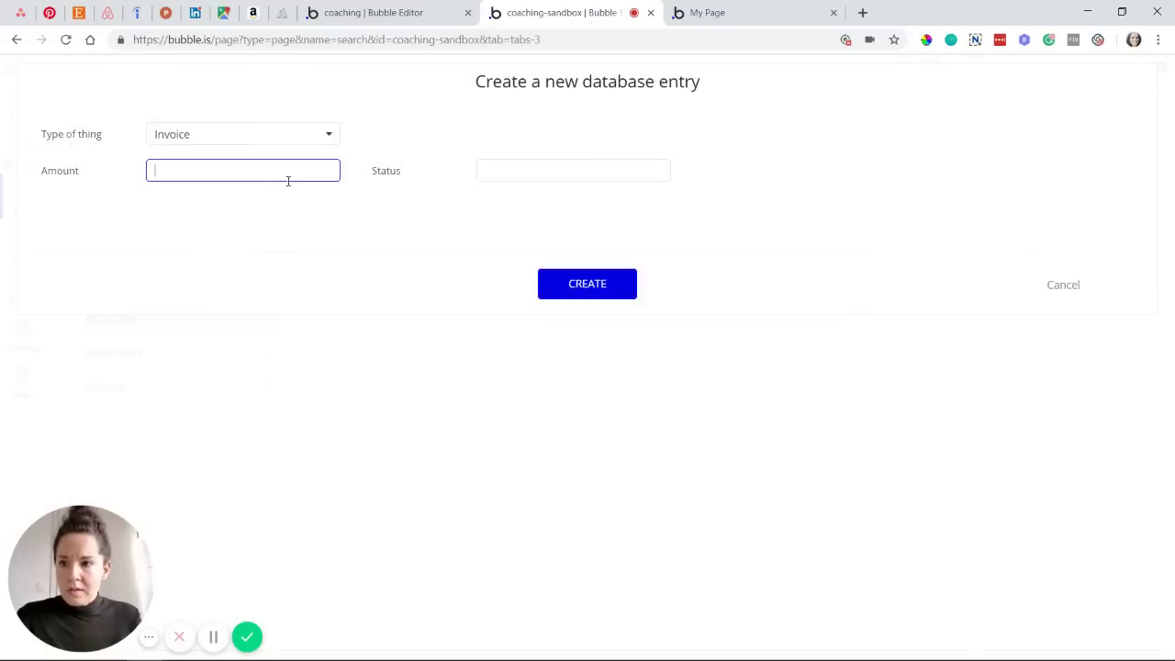
left_click(504, 172)
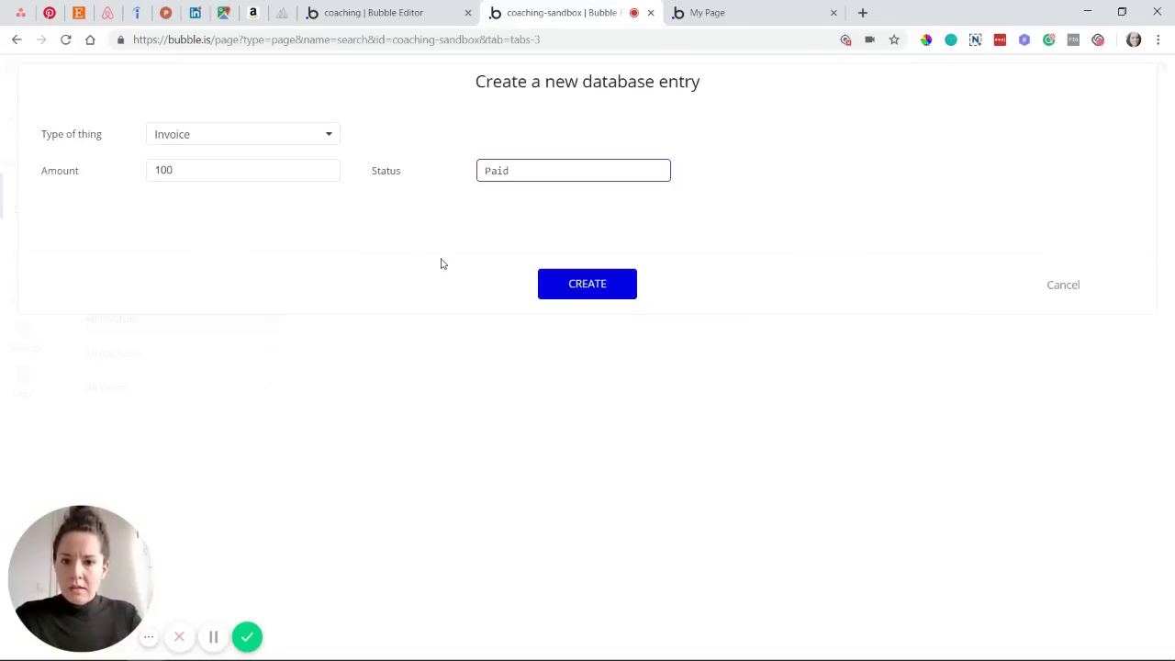
left_click(561, 292)
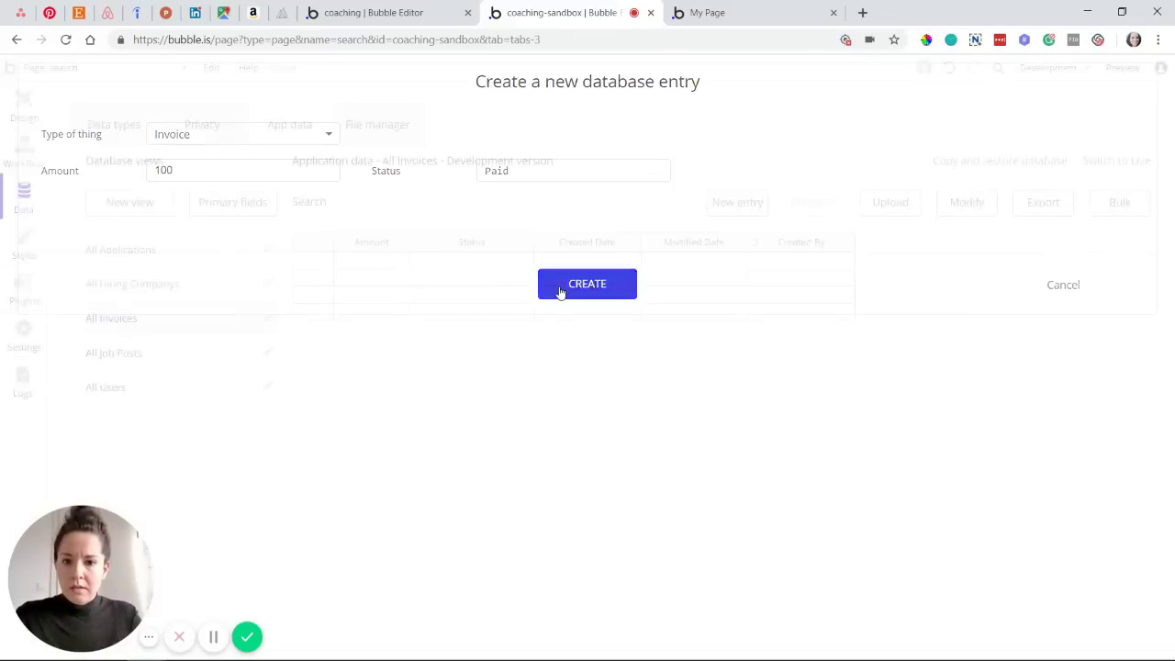
left_click(753, 205)
left_click(302, 175)
type("200")
left_click(505, 171)
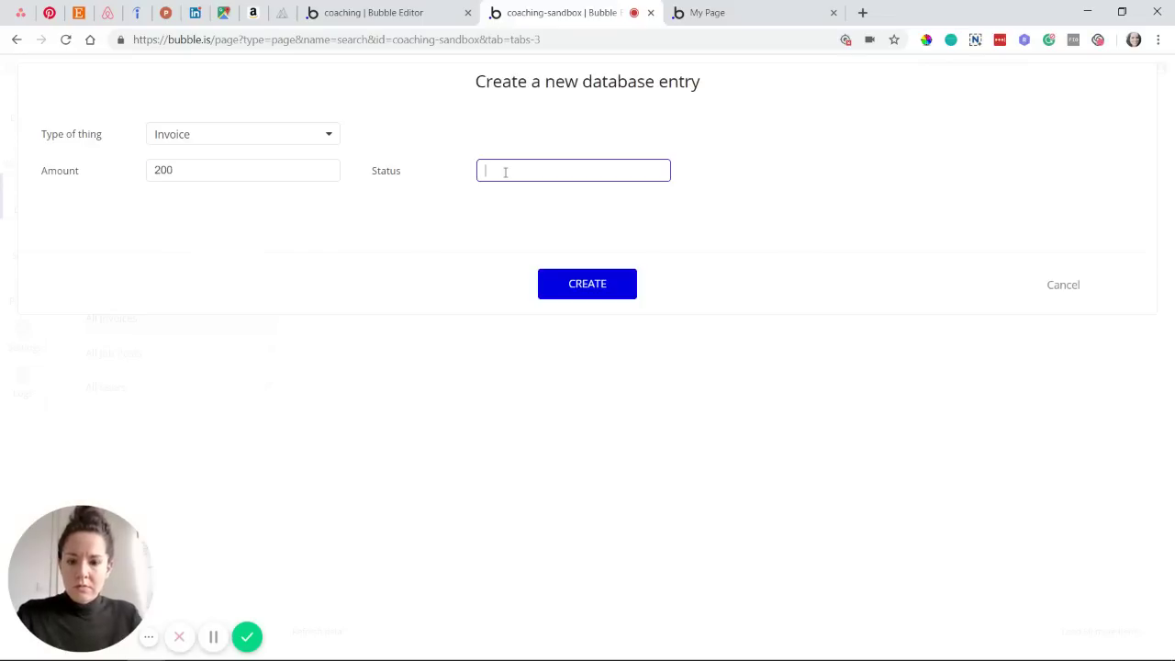
left_click(587, 288)
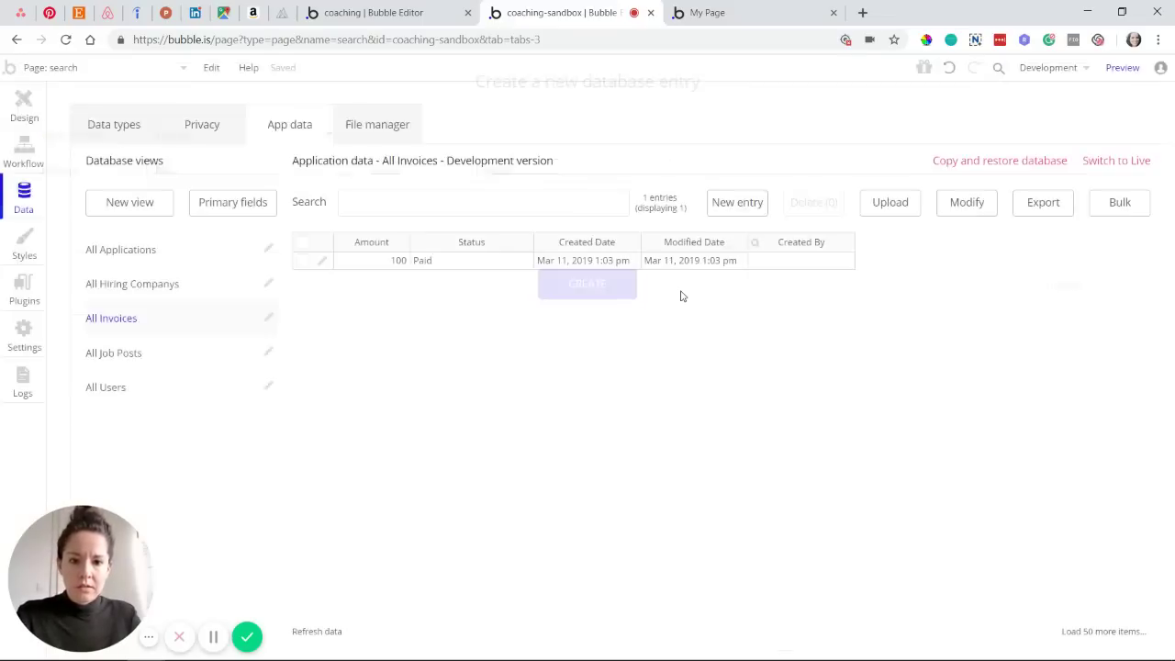
Step: Add a 100 Draft invoice and a 500 Overdue invoice
left_click(748, 202)
left_click(310, 174)
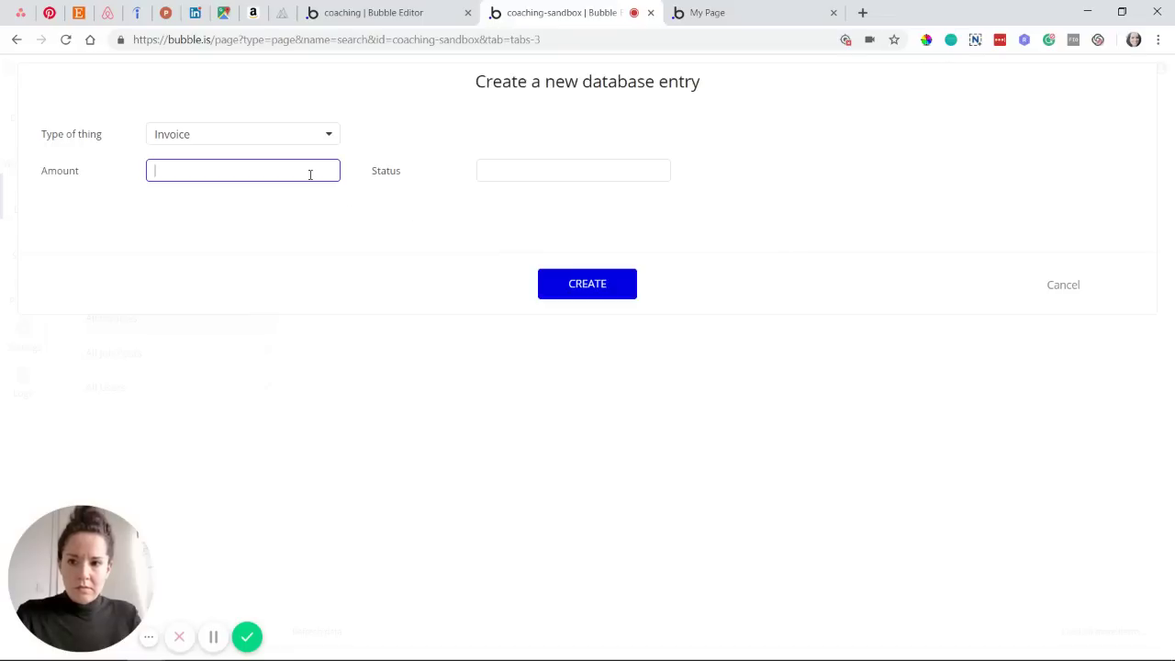
type("100")
left_click(512, 169)
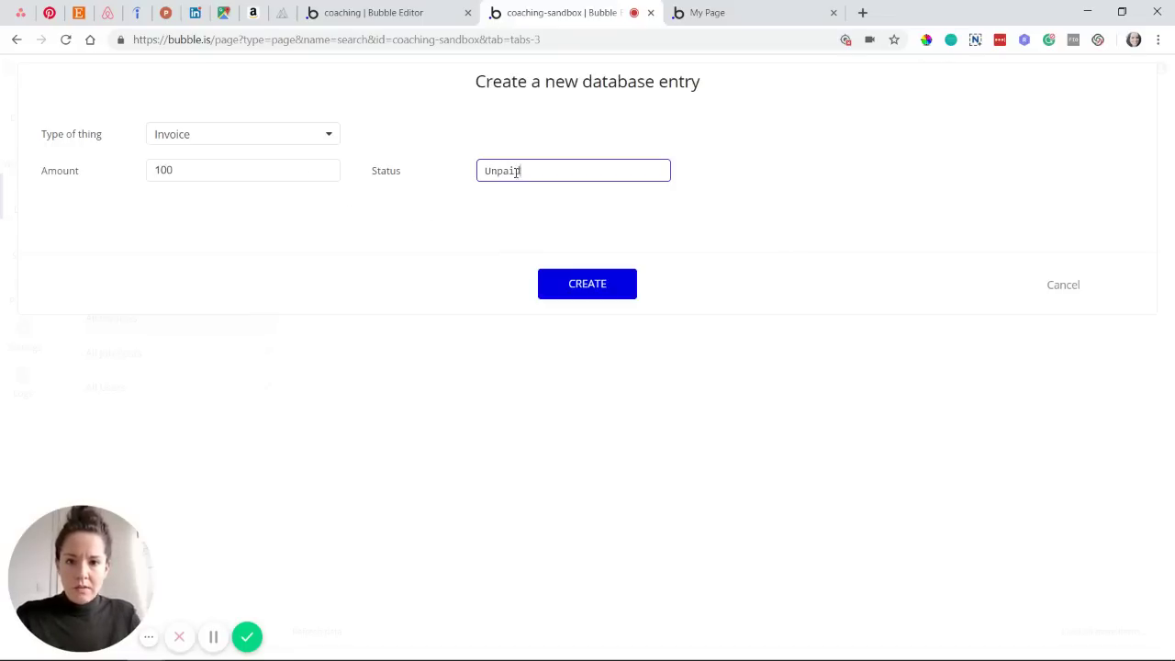
key("ctrl+a")
type("D")
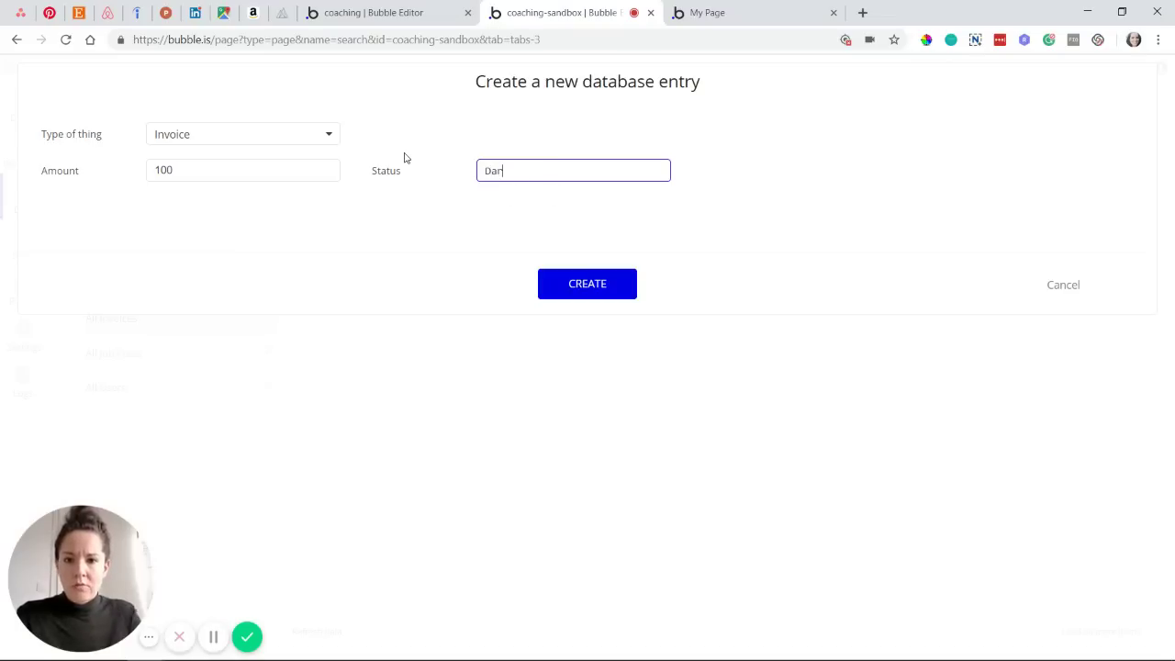
type("raft")
left_click(627, 290)
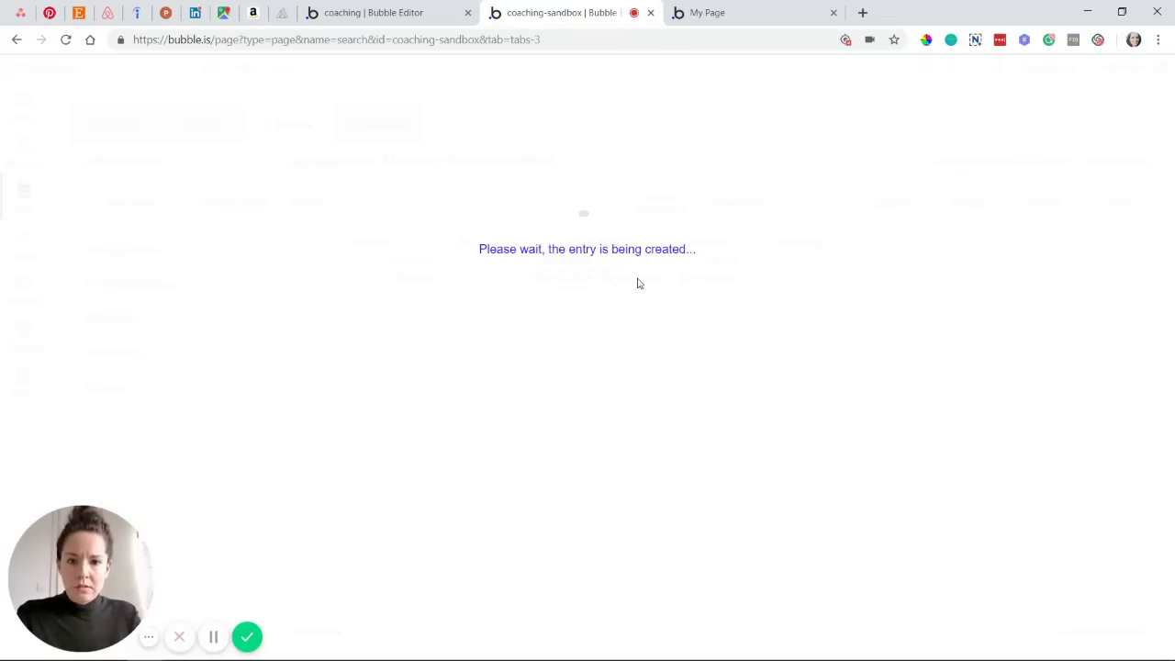
left_click(739, 205)
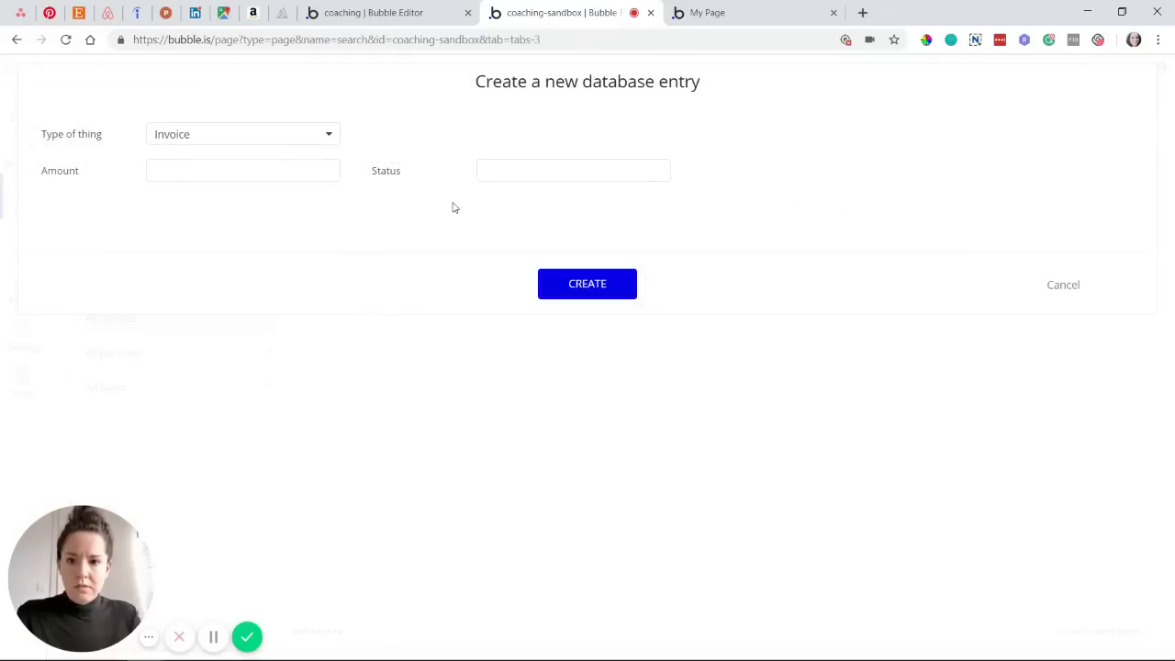
left_click(297, 163)
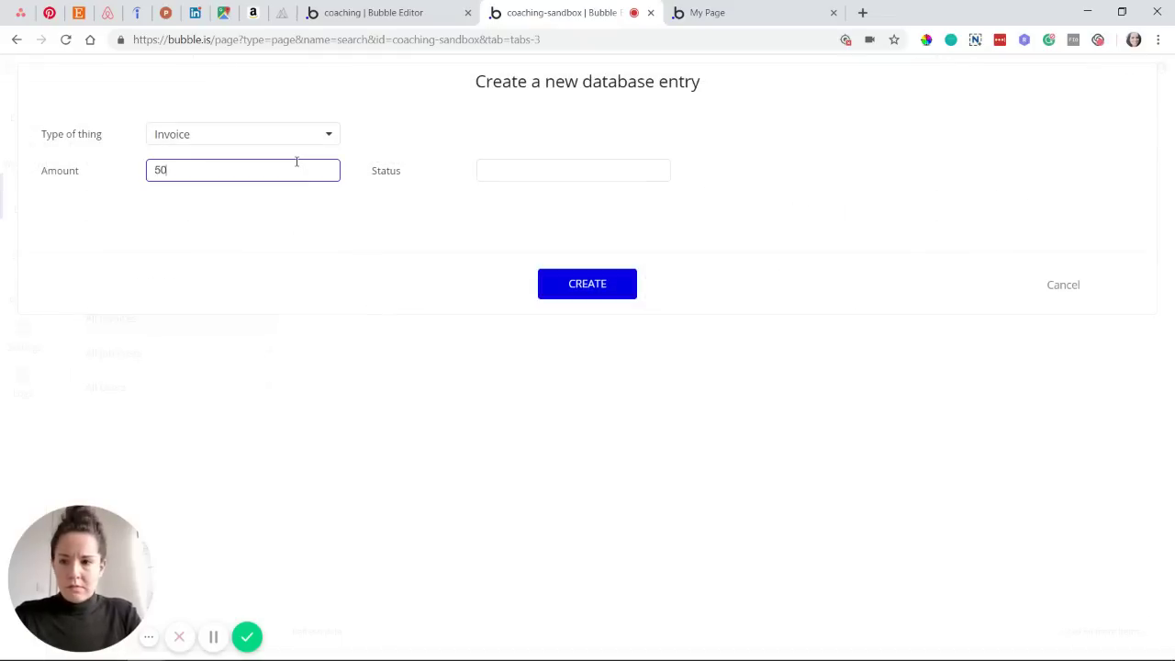
key("Tab")
type("o")
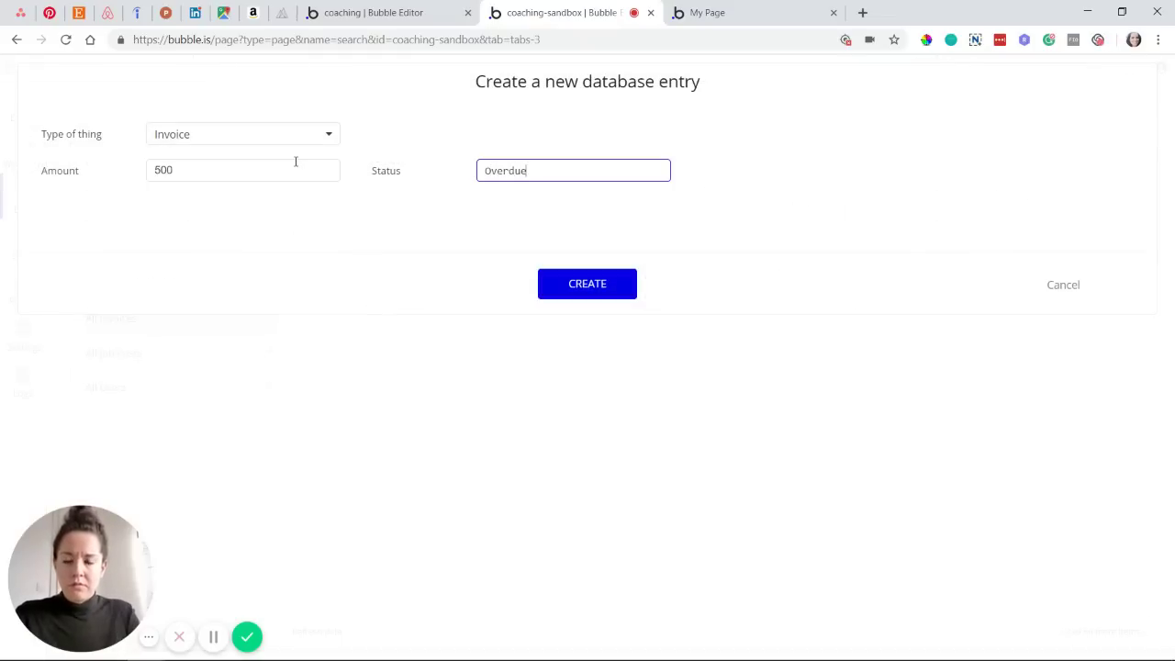
left_click(627, 292)
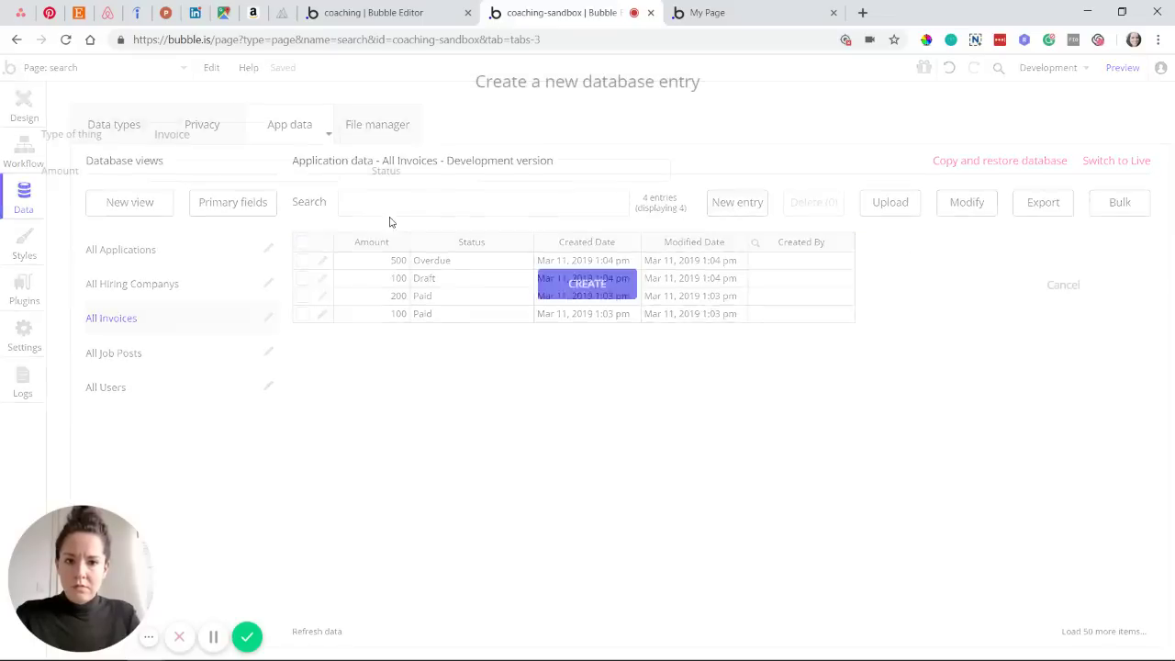
Step: Add a 300 Overdue invoice and a 1,000 Unpaid invoice
left_click(277, 173)
type("300")
key("Tab")
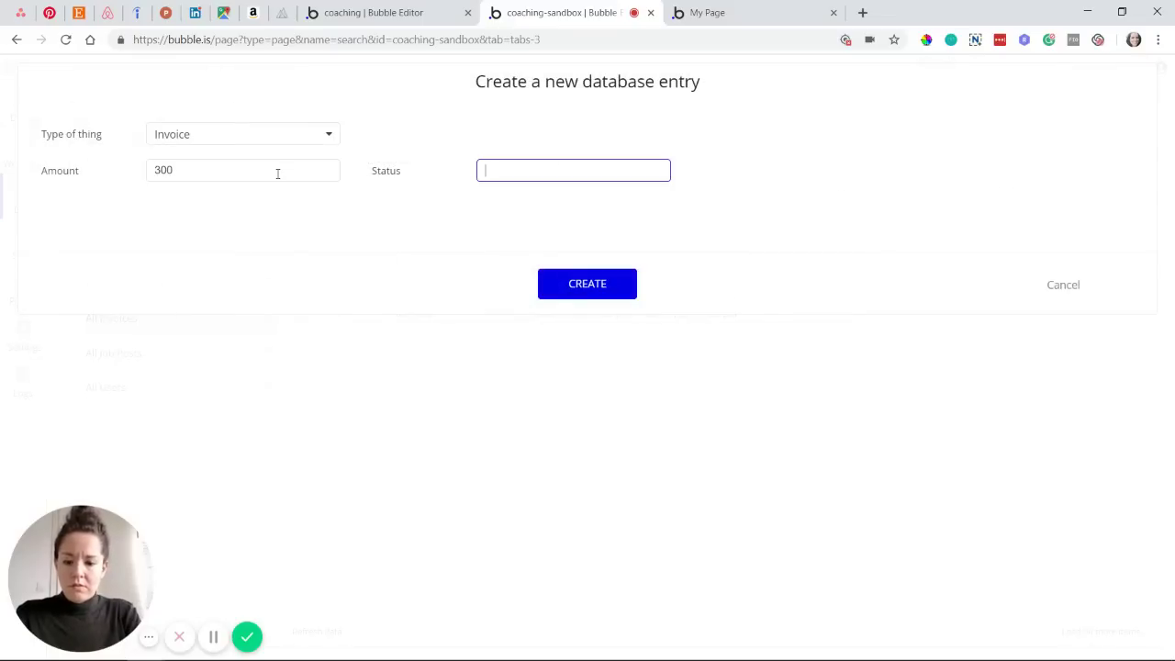
left_click(553, 290)
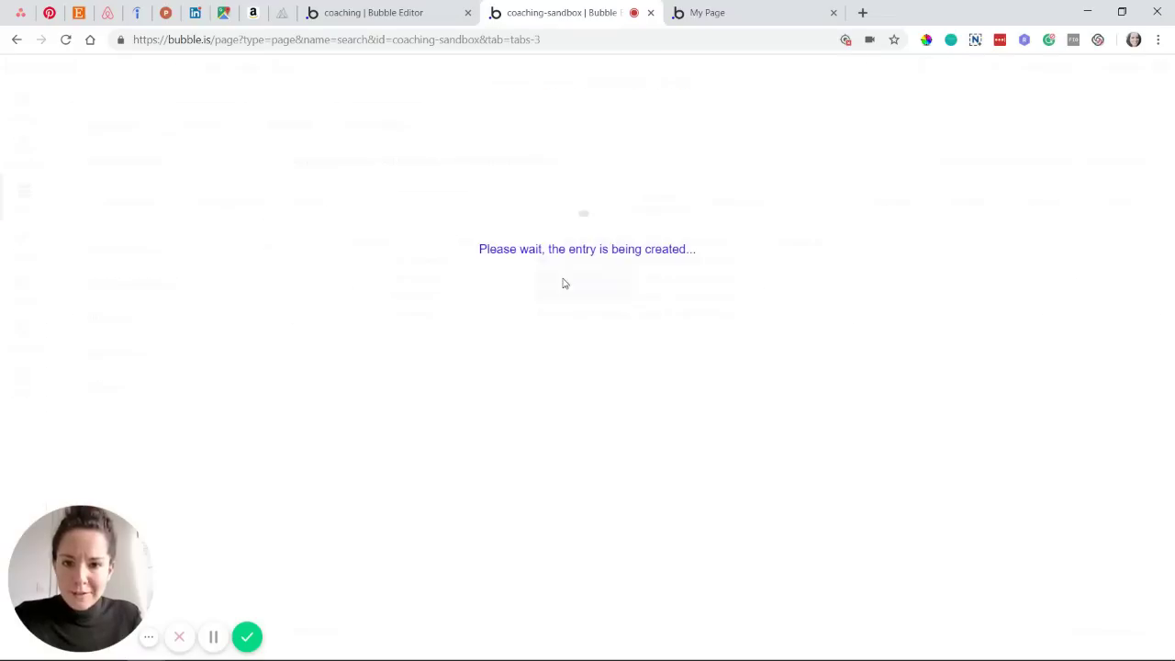
left_click(724, 206)
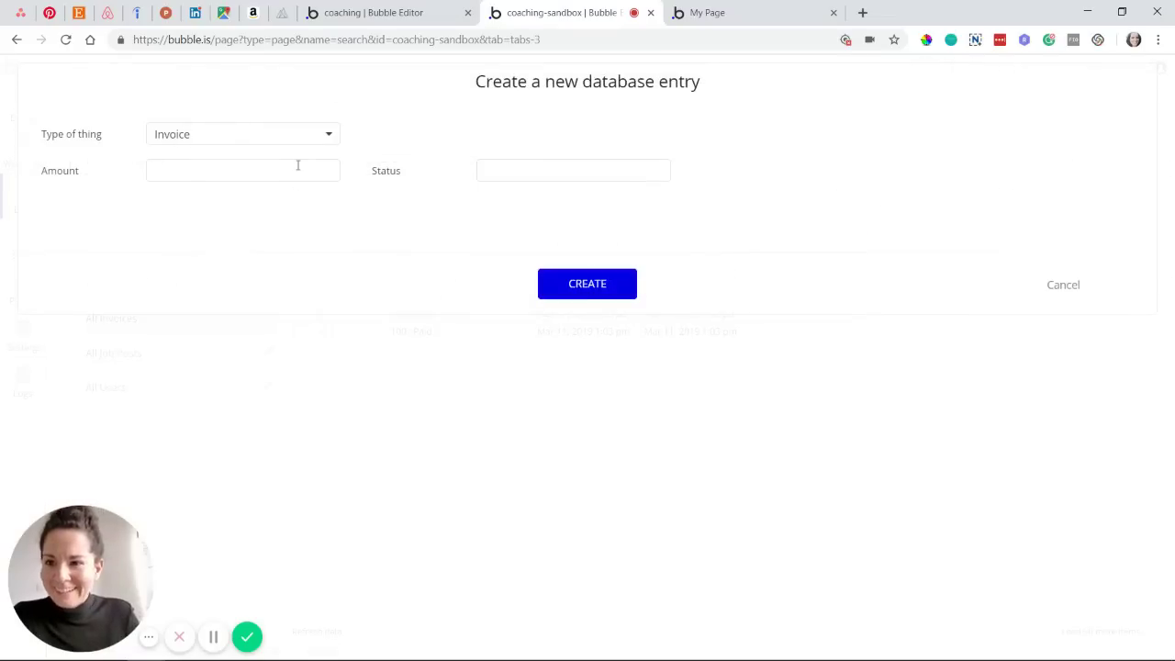
left_click(564, 177)
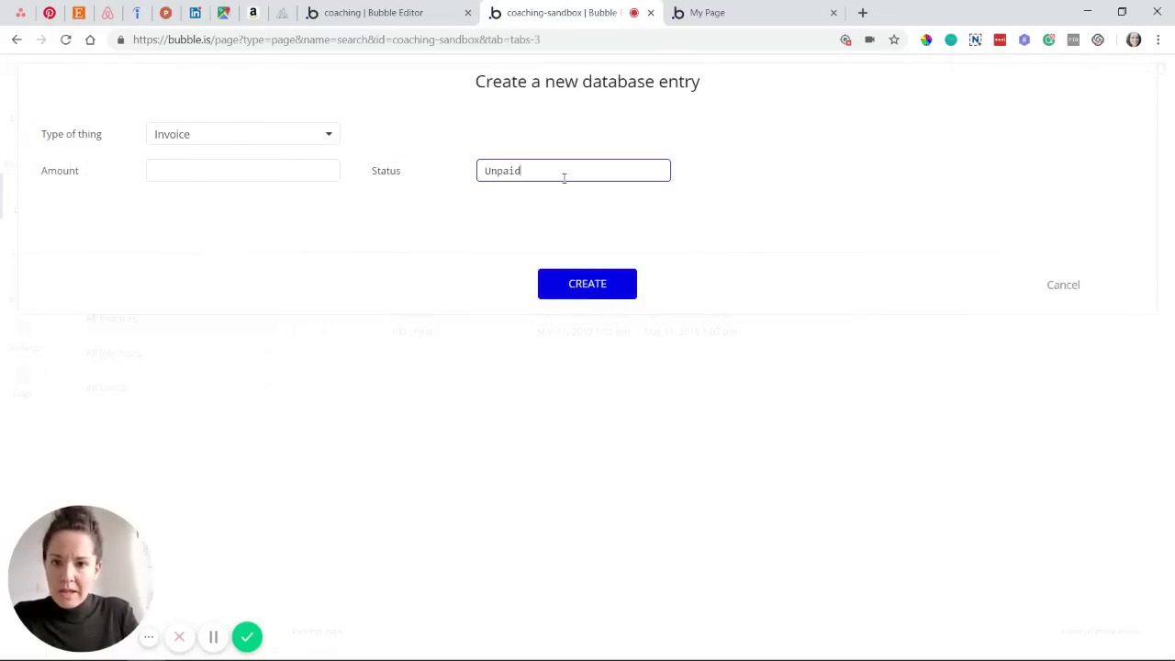
left_click(335, 175)
type("1000")
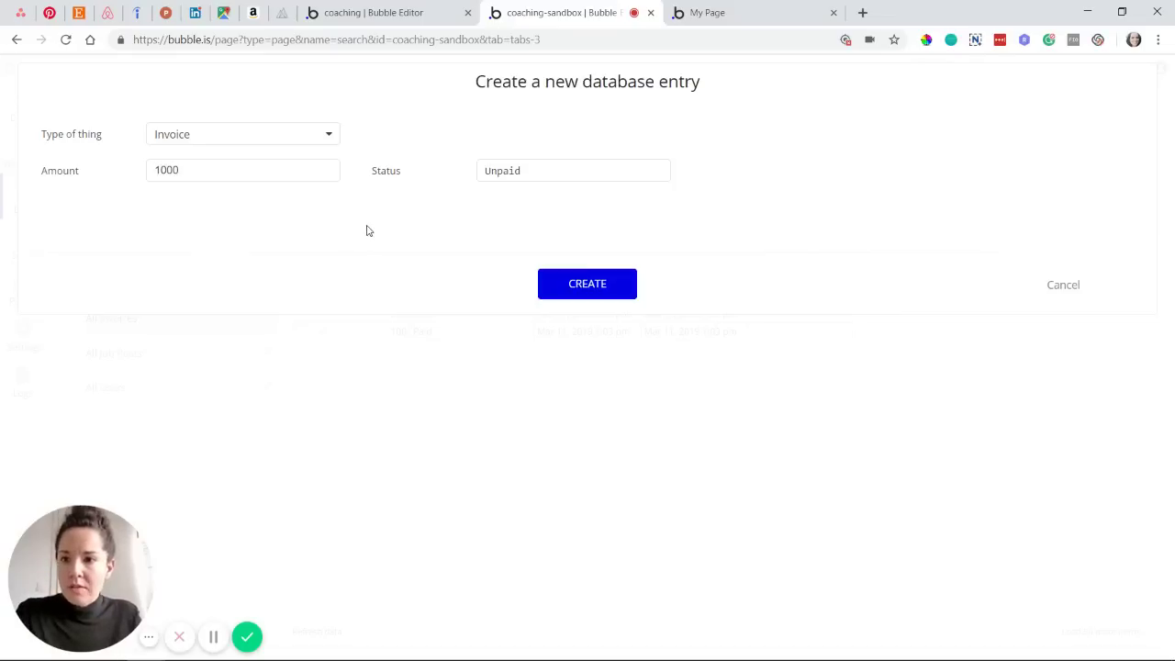
left_click(618, 271)
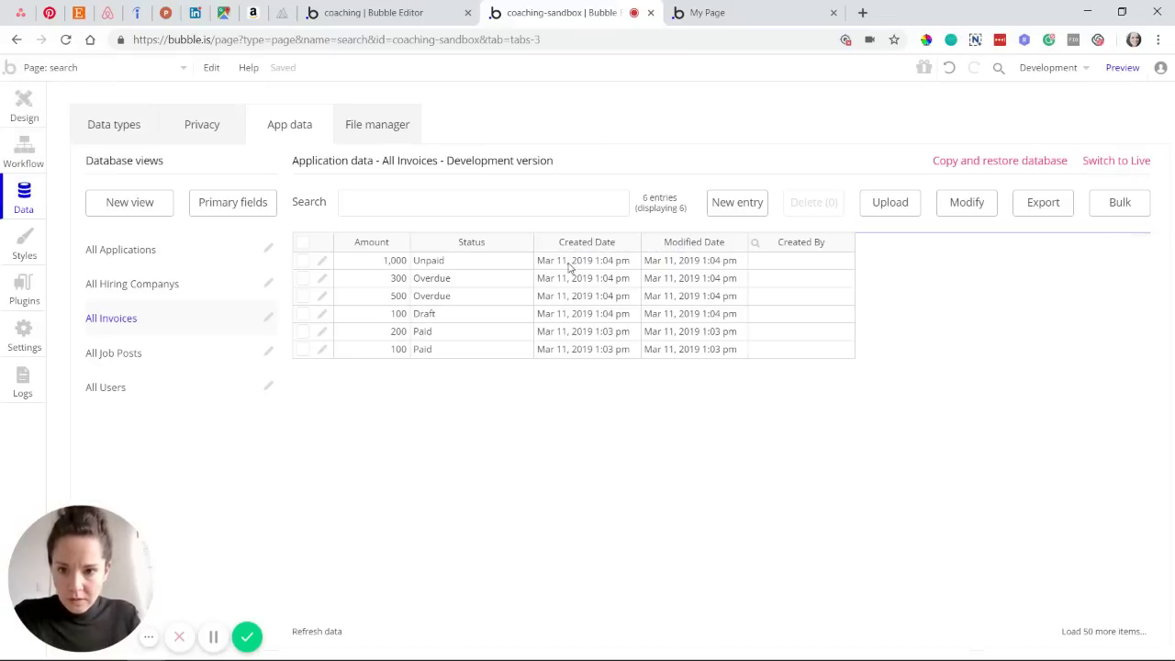
Step: Check each invoice's Status cell, then return to the page design
left_click(450, 355)
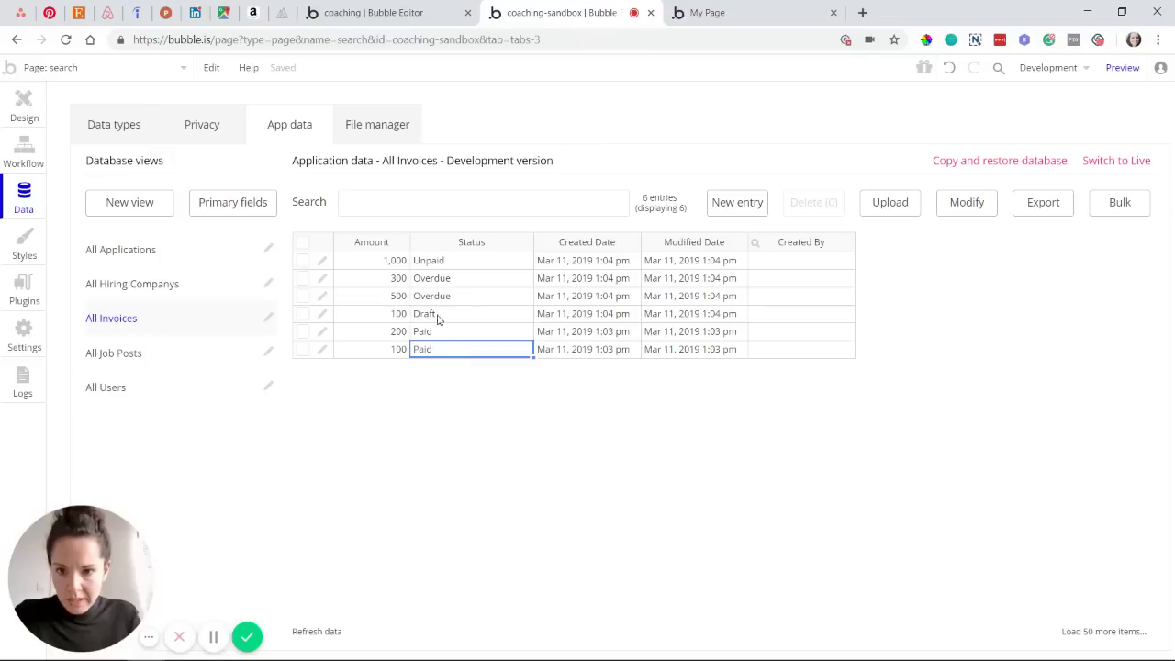
left_click(438, 316)
left_click(446, 297)
left_click(446, 283)
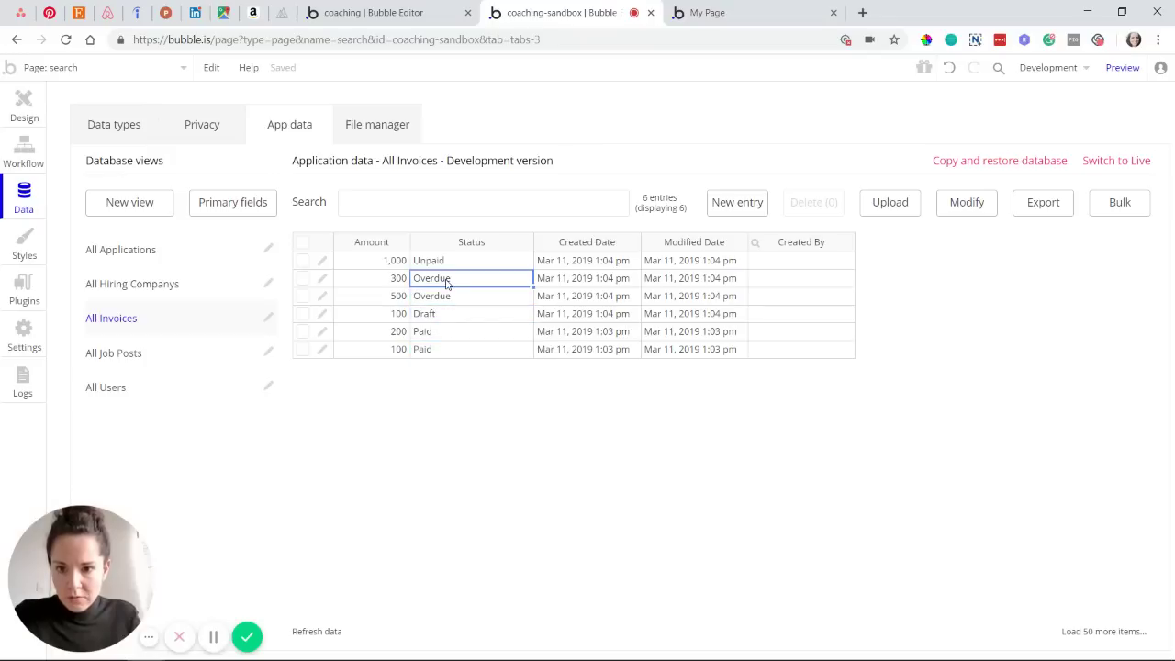
left_click(446, 264)
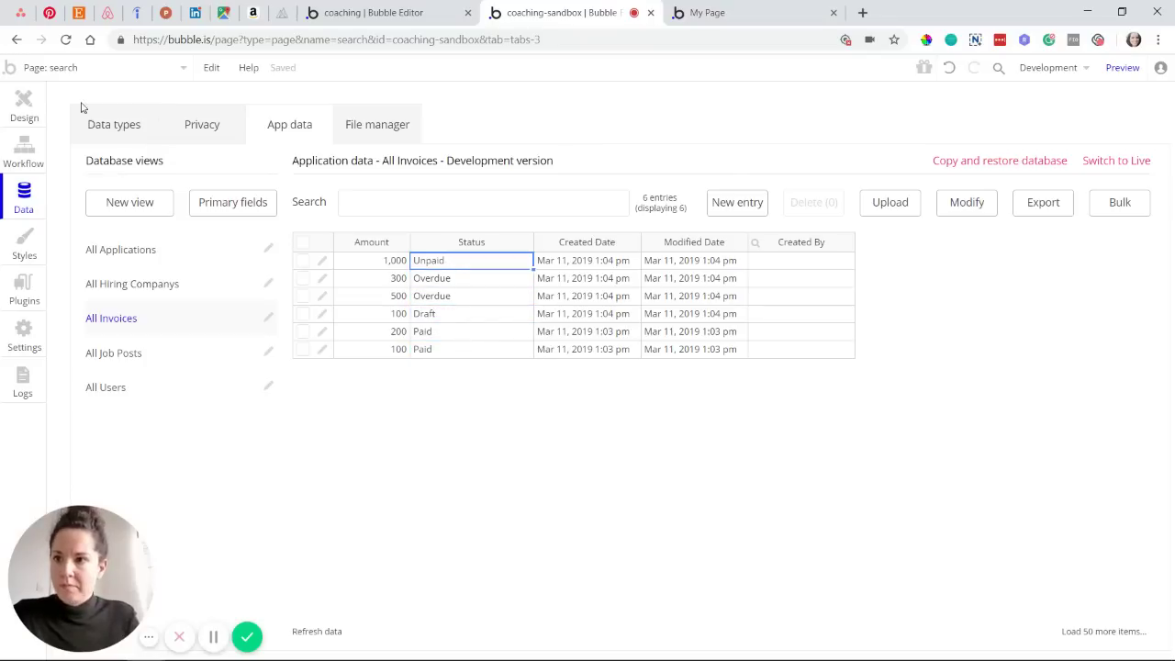
left_click(25, 103)
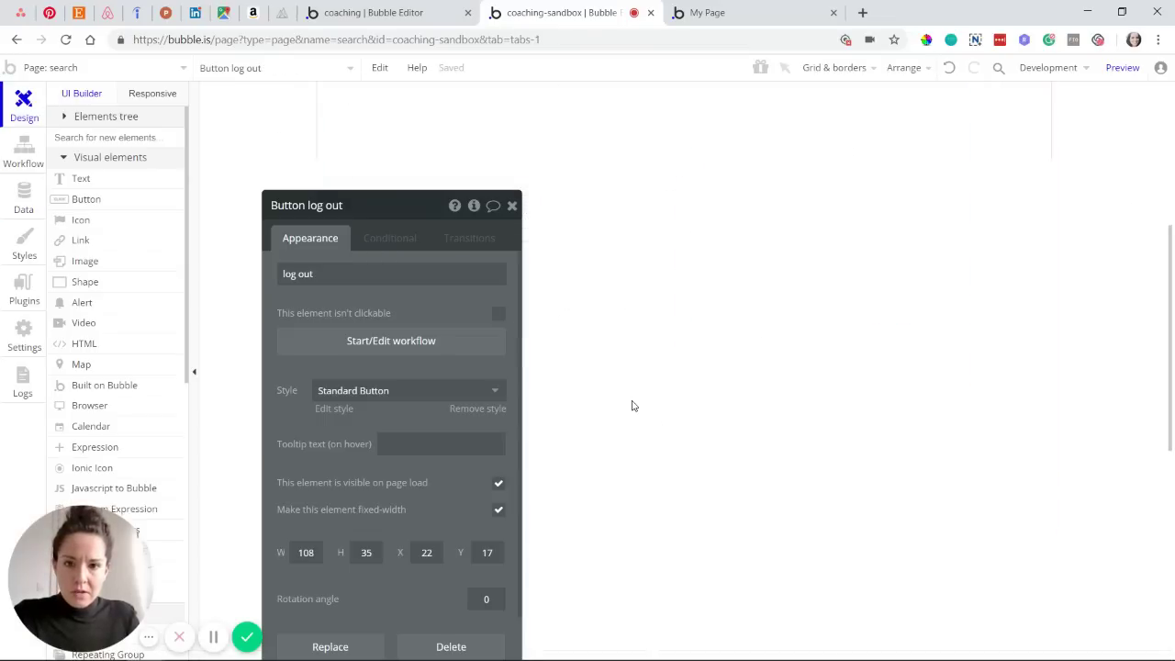
Step: Make the search page taller by dragging its bottom edge down
left_click(574, 312)
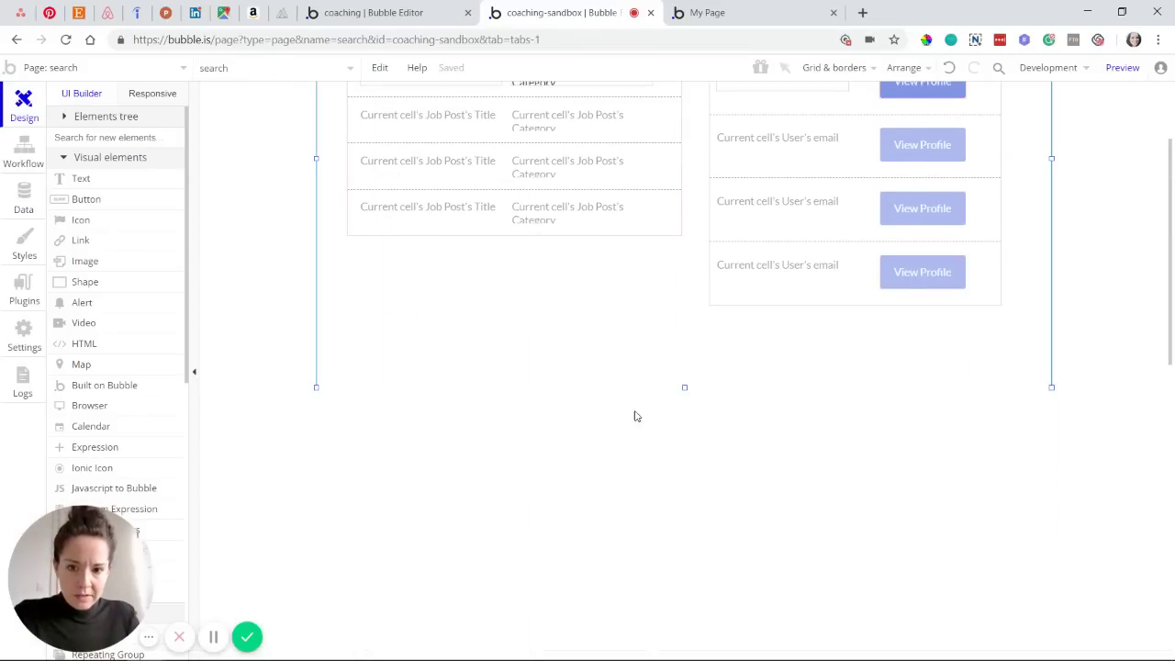
left_click_drag(684, 386, 683, 557)
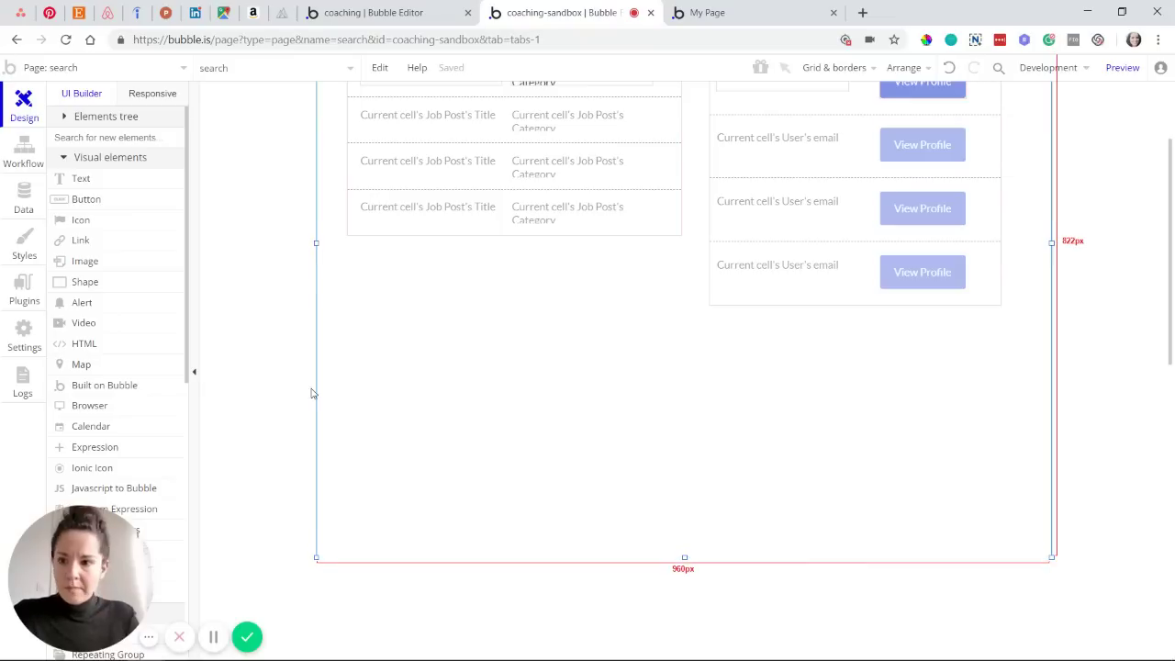
left_click(23, 264)
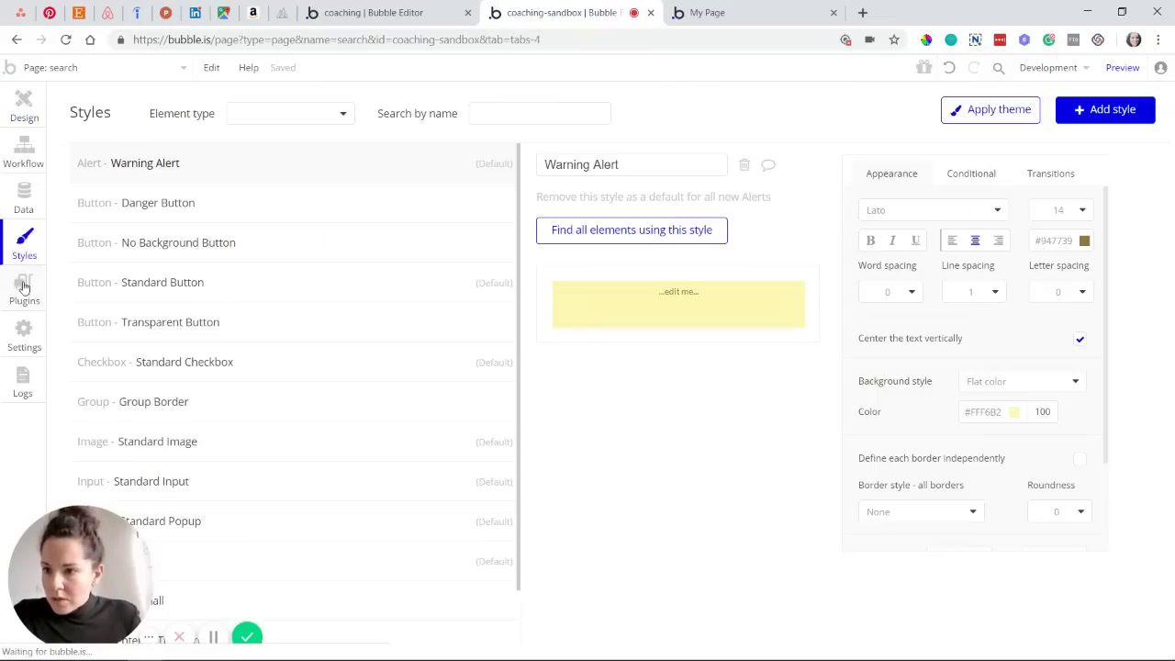
Step: Search plugins for 'chart' and install the Chart Element plugin
left_click(25, 287)
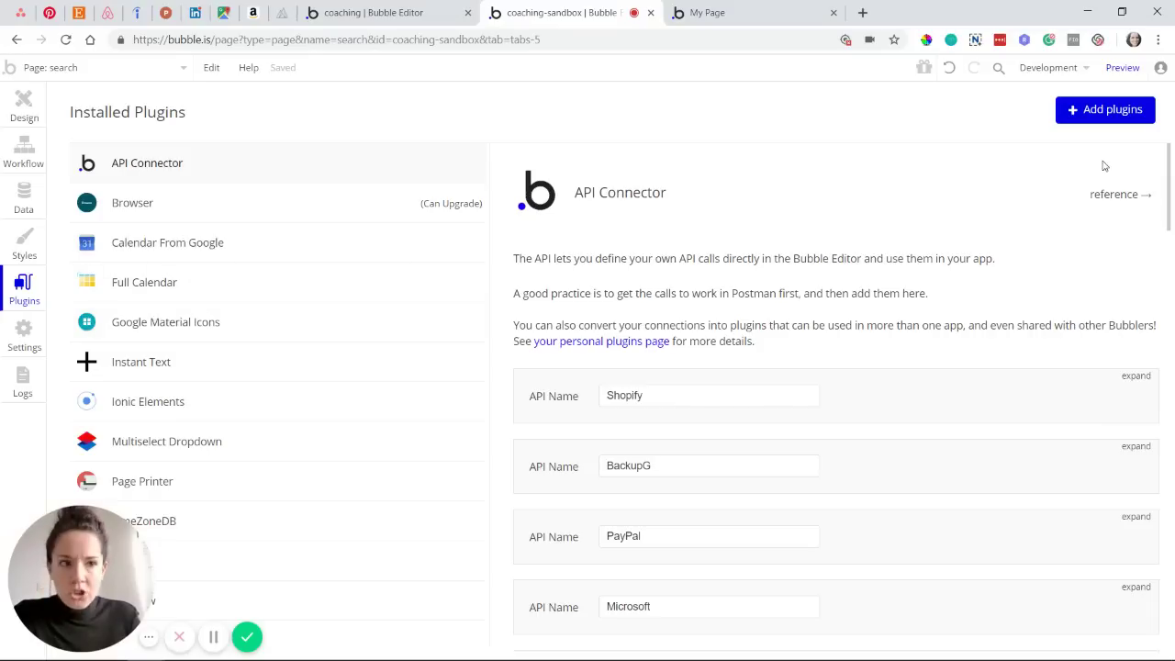
left_click(1109, 118)
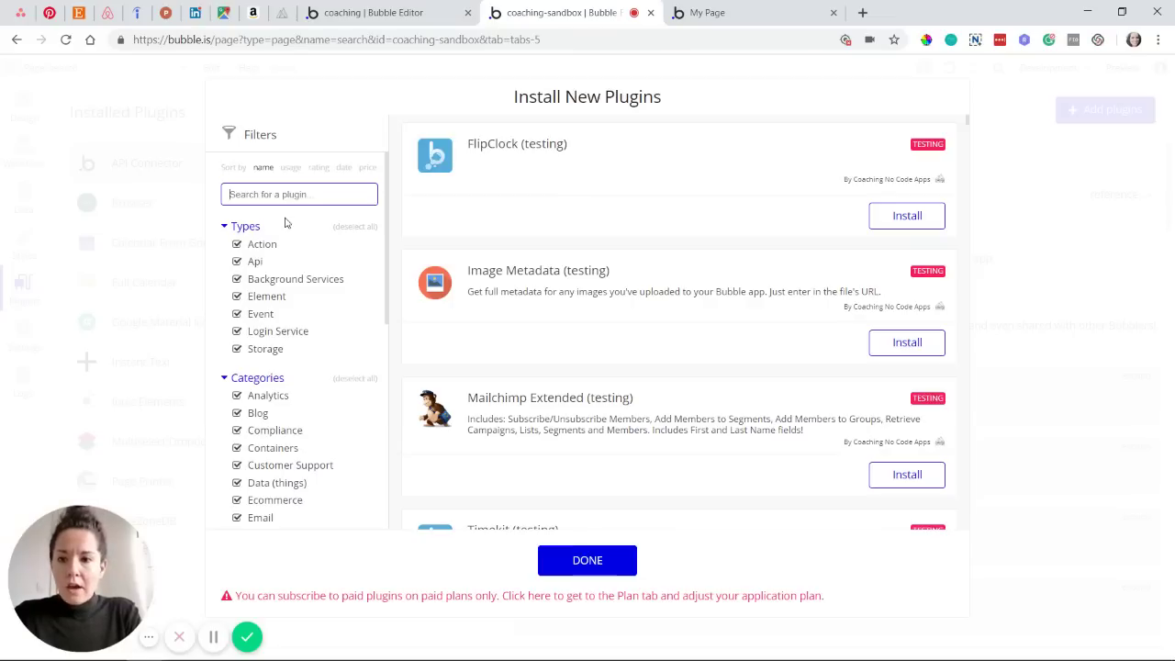
type("char")
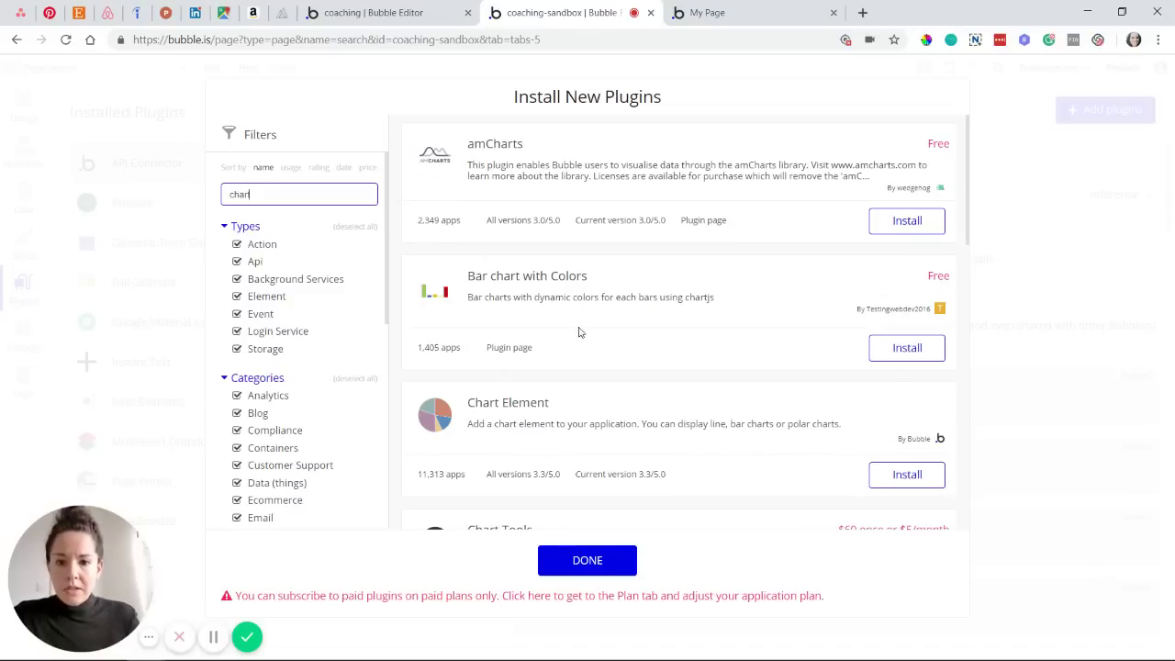
left_click(905, 491)
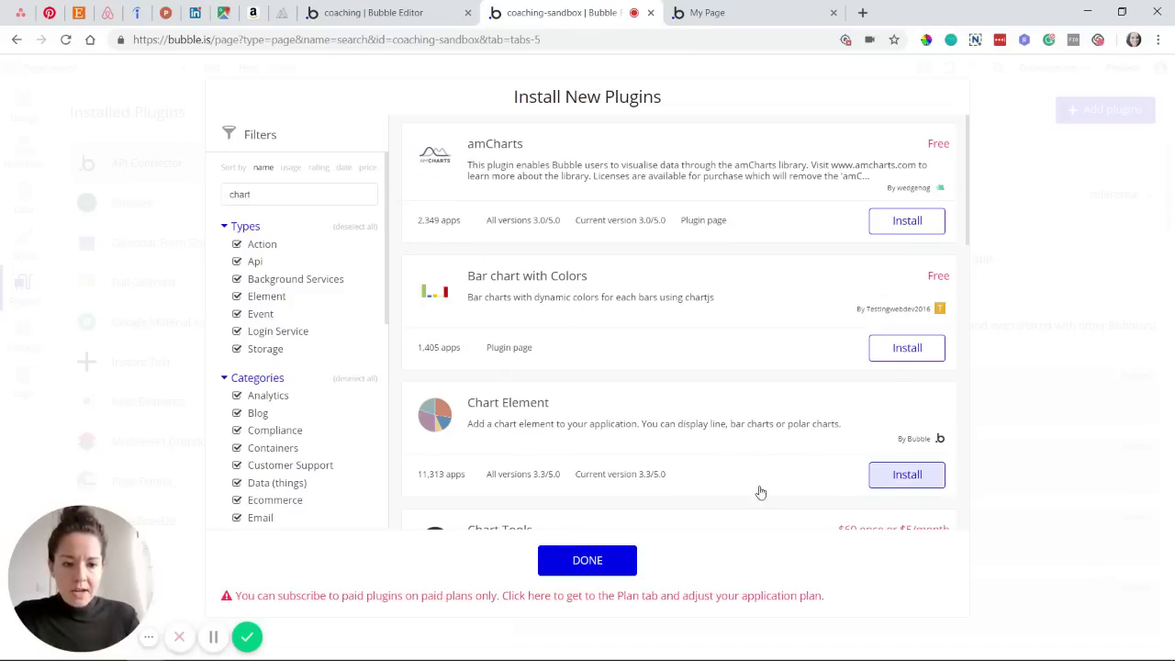
left_click(605, 560)
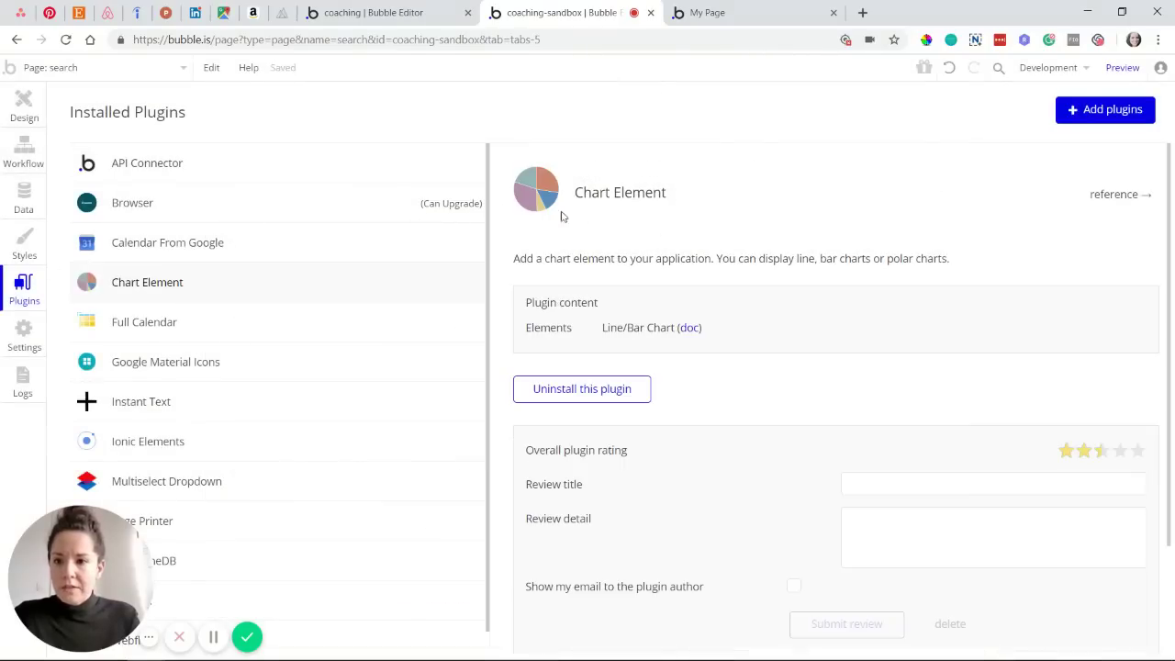
left_click(31, 110)
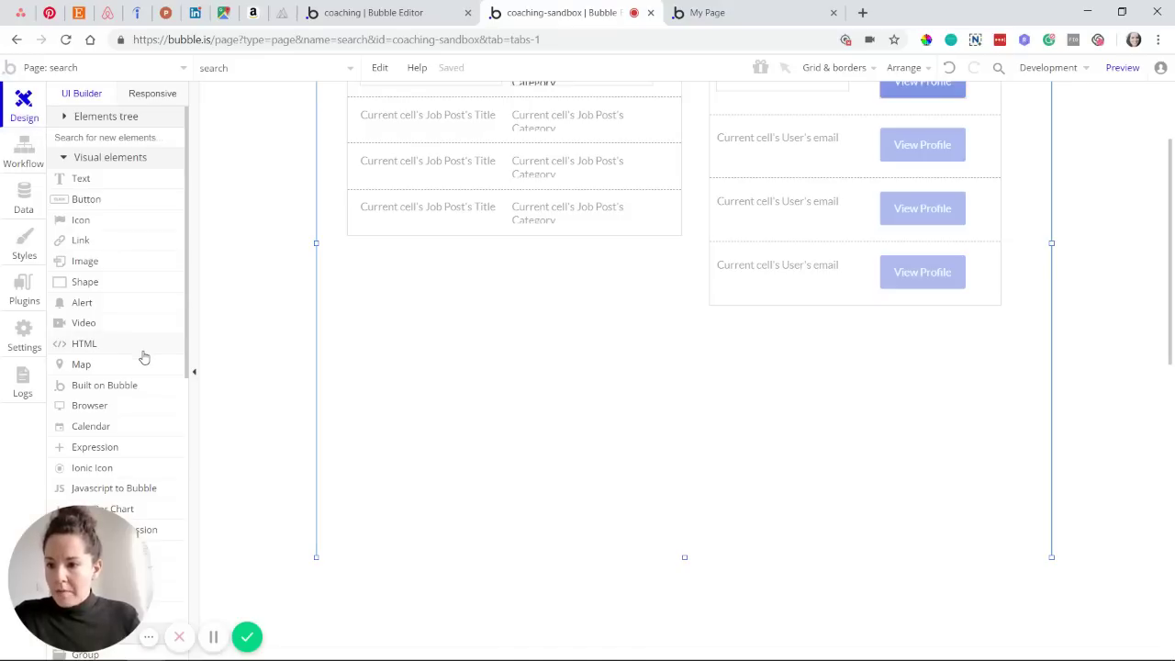
Step: Draw a Line/Bar Chart element beneath the job posts list
scroll(144, 358, "down", 2)
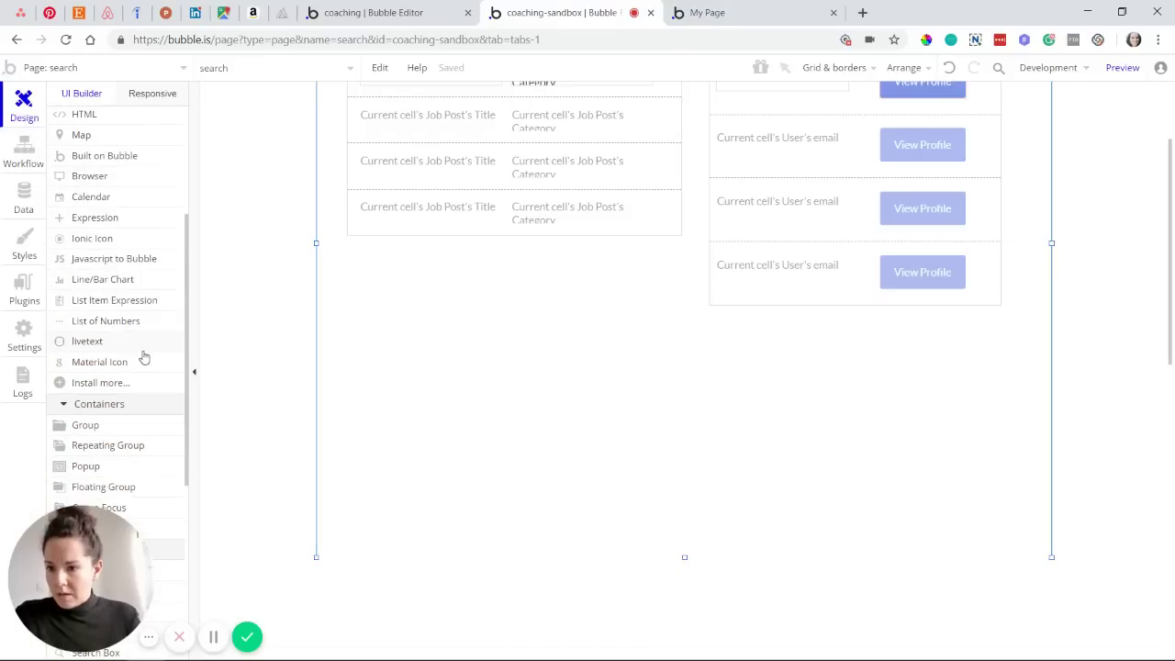
left_click(95, 282)
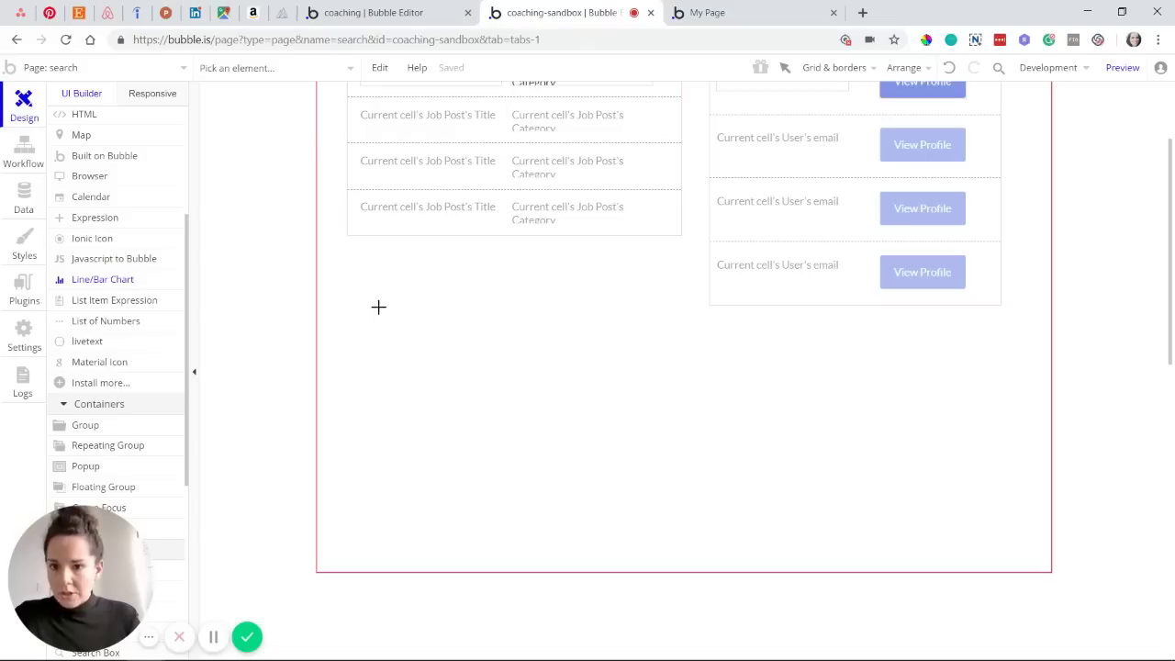
mouse_move(354, 270)
left_mouse_down()
mouse_move(548, 394)
mouse_move(588, 478)
left_mouse_up()
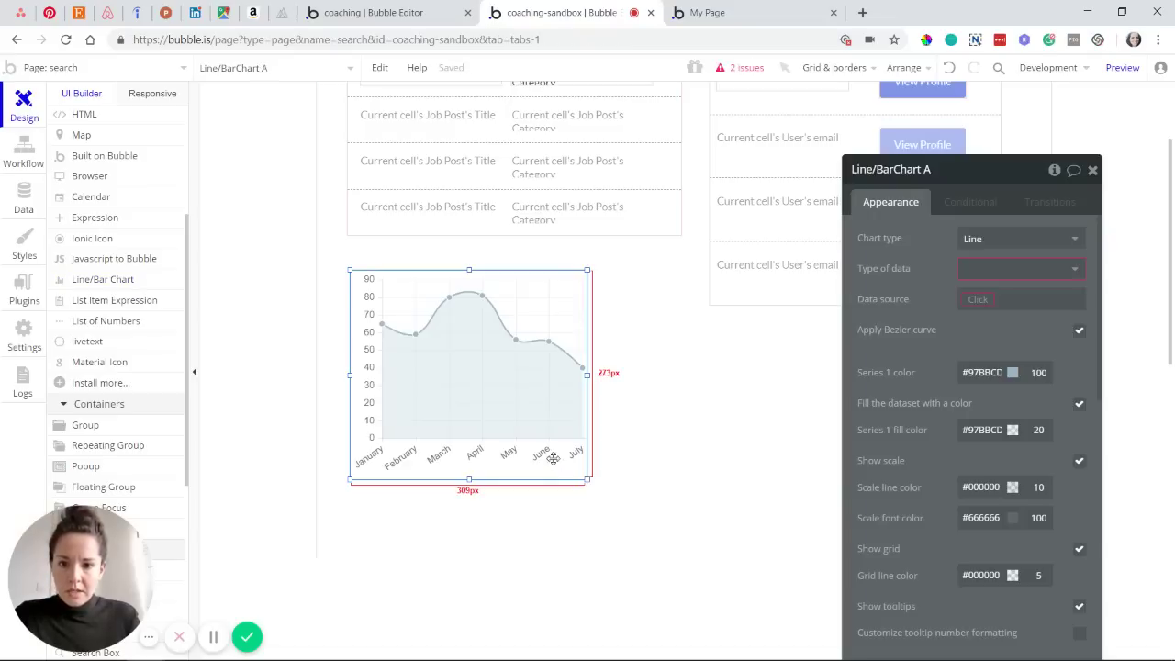
left_click_drag(903, 335, 753, 307)
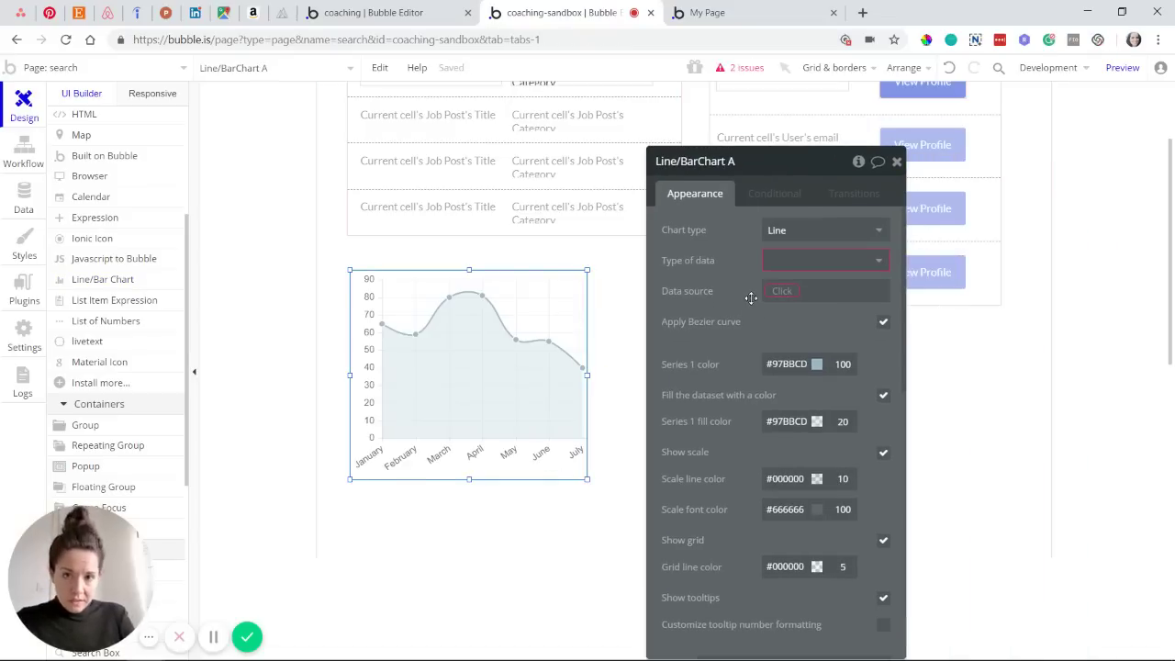
Step: Set the chart type to Pie and its type of data to Invoice
left_click(817, 232)
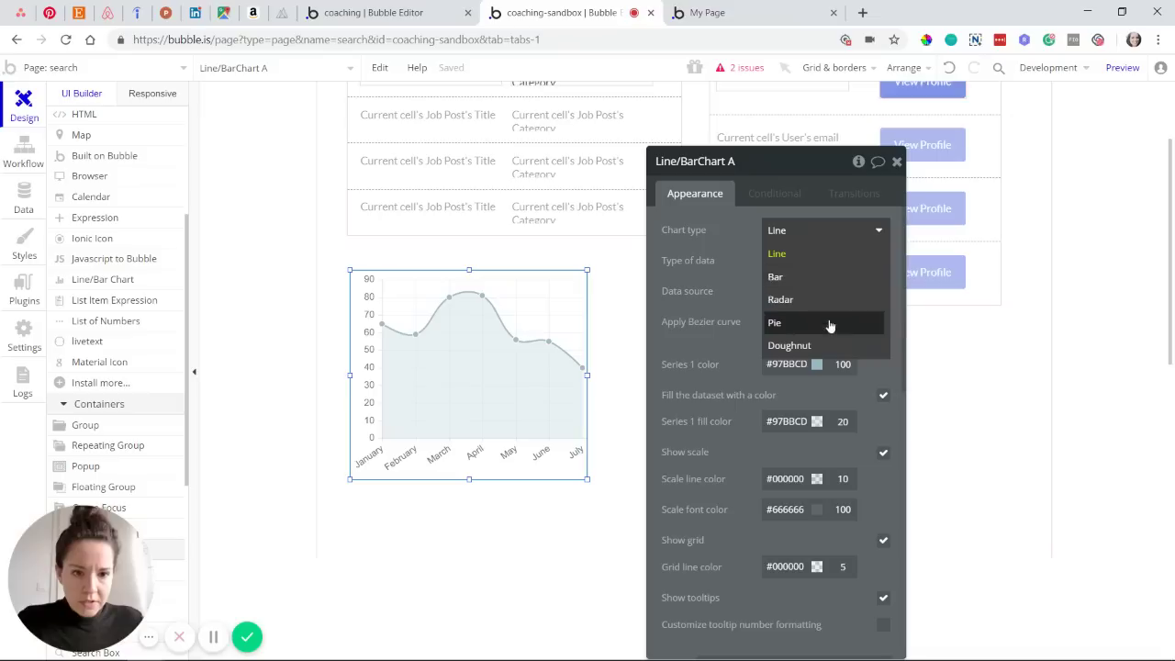
left_click(830, 325)
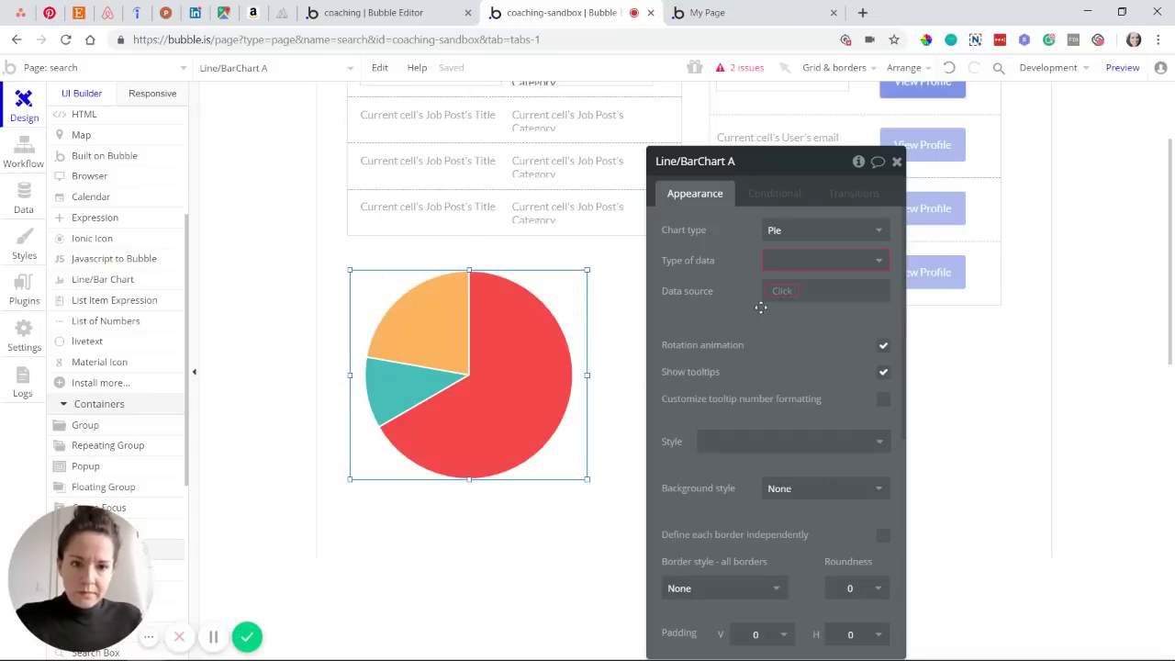
left_click(800, 261)
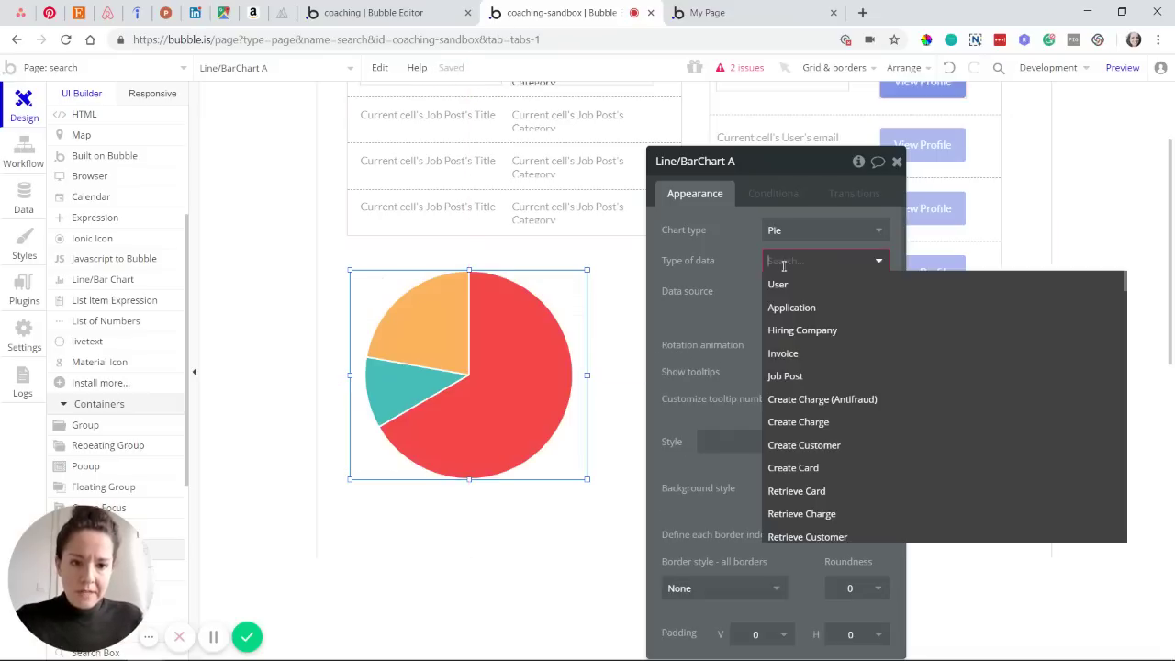
left_click(798, 353)
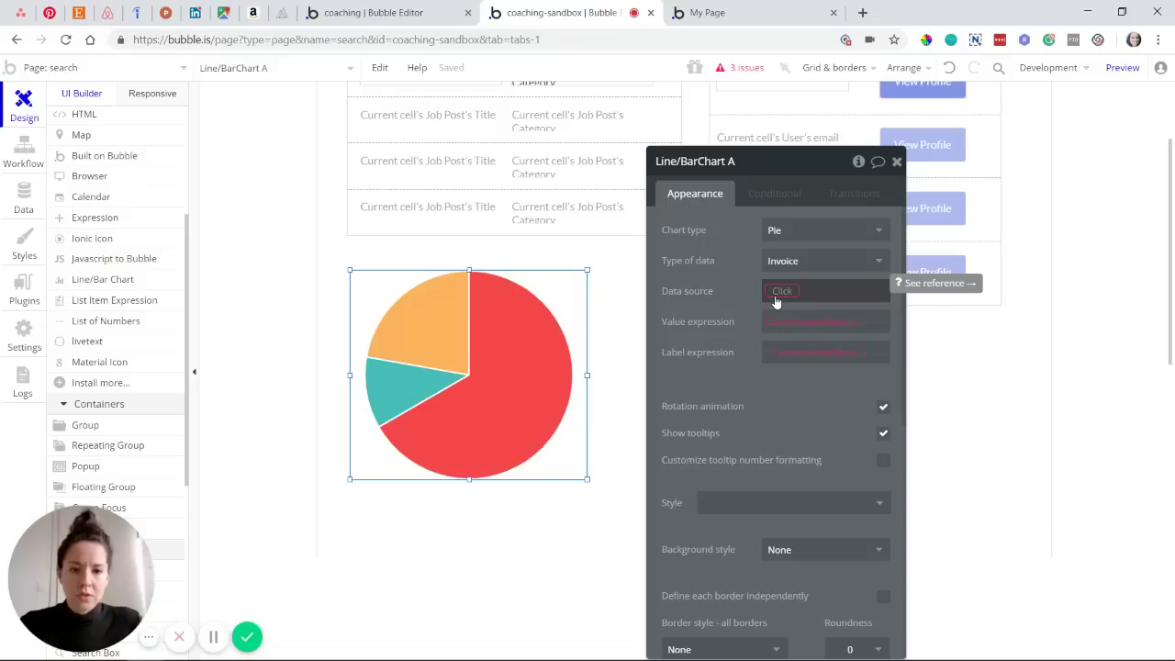
Step: Set the chart's data source to Do a search for Invoice
left_click(778, 294)
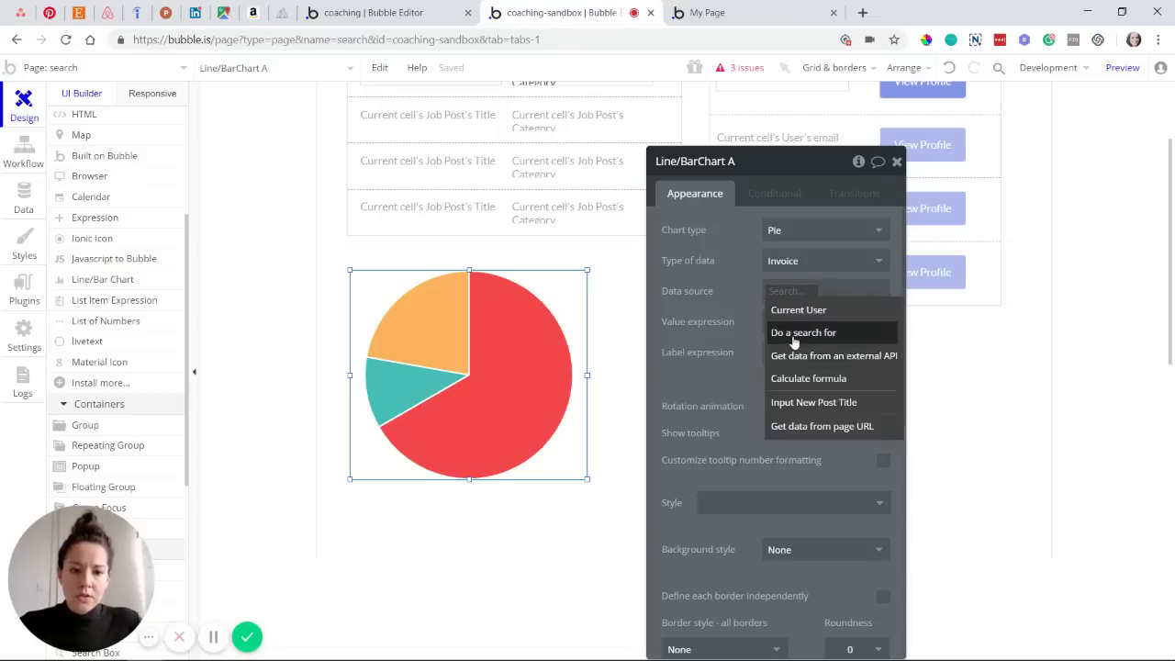
left_click(794, 334)
left_click(598, 198)
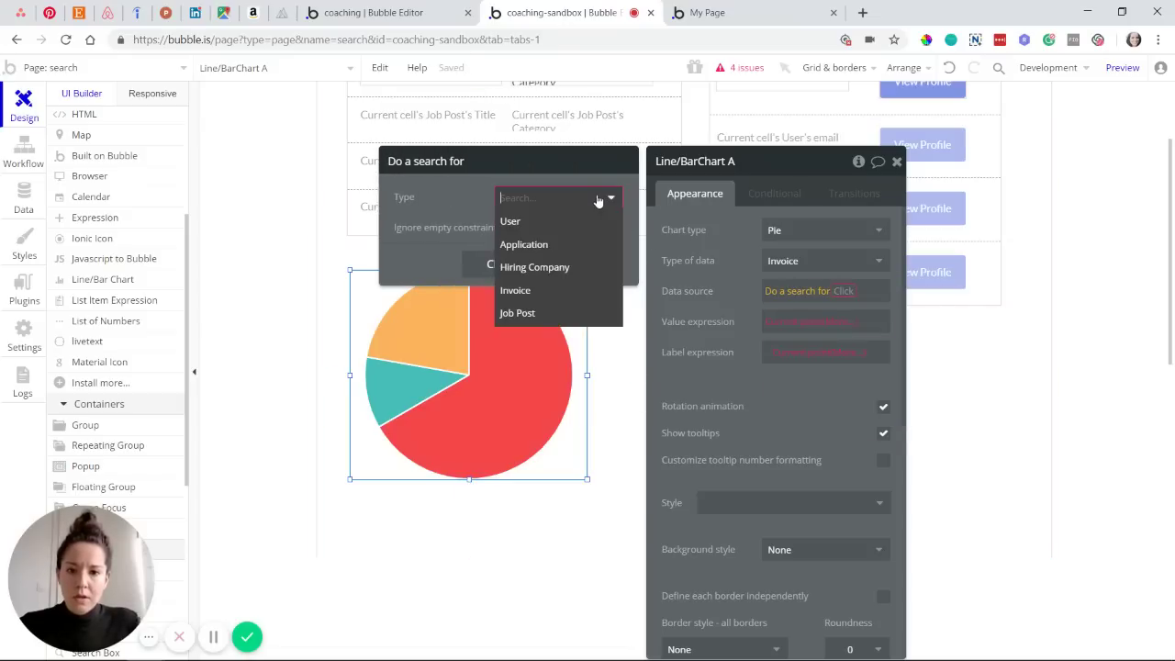
left_click(555, 292)
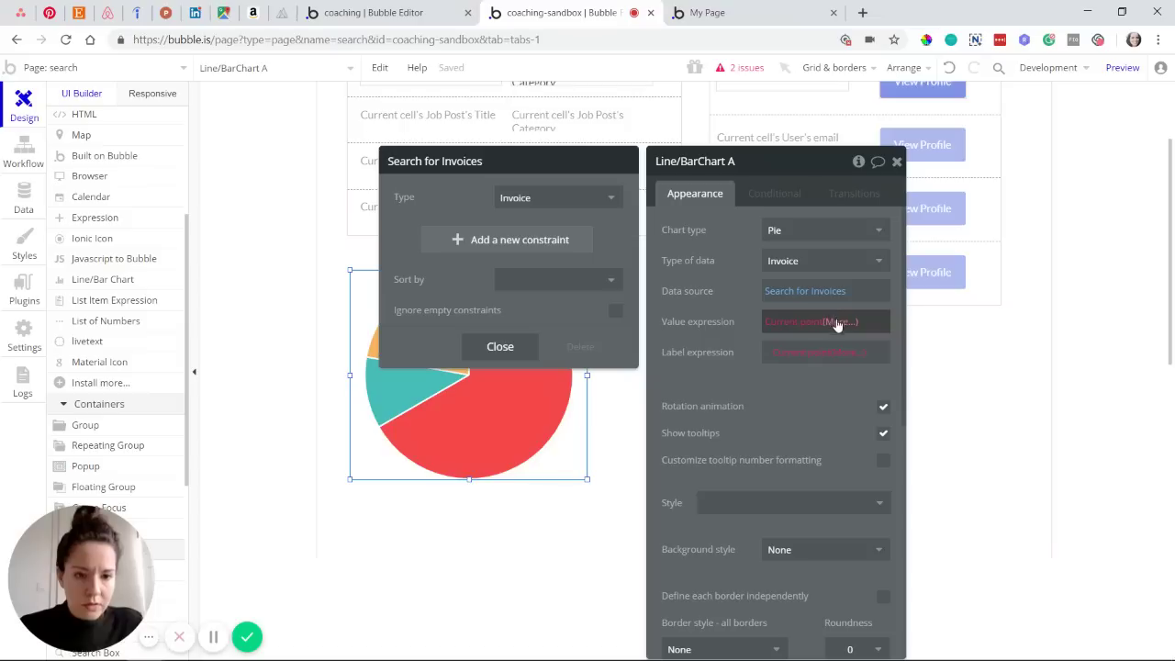
Step: Set the value expression to Current point's Amount
left_click(839, 323)
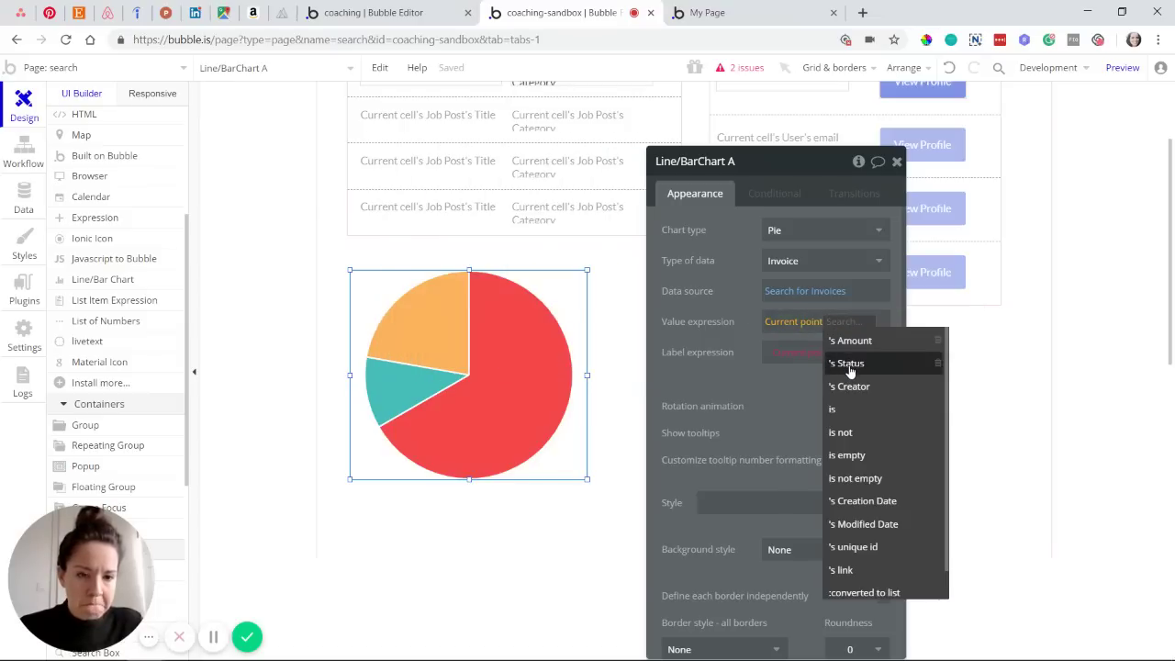
left_click(850, 364)
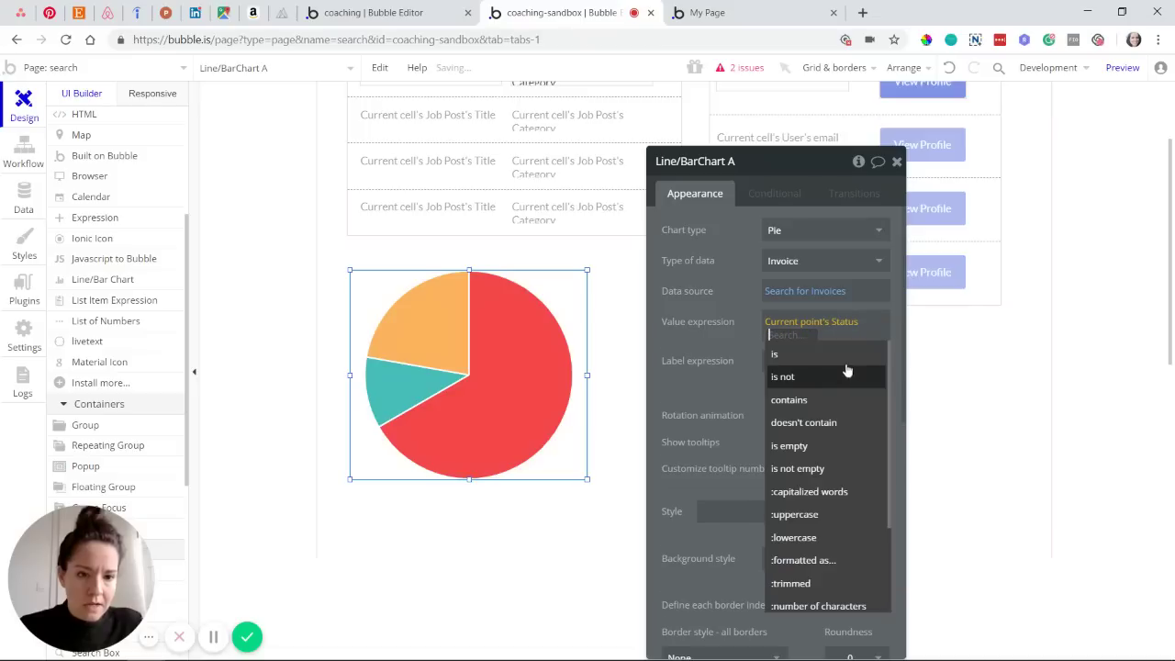
left_click(802, 336)
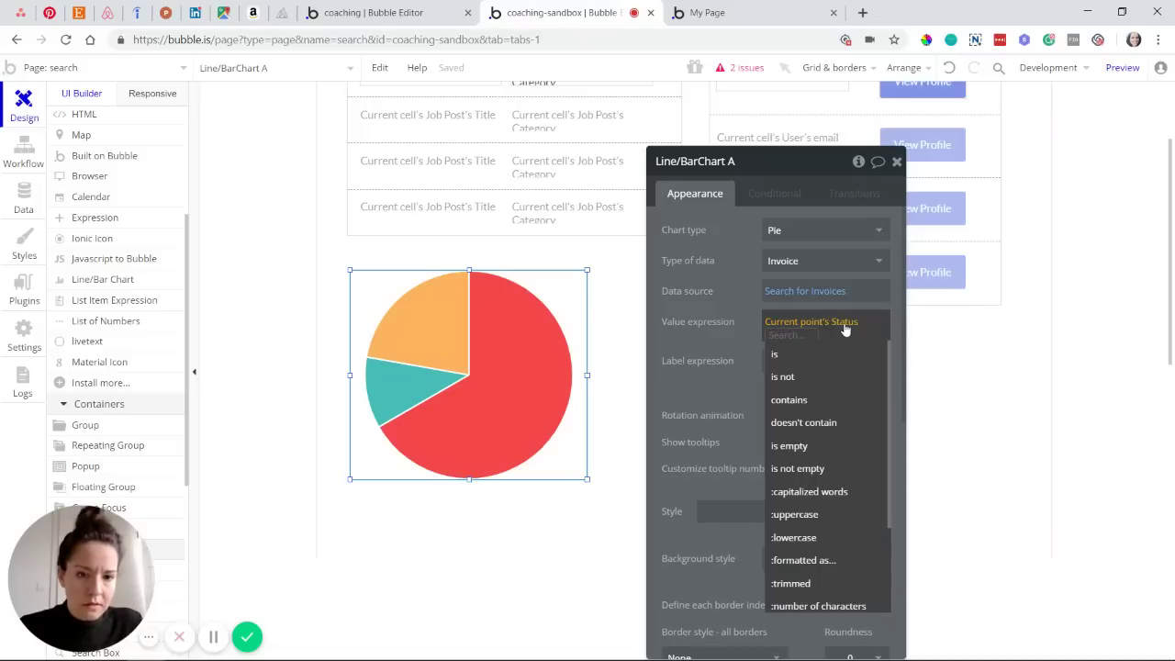
left_click(839, 322)
left_click(854, 338)
left_click(801, 358)
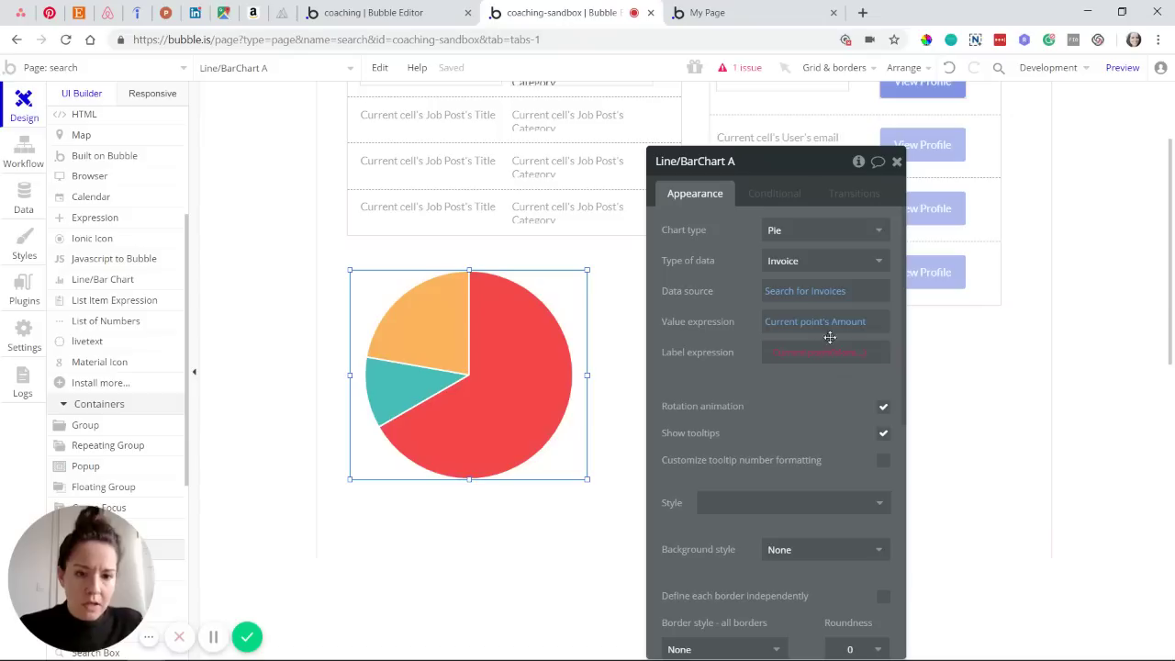
Step: Set the label expression to Current point's Status and preview the live page
left_click(836, 357)
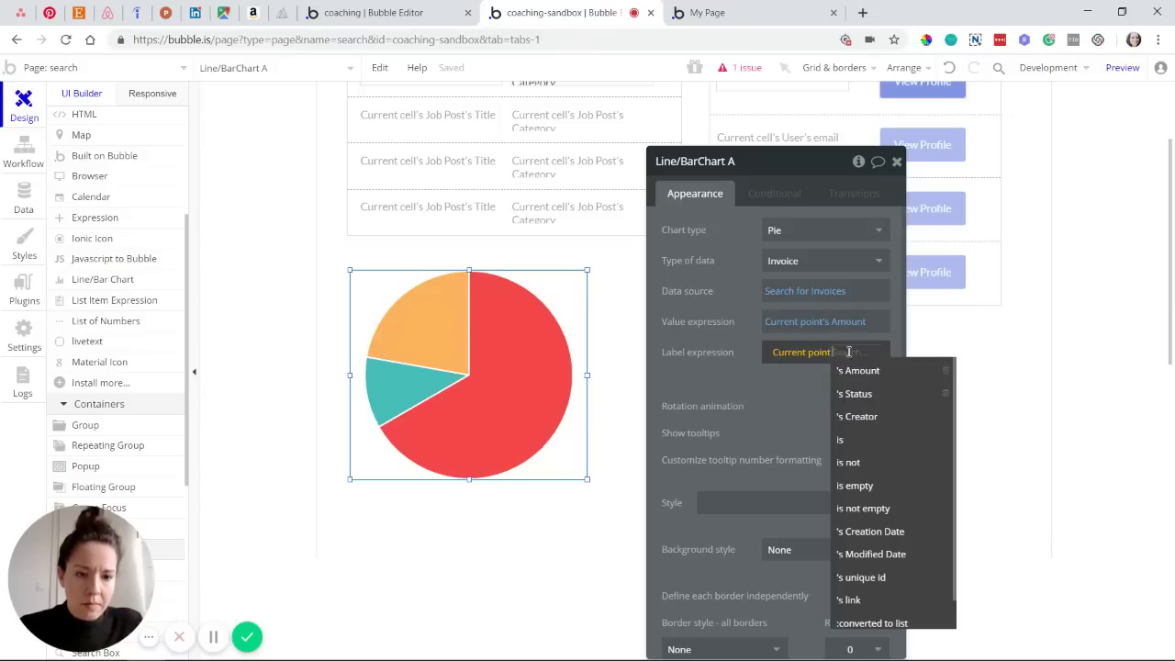
left_click(858, 394)
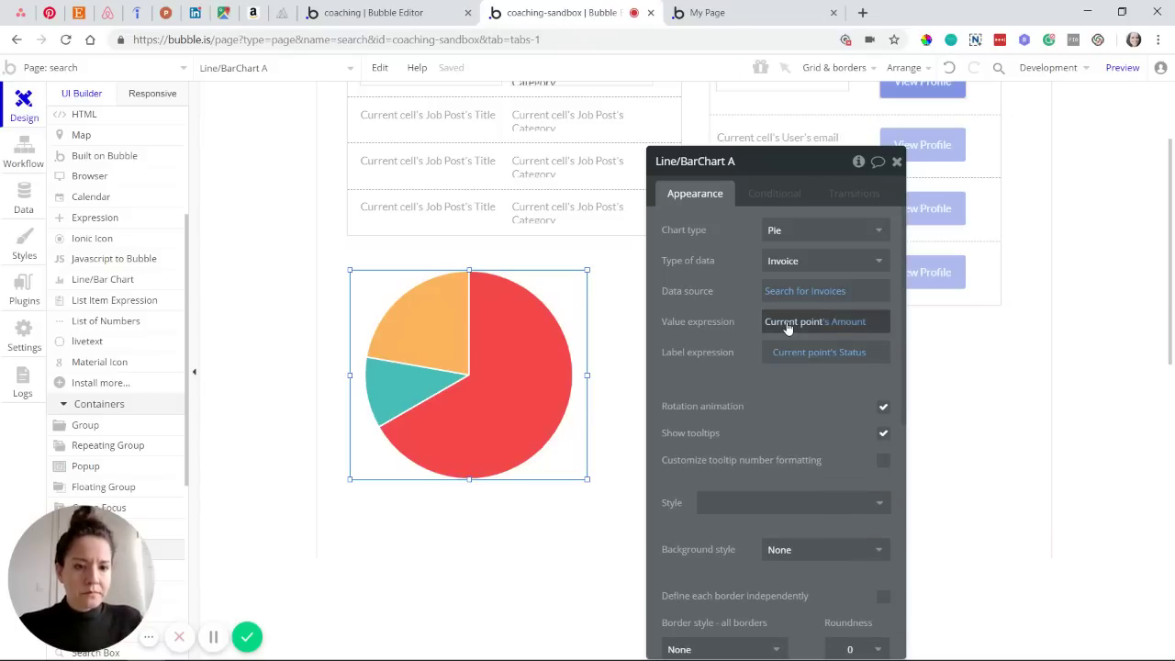
left_click(757, 11)
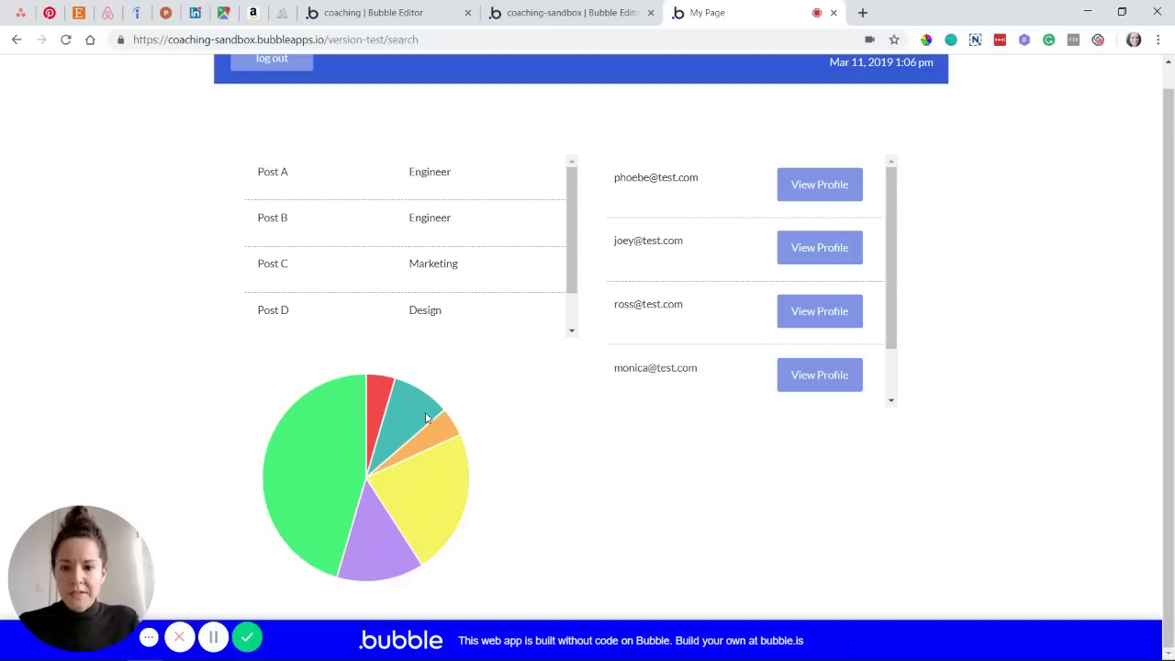
Step: Inspect the pie slices on the live page and recheck the stored invoices
mouse_move(446, 475)
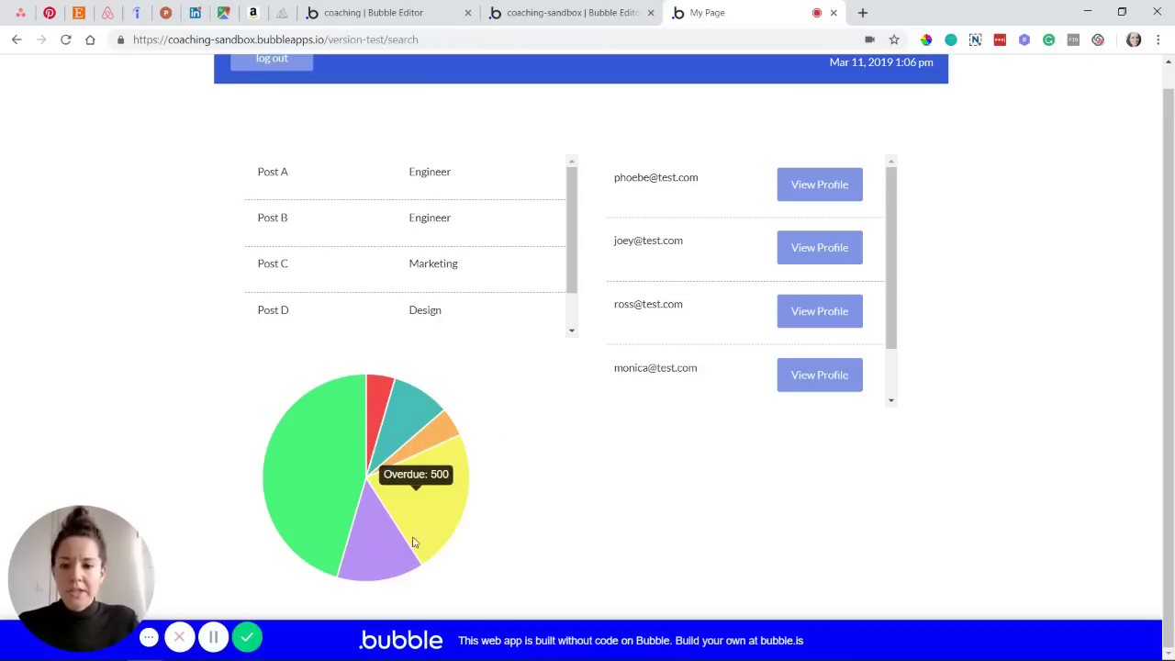
mouse_move(313, 504)
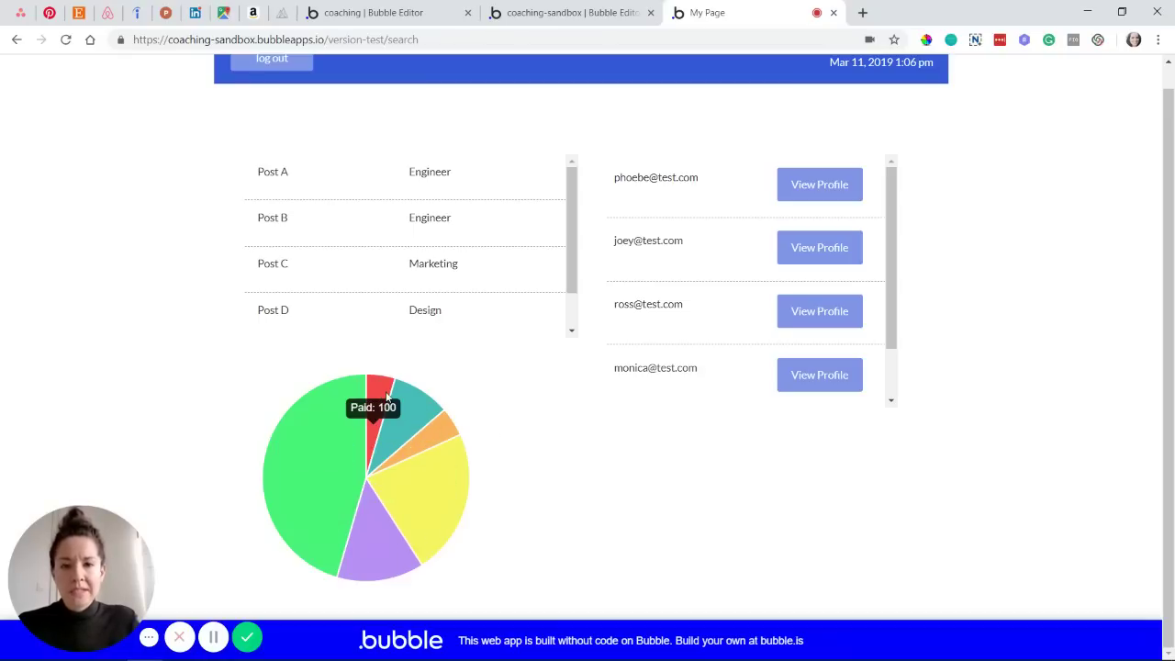
mouse_move(459, 456)
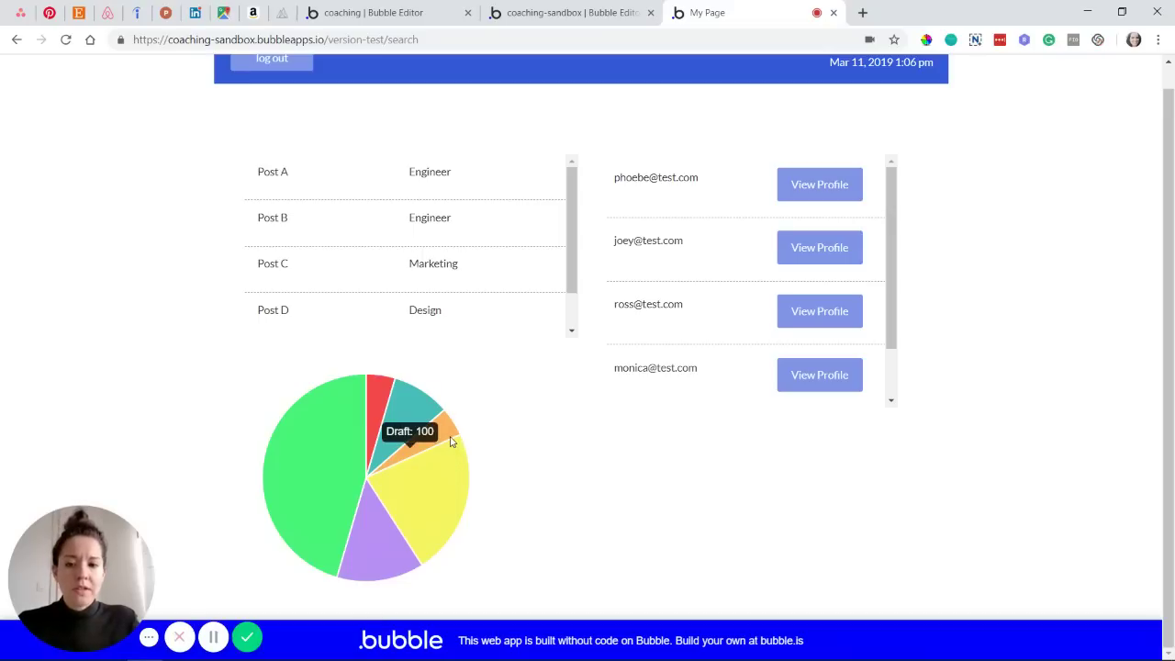
left_click(551, 12)
left_click(24, 197)
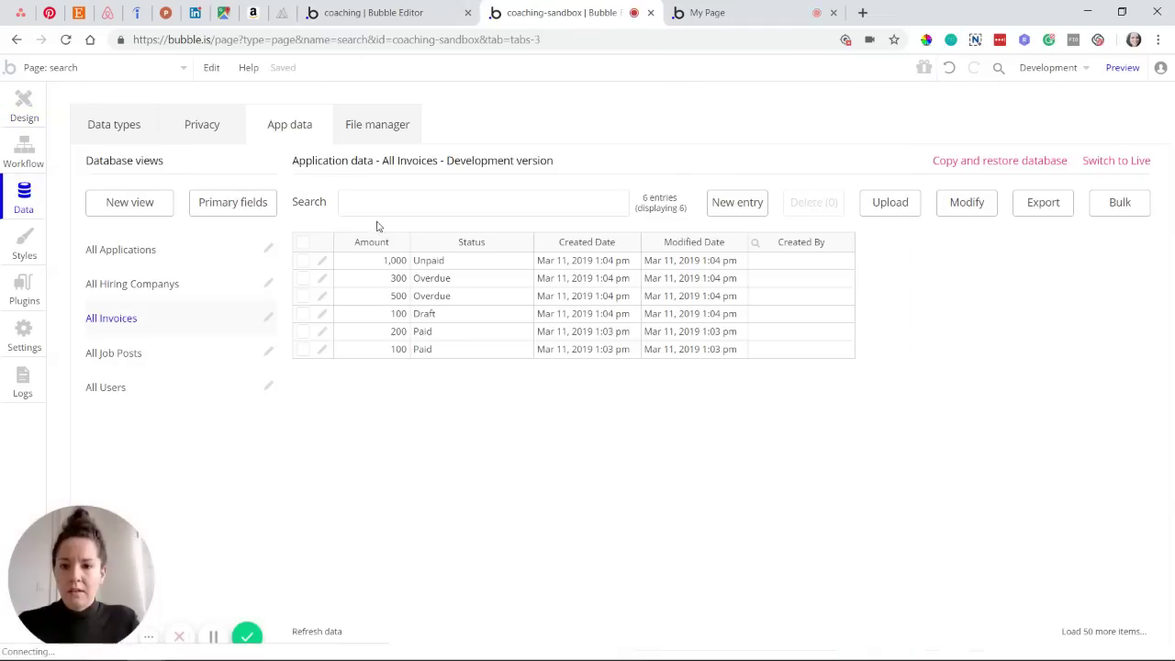
left_click(697, 12)
Step: Return to the page design and open the pie chart's property editor
mouse_move(398, 422)
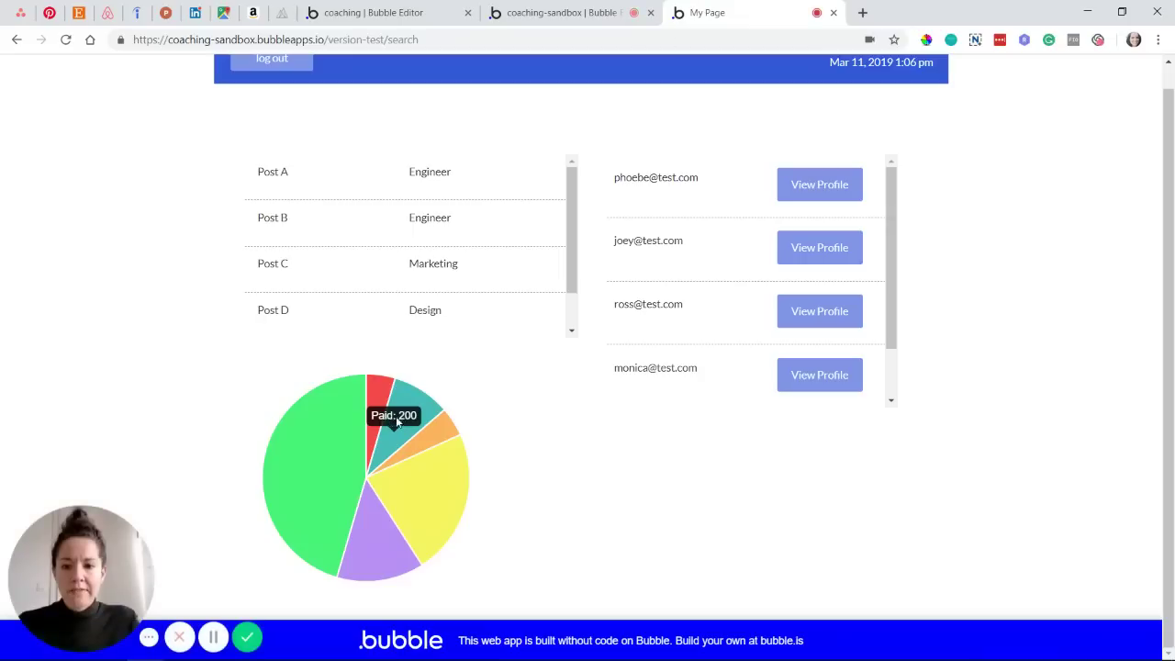
mouse_move(439, 453)
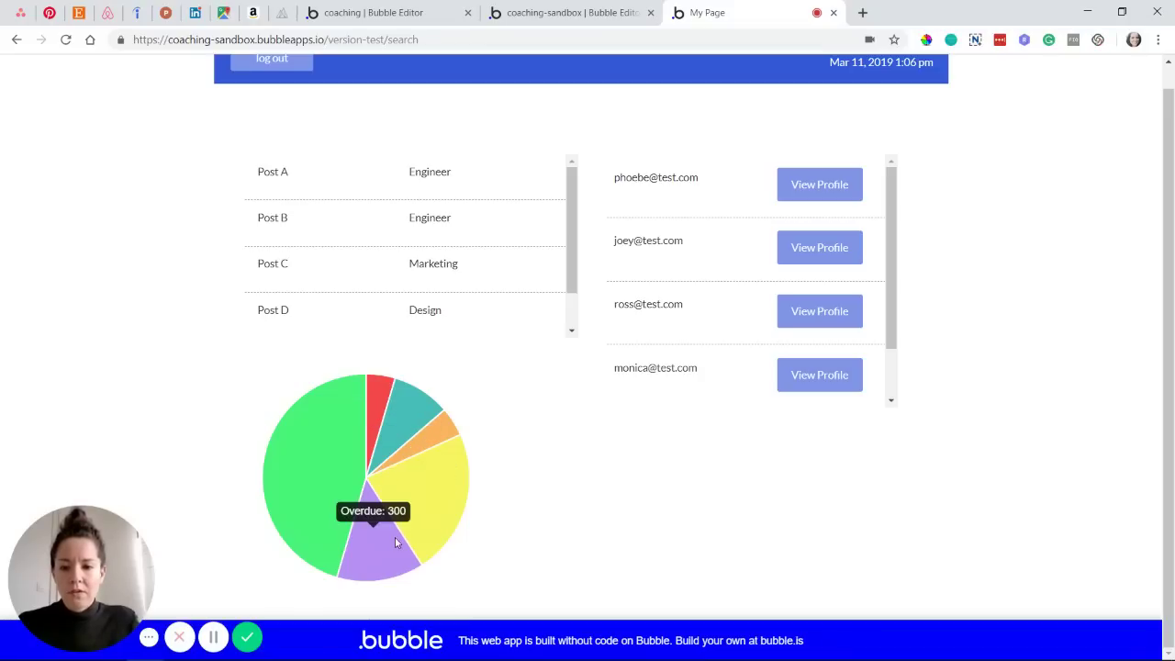
left_click(628, 7)
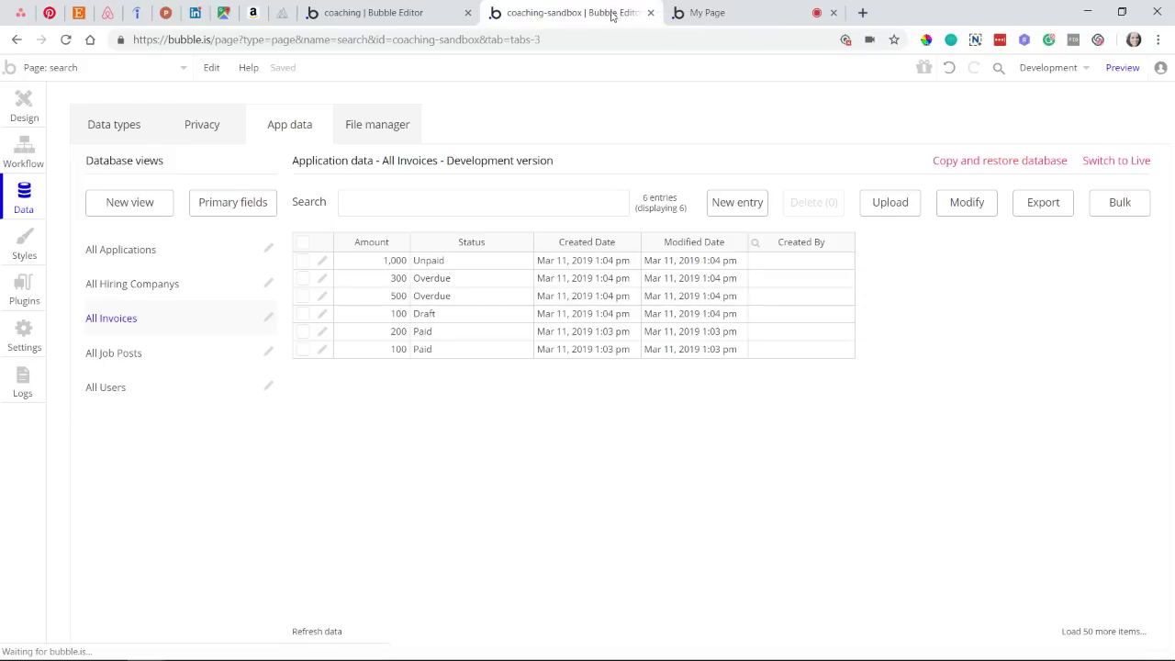
left_click(30, 105)
double_click(422, 318)
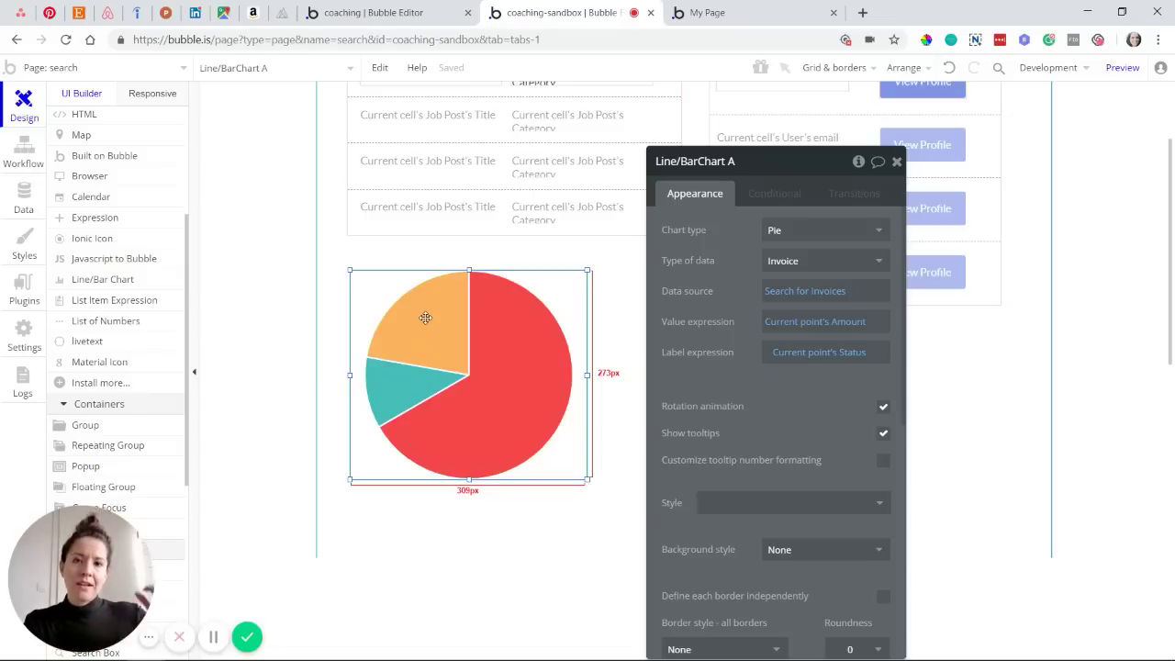
Step: Append :group by to the Invoice search, grouping by the Status field
left_click(835, 296)
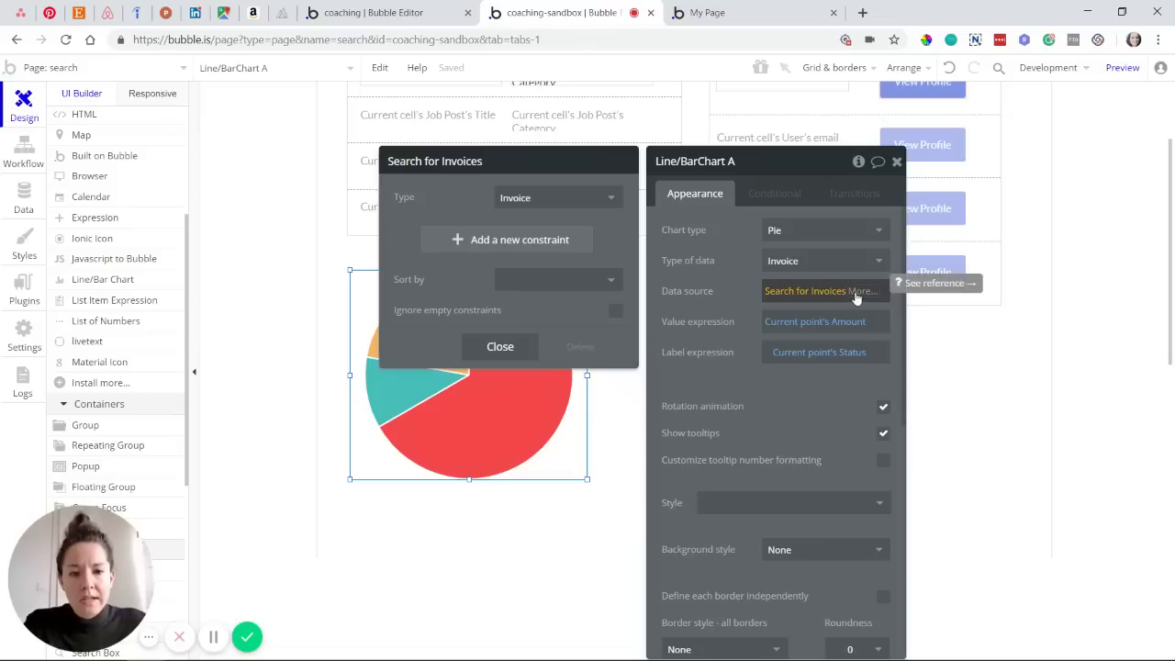
left_click(860, 291)
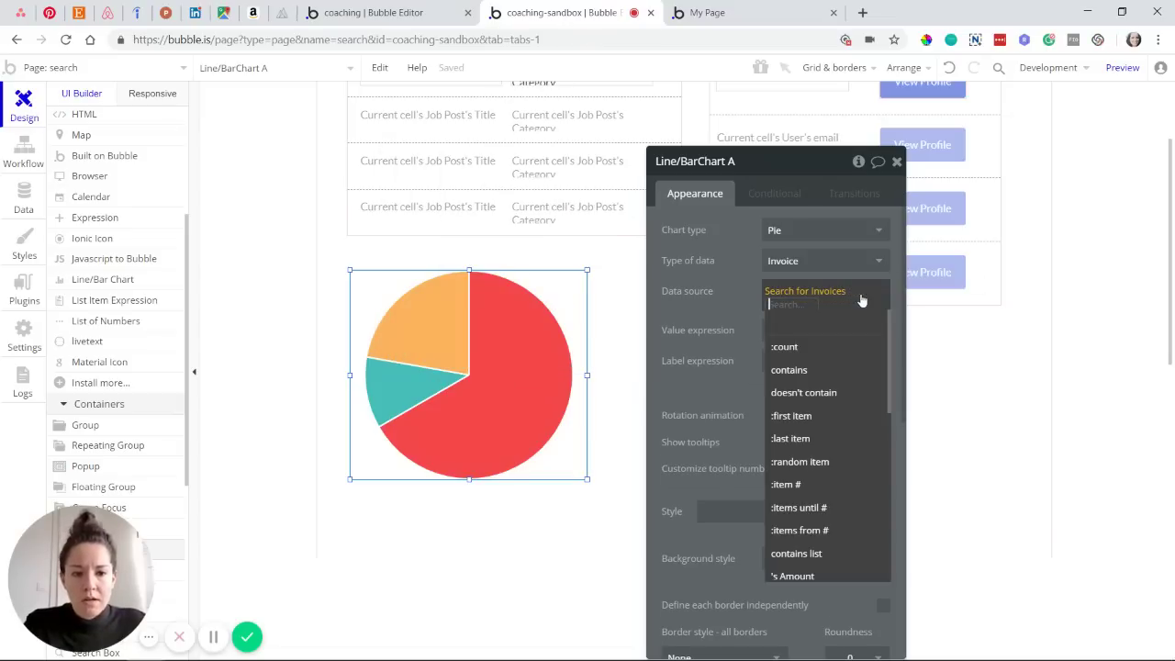
scroll(818, 372, "down", 6)
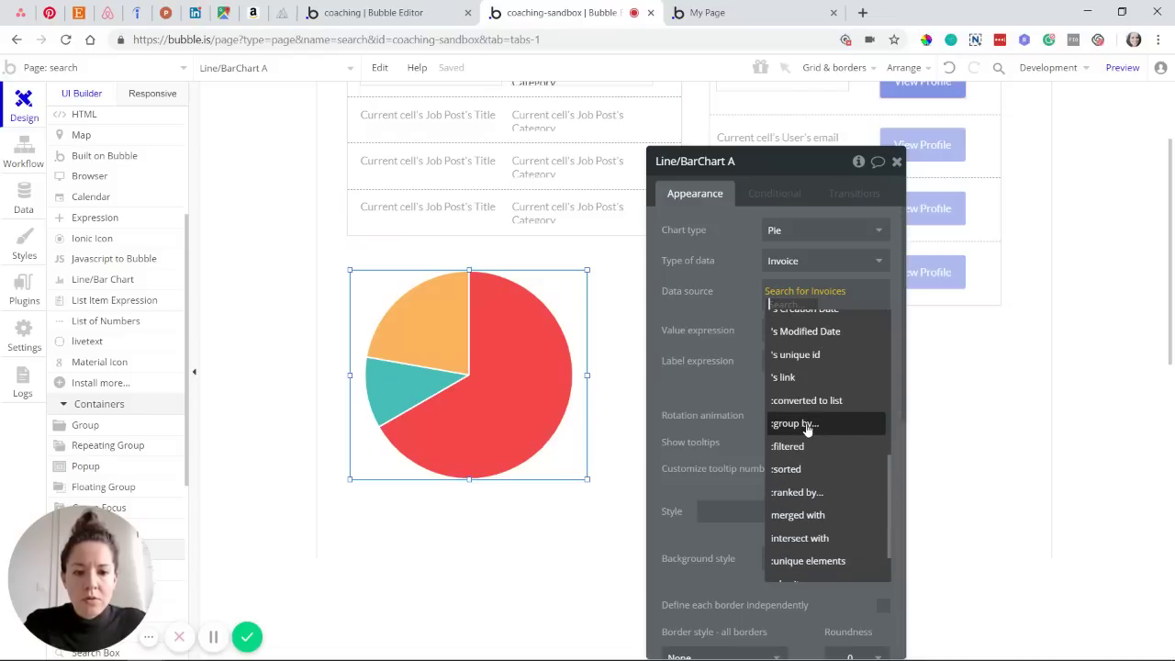
left_click(806, 424)
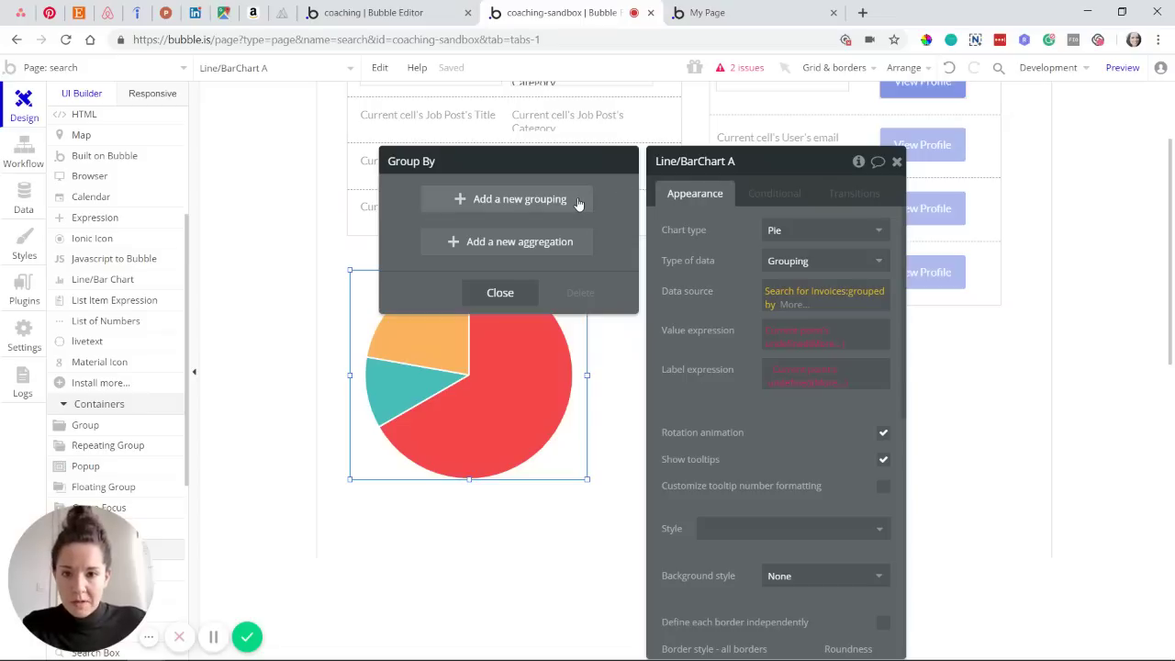
left_click(504, 203)
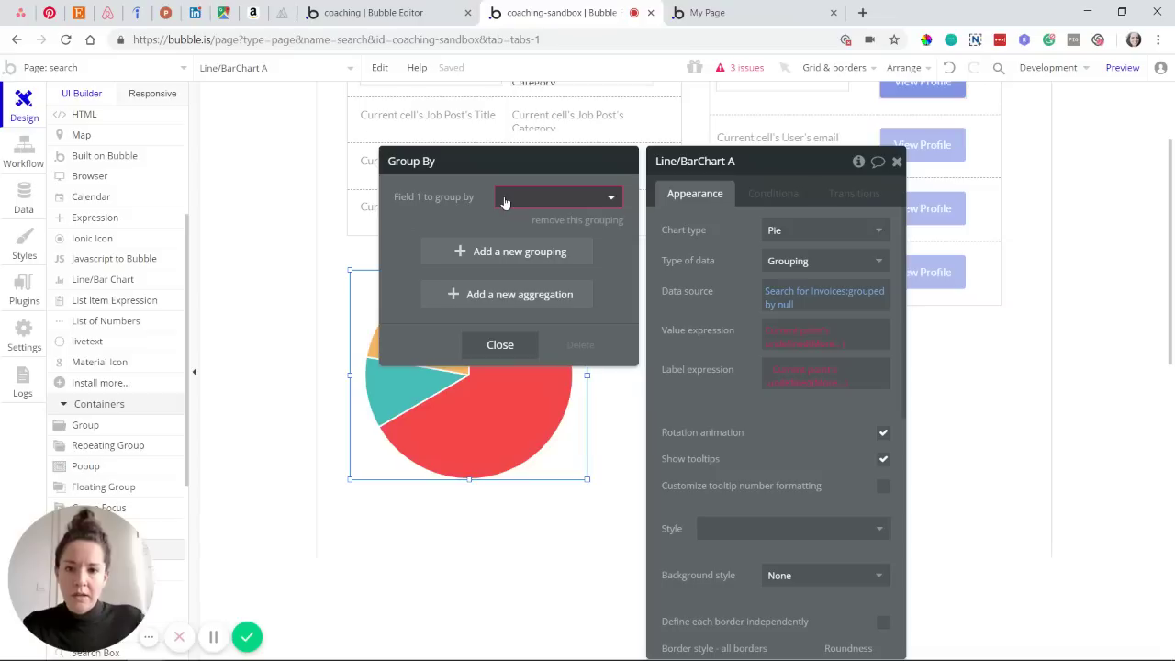
left_click(503, 199)
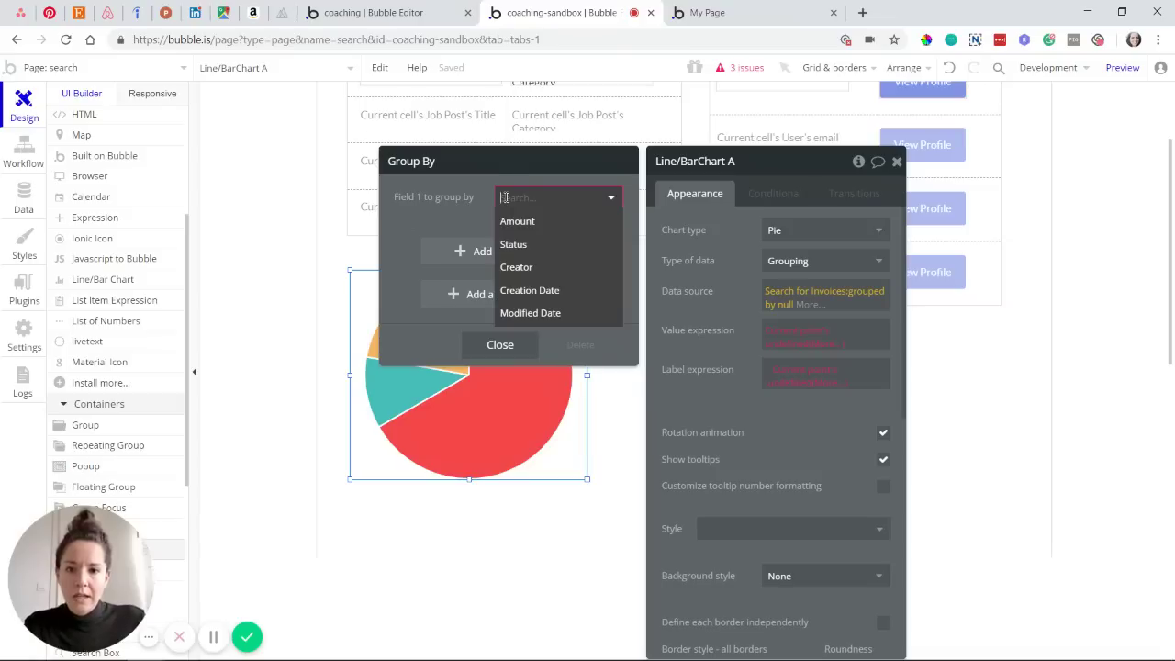
left_click(512, 244)
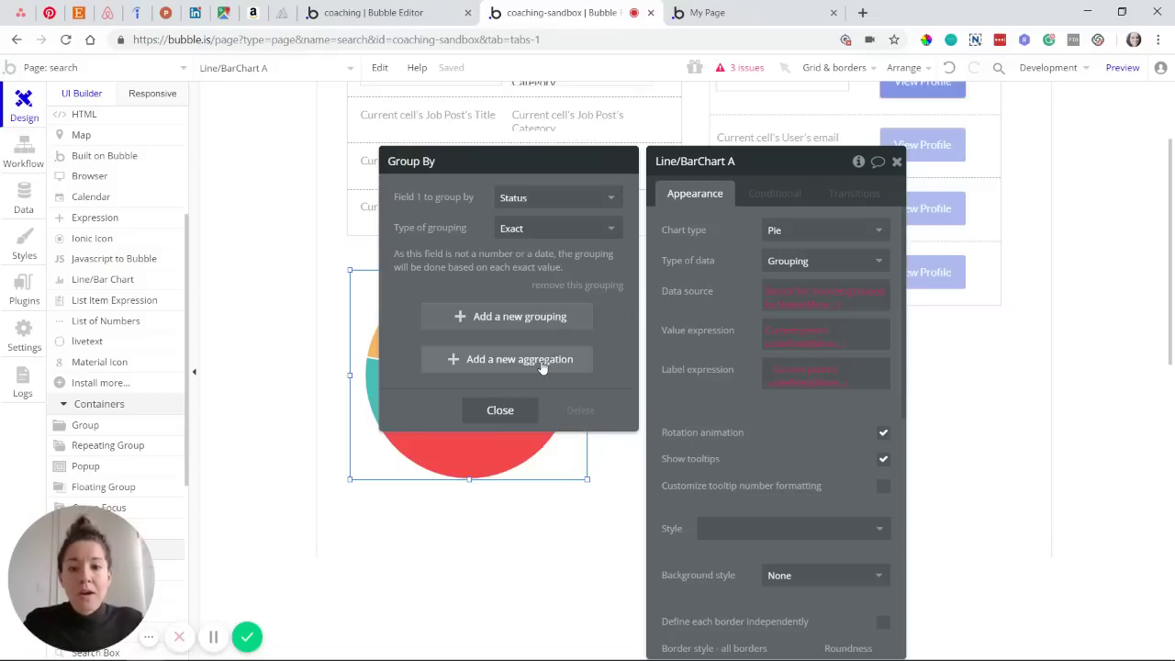
Step: Add a Sum aggregation calculated on Amount to the Status grouping
left_click(540, 361)
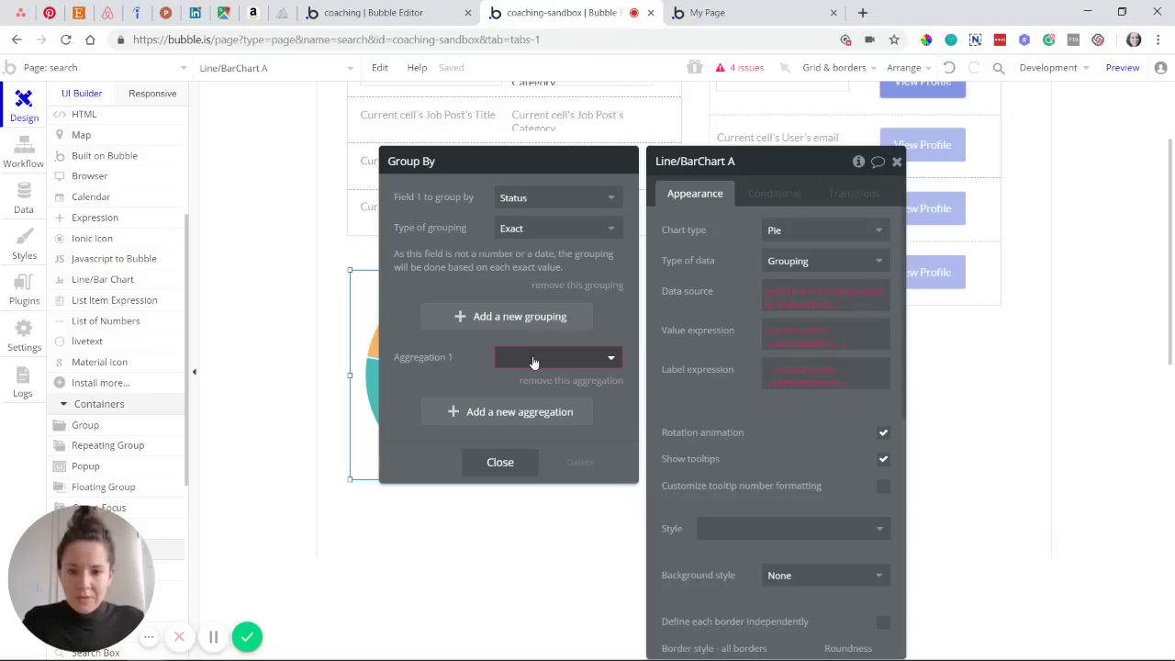
left_click(533, 362)
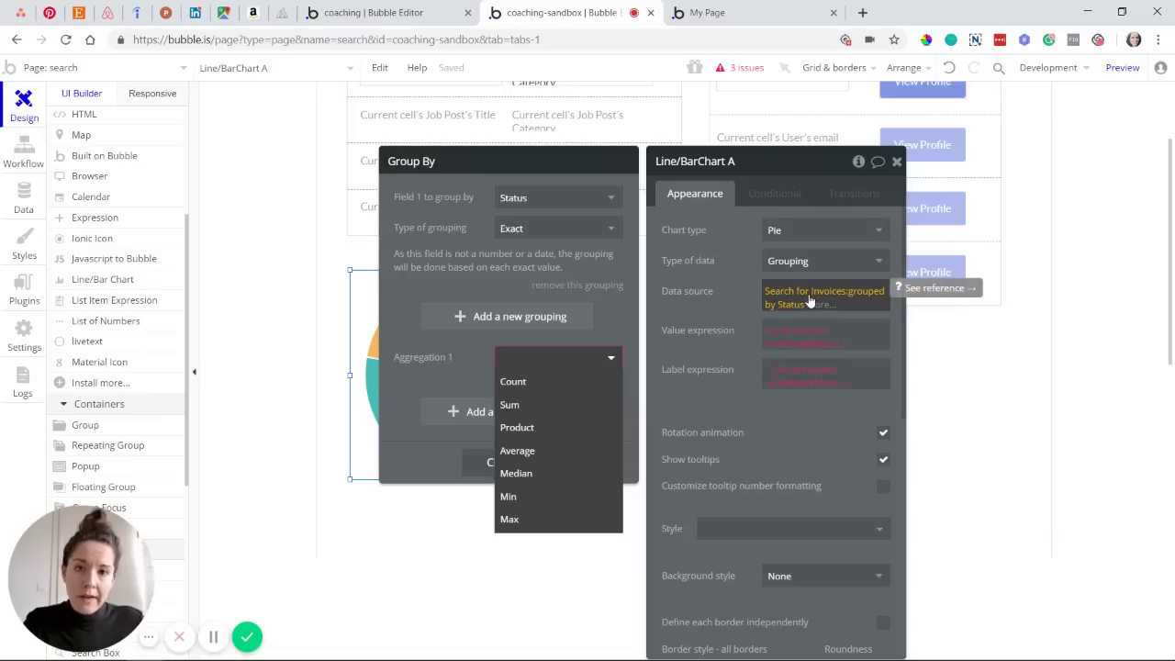
left_click(595, 404)
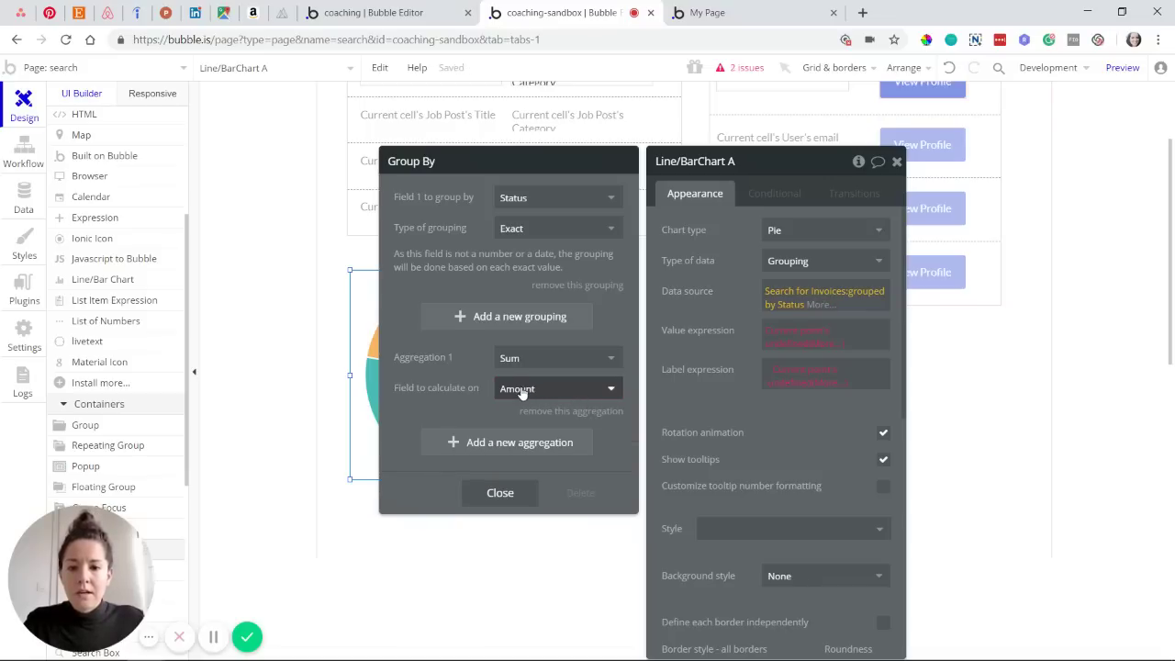
left_click(521, 389)
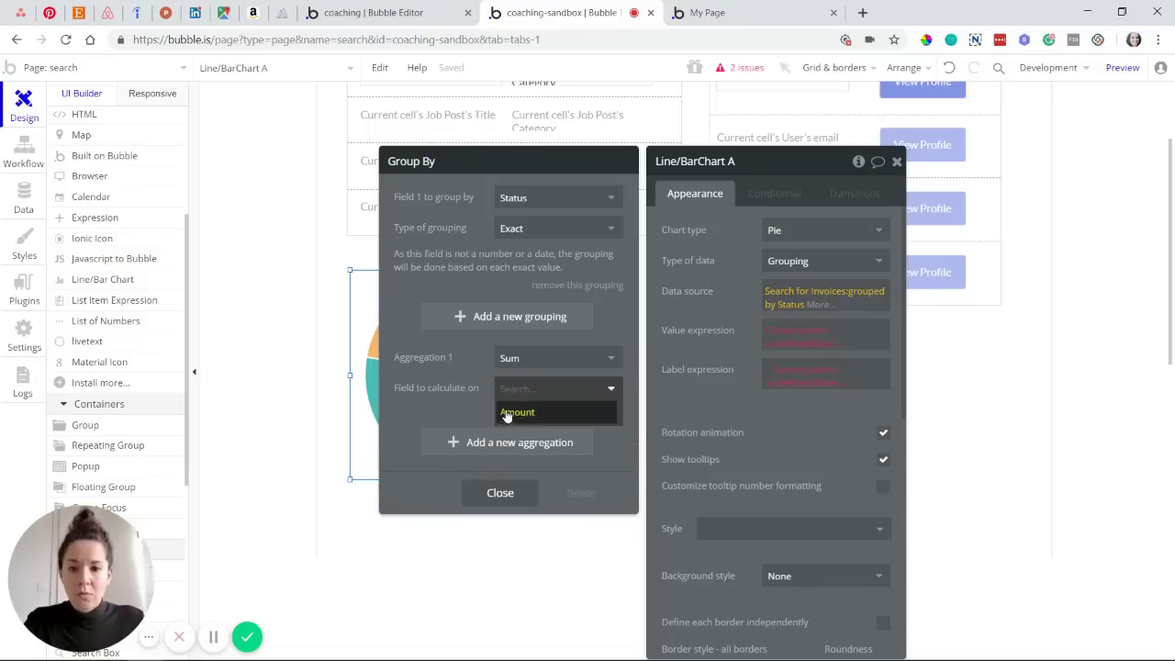
left_click(521, 415)
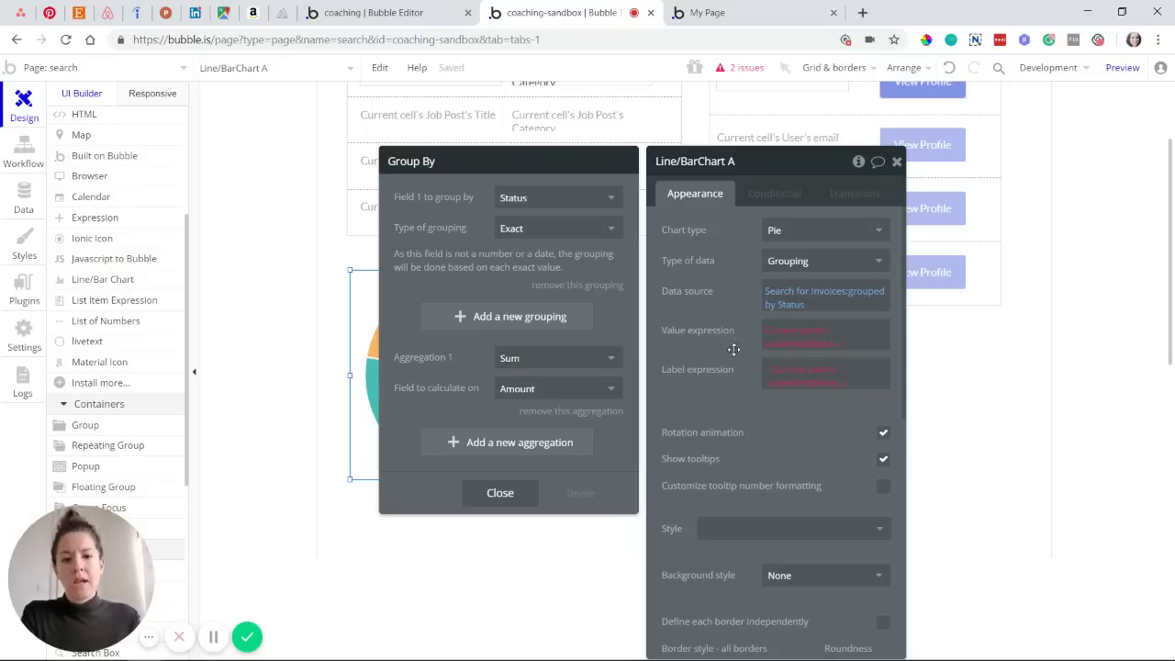
left_click(809, 348)
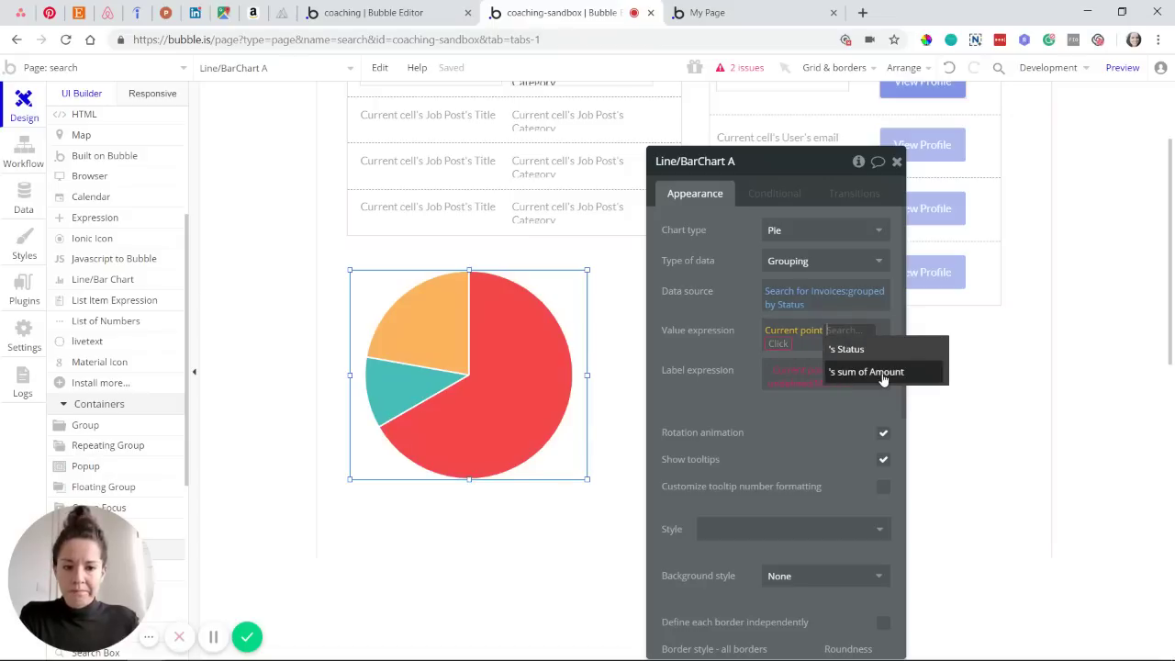
Step: Set the value to sum of Amount, trying currency formatting with 2 decimals, comma and $
left_click(882, 373)
left_click(806, 347)
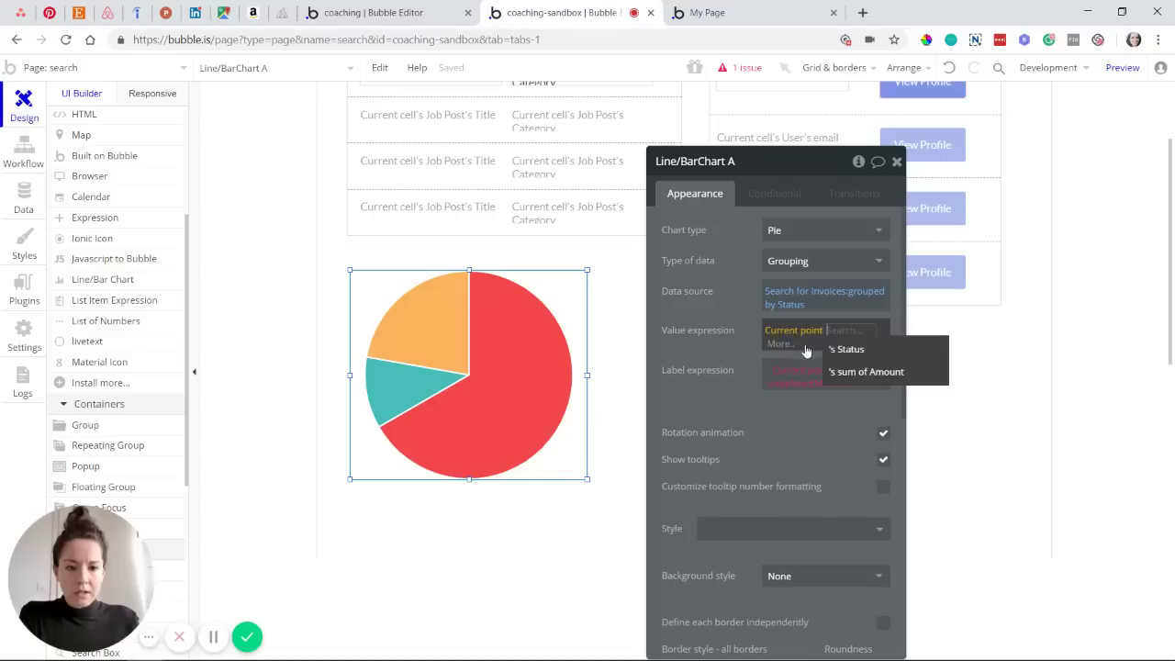
left_click(837, 372)
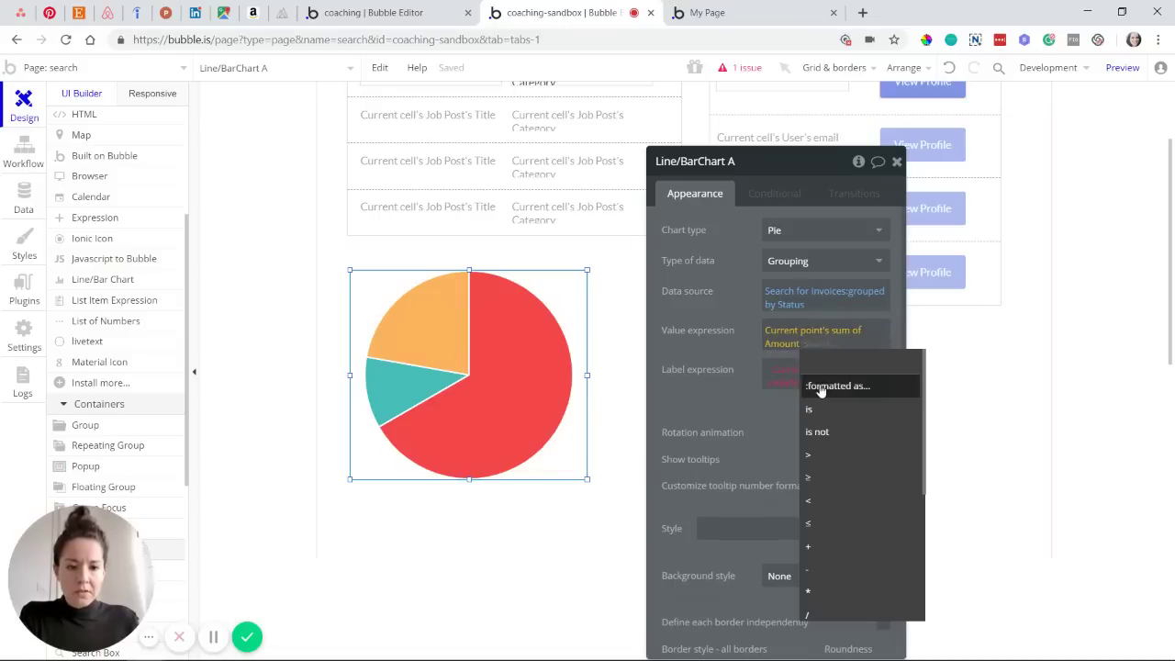
left_click(820, 388)
left_click(520, 196)
left_click(522, 244)
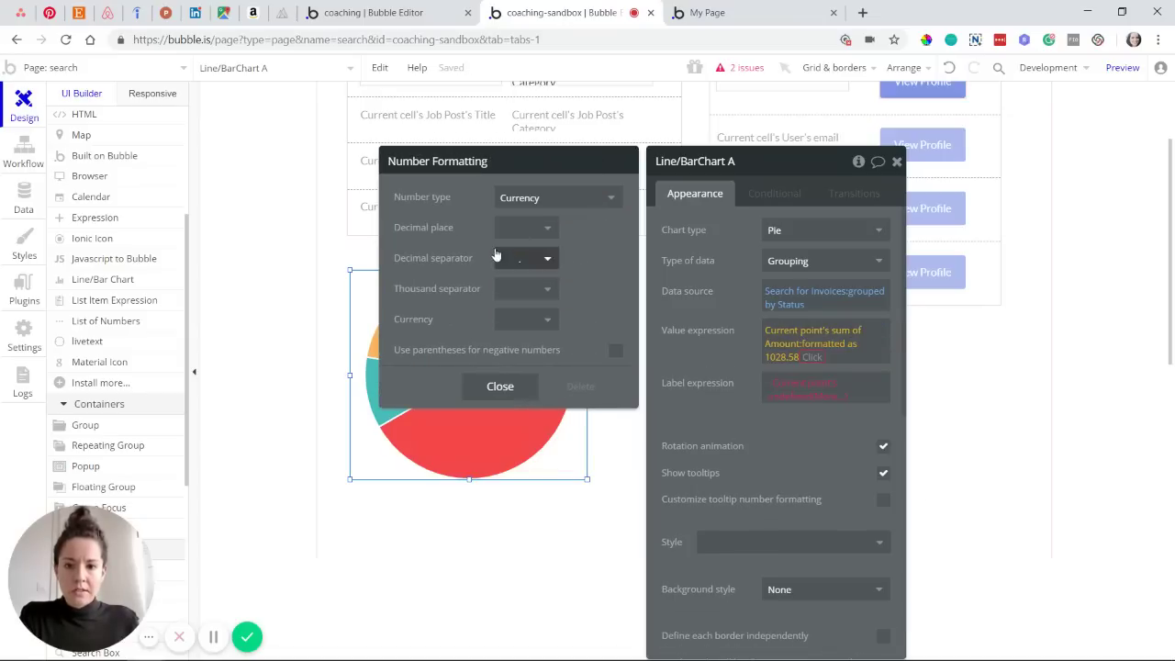
left_click(522, 227)
left_click(521, 295)
left_click(528, 289)
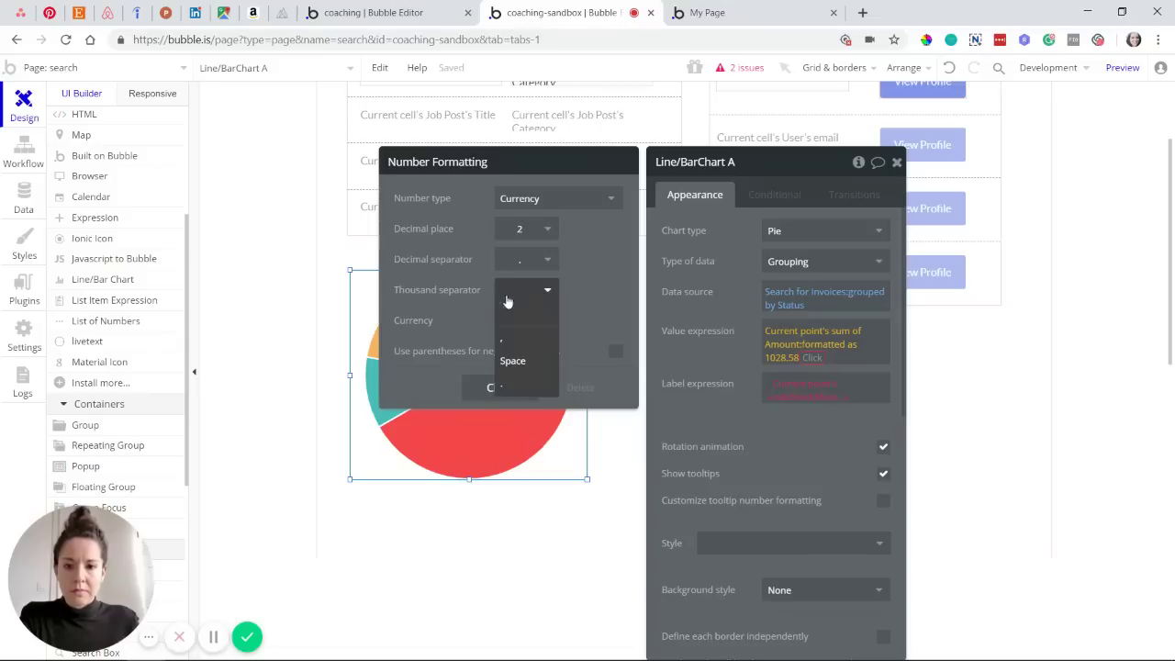
left_click(522, 342)
left_click(535, 320)
left_click(534, 369)
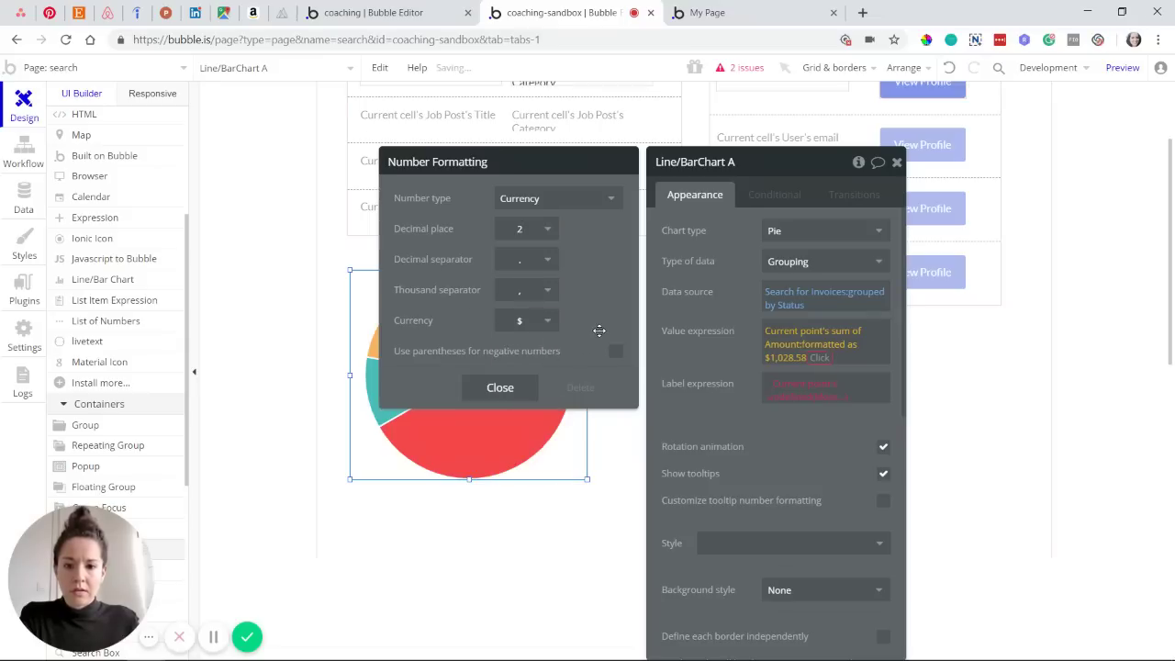
left_click(723, 330)
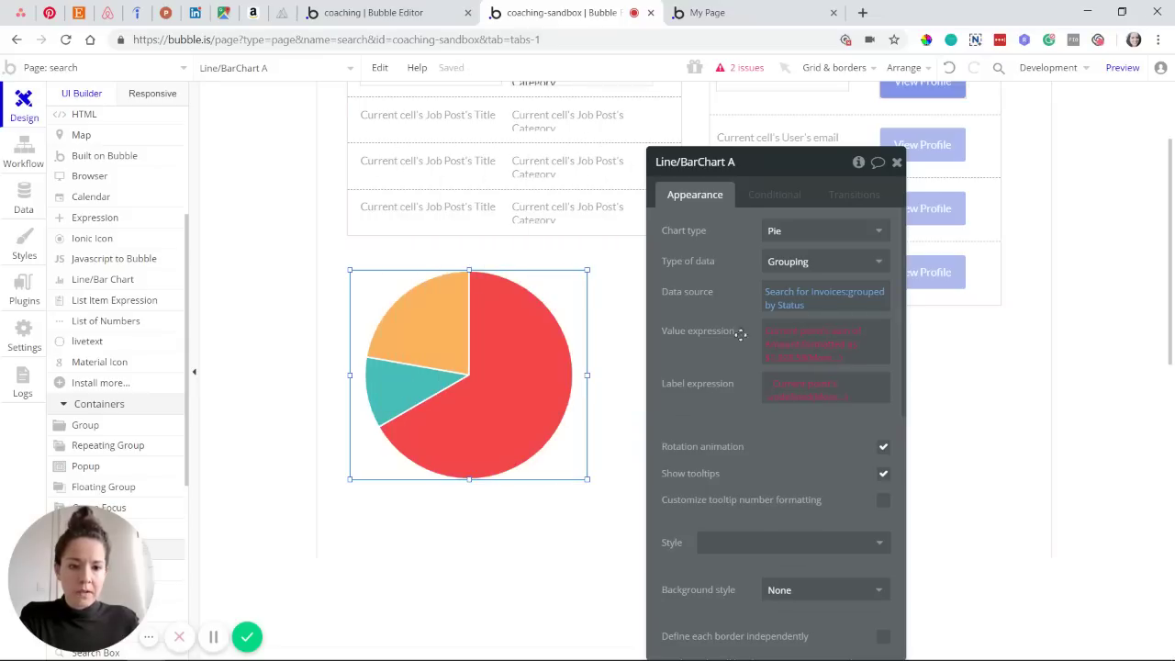
Step: Delete the currency formatting, leaving Current point's sum of Amount
left_click(819, 348)
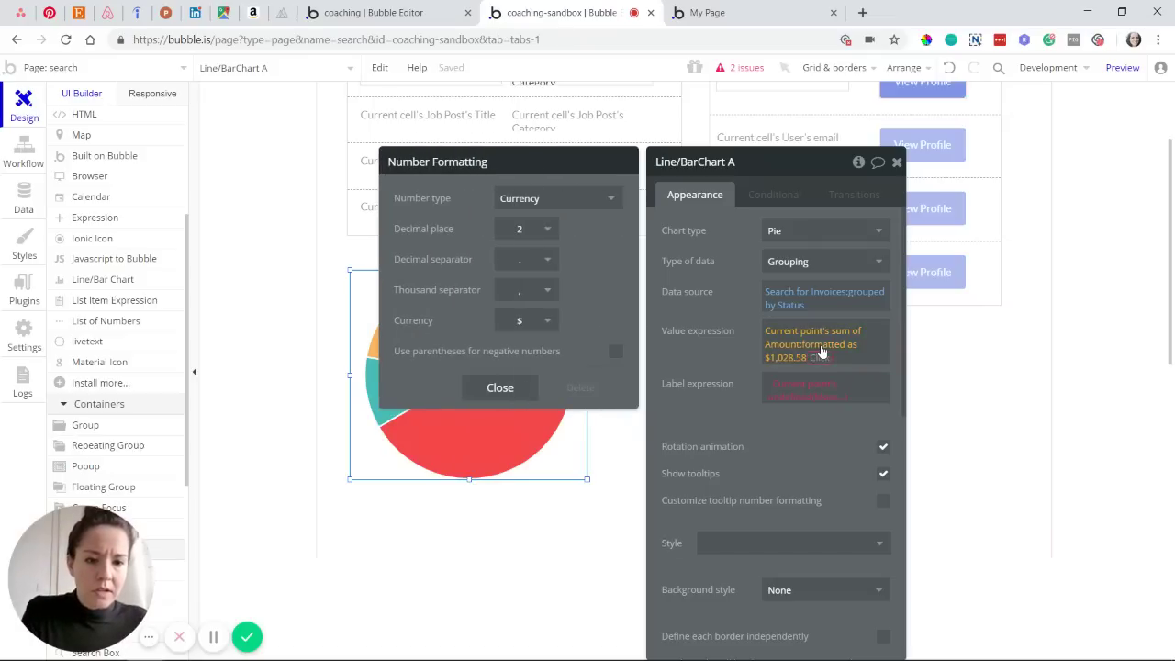
left_click(820, 350)
key("BackSpace")
left_click(725, 353)
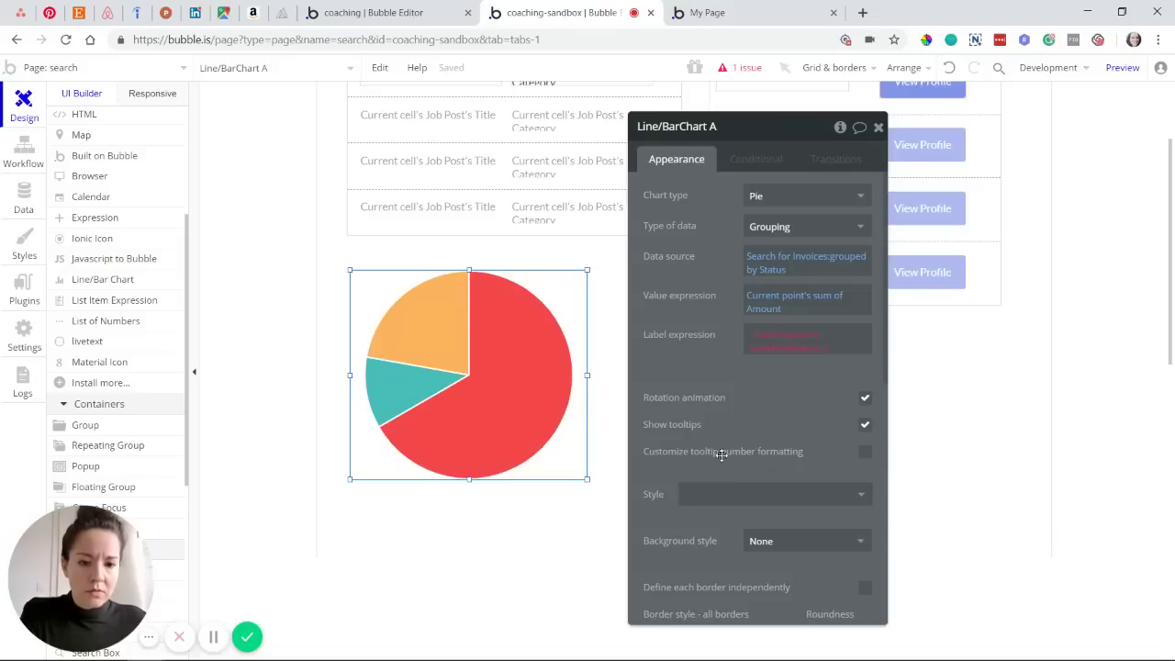
Step: Format tooltip numbers as Currency with 2 decimals, ',' thousand separator and '$' symbol
left_click(864, 452)
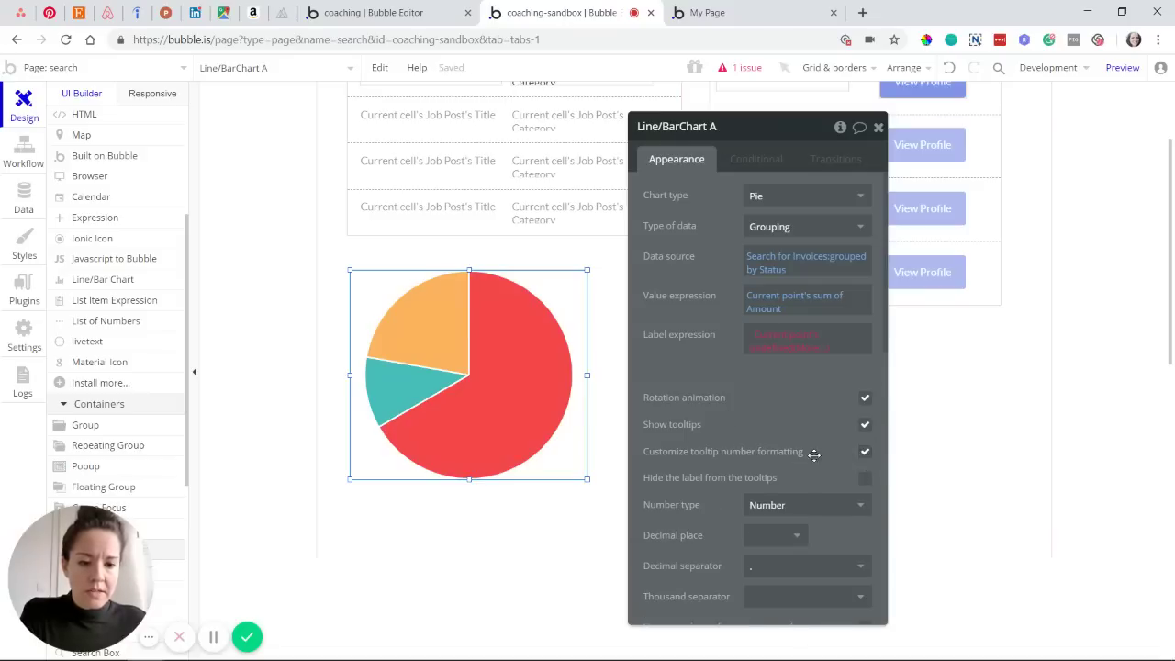
scroll(814, 455, "down", 3)
left_click(800, 354)
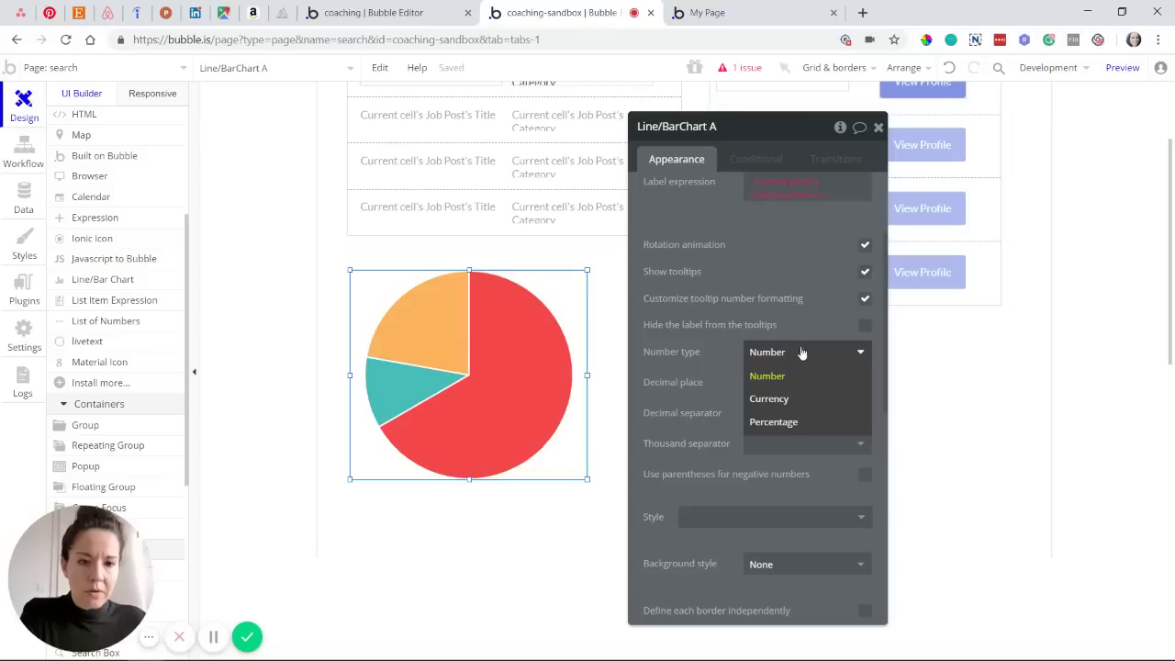
scroll(774, 254, "up", 3)
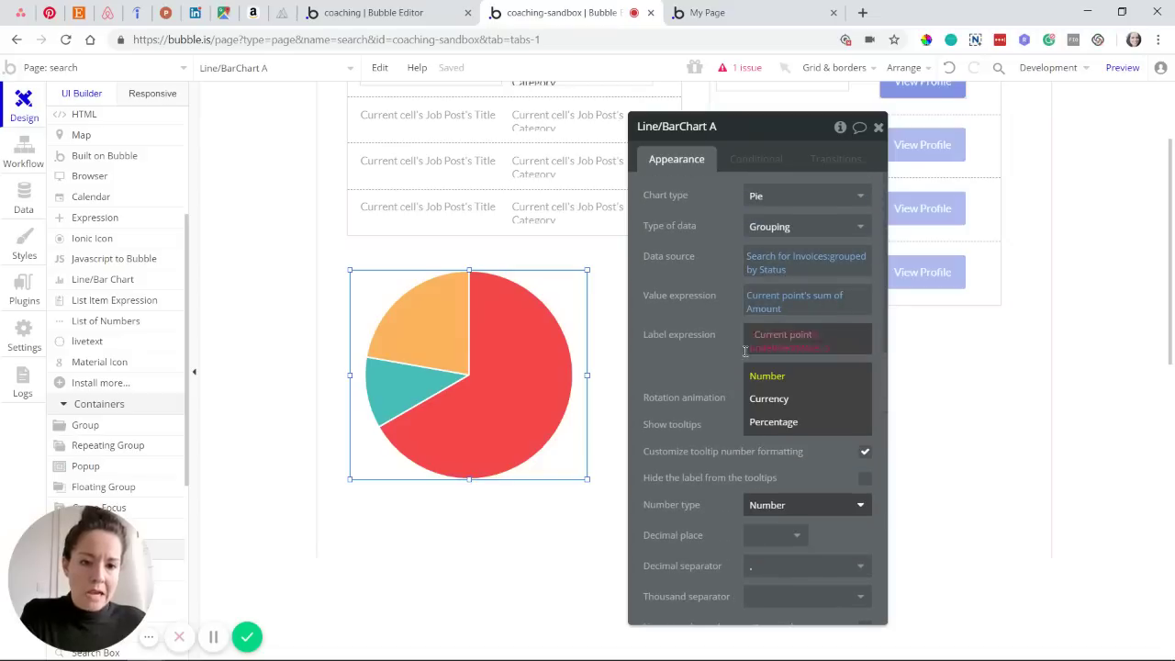
scroll(725, 367, "down", 3)
left_click(707, 386)
left_click(759, 361)
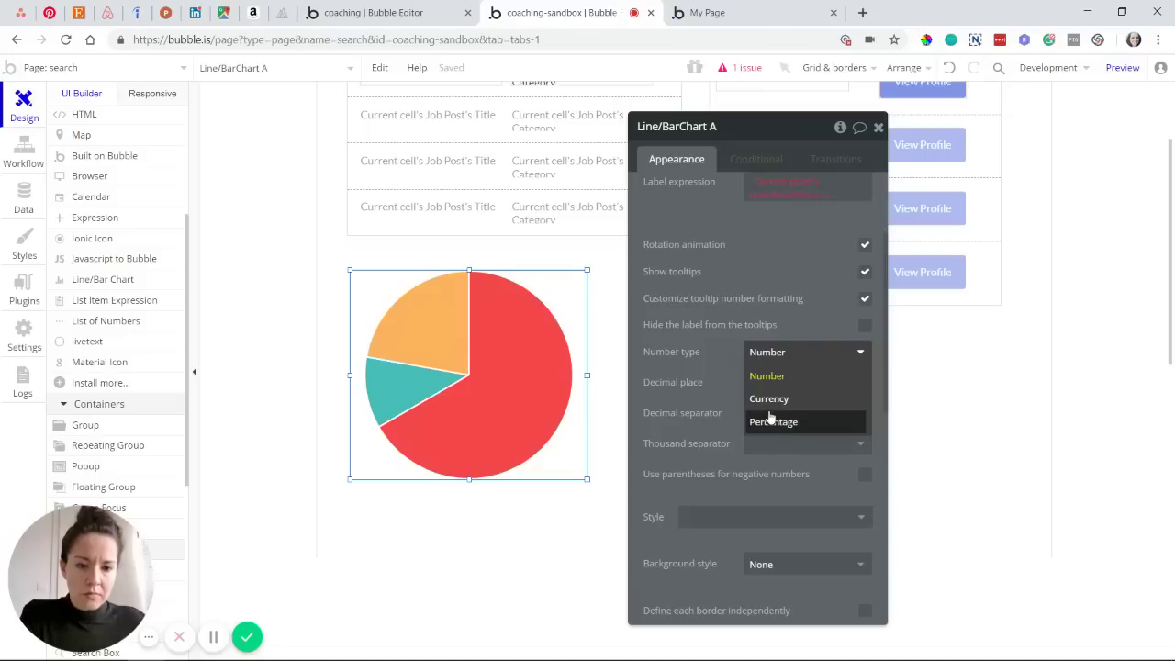
left_click(764, 400)
left_click(774, 382)
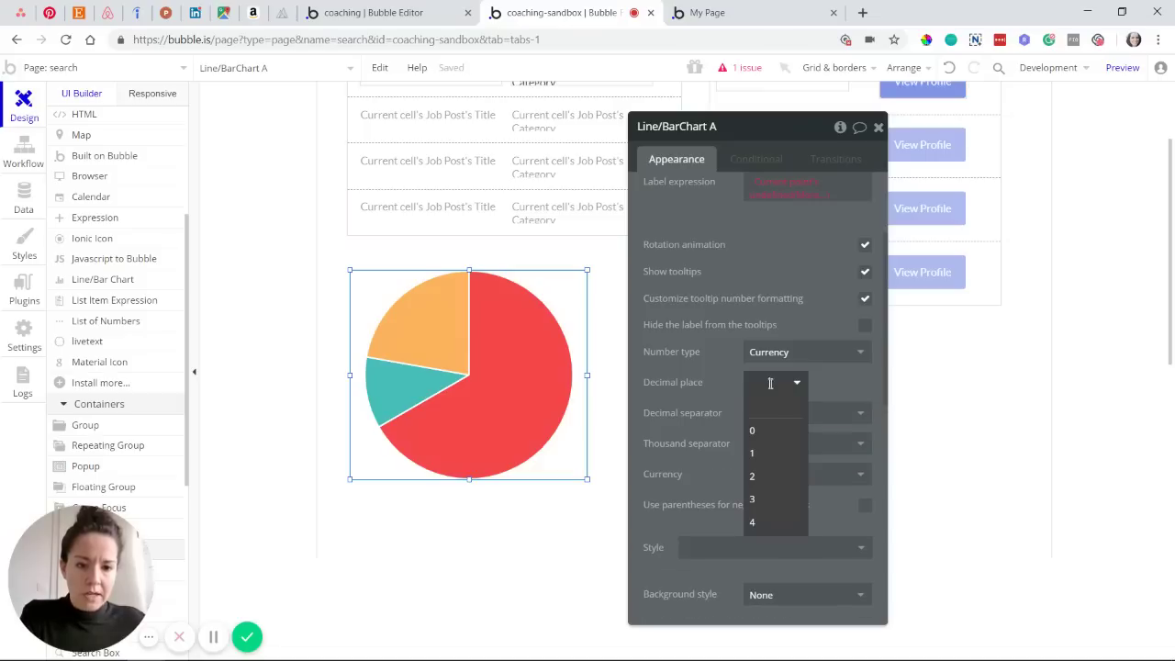
left_click(776, 474)
left_click(806, 456)
left_click(807, 487)
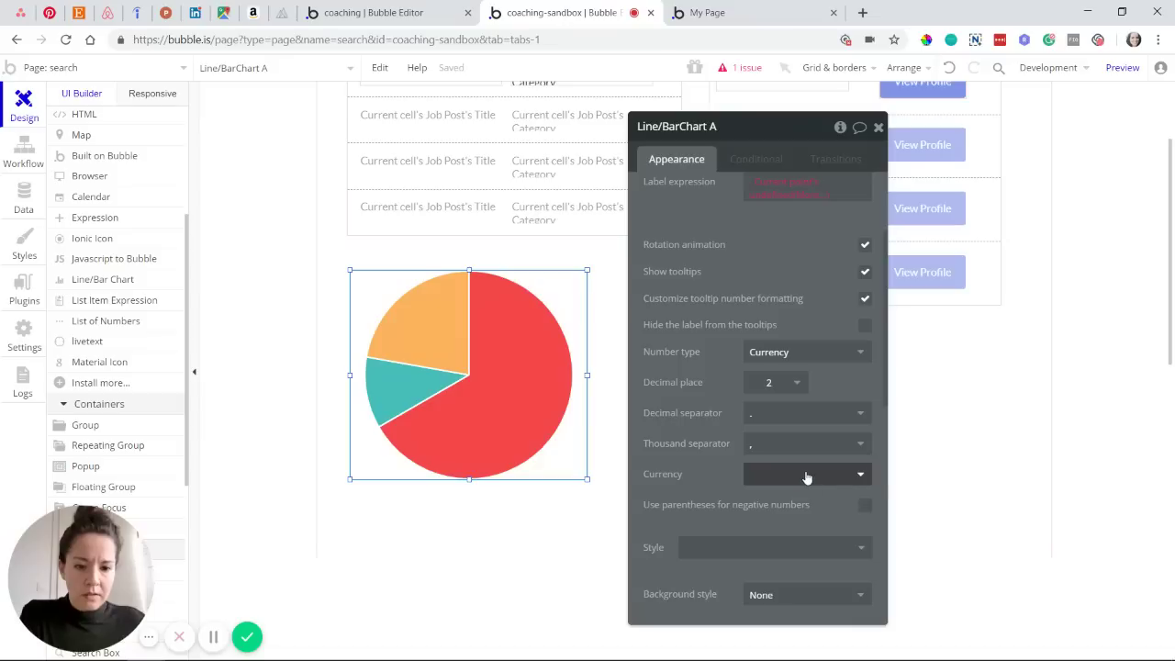
left_click(807, 474)
left_click(805, 519)
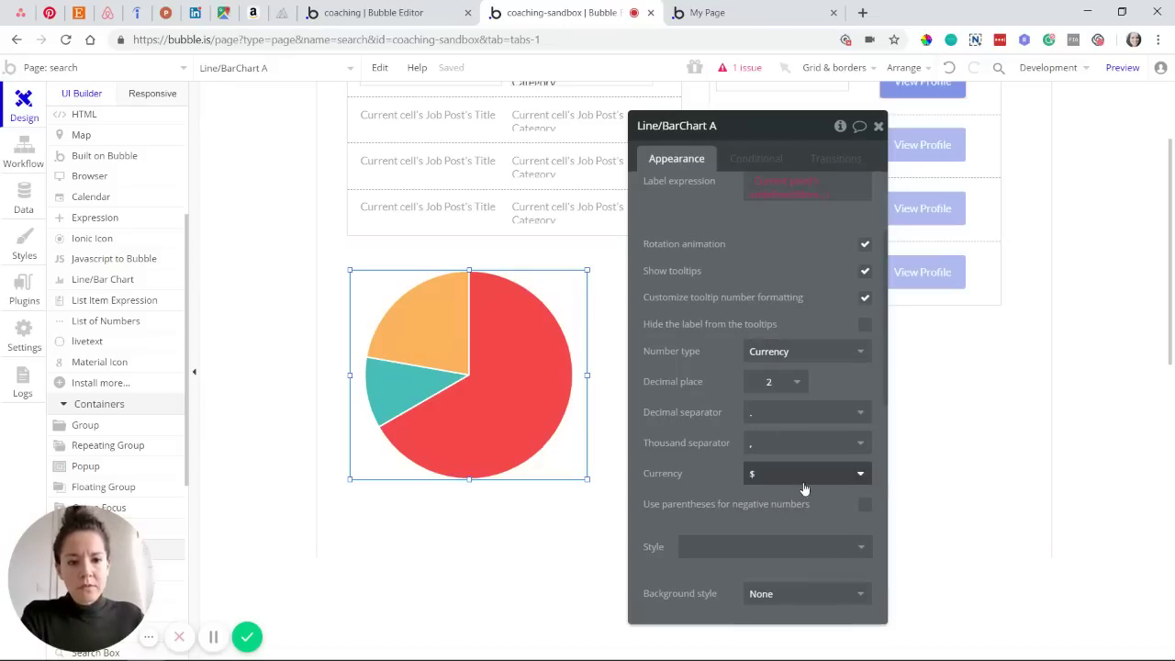
Step: Set the label expression to Current point's Status
scroll(792, 302, "up", 1)
left_click(800, 277)
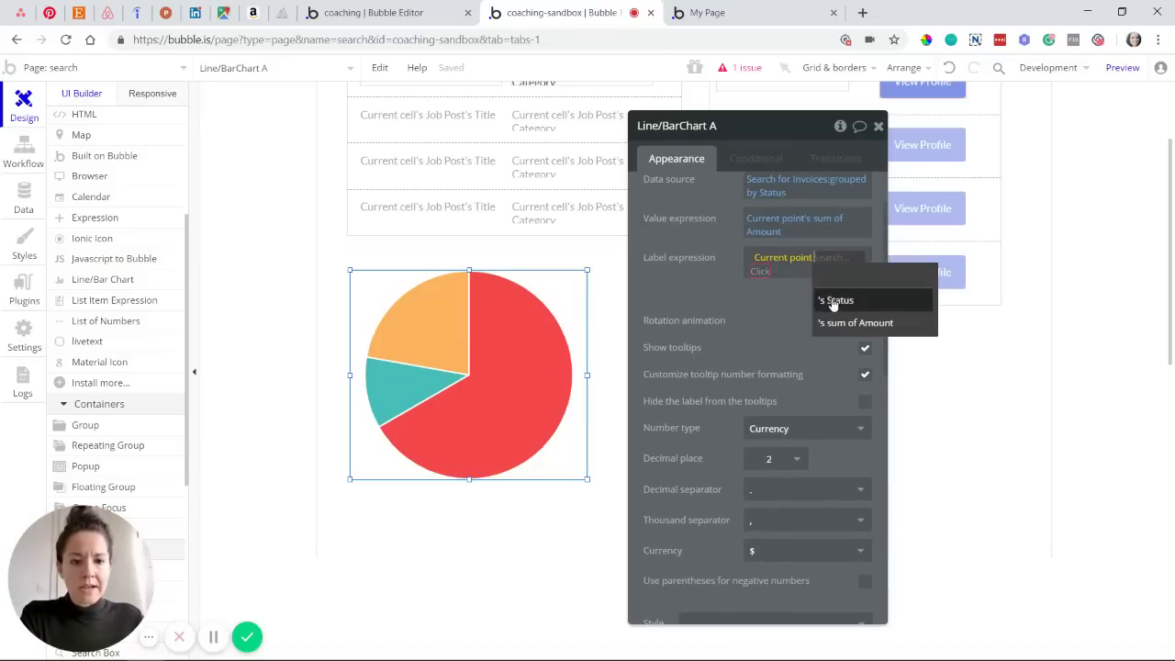
left_click(828, 296)
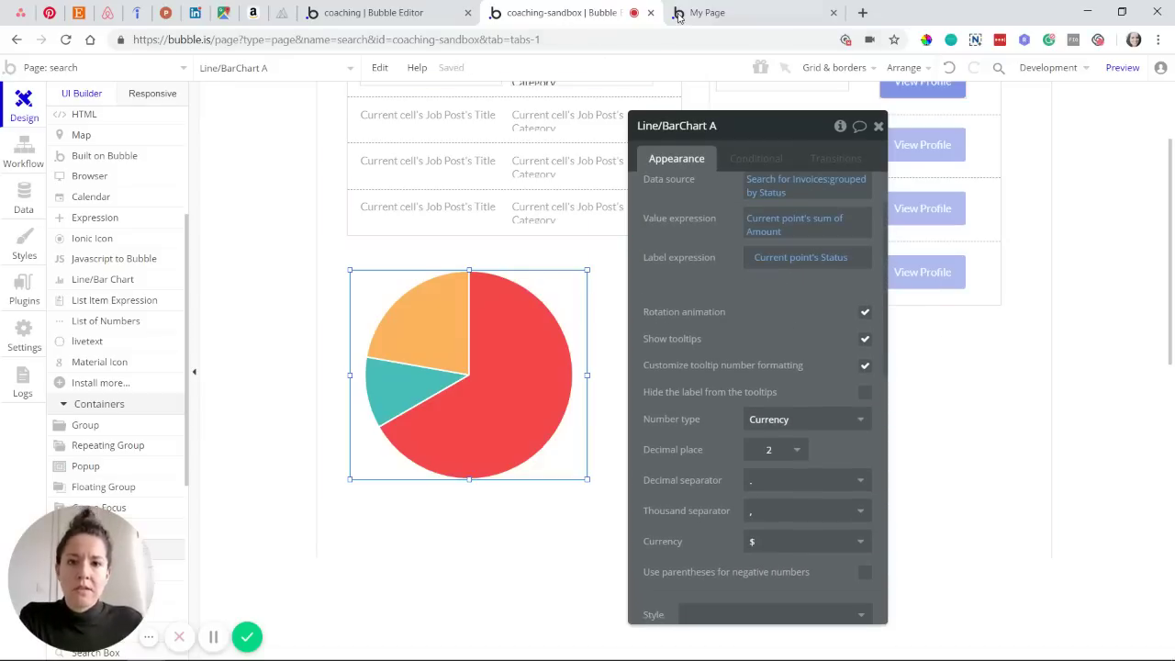
Step: Reload the app preview and check slice tooltips show each Status with its dollar total, e.g. Unpaid: $1,000.00
key("ctrl+Tab")
key("ctrl+r")
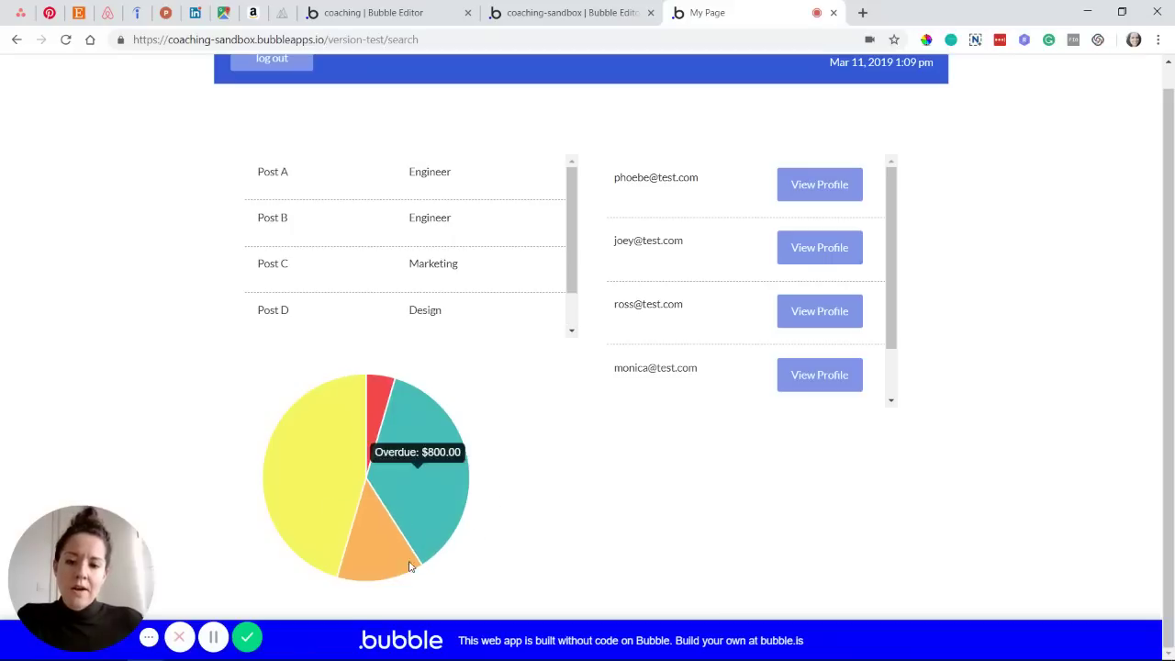
mouse_move(386, 411)
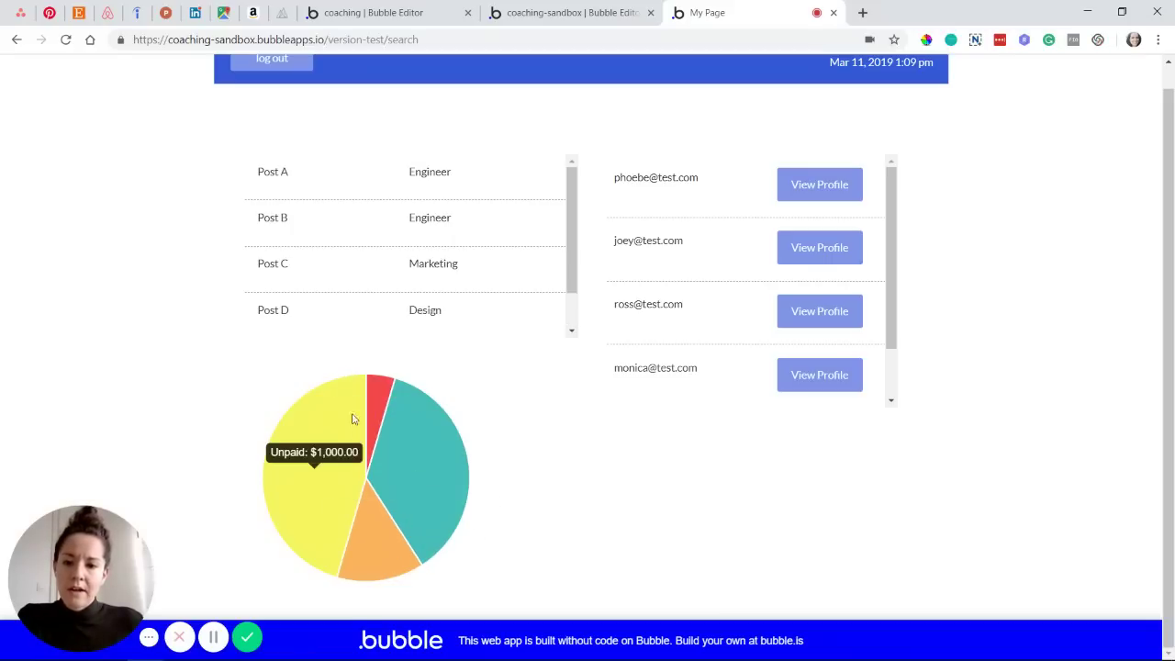
mouse_move(338, 398)
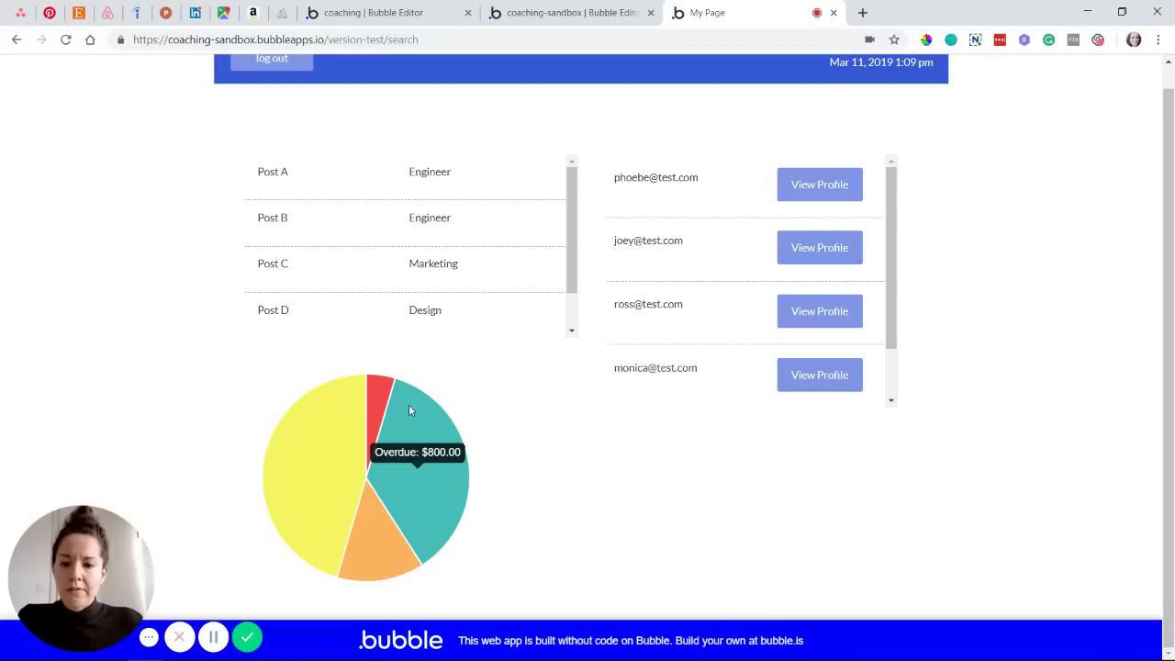
mouse_move(397, 565)
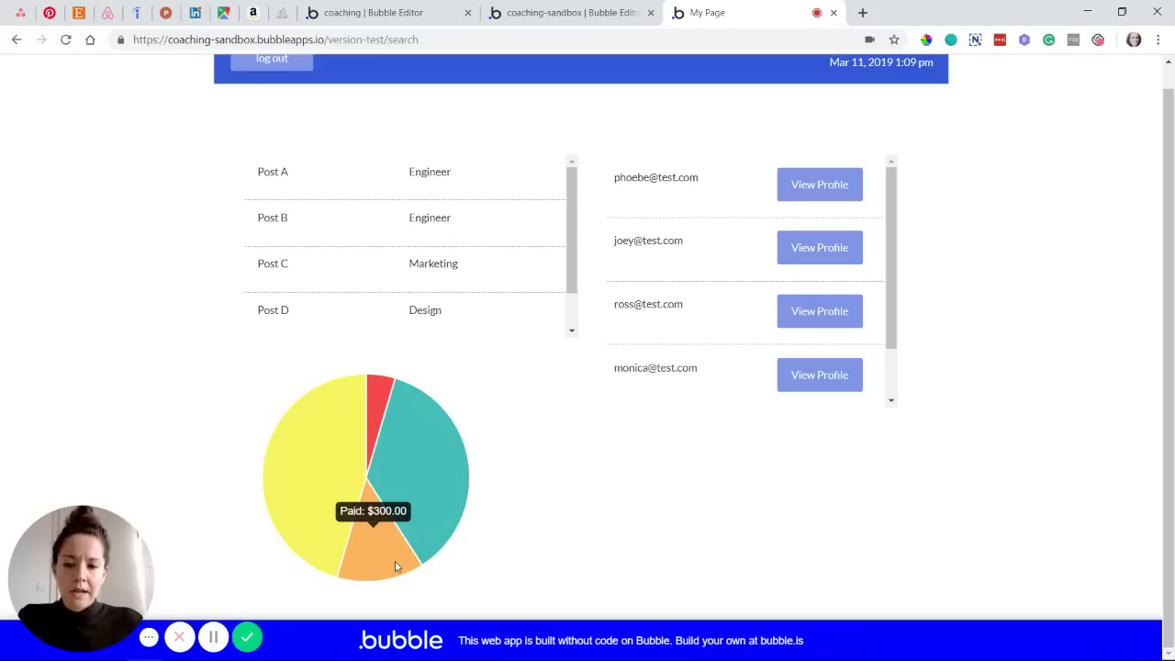
mouse_move(327, 438)
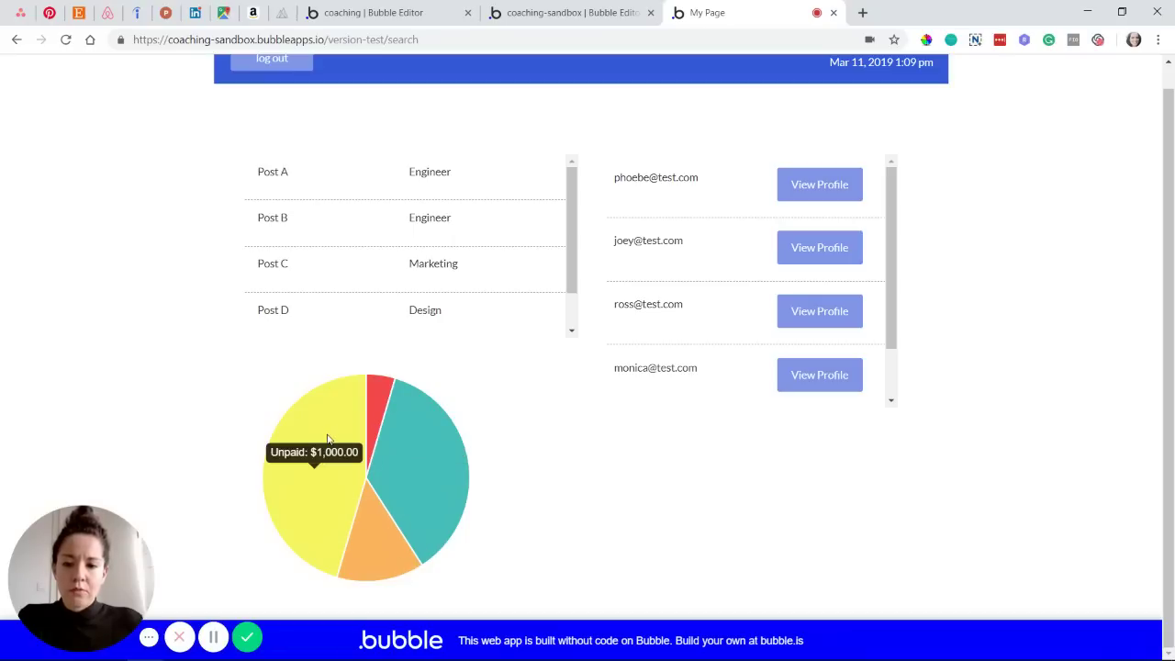
mouse_move(422, 430)
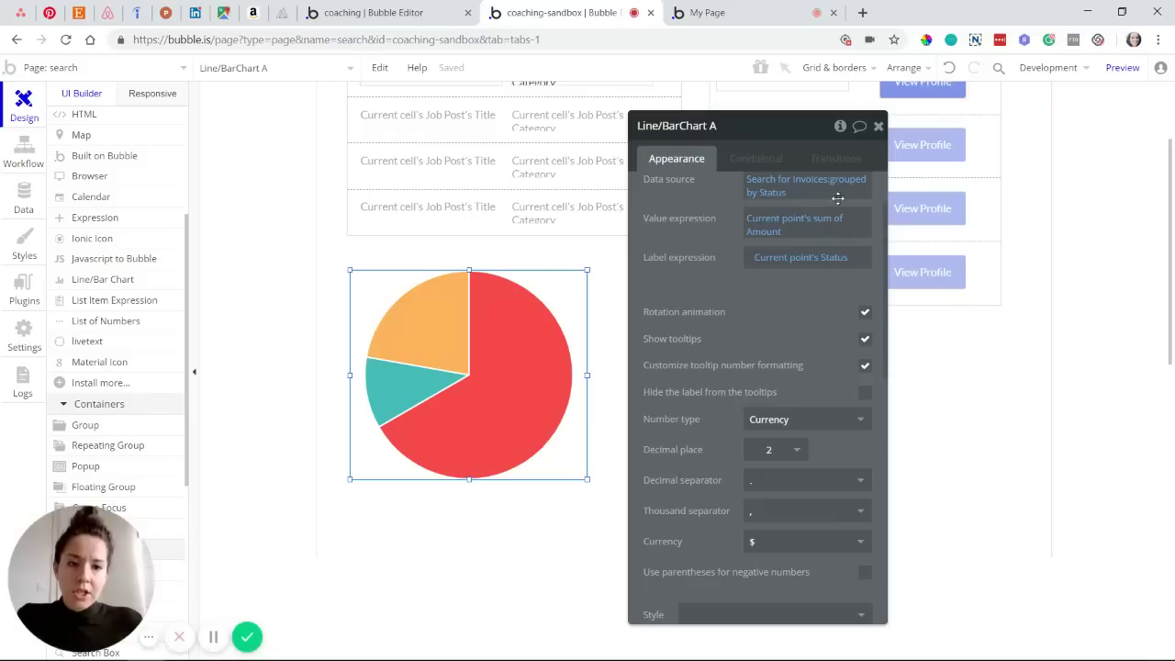
Step: Change the data source grouping's Aggregation 1 from Sum to Count
left_click(840, 185)
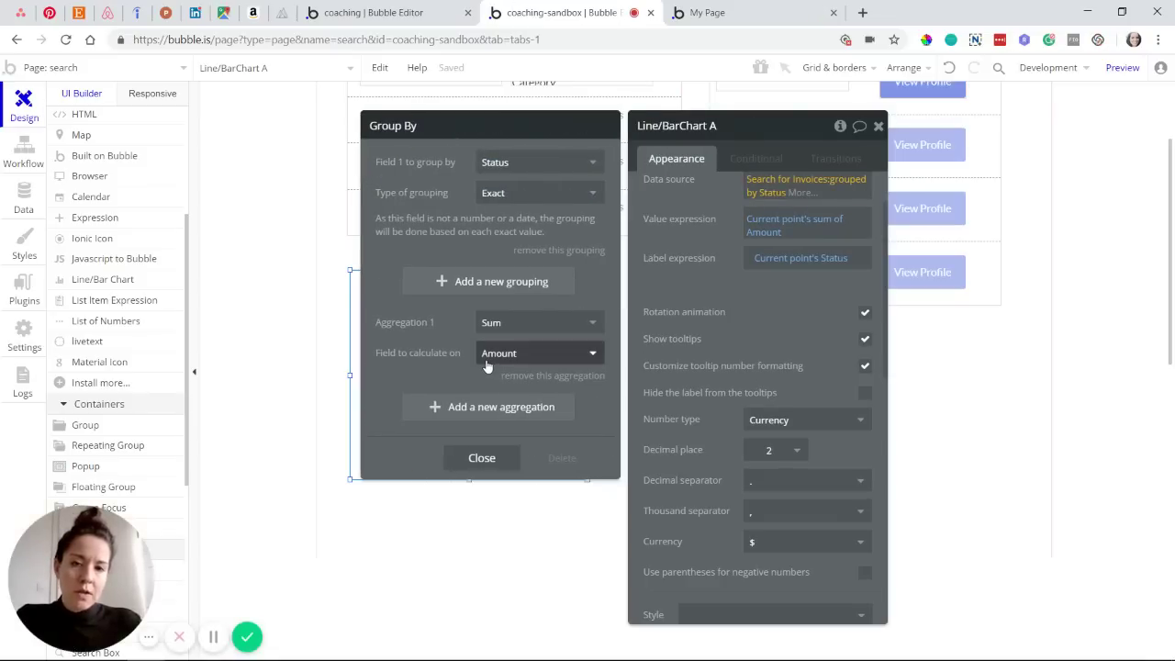
left_click(504, 325)
left_click(507, 342)
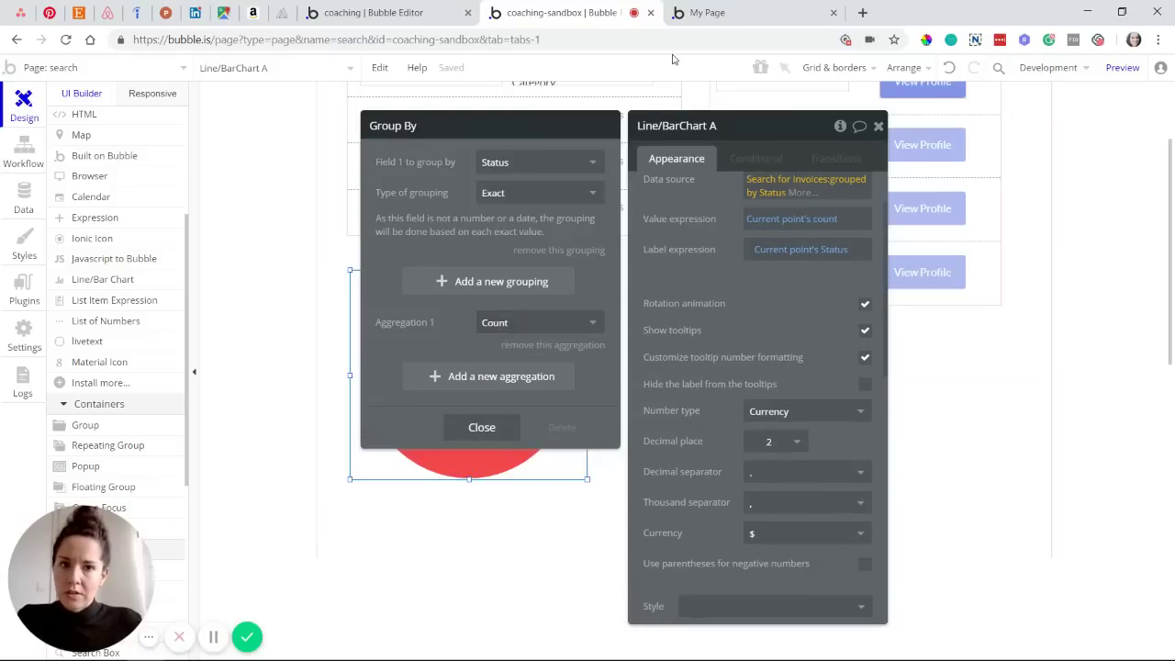
Step: Reload the app preview to check the per-Status invoice counts in the pie tooltips
left_click(697, 13)
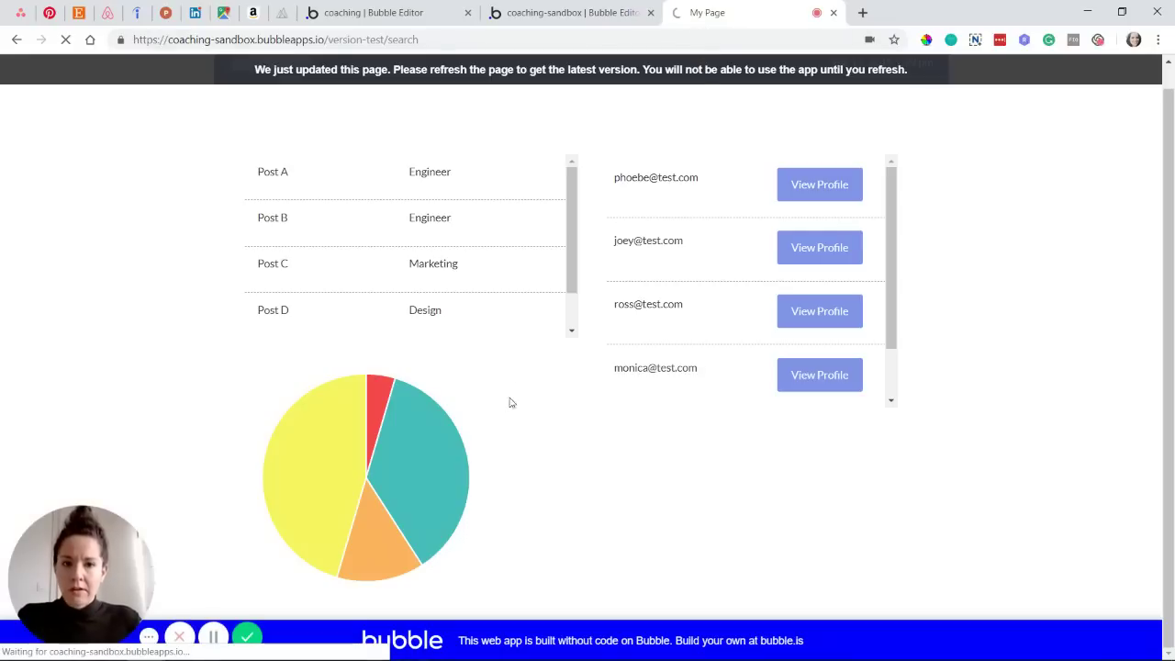
key("ctrl+r")
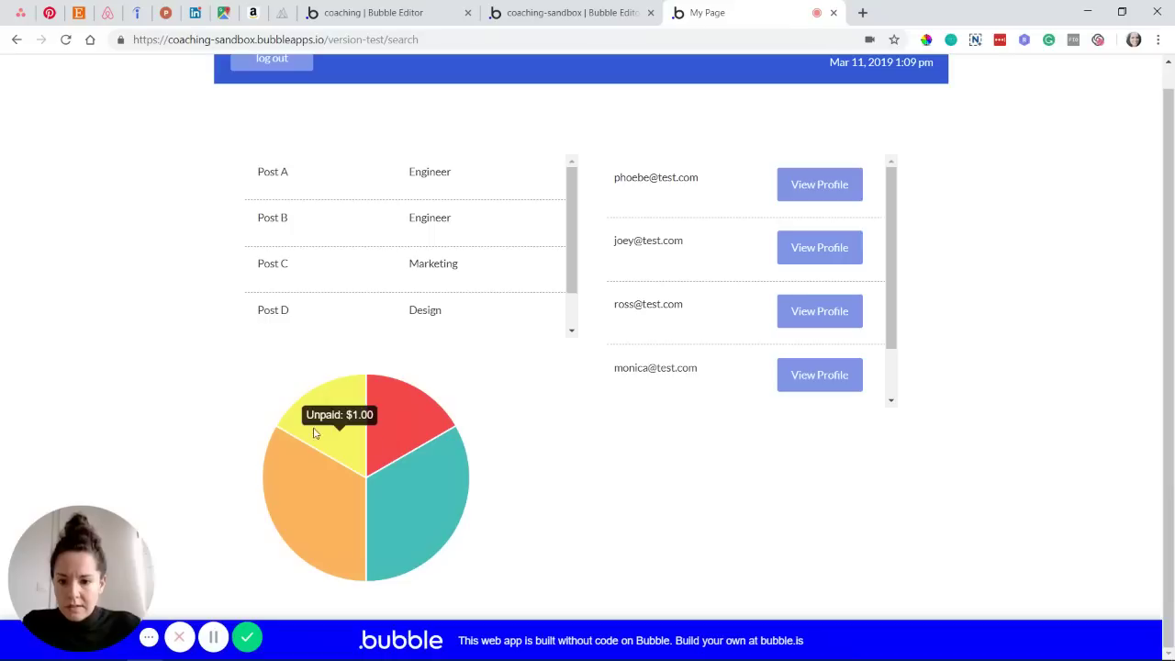
mouse_move(424, 415)
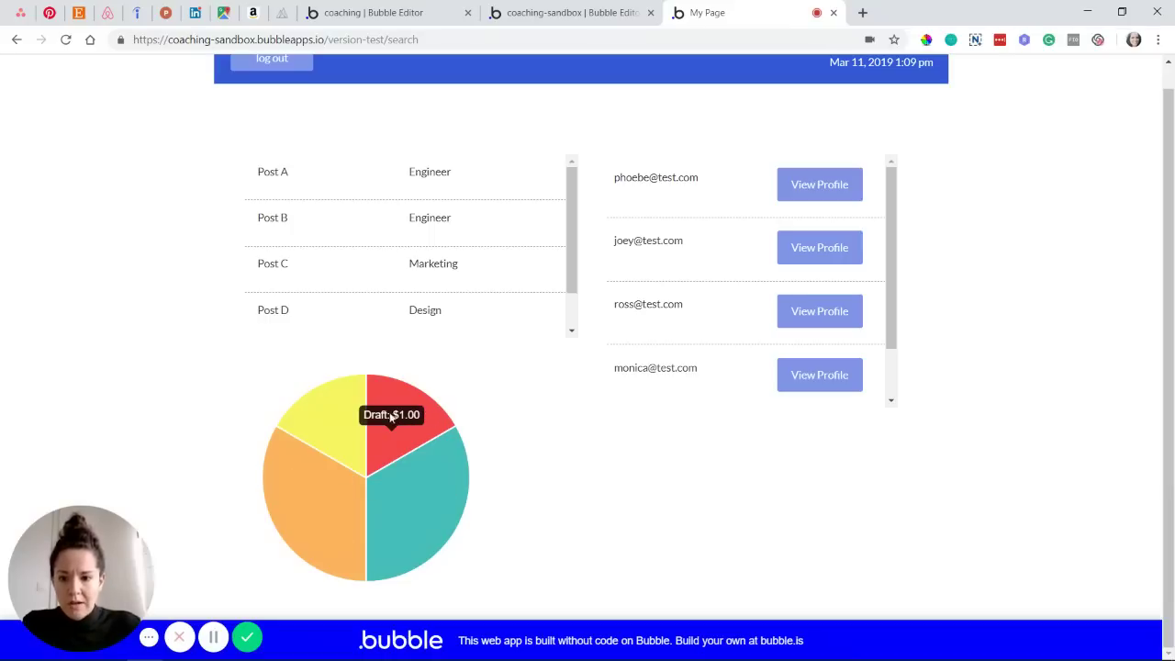
mouse_move(367, 422)
mouse_move(414, 482)
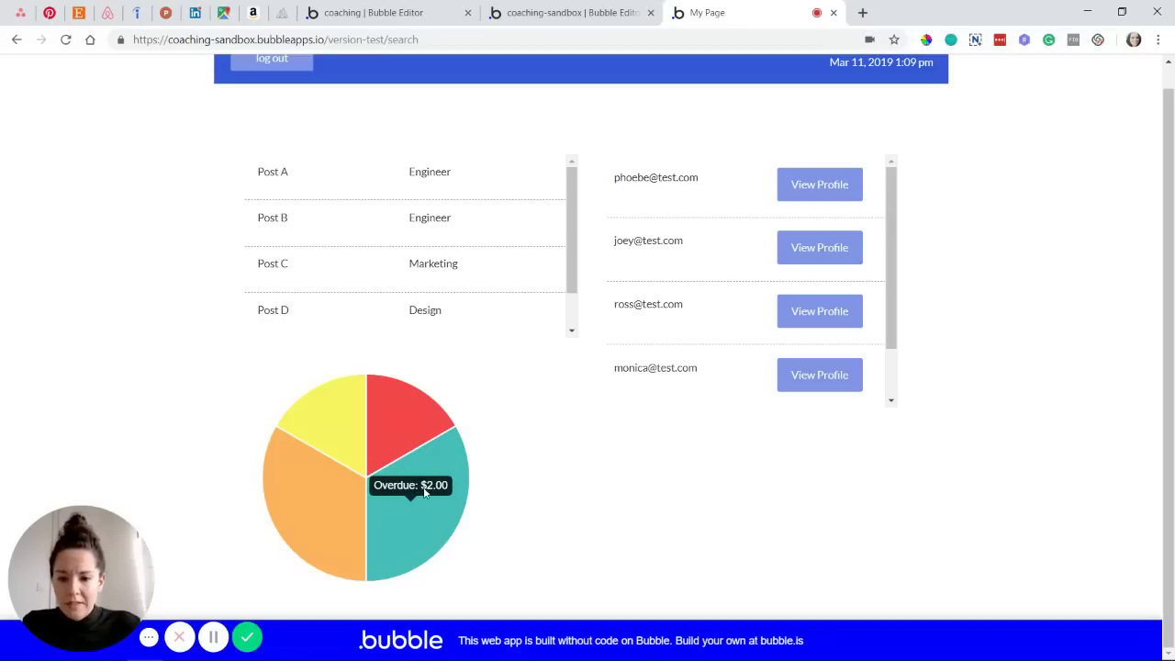
left_click(542, 13)
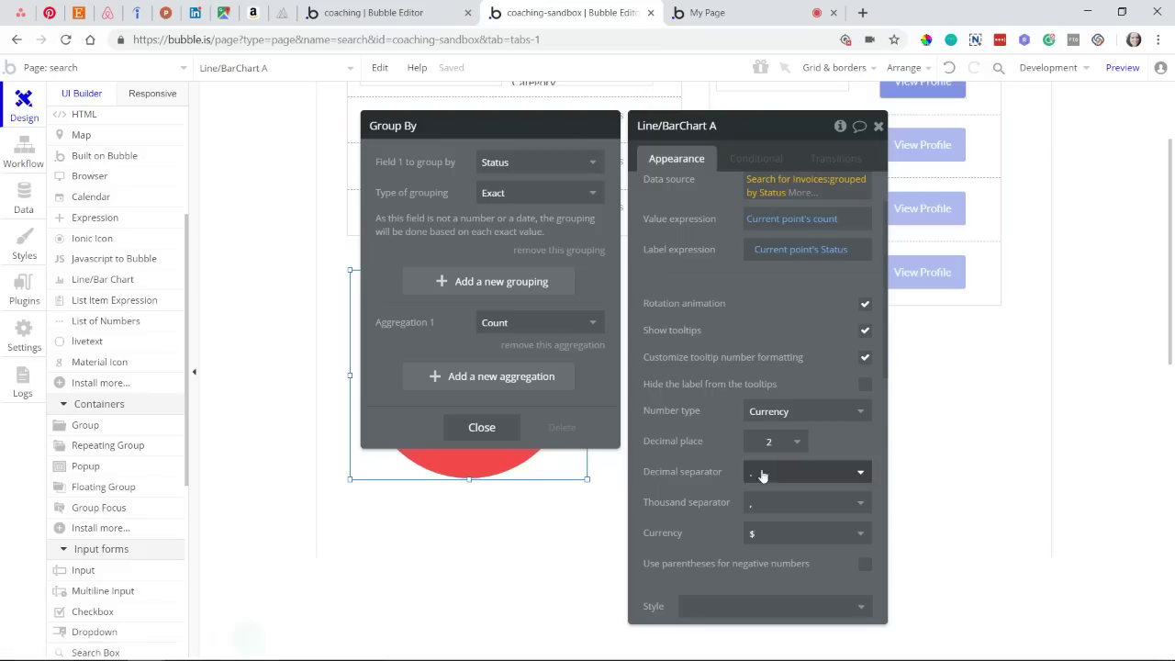
Step: Switch the tooltip Number type from Currency to Number and verify plain counts in the refreshed preview
left_click(789, 413)
left_click(787, 434)
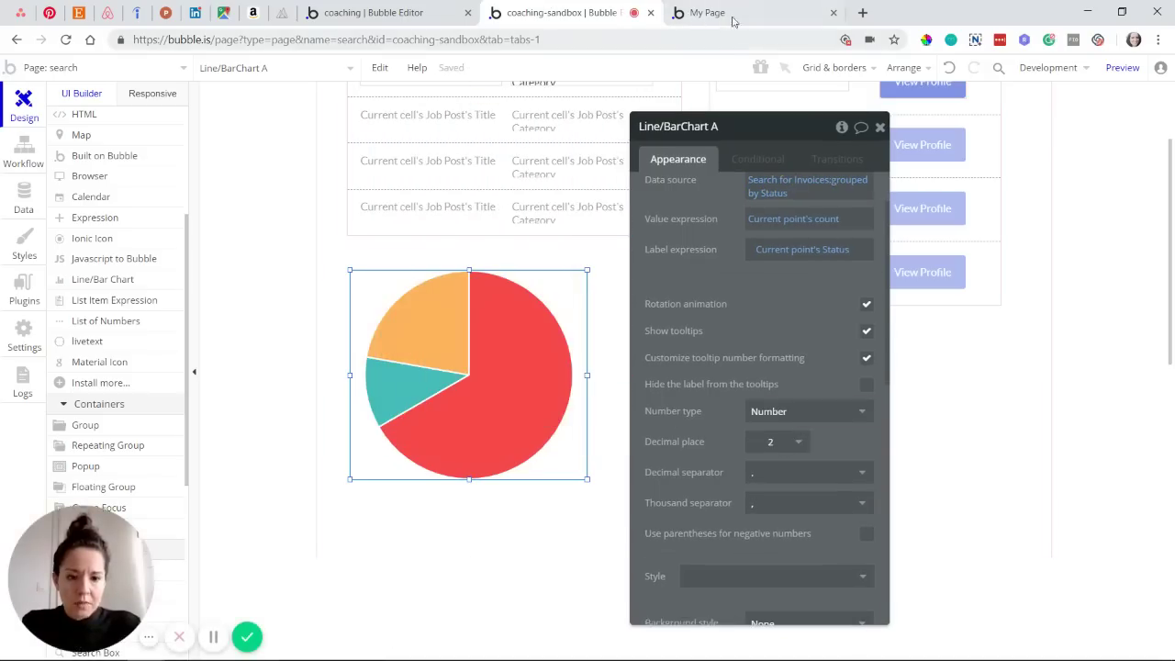
left_click(725, 12)
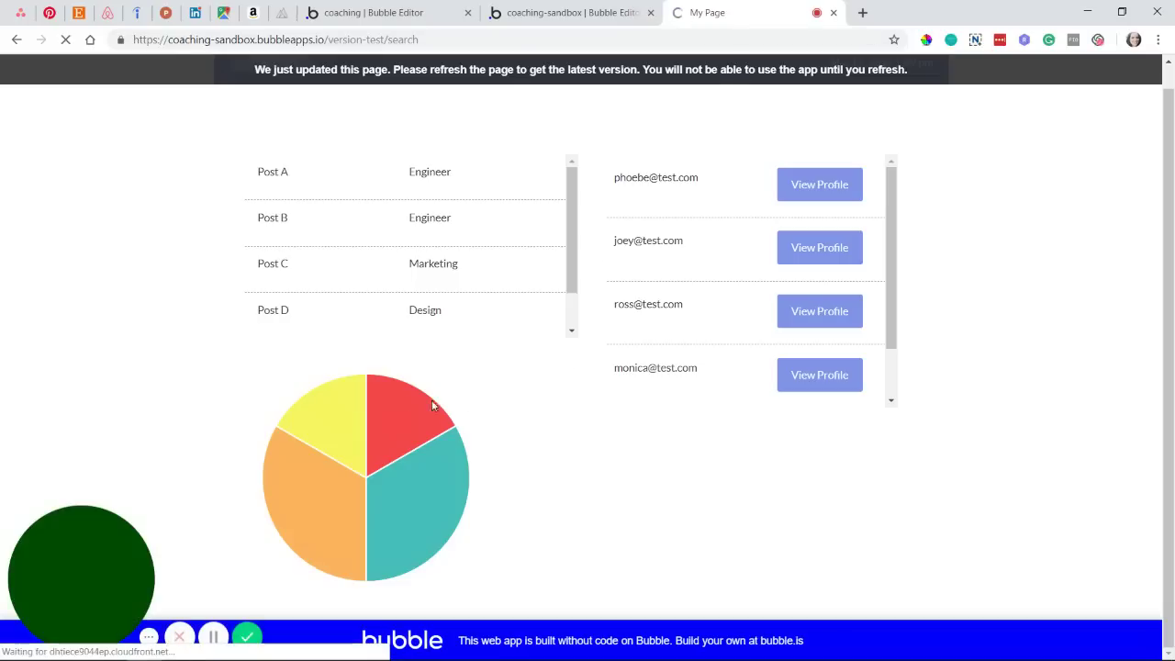
key("ctrl+r")
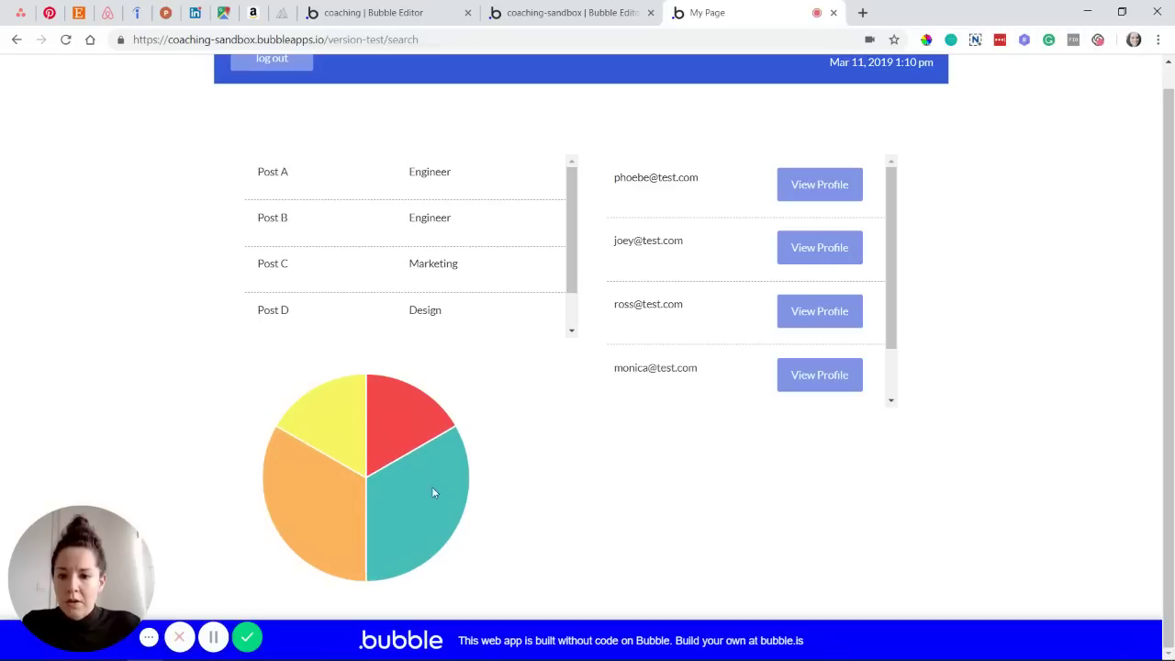
mouse_move(410, 506)
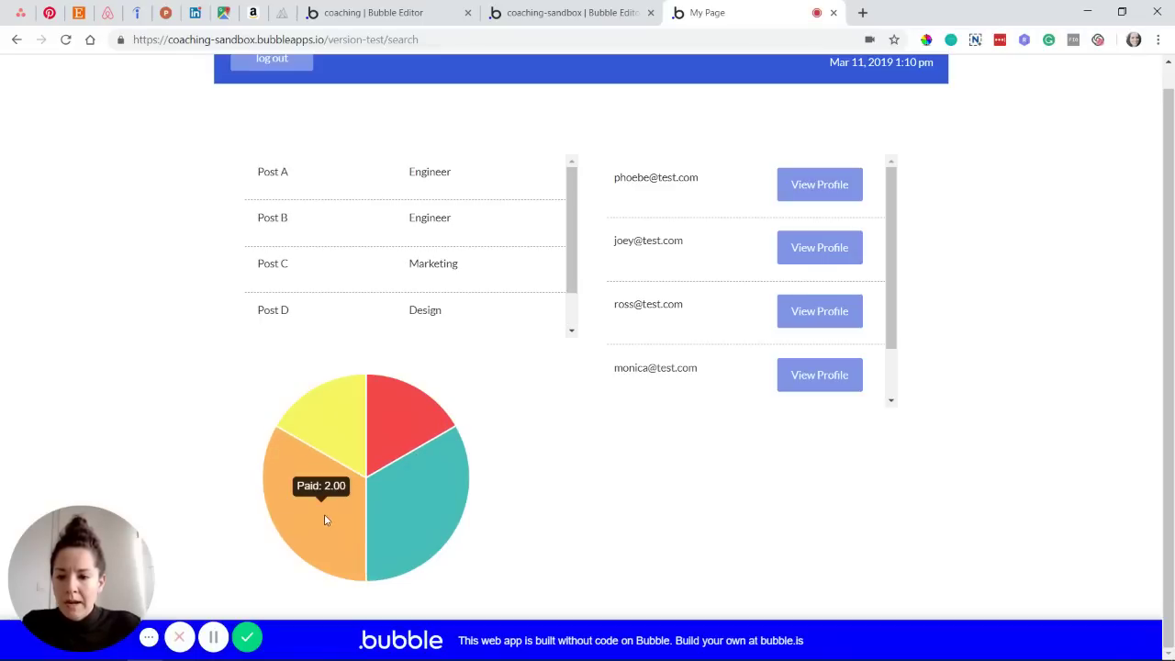
mouse_move(326, 417)
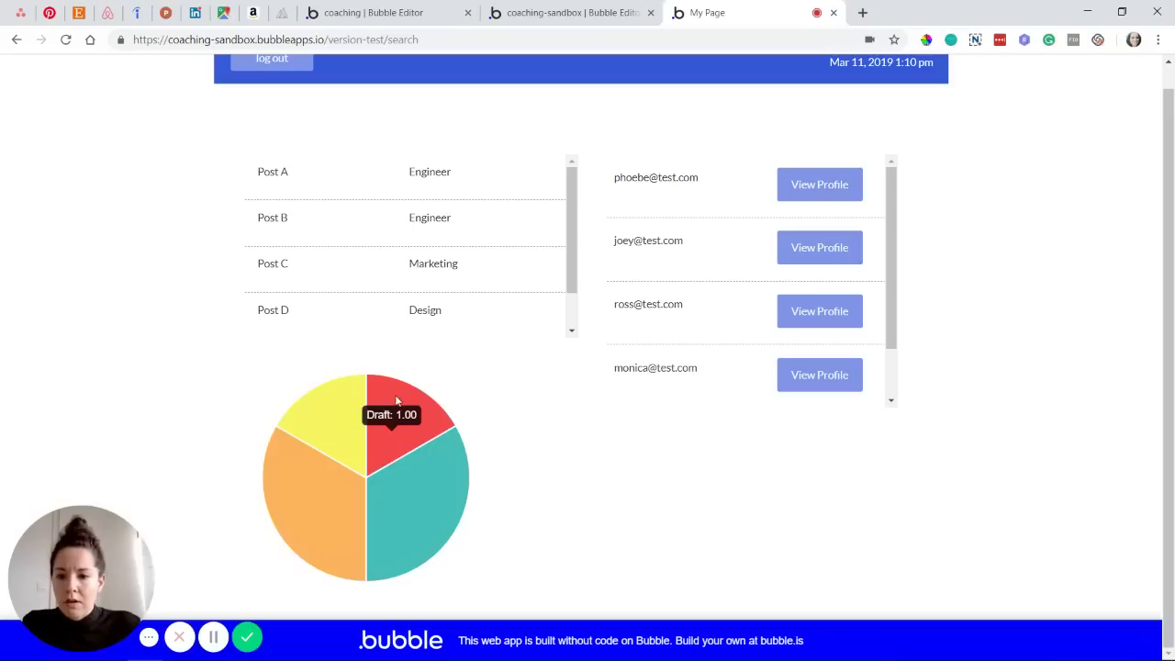
left_click(610, 12)
scroll(729, 322, "up", 2)
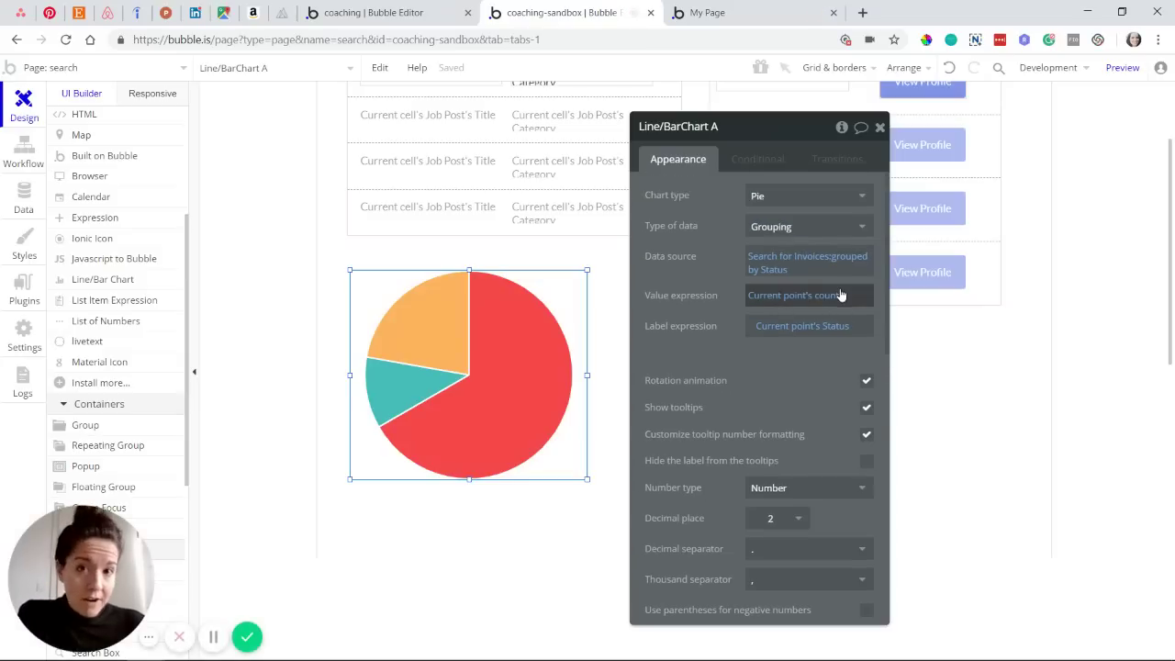
Step: Review the Data source's Group By, then advance the presentation to the Next Steps slide
left_click(843, 262)
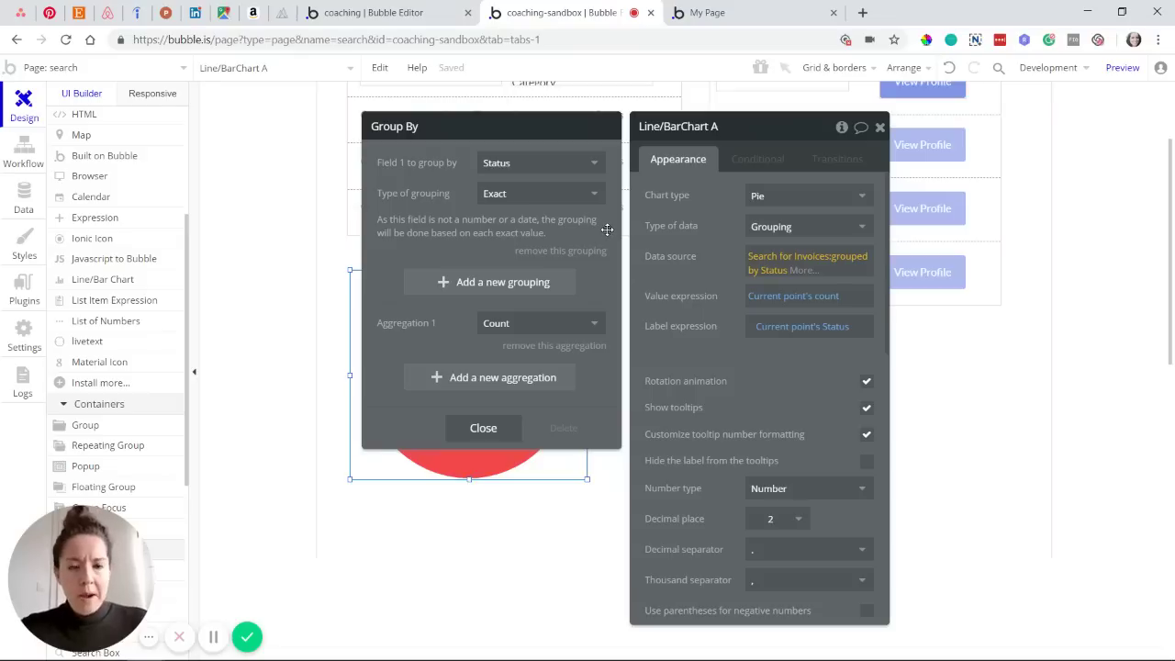
key("alt+Tab")
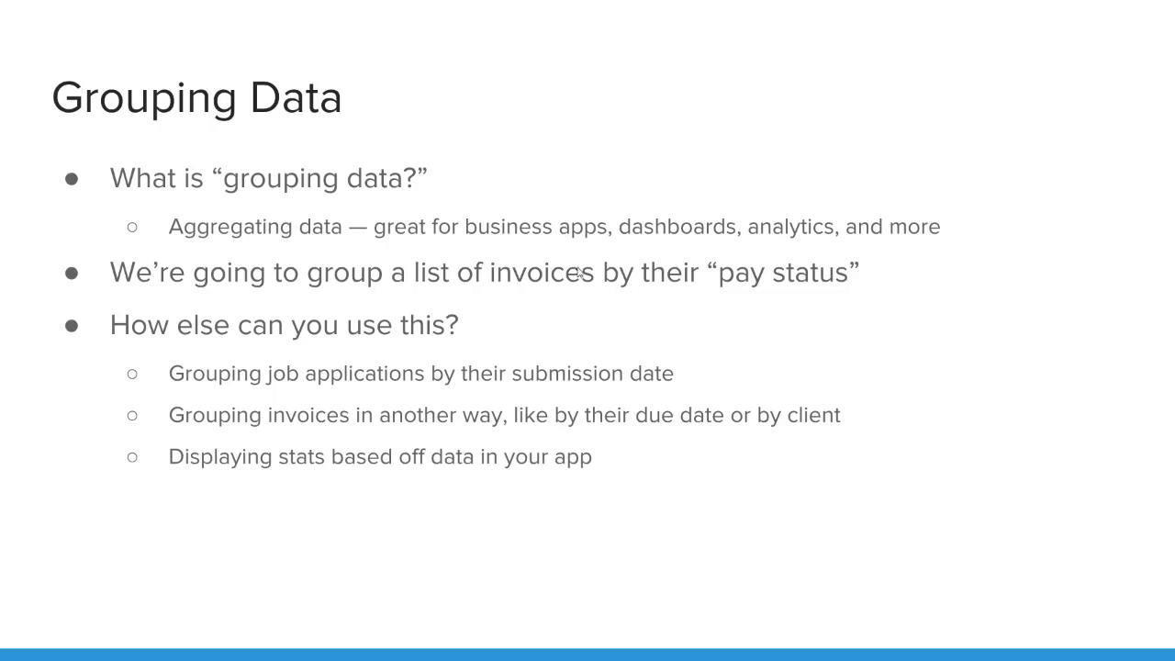
key("Right")
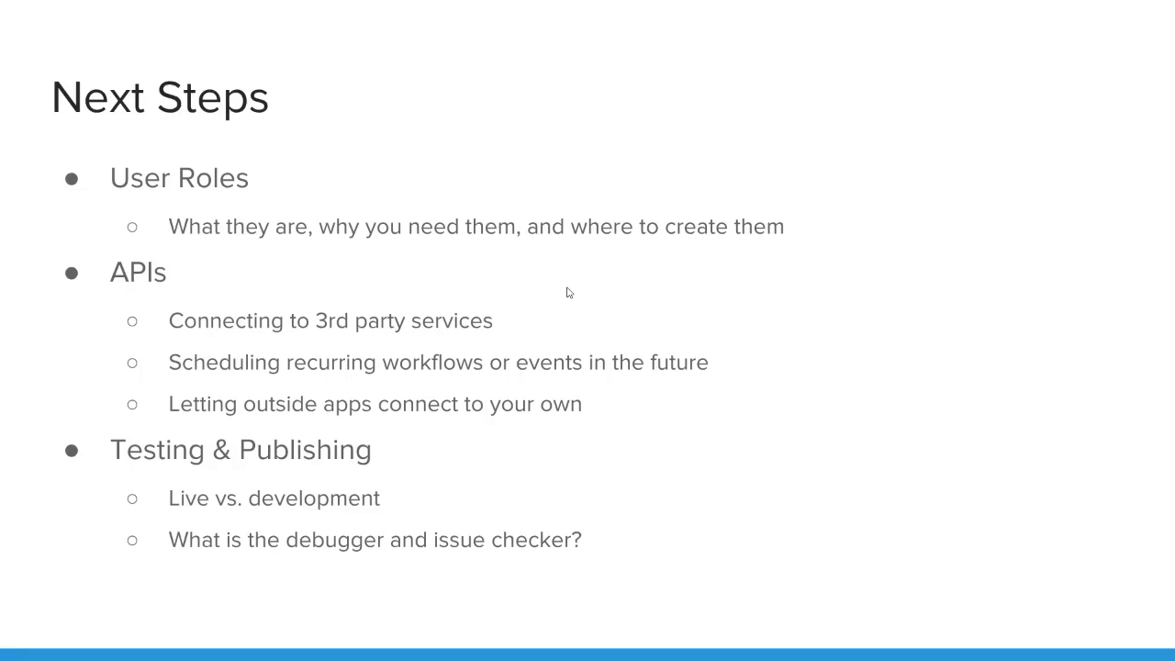
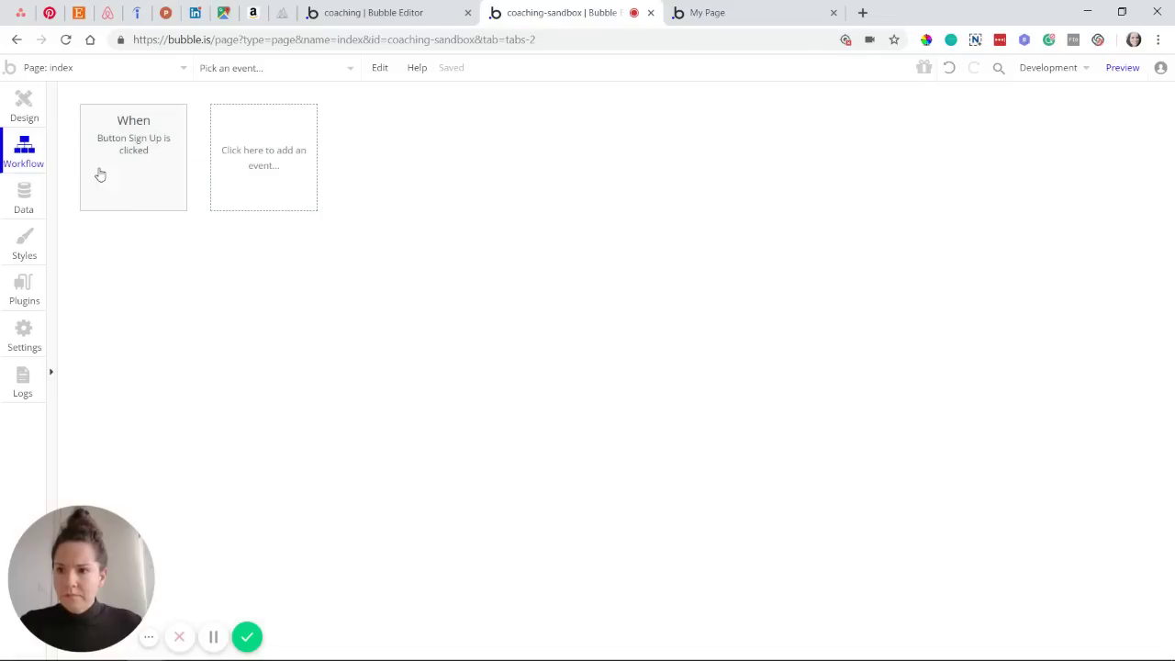
Step: Select the 'When Button Sign Up is clicked' event in the index page workflows
left_click(115, 184)
Step: Clear the Email expression of the Sign the user up action and show the resulting issue list
left_click(151, 258)
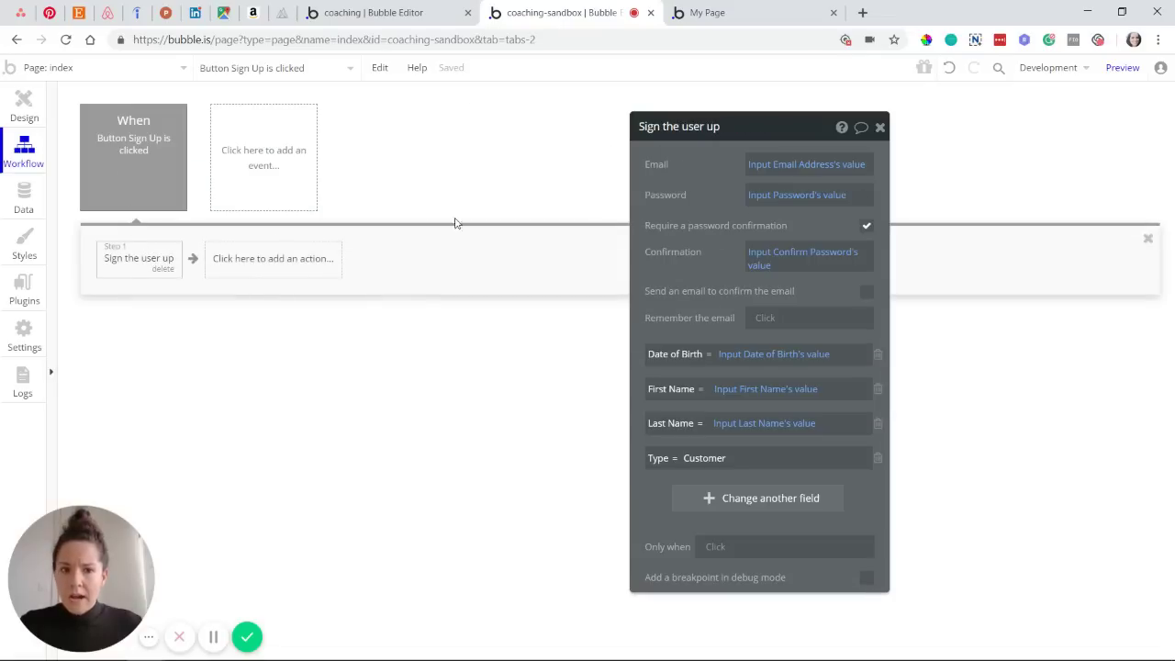
right_click(766, 173)
left_click(834, 167)
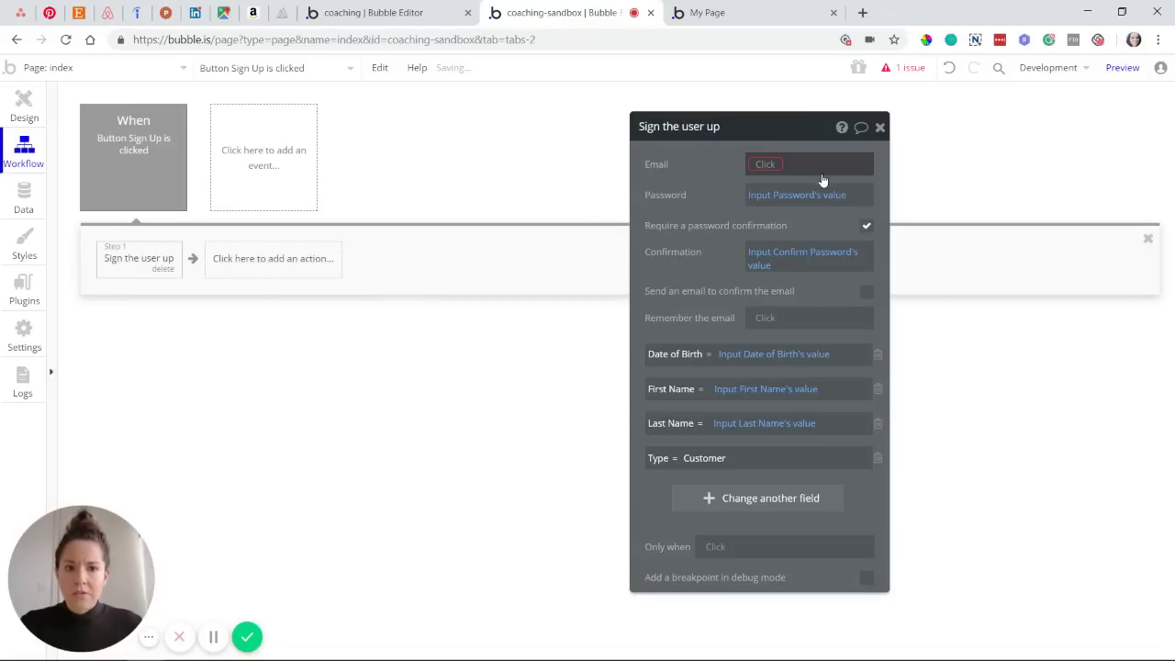
left_click(914, 80)
left_click_drag(213, 229, 503, 177)
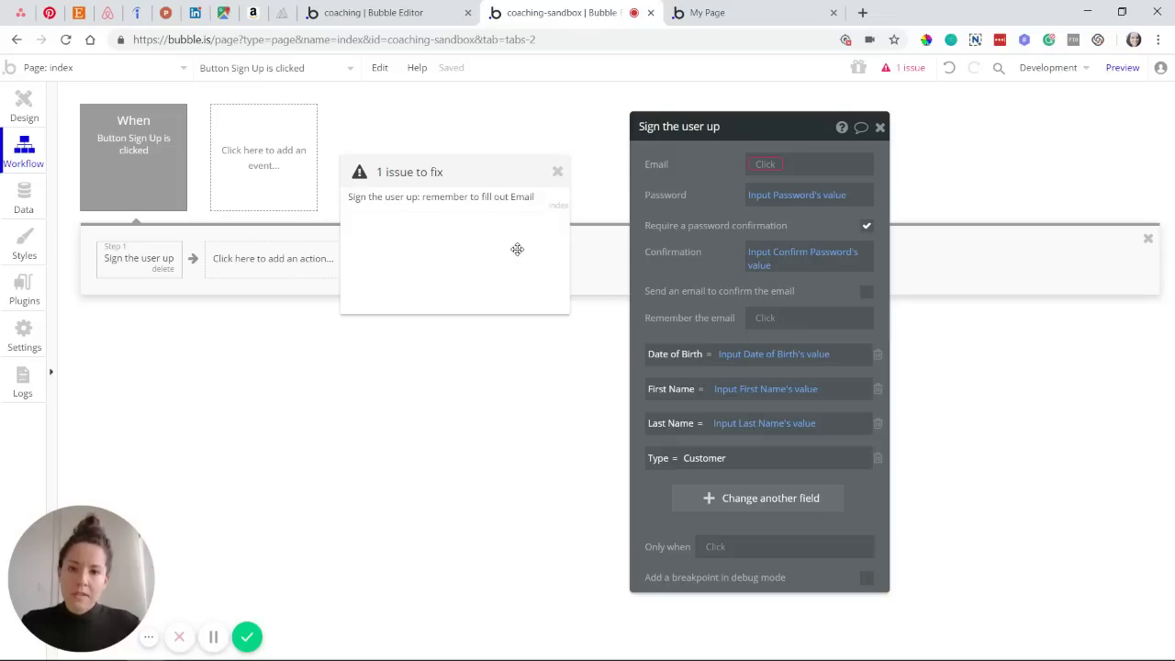
Step: Look at the countries page workflows, return to the Email issue, then switch to the running app
left_click(131, 73)
left_click(524, 392)
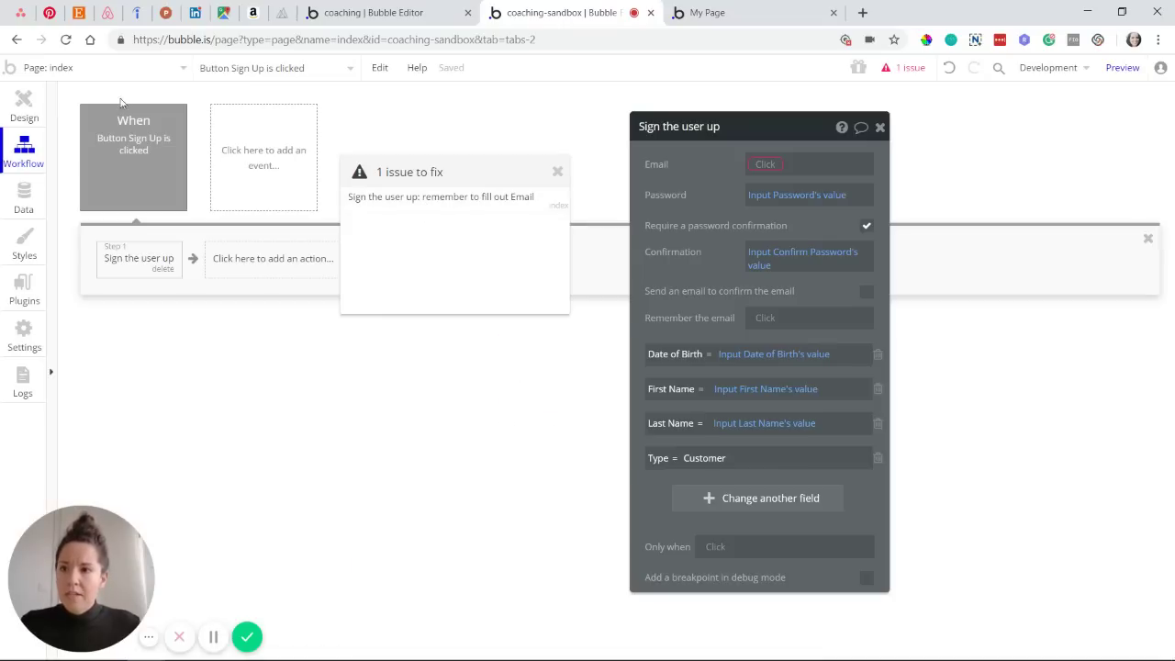
left_click(120, 77)
left_click(123, 142)
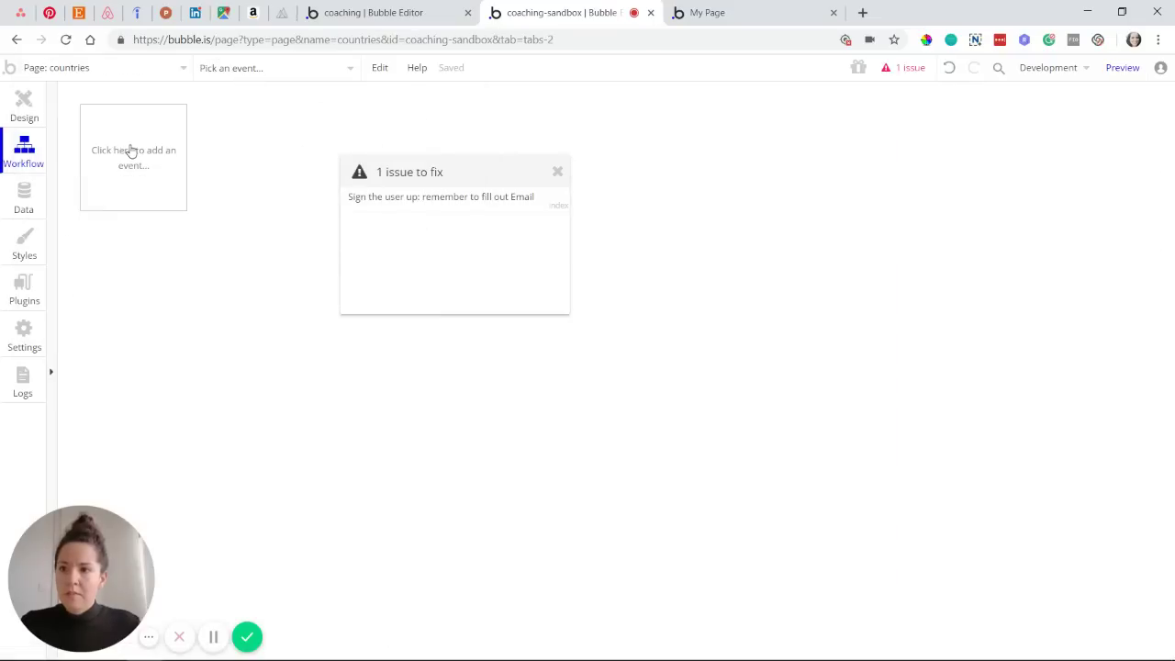
left_click(396, 206)
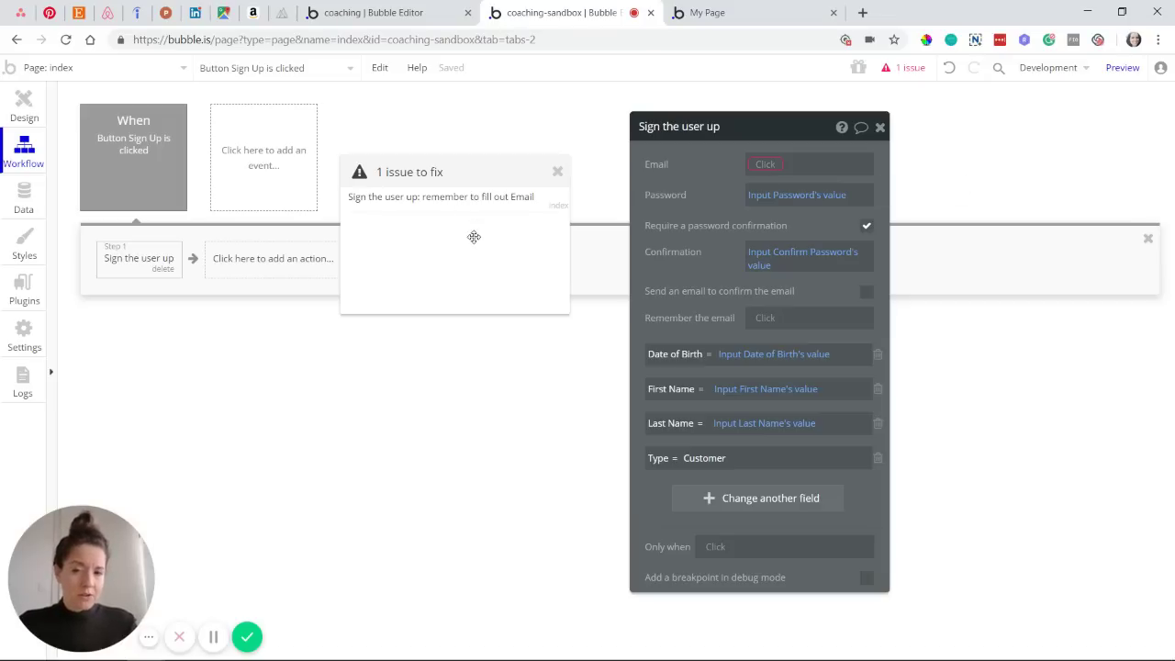
left_click(742, 11)
key("ctrl+l")
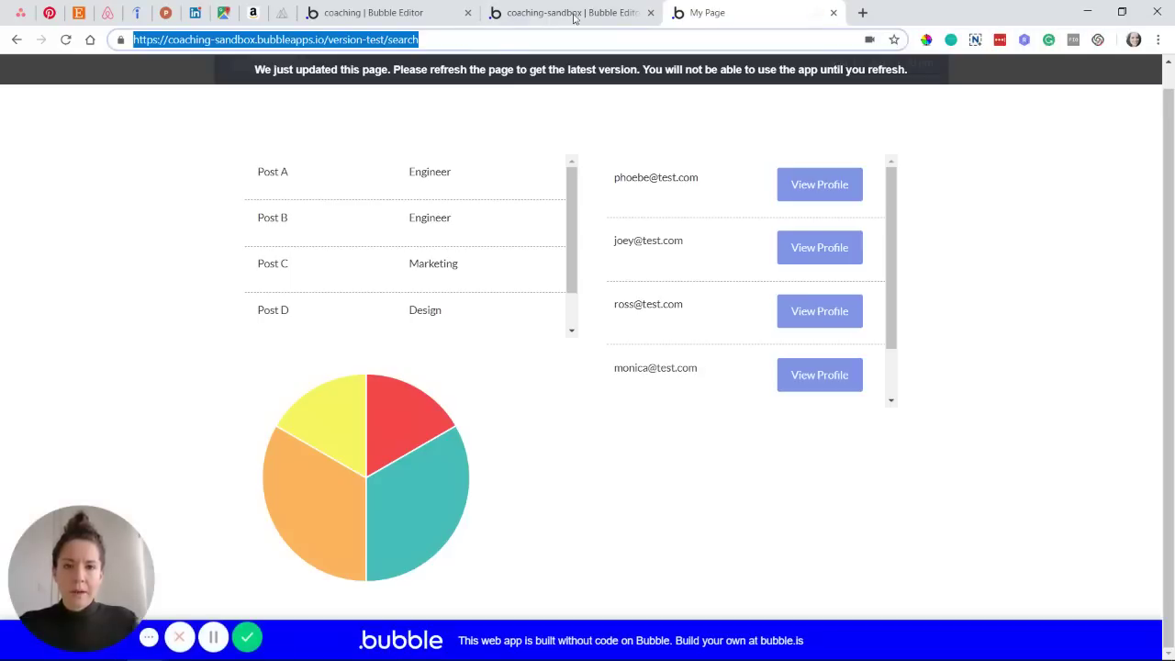
Step: Preview the index page and select the debug_mode=true parameter in the preview's address
left_click(573, 15)
left_click(1112, 71)
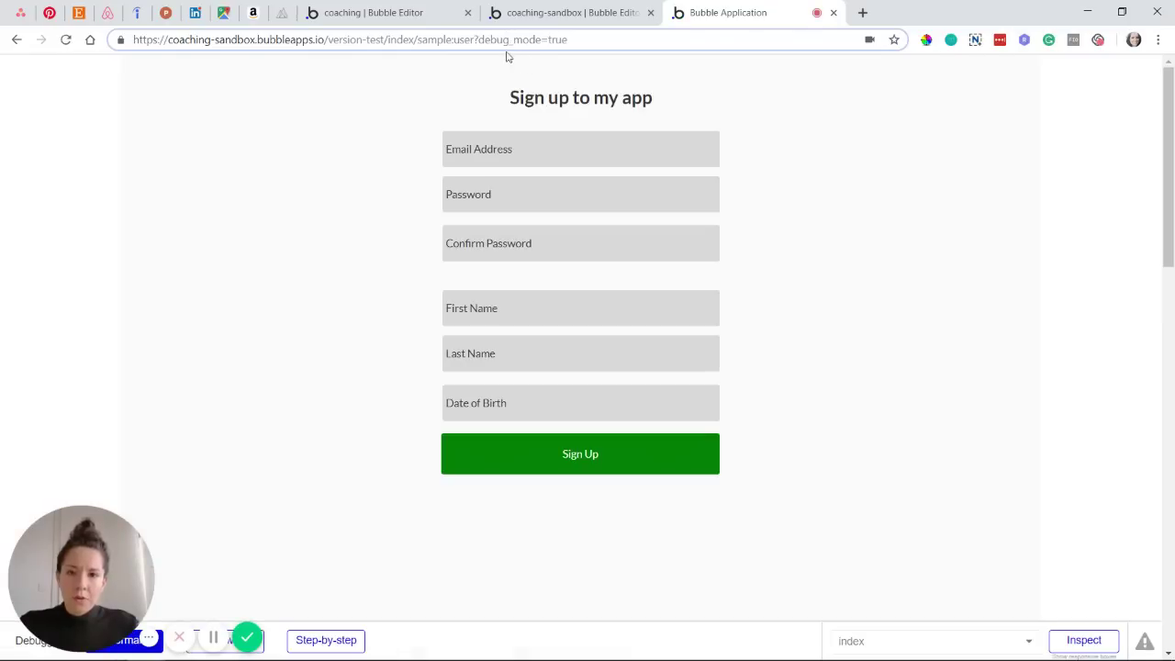
left_click_drag(474, 40, 511, 40)
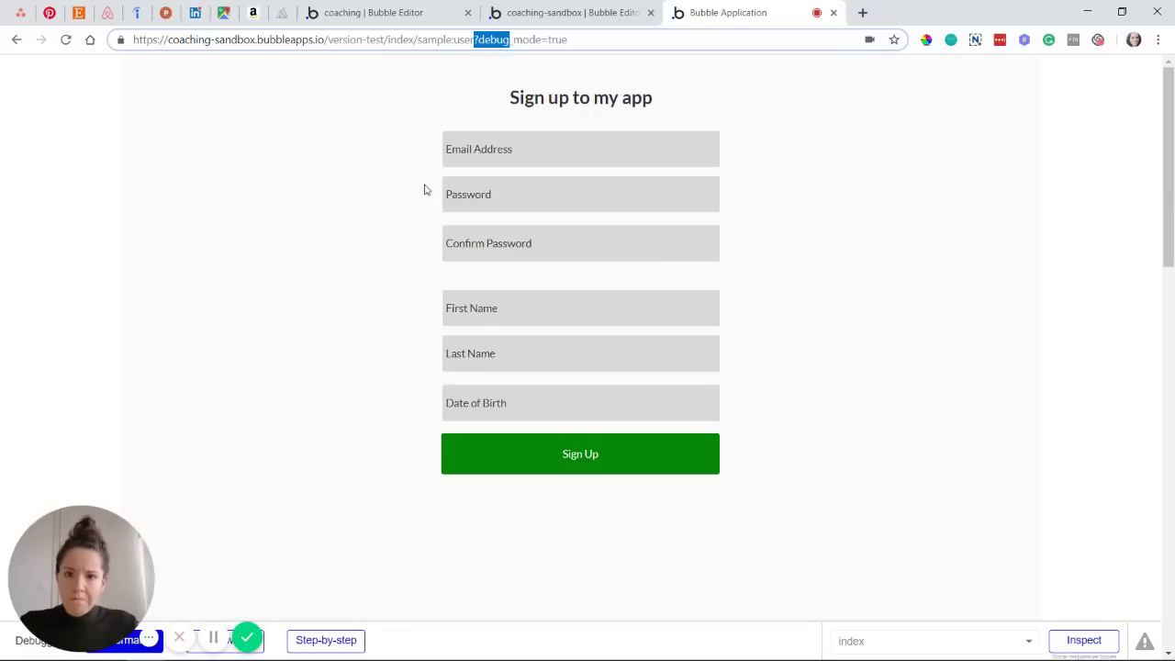
left_click(482, 39)
left_click_drag(482, 39, 589, 38)
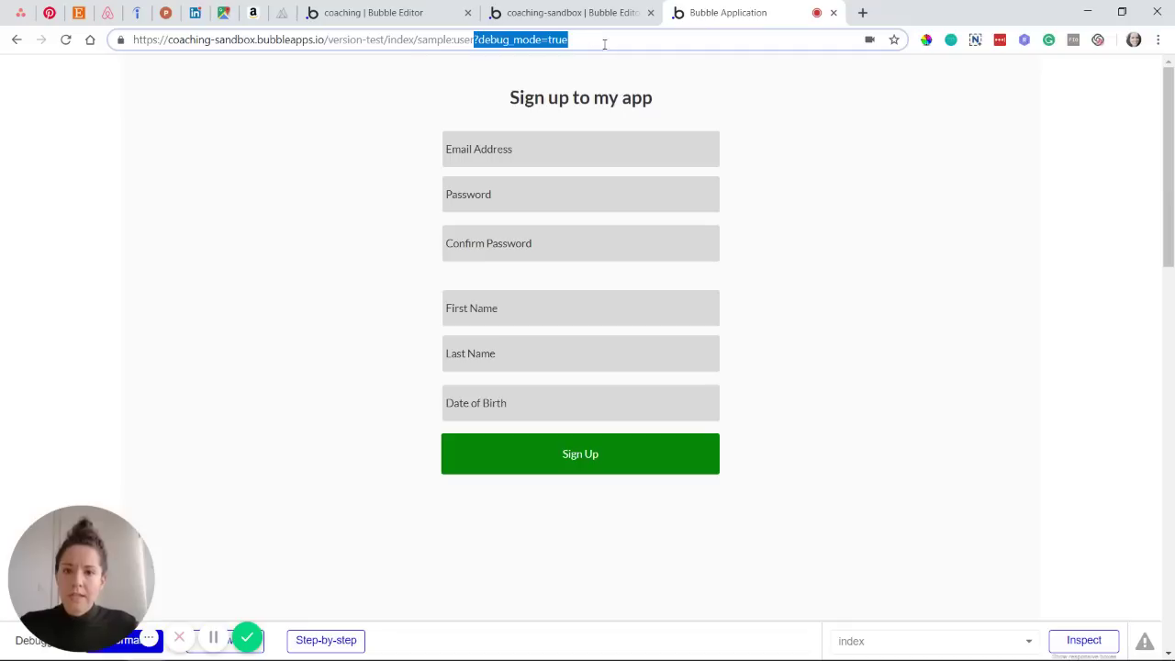
mouse_move(566, 91)
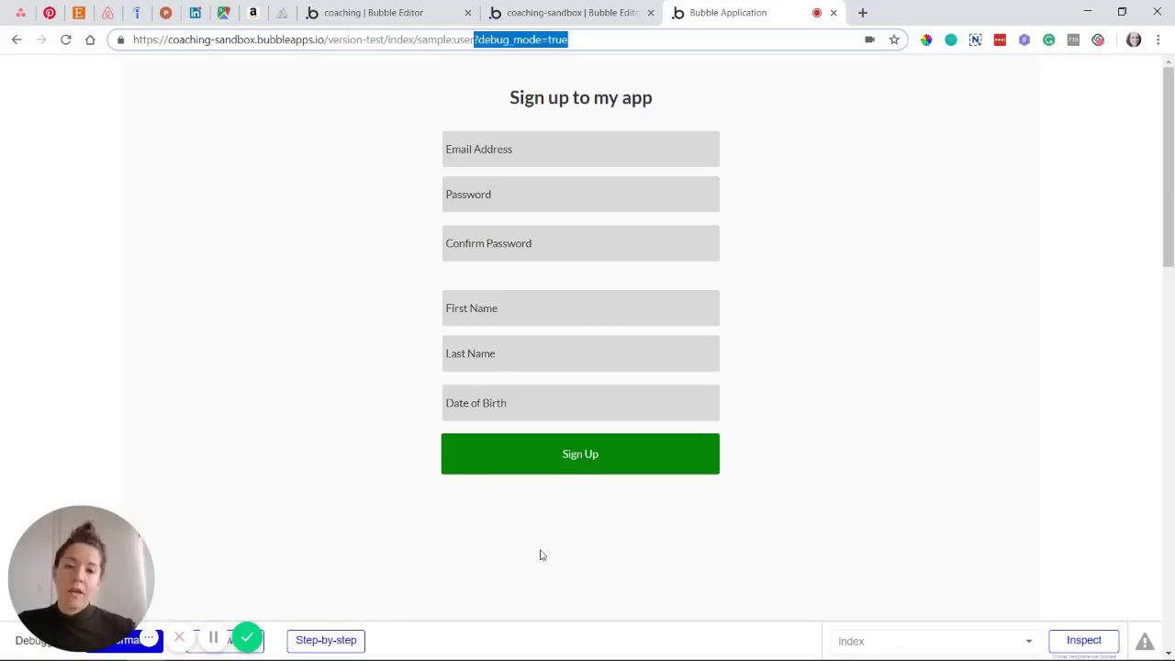
Step: Set the Sign the user up Email to Input Email Address's value again
left_click(605, 13)
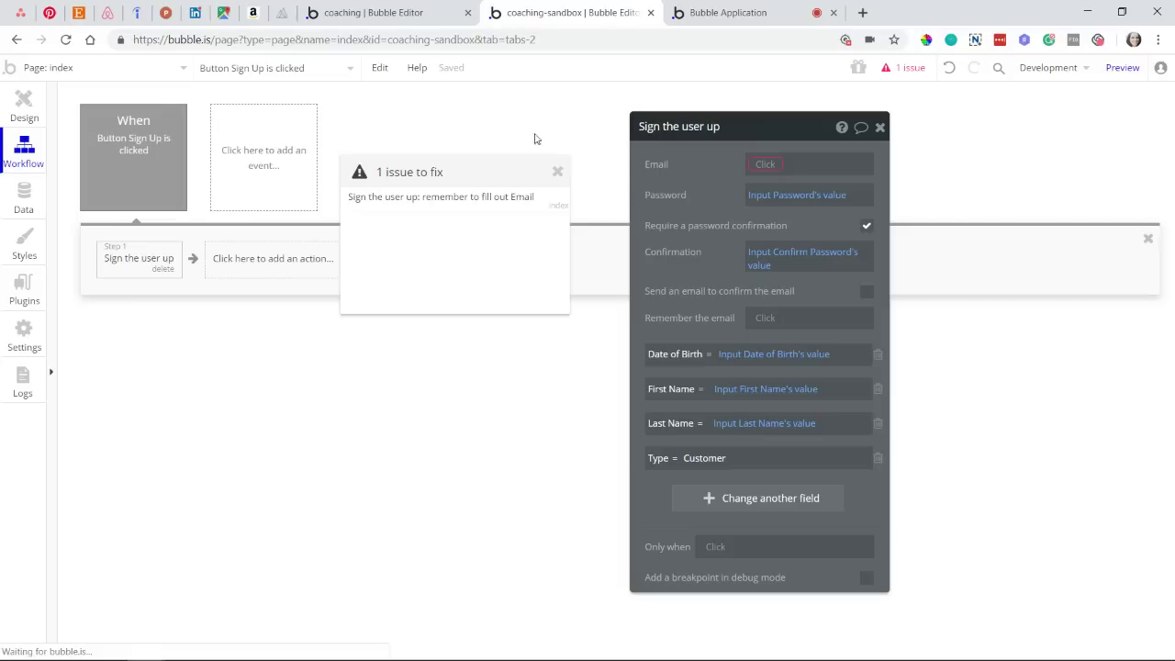
left_click(781, 163)
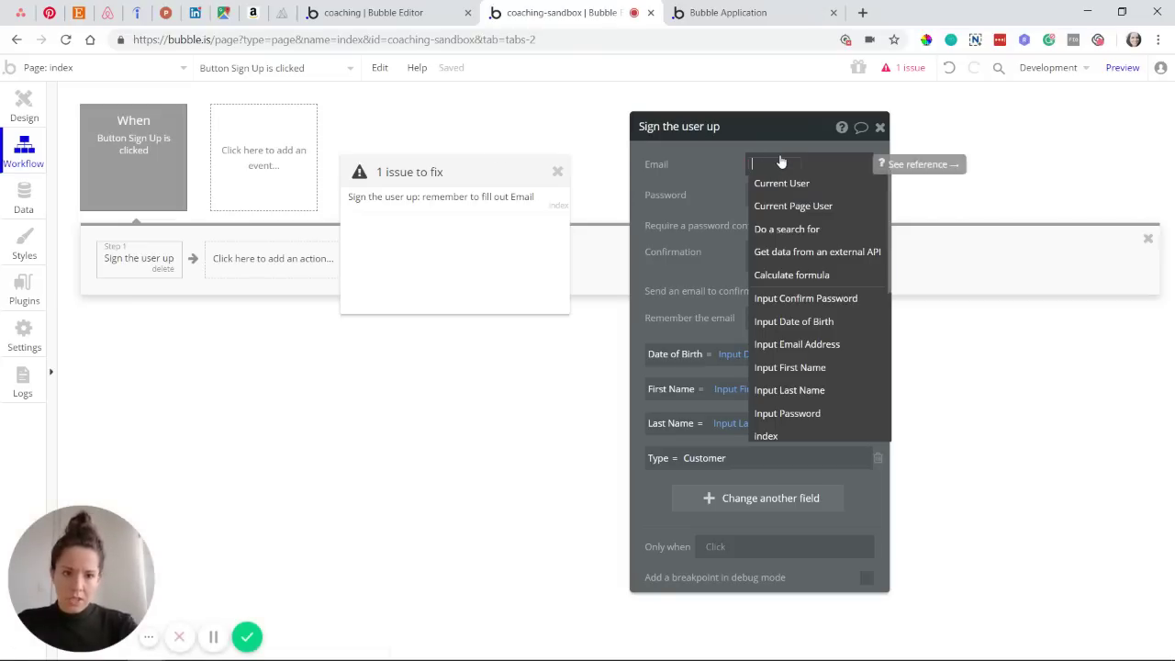
left_click(769, 344)
left_click(778, 196)
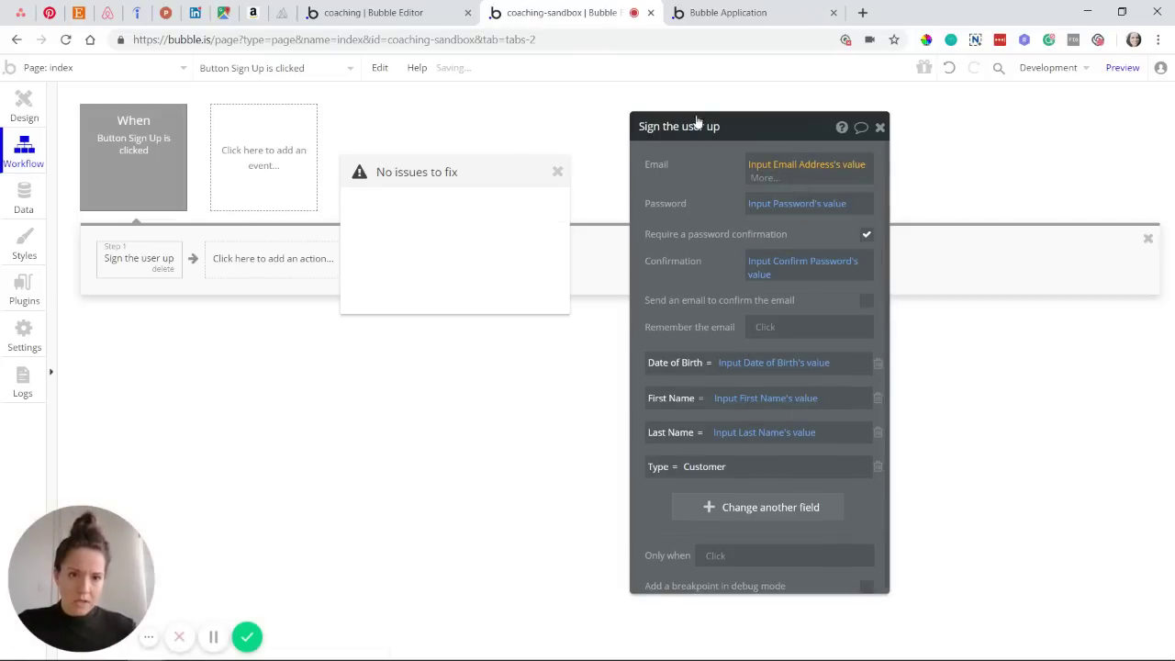
left_click(703, 11)
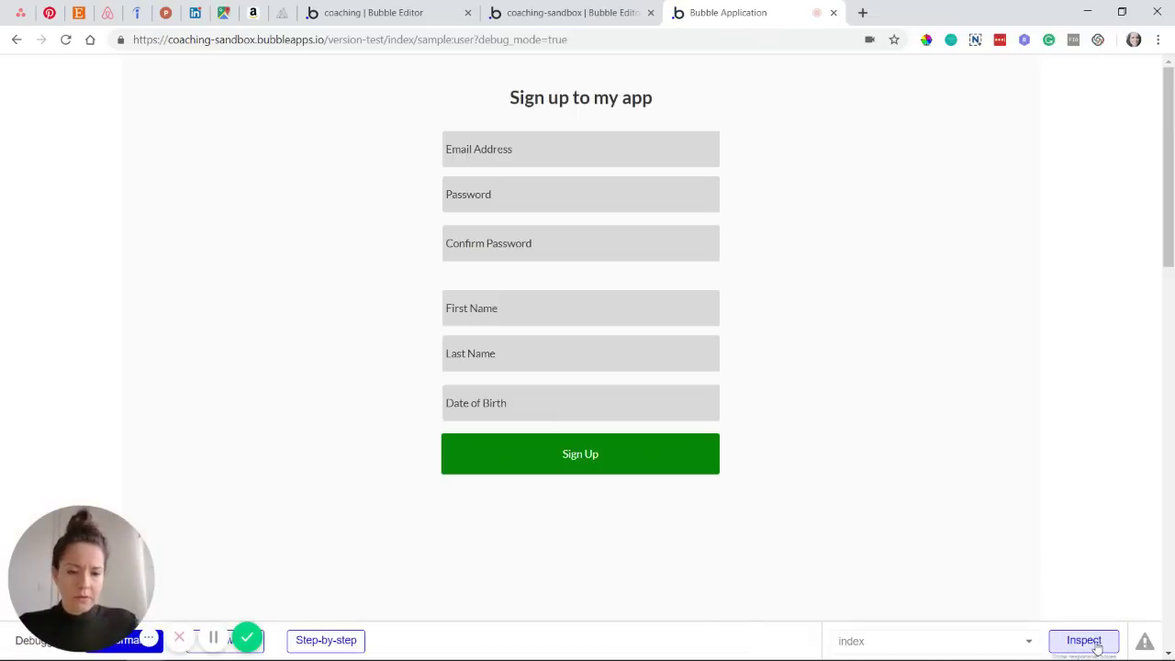
Step: Turn on the debugger's inspect mode and inspect the Email Address input
left_click_drag(479, 39, 569, 37)
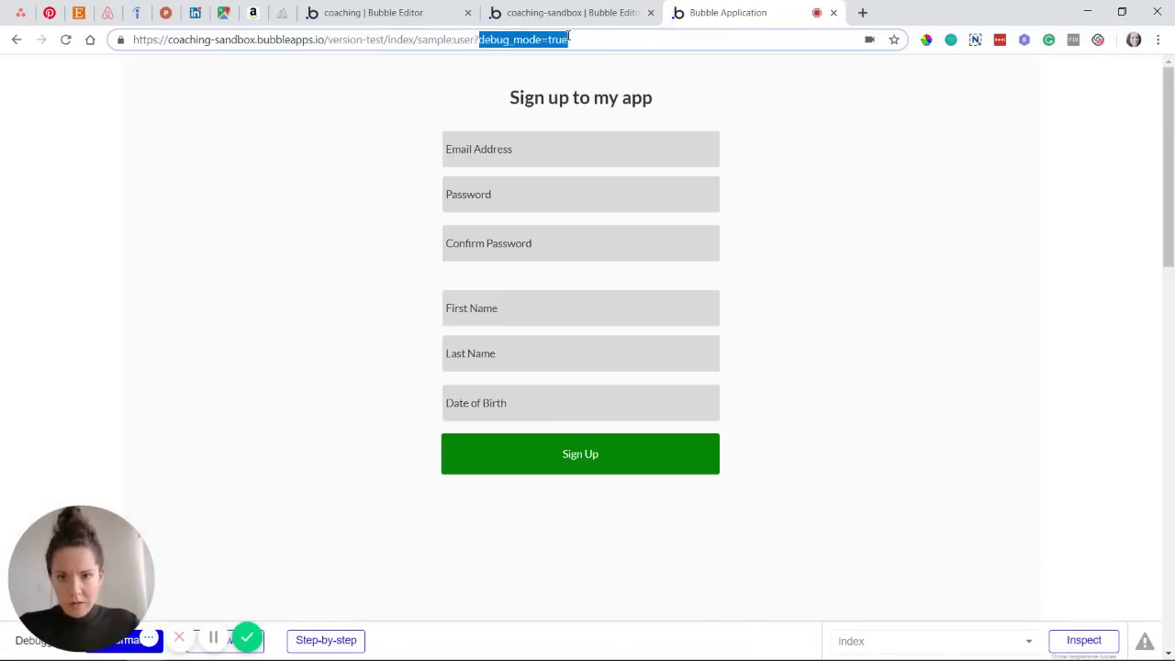
left_click(811, 116)
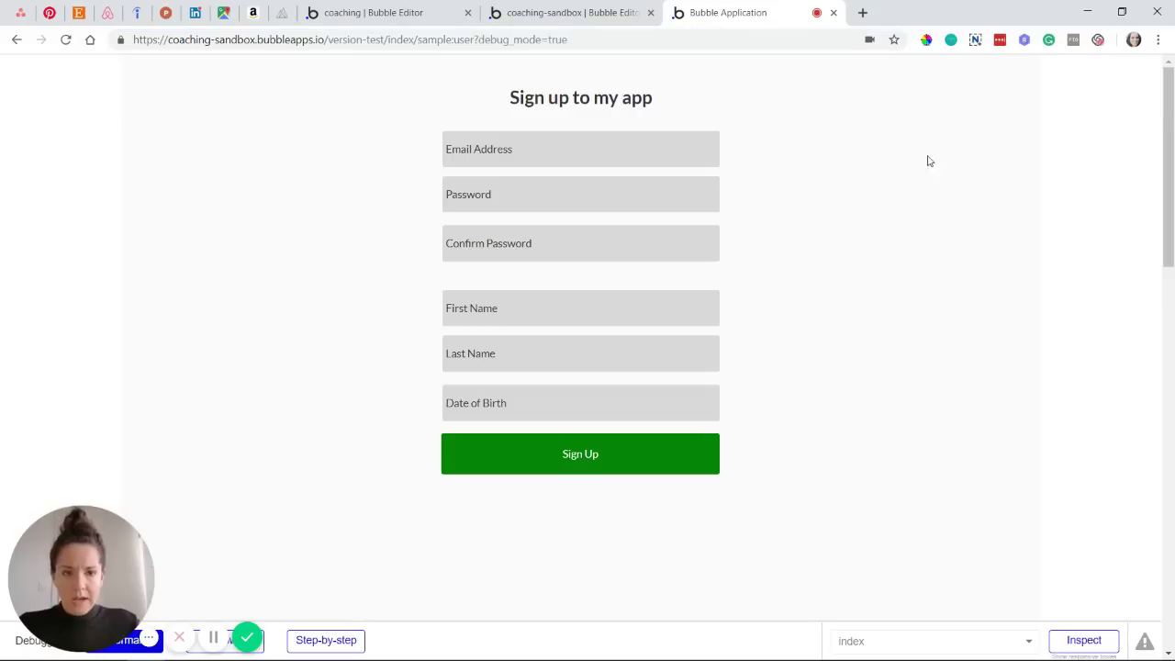
left_click(1084, 641)
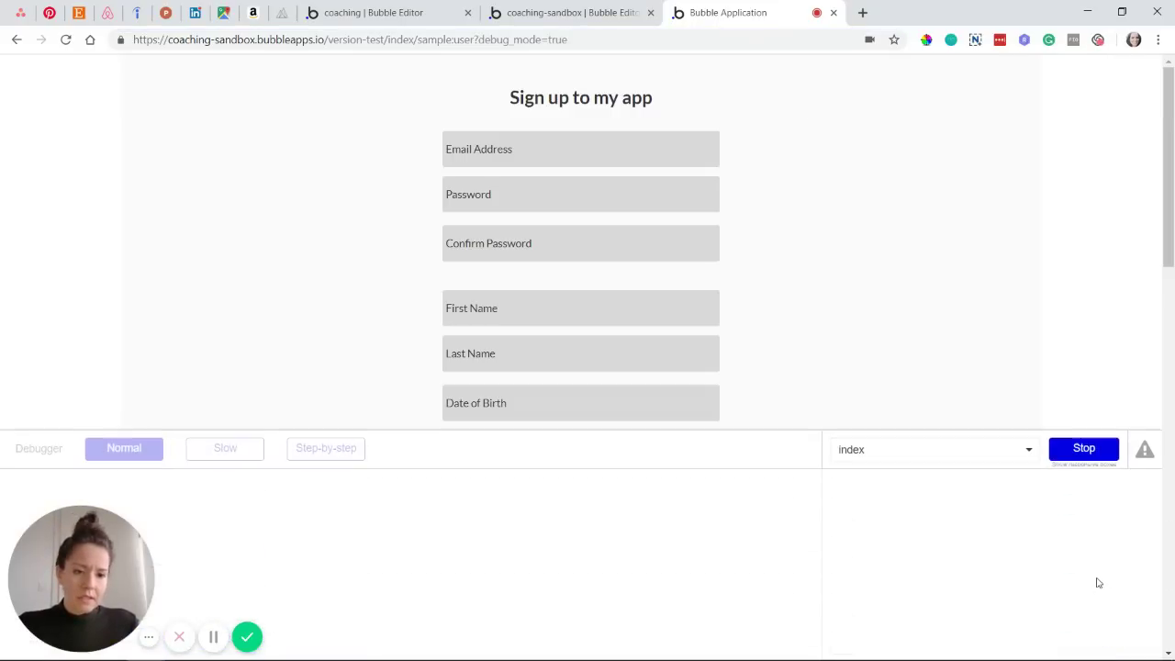
left_click(514, 148)
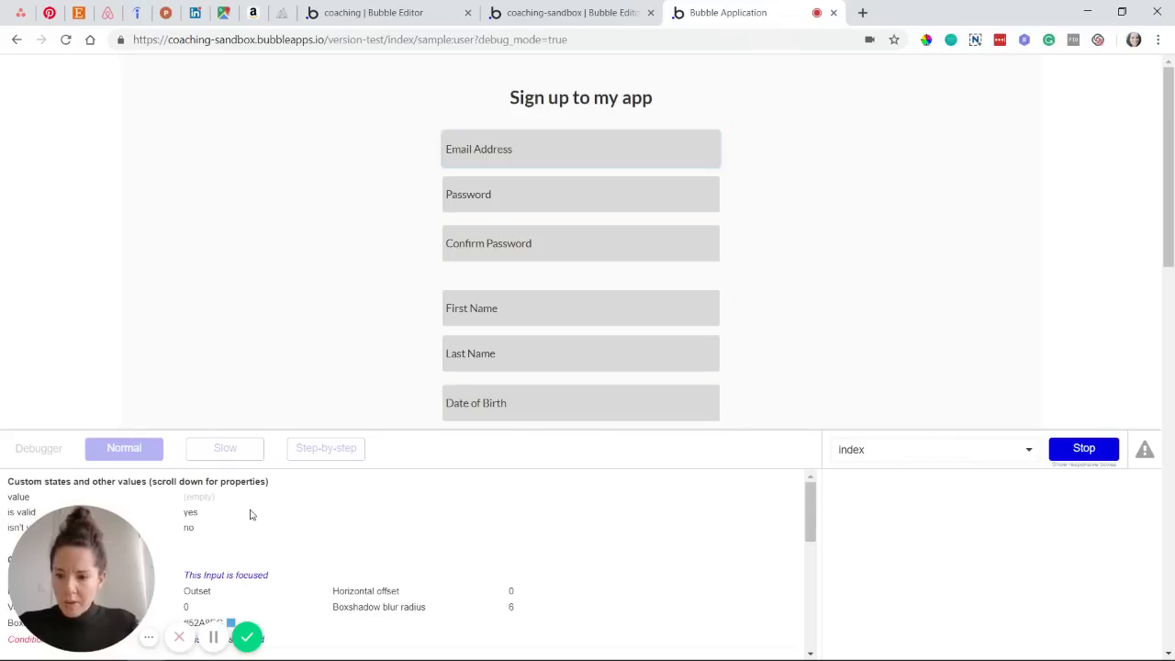
scroll(254, 516, "down", 5)
scroll(255, 520, "down", 10)
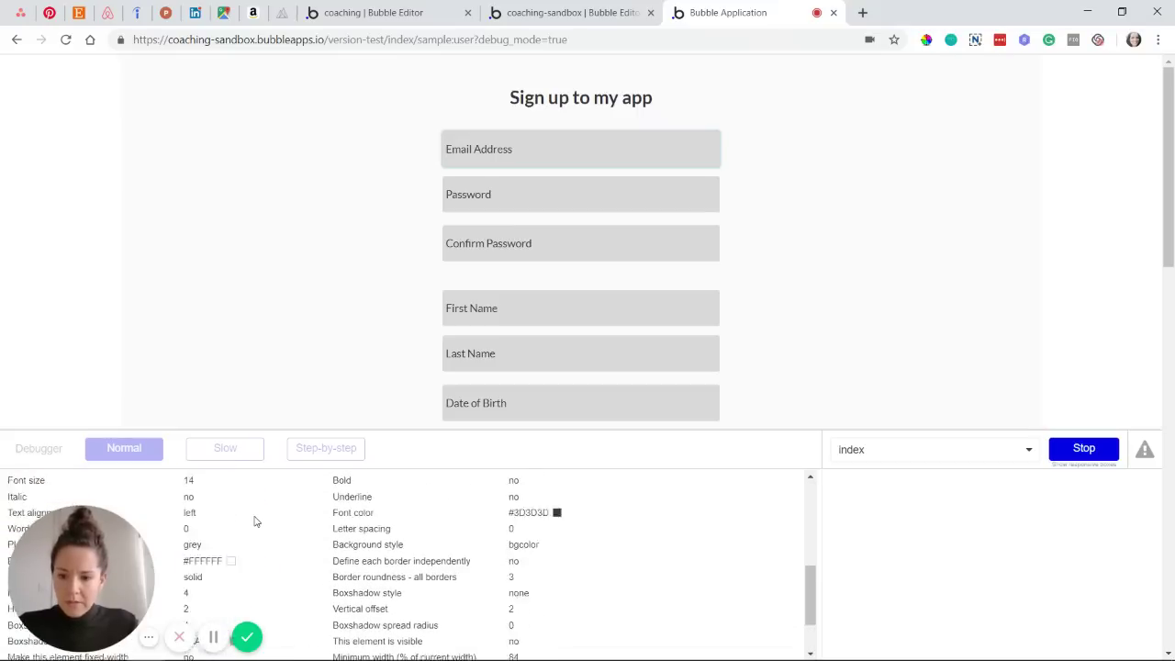
scroll(459, 533, "up", 1)
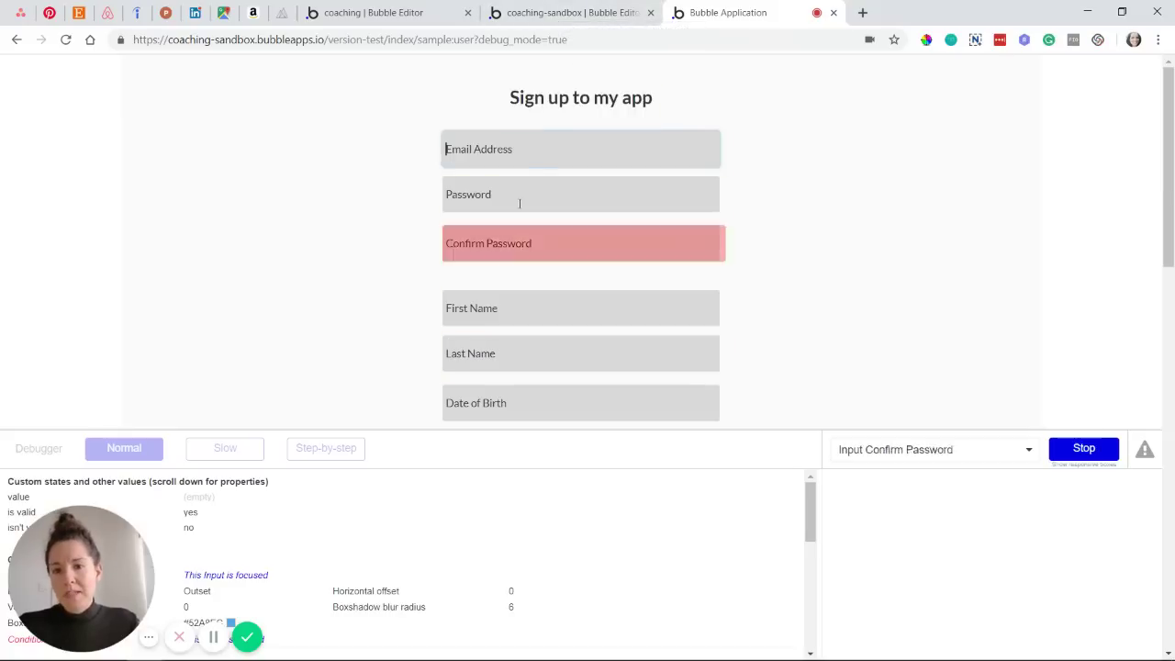
Step: Re-inspect the Email Address input, reading its empty, valid and focused properties
left_click(486, 143)
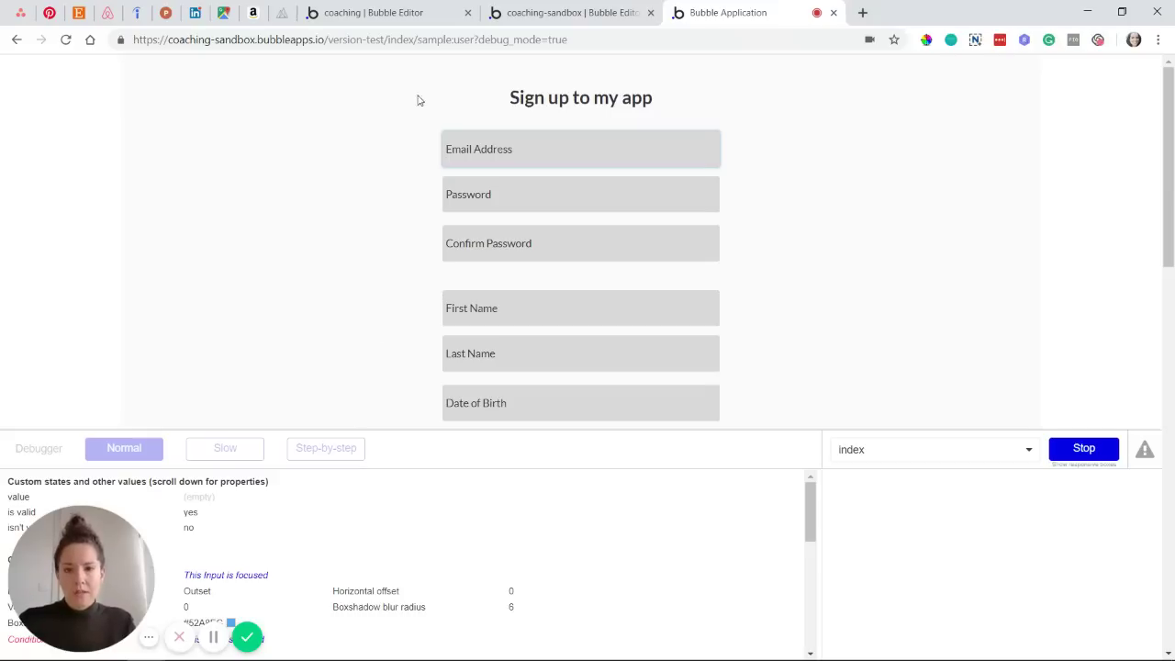
left_click(660, 156)
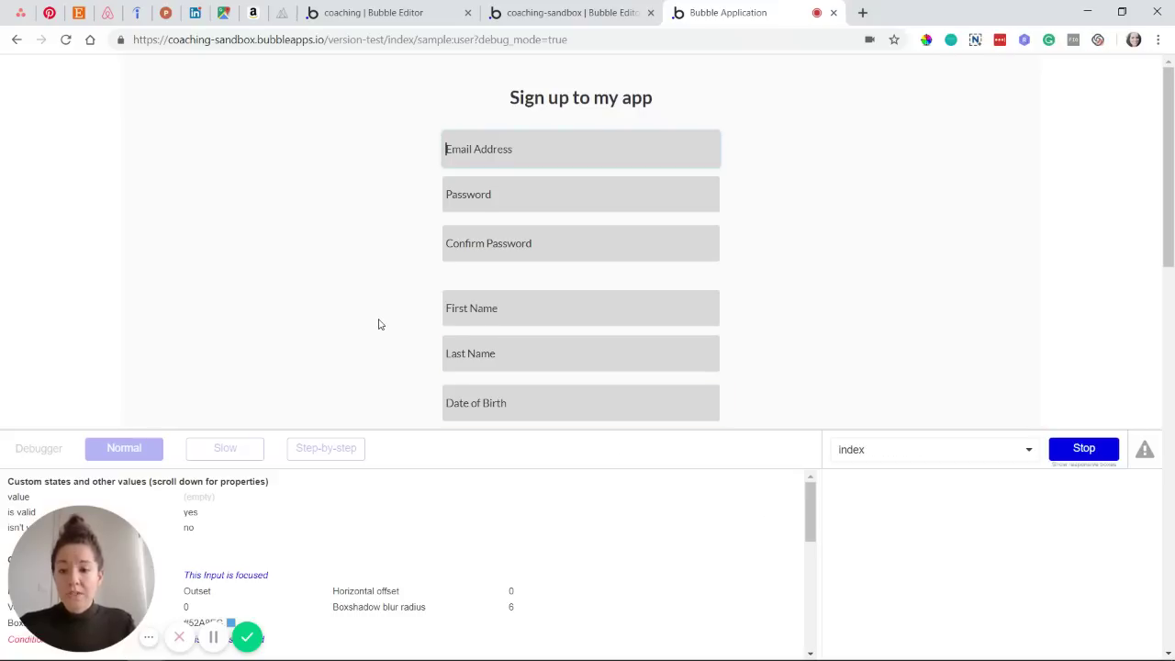
scroll(378, 324, "down", 2)
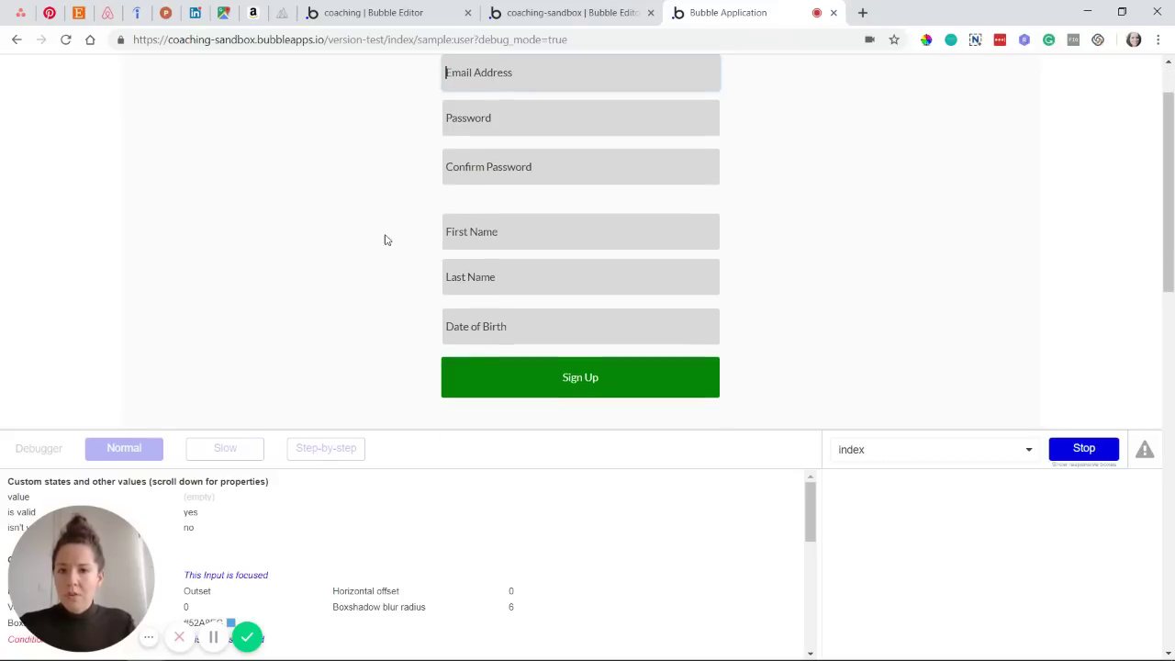
scroll(386, 240, "up", 2)
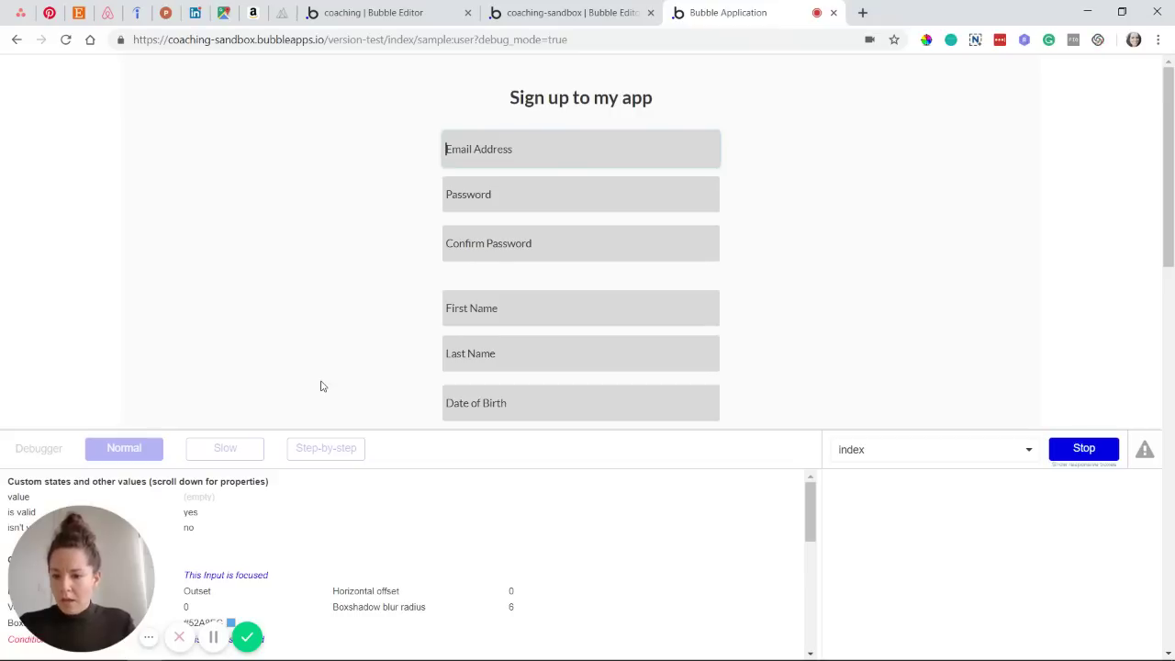
left_click(456, 151)
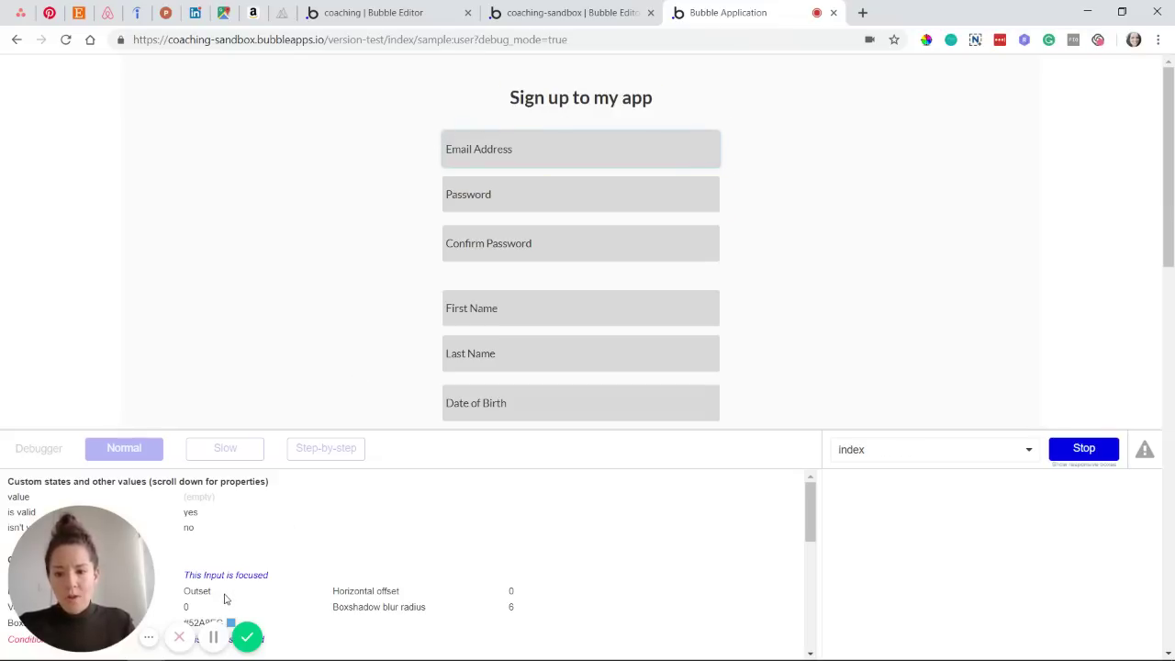
triple_click(188, 576)
left_click(207, 574)
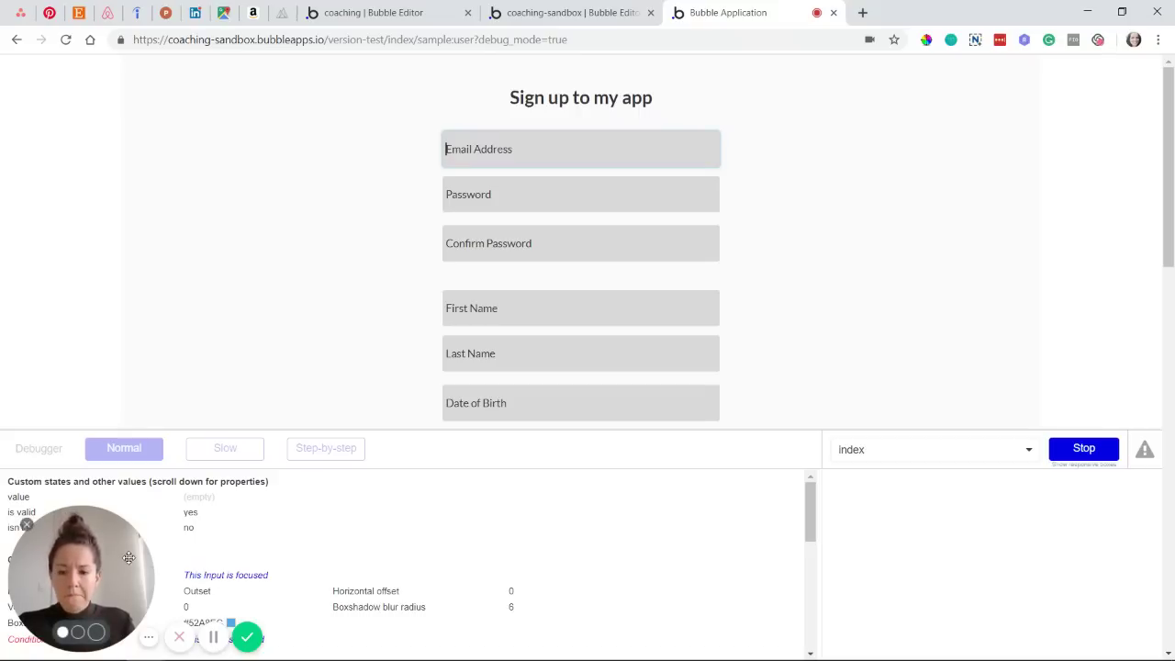
Step: Stop inspecting, submit the empty sign-up form and dismiss the 'Please include an email' alert
left_click(1068, 450)
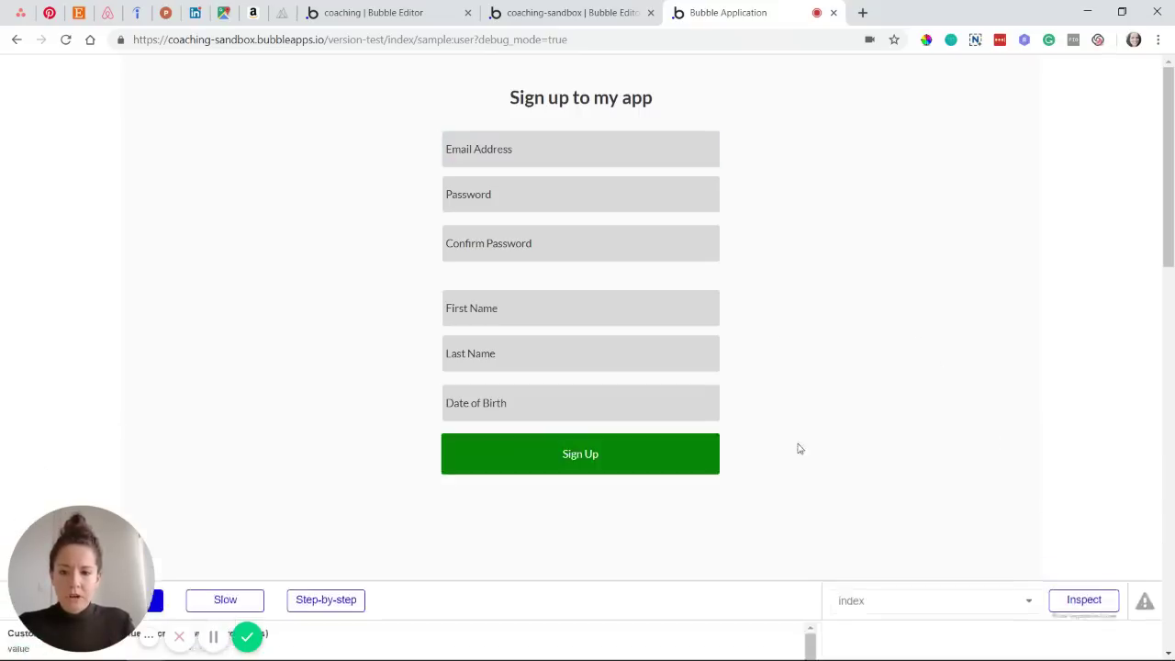
left_click(633, 470)
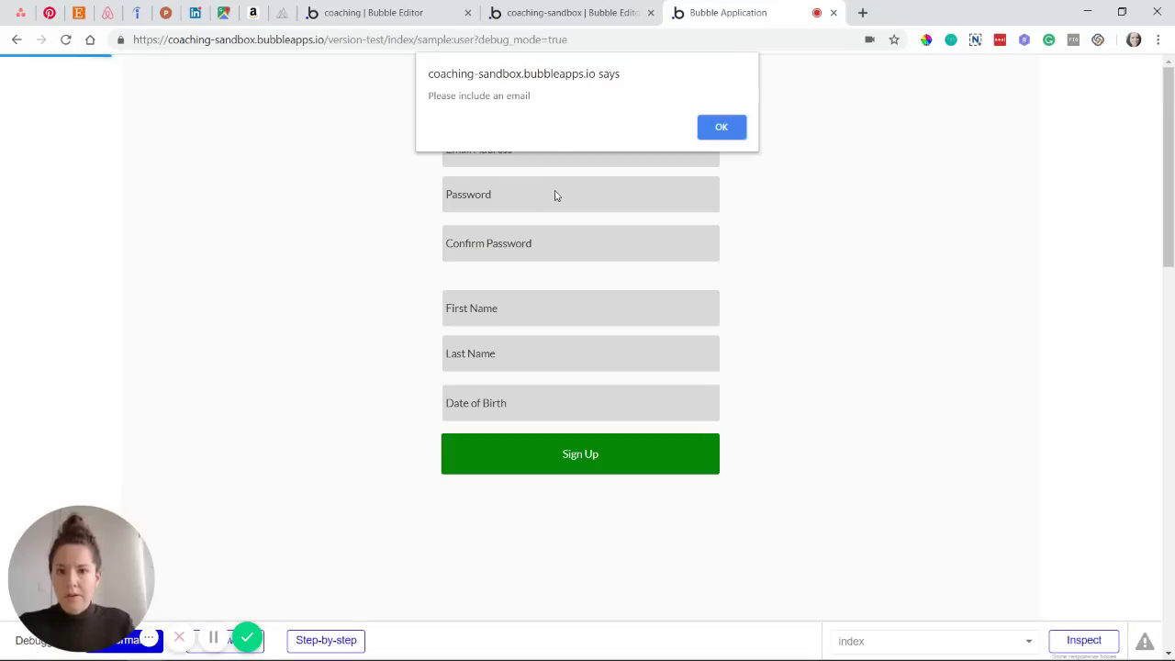
left_click(721, 127)
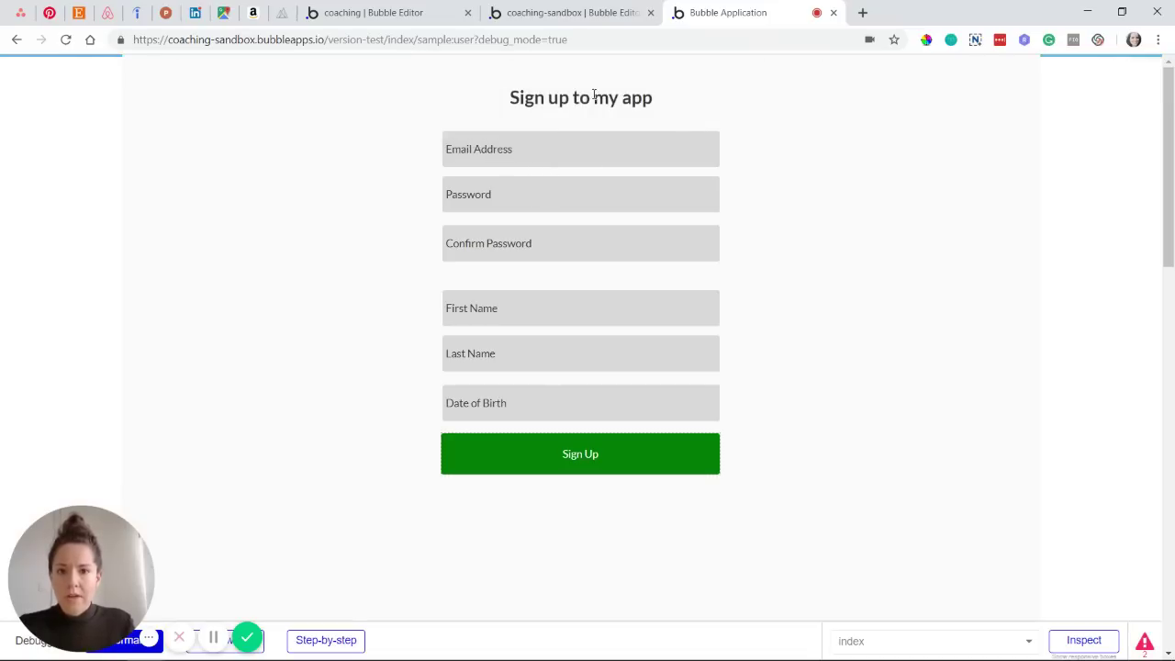
Step: Run the sign-up workflow step-by-step, advancing to the Sign the user up action
left_click(349, 640)
left_click(543, 463)
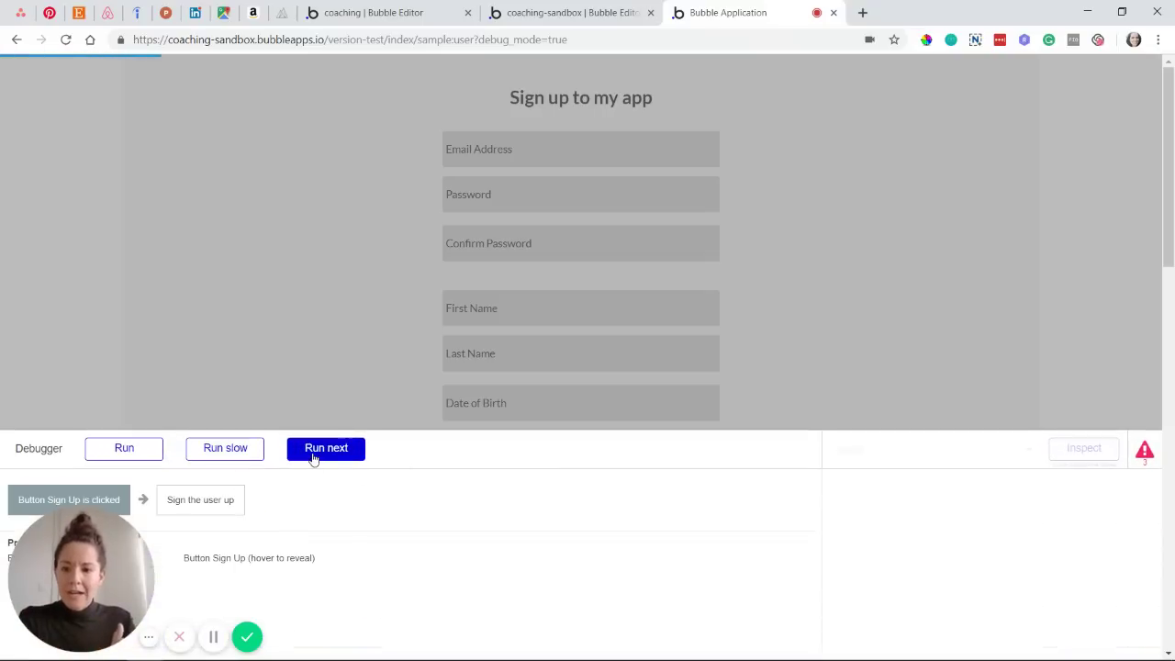
left_click(312, 455)
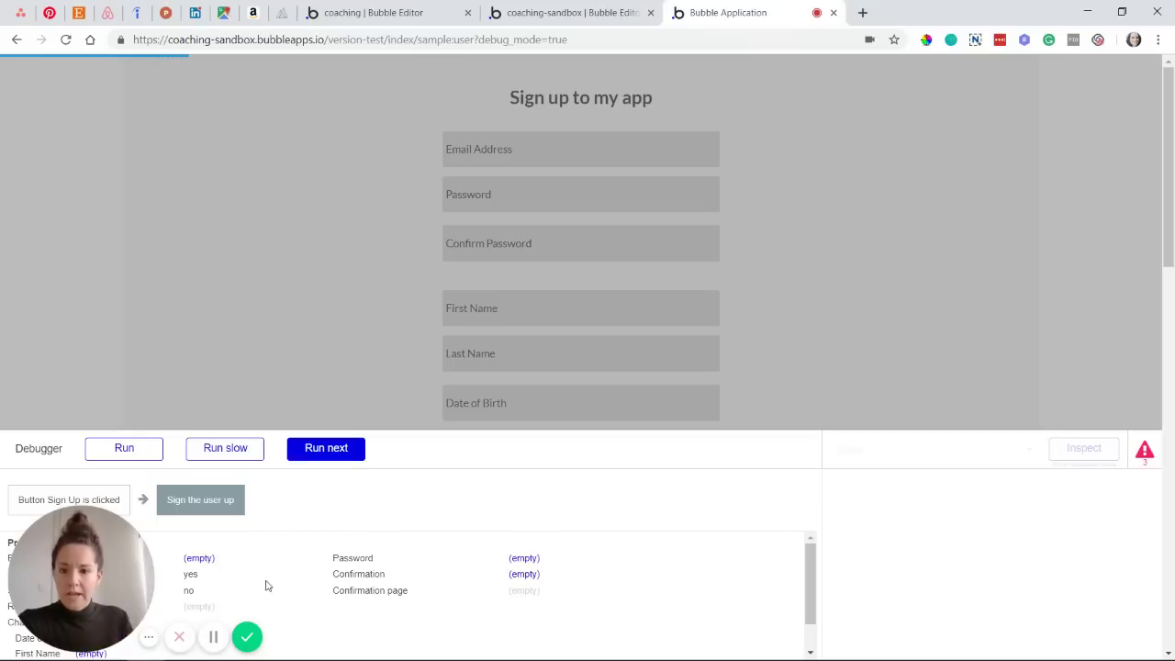
double_click(525, 559)
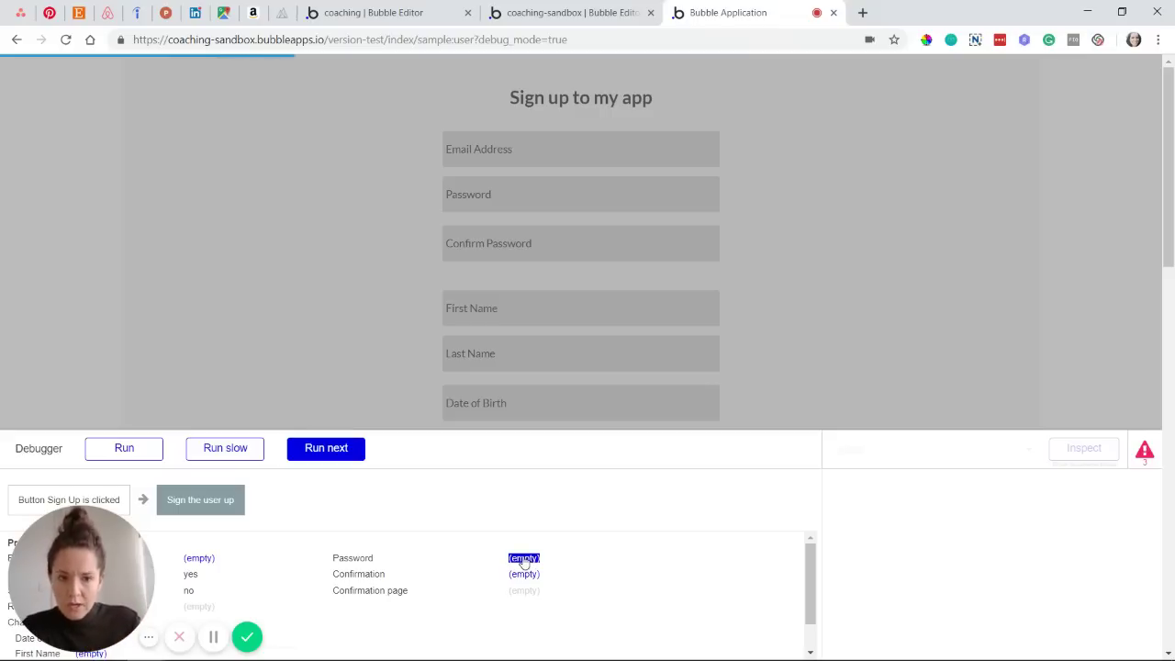
left_click(526, 568)
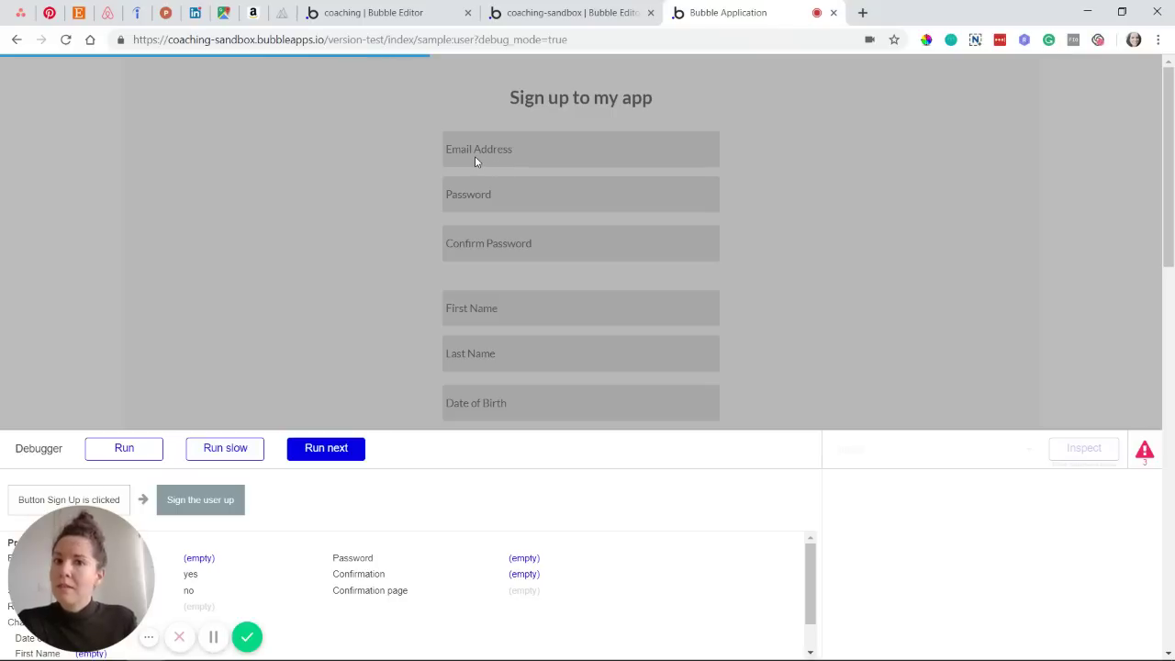
Step: Evaluate the empty email value, finish the workflow, then show the 'How to build from here' slide
double_click(206, 559)
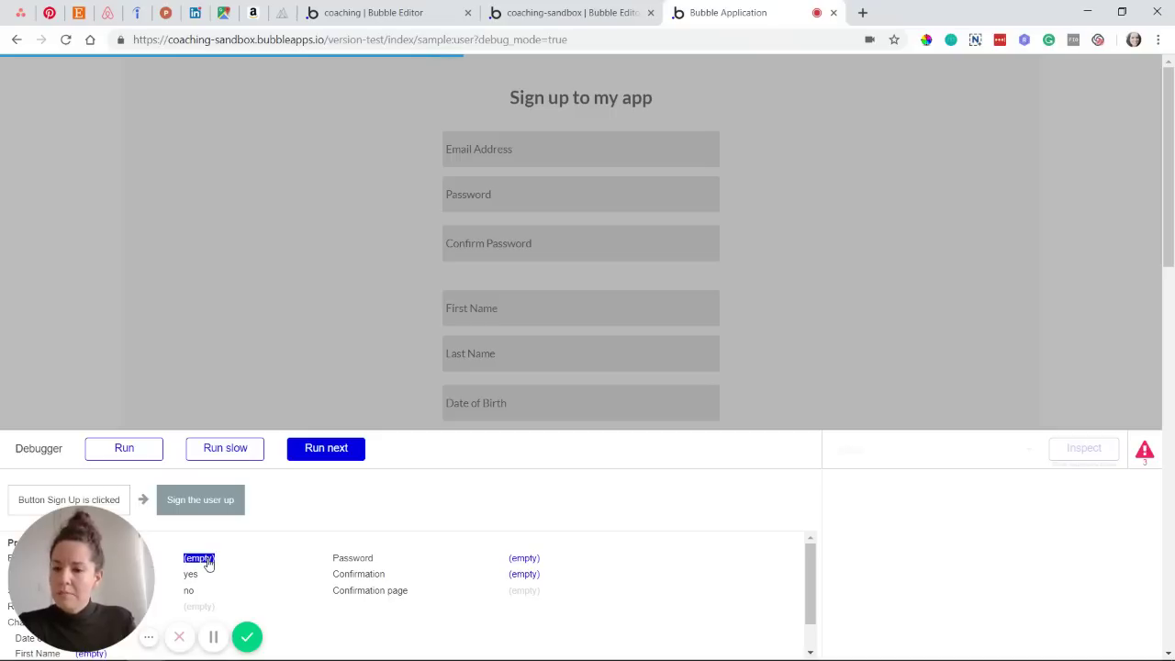
left_click(207, 562)
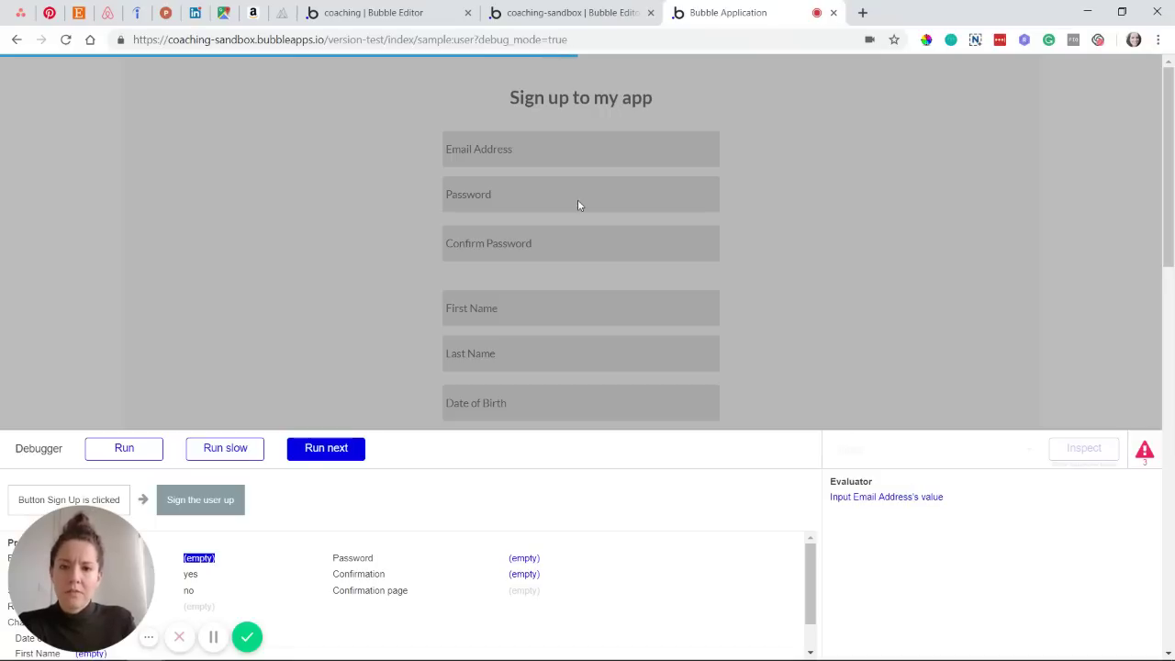
left_click(932, 500)
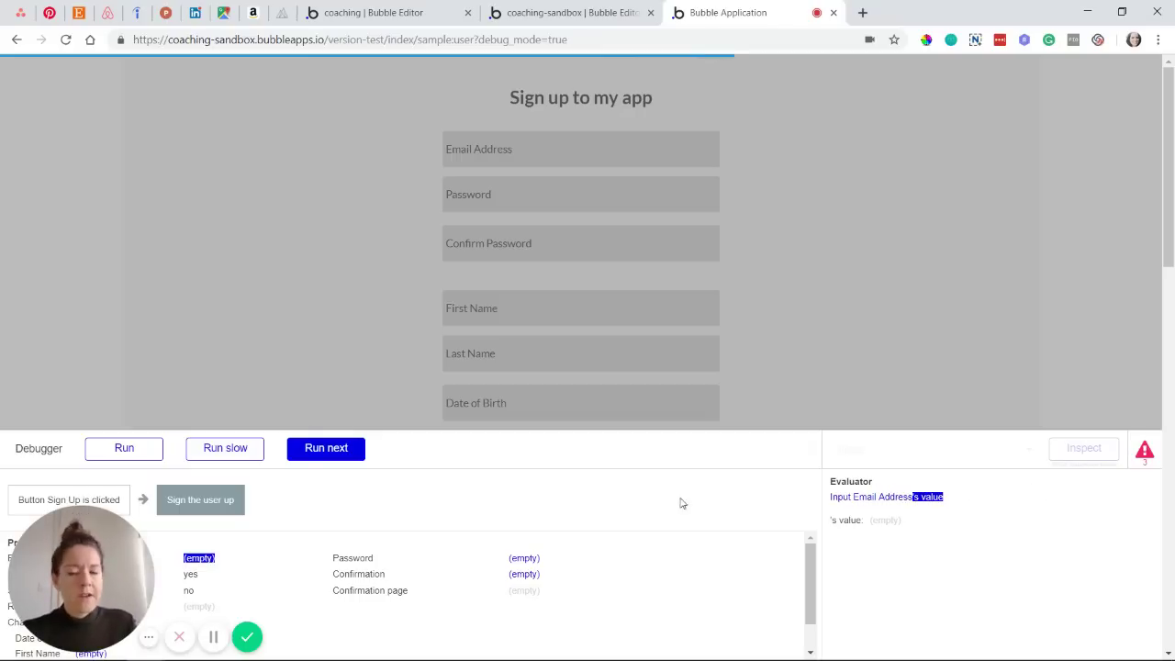
left_click(154, 452)
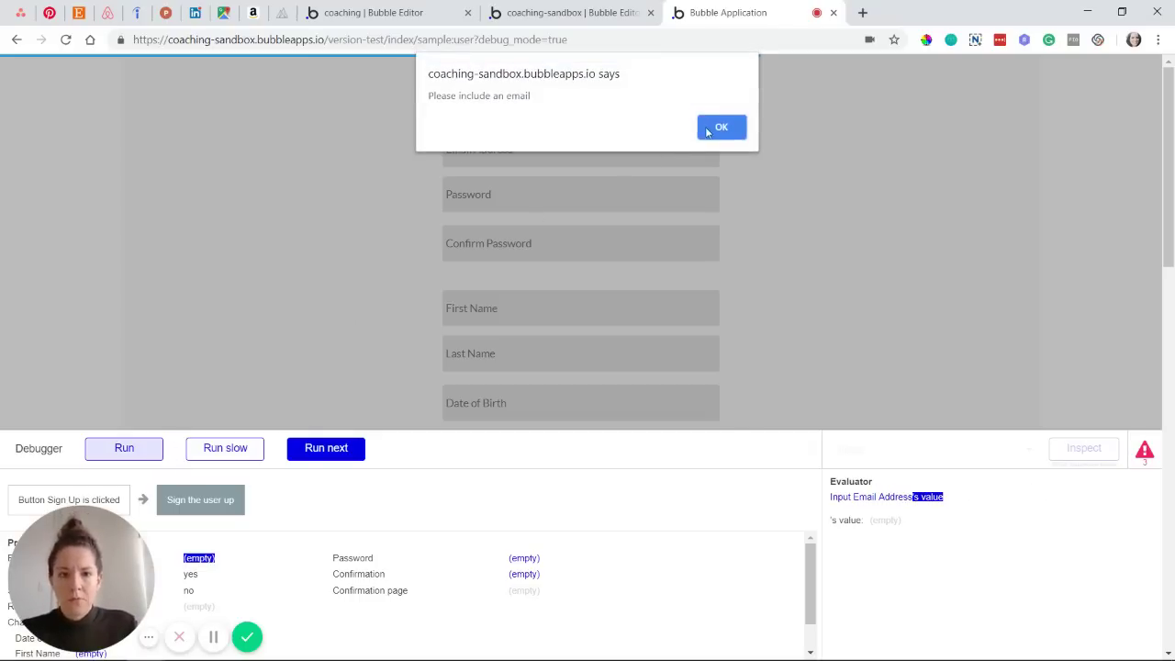
left_click(713, 129)
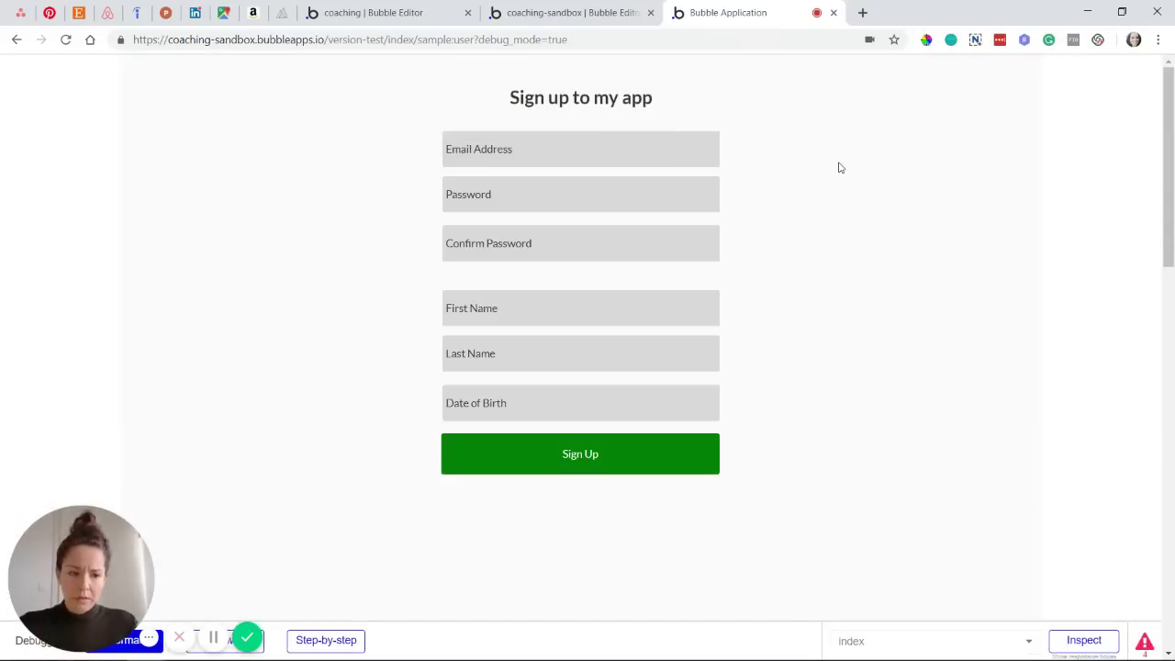
key("alt+Tab")
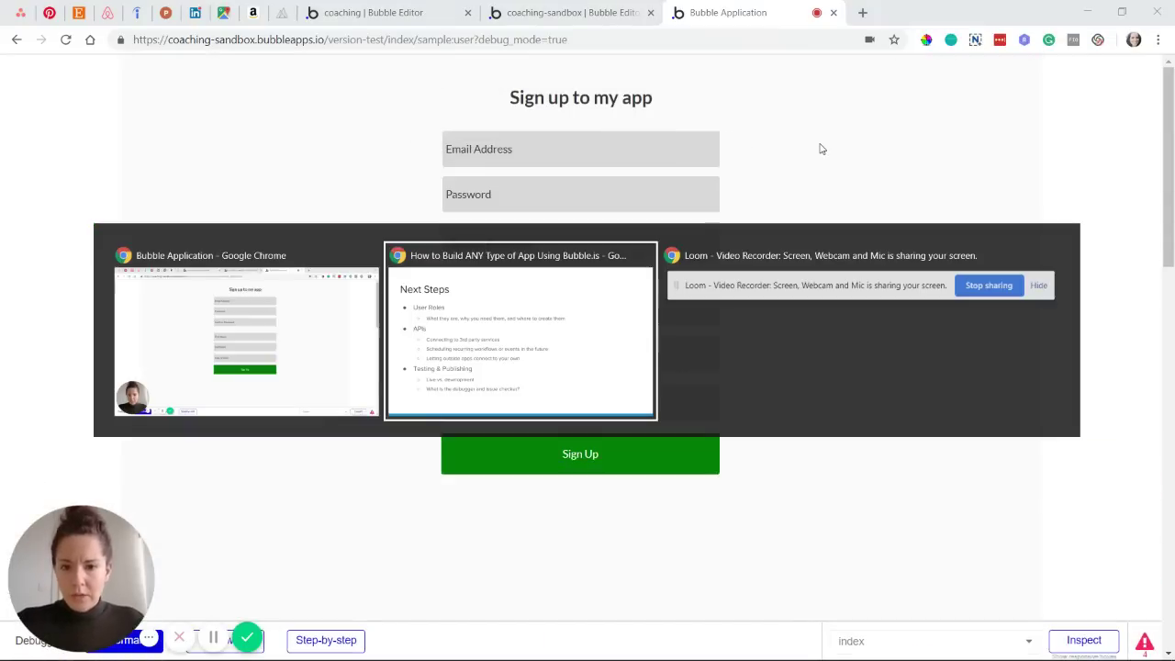
left_click(760, 269)
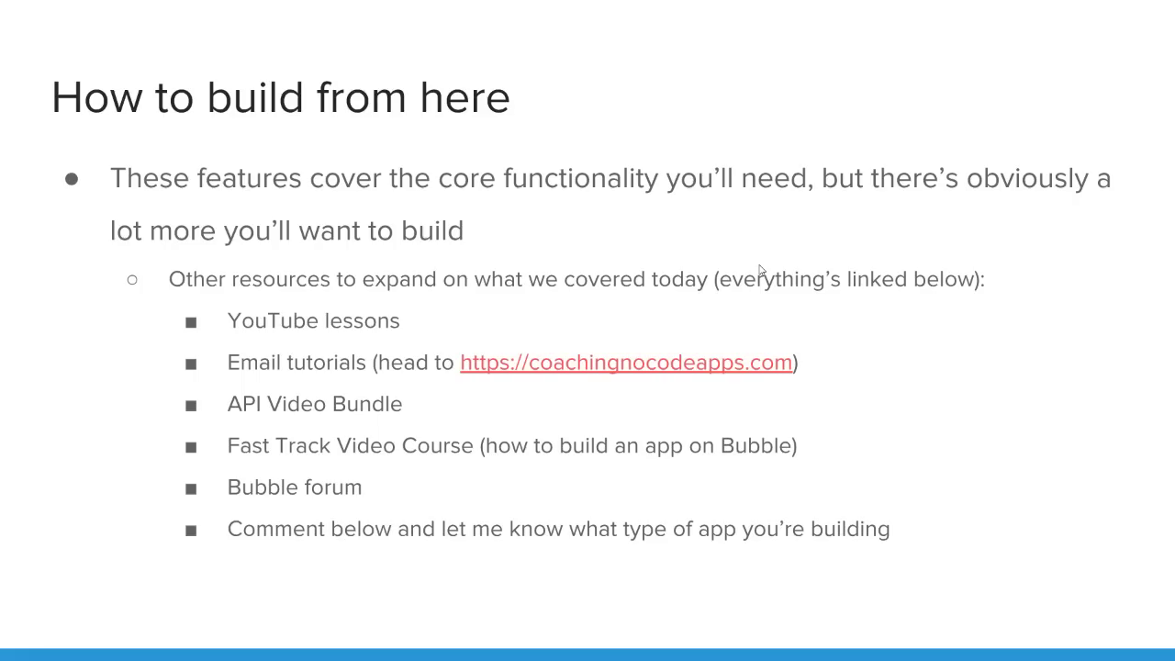